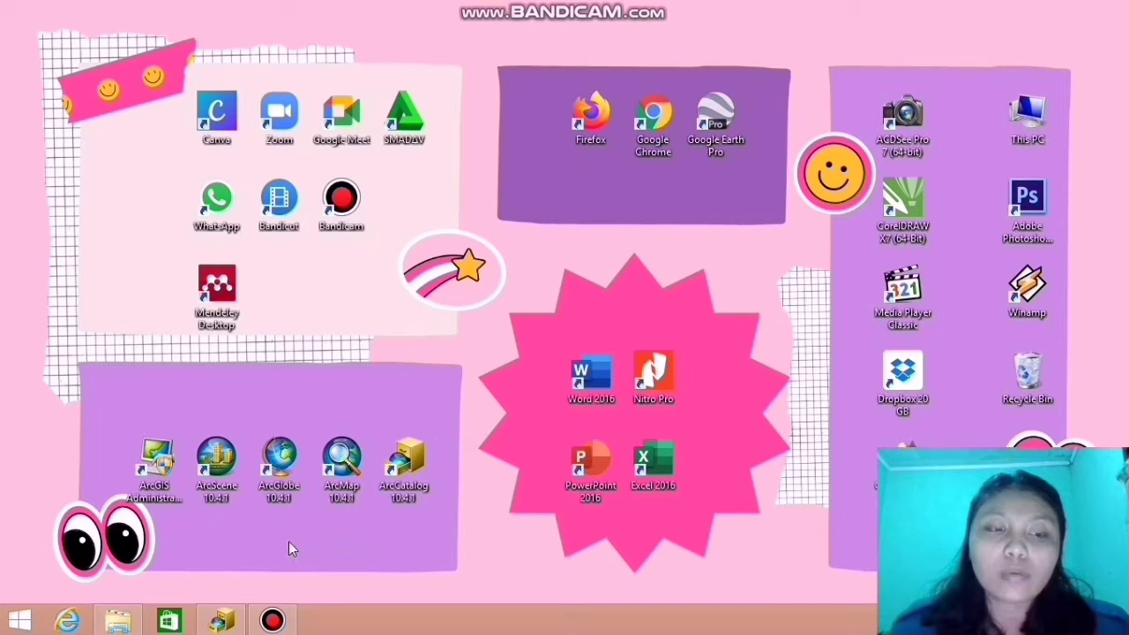
# Switch to ArcCatalog and create a folder named Praktikum SIG inside the Praktikum SIG Basis Data folder
pyautogui.click(221, 622)
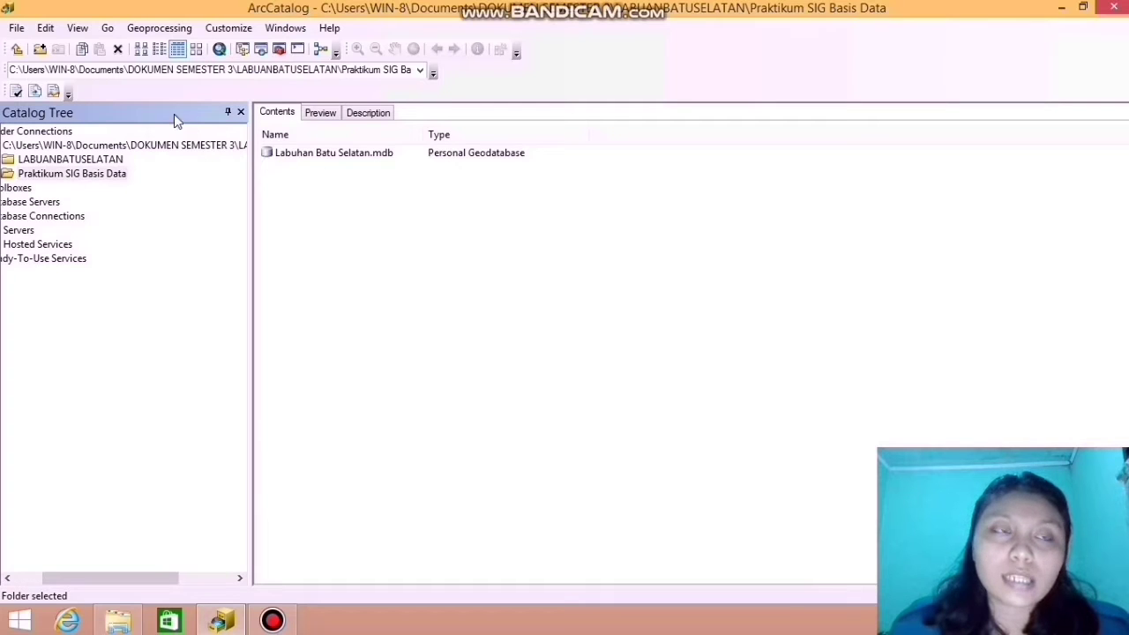
pyautogui.click(17, 29)
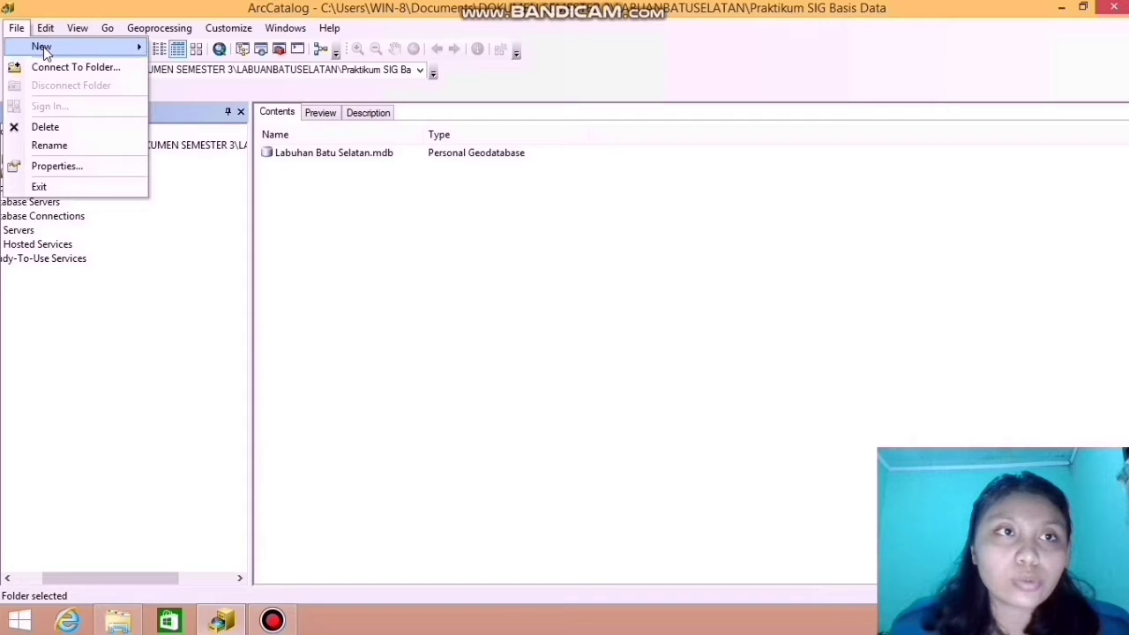
pyautogui.moveTo(43, 48)
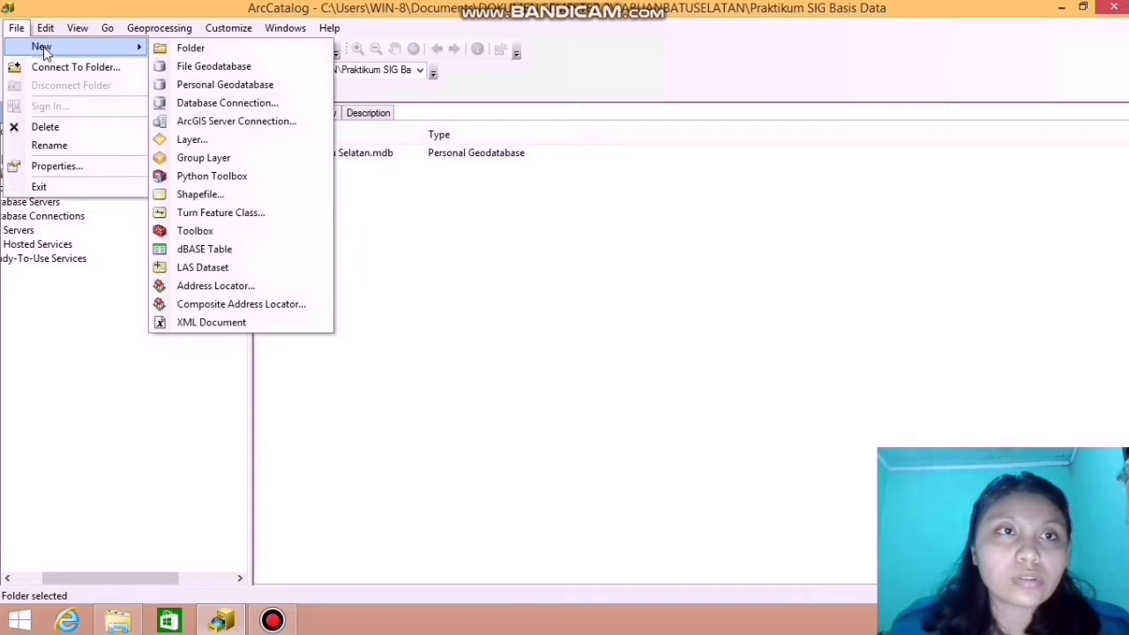
pyautogui.click(178, 48)
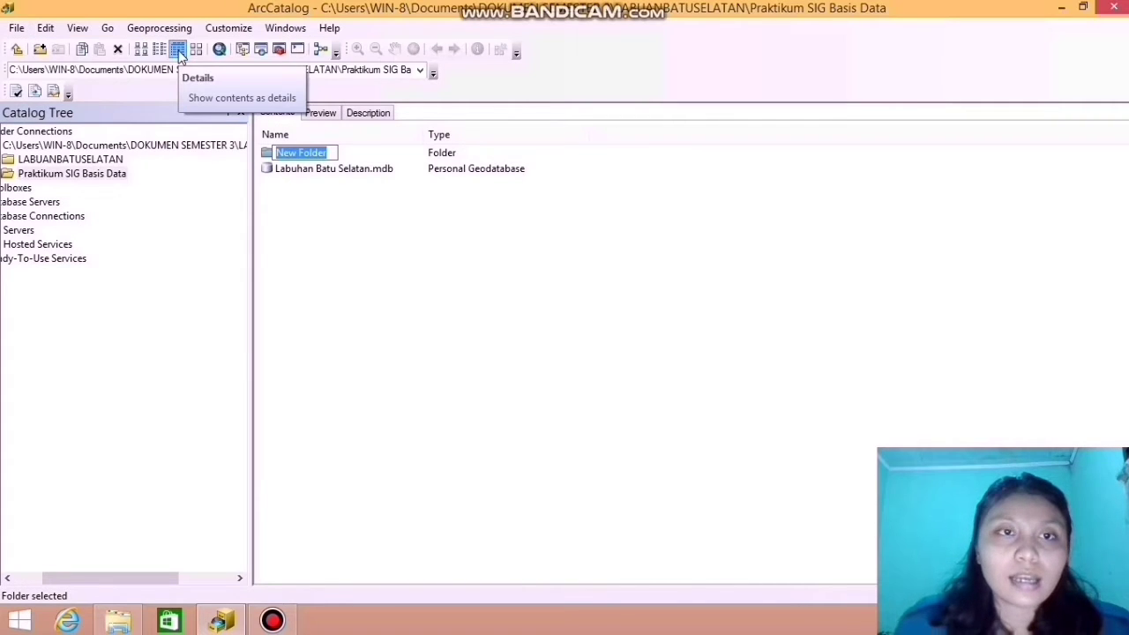
pyautogui.press('BackSpace')
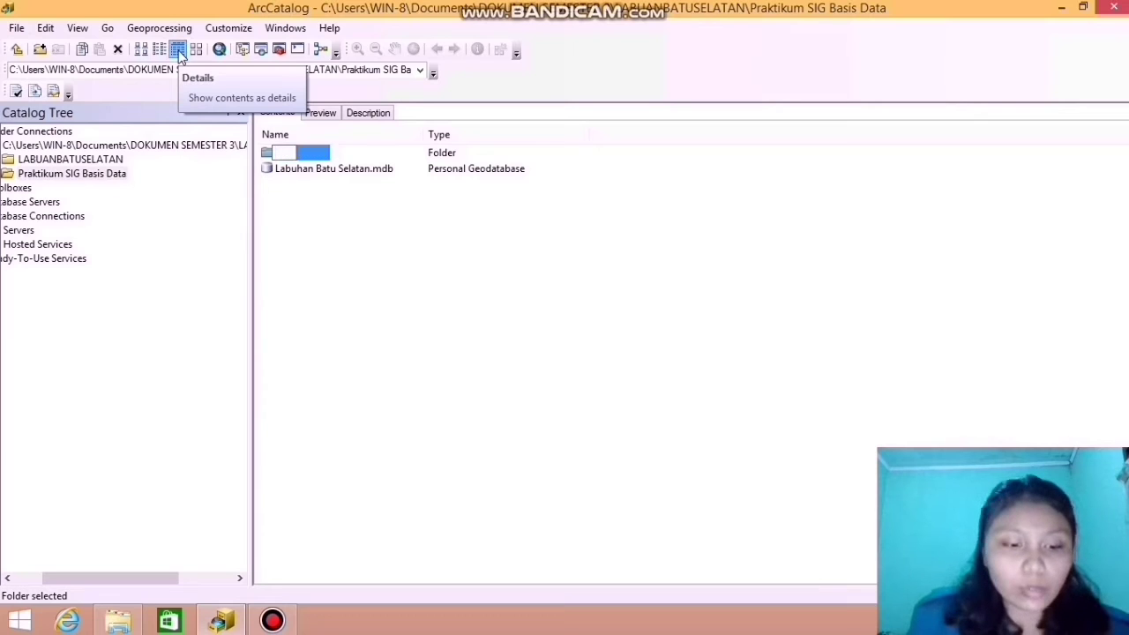
pyautogui.write('Pra')
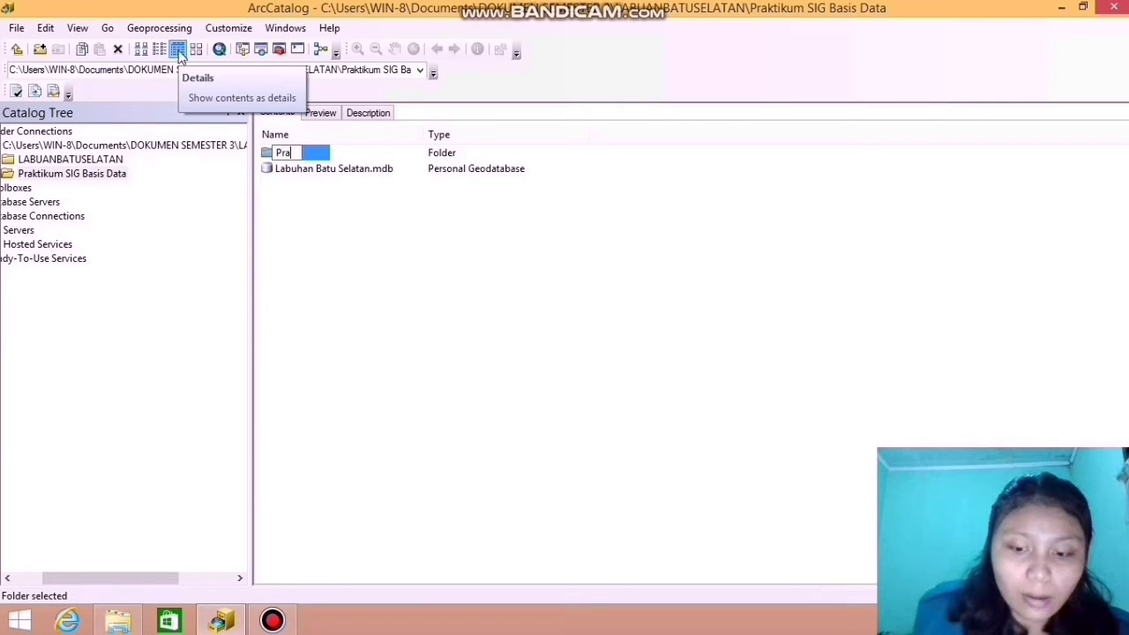
pyautogui.write('ktikum ')
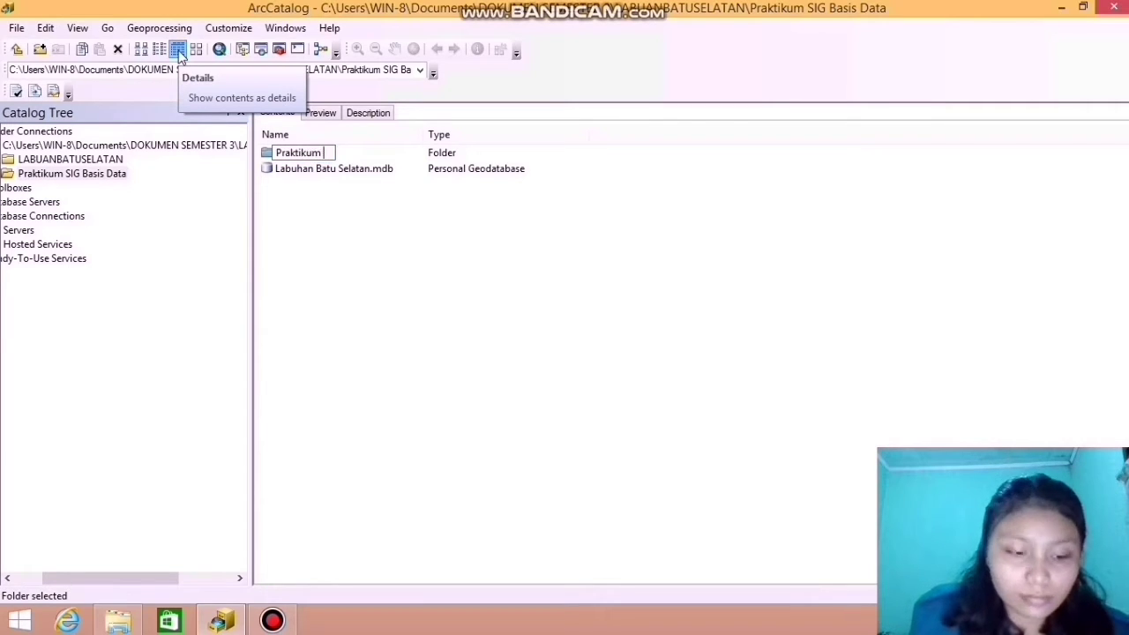
pyautogui.write('SIG')
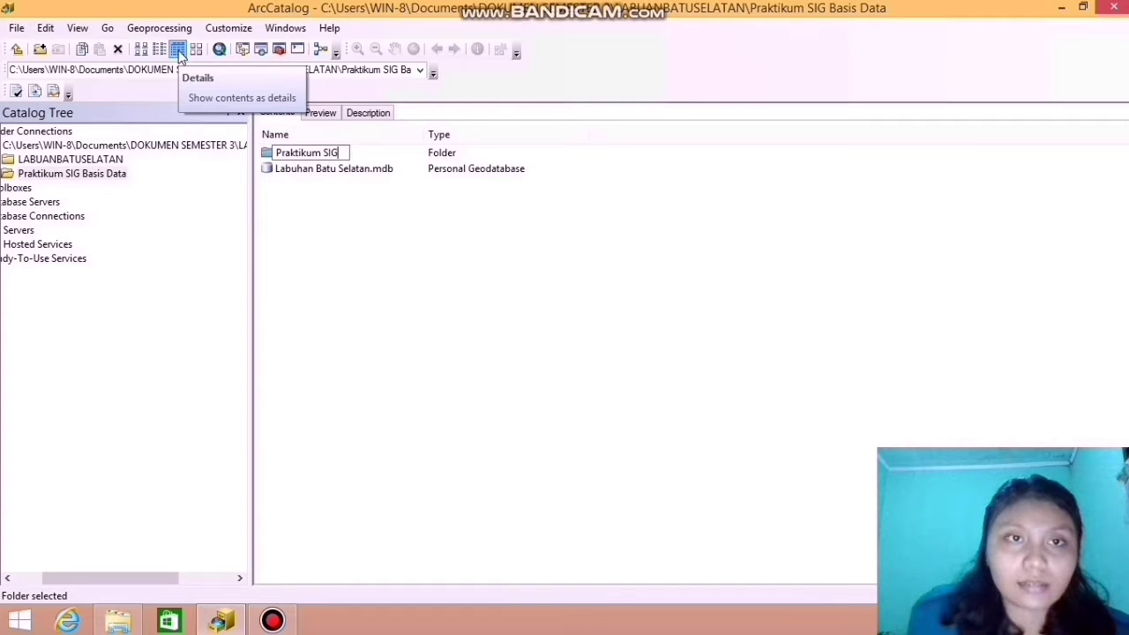
pyautogui.click(347, 237)
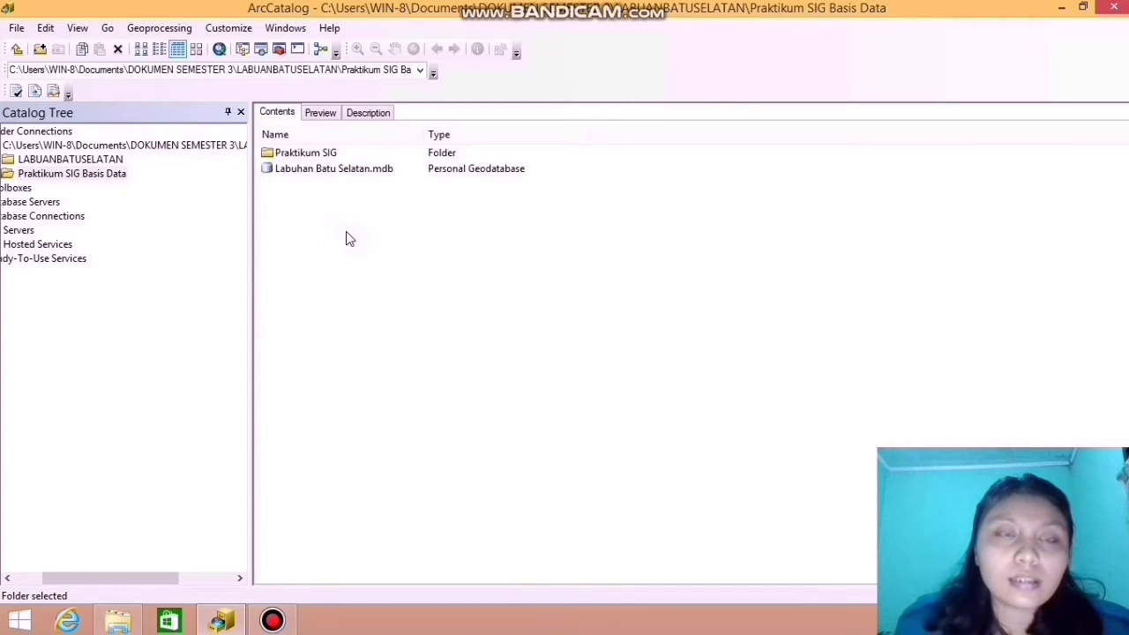
# Create a personal geodatabase named Labuhan Batu Selatan inside the Praktikum SIG folder
pyautogui.rightClick(303, 156)
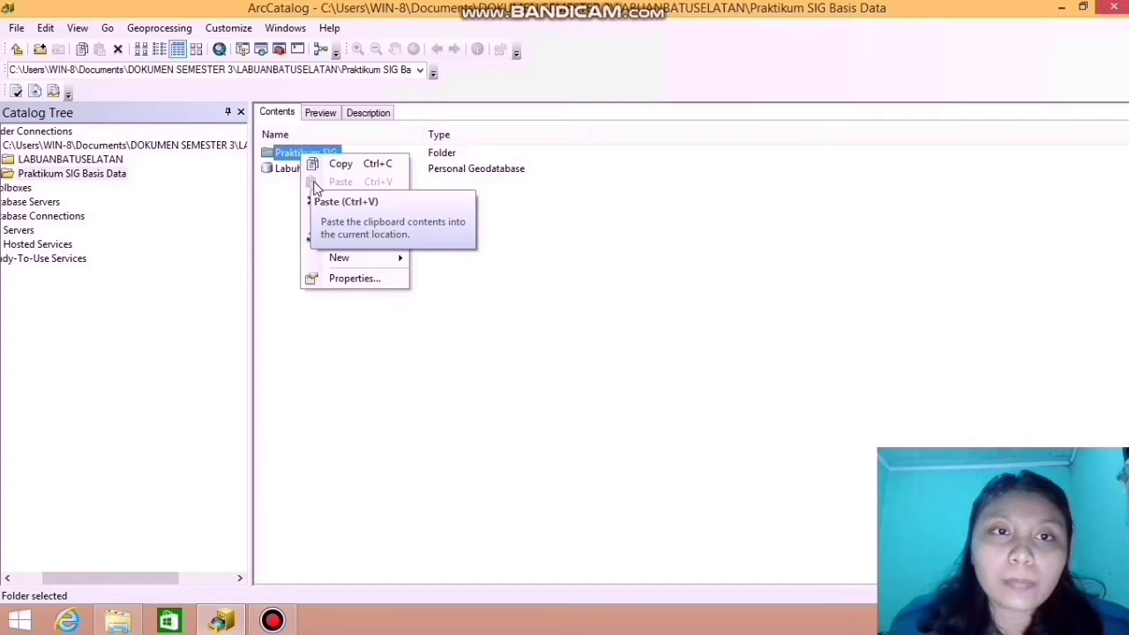
pyautogui.moveTo(338, 257)
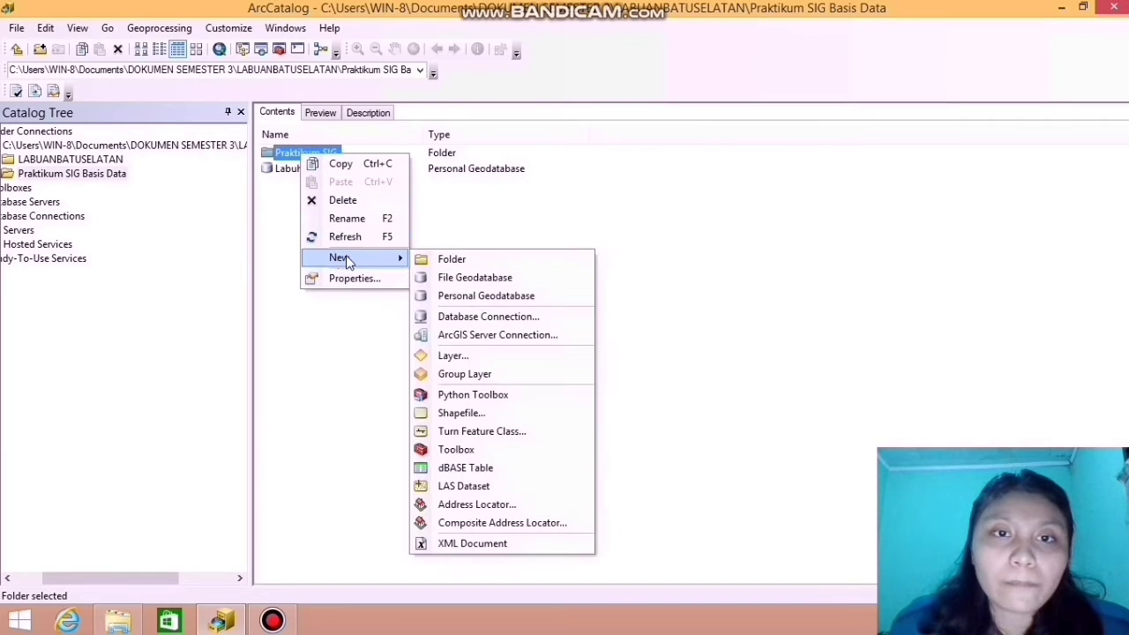
pyautogui.click(443, 296)
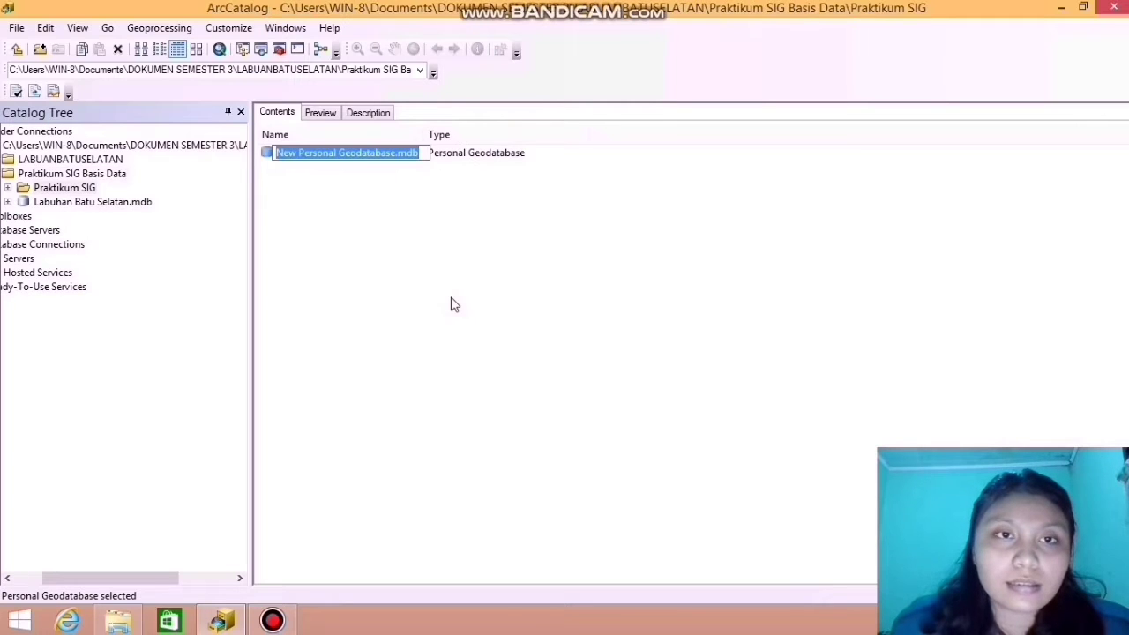
pyautogui.press('BackSpace')
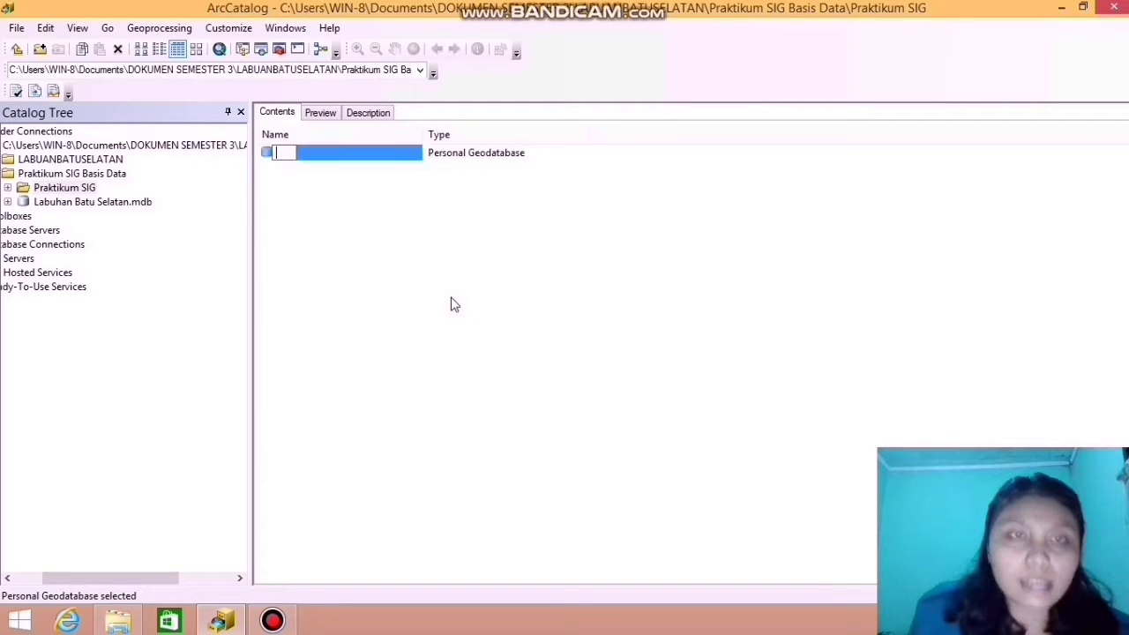
pyautogui.write('Labuhan B')
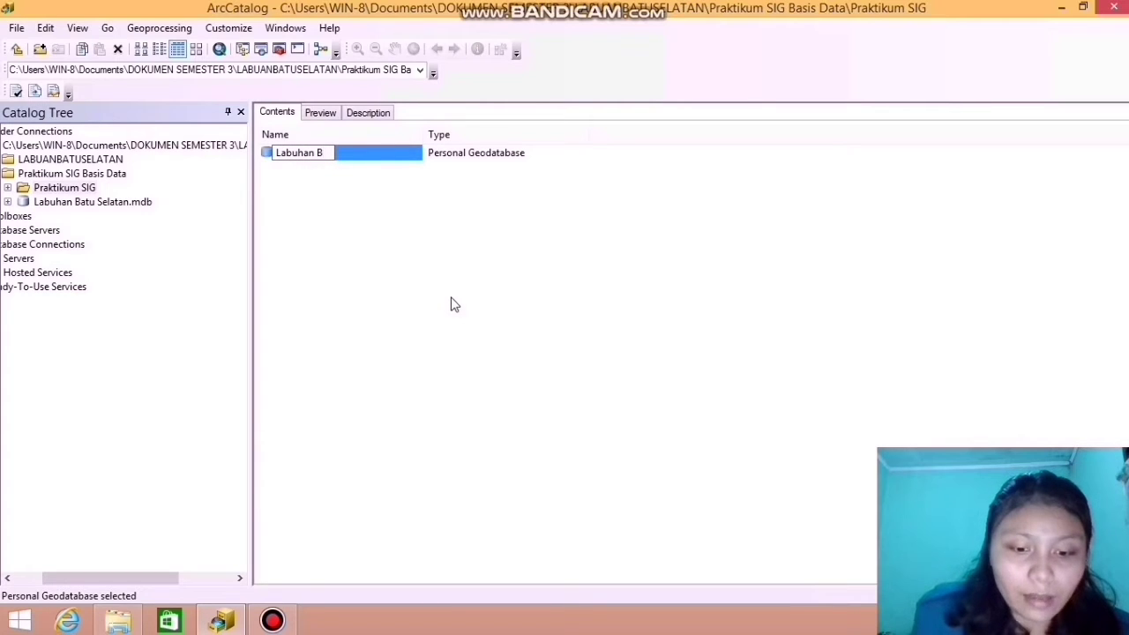
pyautogui.write('atu ')
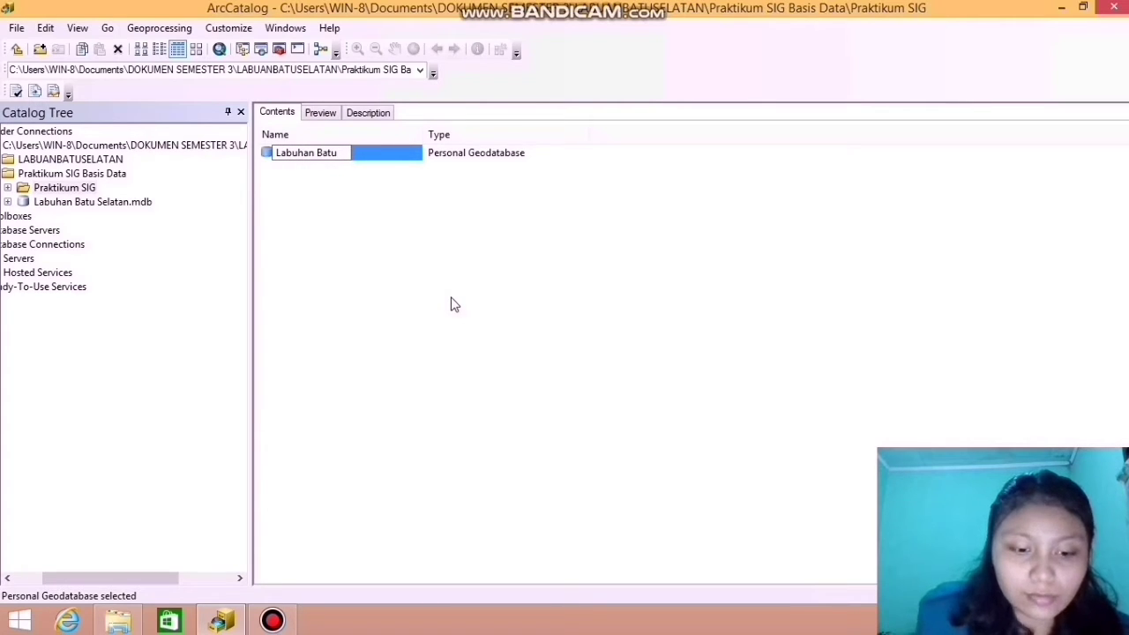
pyautogui.write('Selat')
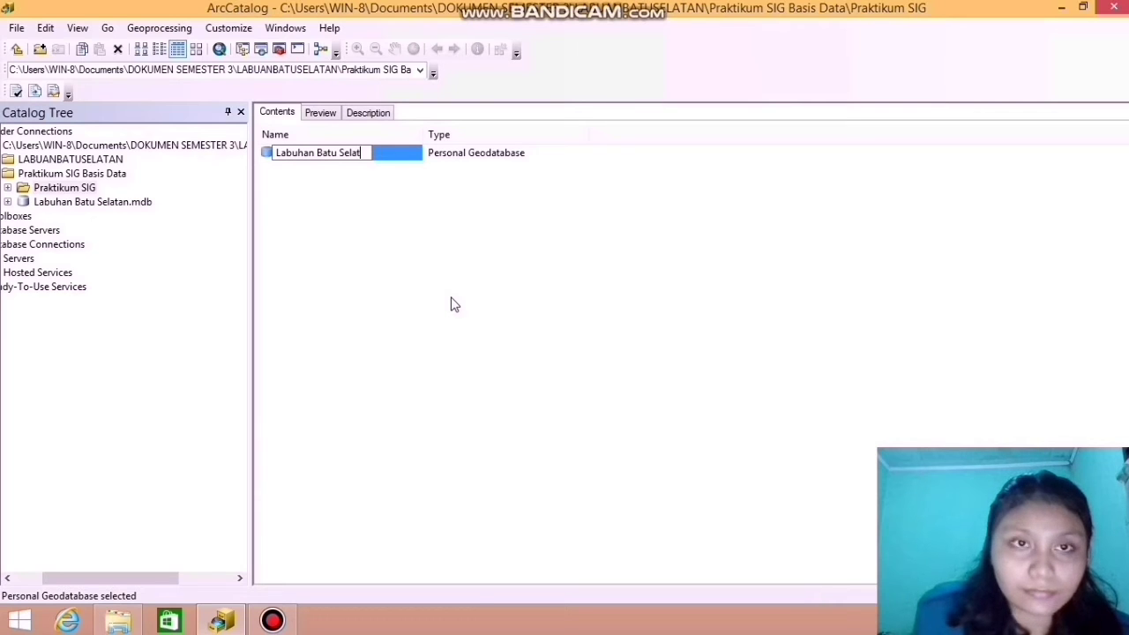
pyautogui.write('an')
pyautogui.press('Return')
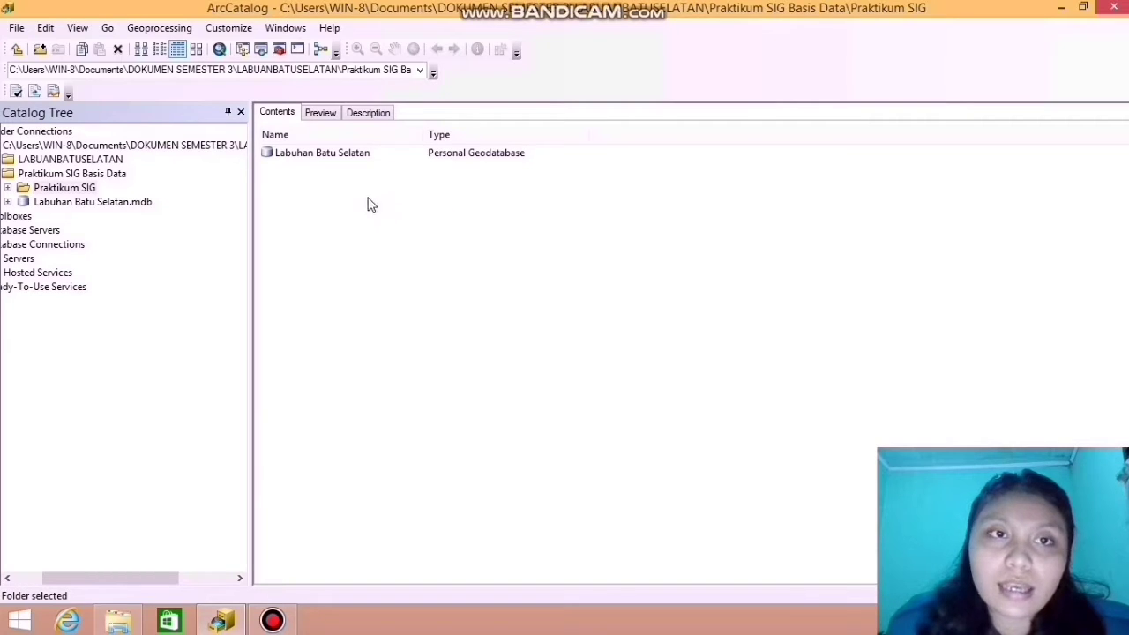
# Start a new feature dataset named IG Dasar in the Labuhan Batu Selatan geodatabase
pyautogui.rightClick(348, 157)
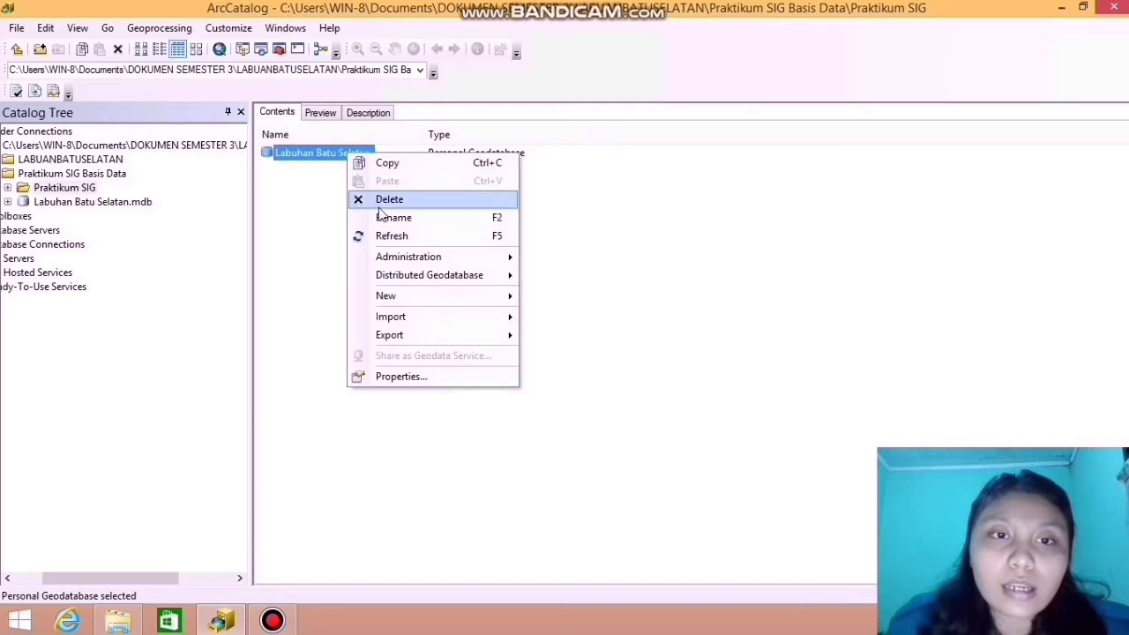
pyautogui.moveTo(389, 297)
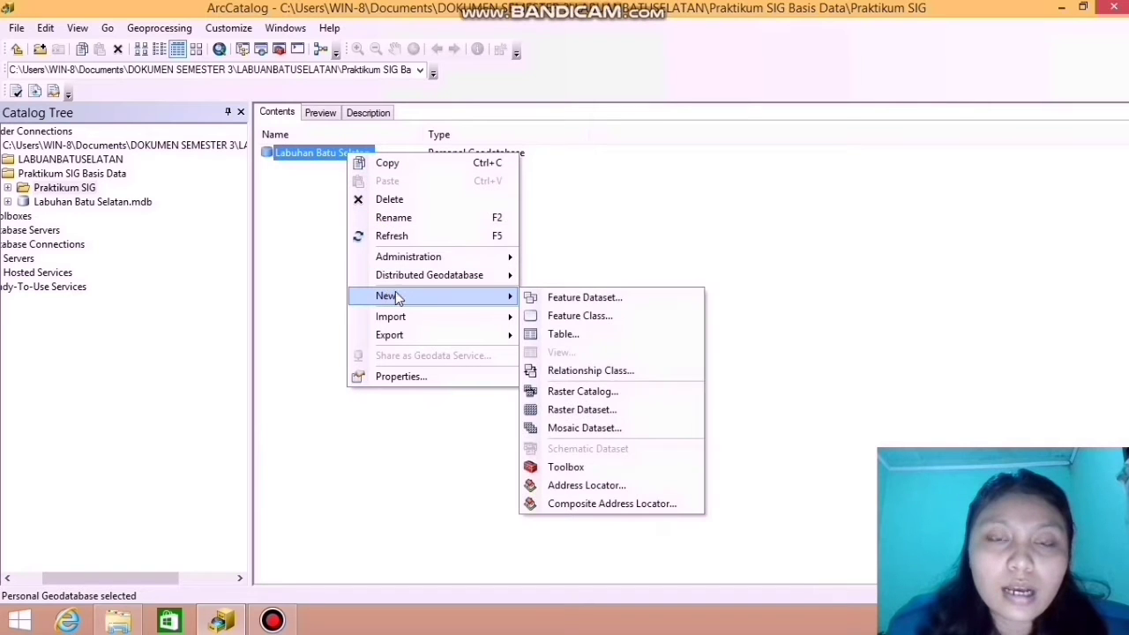
pyautogui.click(550, 300)
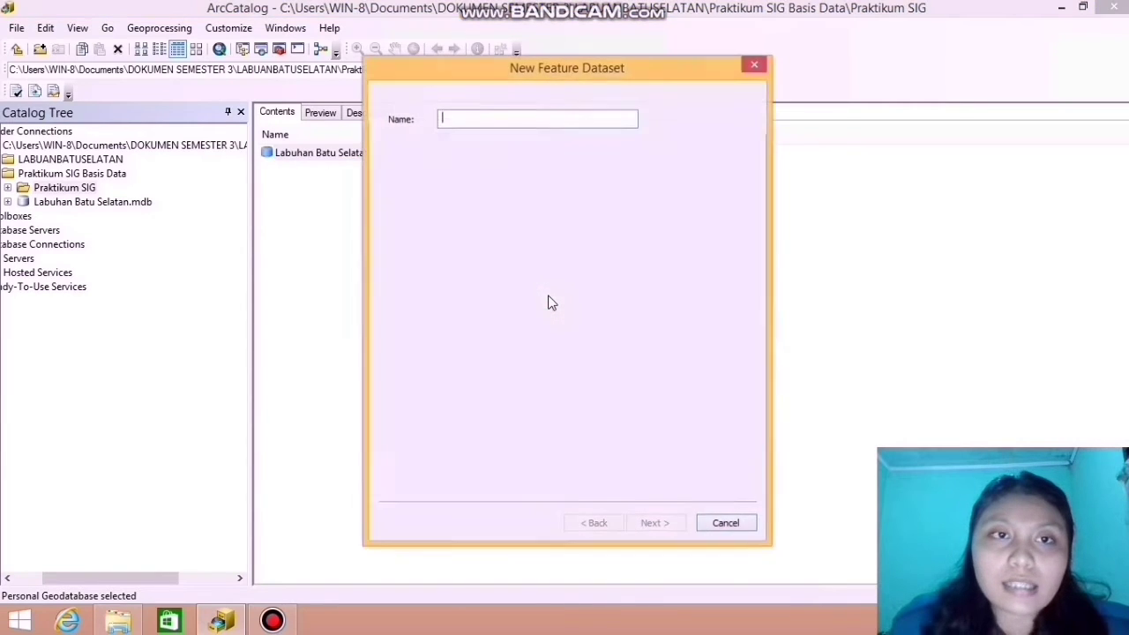
pyautogui.write('IG')
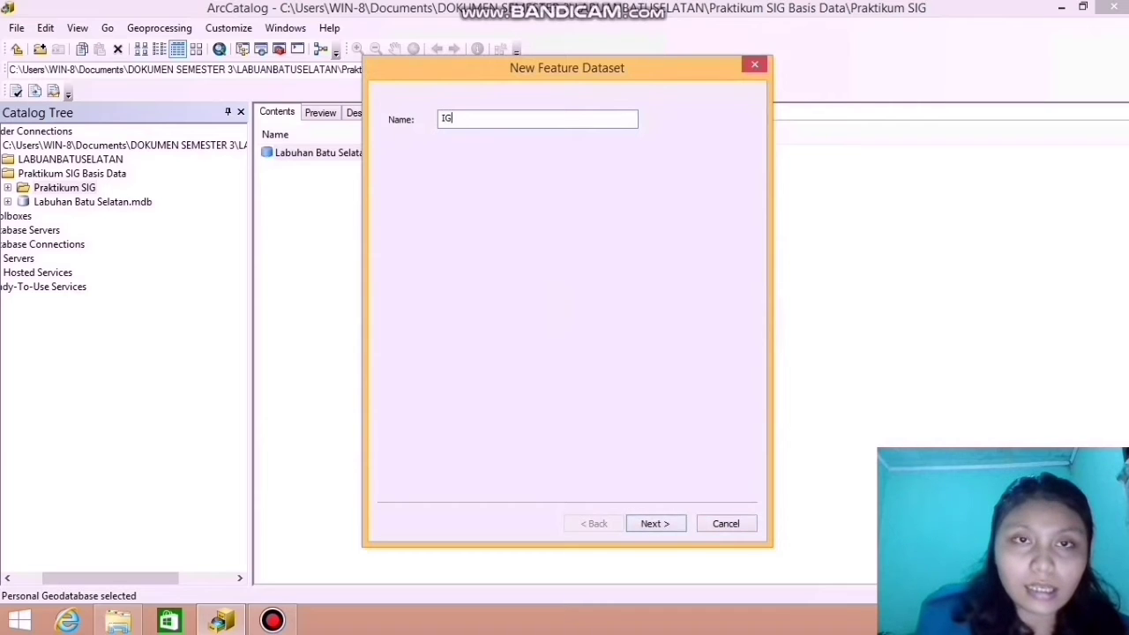
pyautogui.write(' Dasar')
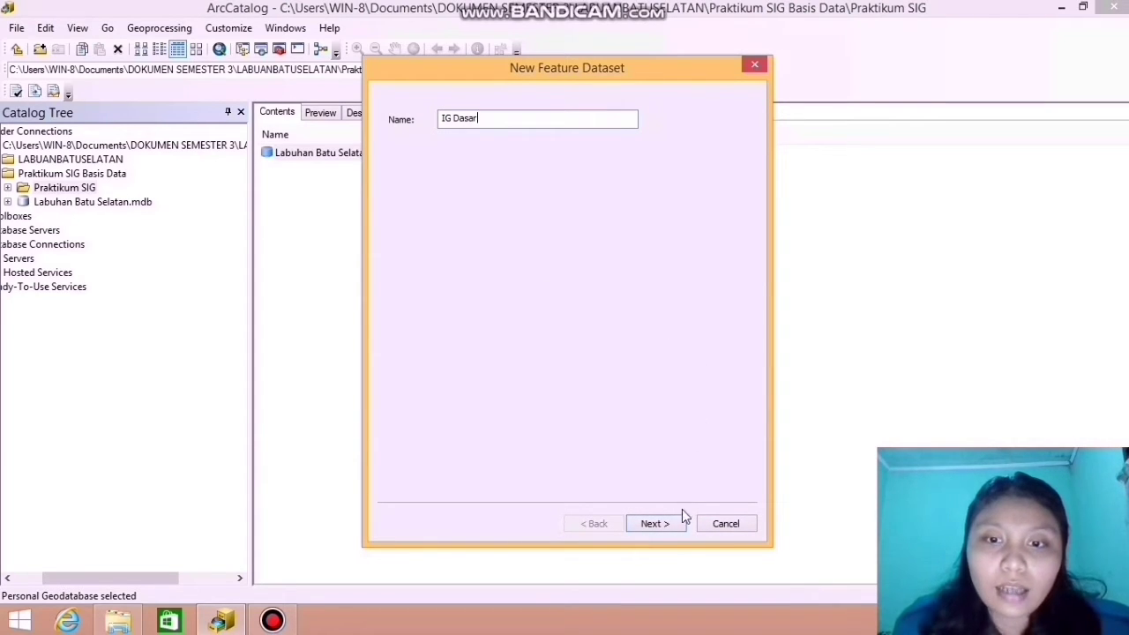
pyautogui.click(667, 527)
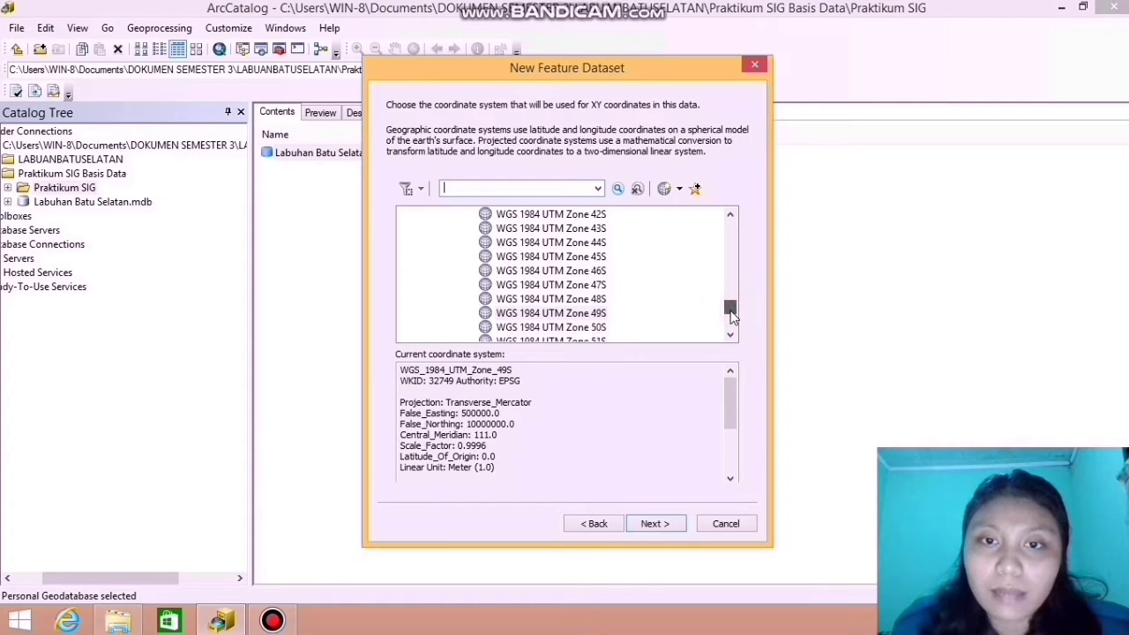
# Choose WGS 1984 UTM Zone 49S as the XY coordinate system of the feature dataset
pyautogui.scroll(-1, 731, 309)
pyautogui.click(595, 286)
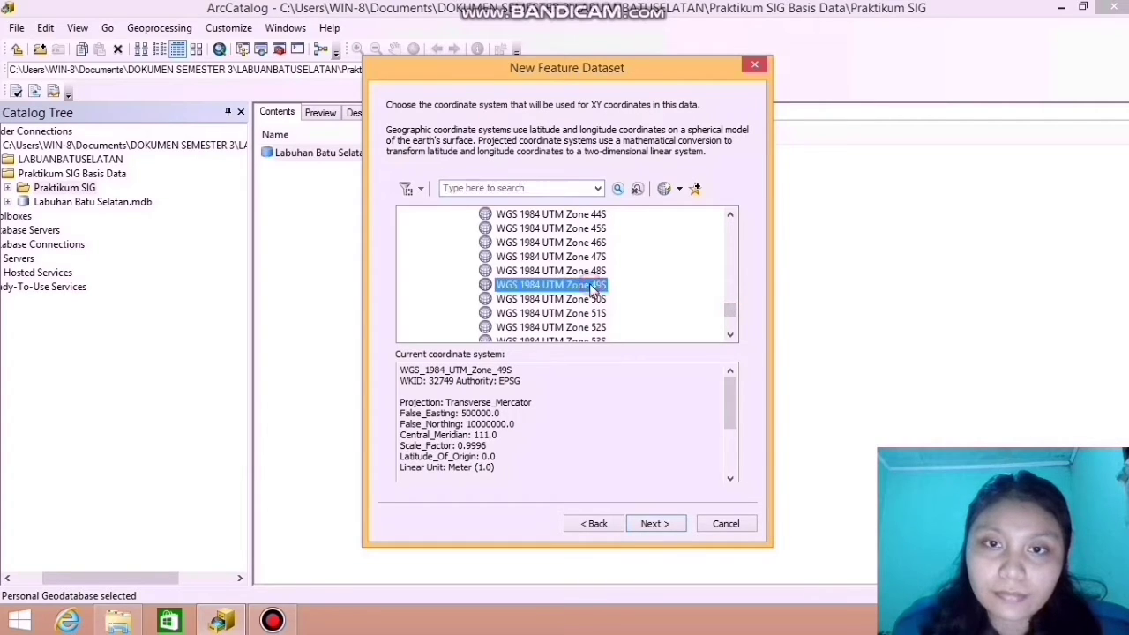
pyautogui.click(663, 525)
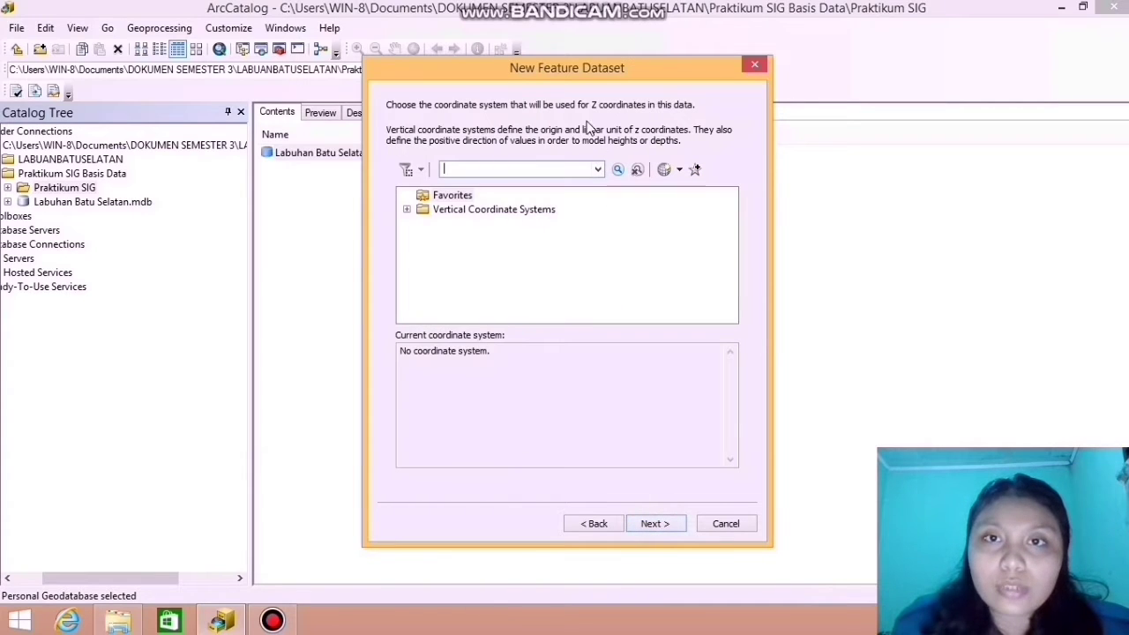
# Set the Z coordinate system to WGS 1984 from the World group and finish the feature dataset with the default tolerances
pyautogui.click(408, 210)
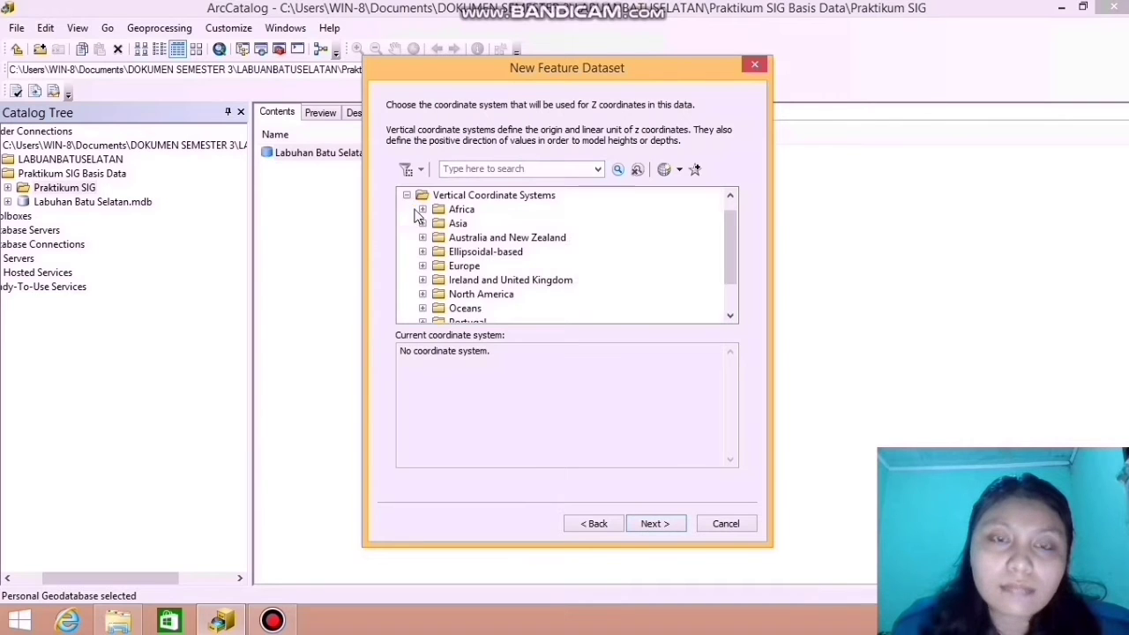
pyautogui.moveTo(726, 223); pyautogui.dragTo(735, 267)
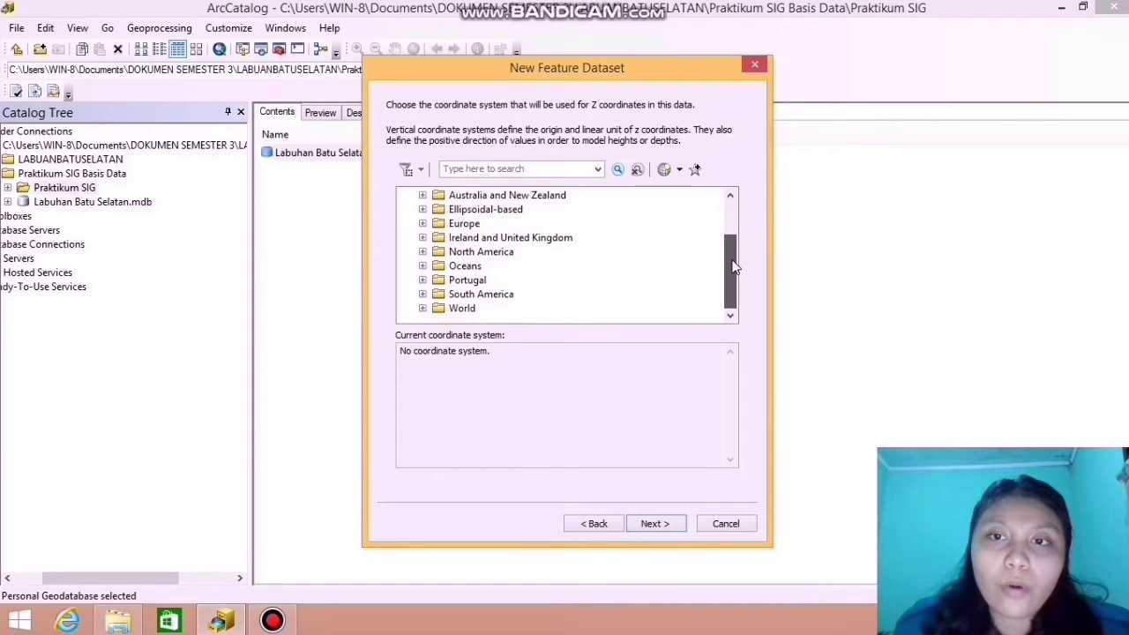
pyautogui.click(422, 308)
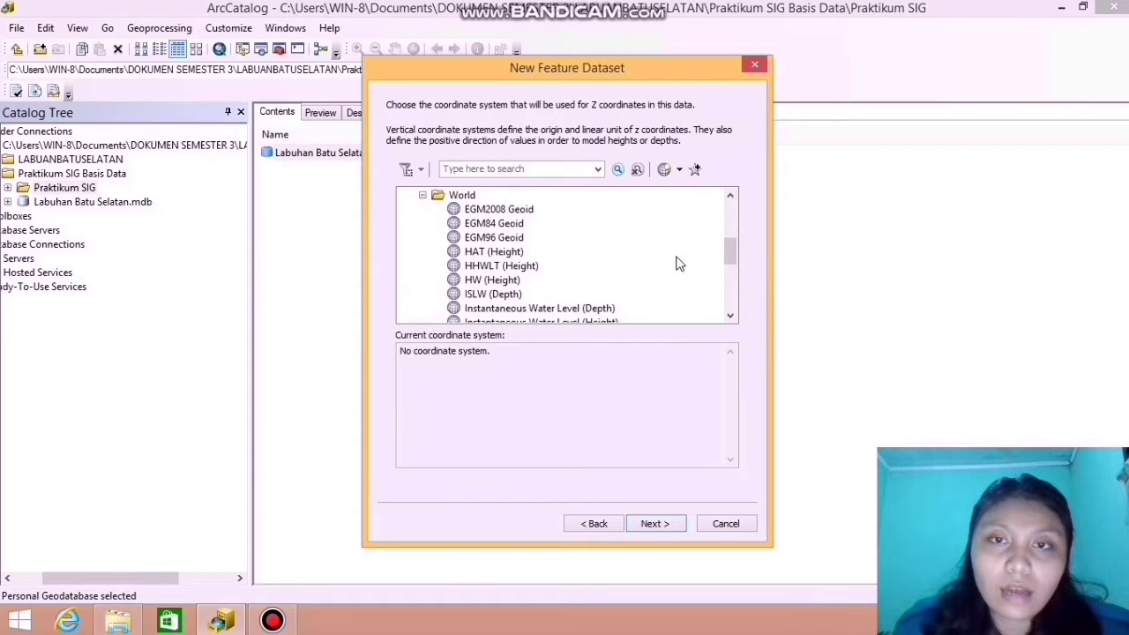
pyautogui.moveTo(732, 247); pyautogui.dragTo(731, 297)
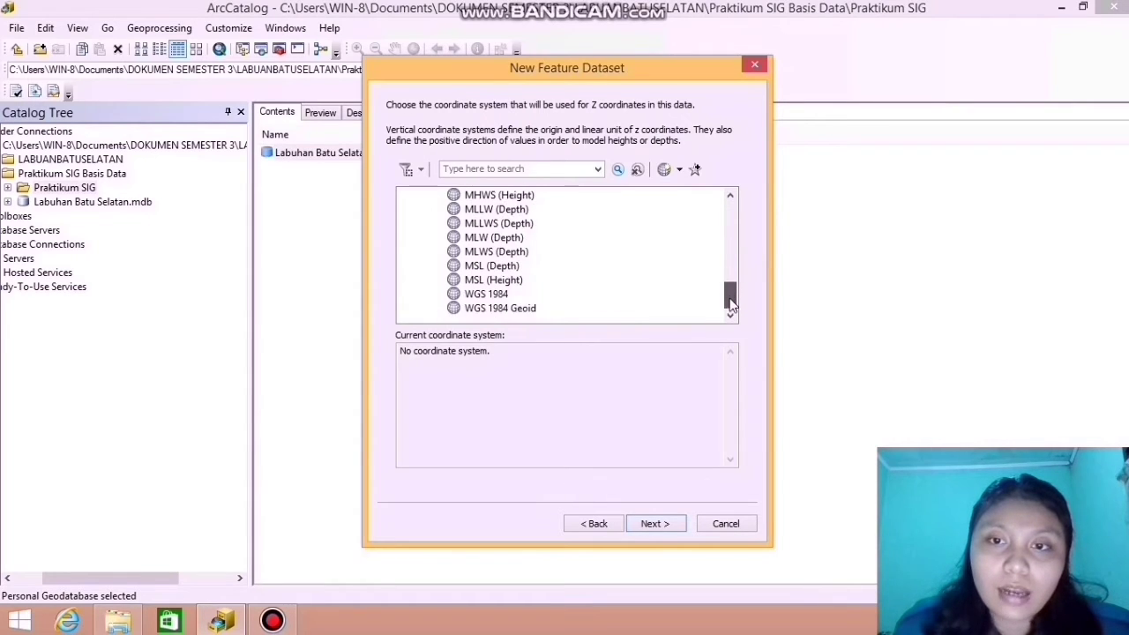
pyautogui.click(487, 297)
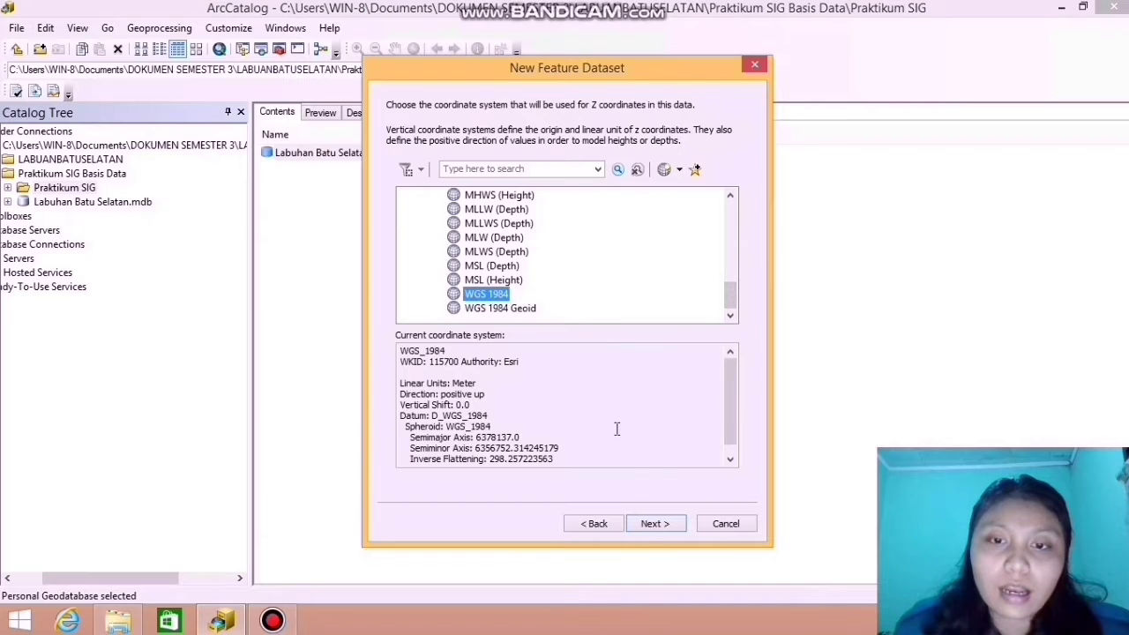
pyautogui.click(653, 524)
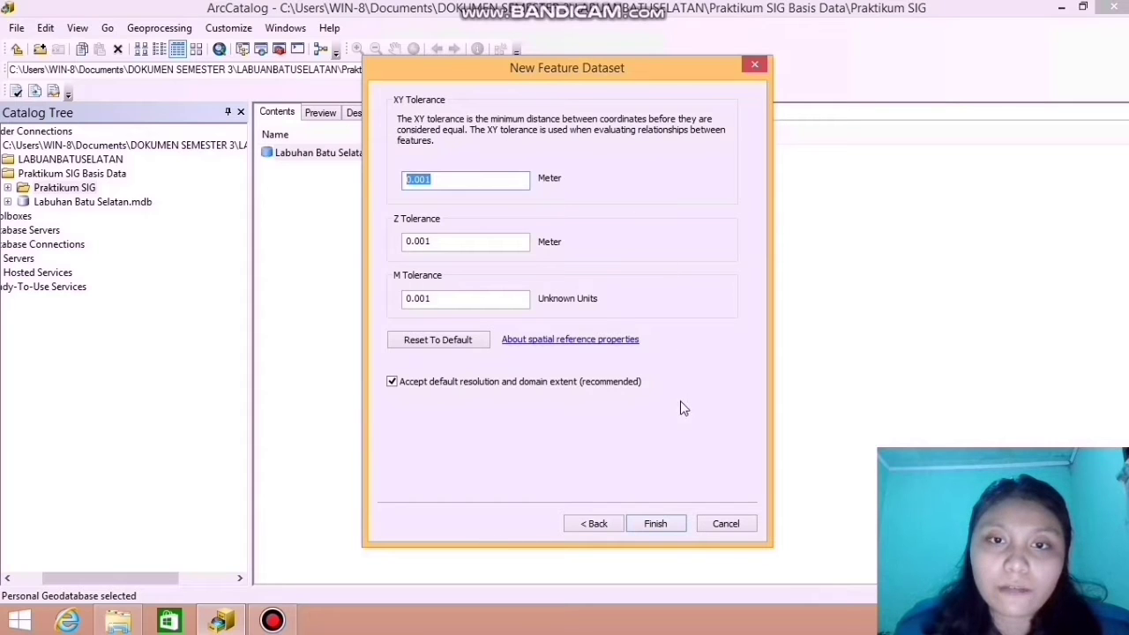
pyautogui.click(657, 524)
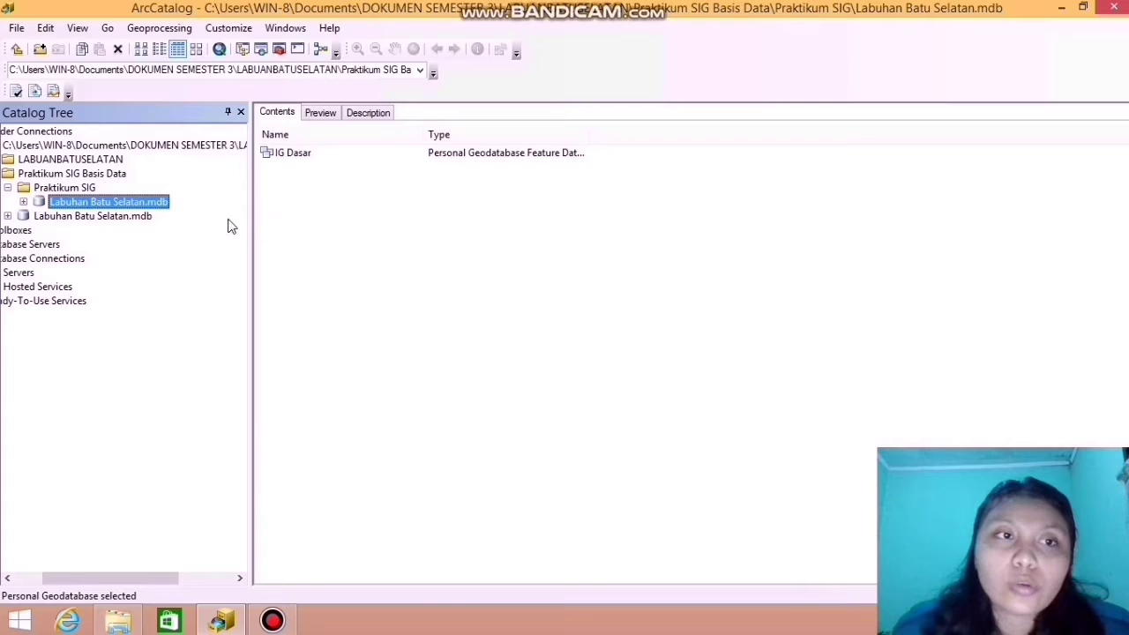
# Start a new feature dataset named IG Tematik in the Labuhan Batu Selatan geodatabase inside the Praktikum SIG folder
pyautogui.rightClick(139, 201)
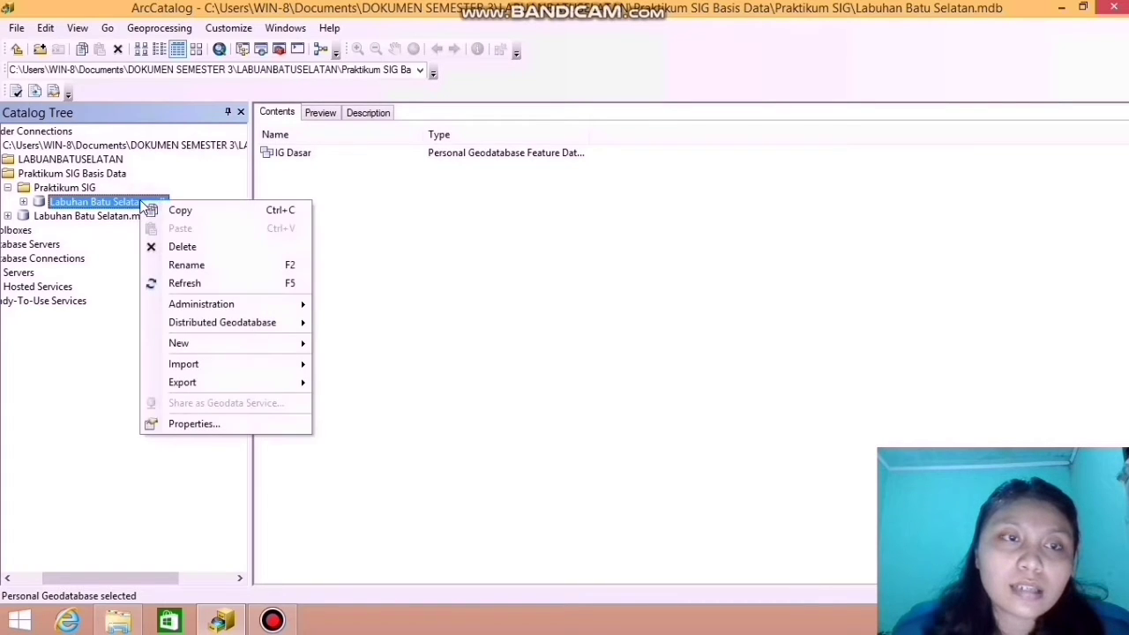
pyautogui.moveTo(245, 349)
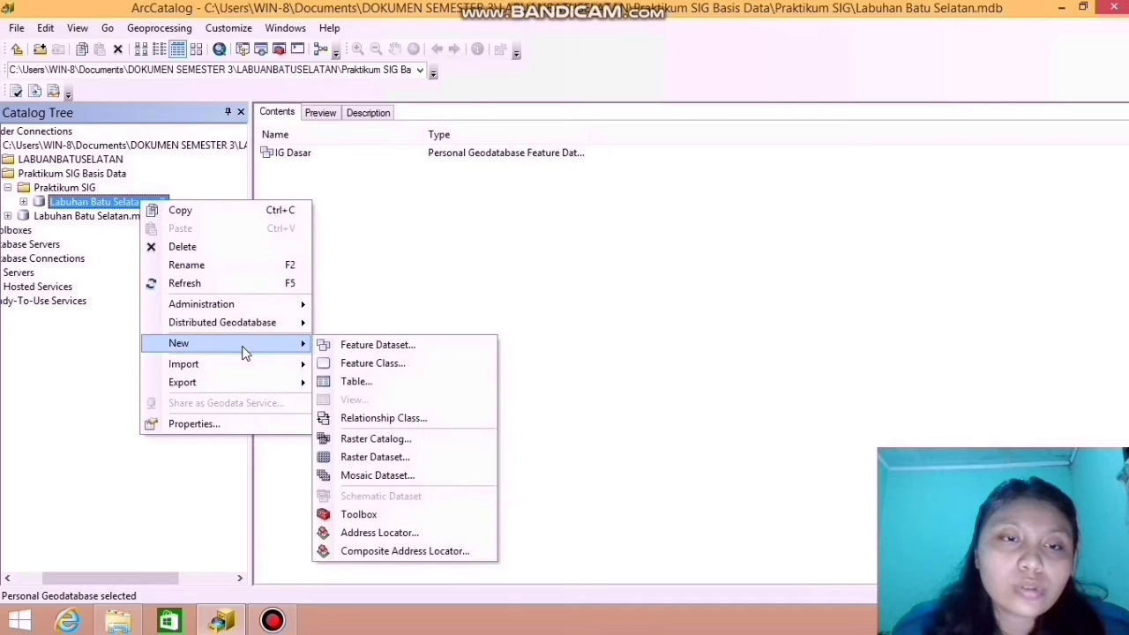
pyautogui.click(336, 345)
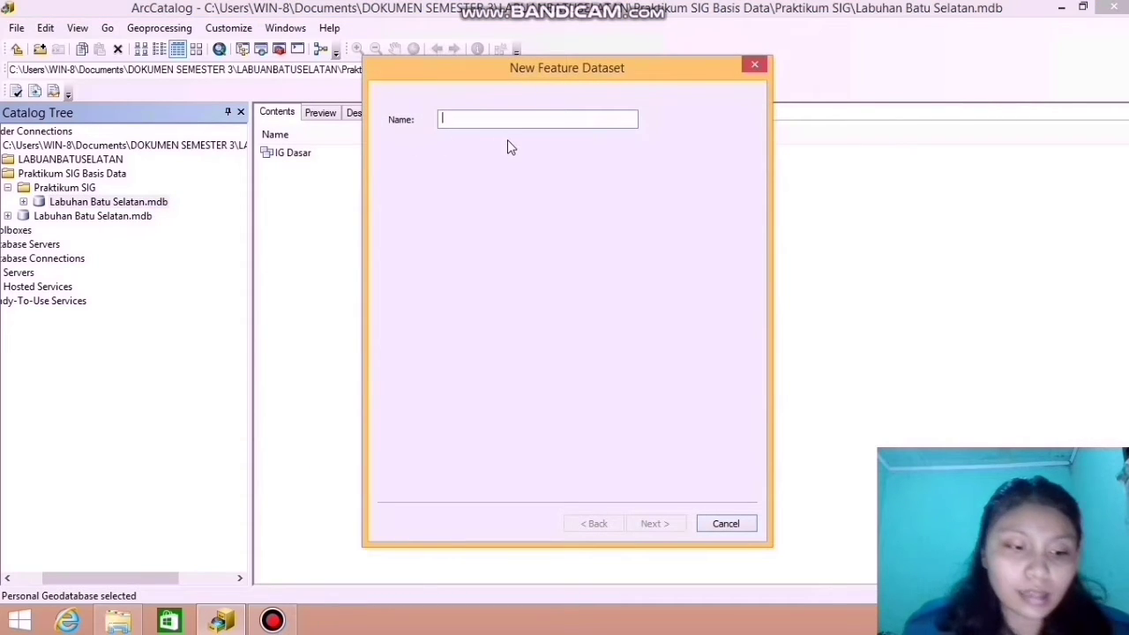
pyautogui.write('IG T')
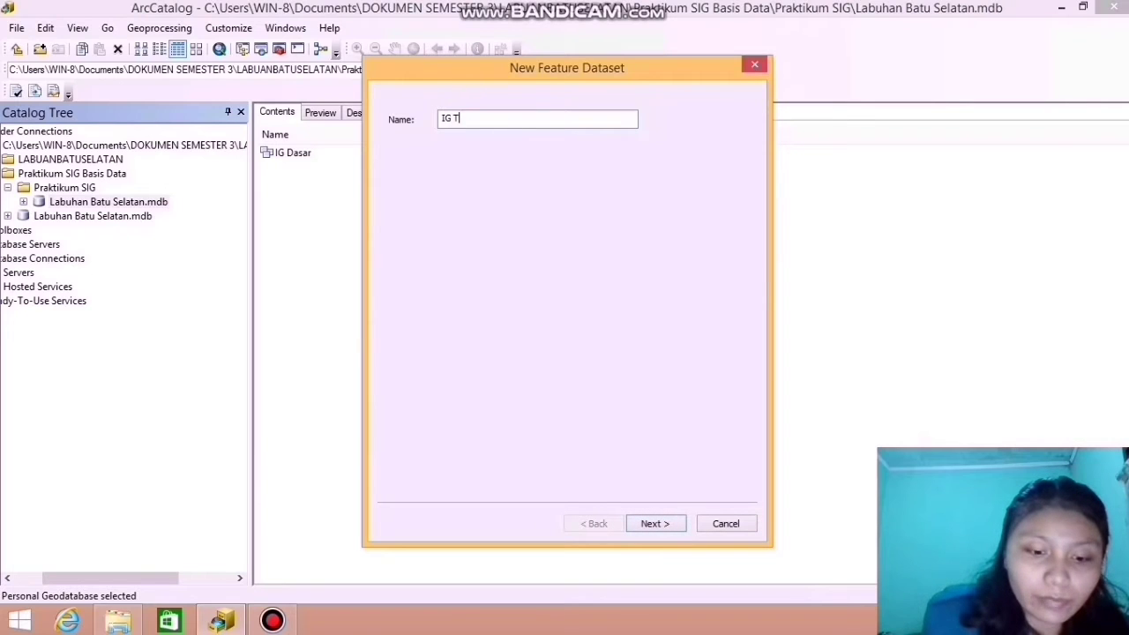
pyautogui.write('ematik')
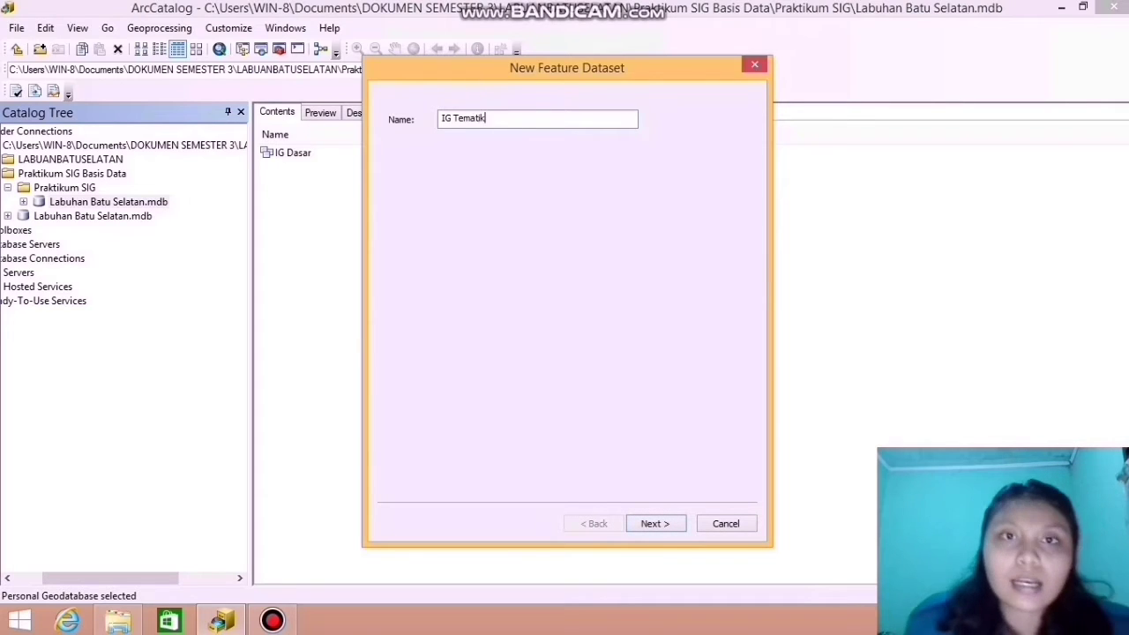
pyautogui.click(641, 521)
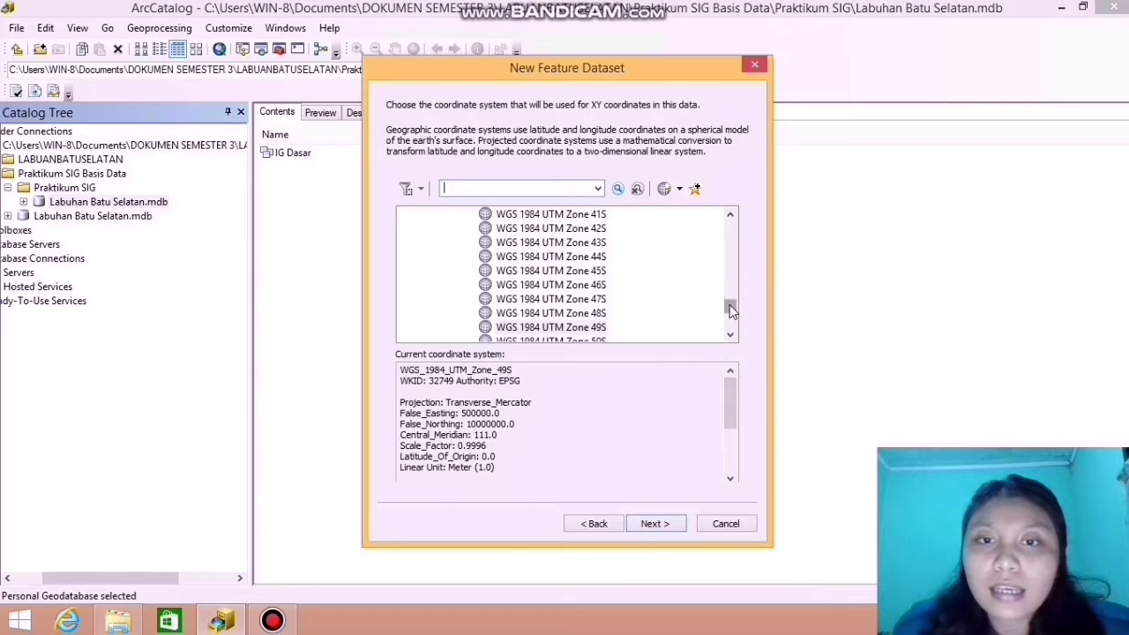
# Choose WGS 1984 UTM Zone 49S as the XY coordinate system of the IG Tematik dataset
pyautogui.moveTo(730, 305); pyautogui.dragTo(730, 309)
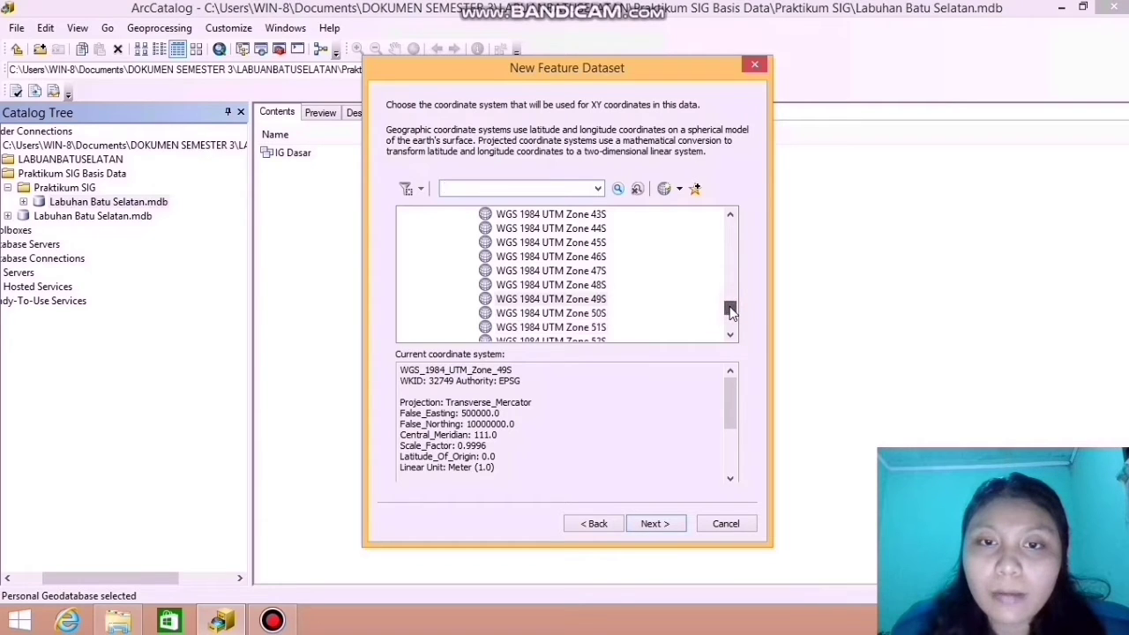
pyautogui.click(602, 300)
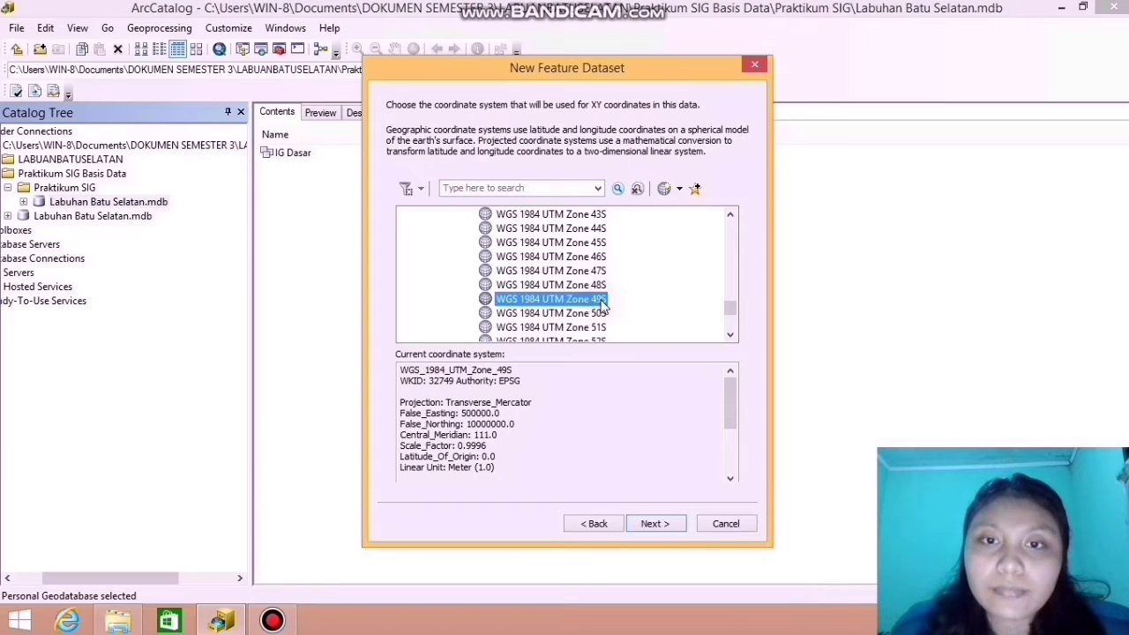
pyautogui.click(680, 525)
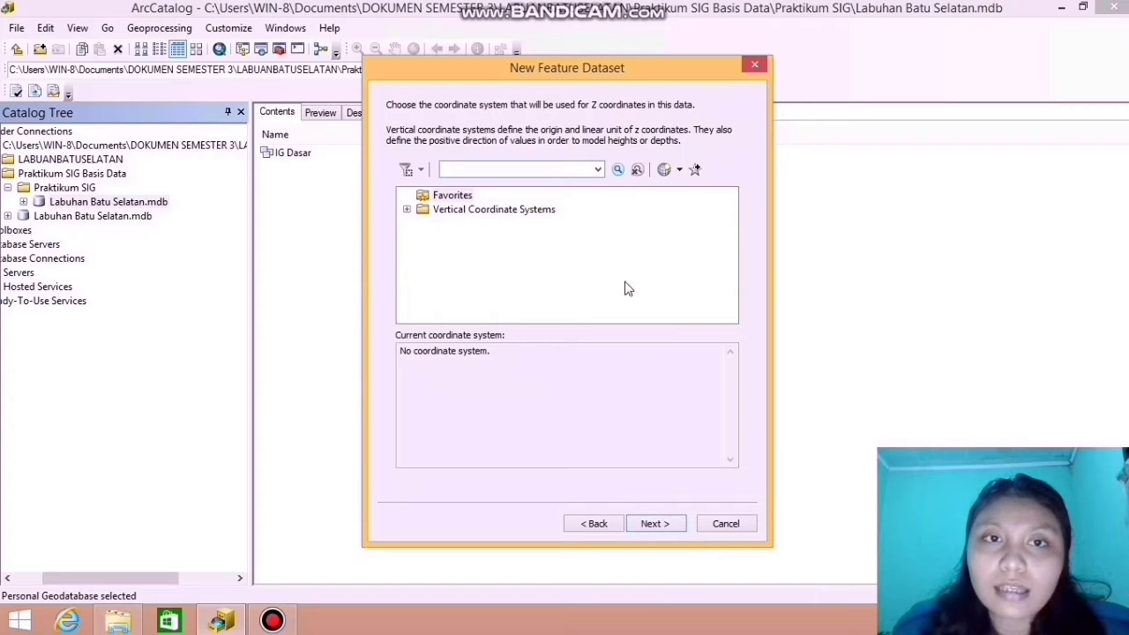
# Set the IG Tematik dataset's Z coordinate system to WGS 1984 from the World group and finish it with the default tolerances
pyautogui.click(407, 210)
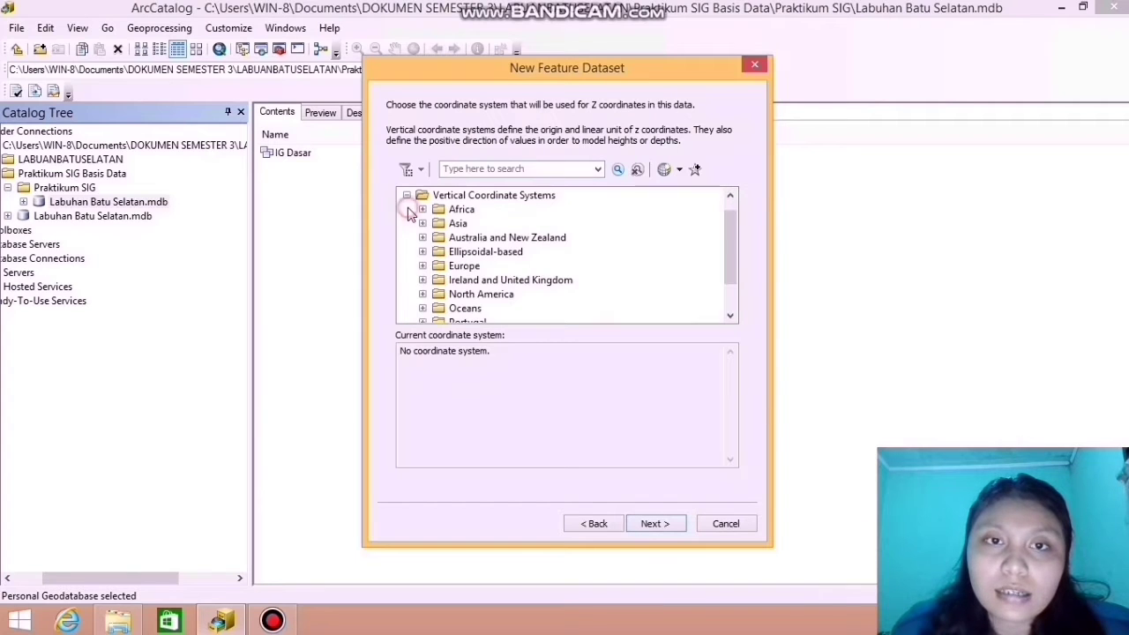
pyautogui.moveTo(728, 232); pyautogui.dragTo(728, 267)
pyautogui.click(423, 308)
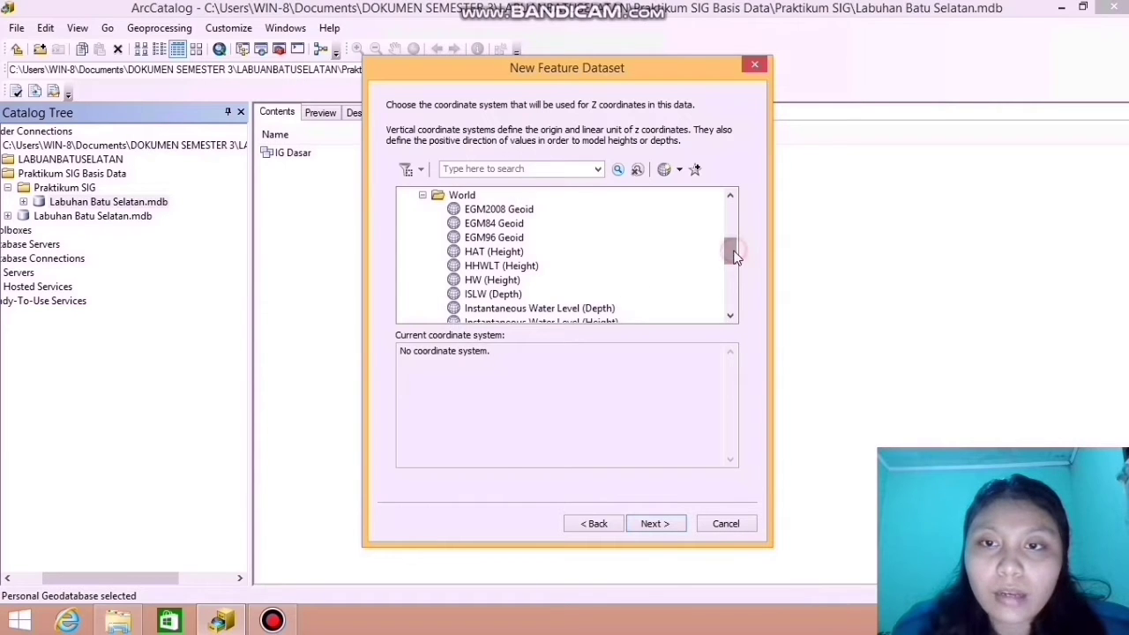
pyautogui.moveTo(736, 255); pyautogui.dragTo(733, 305)
pyautogui.click(506, 297)
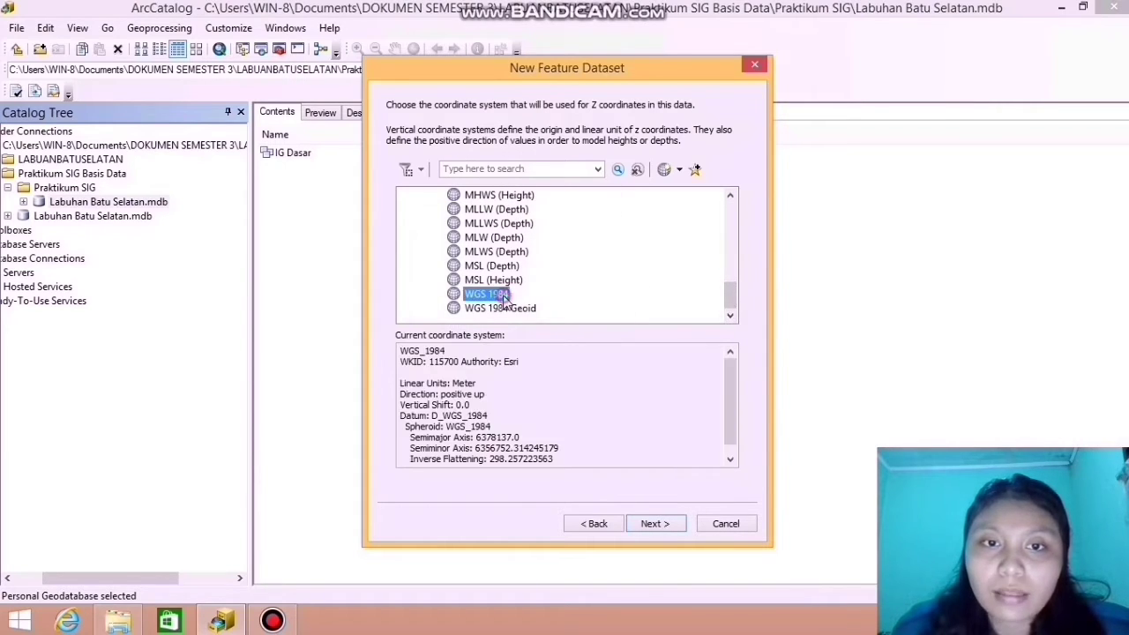
pyautogui.click(652, 525)
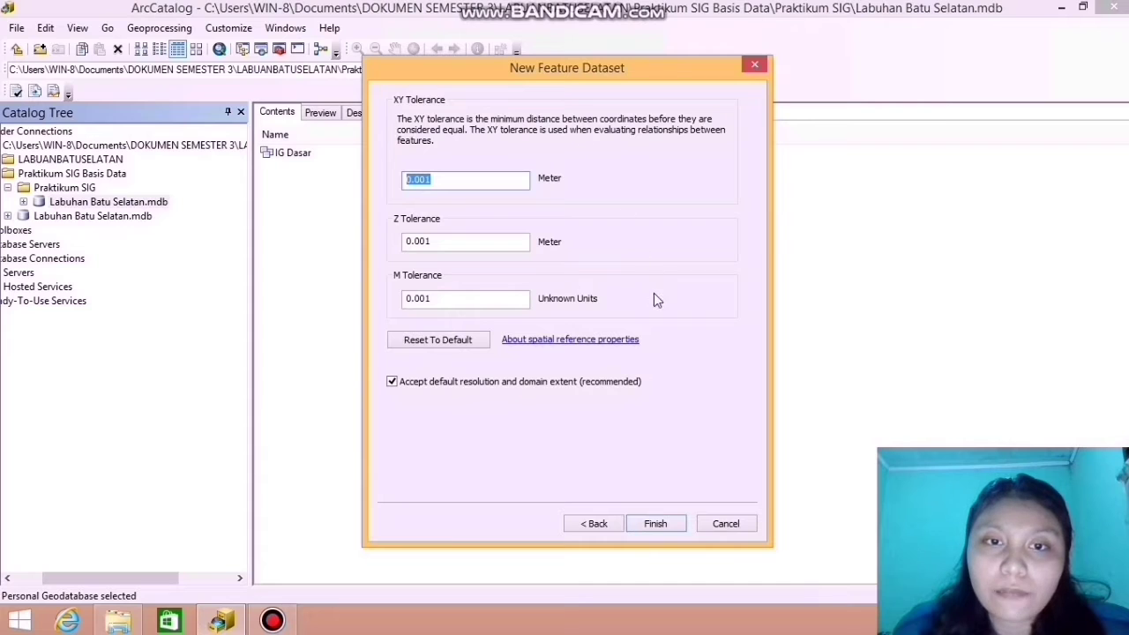
pyautogui.click(656, 524)
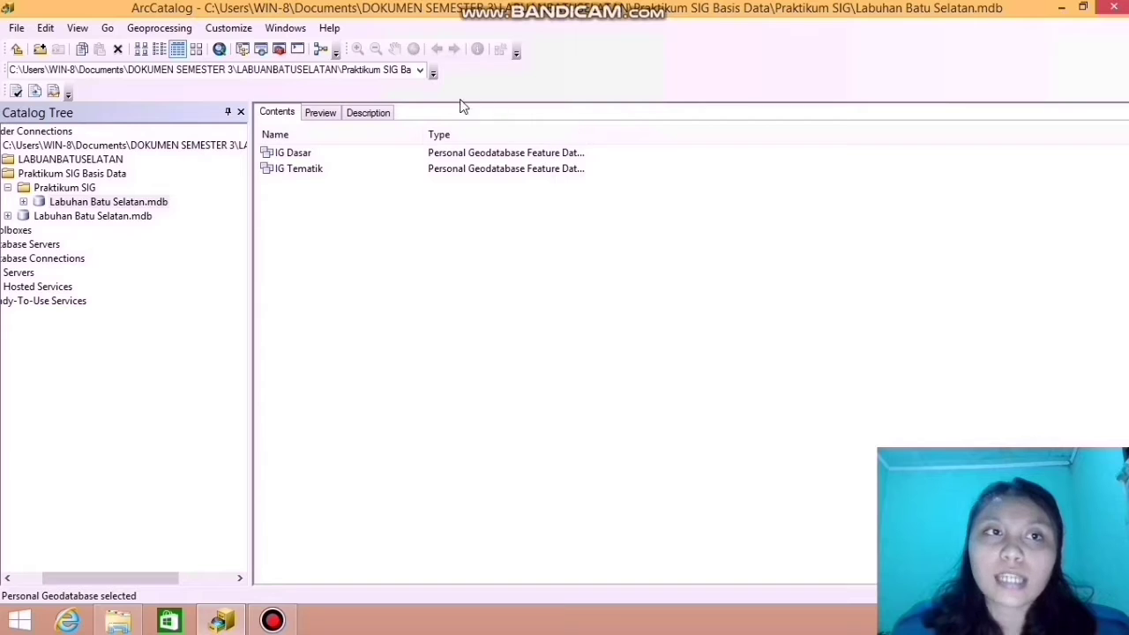
# Review the workspace in the geoprocessing environment settings and accept WGS 1984 UTM Zone 49S with vertical WGS 1984 as the output coordinate system
pyautogui.click(177, 31)
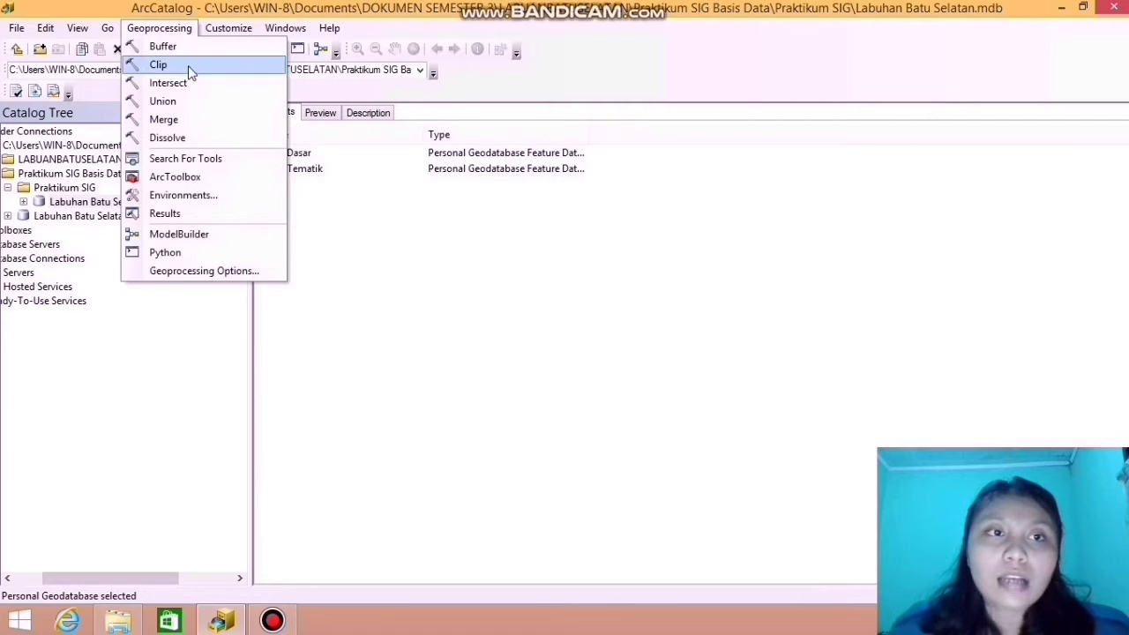
pyautogui.click(196, 197)
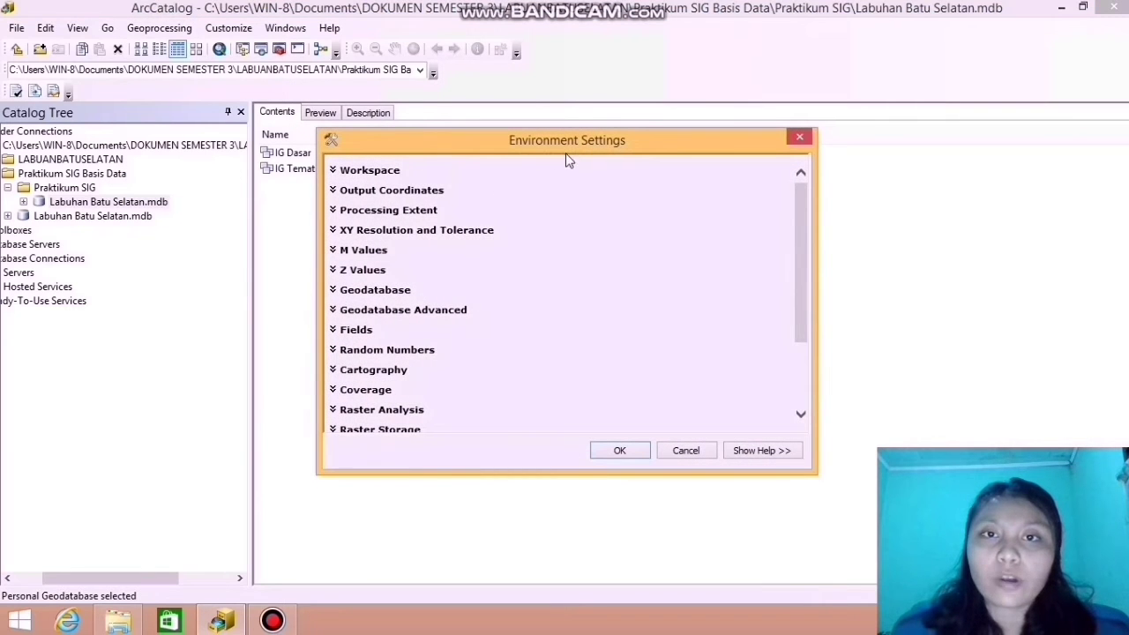
pyautogui.click(379, 174)
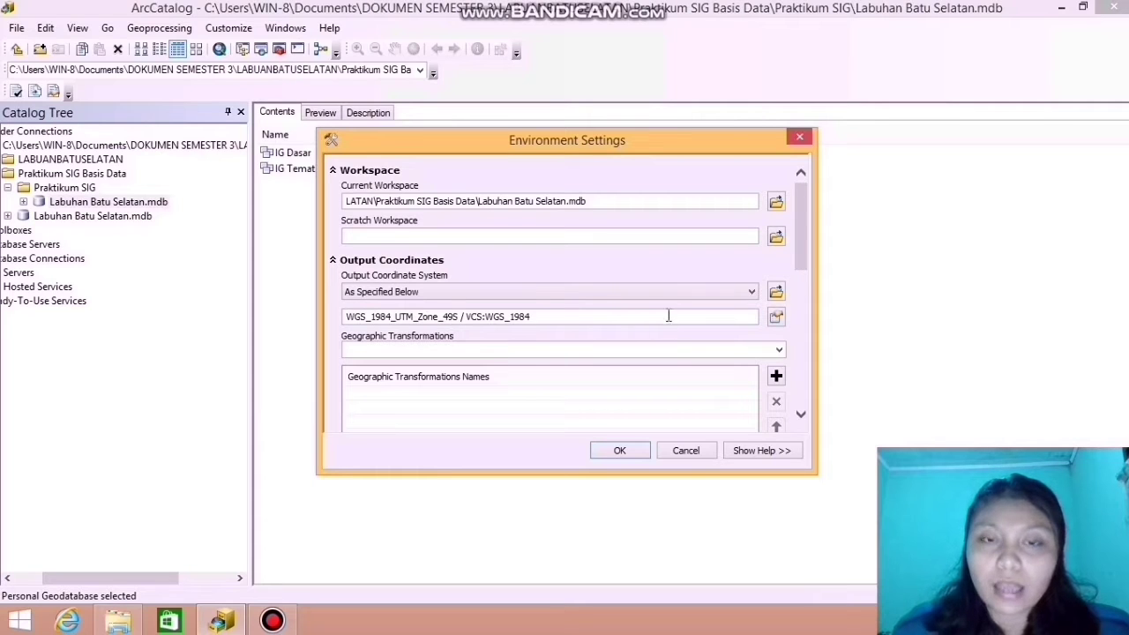
pyautogui.click(776, 319)
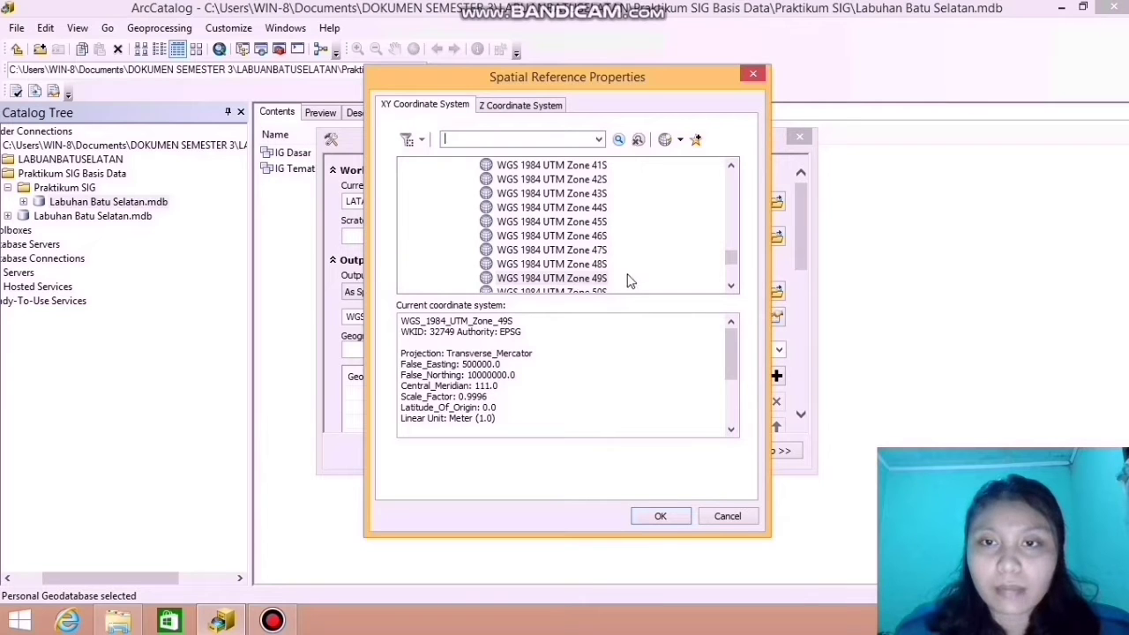
pyautogui.click(545, 107)
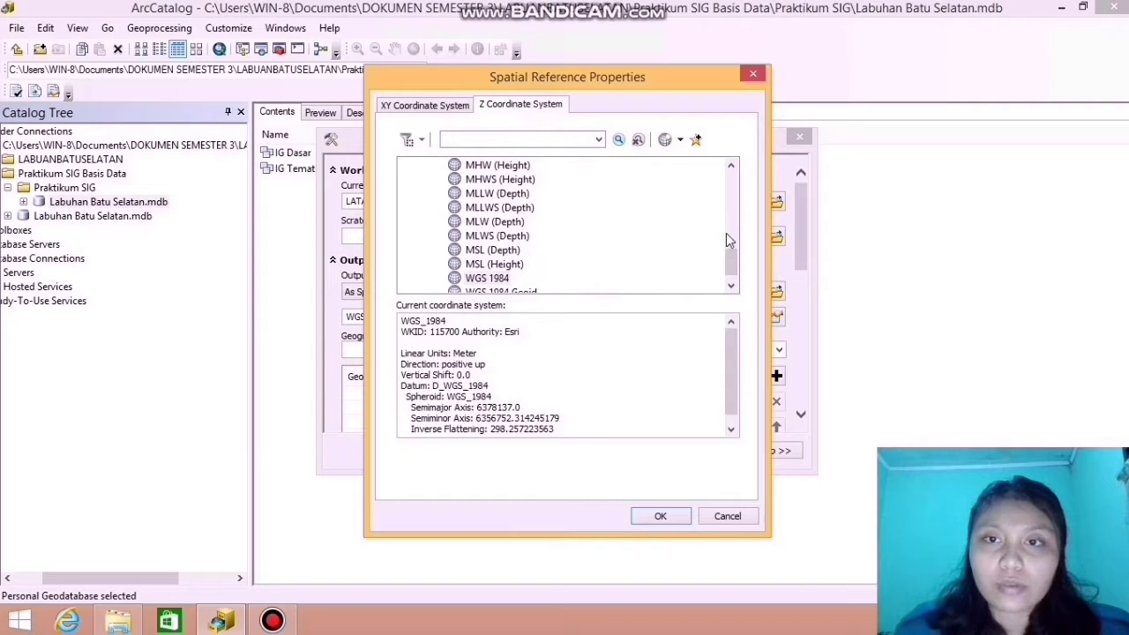
pyautogui.moveTo(731, 263); pyautogui.dragTo(730, 275)
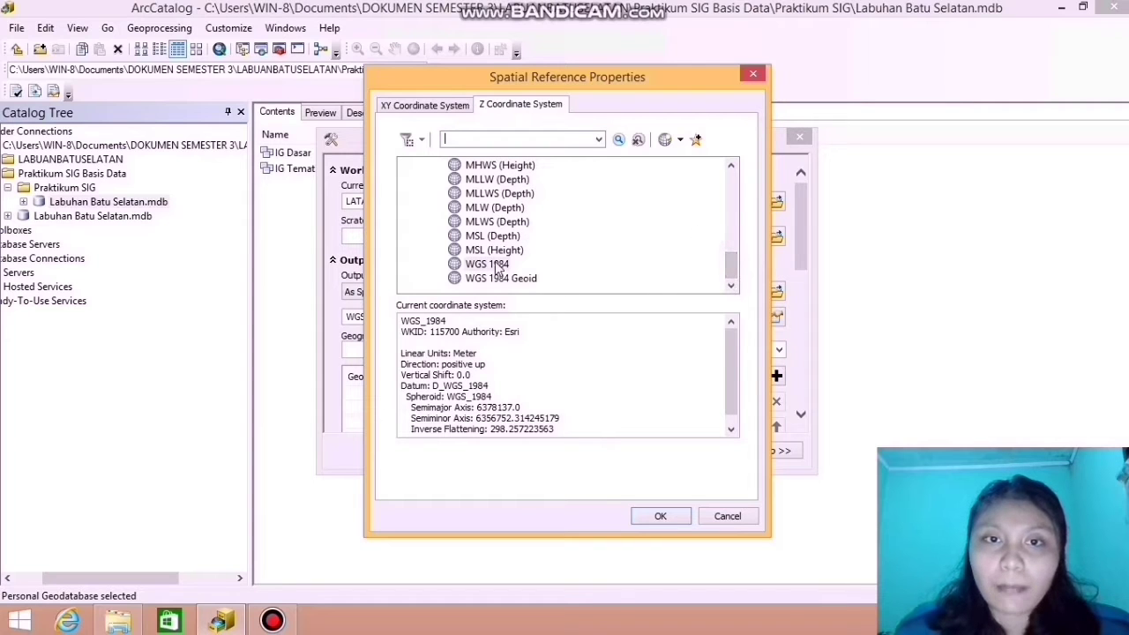
pyautogui.click(653, 518)
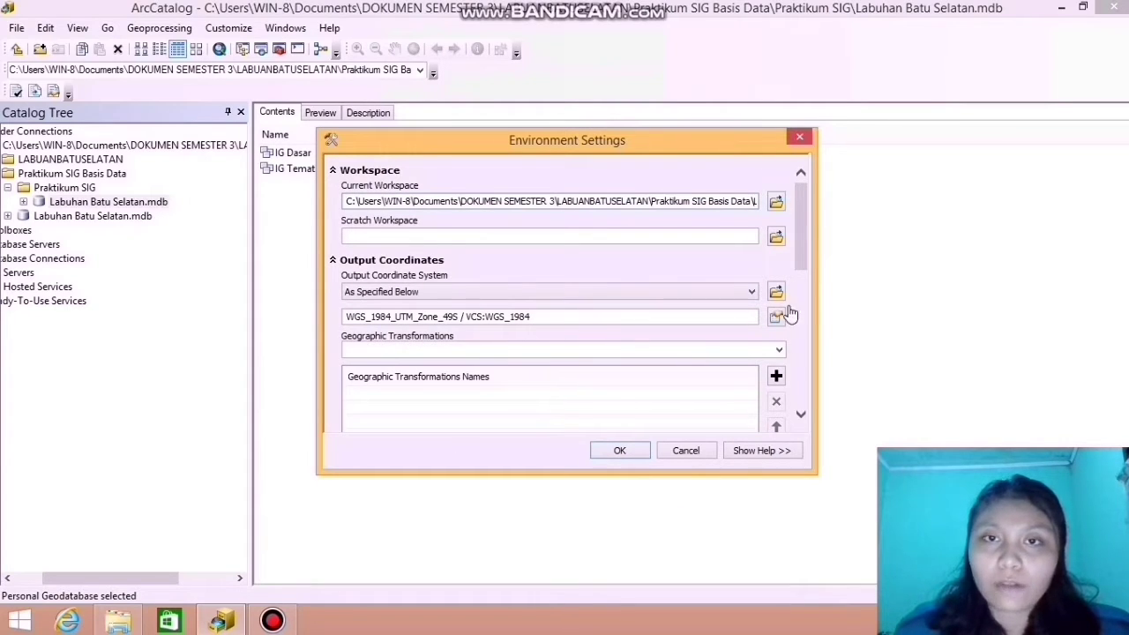
pyautogui.click(624, 453)
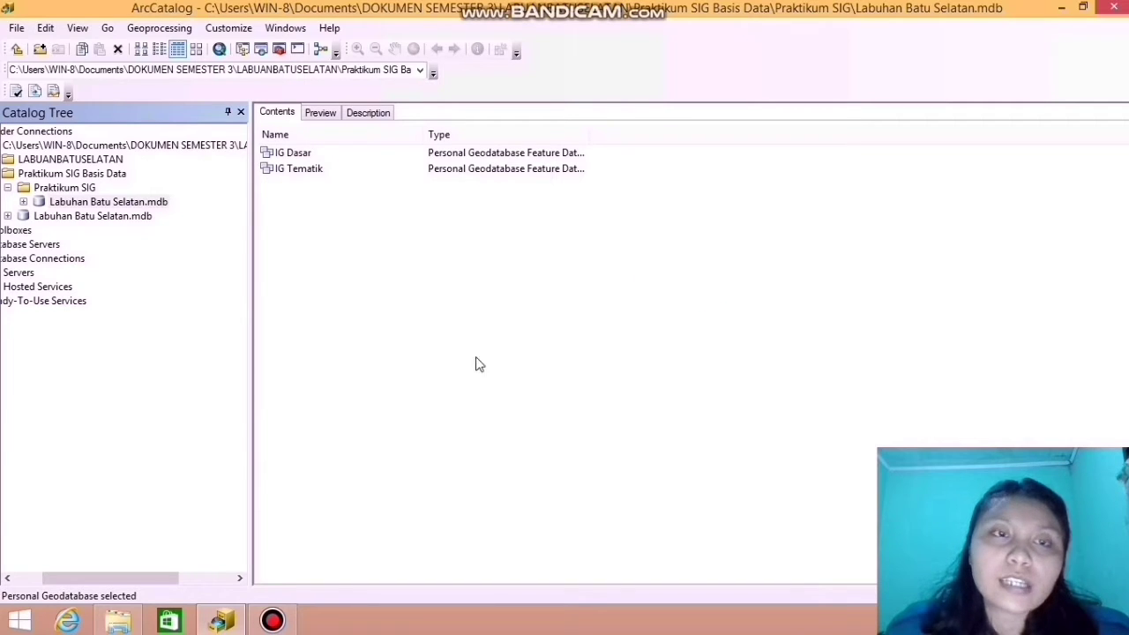
# Start a new polygon feature class named peta_batas_adm with the alias Peta Administrasi in the IG Dasar dataset
pyautogui.rightClick(305, 155)
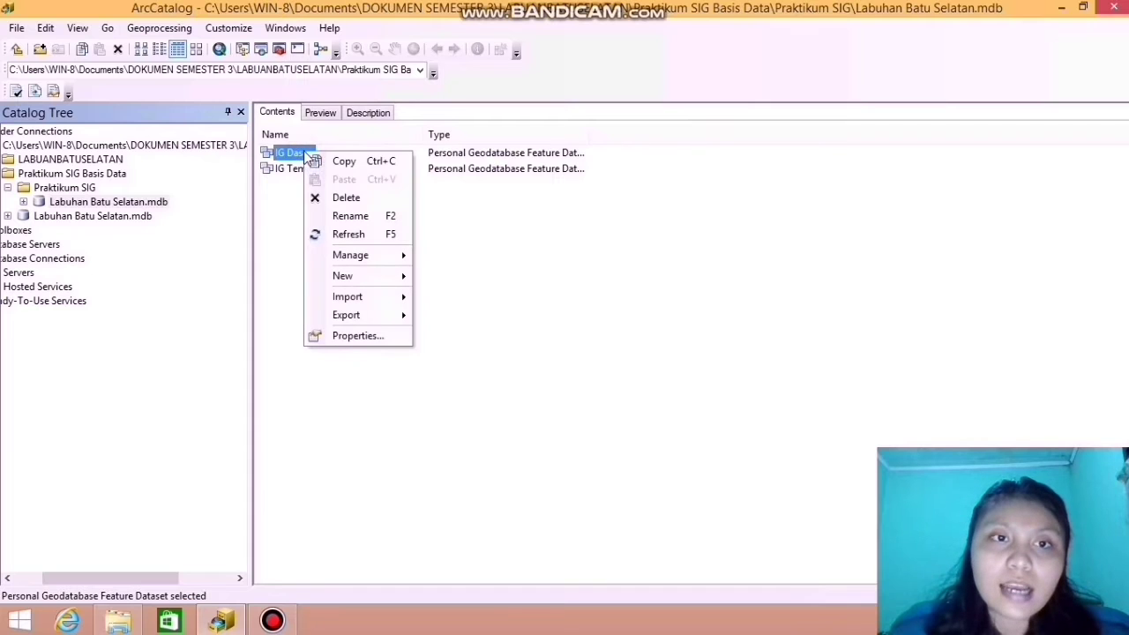
pyautogui.moveTo(367, 275)
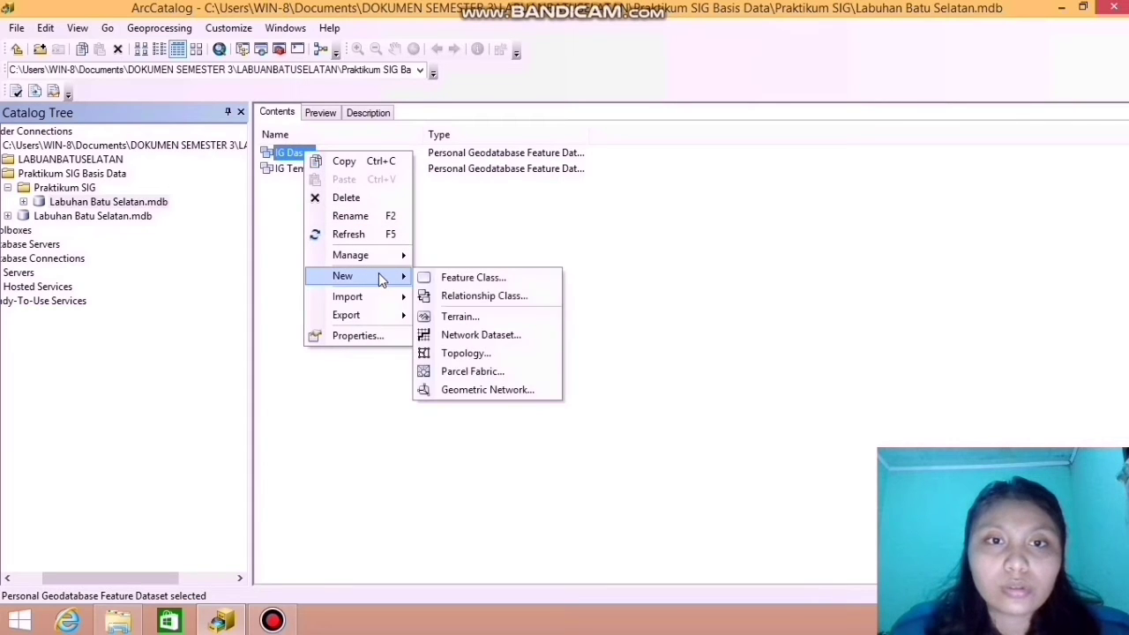
pyautogui.click(460, 278)
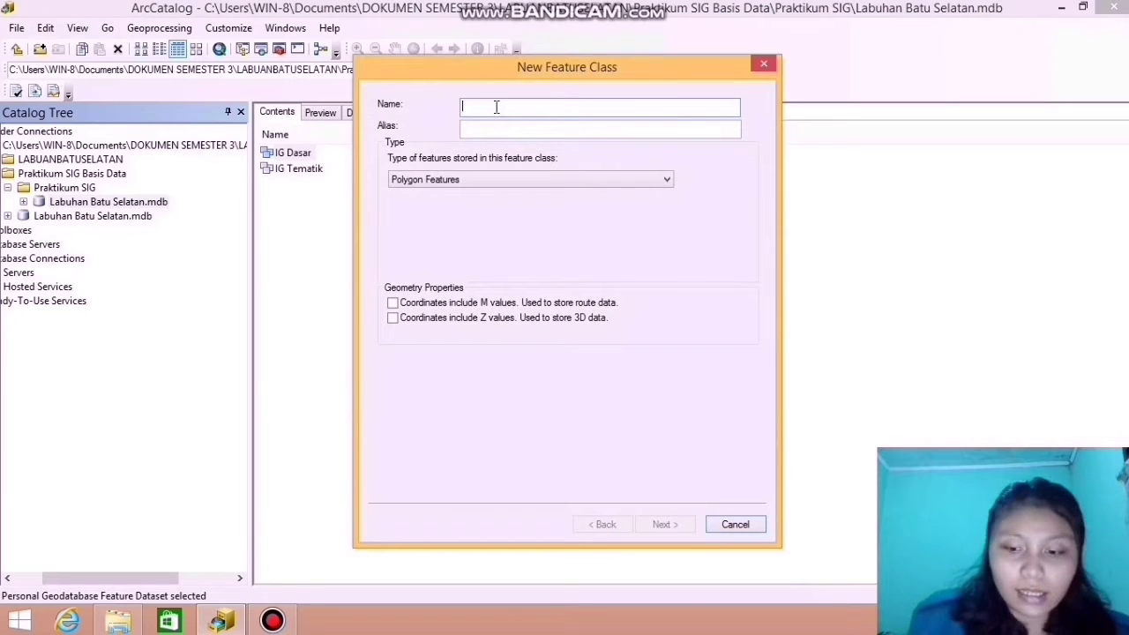
pyautogui.write('peta_')
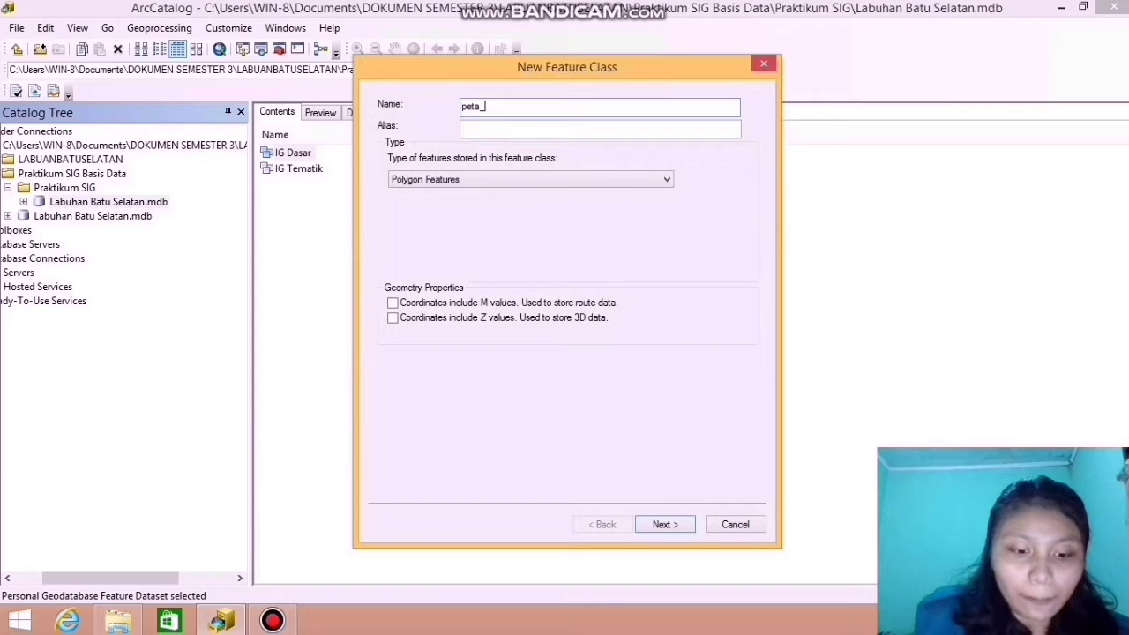
pyautogui.write('batas_adm')
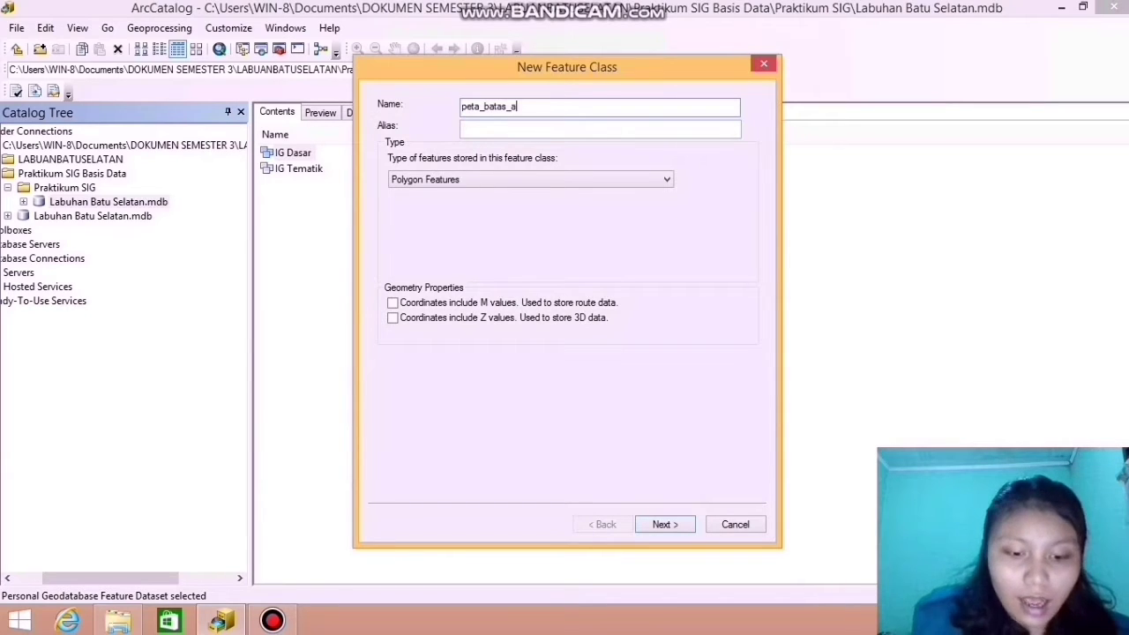
pyautogui.click(495, 129)
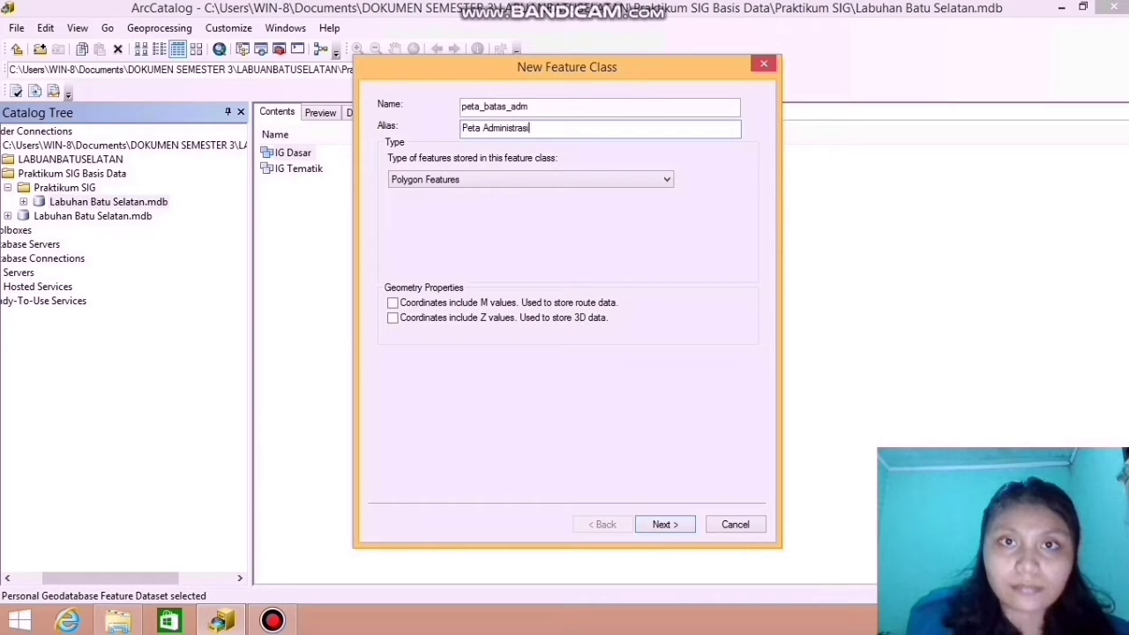
pyautogui.click(526, 179)
pyautogui.click(520, 195)
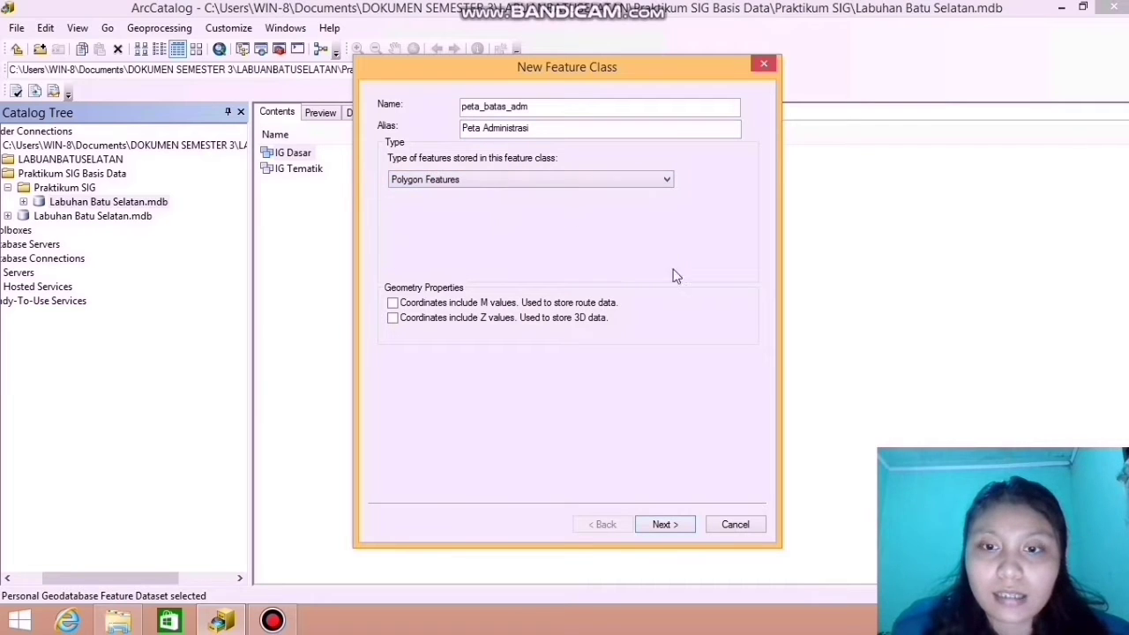
pyautogui.click(672, 525)
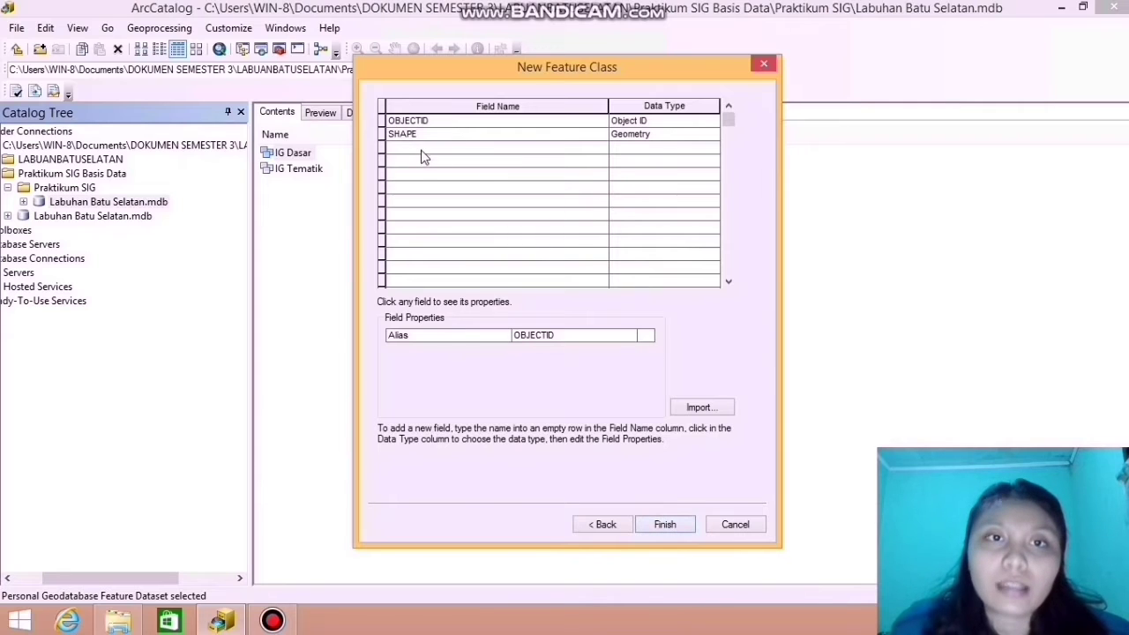
# Add a field named Kabupaten with the Text data type to the new feature class
pyautogui.click(420, 147)
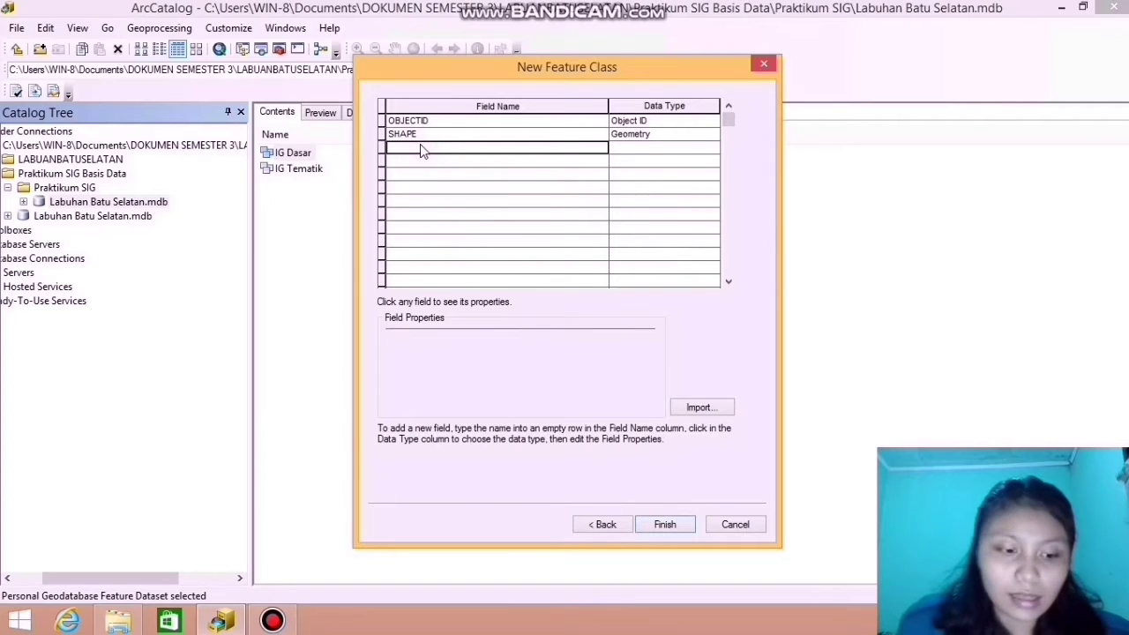
pyautogui.write('Kabu')
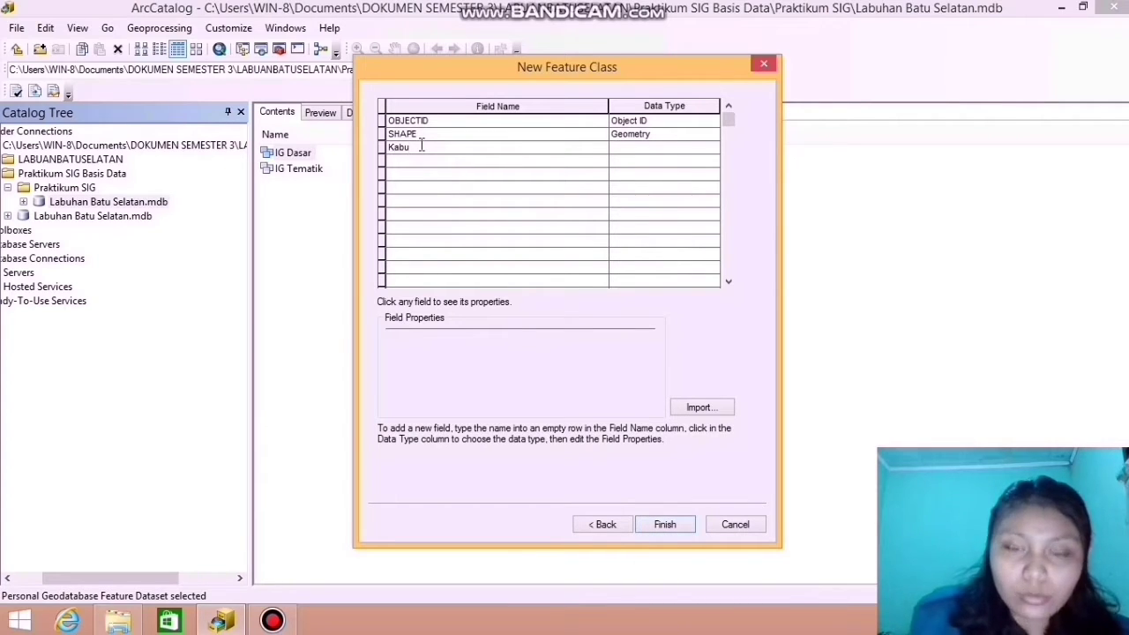
pyautogui.write('paten')
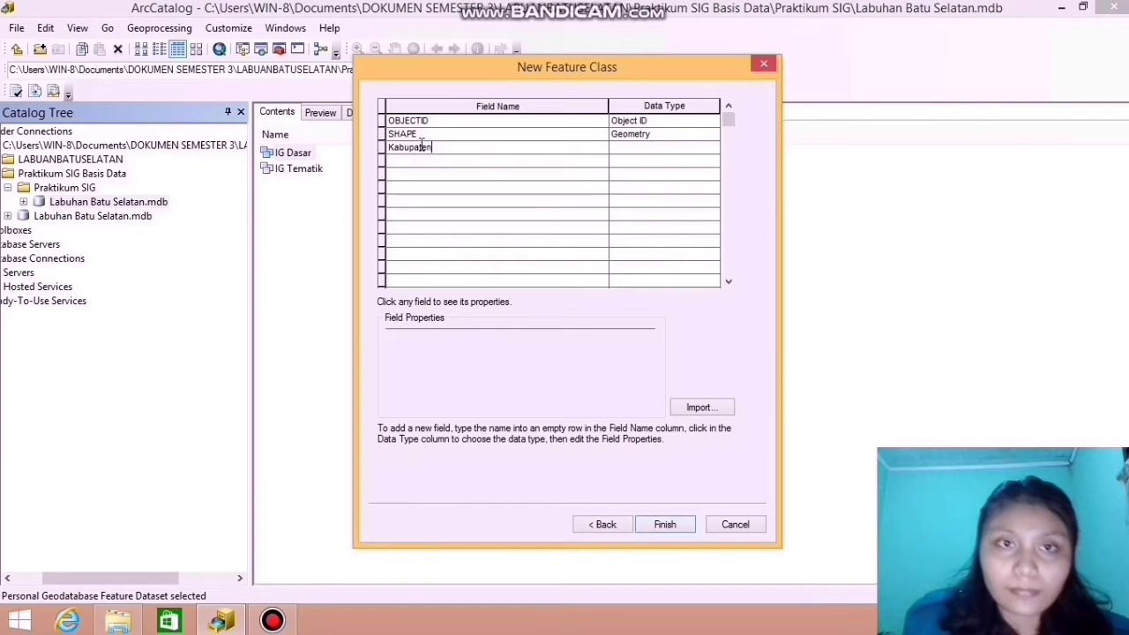
pyautogui.click(622, 148)
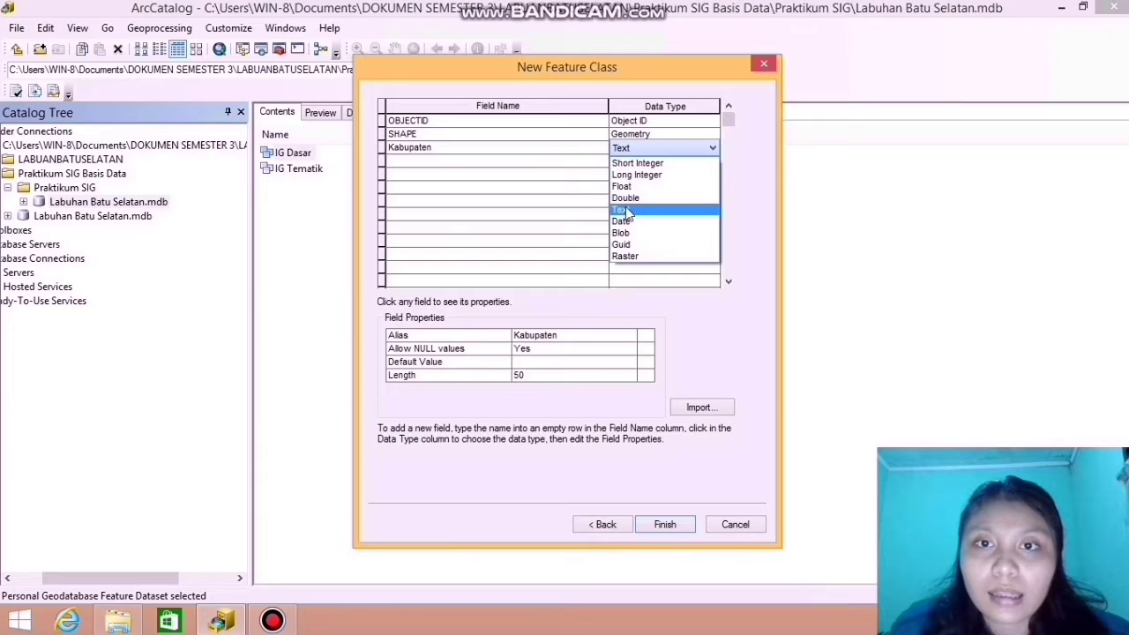
pyautogui.click(626, 210)
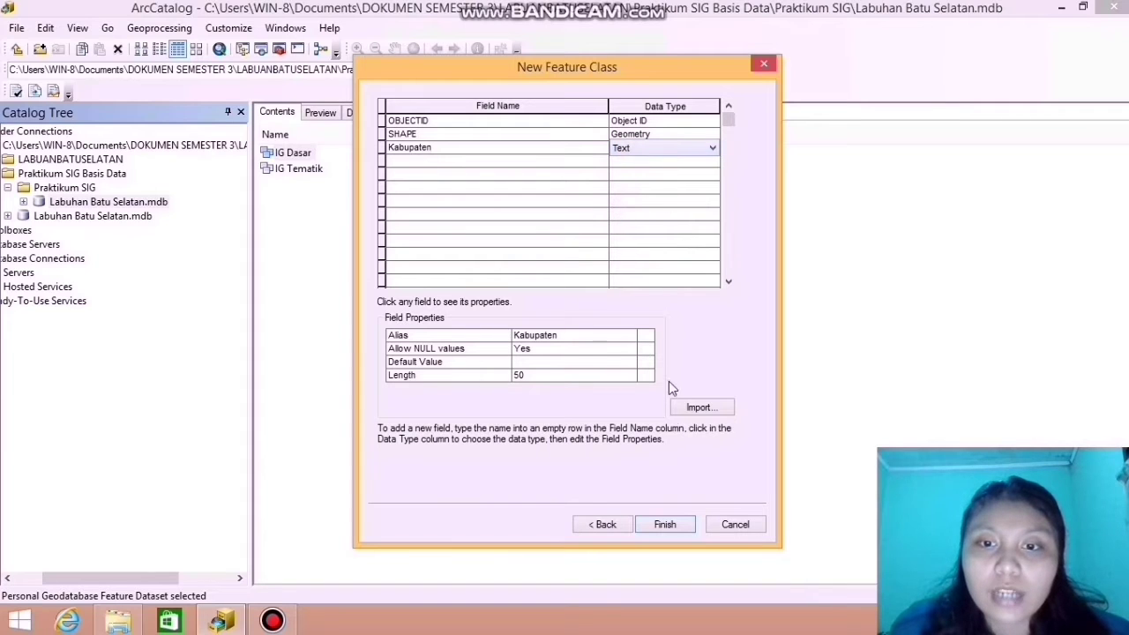
# Finish creating the peta_batas_adm feature class in the IG Dasar dataset
pyautogui.click(666, 525)
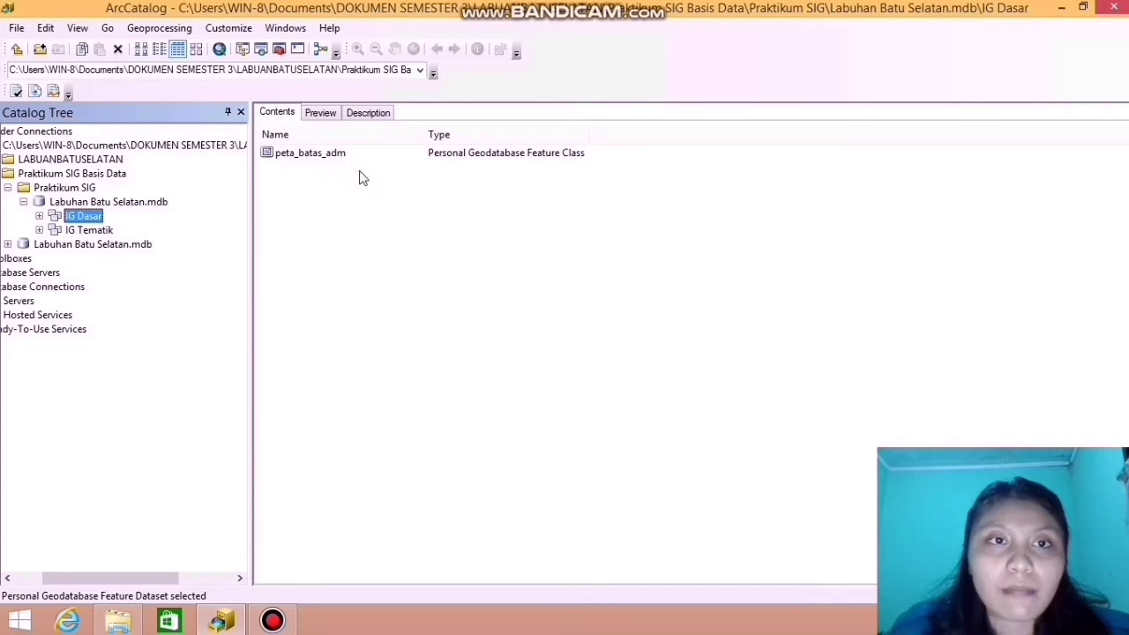
pyautogui.click(296, 178)
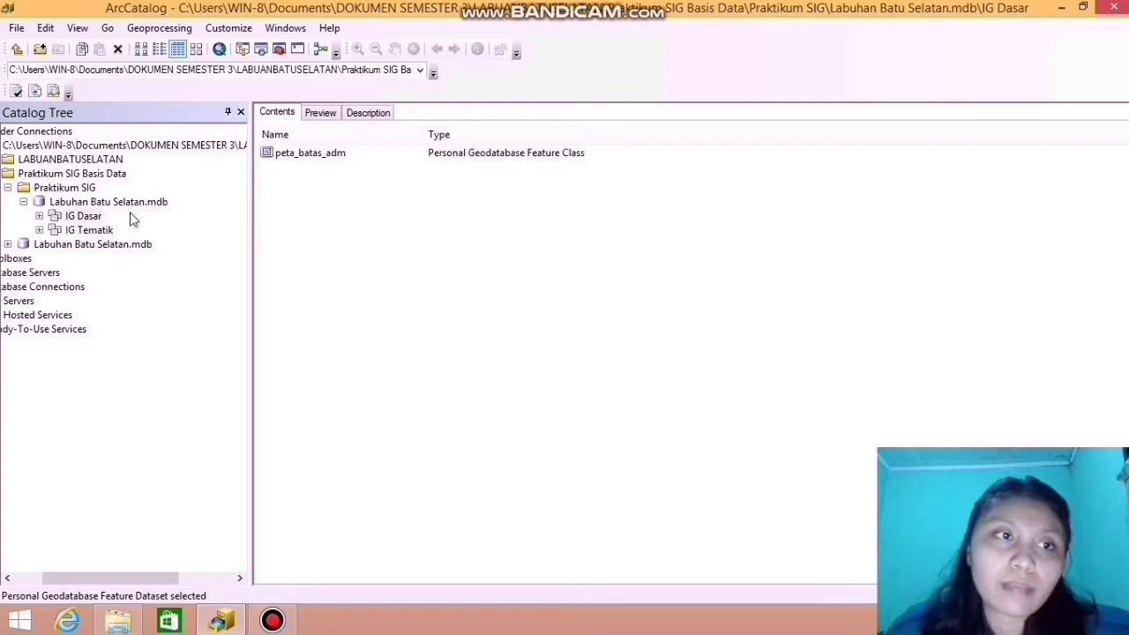
# Start a new point feature class named peta_ibukota_adm with the alias Nama Kabupaten in the IG Dasar dataset
pyautogui.rightClick(92, 215)
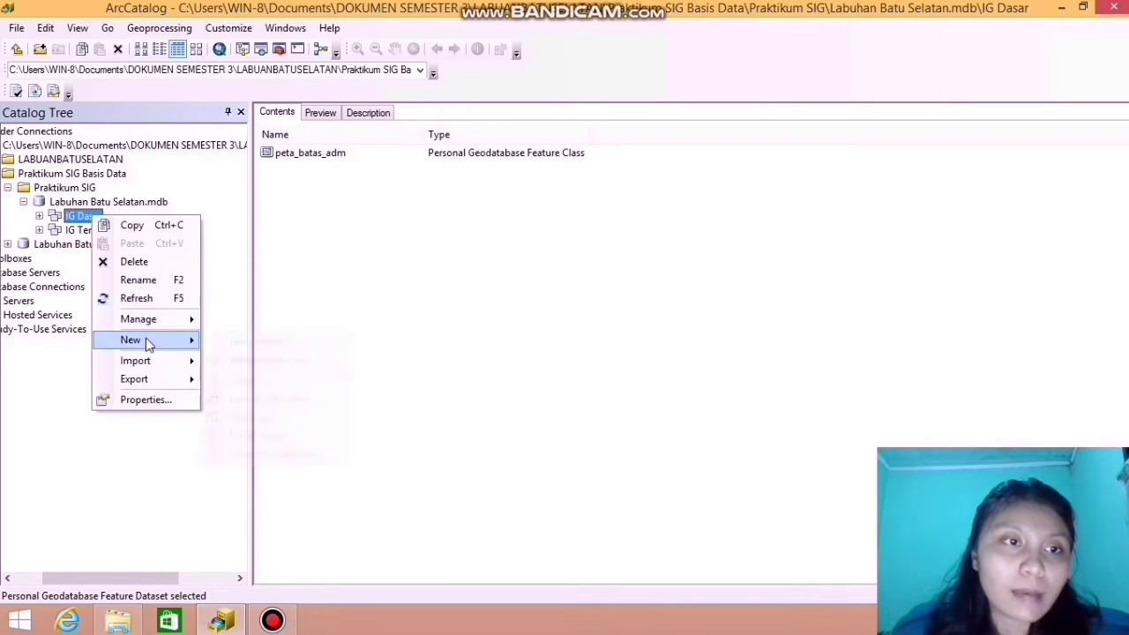
pyautogui.moveTo(146, 339)
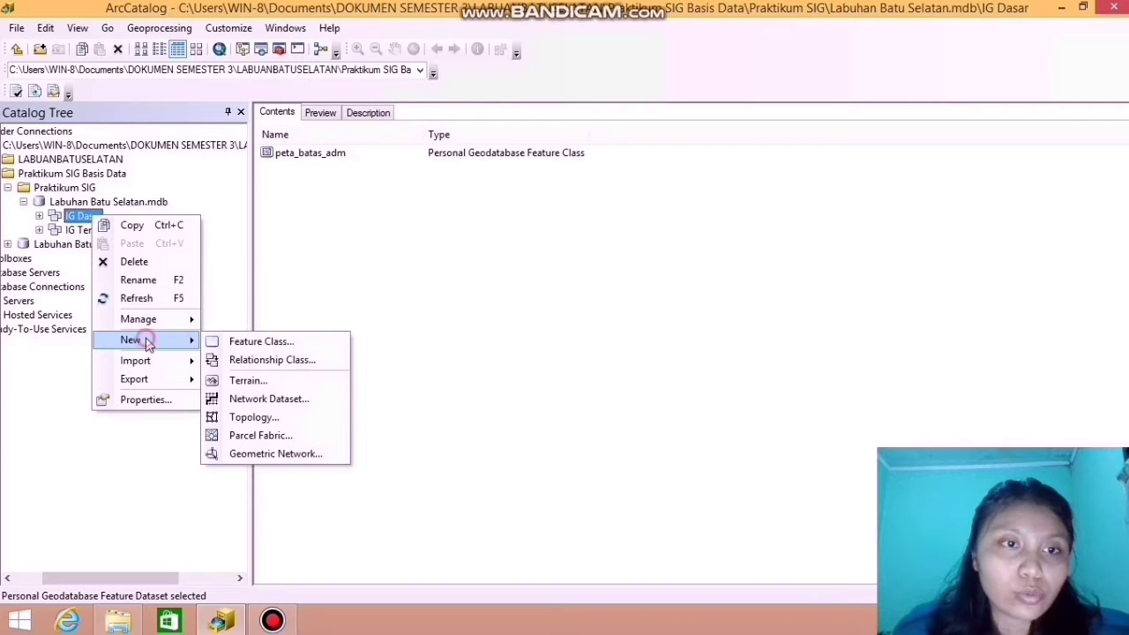
pyautogui.click(248, 350)
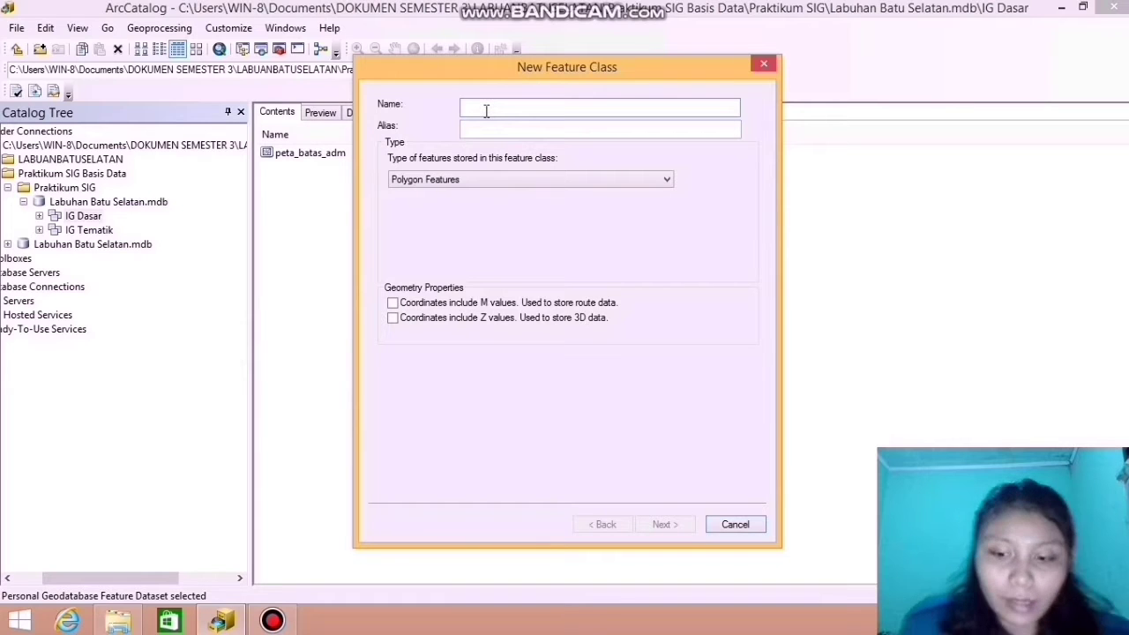
pyautogui.write('peta_ibukota_adm')
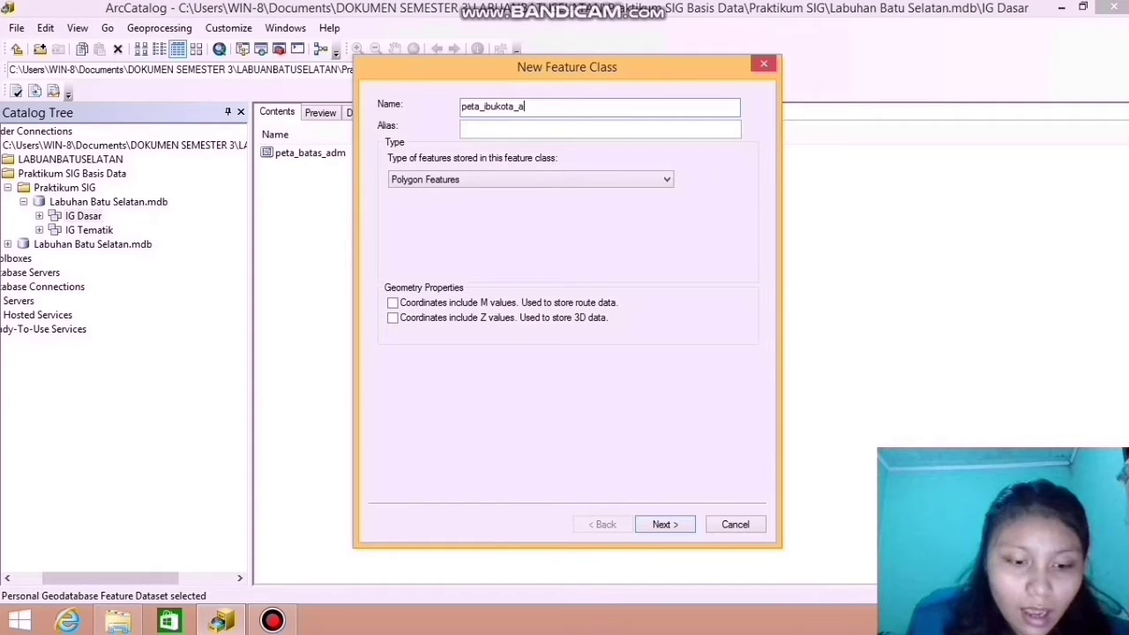
pyautogui.click(471, 126)
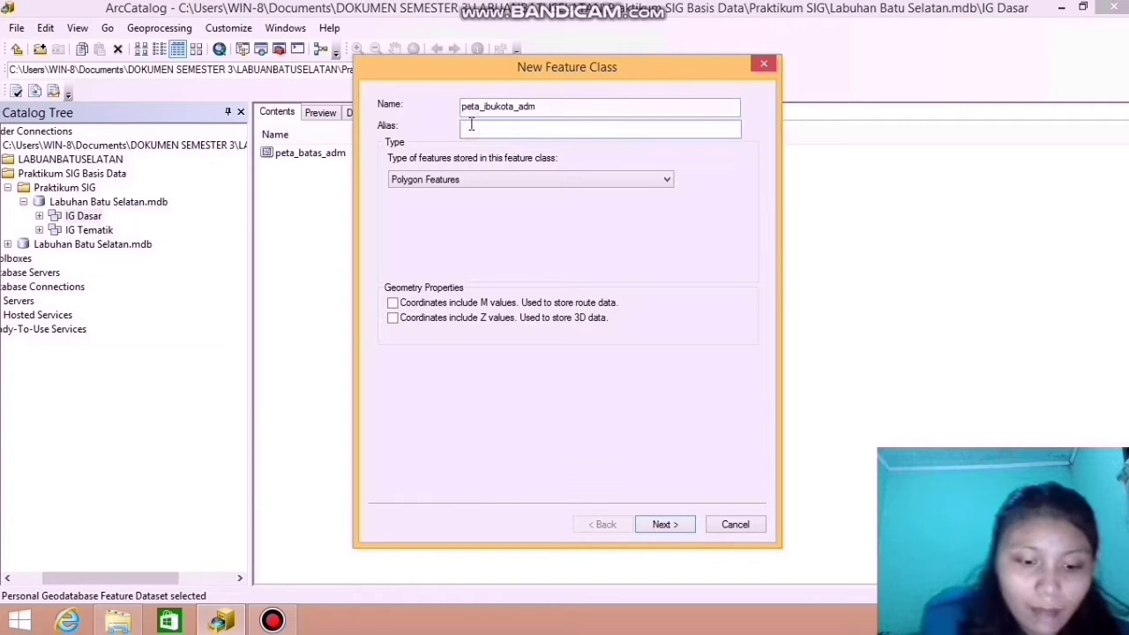
pyautogui.write('Nama Kabupaten')
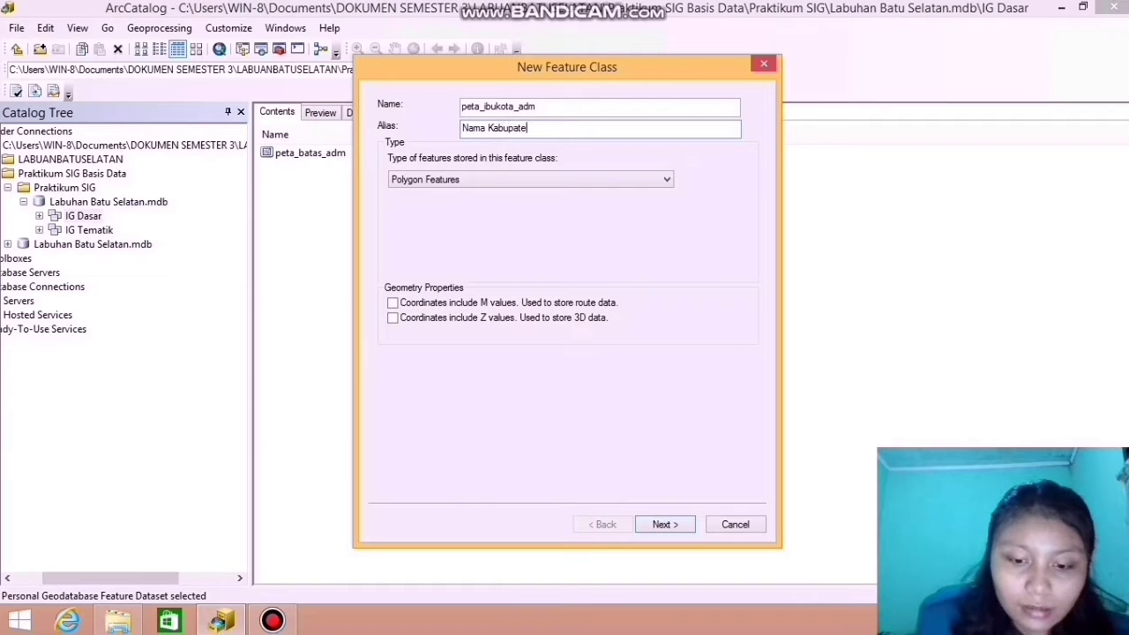
pyautogui.click(472, 181)
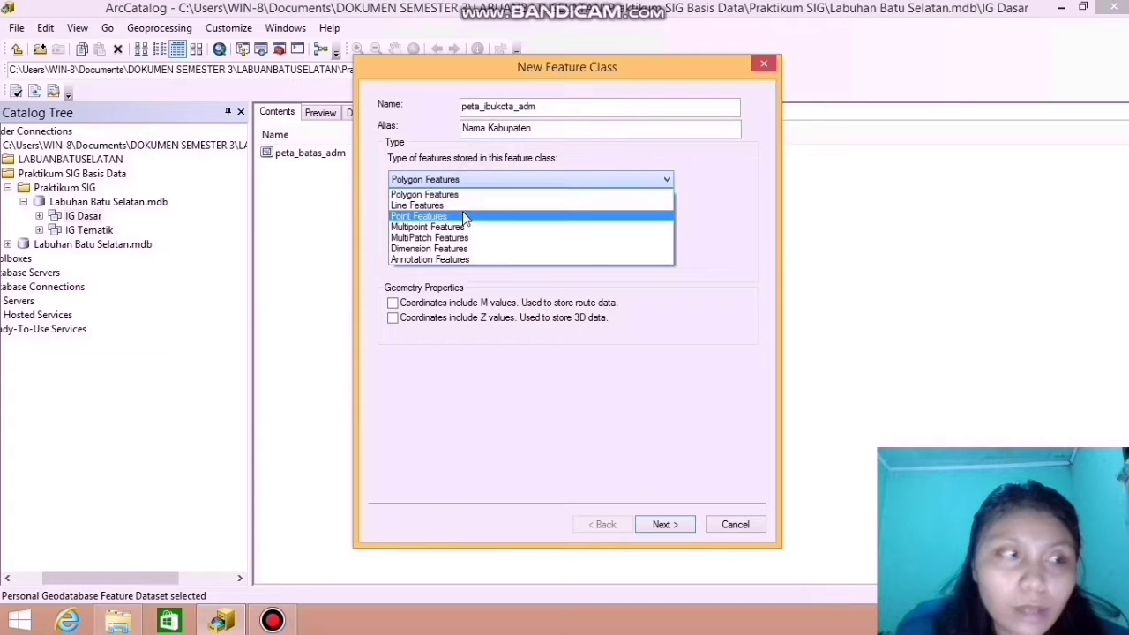
pyautogui.click(463, 215)
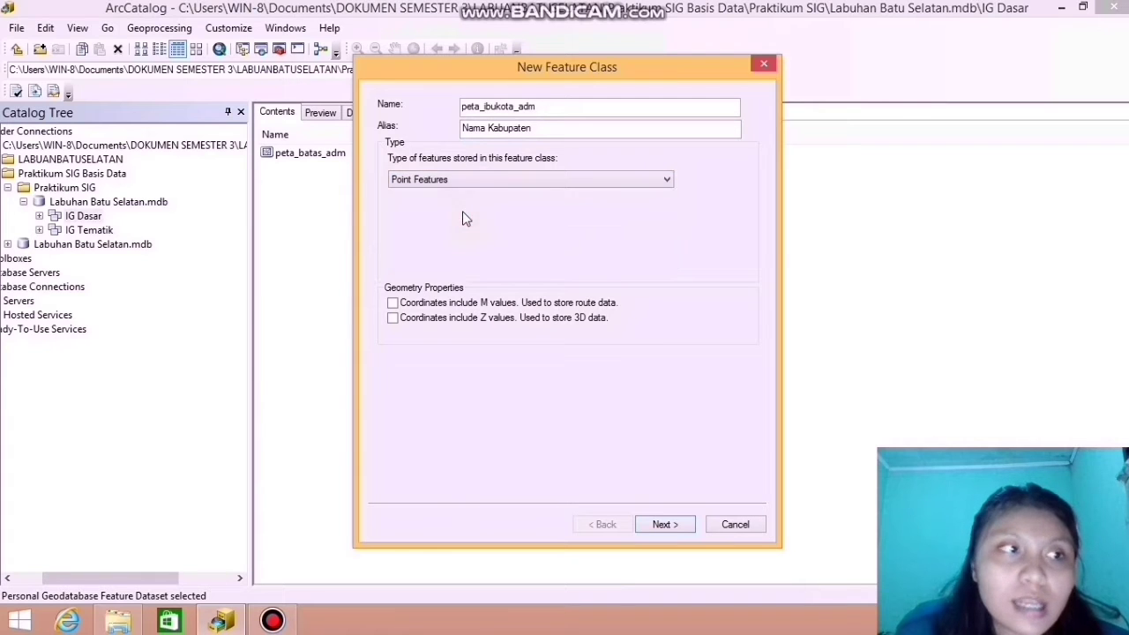
pyautogui.click(684, 524)
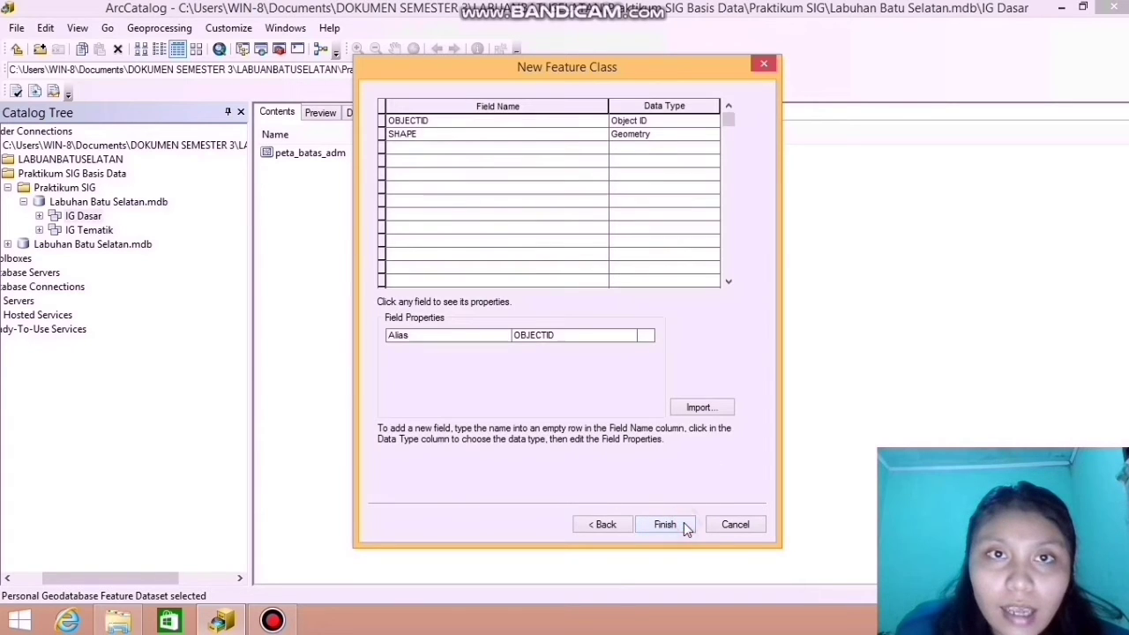
# Add a Kabupaten field with the Text data type to peta_ibukota_adm and finish creating the feature class
pyautogui.click(429, 150)
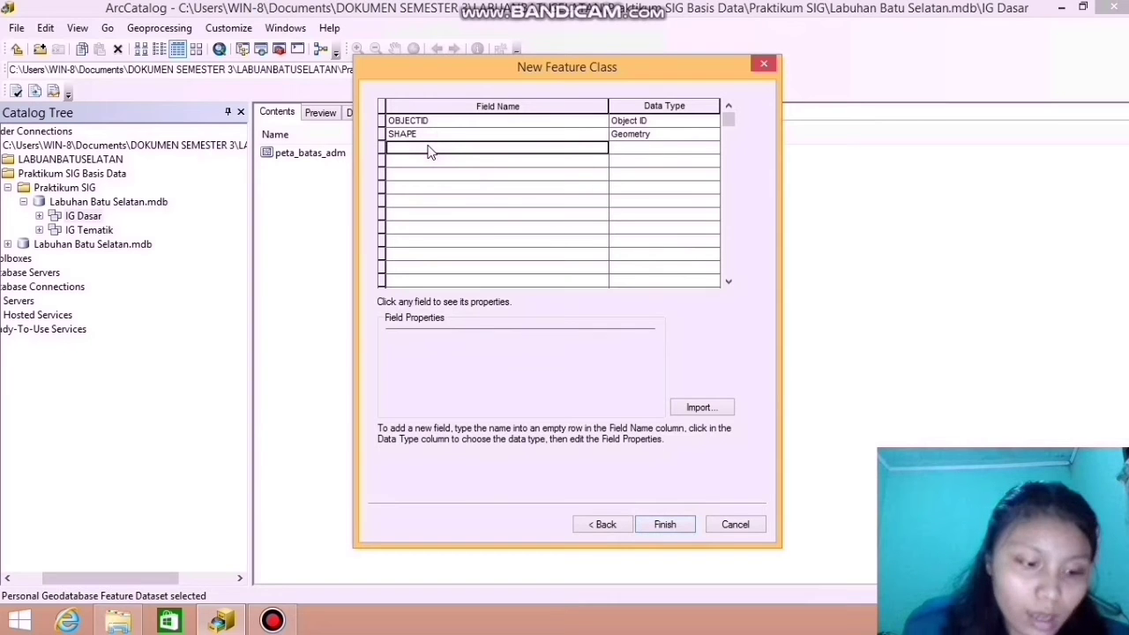
pyautogui.write('Kabupaten')
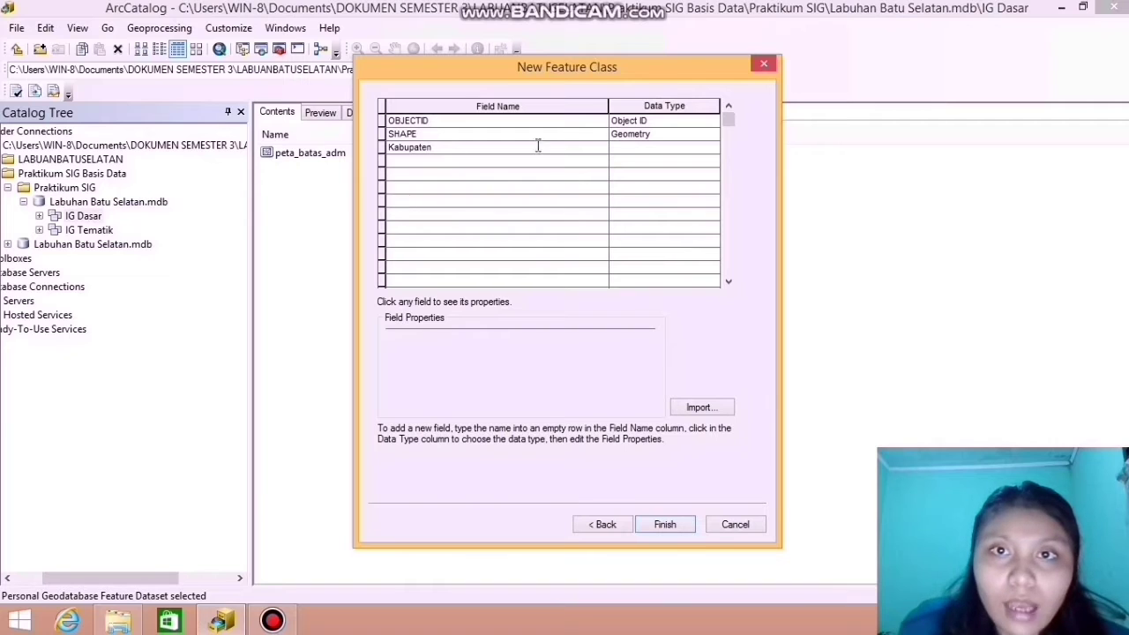
pyautogui.click(616, 152)
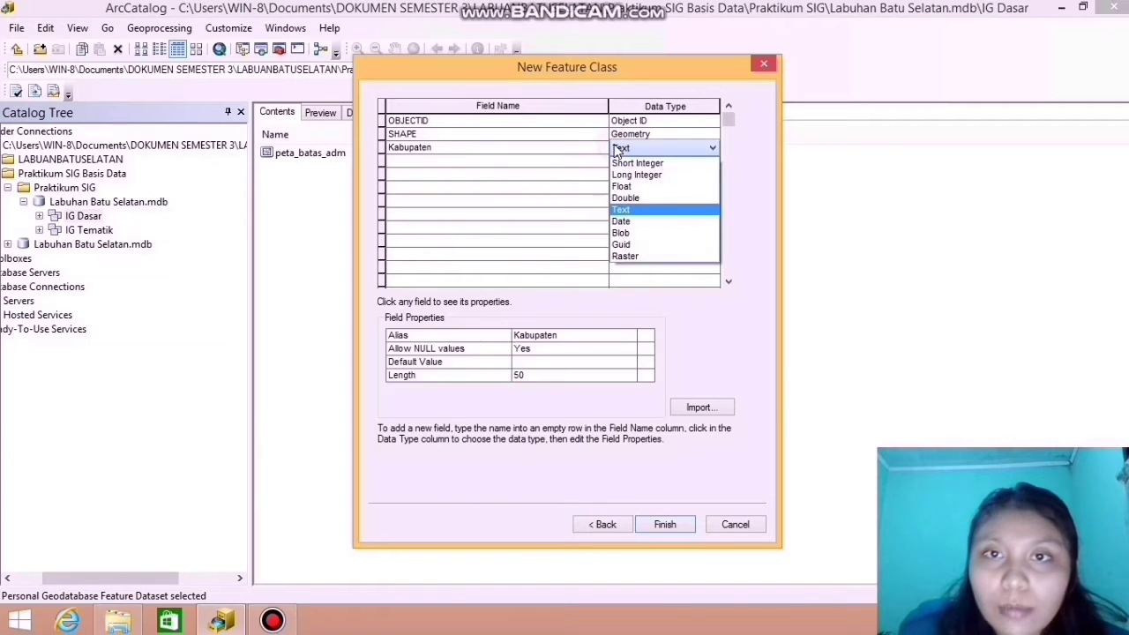
pyautogui.click(623, 212)
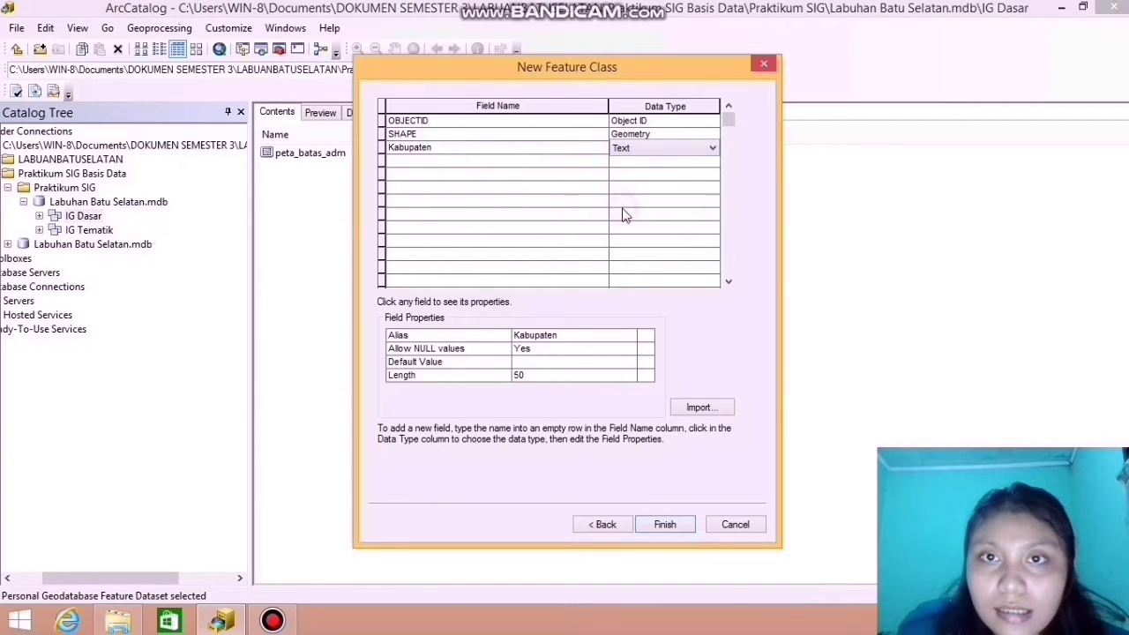
pyautogui.click(679, 526)
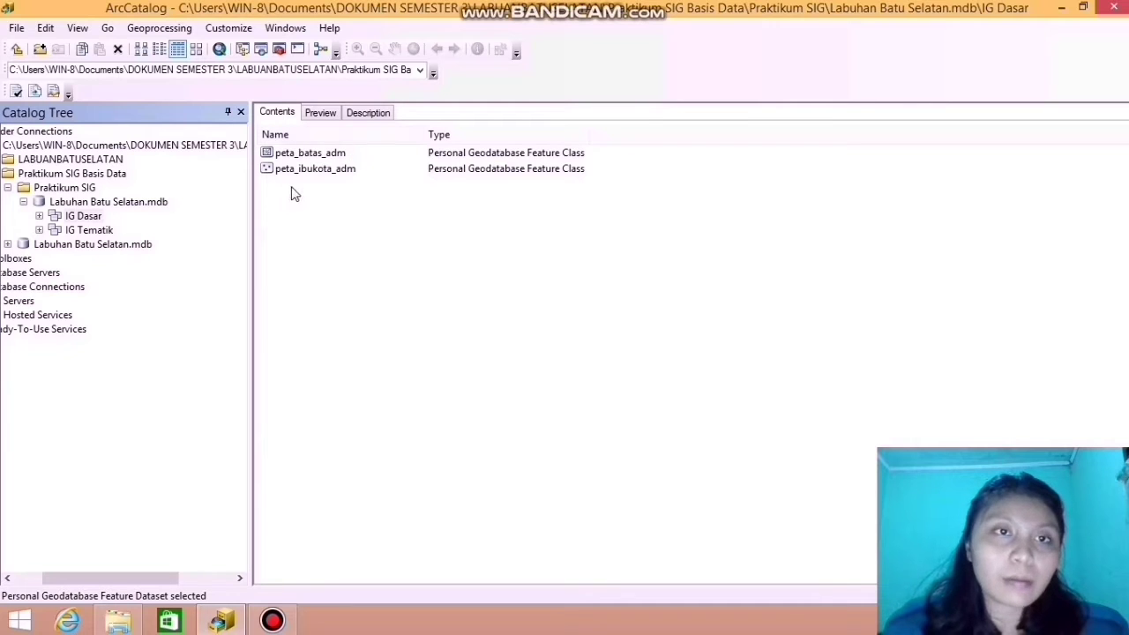
# Start a new line feature class named peta_jalan with the alias Jalan in the IG Dasar dataset
pyautogui.rightClick(89, 217)
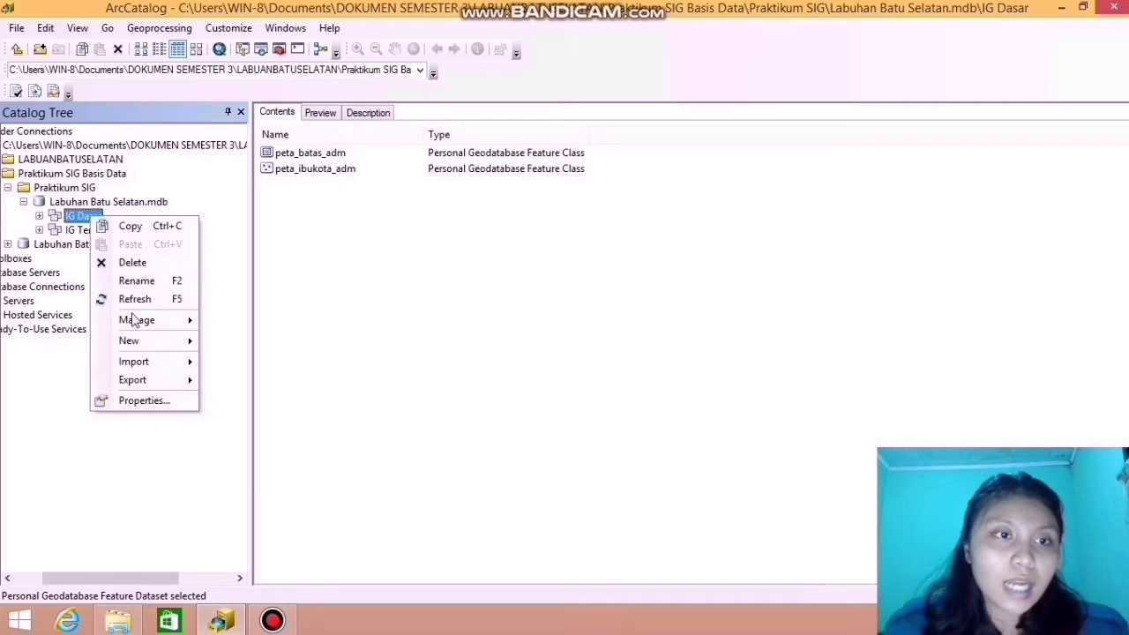
pyautogui.moveTo(136, 345)
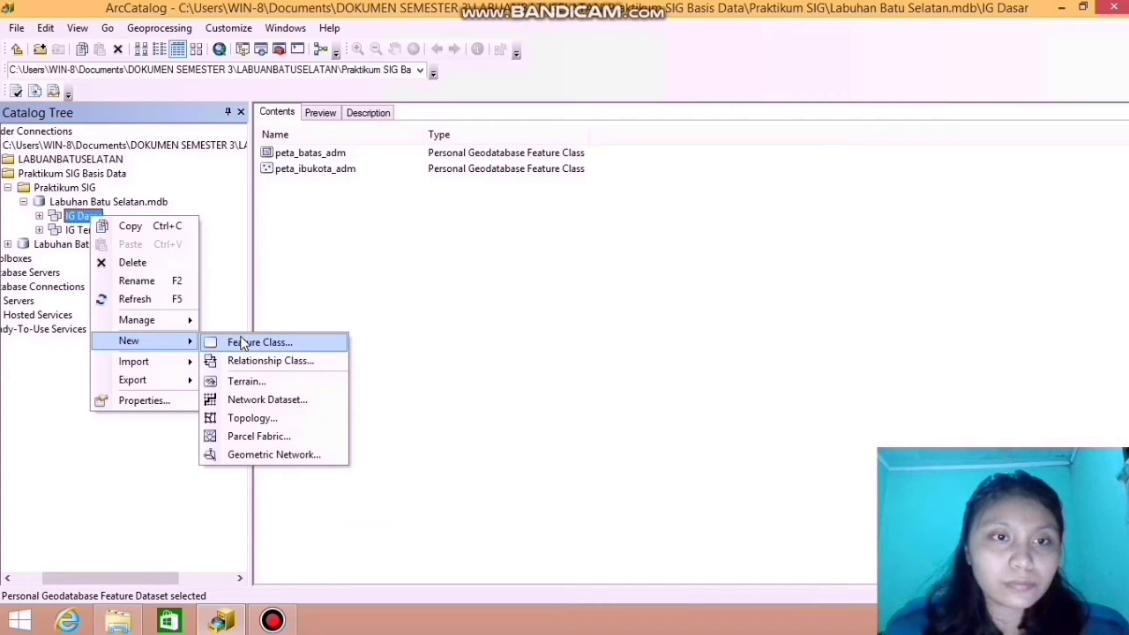
pyautogui.click(256, 342)
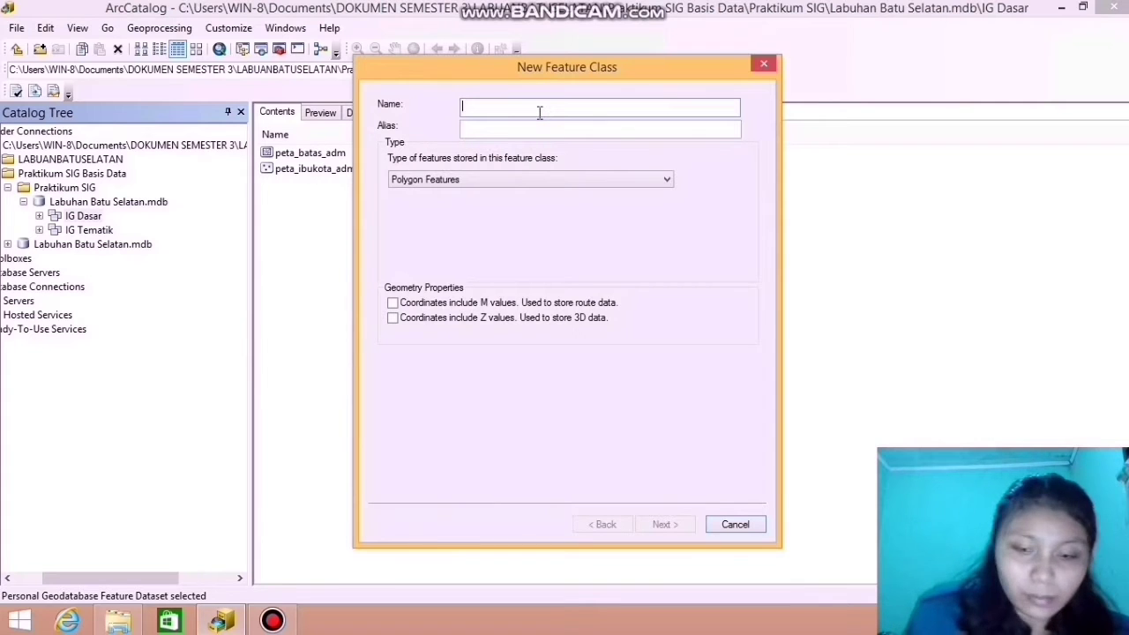
pyautogui.write('pet')
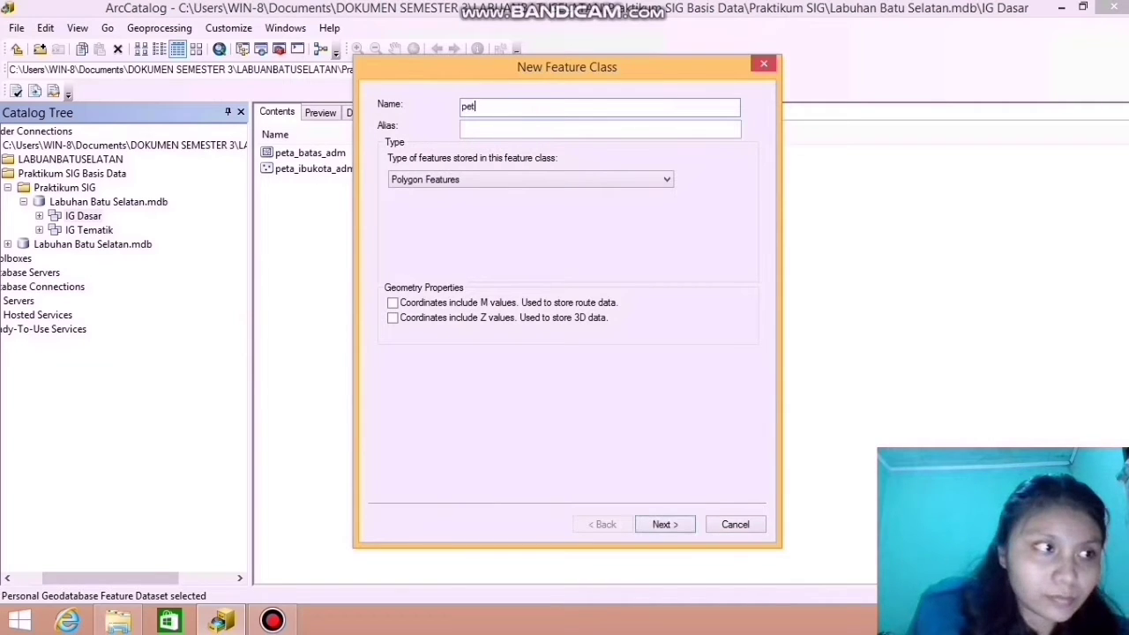
pyautogui.write('a_')
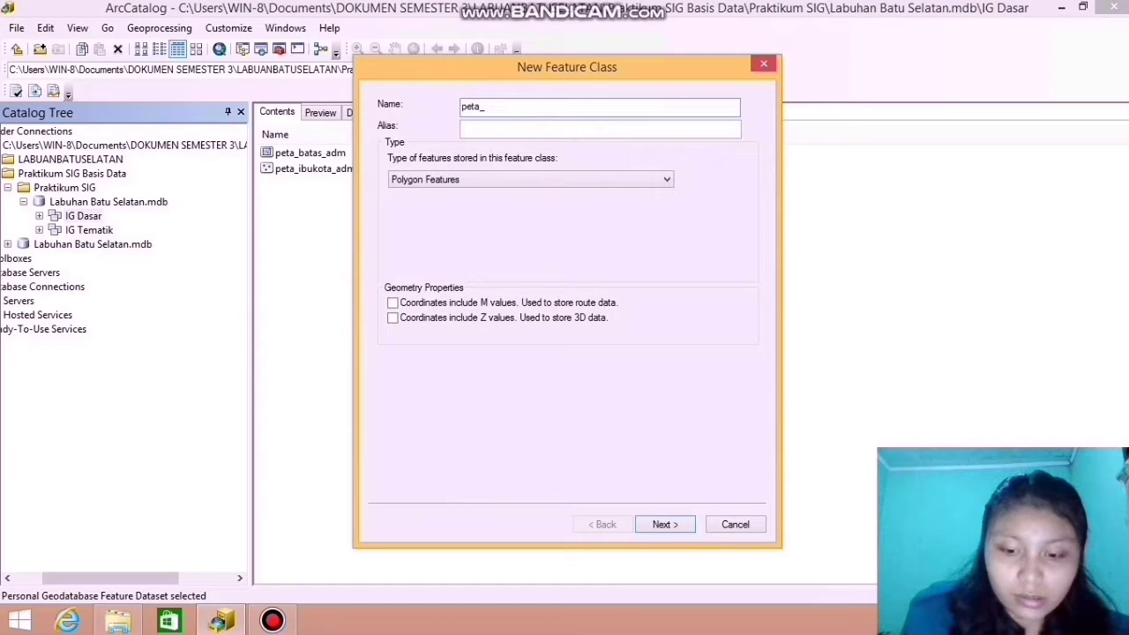
pyautogui.write('jalan')
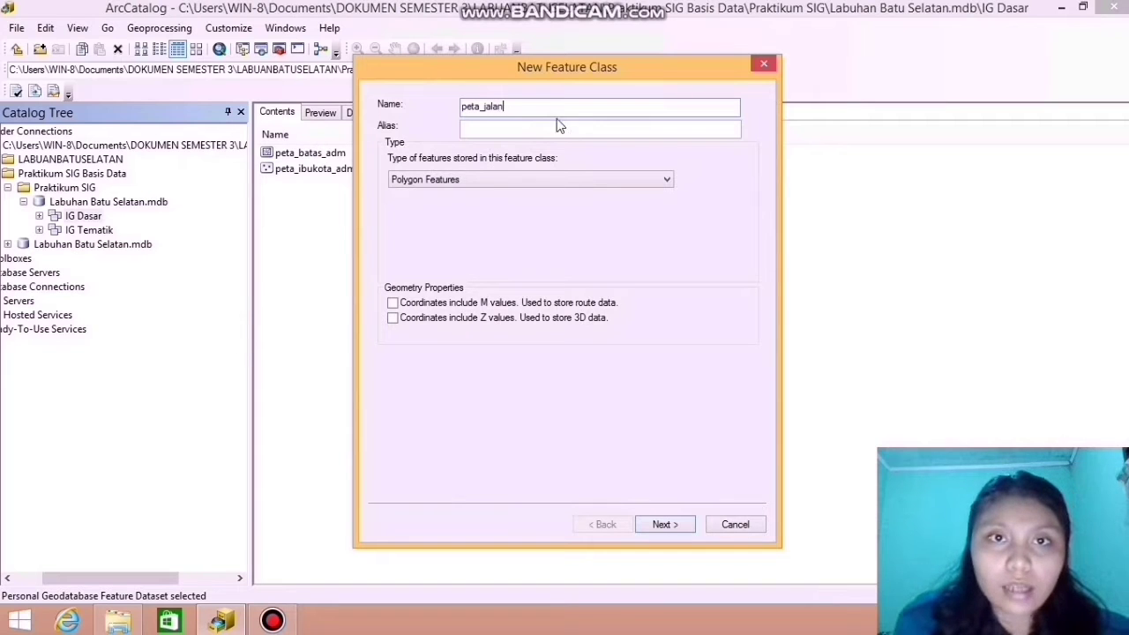
pyautogui.click(539, 126)
pyautogui.write('J')
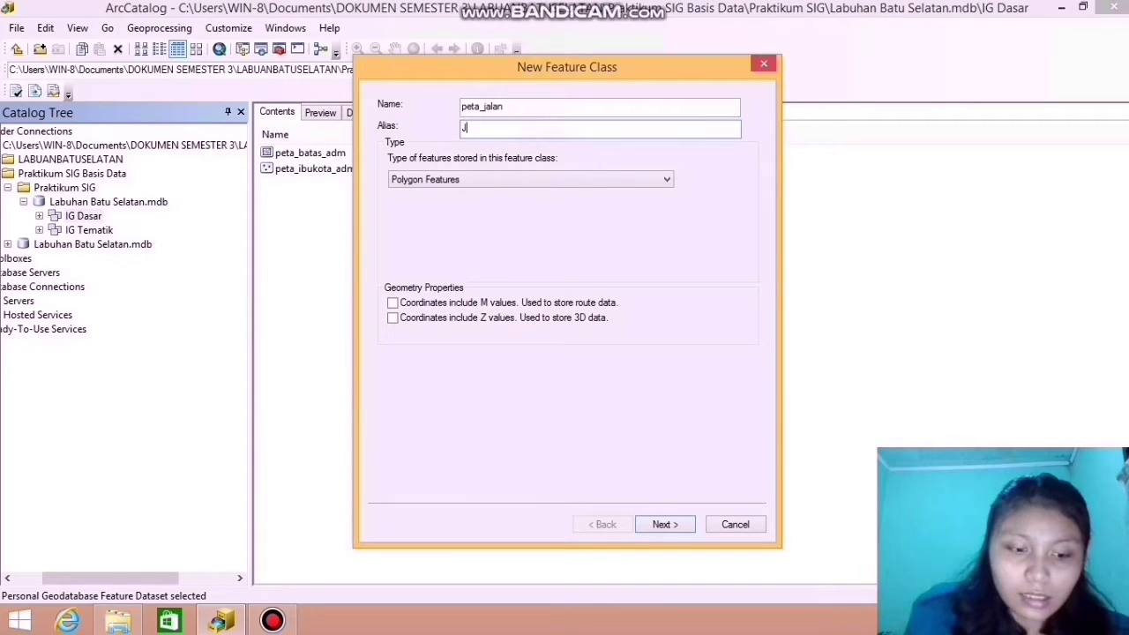
pyautogui.write('alan')
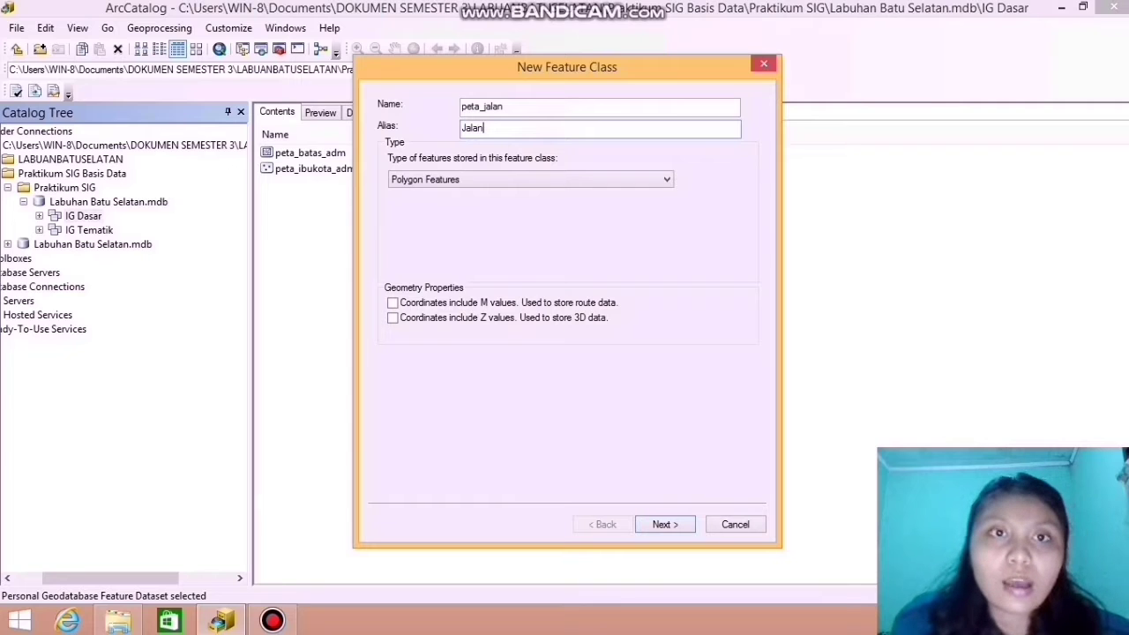
pyautogui.click(498, 179)
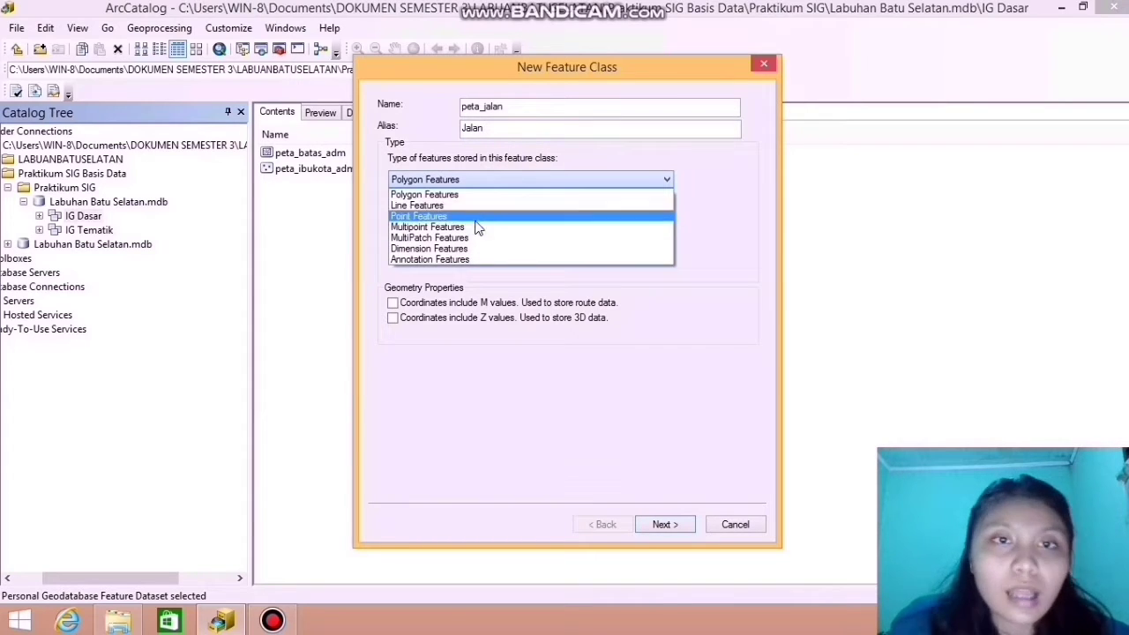
pyautogui.click(448, 207)
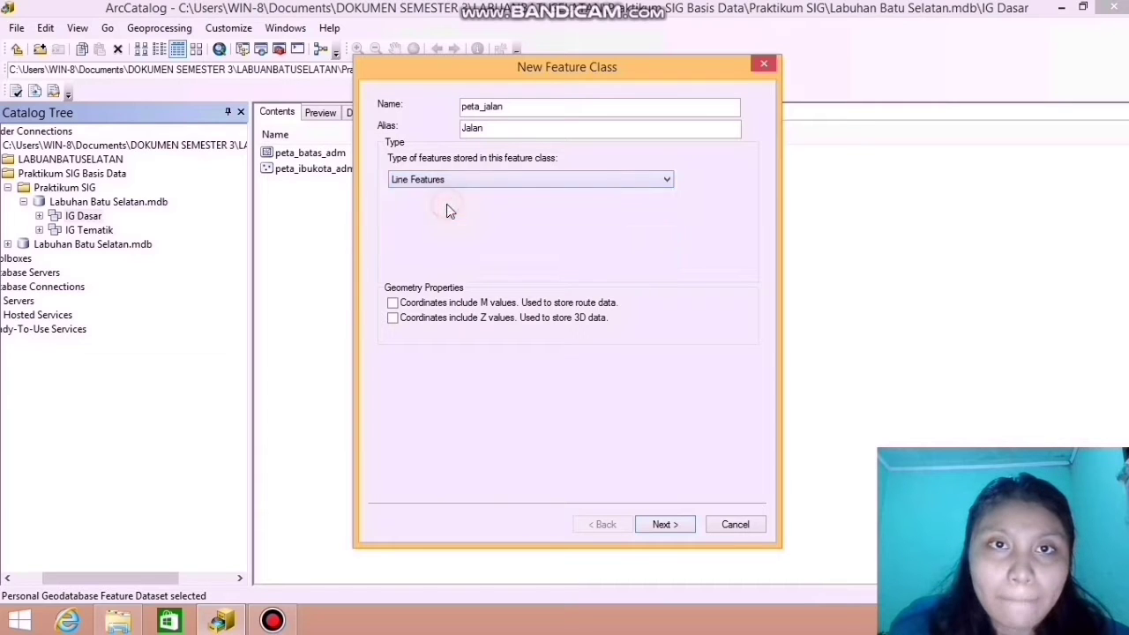
pyautogui.click(679, 525)
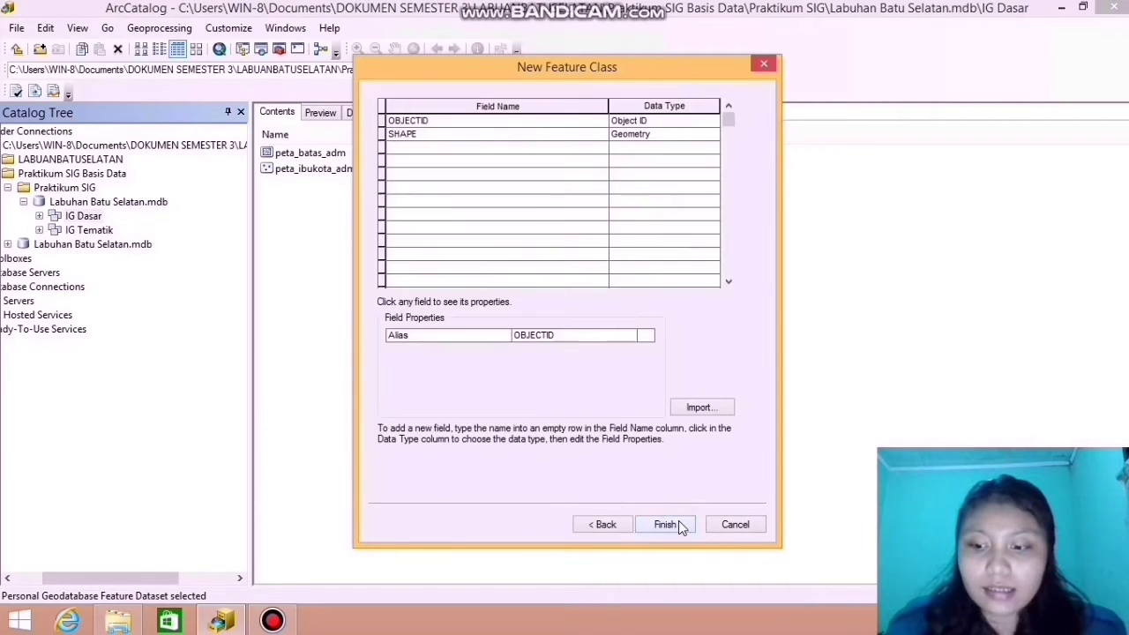
# Add a field named Kelas_Jalan with the Text data type to the peta_jalan feature class
pyautogui.click(421, 149)
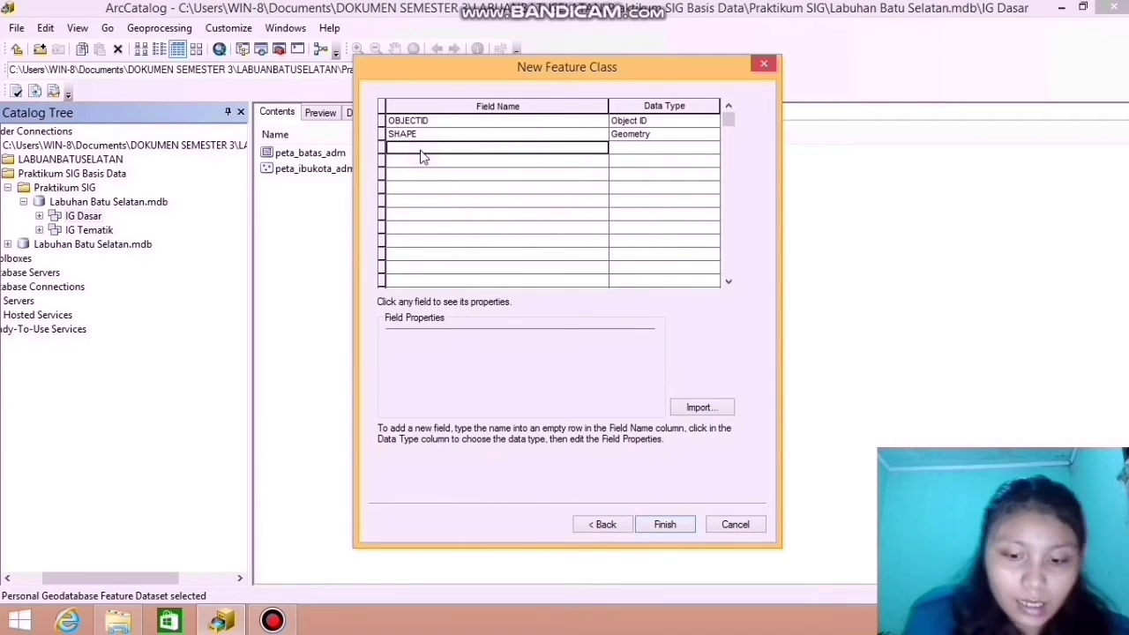
pyautogui.write('Kelas')
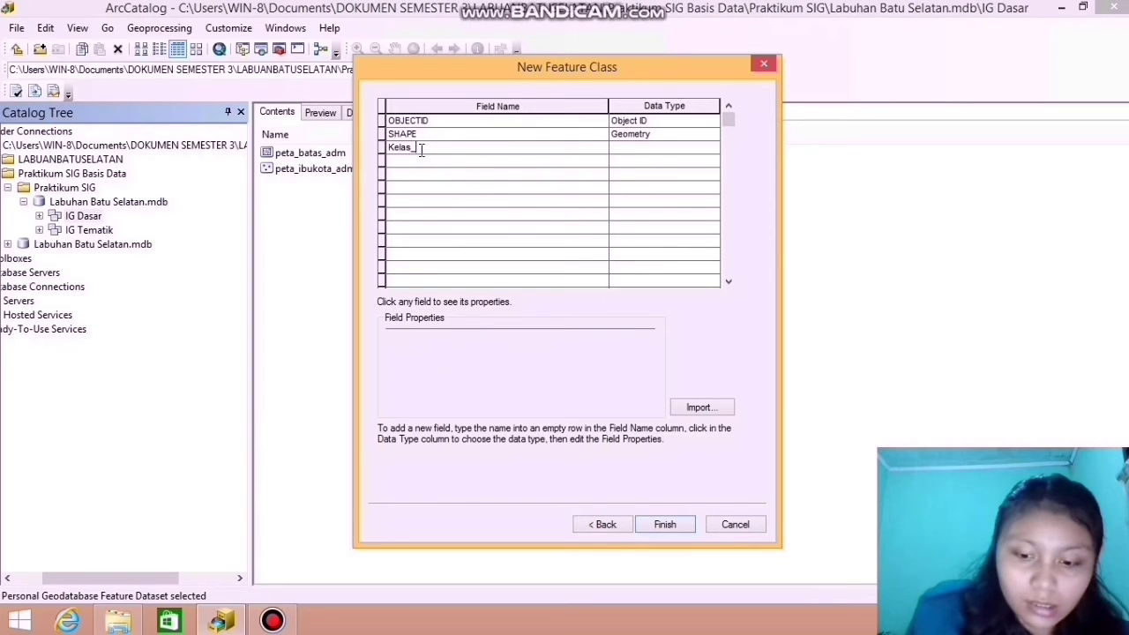
pyautogui.write('_Jalan')
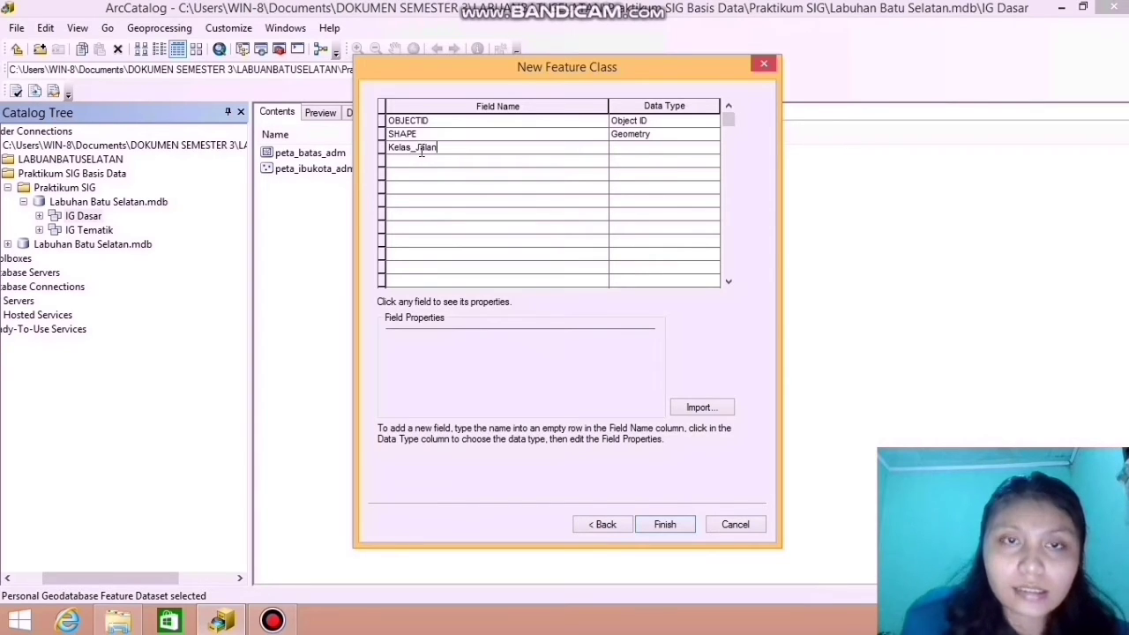
pyautogui.click(618, 147)
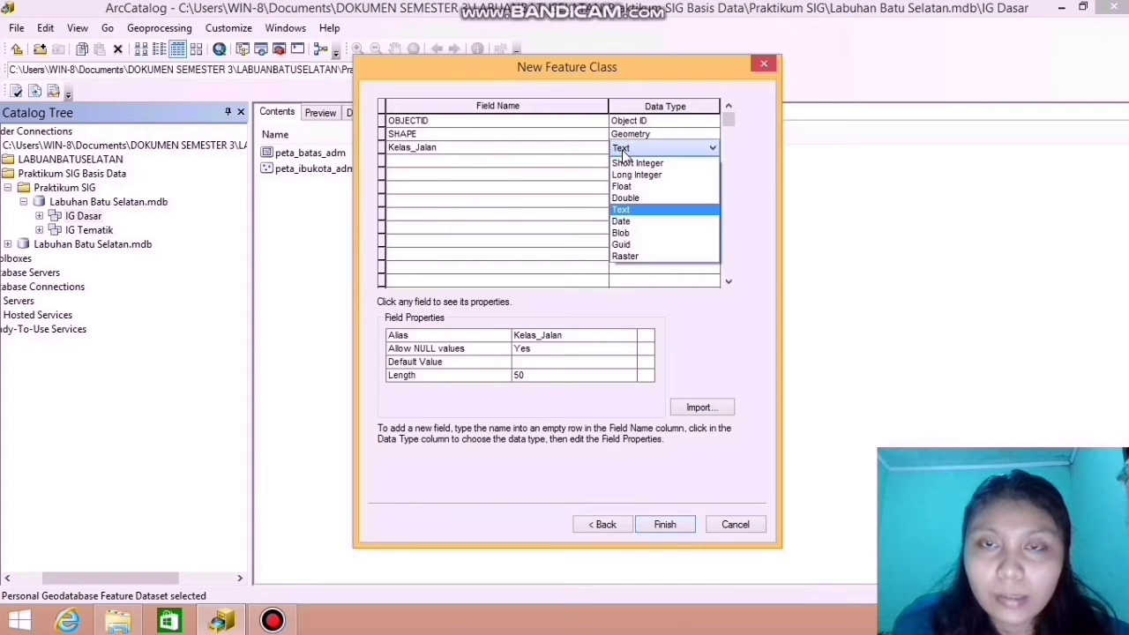
pyautogui.click(622, 210)
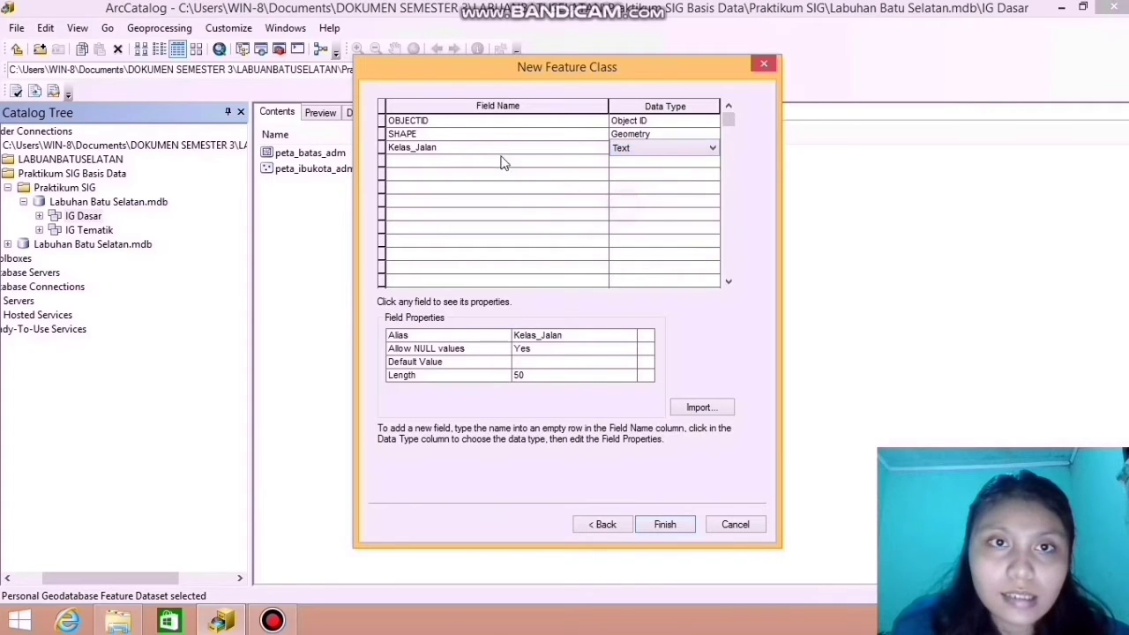
# Add a Panjang_Jalan field with the Text data type to peta_jalan and finish creating the feature class
pyautogui.click(458, 162)
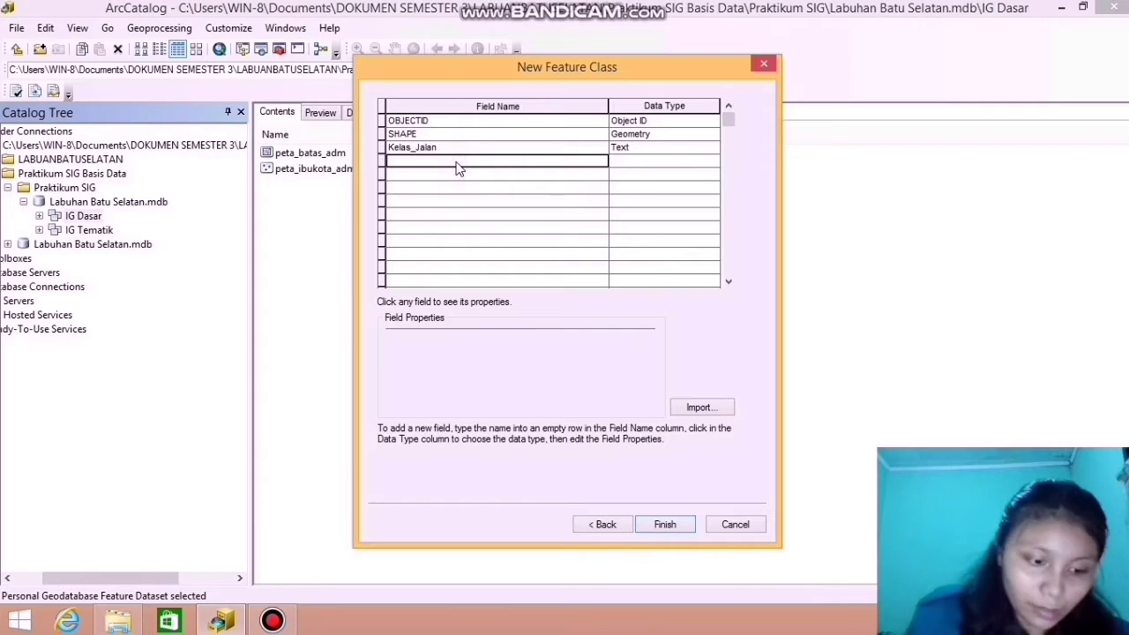
pyautogui.write('Pan')
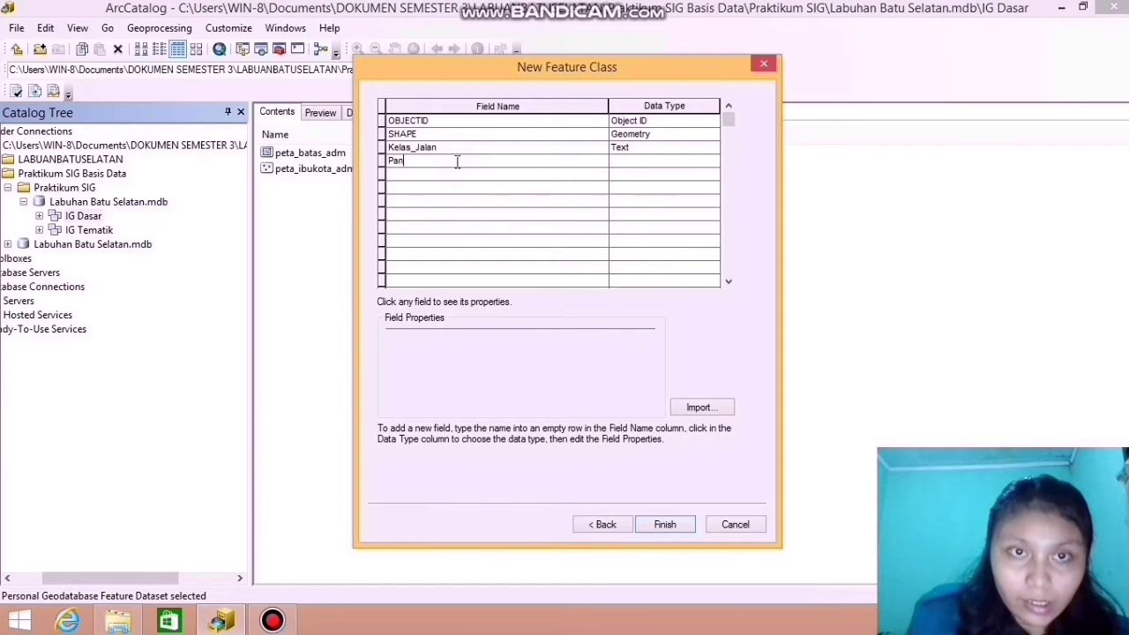
pyautogui.write('a')
pyautogui.press('BackSpace')
pyautogui.write('jan')
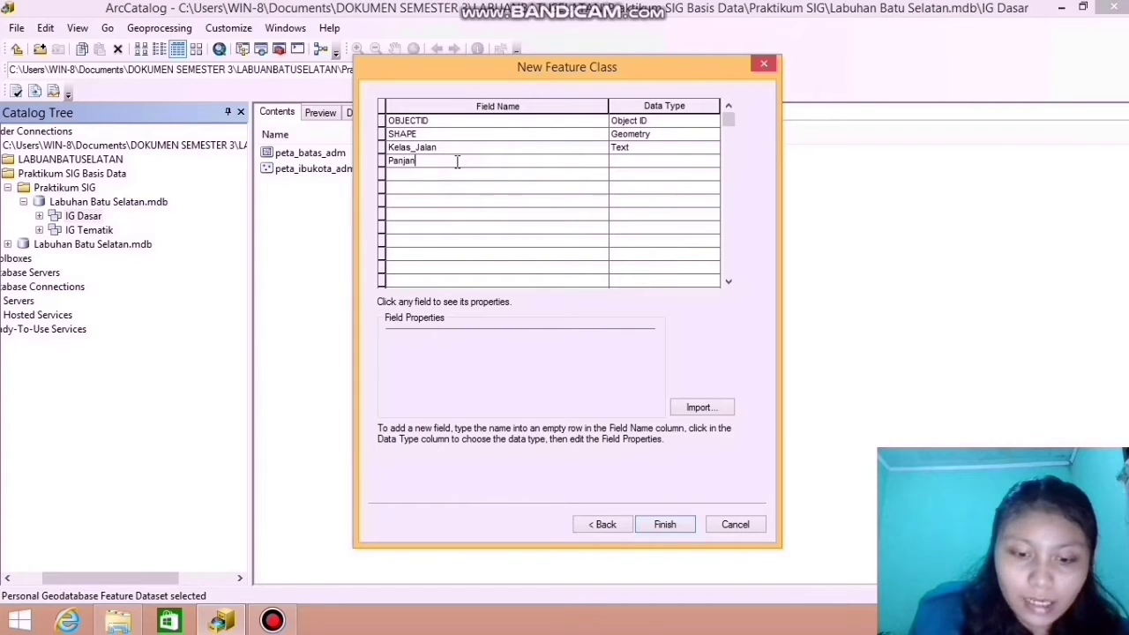
pyautogui.write('g')
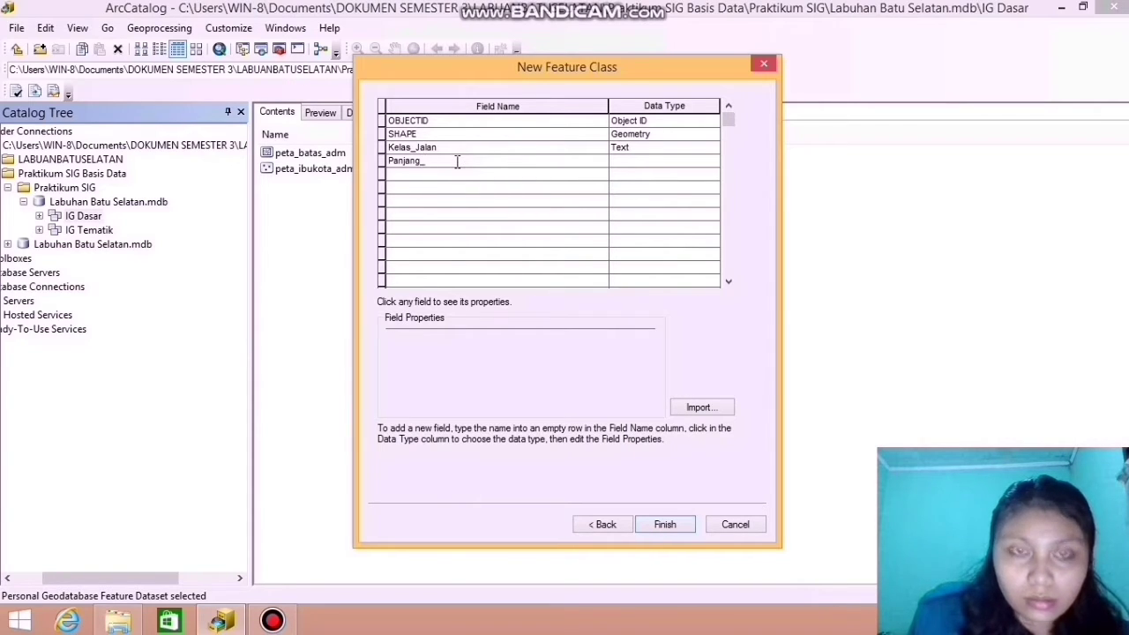
pyautogui.write('_Jalan')
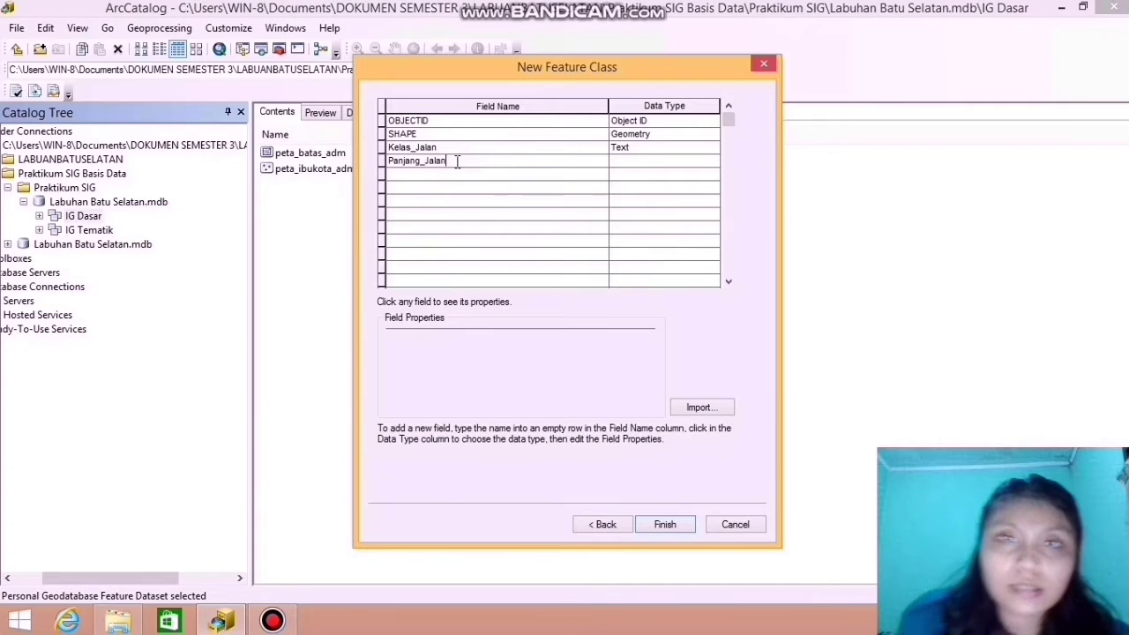
pyautogui.click(618, 163)
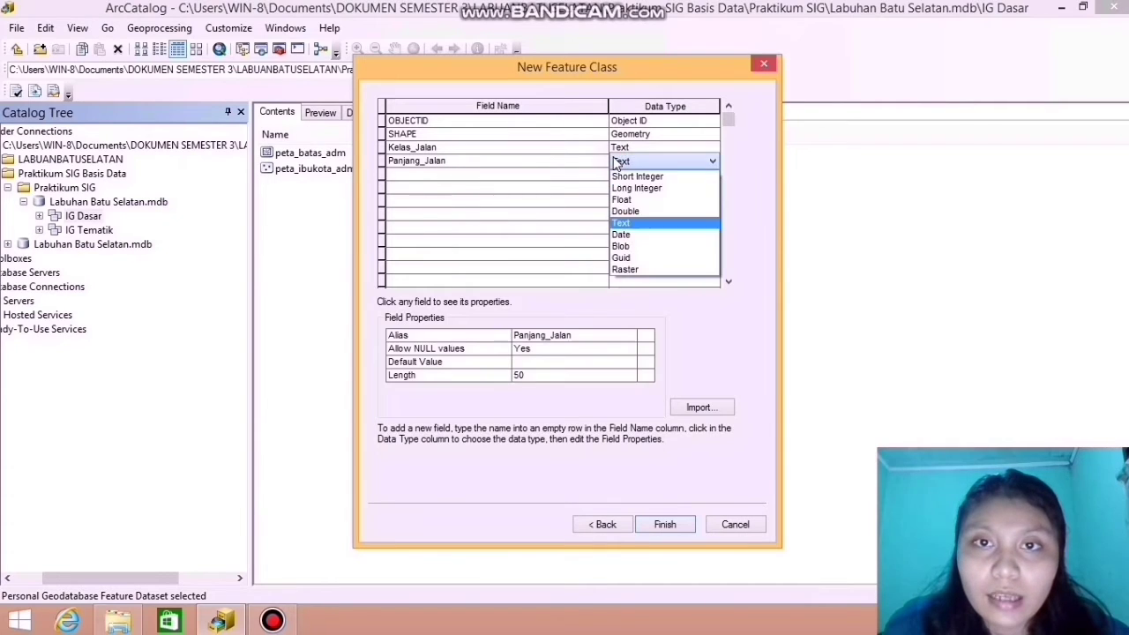
pyautogui.click(624, 224)
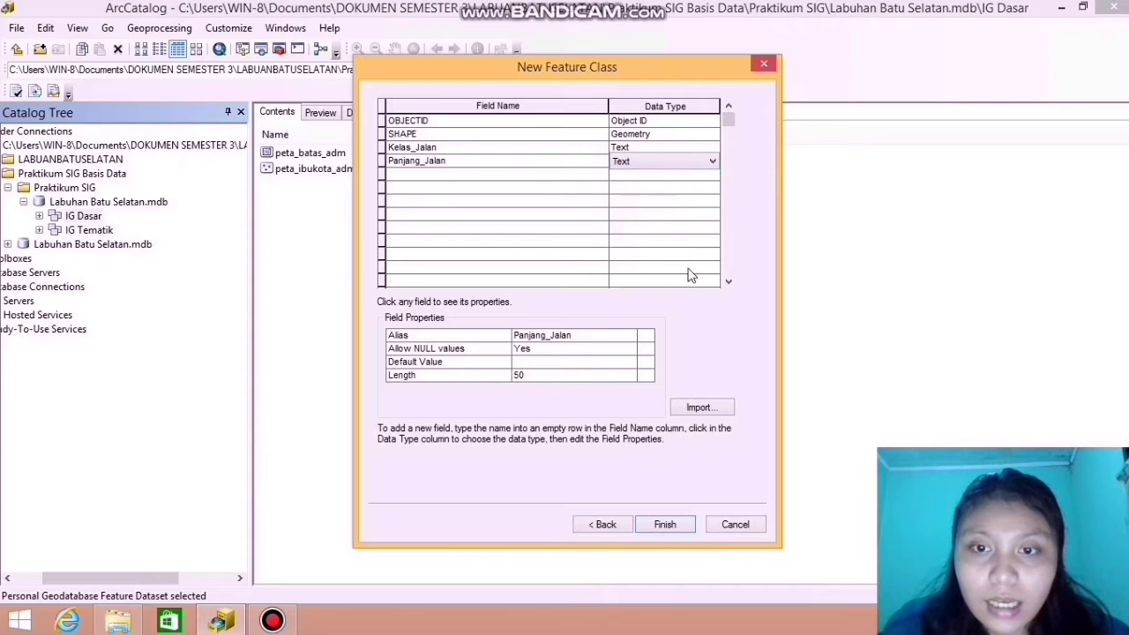
pyautogui.click(662, 525)
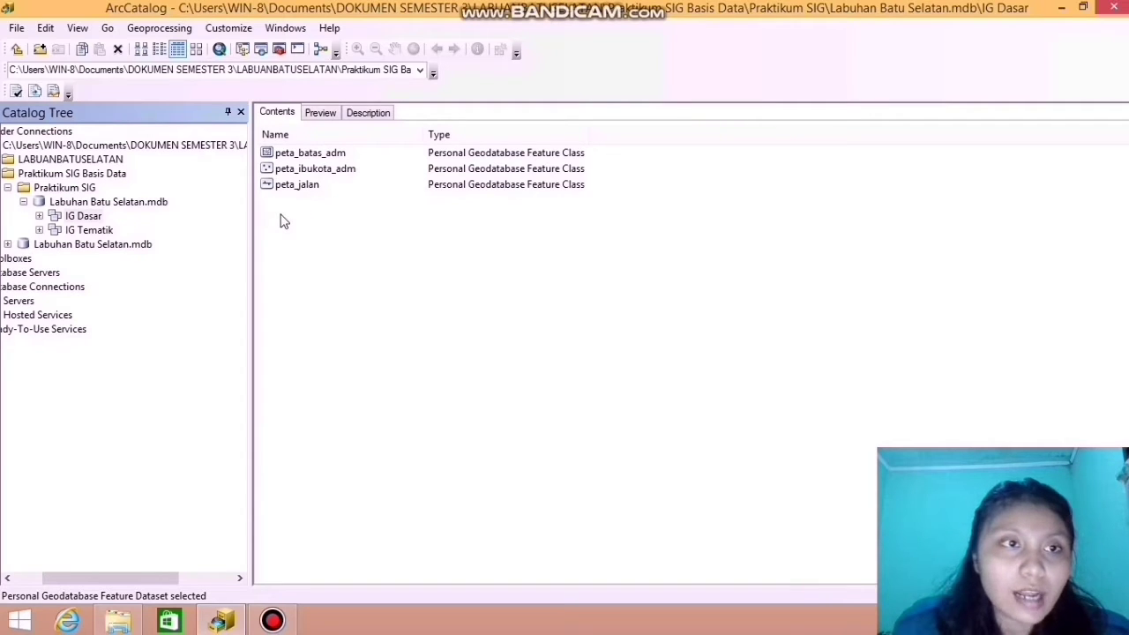
# Start a new line feature class named peta_jar_sungai with the alias Jaringan Sungai in the IG Dasar dataset
pyautogui.rightClick(85, 218)
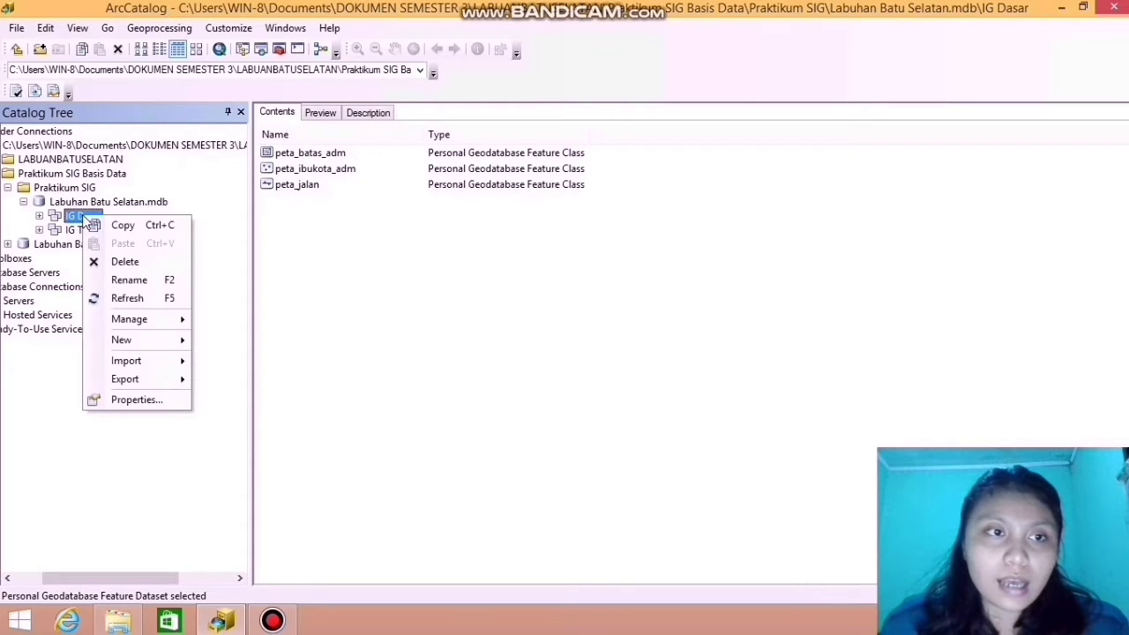
pyautogui.moveTo(122, 341)
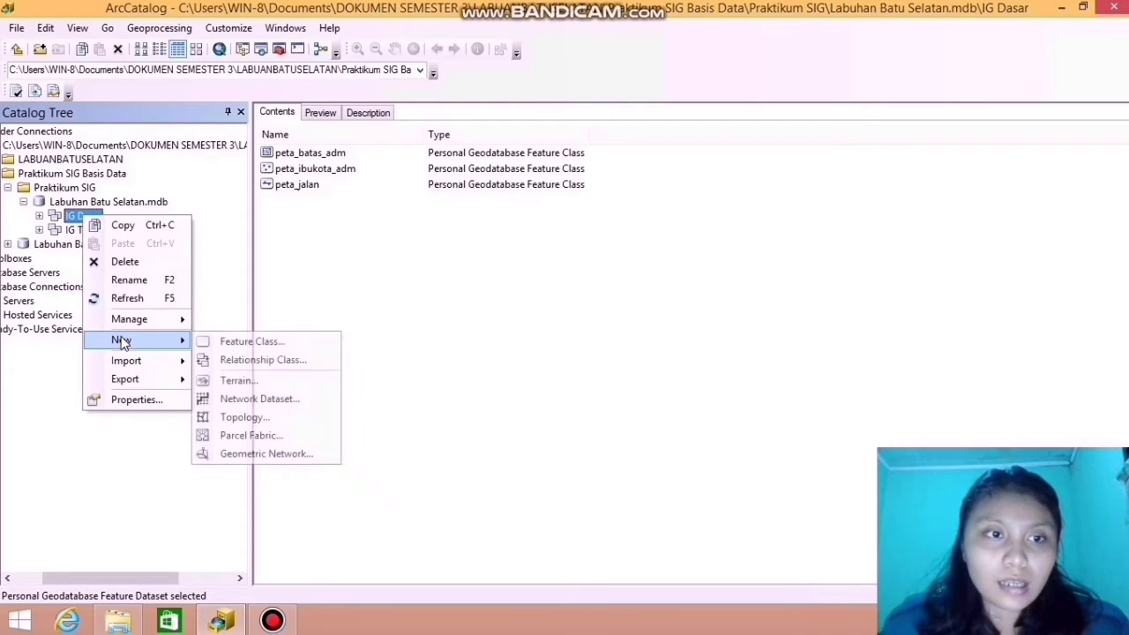
pyautogui.click(233, 341)
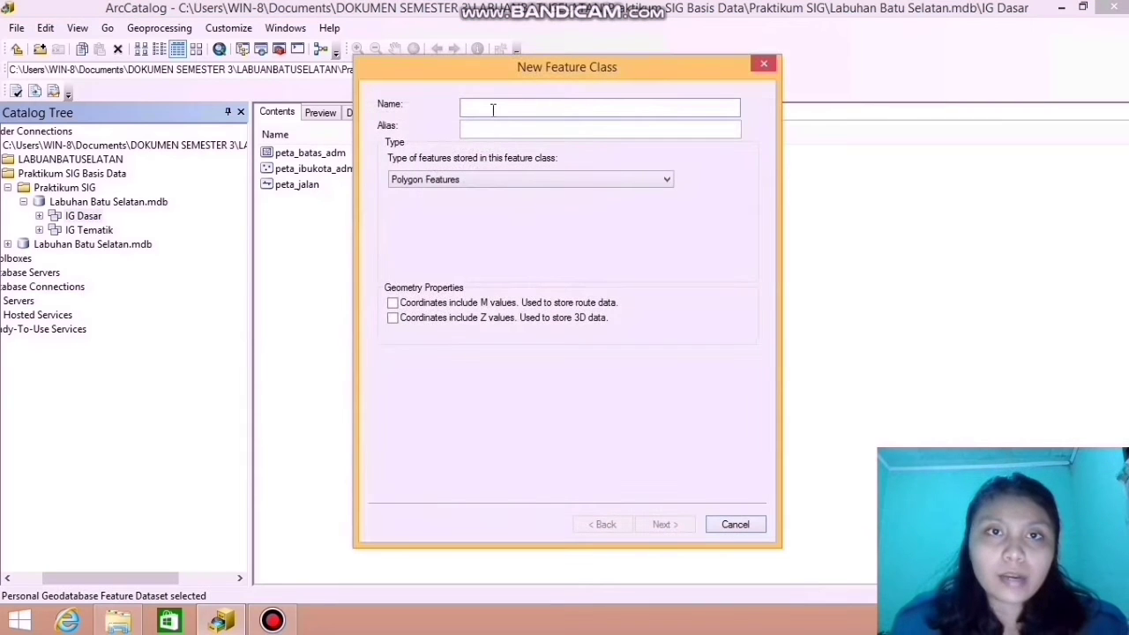
pyautogui.write('pa')
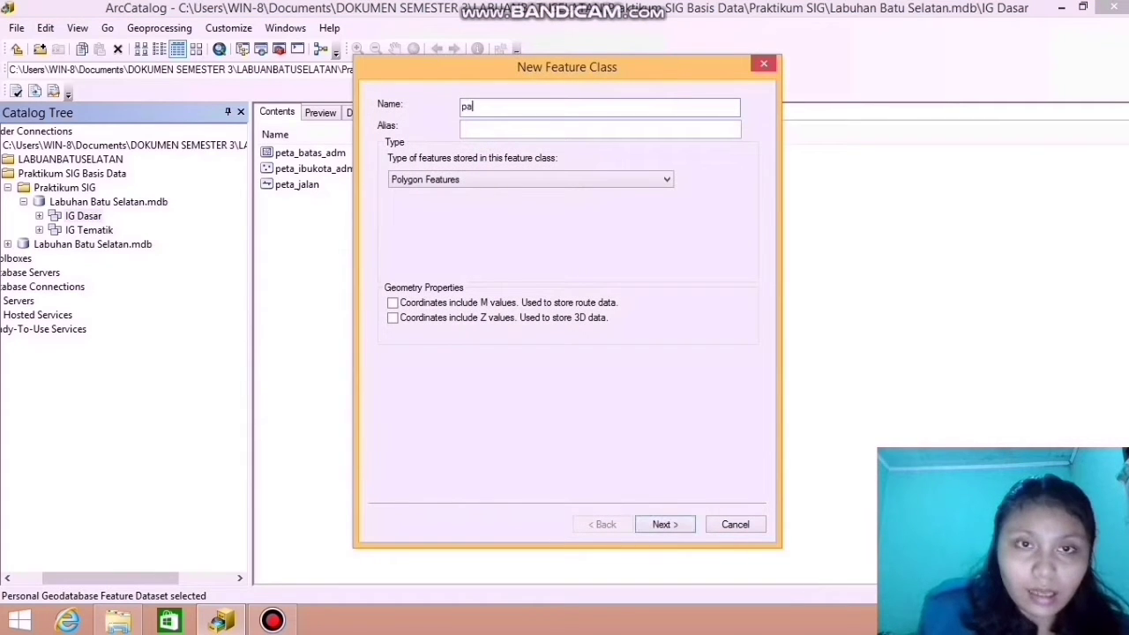
pyautogui.write('ta')
pyautogui.press('BackSpace')
pyautogui.press('BackSpace')
pyautogui.press('BackSpace')
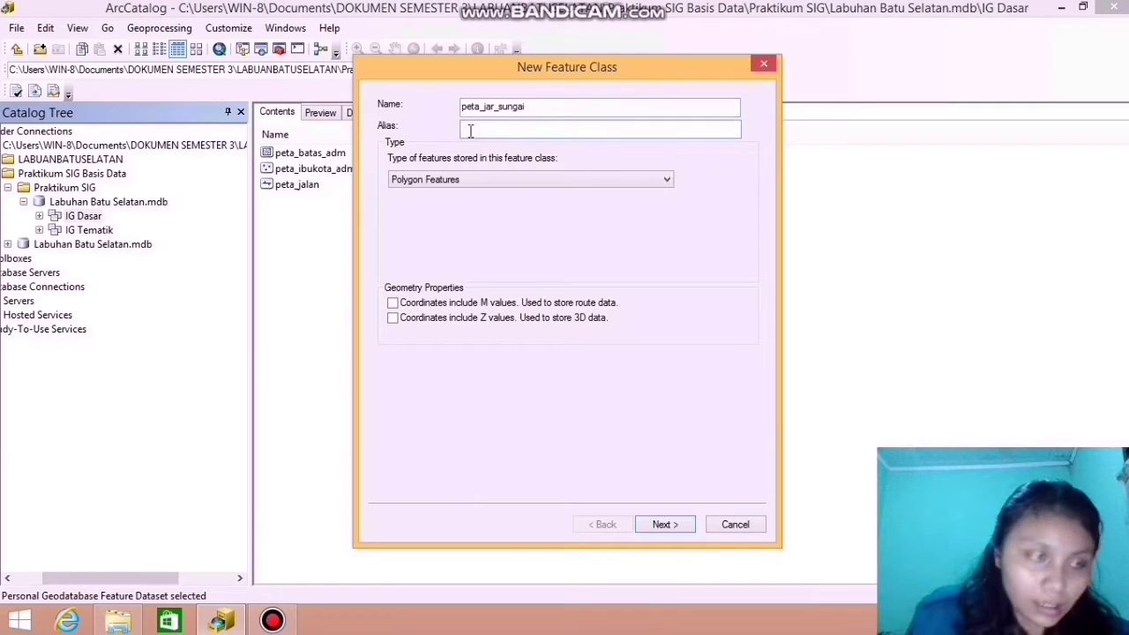
pyautogui.write('Jaringan Sungai')
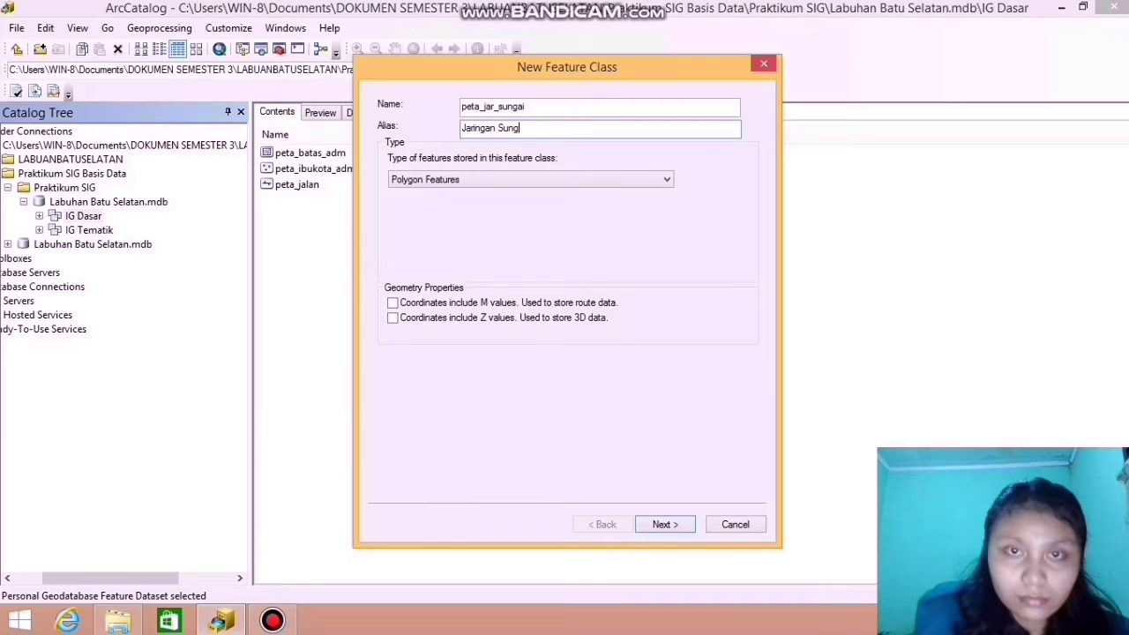
pyautogui.click(449, 179)
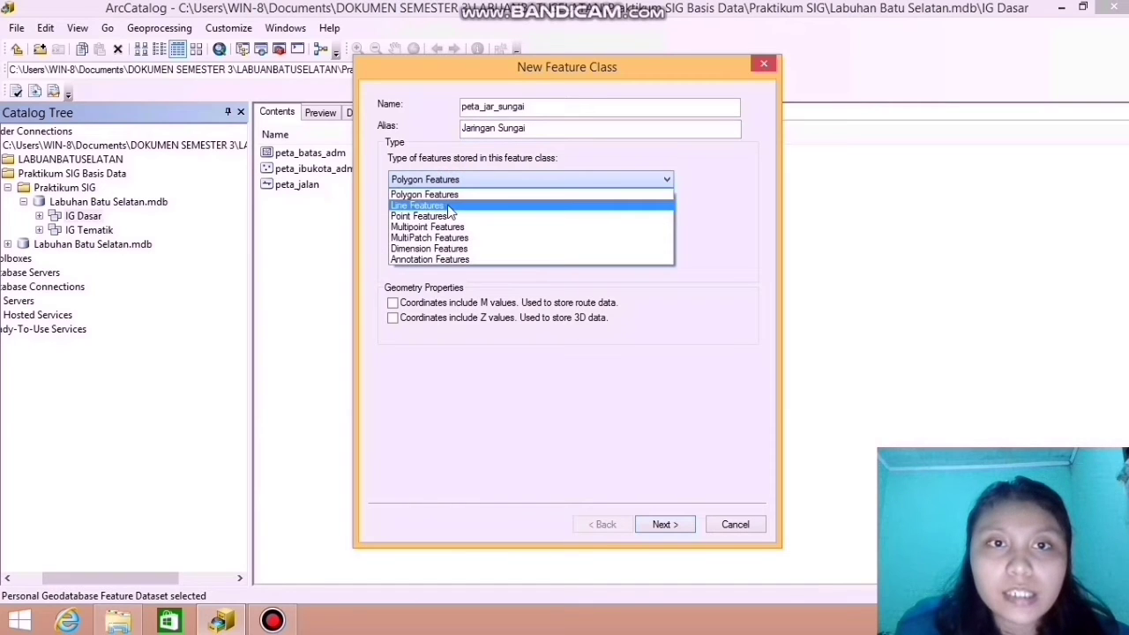
pyautogui.click(447, 204)
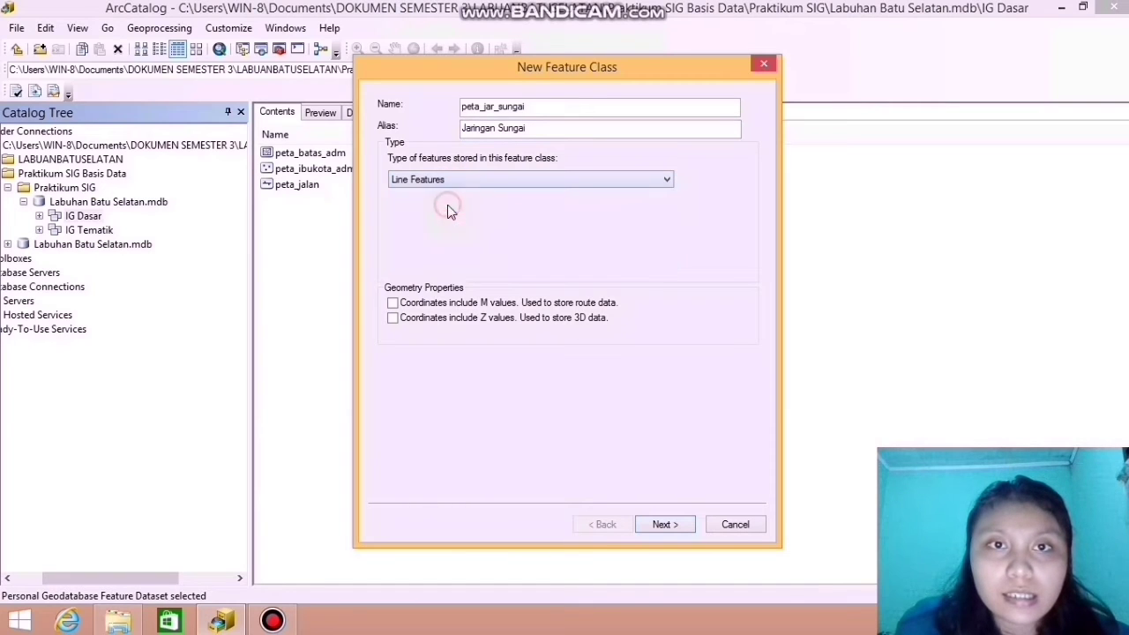
pyautogui.click(682, 524)
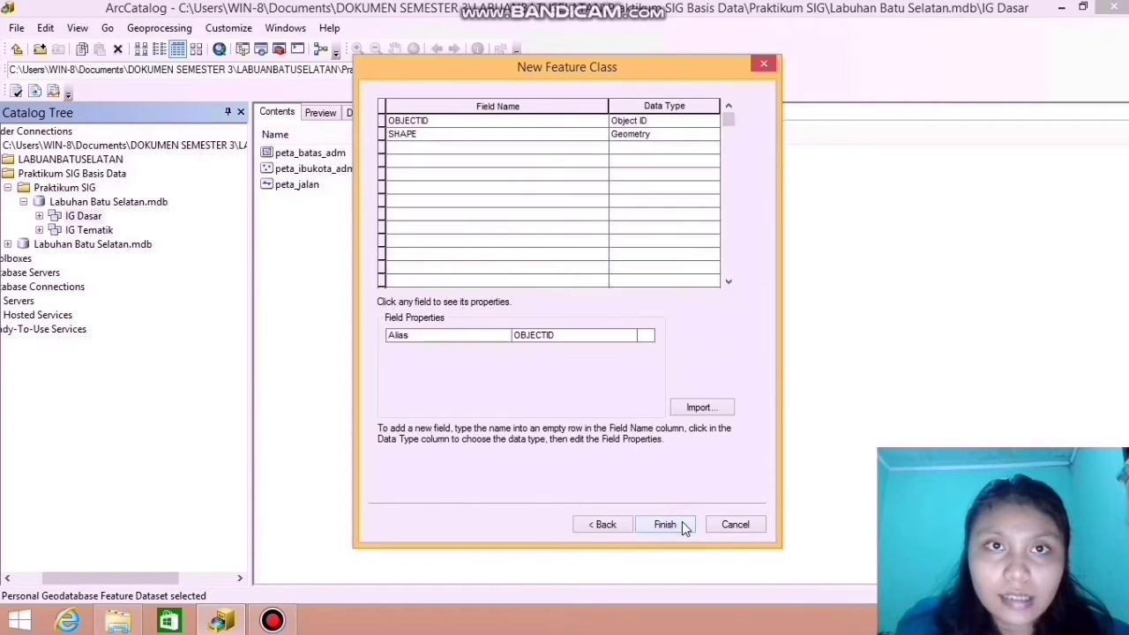
# Add a Nama_Sungai field with the Text data type to peta_jar_sungai and finish creating the feature class
pyautogui.click(462, 150)
pyautogui.write('N')
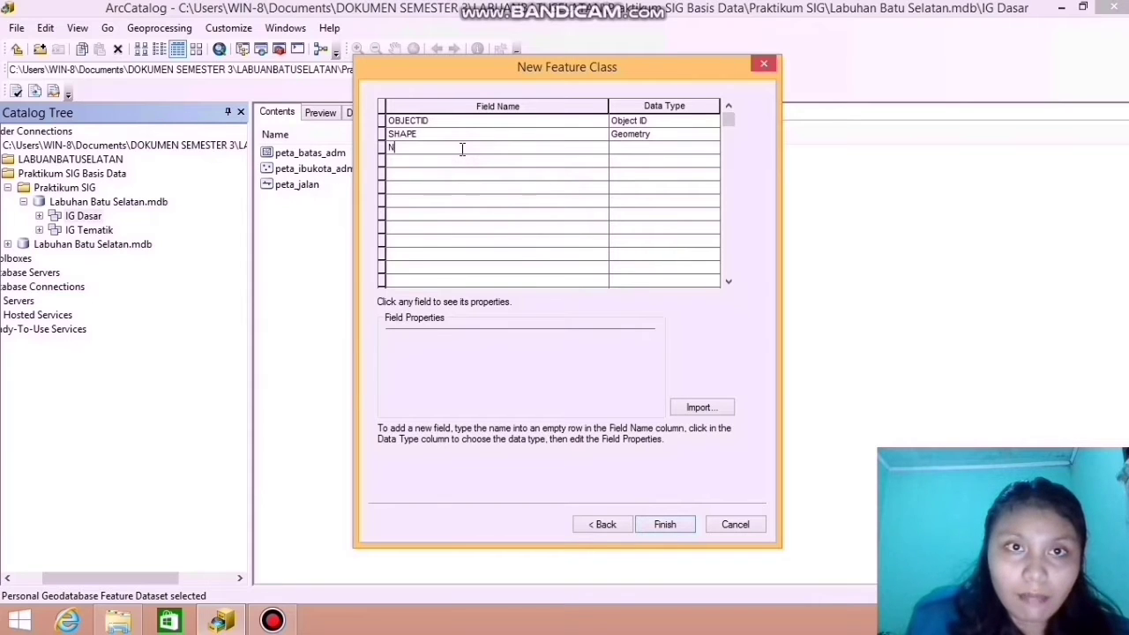
pyautogui.write('ama_')
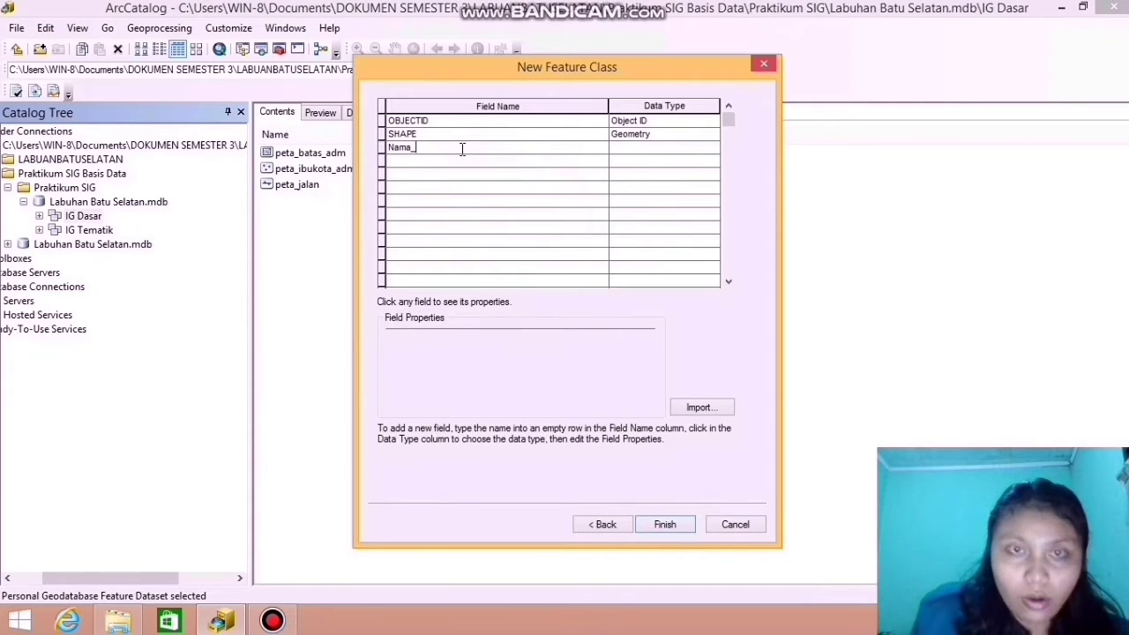
pyautogui.write('Sungai')
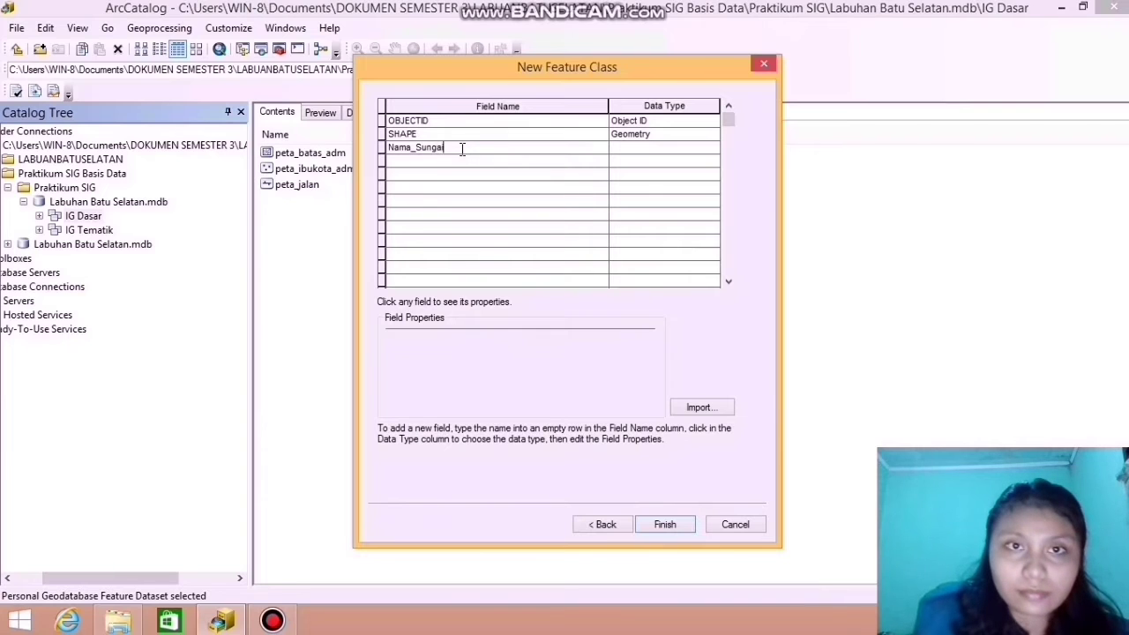
pyautogui.click(618, 150)
pyautogui.click(619, 214)
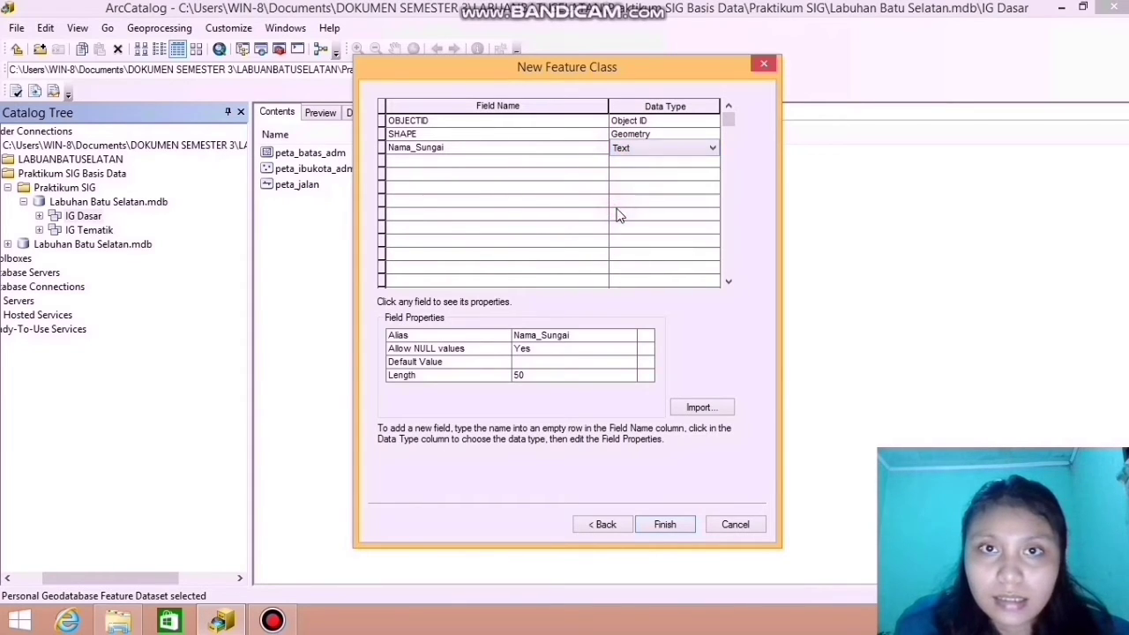
pyautogui.click(655, 522)
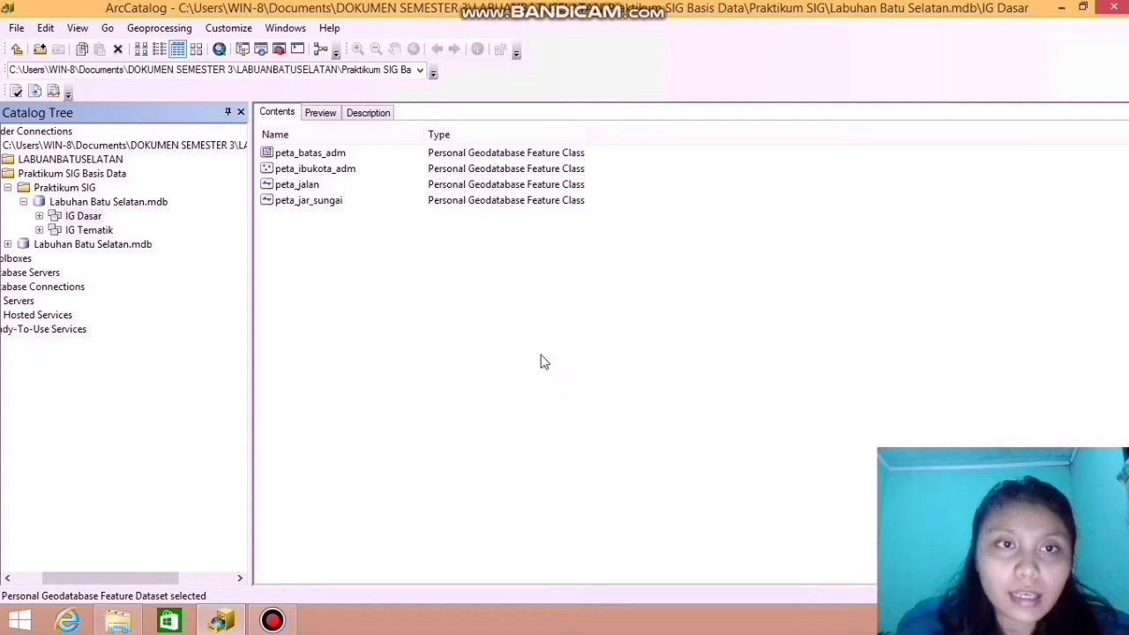
# Start a new polygon feature class named Peta_hujan with the alias Peta Intensitas Hujan in the IG Tematik dataset
pyautogui.click(99, 231)
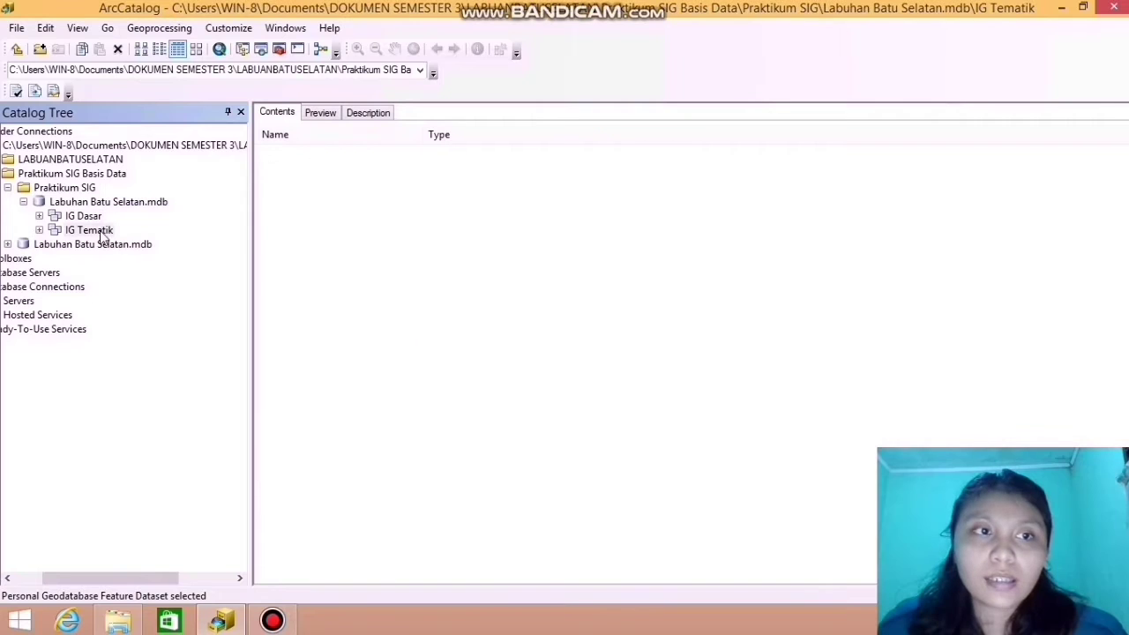
pyautogui.rightClick(97, 230)
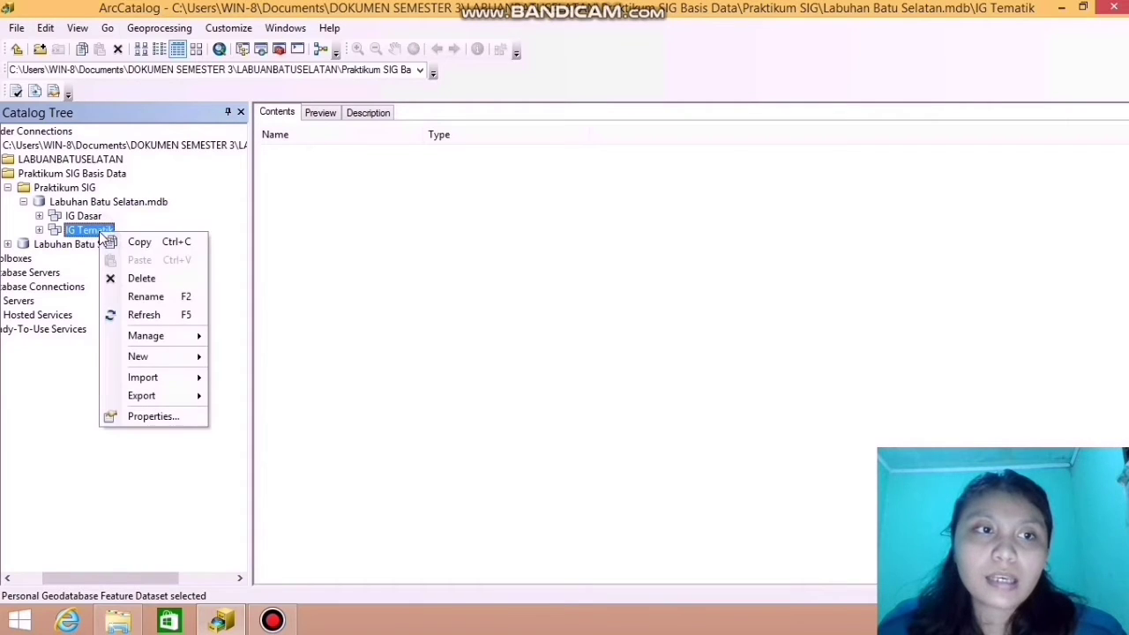
pyautogui.moveTo(139, 356)
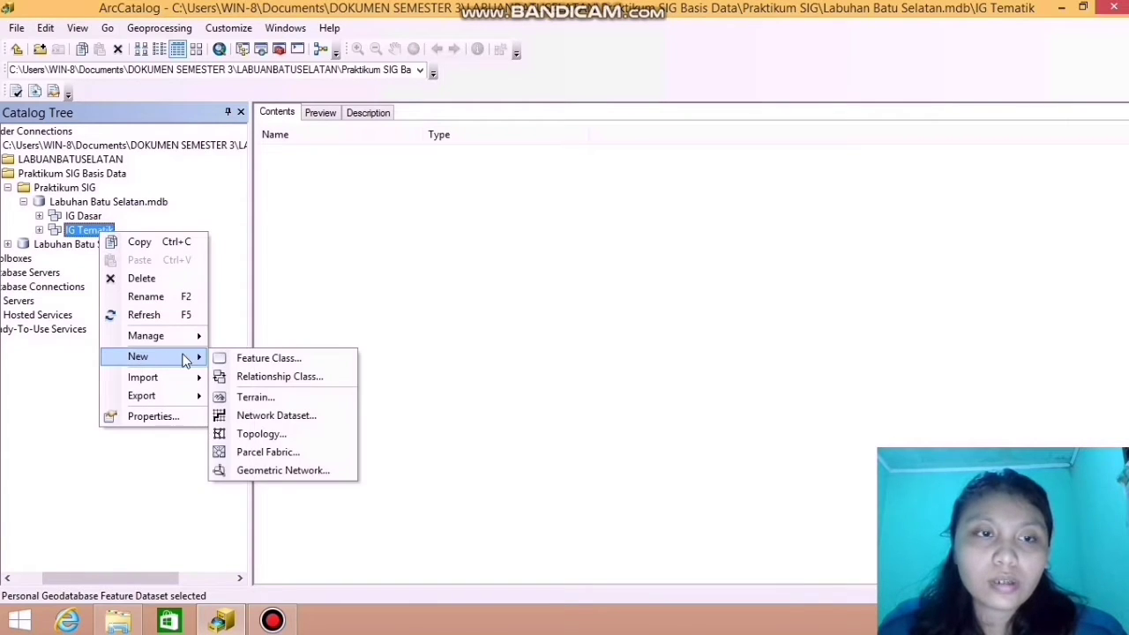
pyautogui.click(235, 357)
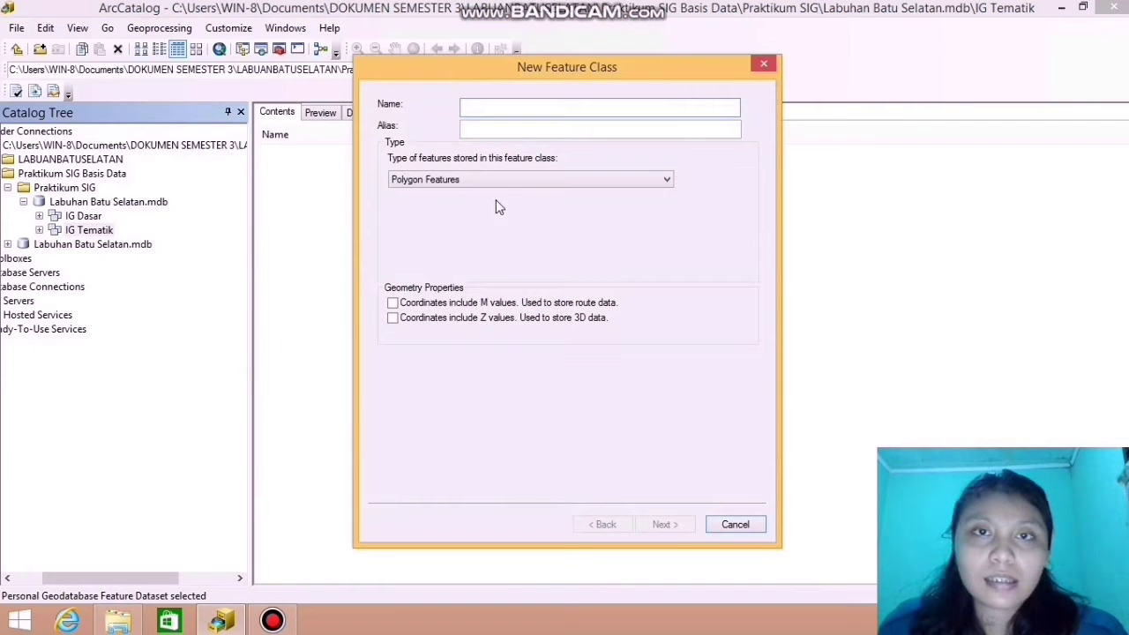
pyautogui.click(474, 113)
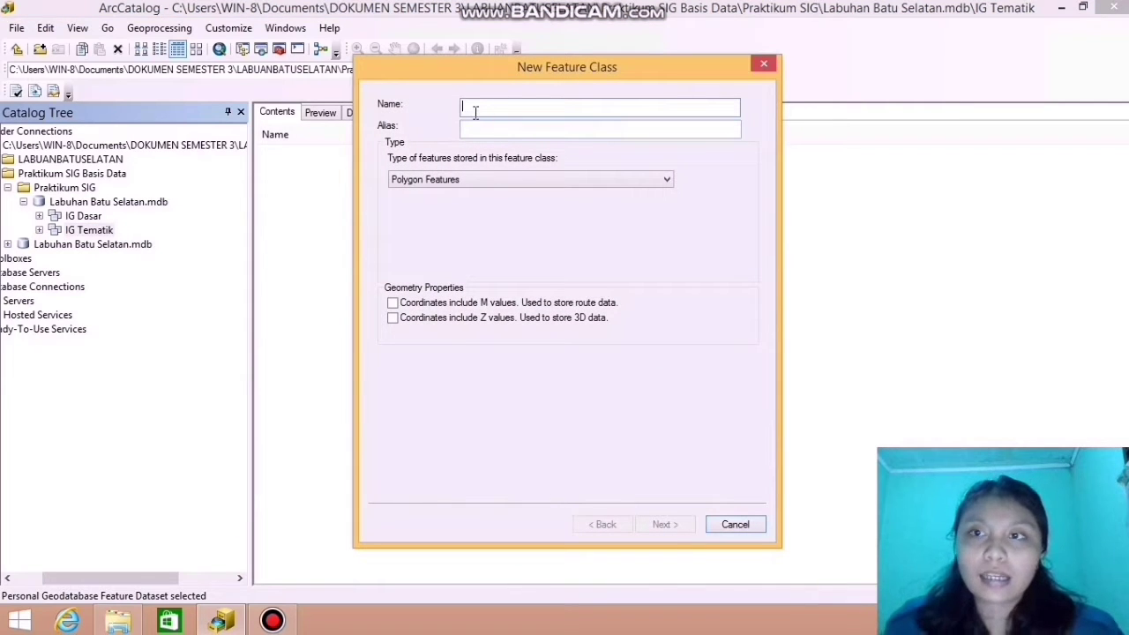
pyautogui.write('Peta_')
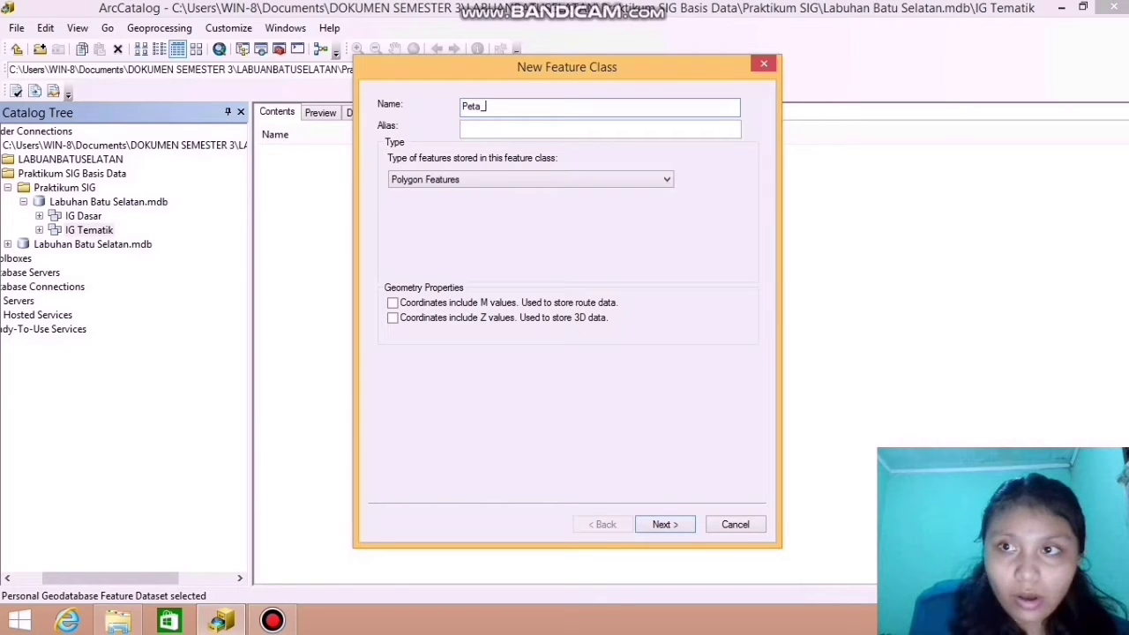
pyautogui.write('hujan')
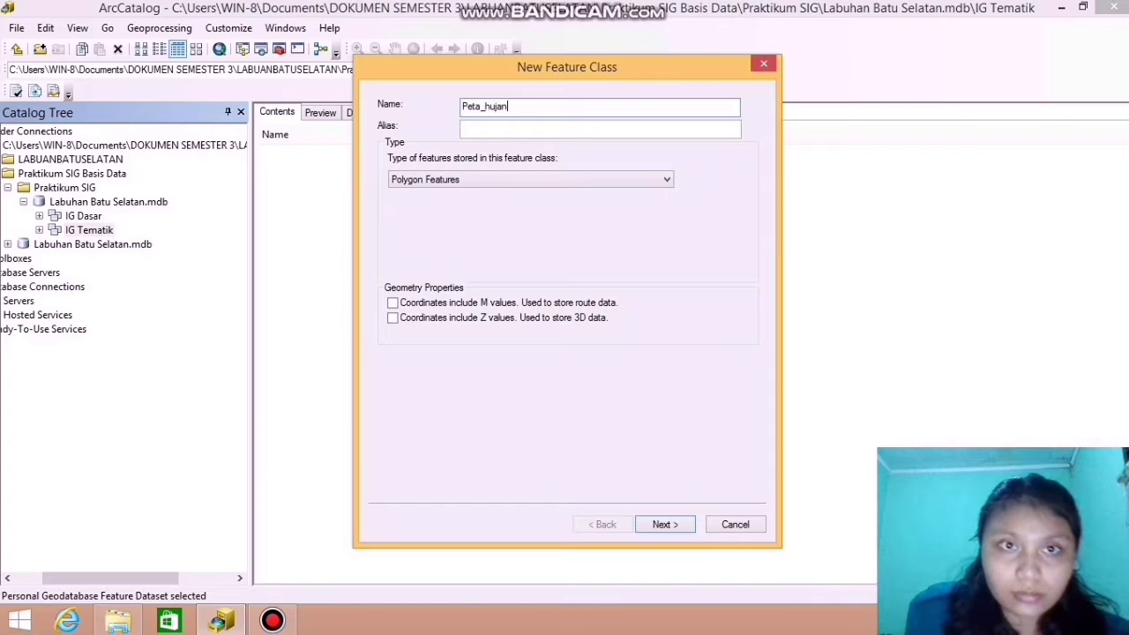
pyautogui.click(524, 131)
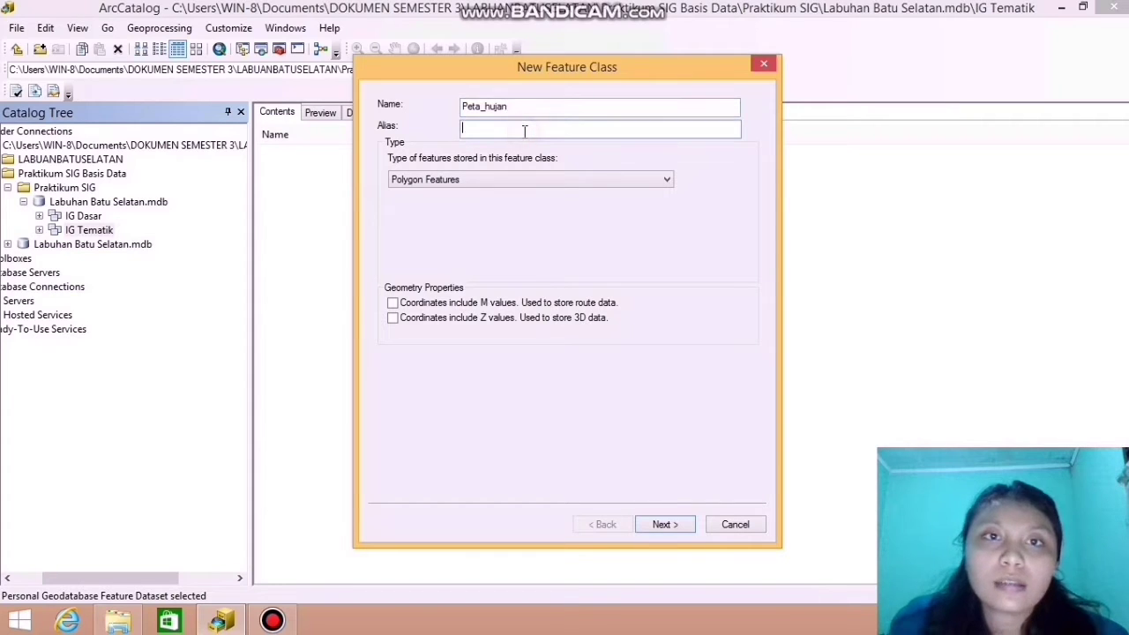
pyautogui.write('Peta Intensitas')
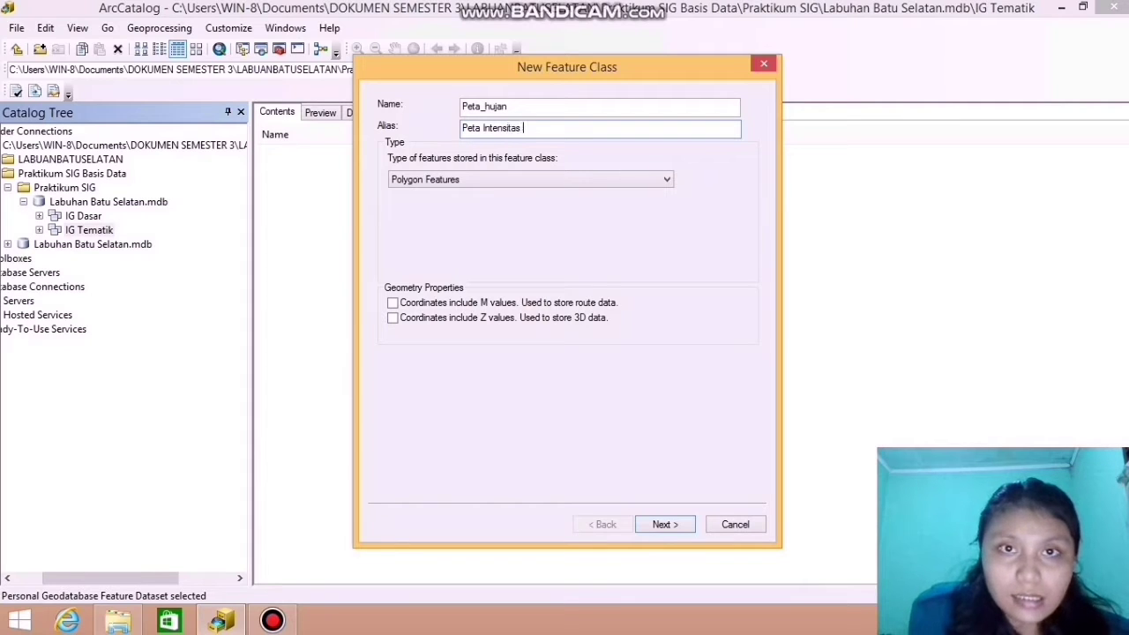
pyautogui.write('Hujan')
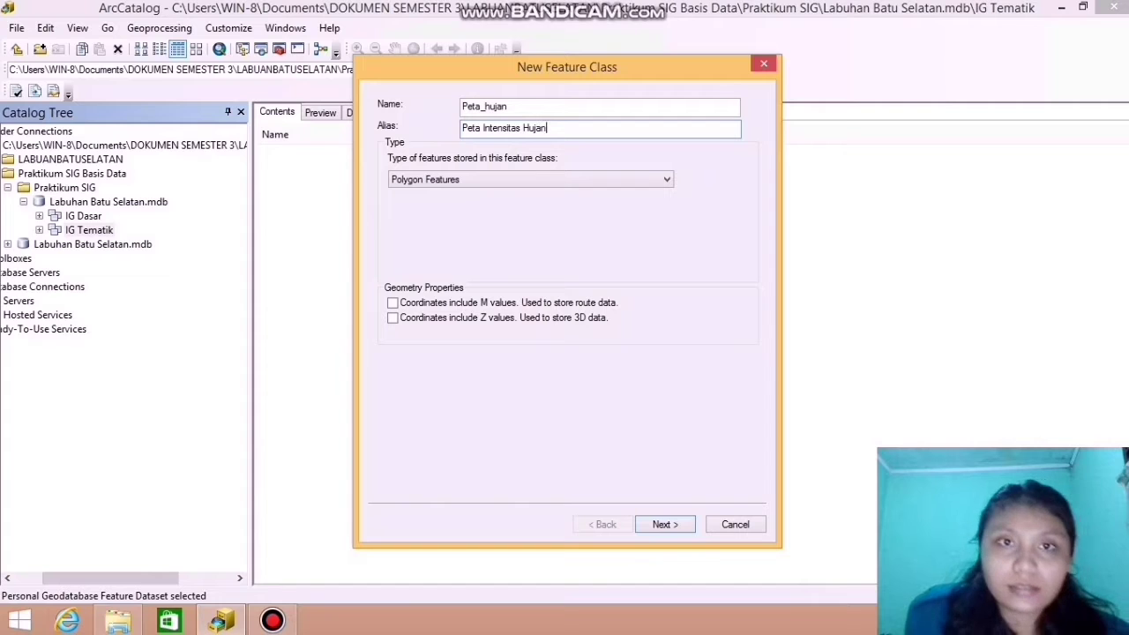
pyautogui.click(541, 179)
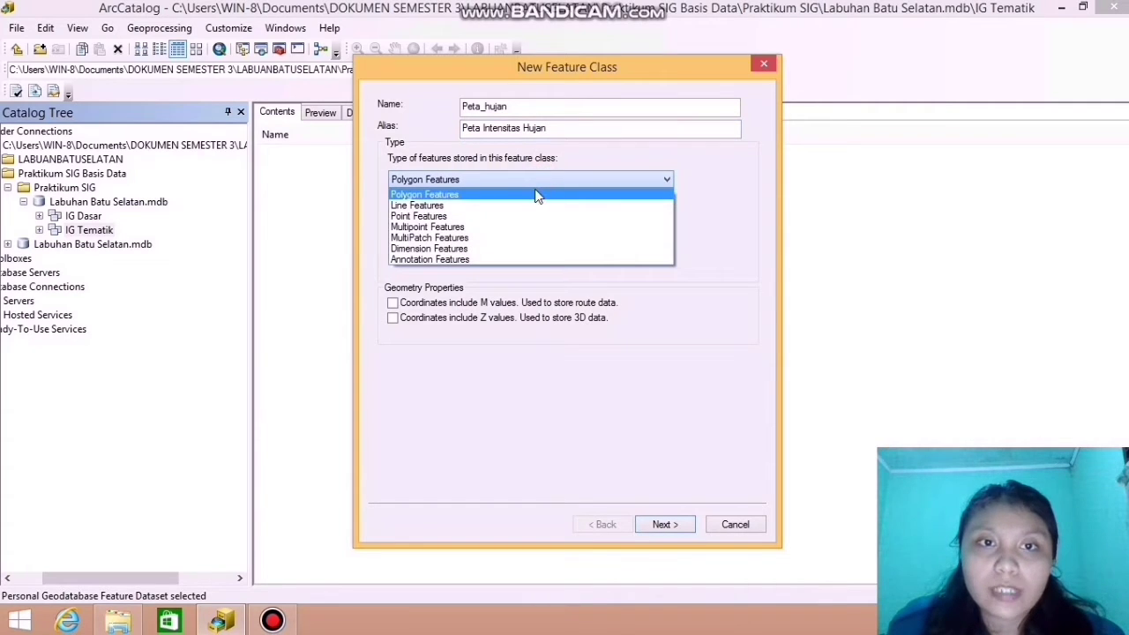
pyautogui.click(536, 192)
pyautogui.click(663, 525)
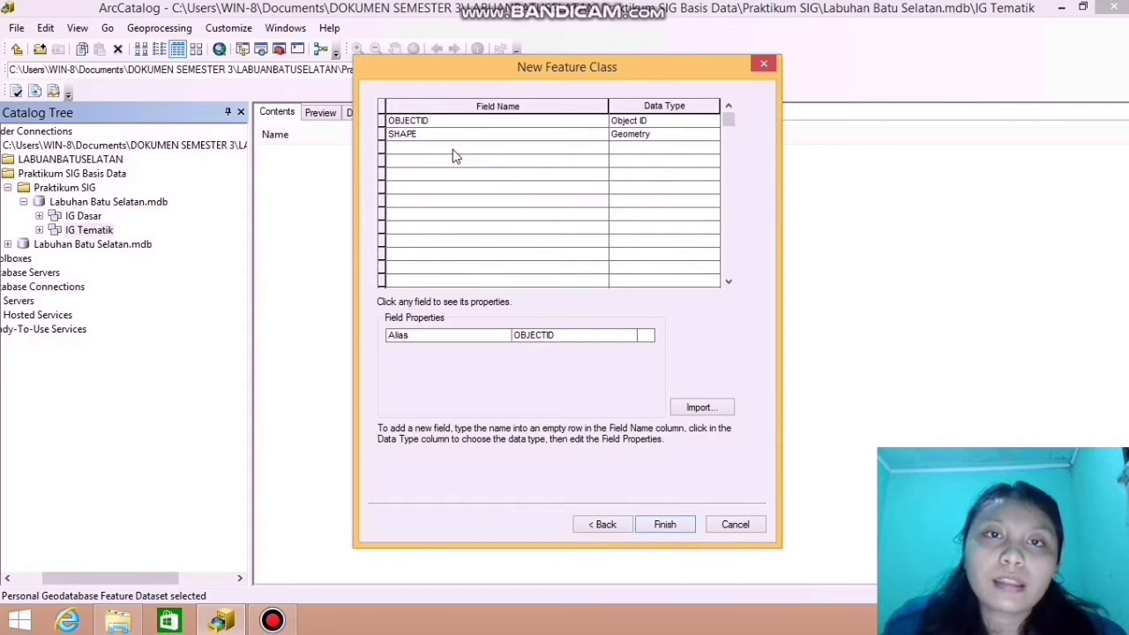
pyautogui.click(420, 148)
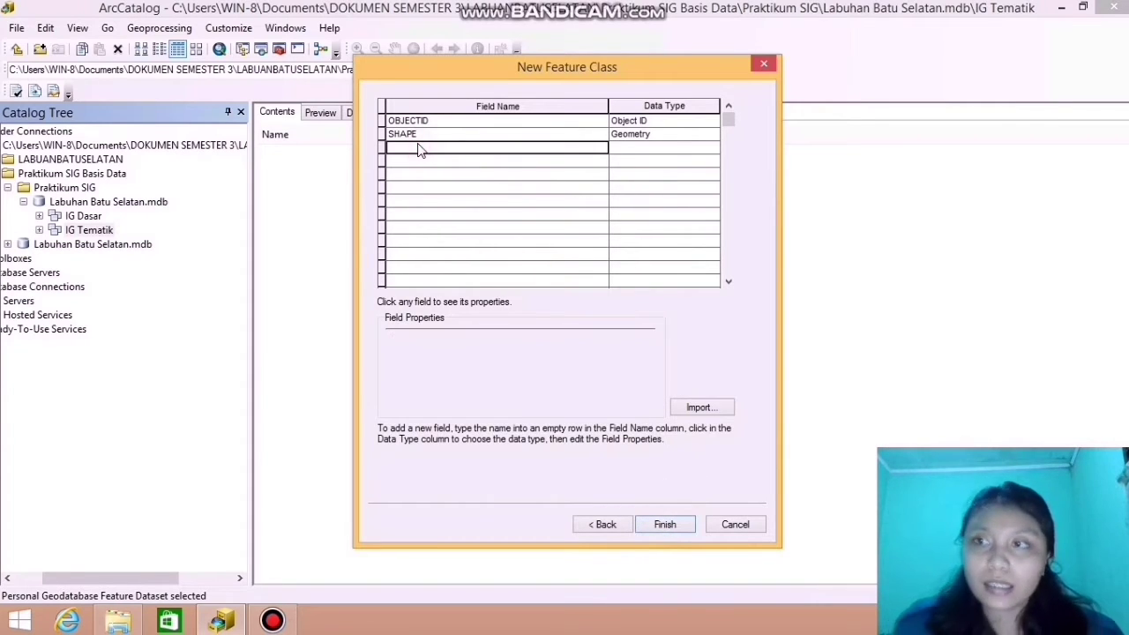
# Add a Kelas_Hujan field with the Text data type to the Peta_hujan feature class
pyautogui.write('Ke')
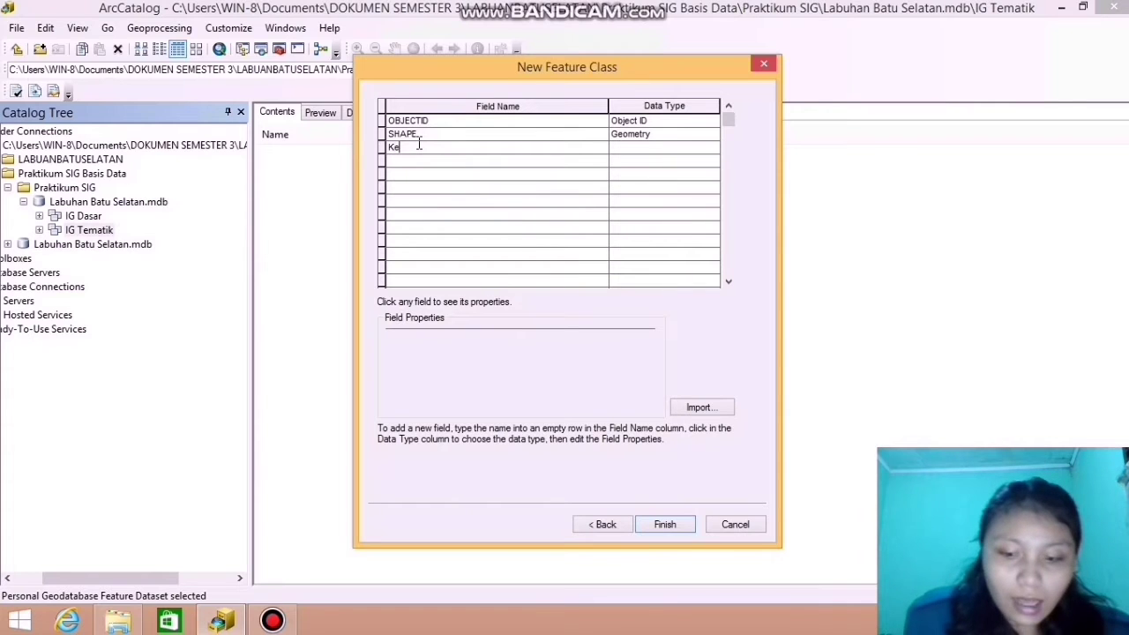
pyautogui.write('las')
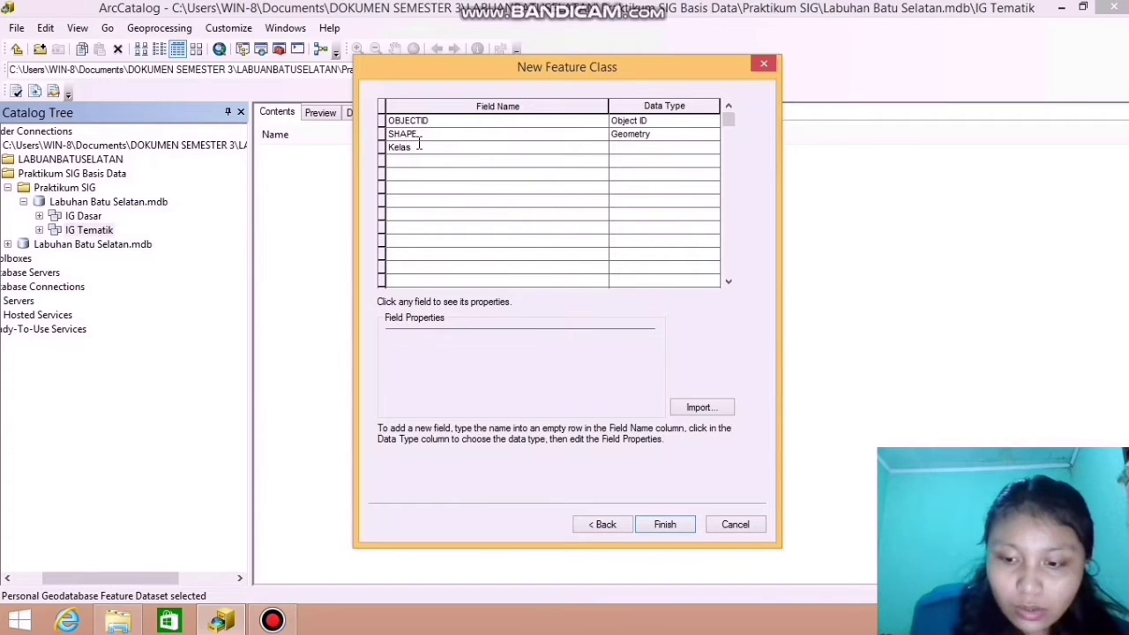
pyautogui.write('_Hujan')
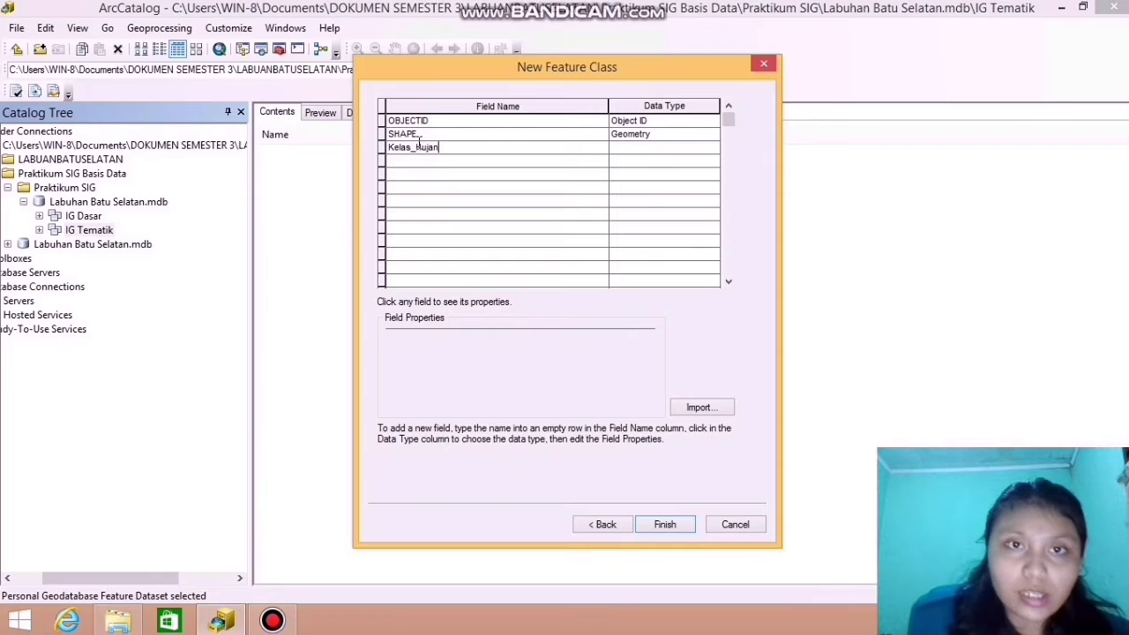
pyautogui.click(632, 152)
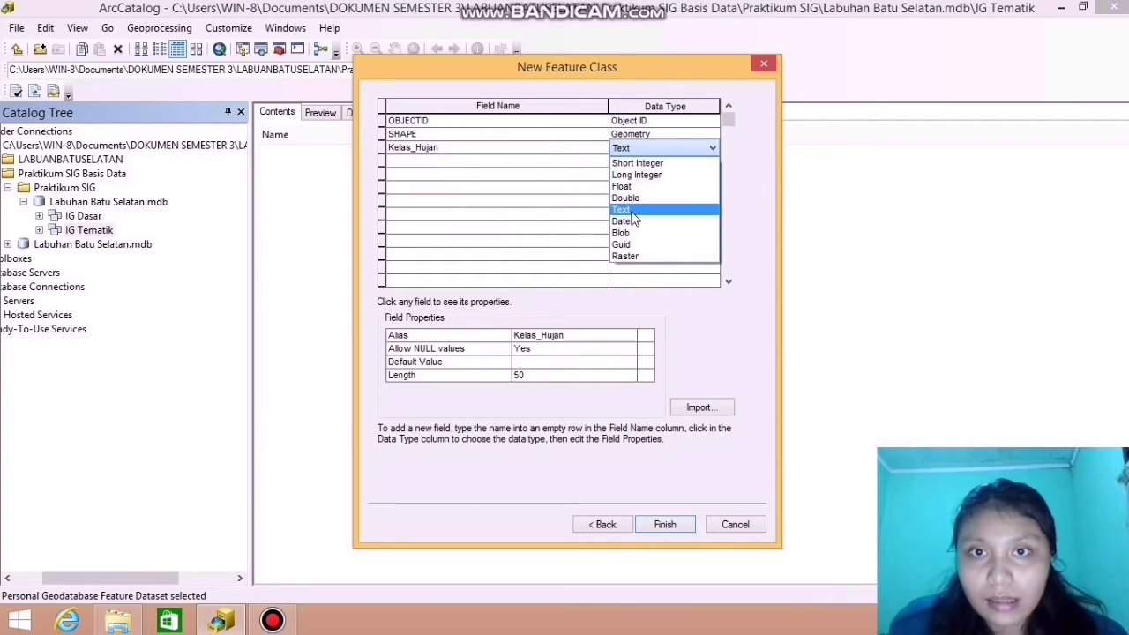
pyautogui.click(632, 213)
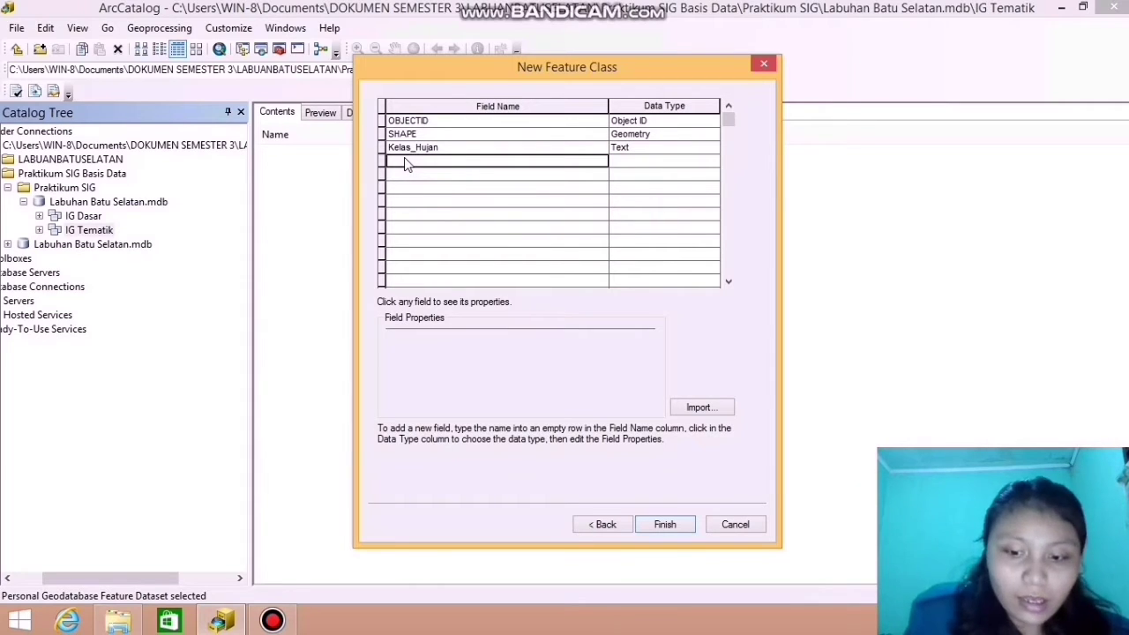
# Add an Intensitas_Hujan field with the Text data type to Peta_hujan
pyautogui.write('Intens')
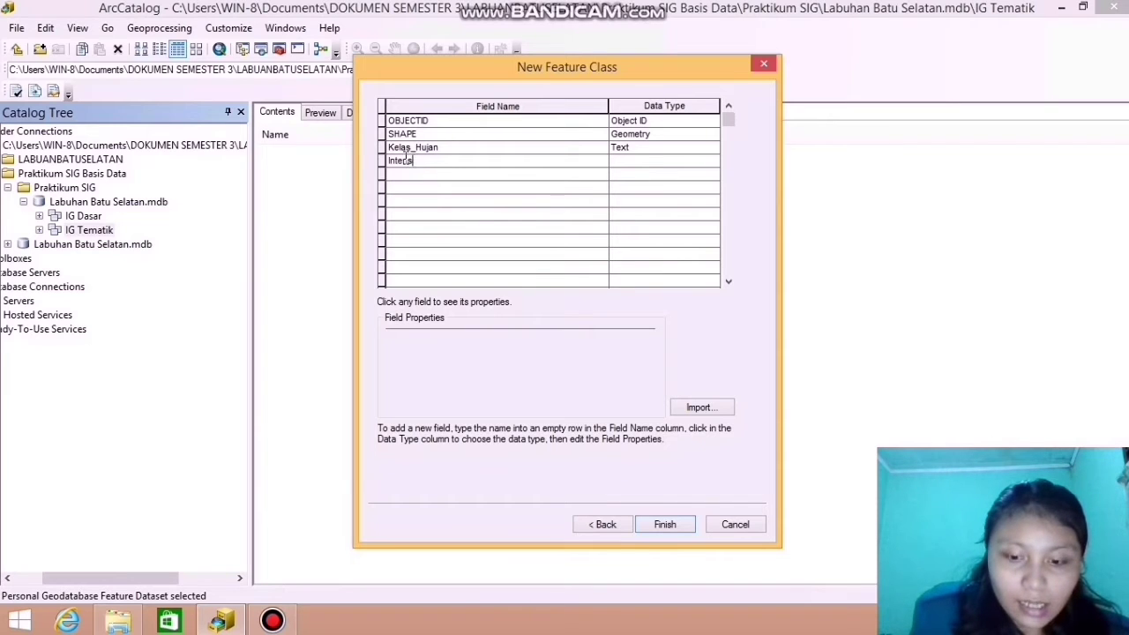
pyautogui.write('itas')
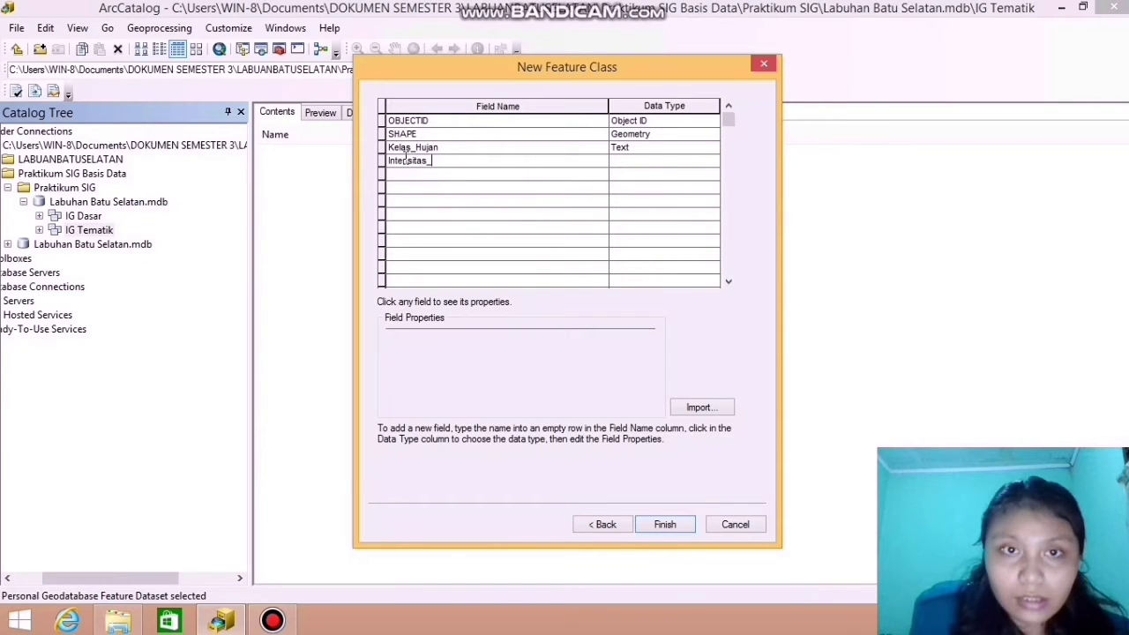
pyautogui.write('_Hujan')
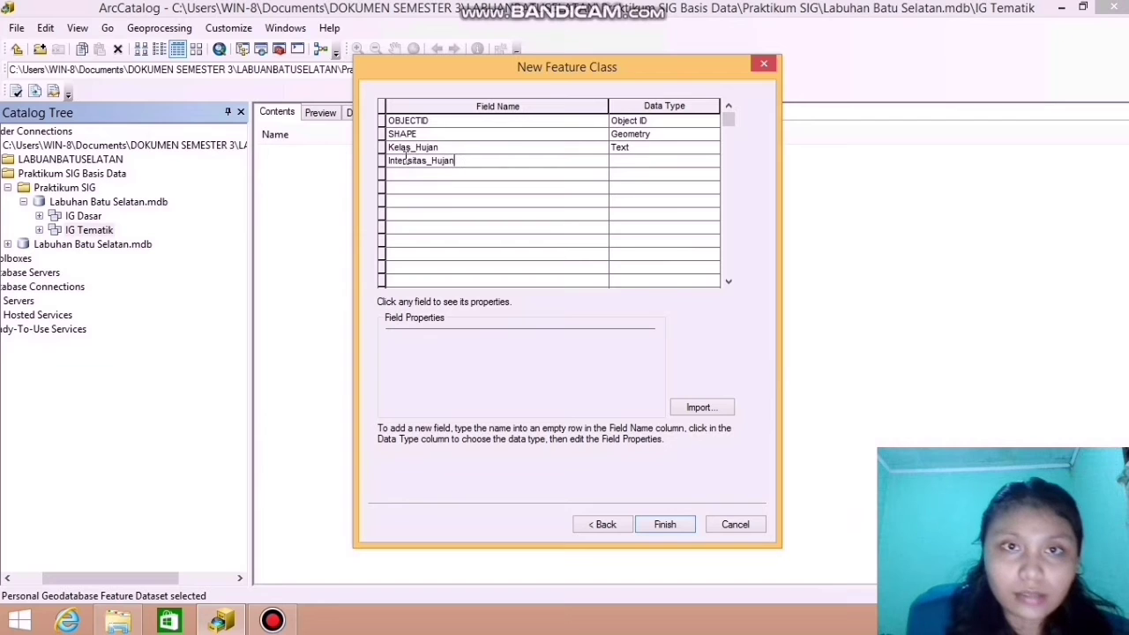
pyautogui.click(620, 163)
pyautogui.click(620, 225)
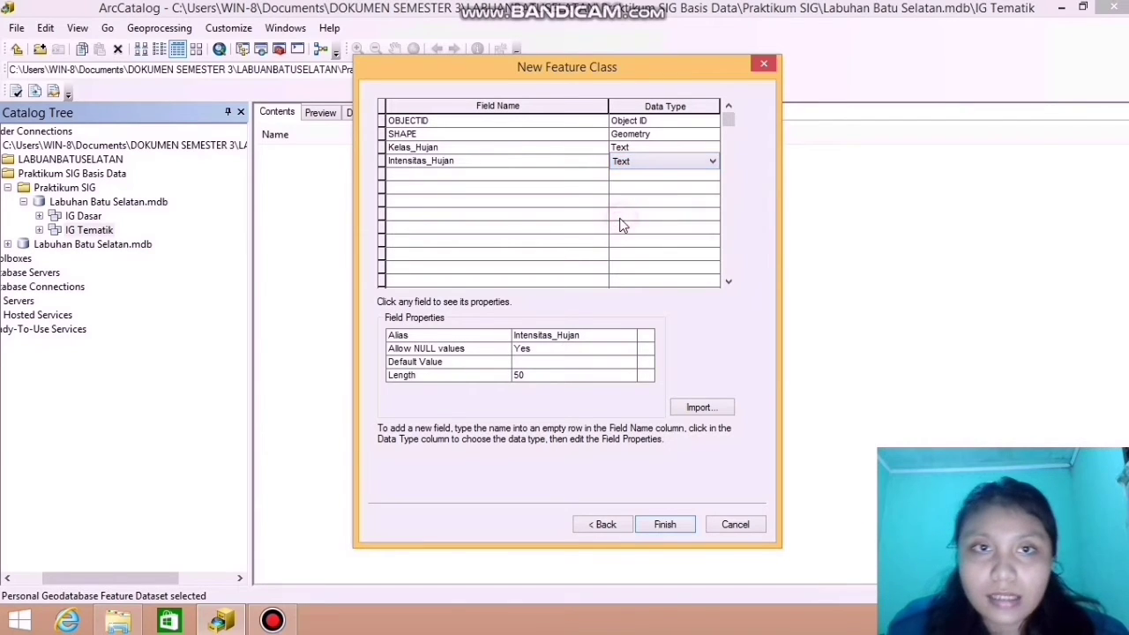
# Add a Klasifikasi_Hujan field with the Text data type to Peta_hujan
pyautogui.click(453, 174)
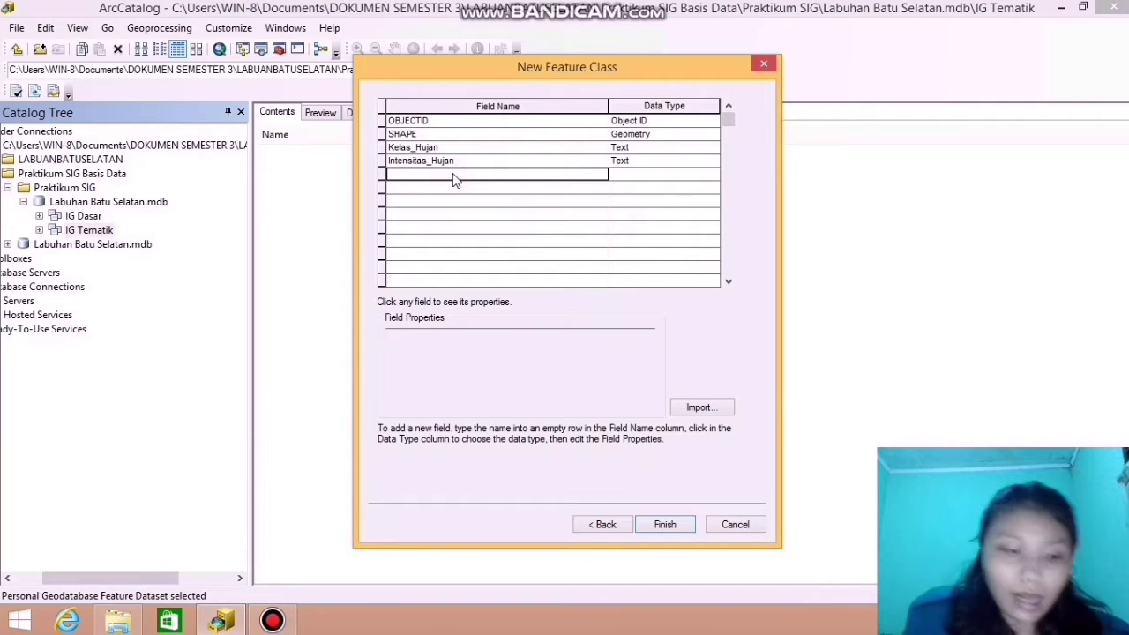
pyautogui.write('Klasifikasi')
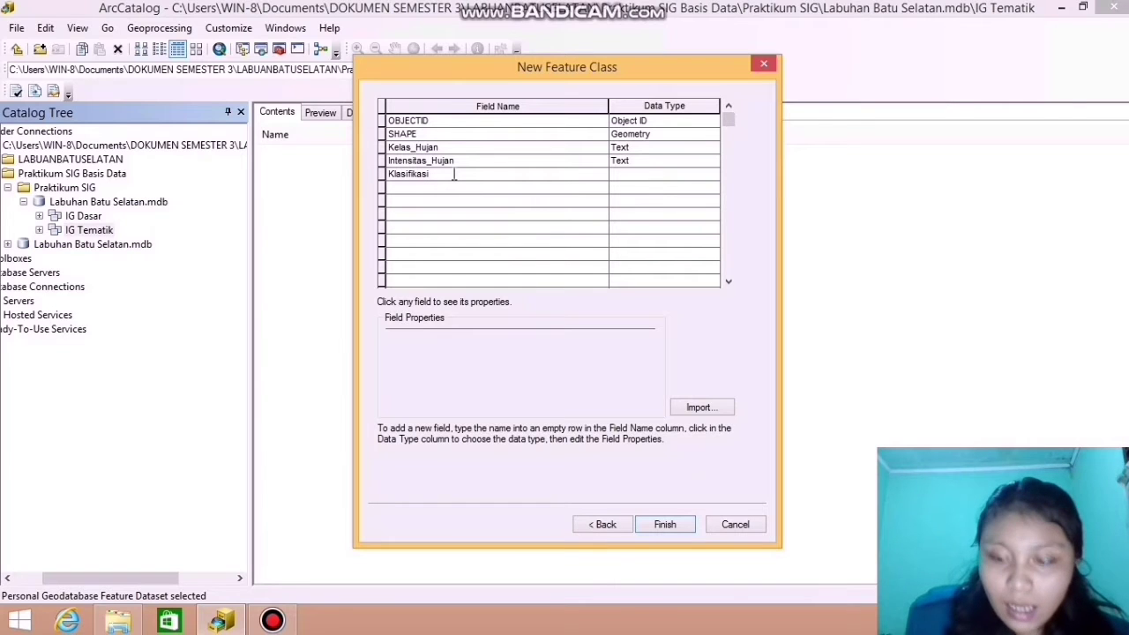
pyautogui.write('_Hujan')
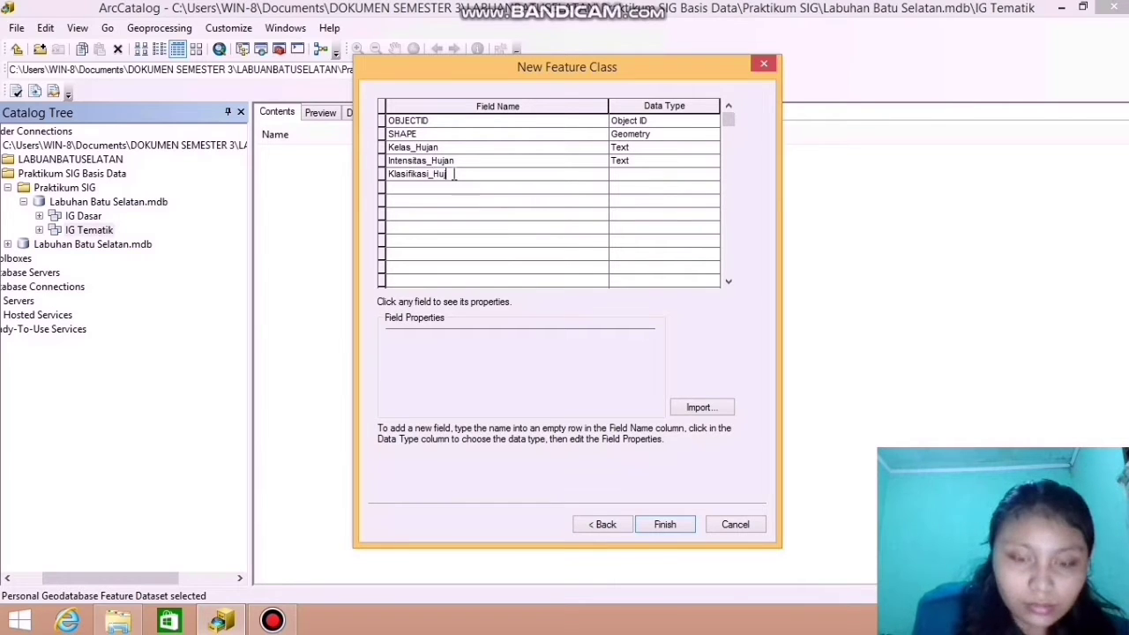
pyautogui.click(623, 179)
pyautogui.click(624, 177)
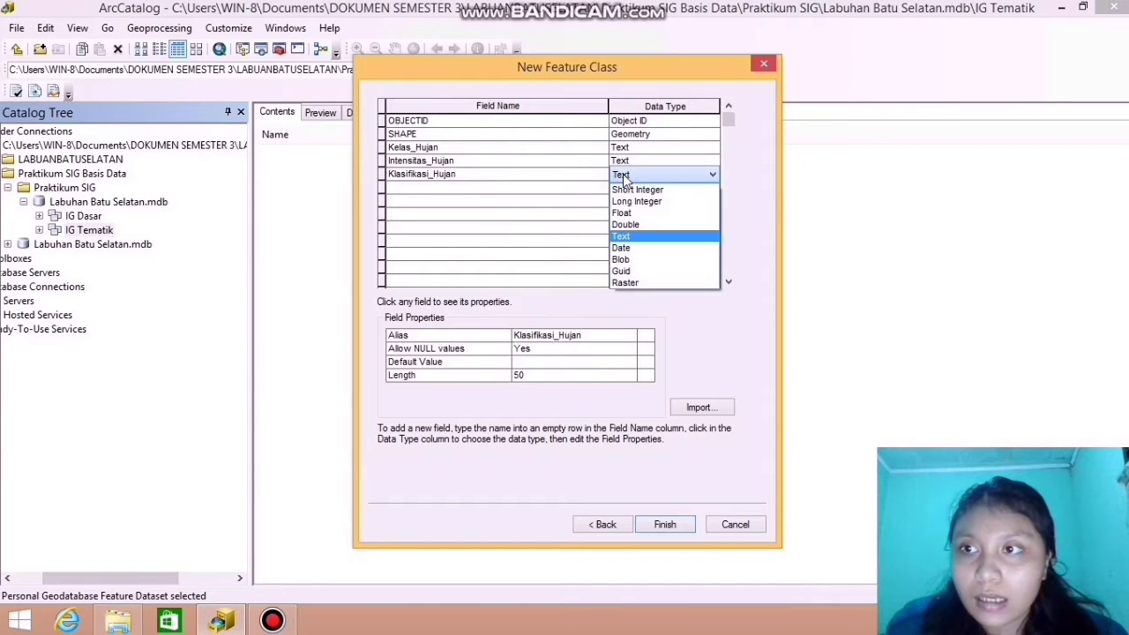
pyautogui.click(622, 236)
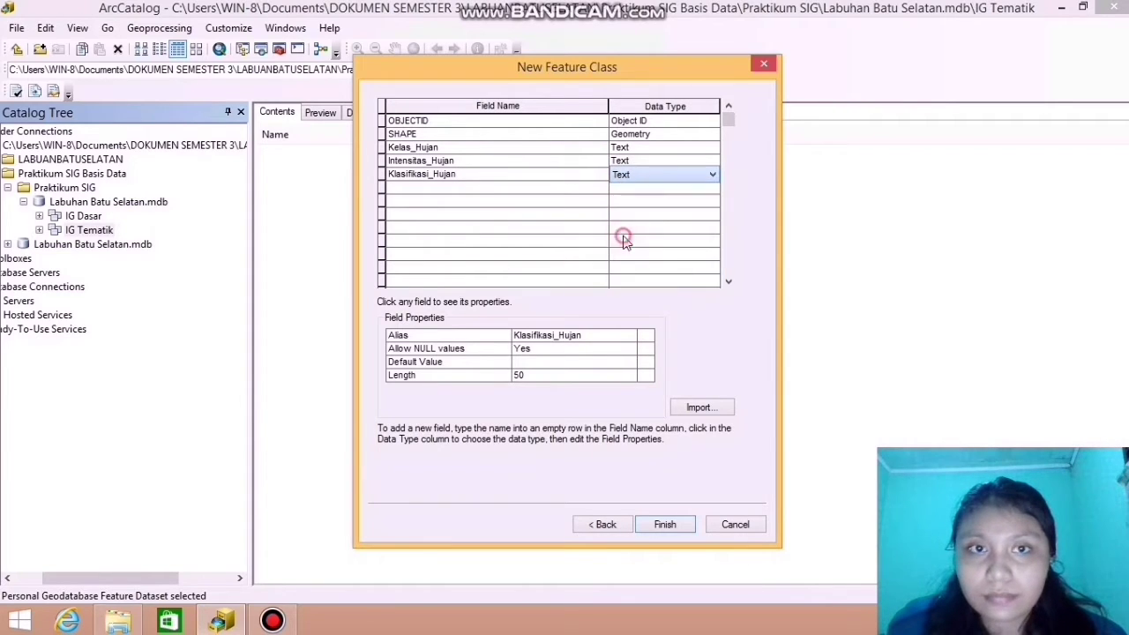
# Add a Skor_Hujan field with the Short Integer data type to Peta_hujan and finish creating the feature class
pyautogui.click(453, 188)
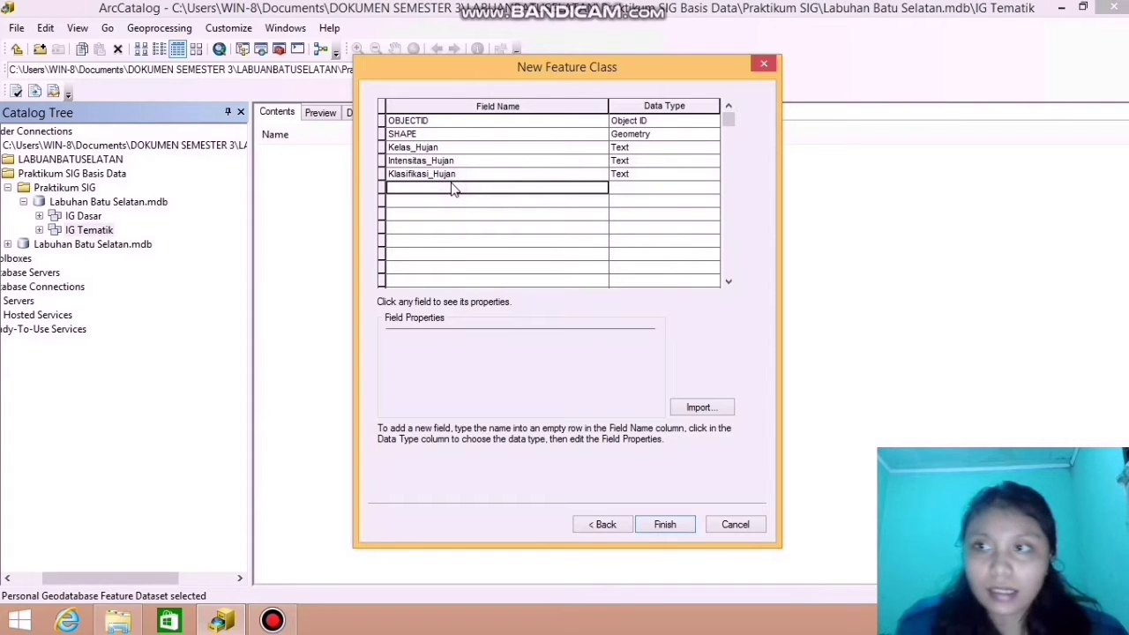
pyautogui.write('Skor')
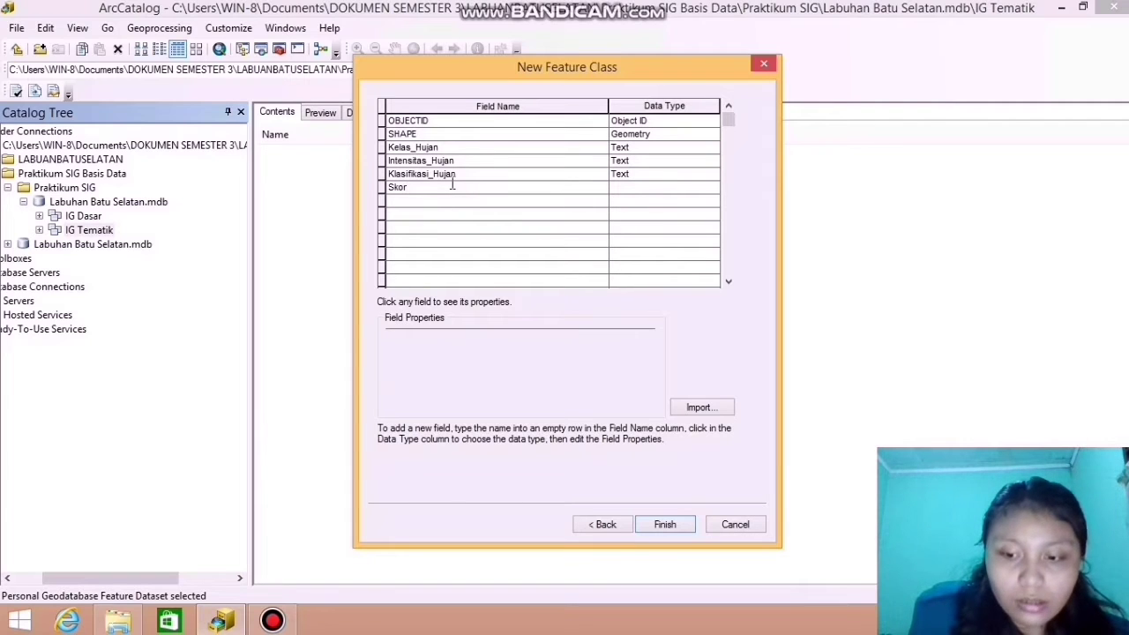
pyautogui.write('_H')
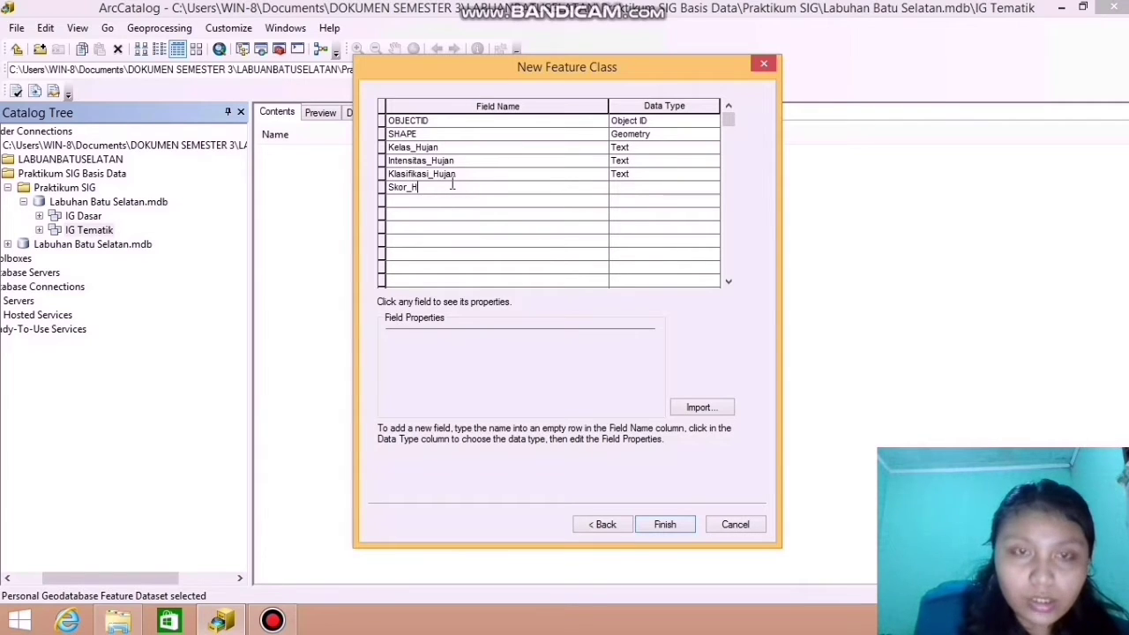
pyautogui.write('ujan')
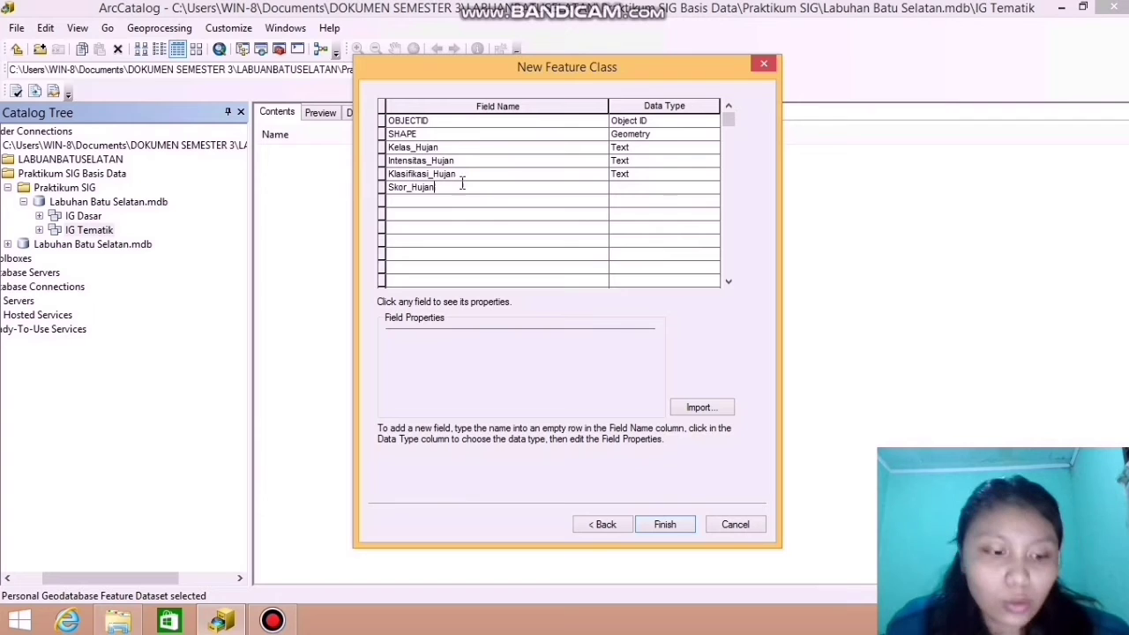
pyautogui.click(645, 189)
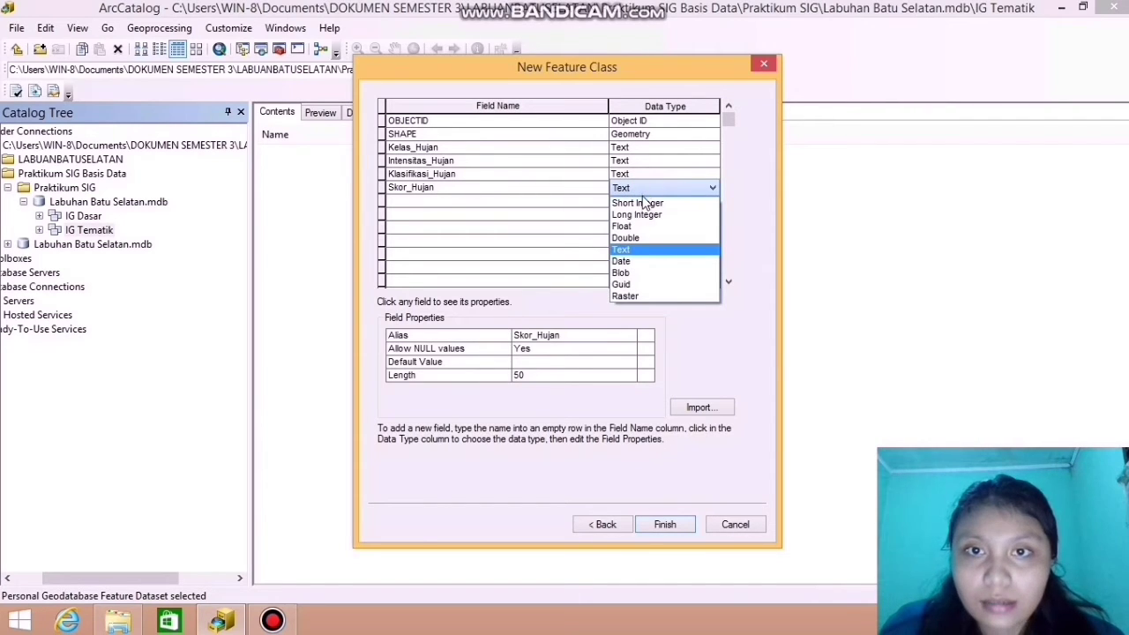
pyautogui.click(644, 205)
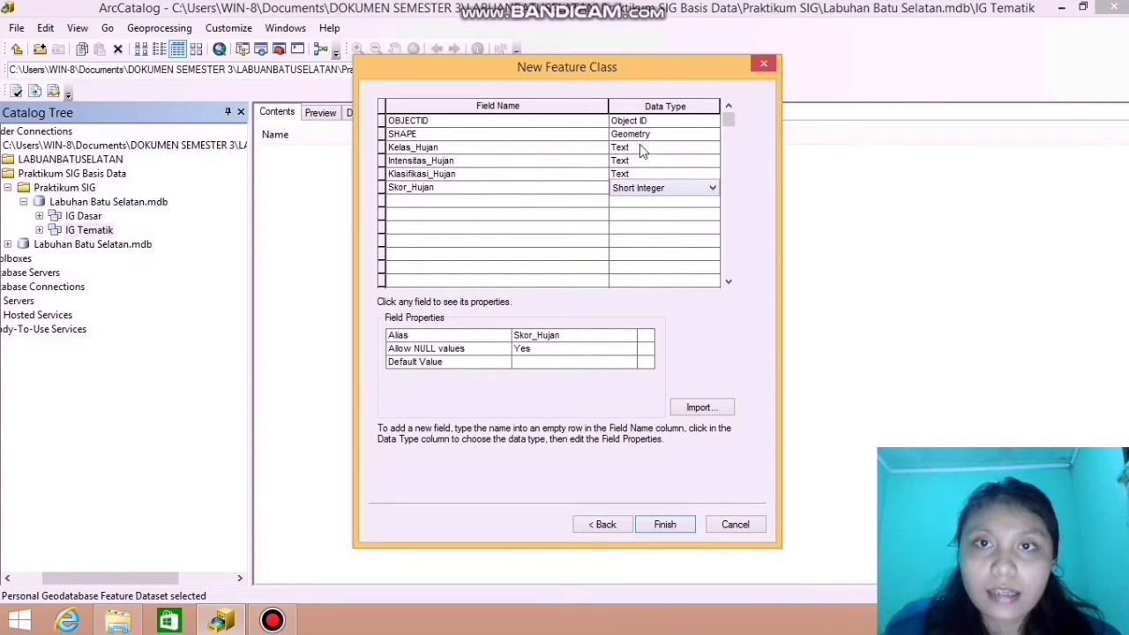
pyautogui.click(665, 527)
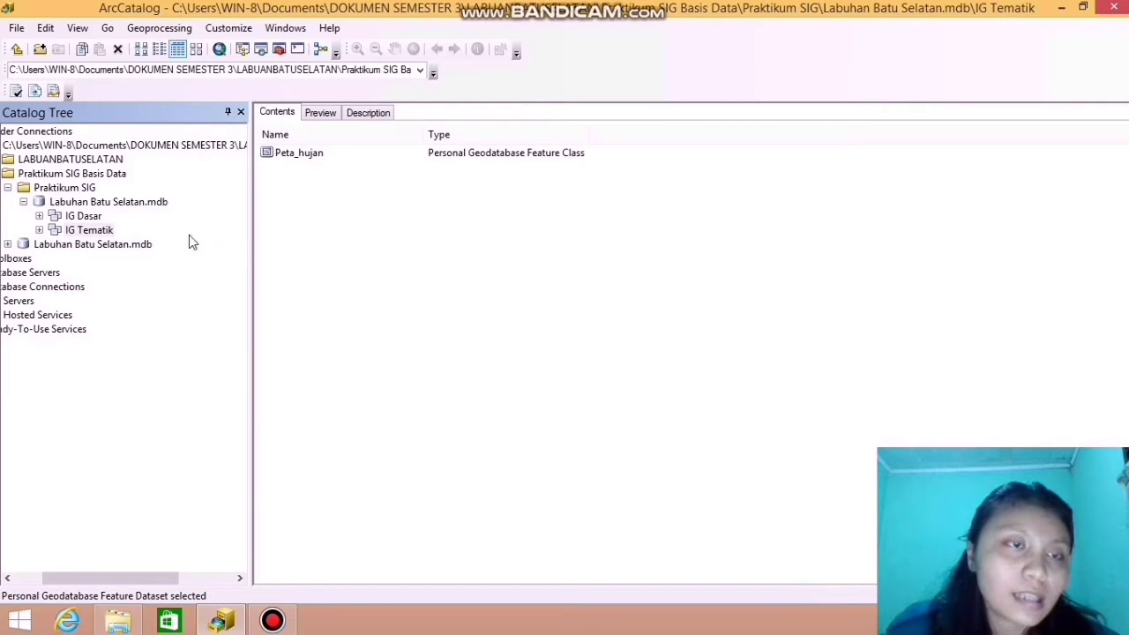
# Start a new polygon feature class named Peta_kem_lereng with the alias Peta Kemiringan Lereng in the IG Tematik dataset
pyautogui.rightClick(89, 233)
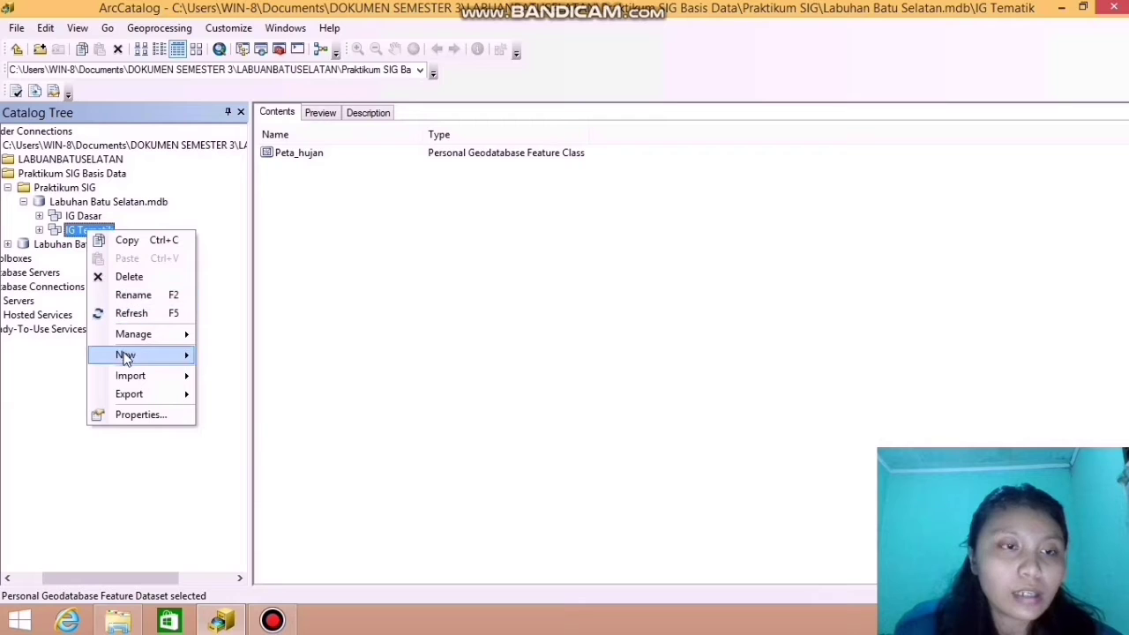
pyautogui.moveTo(125, 357)
pyautogui.click(242, 354)
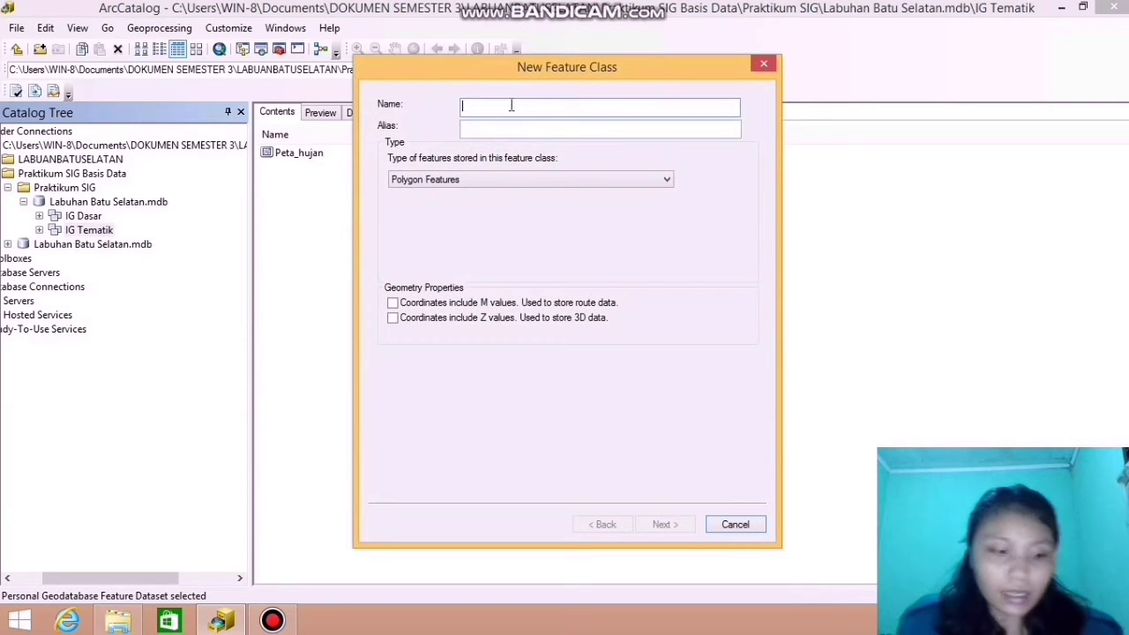
pyautogui.write('Peta_')
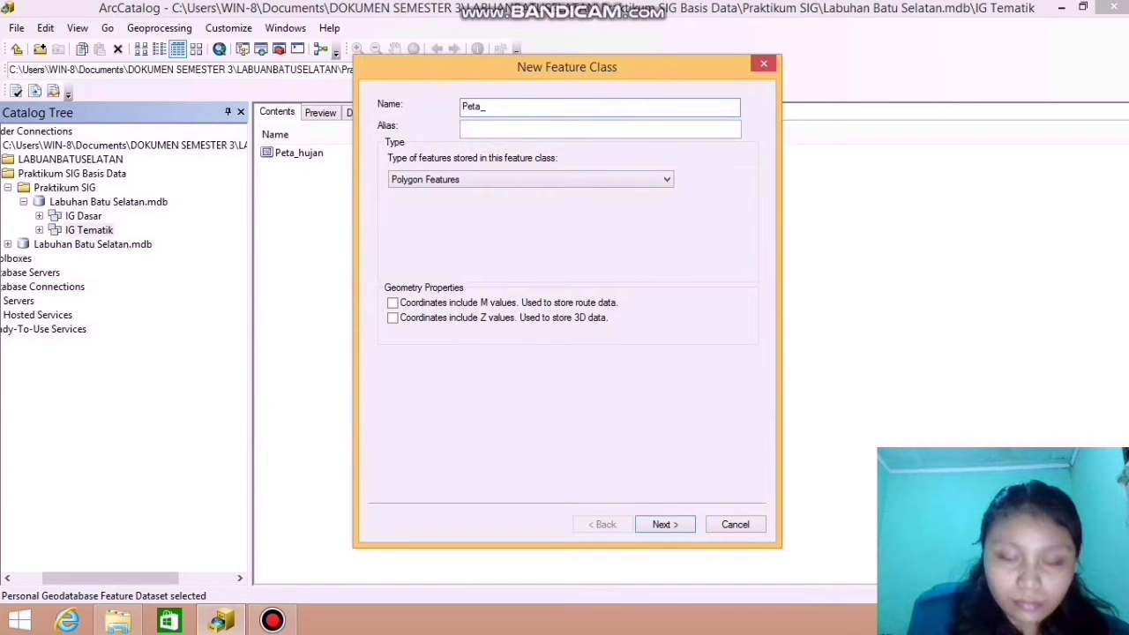
pyautogui.write('ke')
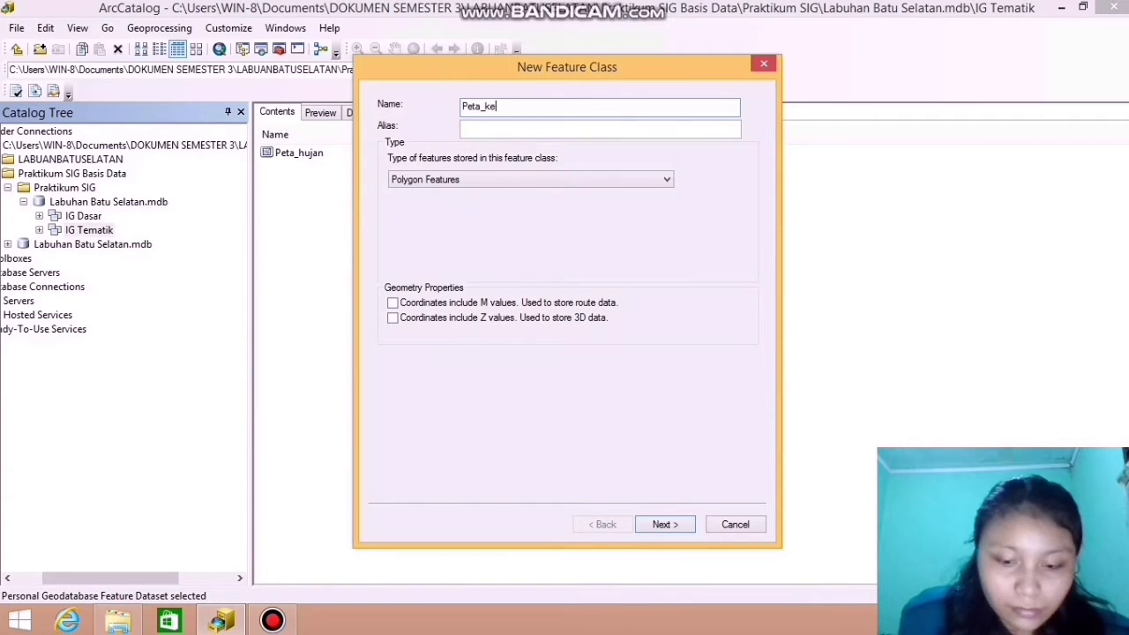
pyautogui.write('m_lereng')
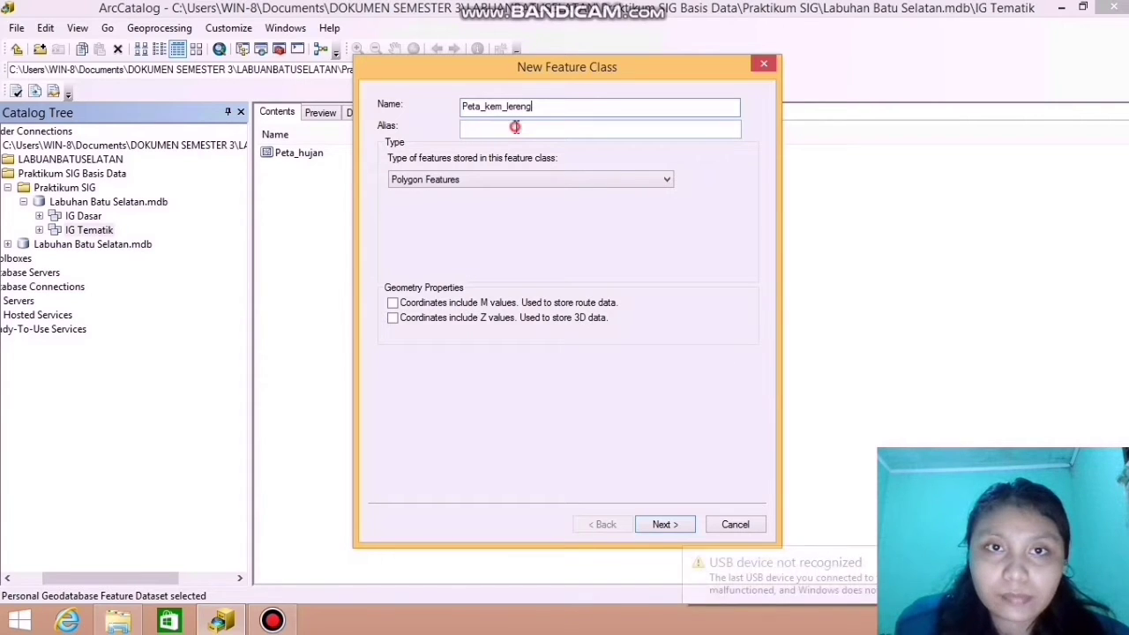
pyautogui.click(517, 127)
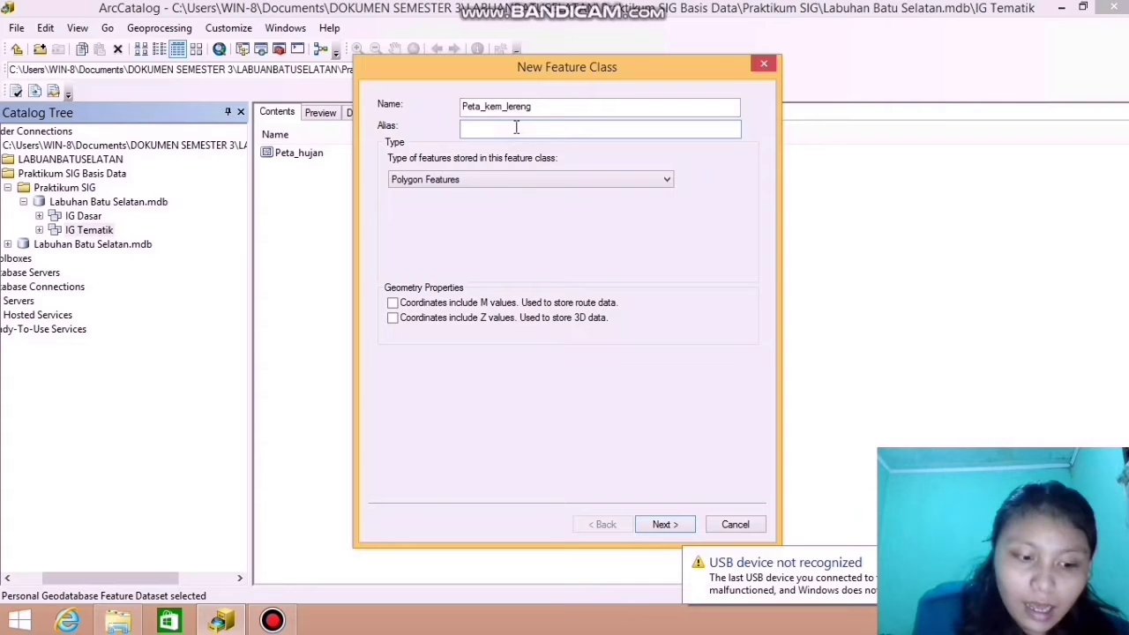
pyautogui.write('Peta')
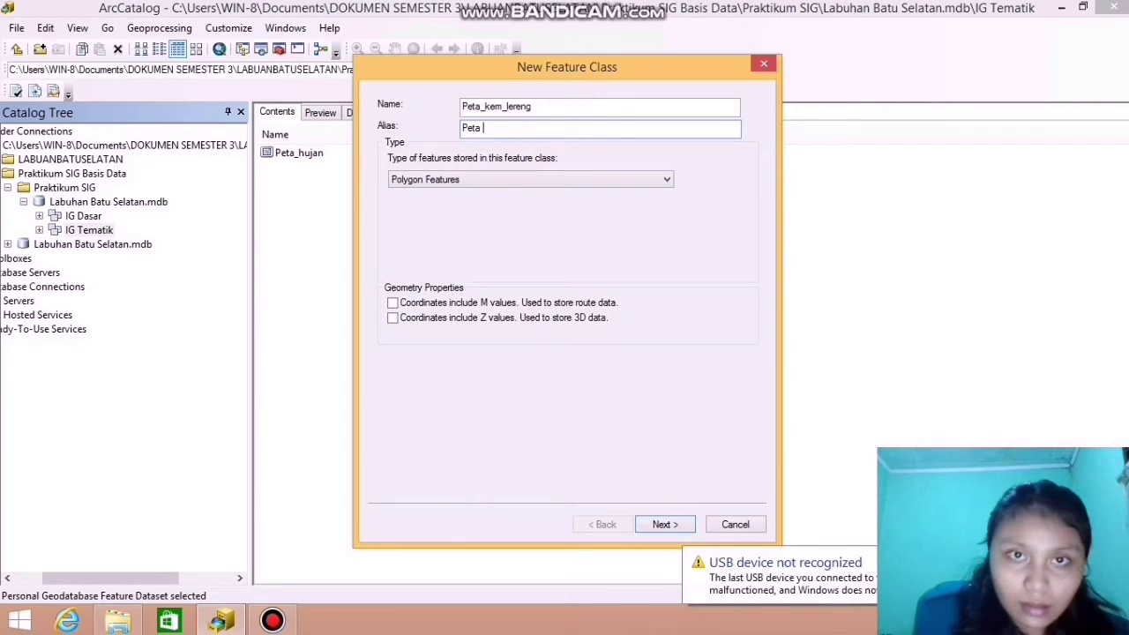
pyautogui.write(' K')
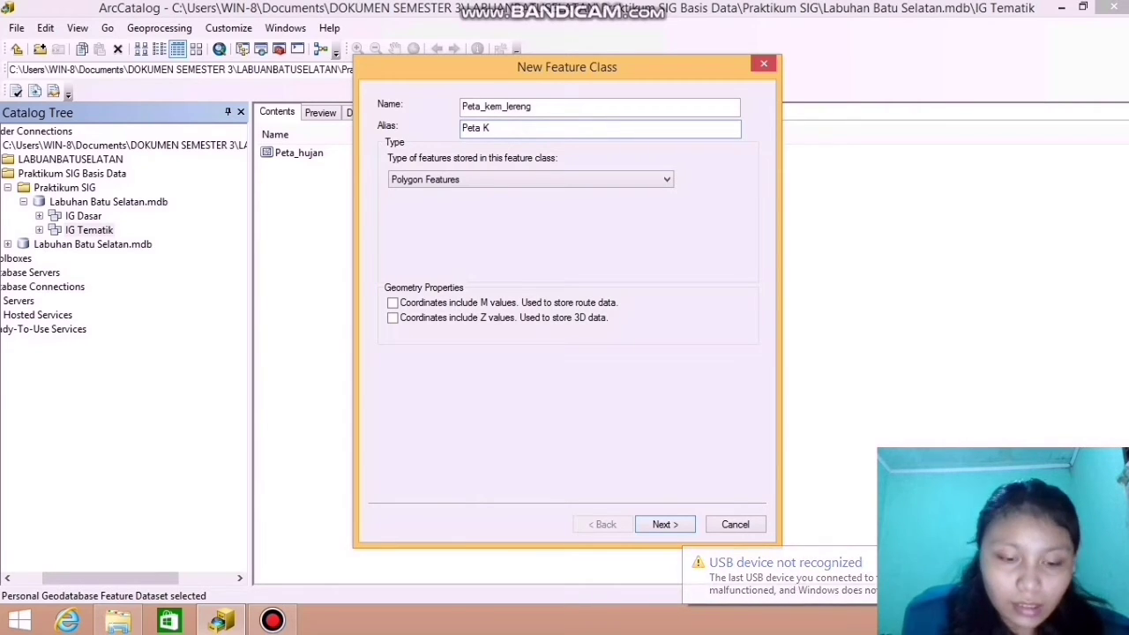
pyautogui.write('emiringa')
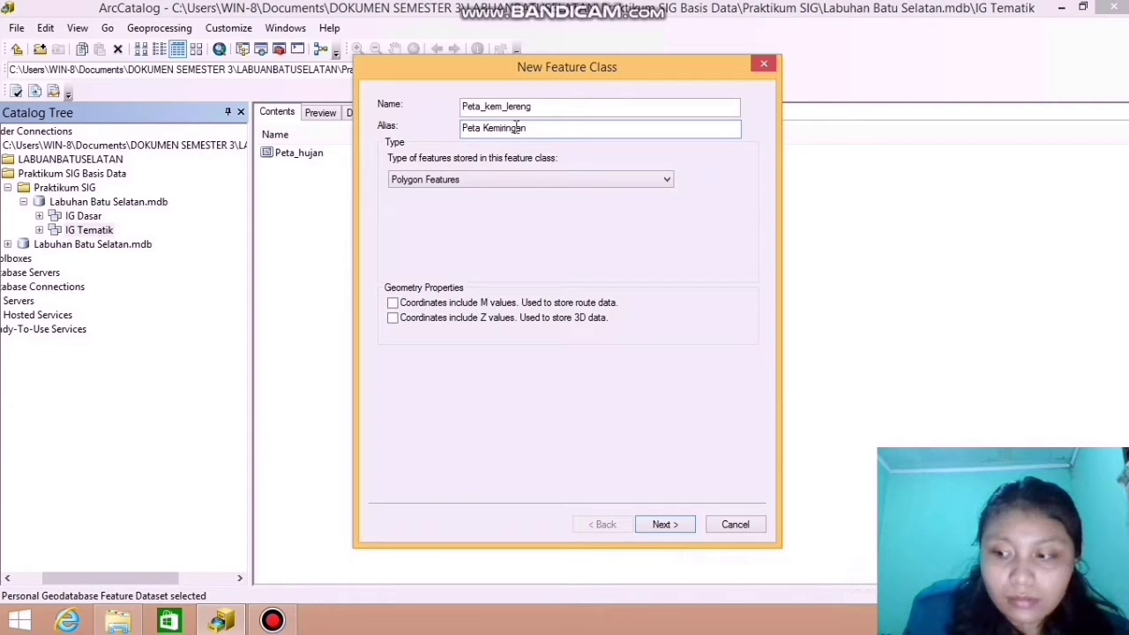
pyautogui.write('n ')
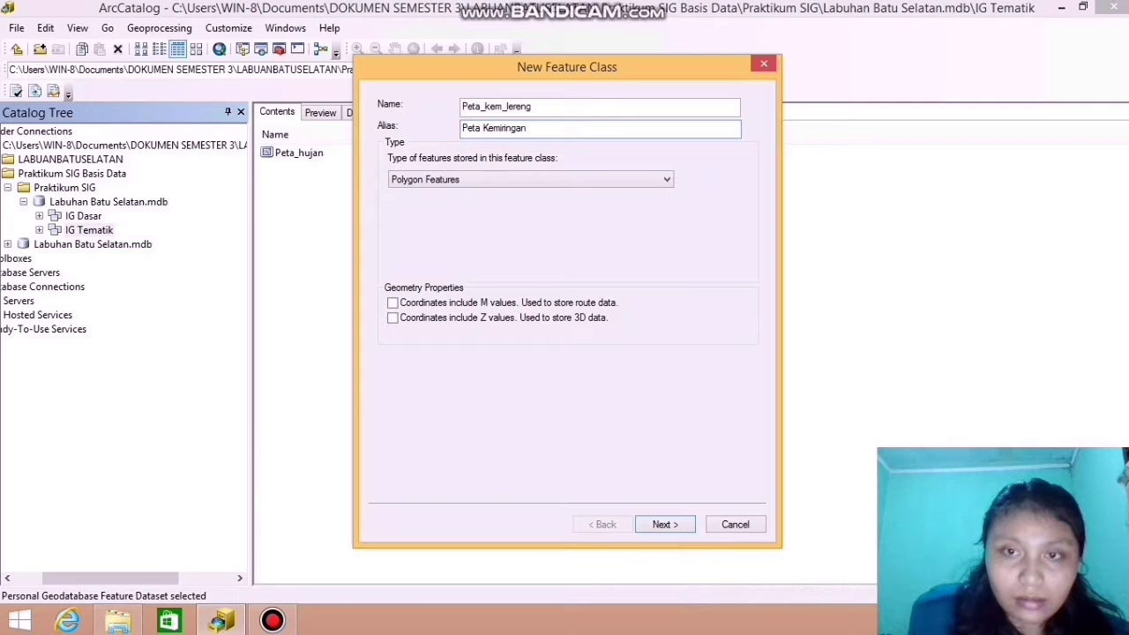
pyautogui.write('Lereng')
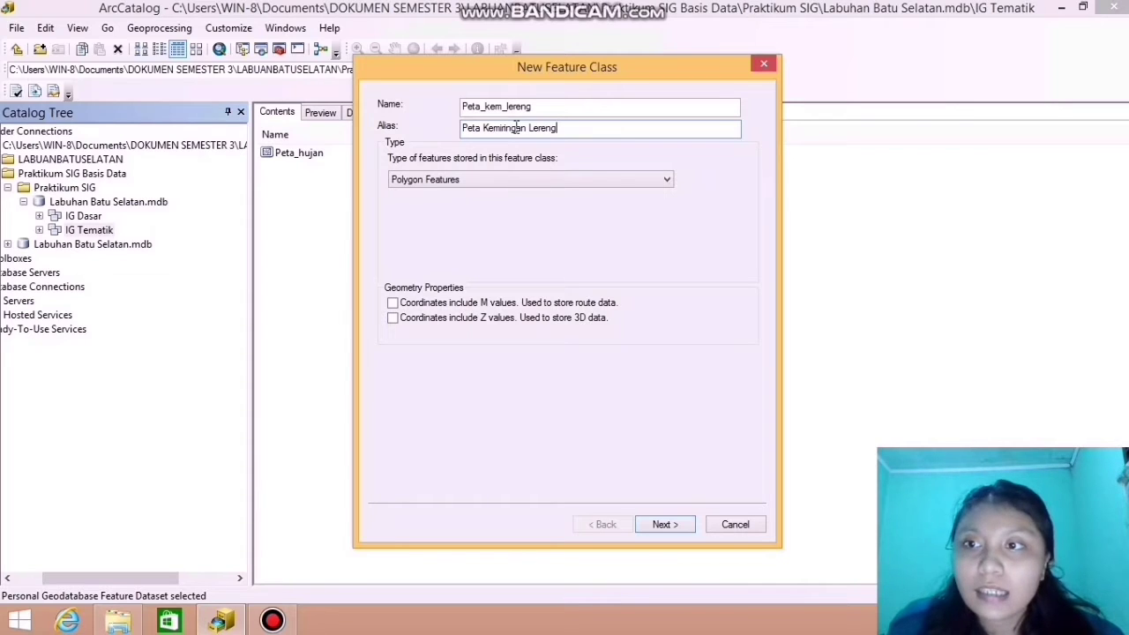
pyautogui.click(509, 180)
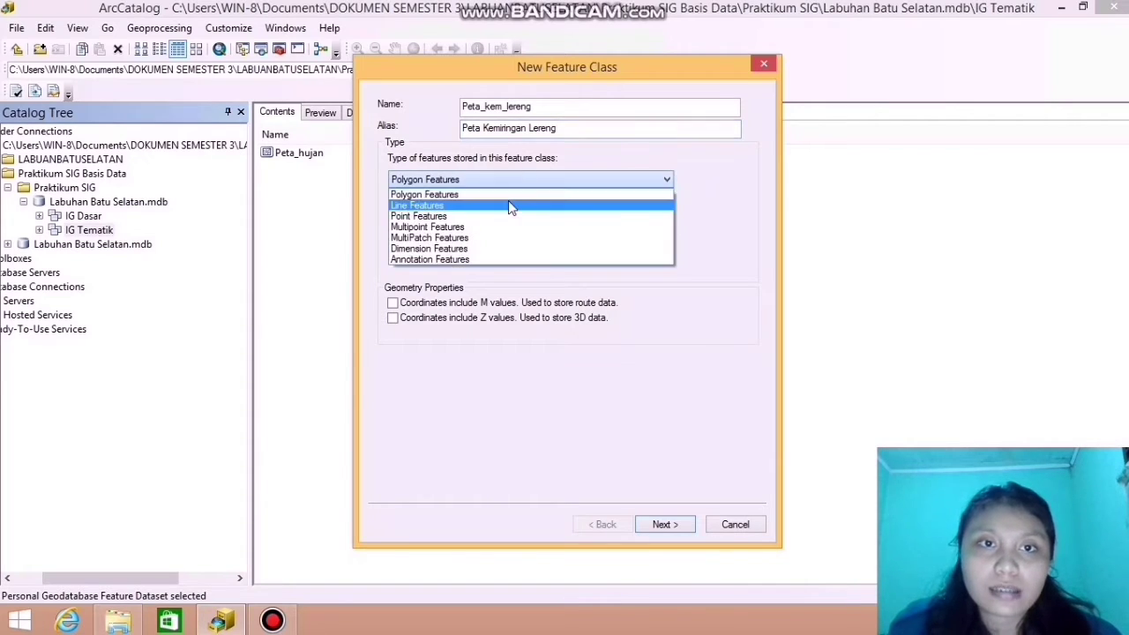
pyautogui.click(512, 192)
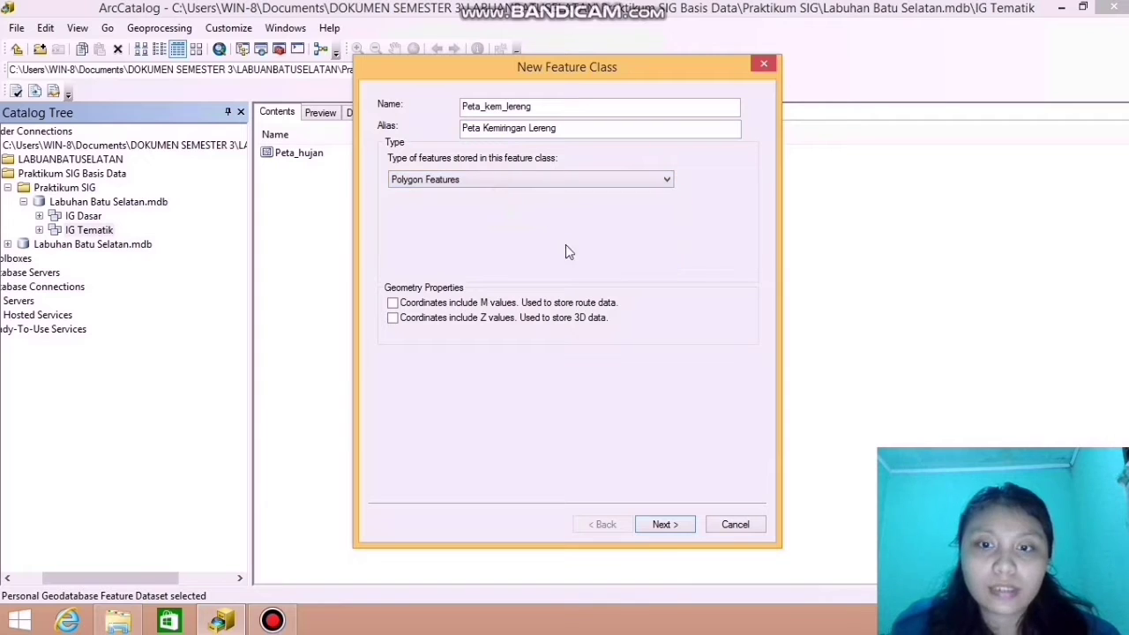
pyautogui.click(662, 526)
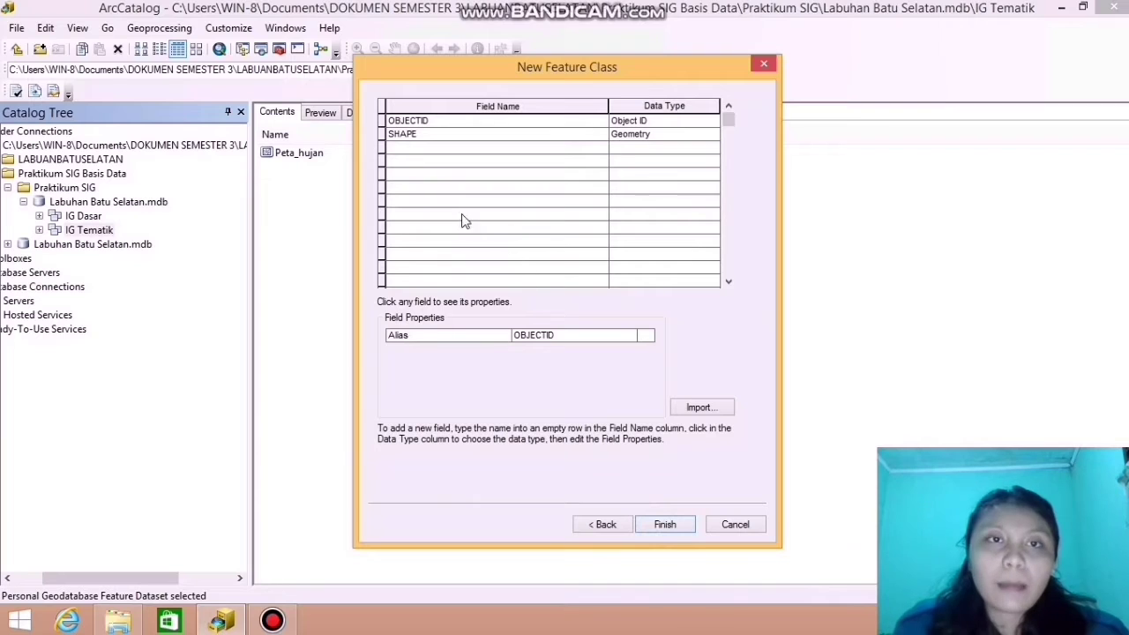
# Add a Kemiringan_Lereng field with the Text data type to Peta_kem_lereng
pyautogui.click(401, 148)
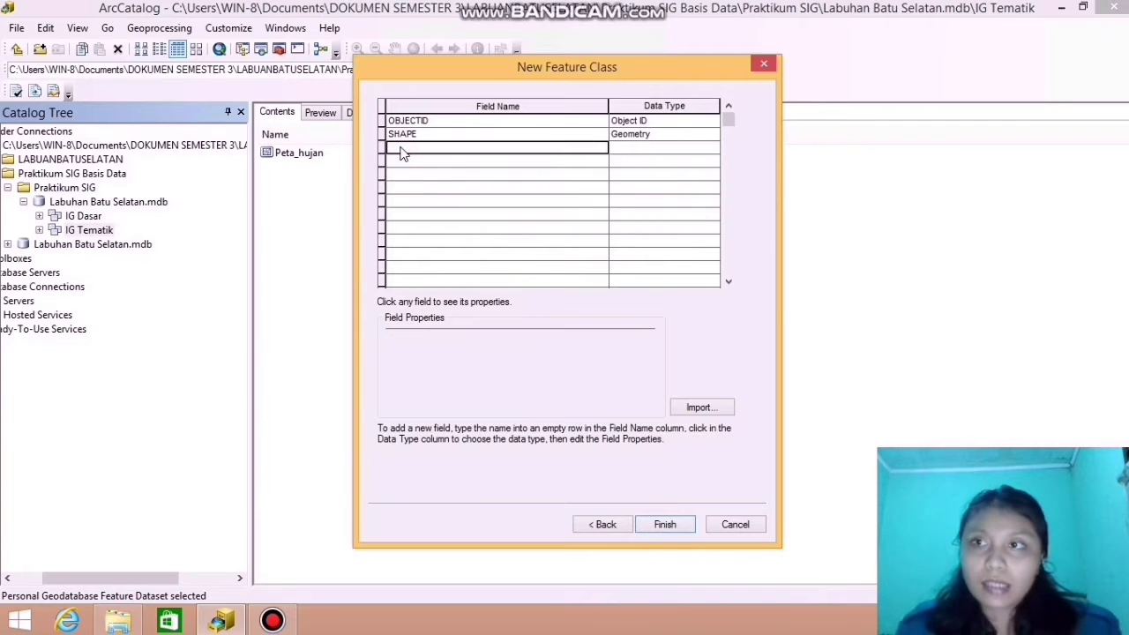
pyautogui.write('K')
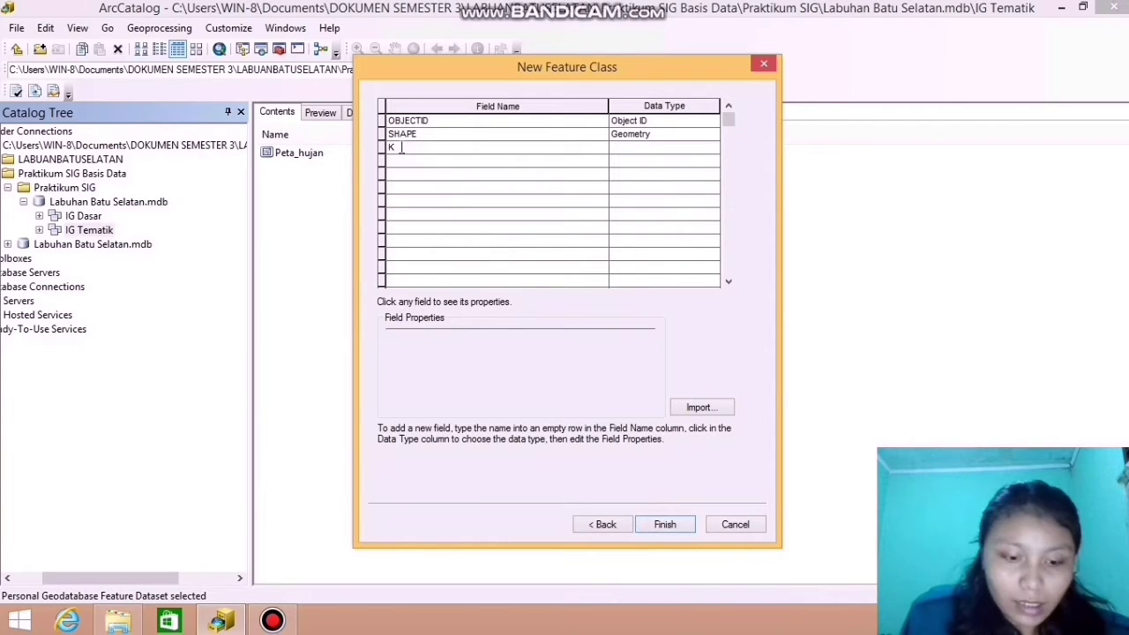
pyautogui.write('emiringan')
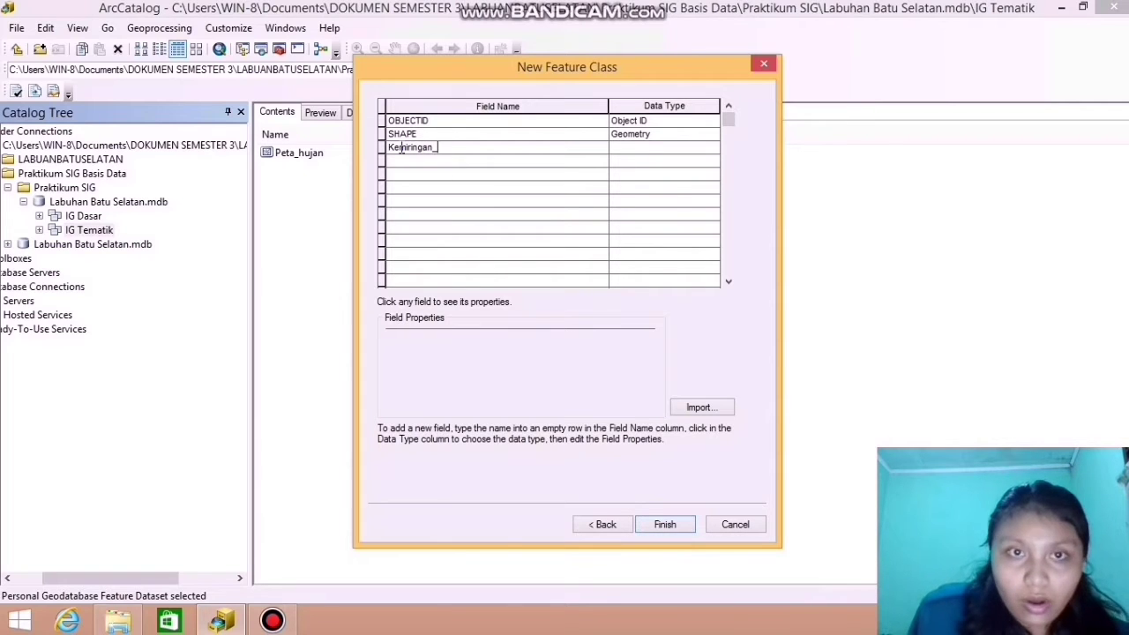
pyautogui.write('_Leren')
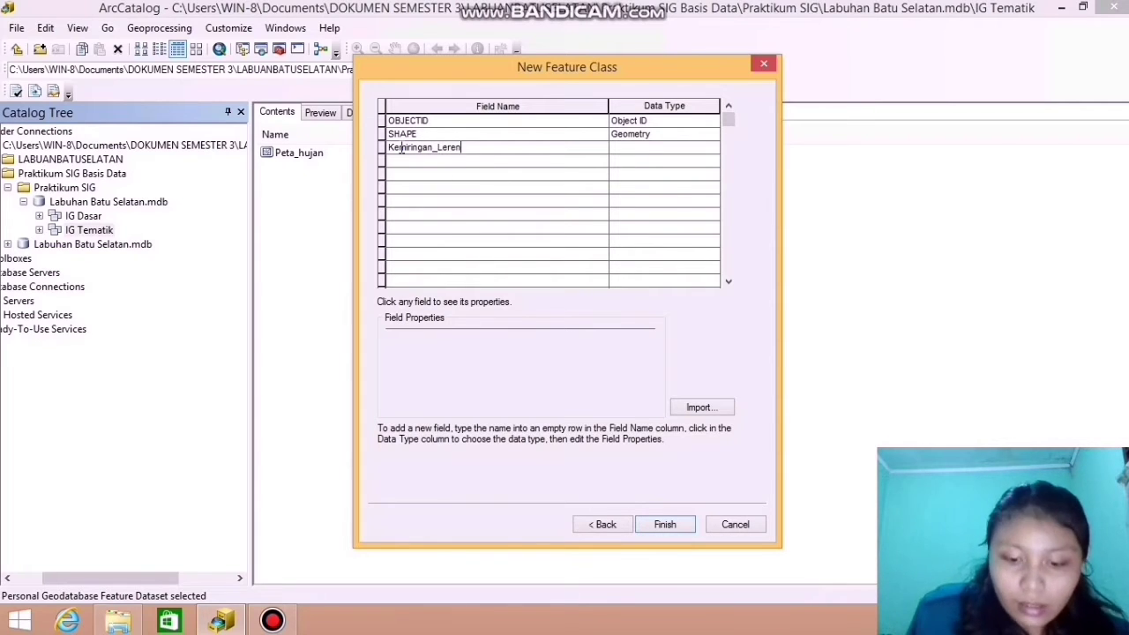
pyautogui.write('g')
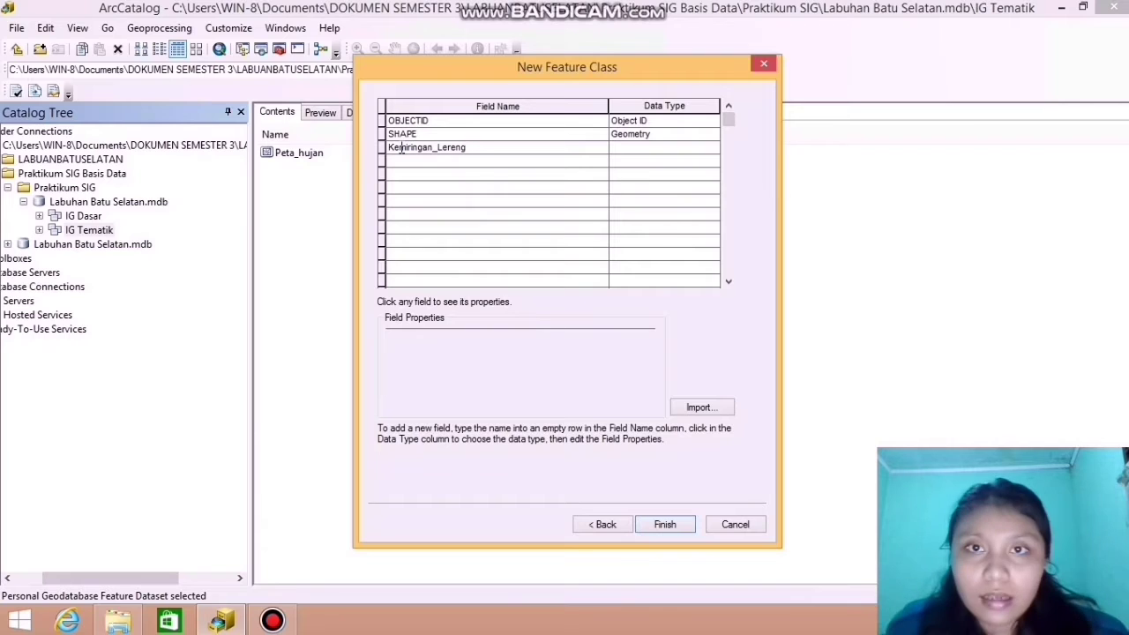
pyautogui.click(656, 146)
pyautogui.click(654, 209)
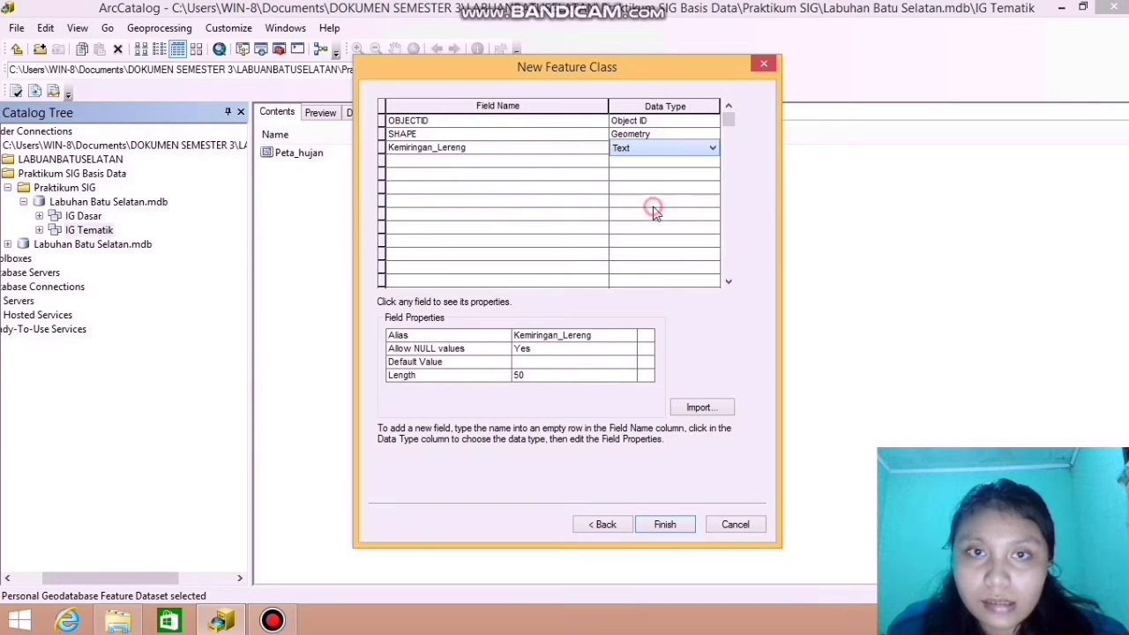
# Add a Klasifikasi_Lereng field with the Text data type to Peta_kem_lereng
pyautogui.click(504, 166)
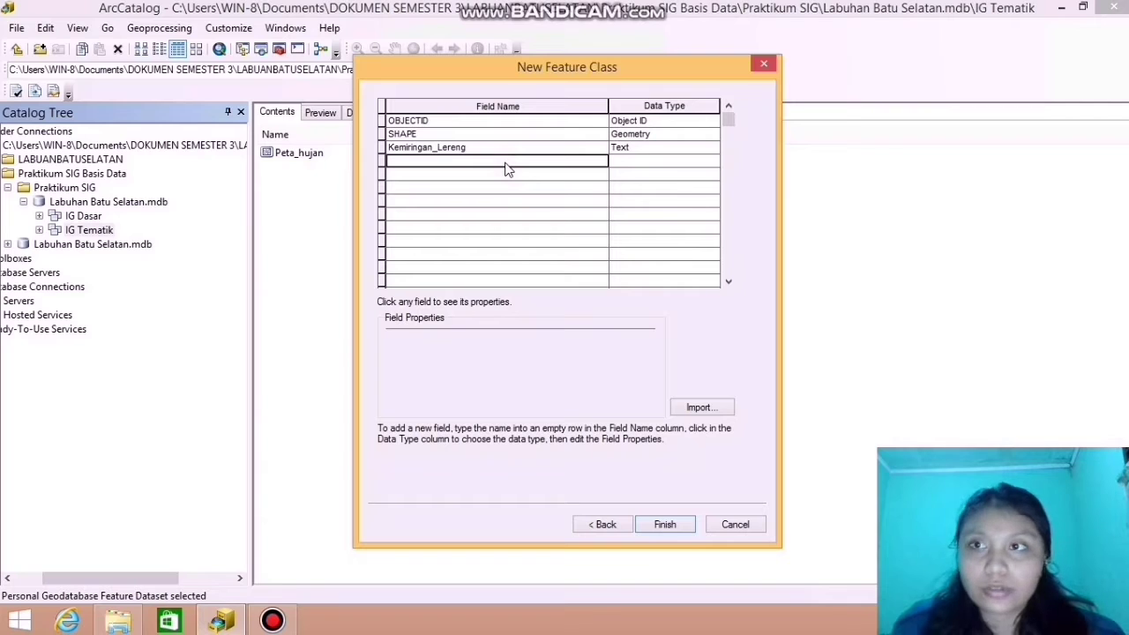
pyautogui.write('K')
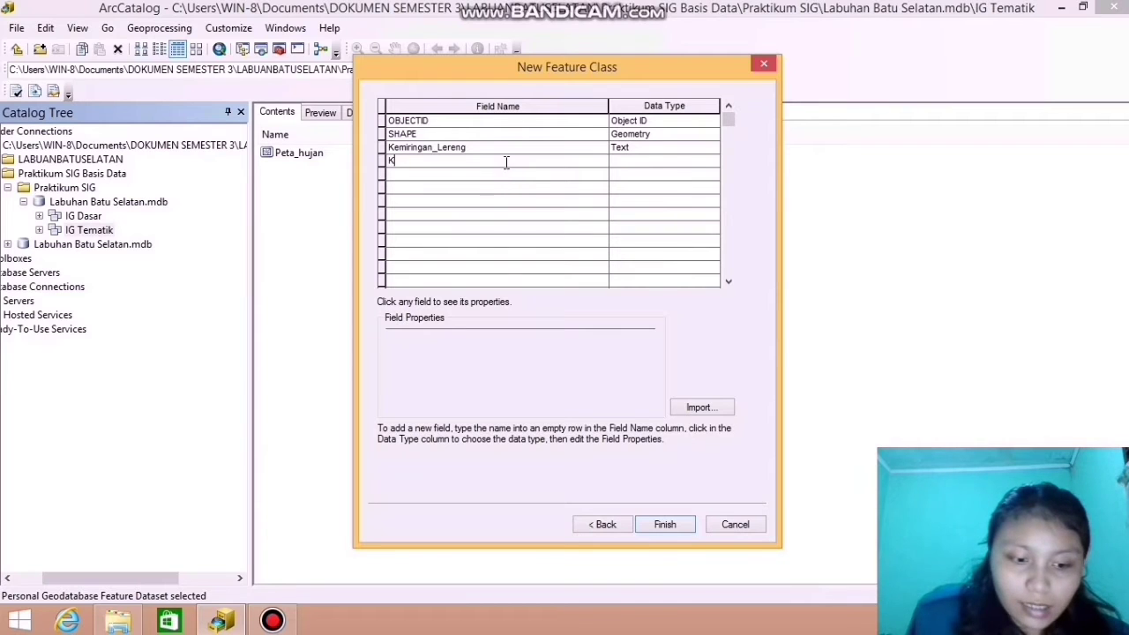
pyautogui.write('lasifikasi')
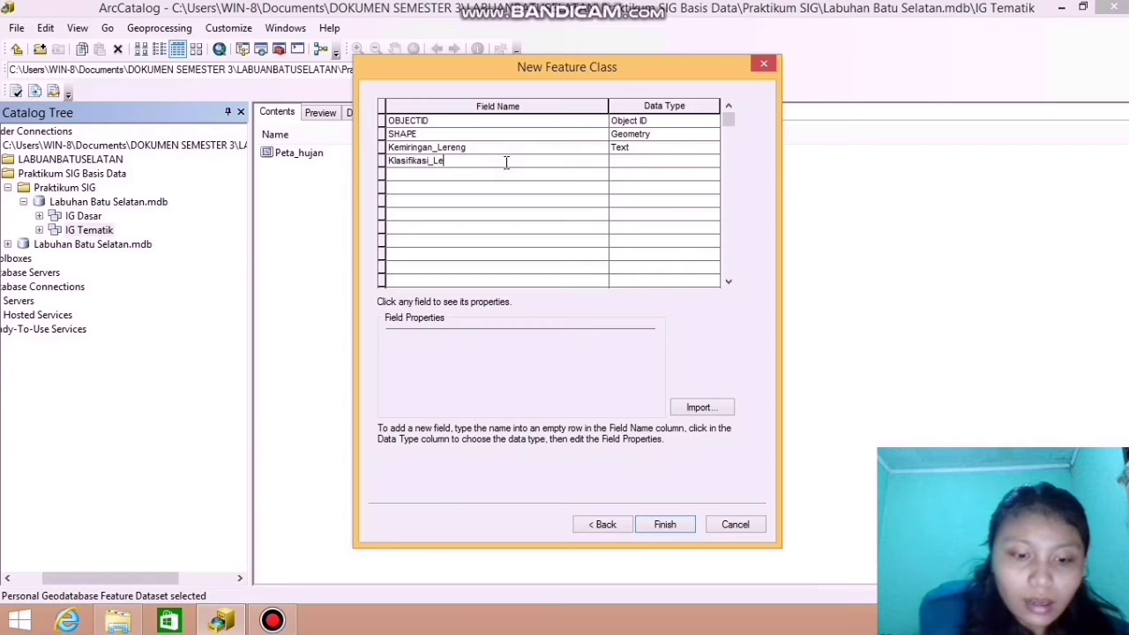
pyautogui.write('_Lereng')
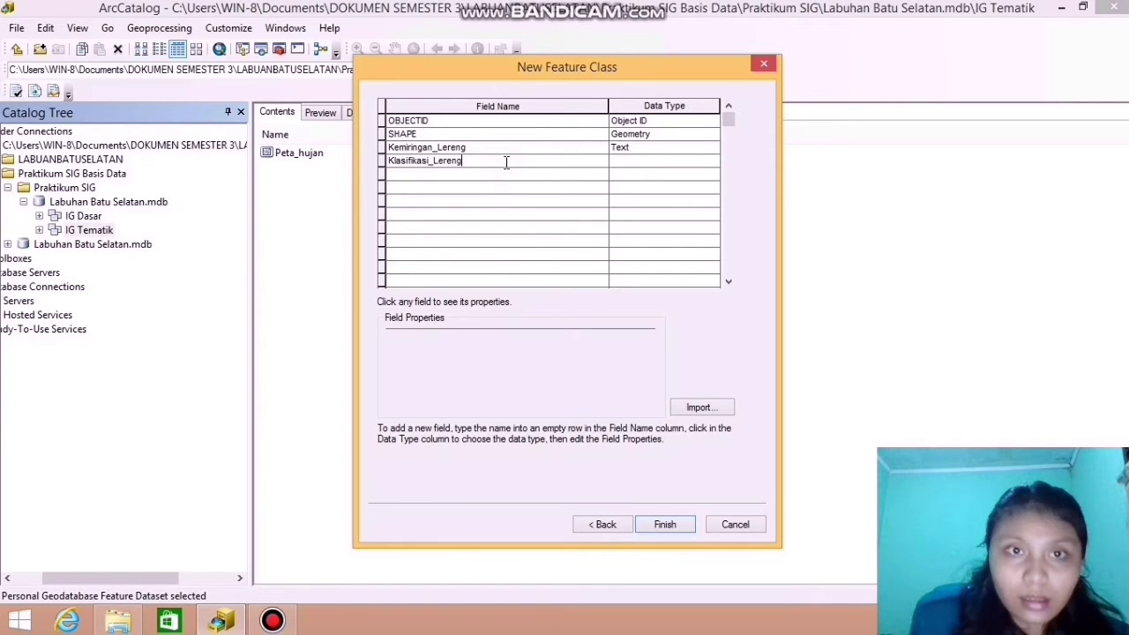
pyautogui.click(634, 169)
pyautogui.click(635, 169)
pyautogui.click(641, 223)
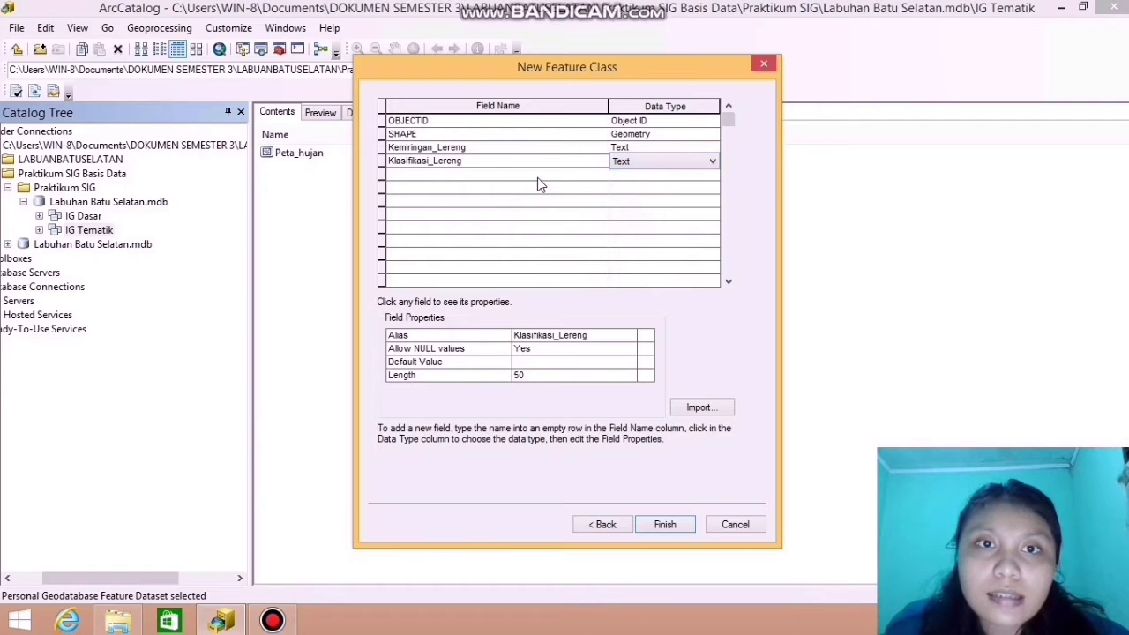
# Add a Skor_Lereng field with the Short Integer data type to Peta_kem_lereng and finish creating the feature class
pyautogui.click(504, 175)
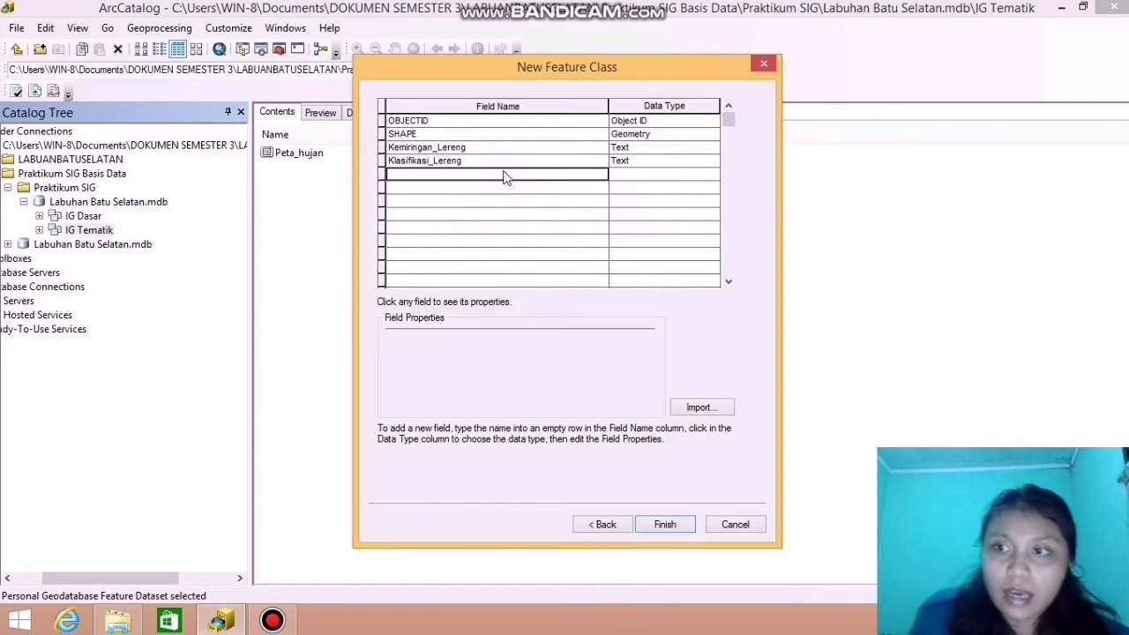
pyautogui.write('Skor')
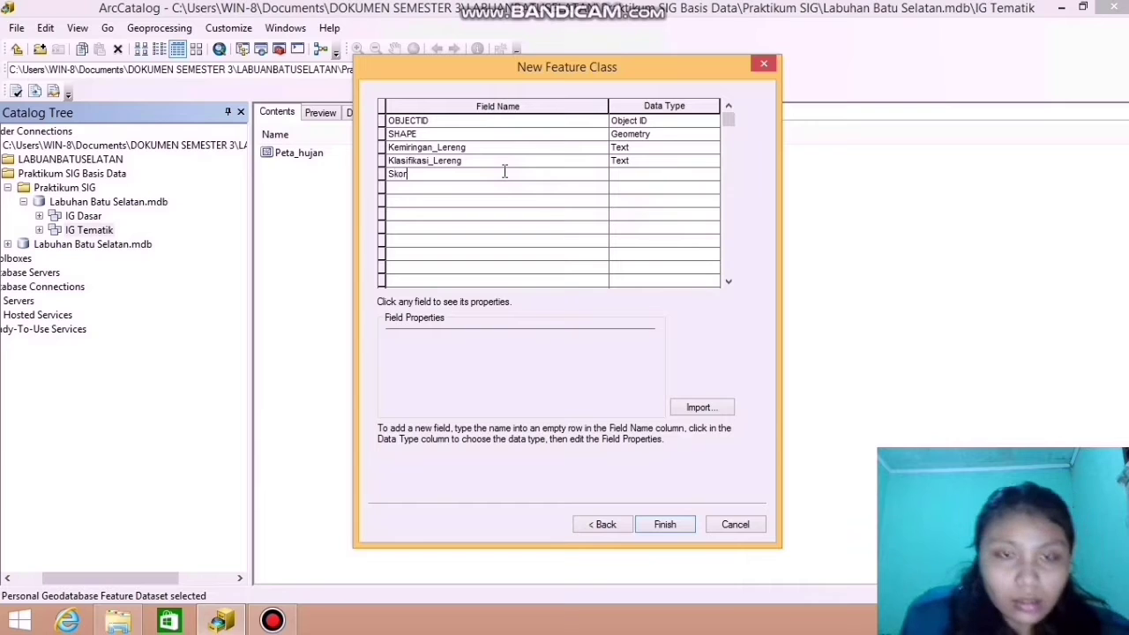
pyautogui.write('_')
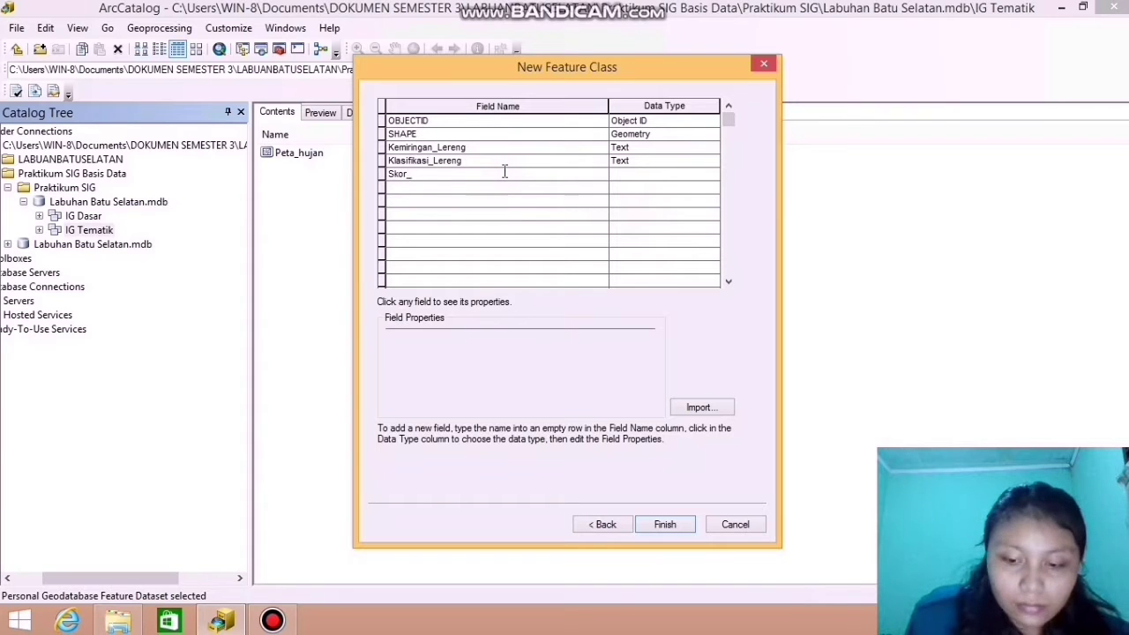
pyautogui.write('Lereng')
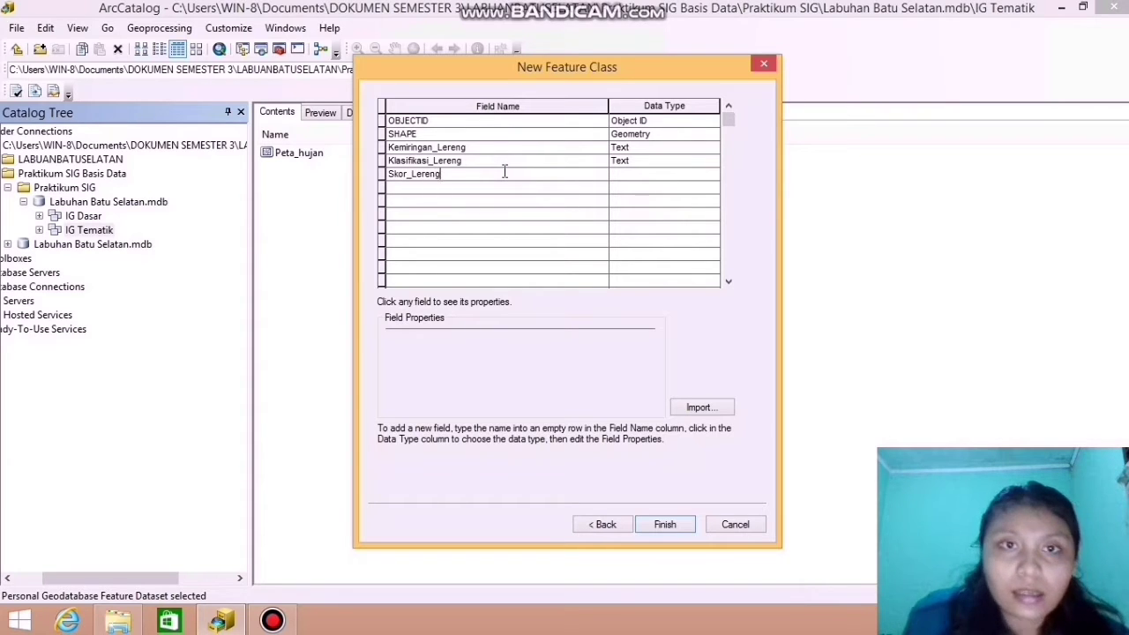
pyautogui.click(634, 172)
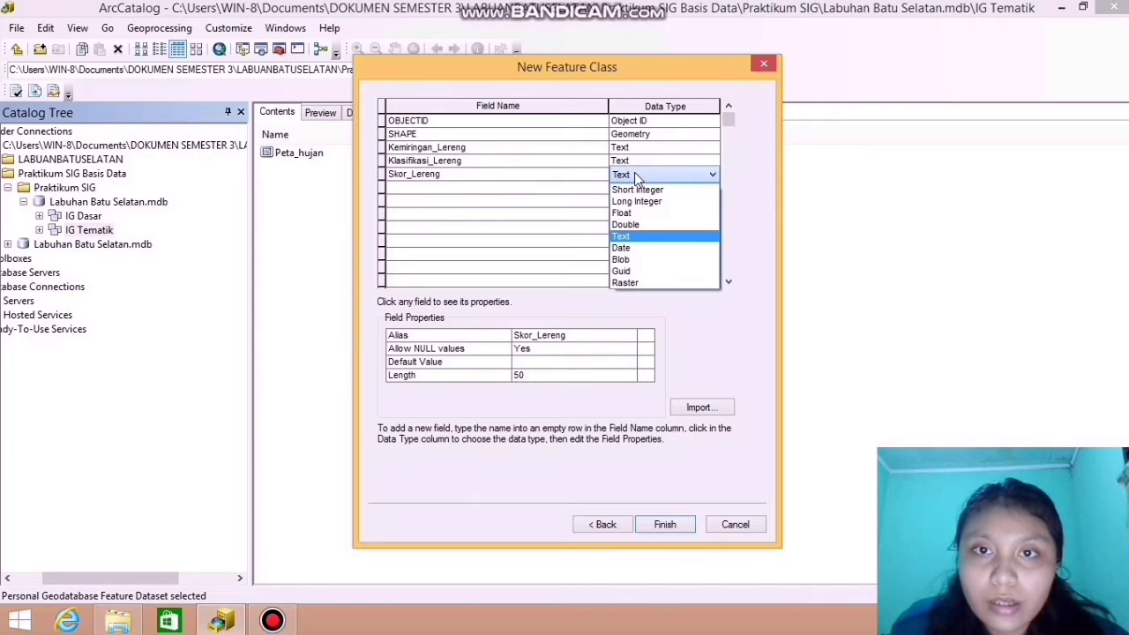
pyautogui.click(637, 190)
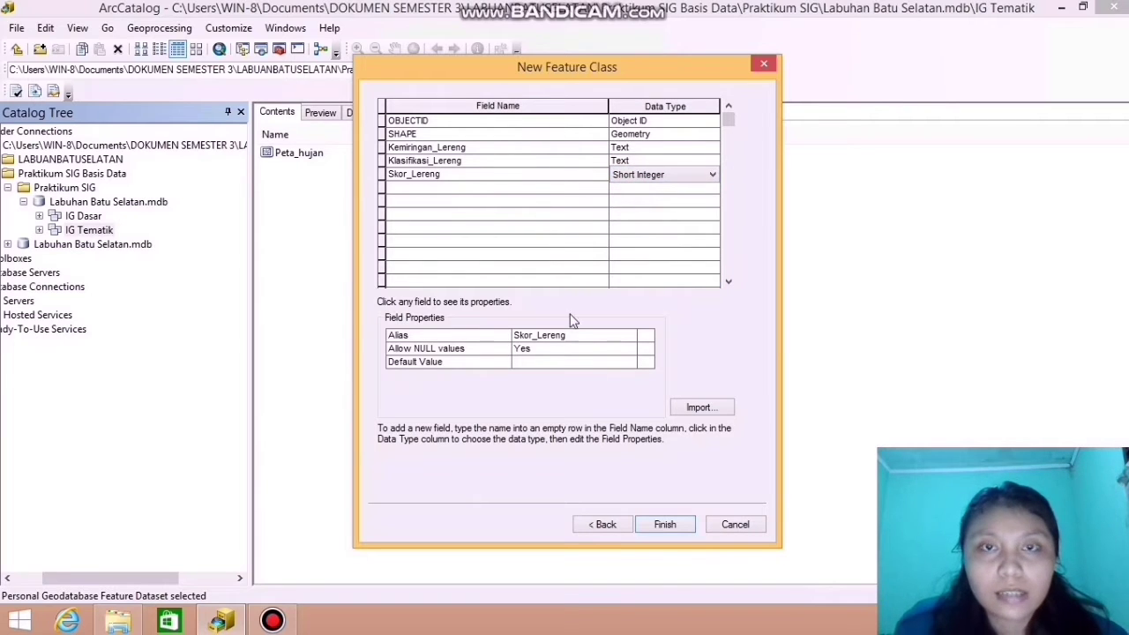
pyautogui.click(663, 524)
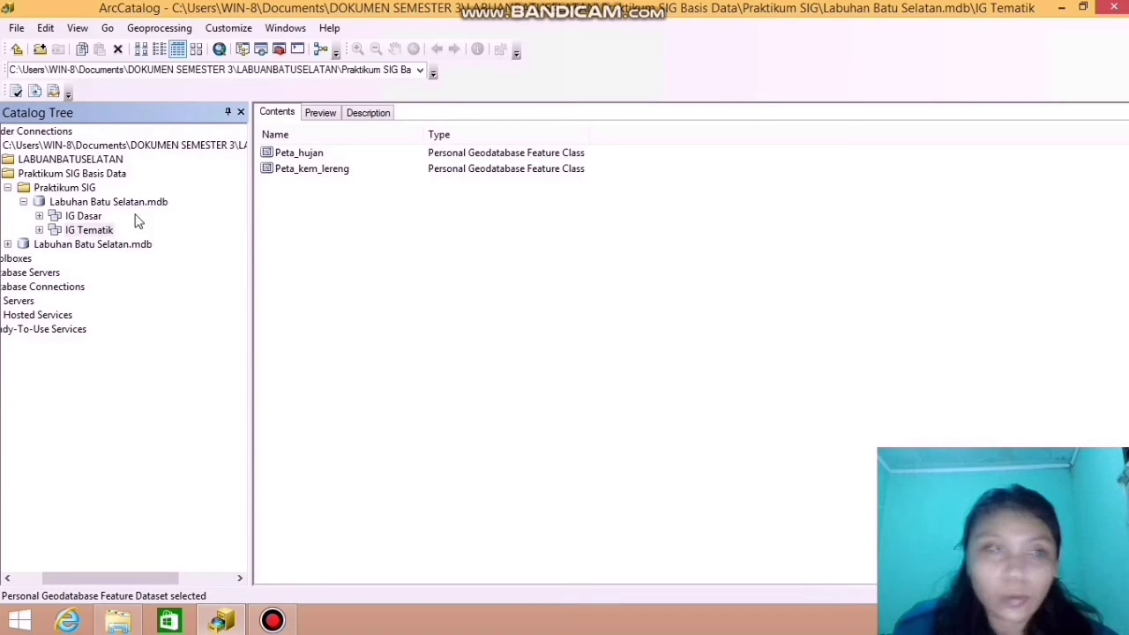
# Start a new polygon feature class named Peta_tanah with the alias Peta Tanah in the IG Tematik dataset
pyautogui.rightClick(90, 231)
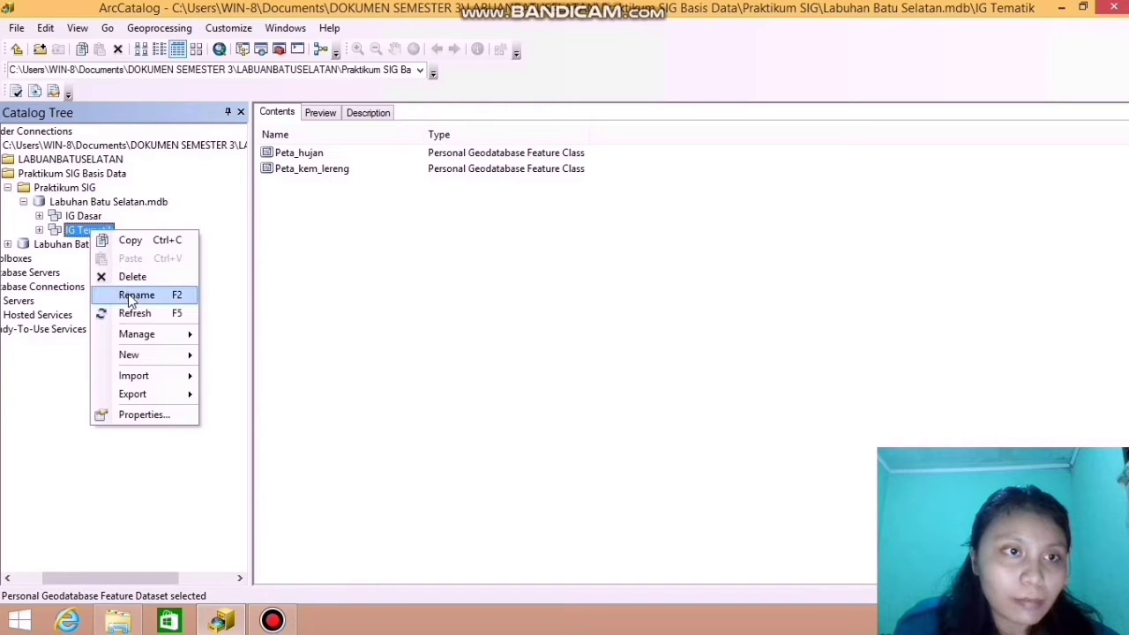
pyautogui.moveTo(141, 356)
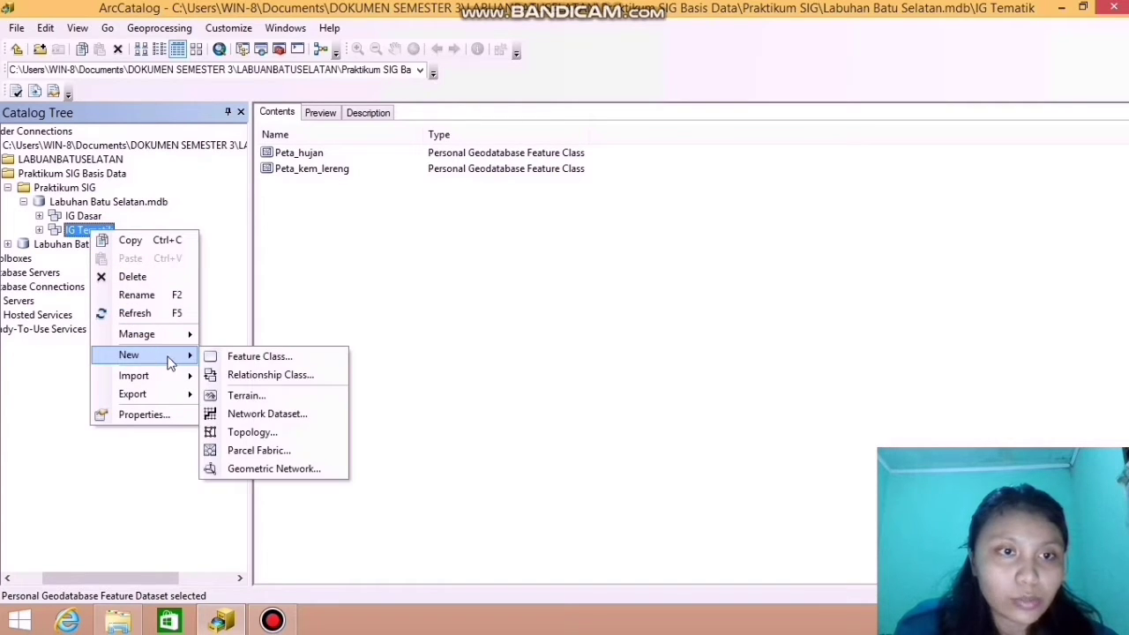
pyautogui.click(258, 357)
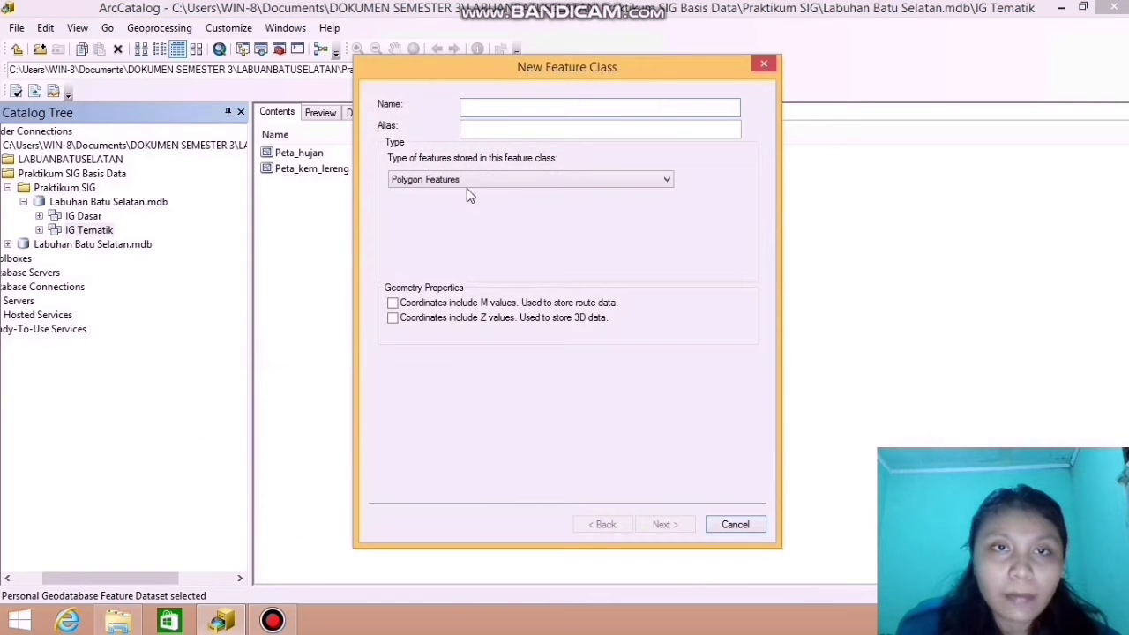
pyautogui.write('Pe')
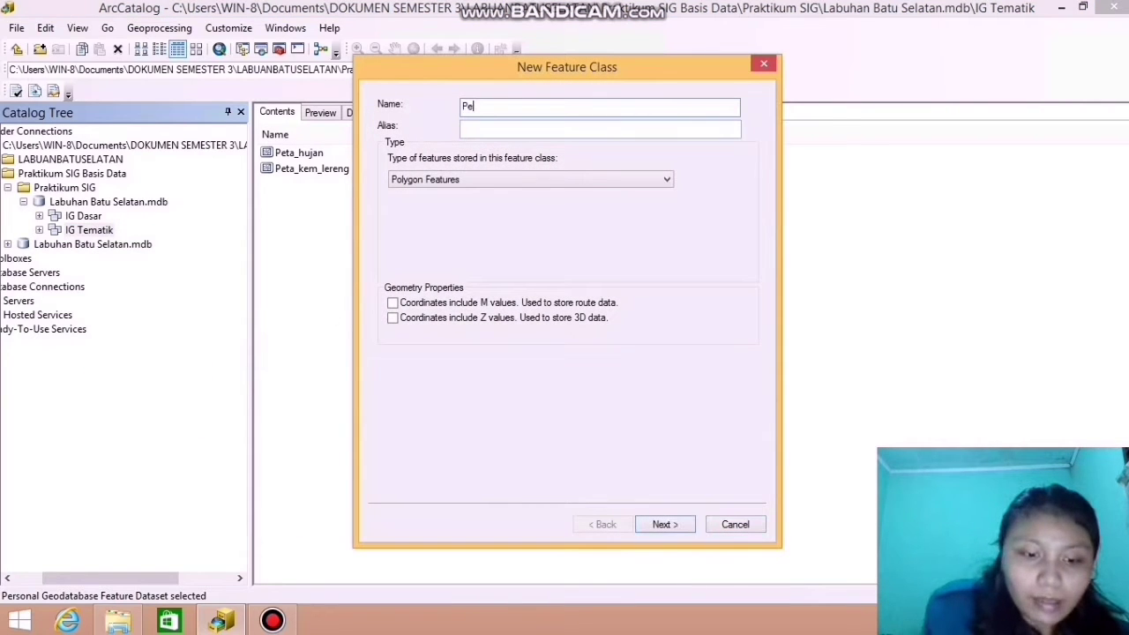
pyautogui.write('ta_')
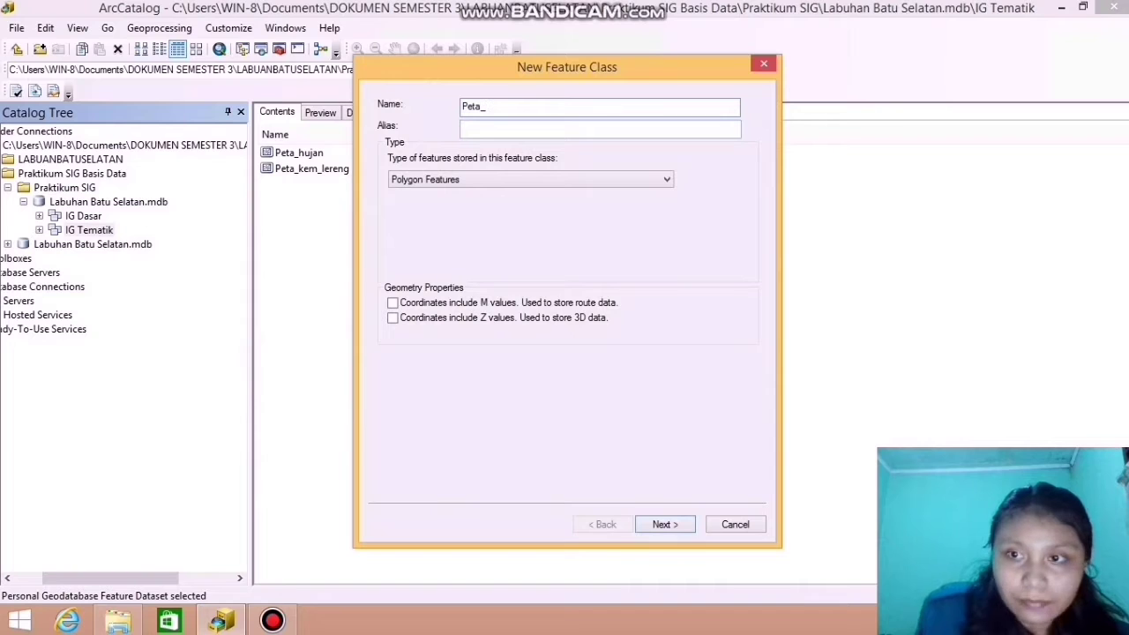
pyautogui.write('tanah')
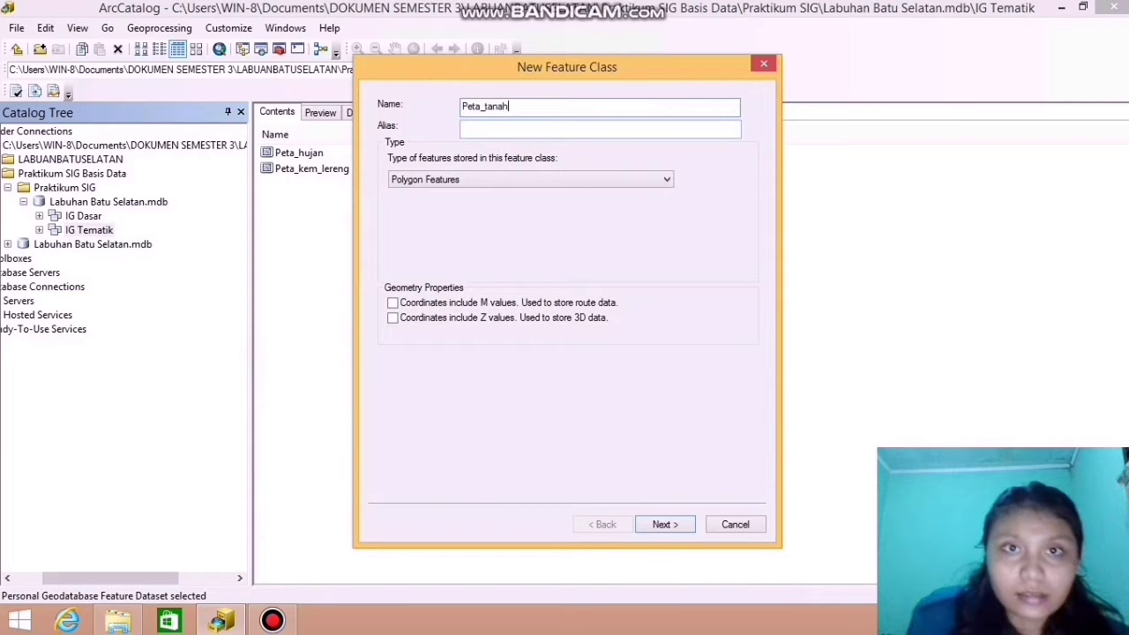
pyautogui.click(512, 130)
pyautogui.write('Peta')
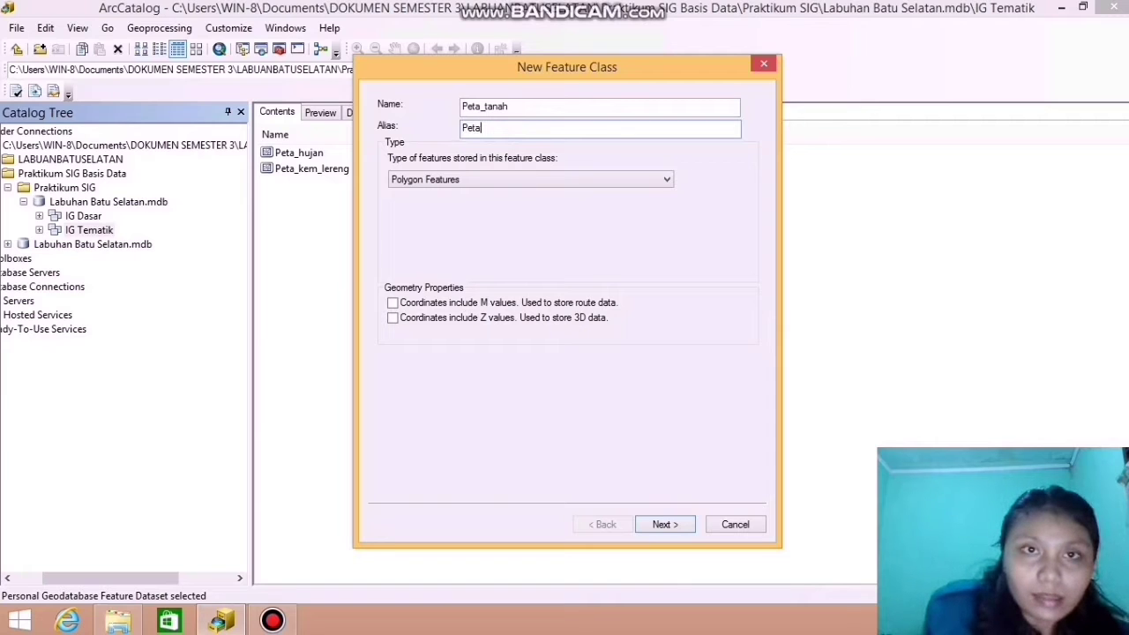
pyautogui.write(' Tanah')
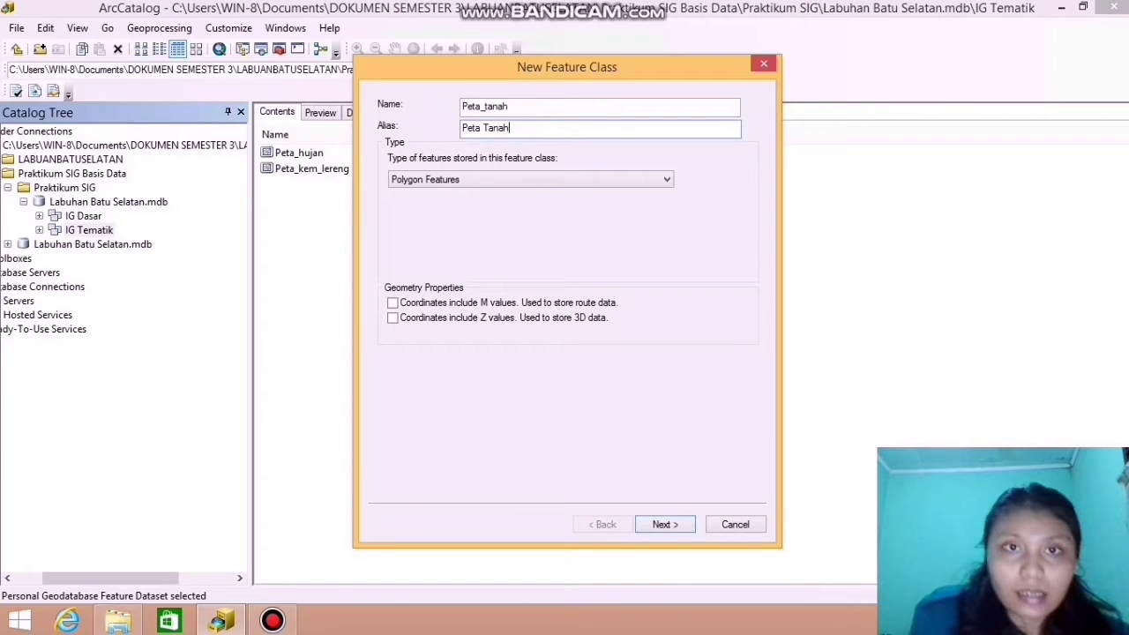
pyautogui.click(547, 181)
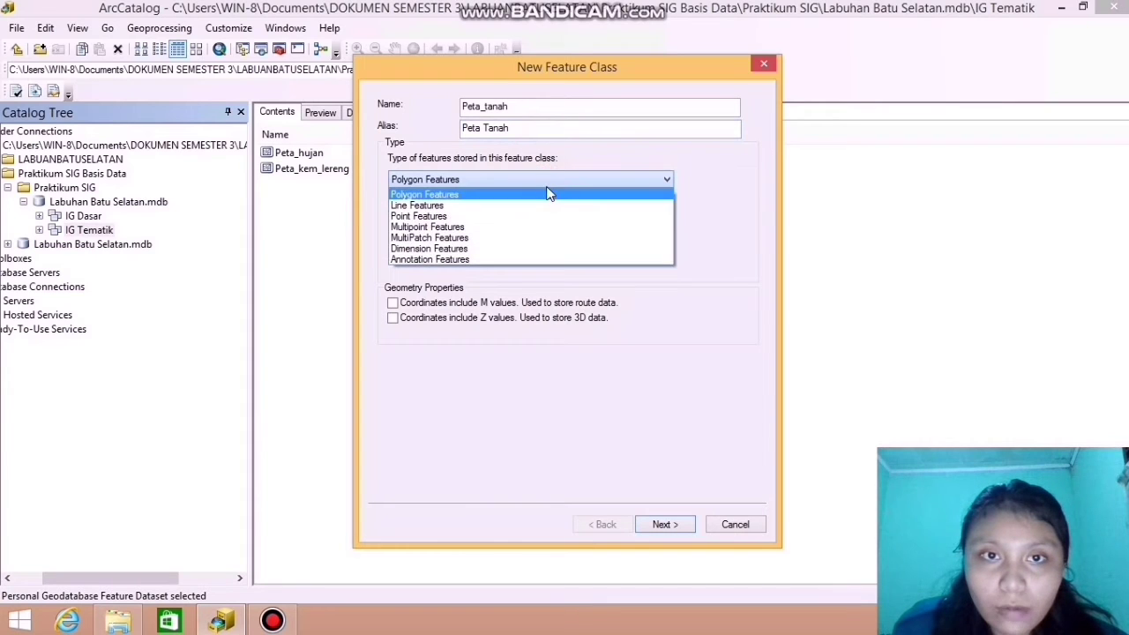
pyautogui.click(547, 194)
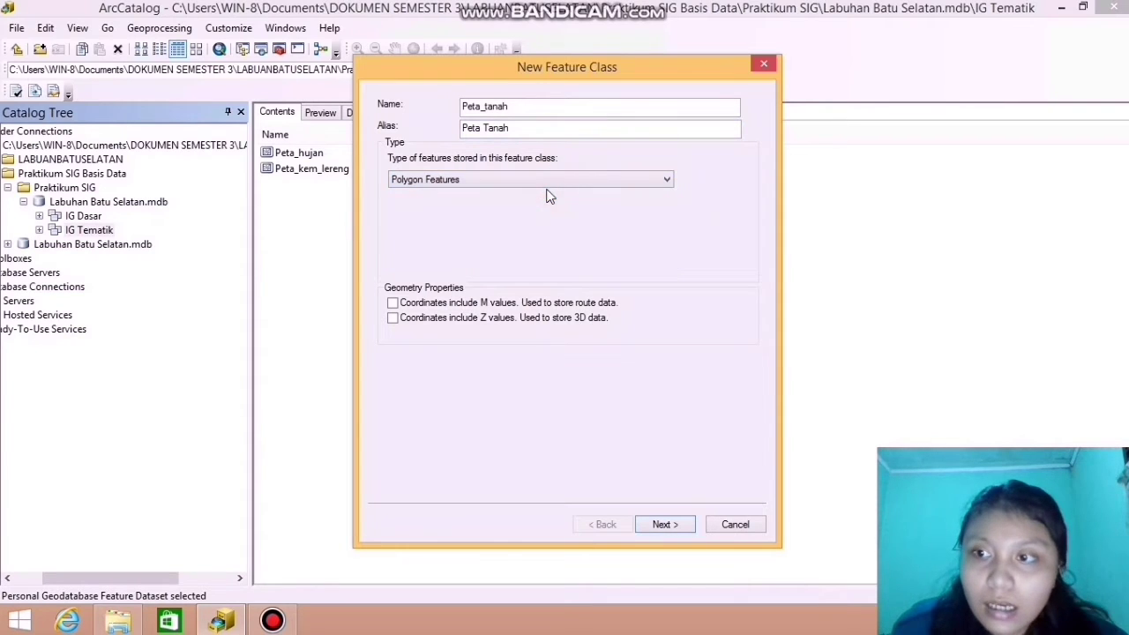
pyautogui.click(647, 524)
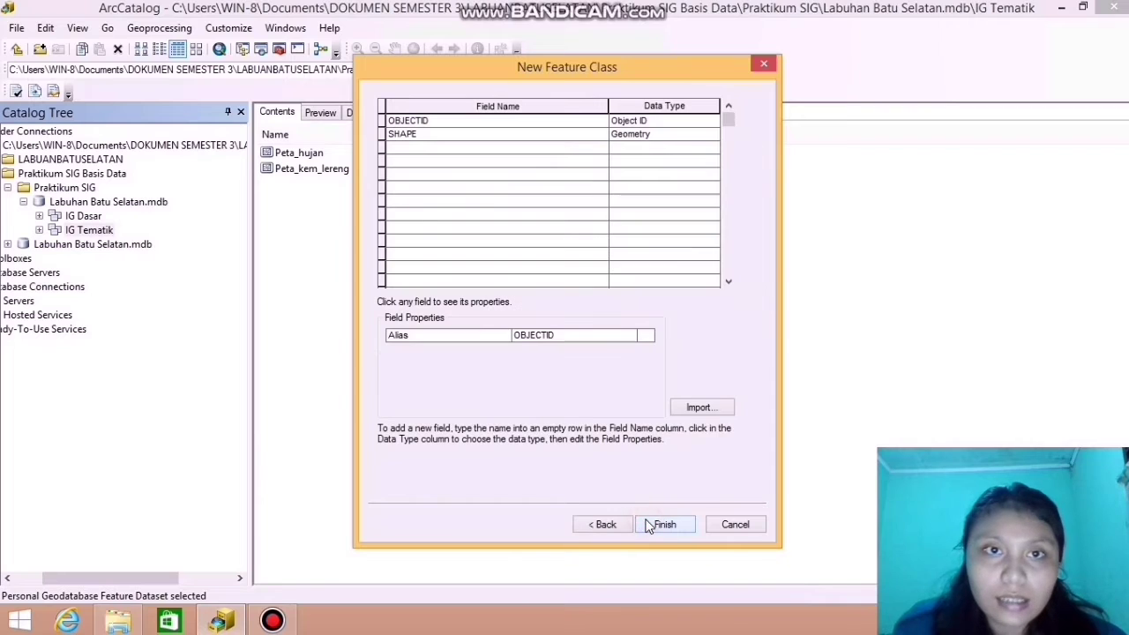
# Add a Peta_Tanah field with the Text data type to the Peta_tanah feature class
pyautogui.click(462, 148)
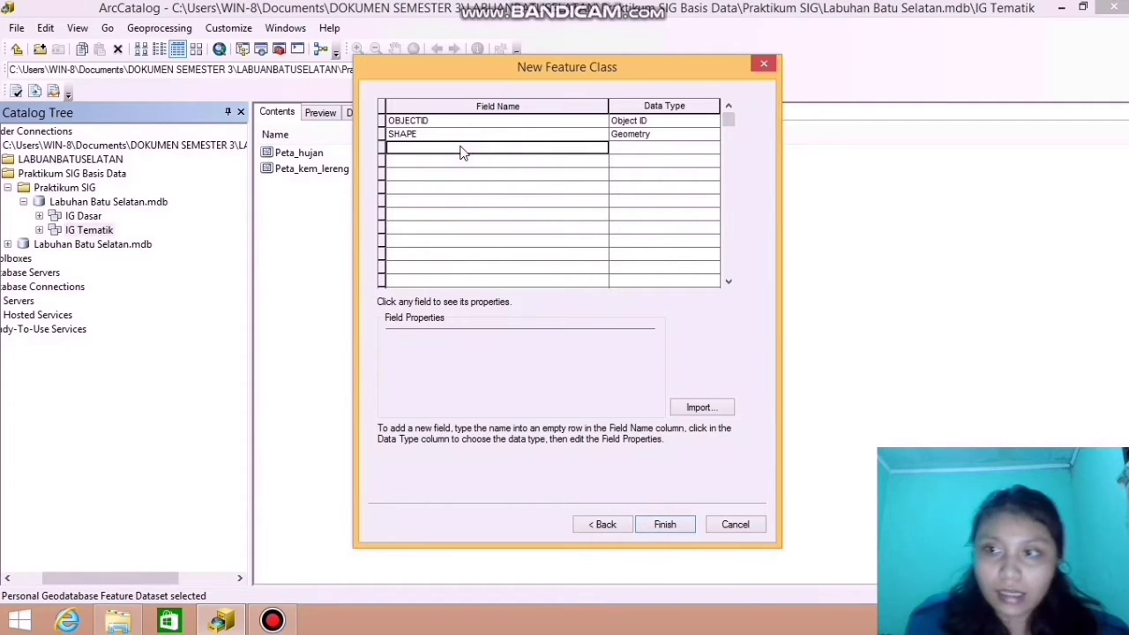
pyautogui.write('Pe')
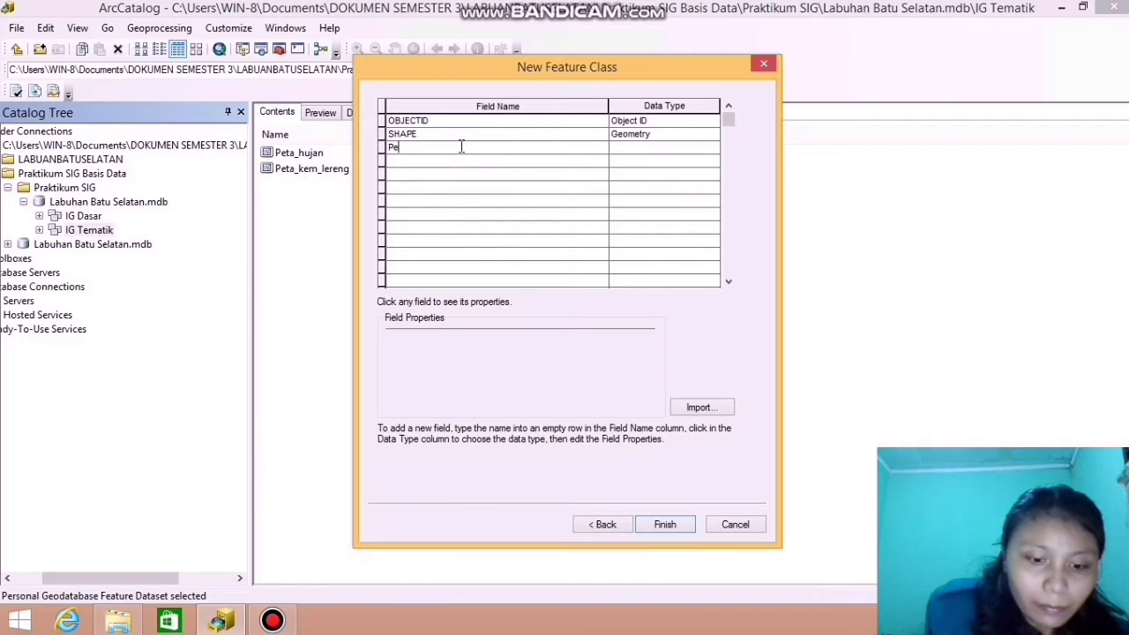
pyautogui.write('ta_Tanah')
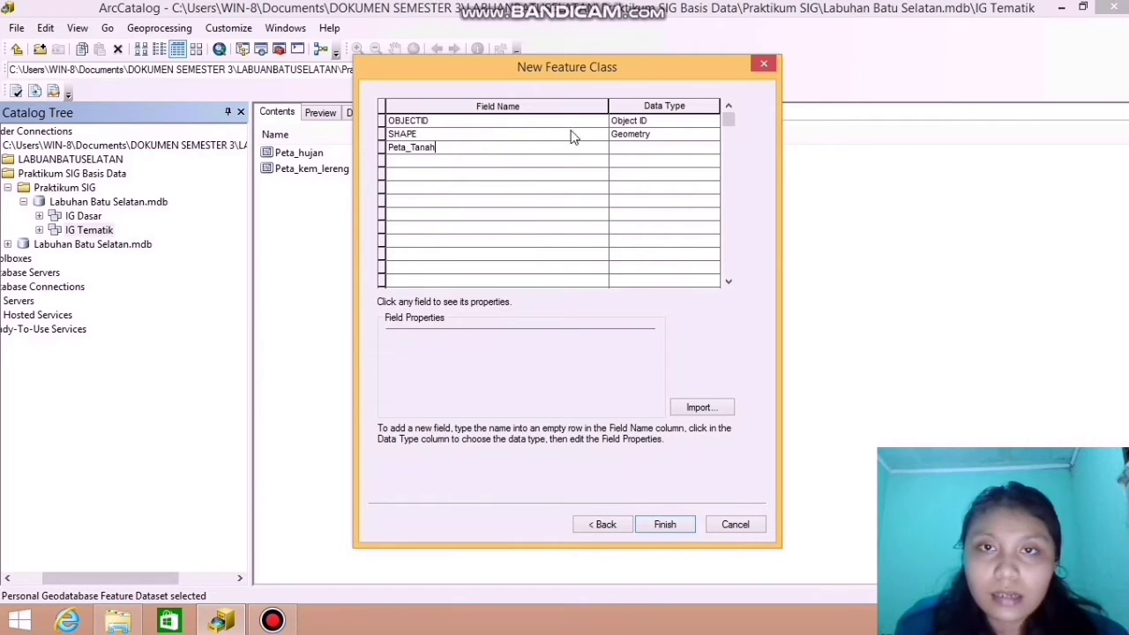
pyautogui.click(622, 152)
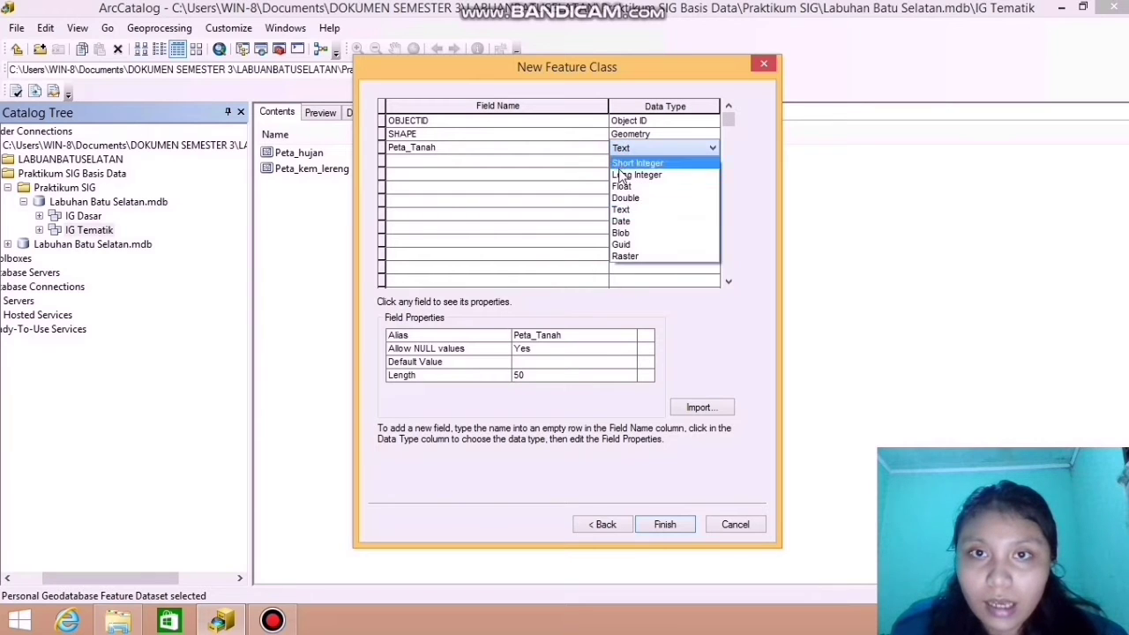
pyautogui.click(620, 212)
# Add a Jenis_Tanah field with the Text data type to the Peta_tanah feature class
pyautogui.click(454, 161)
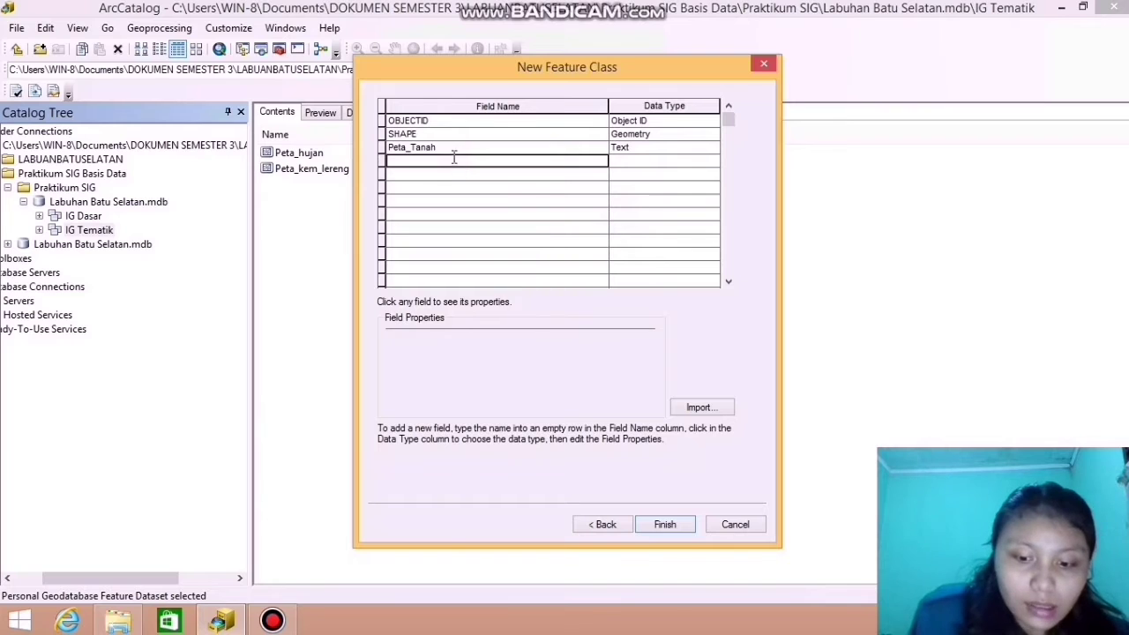
pyautogui.write('Jenis')
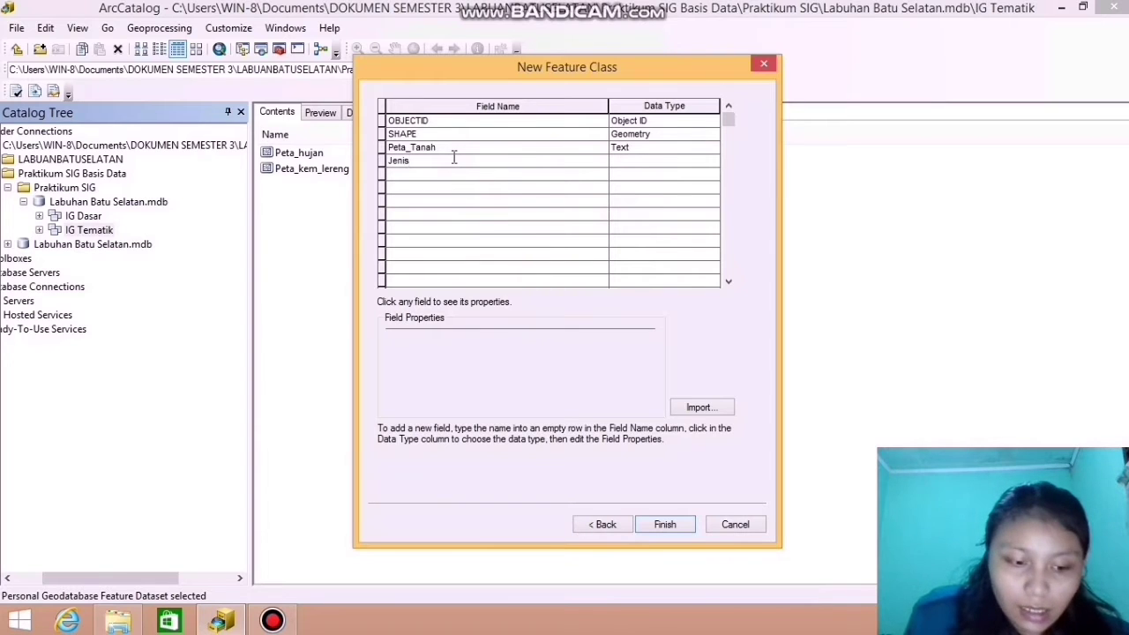
pyautogui.write('_Tanah')
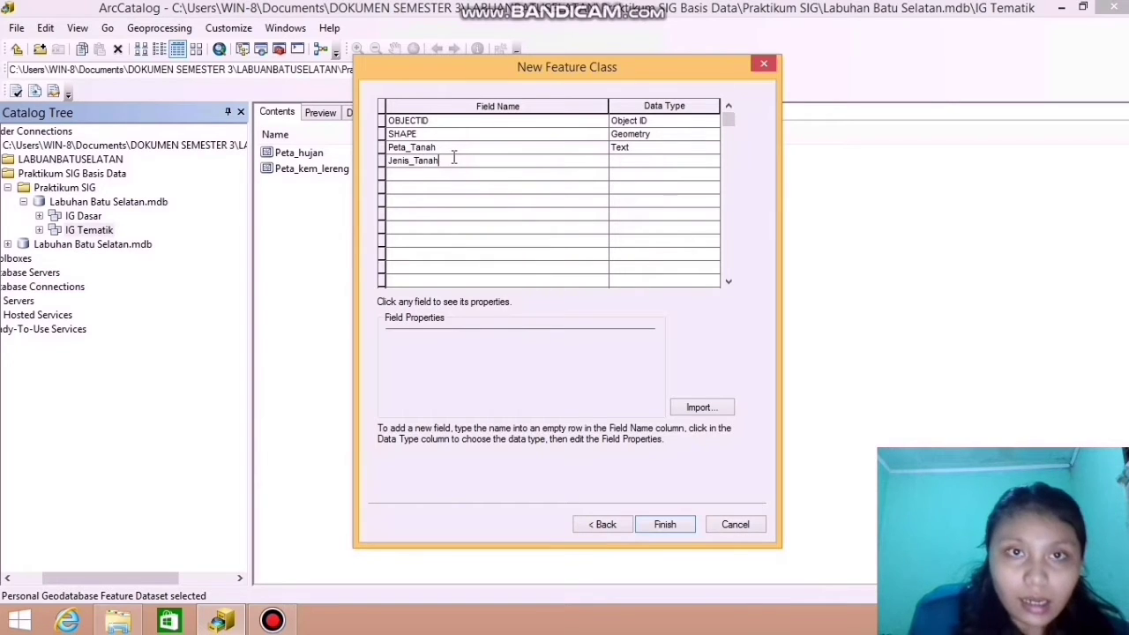
pyautogui.click(637, 159)
pyautogui.click(628, 222)
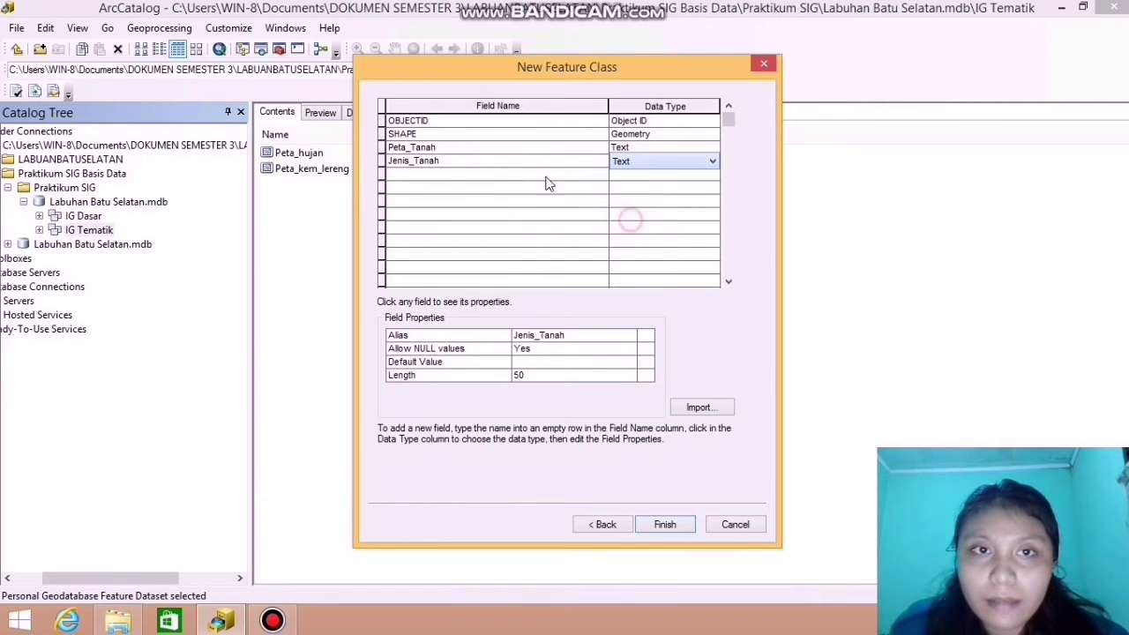
# Add a Keterangan_Tanah field with the Text data type to the Peta_tanah feature class
pyautogui.click(456, 174)
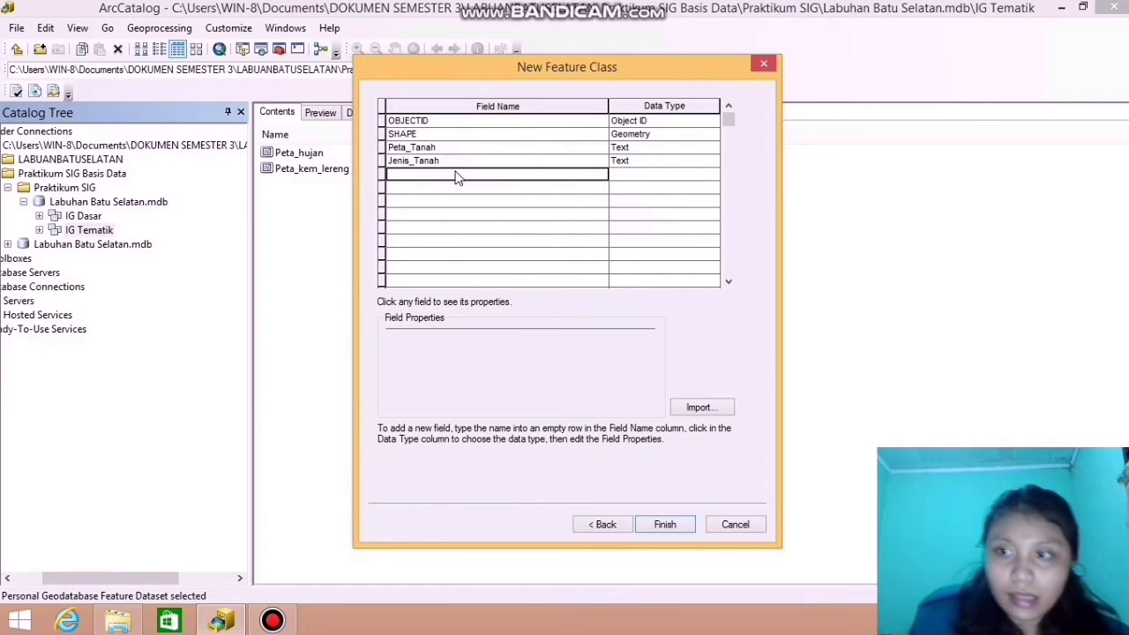
pyautogui.write('K')
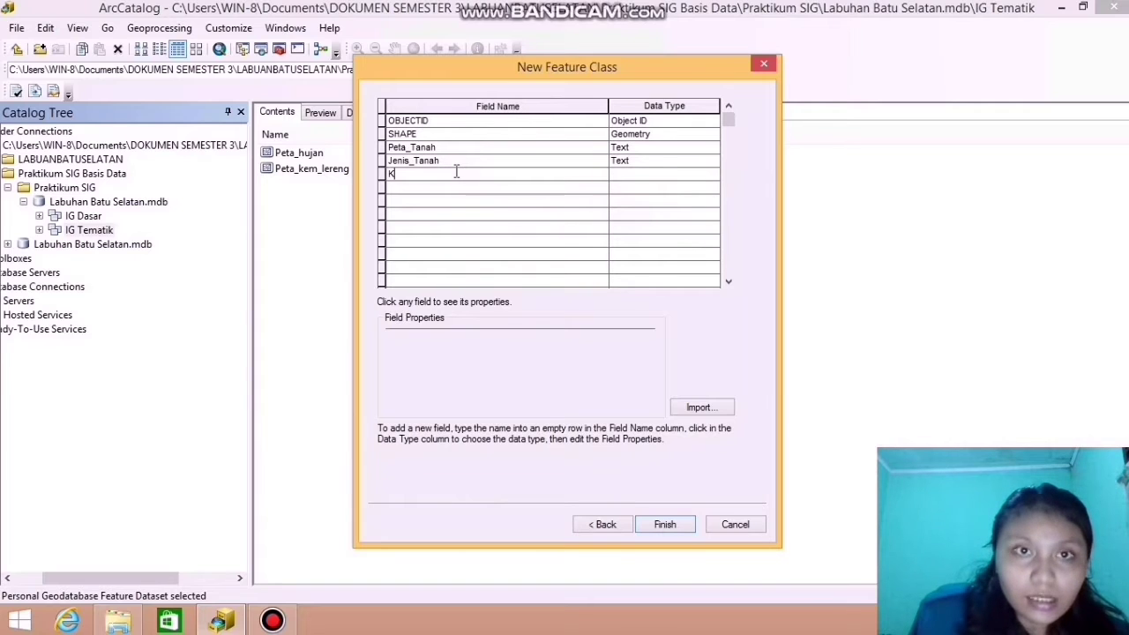
pyautogui.write('eteran')
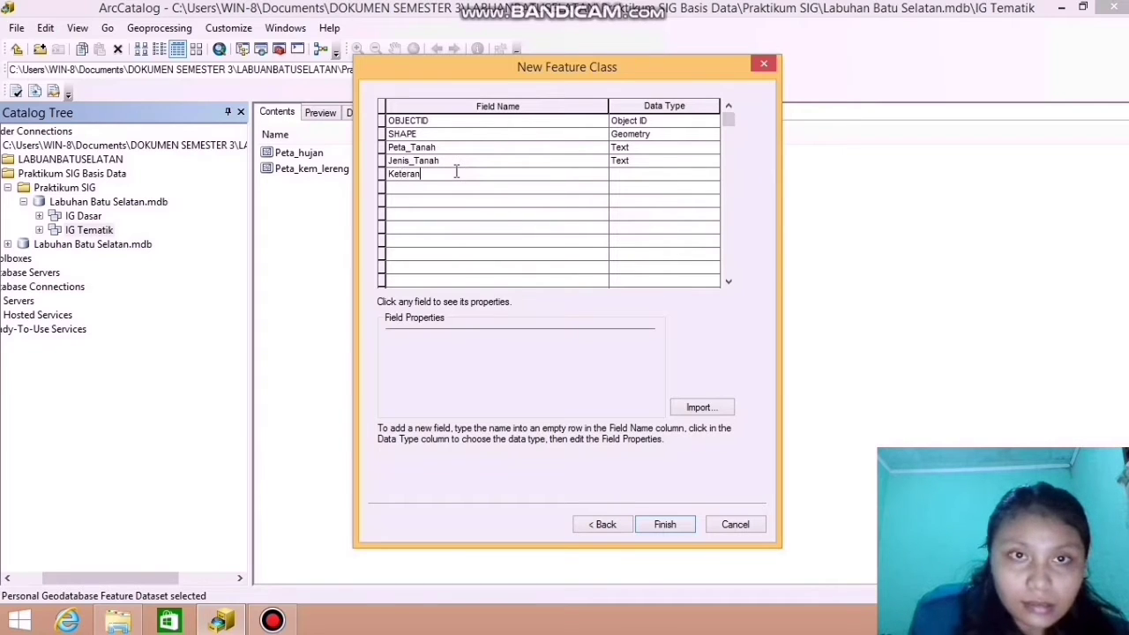
pyautogui.write('gan')
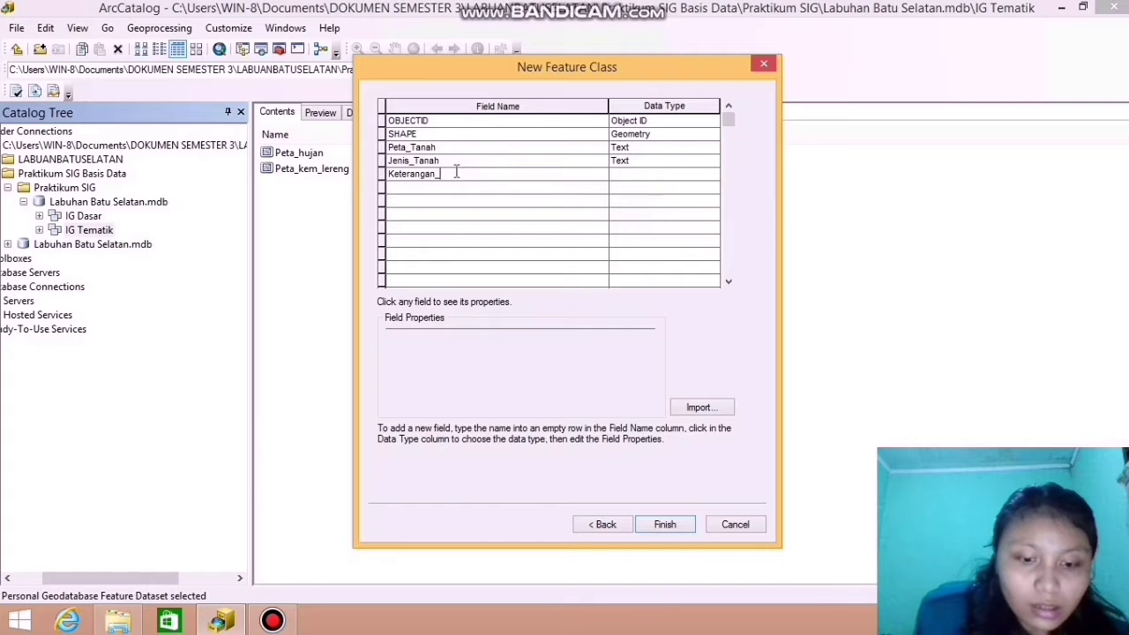
pyautogui.write('_Tanah')
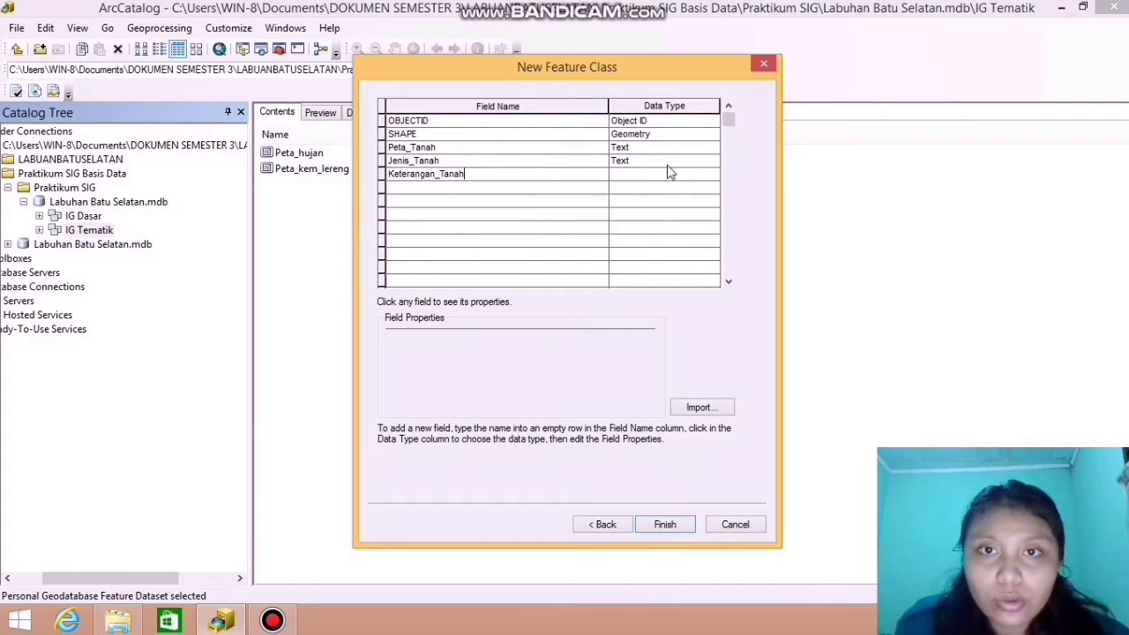
pyautogui.click(624, 181)
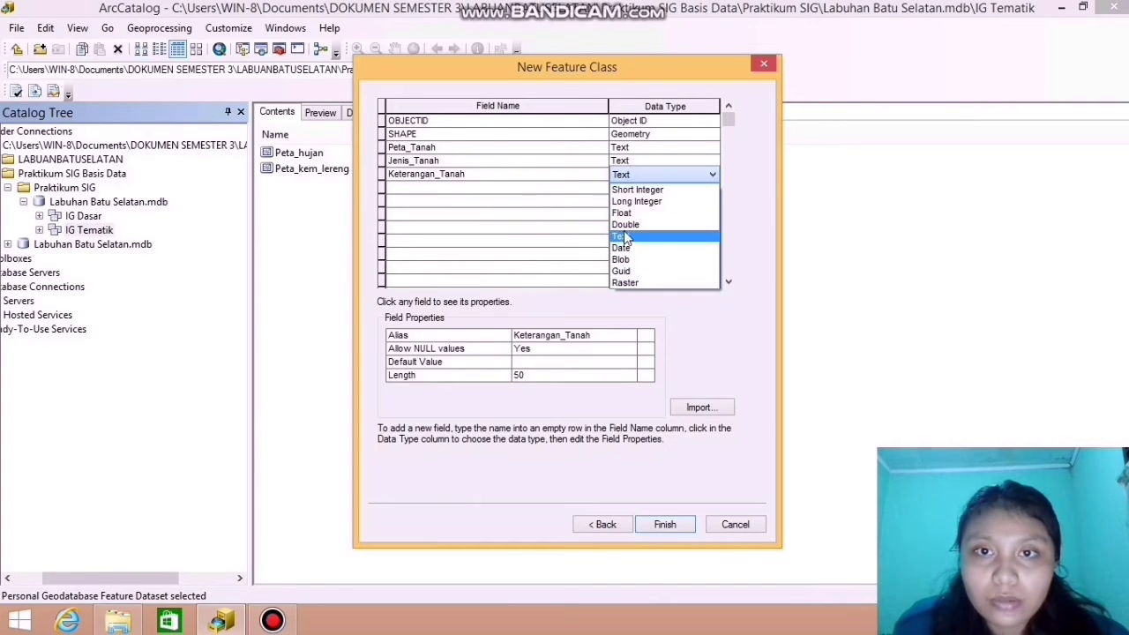
pyautogui.click(623, 237)
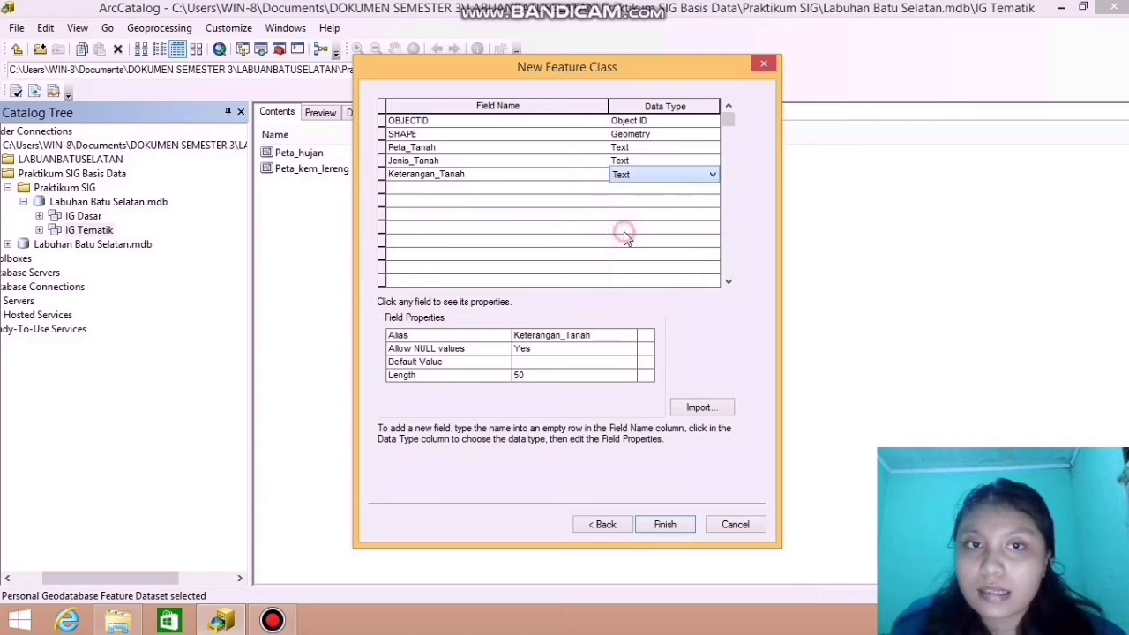
# Add a Skor_Tanah field with the Short Integer data type to Peta_tanah and finish creating the feature class
pyautogui.click(495, 188)
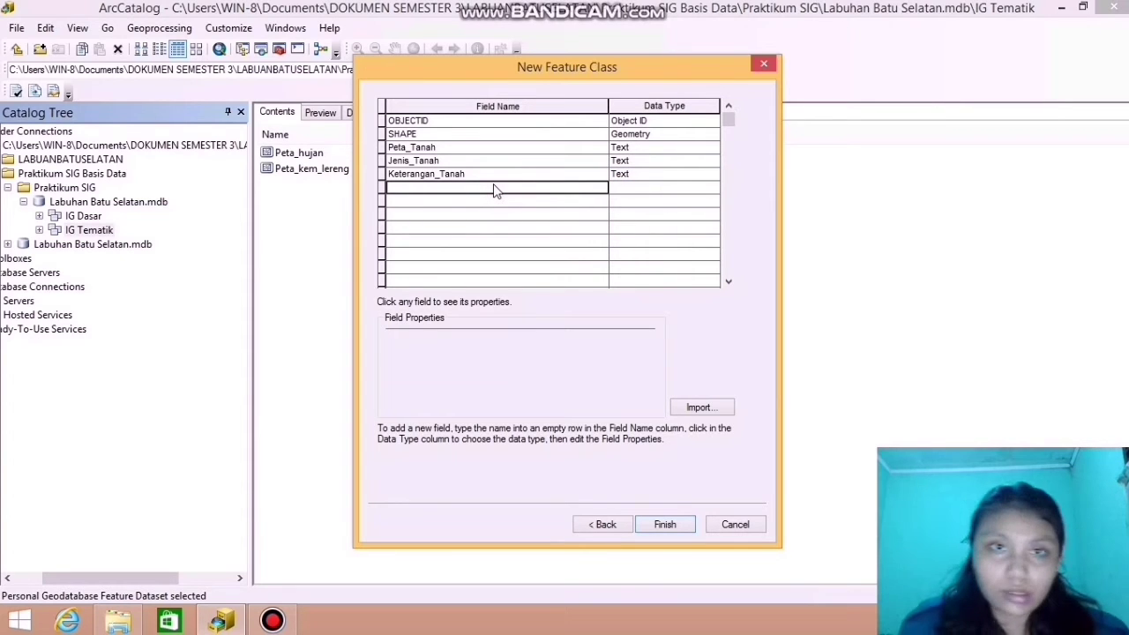
pyautogui.write('Skor_')
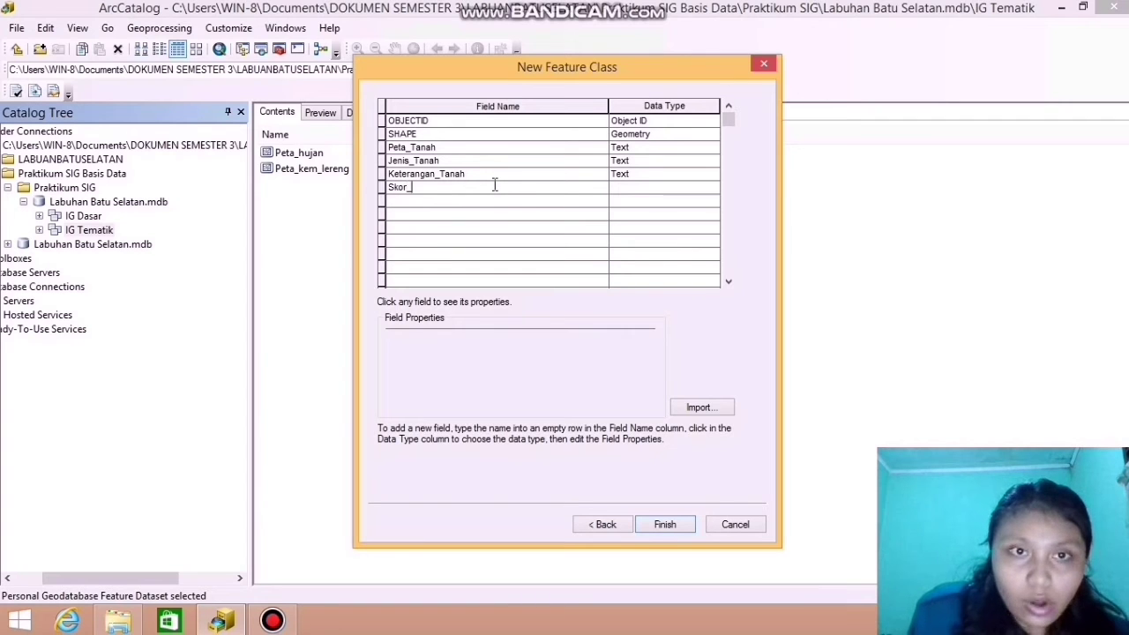
pyautogui.write('Tanah')
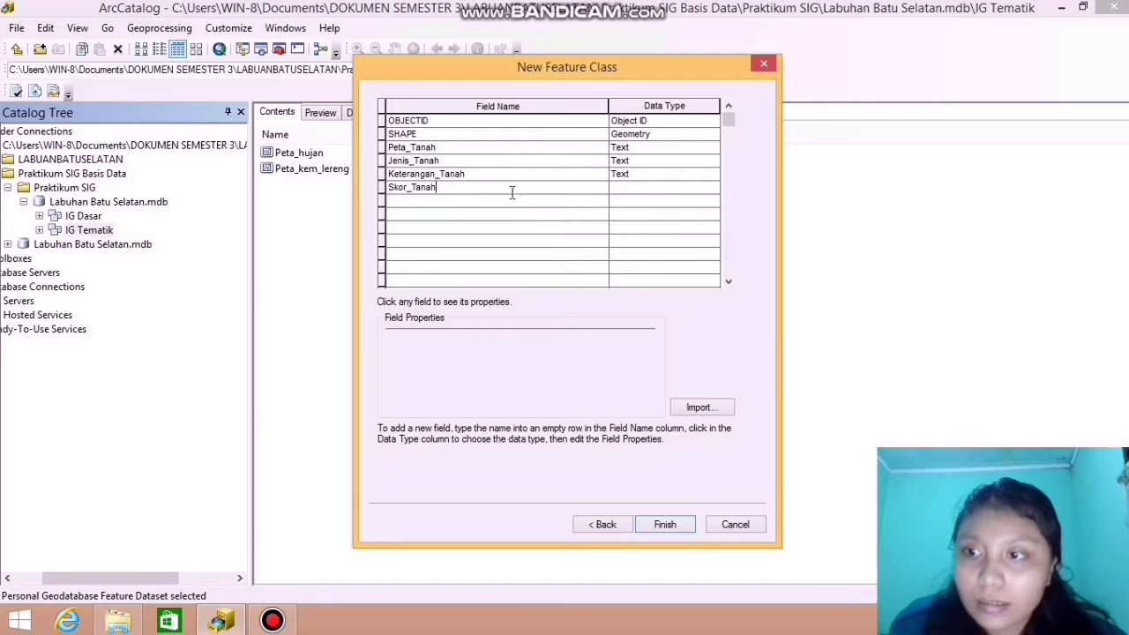
pyautogui.click(621, 193)
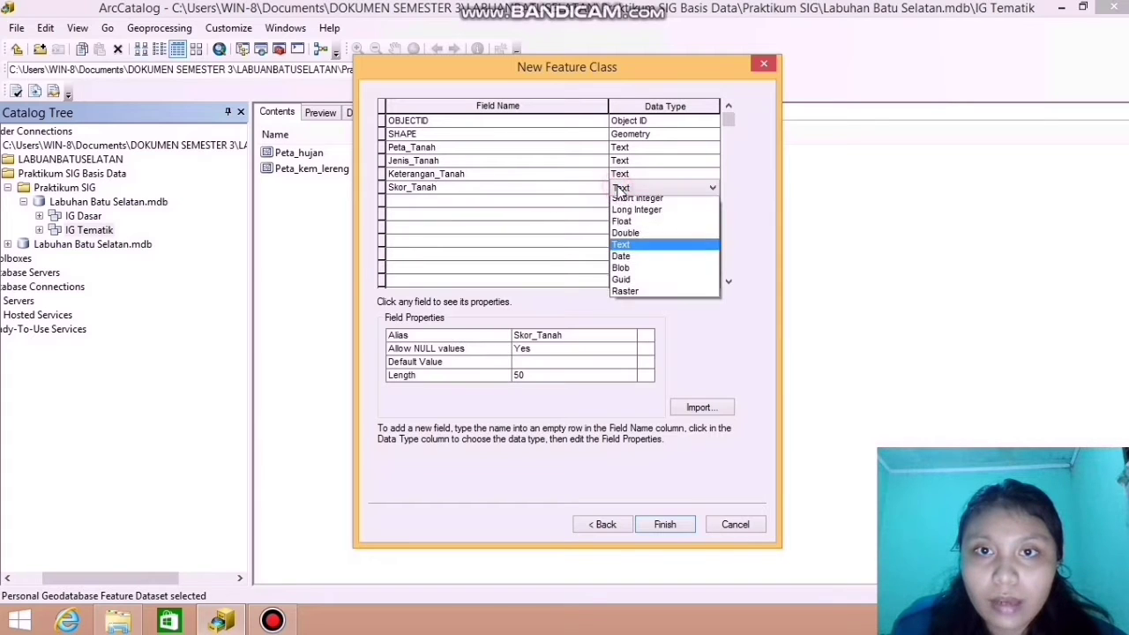
pyautogui.click(628, 201)
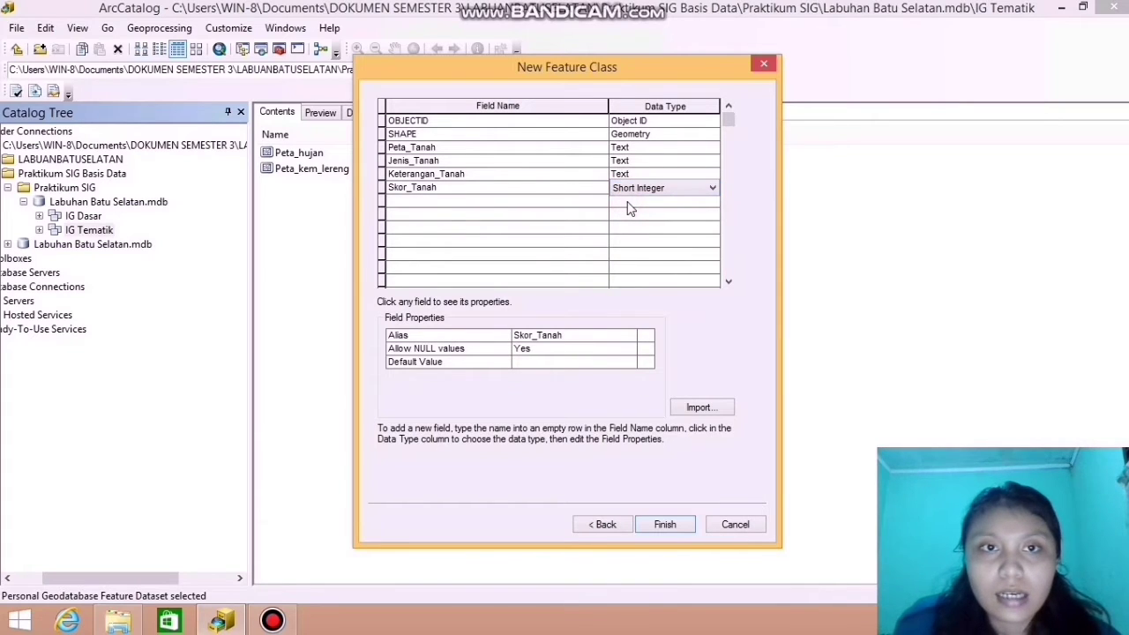
pyautogui.click(666, 526)
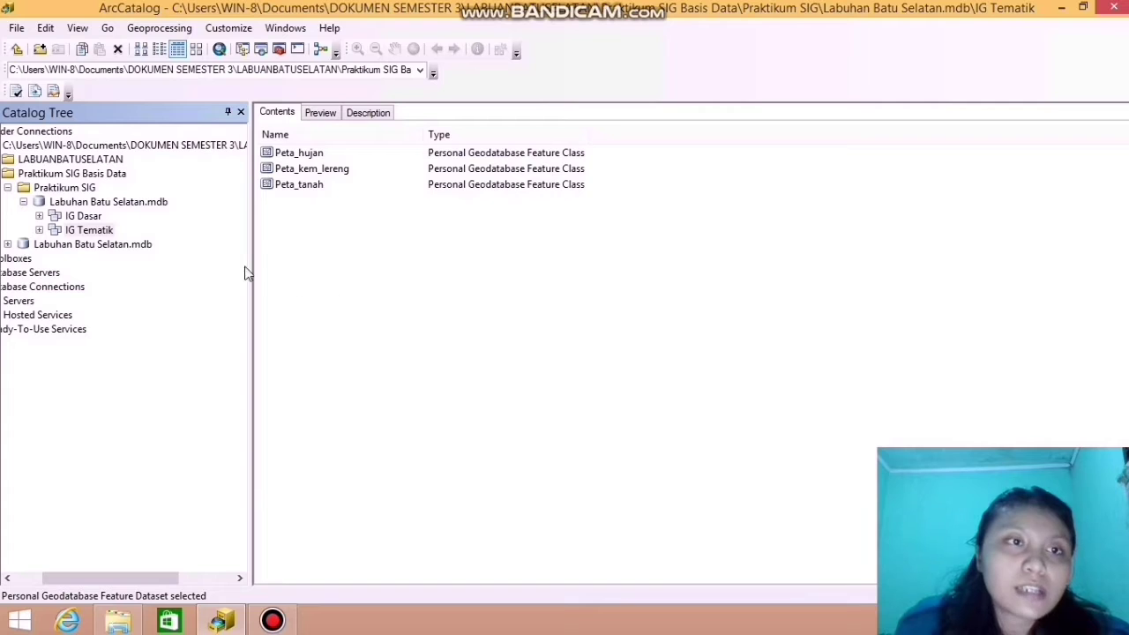
# Open the domain properties of the Labuhan Batu Selatan.mdb geodatabase inside Praktikum SIG and add a domain named Kemiringan Lereng
pyautogui.click(103, 217)
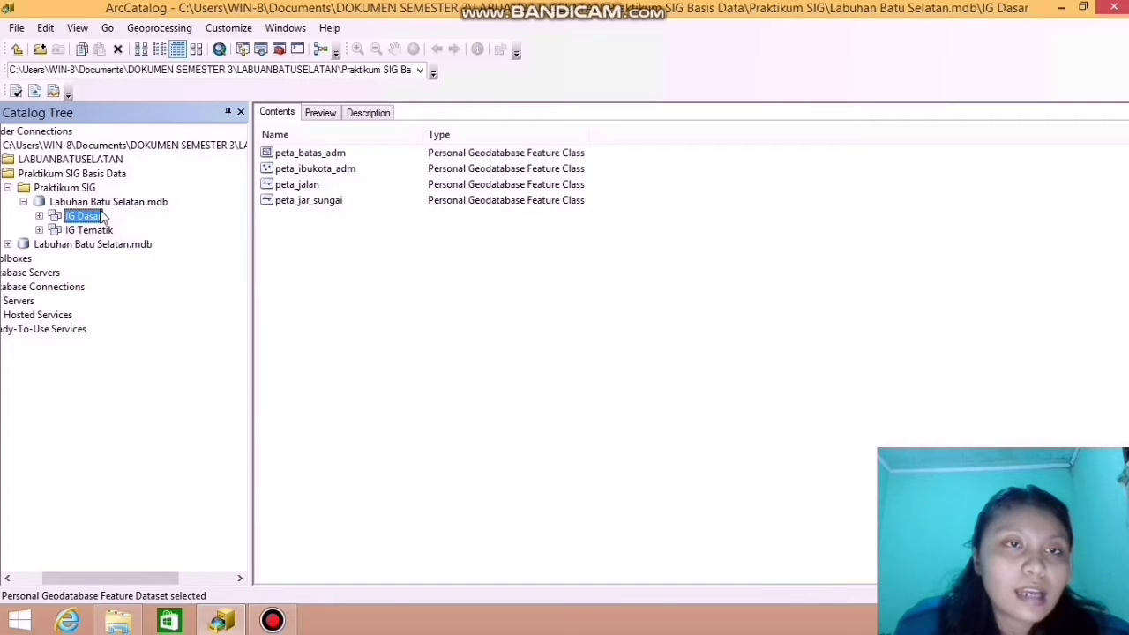
pyautogui.click(100, 230)
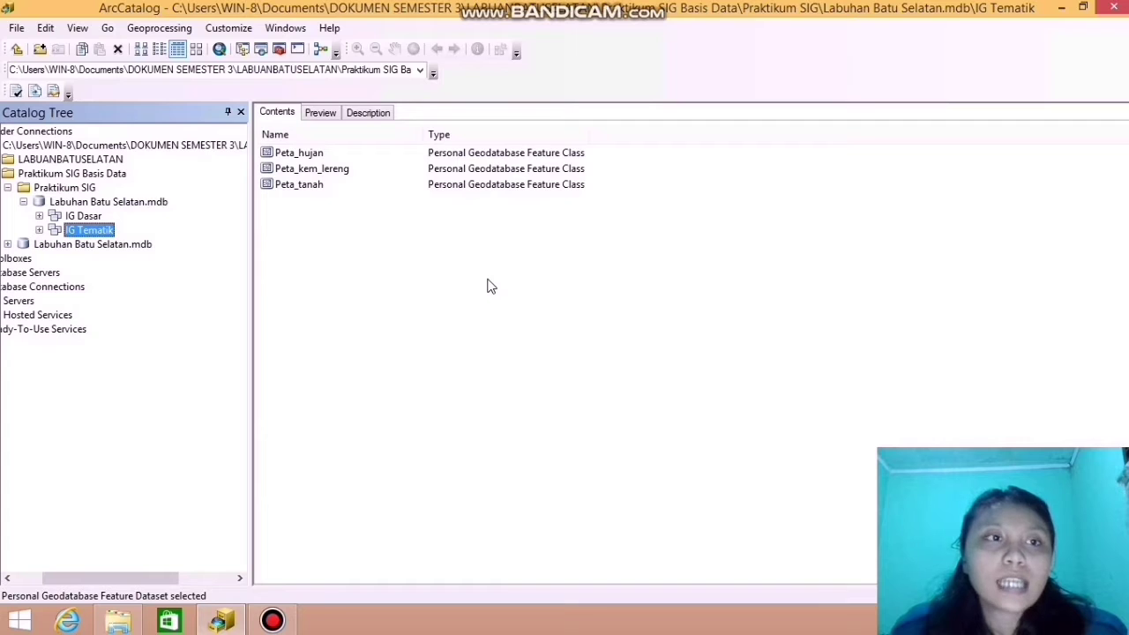
pyautogui.rightClick(161, 203)
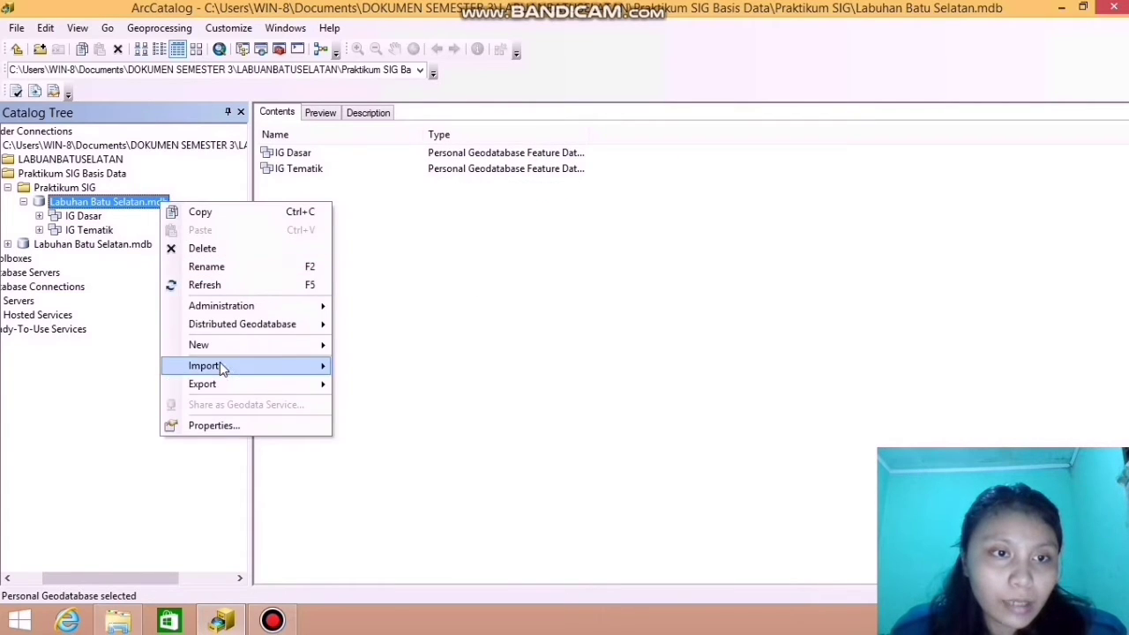
pyautogui.click(227, 425)
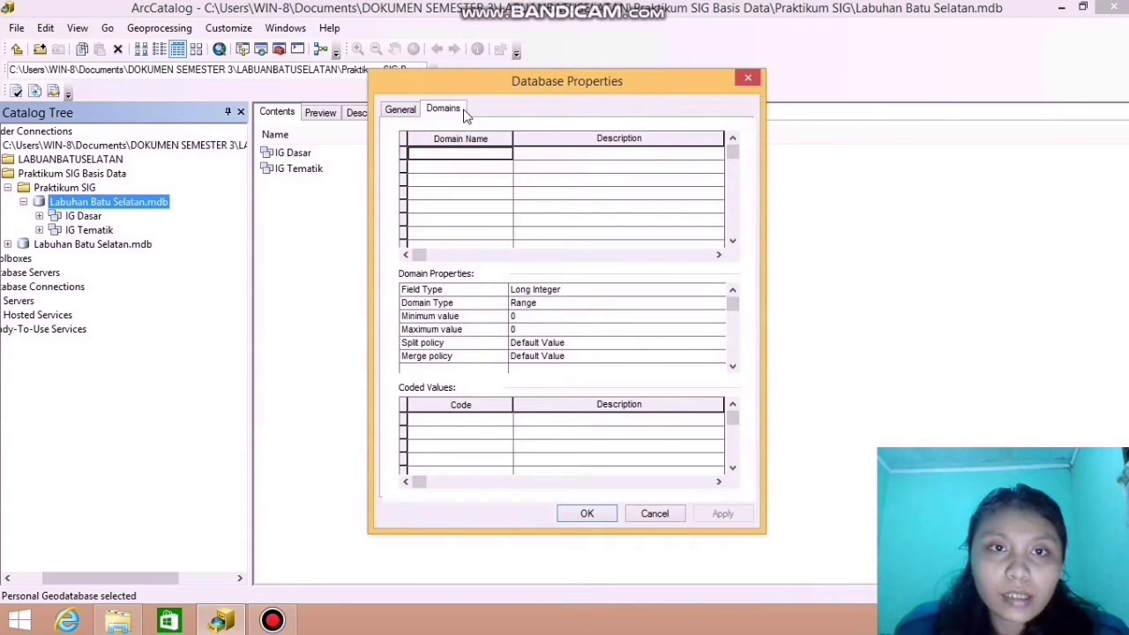
pyautogui.click(448, 111)
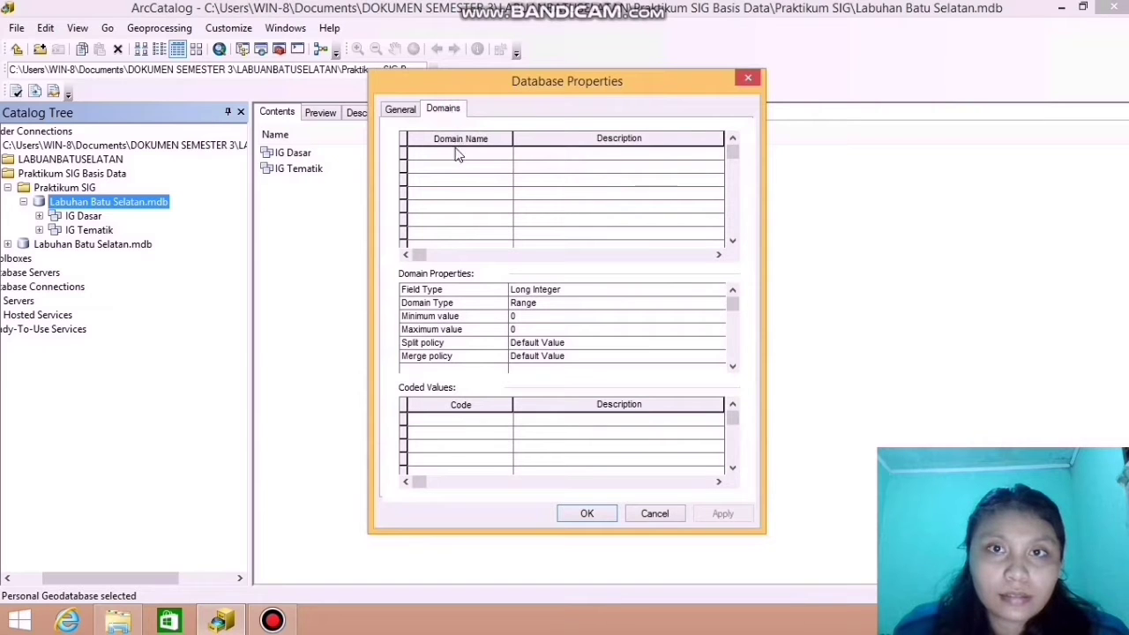
pyautogui.click(426, 158)
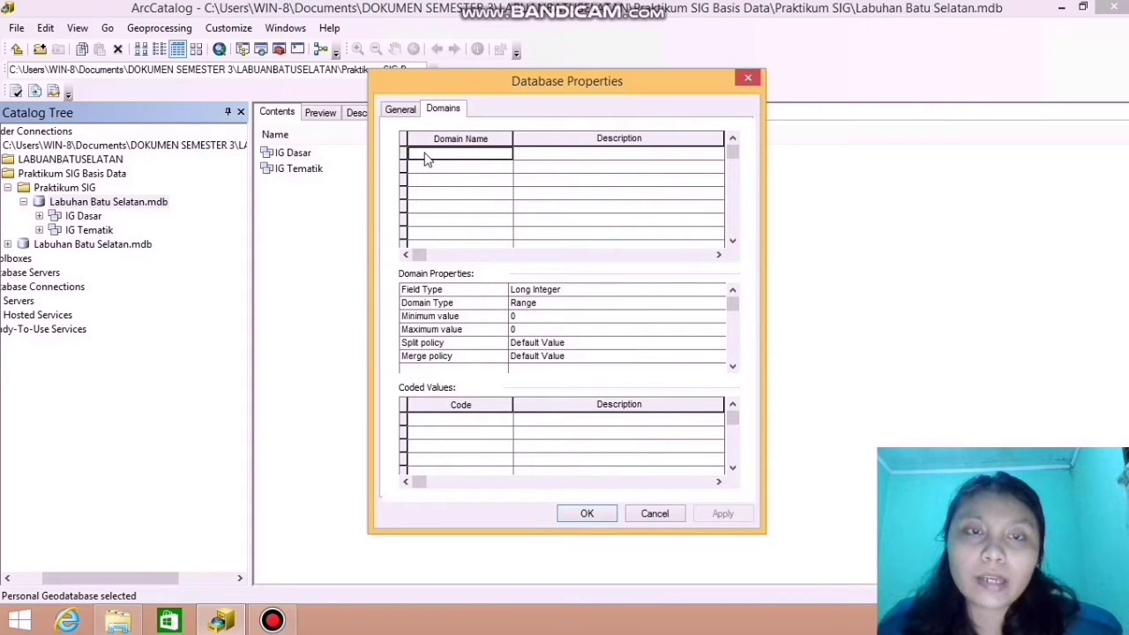
pyautogui.write('K')
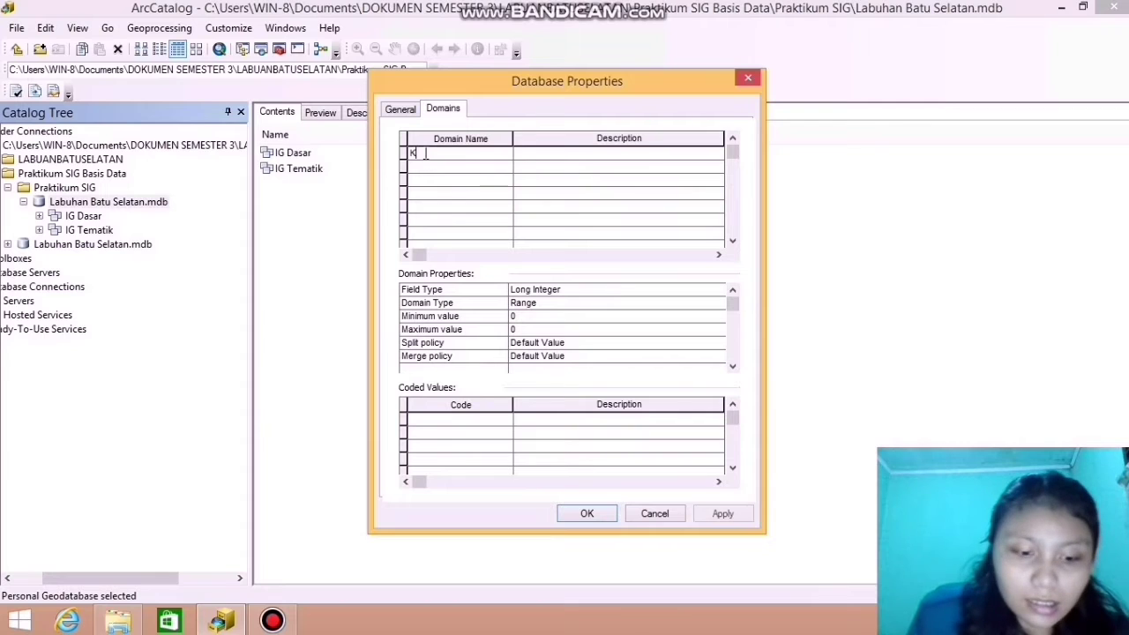
pyautogui.write('eniring')
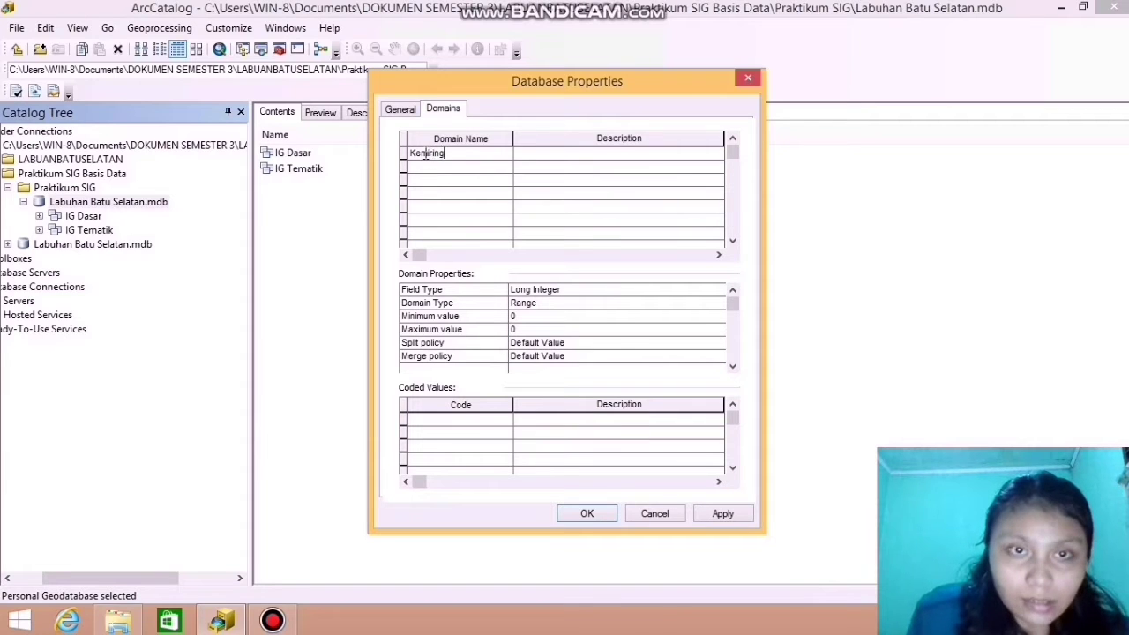
pyautogui.write('an Lereng')
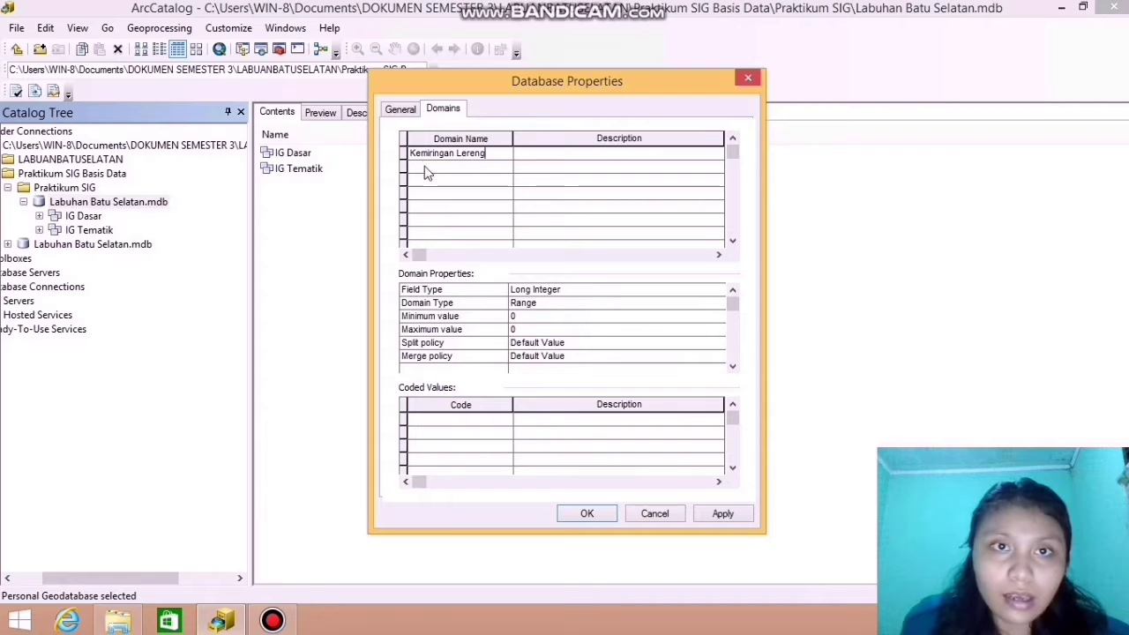
# Add two more geodatabase domains named Klasifikasi Lereng and Intensitas Hujan below Kemiringan Lereng
pyautogui.click(426, 172)
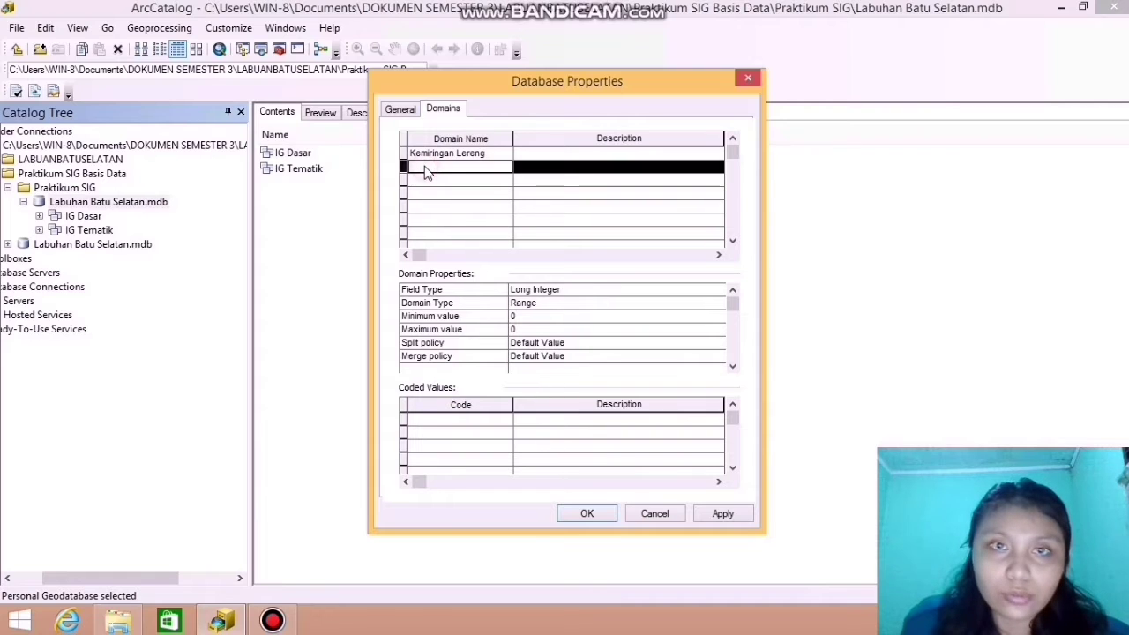
pyautogui.write('Klas')
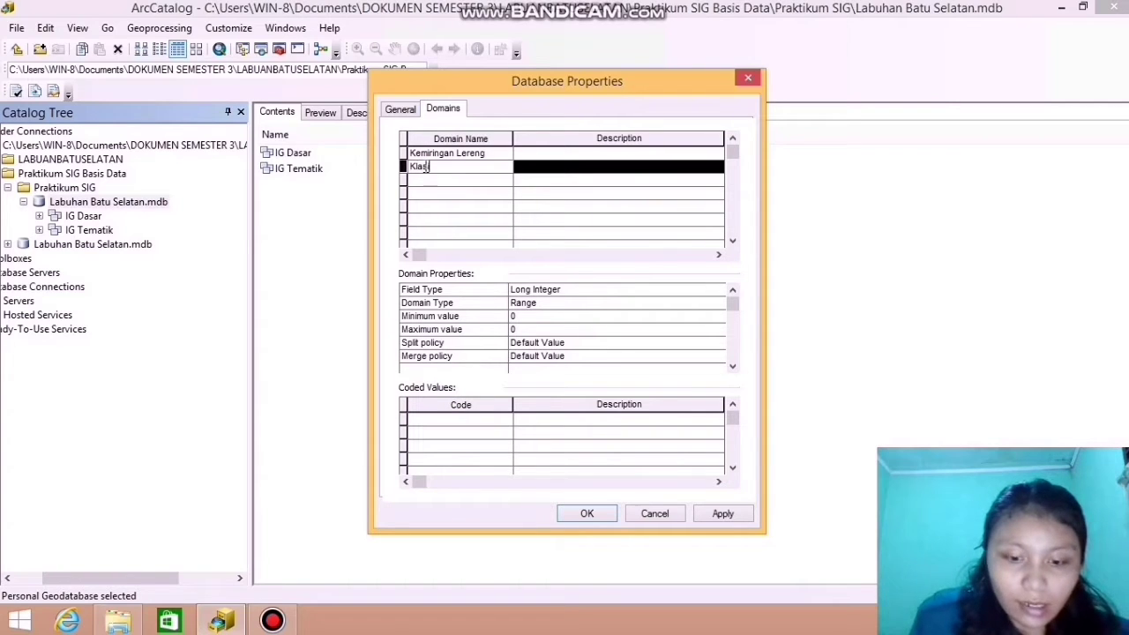
pyautogui.write('ifikasi L')
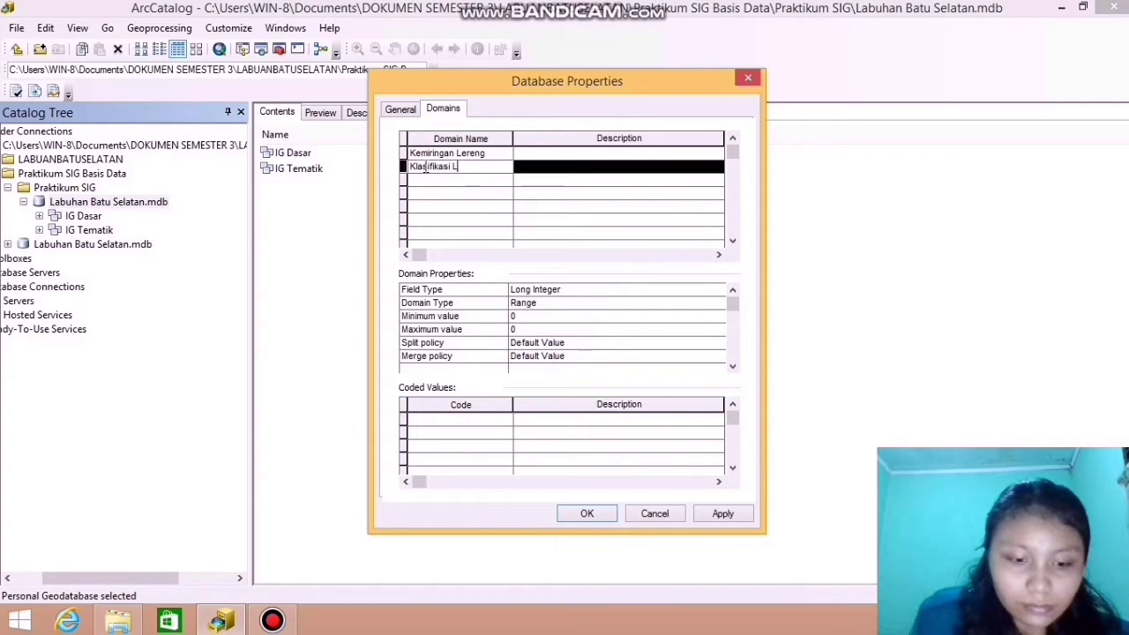
pyautogui.write('ereng')
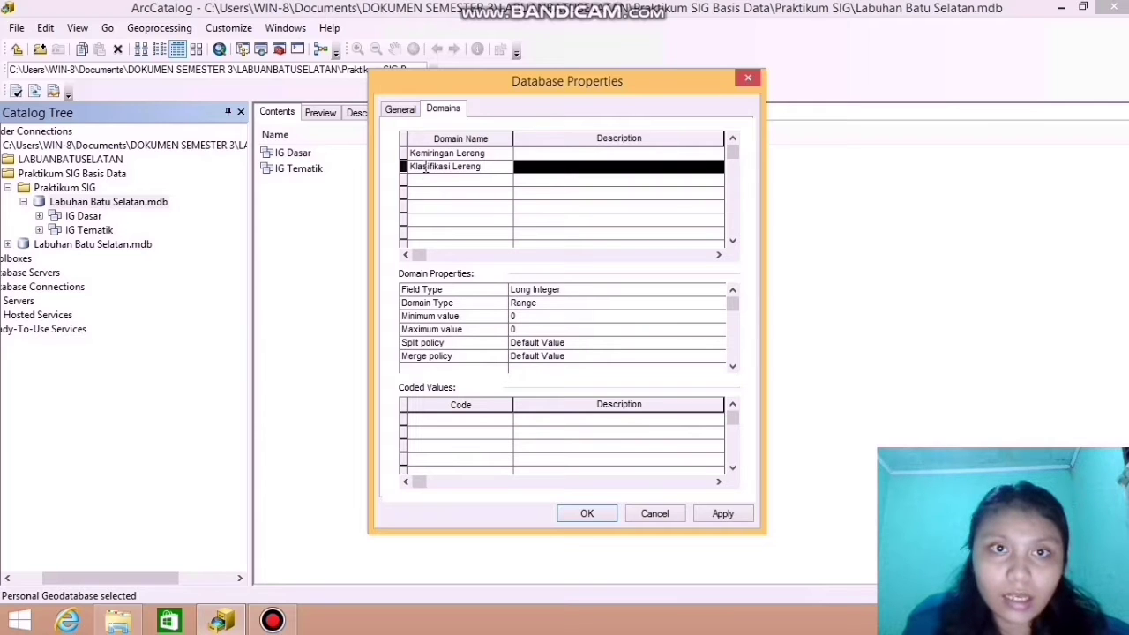
pyautogui.click(439, 182)
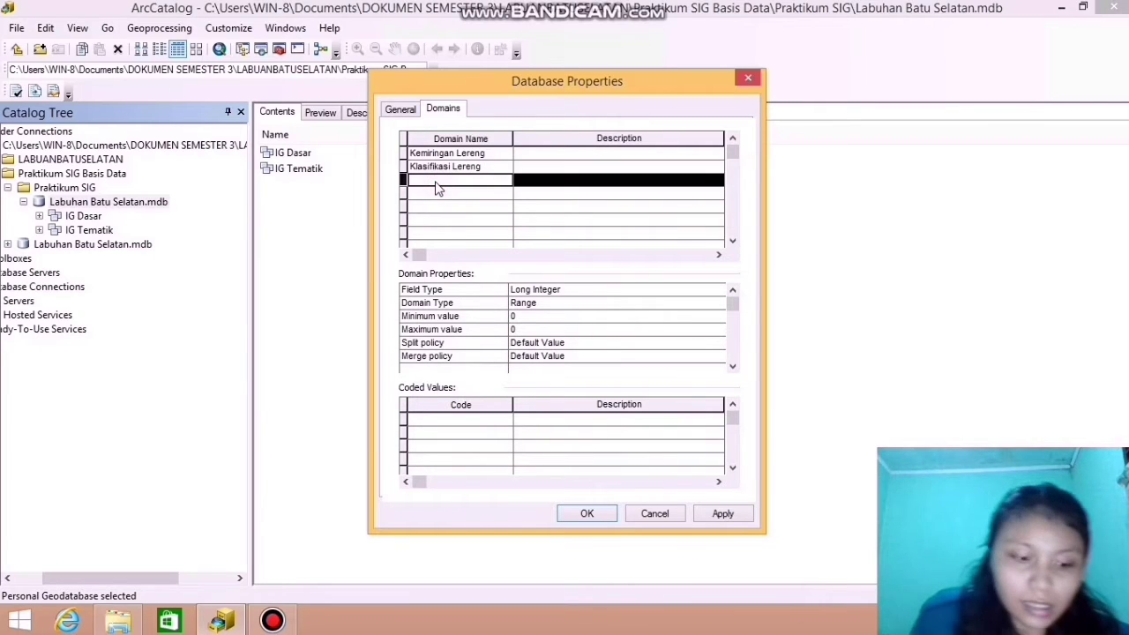
pyautogui.write('Intensita')
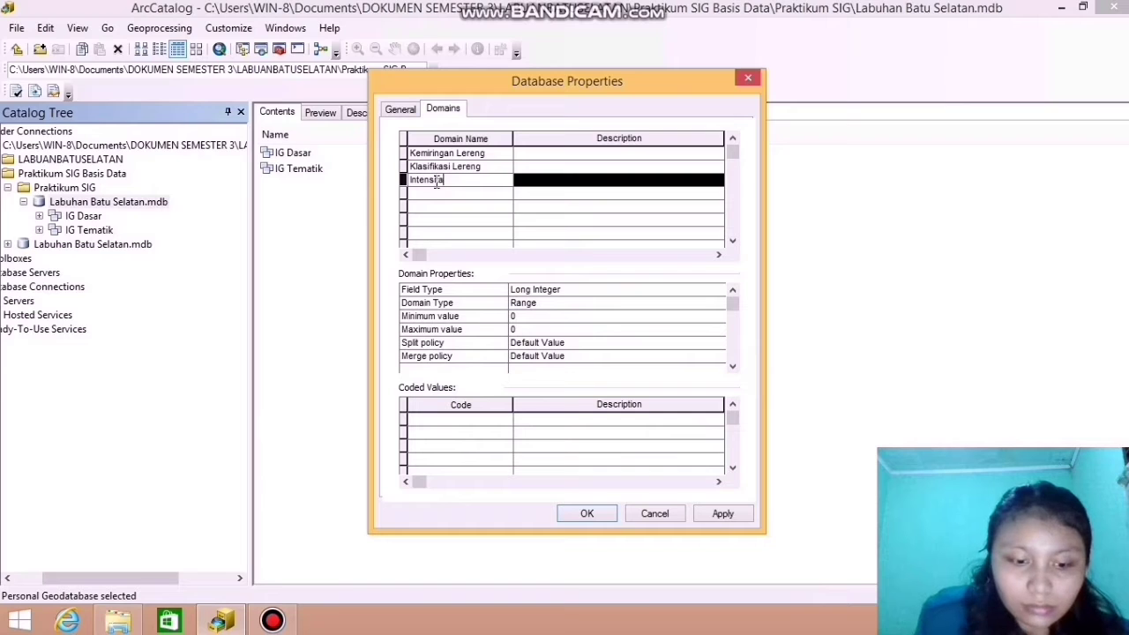
pyautogui.write('s Hujan')
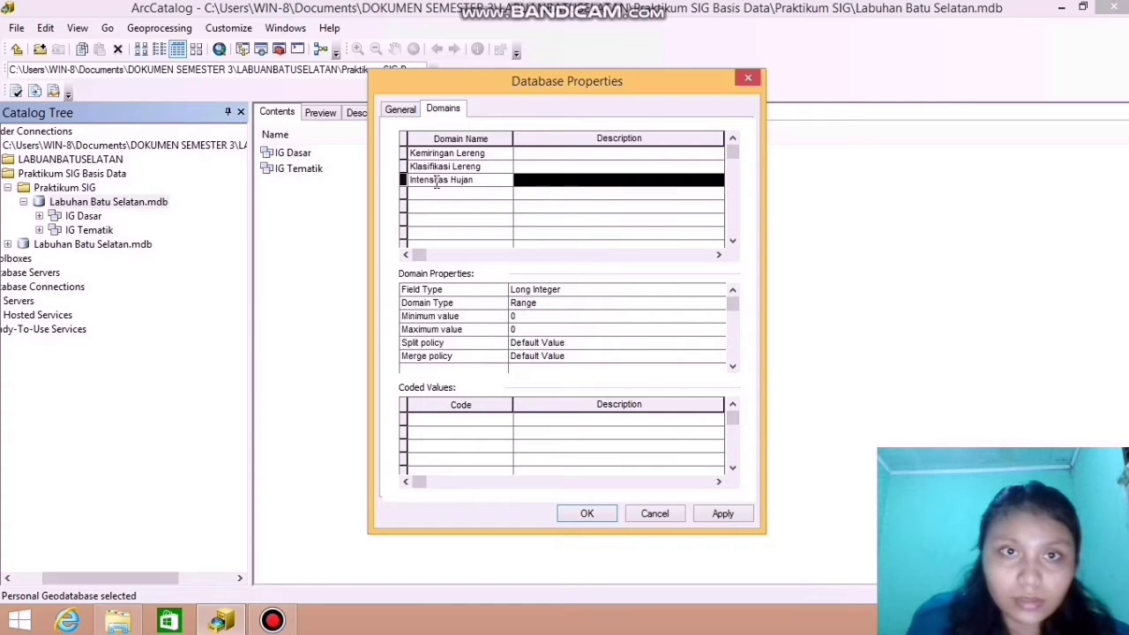
# Add two more geodatabase domains named Klasifikasi Hujan and Jenis Tanah below Intensitas Hujan
pyautogui.click(445, 194)
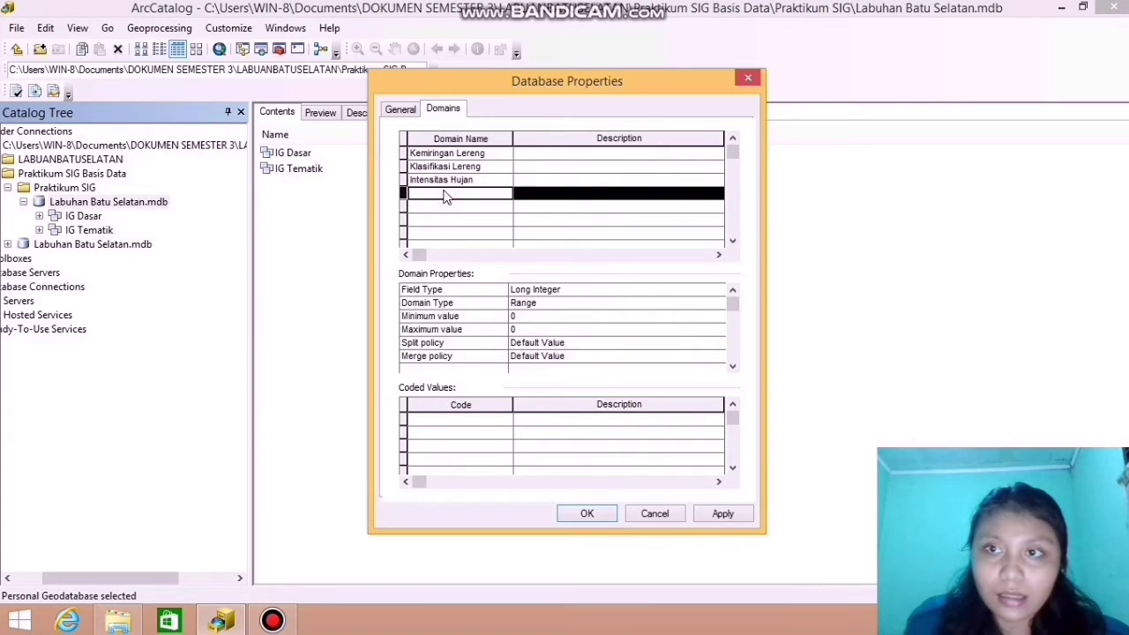
pyautogui.write('Klas')
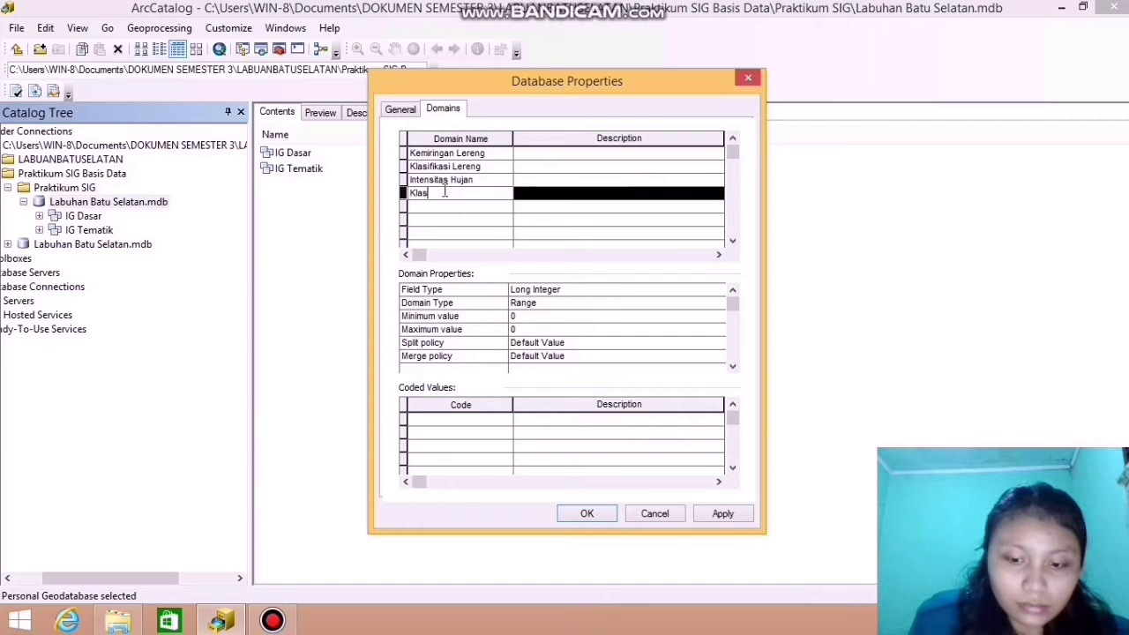
pyautogui.write('ifikasi')
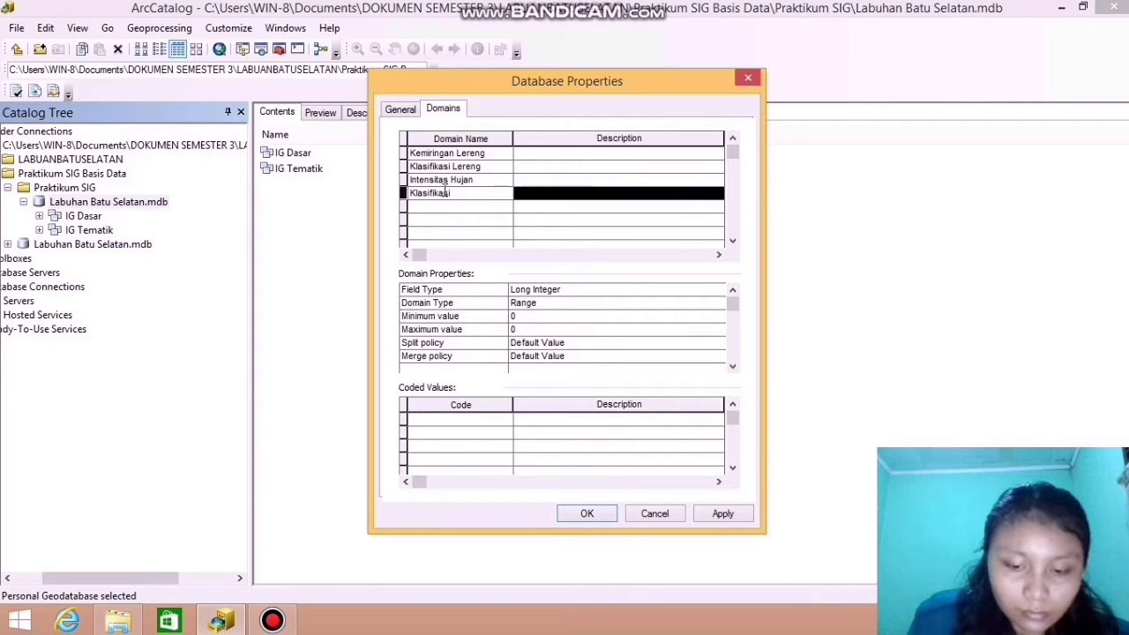
pyautogui.write(' Hujan')
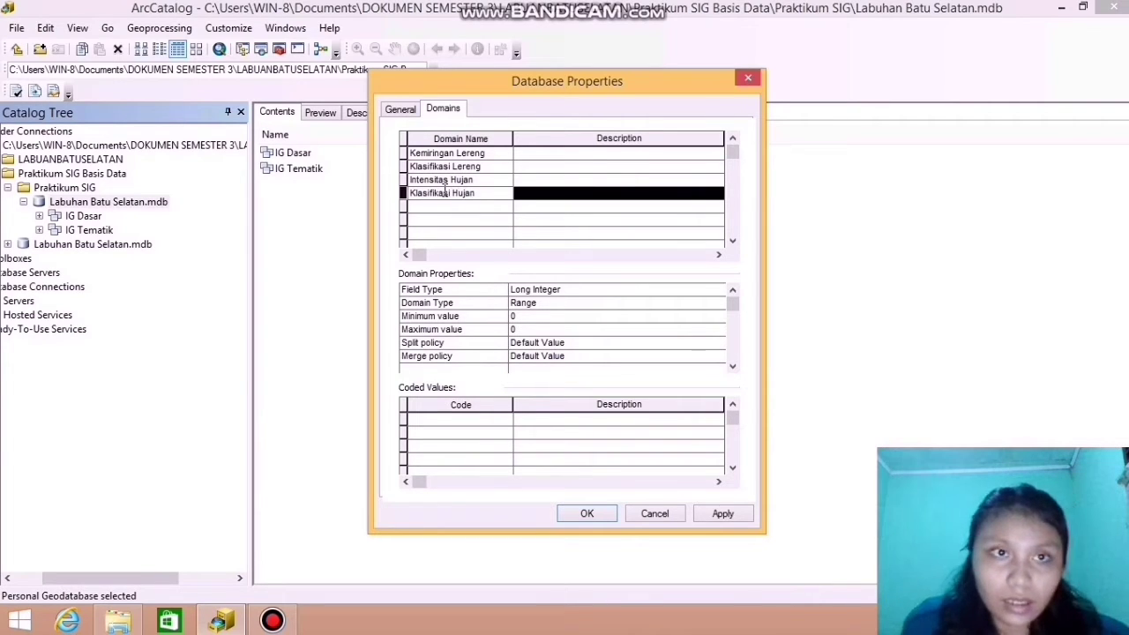
pyautogui.click(446, 210)
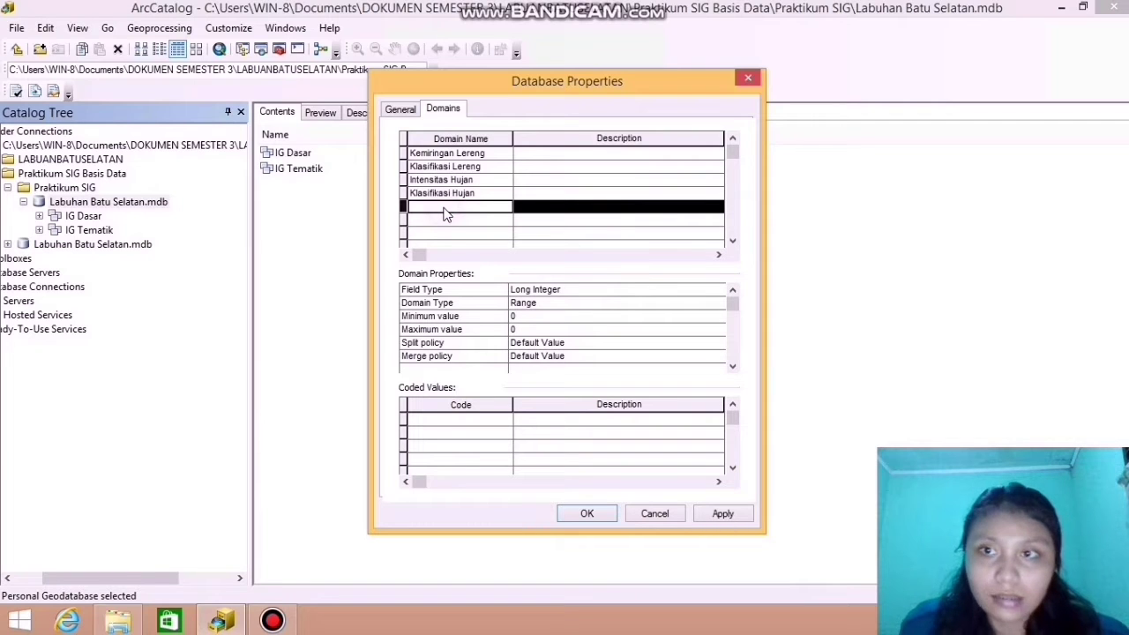
pyautogui.write('Jen')
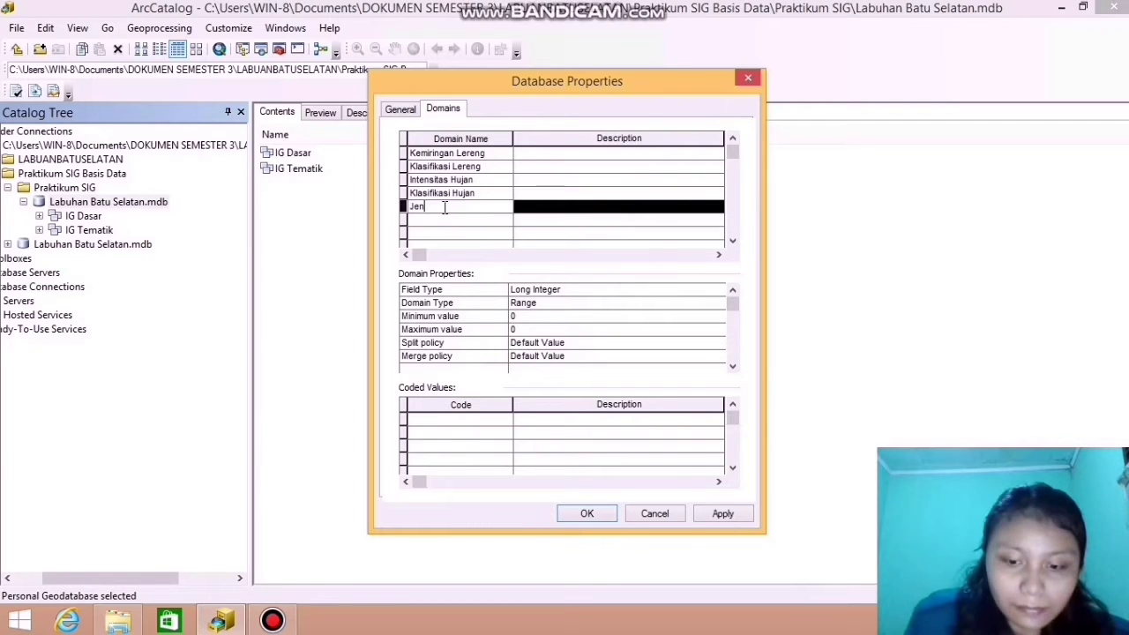
pyautogui.write('is Tanah')
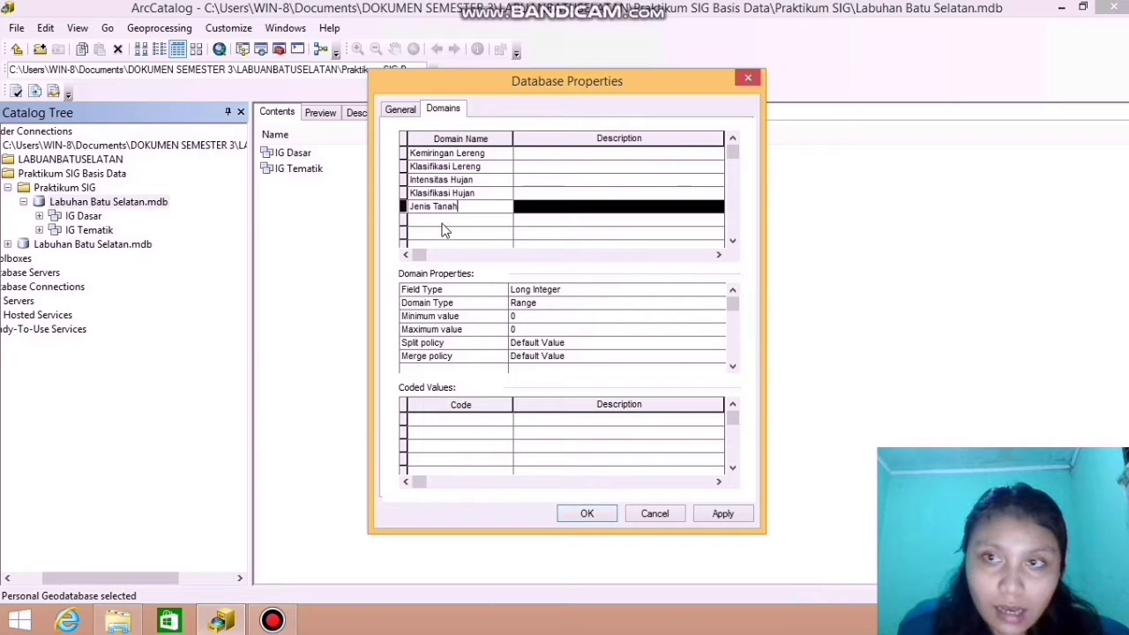
# Add geodatabase domains named Keterangan Tanah and Arahan below Jenis Tanah
pyautogui.click(444, 223)
pyautogui.write('K')
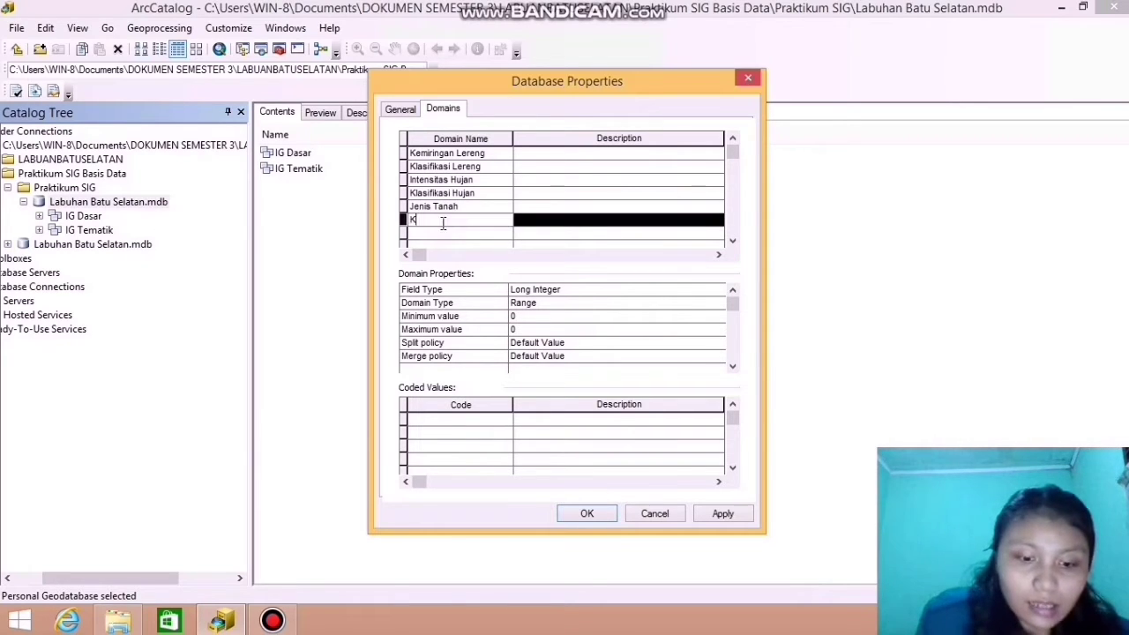
pyautogui.write('eterangan')
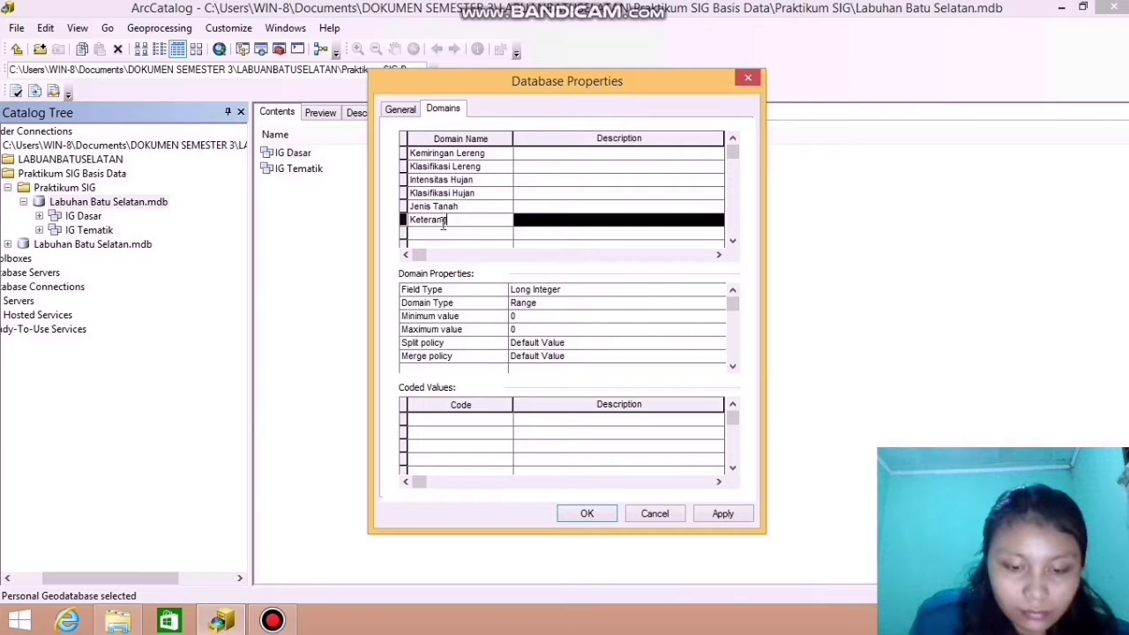
pyautogui.write(' Tanah')
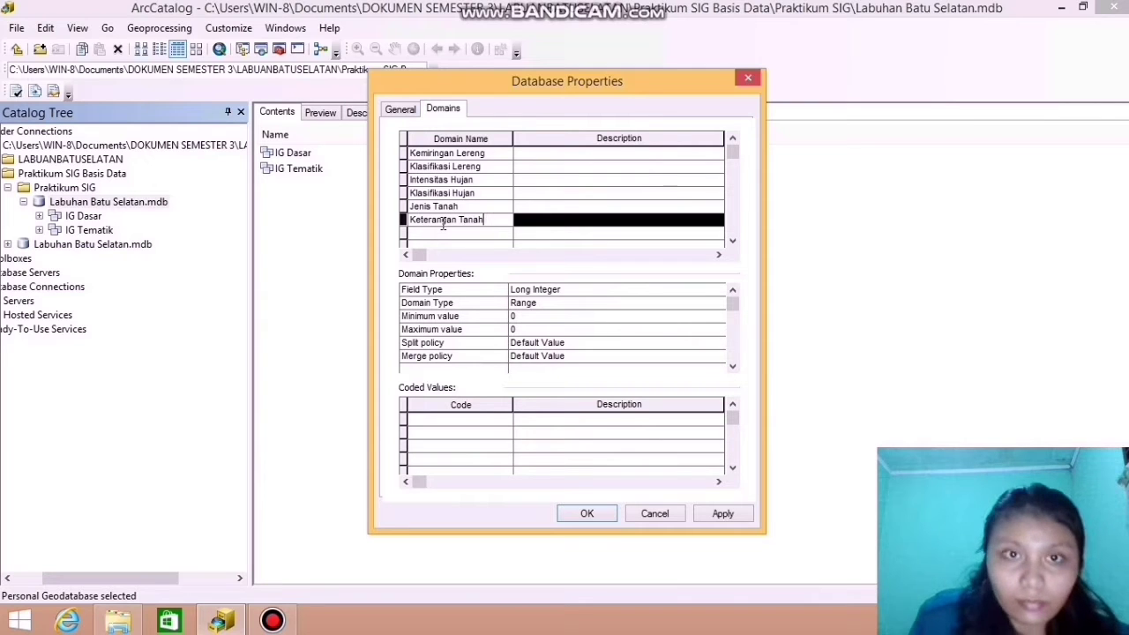
pyautogui.click(444, 234)
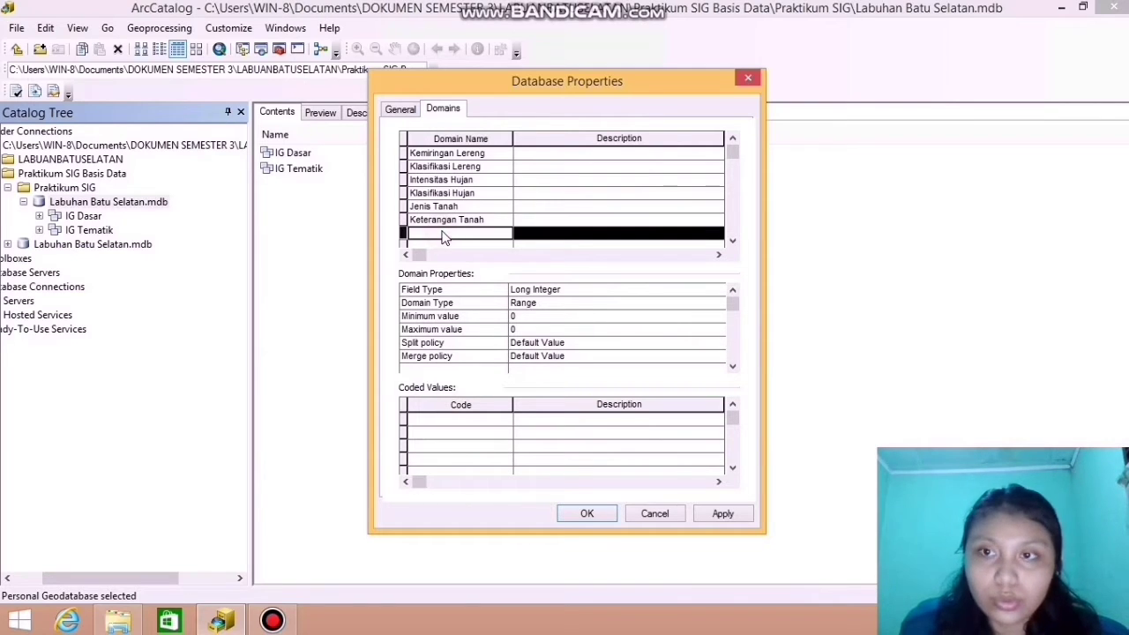
pyautogui.write('Ar')
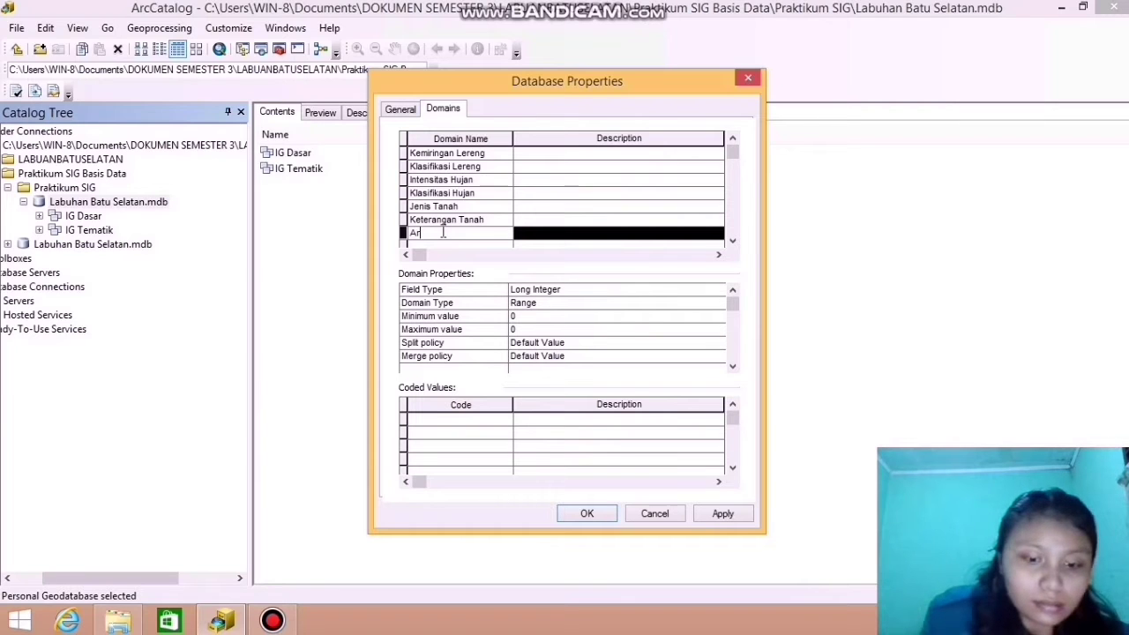
pyautogui.write('ahan')
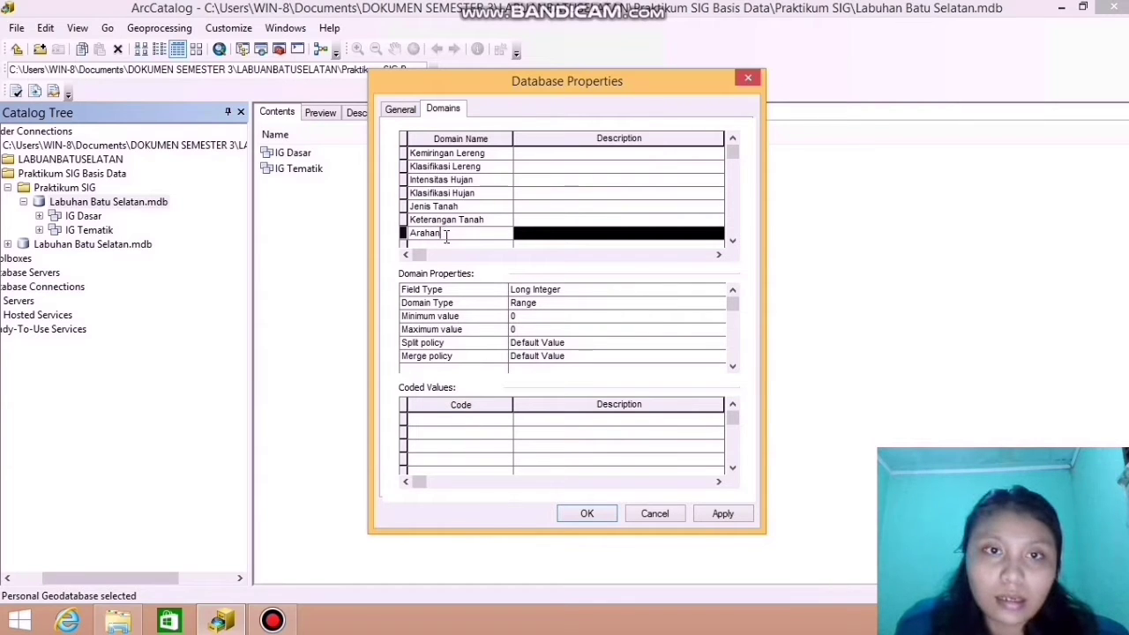
# Add a domain named Nama Kabupaten below Arahan, with the Text field type and the Coded Values domain type
pyautogui.click(448, 246)
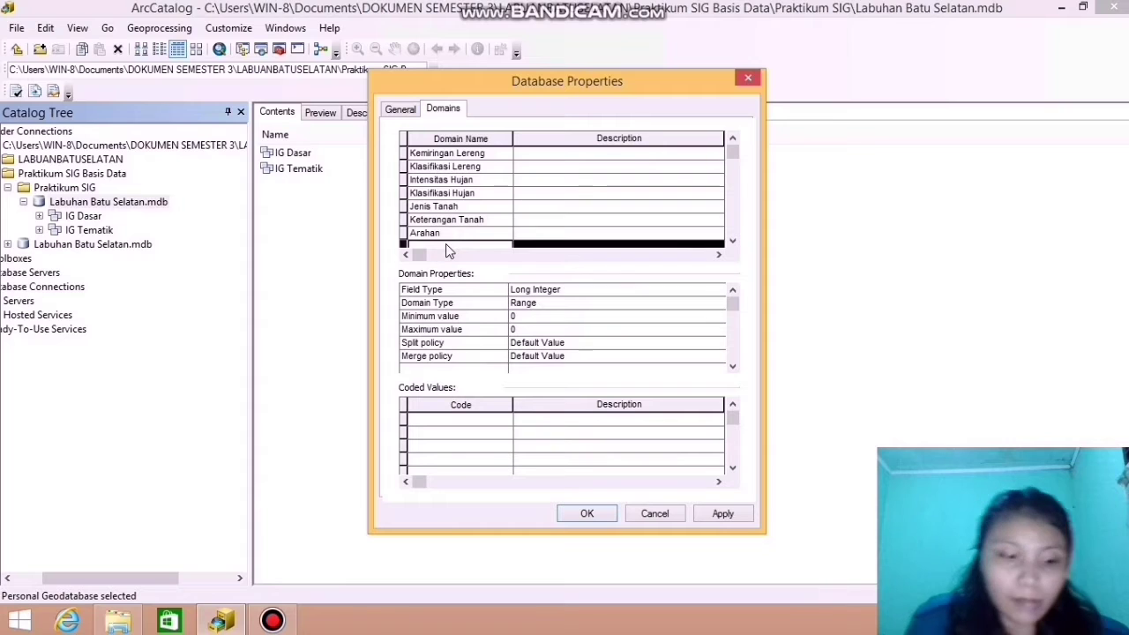
pyautogui.write('Nama K')
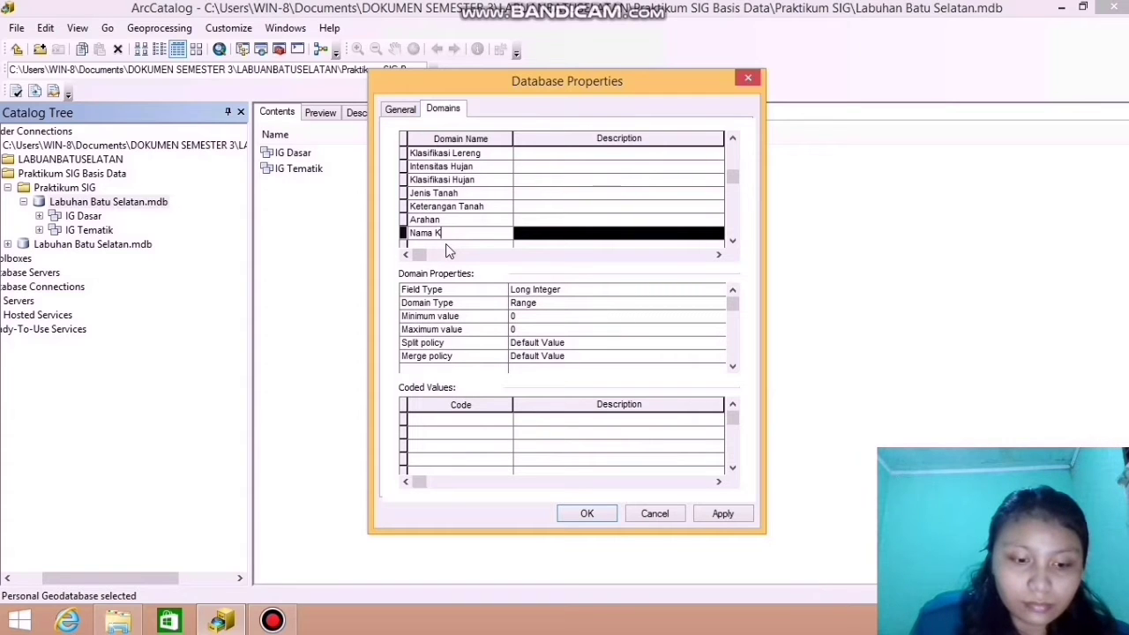
pyautogui.write('abupaten')
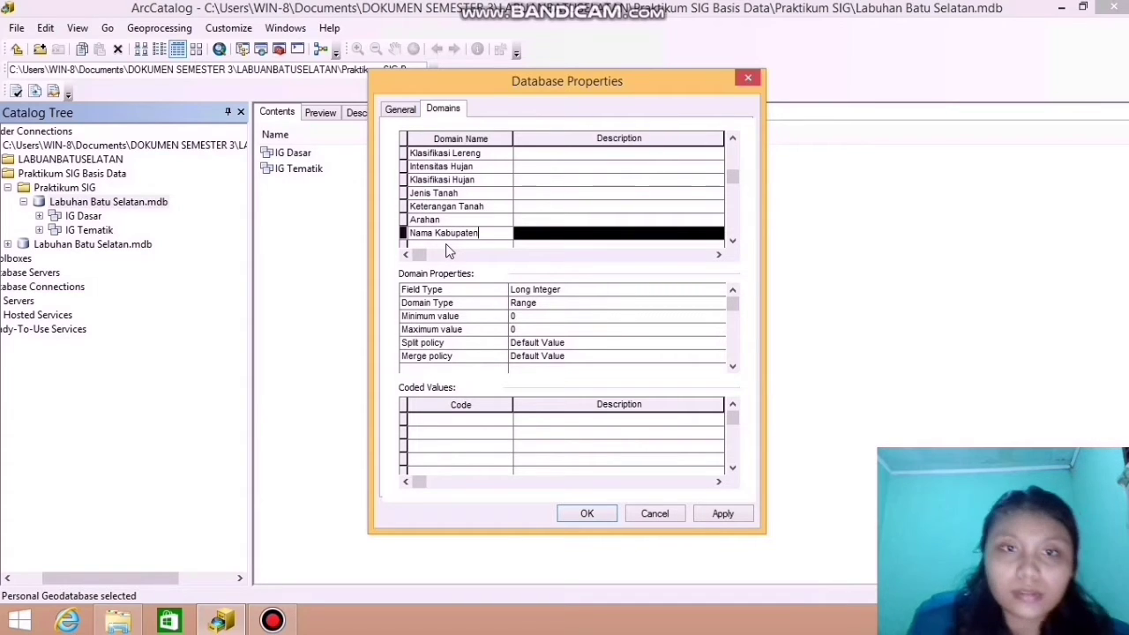
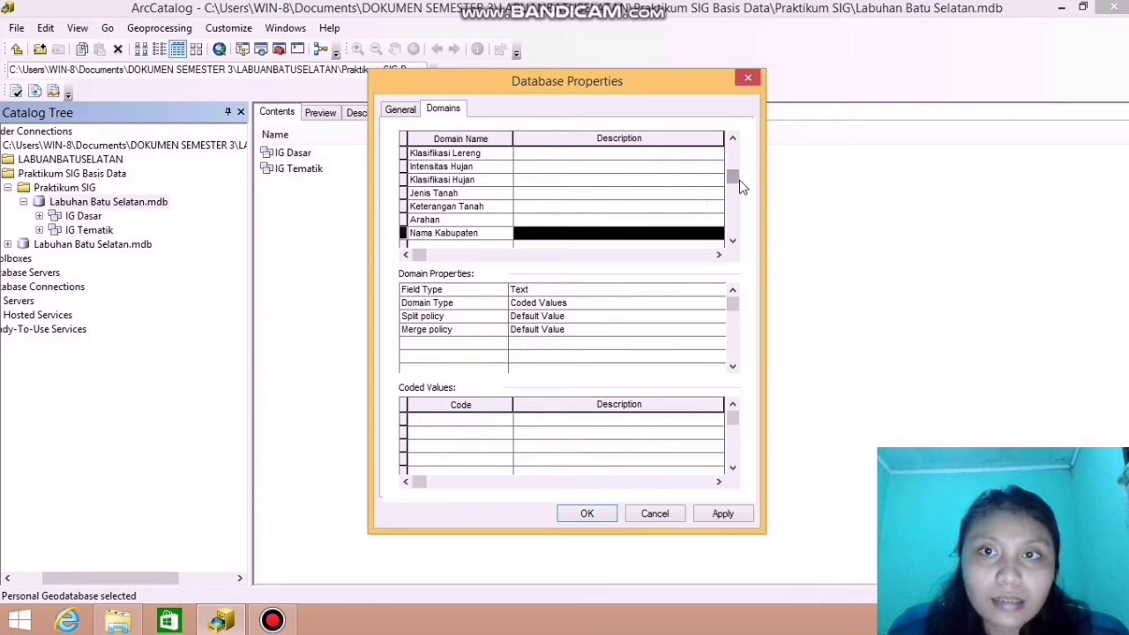
# Set the Kemiringan Lereng domain to the Text field type with the Coded Values domain type
pyautogui.moveTo(730, 177); pyautogui.dragTo(731, 151)
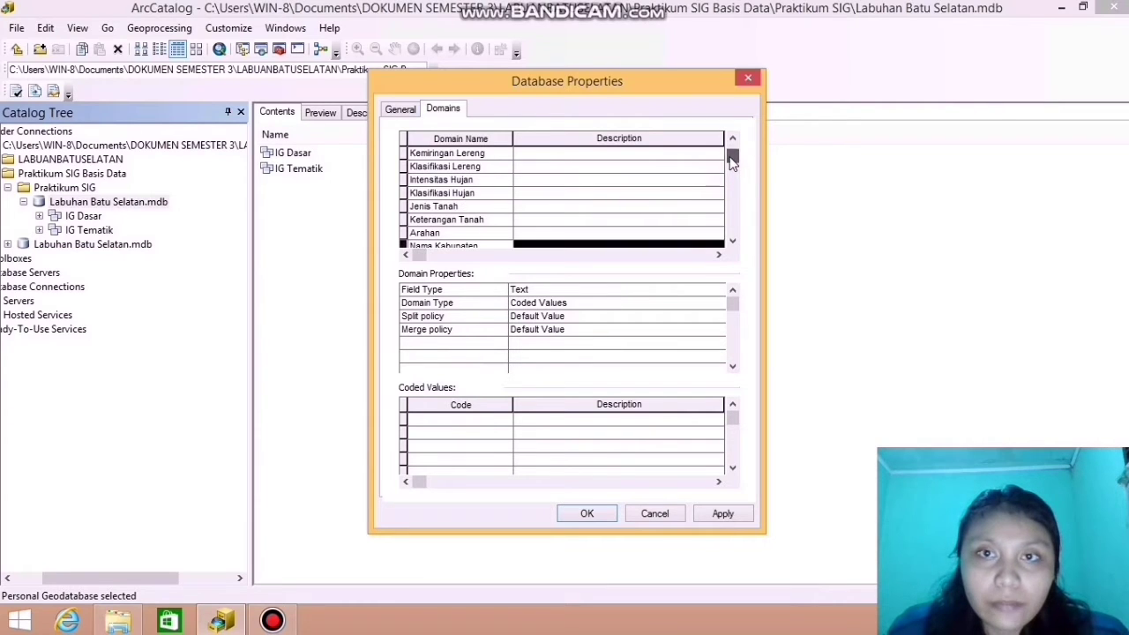
pyautogui.click(484, 156)
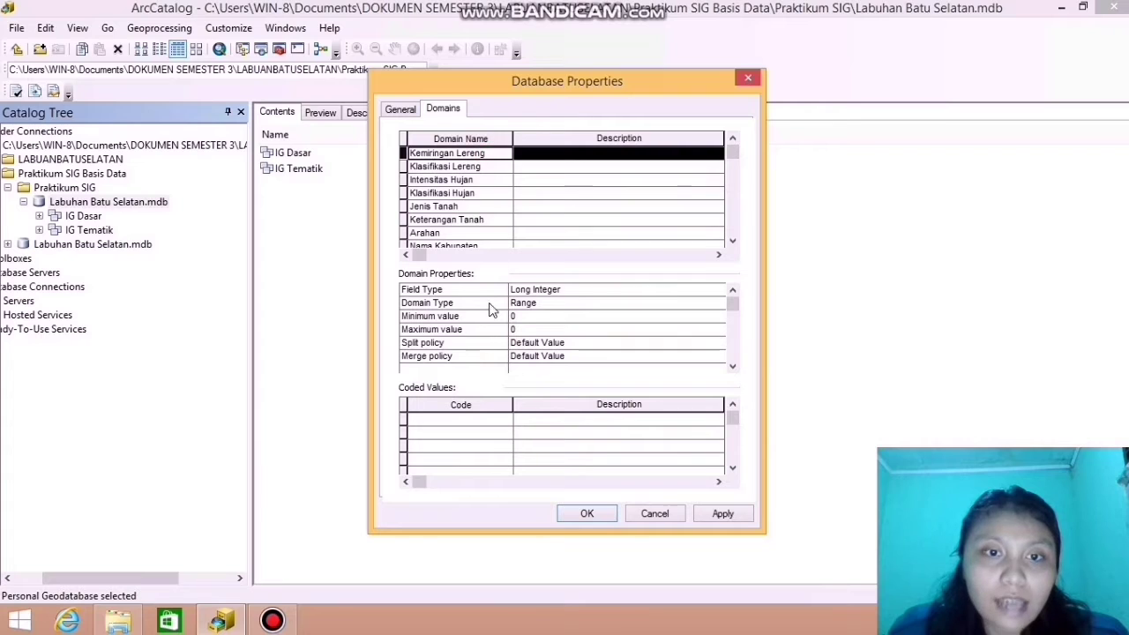
pyautogui.click(427, 419)
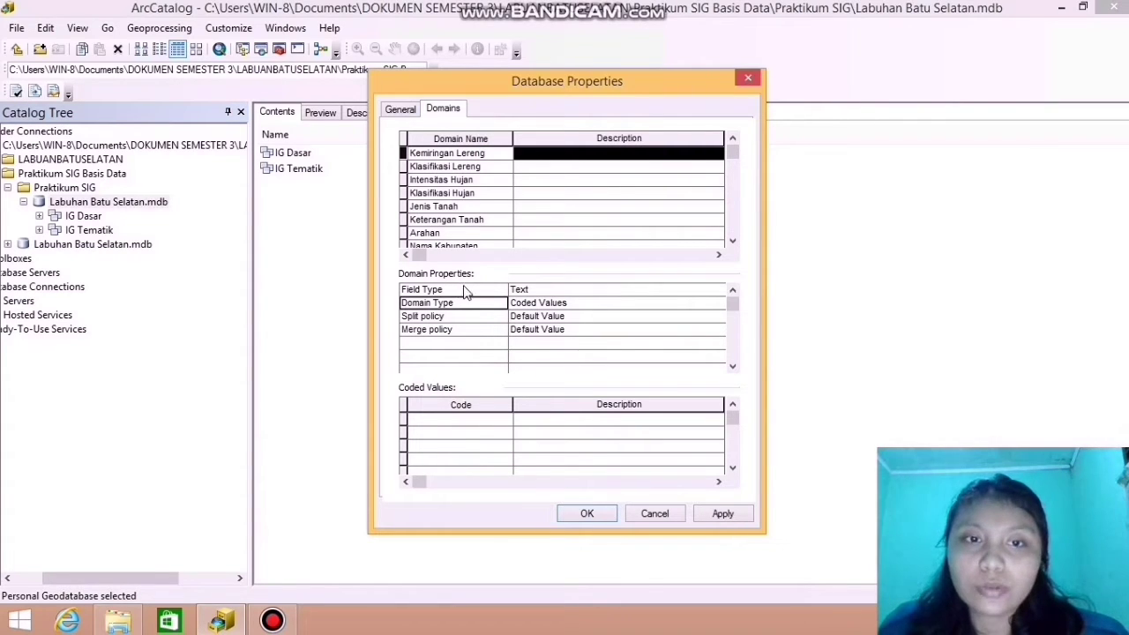
pyautogui.click(524, 294)
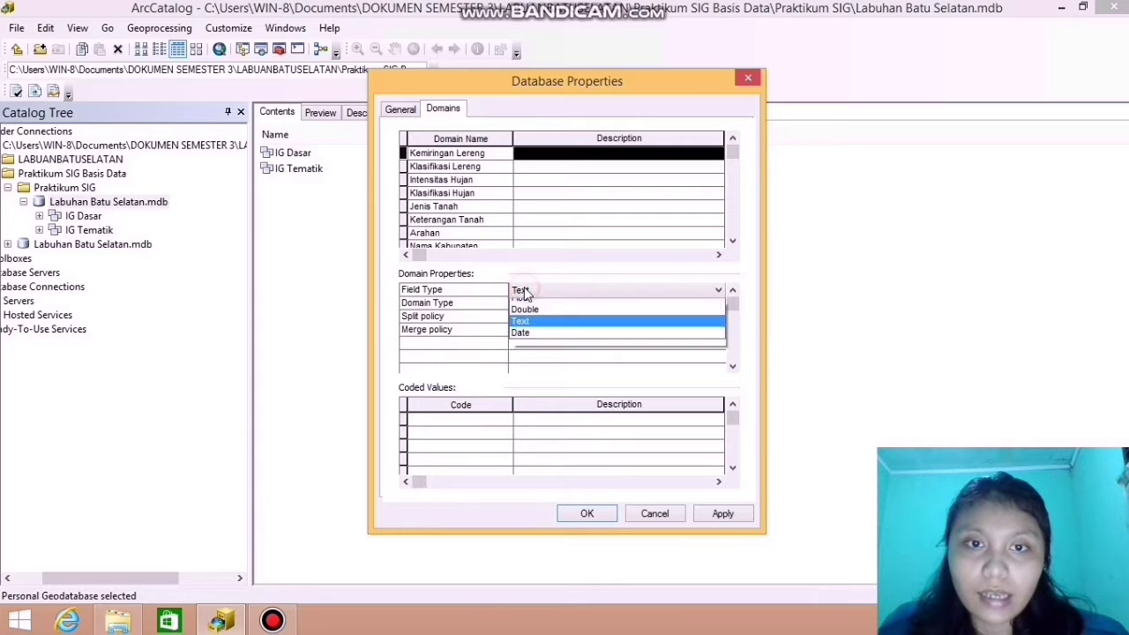
pyautogui.click(534, 355)
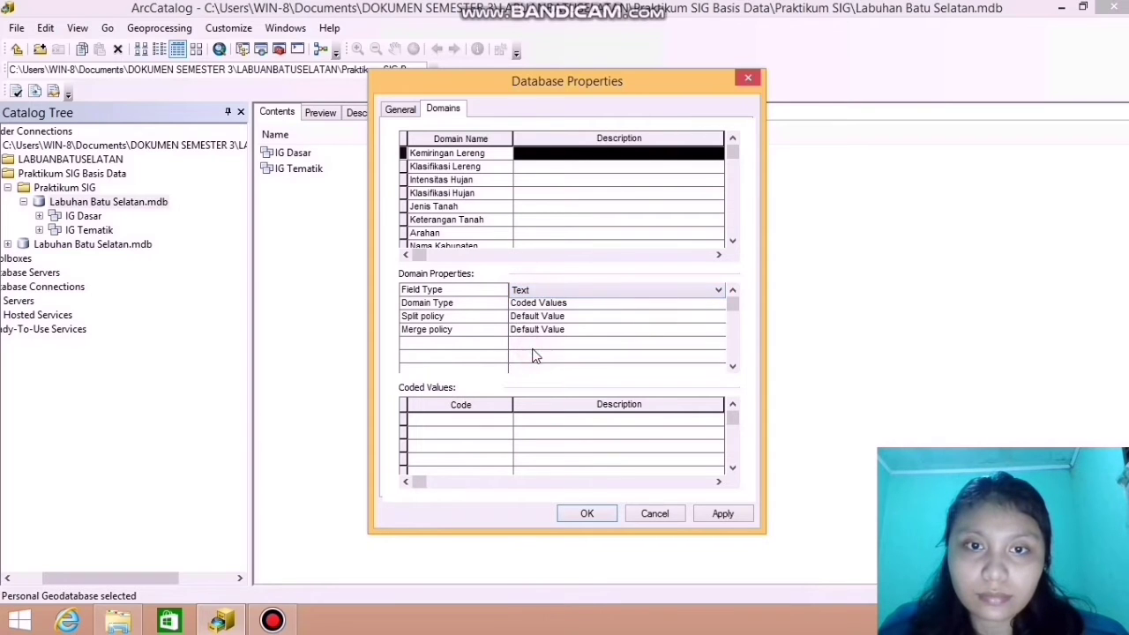
# Add coded value 1 to the Kemiringan Lereng domain with the description 1,00 % - 8,00%
pyautogui.click(486, 422)
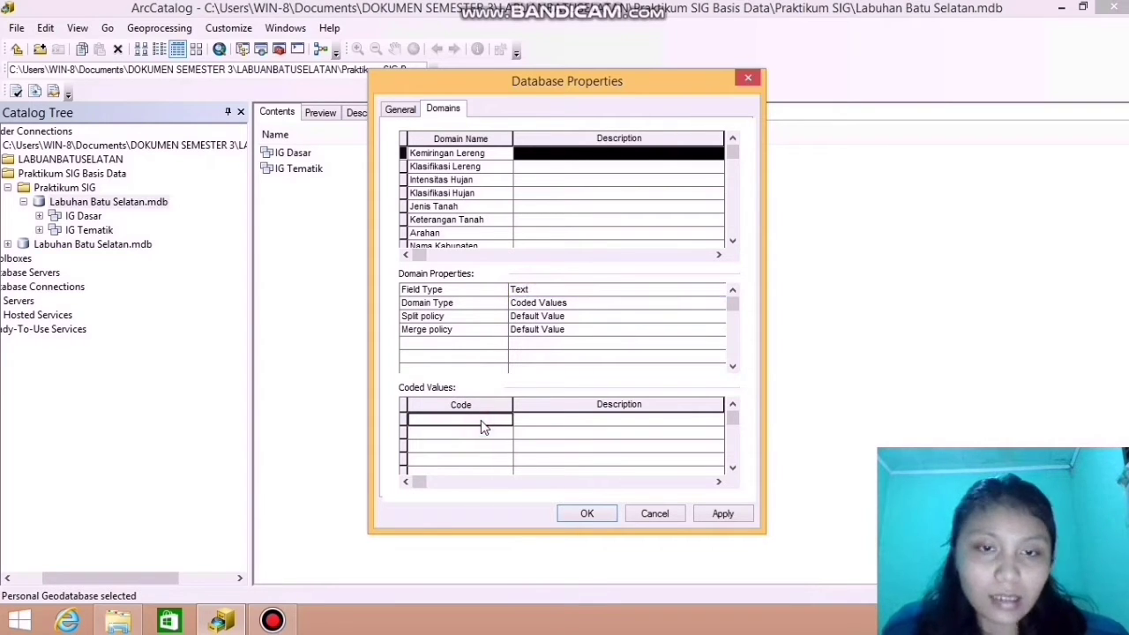
pyautogui.write('1')
pyautogui.click(581, 422)
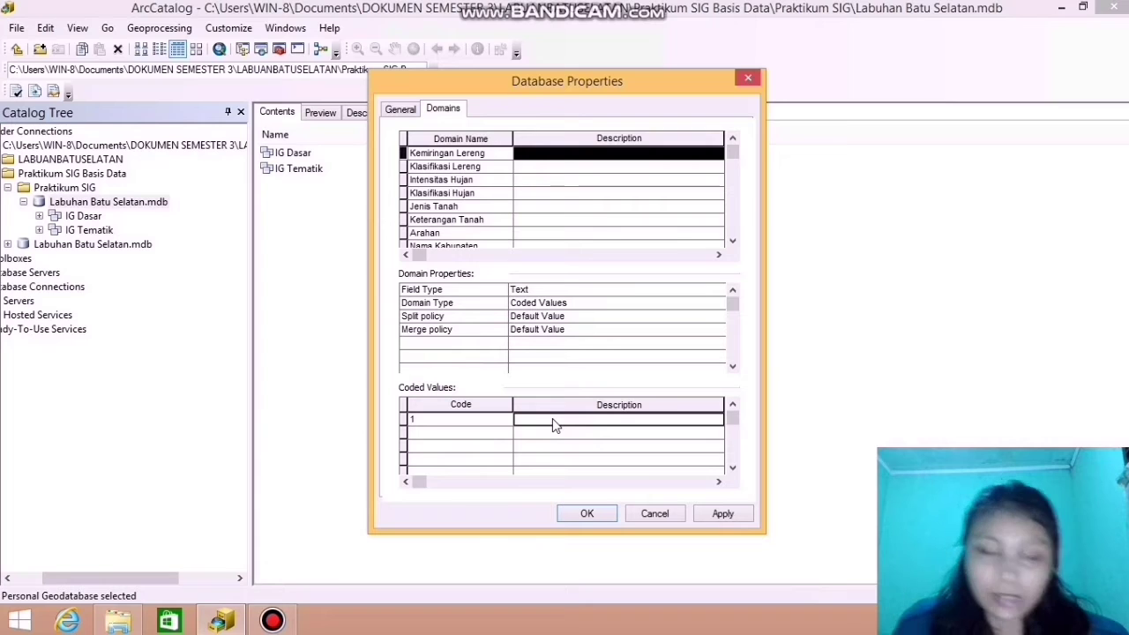
pyautogui.write('1')
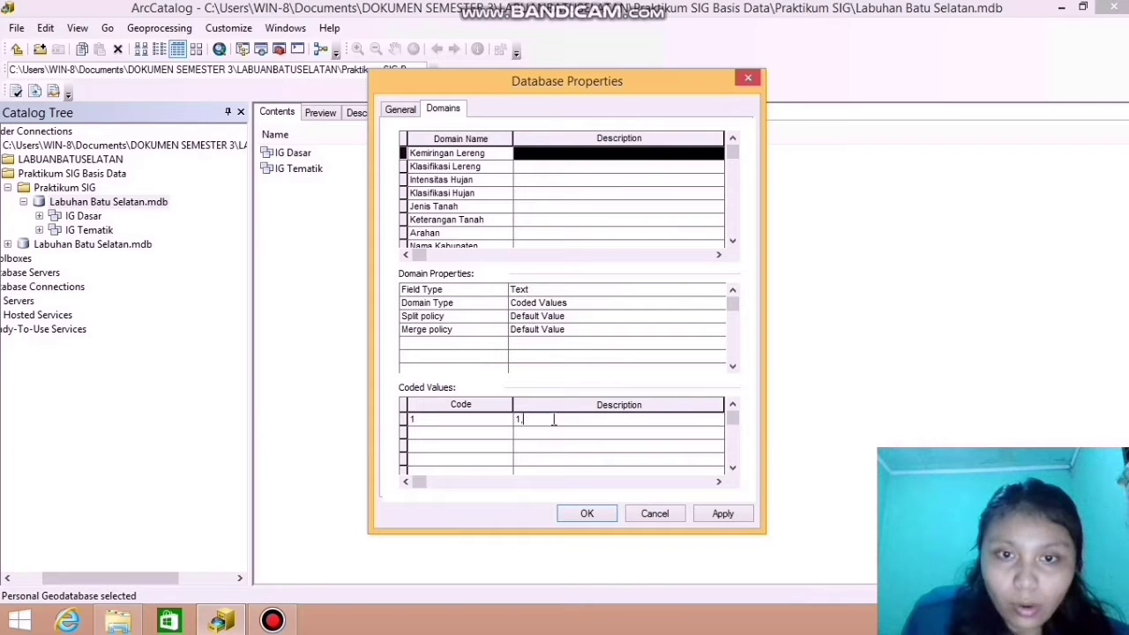
pyautogui.write(',')
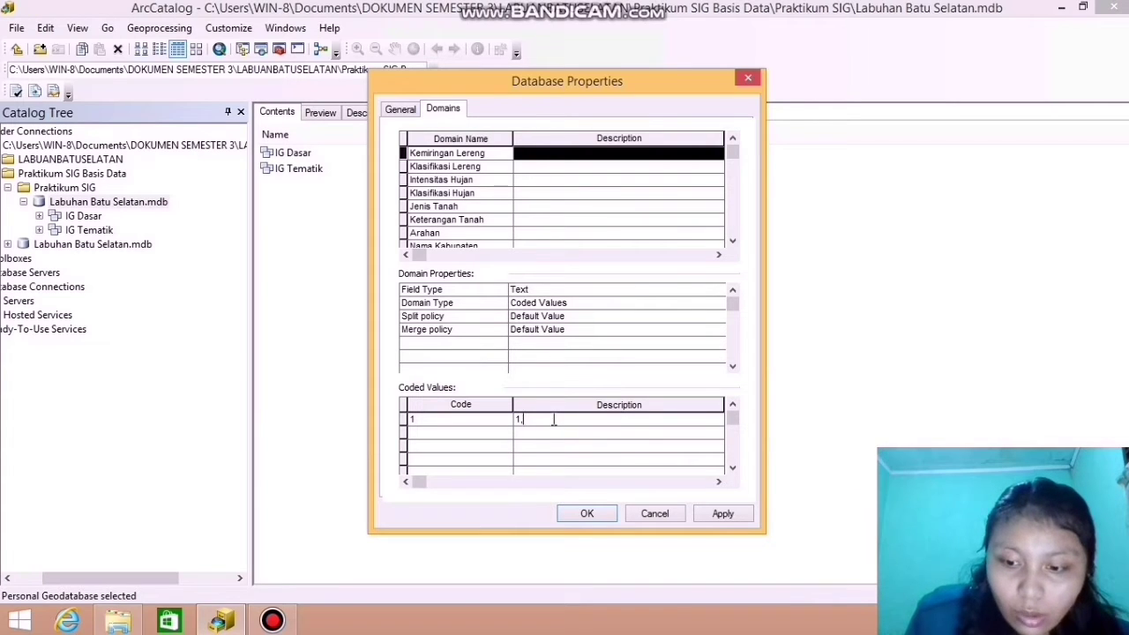
pyautogui.write('00')
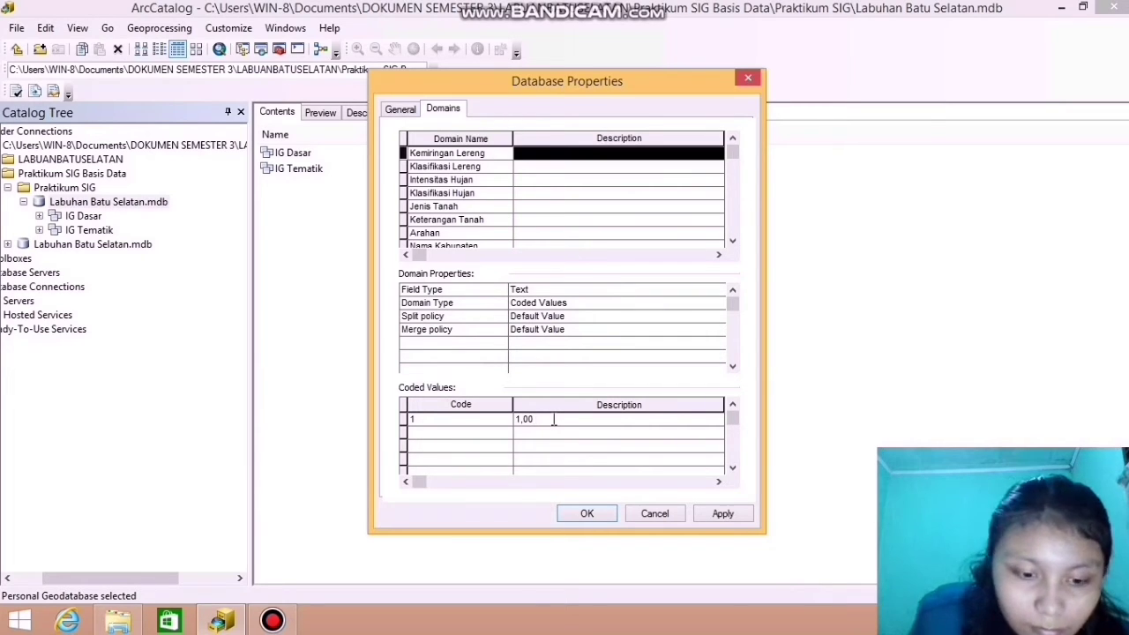
pyautogui.write('%')
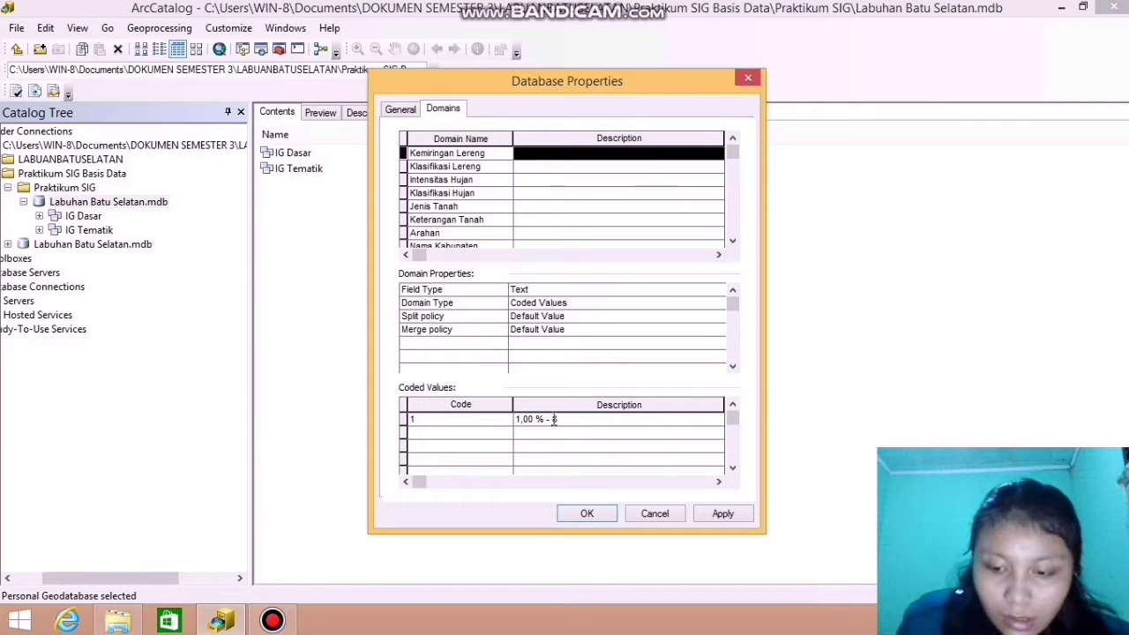
pyautogui.write('- 8,00%')
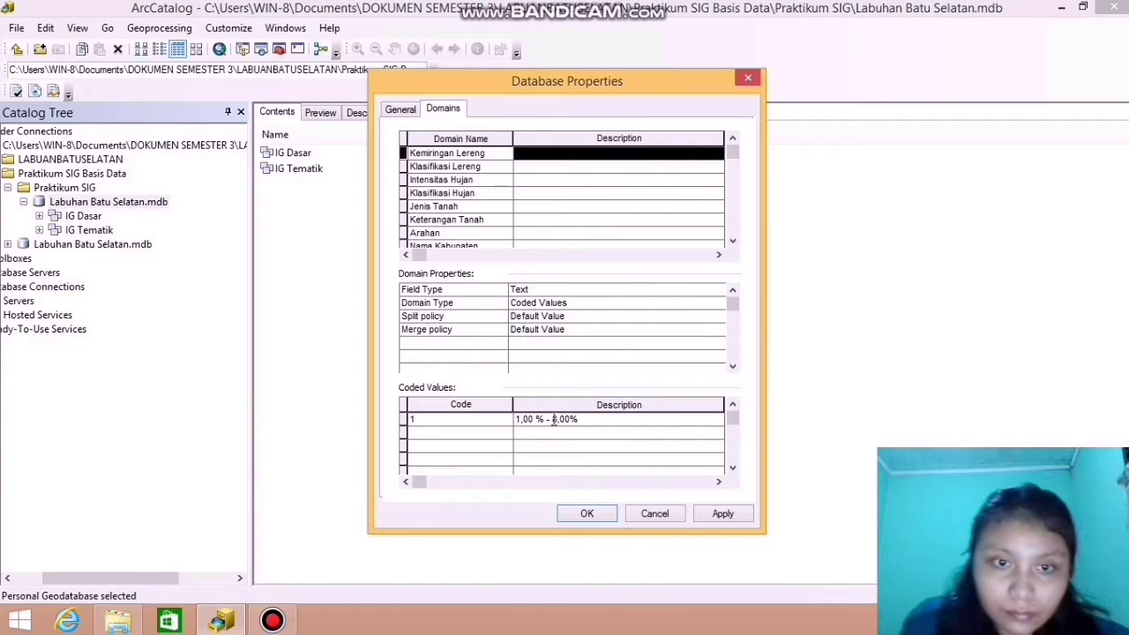
# Add coded value 2 described as 8,01% - 15,00% to Kemiringan Lereng, and correct the spacing in code 1's description to 1,00% - 8,00%
pyautogui.click(504, 432)
pyautogui.write('2')
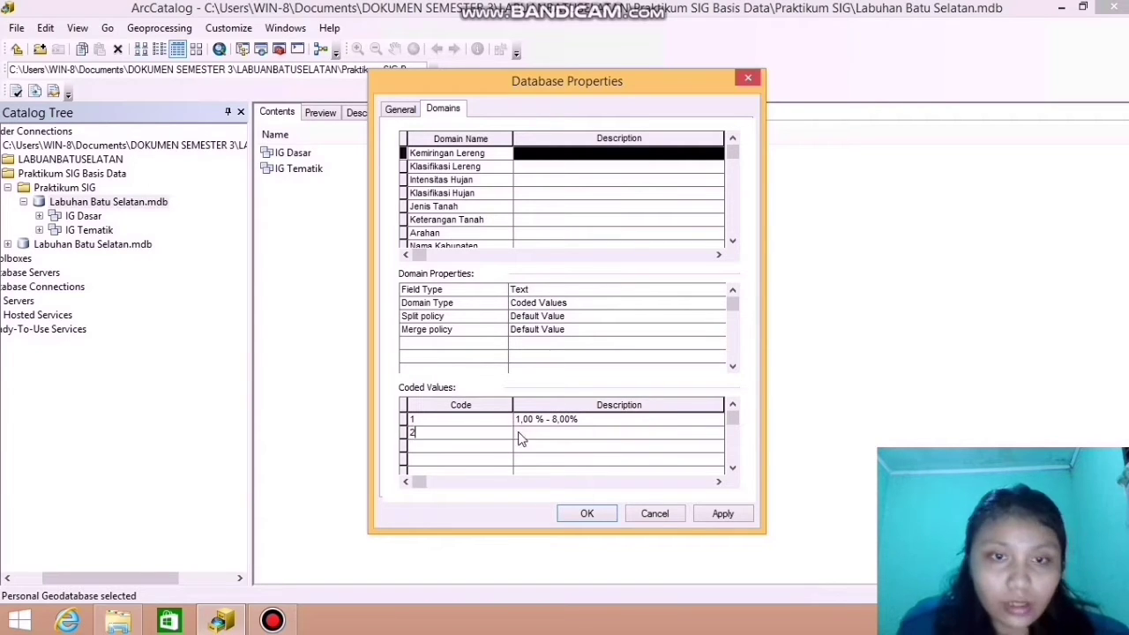
pyautogui.click(547, 435)
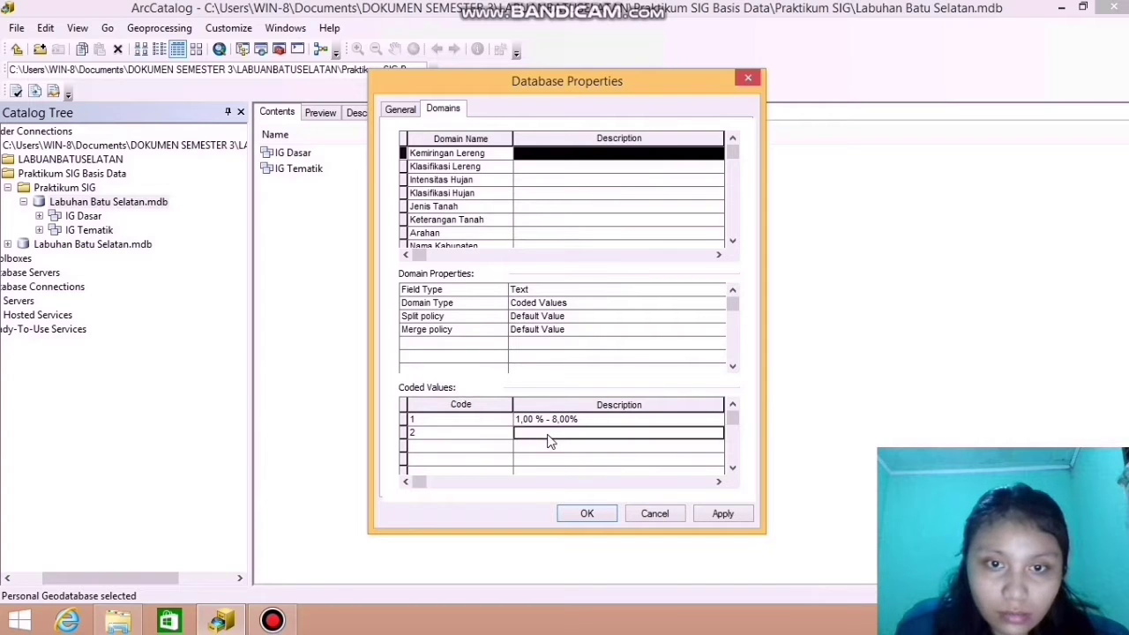
pyautogui.write('8')
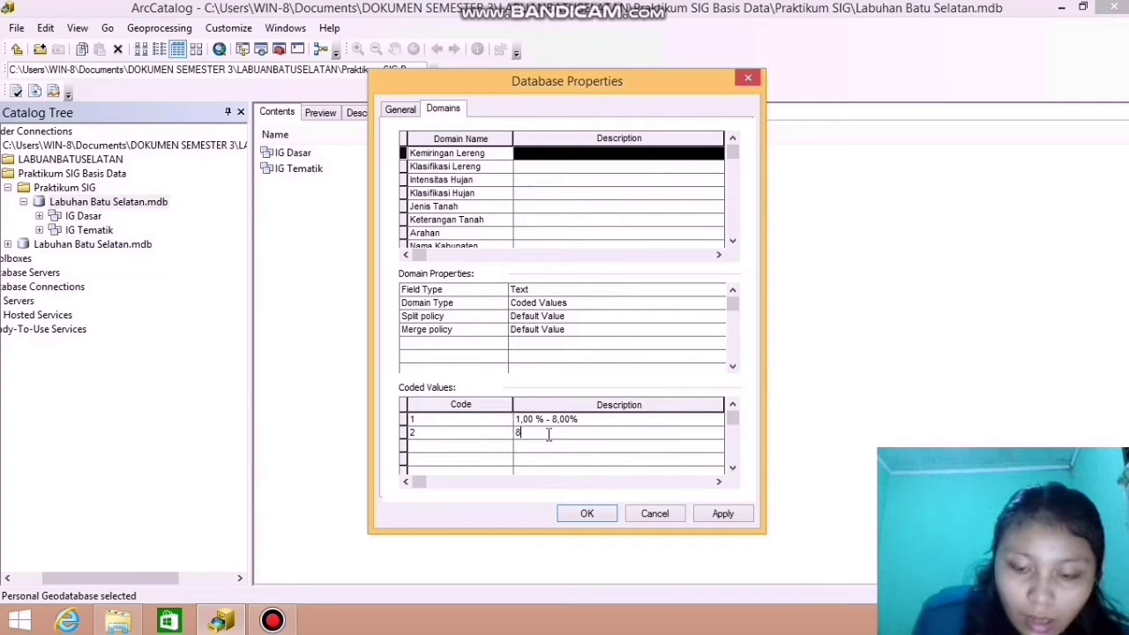
pyautogui.write(',01')
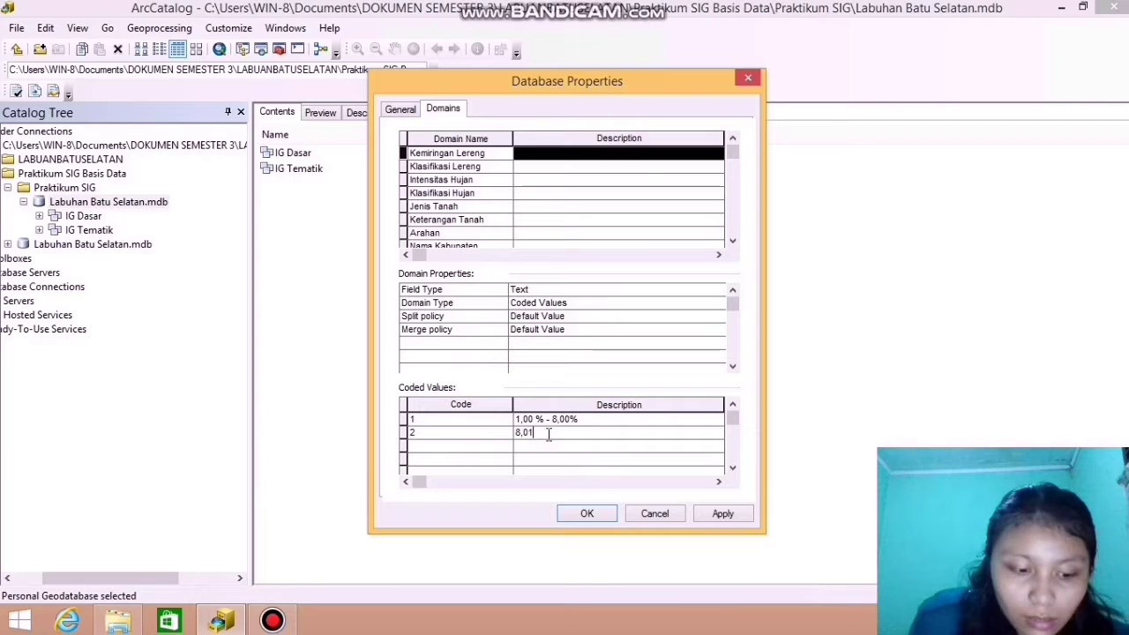
pyautogui.write('%')
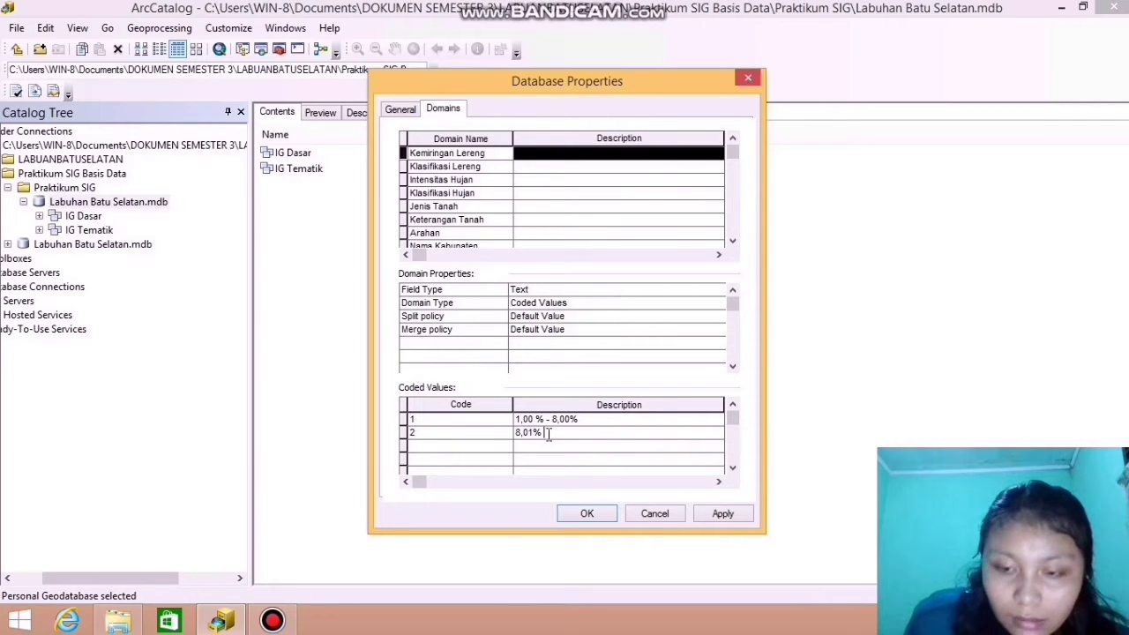
pyautogui.write(' -')
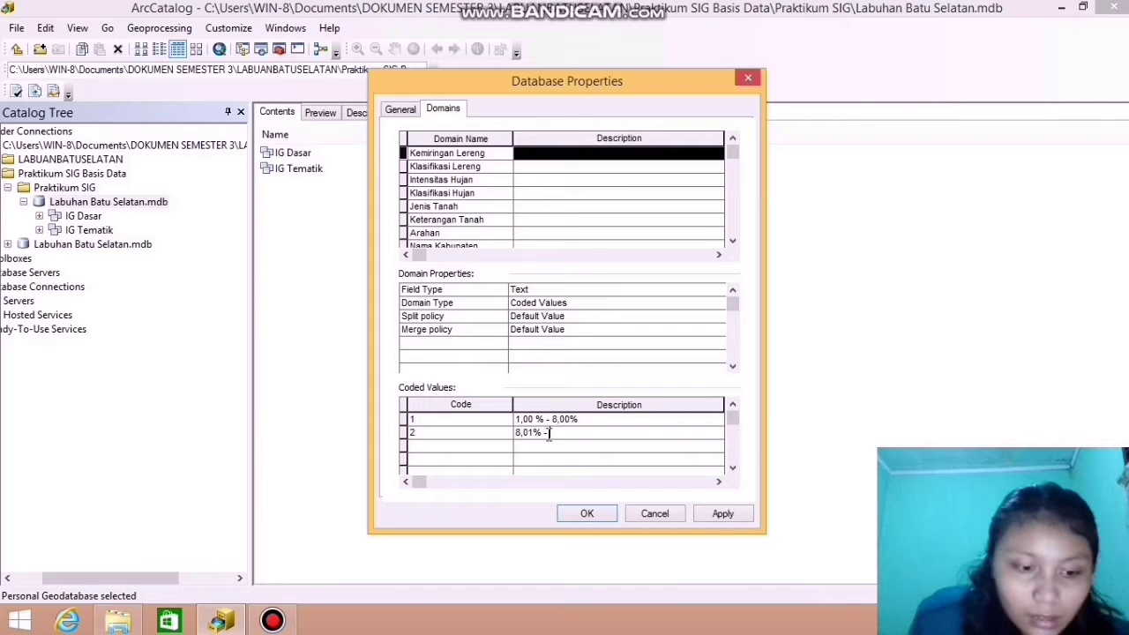
pyautogui.write(' 15,0')
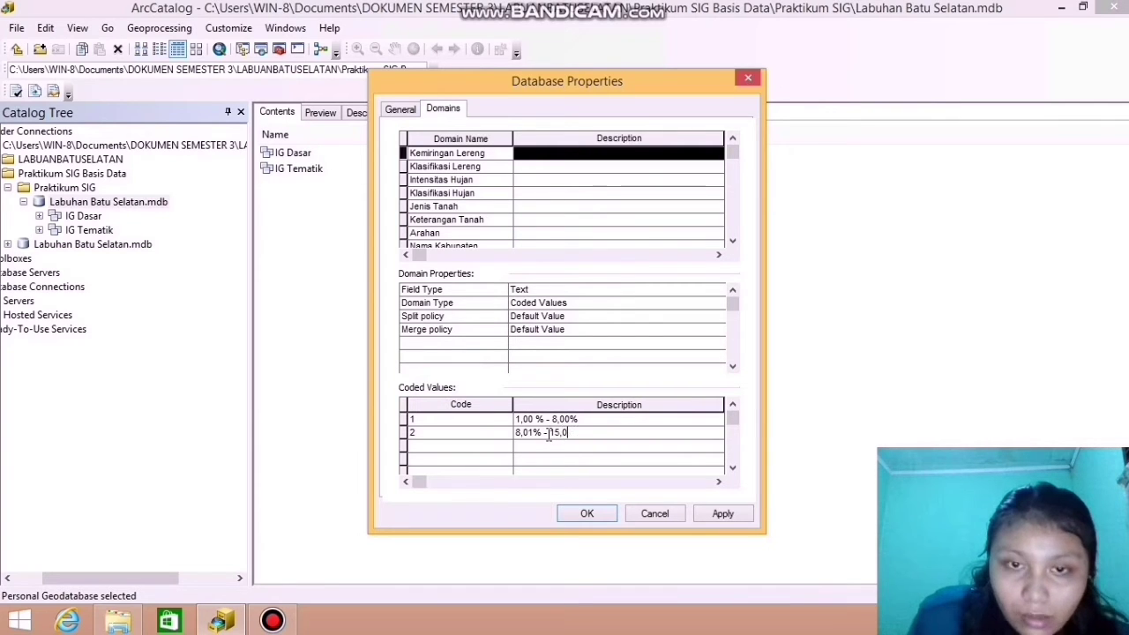
pyautogui.write('0')
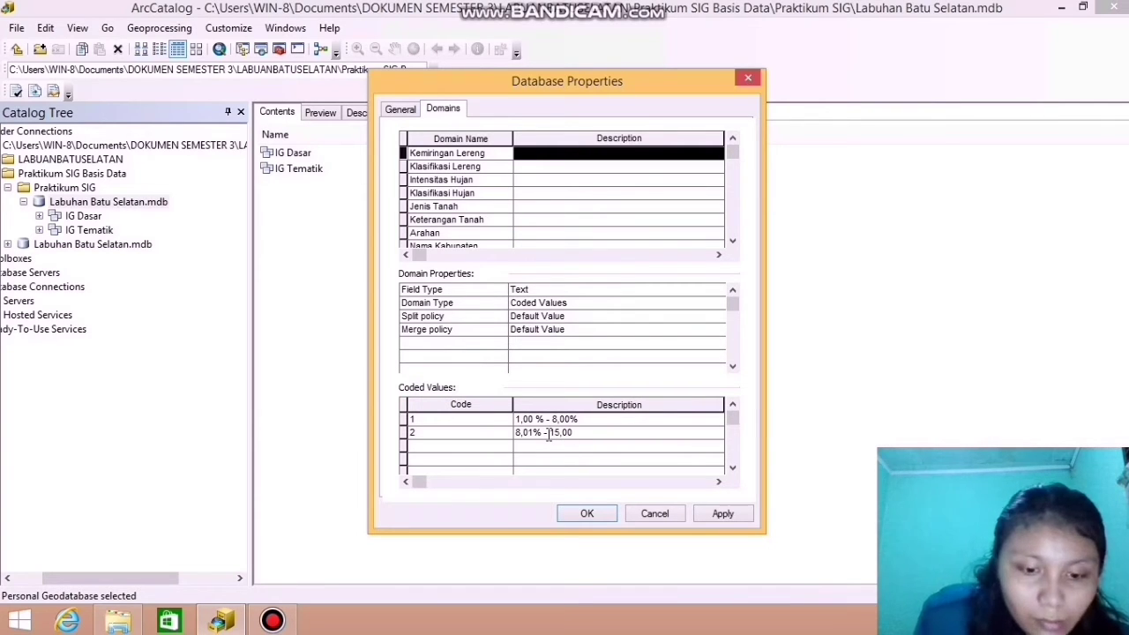
pyautogui.write('%')
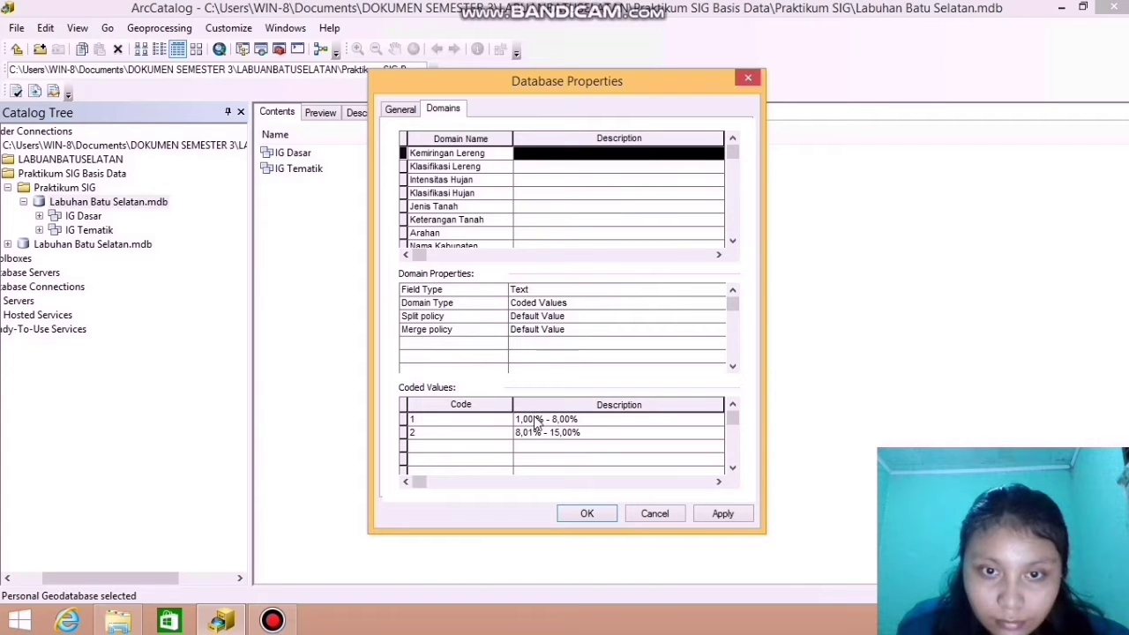
pyautogui.click(537, 419)
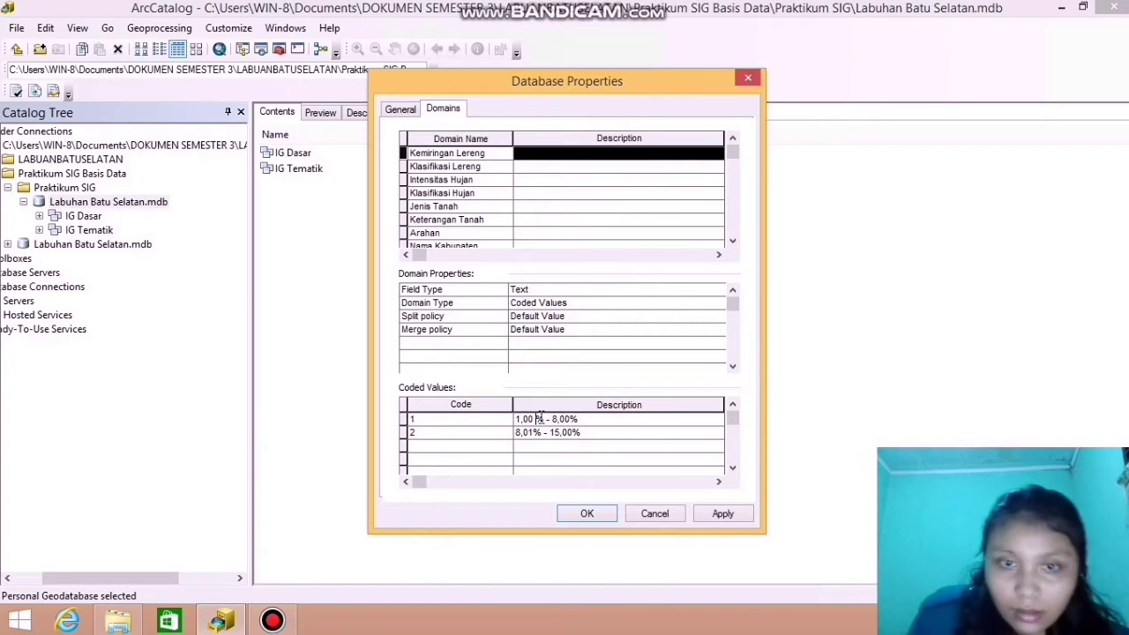
pyautogui.press('BackSpace')
# Add coded value 3 to the Kemiringan Lereng domain with the description 15,01% - 25,00%
pyautogui.click(486, 446)
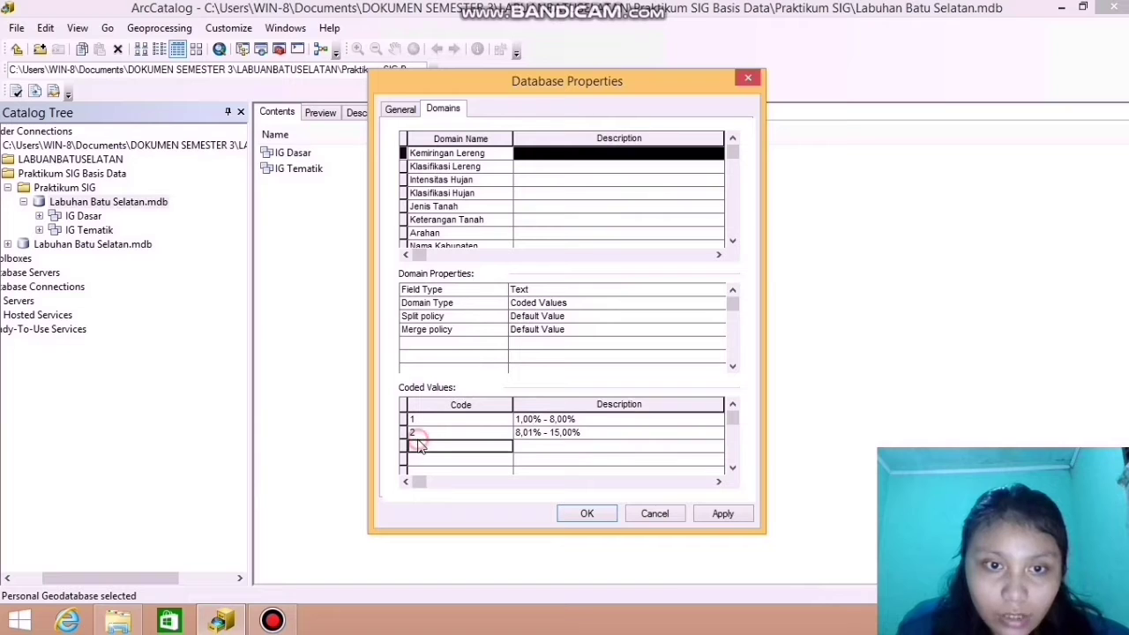
pyautogui.write('3')
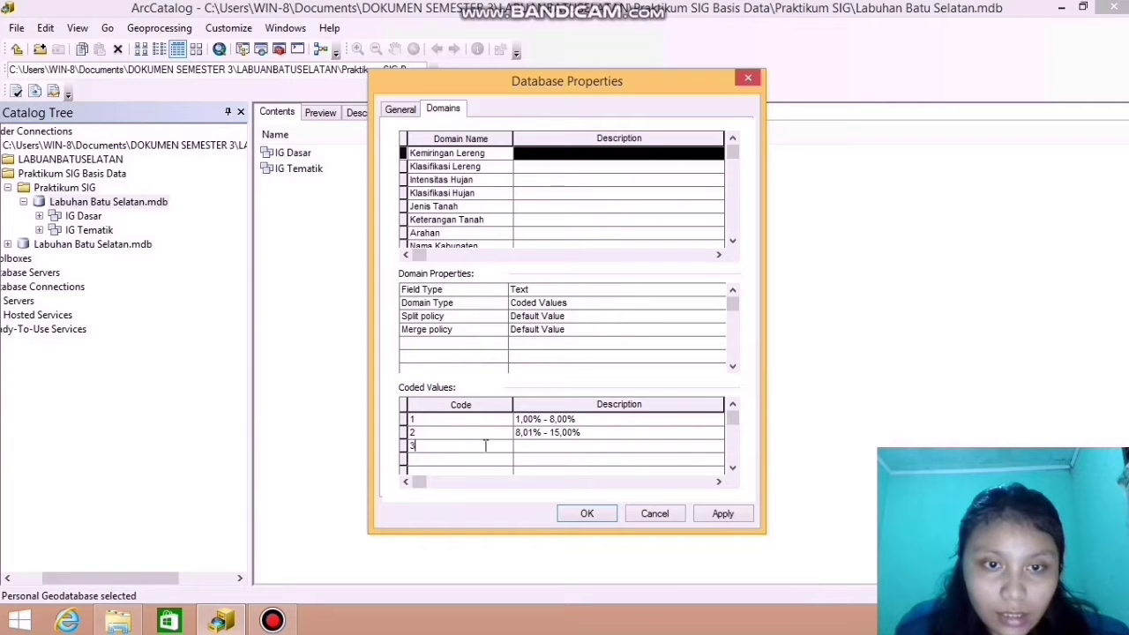
pyautogui.click(536, 449)
pyautogui.write('15')
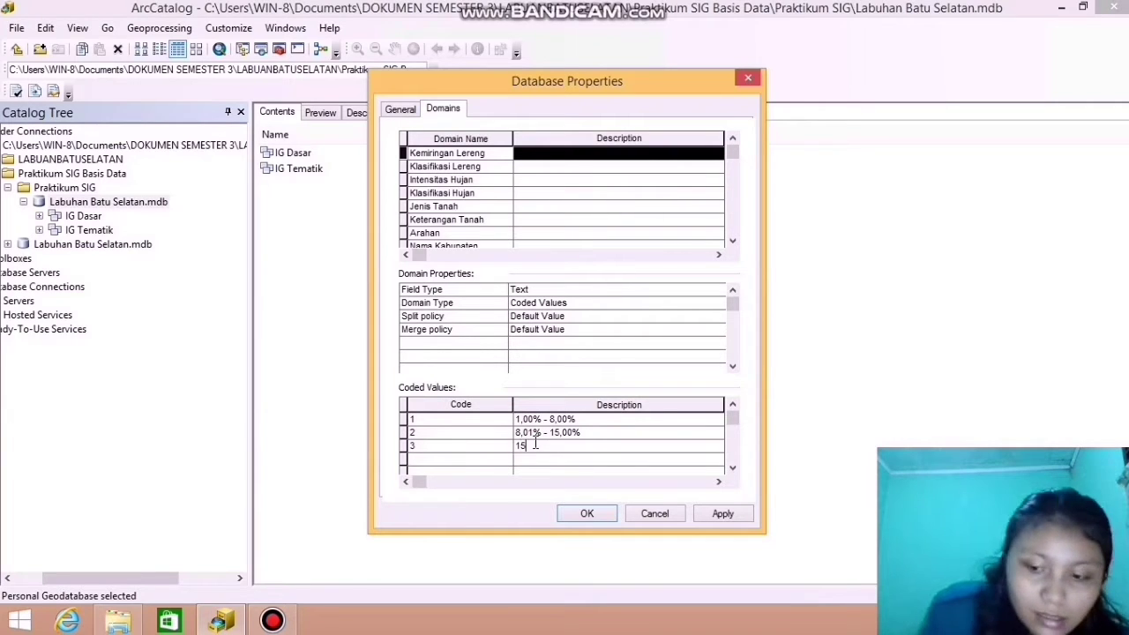
pyautogui.write(',01')
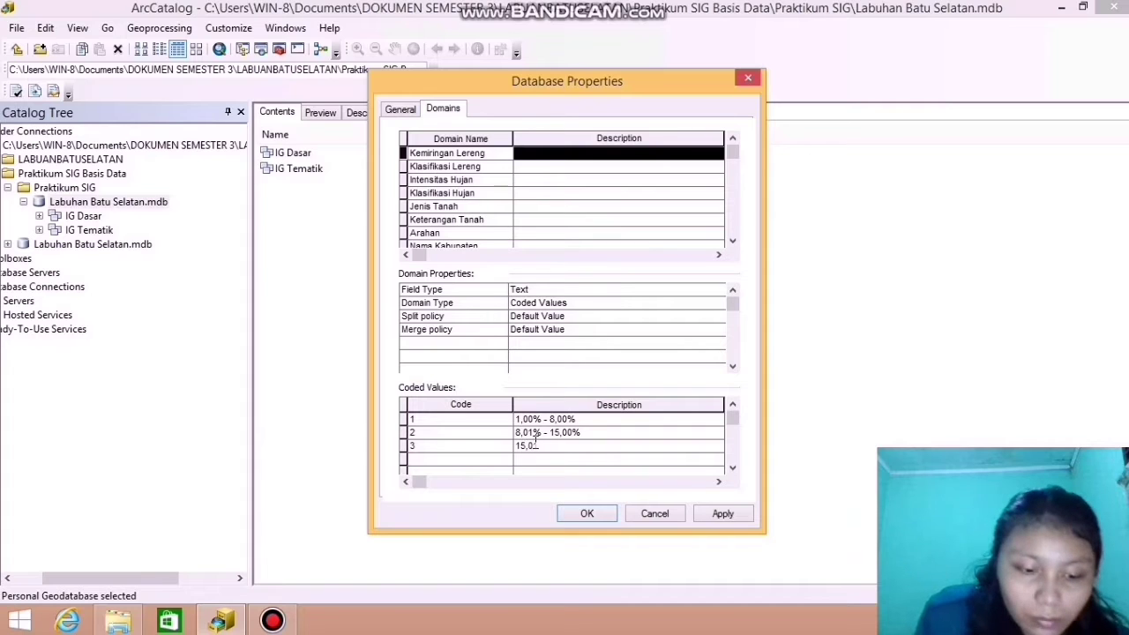
pyautogui.write('%')
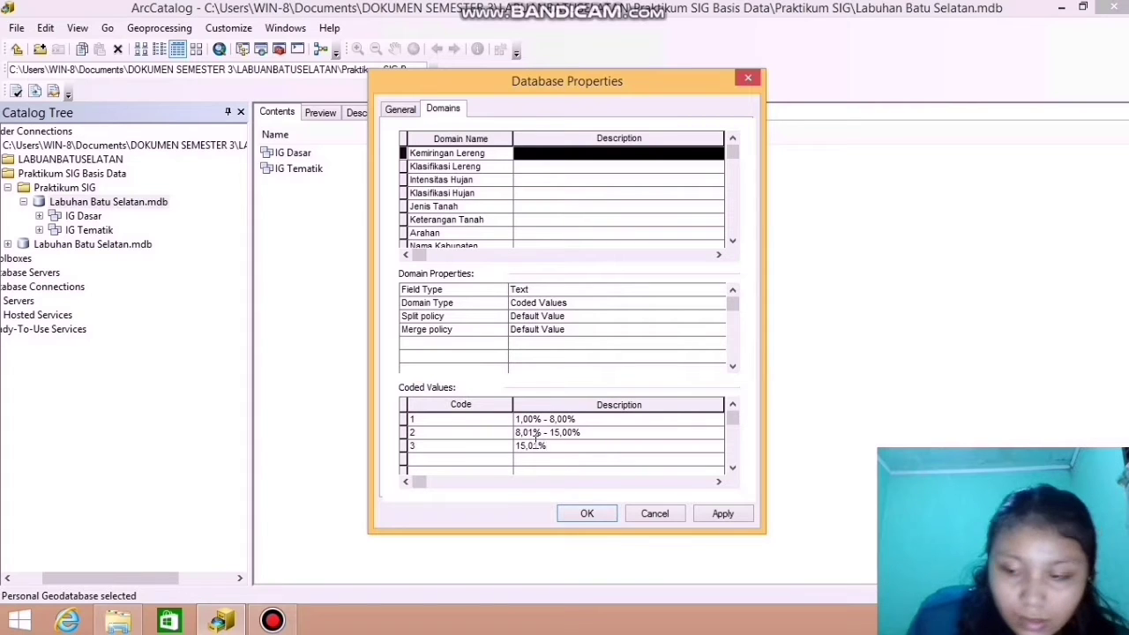
pyautogui.write(' -')
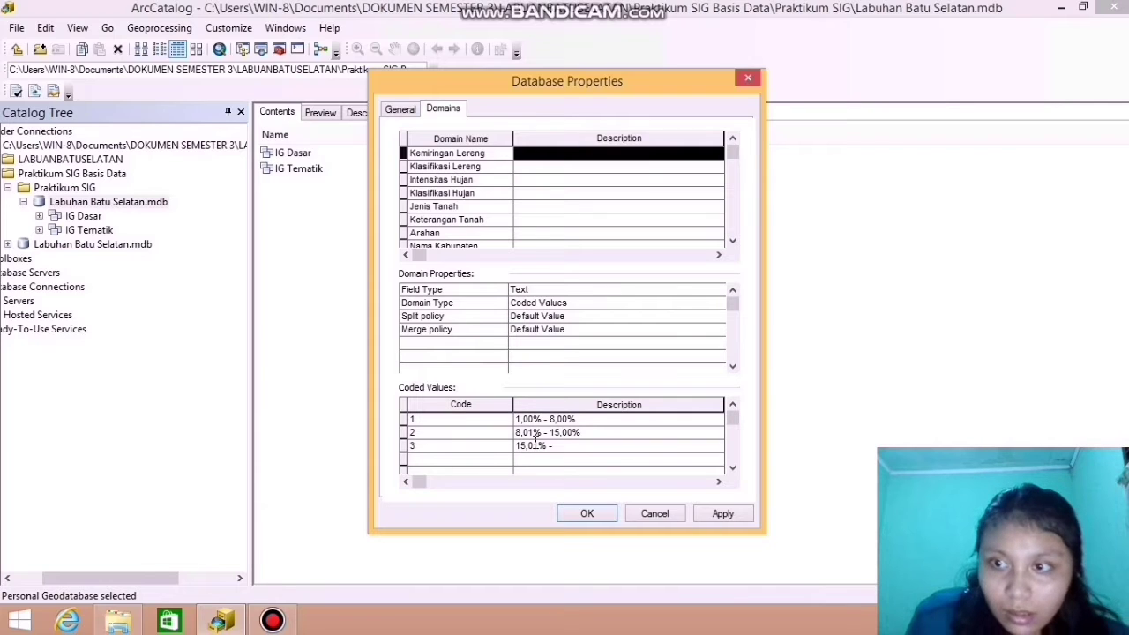
pyautogui.write(' 25')
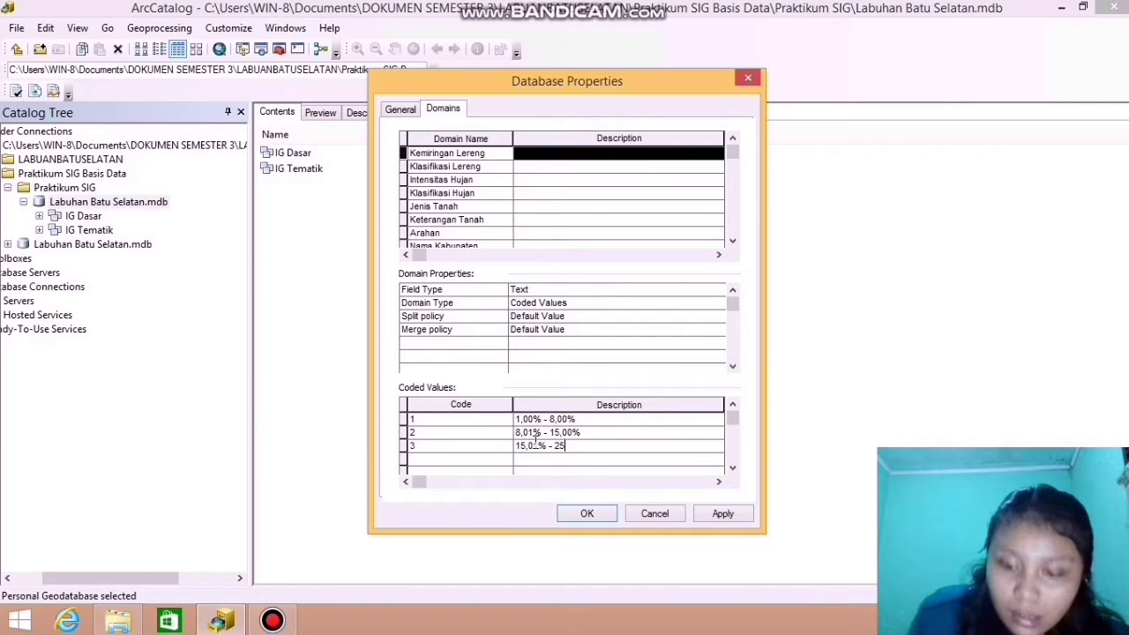
pyautogui.write(',00')
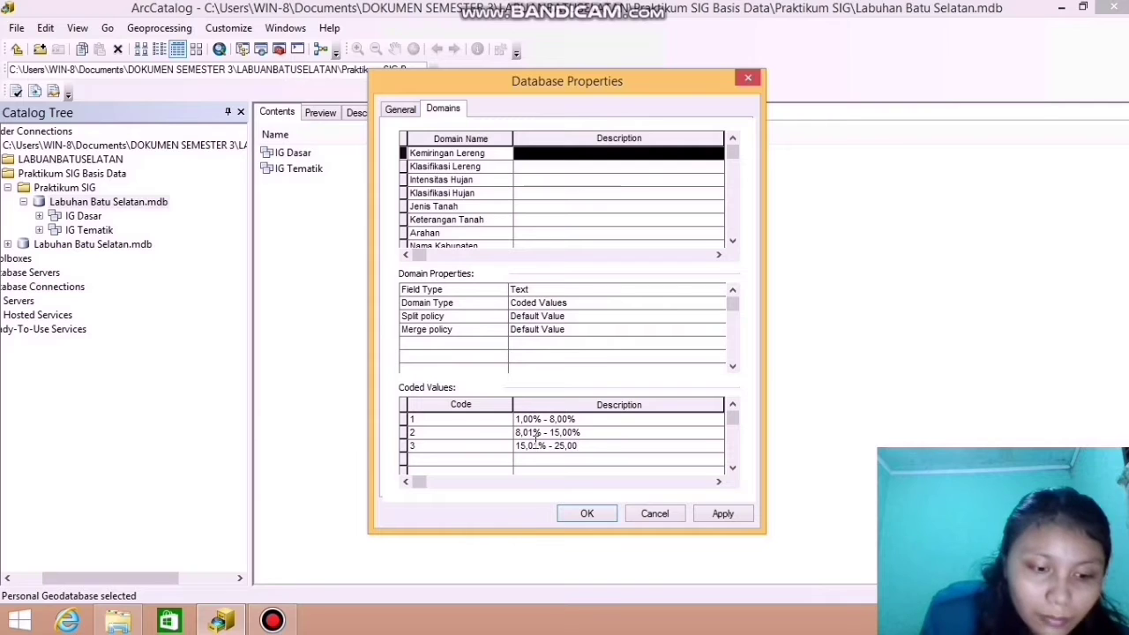
pyautogui.write('%')
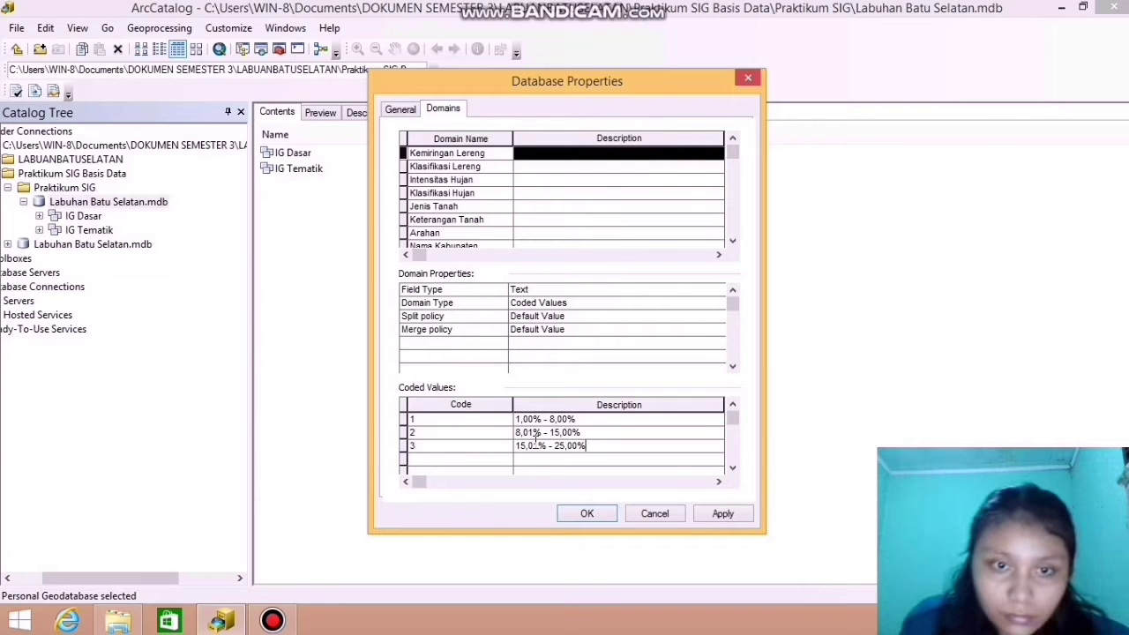
# Add coded value 4 to the Kemiringan Lereng domain with the description 25,01% - 40,00%
pyautogui.click(475, 459)
pyautogui.write('4')
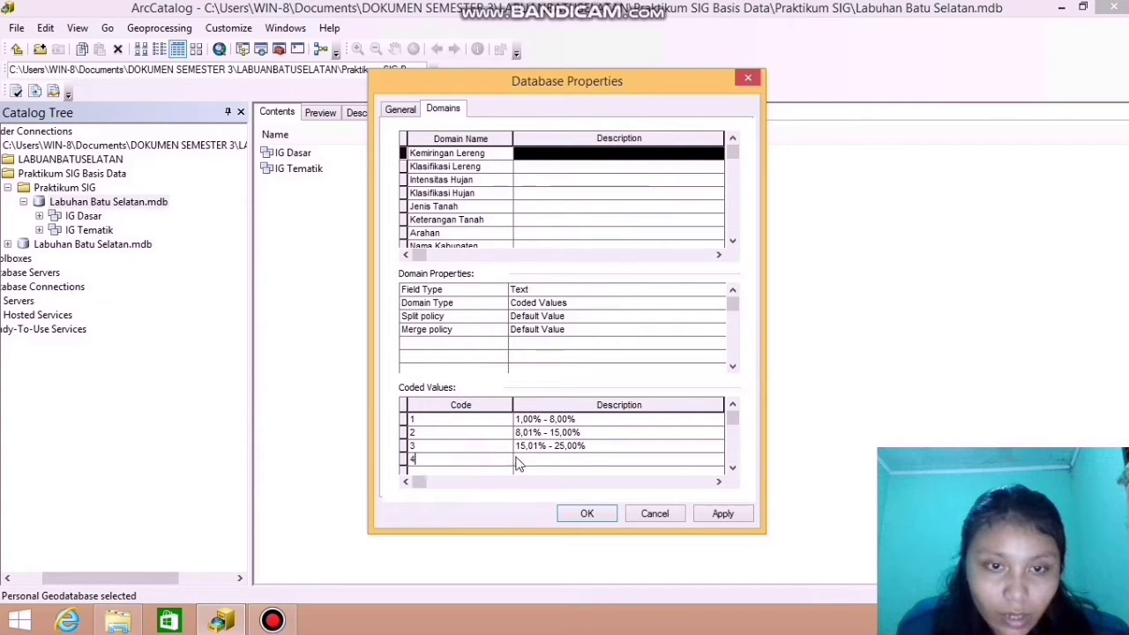
pyautogui.click(540, 463)
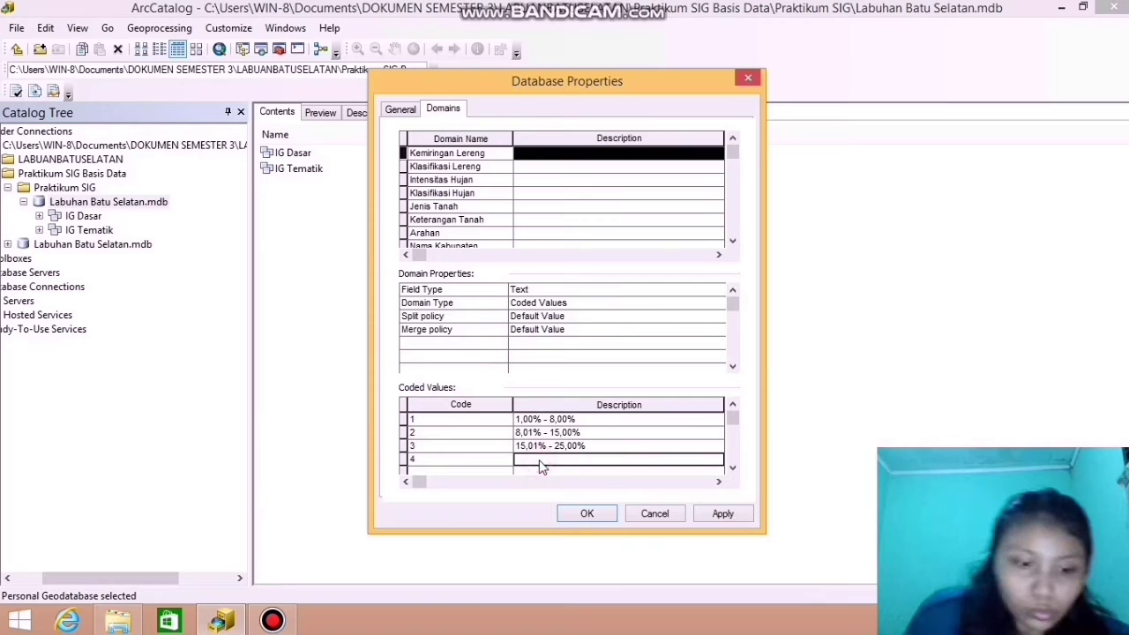
pyautogui.write('25,')
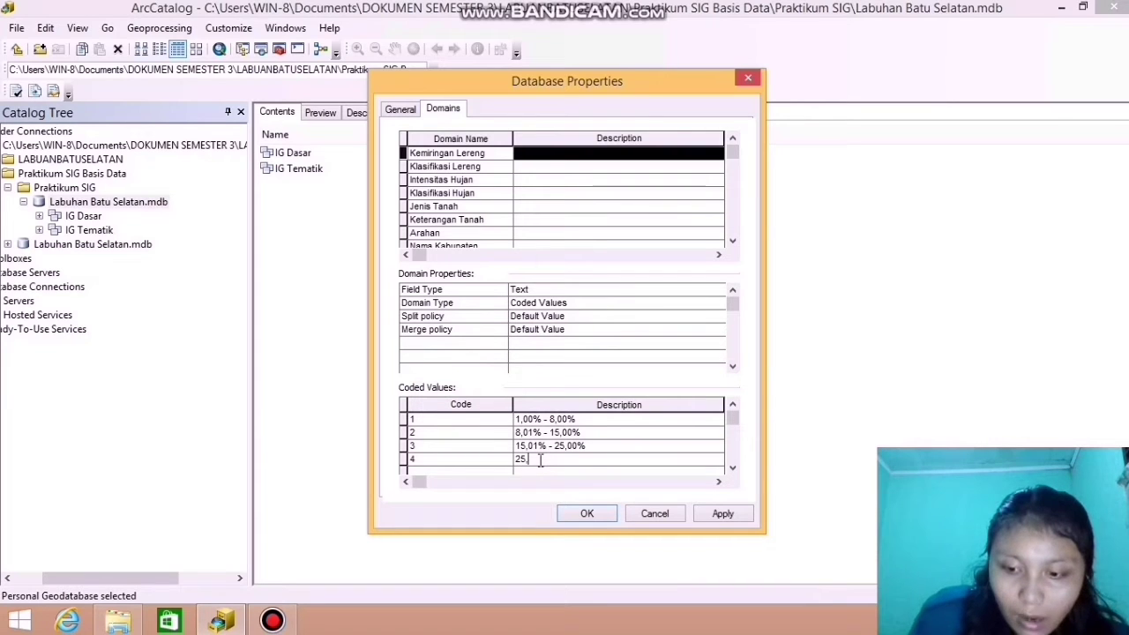
pyautogui.write('01')
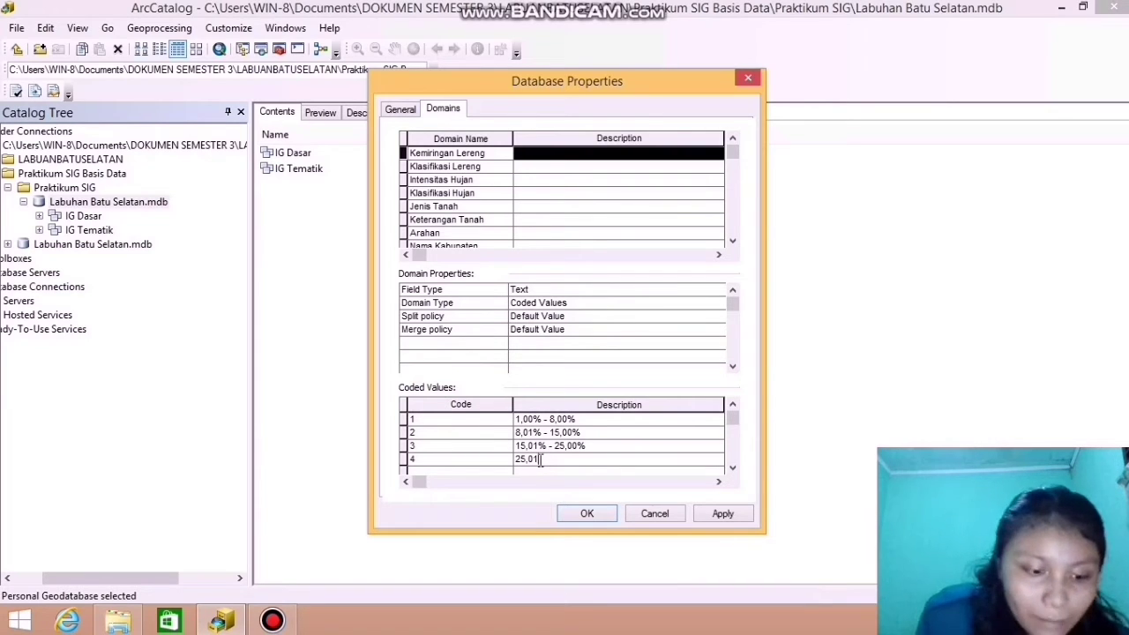
pyautogui.write('%')
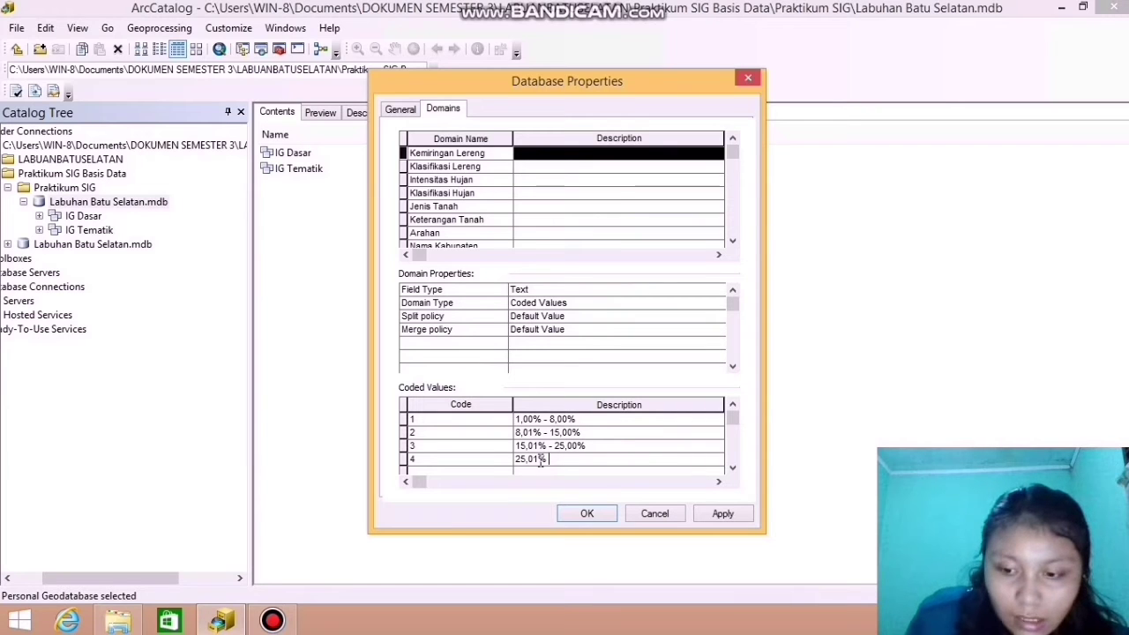
pyautogui.write(' -')
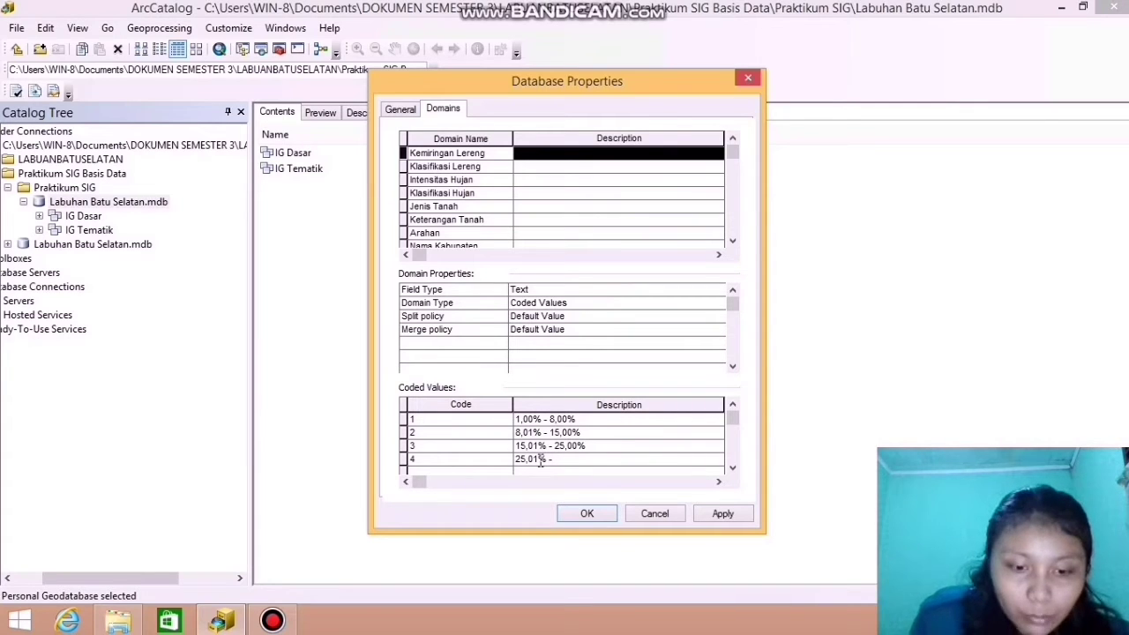
pyautogui.write(' 40,0')
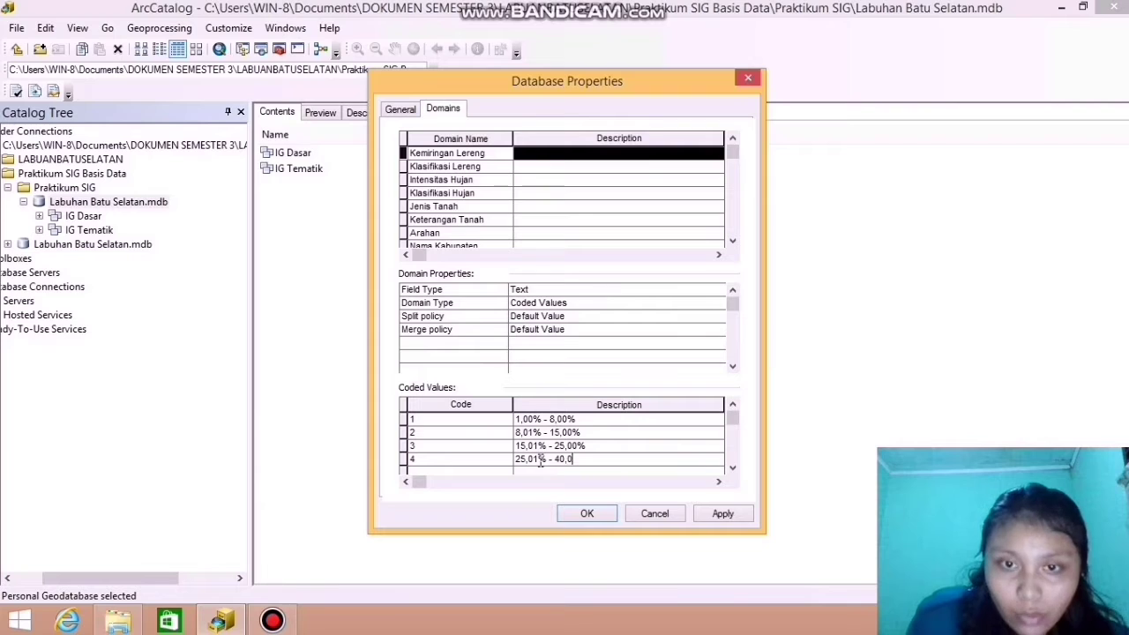
pyautogui.write('0')
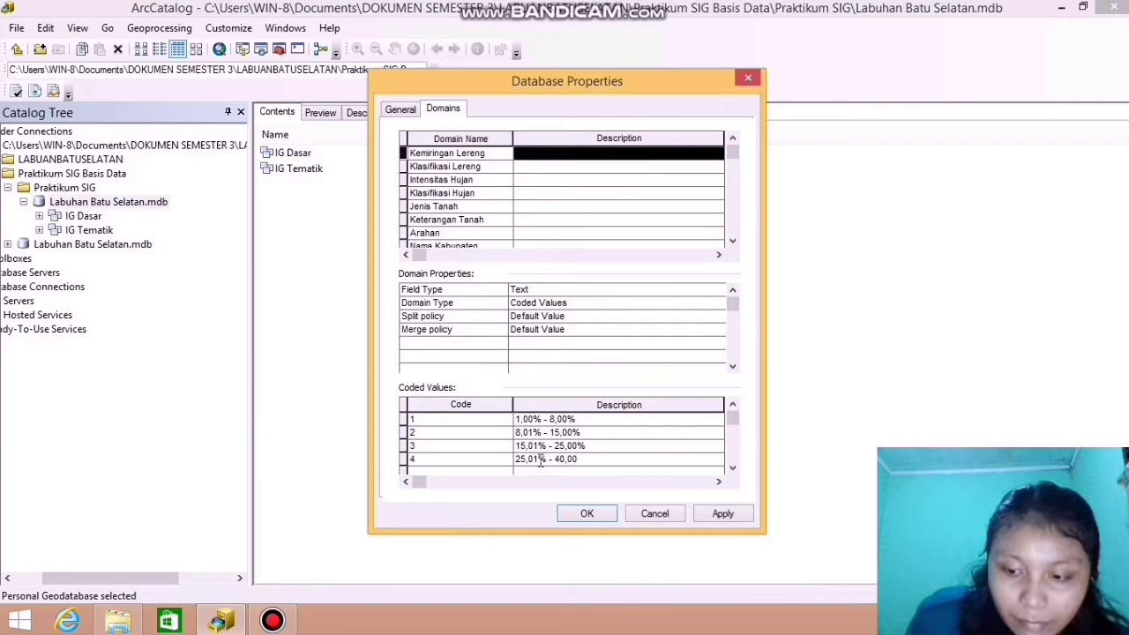
pyautogui.write('%')
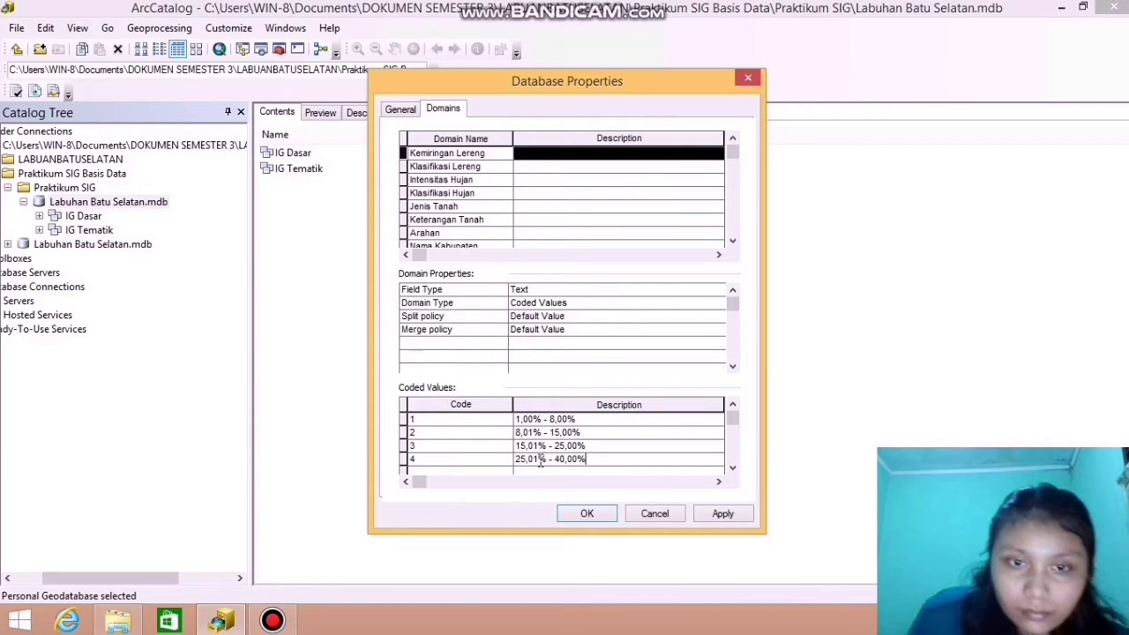
# Add coded value 5 to the Kemiringan Lereng domain with the description 40,01% atau lebih
pyautogui.scroll(-2, 541, 461)
pyautogui.click(438, 449)
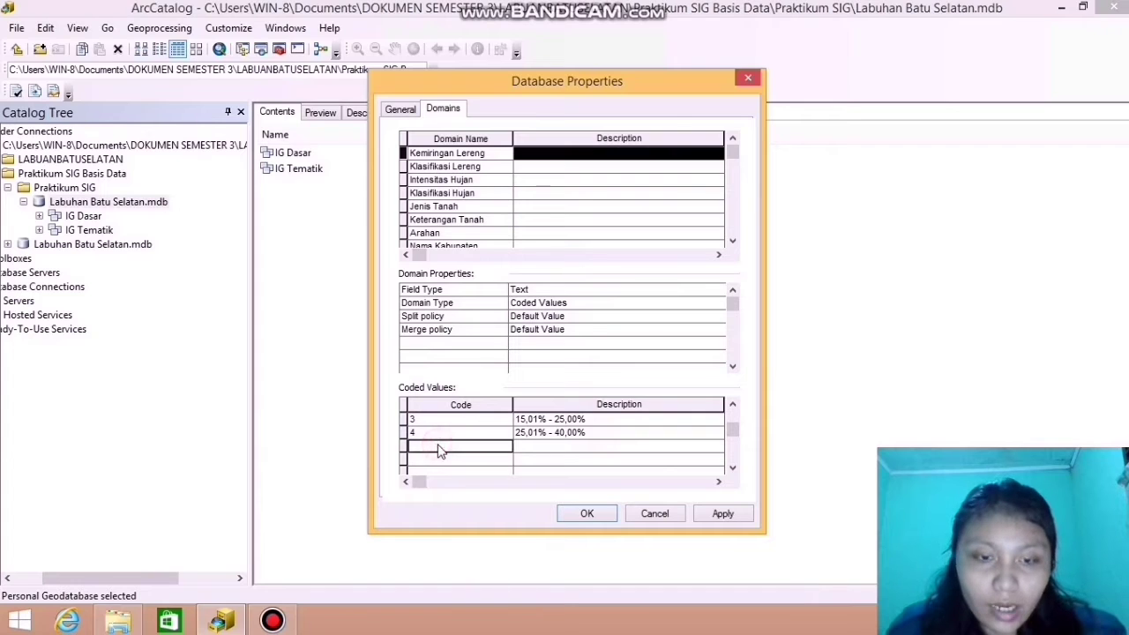
pyautogui.write('5')
pyautogui.click(527, 451)
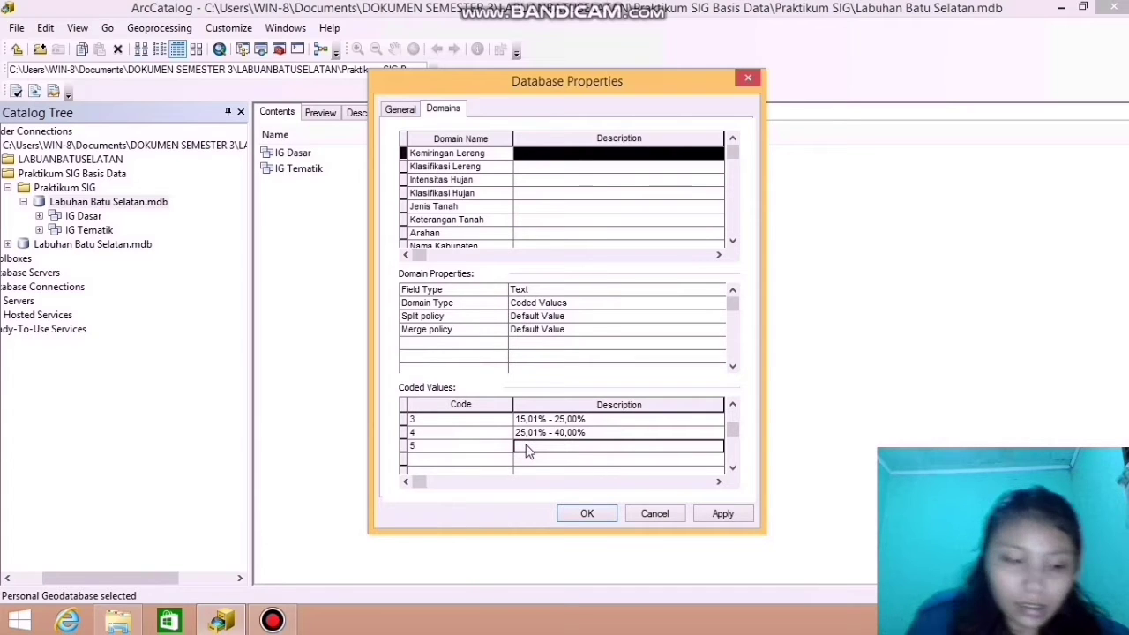
pyautogui.write('4')
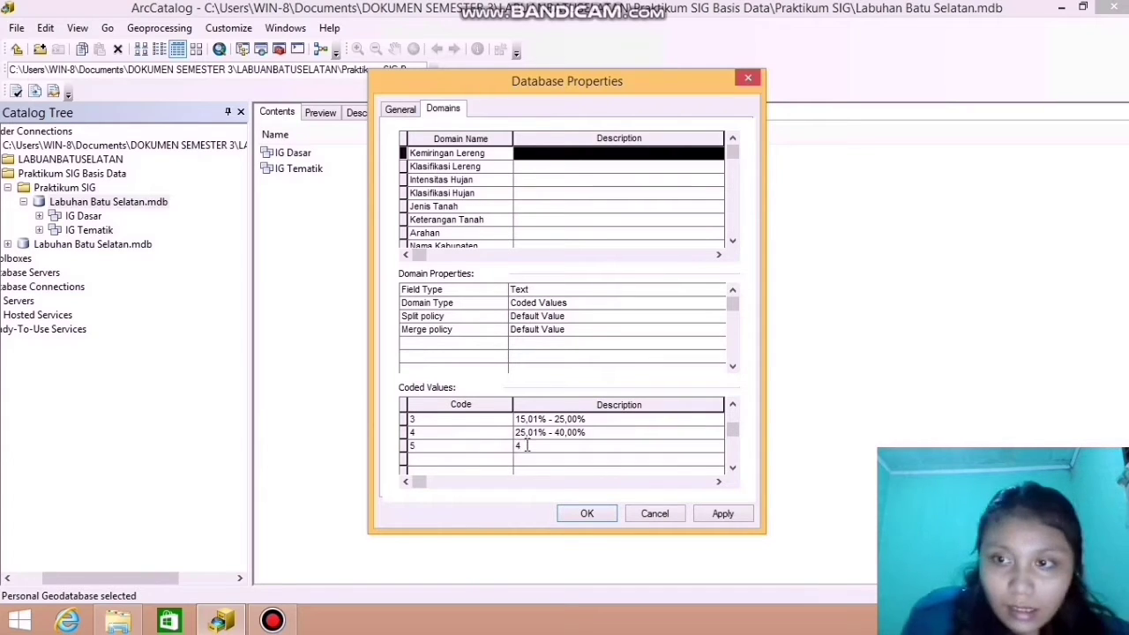
pyautogui.write('0,01')
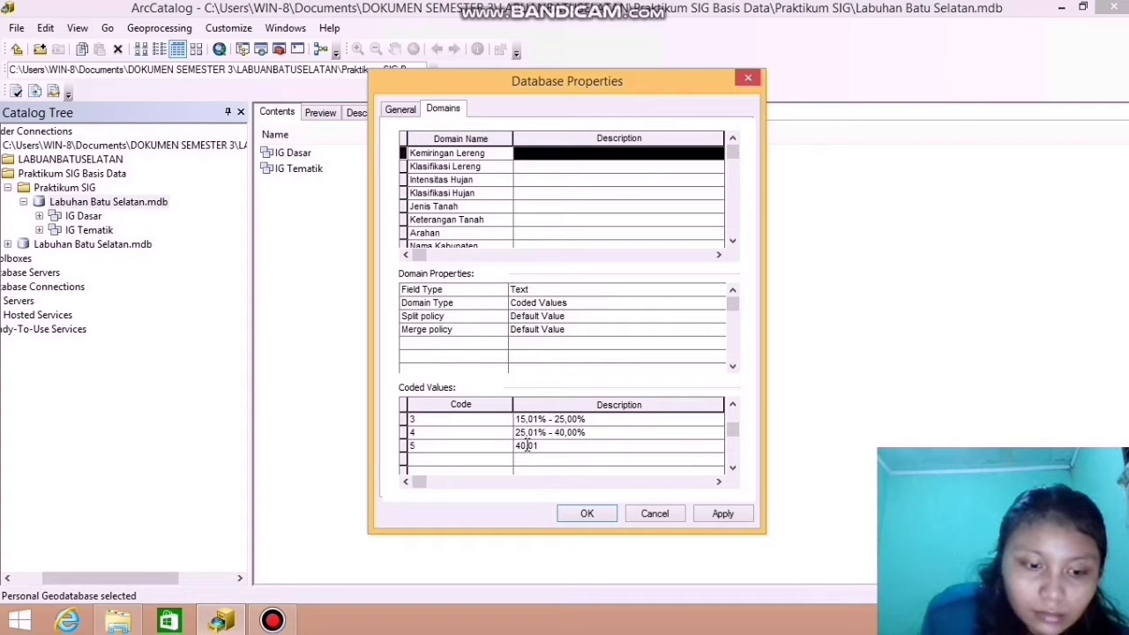
pyautogui.write('%')
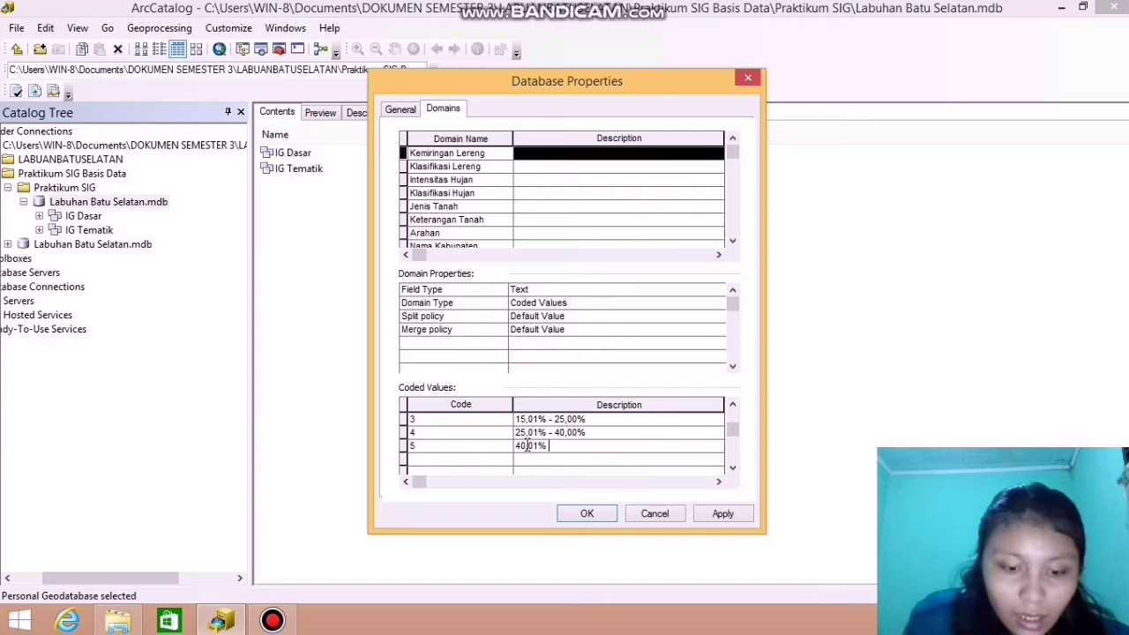
pyautogui.write(' atau lebih')
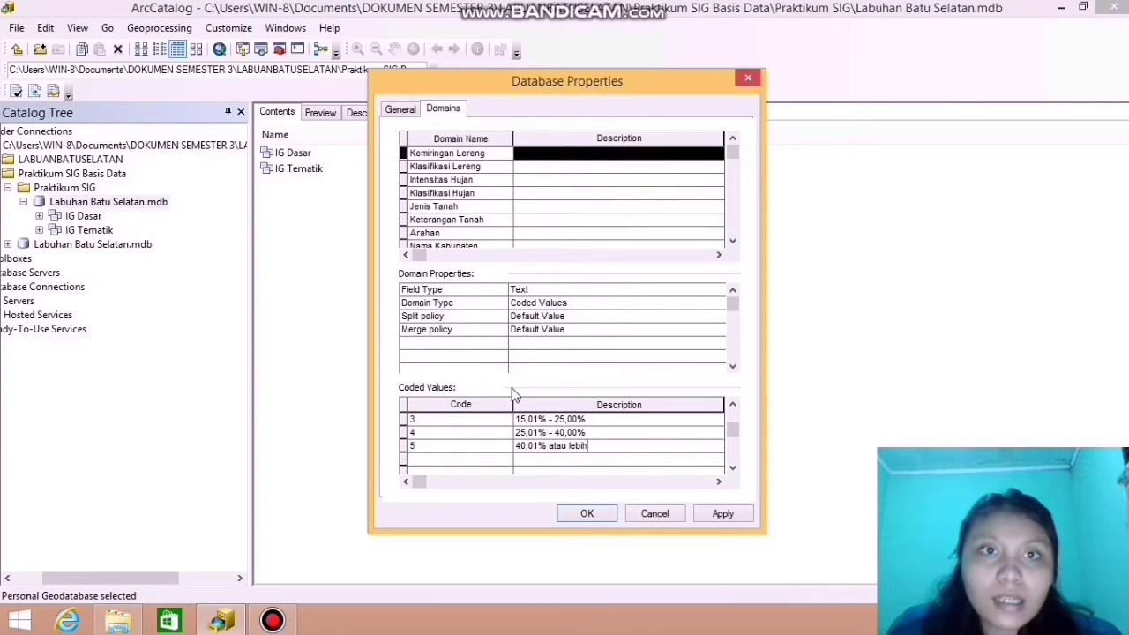
# Set the field type of the Klasifikasi Lereng domain to Text
pyautogui.click(444, 168)
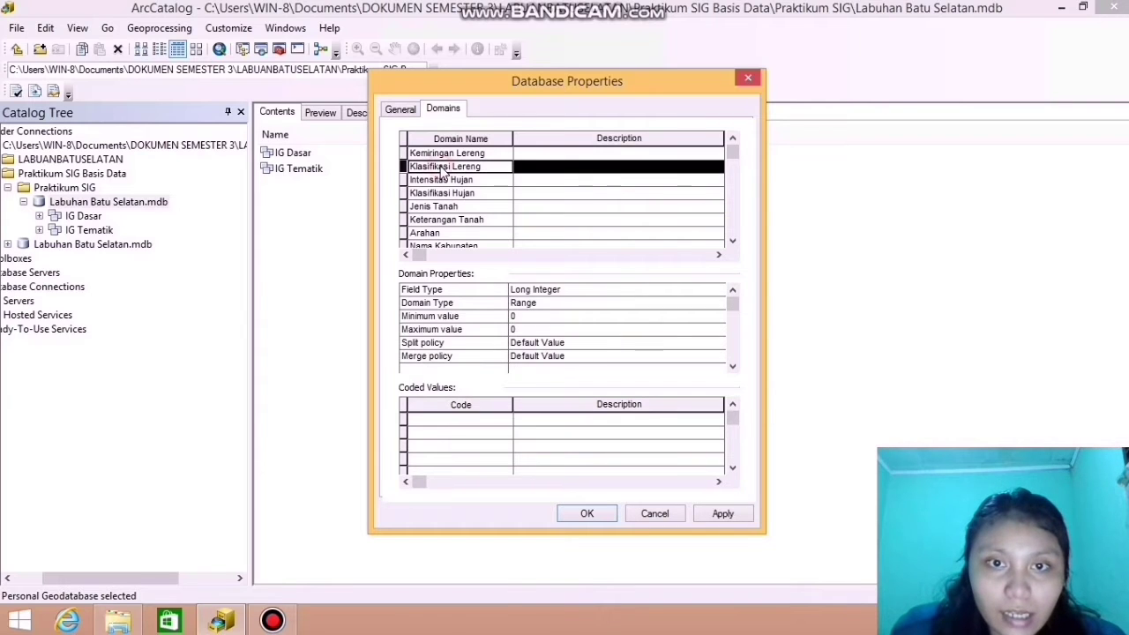
pyautogui.click(552, 294)
pyautogui.click(552, 291)
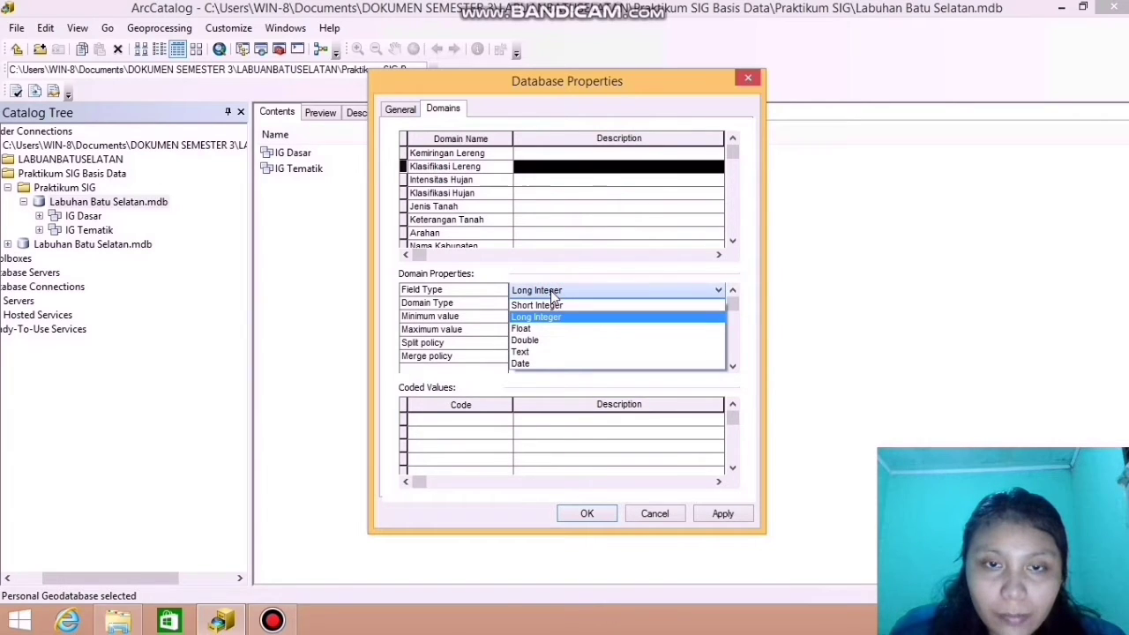
pyautogui.click(545, 353)
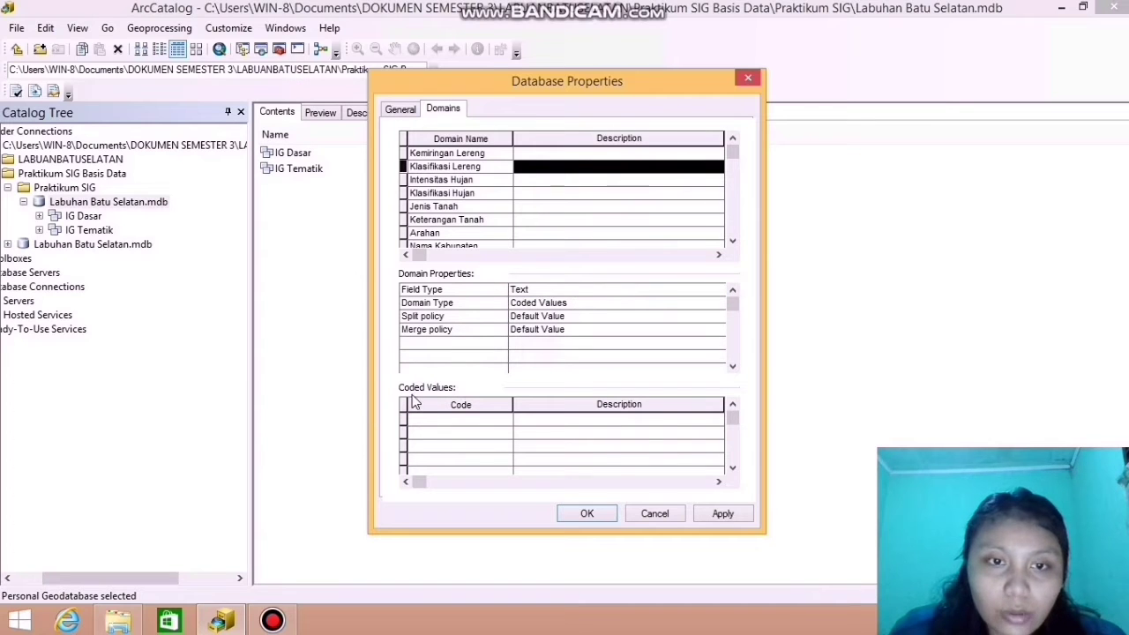
# Add coded value 1 to the Klasifikasi Lereng domain with the description Datar
pyautogui.click(438, 422)
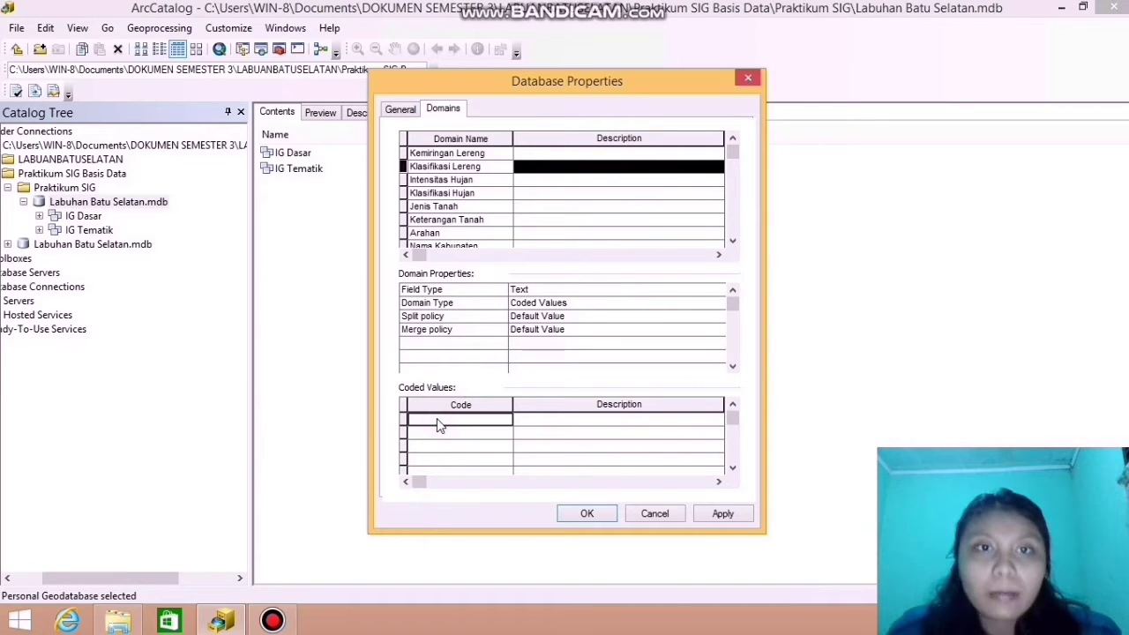
pyautogui.write('1')
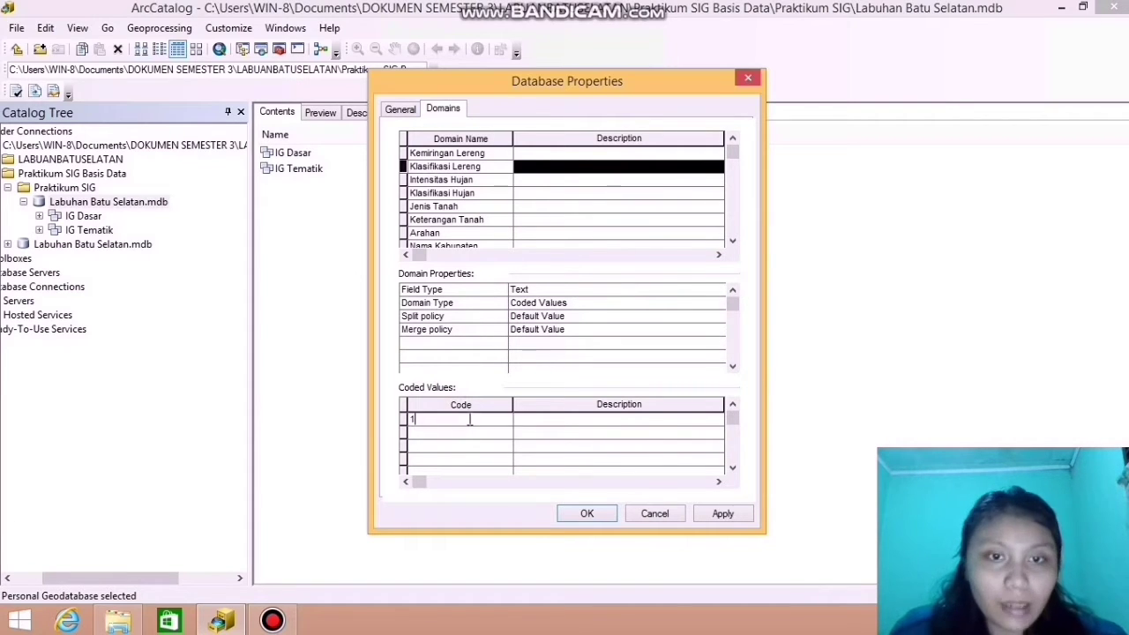
pyautogui.click(569, 421)
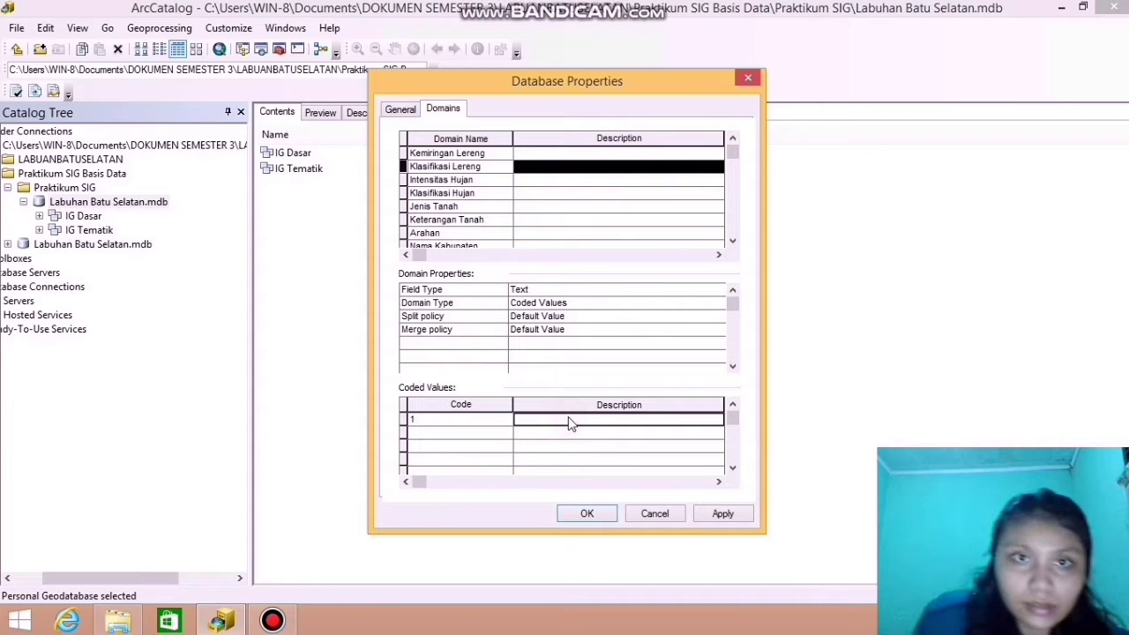
pyautogui.write('Datar')
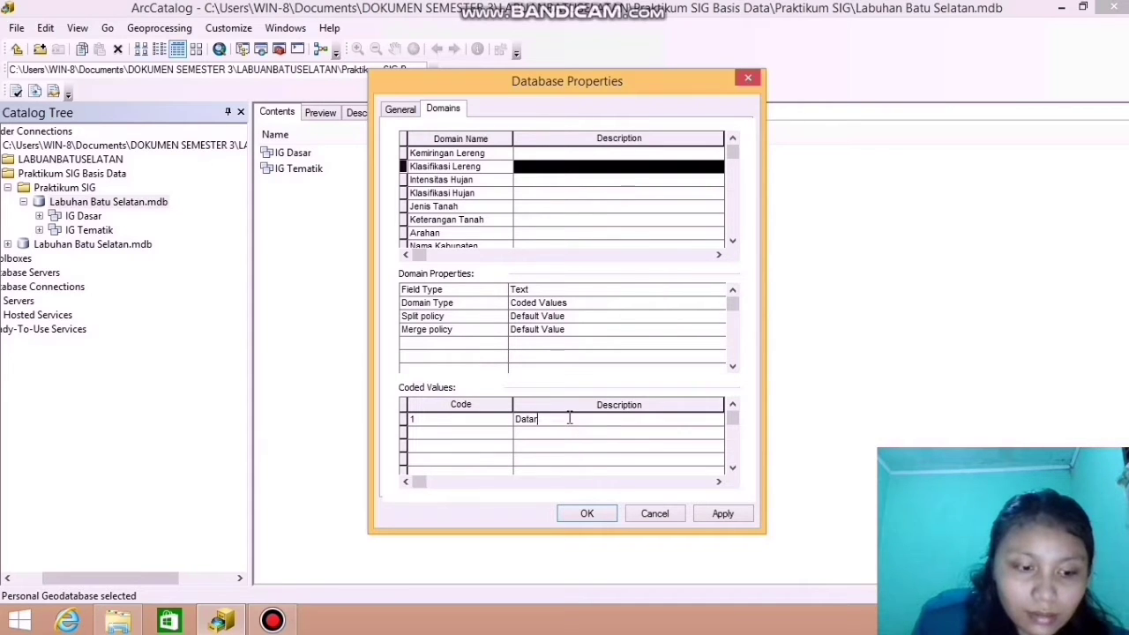
pyautogui.press('Tab')
# Add coded value 2 to the Klasifikasi Lereng domain with the description Landai
pyautogui.write('2')
pyautogui.press('Tab')
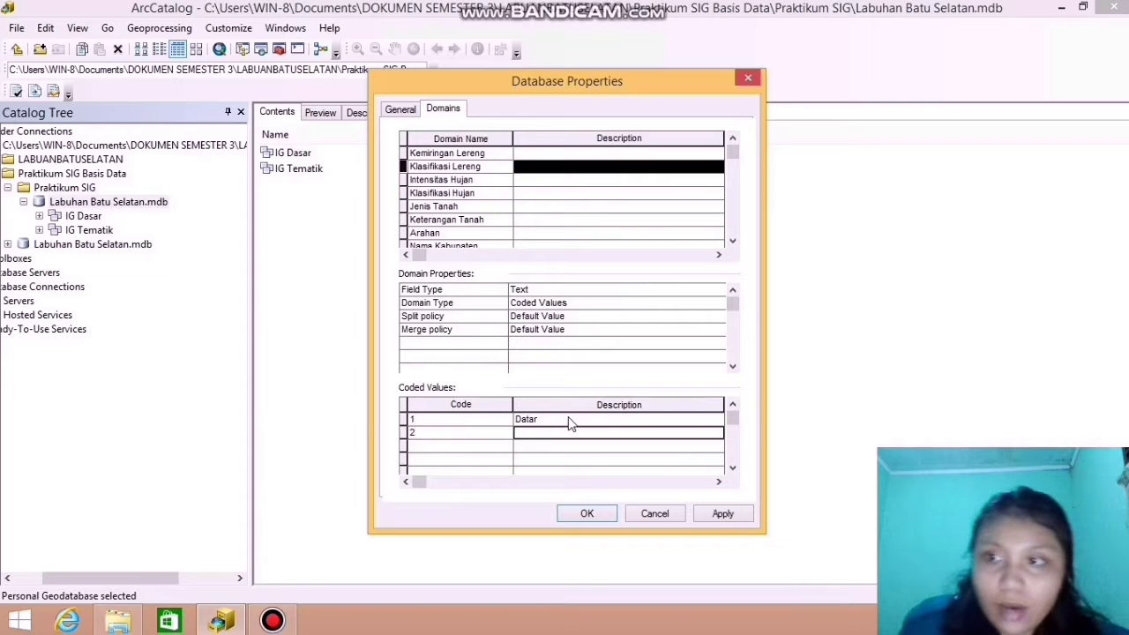
pyautogui.write('Lan')
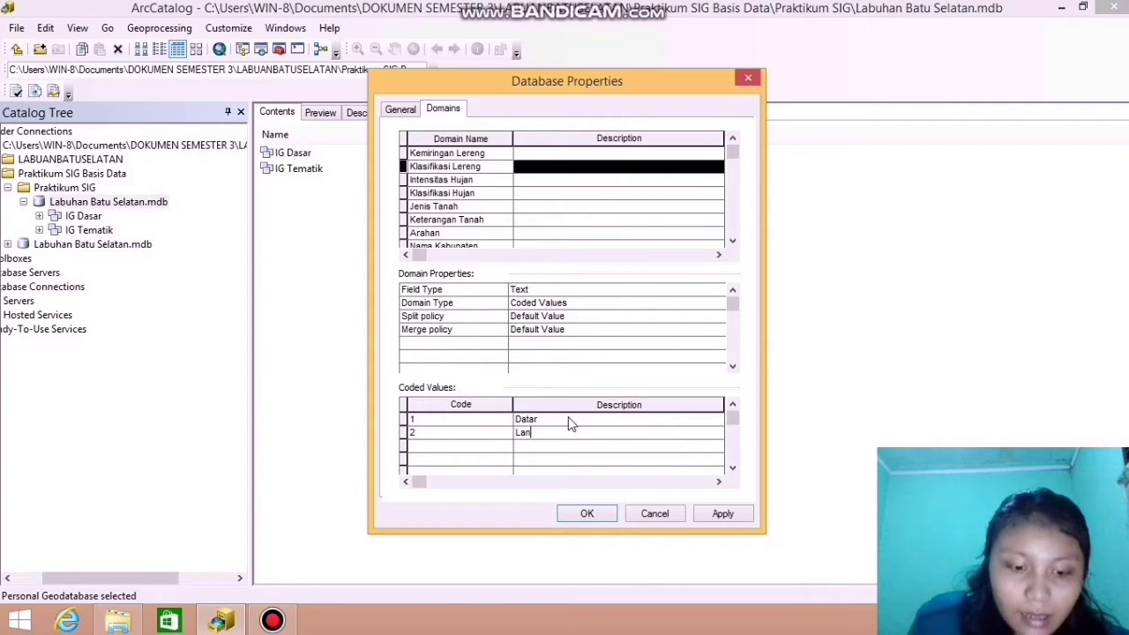
pyautogui.write('dai')
pyautogui.press('Tab')
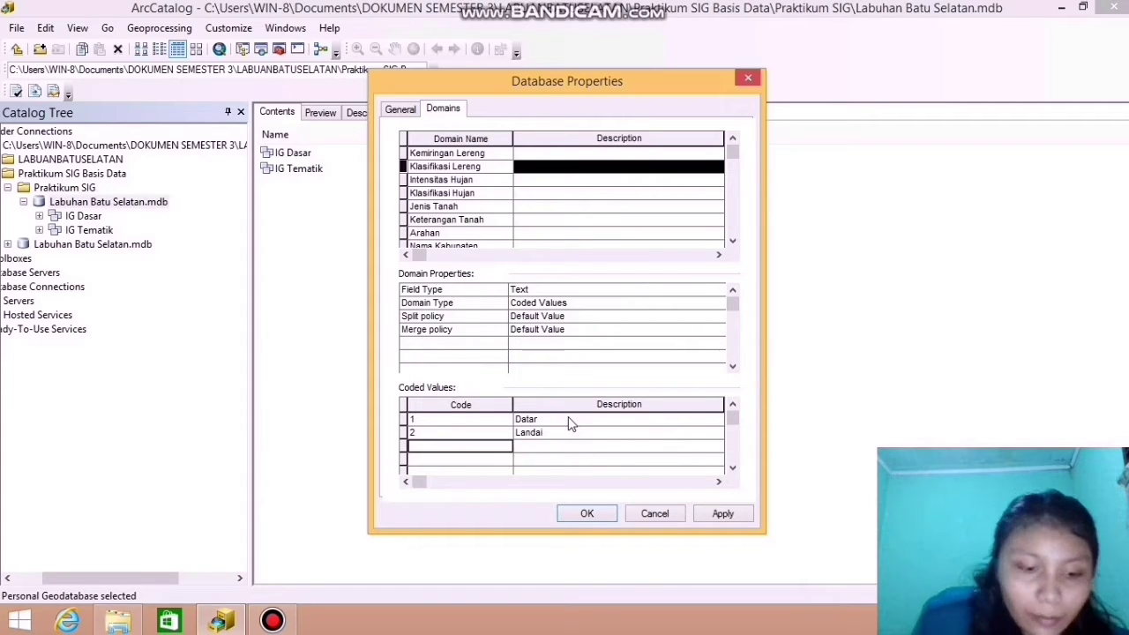
# Add coded value 3 to the Klasifikasi Lereng domain with the description Agak Curam
pyautogui.write('3')
pyautogui.press('Tab')
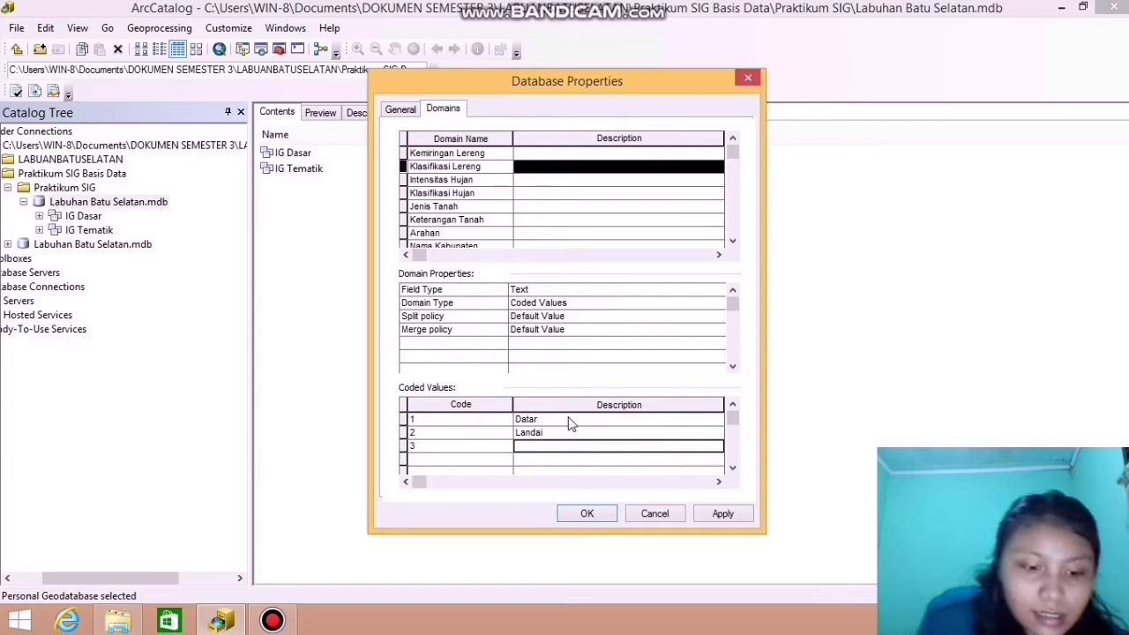
pyautogui.write('Ag')
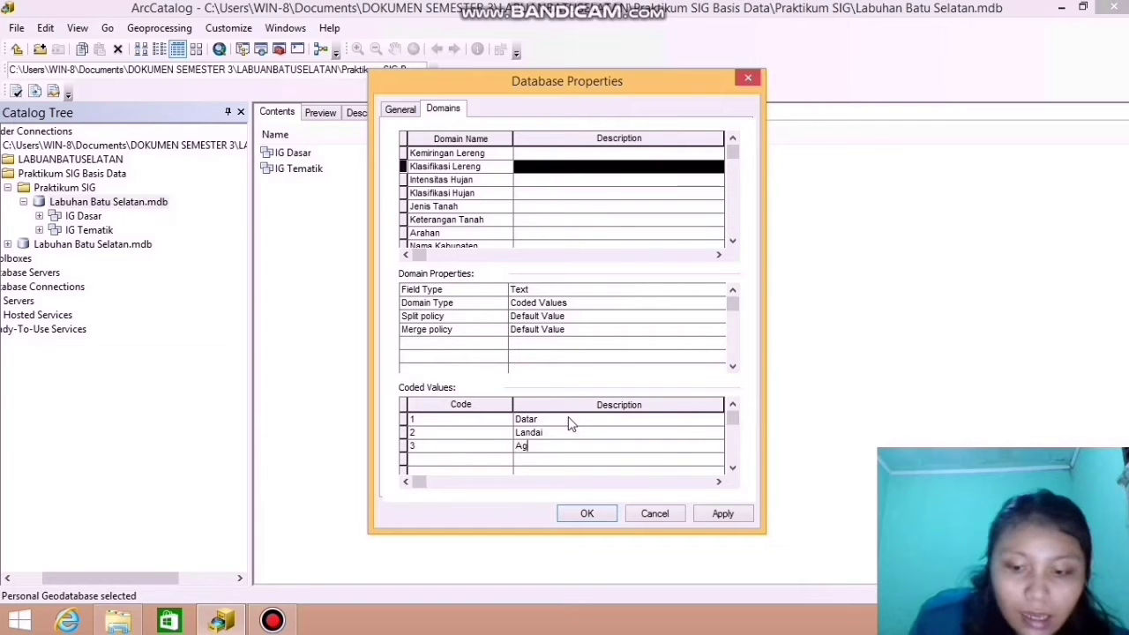
pyautogui.write('ak C')
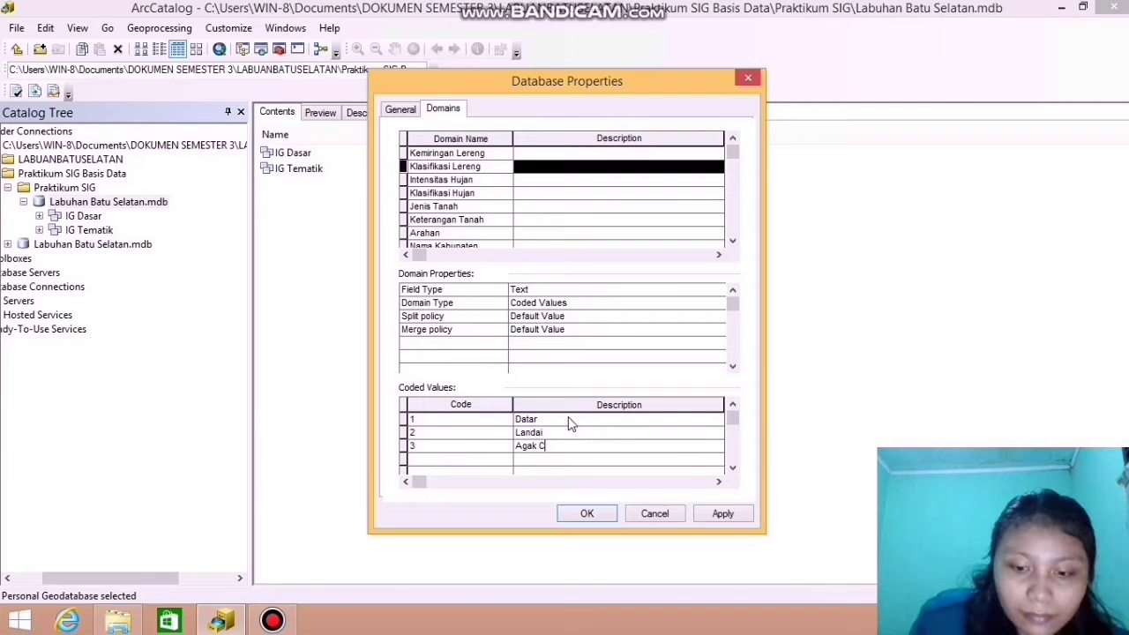
pyautogui.write('uram')
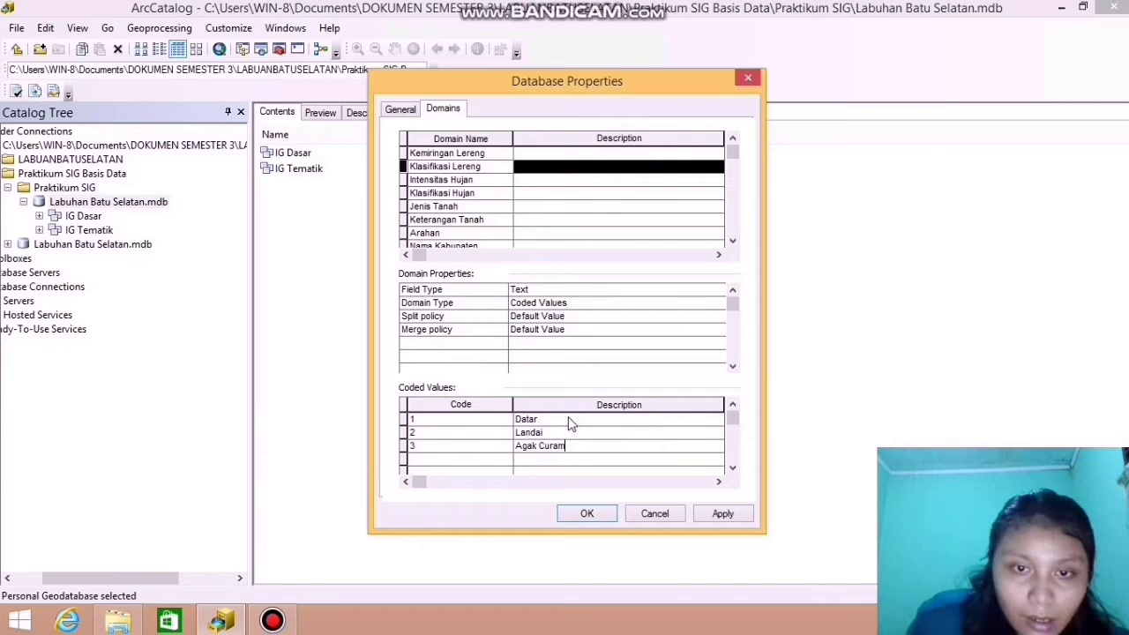
pyautogui.press('Return')
# Add coded values 4, described as Curam, and 5, described as Sangat Curam, to the Klasifikasi Lereng domain
pyautogui.write('4')
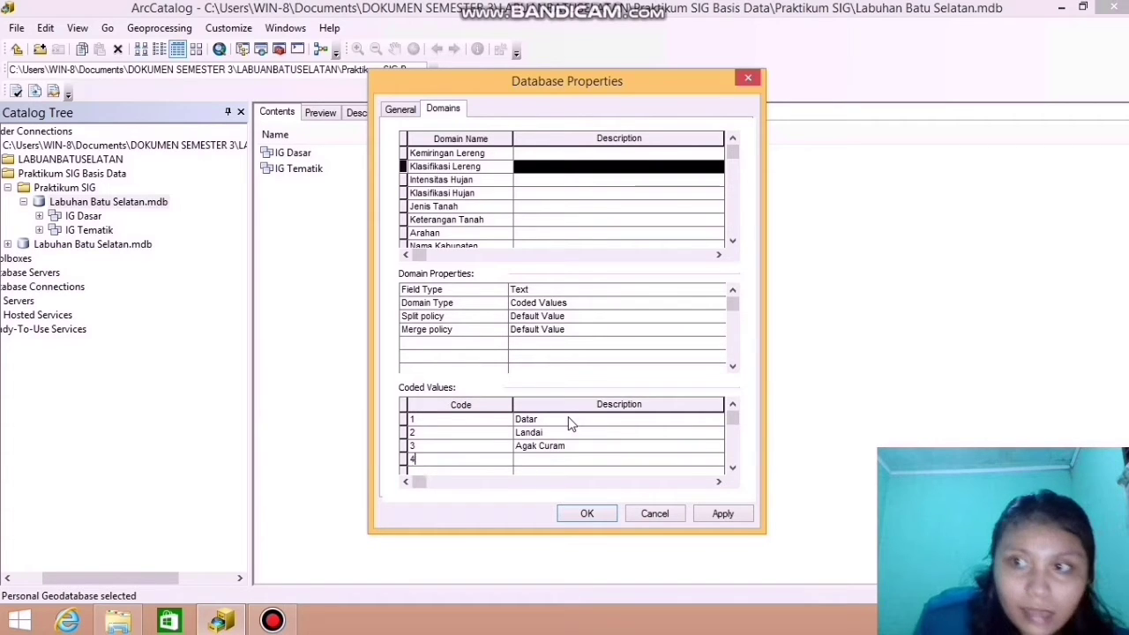
pyautogui.press('Tab')
pyautogui.write('Curam')
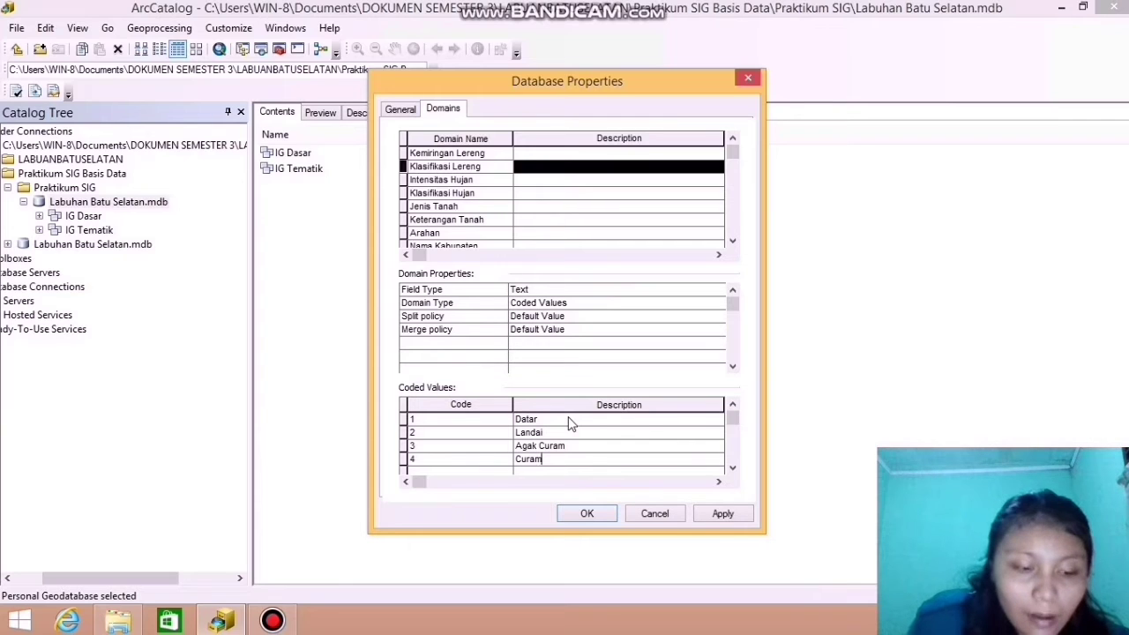
pyautogui.press('Return')
pyautogui.write('5')
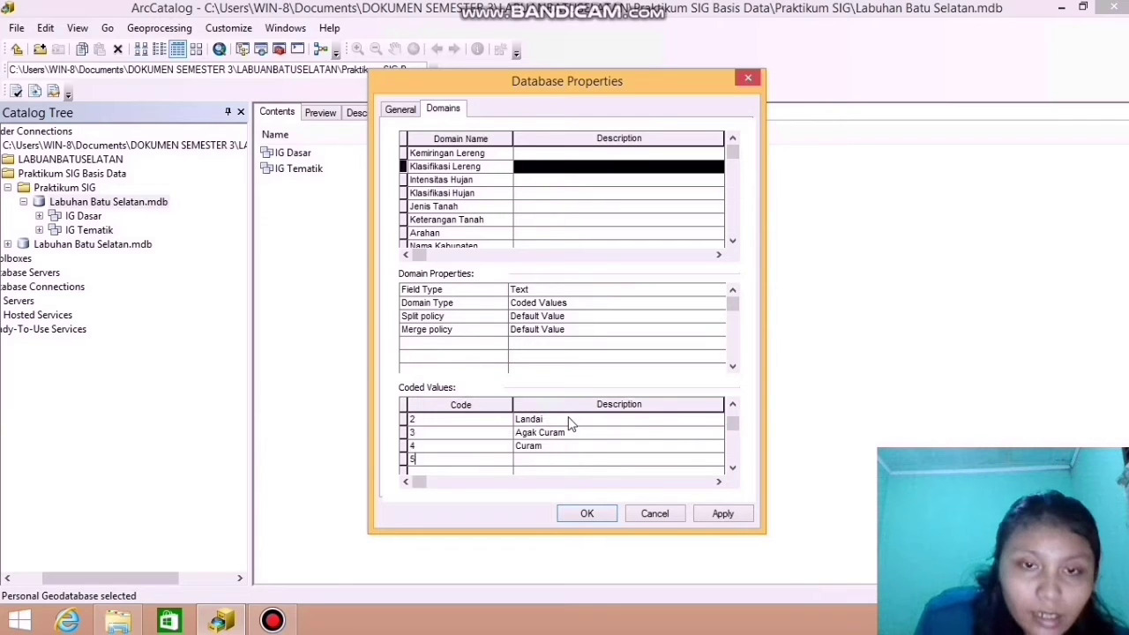
pyautogui.press('Tab')
pyautogui.write('Sangat ')
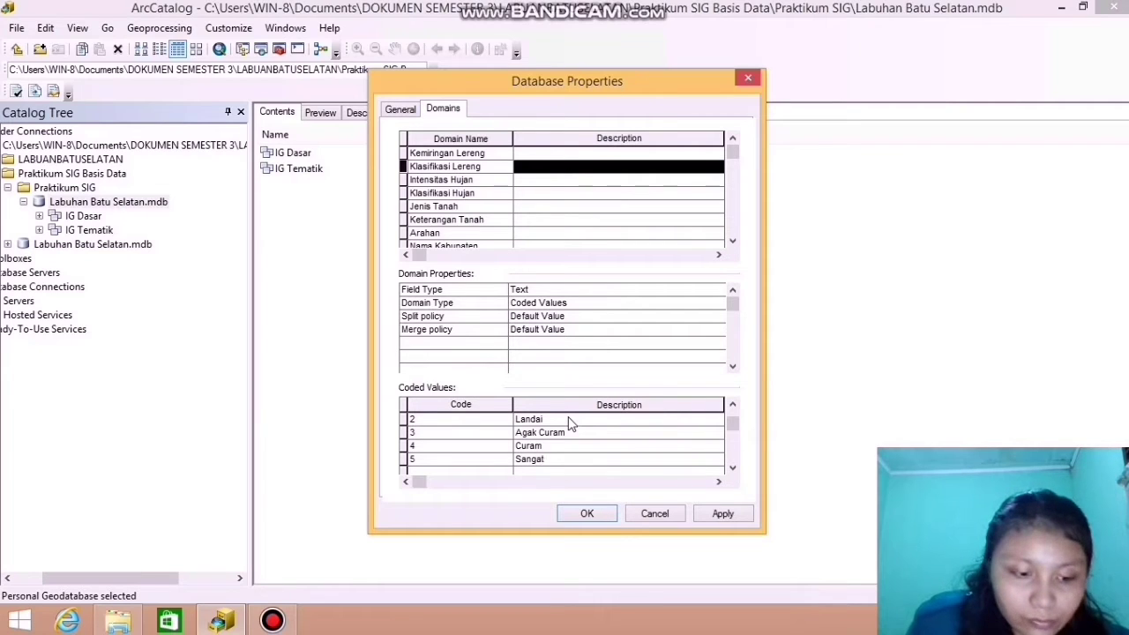
pyautogui.write('Curam')
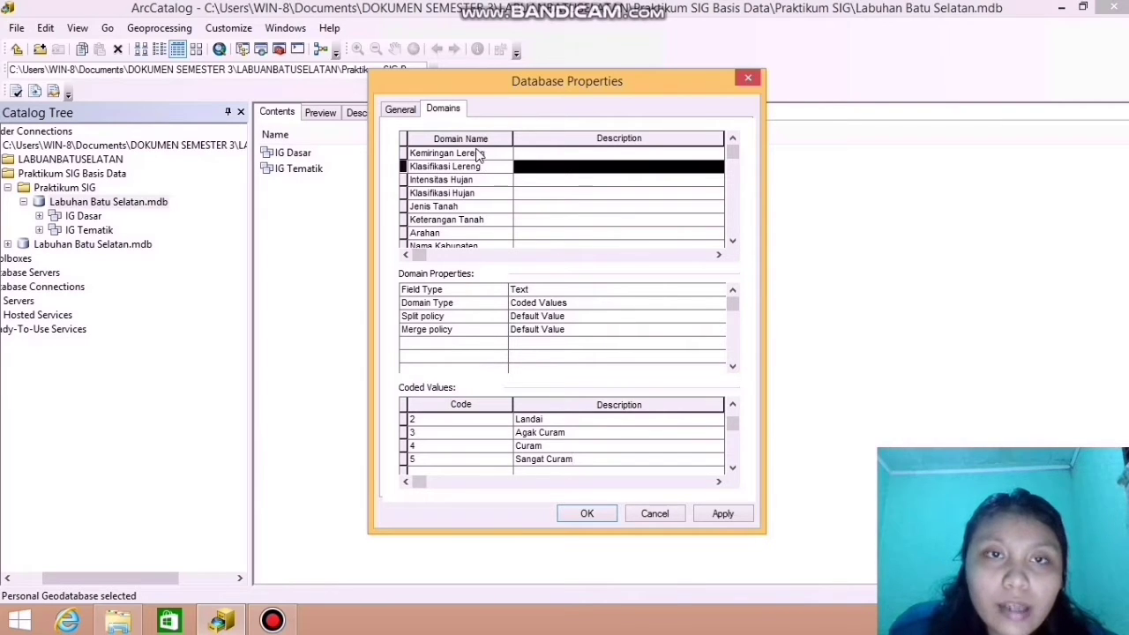
# Set the field type of the Intensitas Hujan domain to Text
pyautogui.click(479, 181)
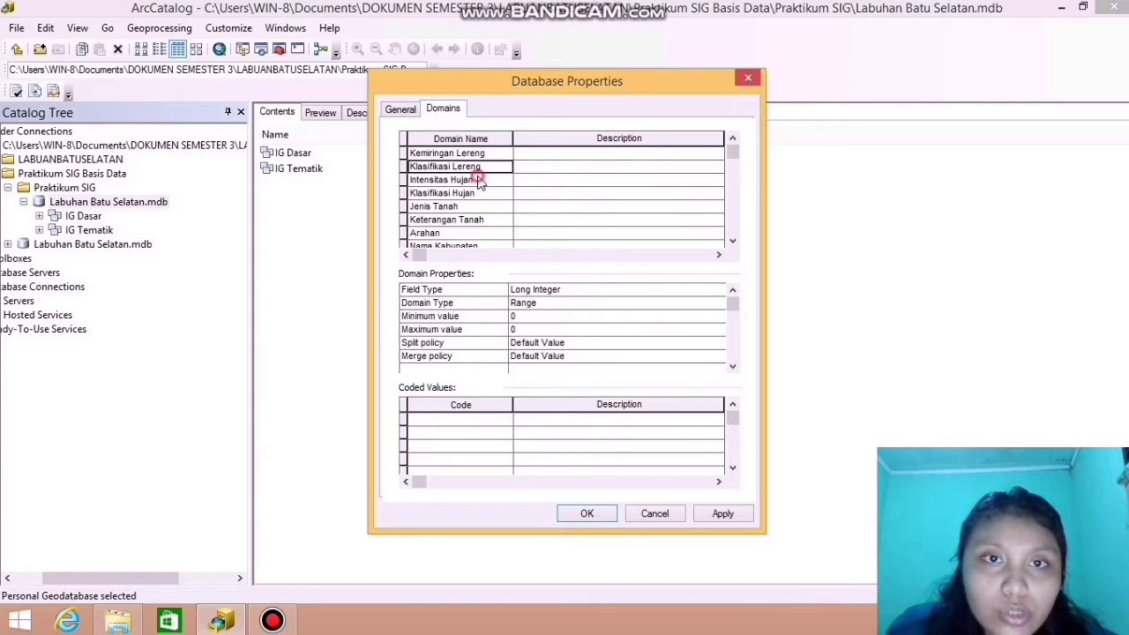
pyautogui.click(517, 291)
pyautogui.click(526, 352)
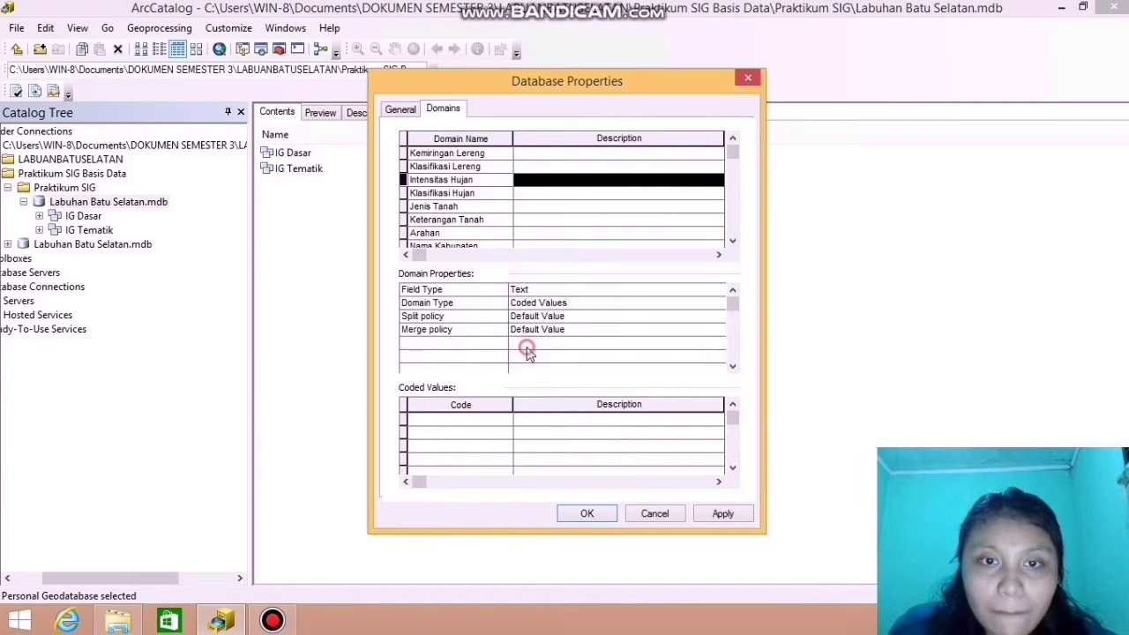
# Add coded value 1 to the Intensitas Hujan domain with the description < 1750 mm/hari
pyautogui.click(517, 422)
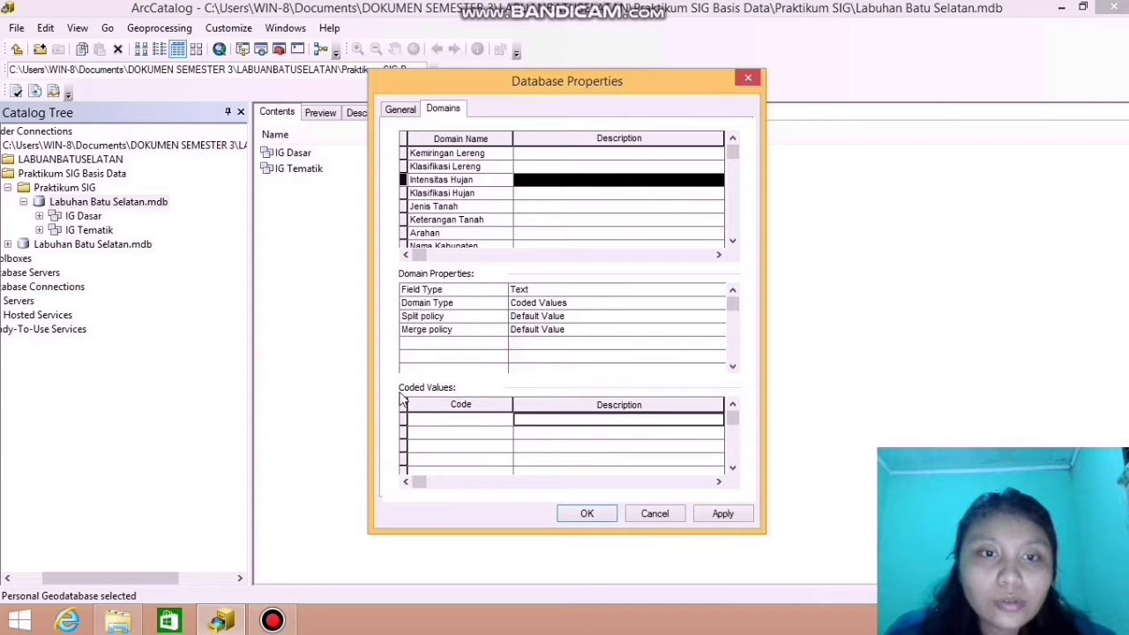
pyautogui.click(436, 421)
pyautogui.write('1')
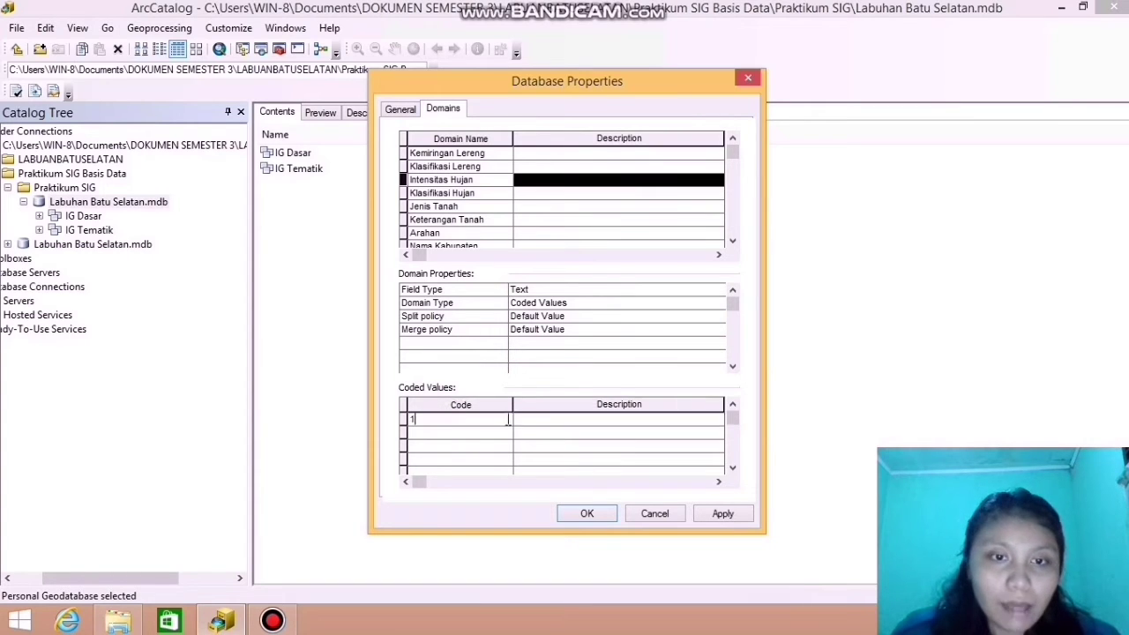
pyautogui.click(536, 422)
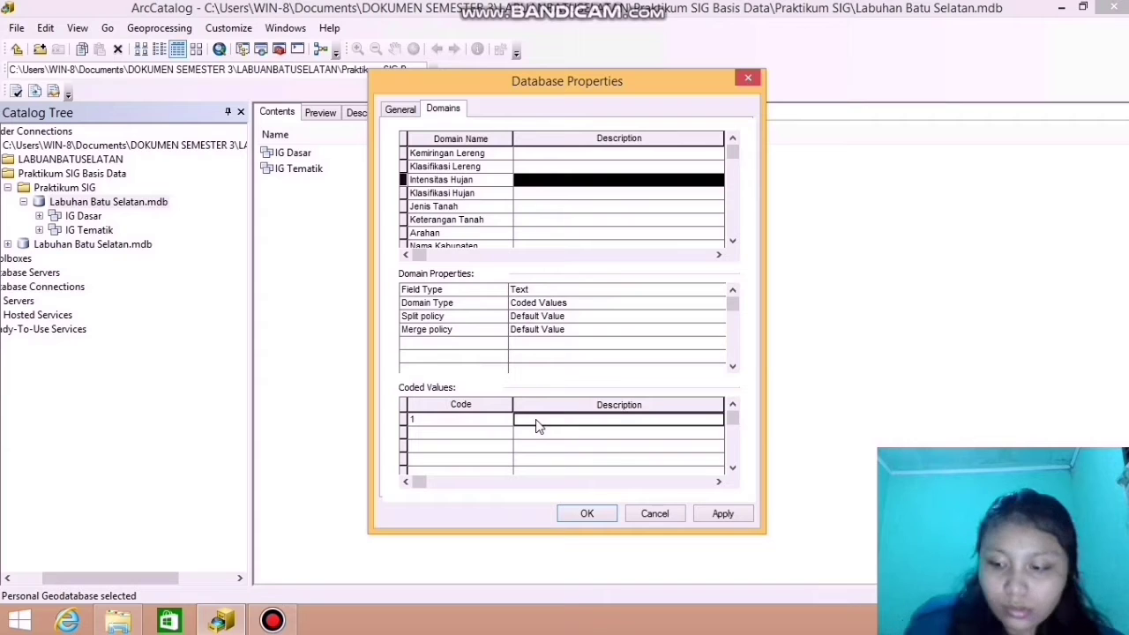
pyautogui.click(537, 423)
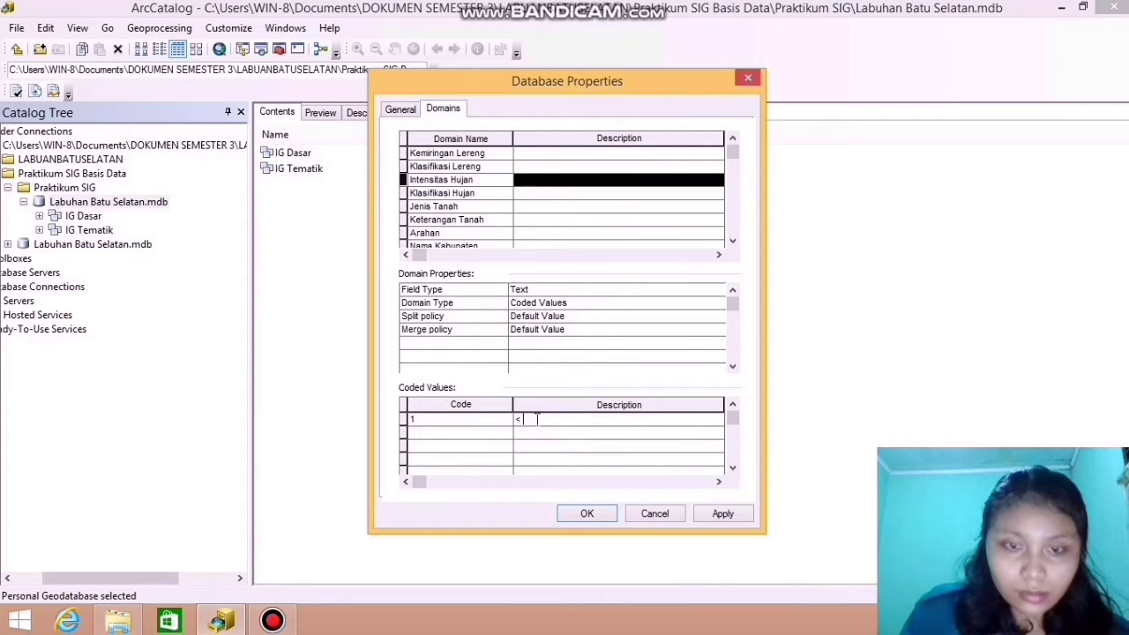
pyautogui.write('< 1')
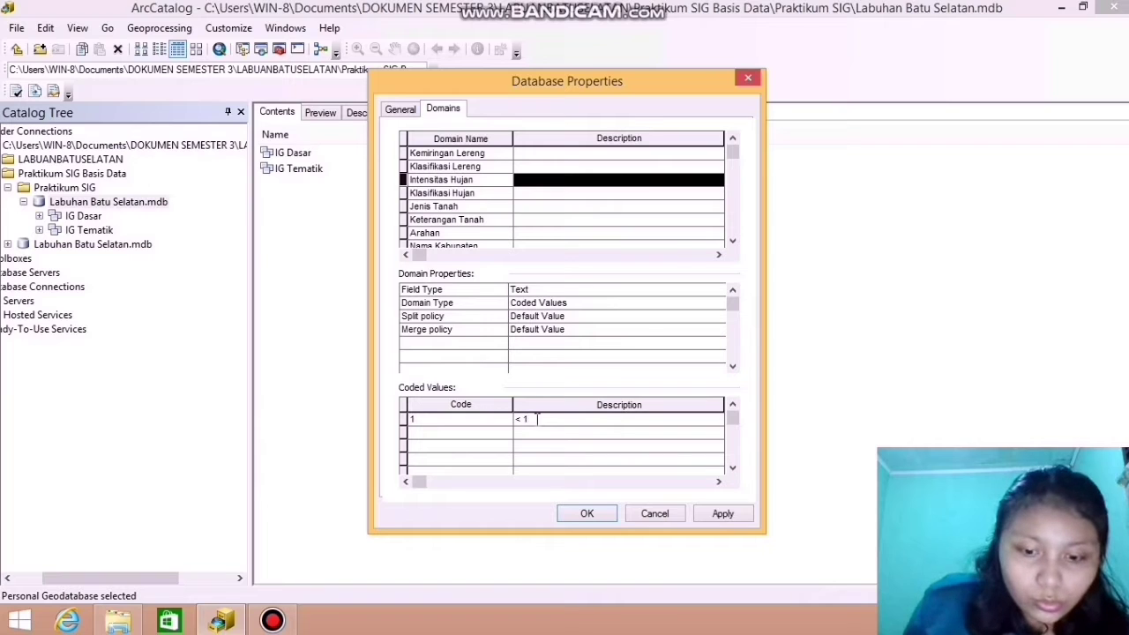
pyautogui.write('750')
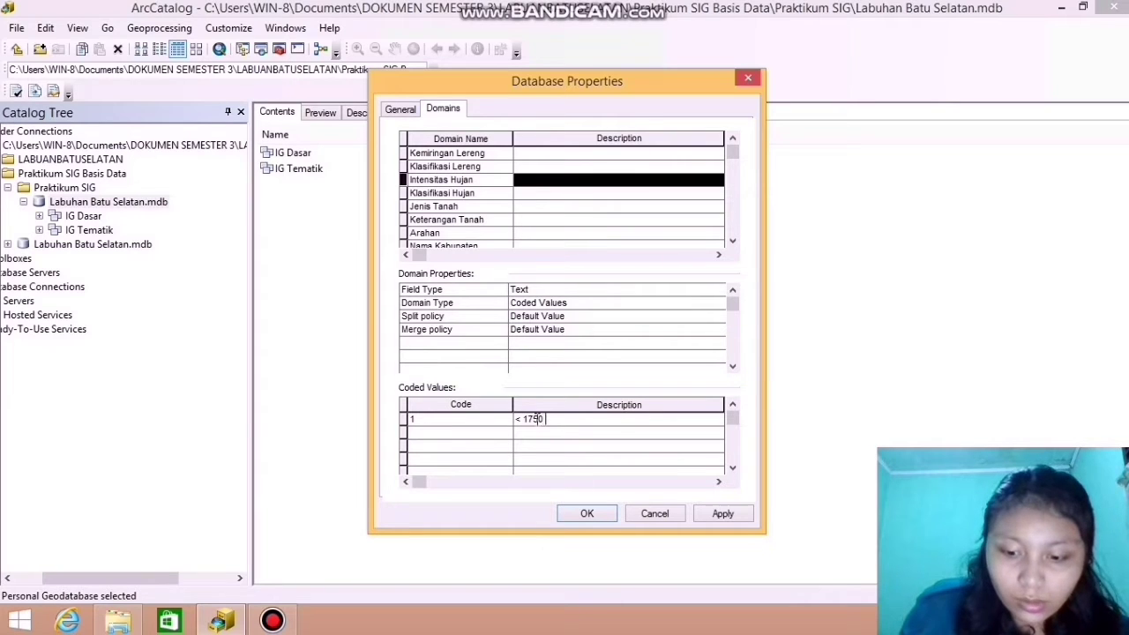
pyautogui.write(' mm/h')
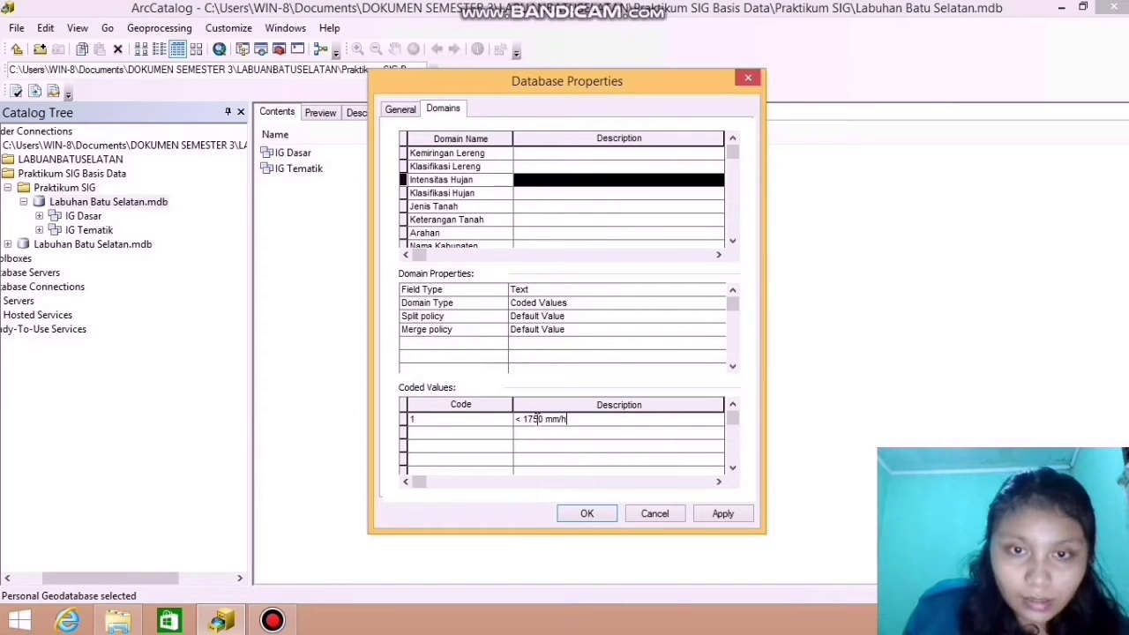
pyautogui.write('ari')
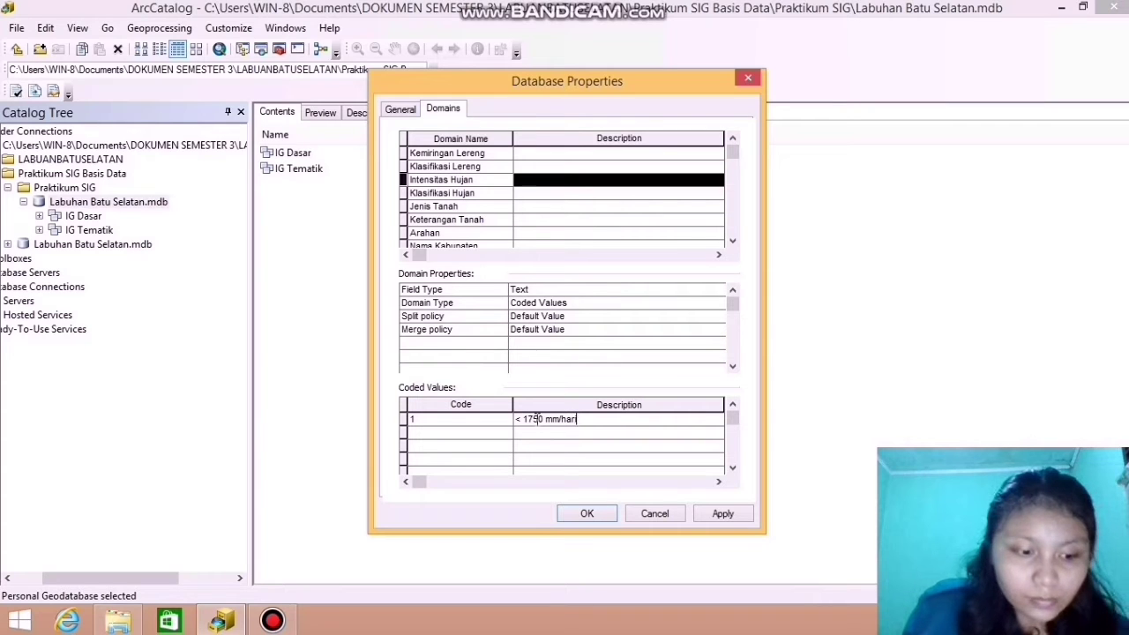
pyautogui.press('Return')
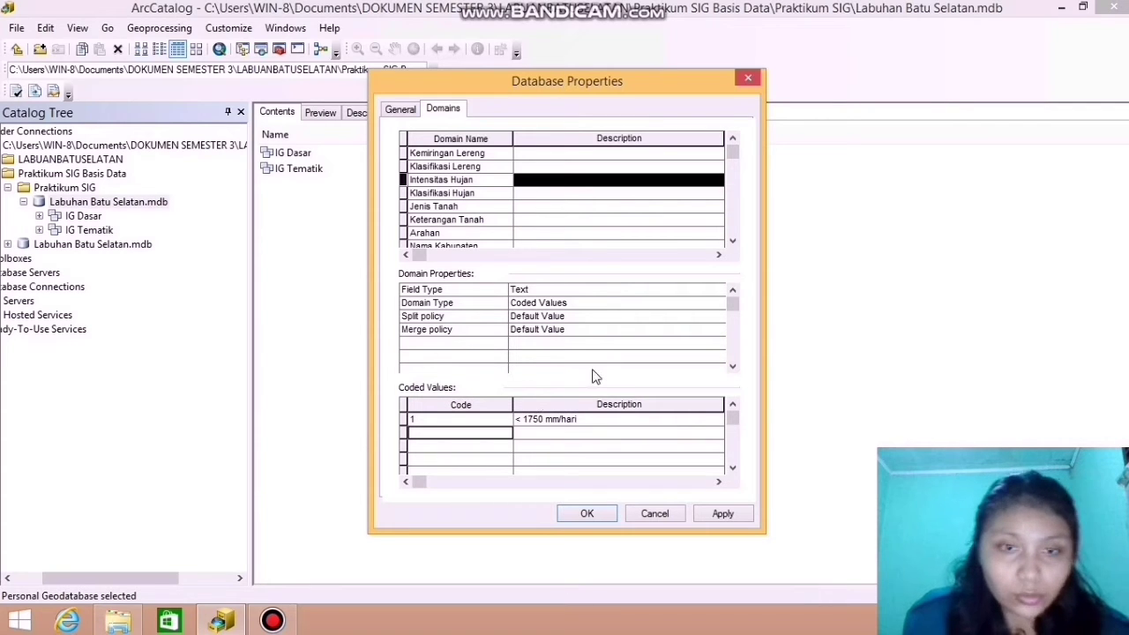
# Add coded value 2 to the Intensitas Hujan domain with the description 2000 mm/hari
pyautogui.write('2')
pyautogui.press('Tab')
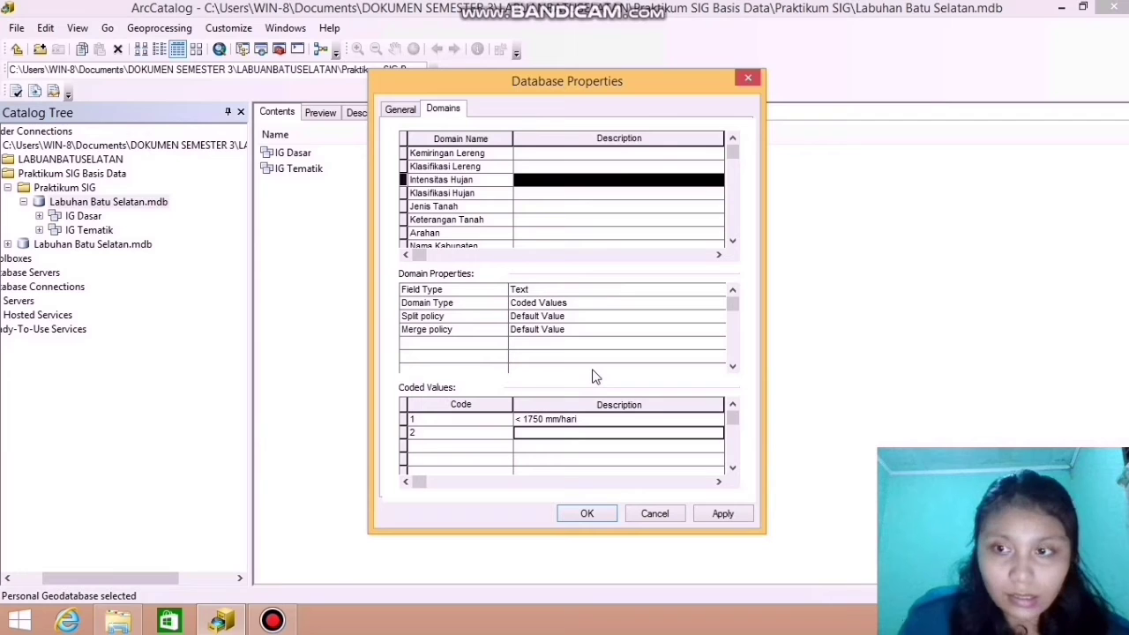
pyautogui.write('200')
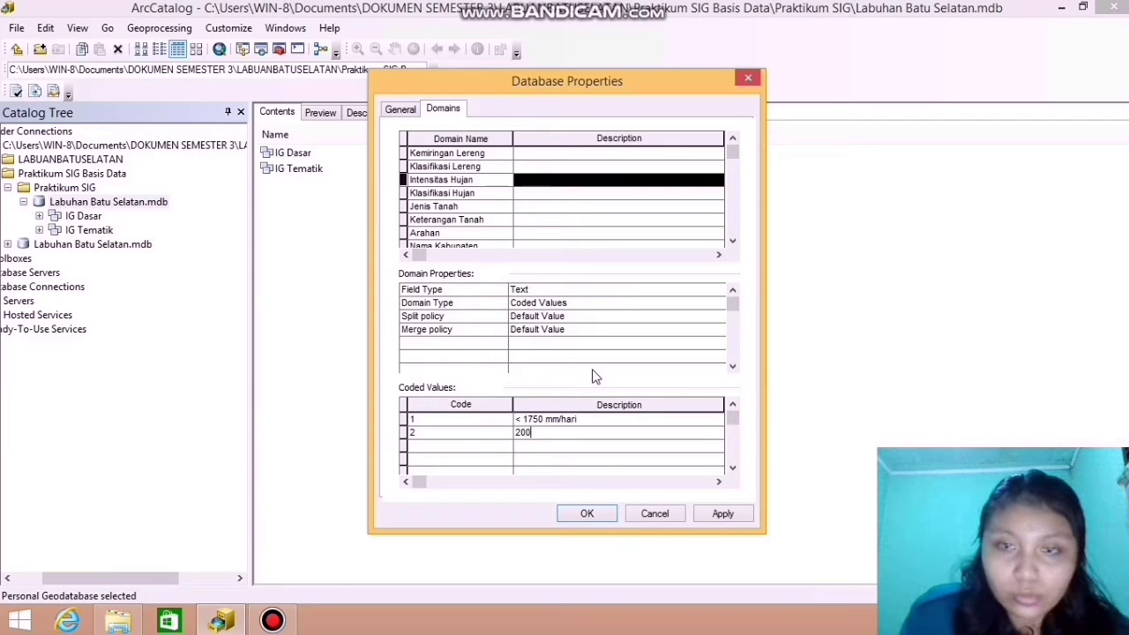
pyautogui.write('0 mm')
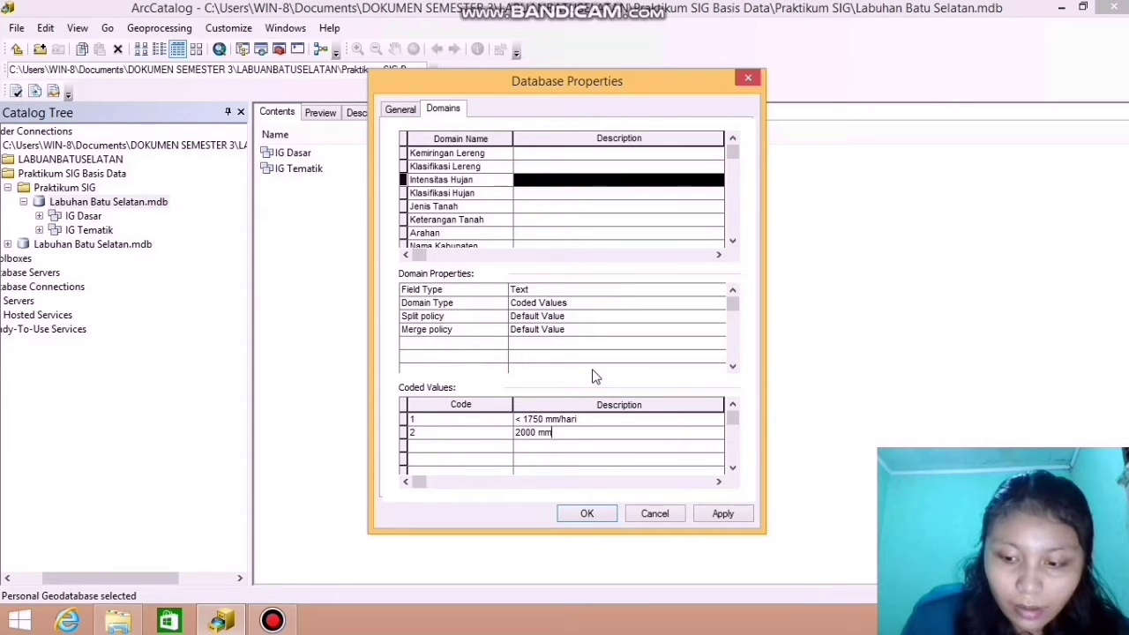
pyautogui.write('/hari')
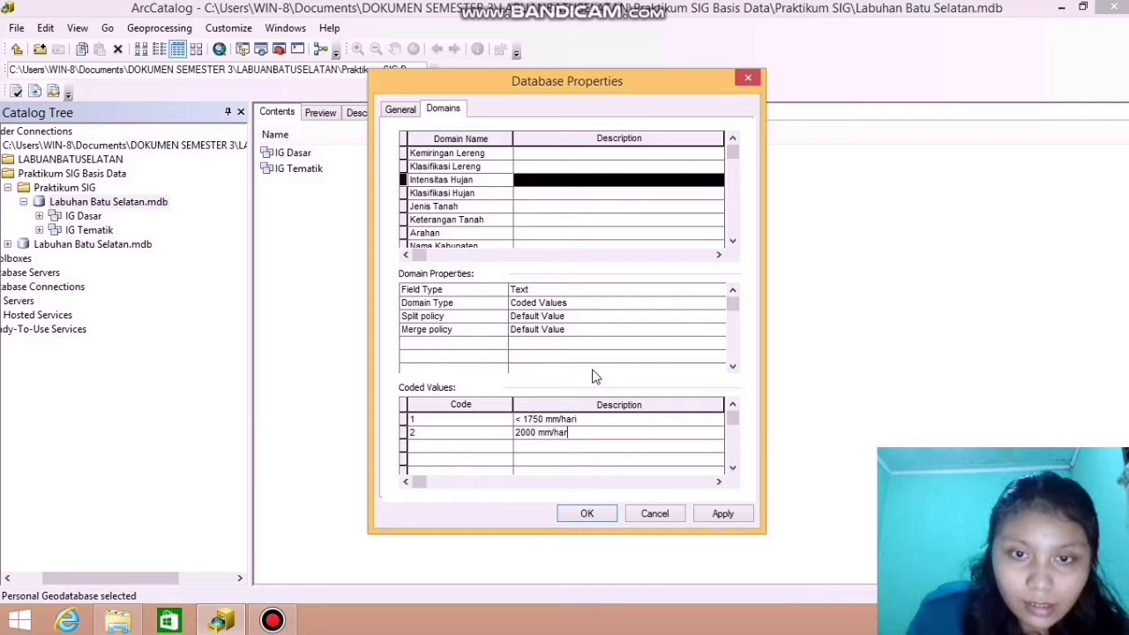
pyautogui.press('Tab')
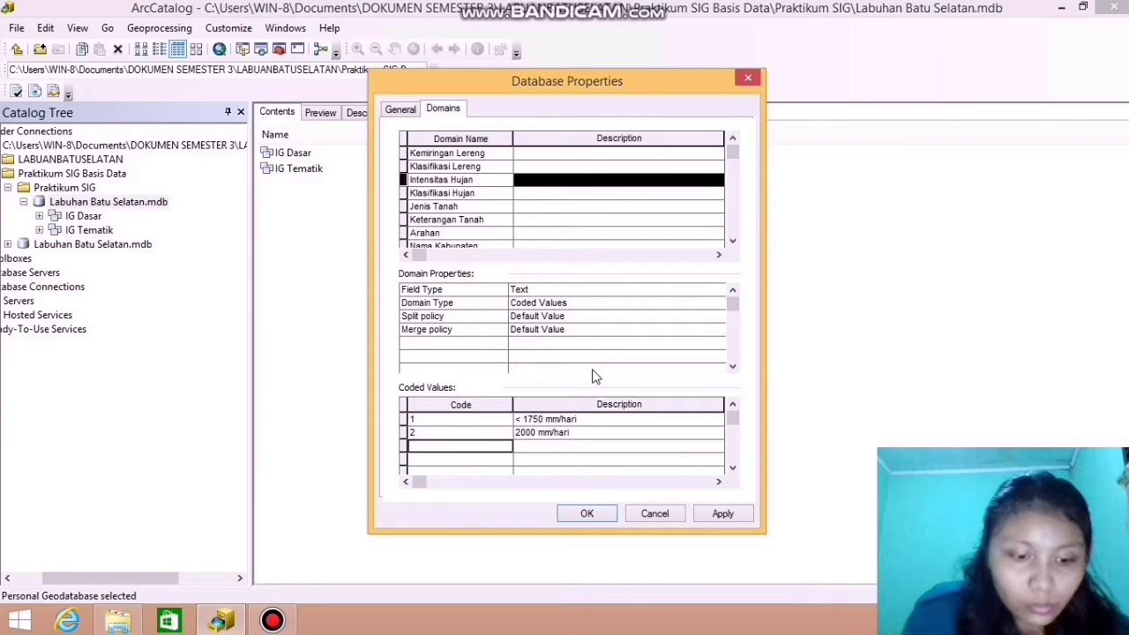
# Add coded value 3 to the Intensitas Hujan domain with the description 2250 mm/hari
pyautogui.write('3')
pyautogui.press('Tab')
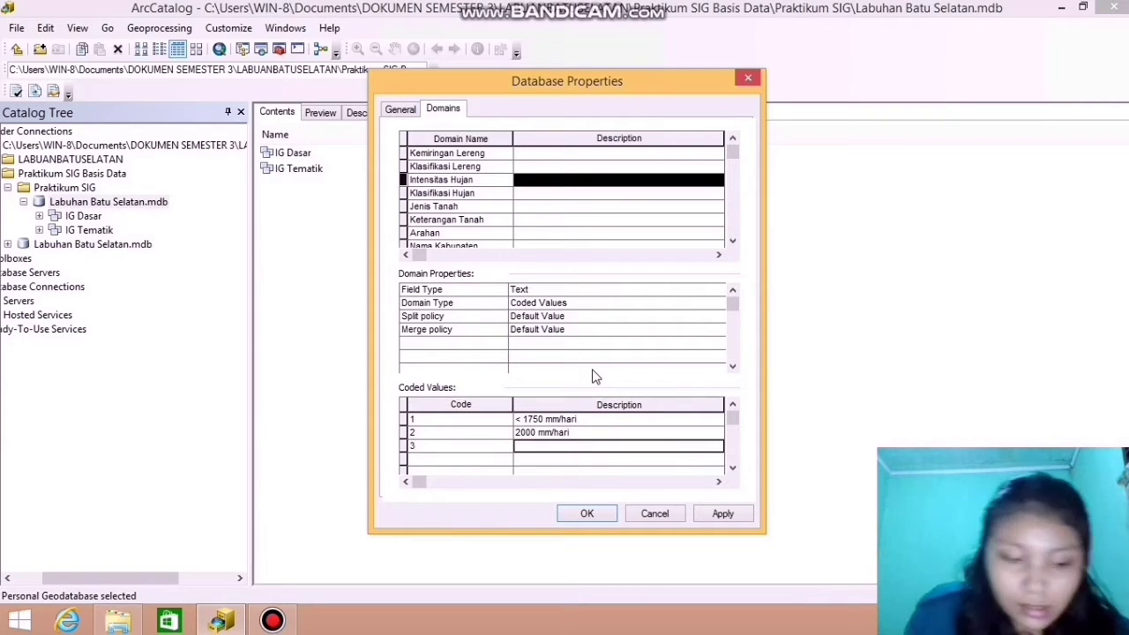
pyautogui.write('225')
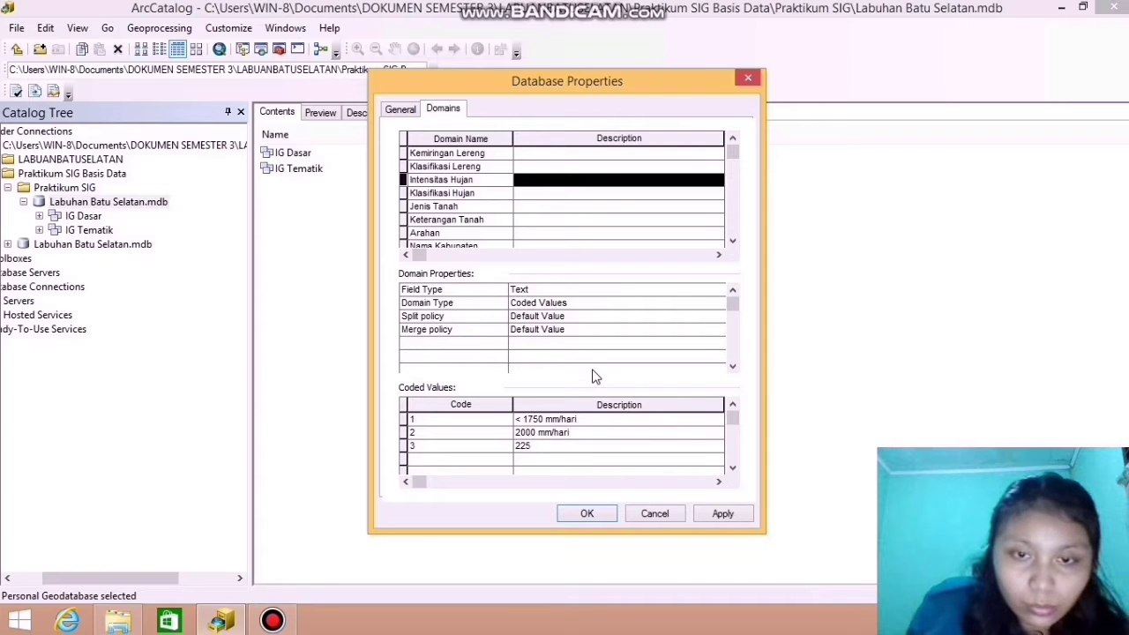
pyautogui.write('0 mm/')
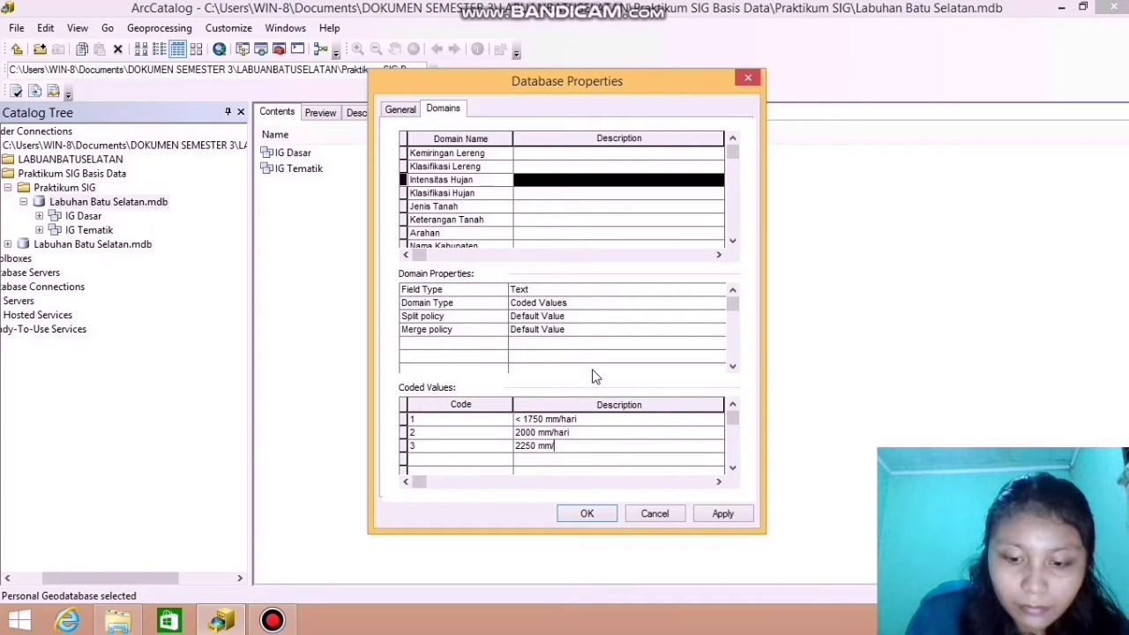
pyautogui.write('hari')
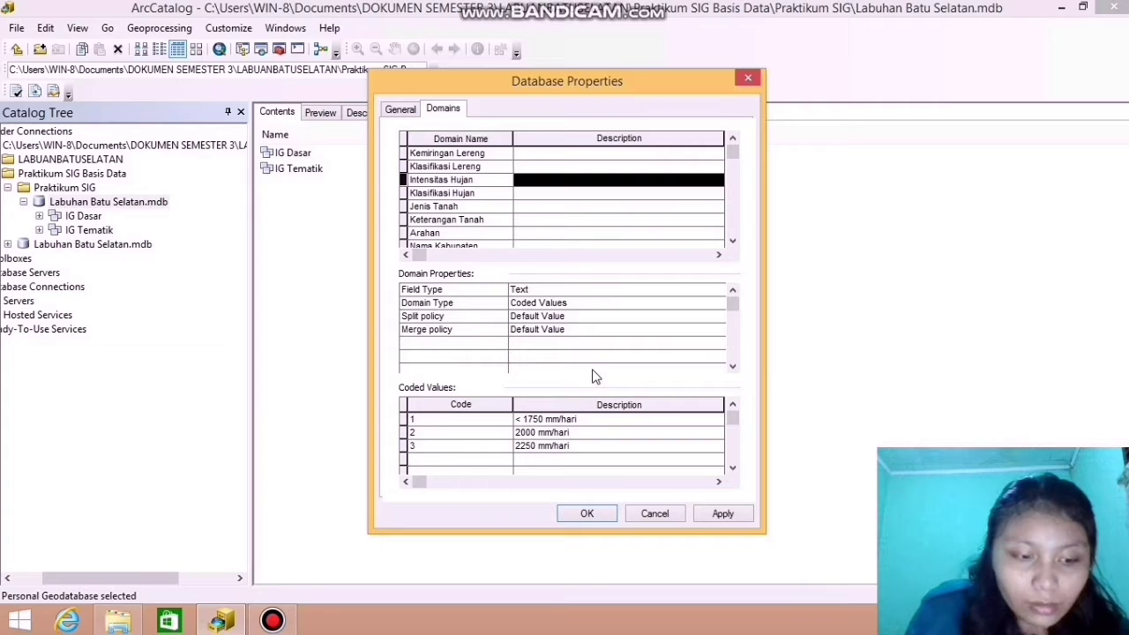
# Add coded value 4 to the Intensitas Hujan domain with the description > 2250 mm/hari
pyautogui.press('Tab')
pyautogui.write('4')
pyautogui.press('Tab')
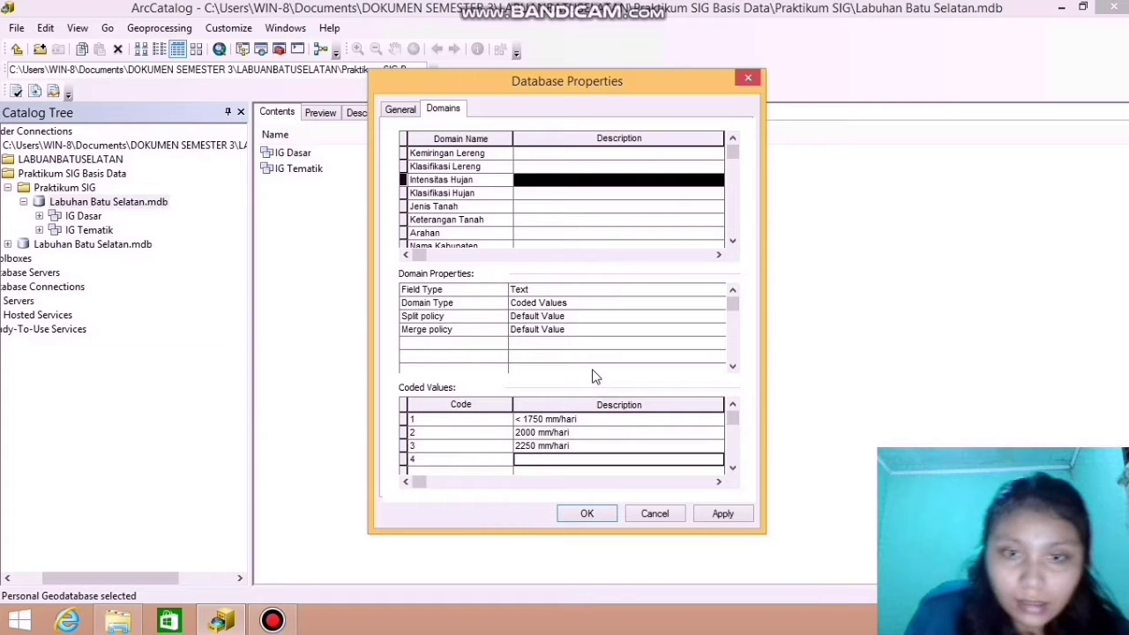
pyautogui.write('>')
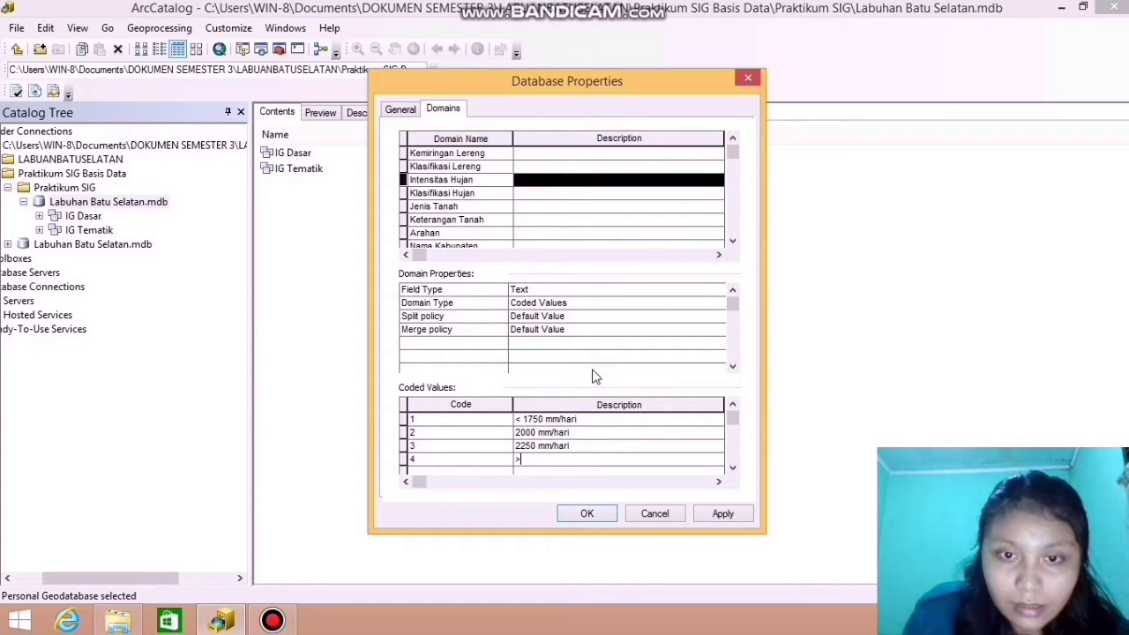
pyautogui.write(' 22')
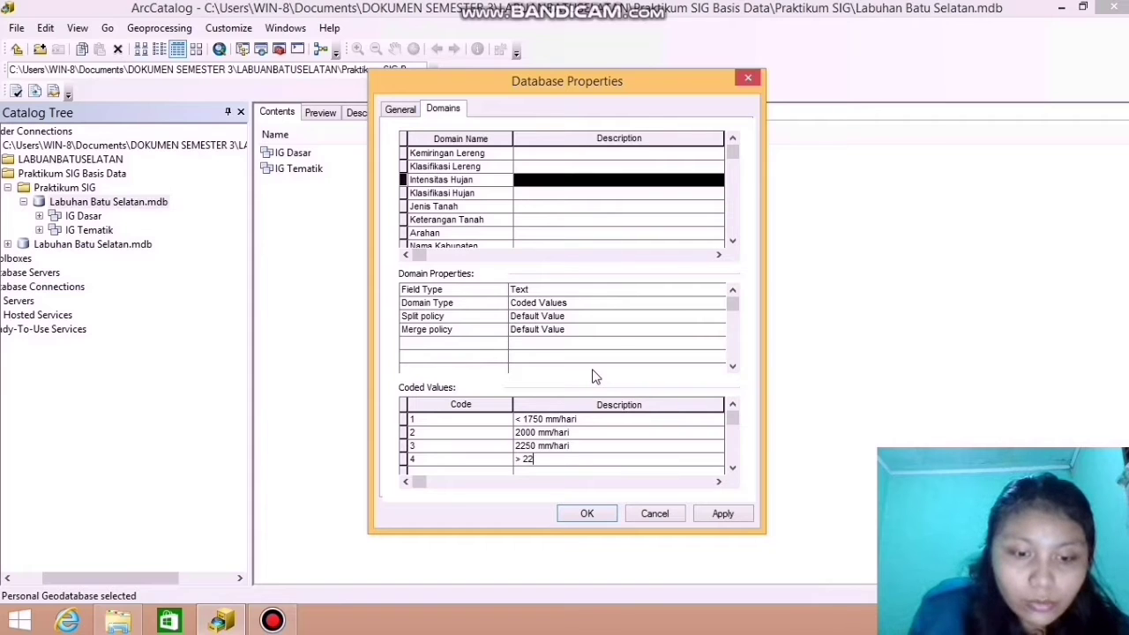
pyautogui.write('50 ')
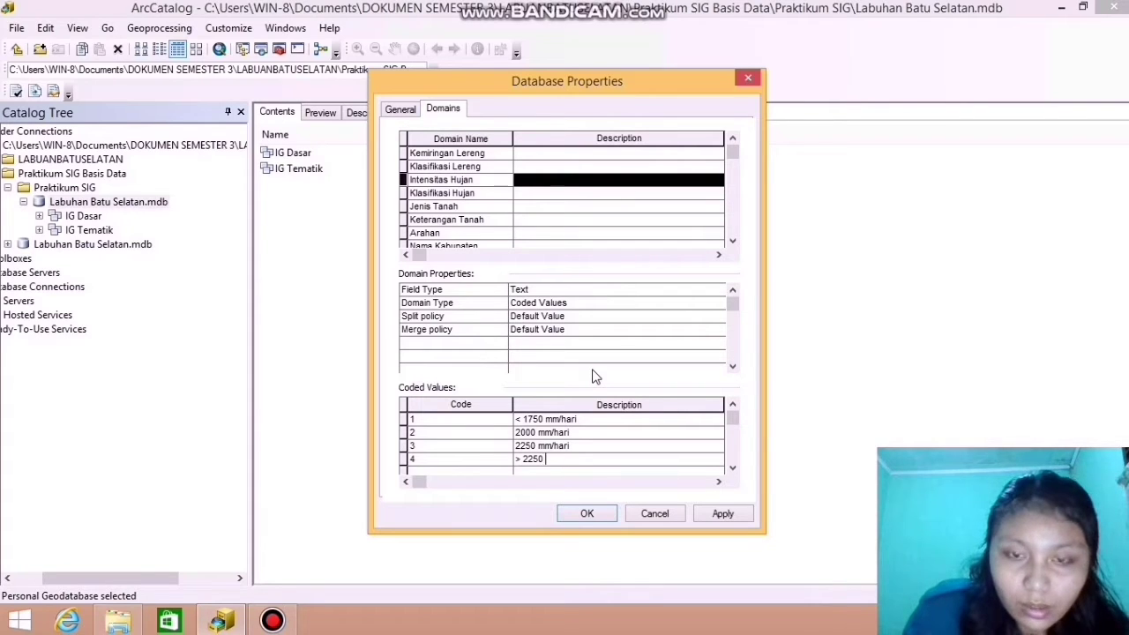
pyautogui.write('mm/hari')
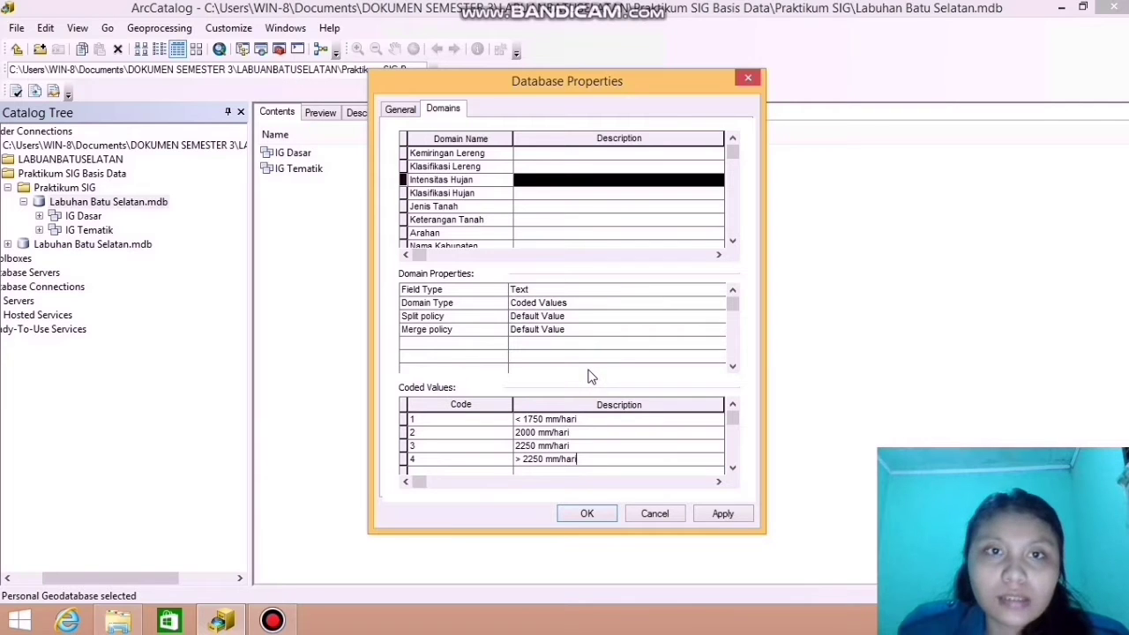
# Set the field type of the Klasifikasi Hujan domain to Text
pyautogui.click(474, 193)
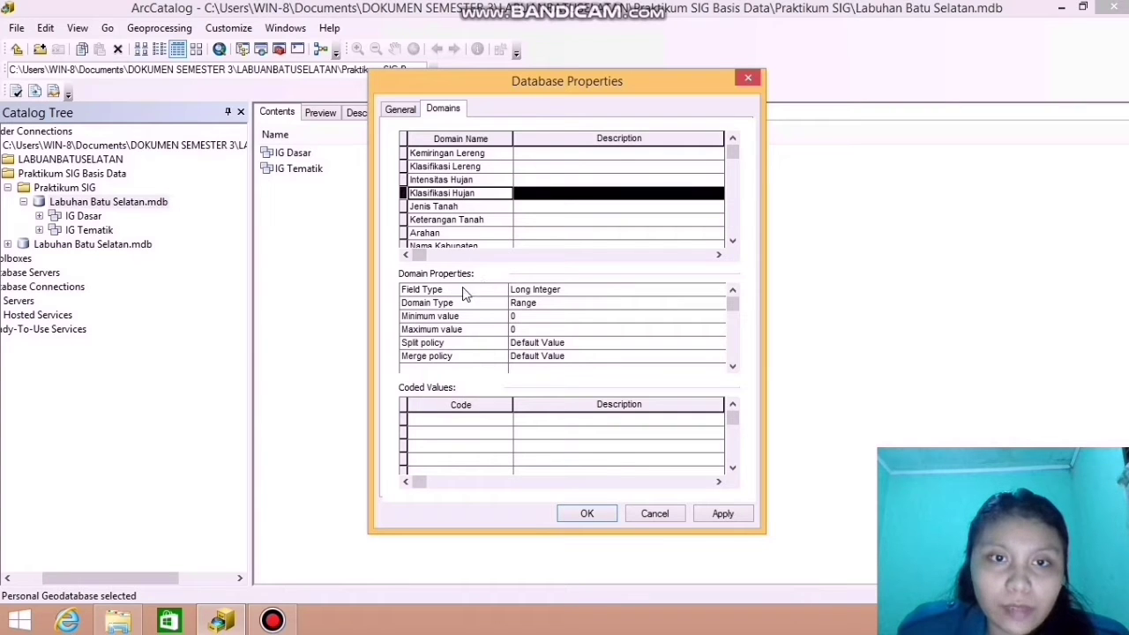
pyautogui.click(527, 291)
pyautogui.click(529, 355)
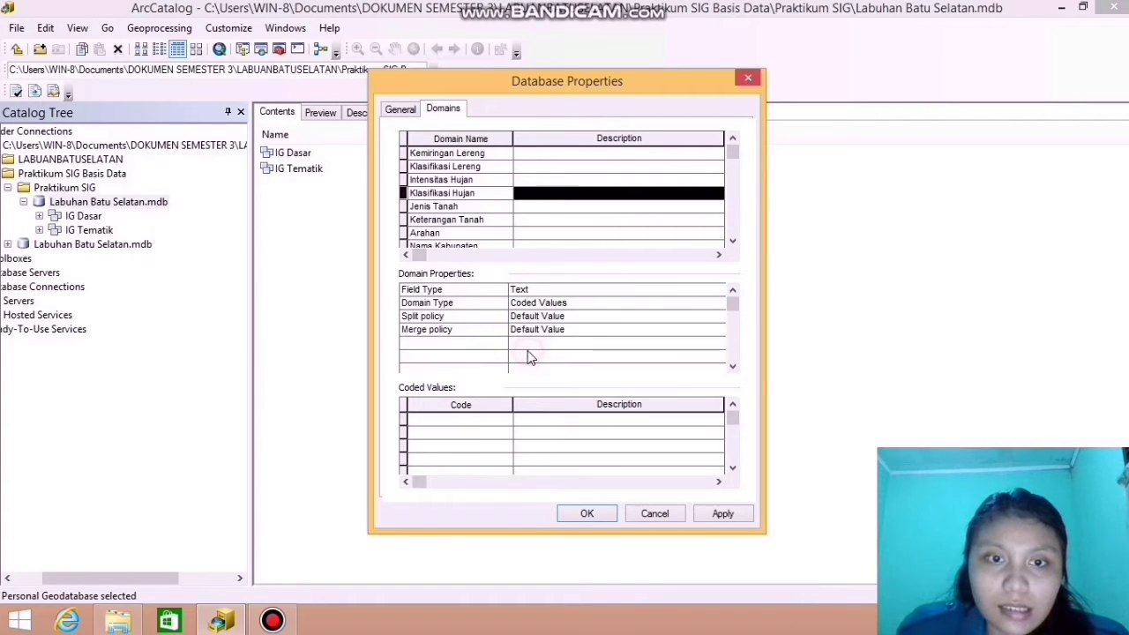
# Add coded values 1, described as Sangat Rendah, and 2, described as Rendah, to the Klasifikasi Hujan domain
pyautogui.click(471, 423)
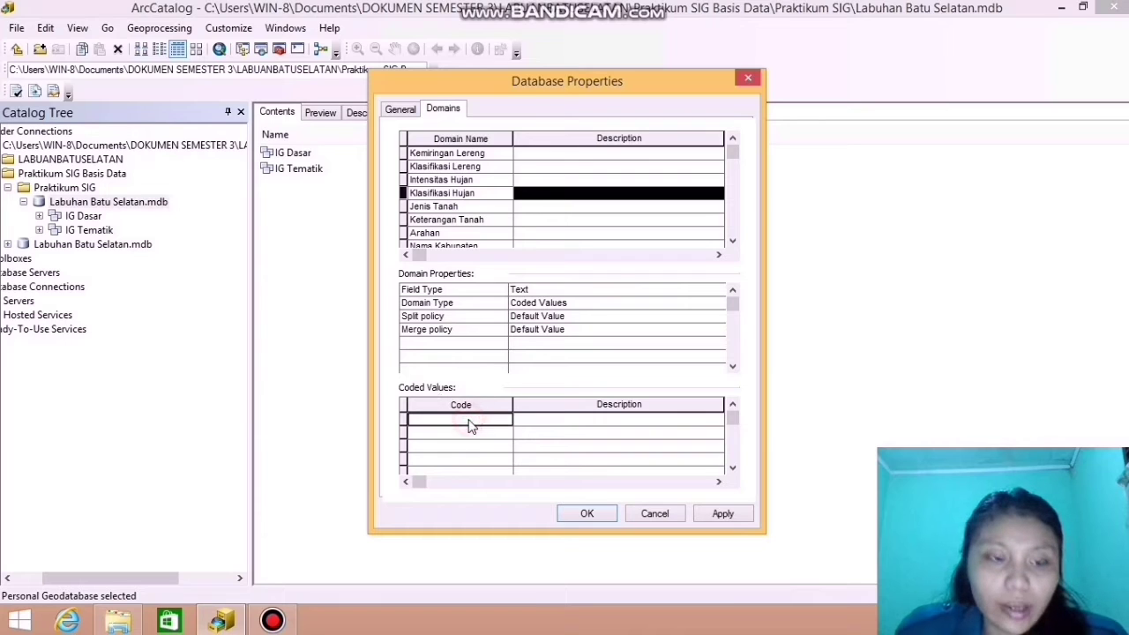
pyautogui.write('1')
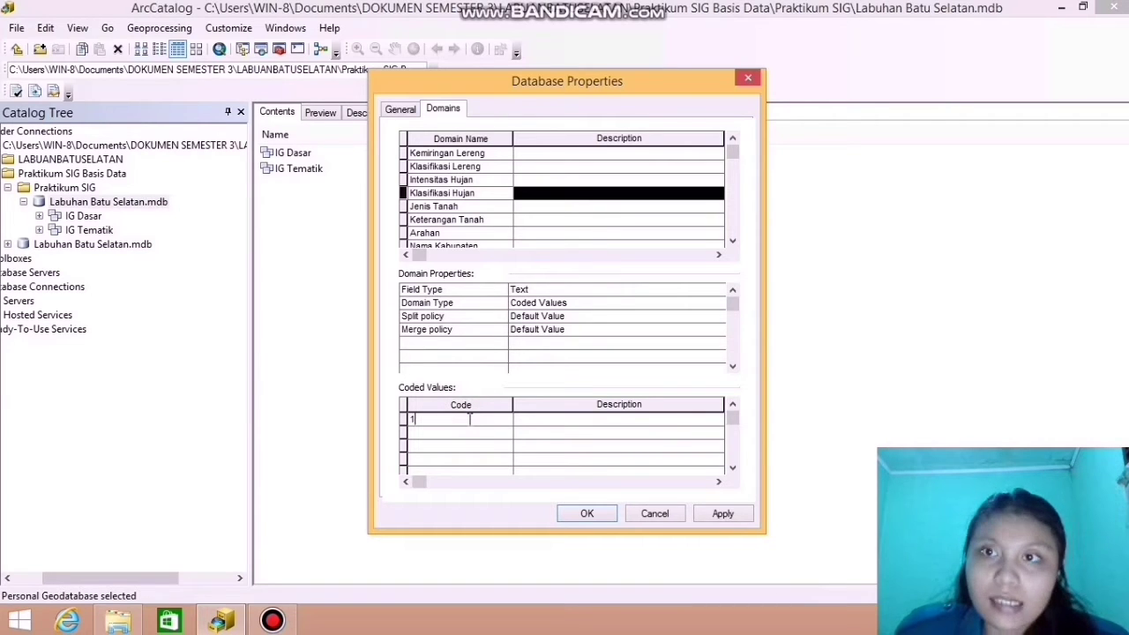
pyautogui.press('Tab')
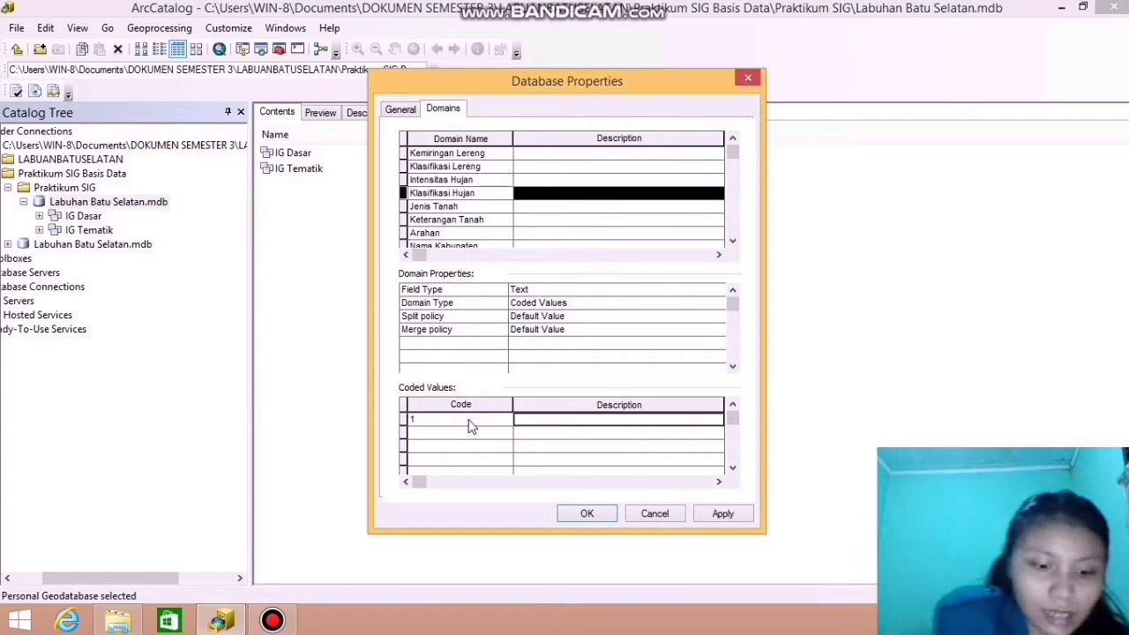
pyautogui.write('Sangat ')
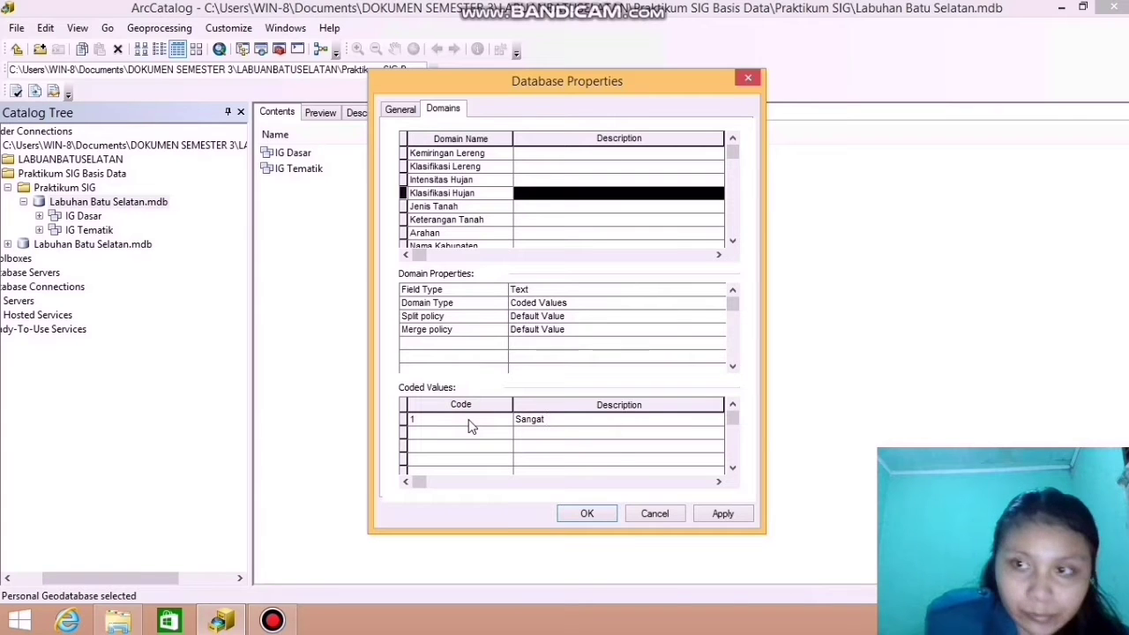
pyautogui.write('Rendah')
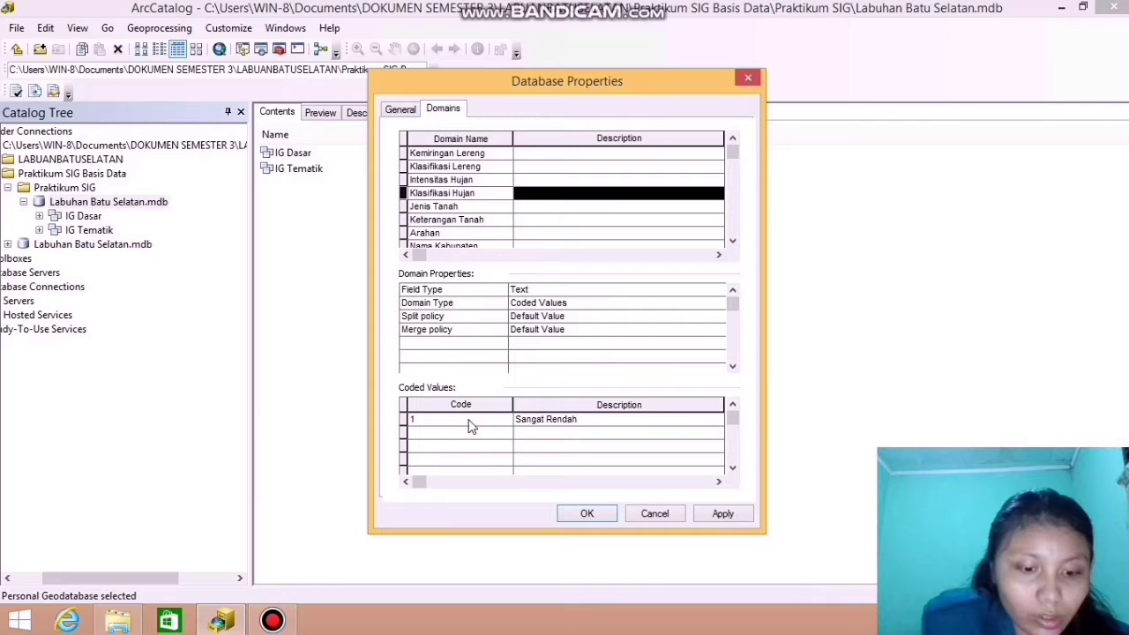
pyautogui.click(470, 427)
pyautogui.write('2')
pyautogui.press('Tab')
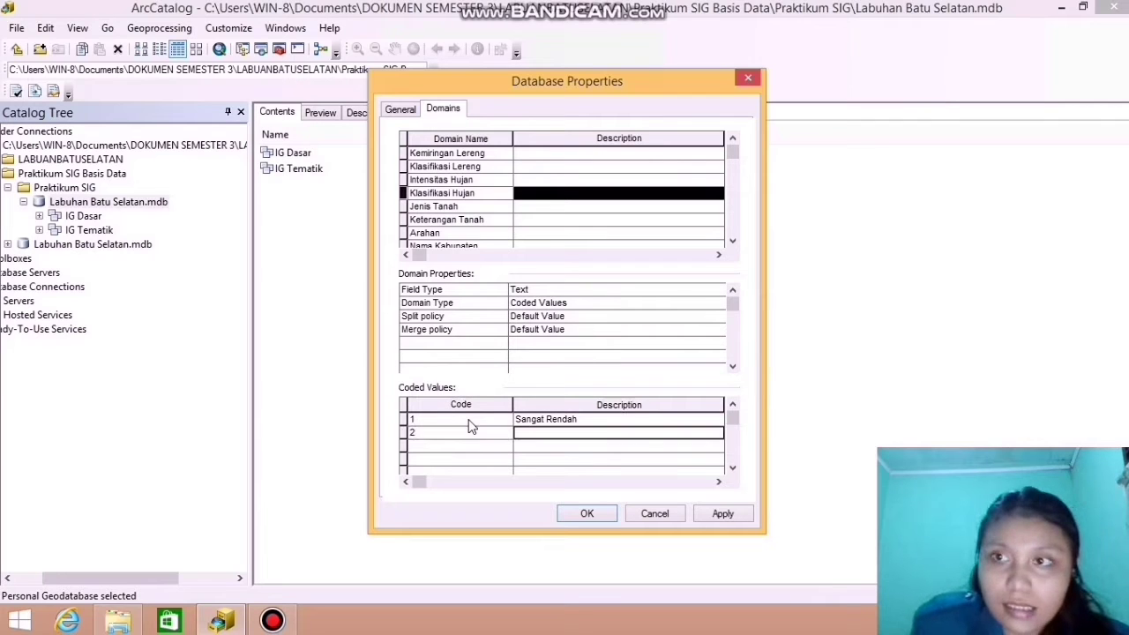
pyautogui.write('Rendah')
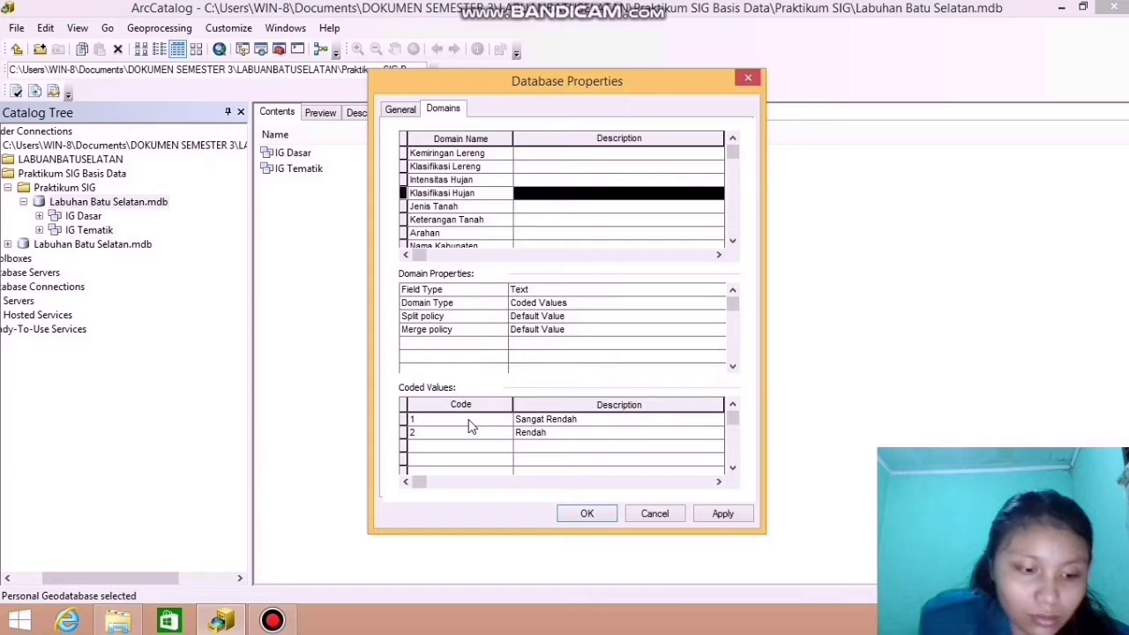
# Enter code 3 as the next coded value of the Klasifikasi Hujan domain
pyautogui.press('Tab')
pyautogui.write('3')
pyautogui.press('Tab')
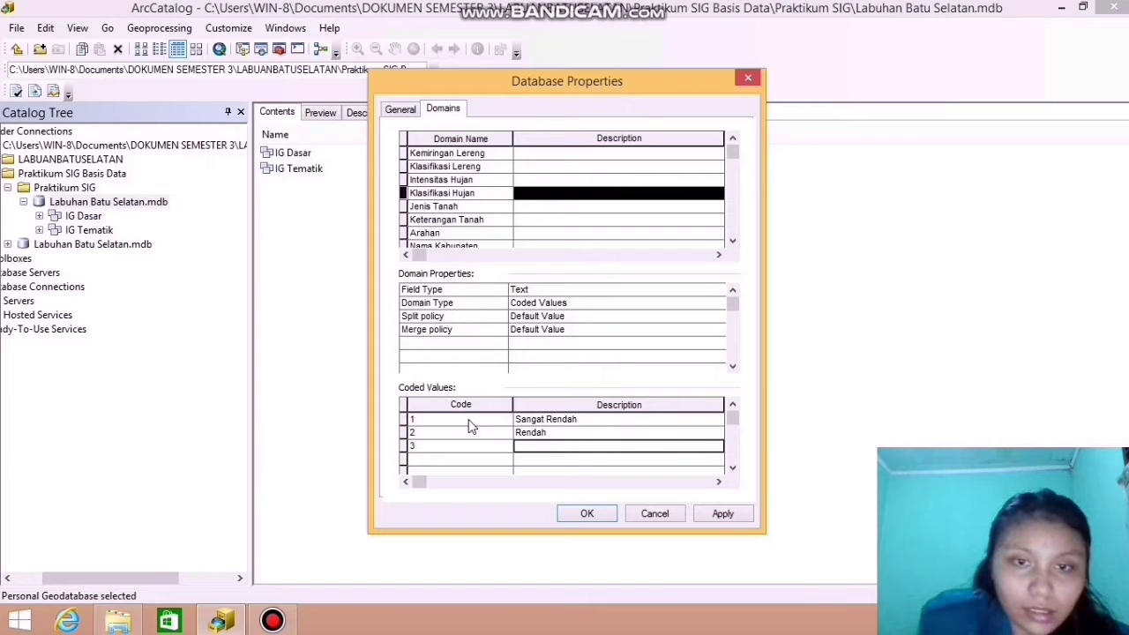
# Complete the Klasifikasi Hujan domain's coded values with description Sedang for code 3 and code 4 described as Tinggi
pyautogui.write('Sedang')
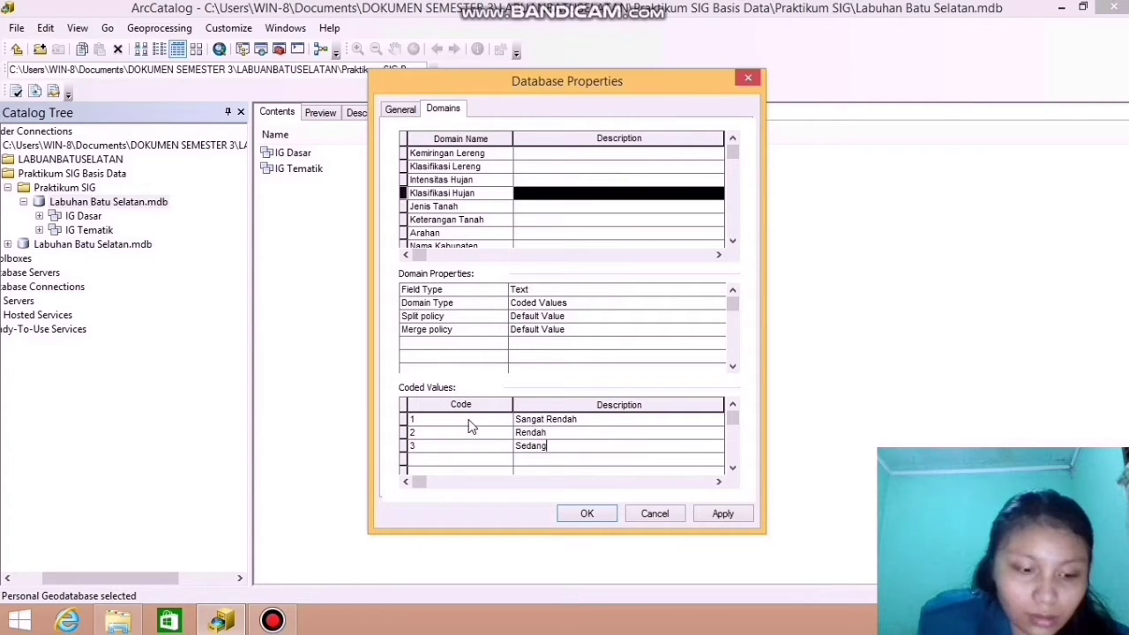
pyautogui.press('Tab')
pyautogui.write('4')
pyautogui.press('Tab')
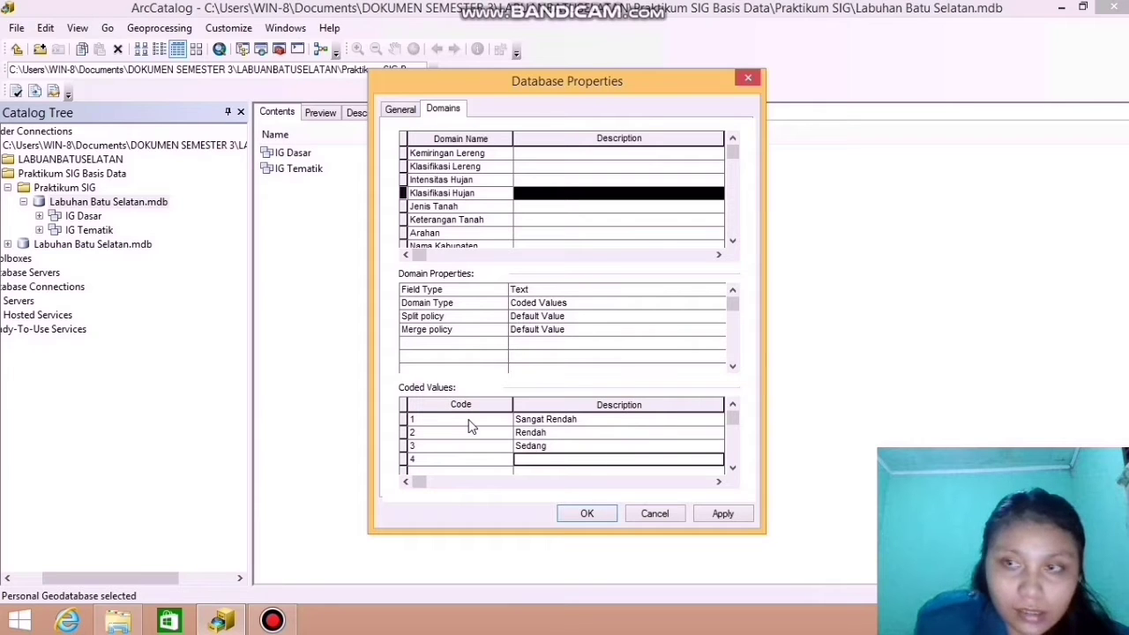
pyautogui.write('Tinggi')
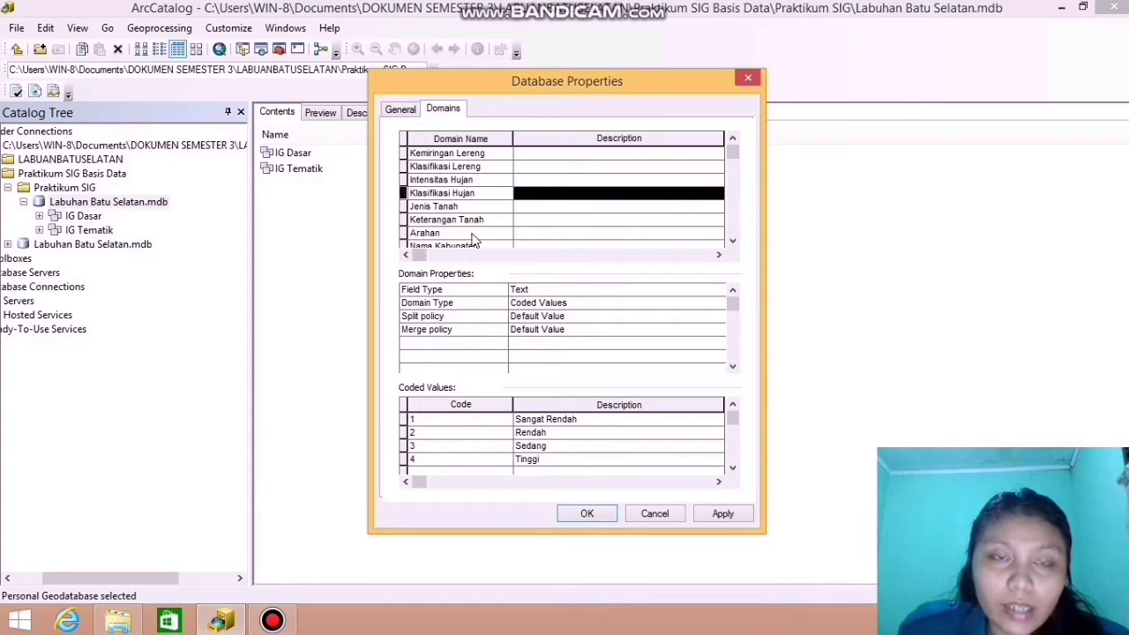
# Set the field type of the Jenis Tanah domain to Text
pyautogui.click(469, 209)
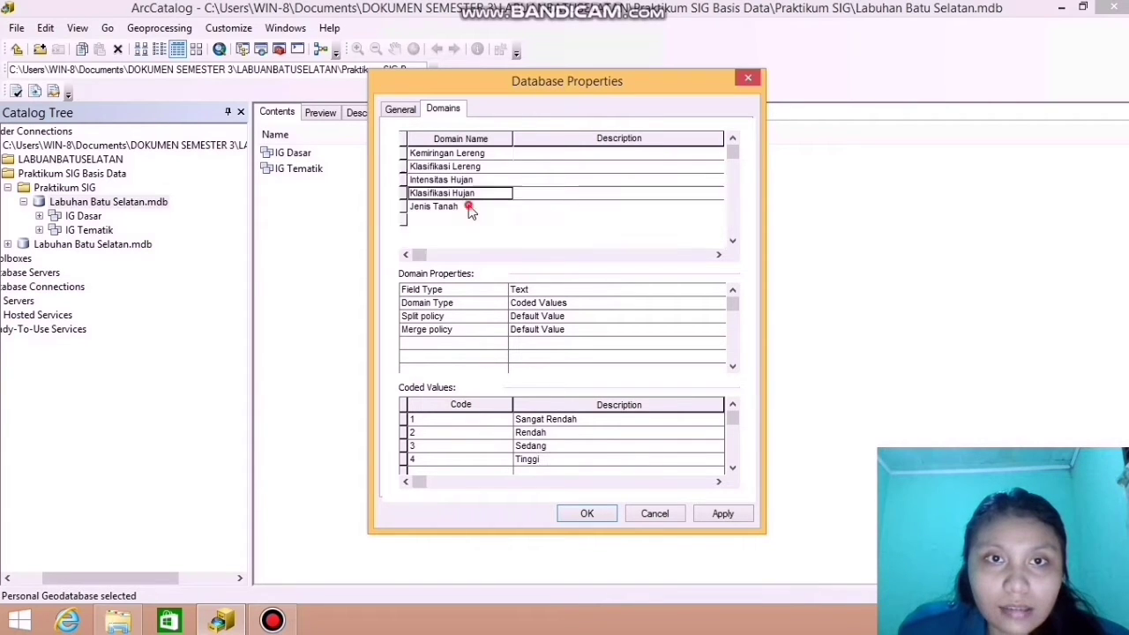
pyautogui.click(518, 294)
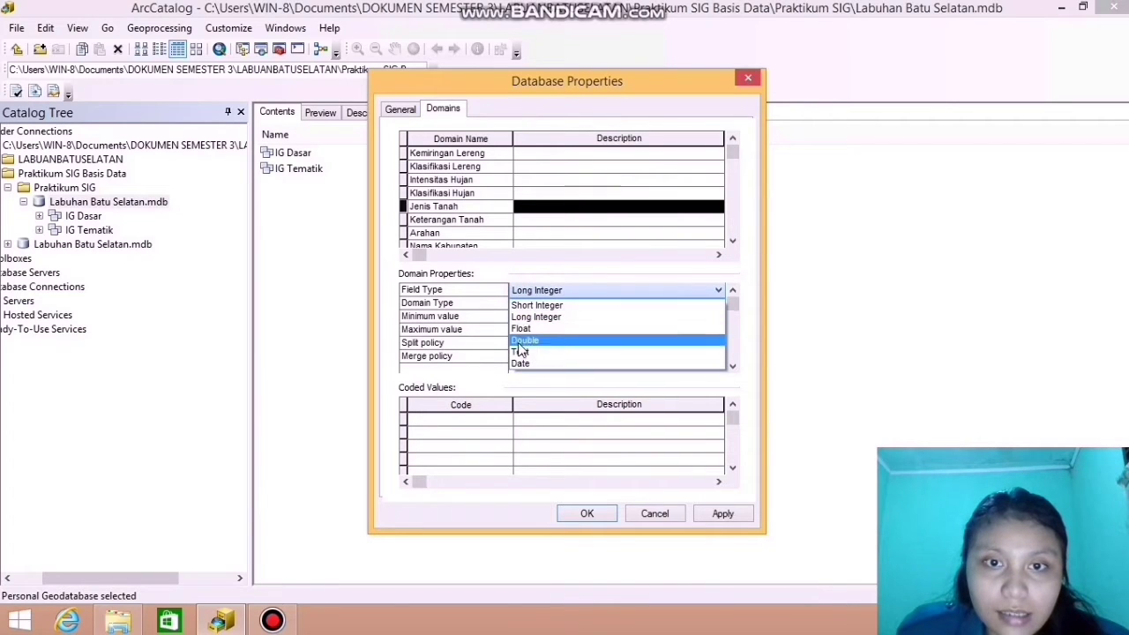
pyautogui.click(521, 352)
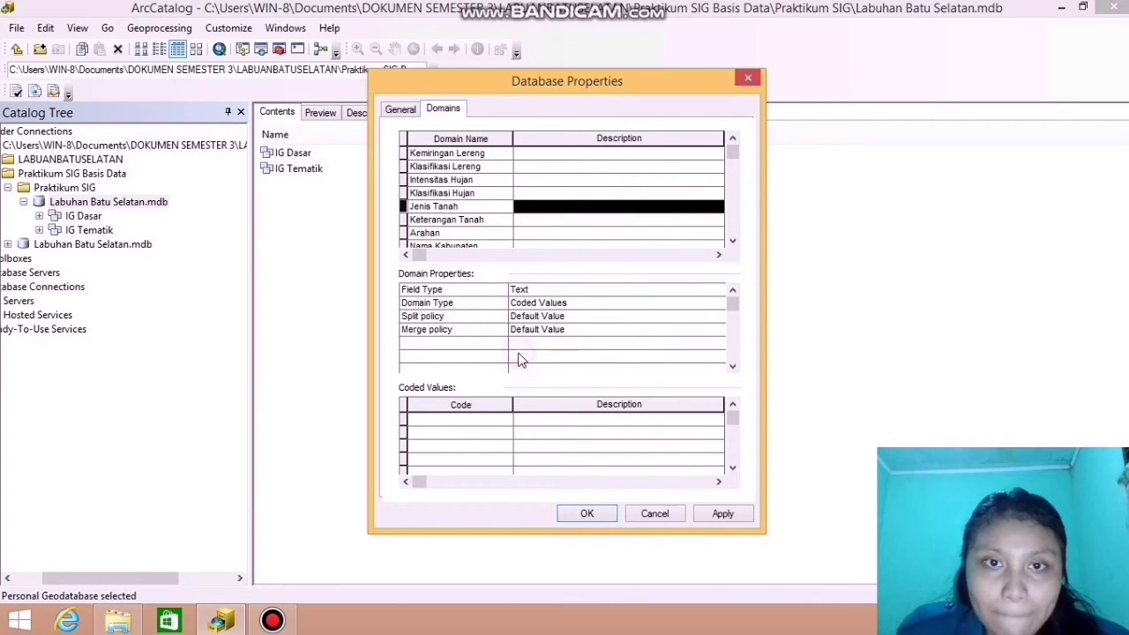
# Add coded values 1 Regosol and 2 Kambisol to the Jenis Tanah domain
pyautogui.click(449, 423)
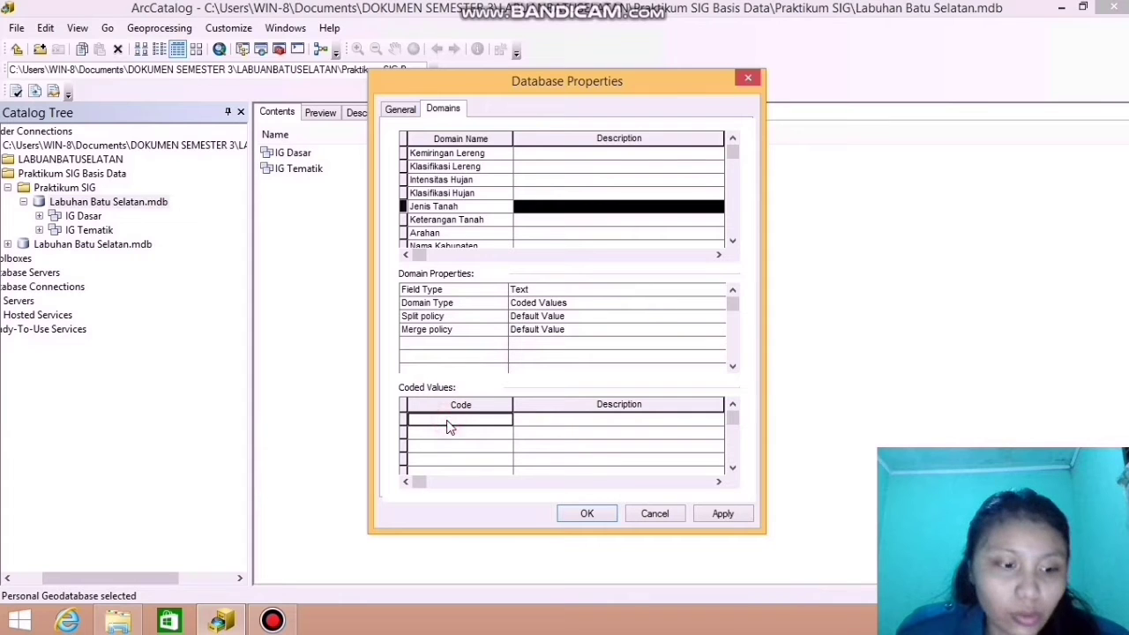
pyautogui.write('1')
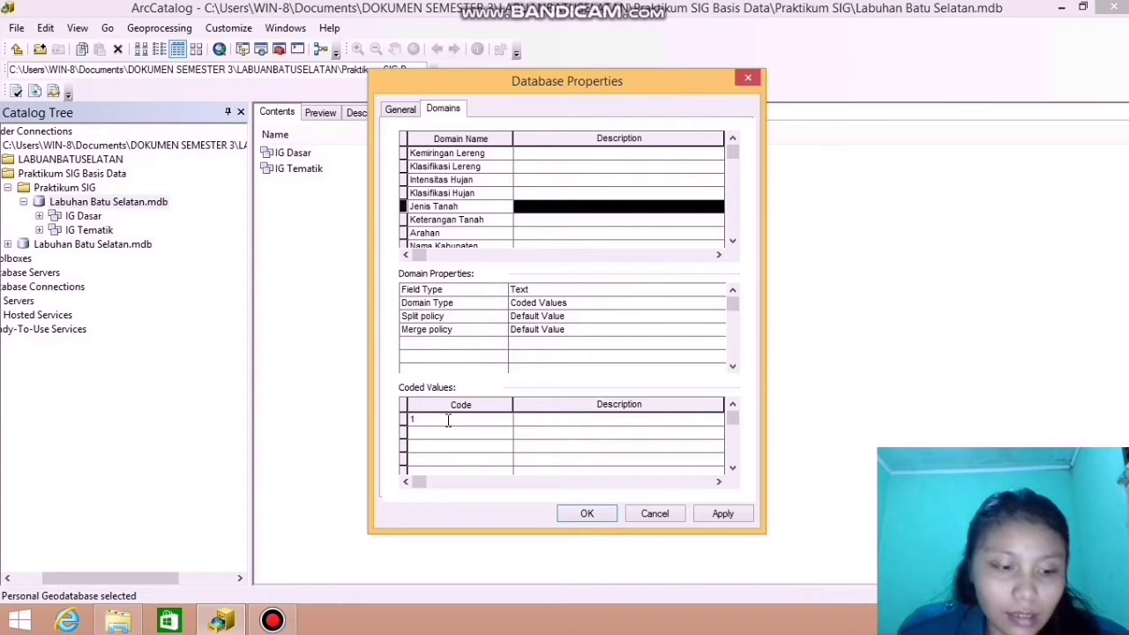
pyautogui.click(543, 426)
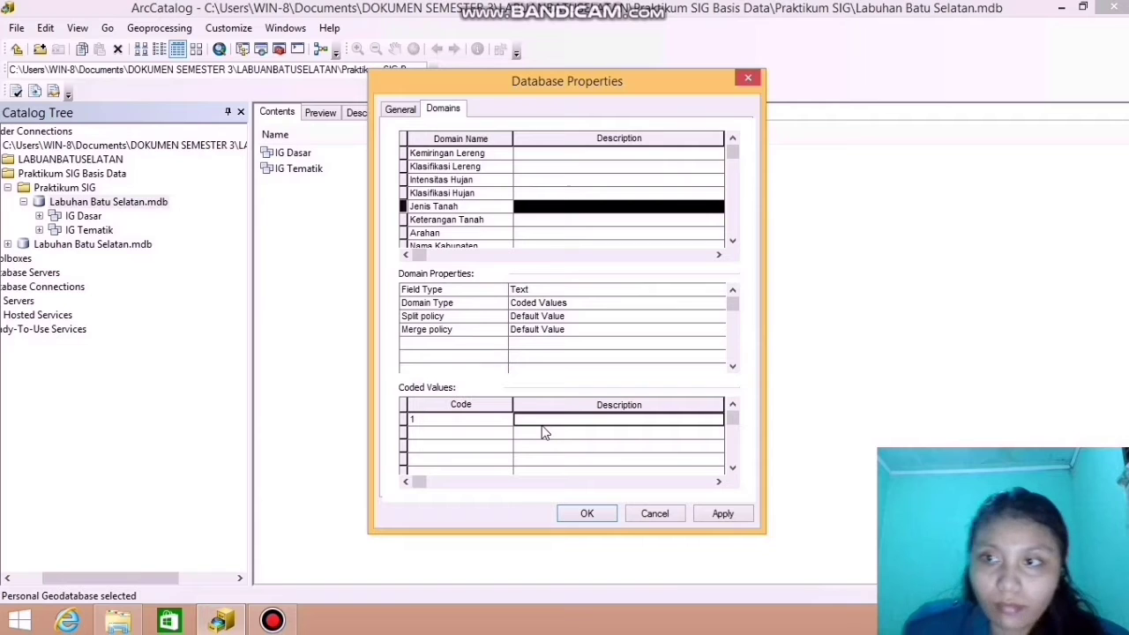
pyautogui.write('Regosol')
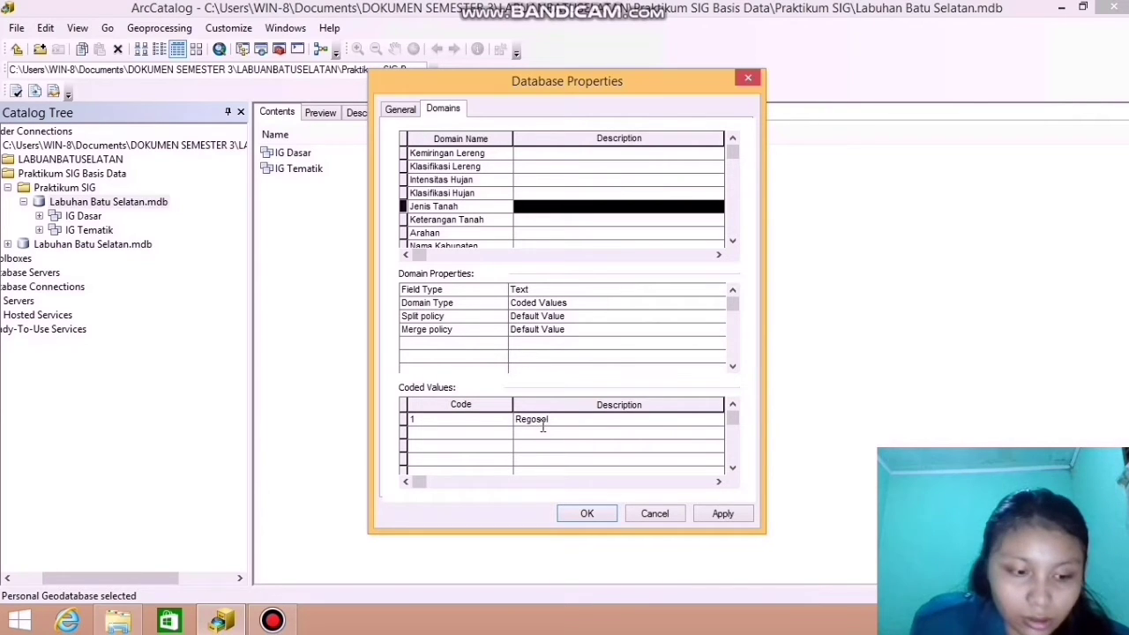
pyautogui.press('Tab')
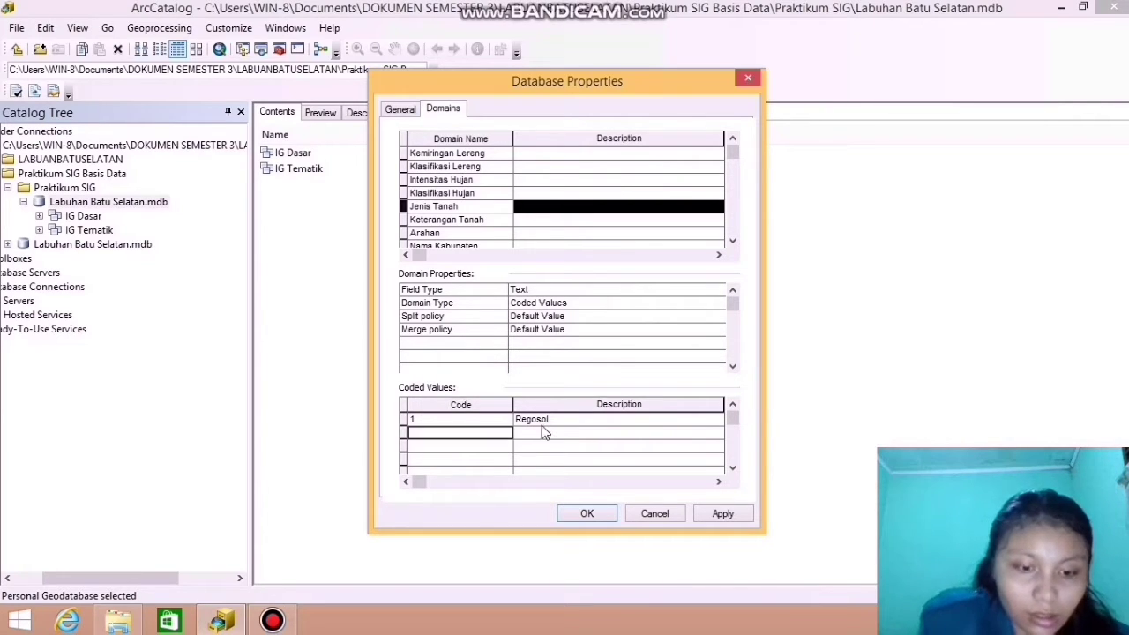
pyautogui.write('2')
pyautogui.press('Tab')
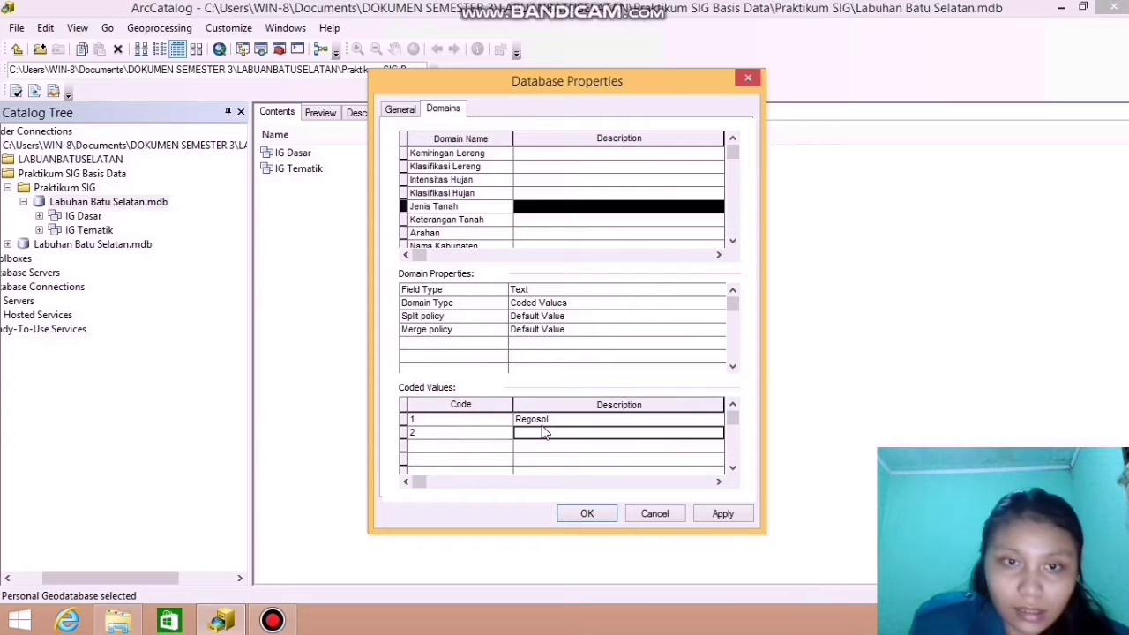
pyautogui.write('Ka')
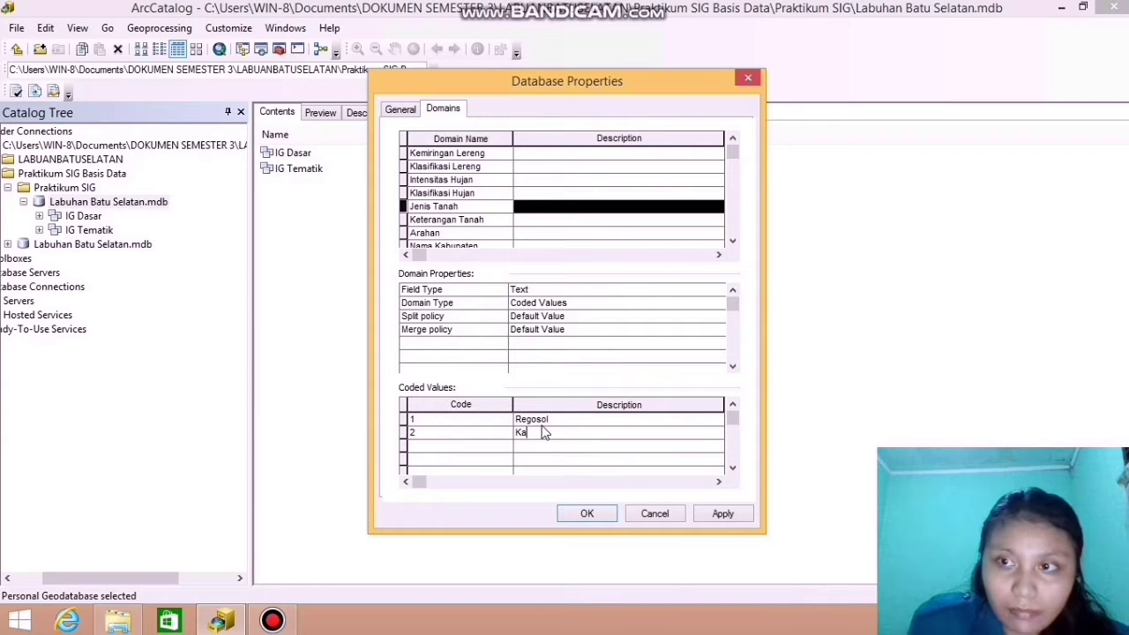
pyautogui.write('mbi')
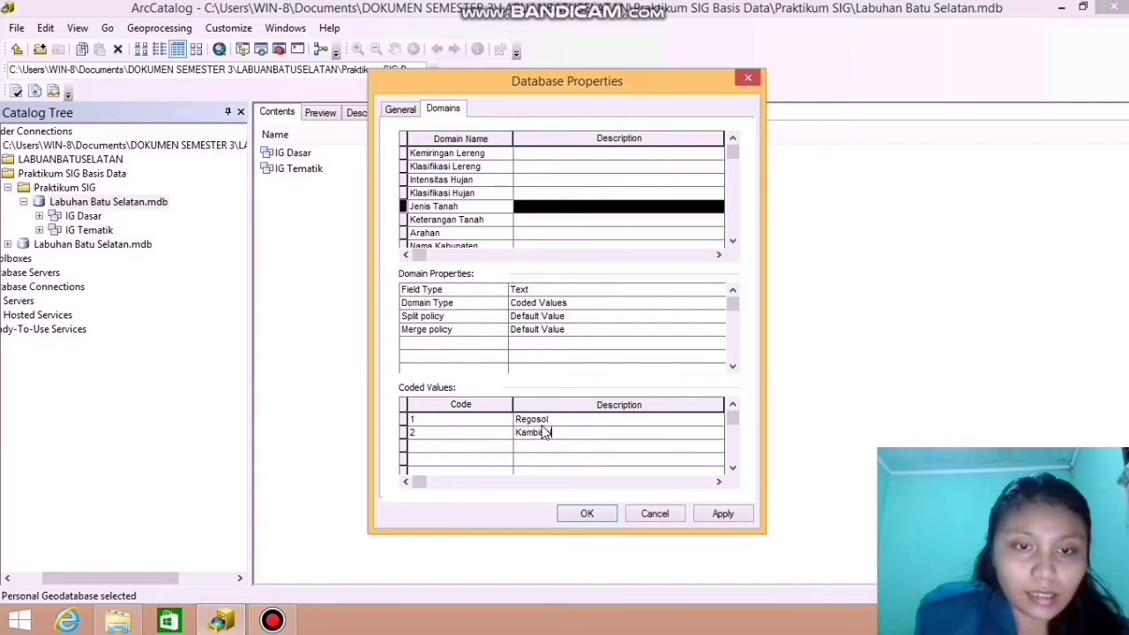
pyautogui.press('Tab')
# Add coded values 3 Aluvial and 4 Gleisol to the Jenis Tanah domain
pyautogui.write('3')
pyautogui.press('Tab')
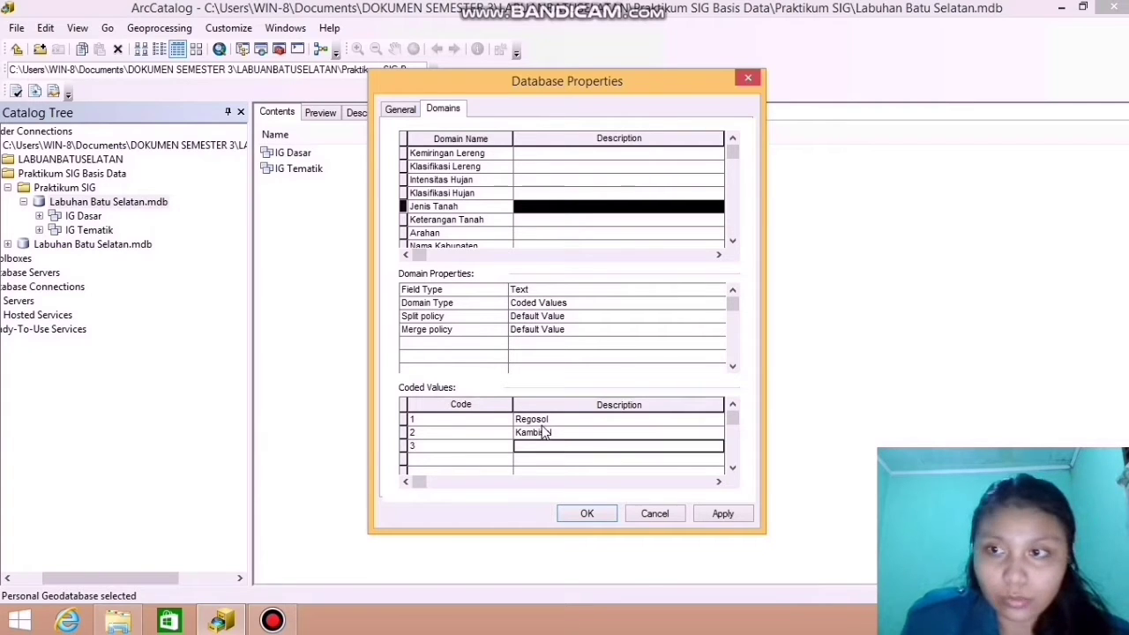
pyautogui.write('A')
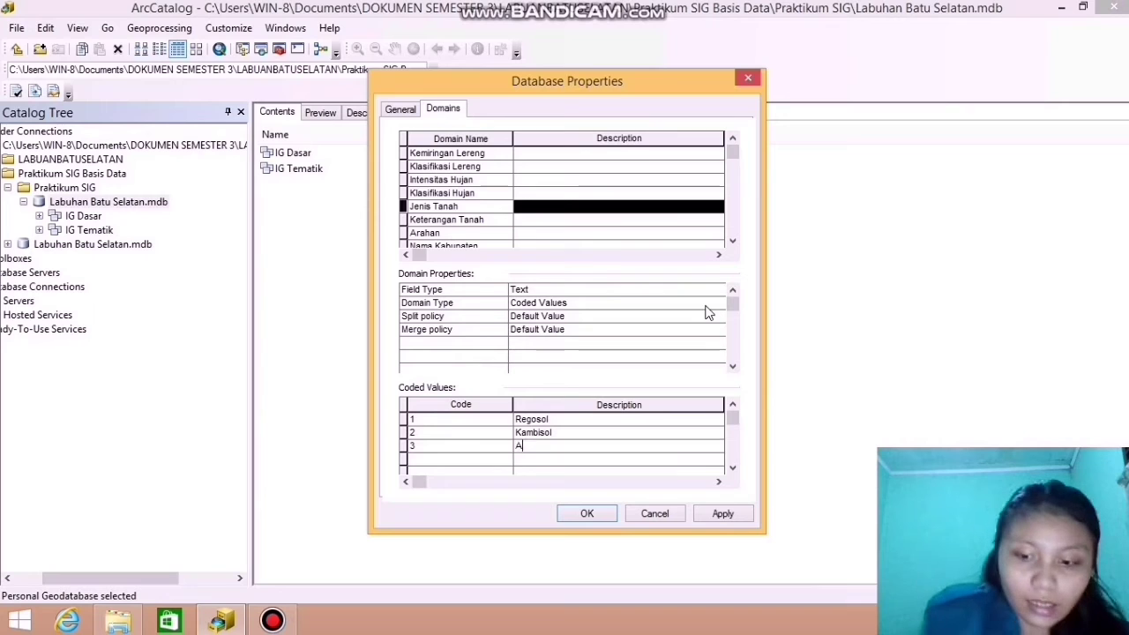
pyautogui.write('luvial')
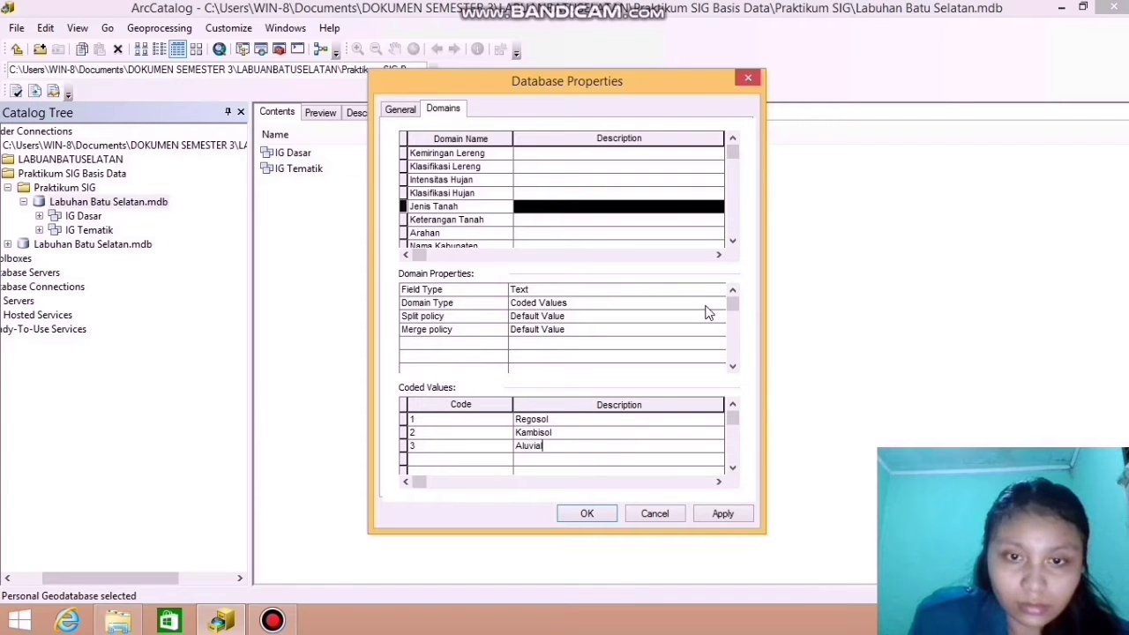
pyautogui.press('Tab')
pyautogui.write('4')
pyautogui.press('Tab')
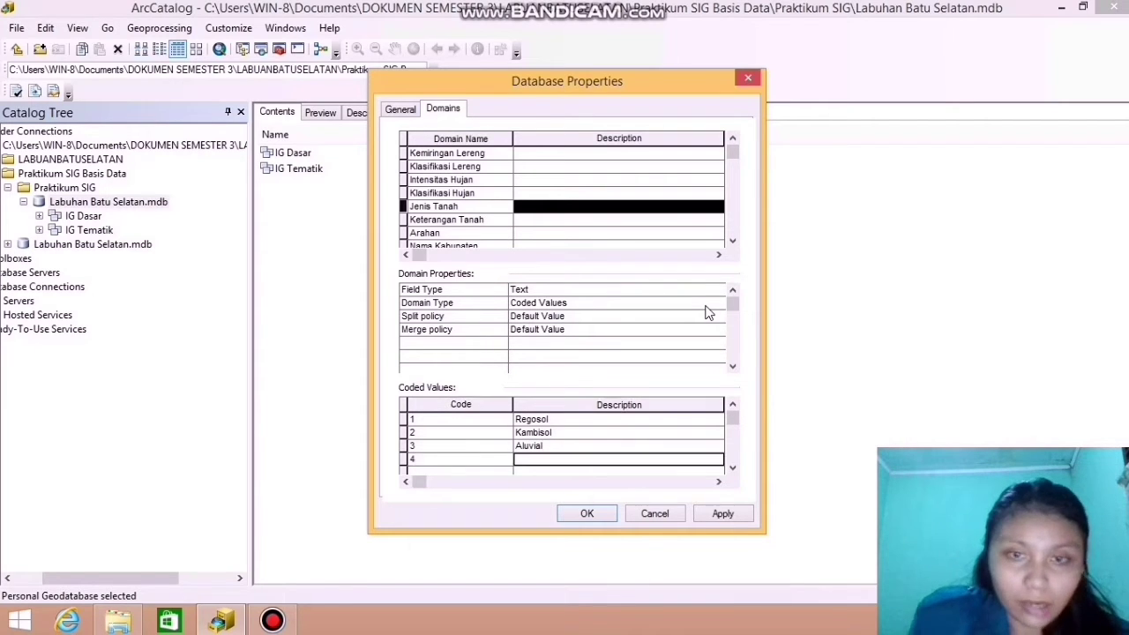
pyautogui.write('G')
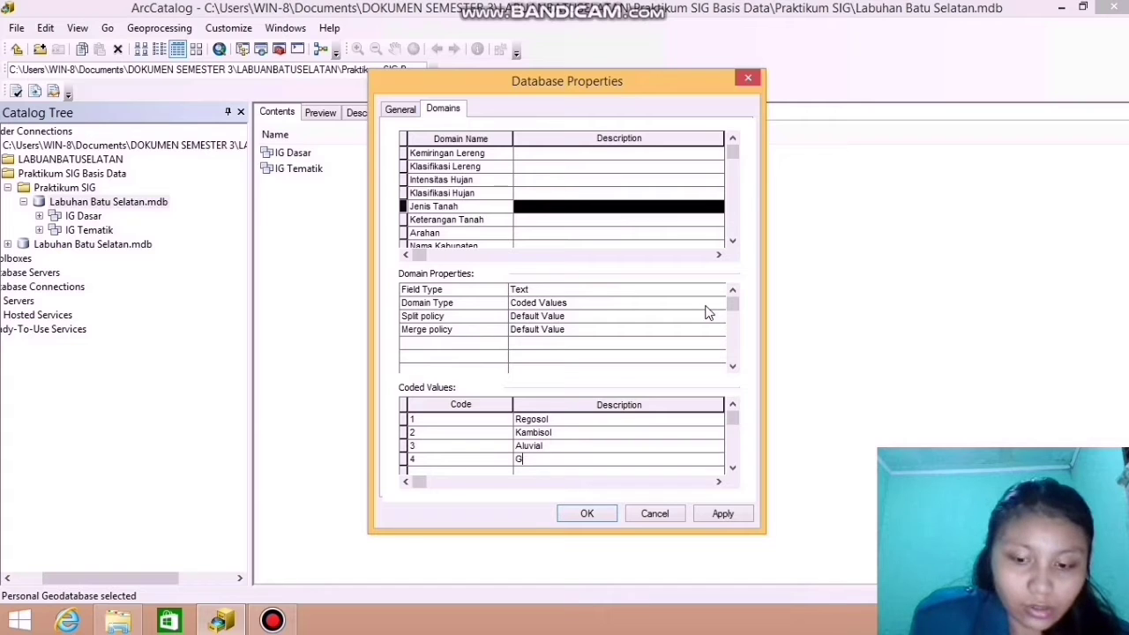
pyautogui.write('leisol')
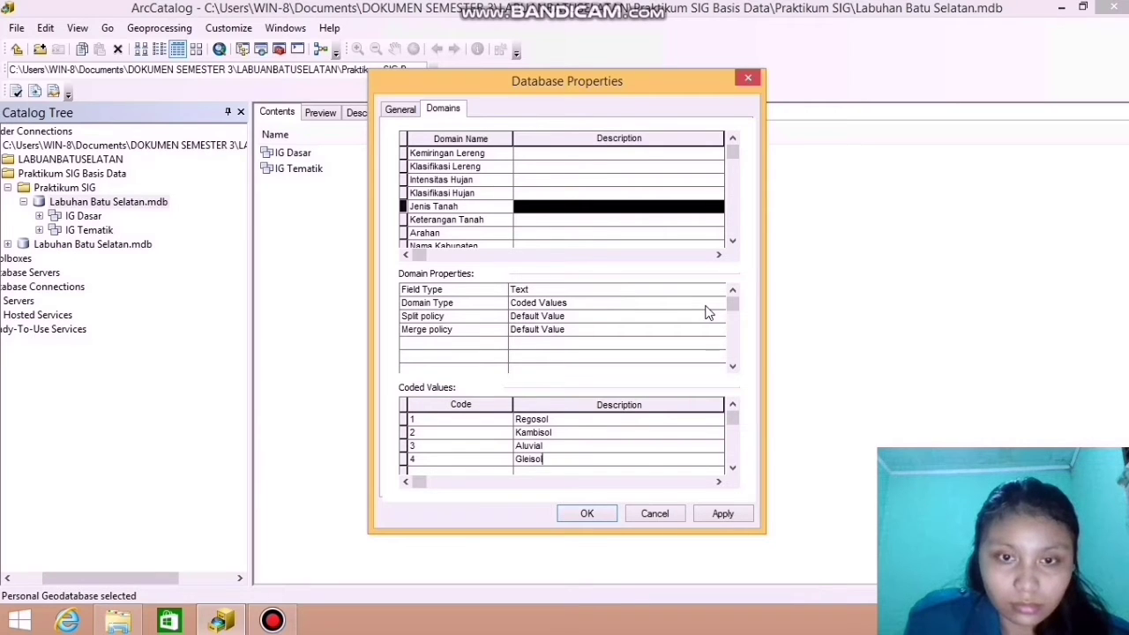
pyautogui.press('Return')
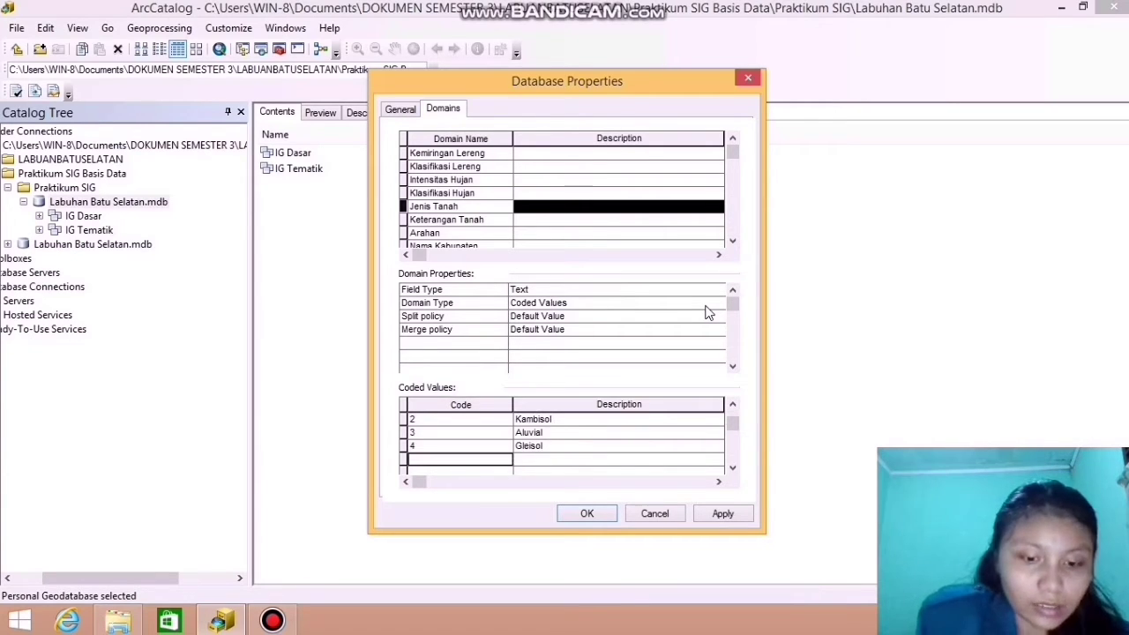
# Add coded values 5 Latosol and 6 Grumosol to the Jenis Tanah domain
pyautogui.write('5')
pyautogui.press('Tab')
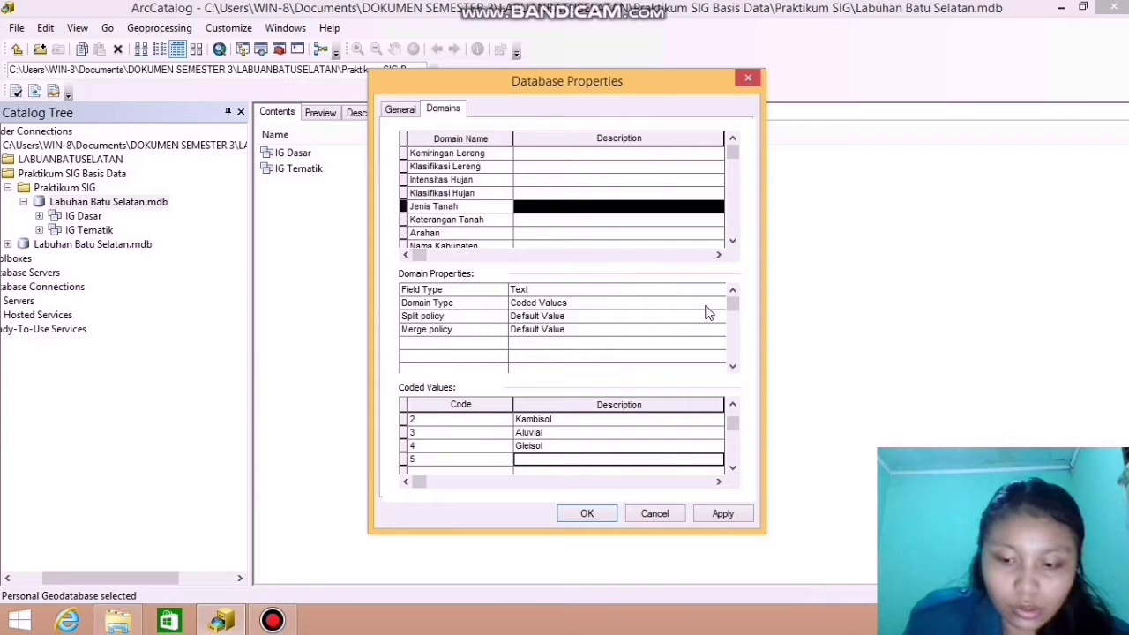
pyautogui.write('Latosol')
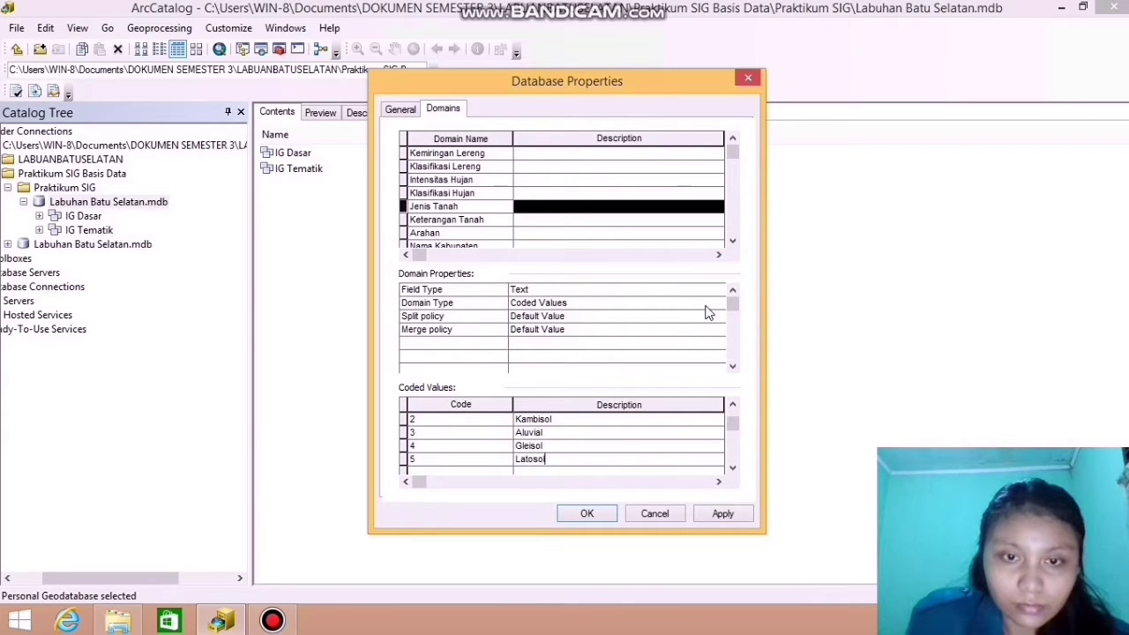
pyautogui.press('Tab')
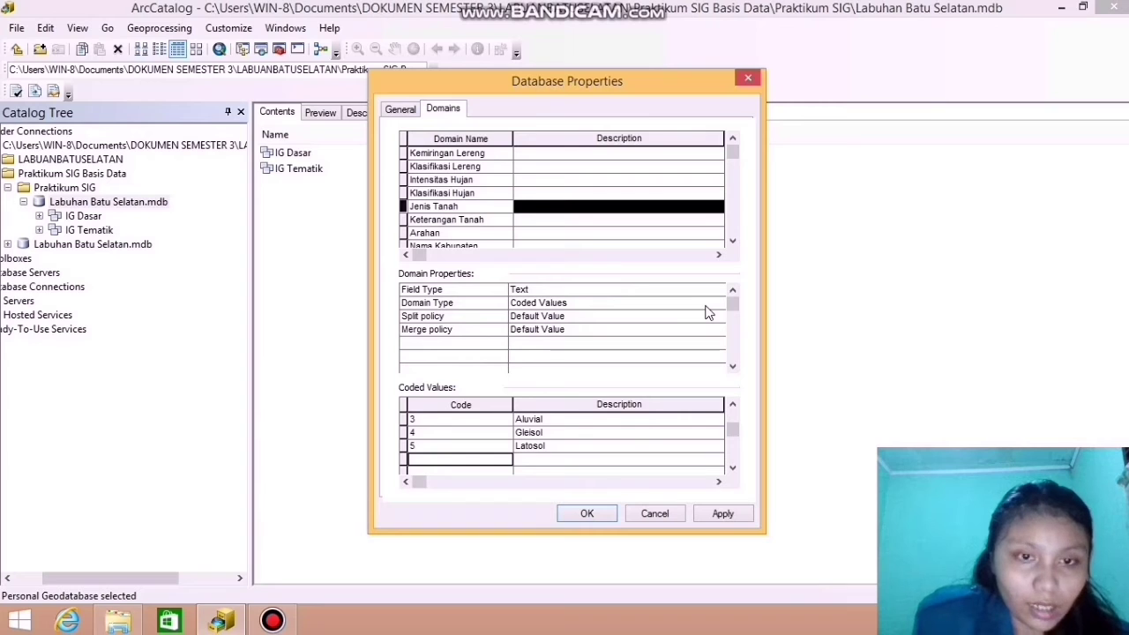
pyautogui.write('6')
pyautogui.press('Tab')
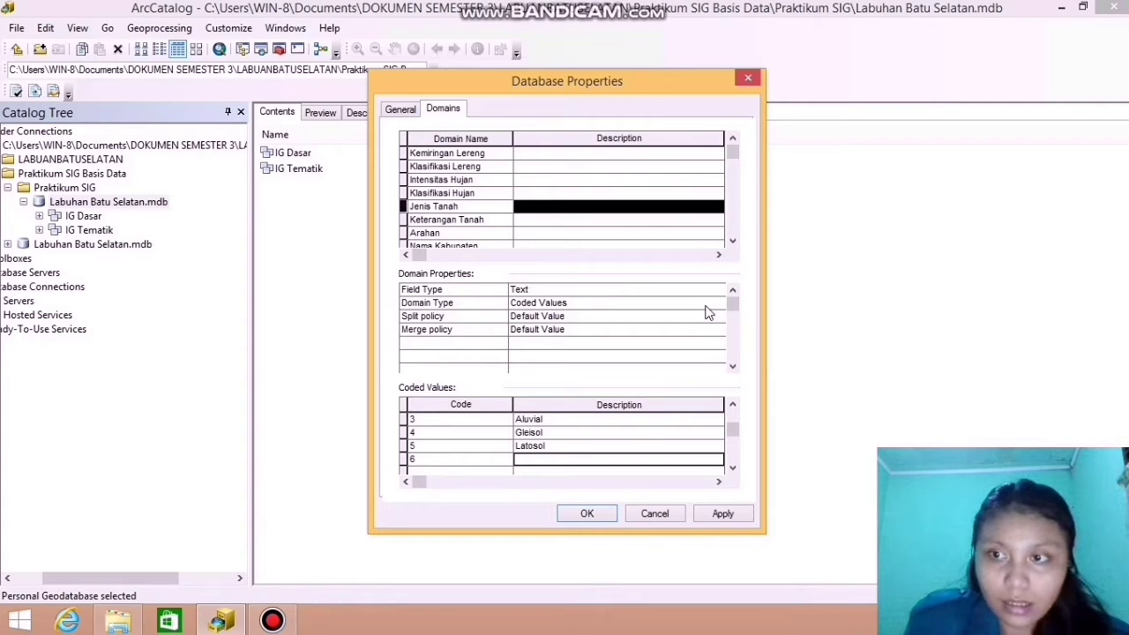
pyautogui.write('Grum')
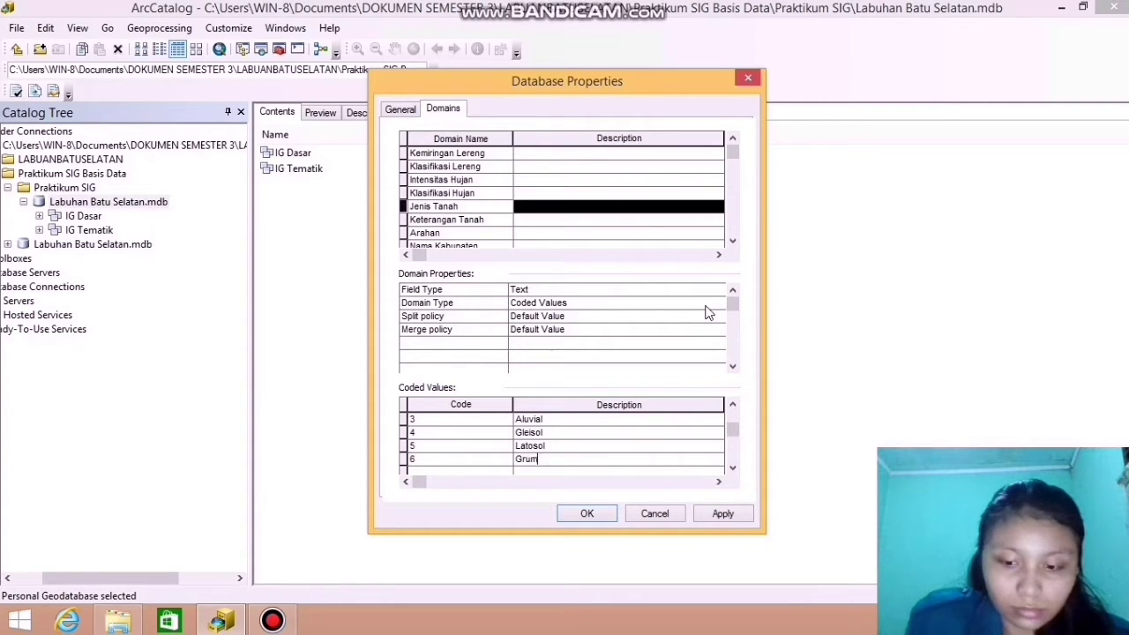
pyautogui.write('osol')
pyautogui.press('Tab')
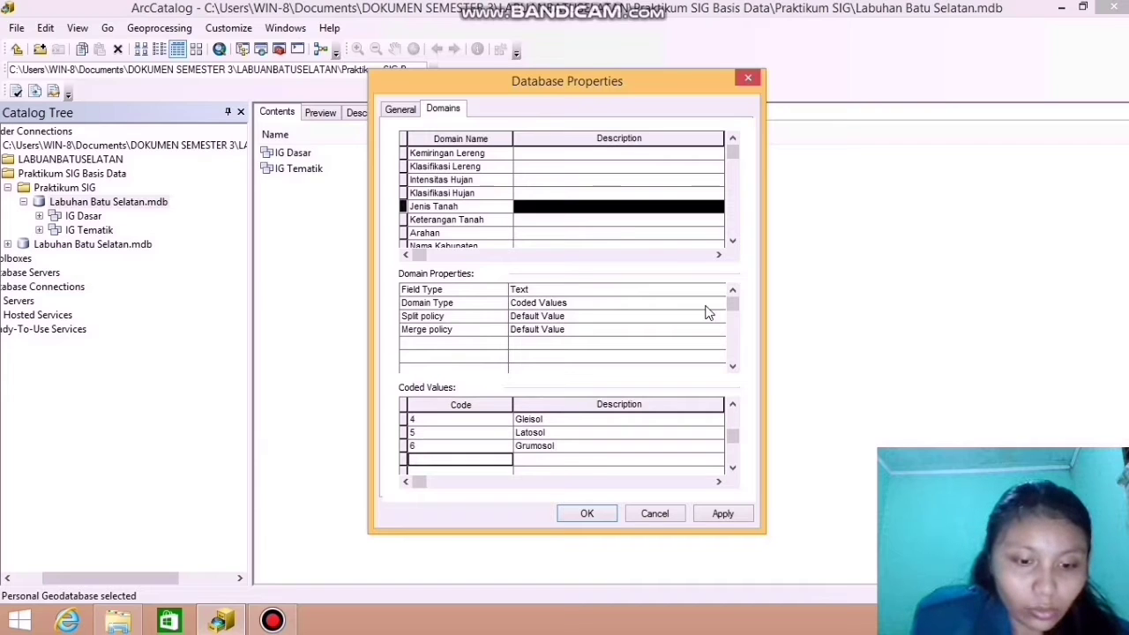
# Add coded value 7 with the description Mediteran to the Jenis Tanah domain
pyautogui.write('7')
pyautogui.press('Tab')
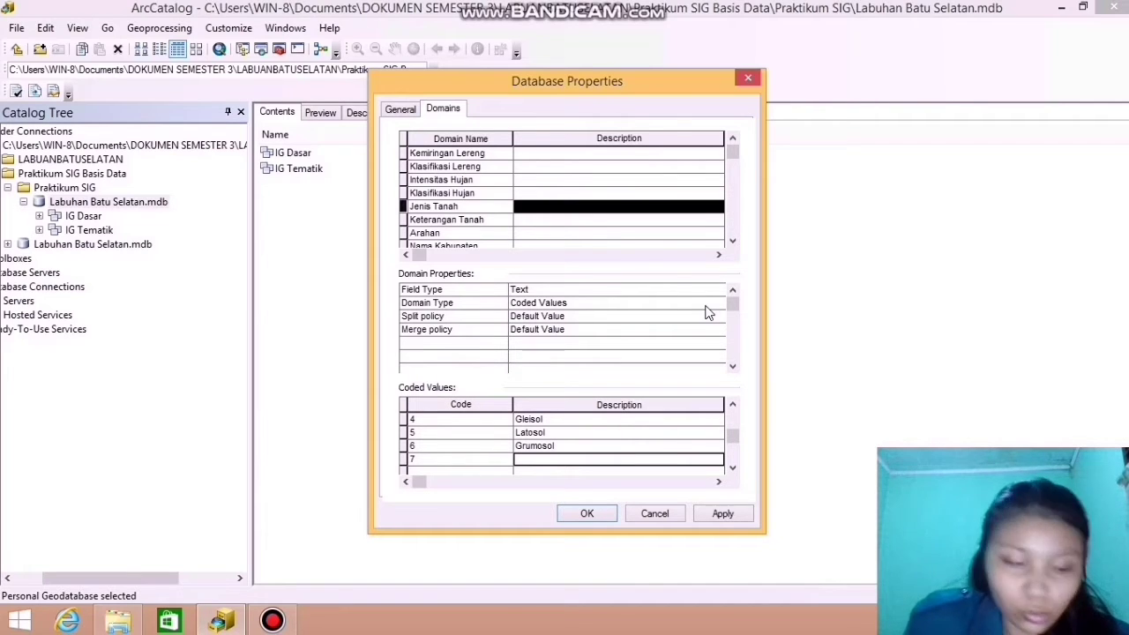
pyautogui.write('Medit')
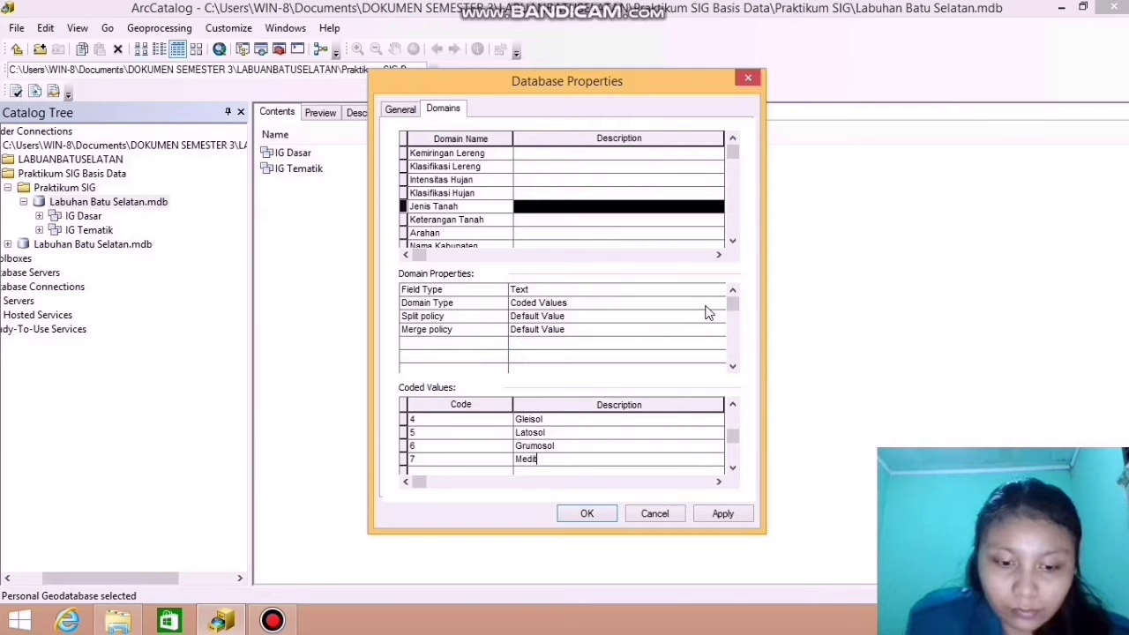
pyautogui.write('eran')
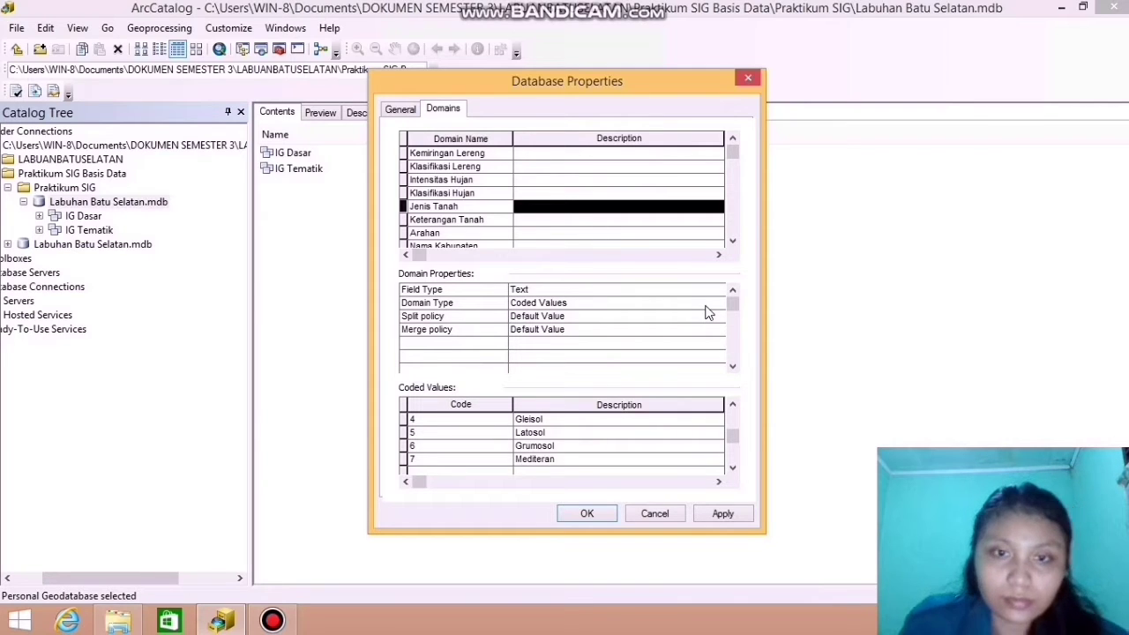
pyautogui.moveTo(732, 438)
pyautogui.mouseDown()
pyautogui.moveTo(735, 425)
pyautogui.moveTo(733, 450)
pyautogui.mouseUp()
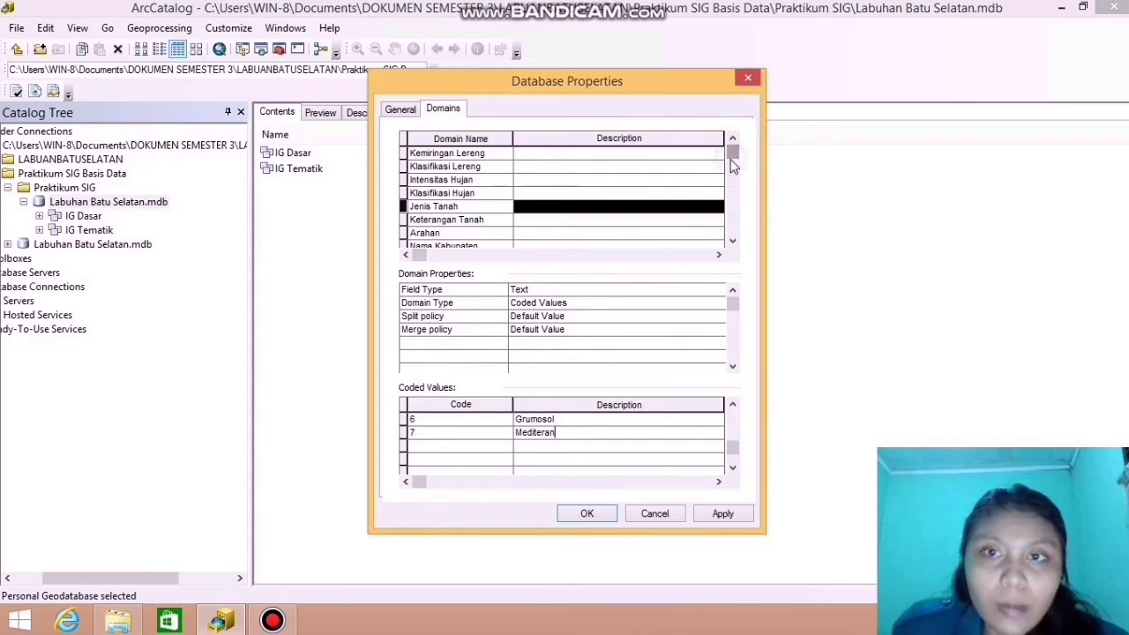
# Set the field type of the Keterangan Tanah domain to Text
pyautogui.moveTo(732, 166); pyautogui.dragTo(733, 173)
pyautogui.click(494, 212)
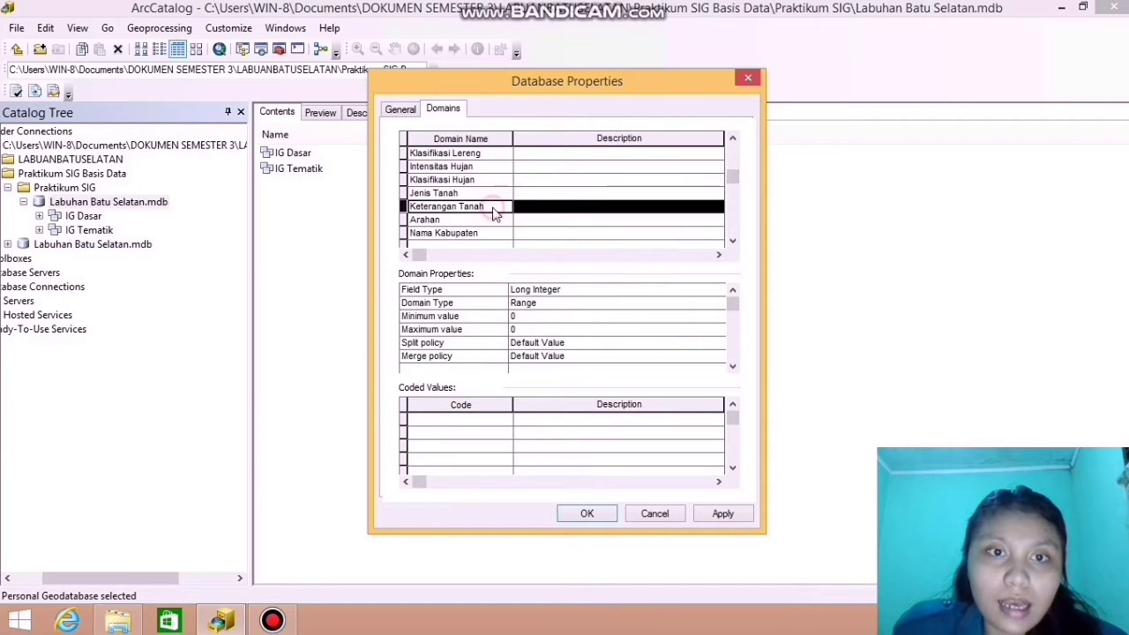
pyautogui.click(536, 291)
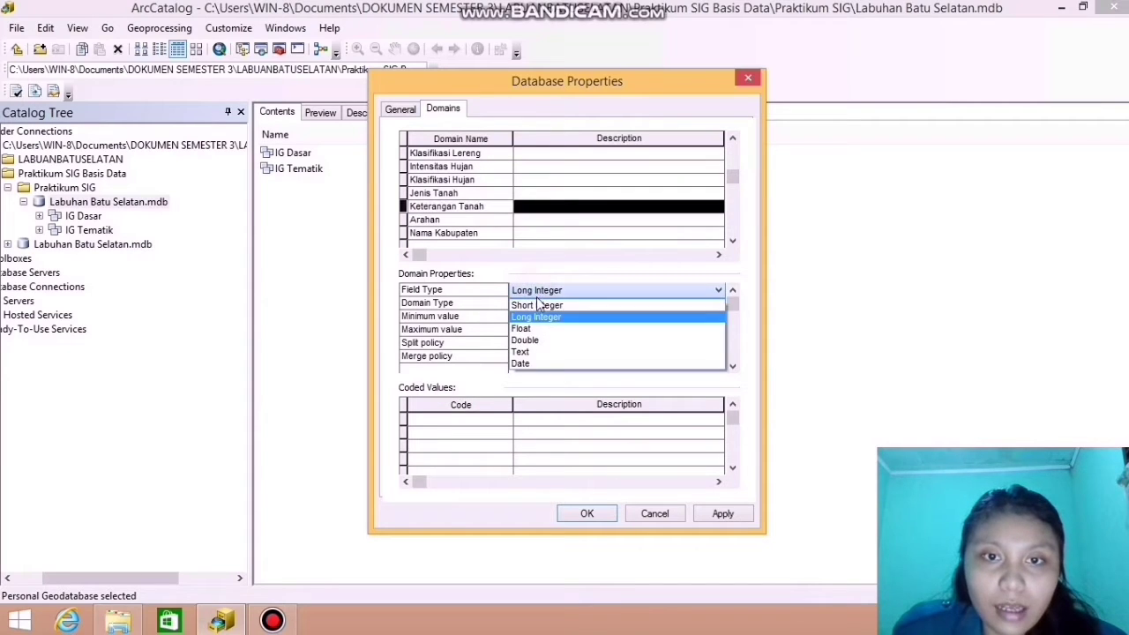
pyautogui.click(542, 352)
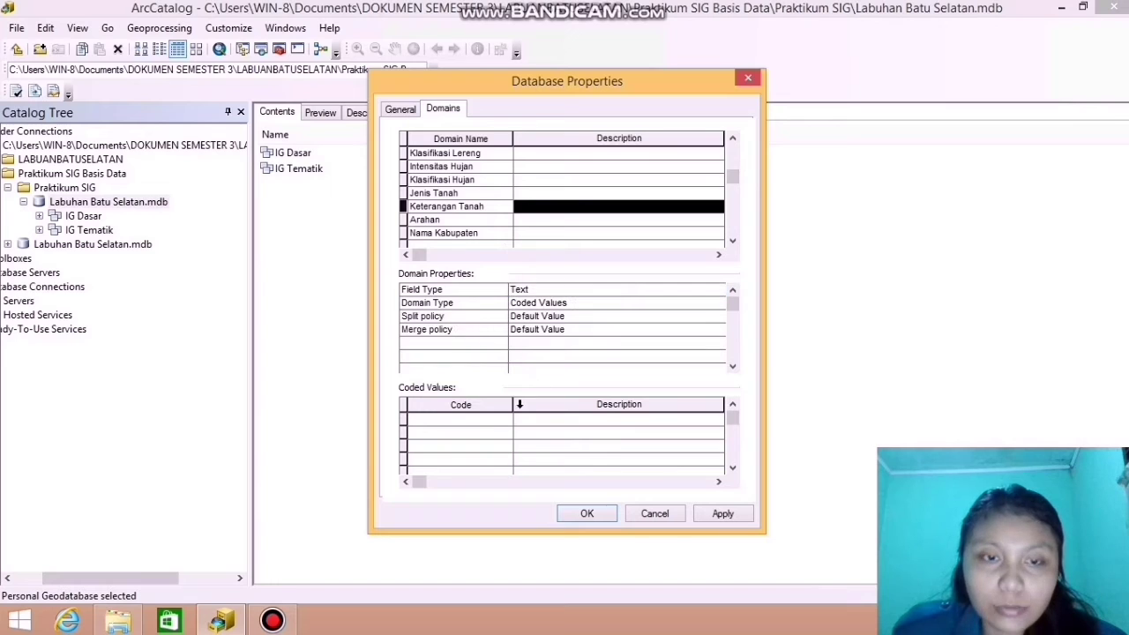
# Add coded value 1 with the description Sangat Peka to the Keterangan Tanah domain
pyautogui.click(436, 424)
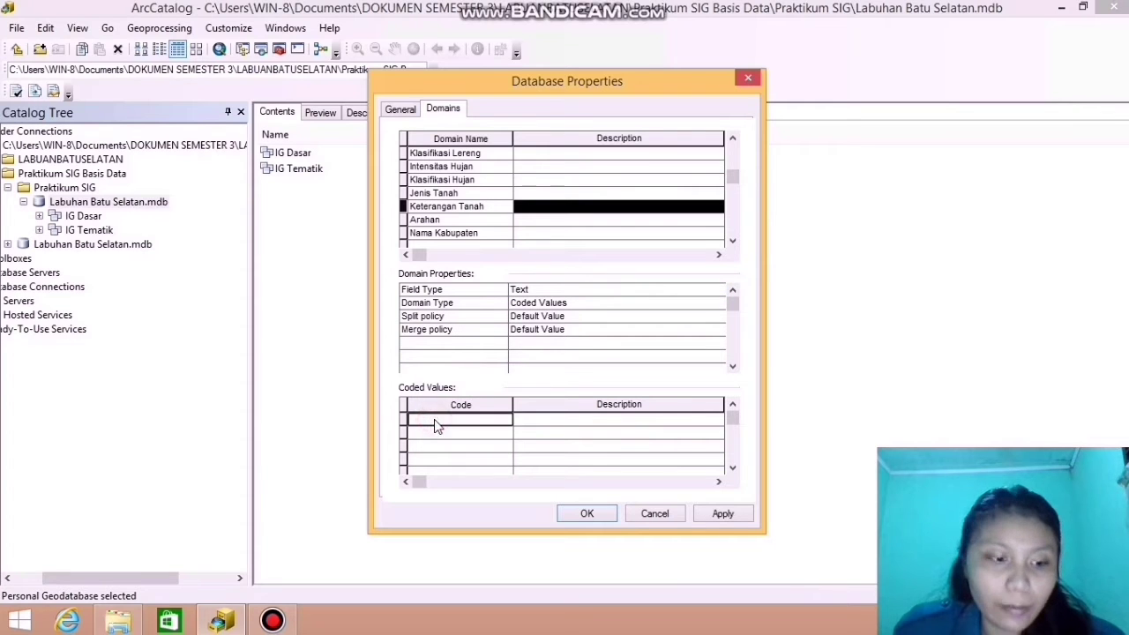
pyautogui.write('1')
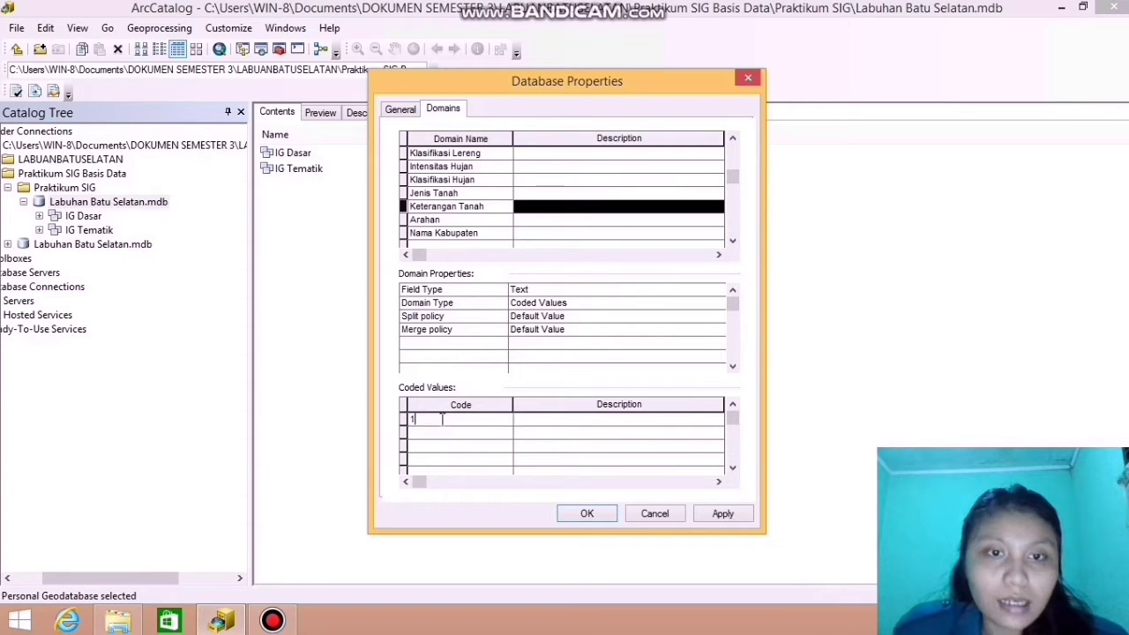
pyautogui.click(555, 423)
pyautogui.write('San')
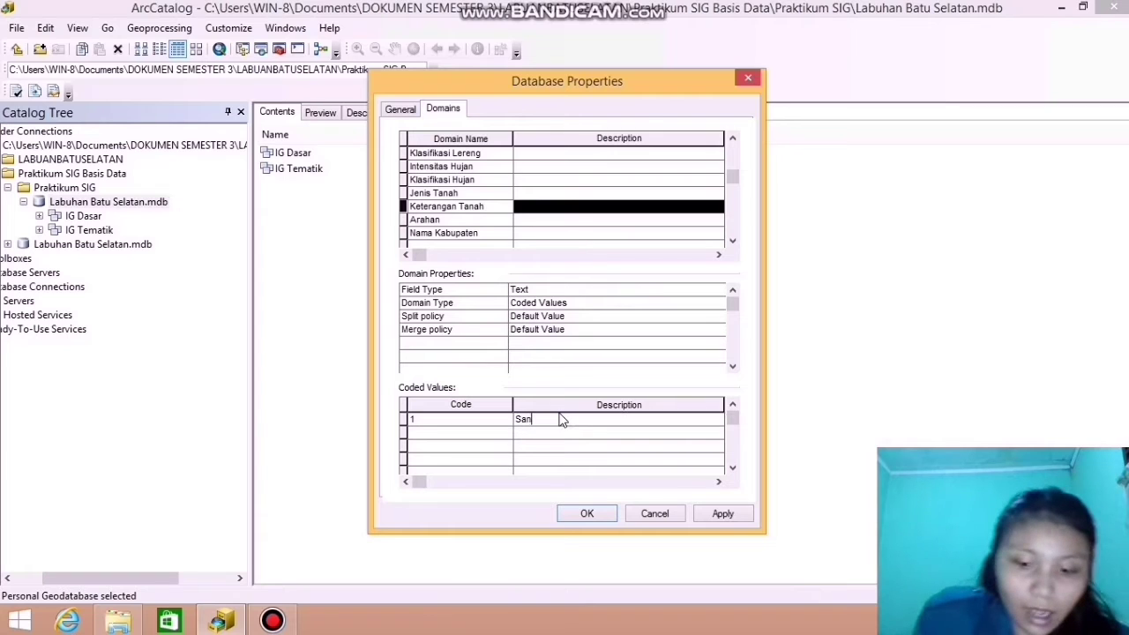
pyautogui.write('gat P')
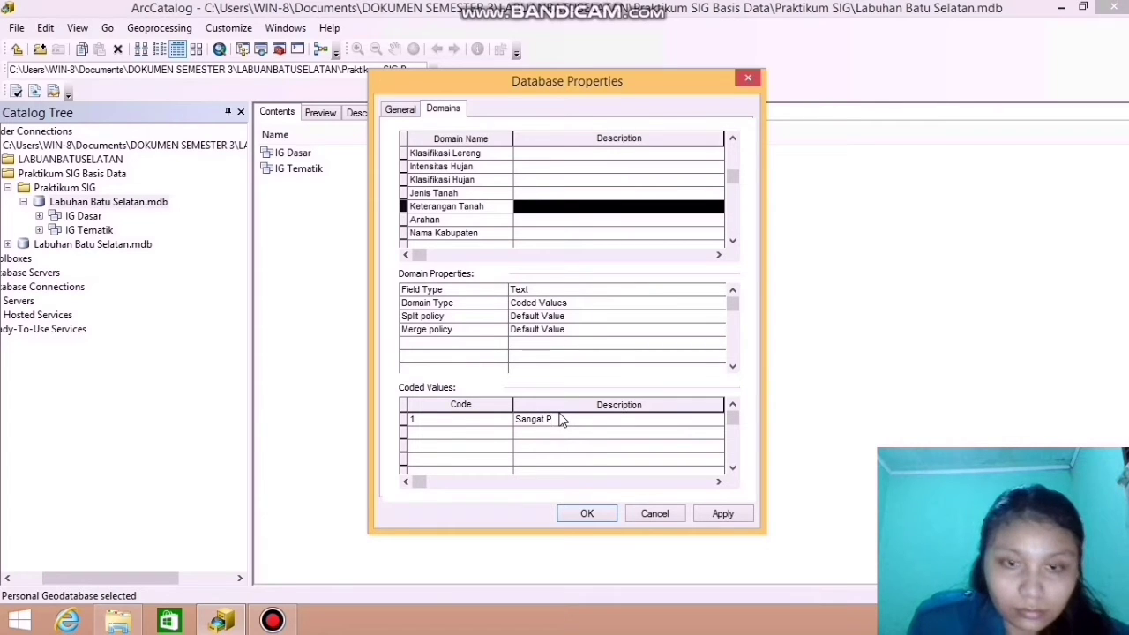
pyautogui.write('ek')
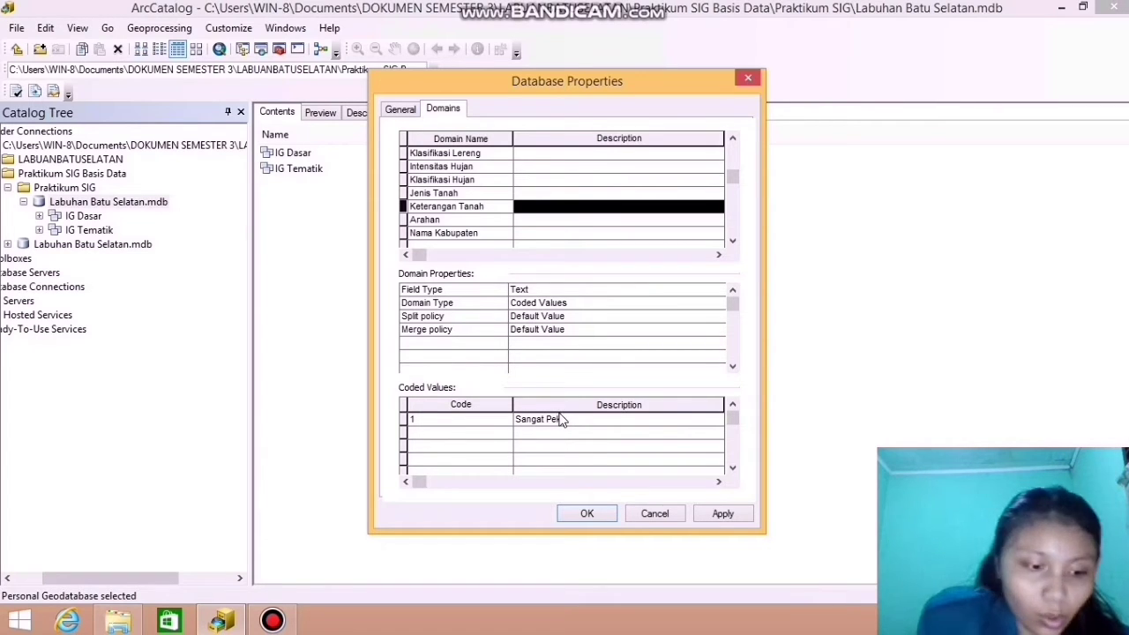
pyautogui.write('a')
# Add coded values 2 Agak Peka and 3 Tidak Peka to the Keterangan Tanah domain
pyautogui.press('Tab')
pyautogui.write('2')
pyautogui.press('Tab')
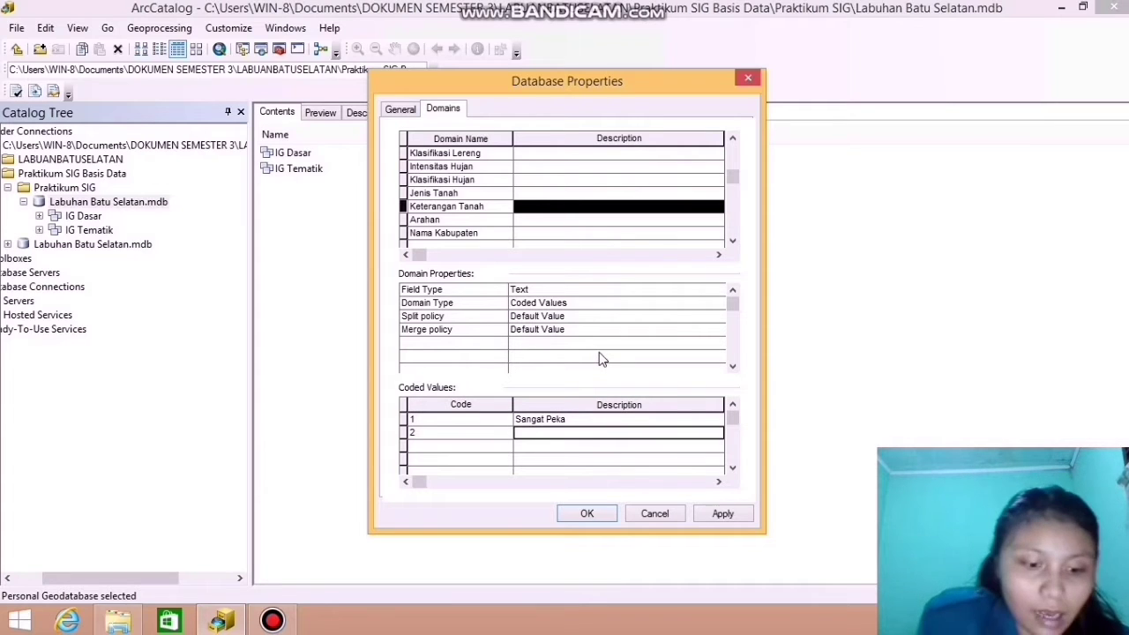
pyautogui.write('Agak P')
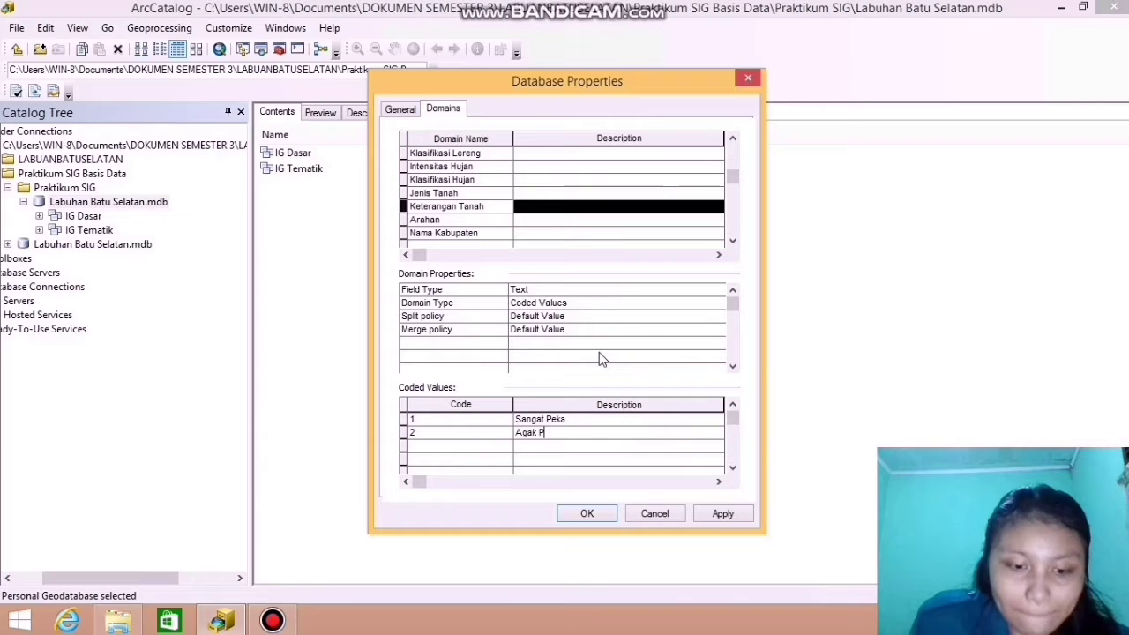
pyautogui.write('eka')
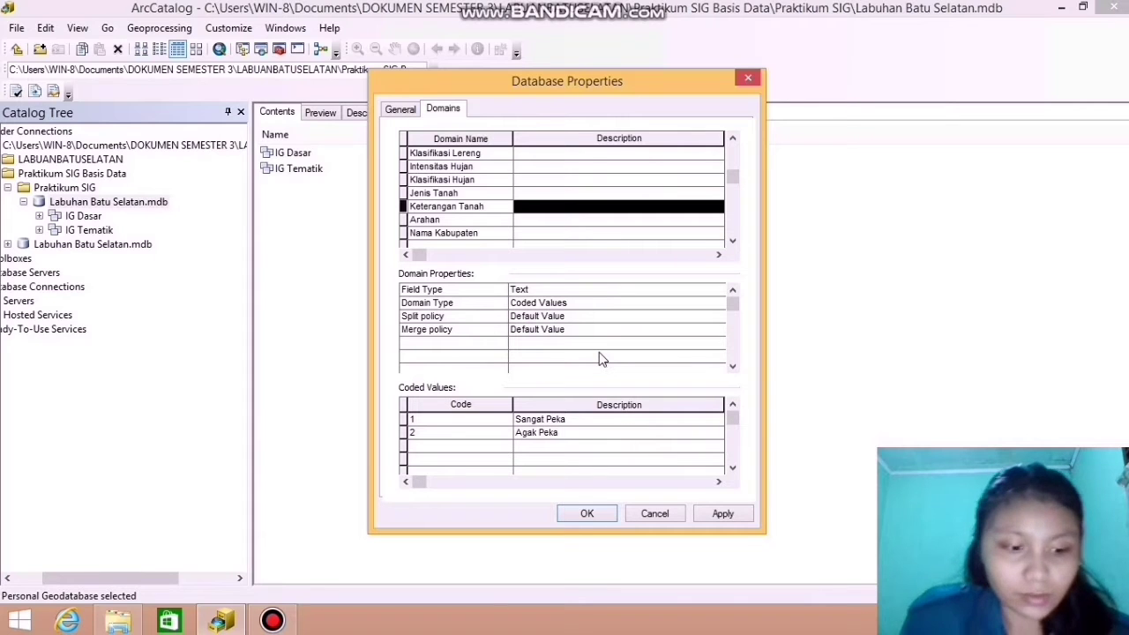
pyautogui.press('Tab')
pyautogui.write('3')
pyautogui.press('Tab')
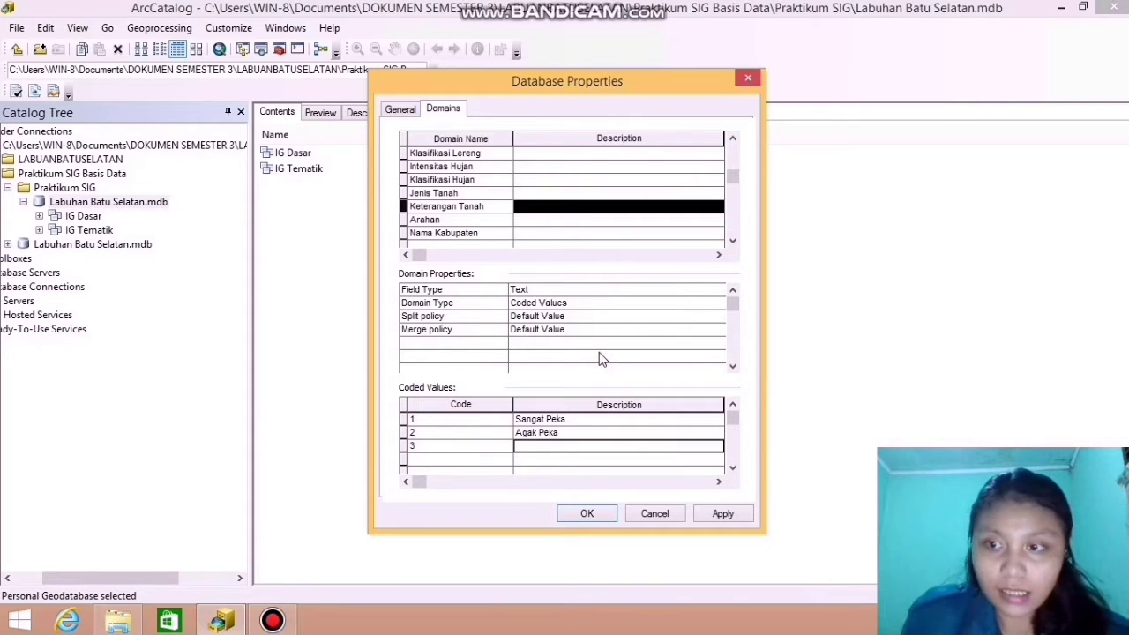
pyautogui.write('Tida')
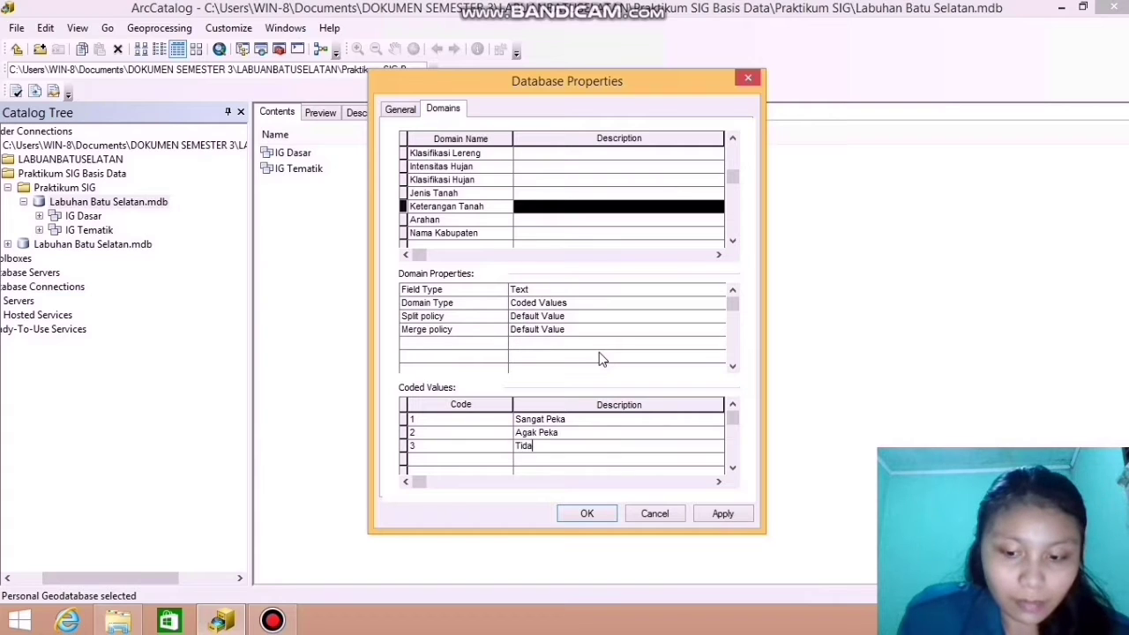
pyautogui.write('k Peka')
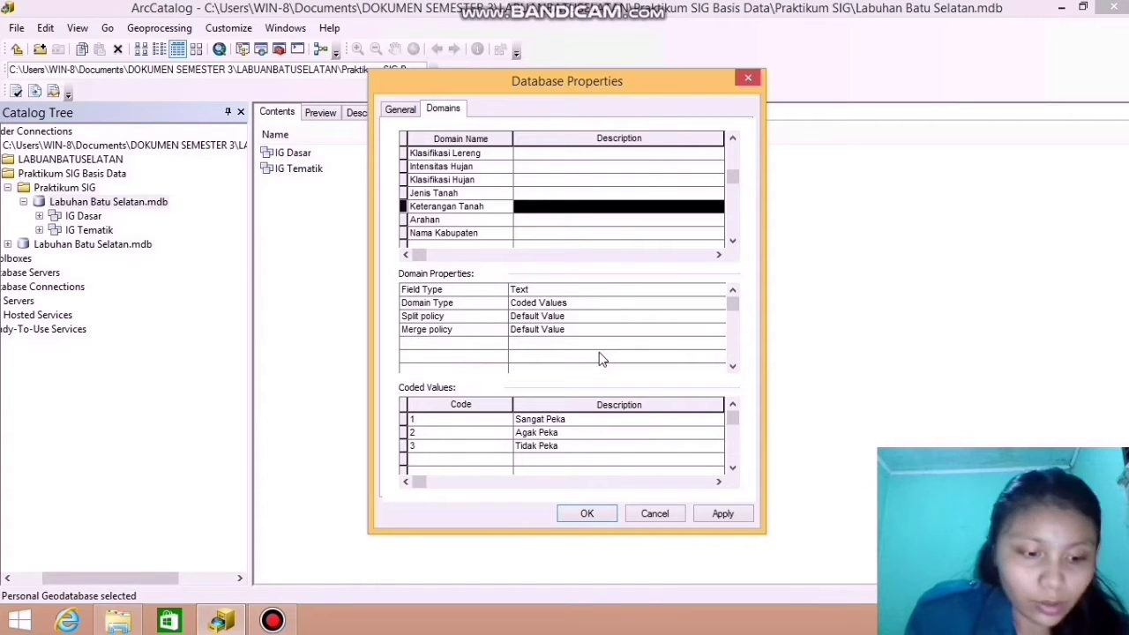
# Add coded values 4 Tidak Peka and 5 Kurang Peka to the Keterangan Tanah domain
pyautogui.press('Tab')
pyautogui.write('4')
pyautogui.press('Tab')
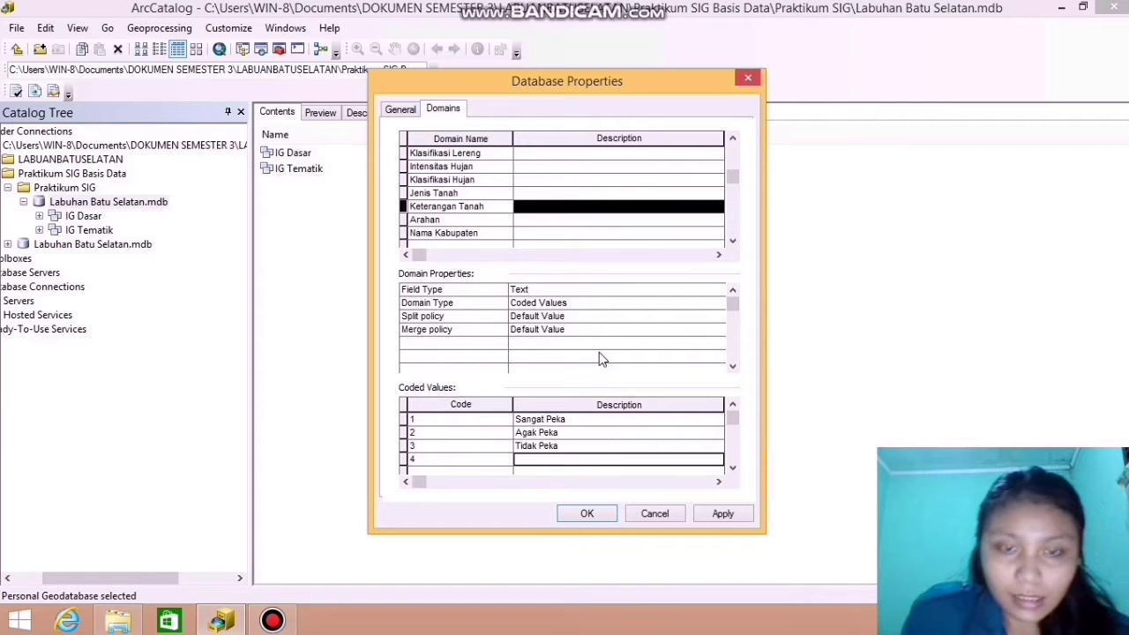
pyautogui.write('Tidak ')
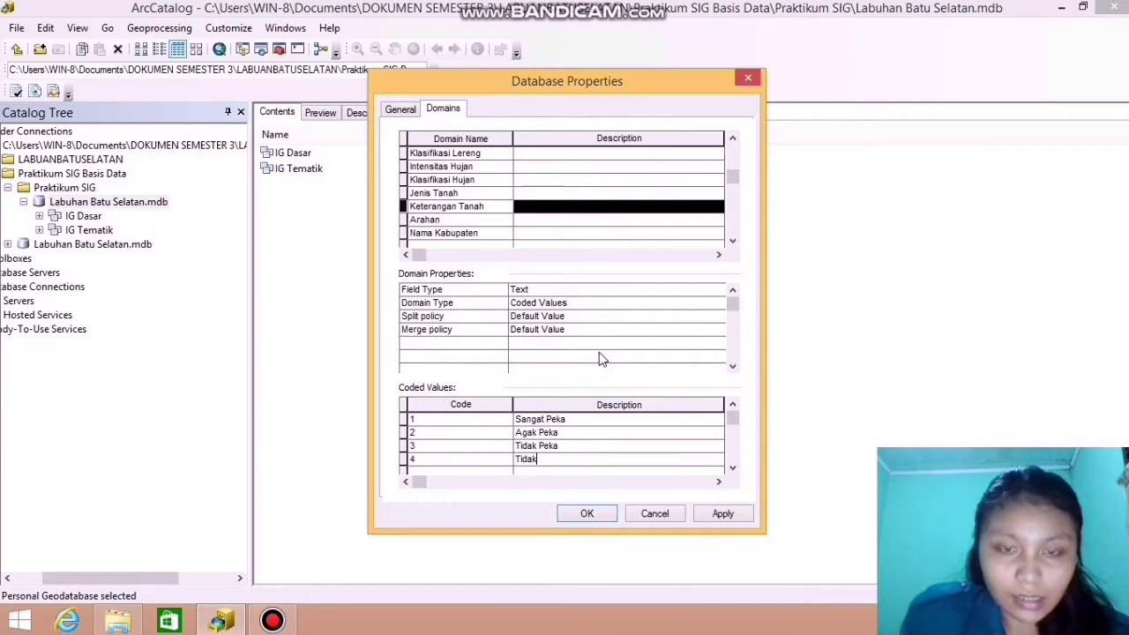
pyautogui.write('Peka')
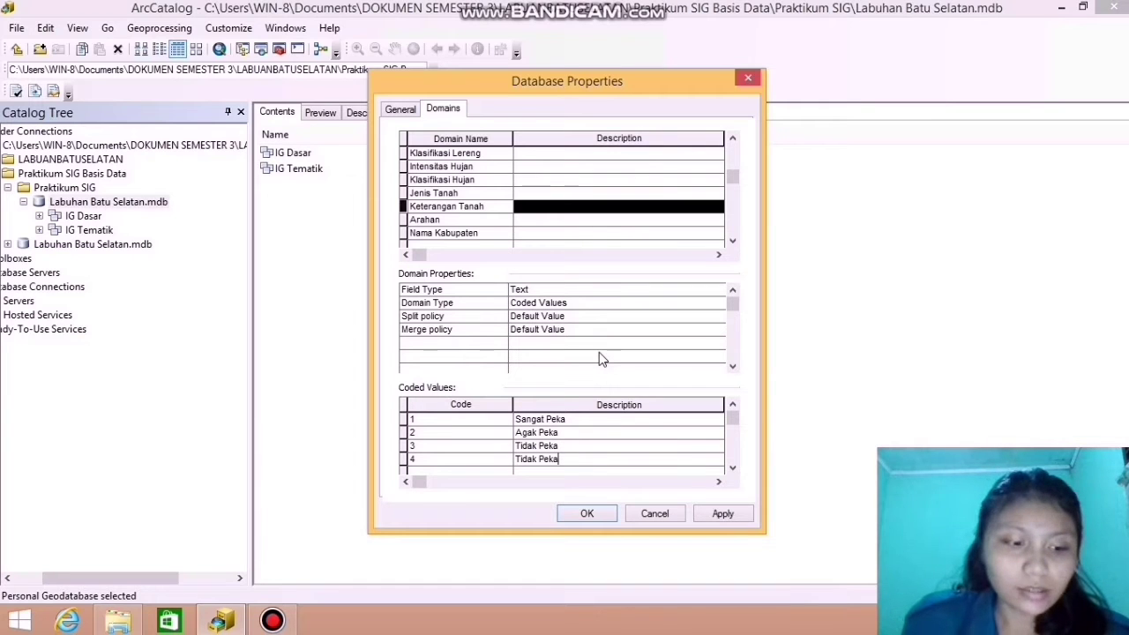
pyautogui.press('Tab')
pyautogui.write('5')
pyautogui.press('Tab')
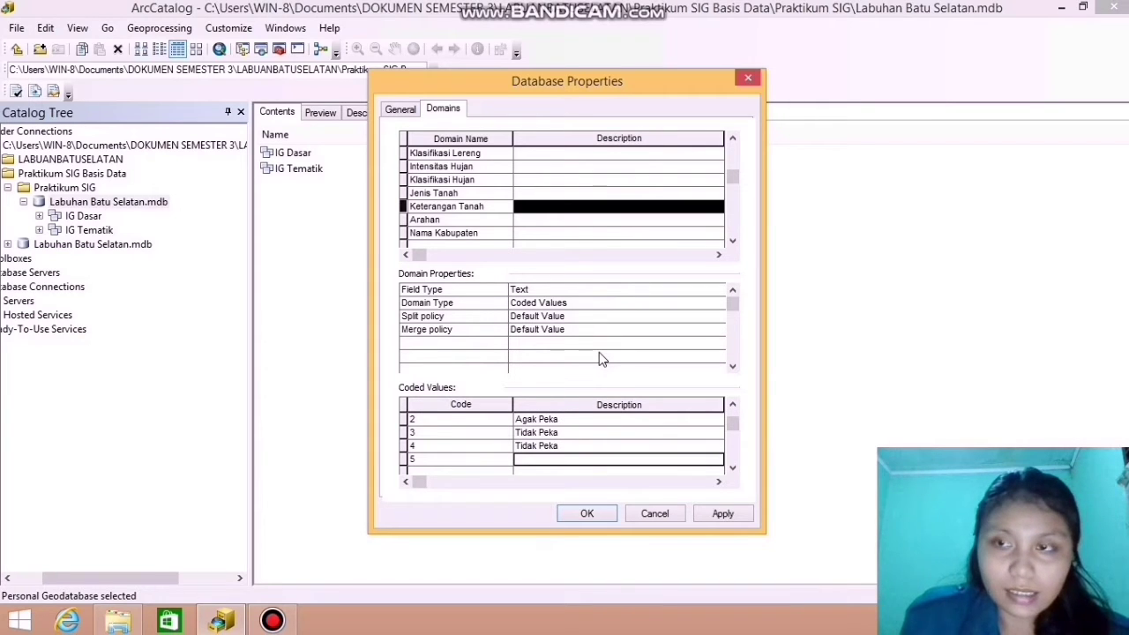
pyautogui.write('Ku')
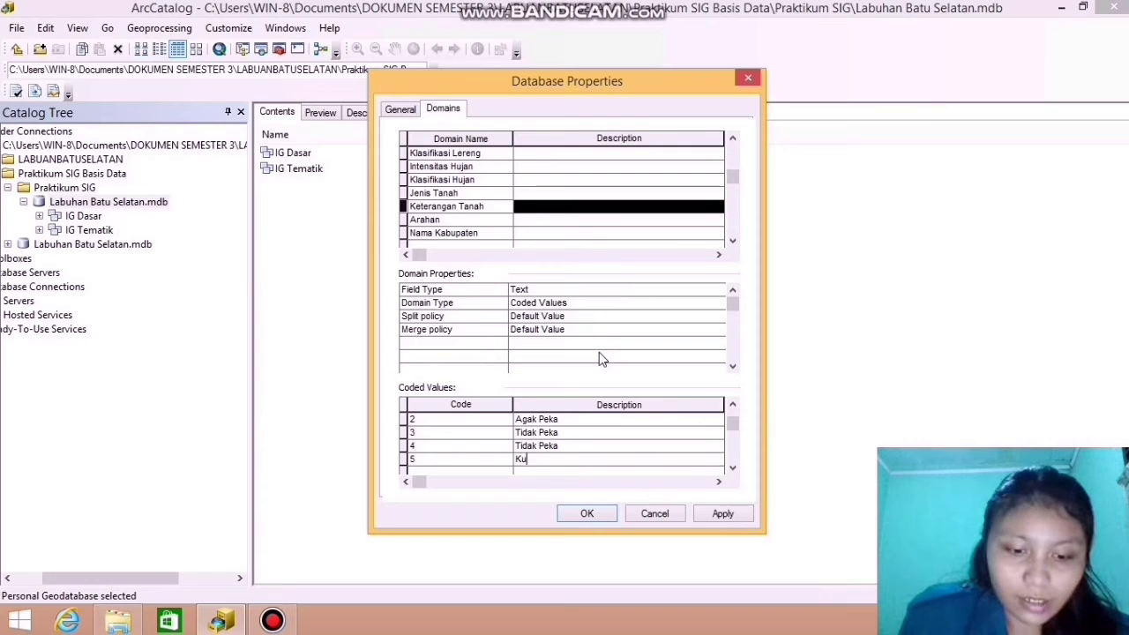
pyautogui.write('rang Peka')
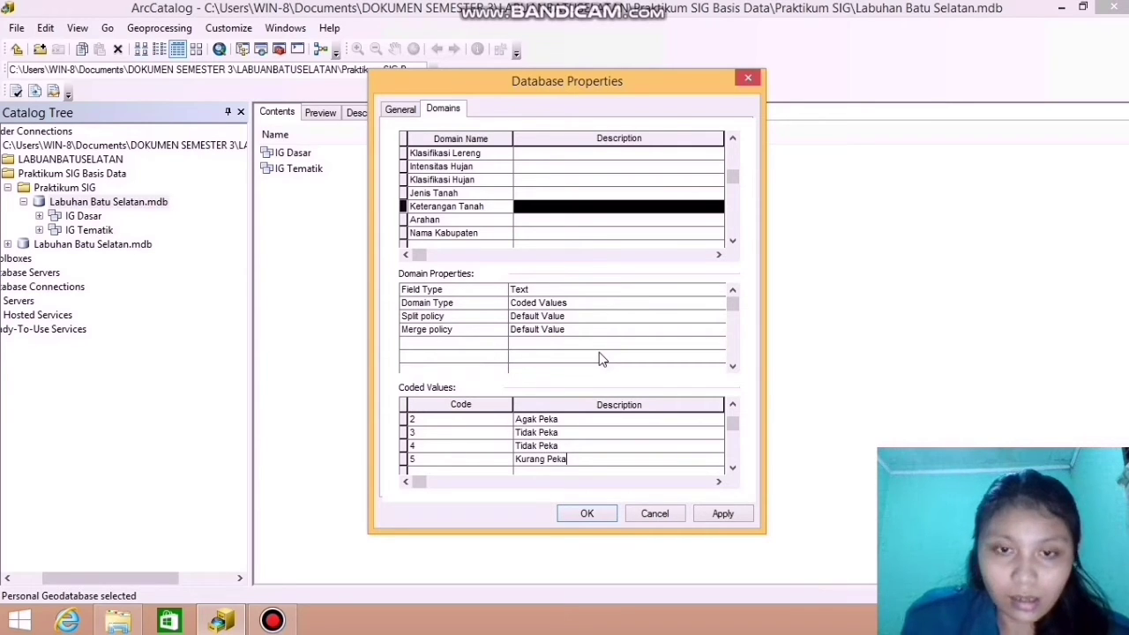
# Add coded values 6 Peka and 7 Agak Peka to the Keterangan Tanah domain
pyautogui.press('Tab')
pyautogui.write('6')
pyautogui.press('Tab')
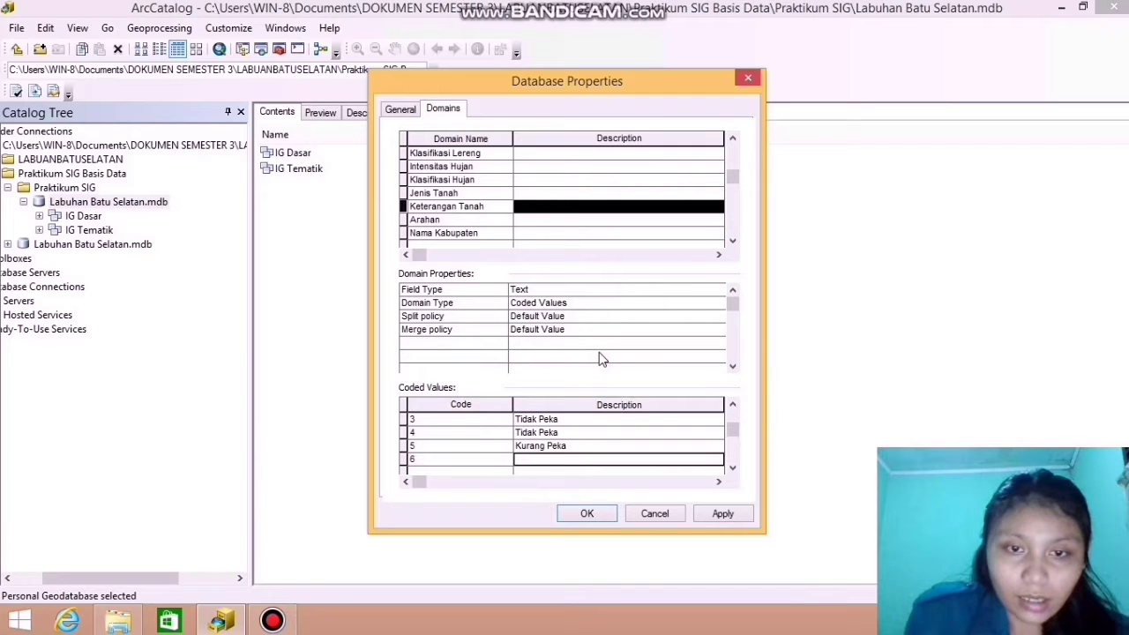
pyautogui.write('Peka')
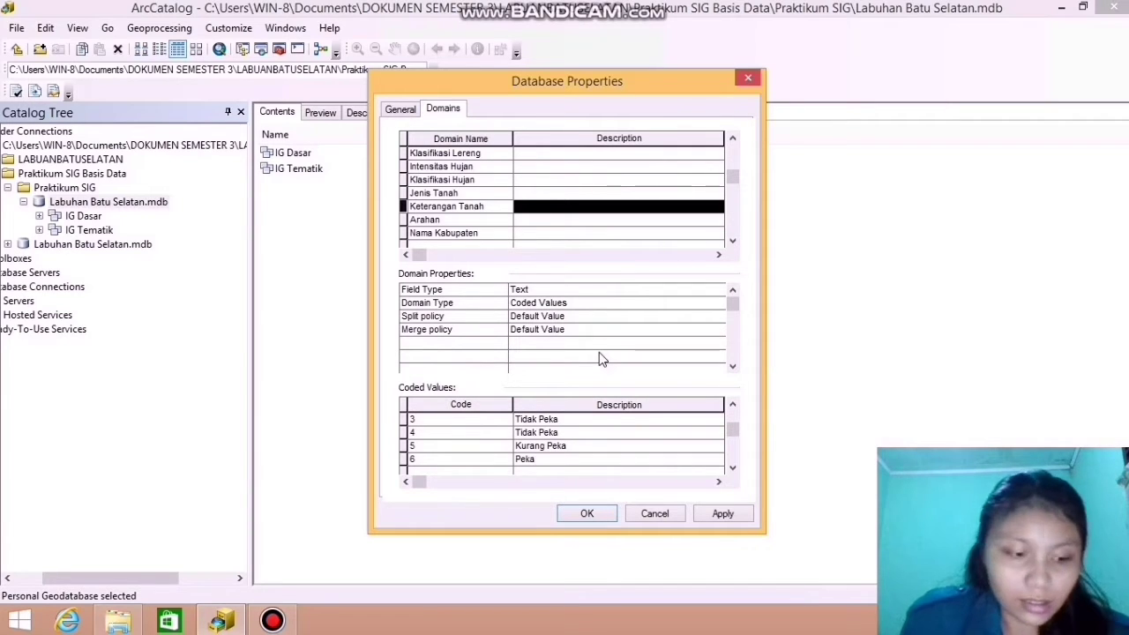
pyautogui.press('Tab')
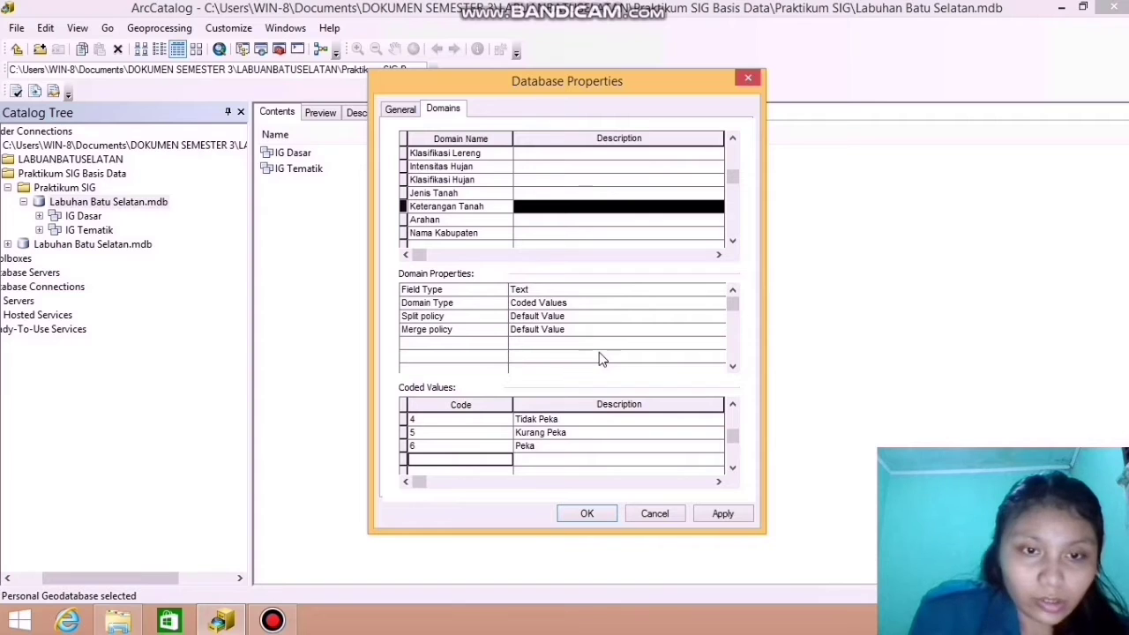
pyautogui.write('7')
pyautogui.press('Tab')
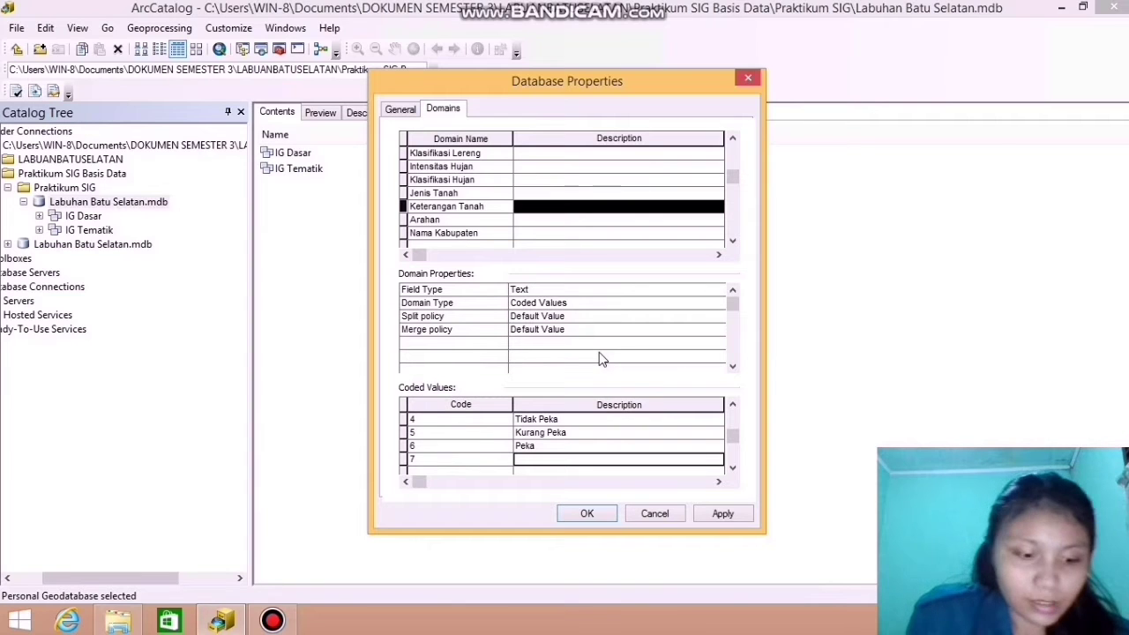
pyautogui.write('Agak')
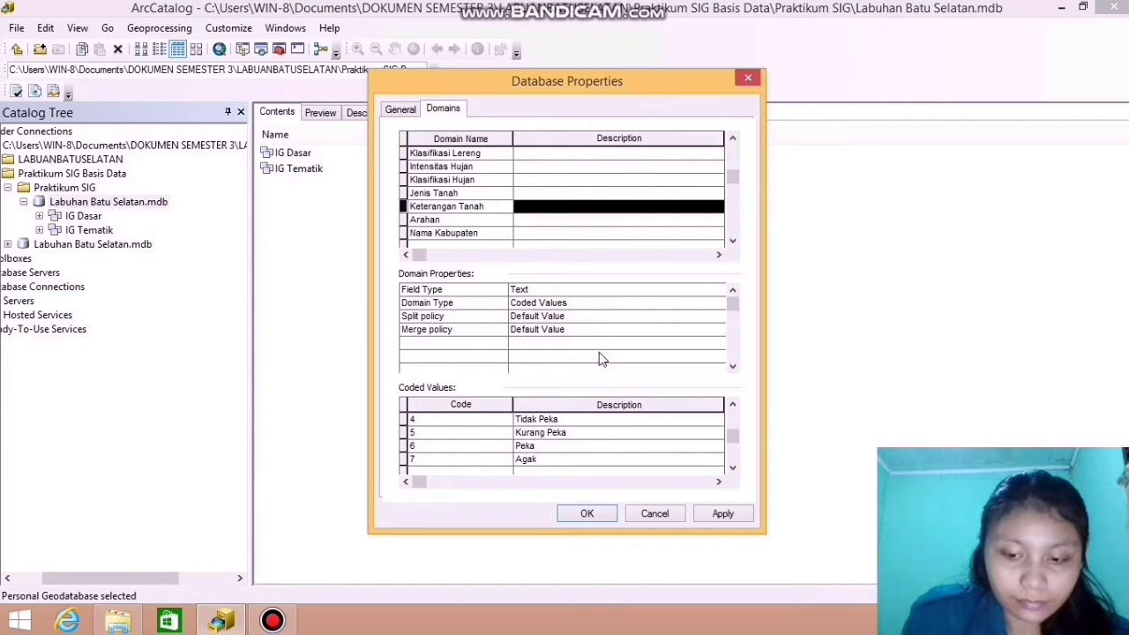
pyautogui.write(' Peka')
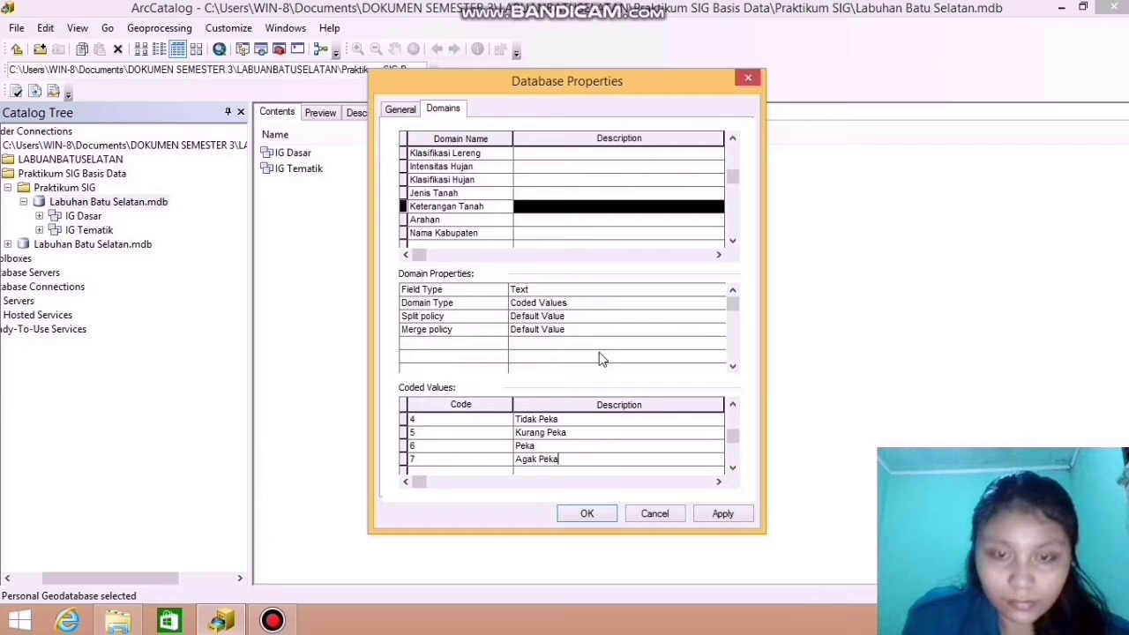
# Set the field type of the Arahan domain to Text
pyautogui.click(470, 220)
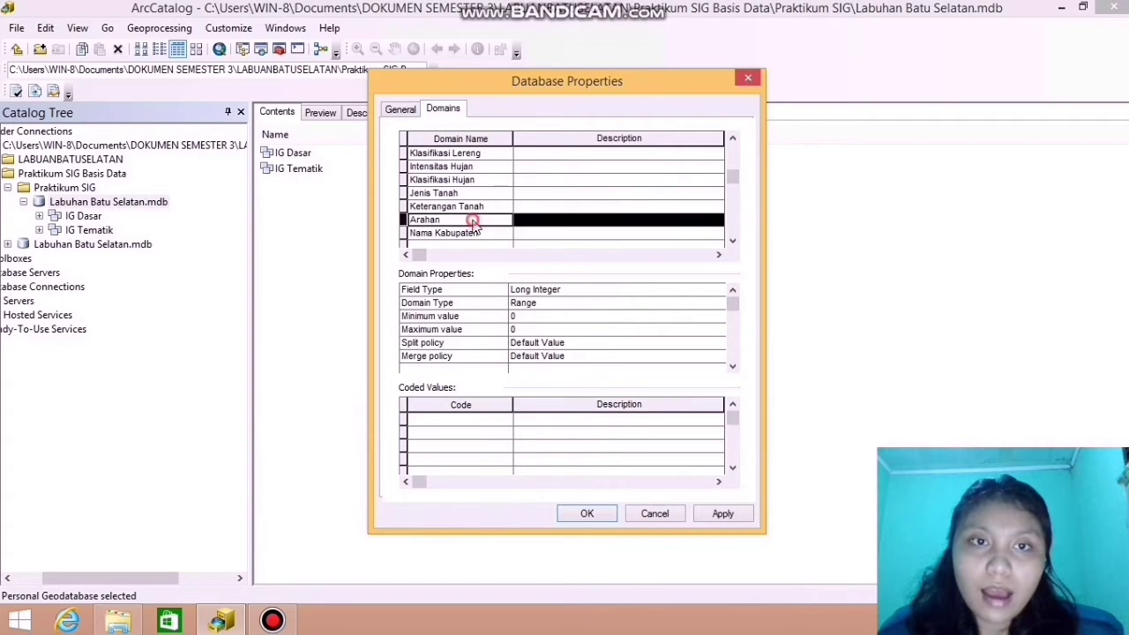
pyautogui.click(527, 290)
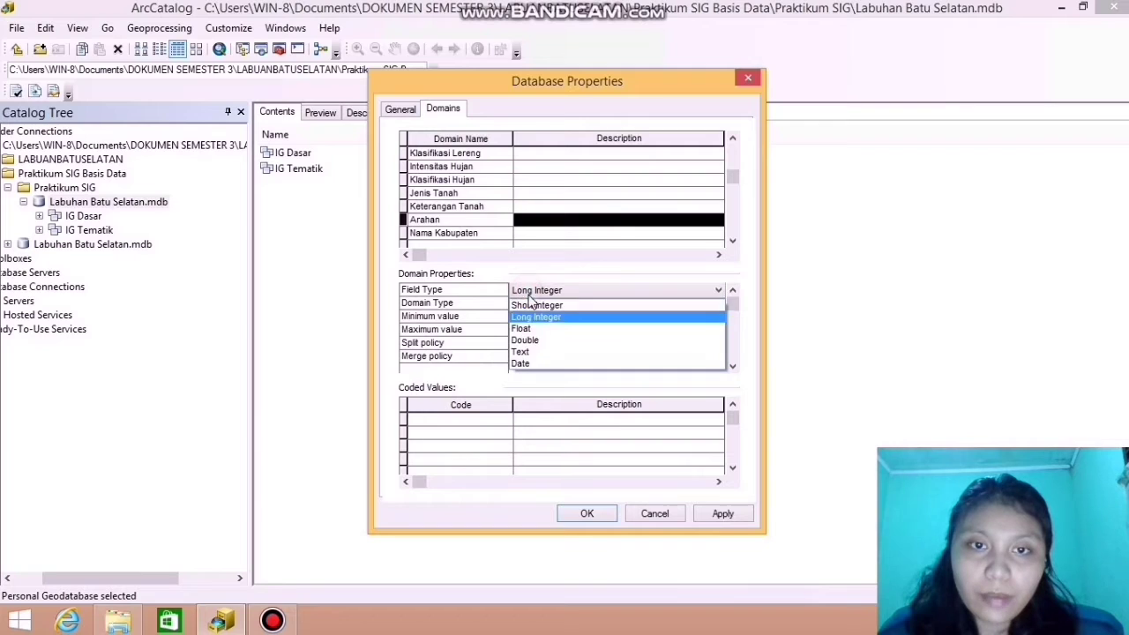
pyautogui.click(534, 352)
# Add coded value 1 with the description Kawasan Lindung to the Arahan domain
pyautogui.click(468, 422)
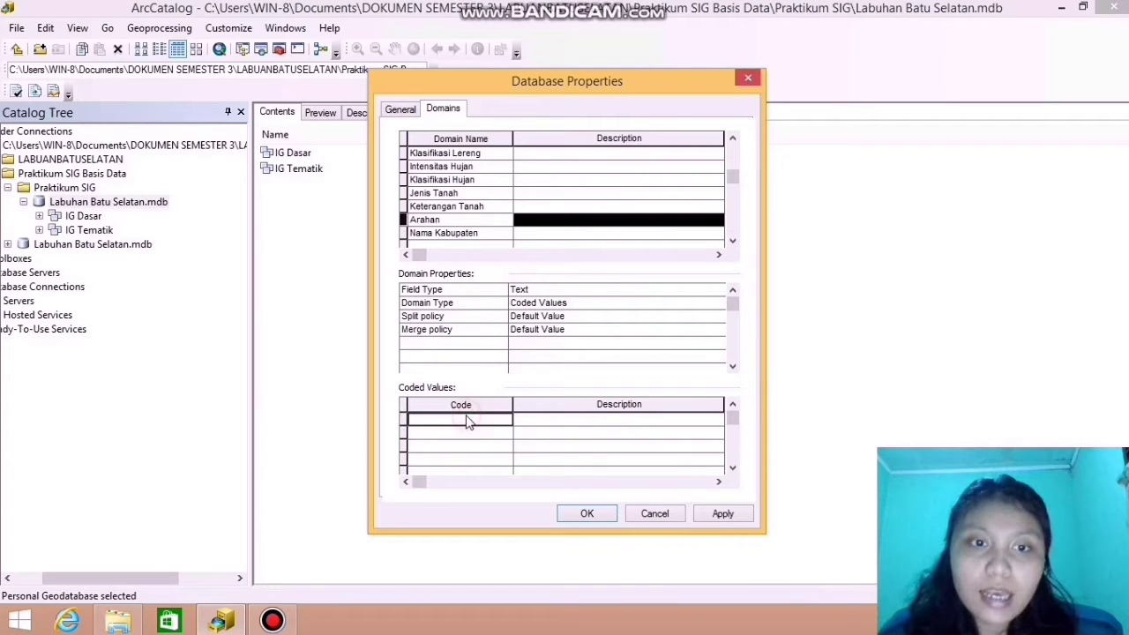
pyautogui.write('1')
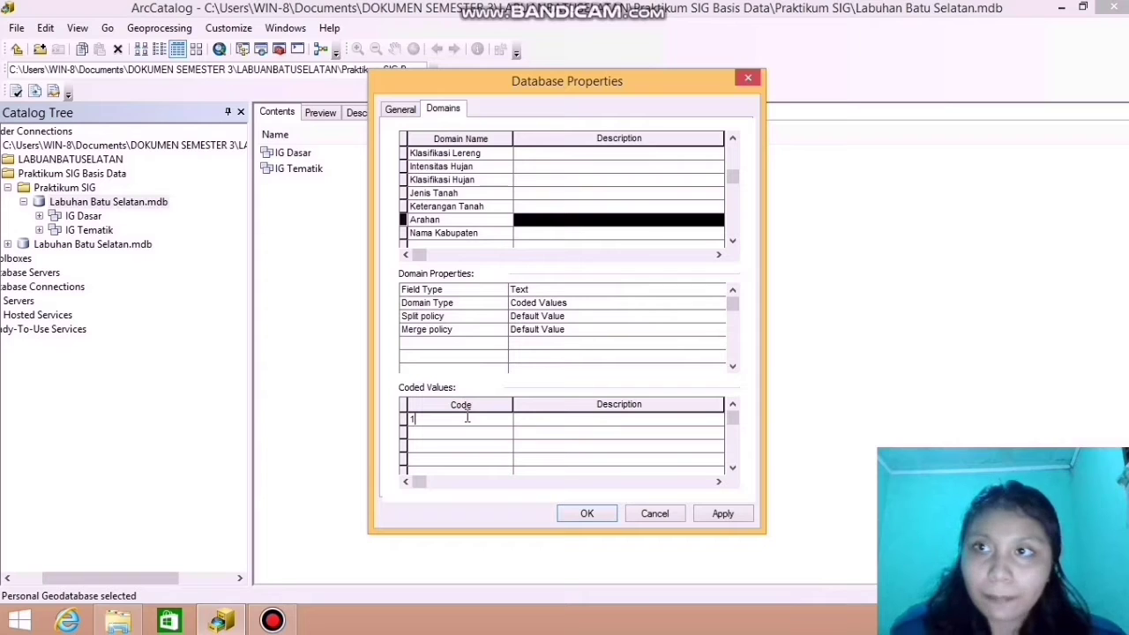
pyautogui.press('Tab')
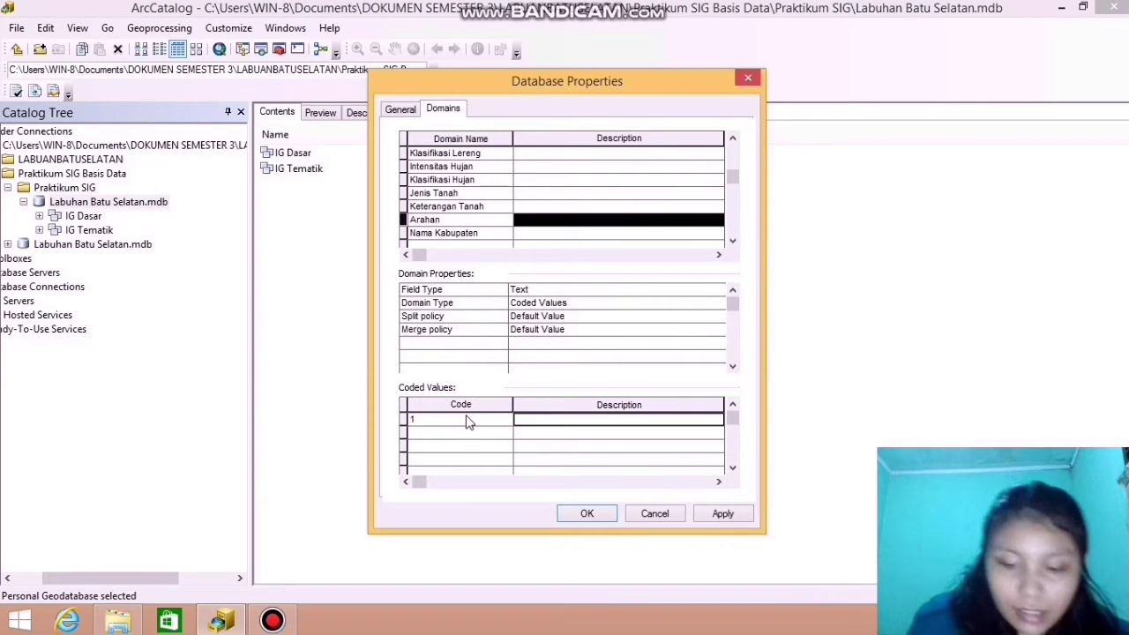
pyautogui.write('Kawasan ')
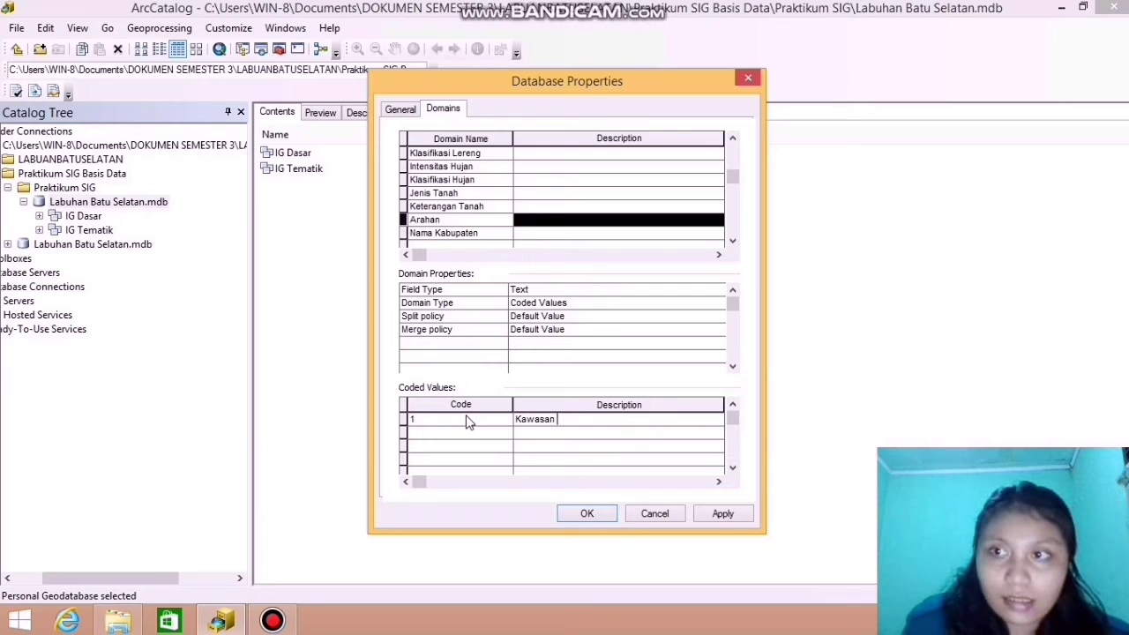
pyautogui.write('Lind')
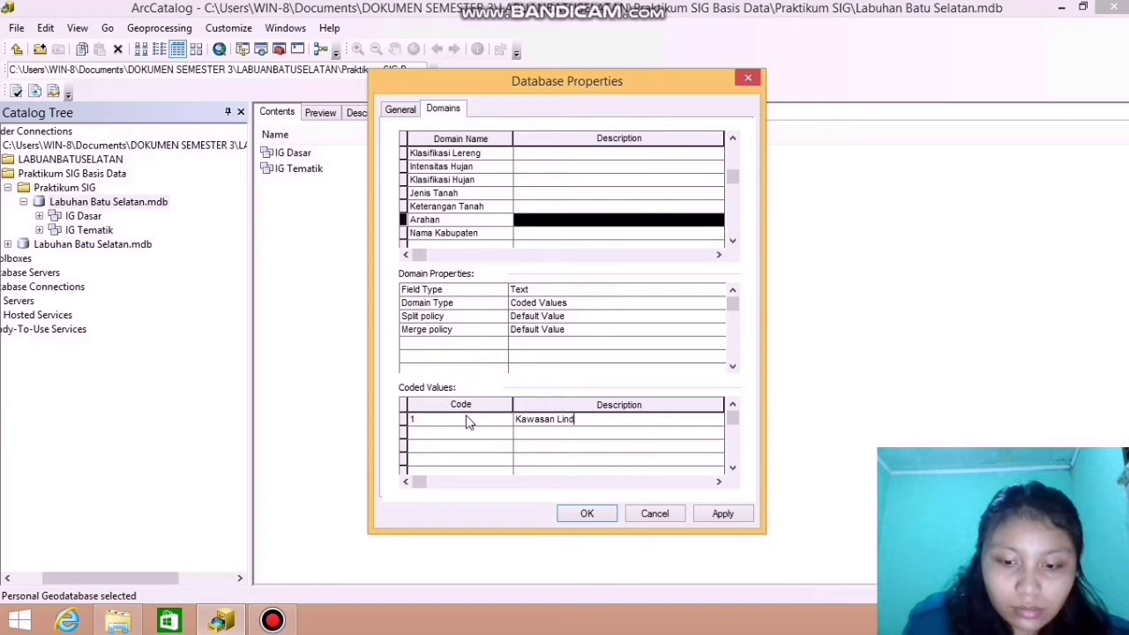
pyautogui.write('ung')
# Add coded value 2 with the description Kawasan Penyangga to the Arahan domain
pyautogui.press('Tab')
pyautogui.write('2')
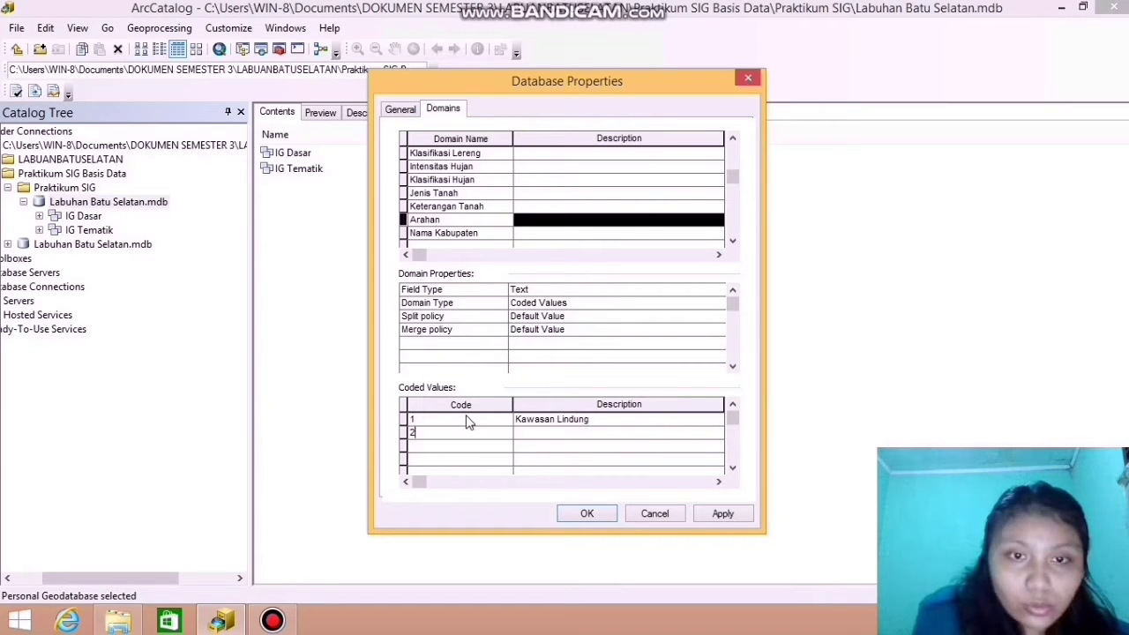
pyautogui.press('Tab')
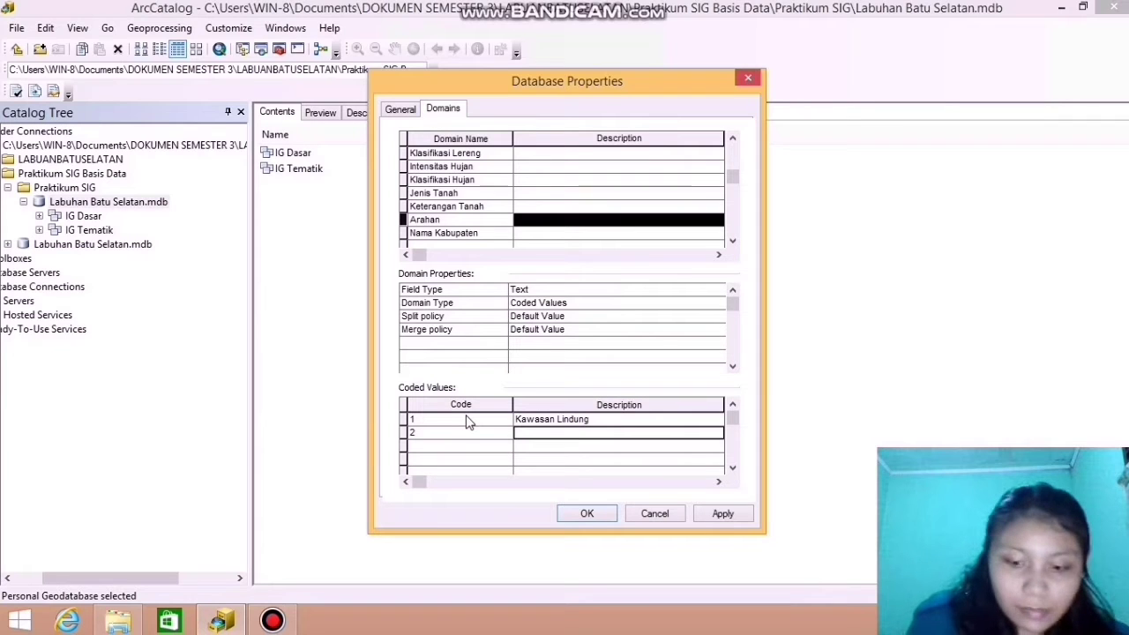
pyautogui.write('Kawasan P')
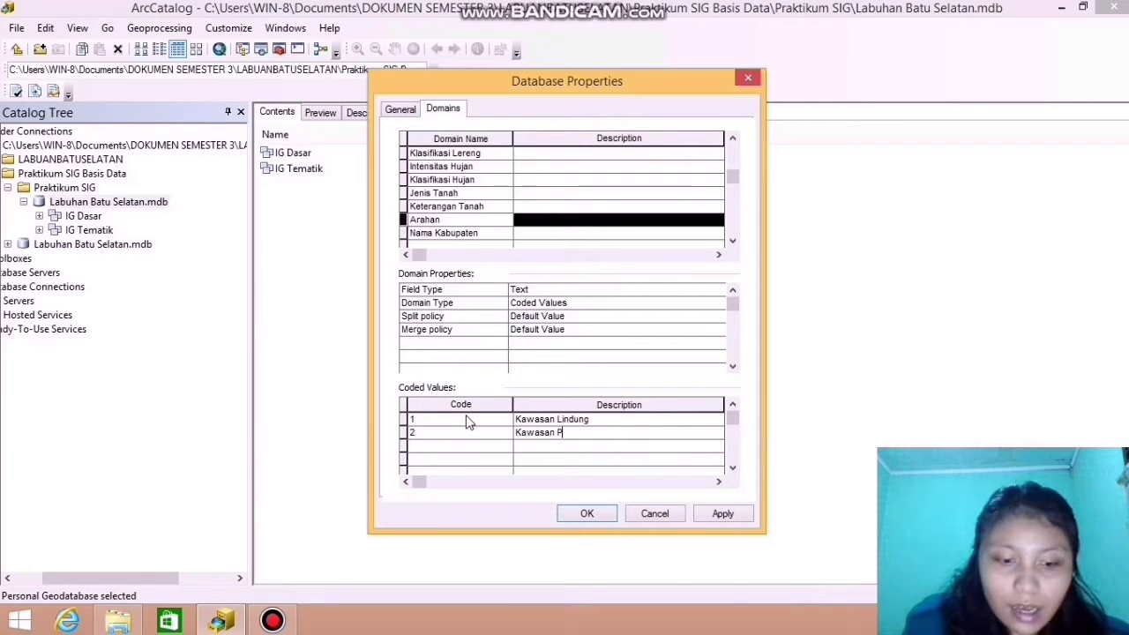
pyautogui.write('en')
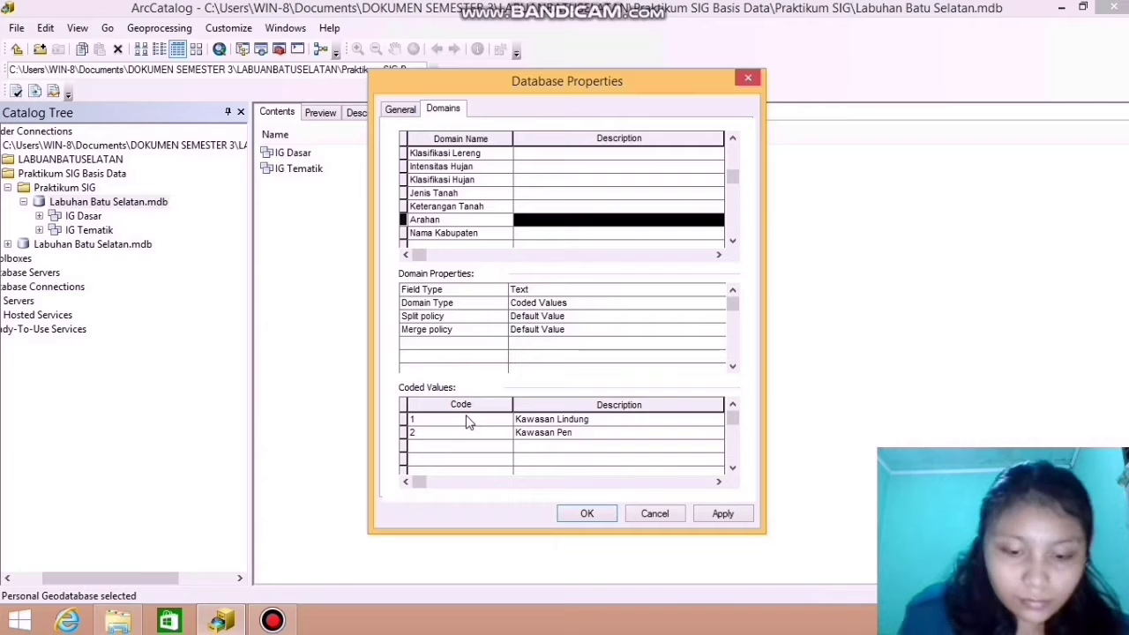
pyautogui.write('yangga')
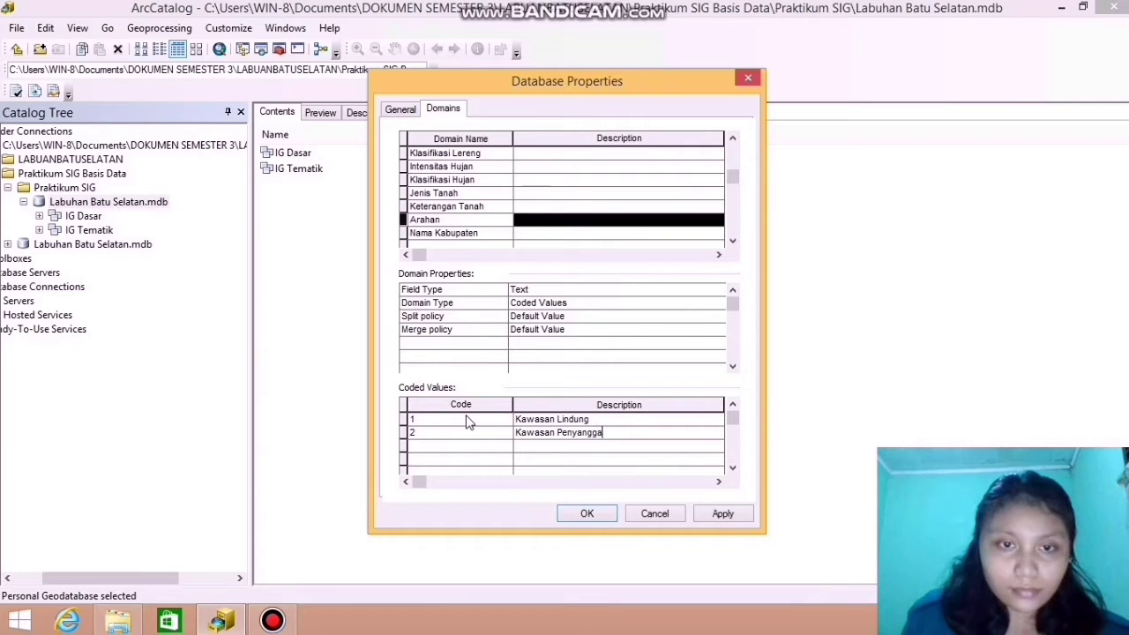
# Add coded value 3 with the description Kawasan Budidaya Tanaman Tahunan to the Arahan domain
pyautogui.press('Tab')
pyautogui.write('3')
pyautogui.press('Tab')
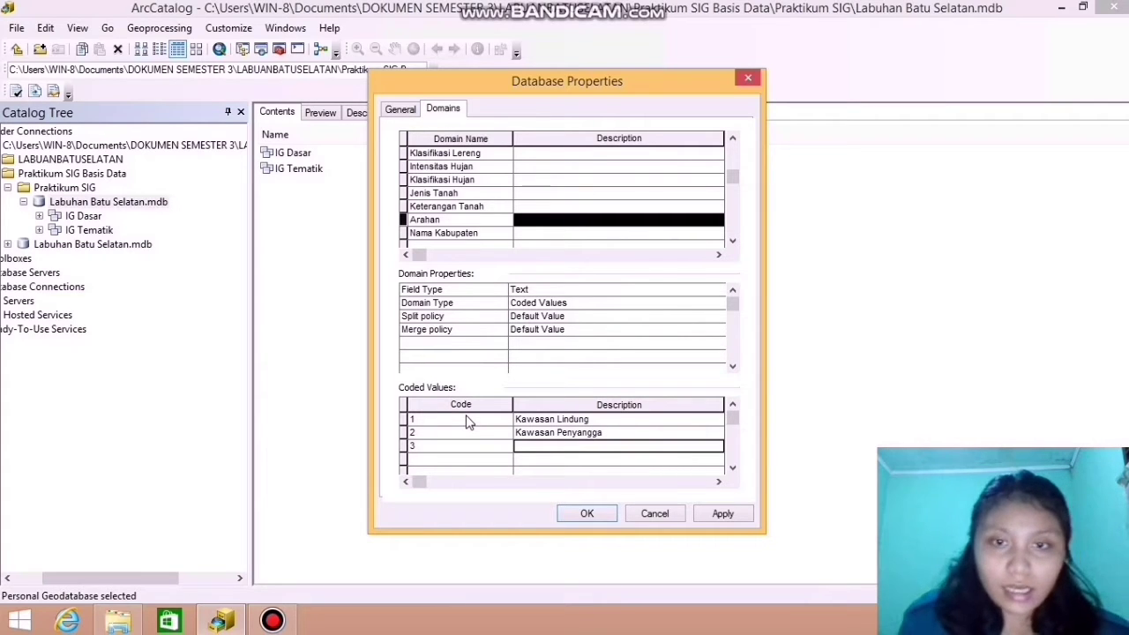
pyautogui.write('Ka')
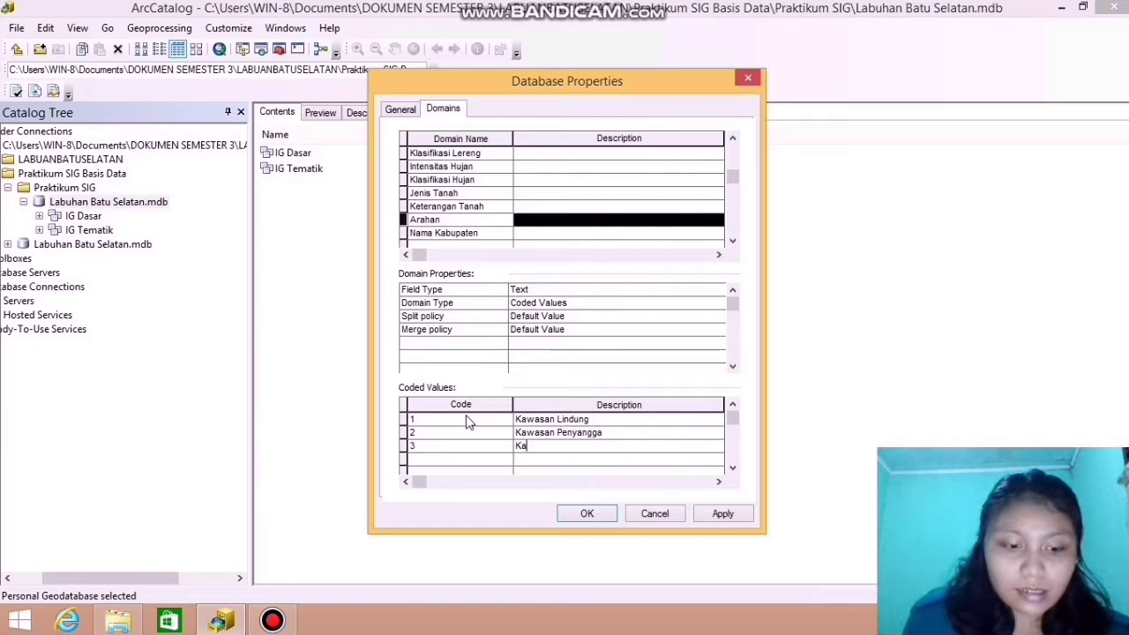
pyautogui.write('wasan Bu')
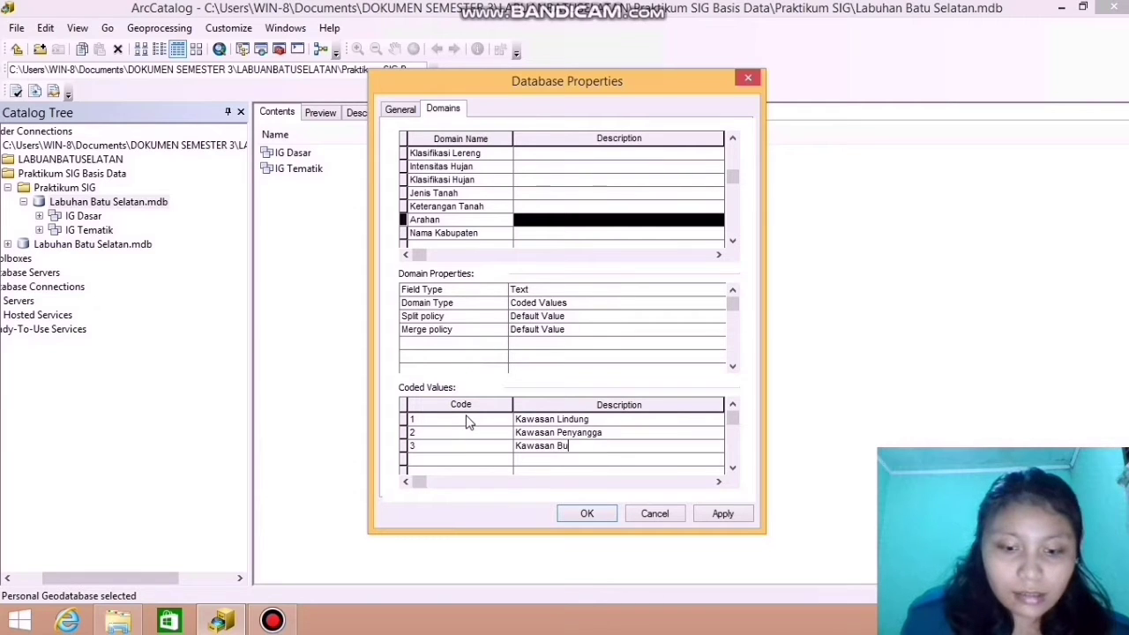
pyautogui.write('didaya ')
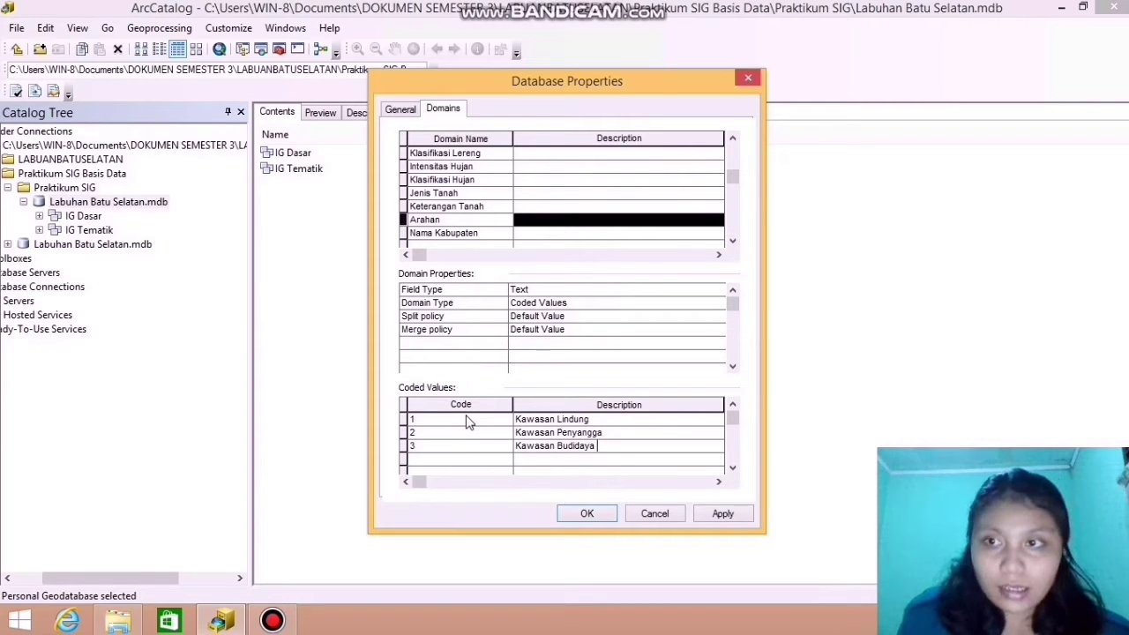
pyautogui.write('Tanama')
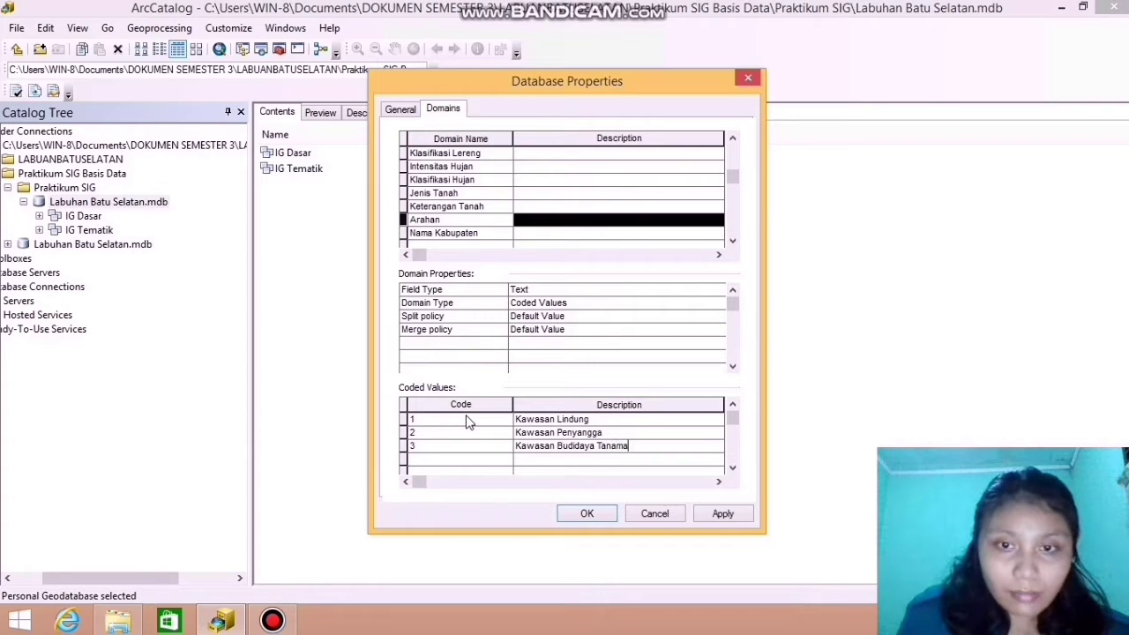
pyautogui.write('n Tahuna')
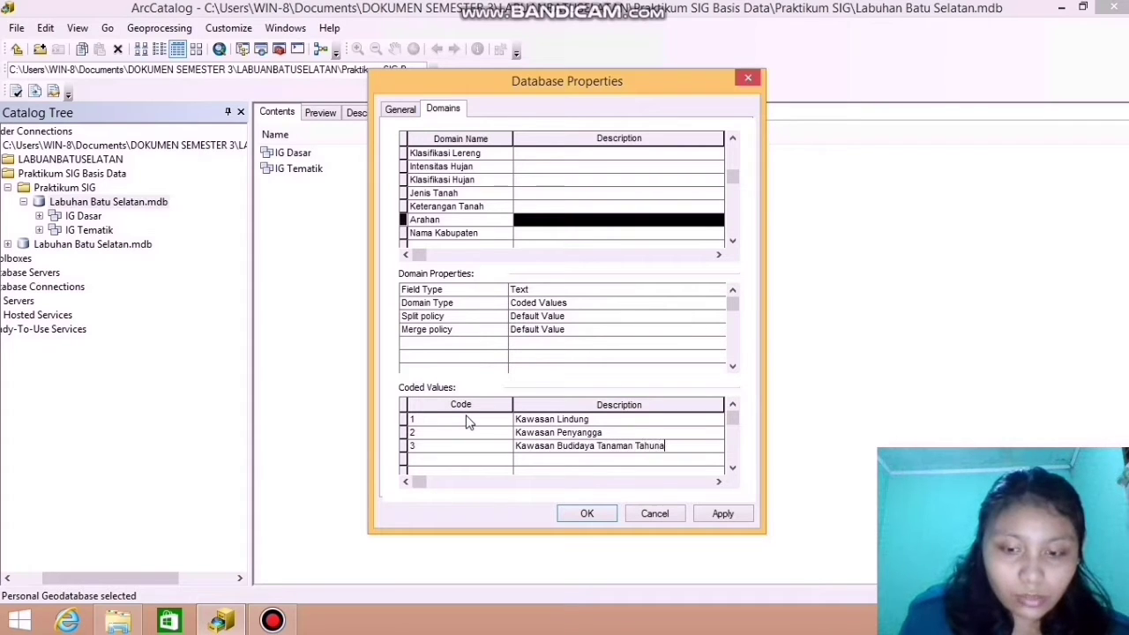
pyautogui.write('n')
# Add coded value 4 with the description Kawasan Budidaya Tanaman Semusim dan Permukiman to the Arahan domain
pyautogui.press('Tab')
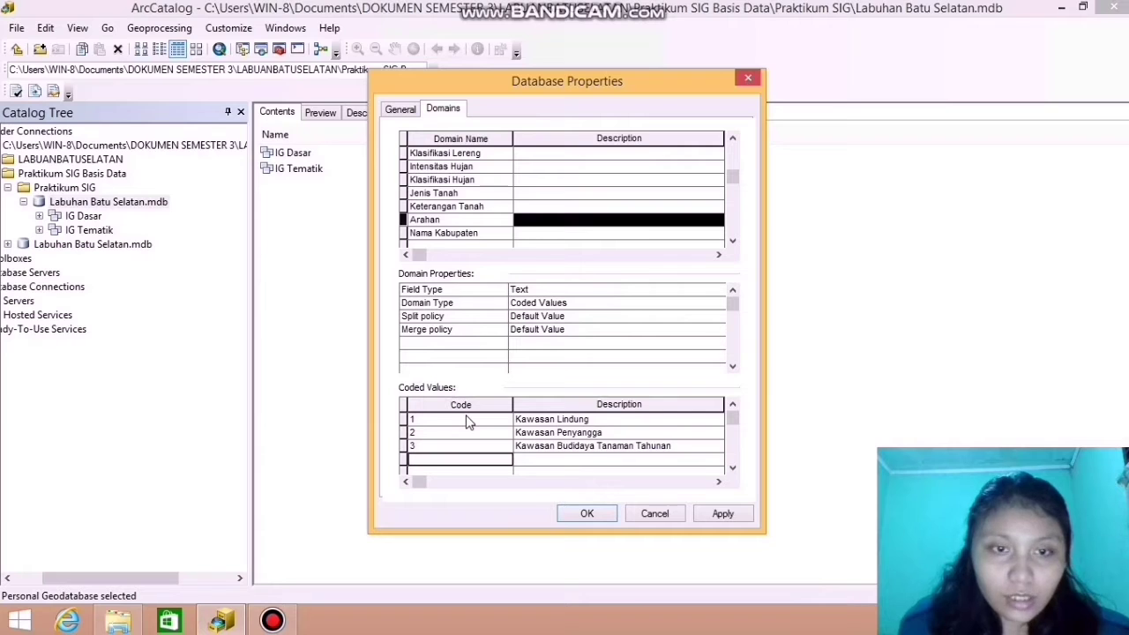
pyautogui.write('4')
pyautogui.press('Tab')
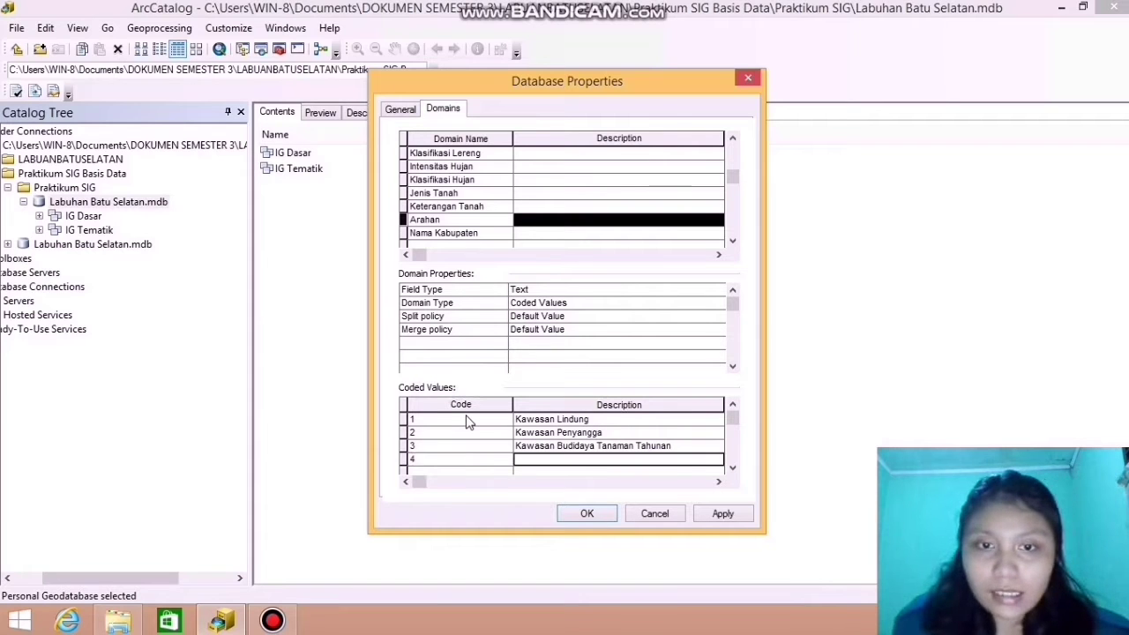
pyautogui.write('Ka')
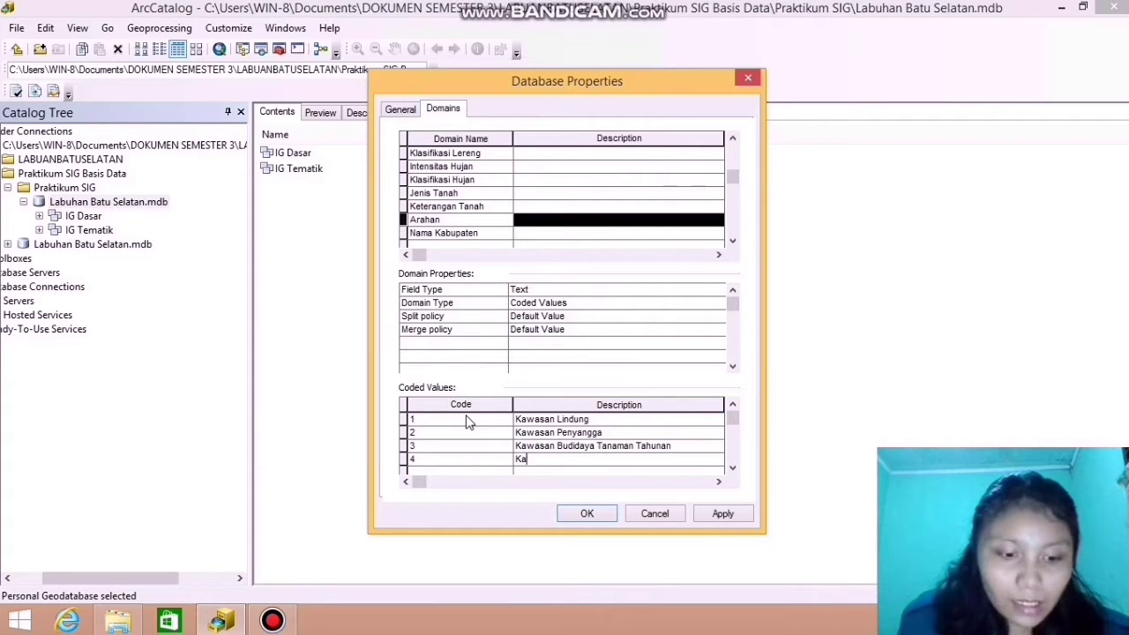
pyautogui.write('wasan ')
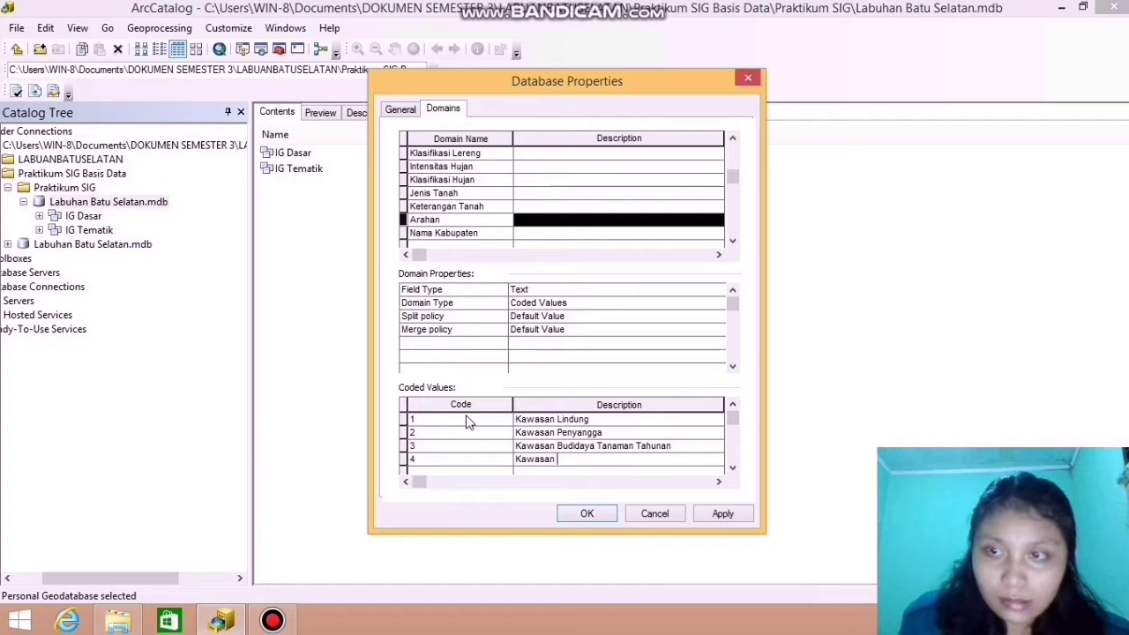
pyautogui.write('Budid')
pyautogui.write('aya')
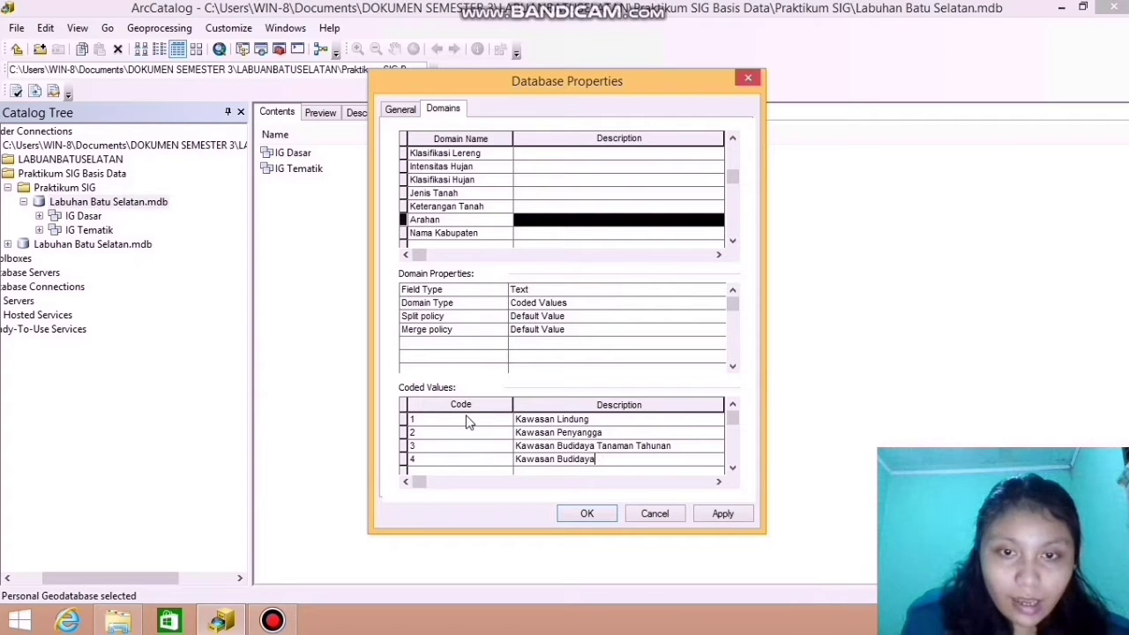
pyautogui.write(' Ta')
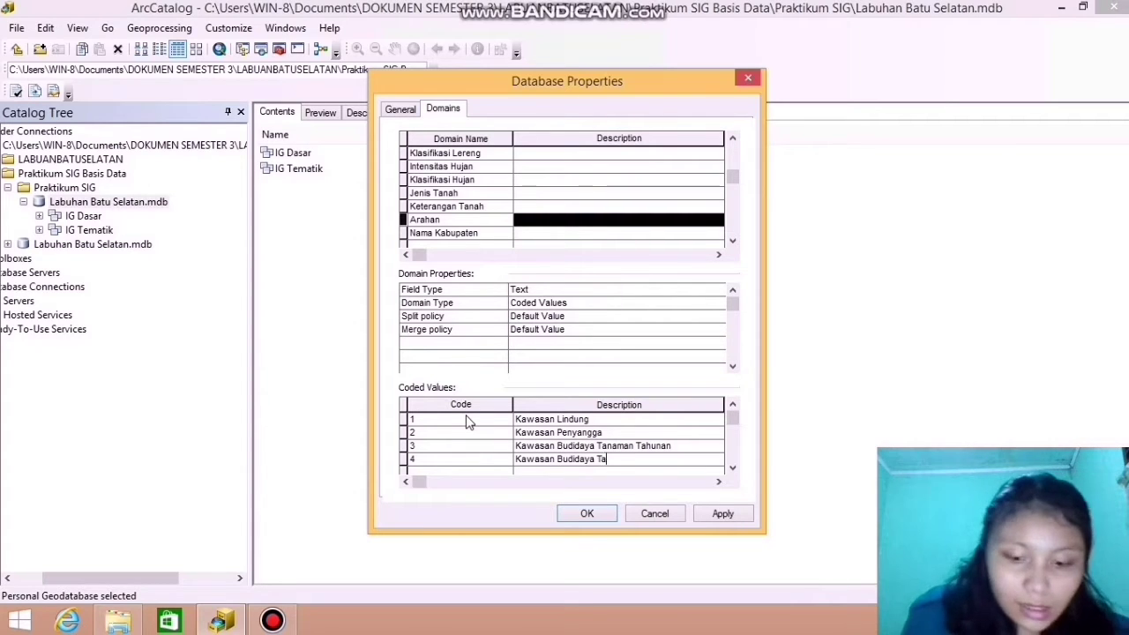
pyautogui.write('naman S')
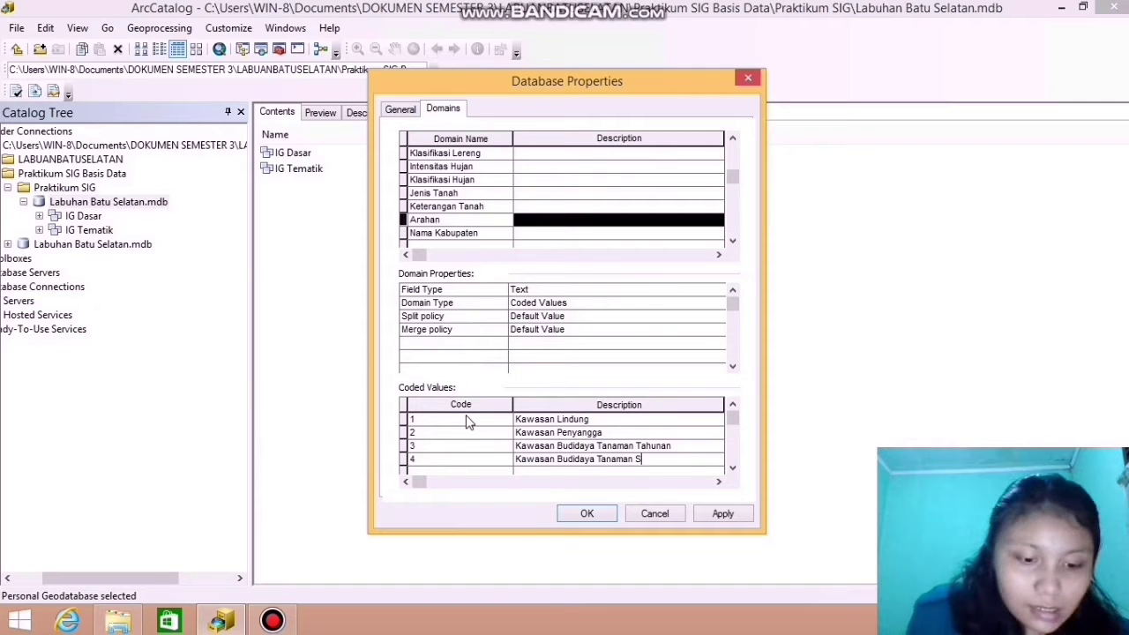
pyautogui.write('emusim')
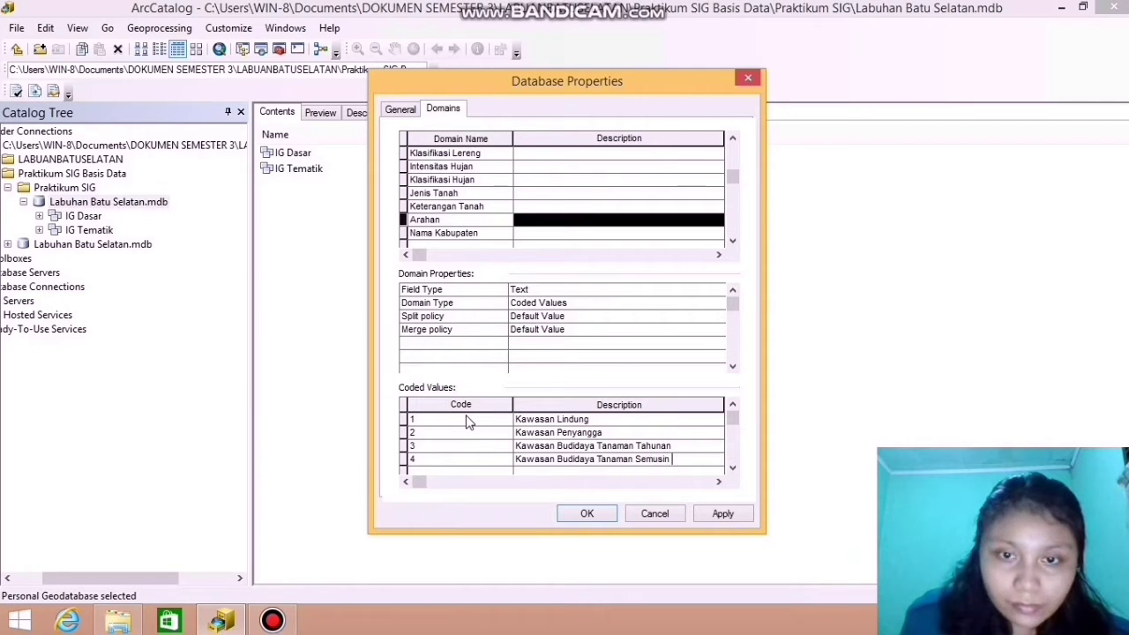
pyautogui.write(' d')
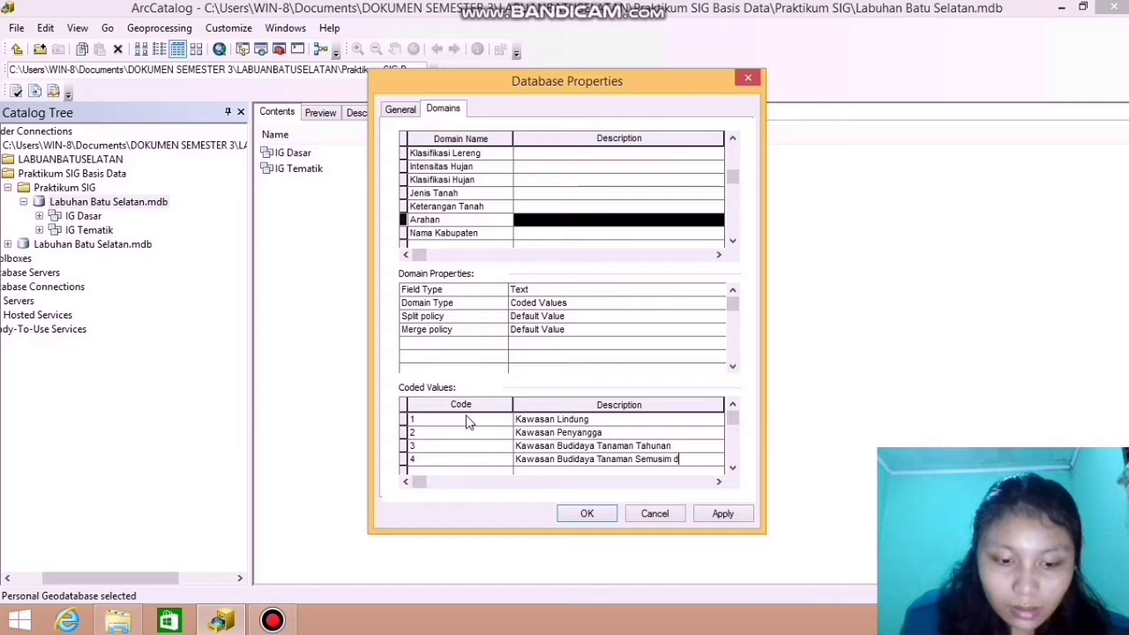
pyautogui.write('an Permu')
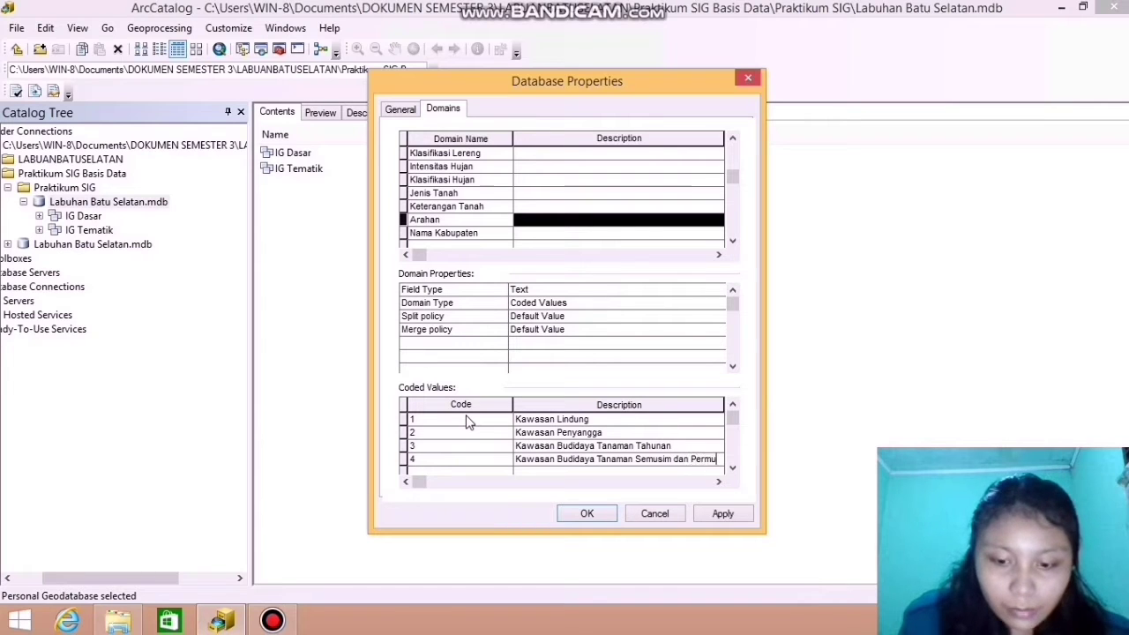
pyautogui.write('kiman')
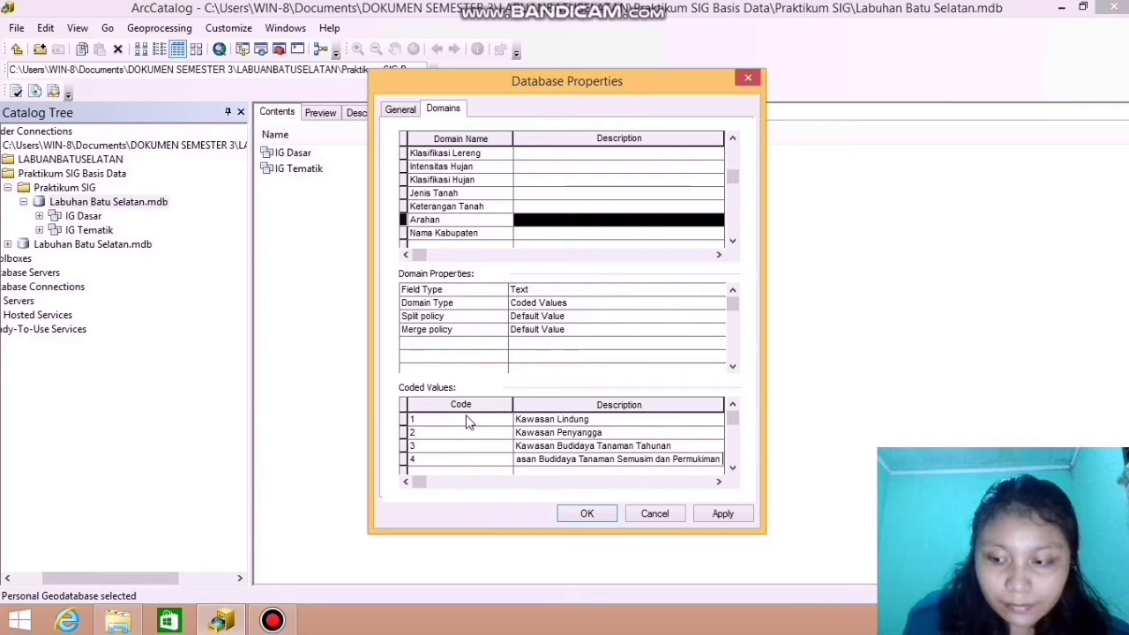
# Rename the Nama Kabupaten domain as Nama Kecamatan
pyautogui.click(481, 235)
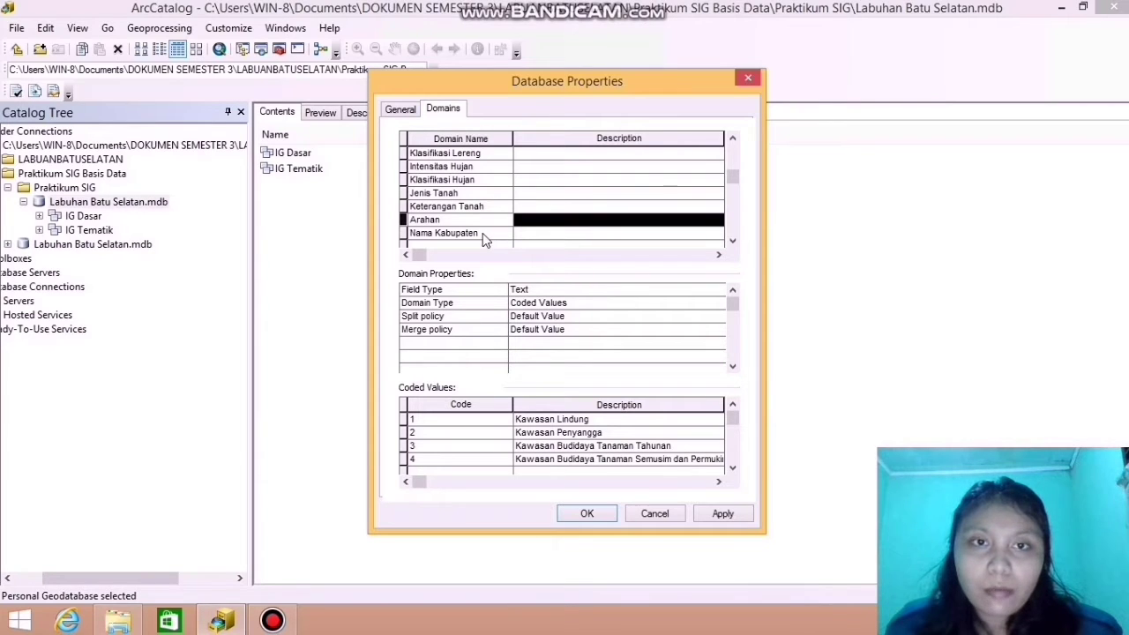
pyautogui.click(487, 235)
pyautogui.click(482, 234)
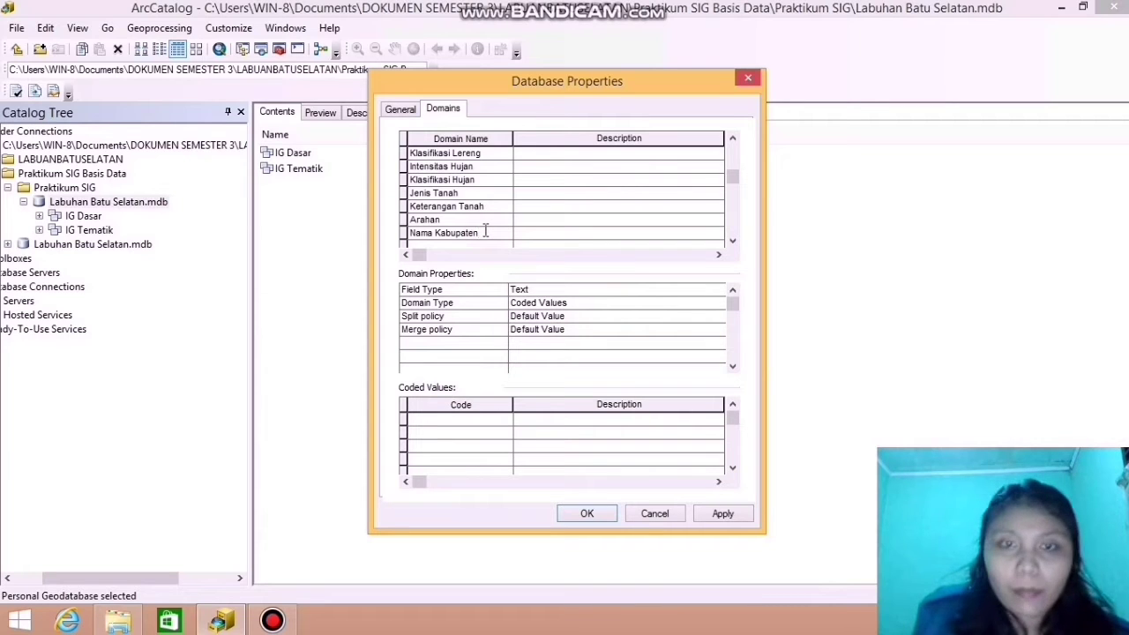
pyautogui.press('BackSpace')
pyautogui.press('BackSpace')
pyautogui.press('BackSpace')
pyautogui.press('BackSpace')
pyautogui.press('BackSpace')
pyautogui.press('BackSpace')
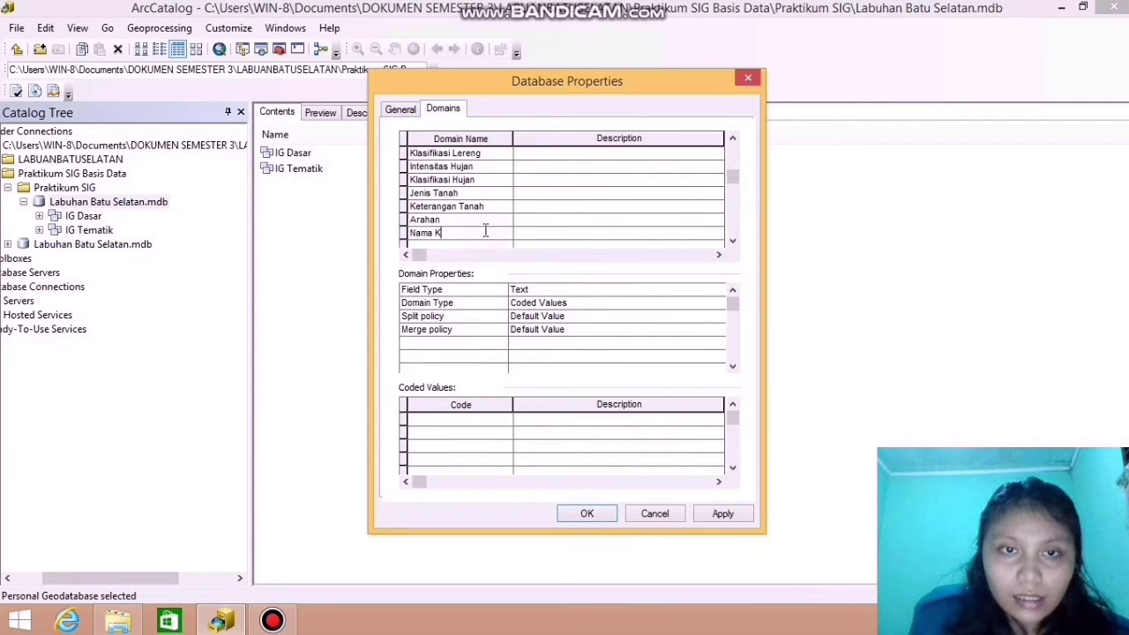
pyautogui.write('ecamatan')
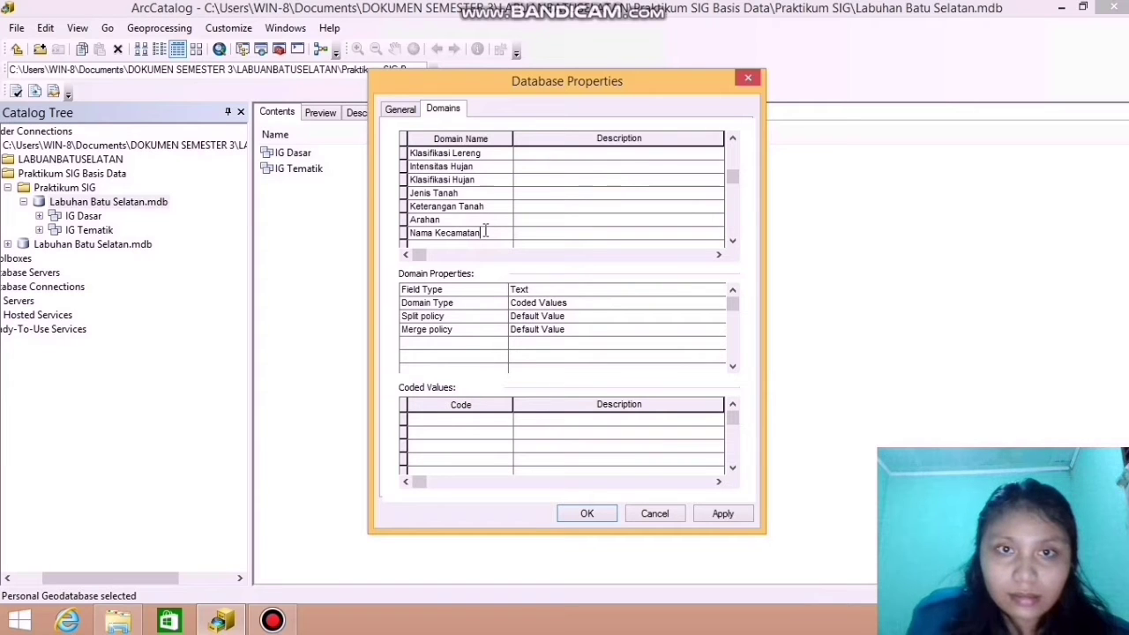
pyautogui.click(481, 220)
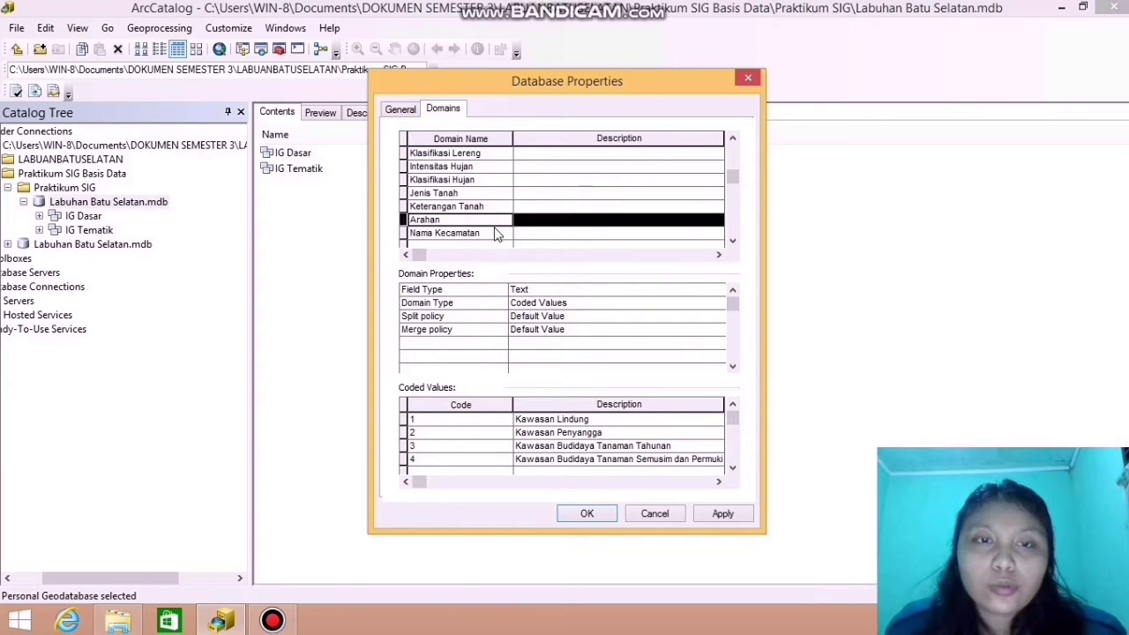
# Set the field type of the Nama Kecamatan domain to Text
pyautogui.click(485, 234)
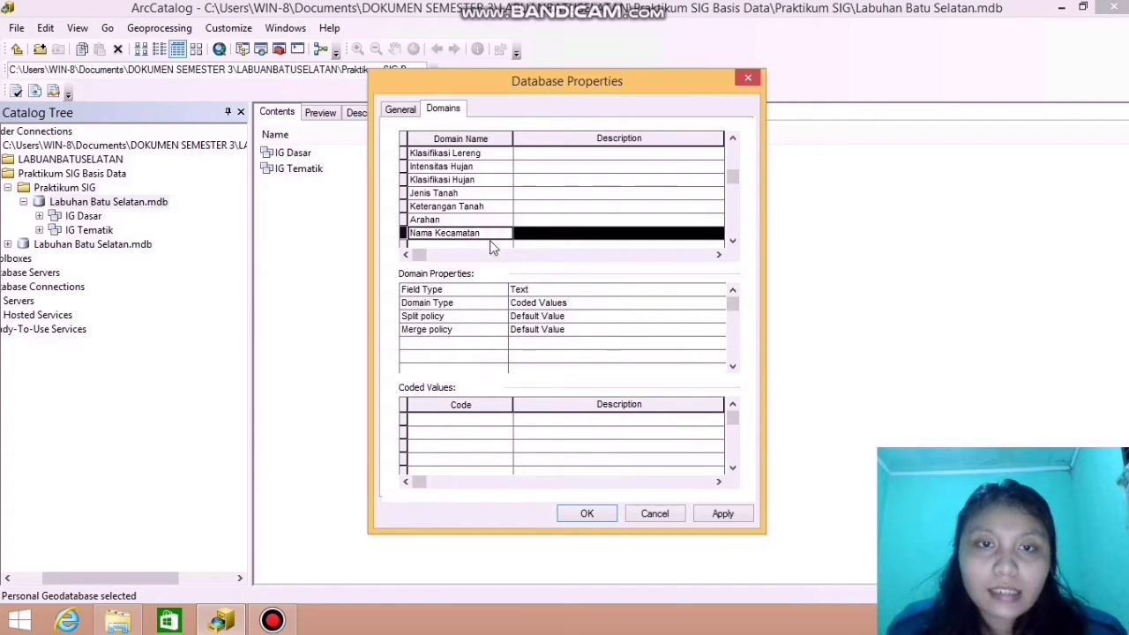
pyautogui.click(521, 291)
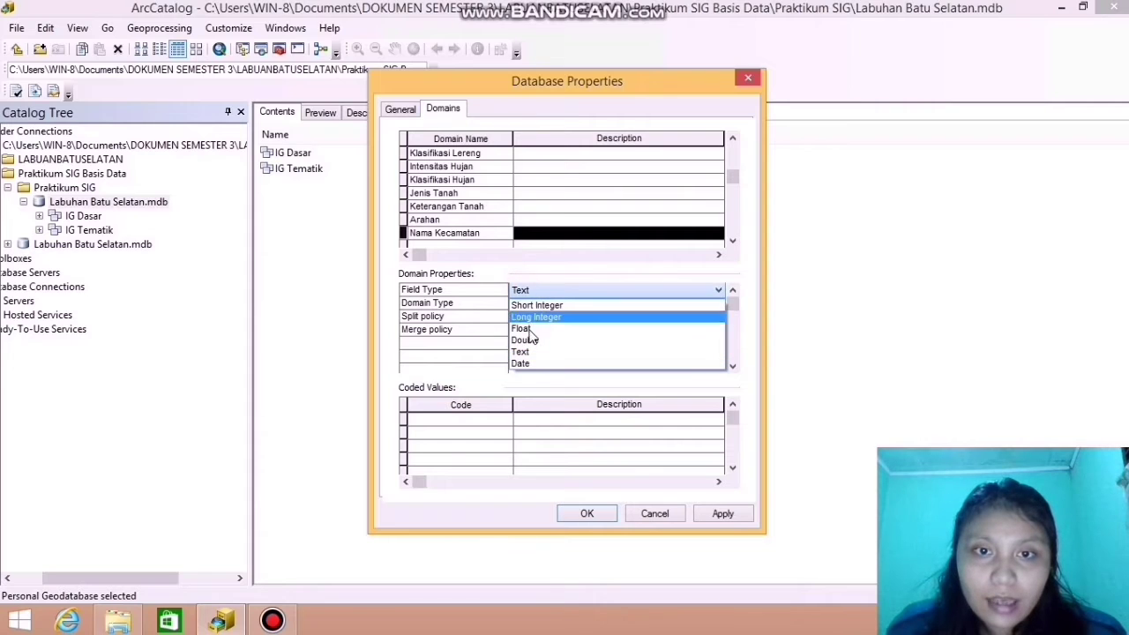
pyautogui.click(530, 353)
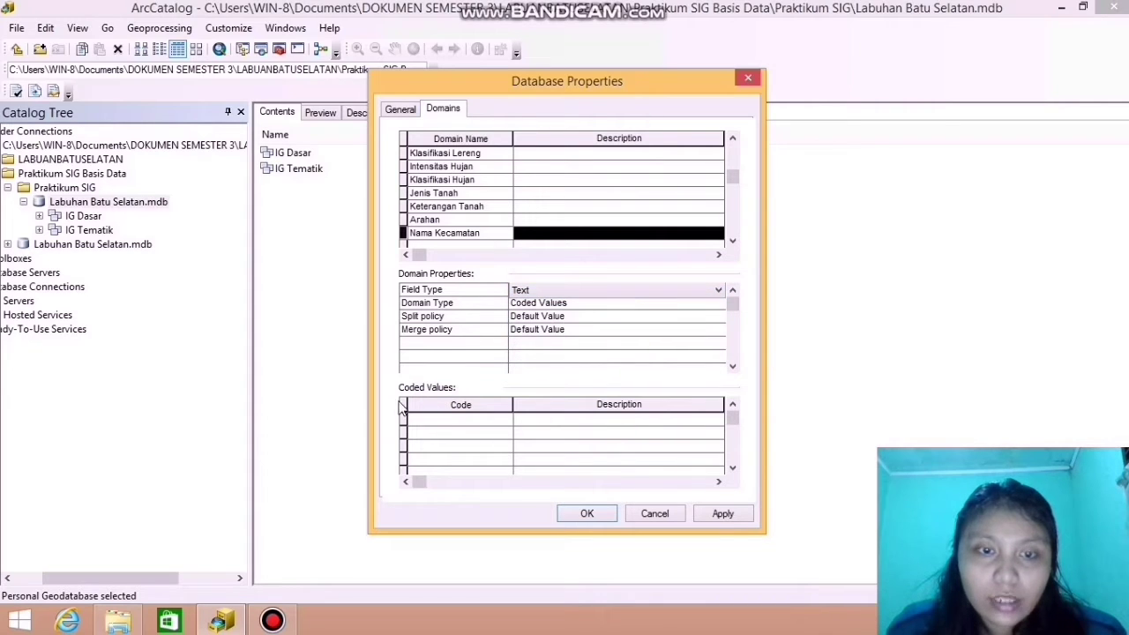
# Add coded value 1 with the description Kampung Rakyat to the Nama Kecamatan domain
pyautogui.click(459, 423)
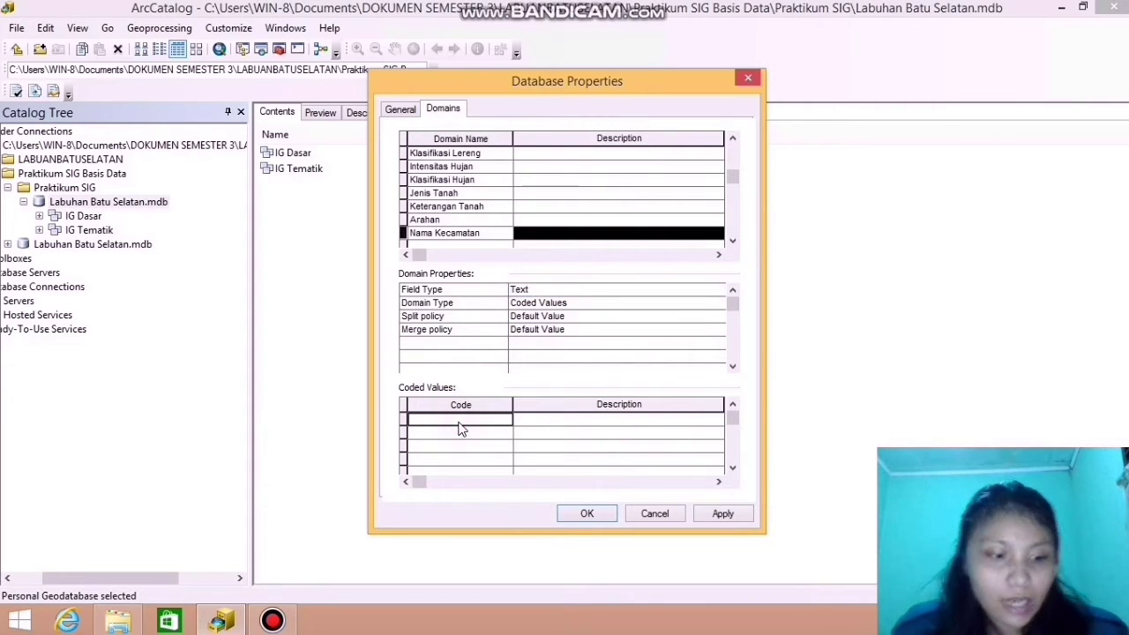
pyautogui.write('1')
pyautogui.click(547, 424)
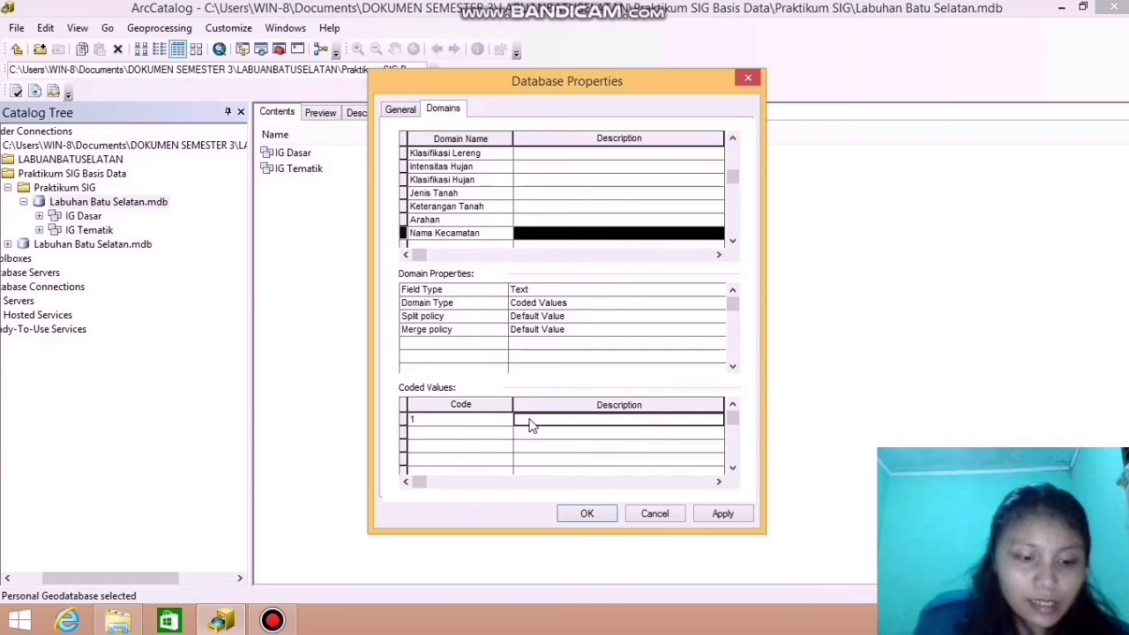
pyautogui.write('K')
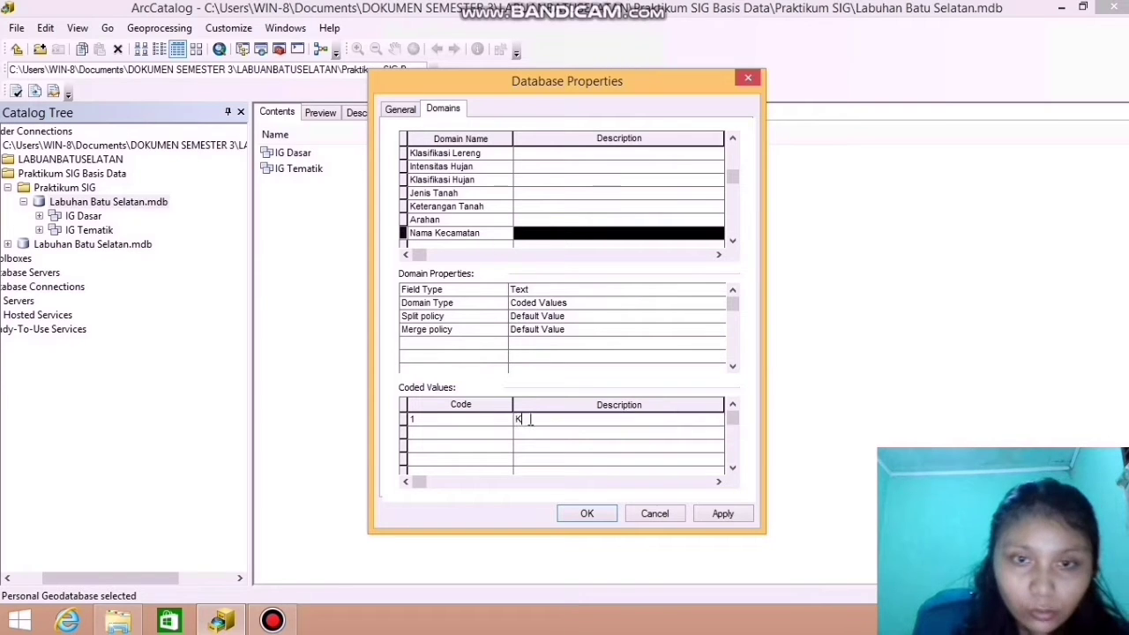
pyautogui.write('ampung')
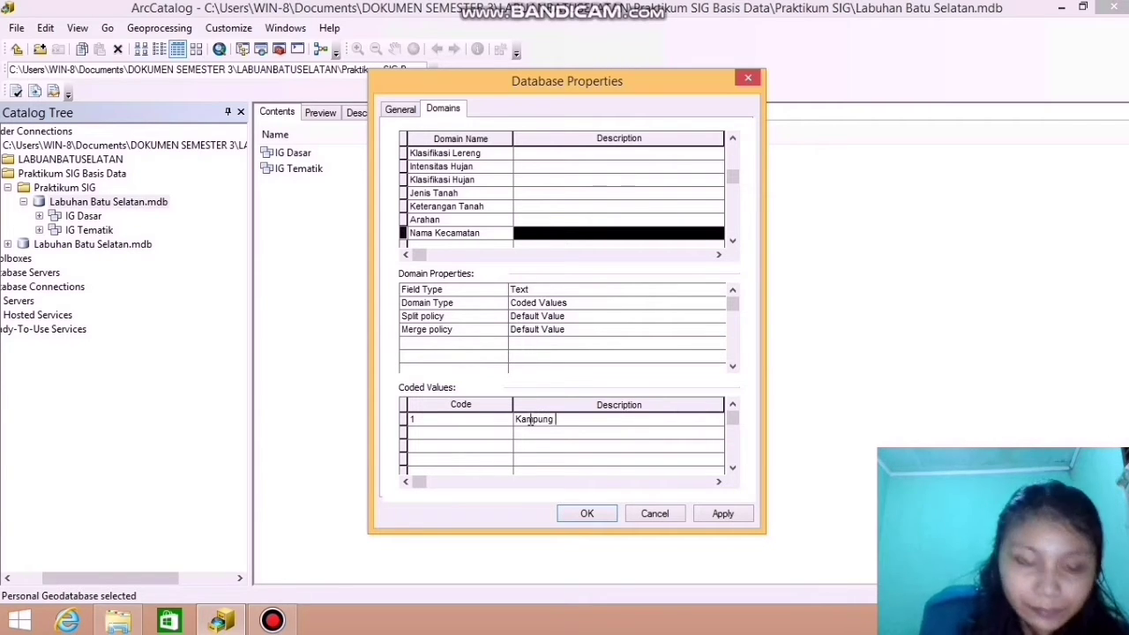
pyautogui.write(' Rakyat')
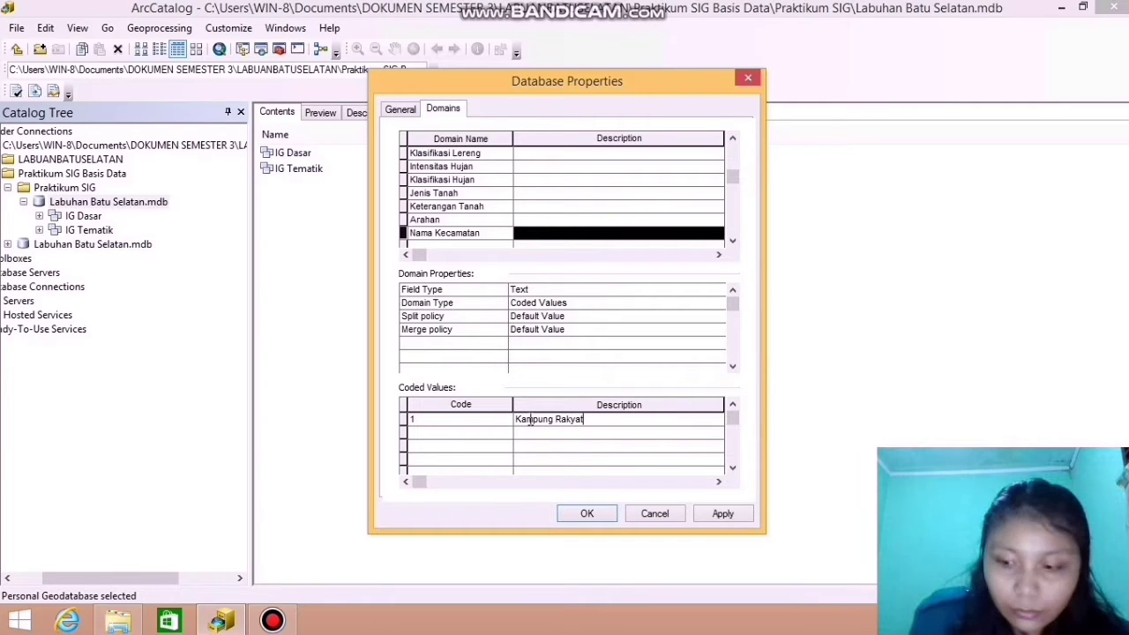
# Add coded value 2 with the description Kotapinang to the Nama Kecamatan domain
pyautogui.press('Tab')
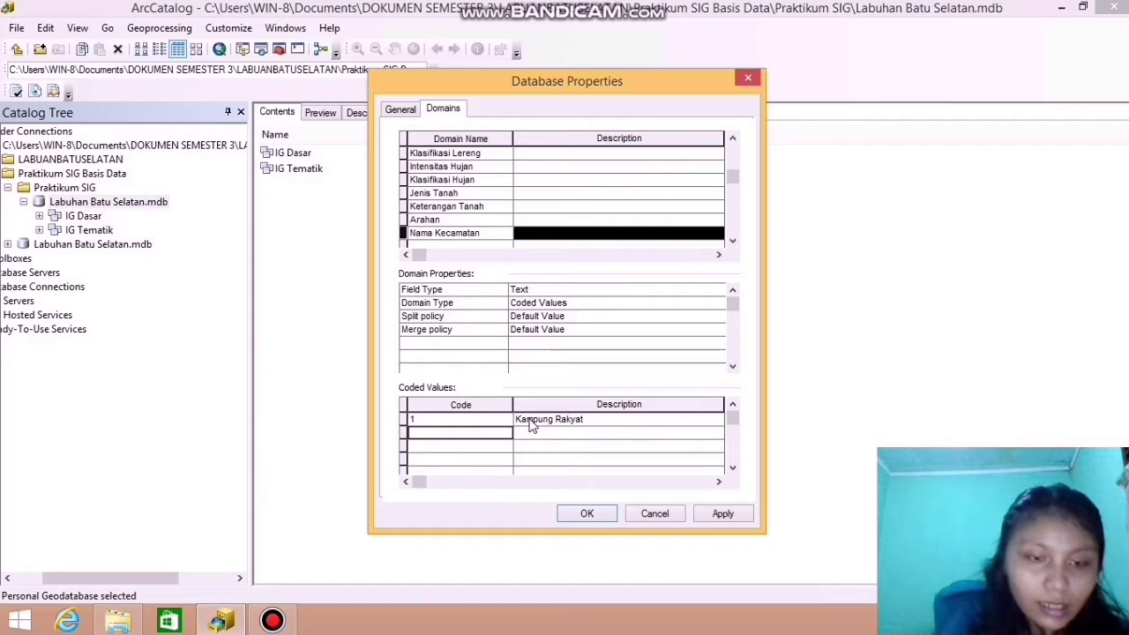
pyautogui.write('2')
pyautogui.press('Tab')
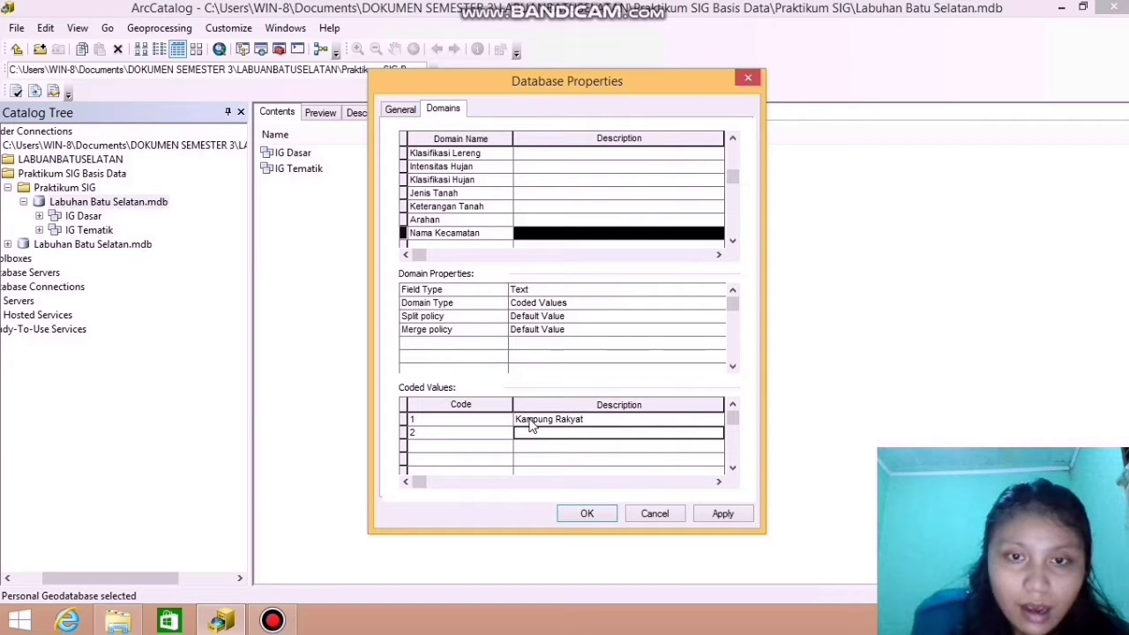
pyautogui.write('Kota')
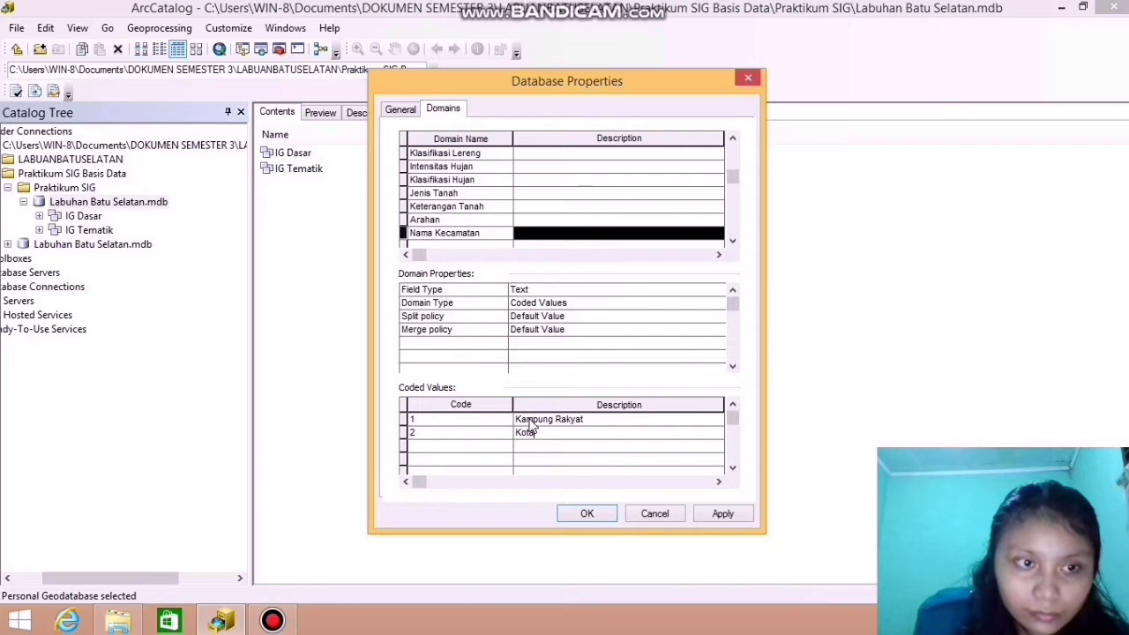
pyautogui.write('pinag')
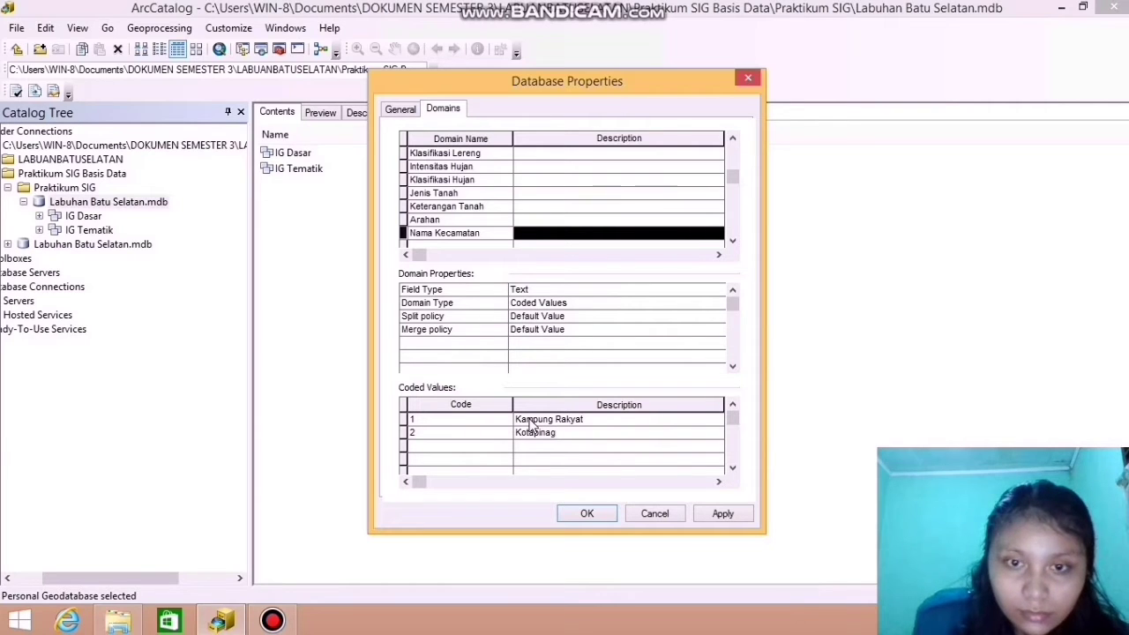
pyautogui.press('BackSpace')
pyautogui.write('ng')
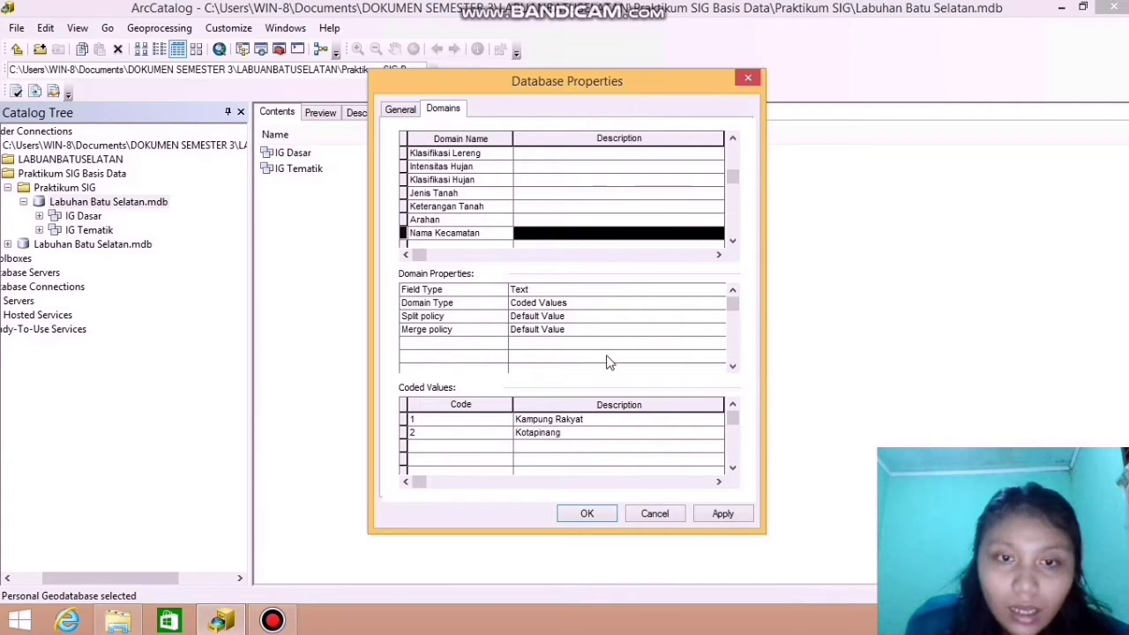
# Add coded value 3 with the description Sungai Kanan to the Nama Kecamatan domain
pyautogui.press('Tab')
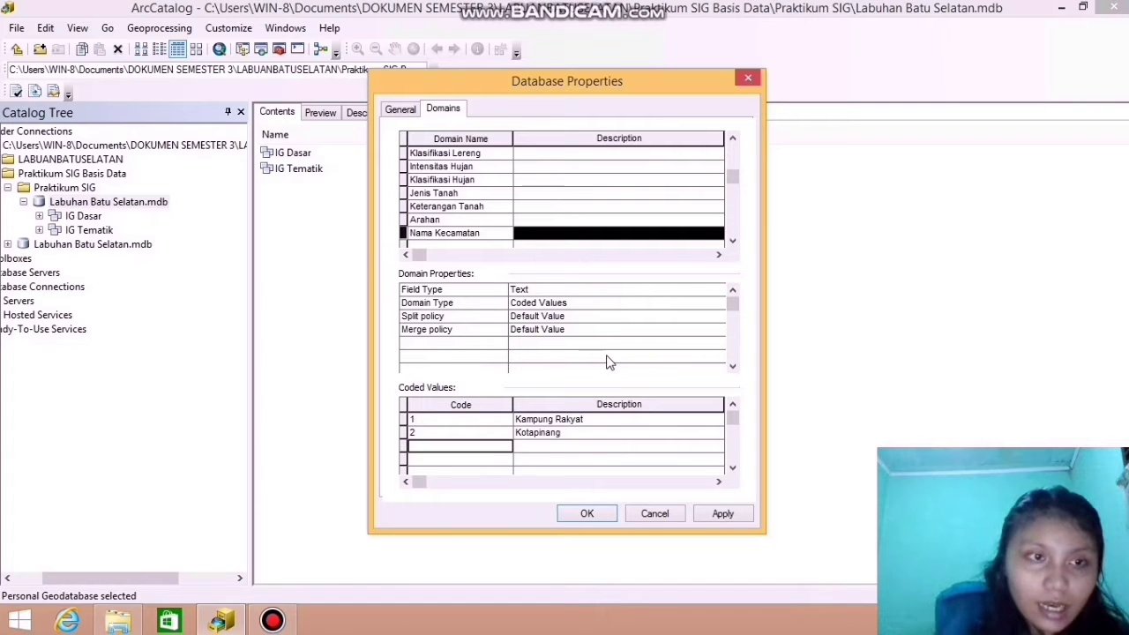
pyautogui.write('3')
pyautogui.press('Tab')
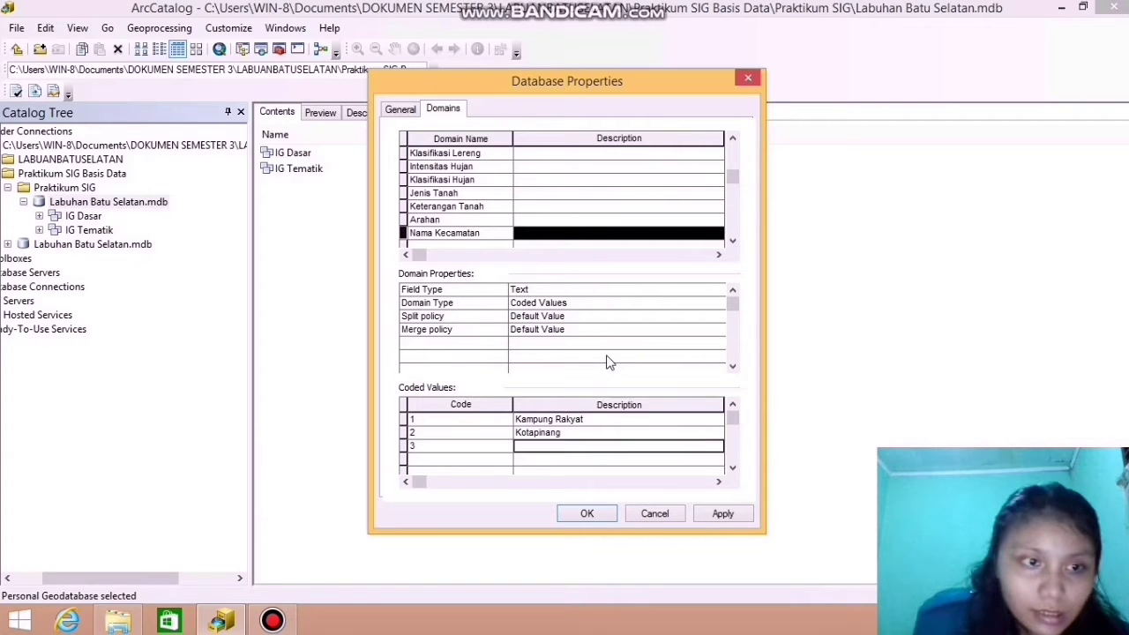
pyautogui.write('Sunga')
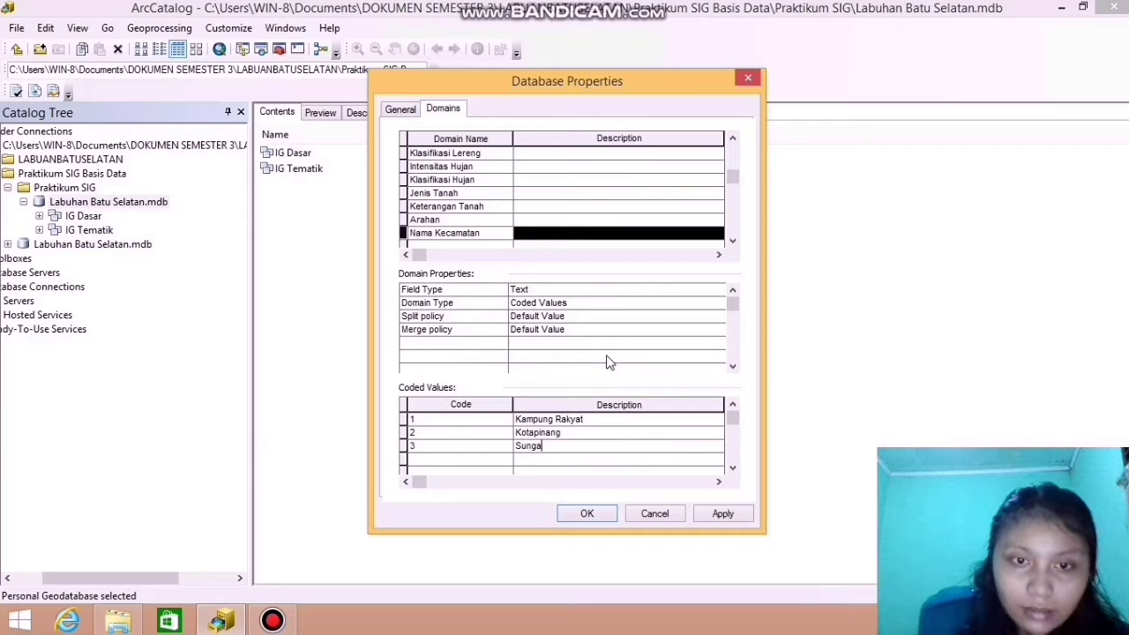
pyautogui.write('i Kanan')
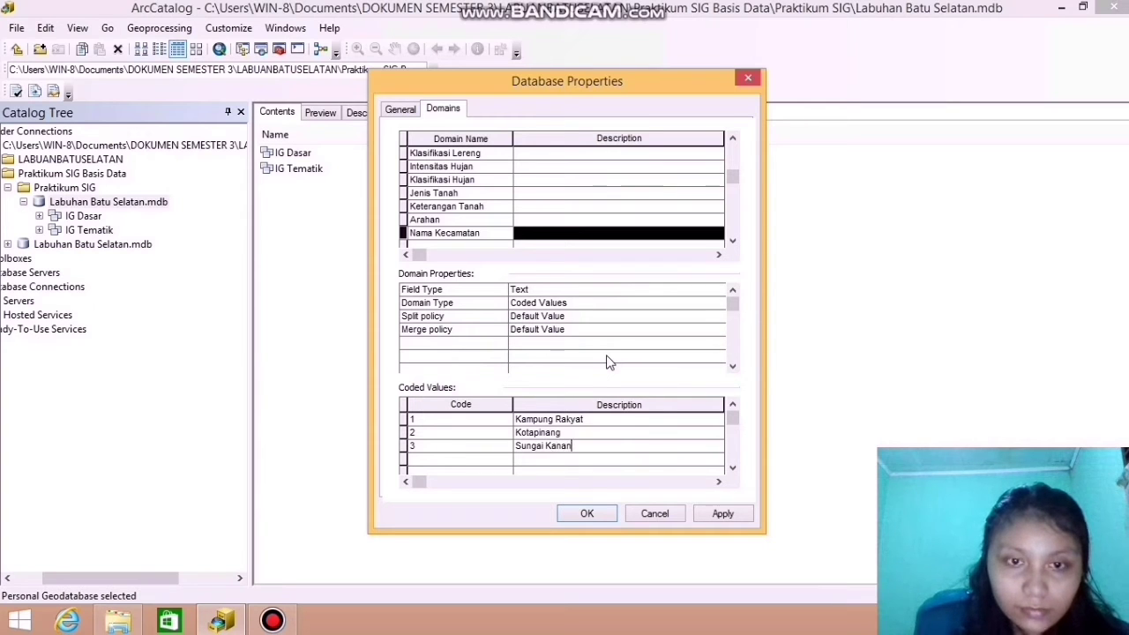
# Add coded value 4 with the description Silangkitang to the Nama Kecamatan domain
pyautogui.press('Tab')
pyautogui.write('4')
pyautogui.press('Tab')
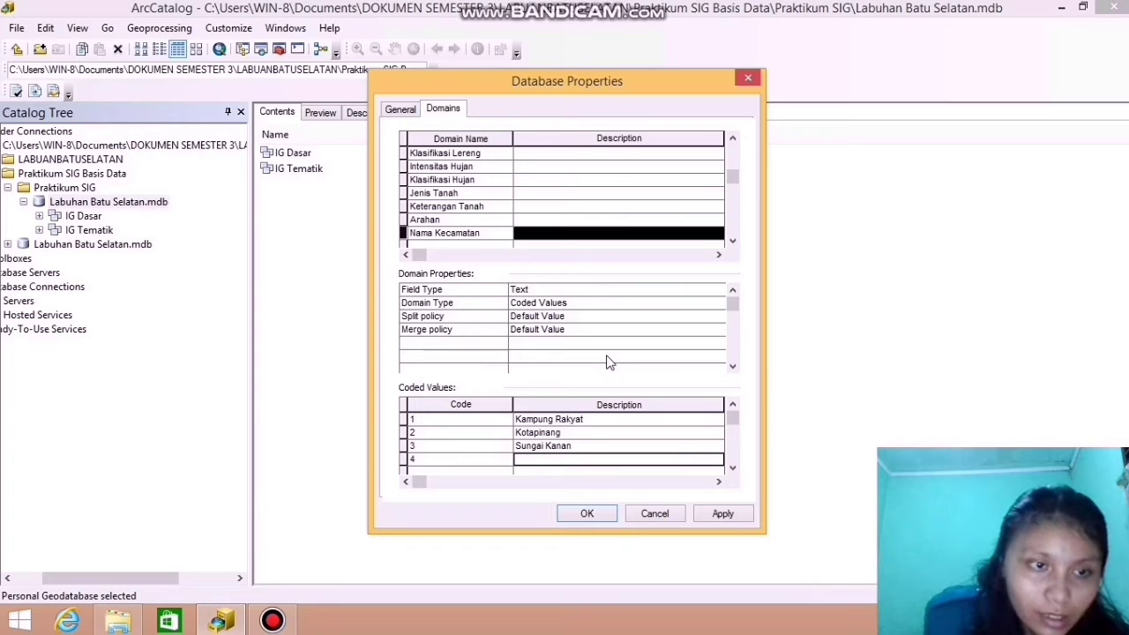
pyautogui.write('Si')
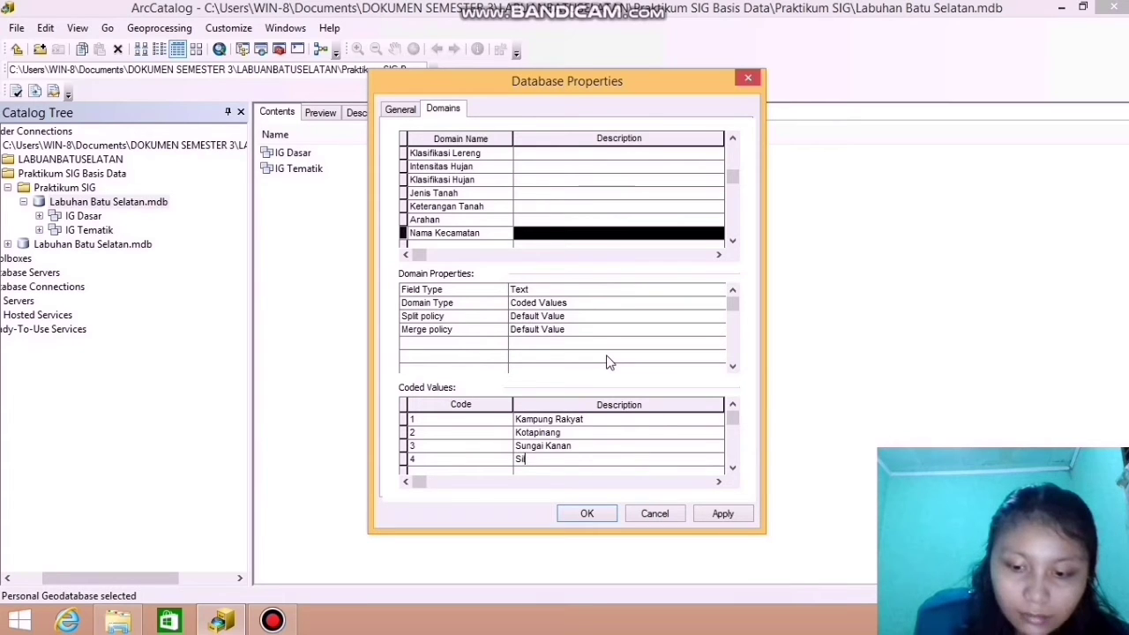
pyautogui.write('lamg')
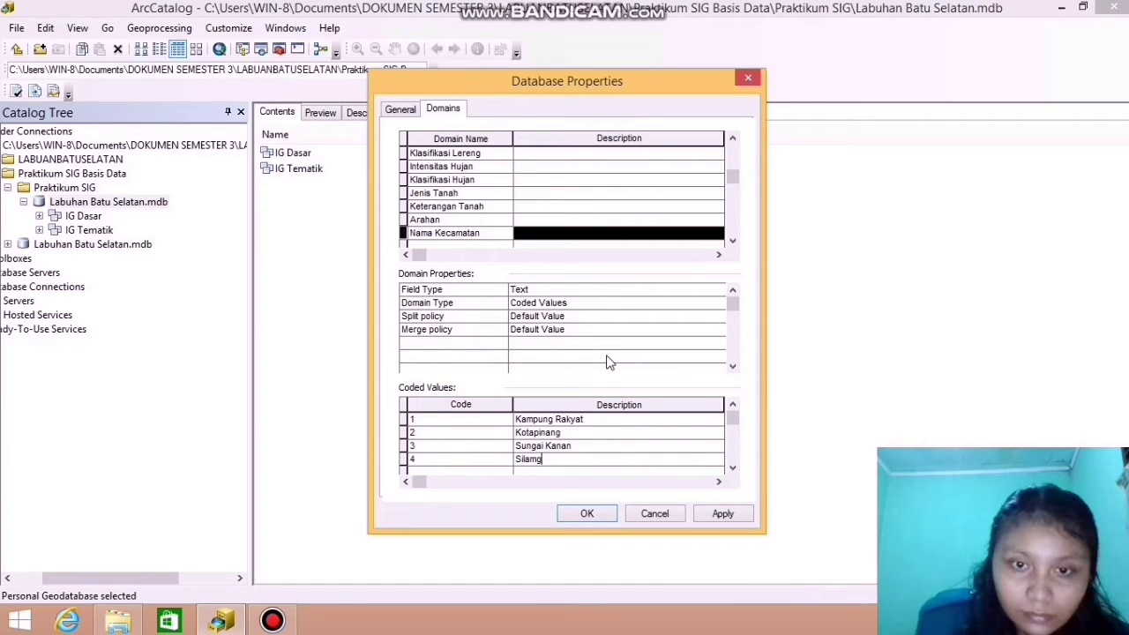
pyautogui.write('kitang')
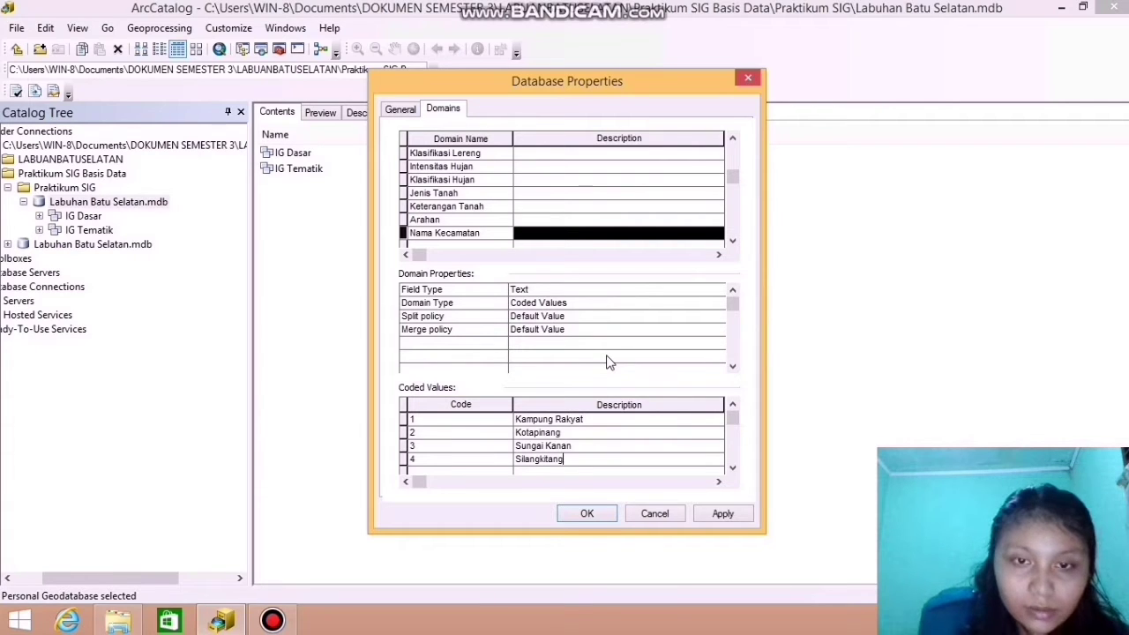
# Add coded value 5 with the description Torgamba to the Nama Kecamatan domain and save the geodatabase's domain settings
pyautogui.press('Return')
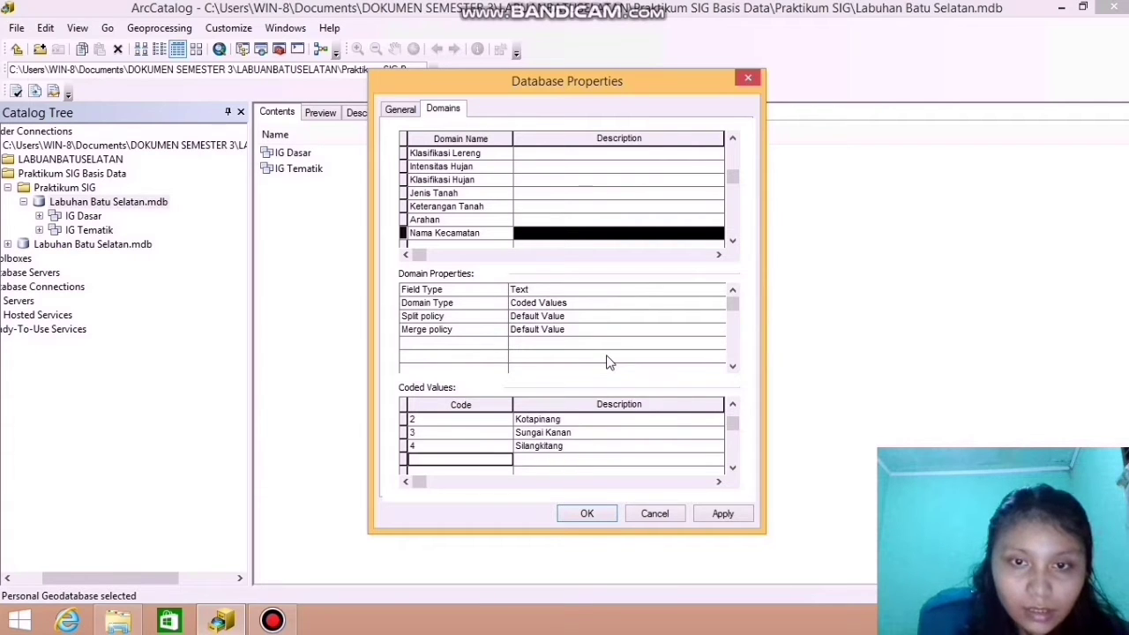
pyautogui.write('5')
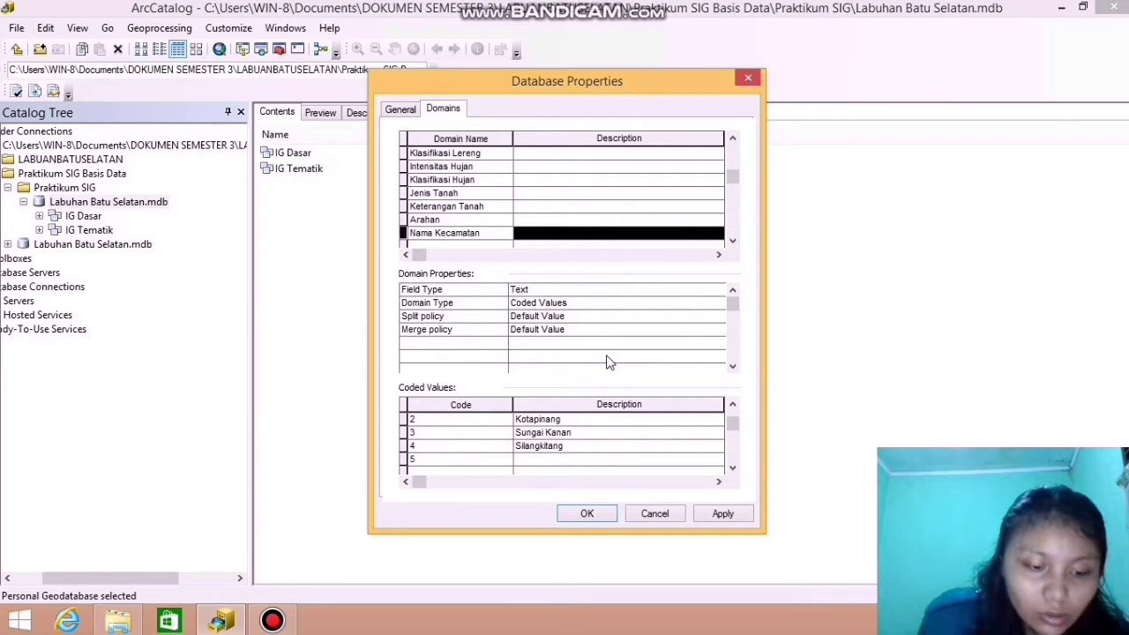
pyautogui.press('Tab')
pyautogui.write('T')
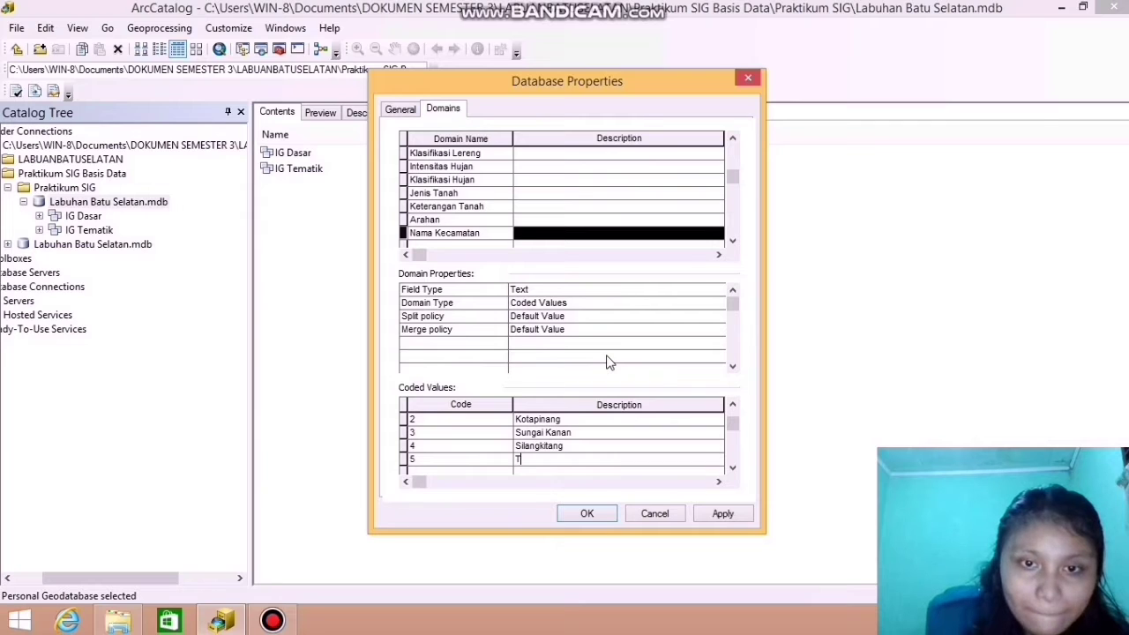
pyautogui.write('org')
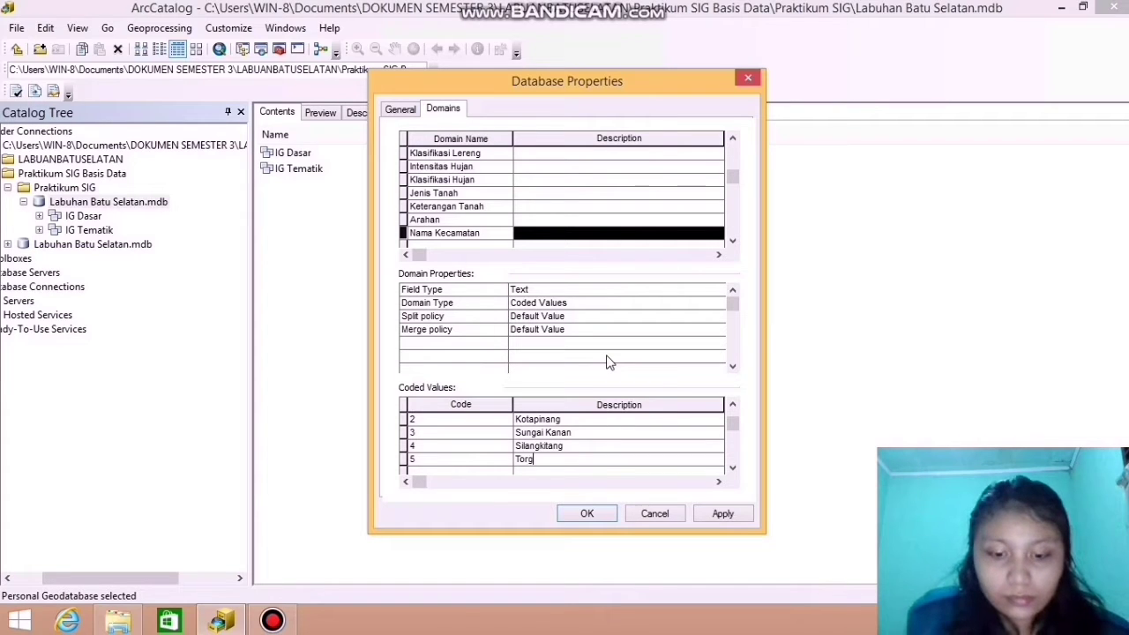
pyautogui.write('amba')
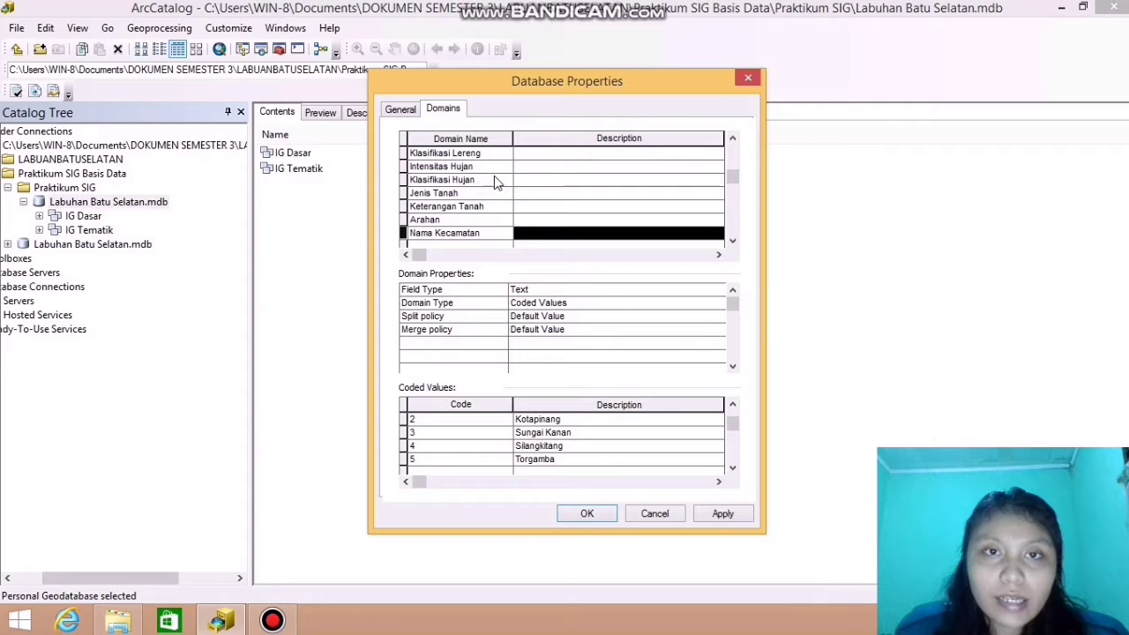
pyautogui.click(716, 515)
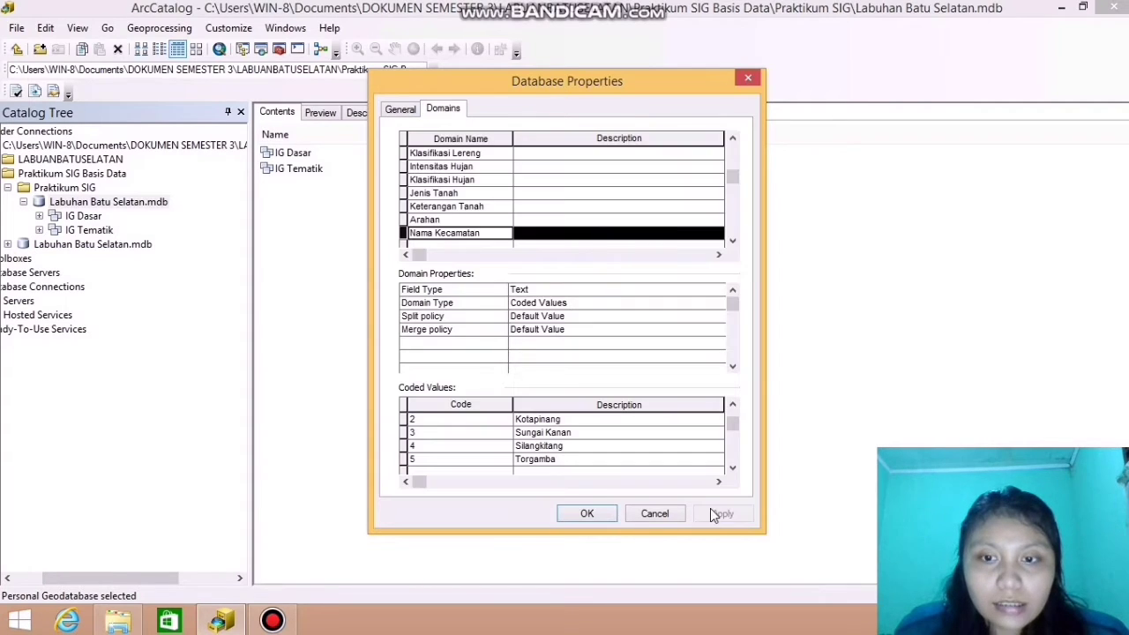
pyautogui.click(588, 516)
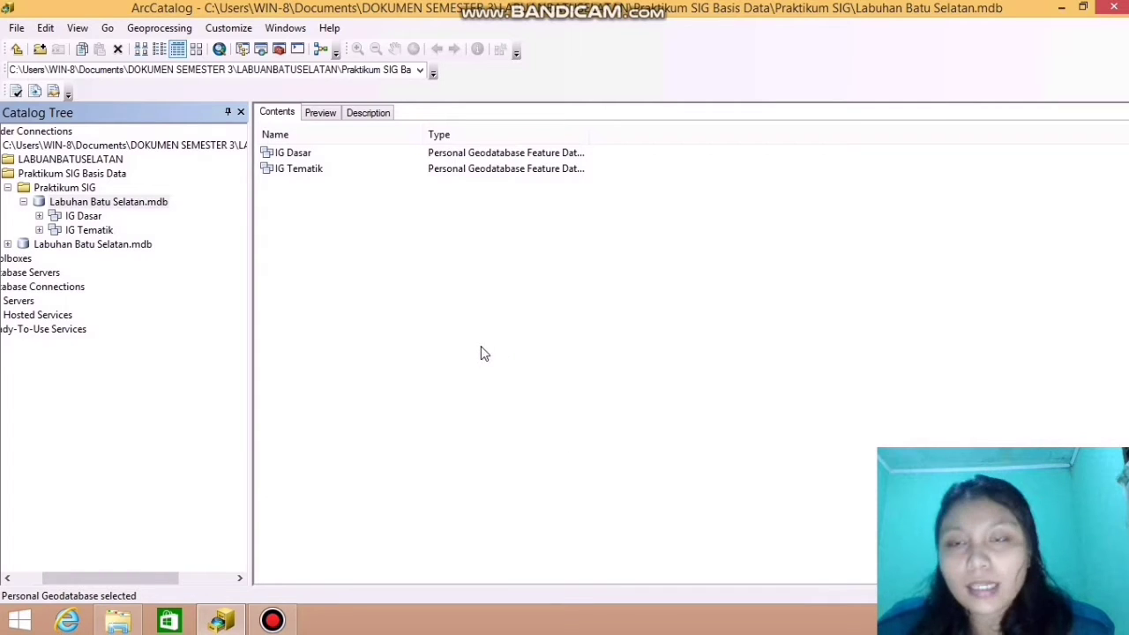
# Assign the Nama Kecamatan domain to the Kabupaten field of the peta_batas_adm feature class in the IG Dasar dataset
pyautogui.doubleClick(300, 155)
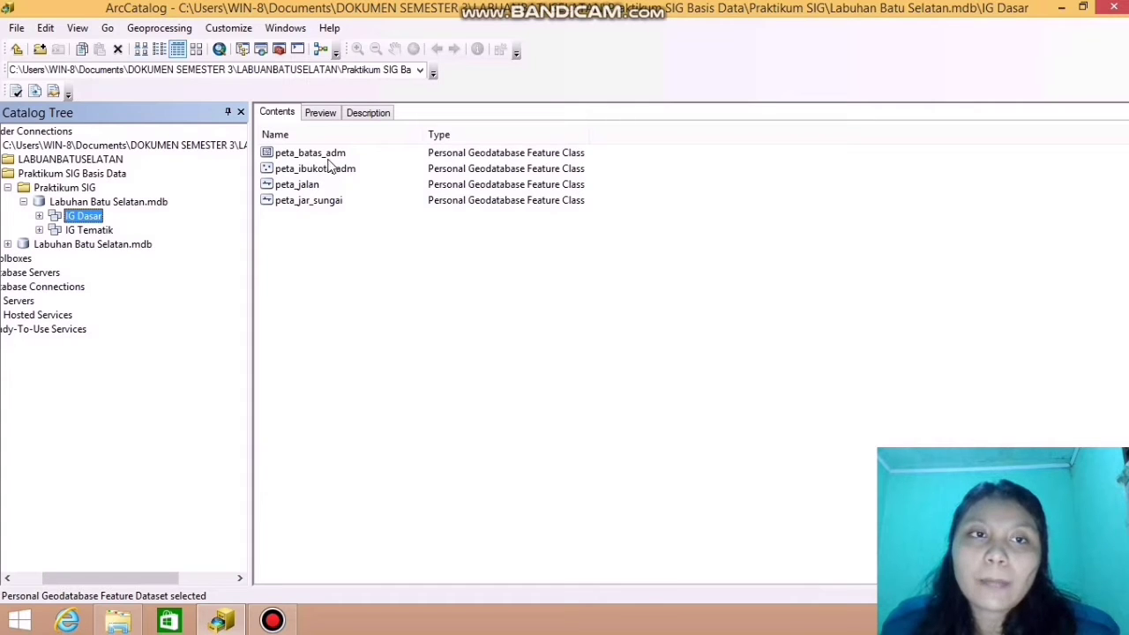
pyautogui.click(323, 157)
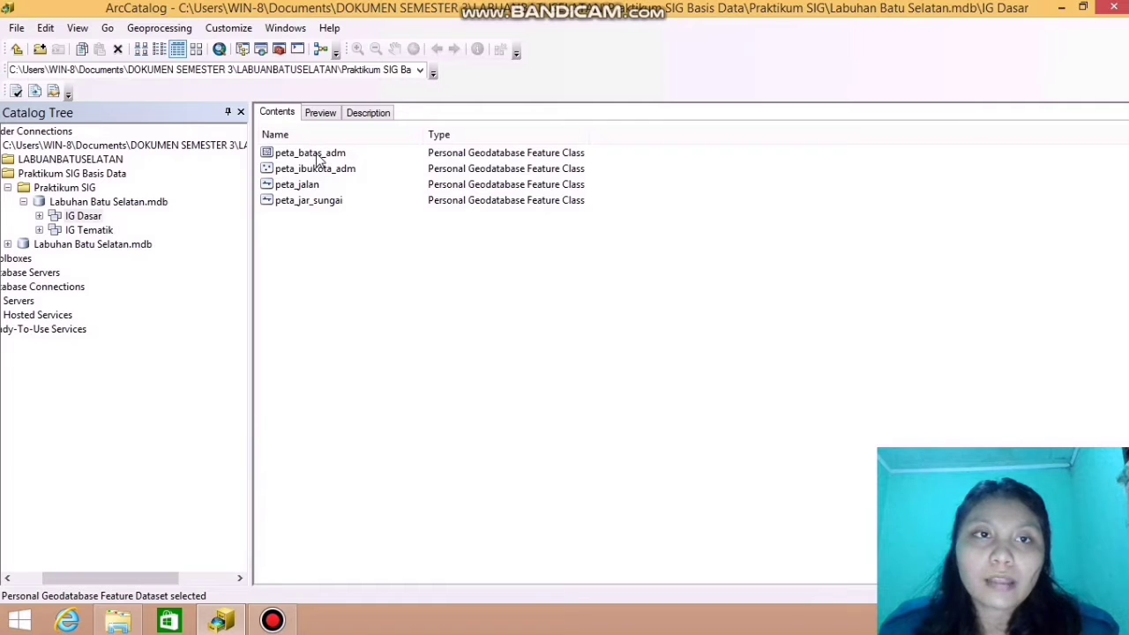
pyautogui.rightClick(317, 154)
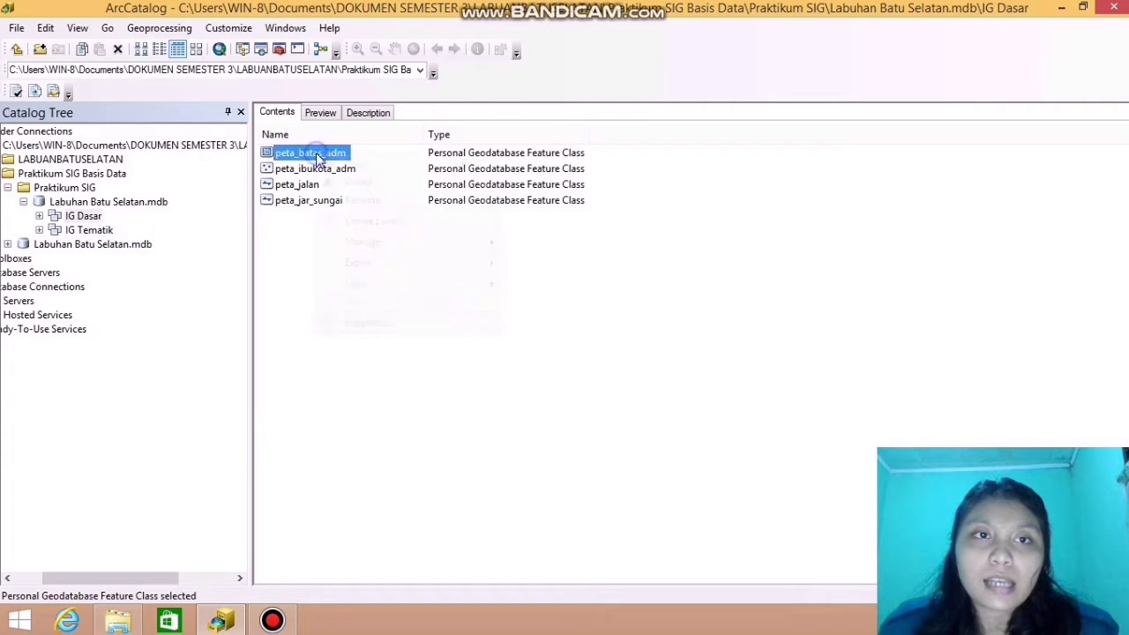
pyautogui.click(372, 322)
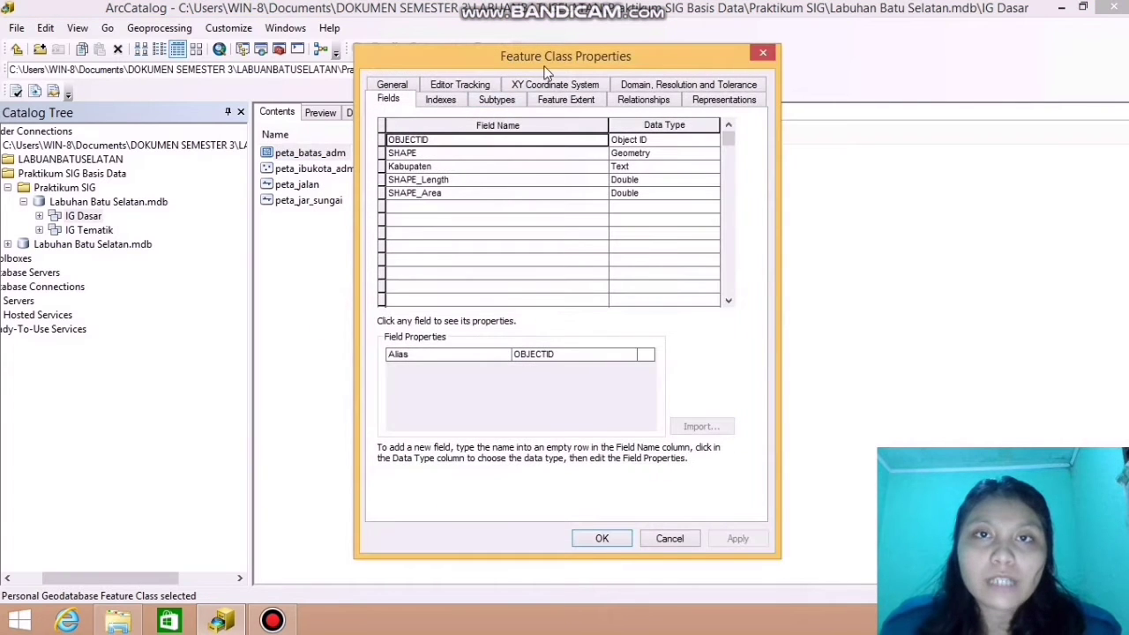
pyautogui.click(391, 100)
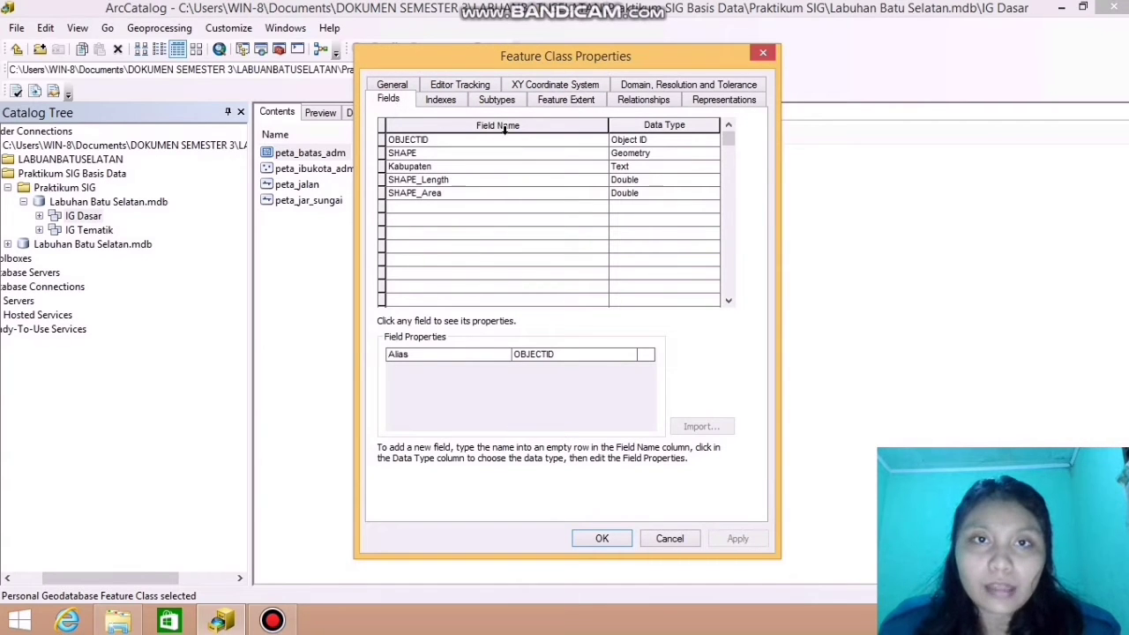
pyautogui.click(461, 168)
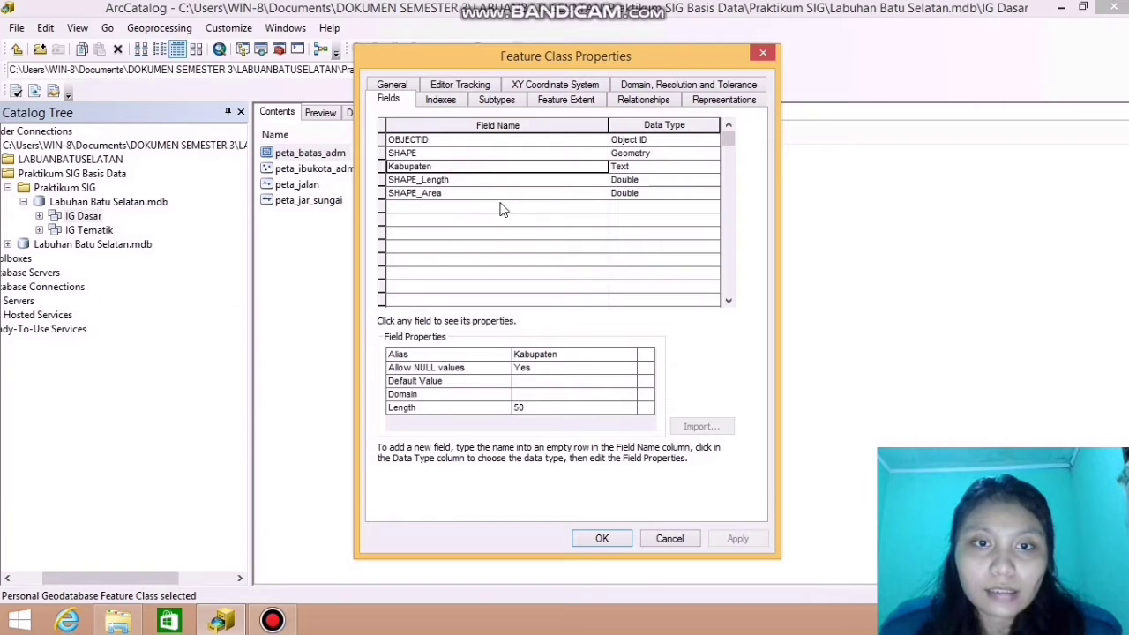
pyautogui.click(540, 395)
pyautogui.click(539, 394)
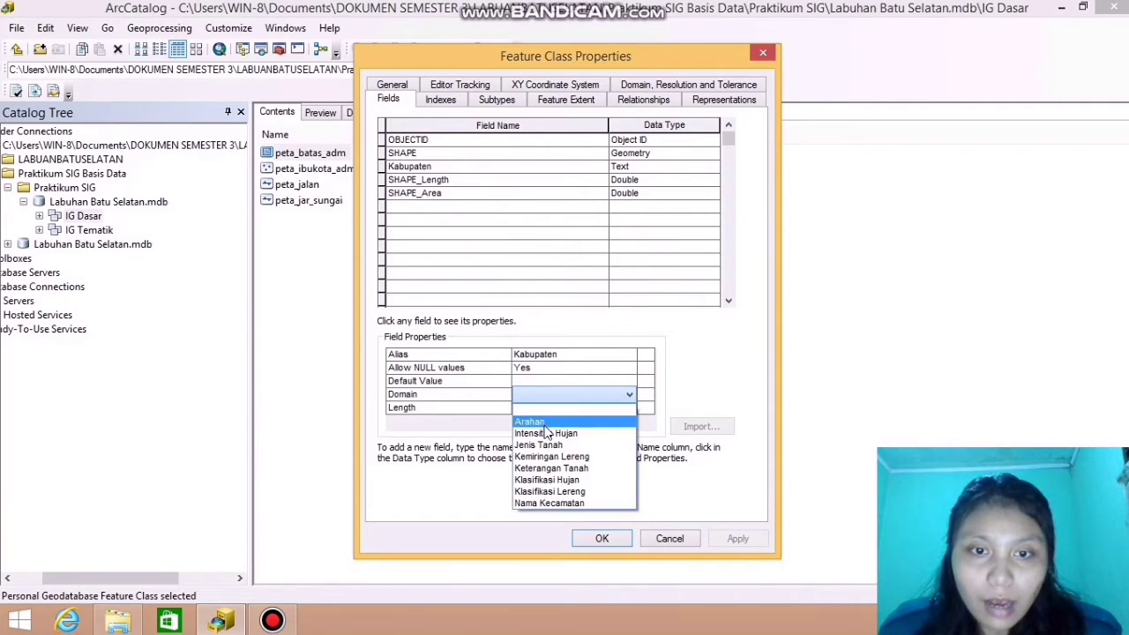
pyautogui.click(575, 504)
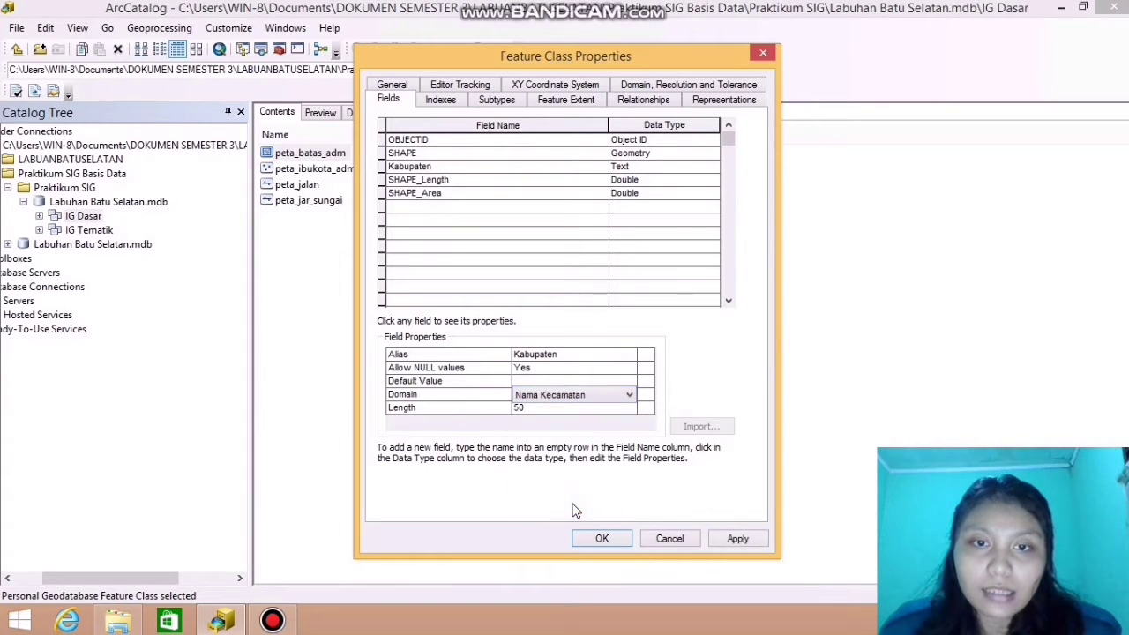
pyautogui.click(736, 538)
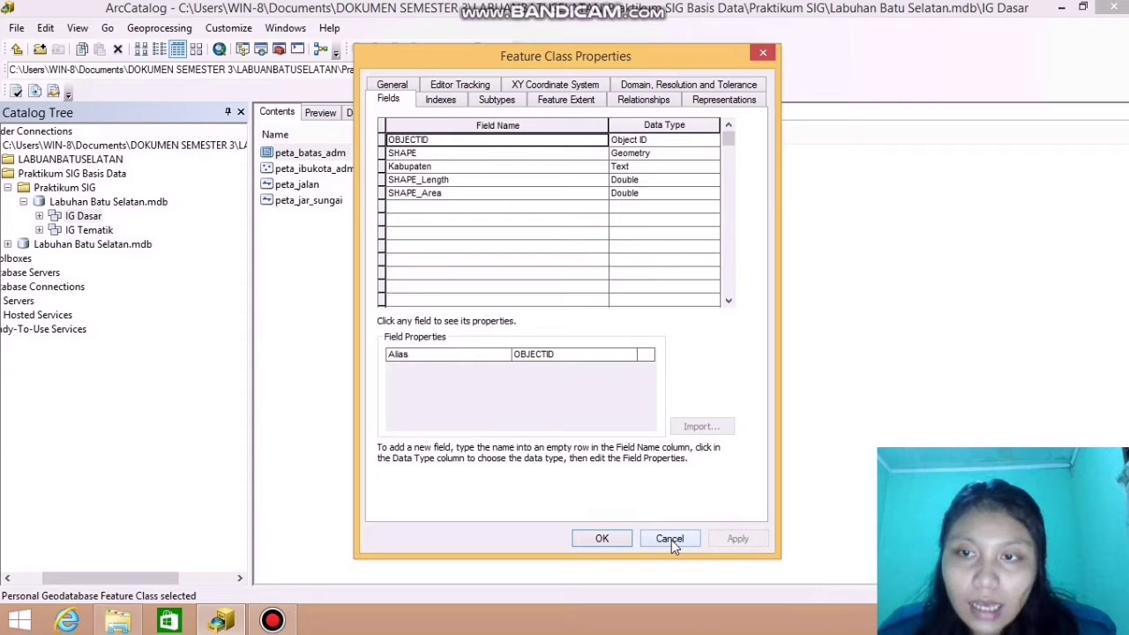
pyautogui.click(602, 540)
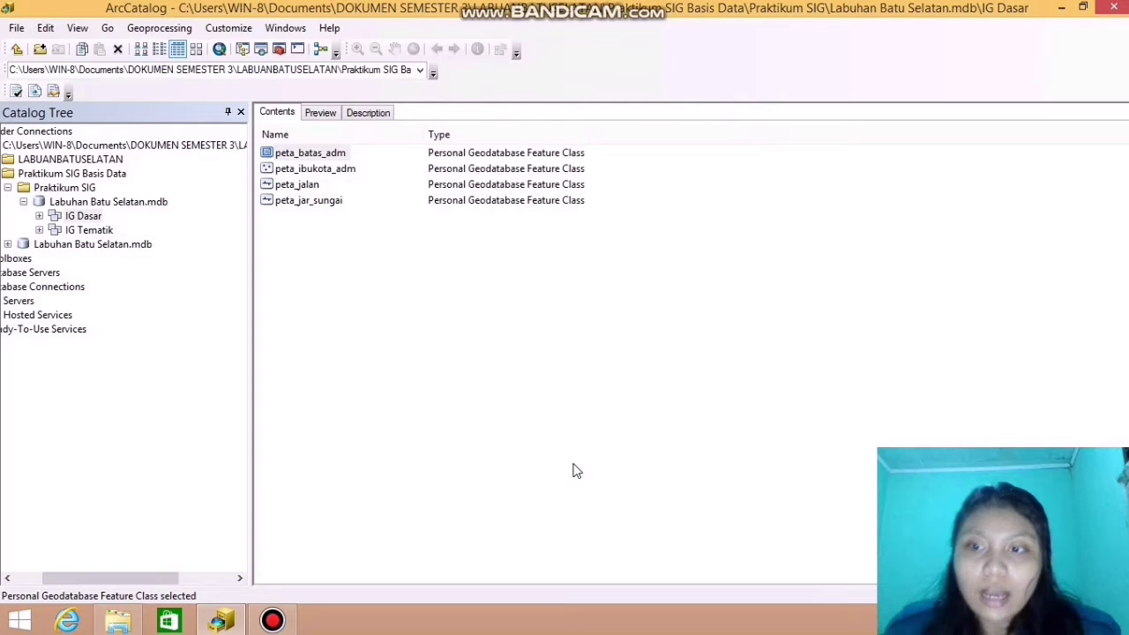
# Assign the Nama Kecamatan domain to the Kabupaten field of the peta_ibukota_adm feature class
pyautogui.rightClick(333, 171)
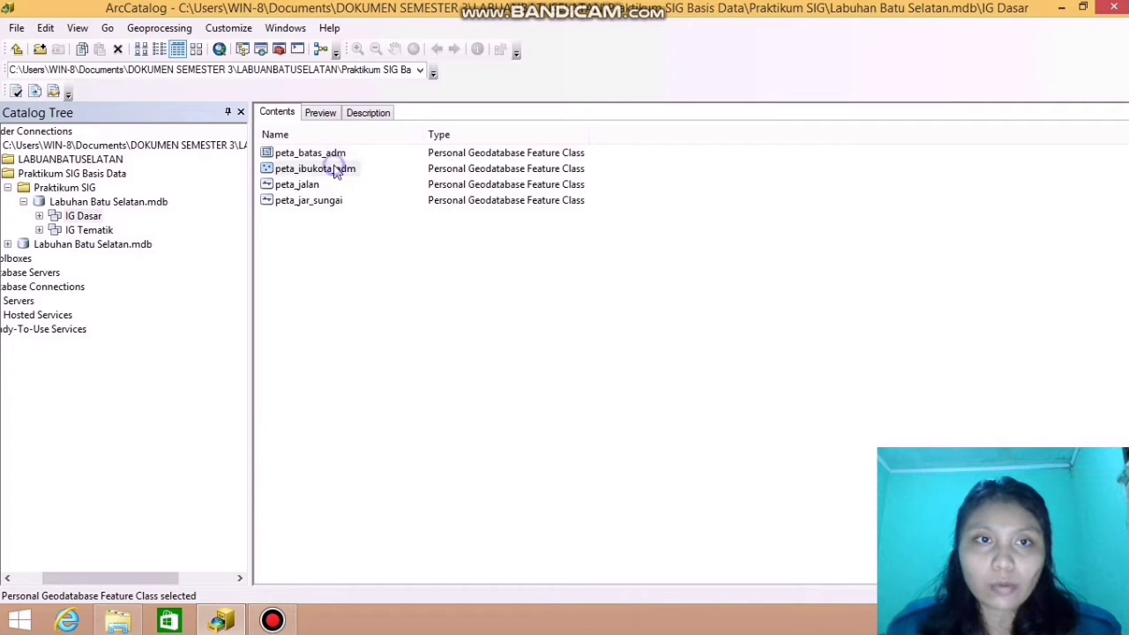
pyautogui.click(396, 337)
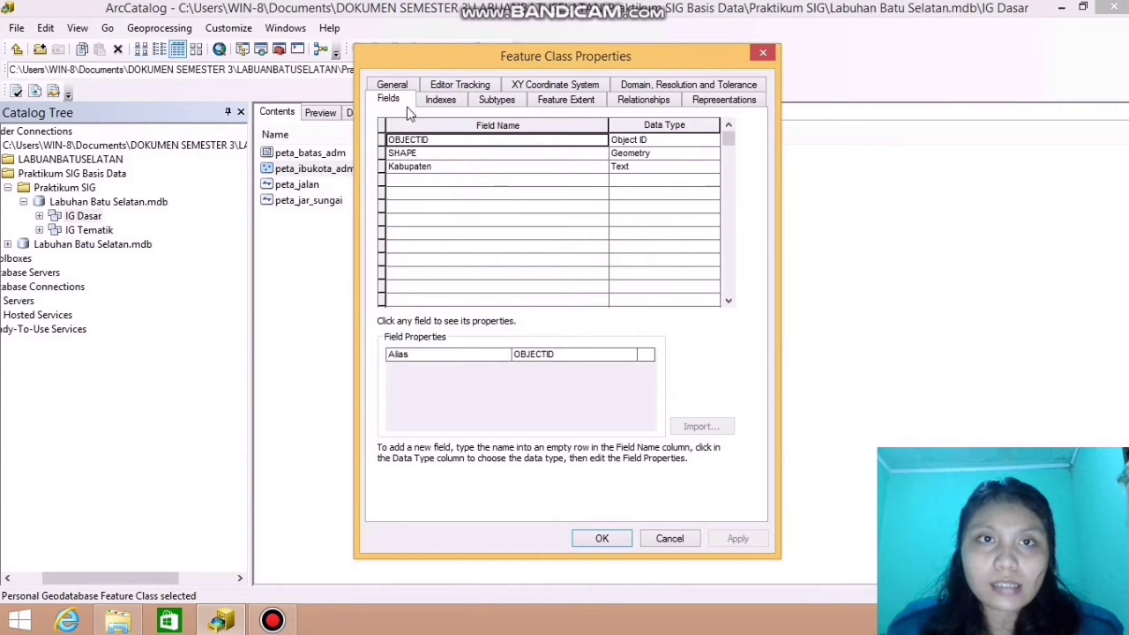
pyautogui.click(455, 170)
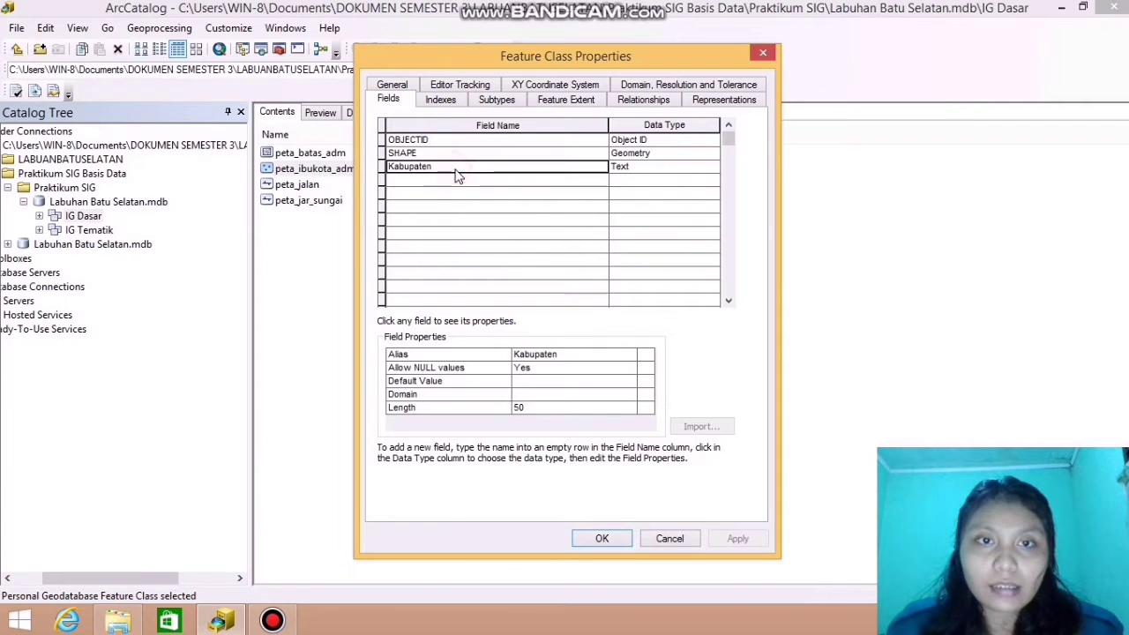
pyautogui.click(530, 395)
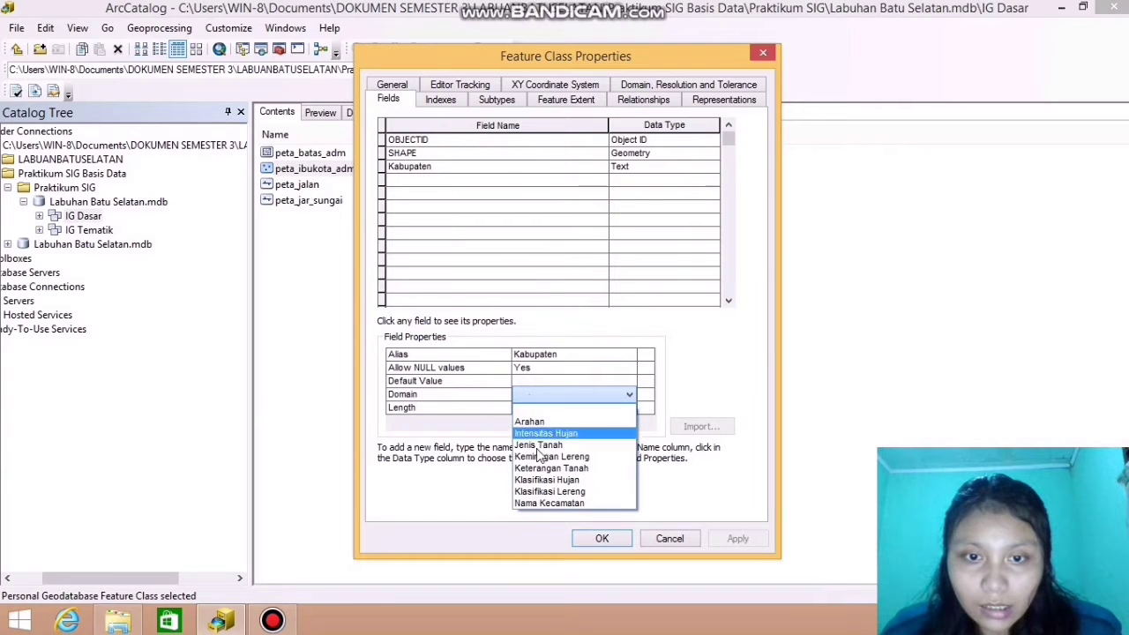
pyautogui.click(549, 505)
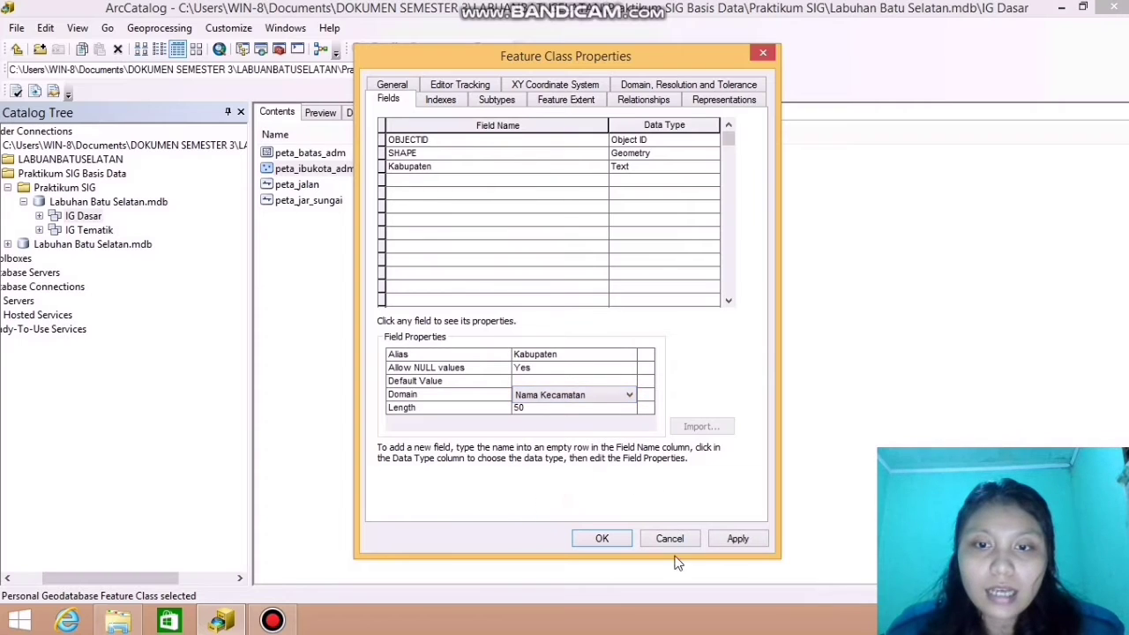
pyautogui.click(724, 541)
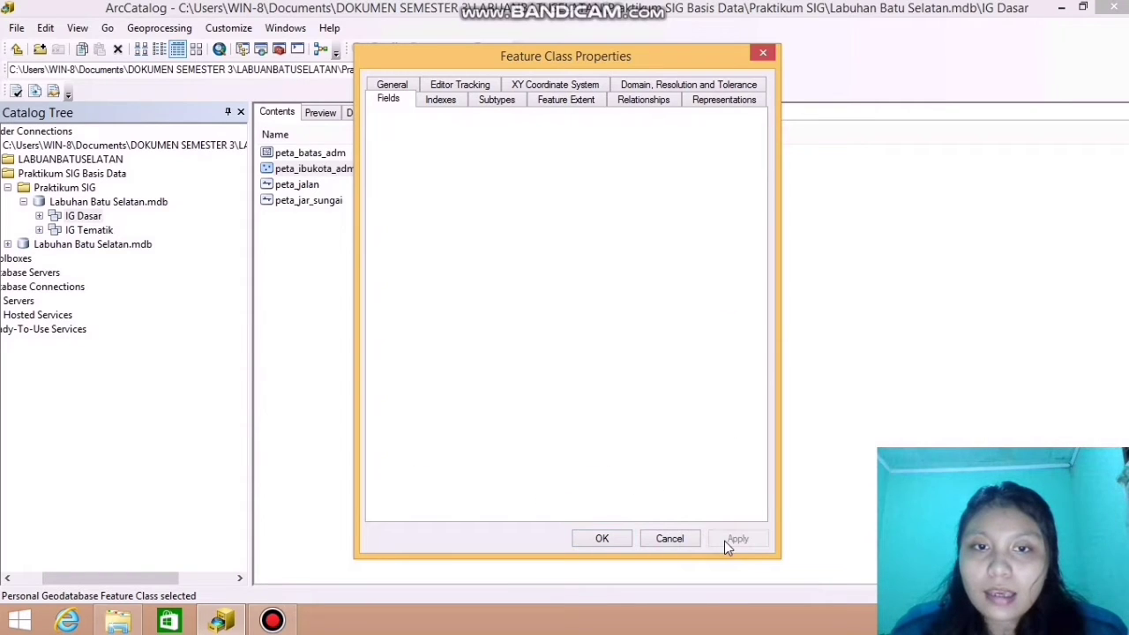
pyautogui.click(600, 538)
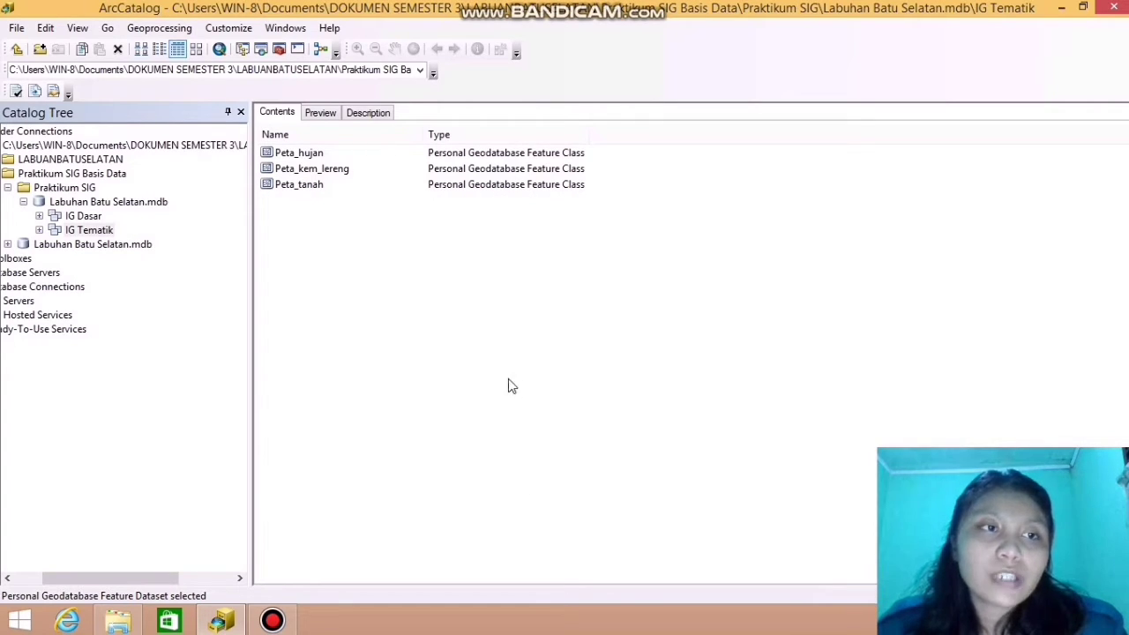
# Open the IG Tematik feature dataset and expand its feature classes in the catalog tree
pyautogui.click(84, 231)
pyautogui.click(84, 231)
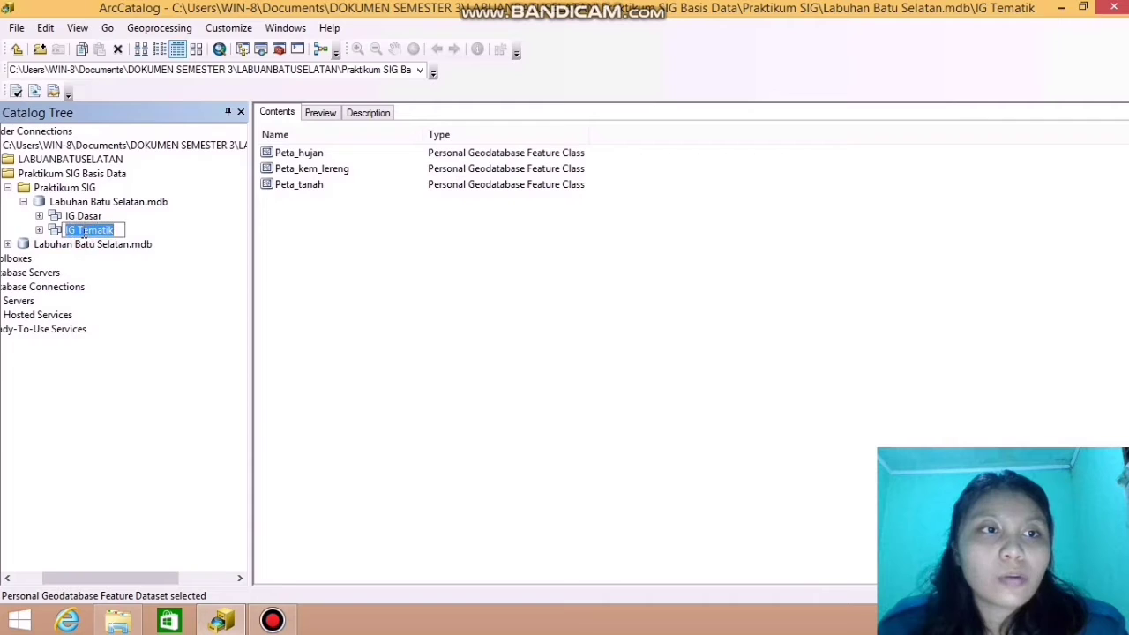
pyautogui.doubleClick(96, 230)
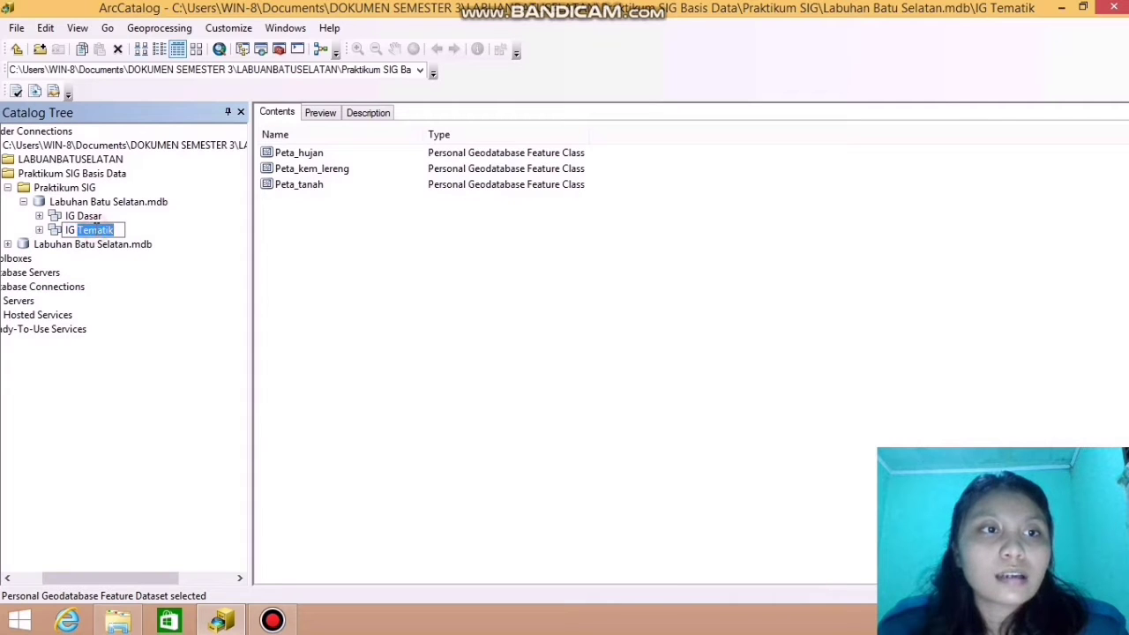
pyautogui.doubleClick(62, 230)
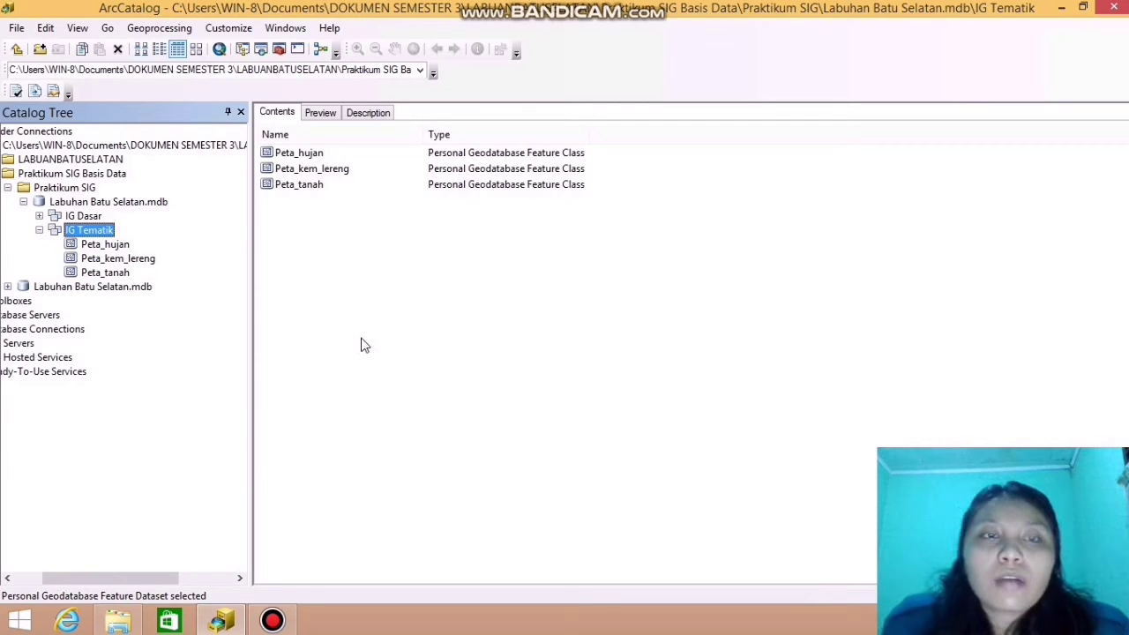
# Assign the Intensitas Hujan domain to the Intensitas_Hujan field of the Peta_hujan feature class
pyautogui.rightClick(307, 156)
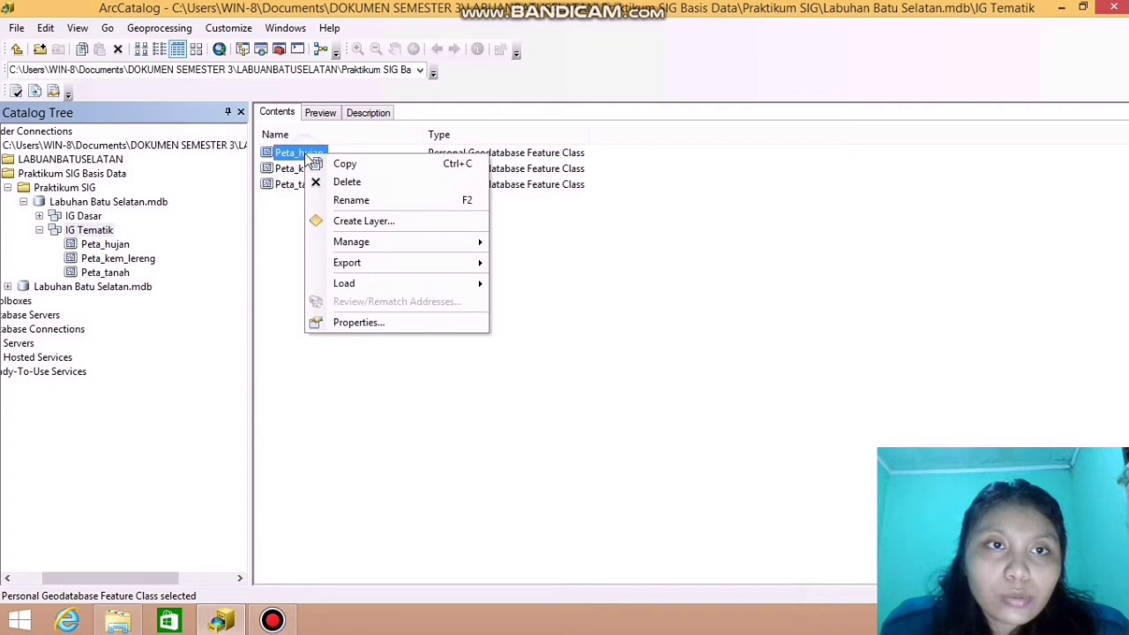
pyautogui.click(353, 324)
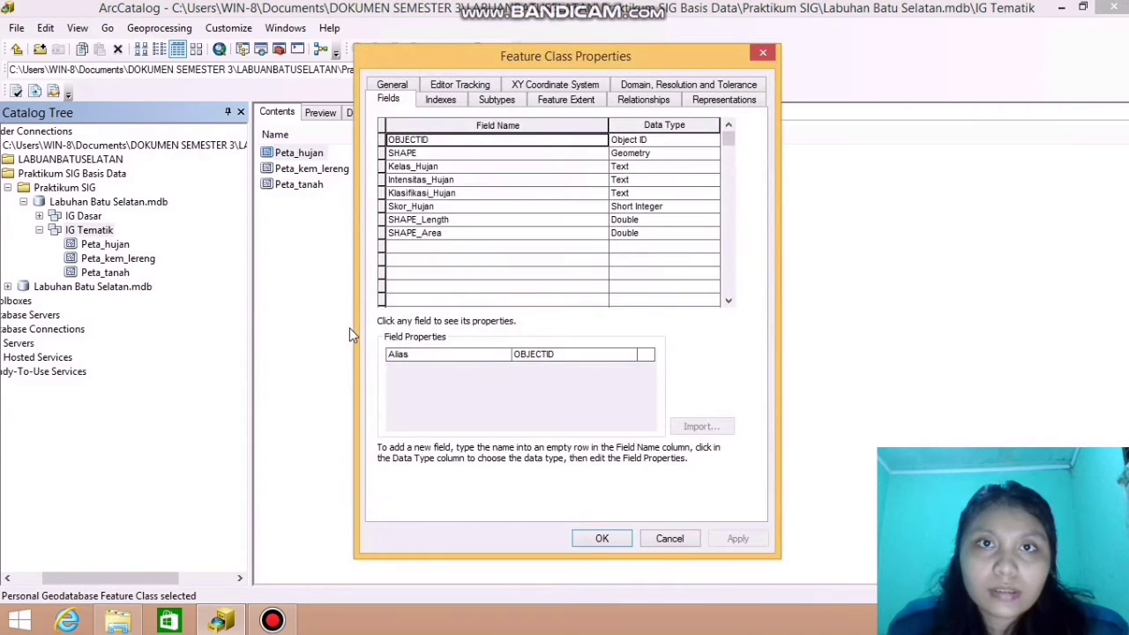
pyautogui.click(388, 99)
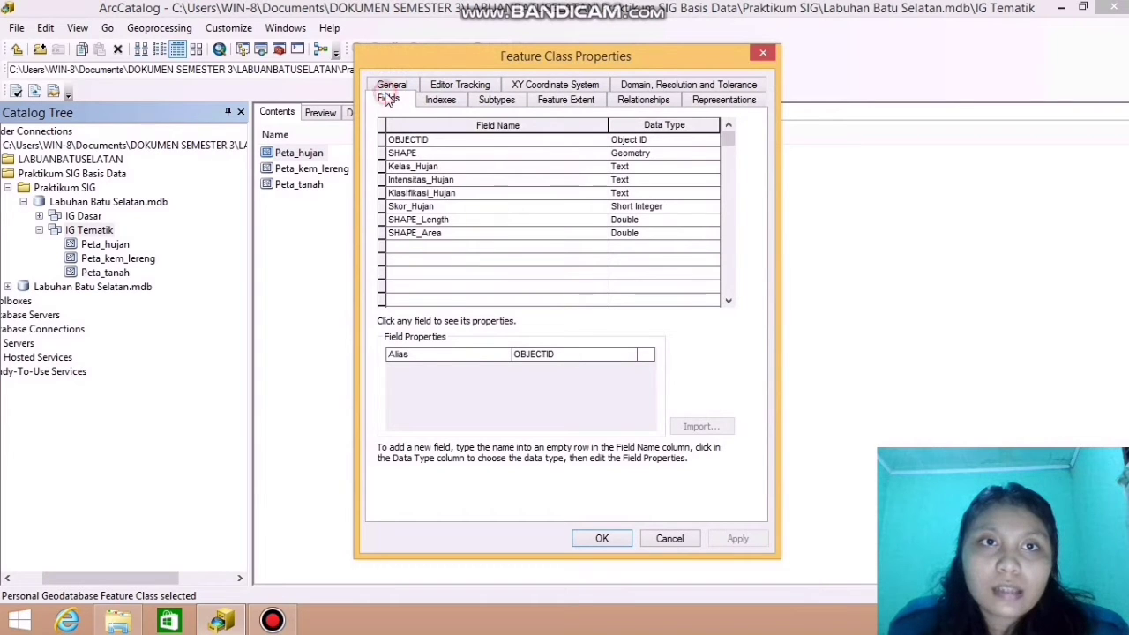
pyautogui.click(468, 181)
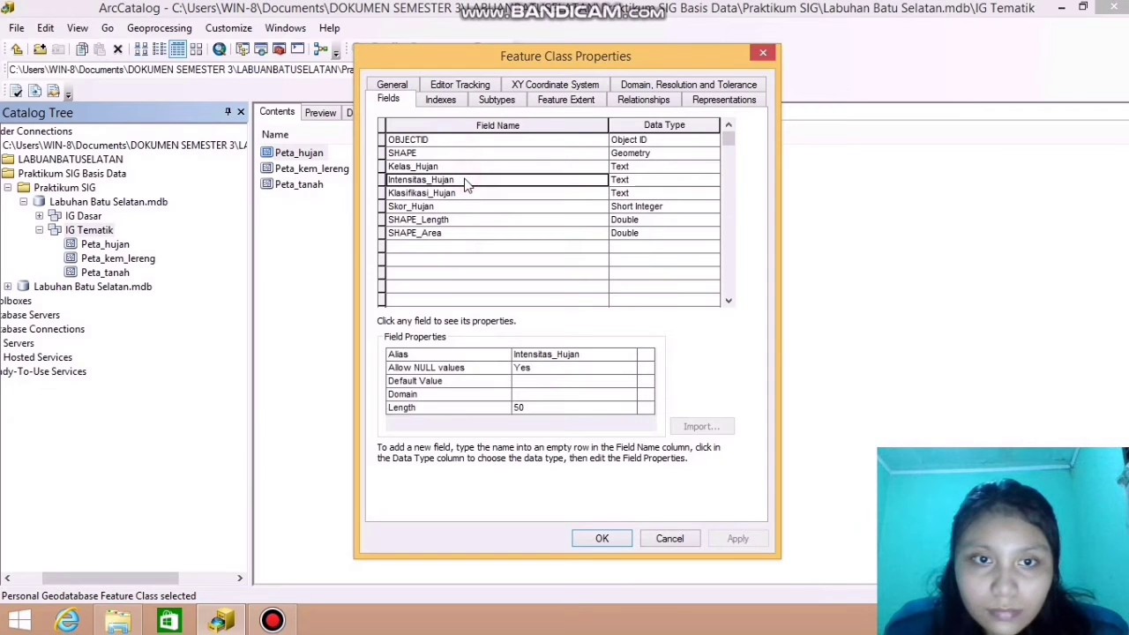
pyautogui.click(528, 394)
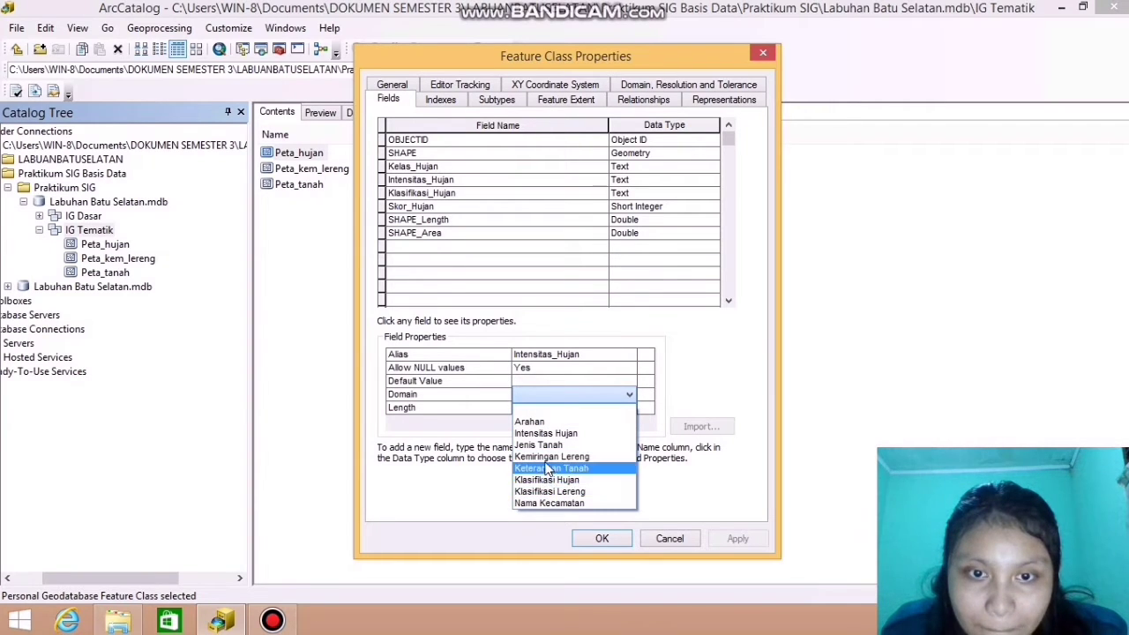
pyautogui.click(544, 435)
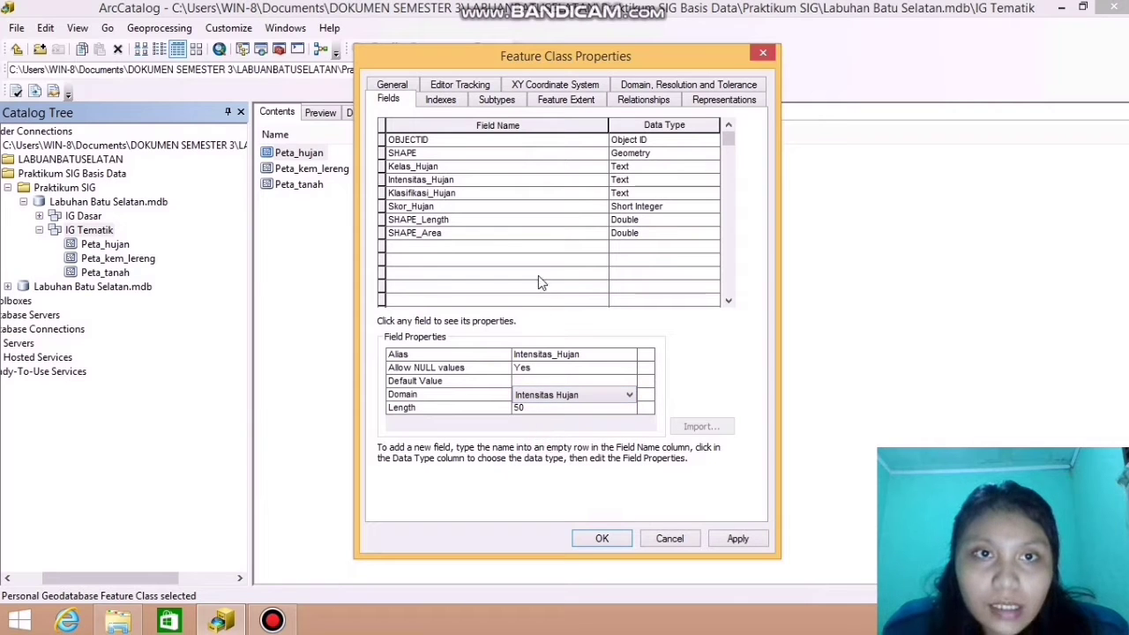
# Assign the Klasifikasi Hujan domain to the Klasifikasi_Hujan field and save the Peta_hujan feature class properties
pyautogui.click(486, 195)
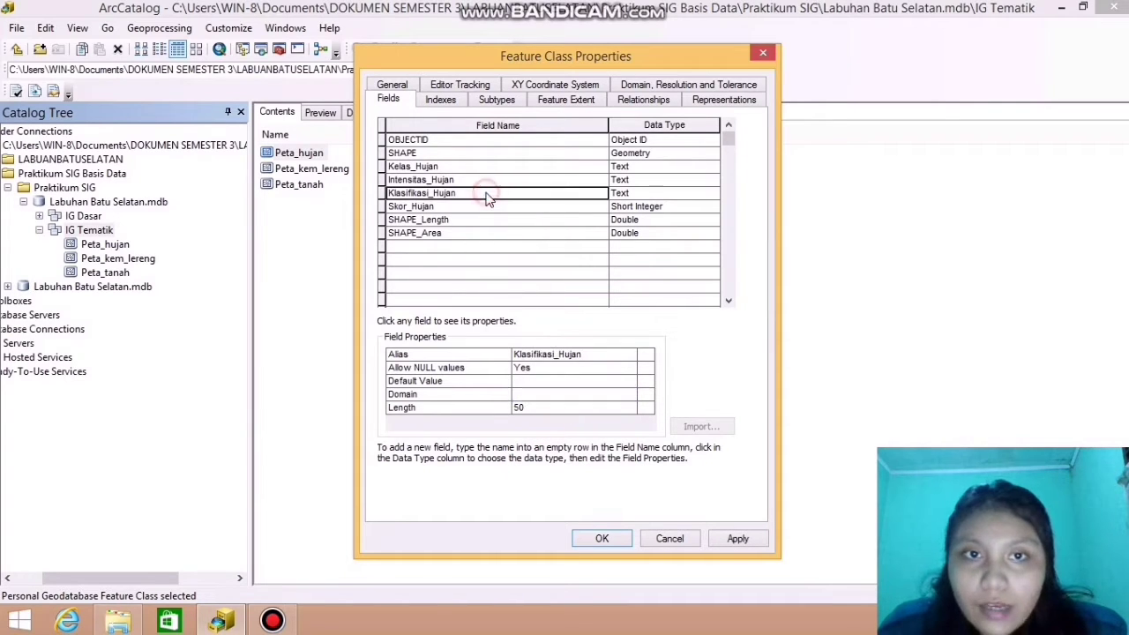
pyautogui.click(544, 395)
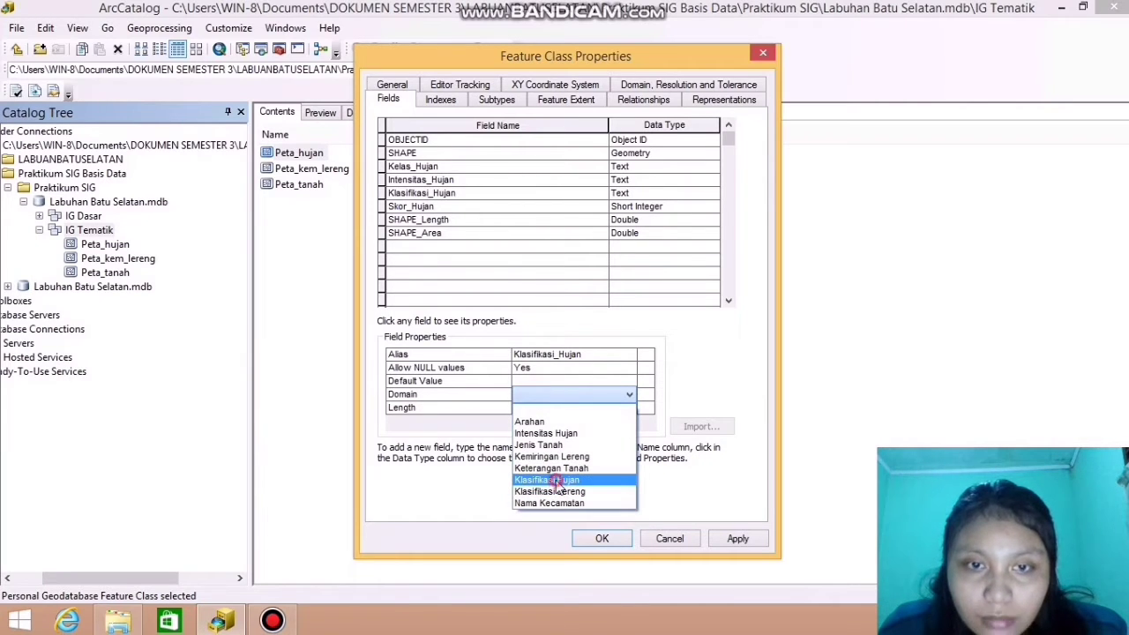
pyautogui.click(554, 480)
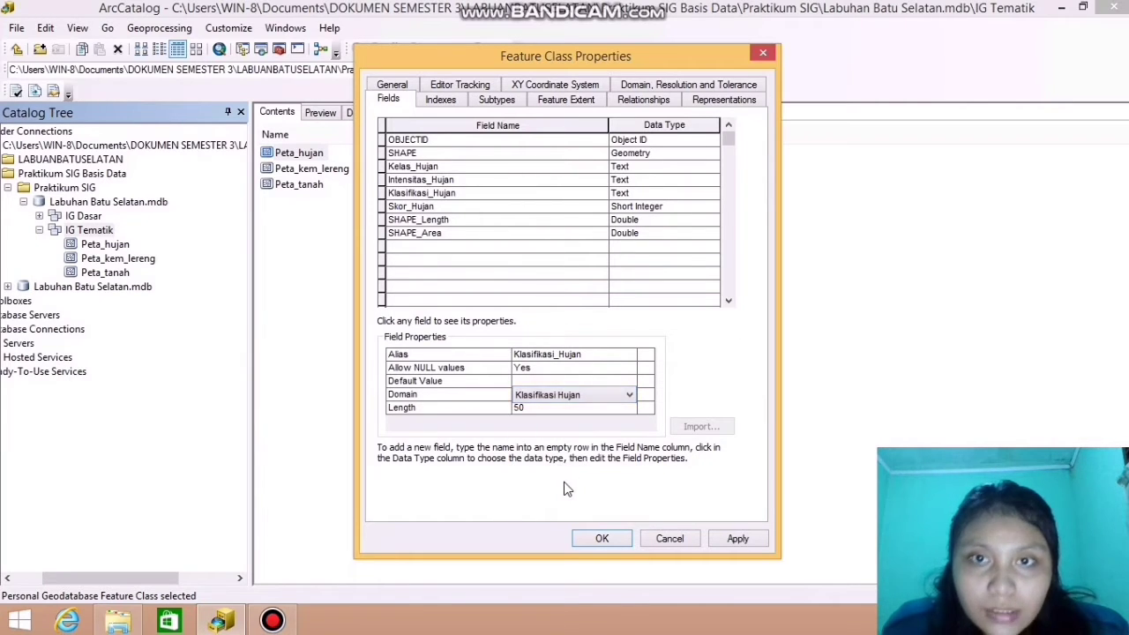
pyautogui.click(720, 543)
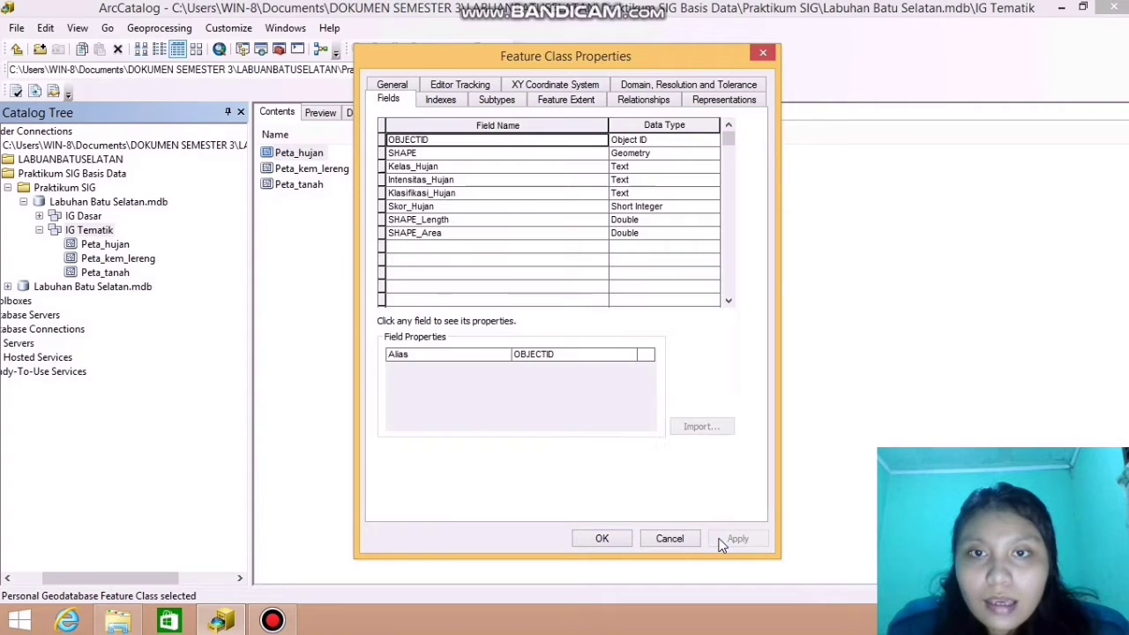
pyautogui.click(602, 539)
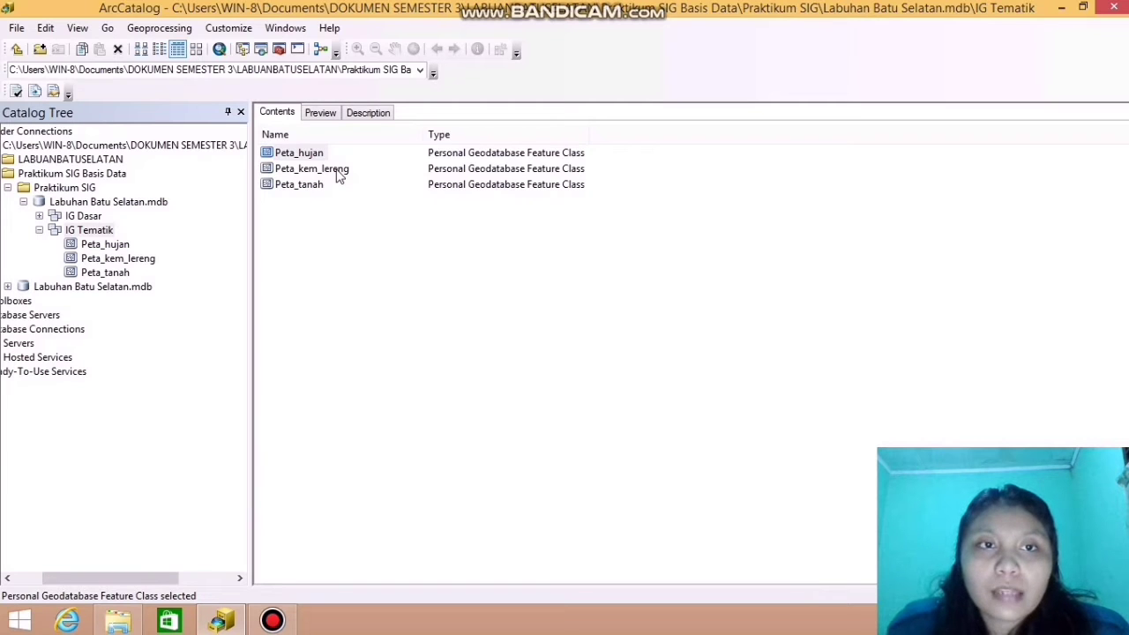
# Assign the Kemiringan Lereng domain to the Kemiringan_Lereng field of the Peta_kem_lereng feature class
pyautogui.rightClick(336, 175)
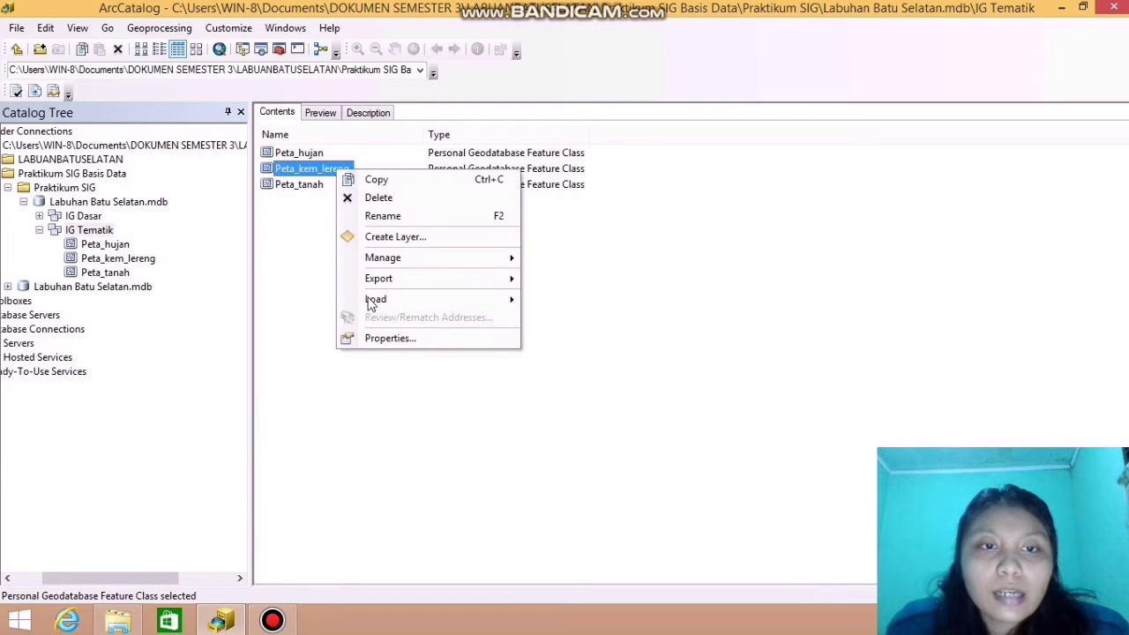
pyautogui.click(379, 341)
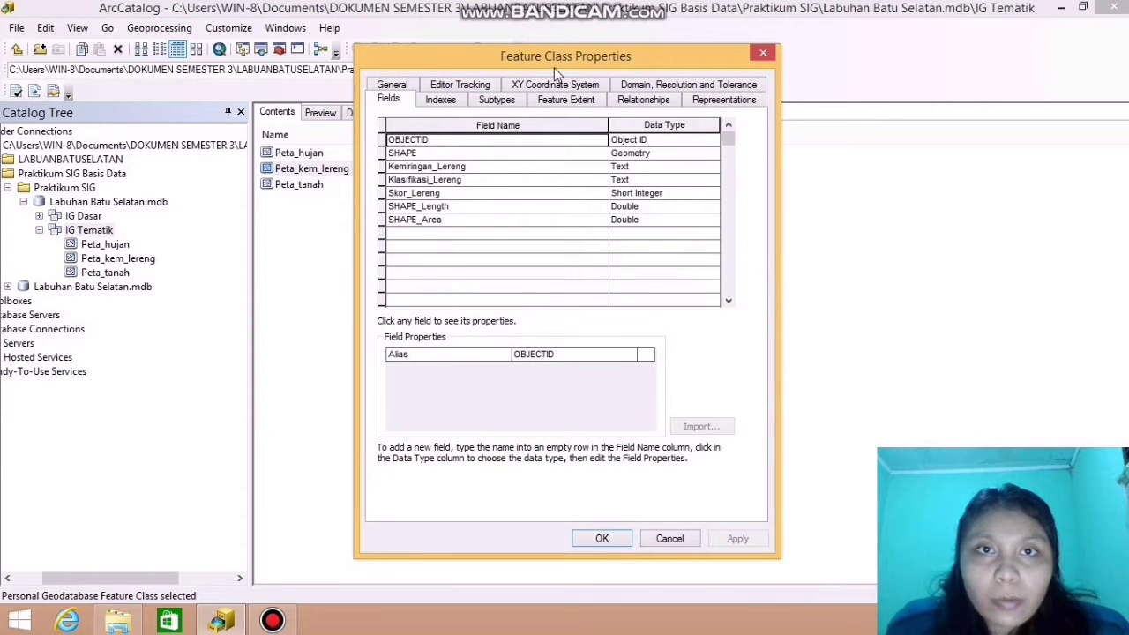
pyautogui.click(394, 101)
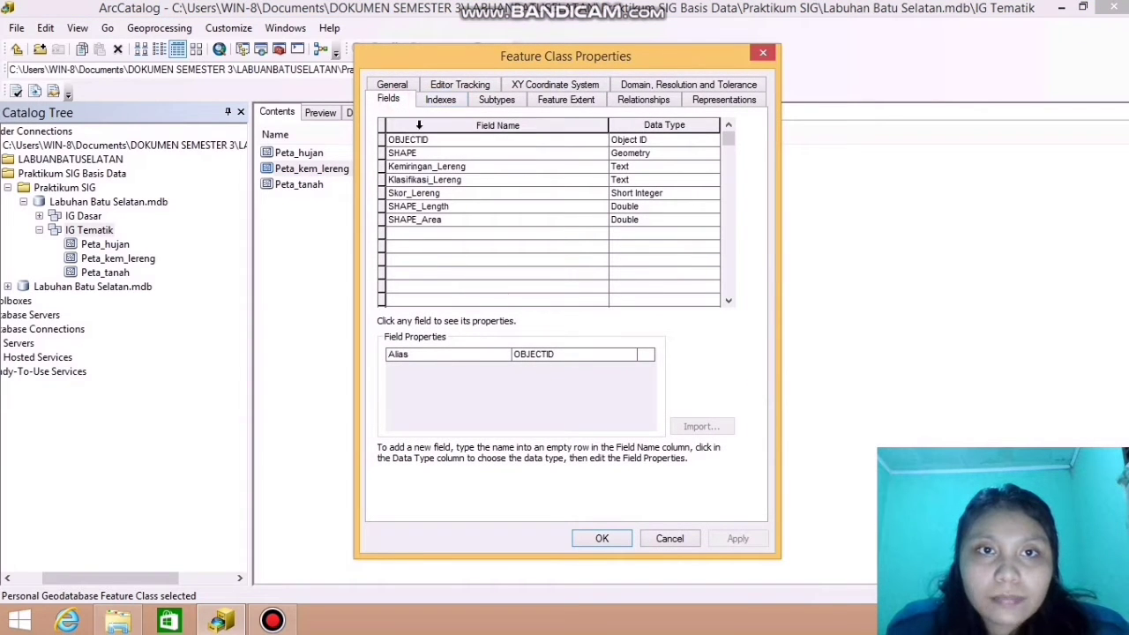
pyautogui.click(480, 167)
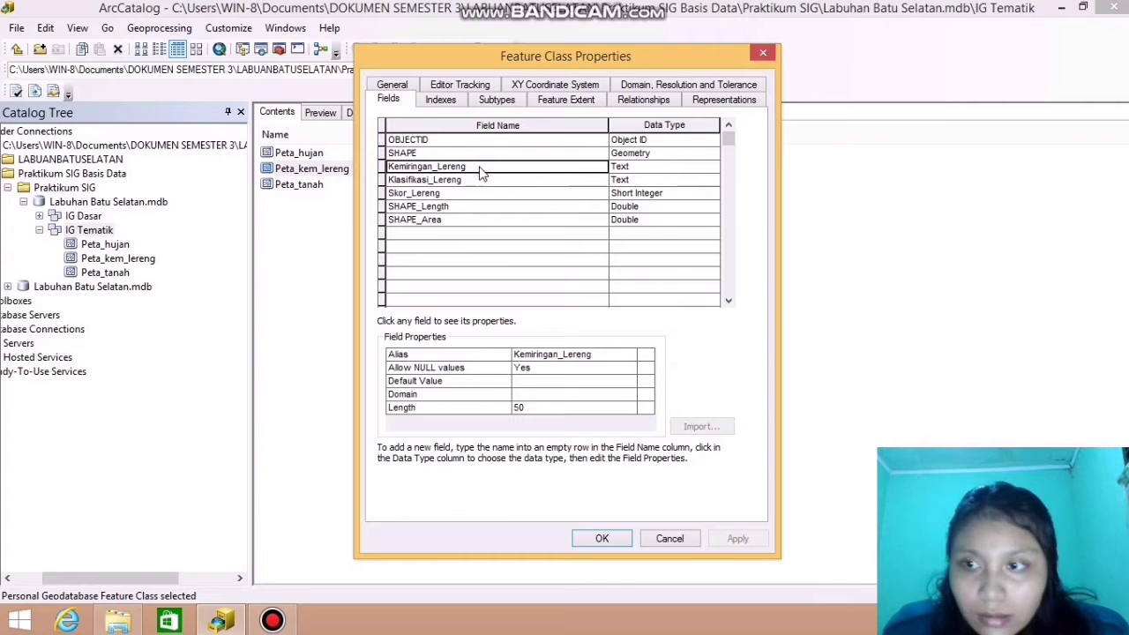
pyautogui.click(529, 395)
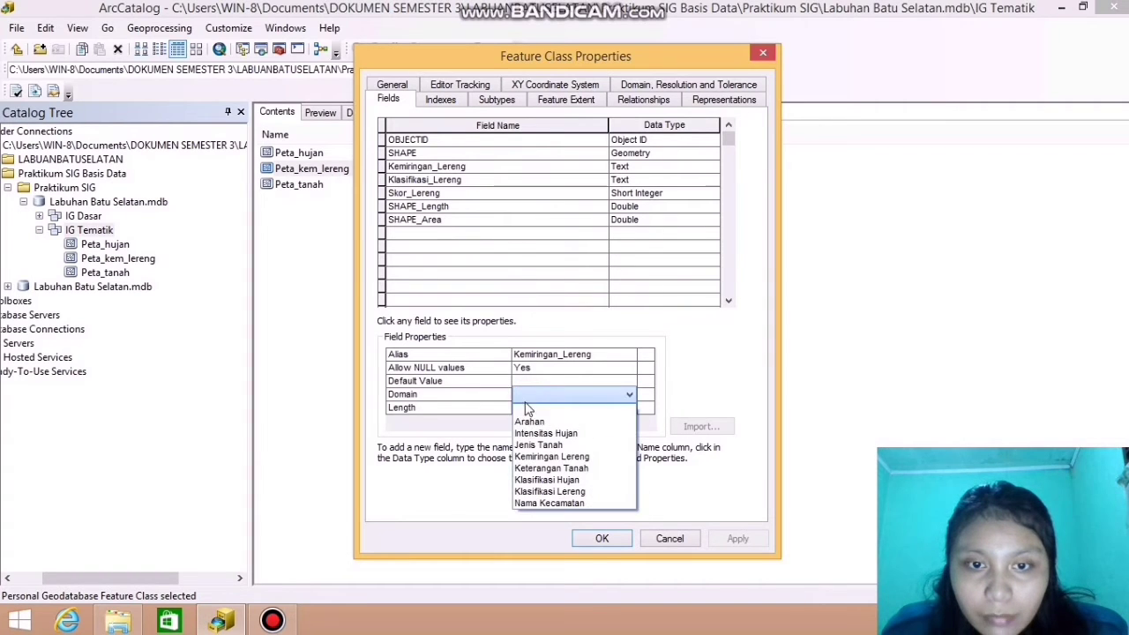
pyautogui.click(536, 458)
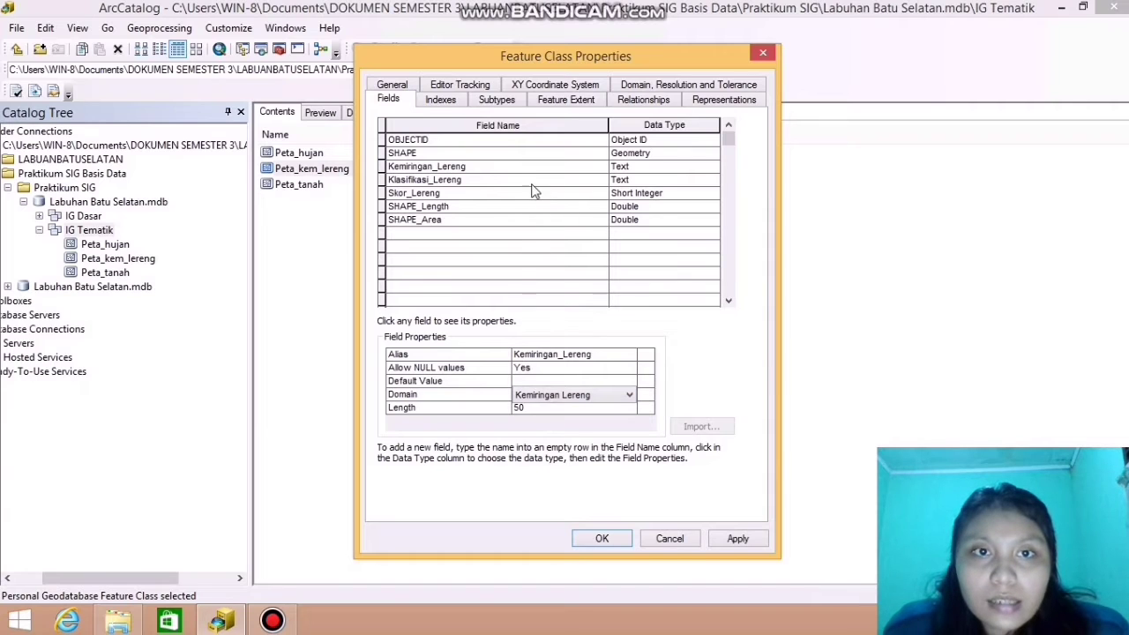
# Assign the Klasifikasi Lereng domain to the Klasifikasi_Lereng field and save the Peta_kem_lereng feature class properties
pyautogui.click(506, 181)
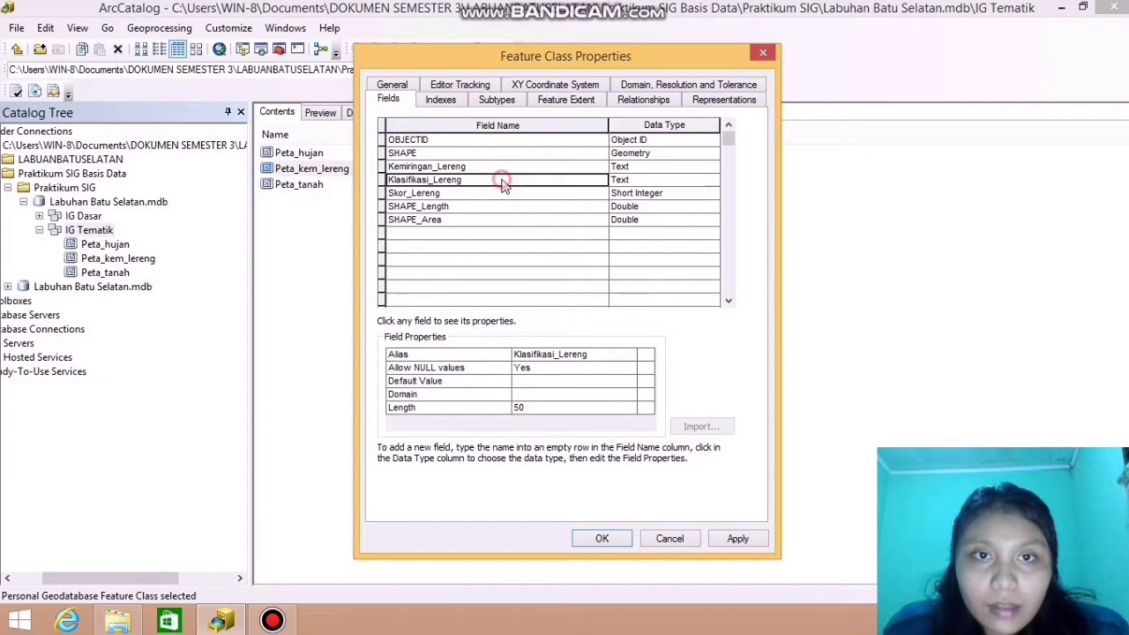
pyautogui.click(552, 396)
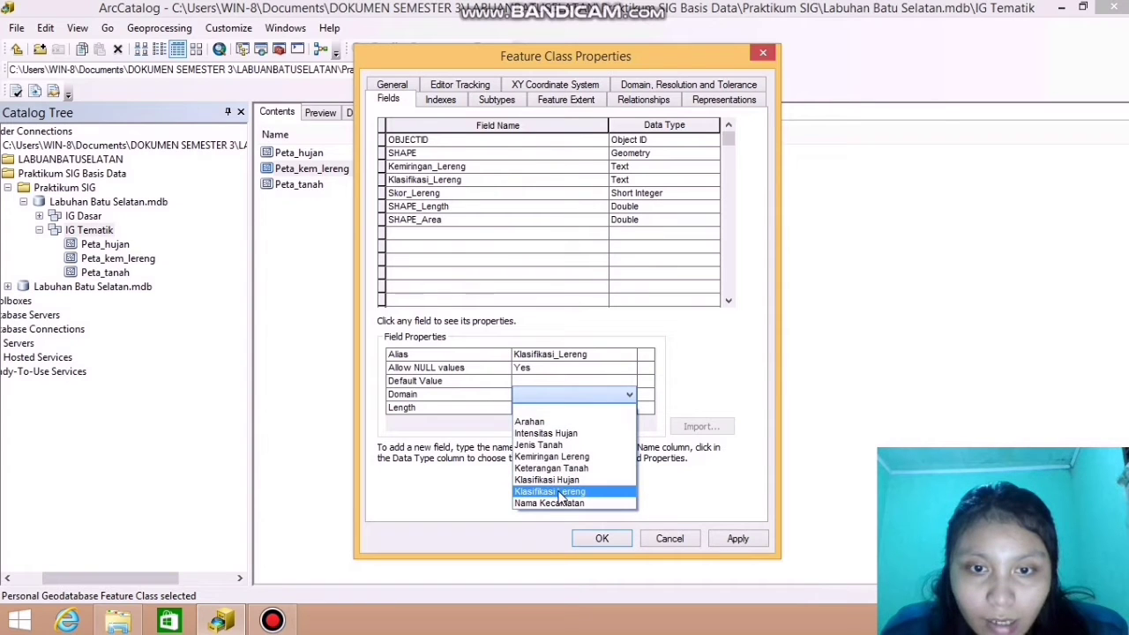
pyautogui.click(561, 499)
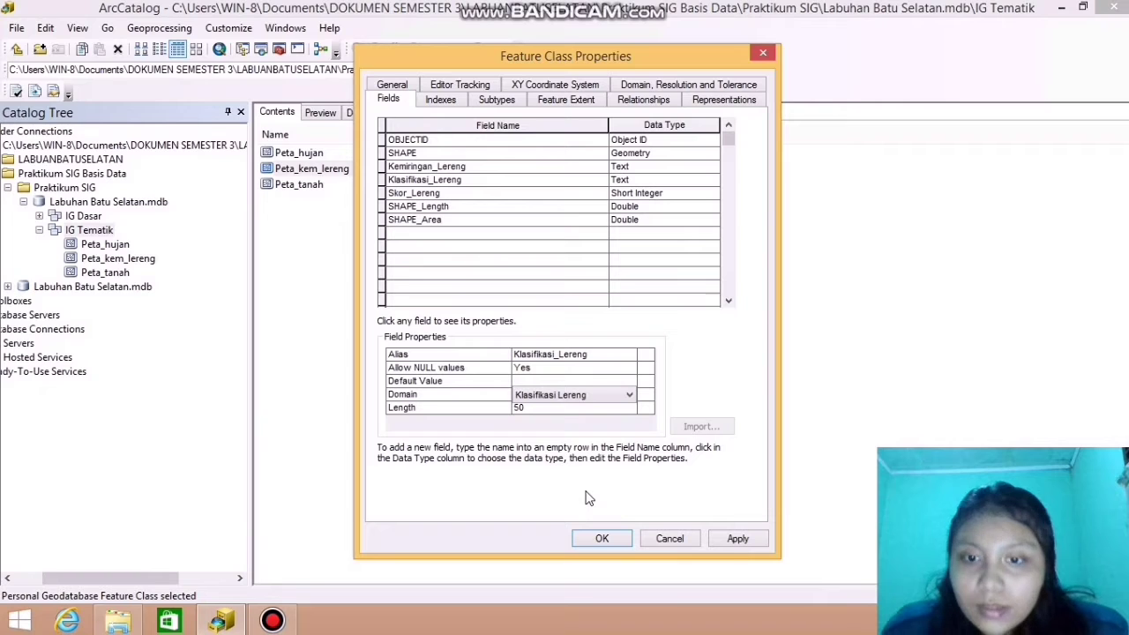
pyautogui.click(732, 540)
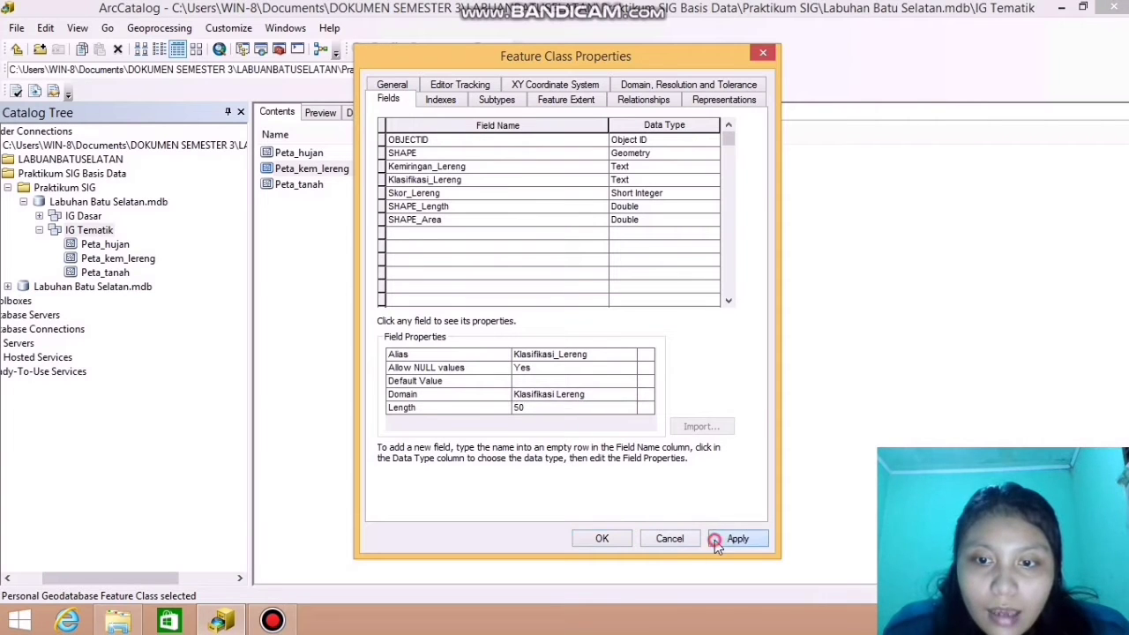
pyautogui.click(604, 539)
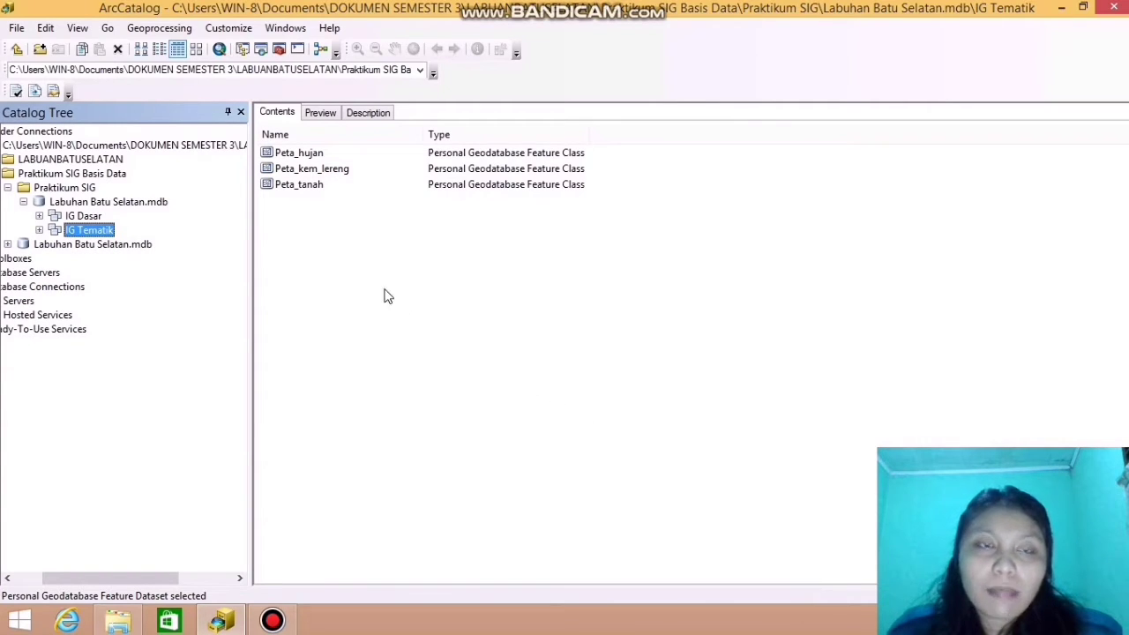
# Assign the Jenis Tanah domain to the Jenis_Tanah field of the Peta_tanah feature class
pyautogui.rightClick(290, 184)
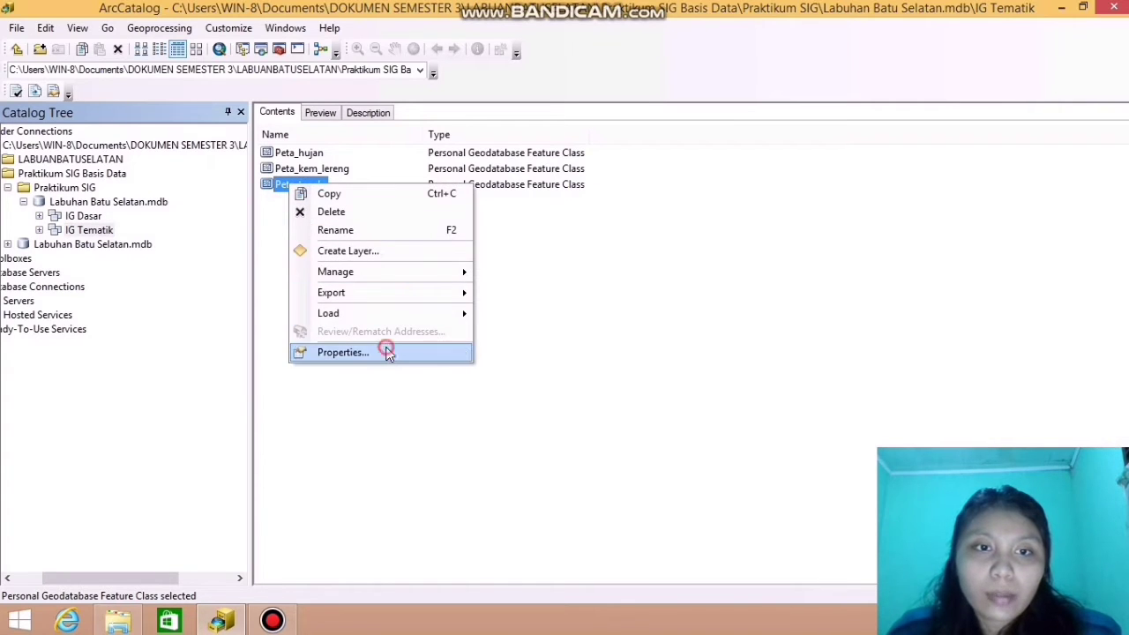
pyautogui.click(387, 351)
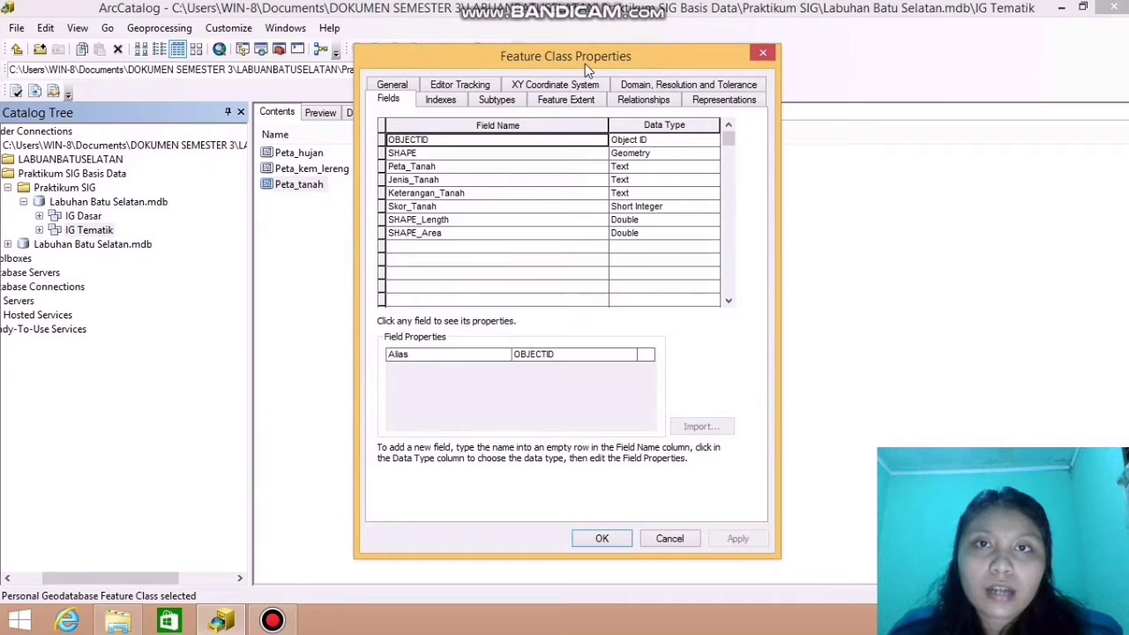
pyautogui.click(457, 179)
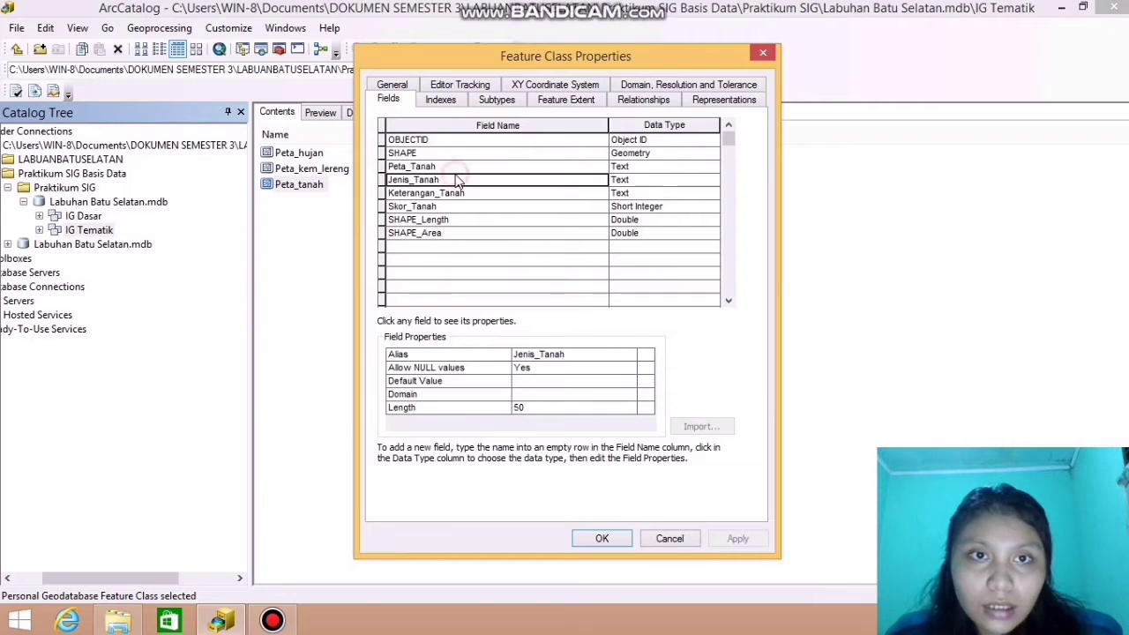
pyautogui.click(544, 397)
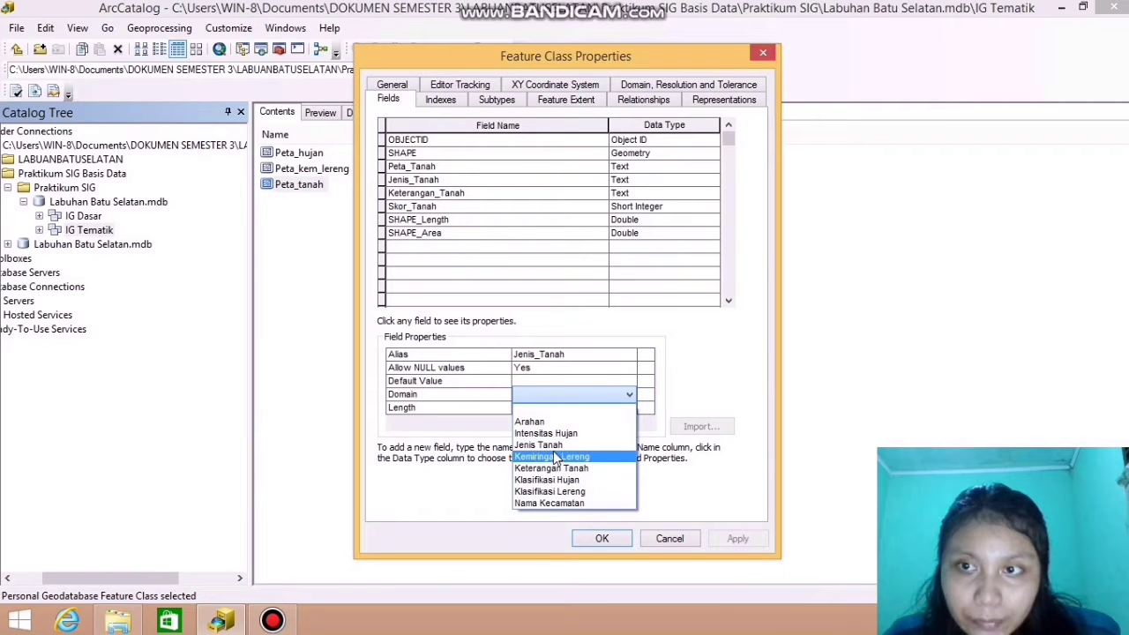
pyautogui.click(554, 449)
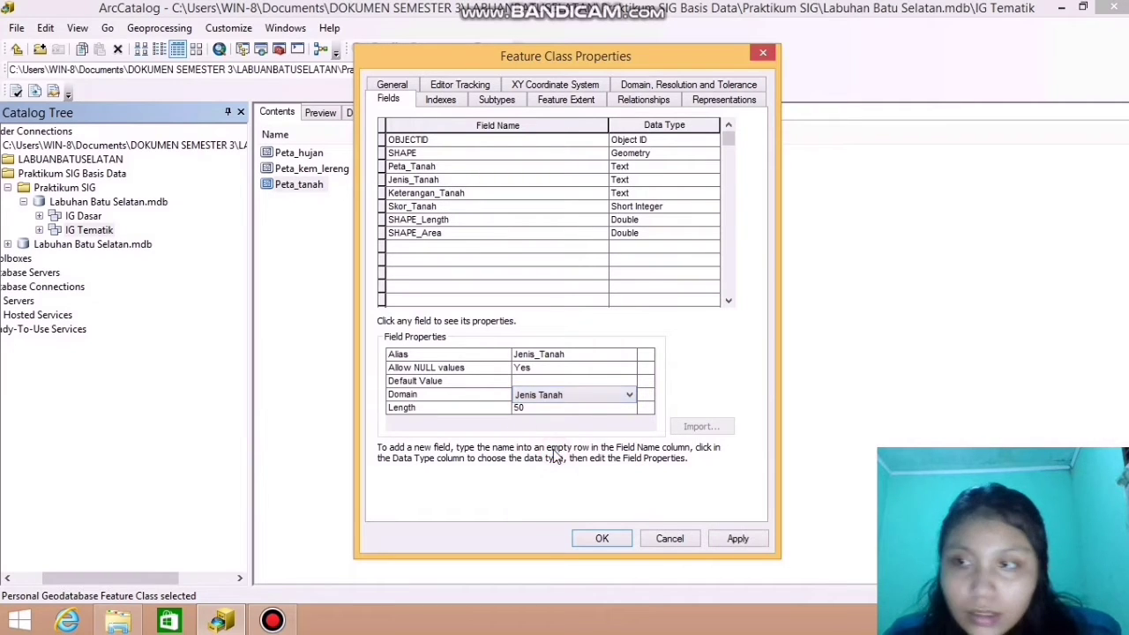
# Assign the Keterangan Tanah domain to the Keterangan_Tanah field and save the Peta_tanah feature class properties
pyautogui.click(510, 194)
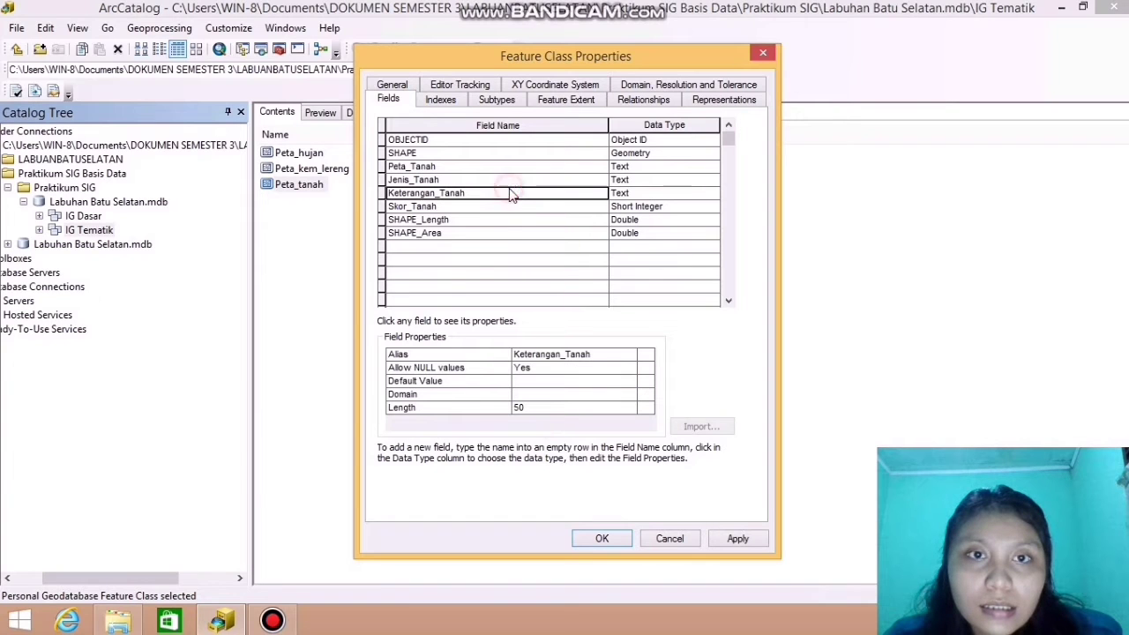
pyautogui.click(537, 394)
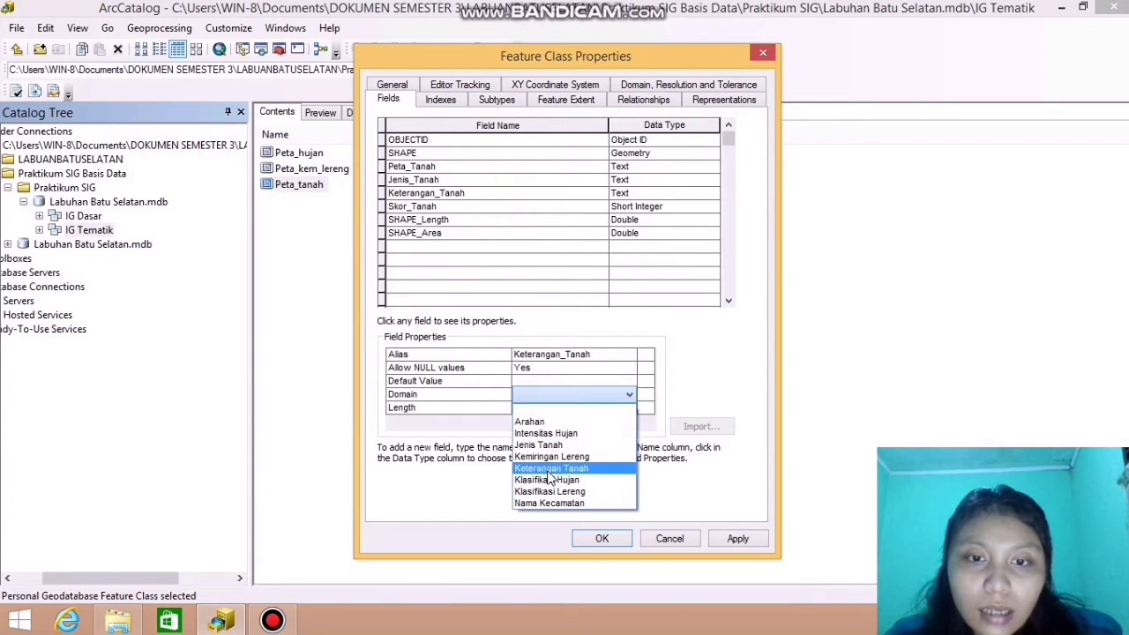
pyautogui.click(551, 468)
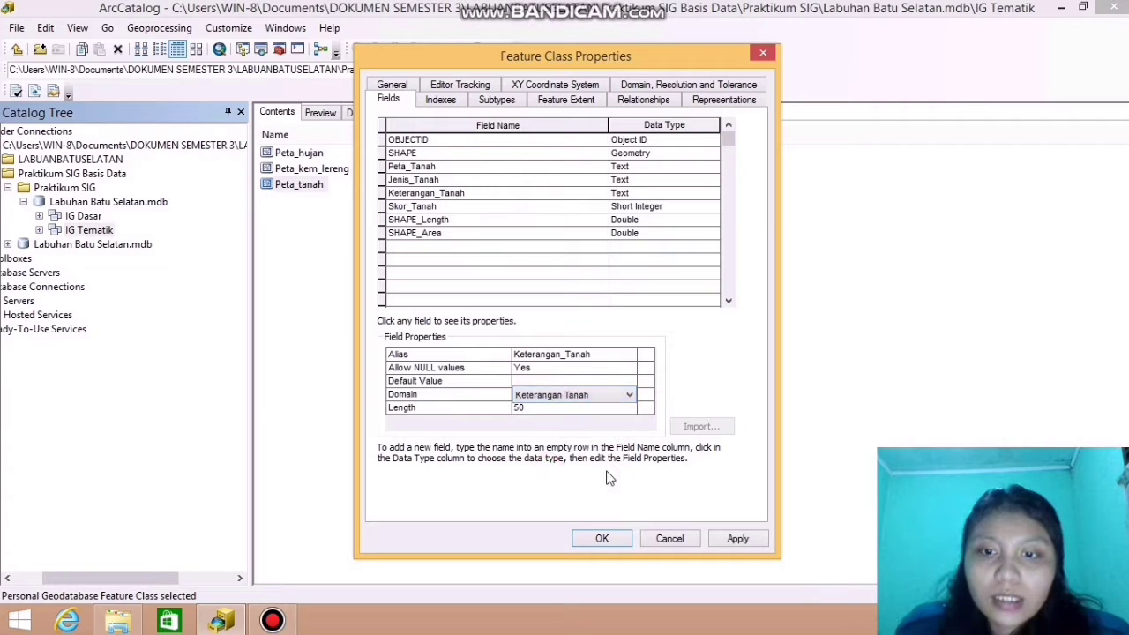
pyautogui.click(719, 537)
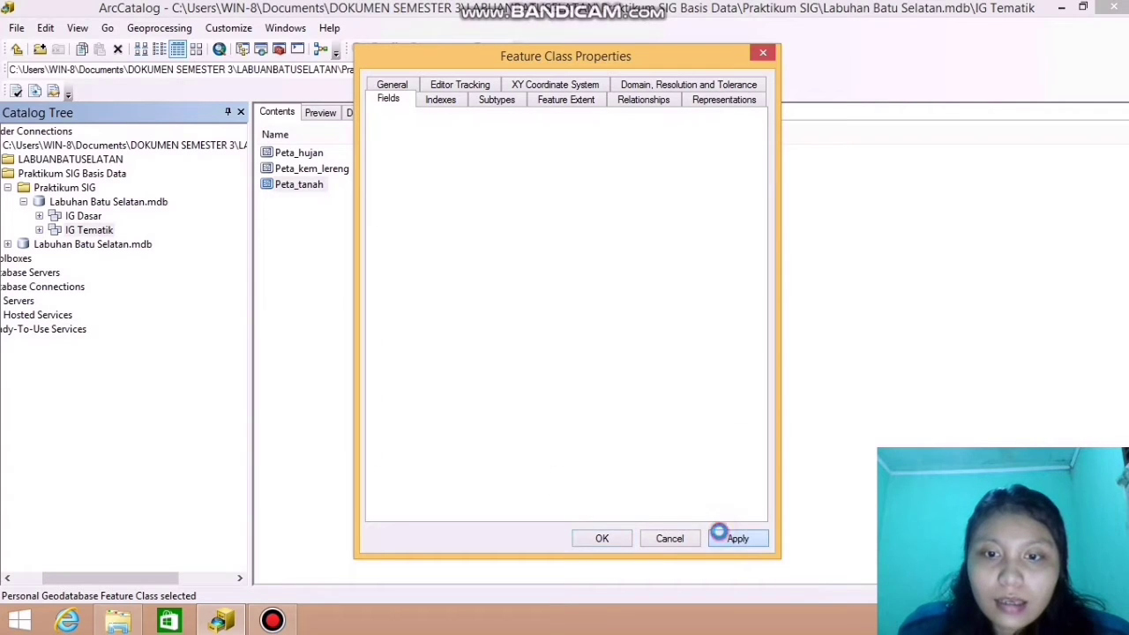
pyautogui.click(602, 539)
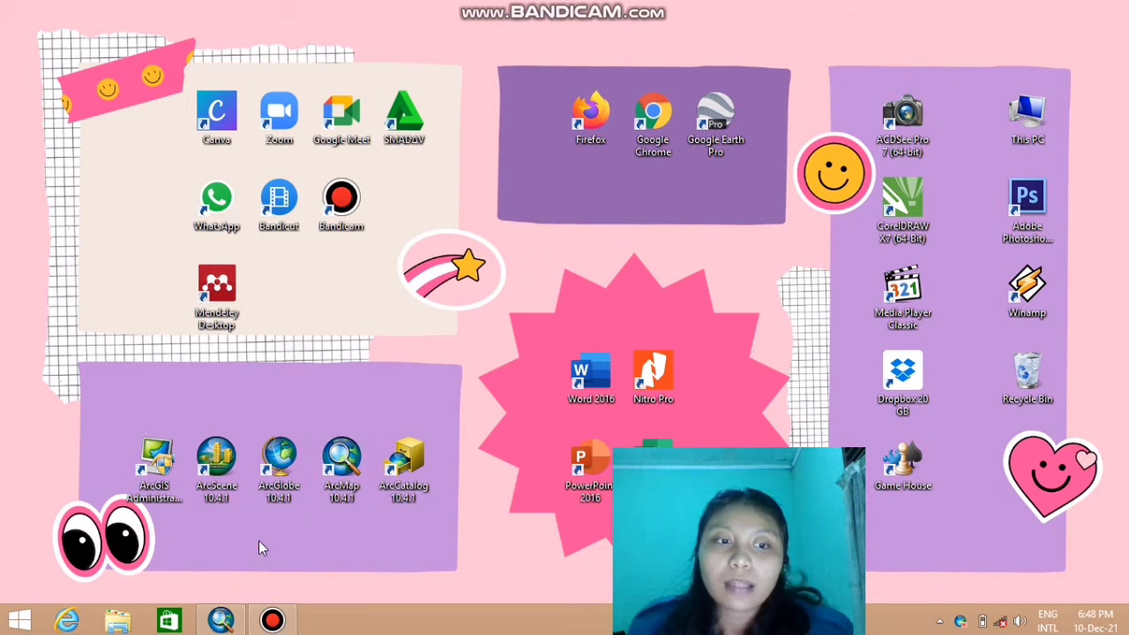
# Switch to ArcMap and add the image Labuhan Batu Selatan.jpg to the map, accepting its missing spatial reference
pyautogui.click(221, 622)
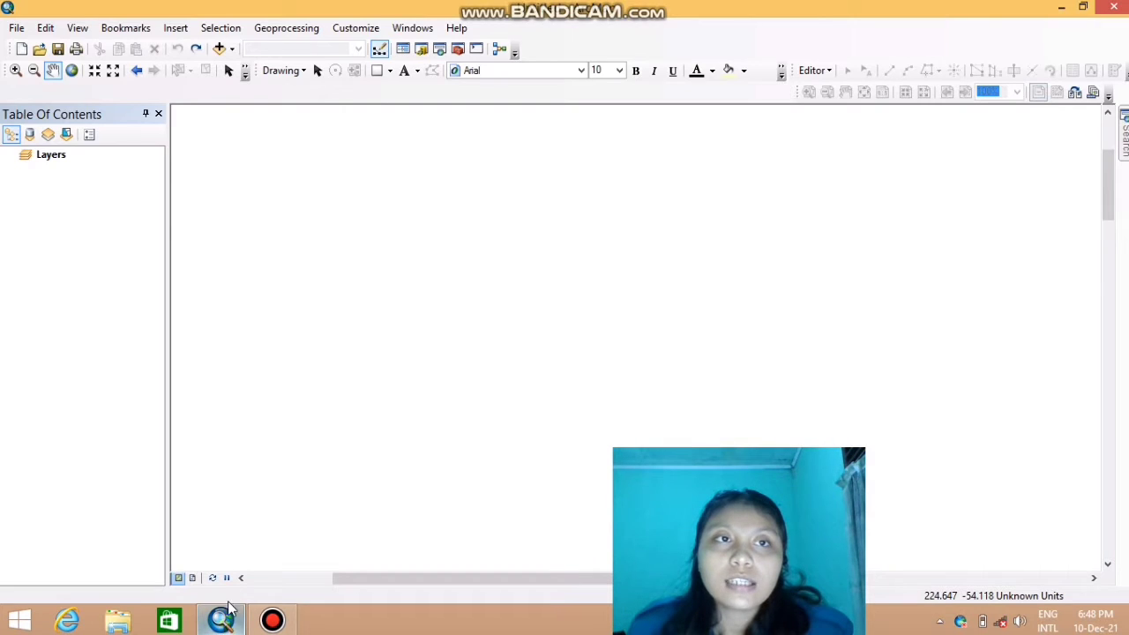
pyautogui.click(219, 48)
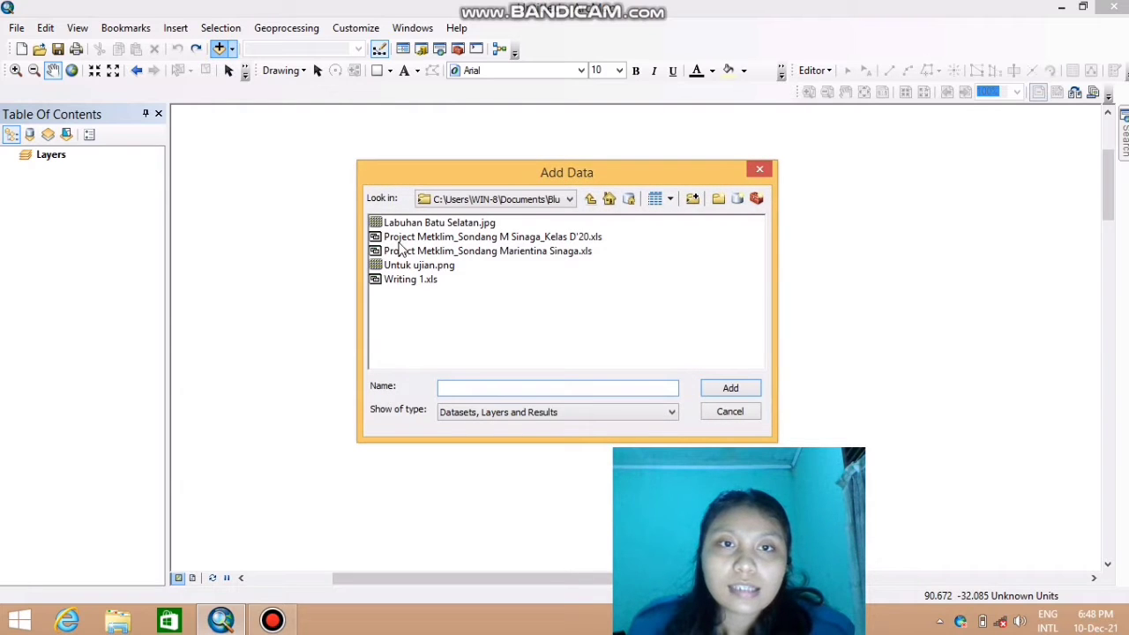
pyautogui.click(471, 226)
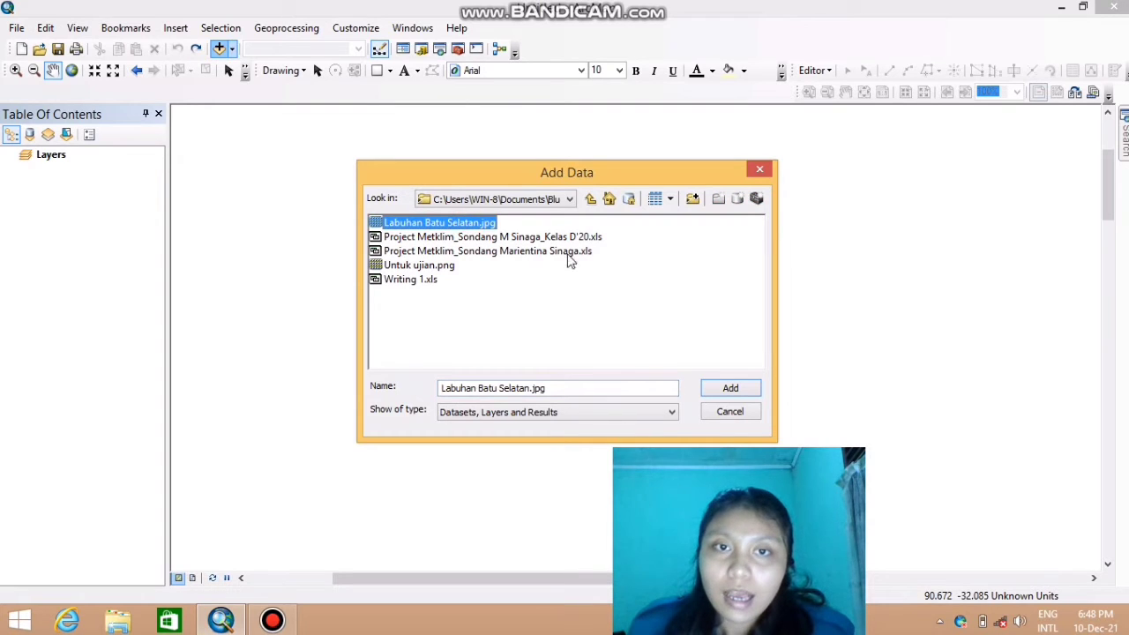
pyautogui.click(730, 390)
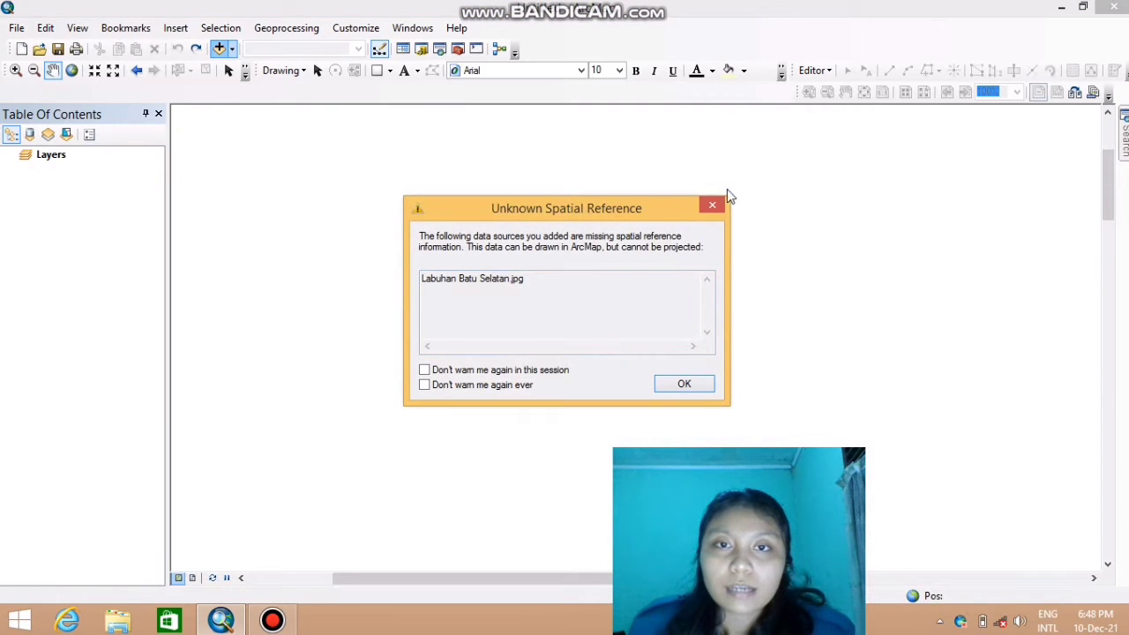
pyautogui.click(676, 381)
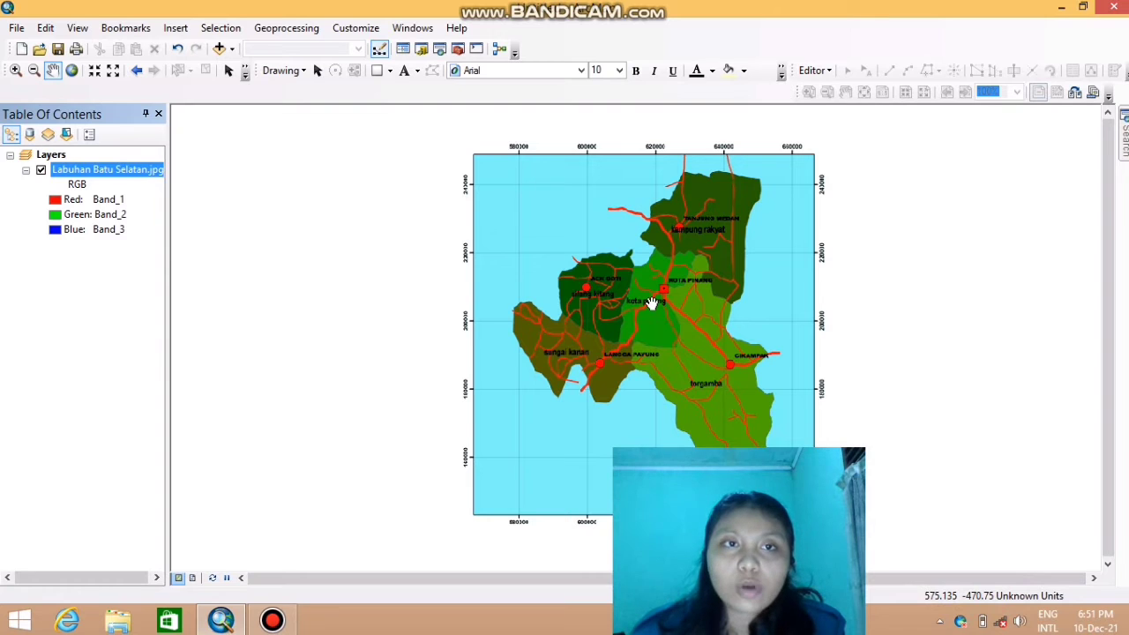
pyautogui.moveTo(651, 304); pyautogui.dragTo(622, 316)
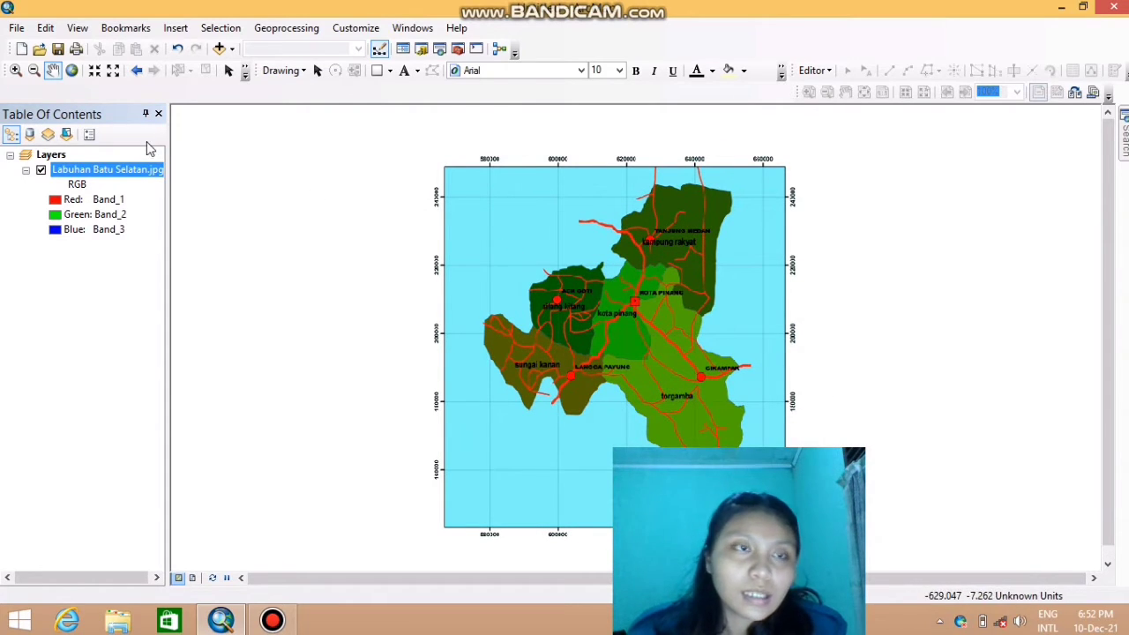
# Set the data frame's coordinate system to WGS 1984 UTM Zone 49S from the Southern Hemisphere group
pyautogui.rightClick(51, 157)
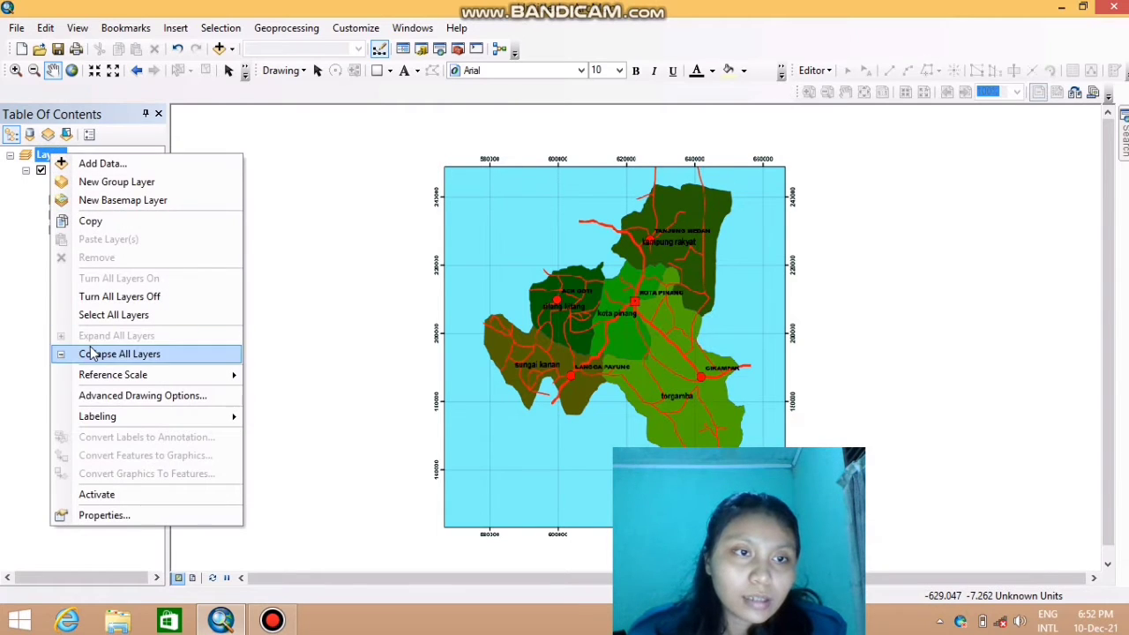
pyautogui.click(104, 515)
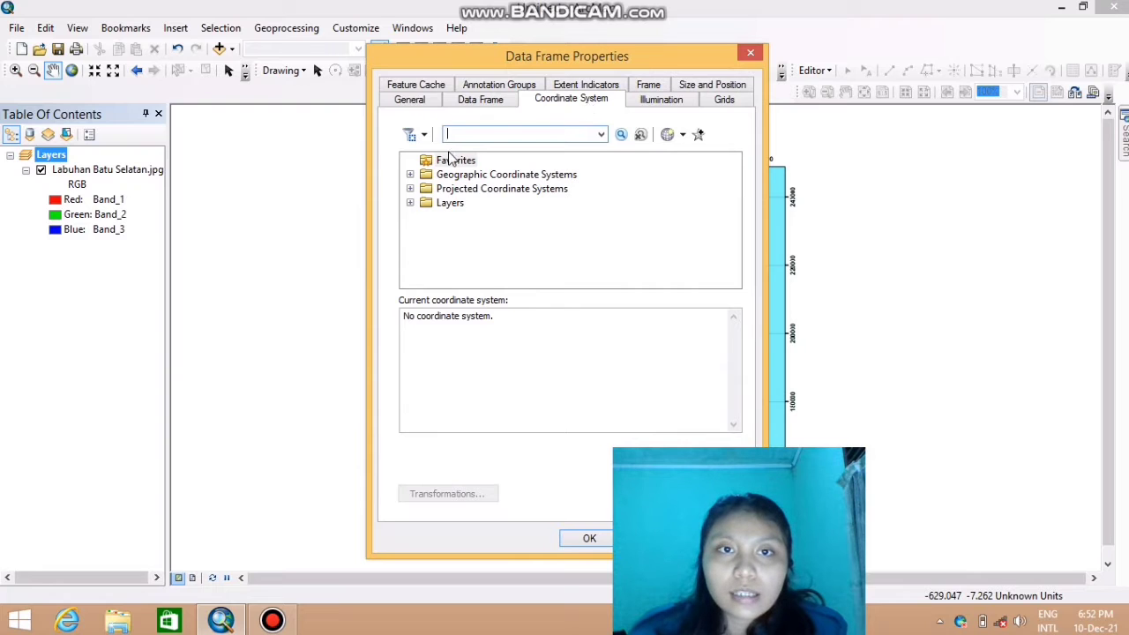
pyautogui.click(409, 189)
pyautogui.scroll(-2, 465, 201)
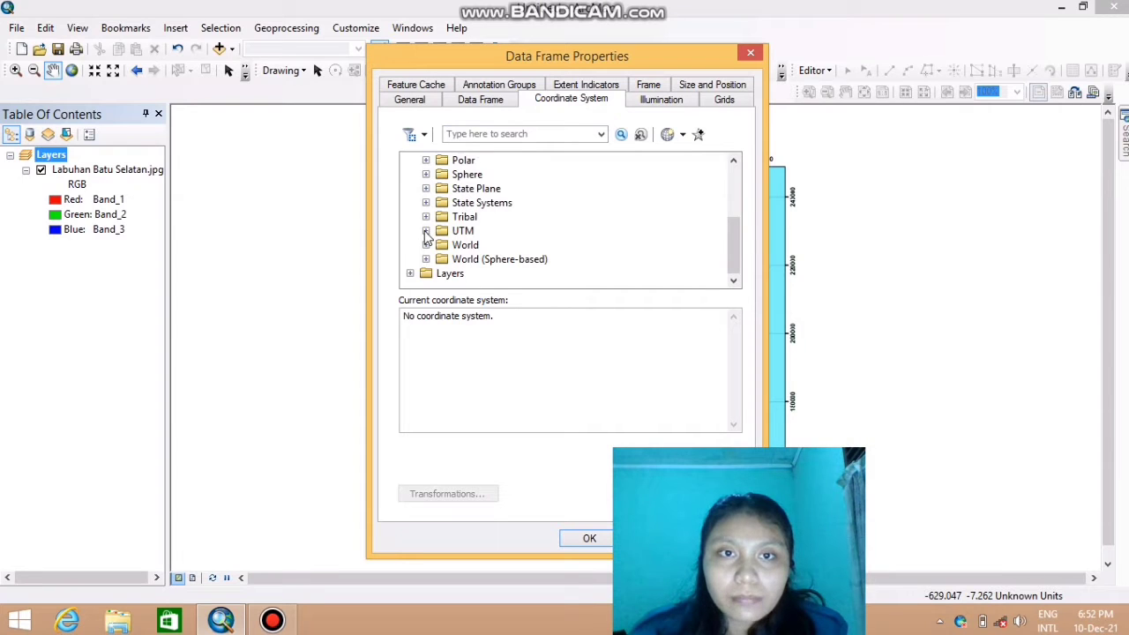
pyautogui.click(426, 232)
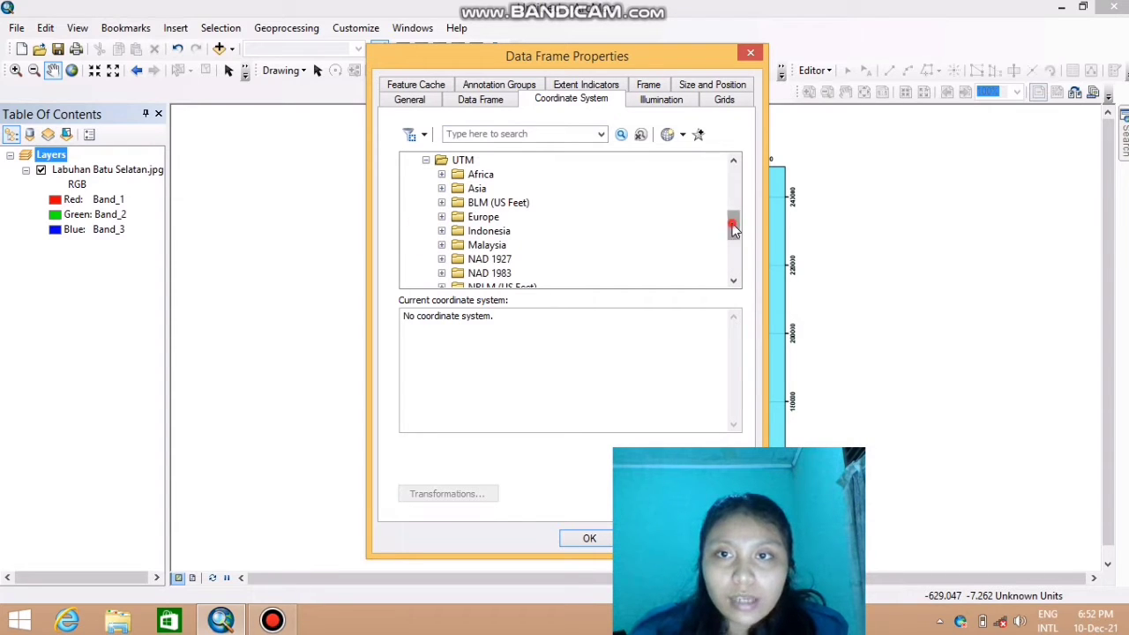
pyautogui.moveTo(734, 228); pyautogui.dragTo(726, 260)
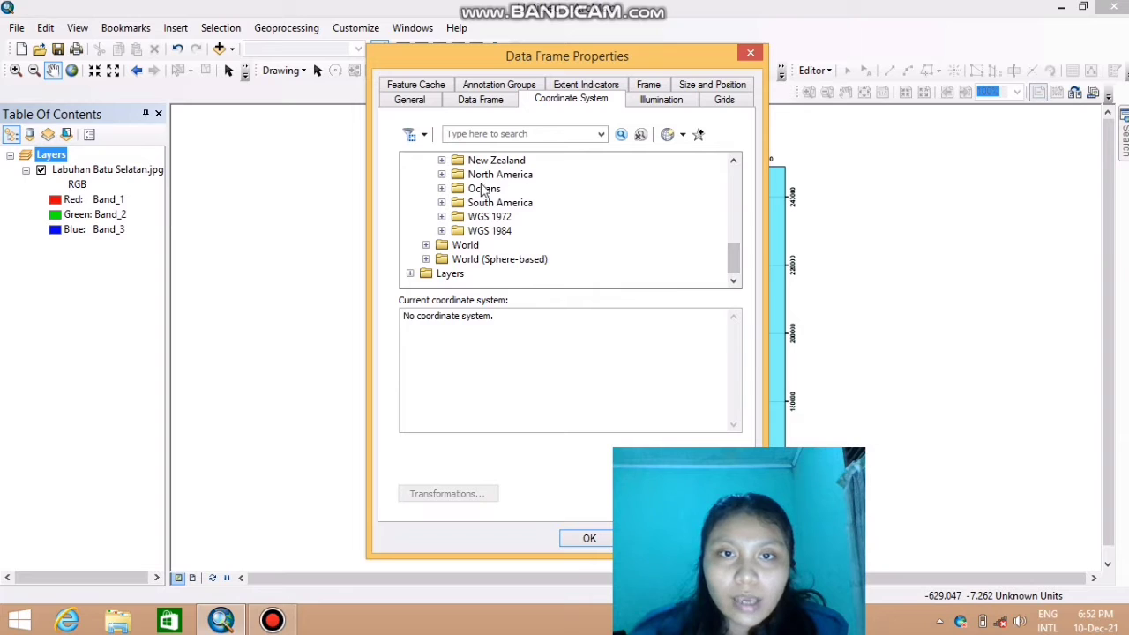
pyautogui.click(442, 232)
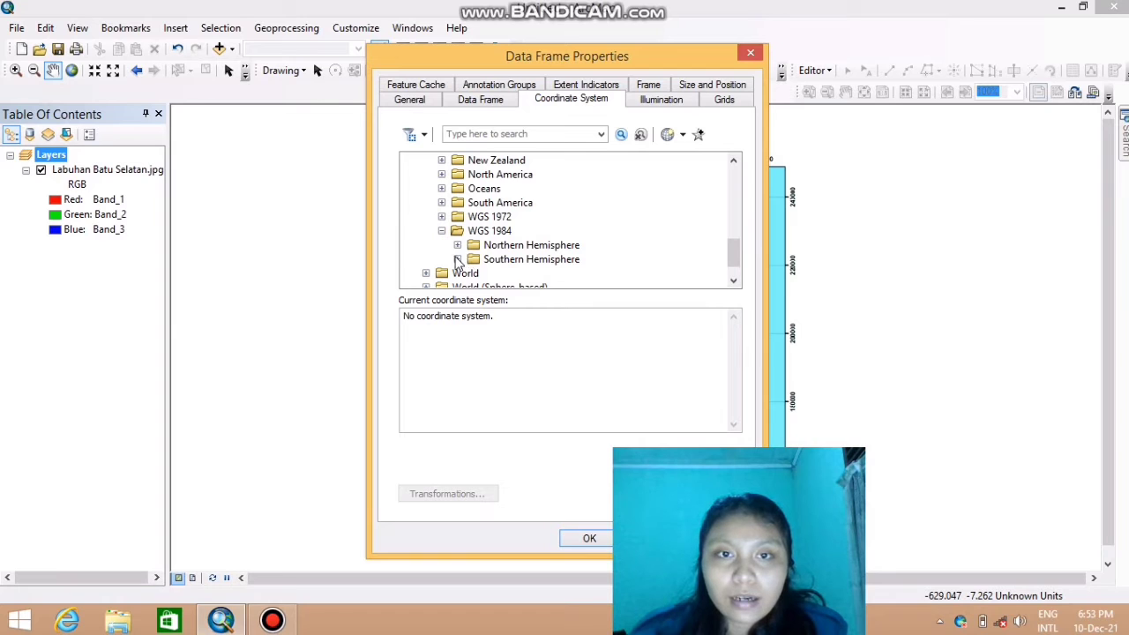
pyautogui.click(457, 259)
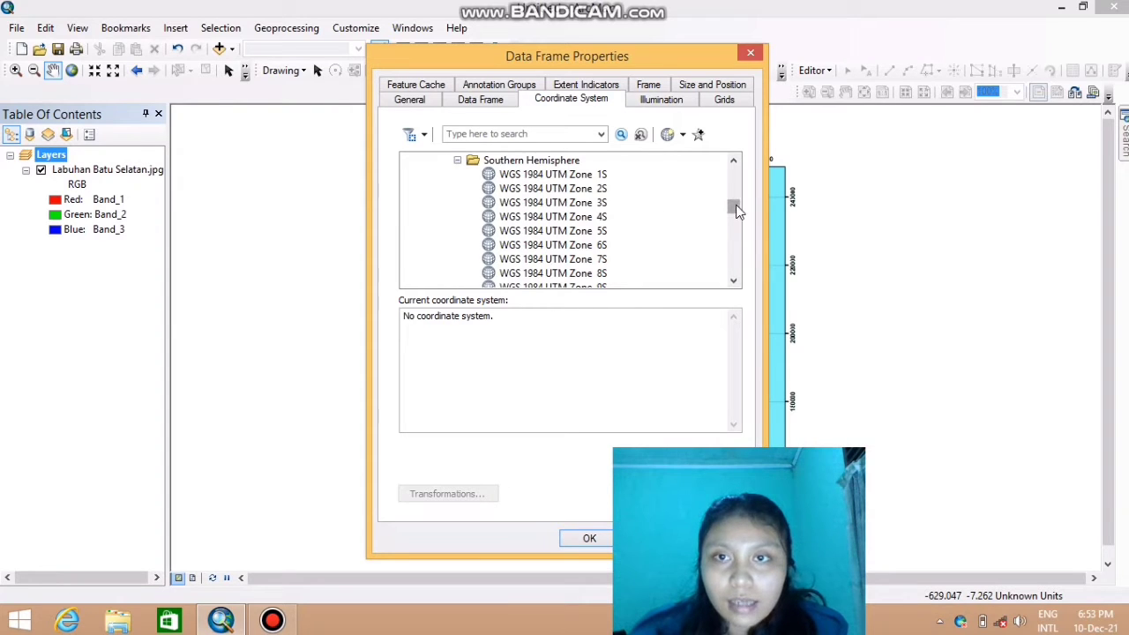
pyautogui.moveTo(738, 210); pyautogui.dragTo(736, 255)
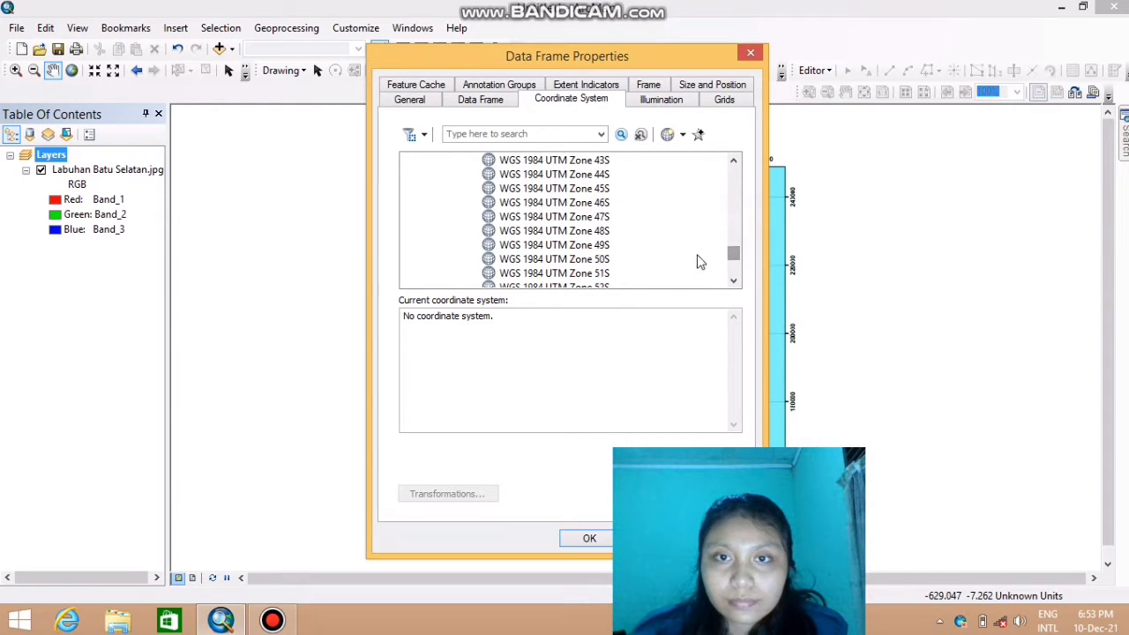
pyautogui.click(585, 246)
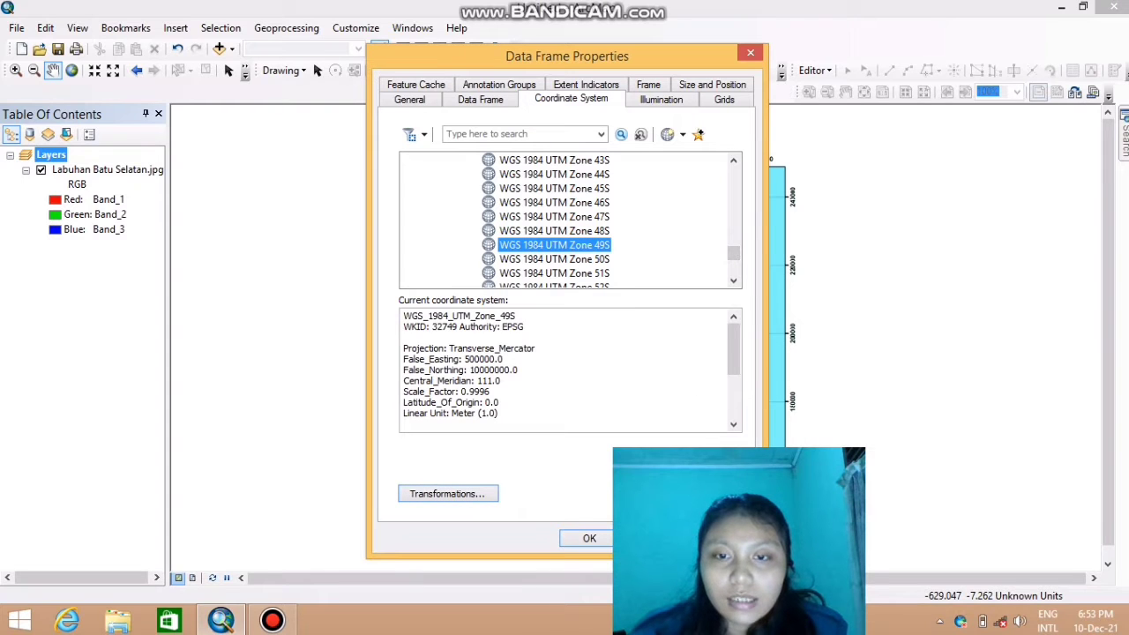
pyautogui.press('Return')
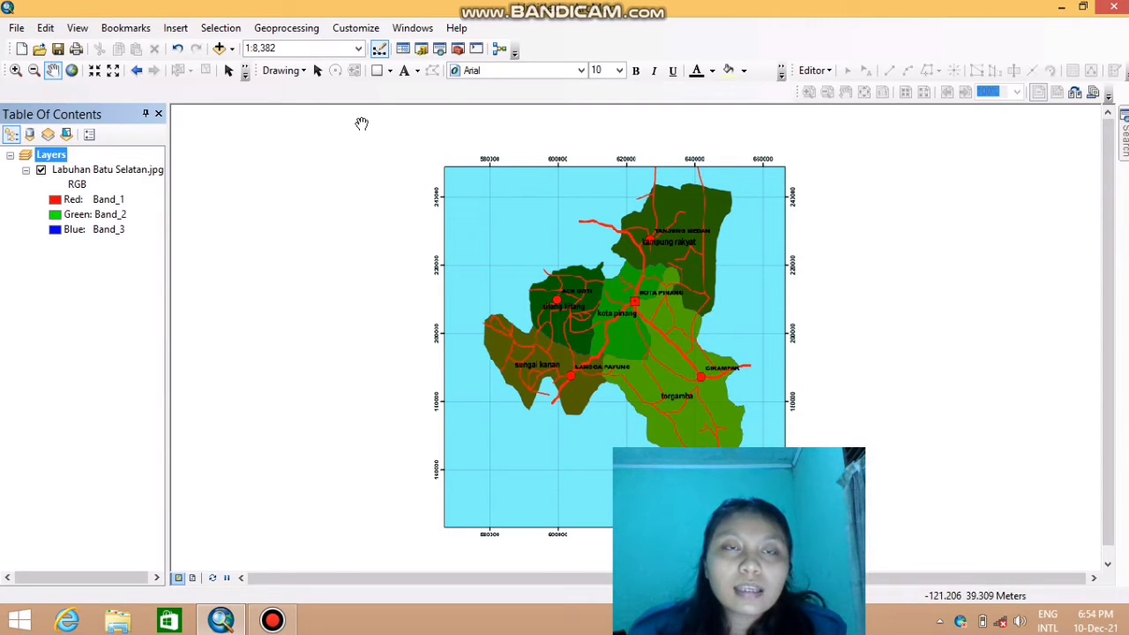
# Show the Georeferencing toolbar
pyautogui.click(357, 29)
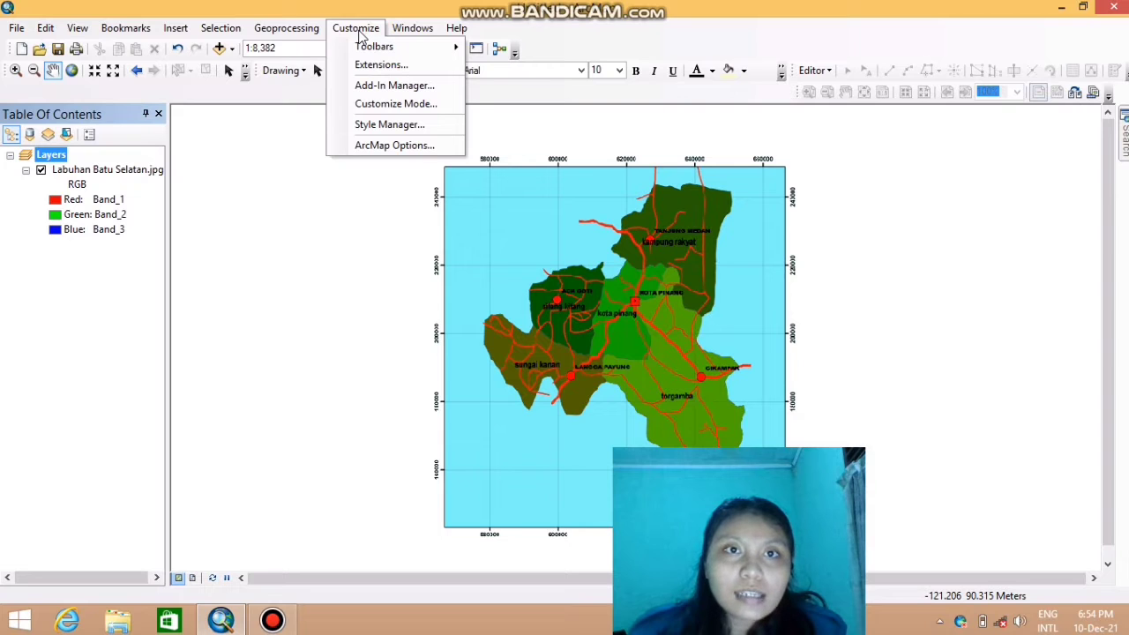
pyautogui.moveTo(367, 49)
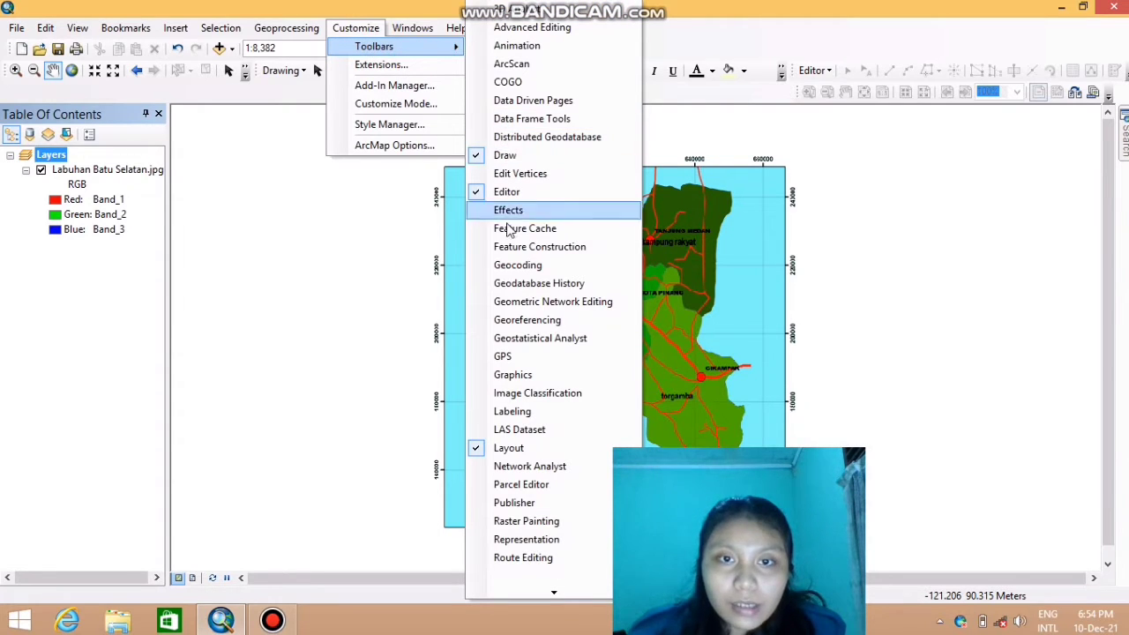
pyautogui.click(516, 327)
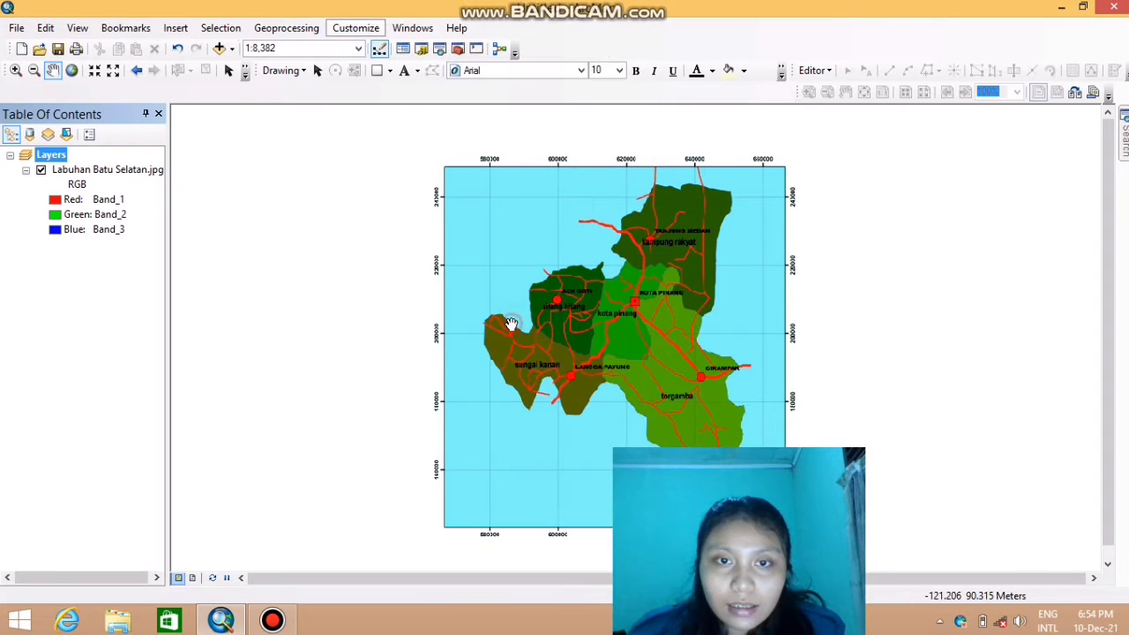
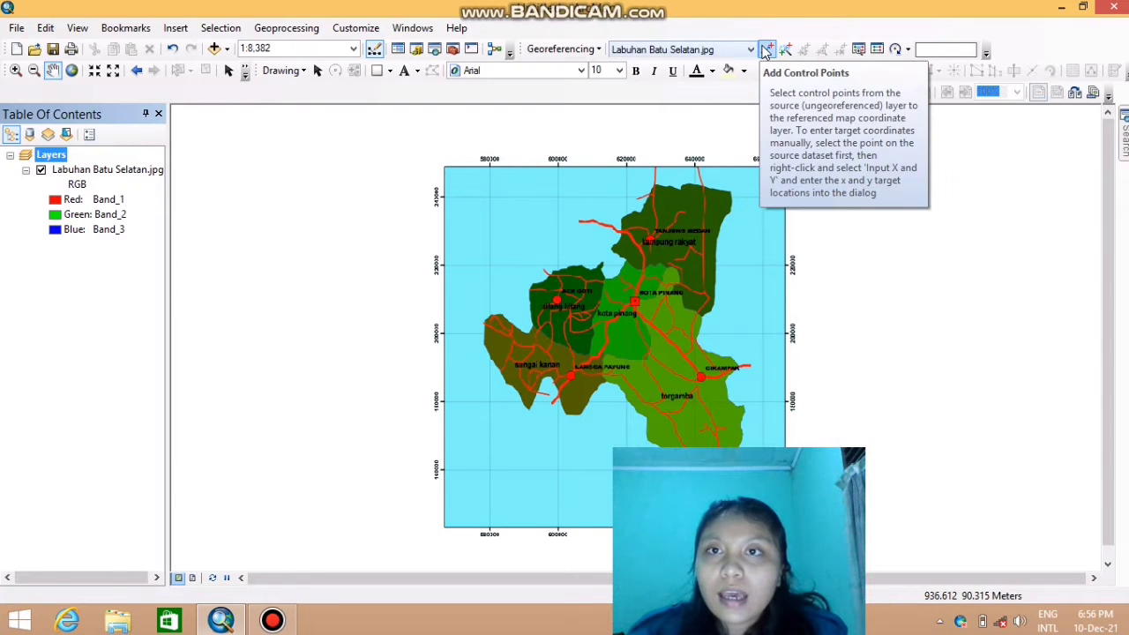
# Place the first georeferencing control point on the map image where the 580000 and 240000 grid lines cross
pyautogui.click(766, 51)
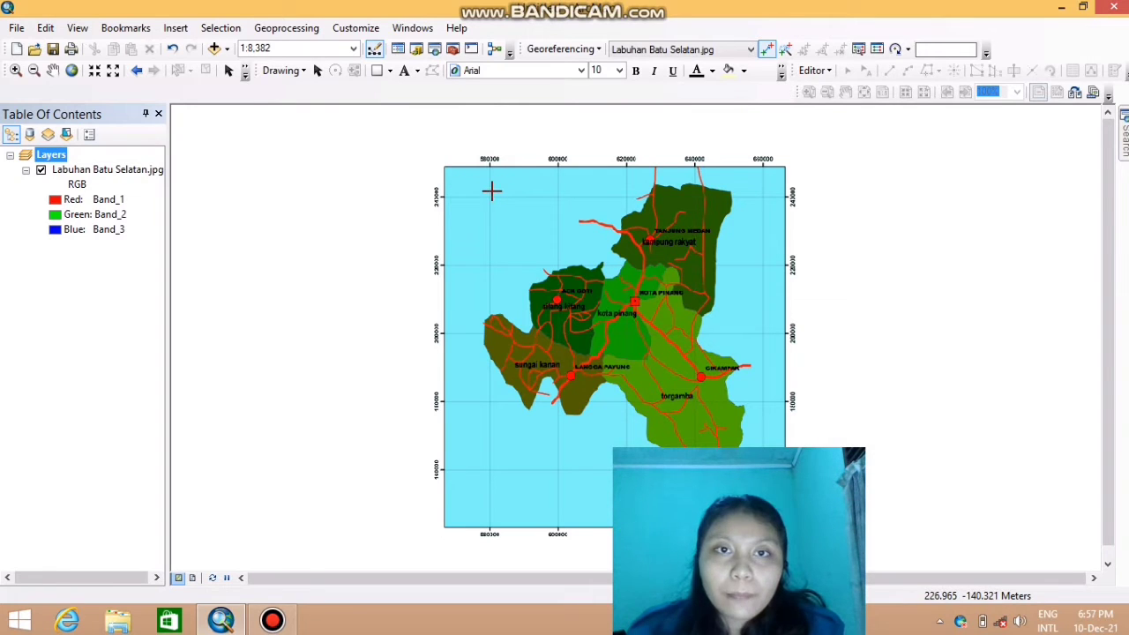
pyautogui.click(16, 74)
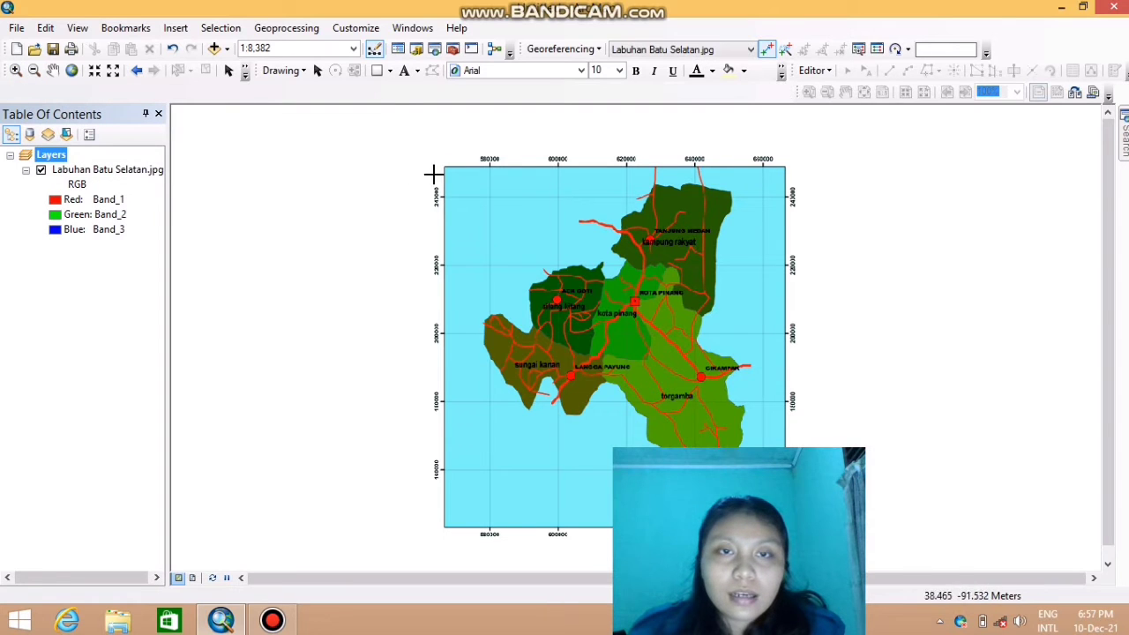
pyautogui.scroll(5, 462, 176)
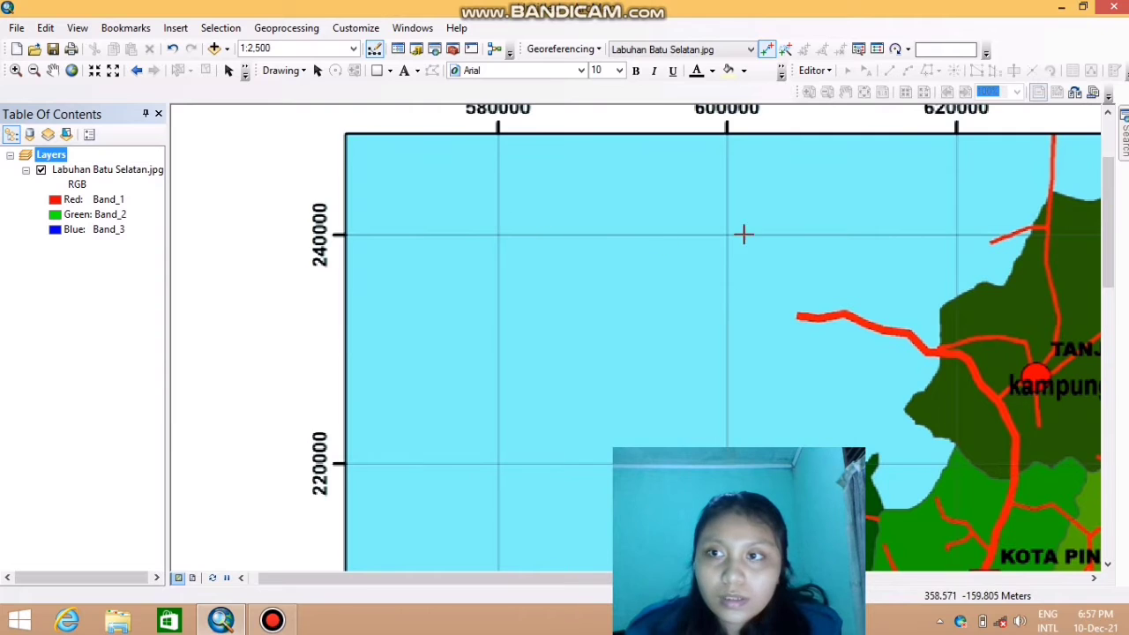
pyautogui.scroll(1, 1114, 203)
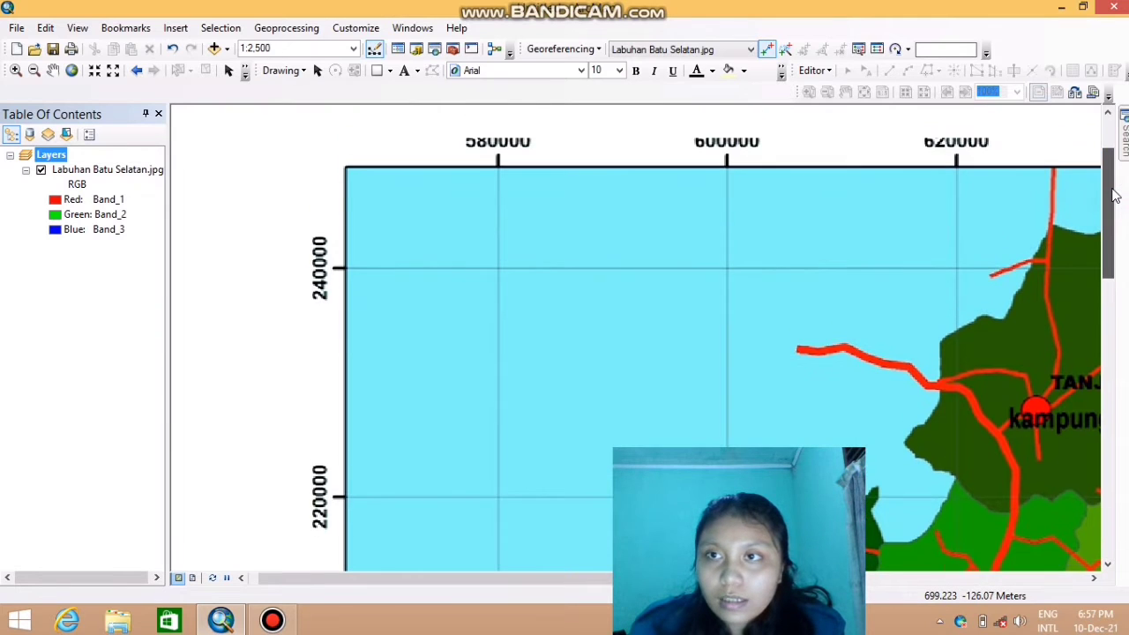
pyautogui.scroll(-2, 494, 235)
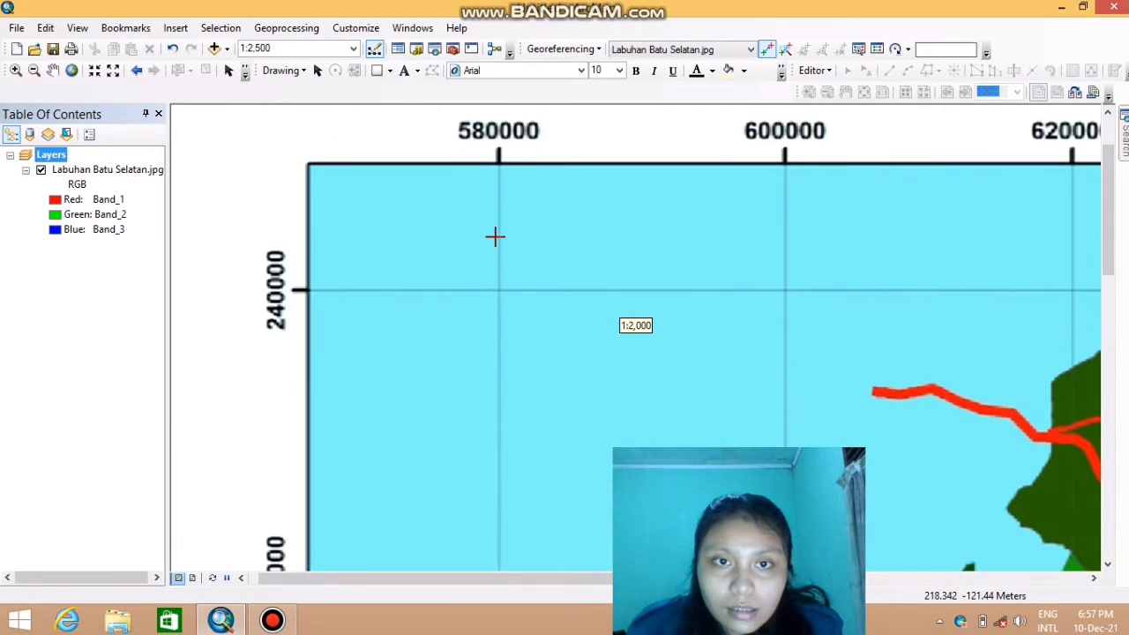
pyautogui.scroll(1, 498, 242)
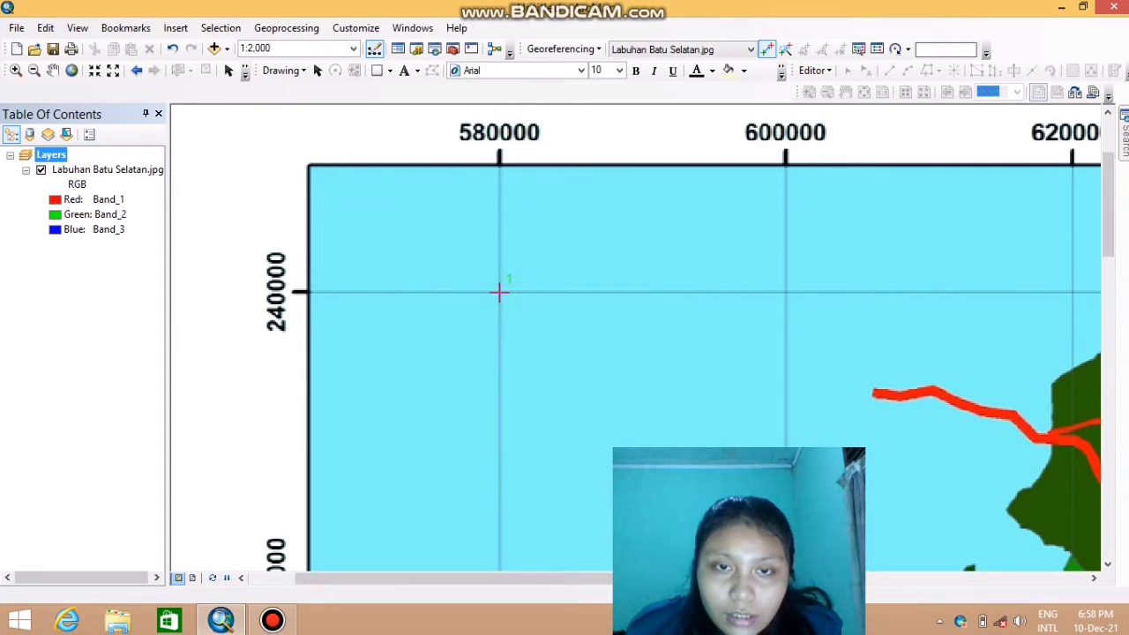
# Enter X 580000 and Y 240000 as the first control point's target coordinates and zoom to the Labuhan Batu Selatan.jpg layer
pyautogui.rightClick(500, 293)
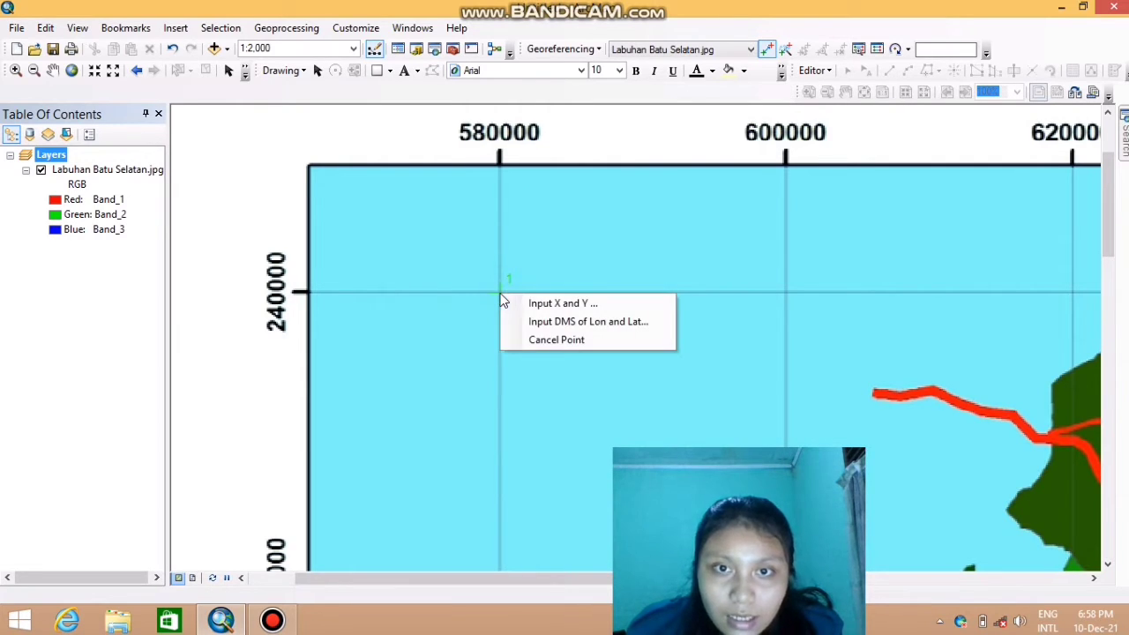
pyautogui.click(548, 303)
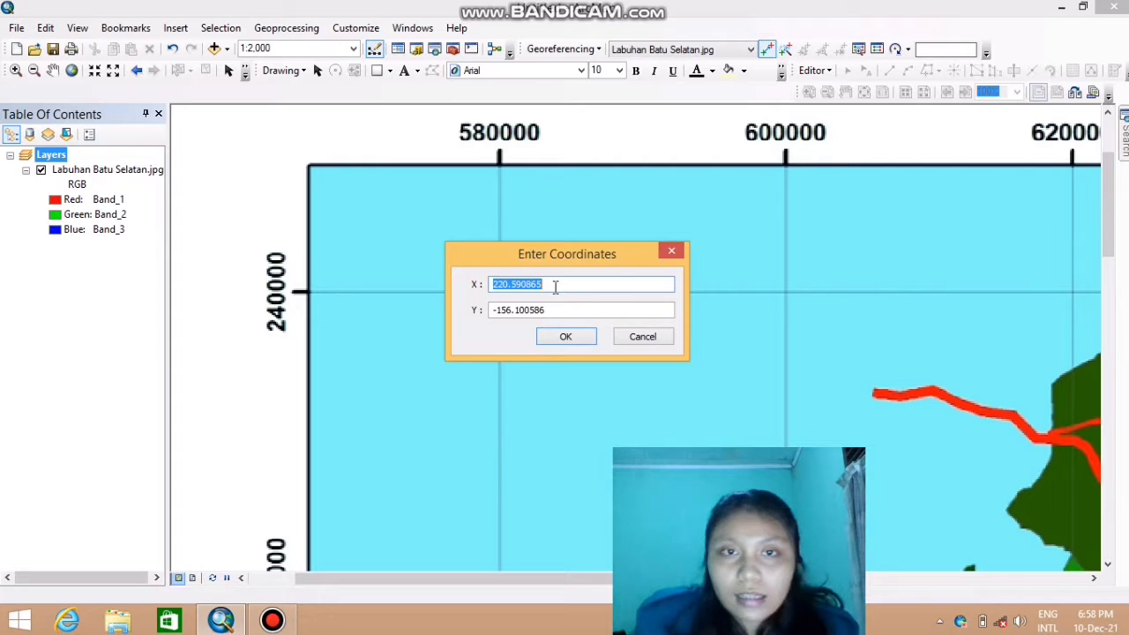
pyautogui.press('BackSpace')
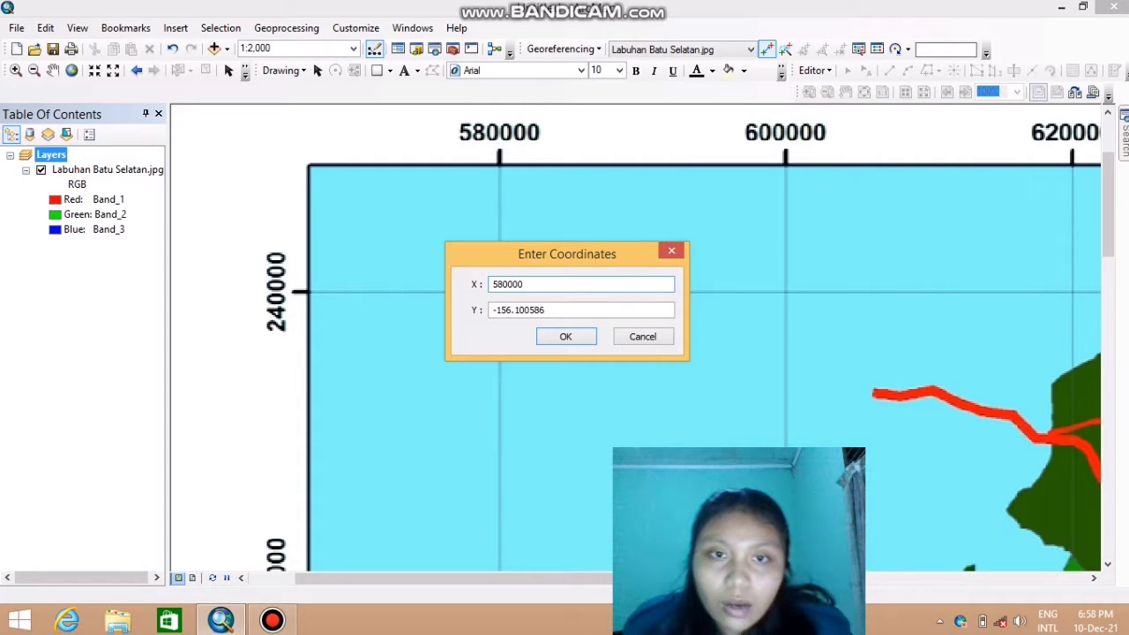
pyautogui.moveTo(554, 311); pyautogui.dragTo(499, 318)
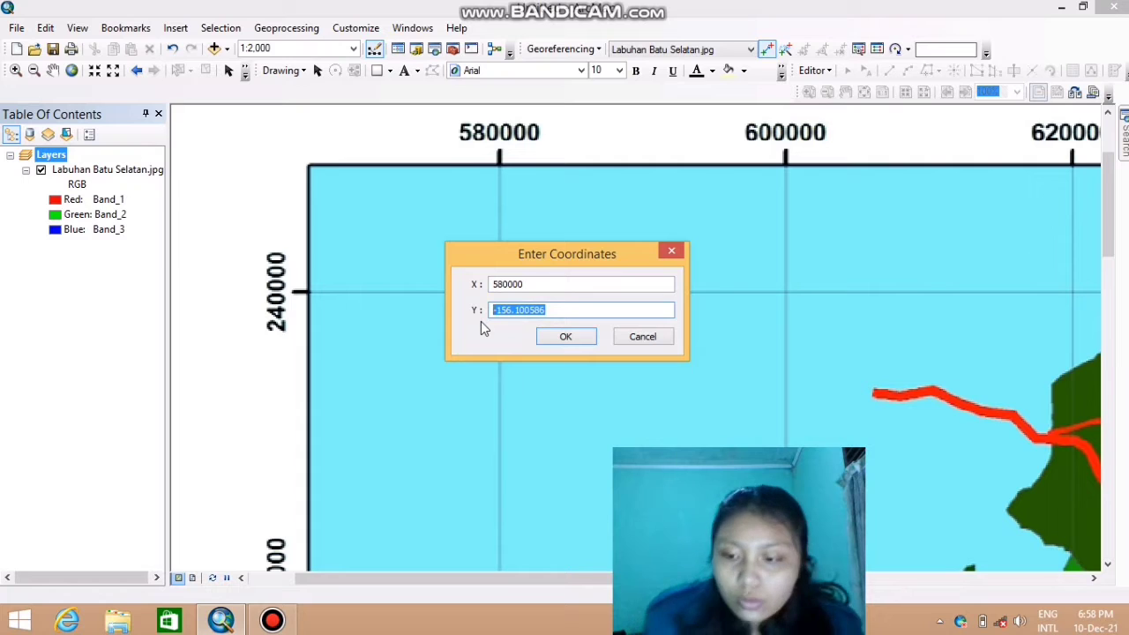
pyautogui.press('BackSpace')
pyautogui.write('24')
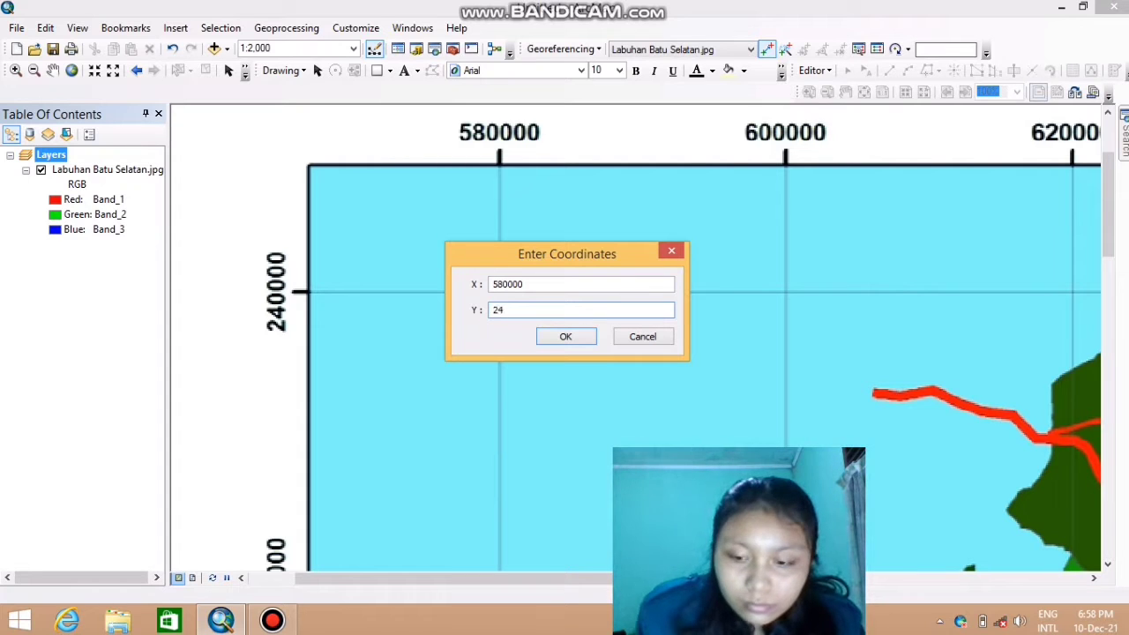
pyautogui.write('0000')
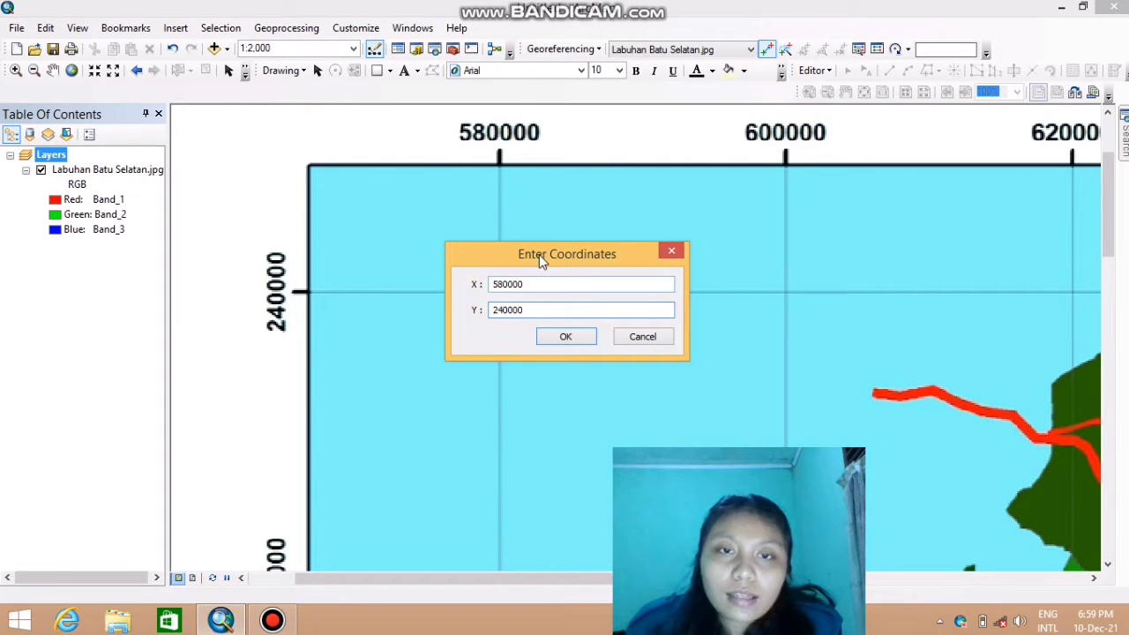
pyautogui.click(544, 335)
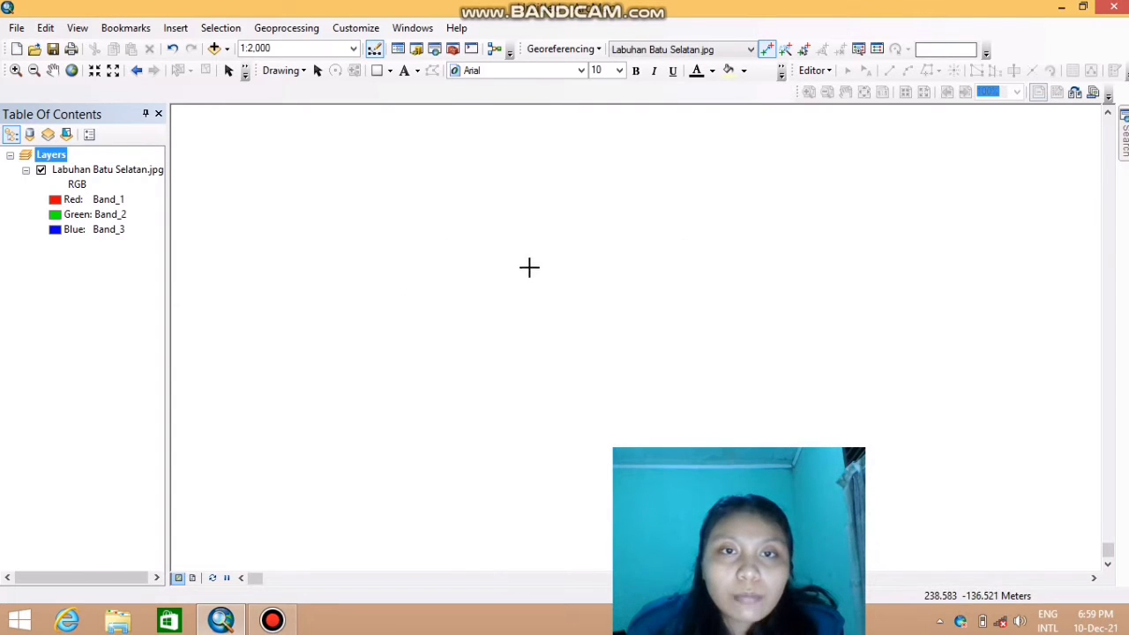
pyautogui.rightClick(66, 172)
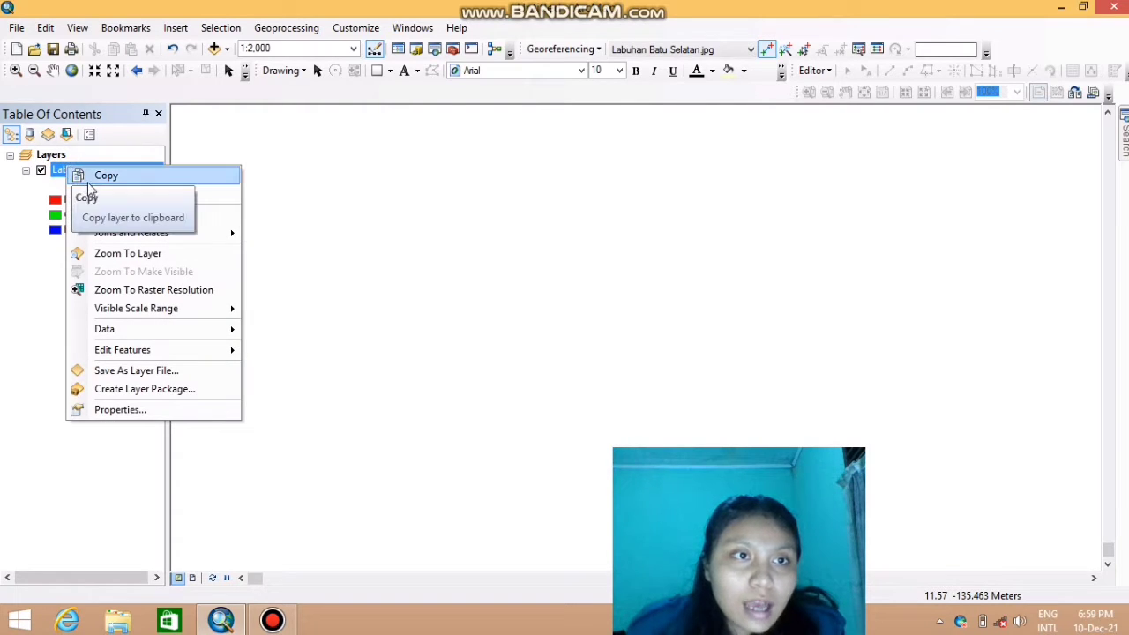
pyautogui.click(118, 253)
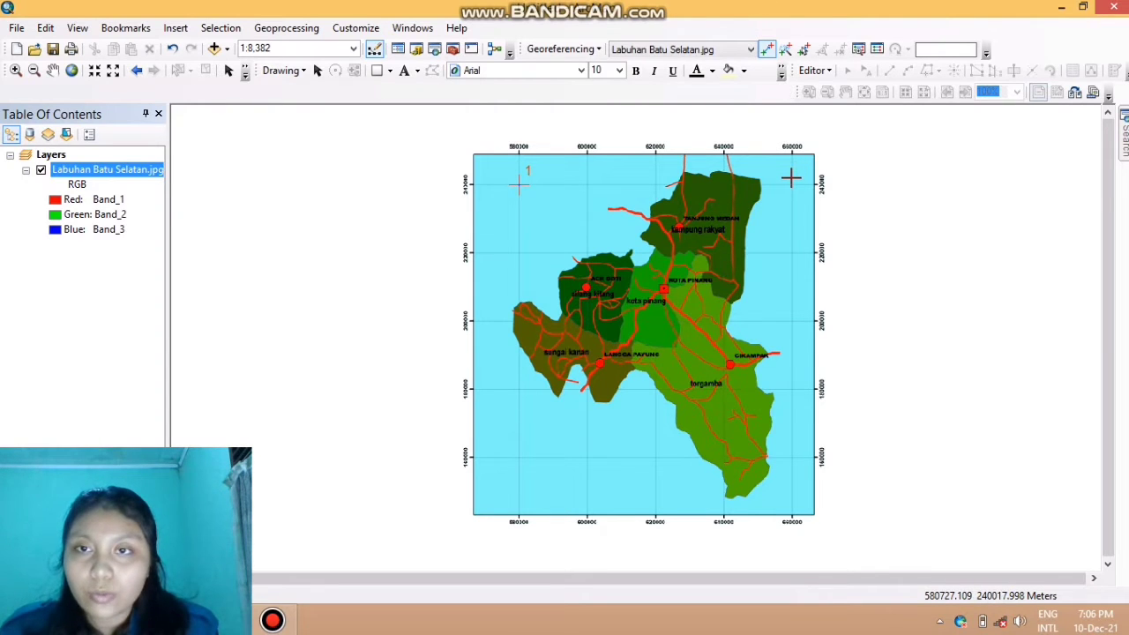
# Place the second georeferencing control point on the map image where the 660000 and 240000 grid lines cross
pyautogui.scroll(4, 791, 178)
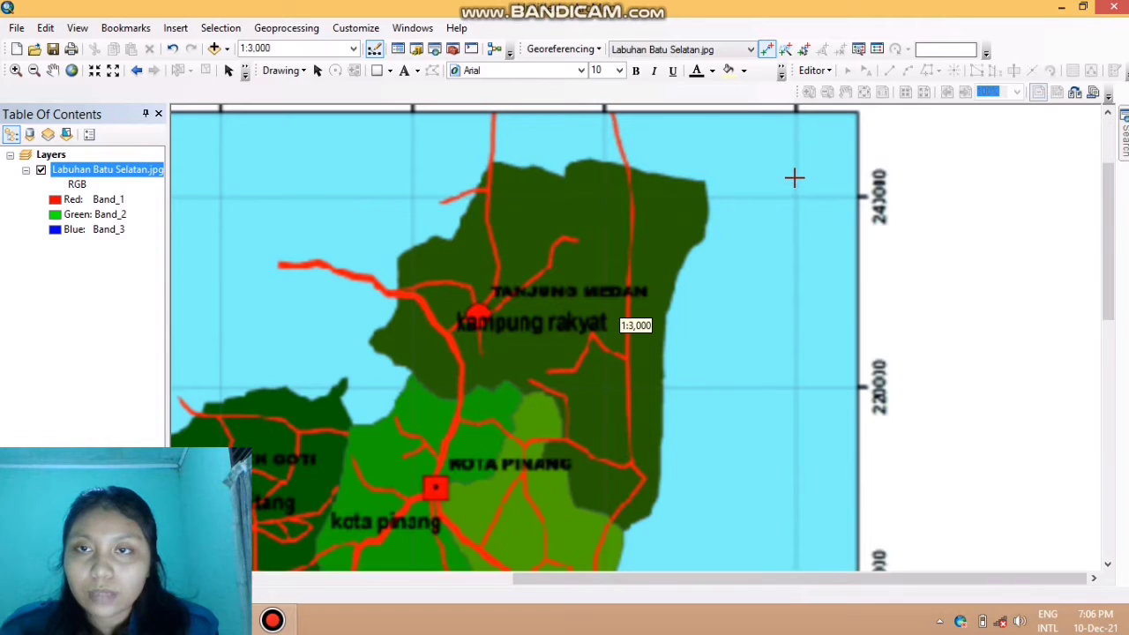
pyautogui.scroll(1, 794, 176)
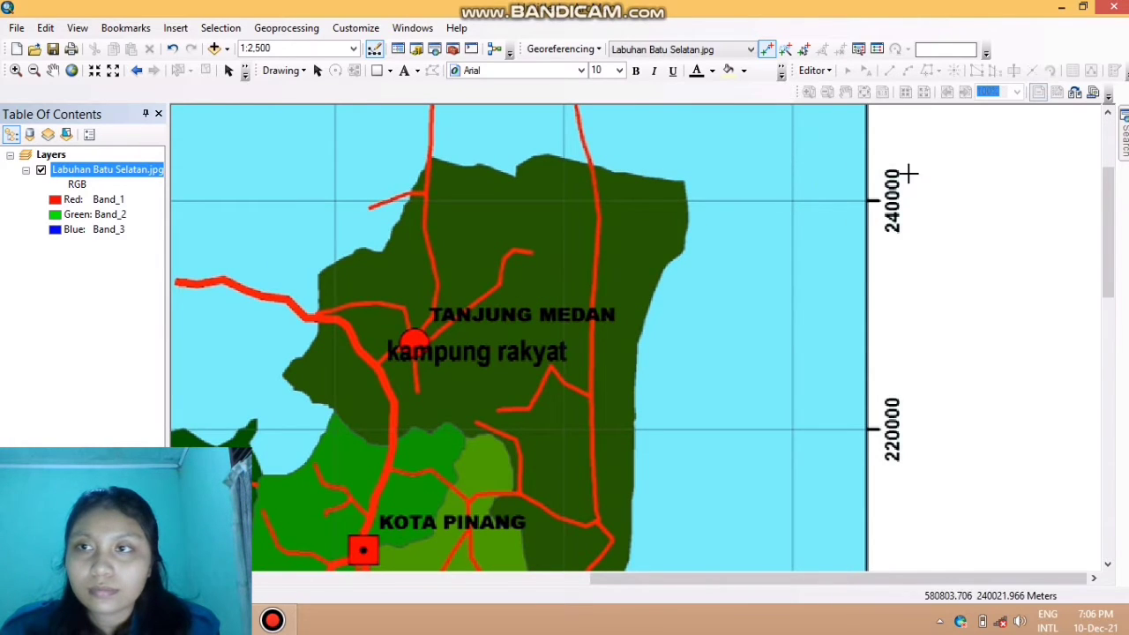
pyautogui.moveTo(1109, 189); pyautogui.dragTo(1110, 168)
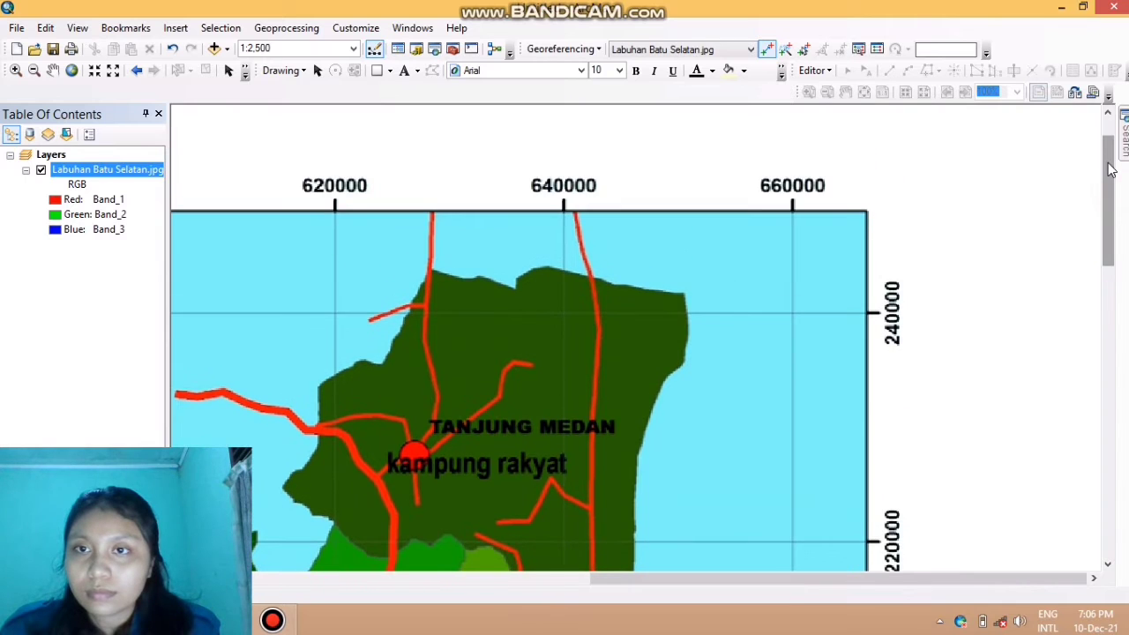
pyautogui.scroll(2, 793, 256)
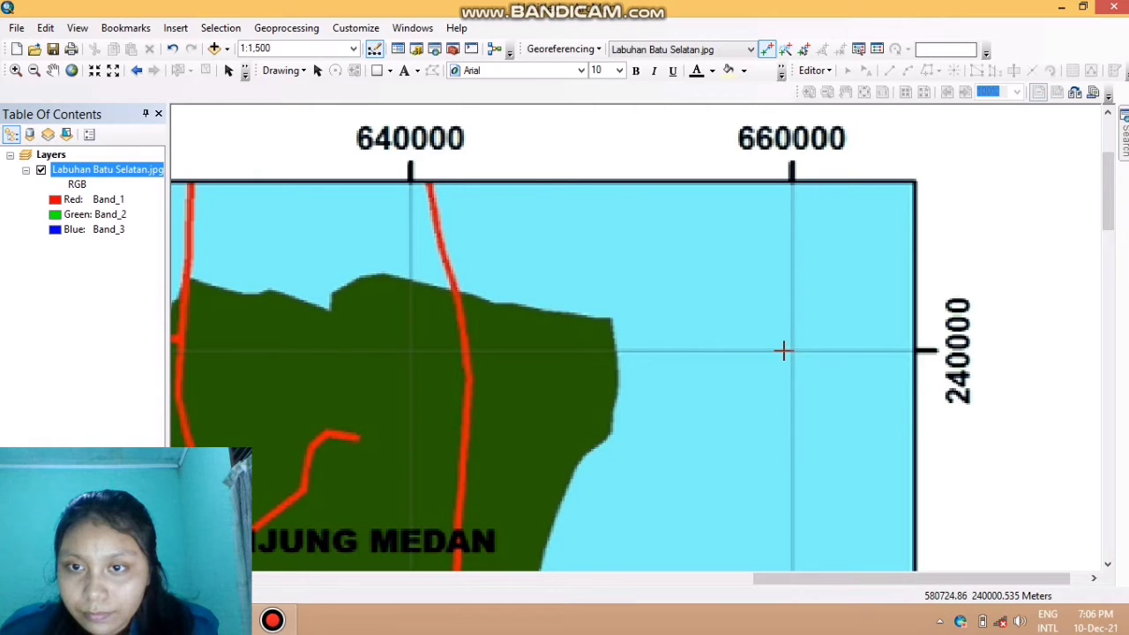
pyautogui.click(784, 351)
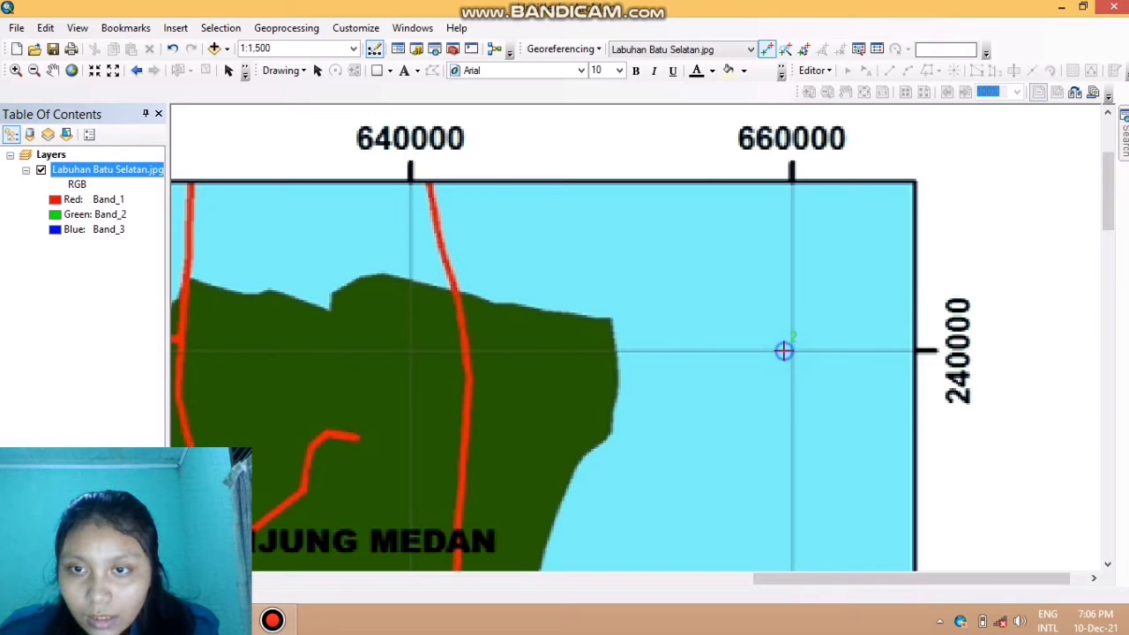
# Enter X 660000 and Y 240000 as the second control point's target coordinates
pyautogui.rightClick(785, 351)
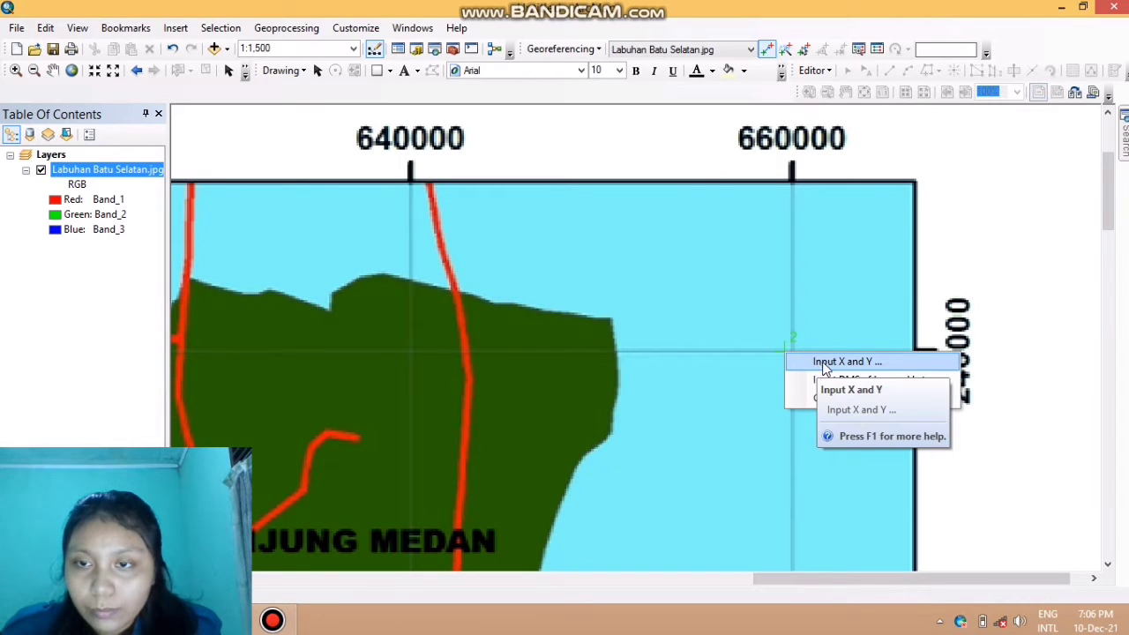
pyautogui.click(821, 363)
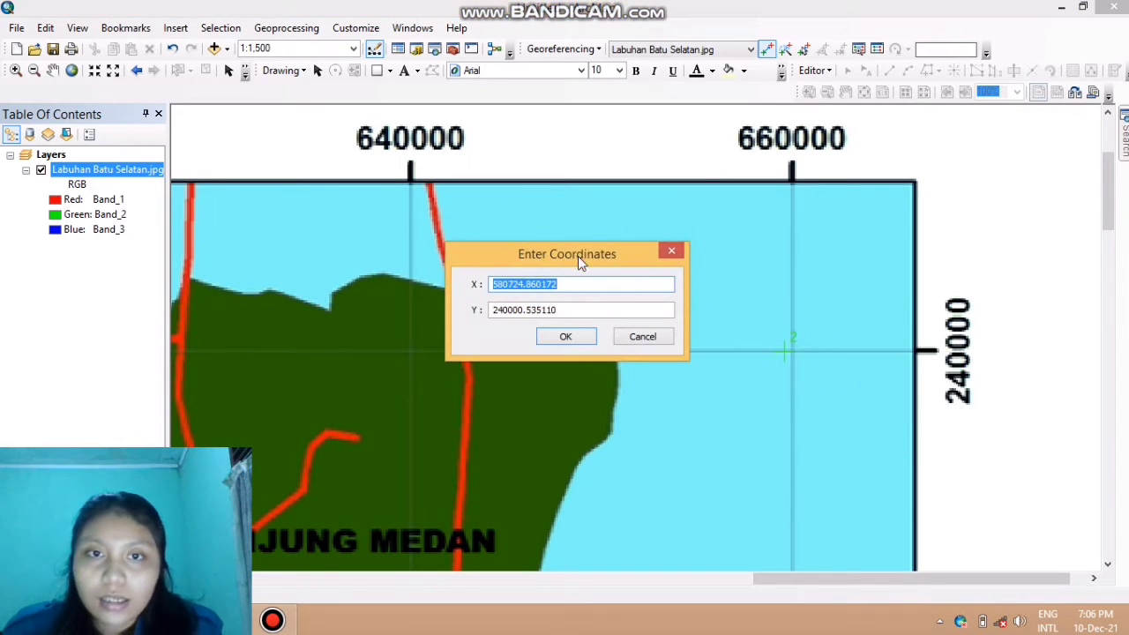
pyautogui.moveTo(569, 284); pyautogui.dragTo(493, 286)
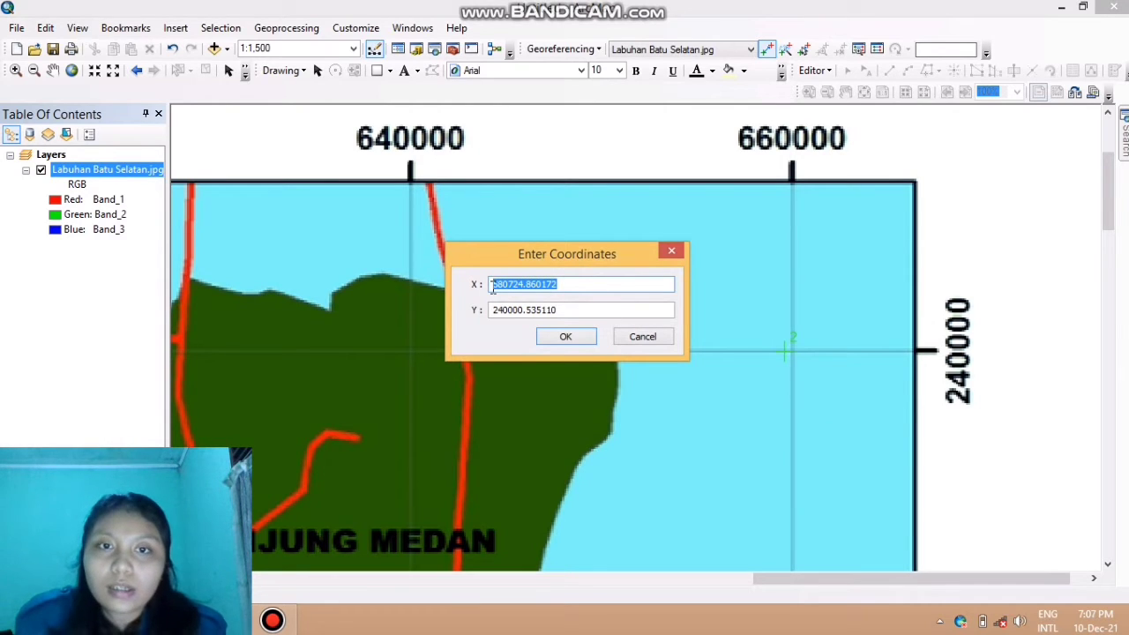
pyautogui.press('BackSpace')
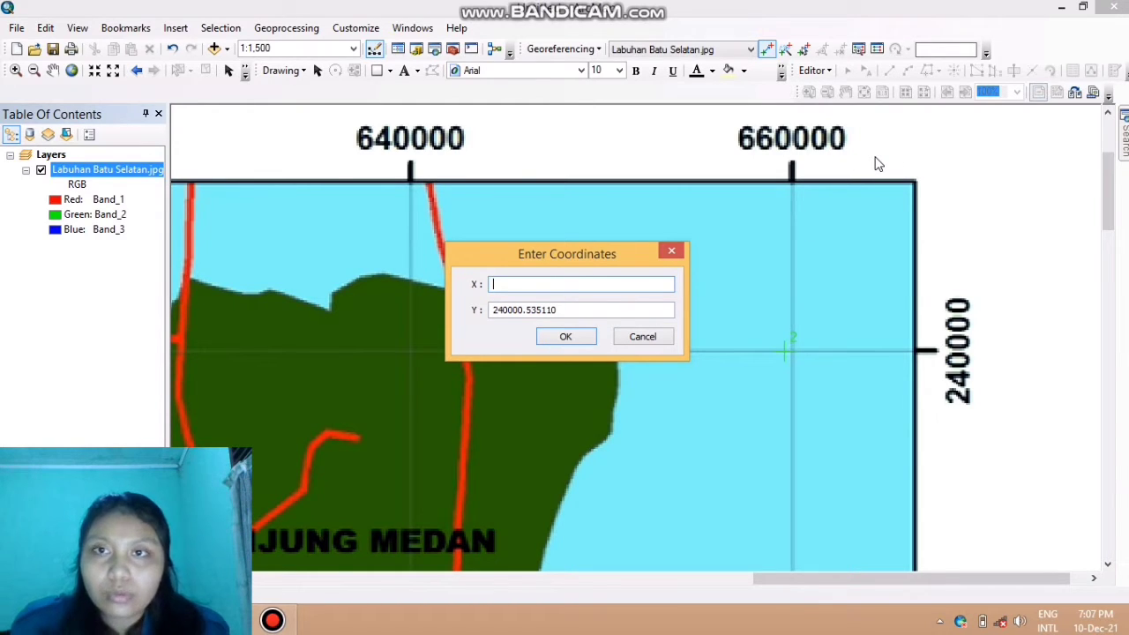
pyautogui.write('66')
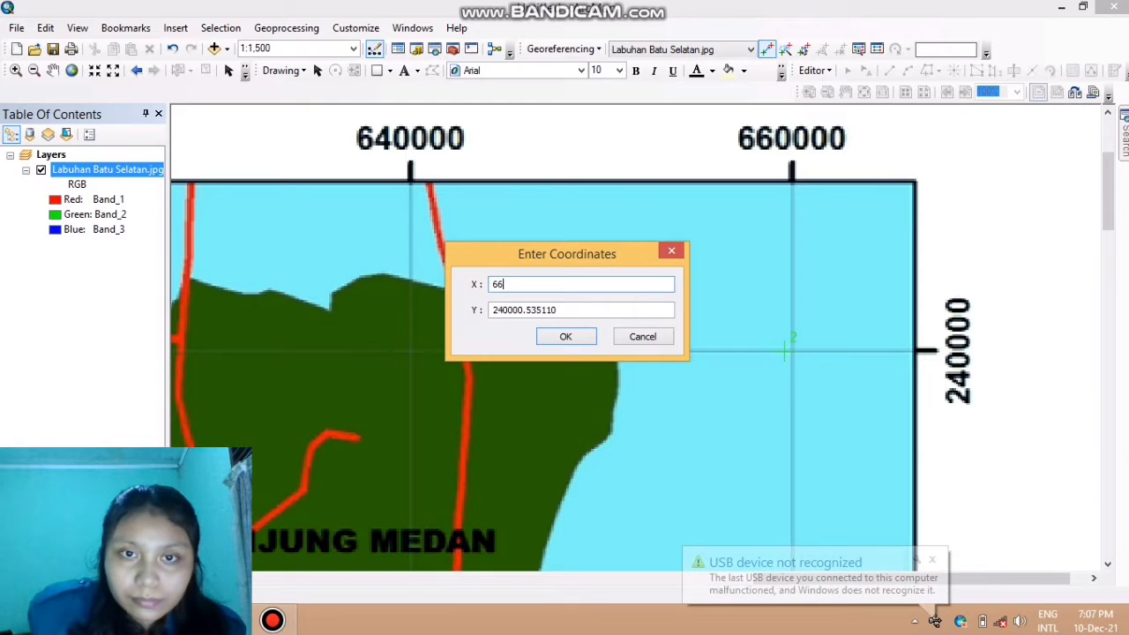
pyautogui.write('00')
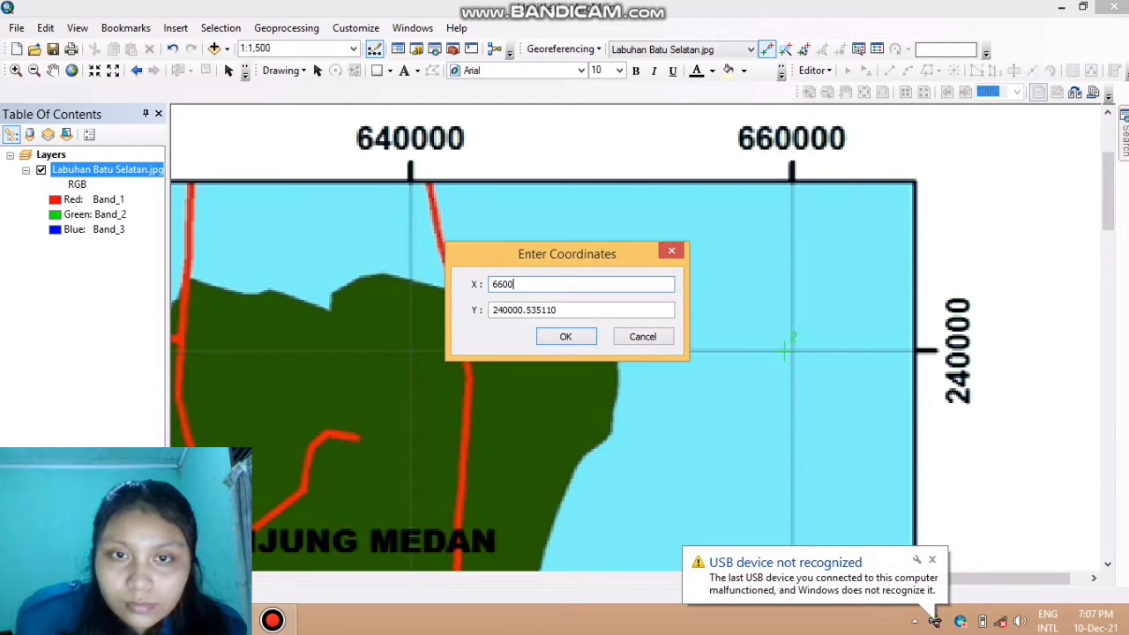
pyautogui.write('00')
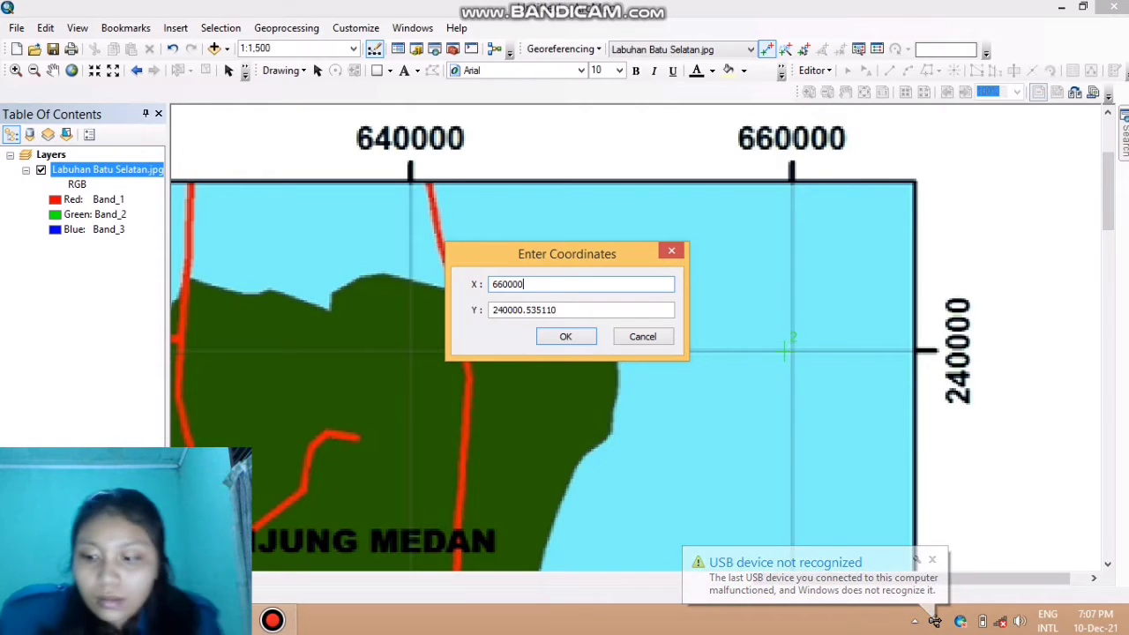
pyautogui.moveTo(598, 309); pyautogui.dragTo(520, 319)
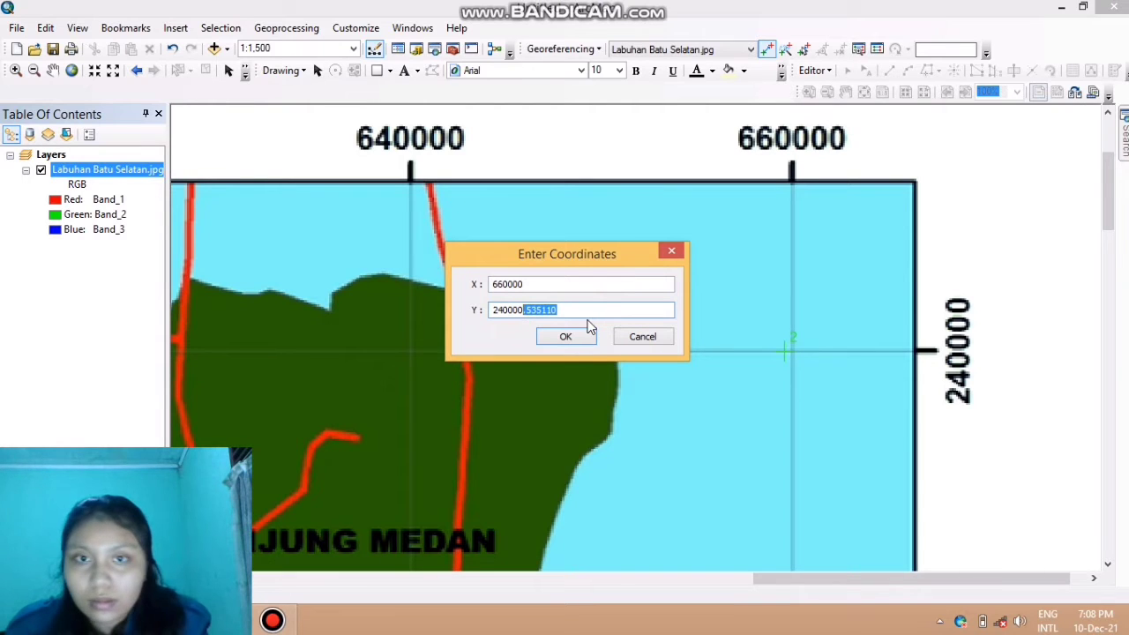
pyautogui.press('BackSpace')
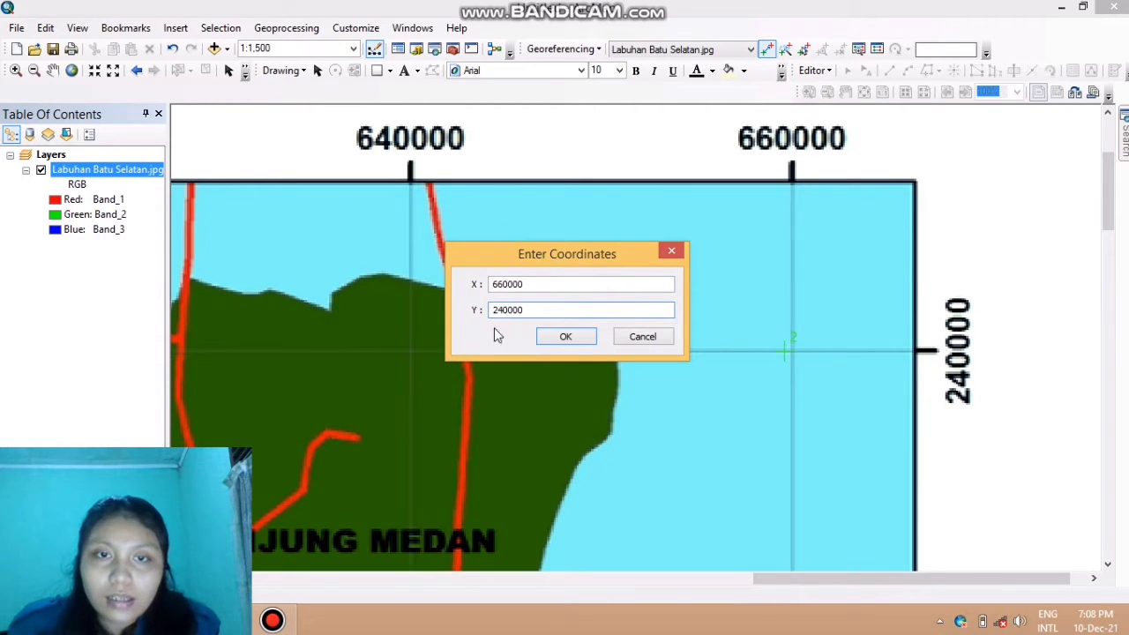
pyautogui.click(566, 338)
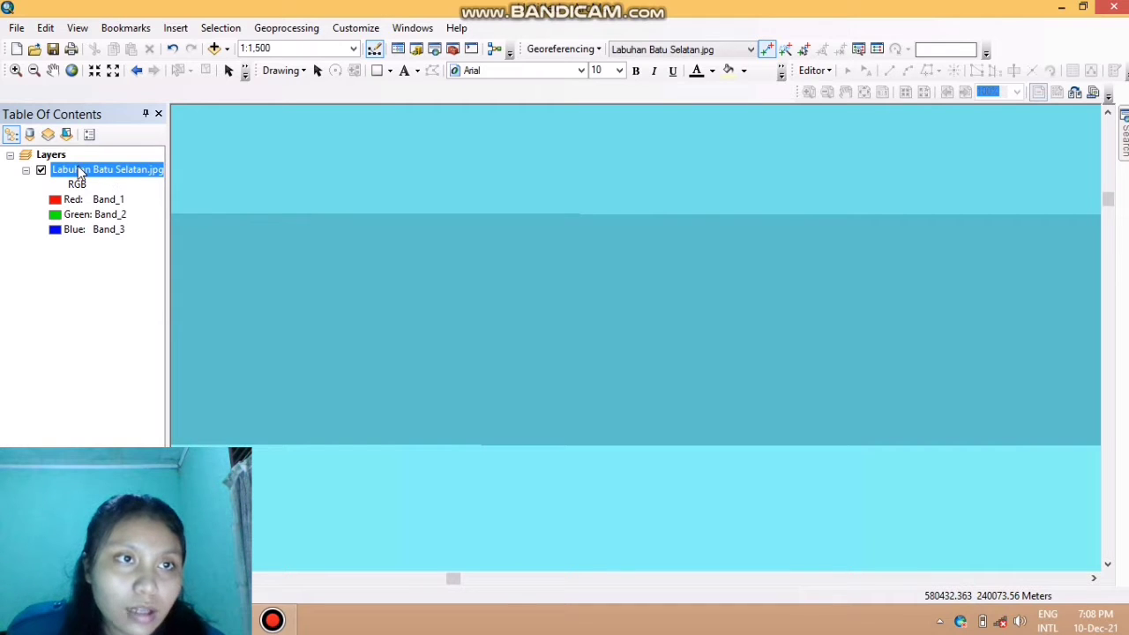
# Zoom to the Labuhan Batu Selatan.jpg layer and place the third control point where the 660000 and 160000 grid lines cross
pyautogui.rightClick(79, 172)
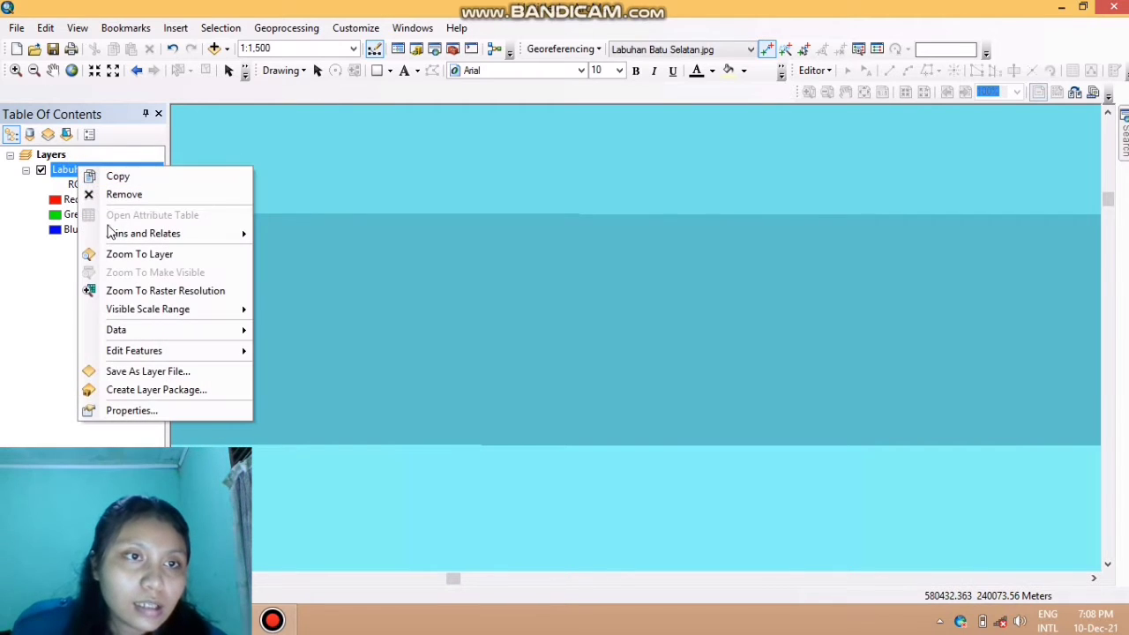
pyautogui.click(113, 255)
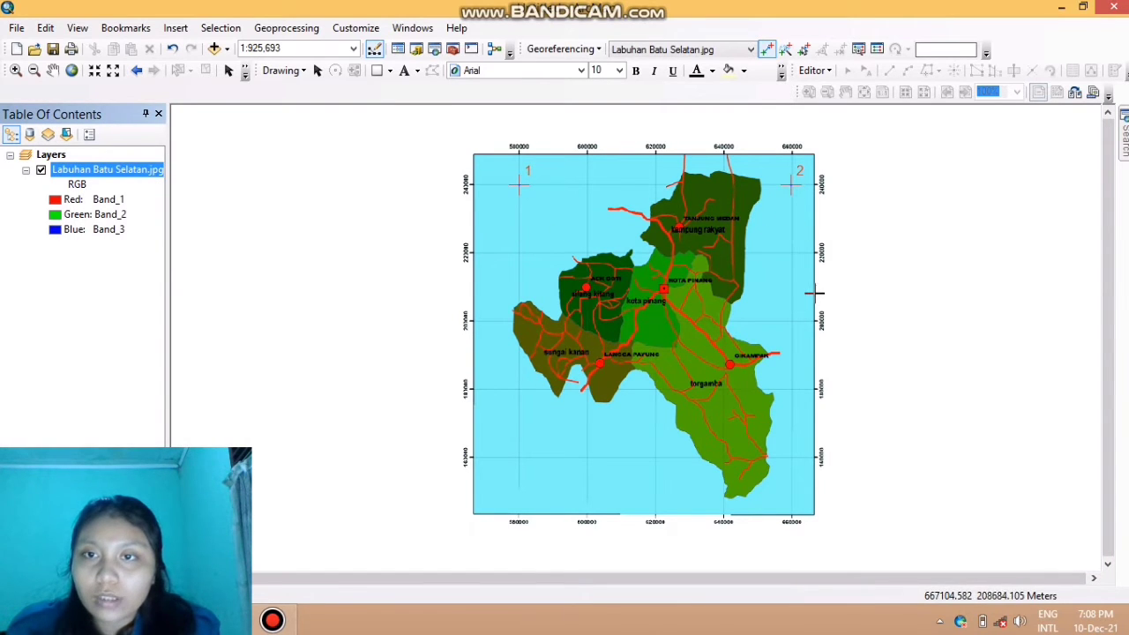
pyautogui.scroll(4, 813, 294)
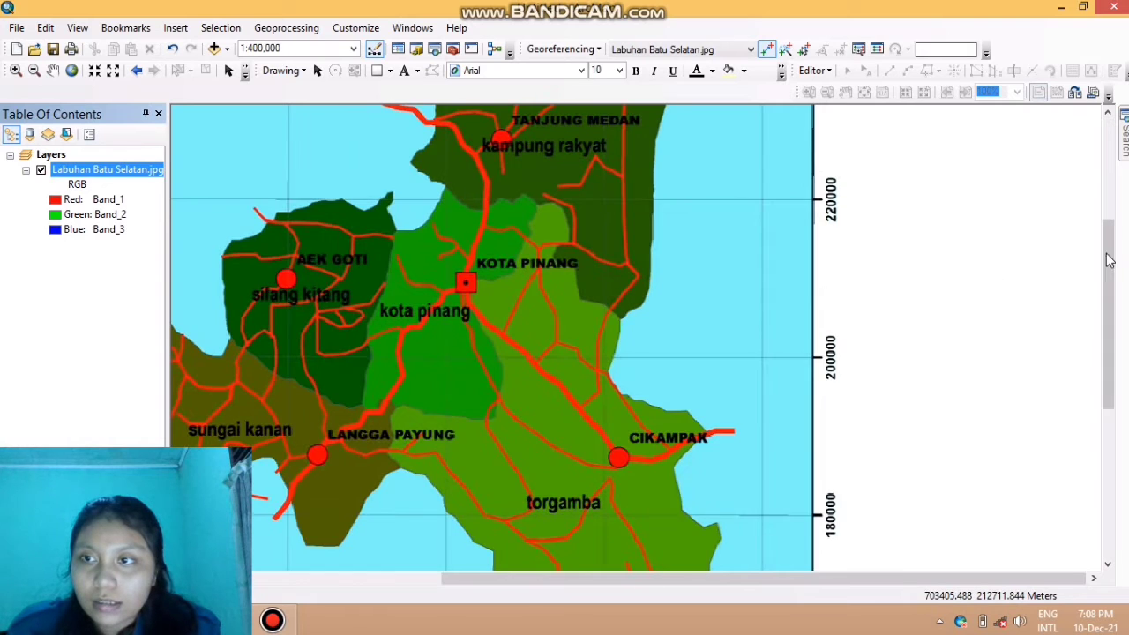
pyautogui.moveTo(1109, 263); pyautogui.dragTo(1110, 366)
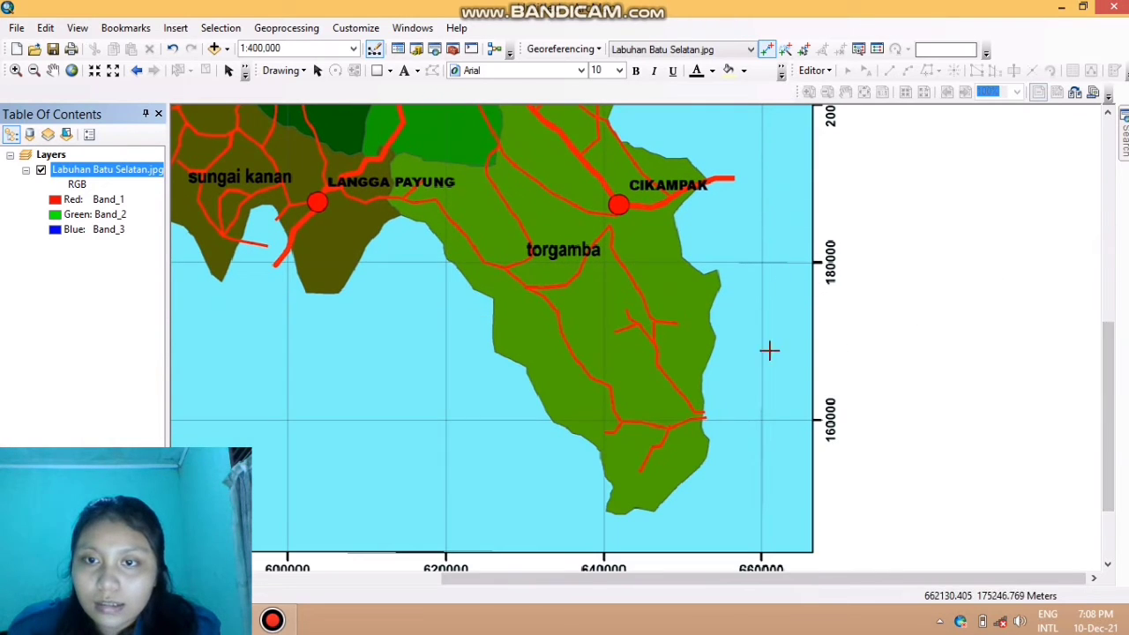
pyautogui.scroll(2, 762, 421)
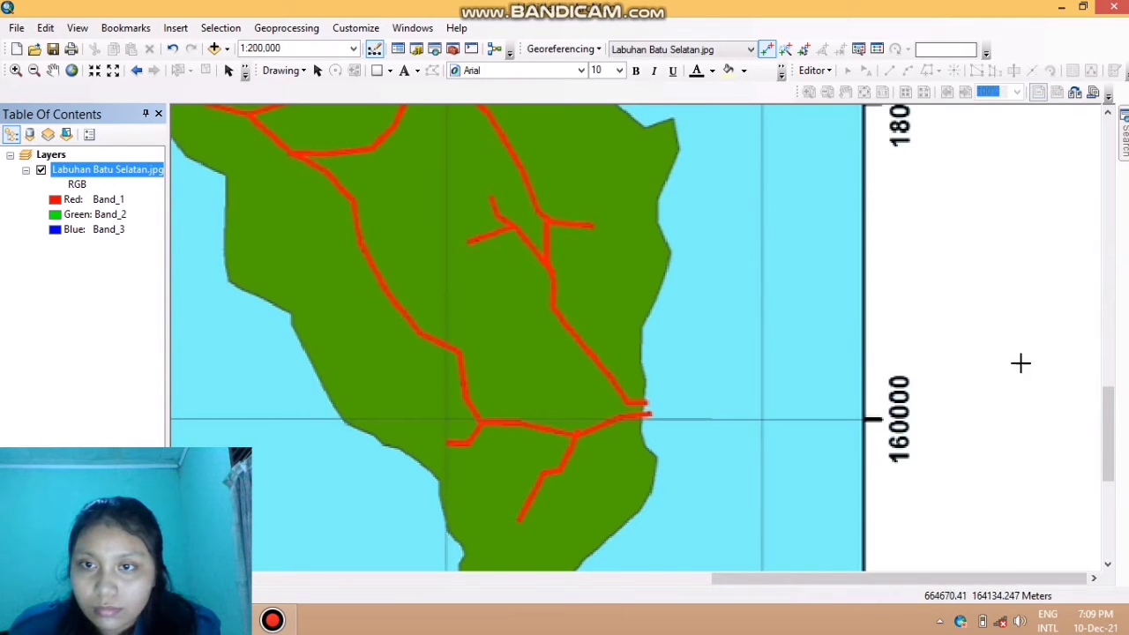
pyautogui.moveTo(1112, 403); pyautogui.dragTo(1114, 455)
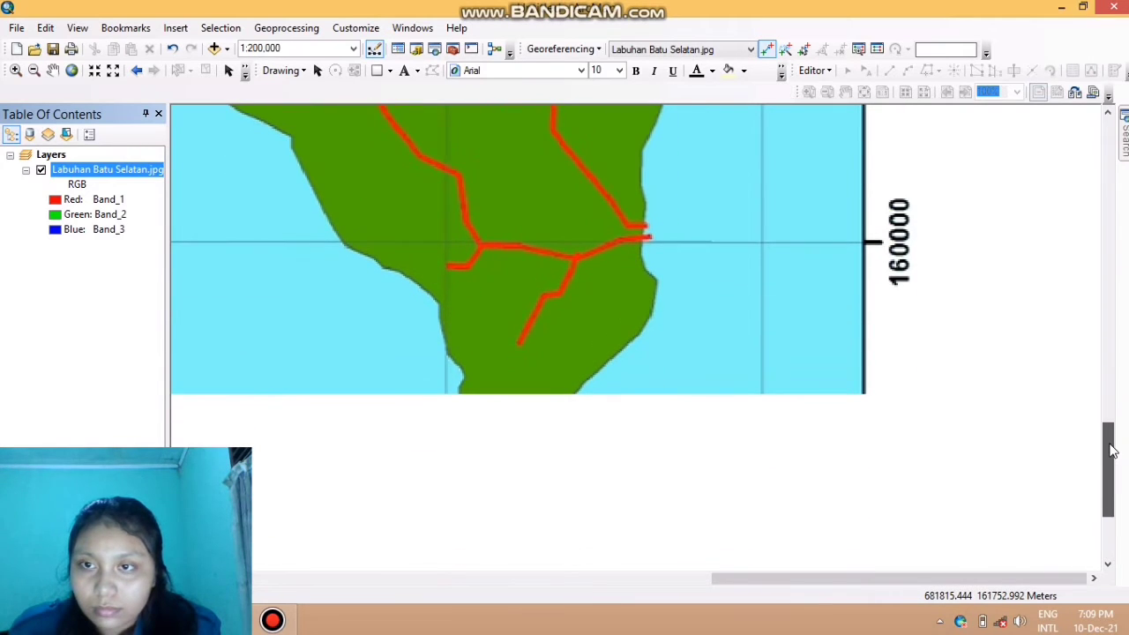
pyautogui.scroll(1, 816, 332)
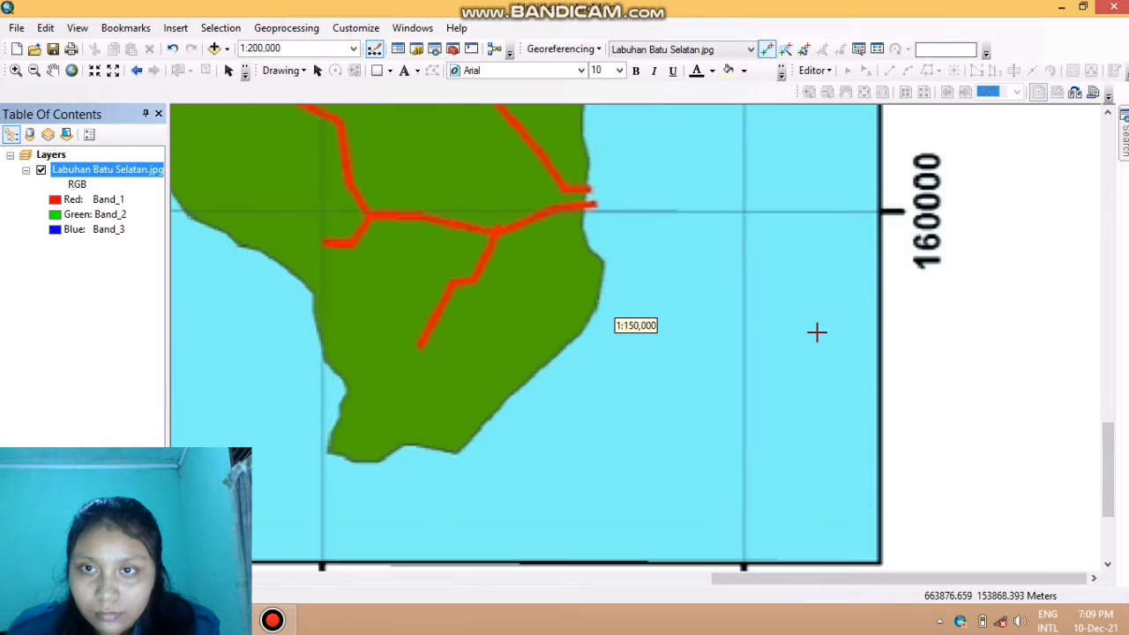
pyautogui.scroll(-1, 816, 330)
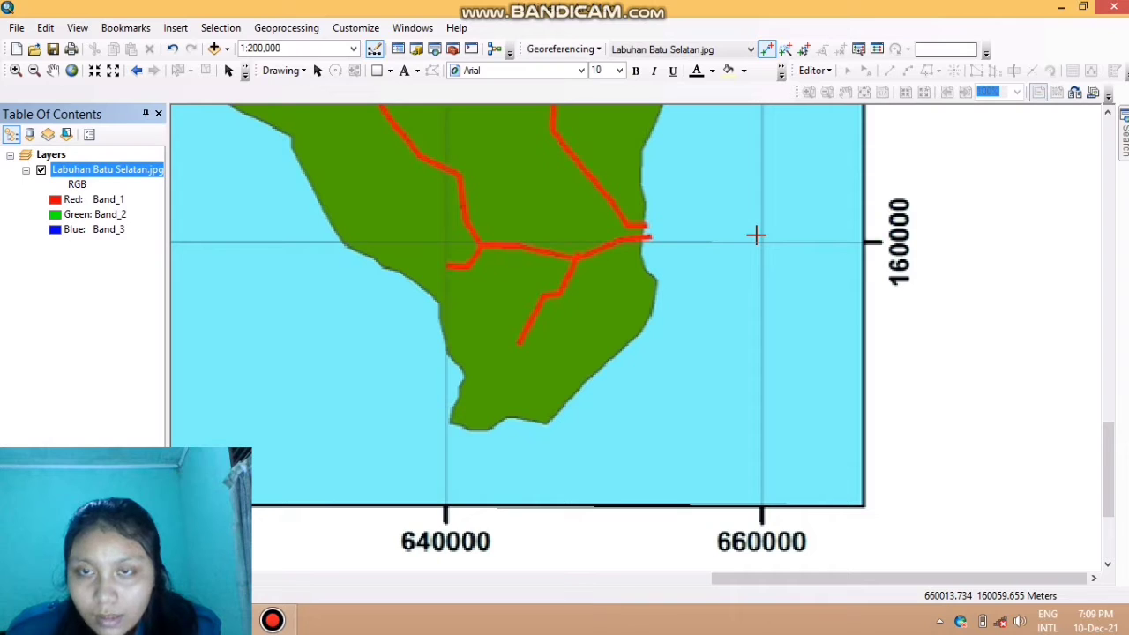
pyautogui.click(756, 235)
# Enter X 660000 and Y 160000 as the third control point's target coordinates
pyautogui.rightClick(756, 235)
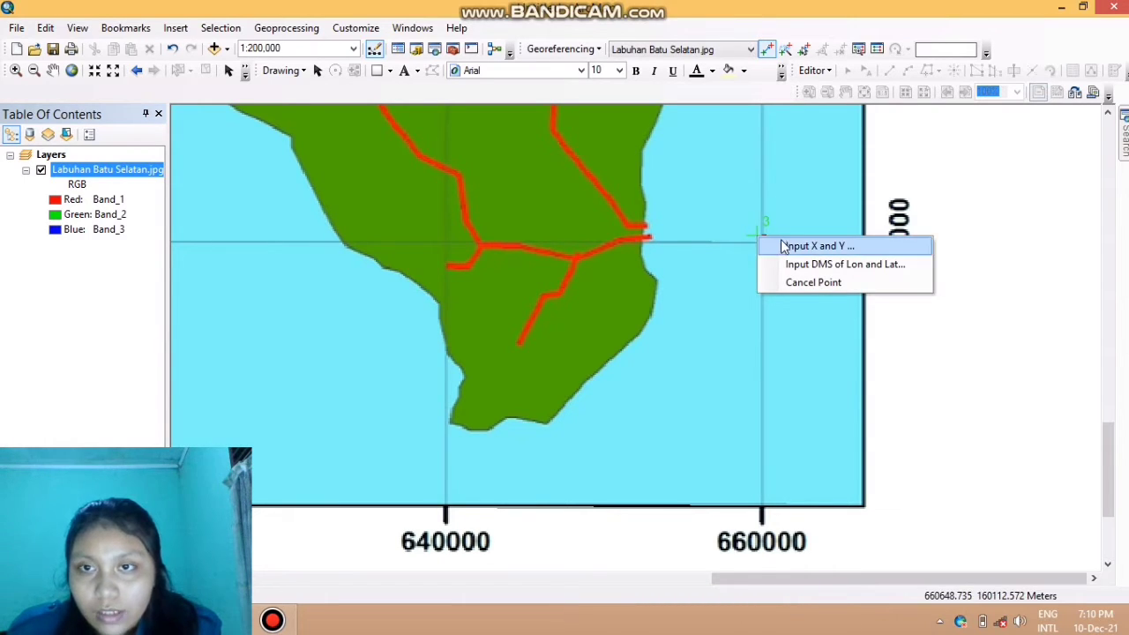
pyautogui.click(792, 247)
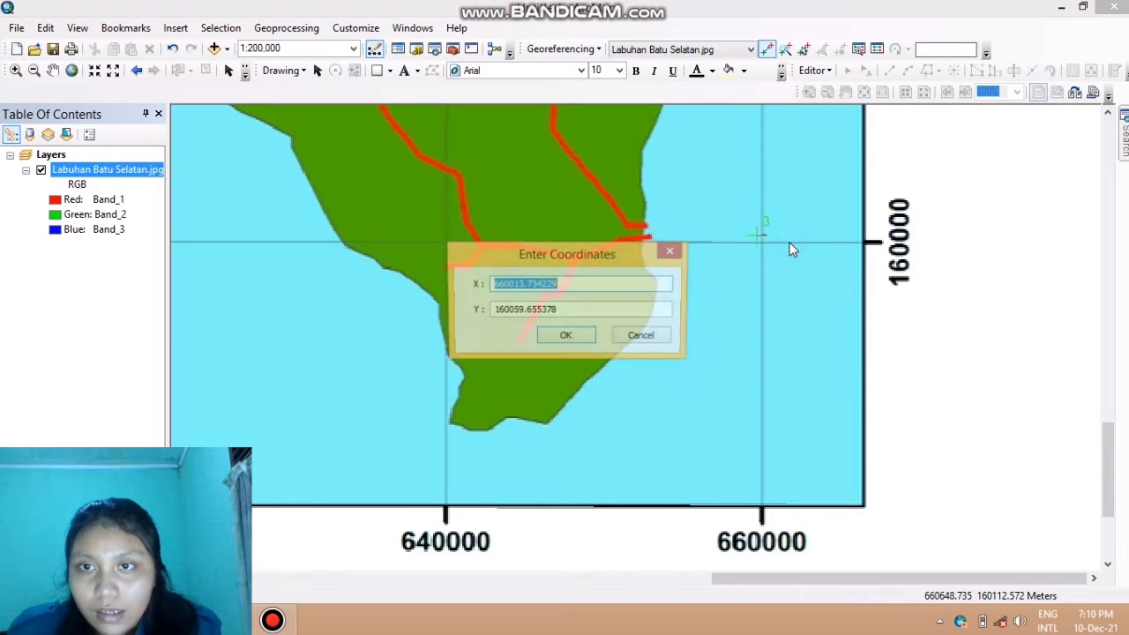
pyautogui.click(569, 285)
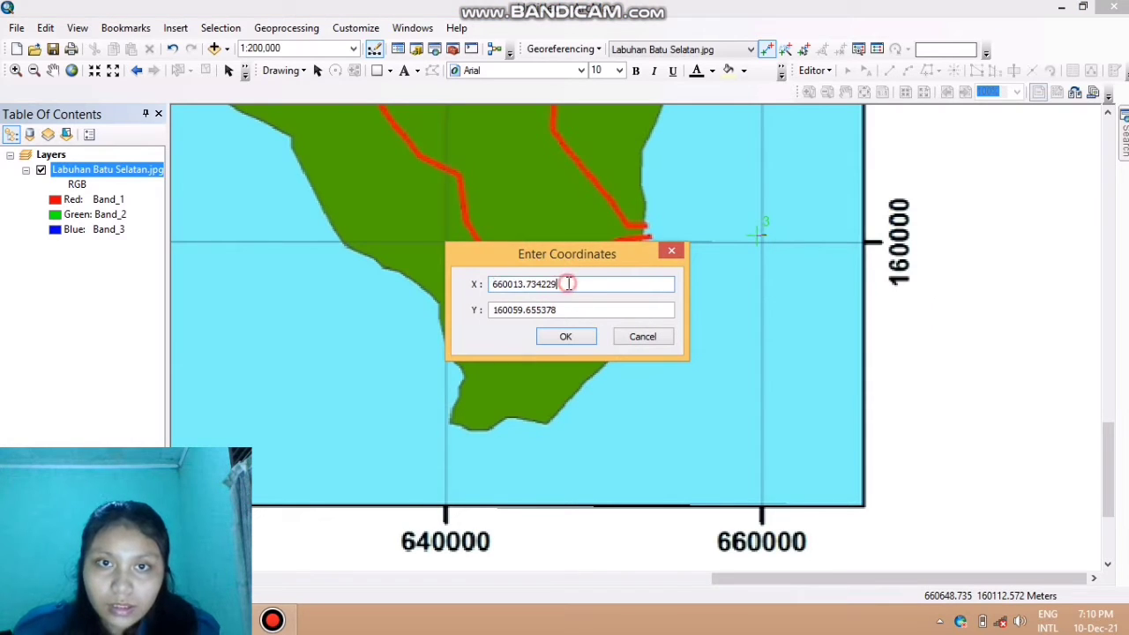
pyautogui.press('BackSpace')
pyautogui.press('BackSpace')
pyautogui.press('BackSpace')
pyautogui.press('BackSpace')
pyautogui.press('BackSpace')
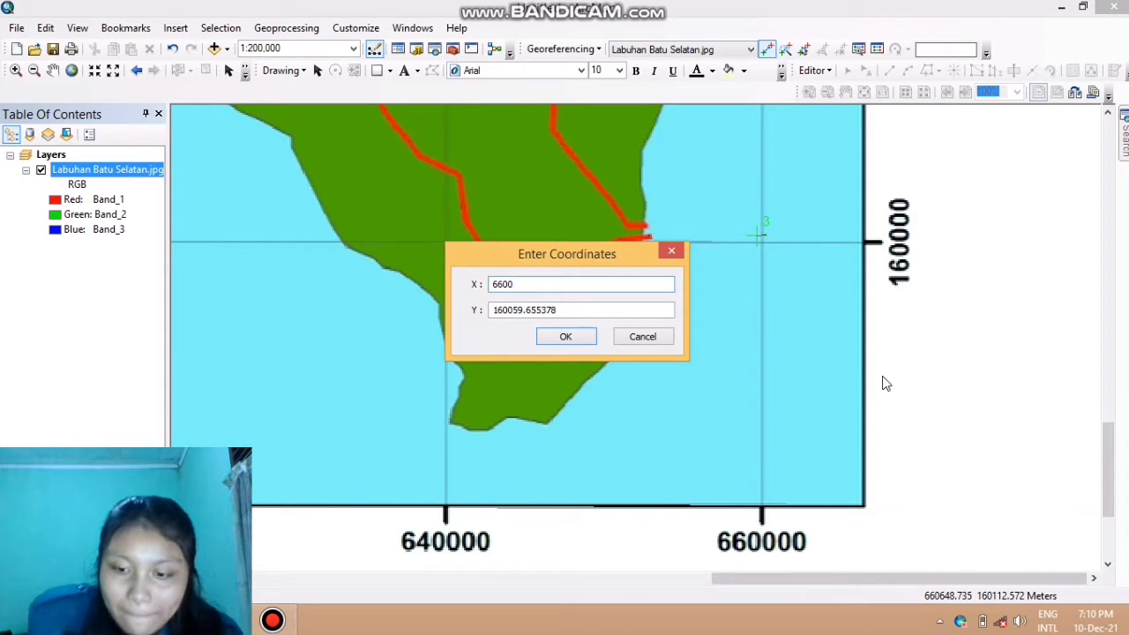
pyautogui.write('00')
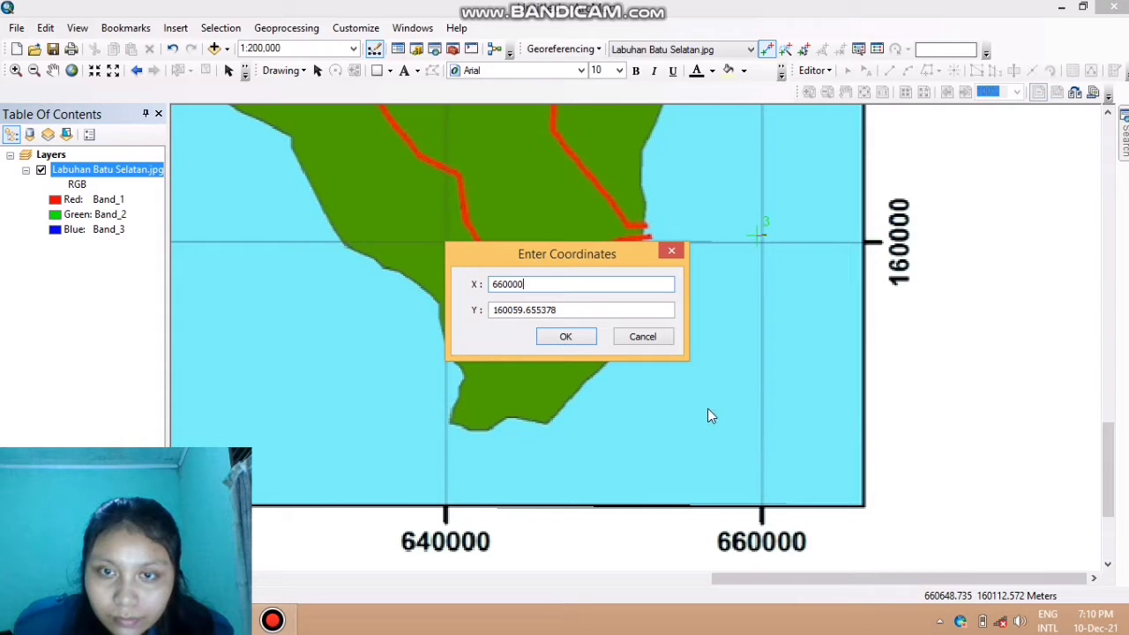
pyautogui.click(569, 309)
pyautogui.press('BackSpace')
pyautogui.press('BackSpace')
pyautogui.press('BackSpace')
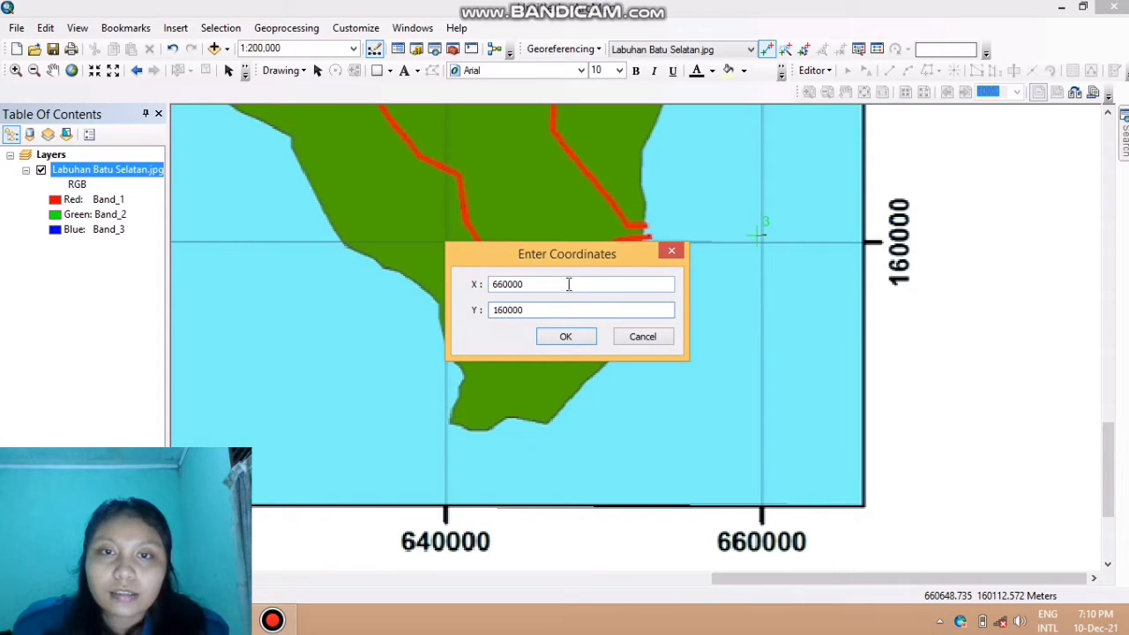
pyautogui.click(567, 339)
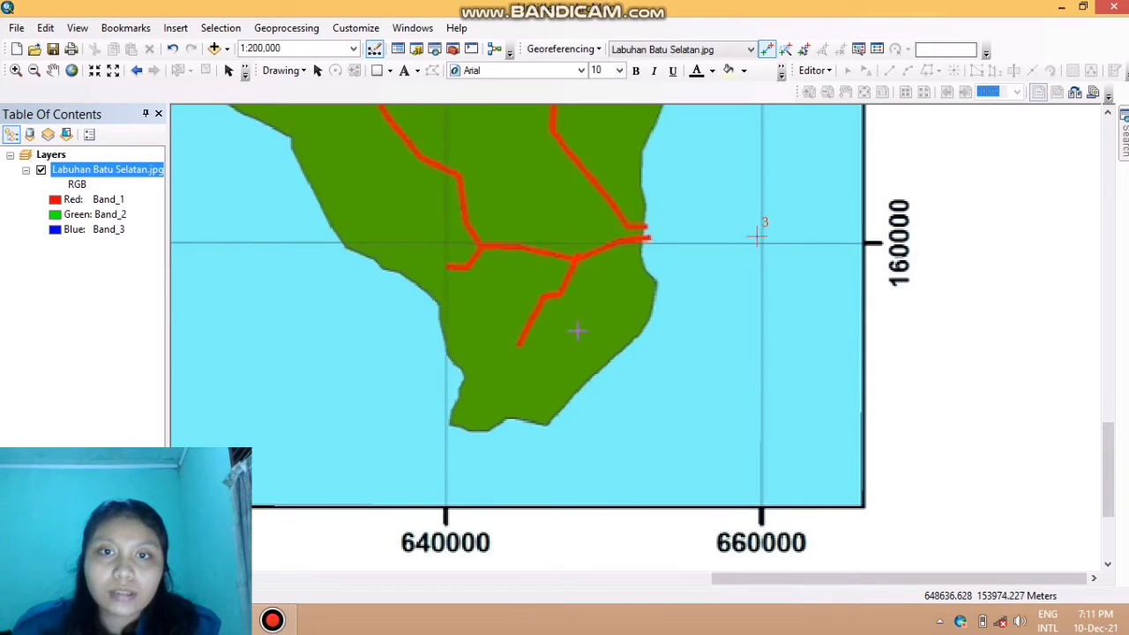
# Place the fourth georeferencing control point on the map image where the 580000 and 160000 grid lines cross
pyautogui.scroll(3, 578, 331)
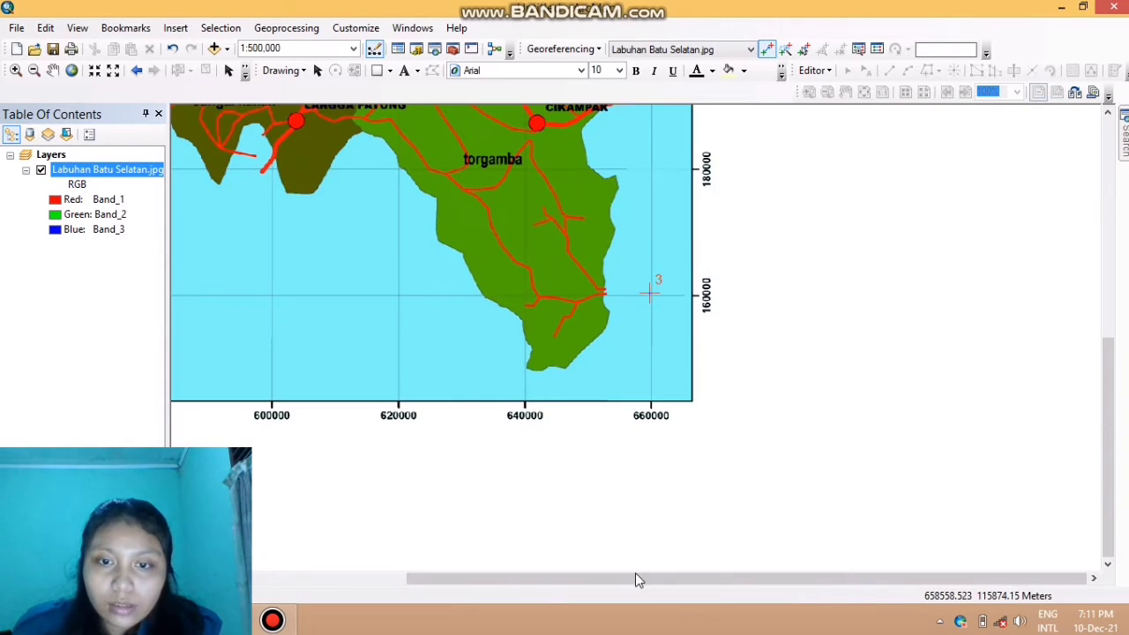
pyautogui.moveTo(635, 573); pyautogui.dragTo(497, 582)
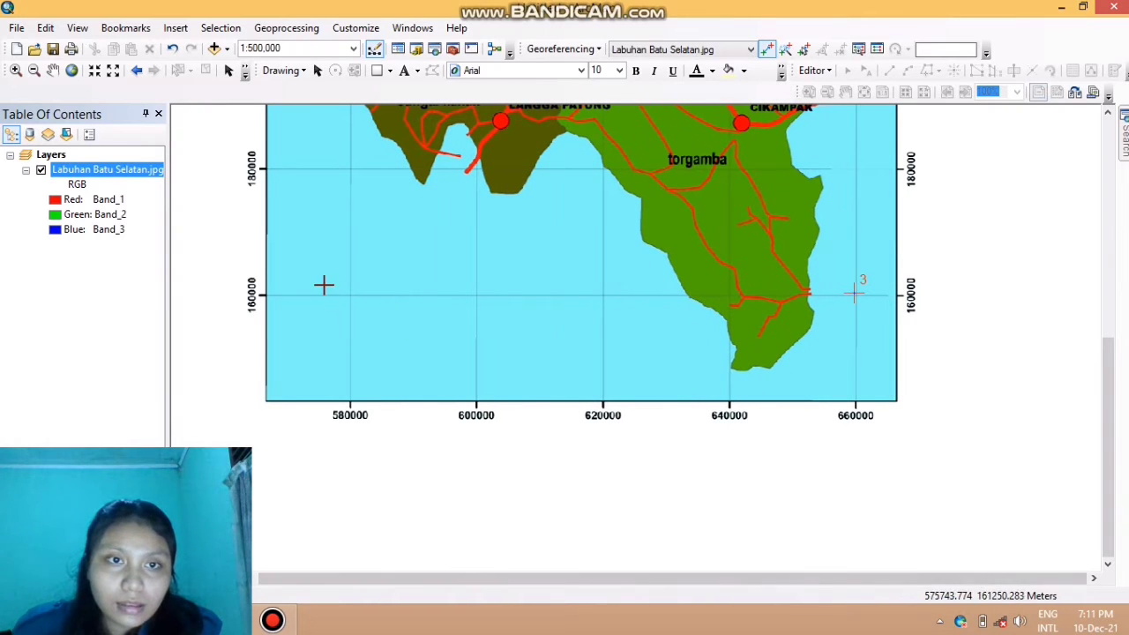
pyautogui.scroll(-1, 346, 293)
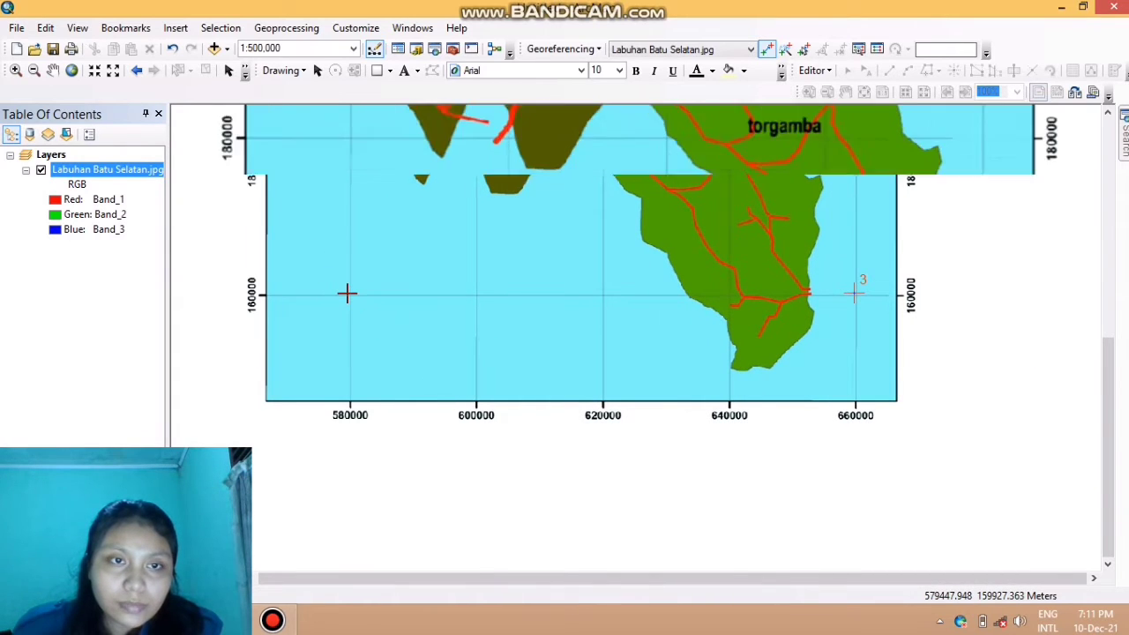
pyautogui.scroll(-2, 346, 293)
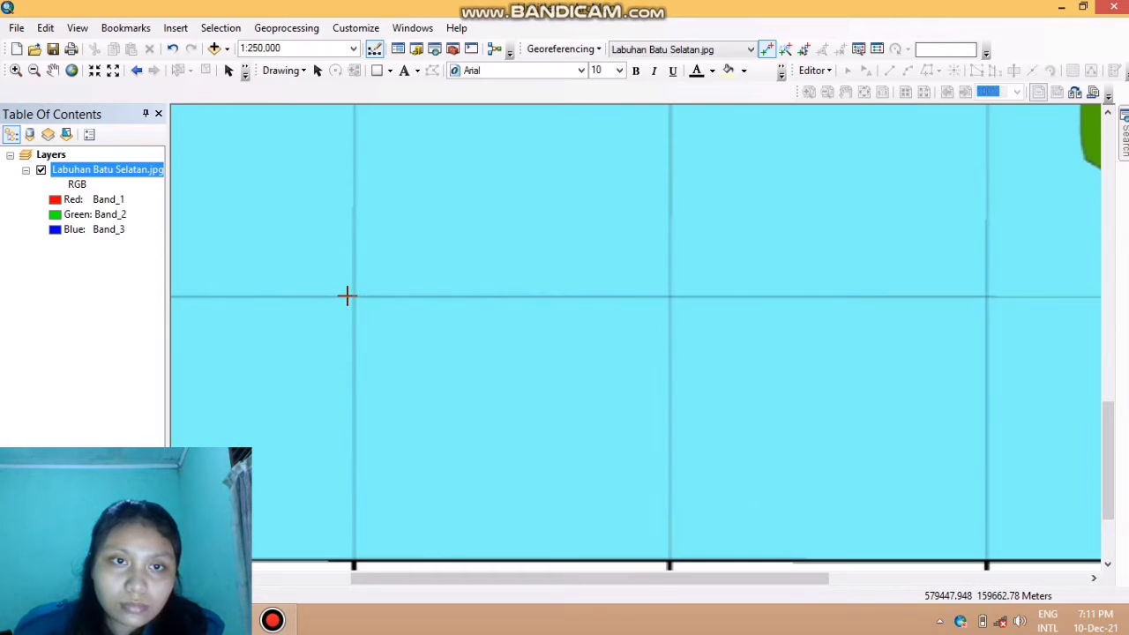
pyautogui.scroll(2, 345, 296)
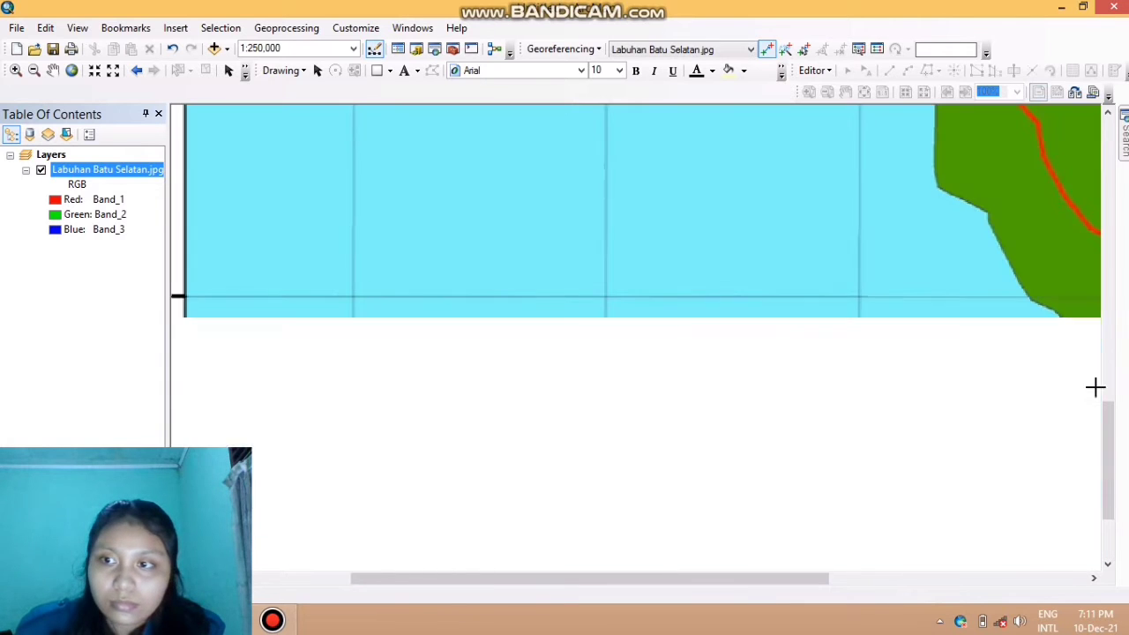
pyautogui.moveTo(602, 580); pyautogui.dragTo(496, 585)
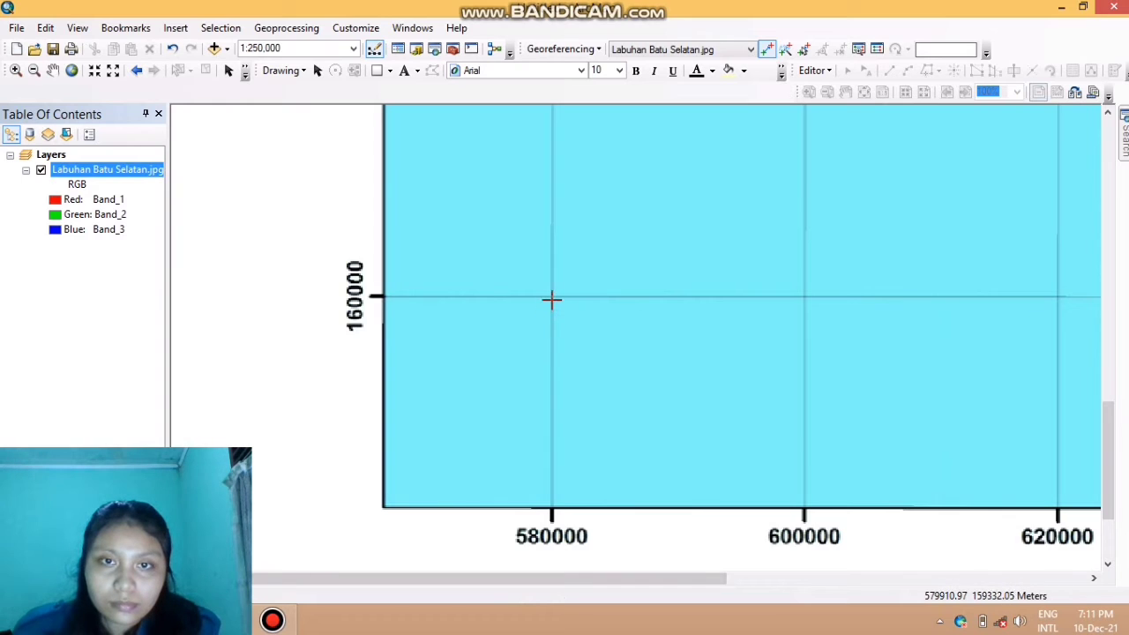
pyautogui.scroll(-1, 552, 300)
pyautogui.scroll(1, 548, 298)
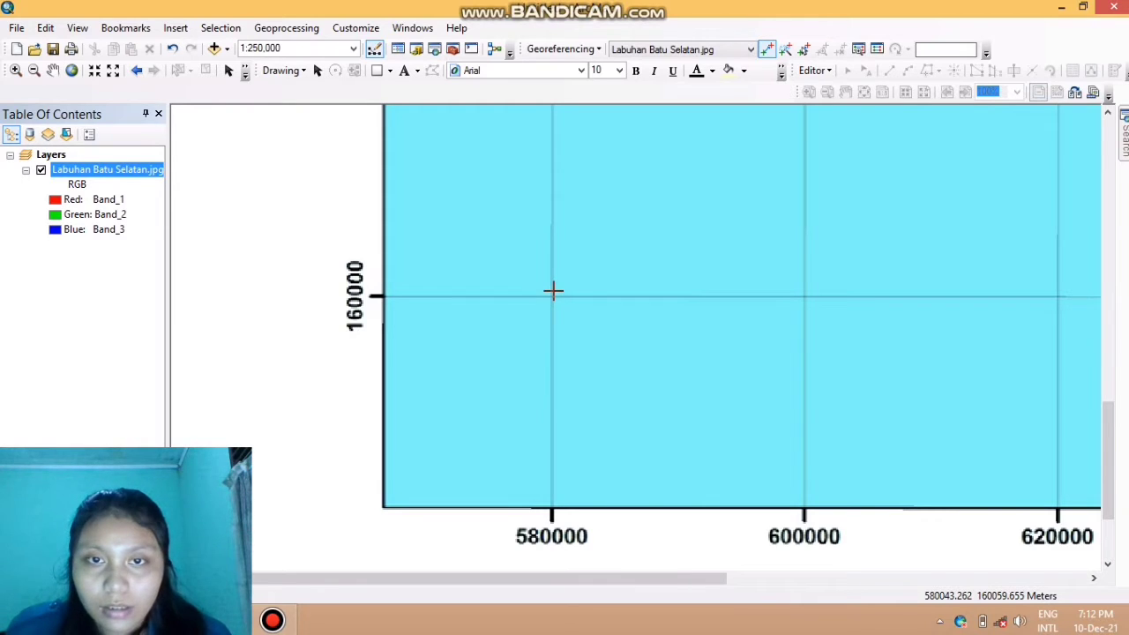
pyautogui.click(553, 292)
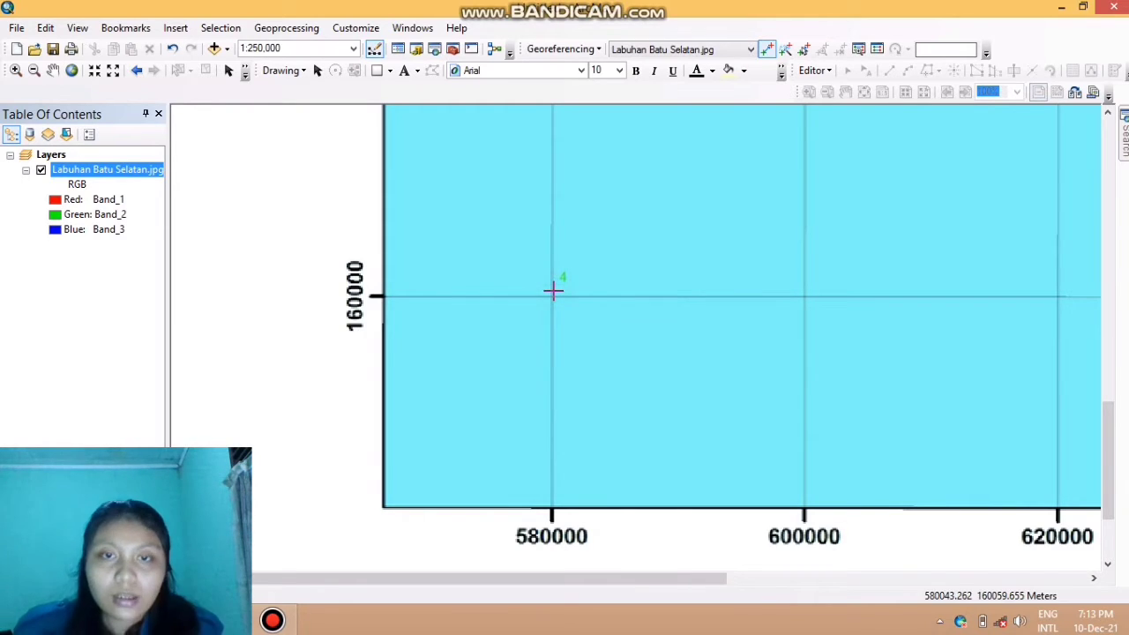
# Enter X 580000 and Y 160000 as the fourth control point's target coordinates
pyautogui.rightClick(554, 291)
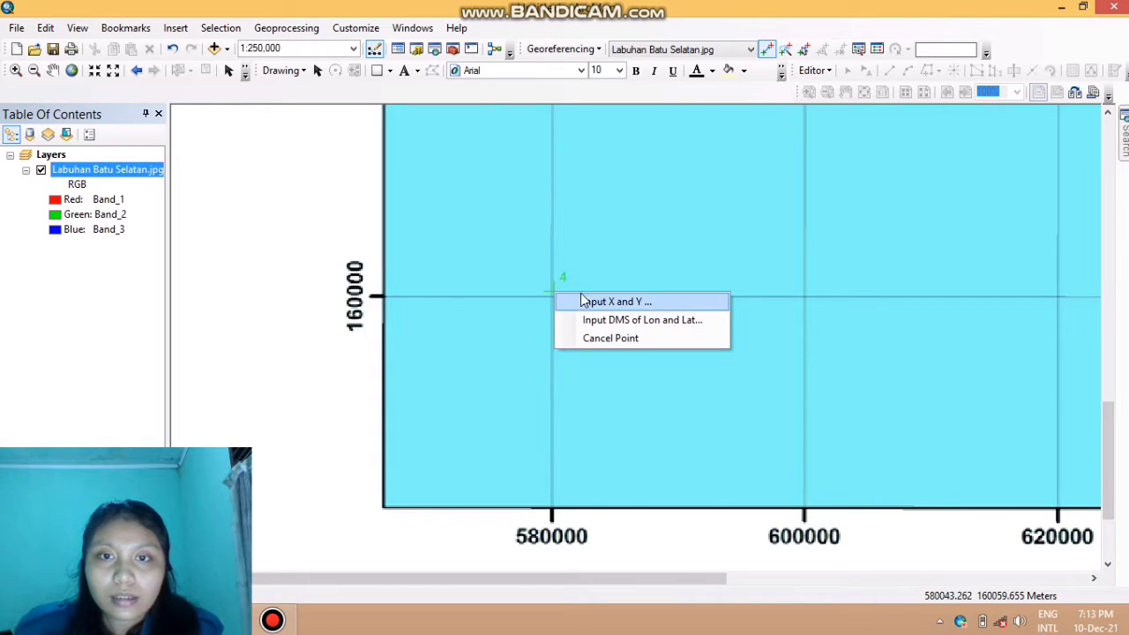
pyautogui.click(594, 303)
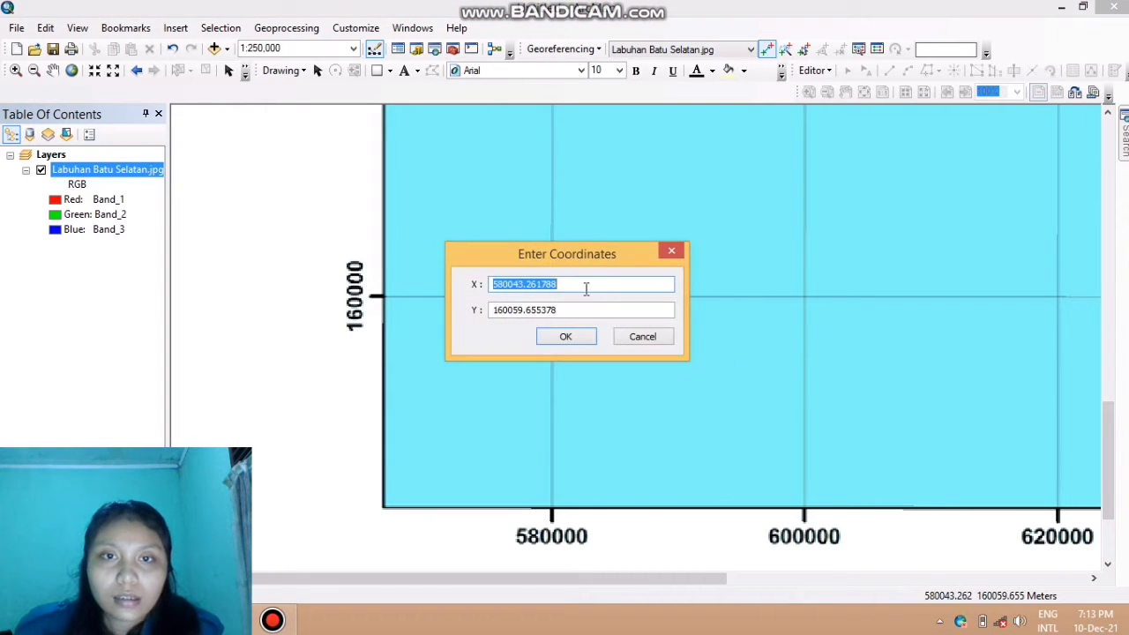
pyautogui.click(574, 286)
pyautogui.press('BackSpace')
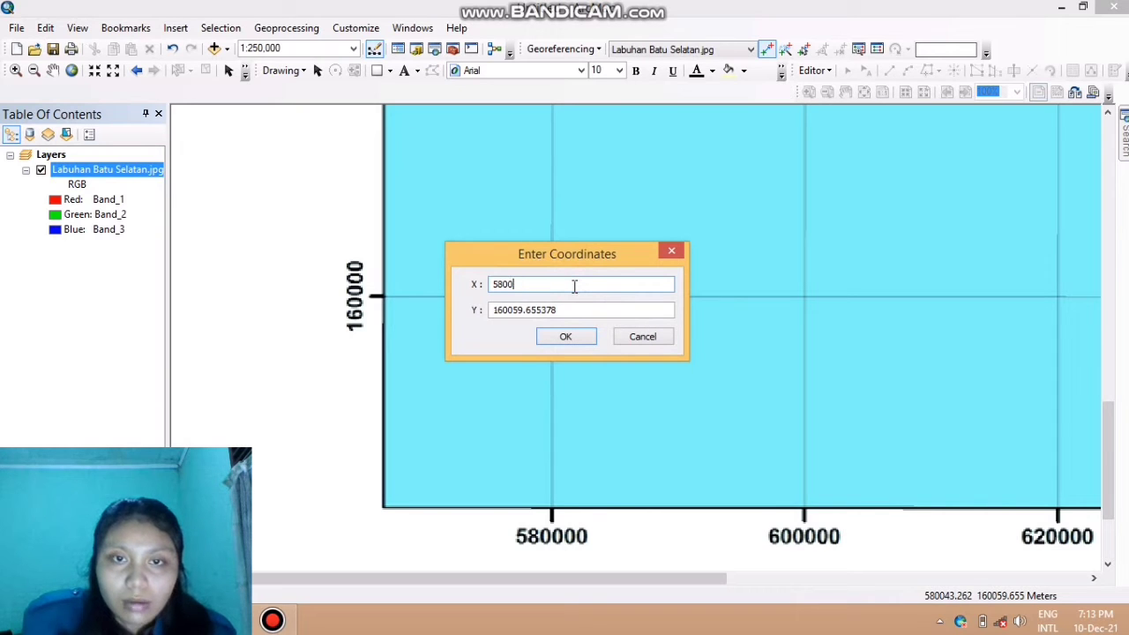
pyautogui.write('00')
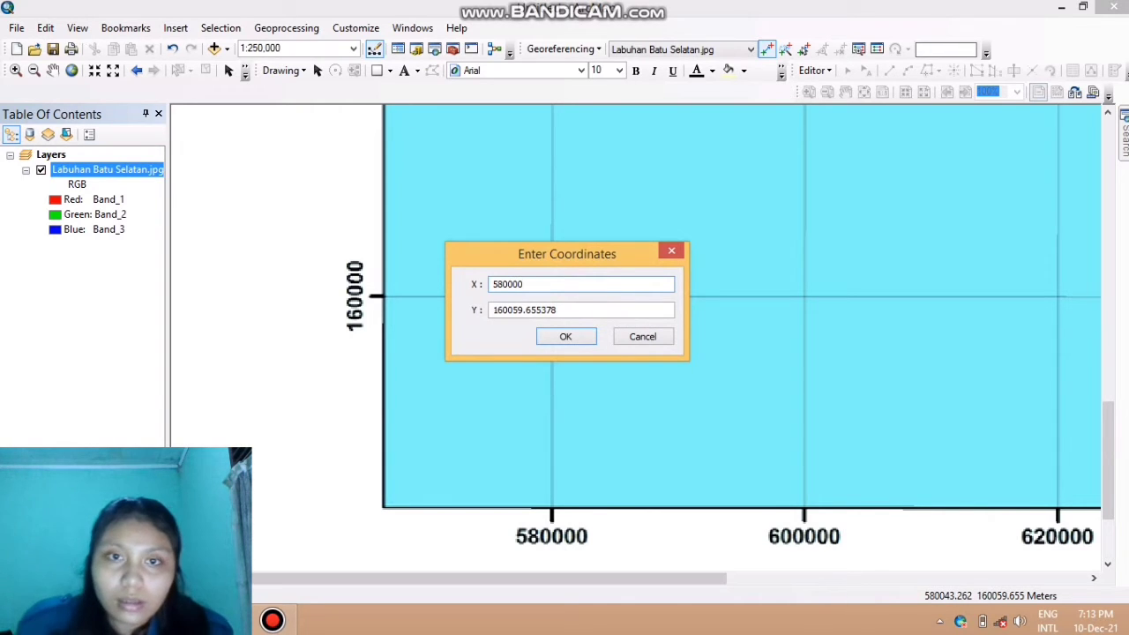
pyautogui.click(556, 312)
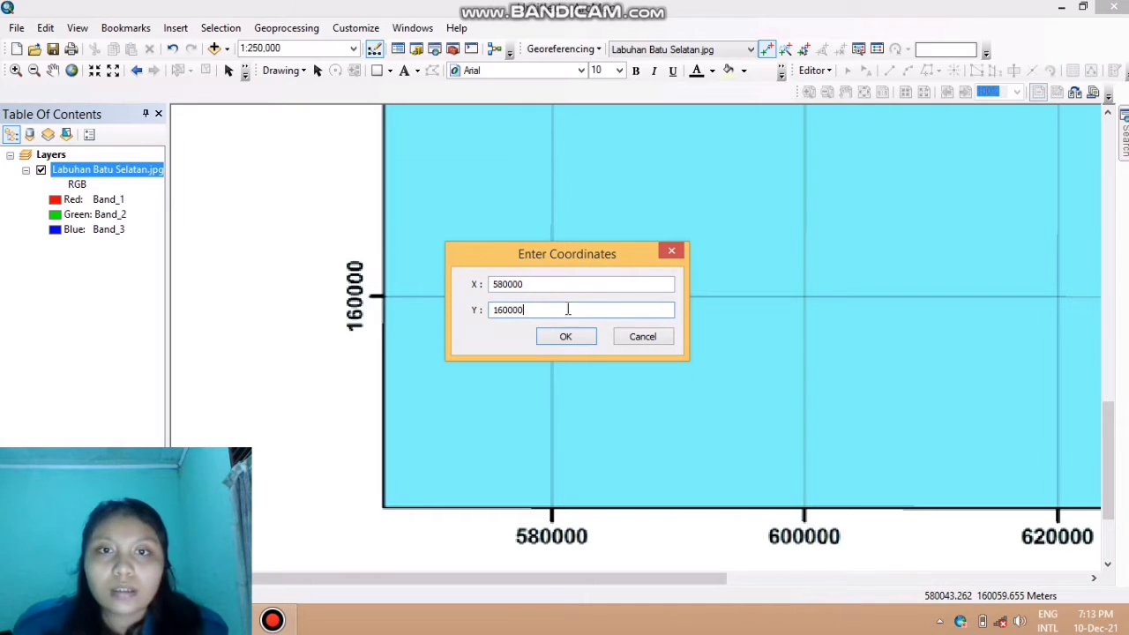
pyautogui.click(566, 339)
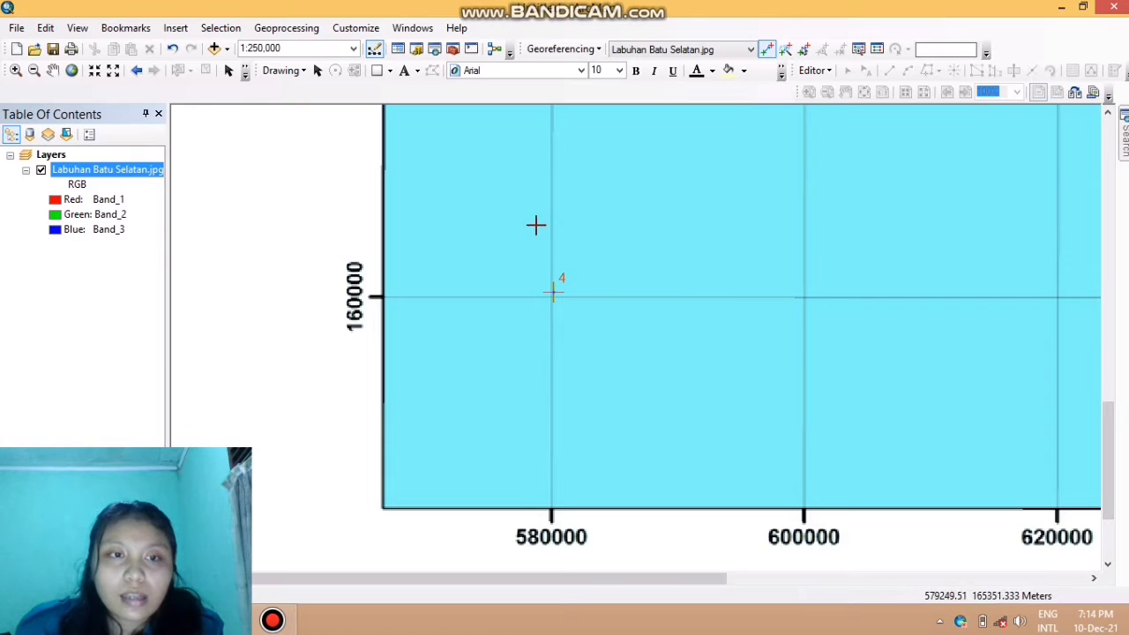
# Zoom out to the whole map image and centre it to check the placement of all four control points
pyautogui.scroll(-3, 782, 418)
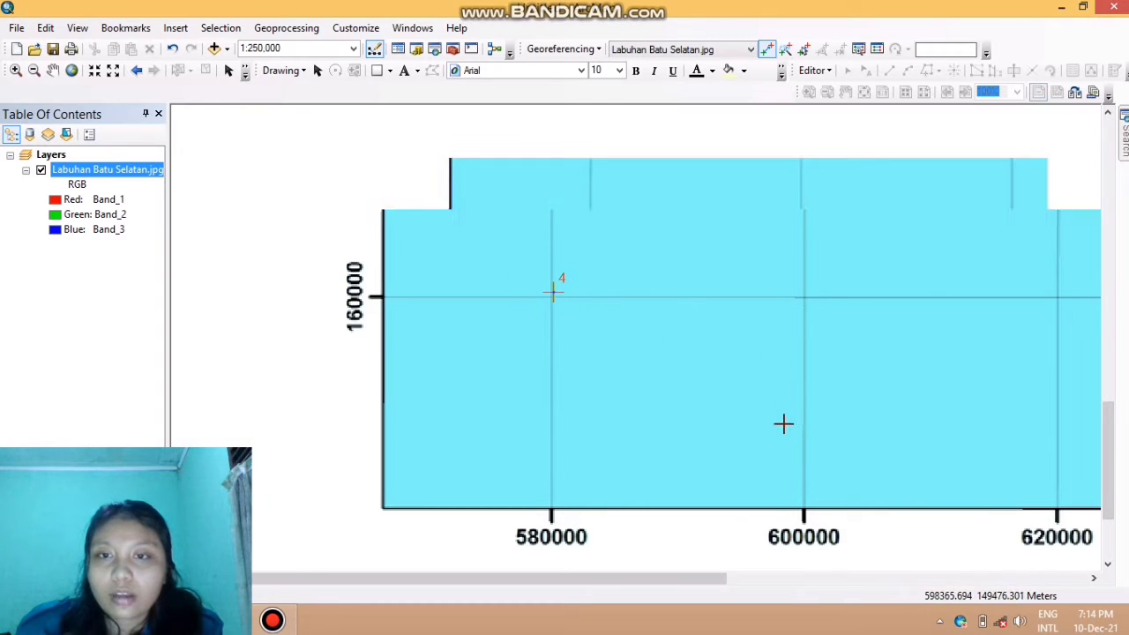
pyautogui.scroll(-1, 789, 443)
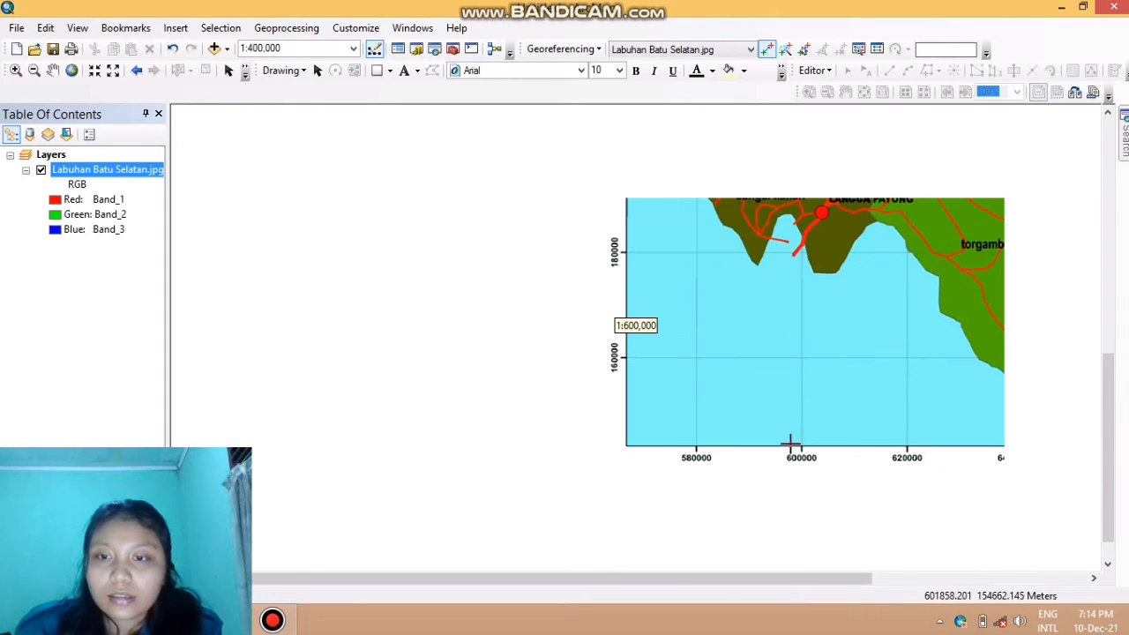
pyautogui.moveTo(766, 582); pyautogui.dragTo(863, 602)
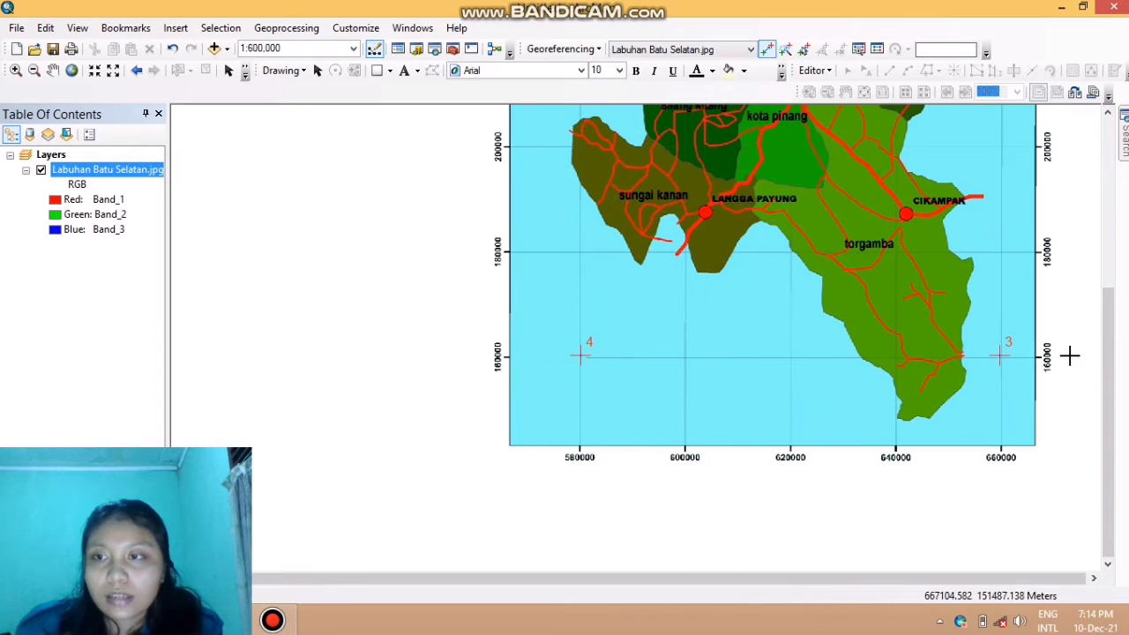
pyautogui.moveTo(1104, 330); pyautogui.dragTo(1110, 240)
pyautogui.scroll(-2, 902, 260)
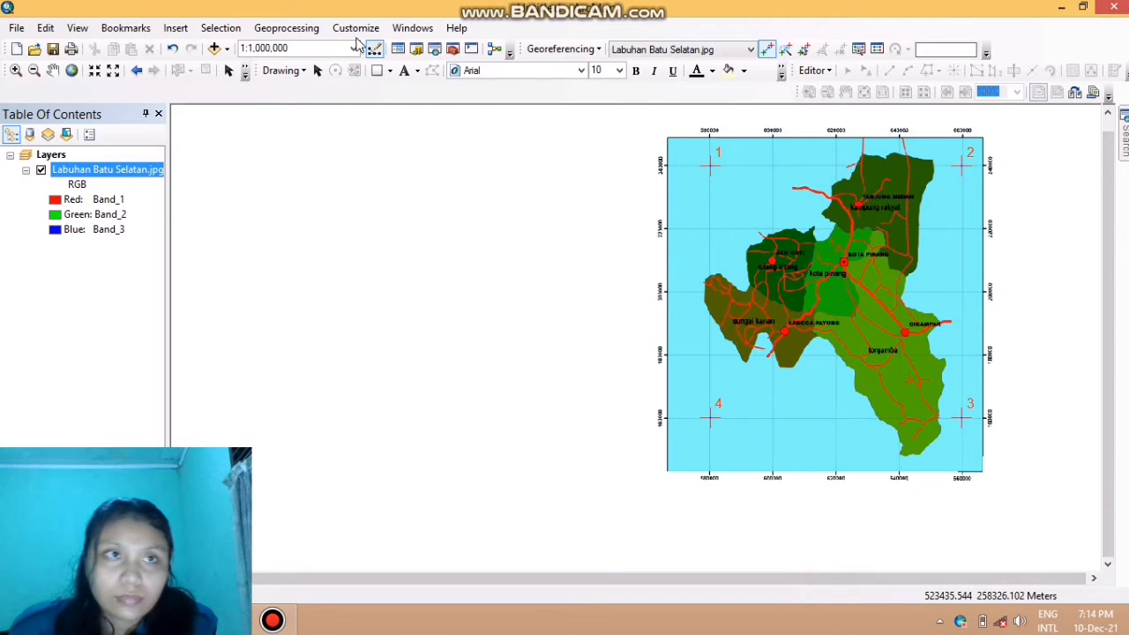
pyautogui.click(52, 70)
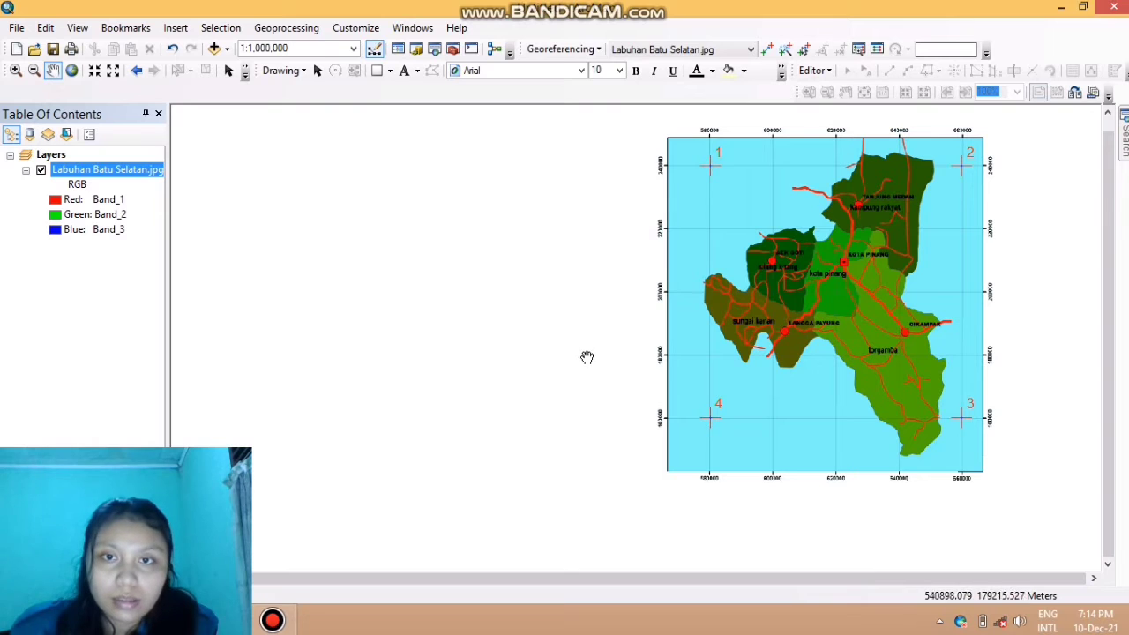
pyautogui.moveTo(587, 357); pyautogui.dragTo(393, 356)
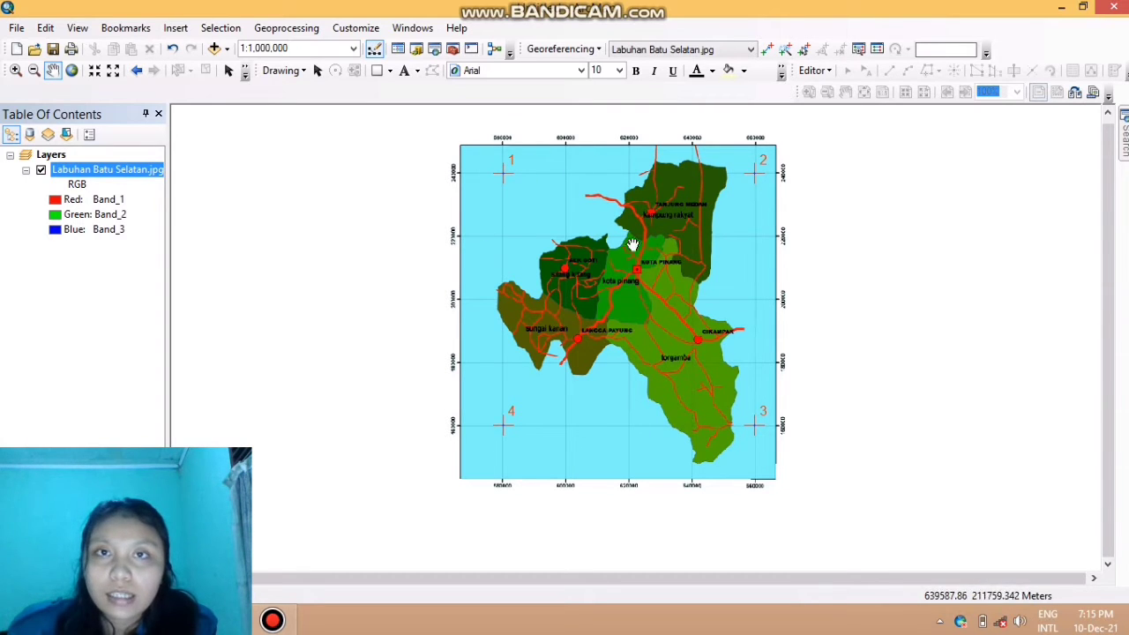
# Examine the four control points' coordinates, residuals and total RMS error in the georeferencing link table, then close it
pyautogui.click(600, 50)
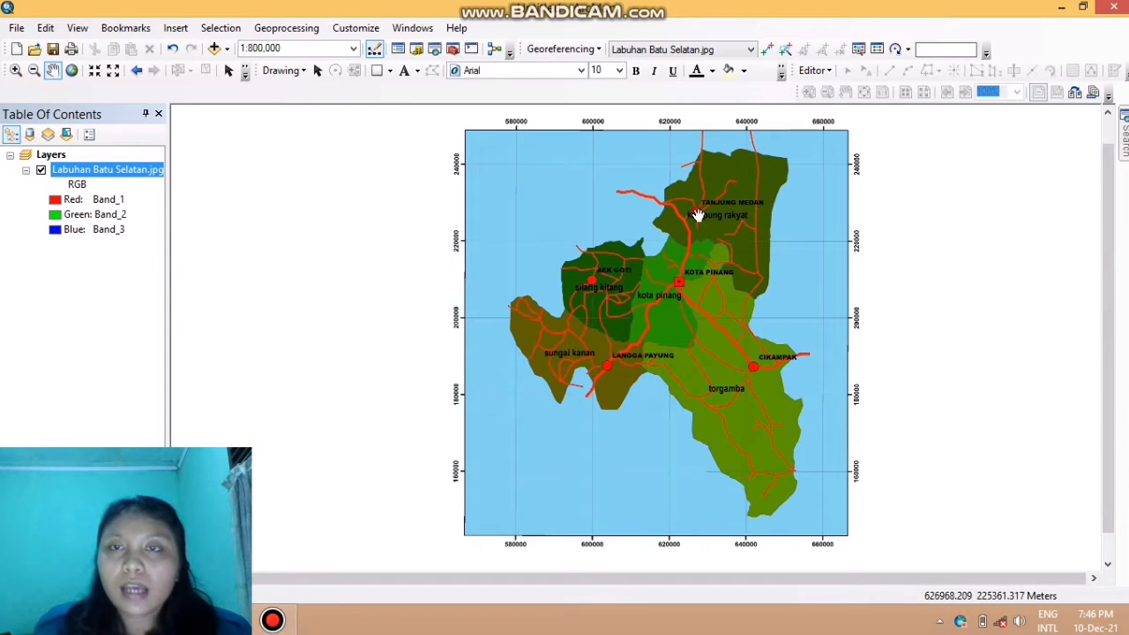
pyautogui.click(877, 50)
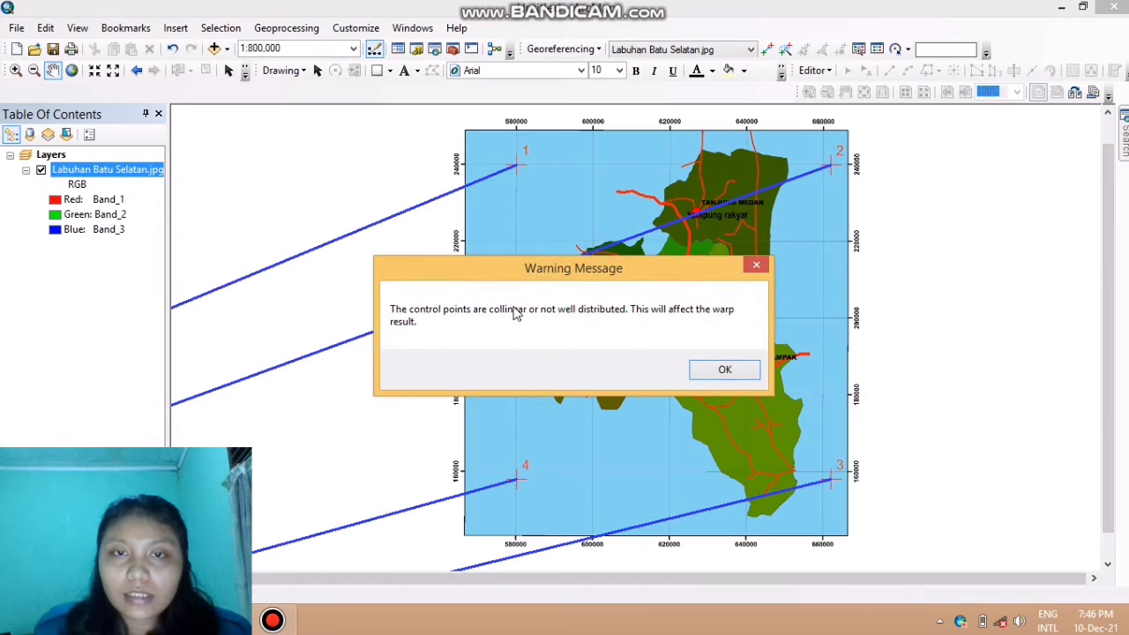
pyautogui.click(725, 371)
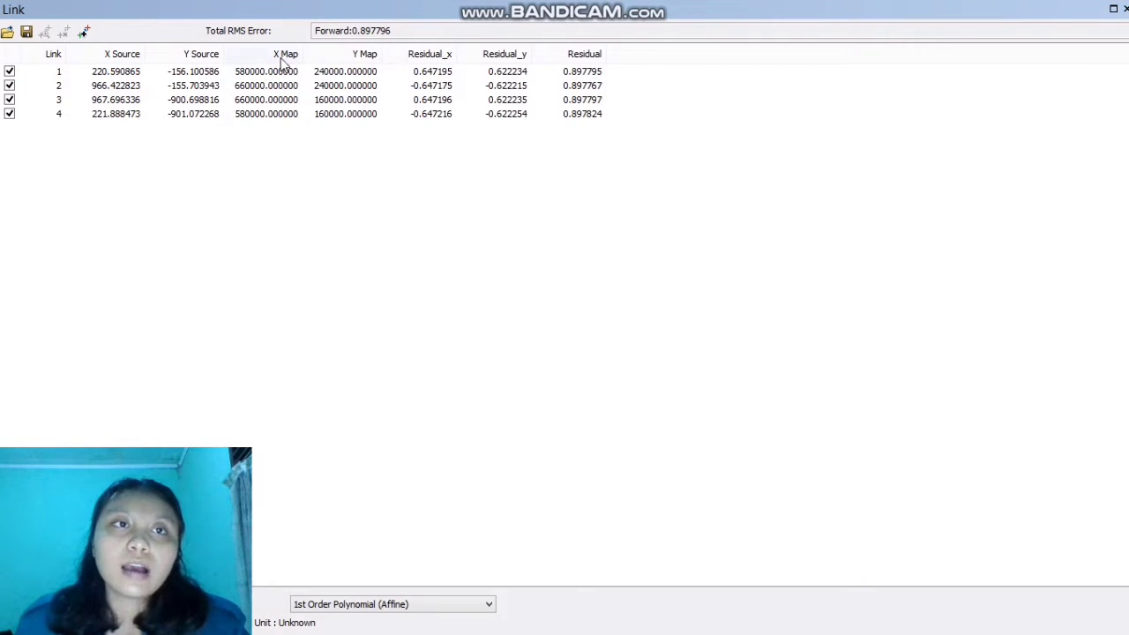
pyautogui.click(1125, 10)
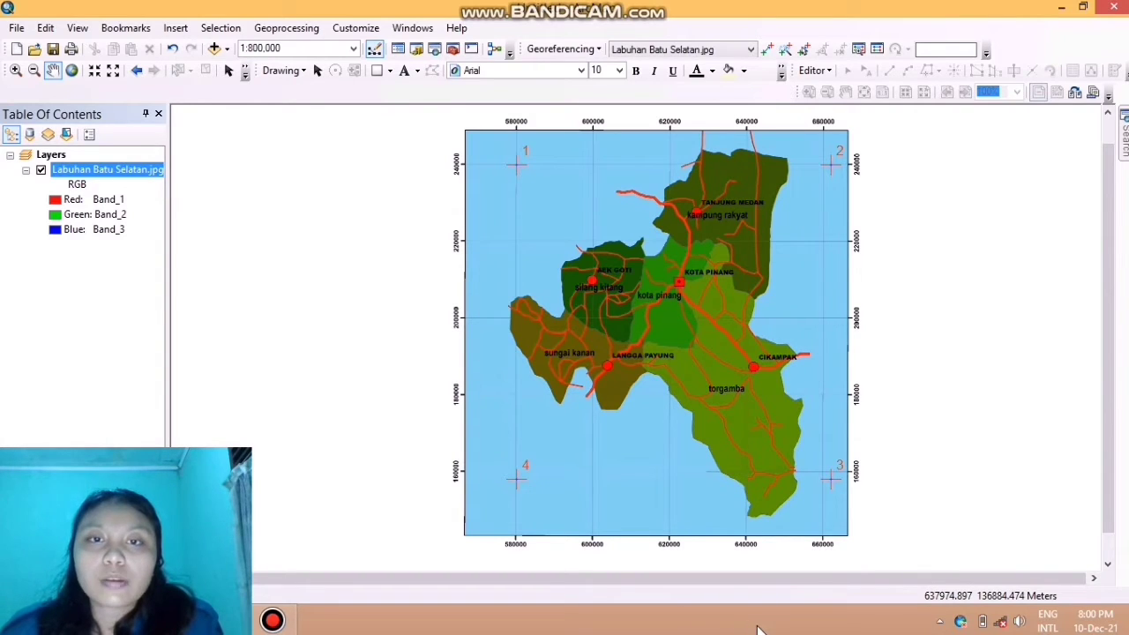
# Add the IG Dasar feature dataset from Labuhan Batu Selatan.mdb in the LABUANBATUSELATAN folder to the map
pyautogui.click(215, 50)
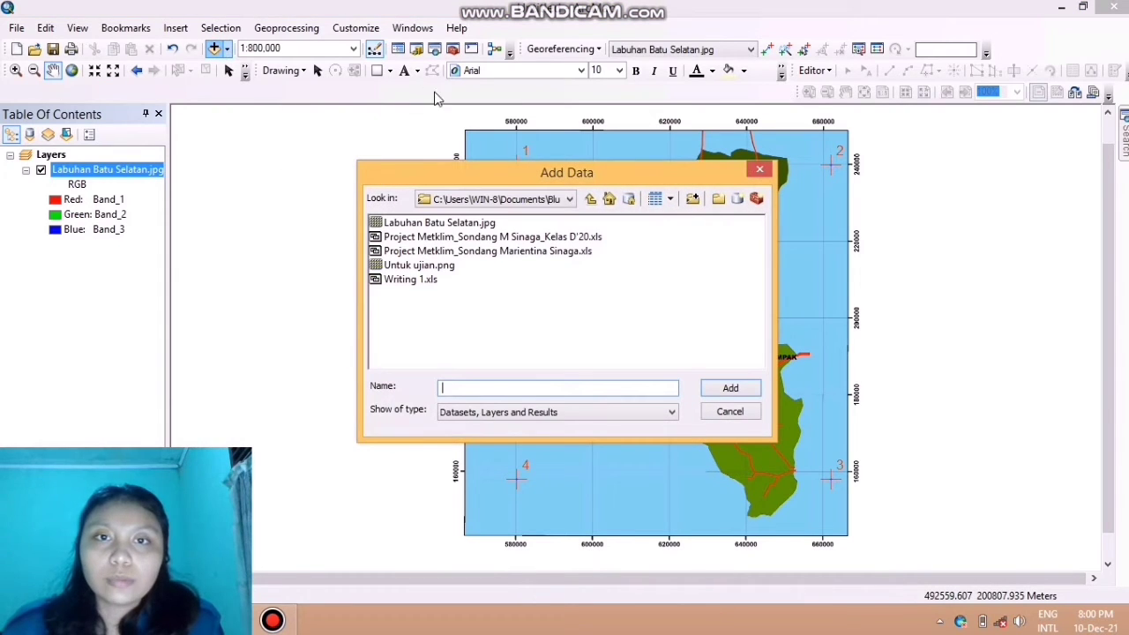
pyautogui.click(571, 201)
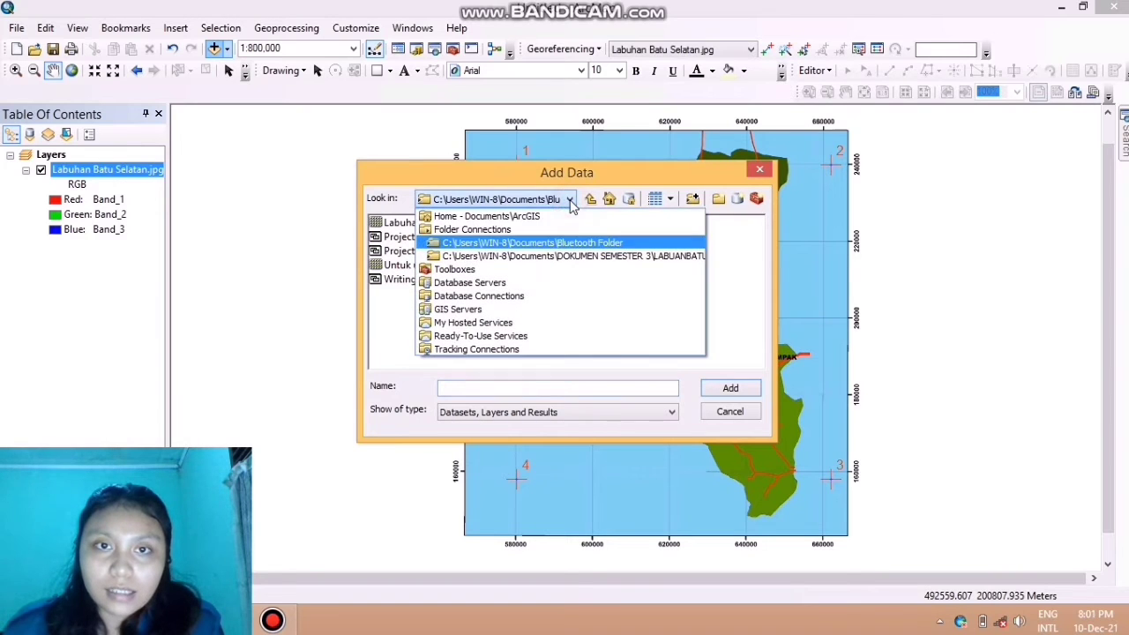
pyautogui.click(497, 234)
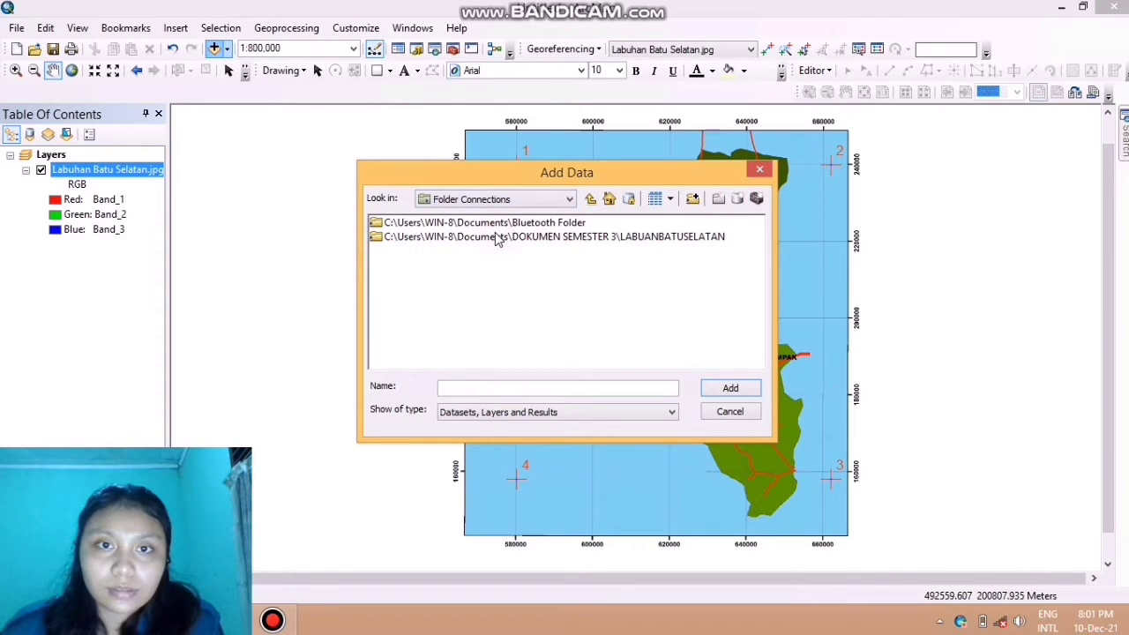
pyautogui.doubleClick(469, 236)
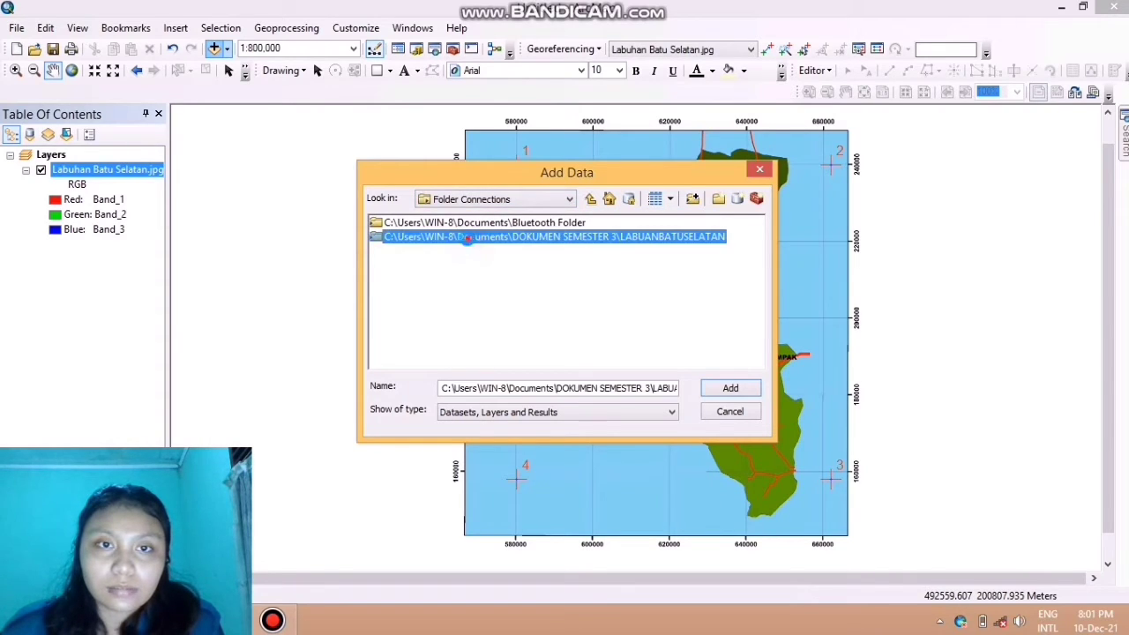
pyautogui.doubleClick(459, 238)
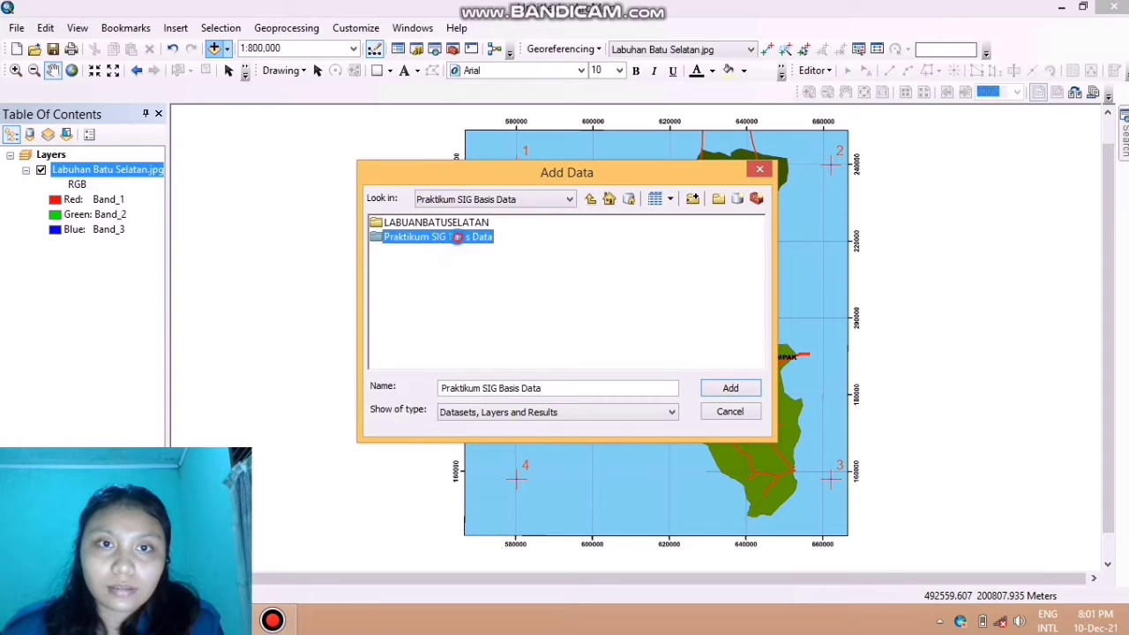
pyautogui.doubleClick(441, 225)
pyautogui.doubleClick(441, 225)
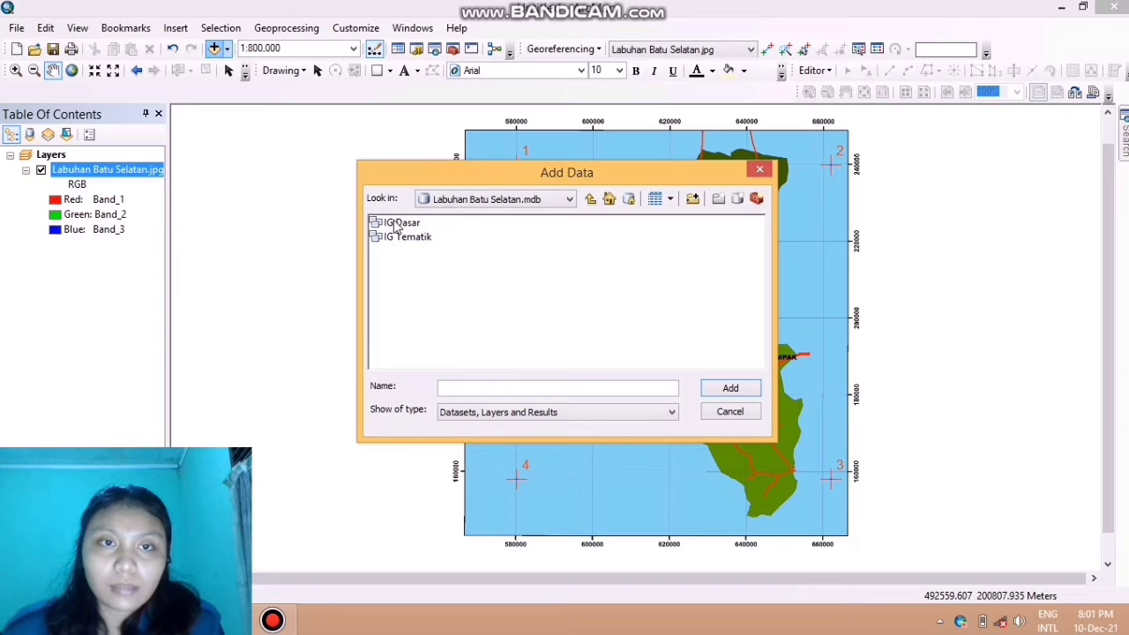
pyautogui.click(396, 224)
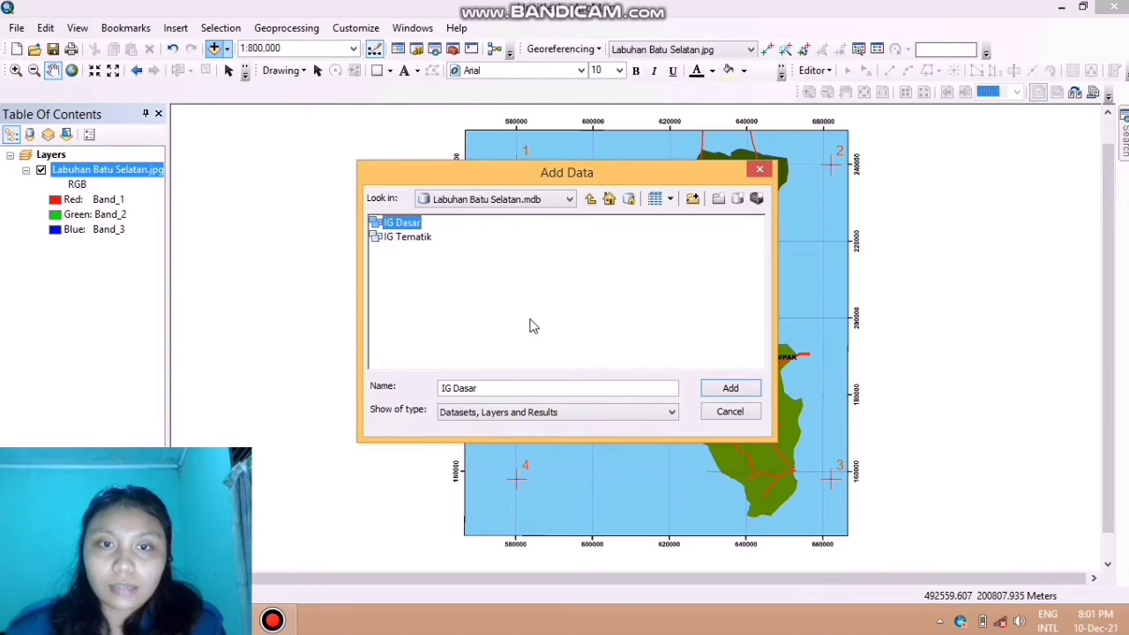
pyautogui.click(725, 391)
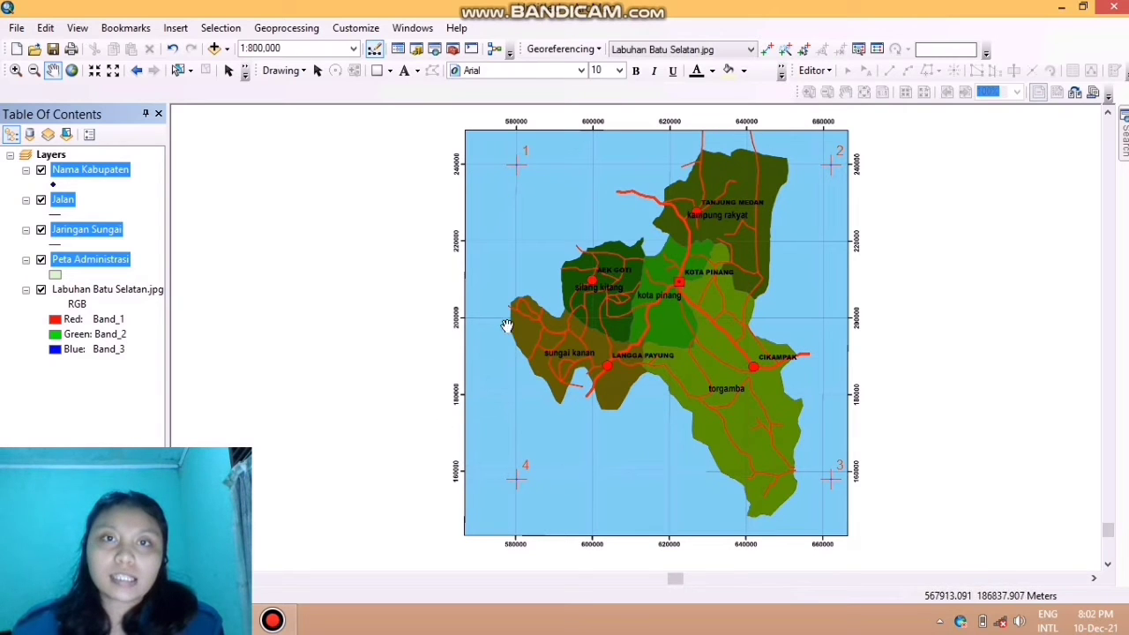
# Turn off the Nama Kabupaten, Jalan and Jaringan Sungai layers, keeping only Peta Administrasi displayed over the map image
pyautogui.scroll(-2, 591, 287)
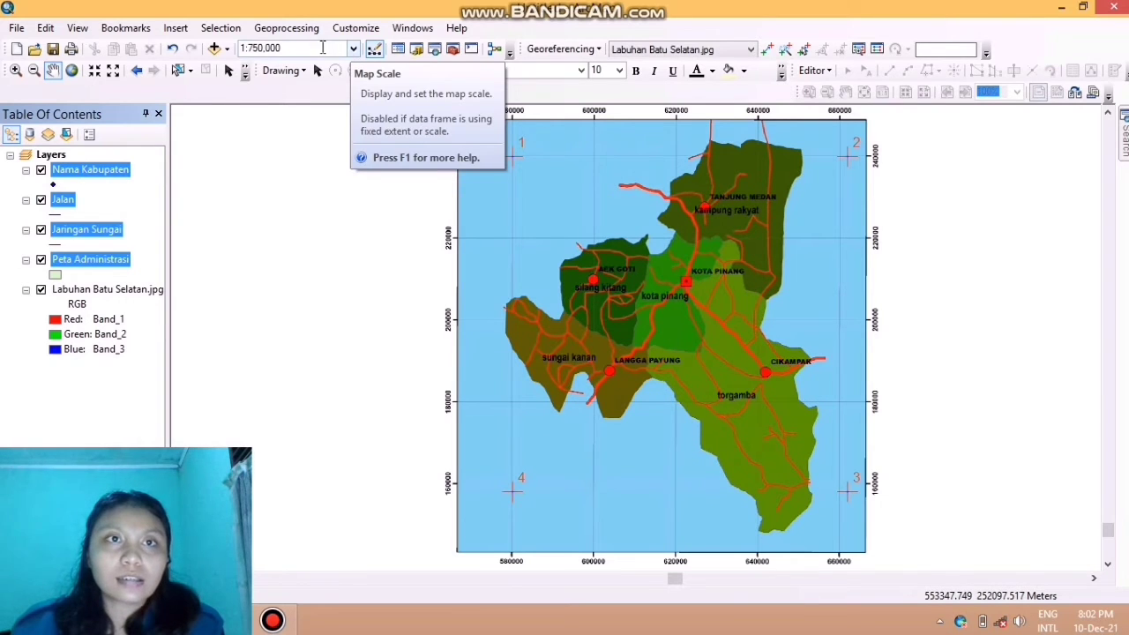
pyautogui.scroll(-3, 549, 232)
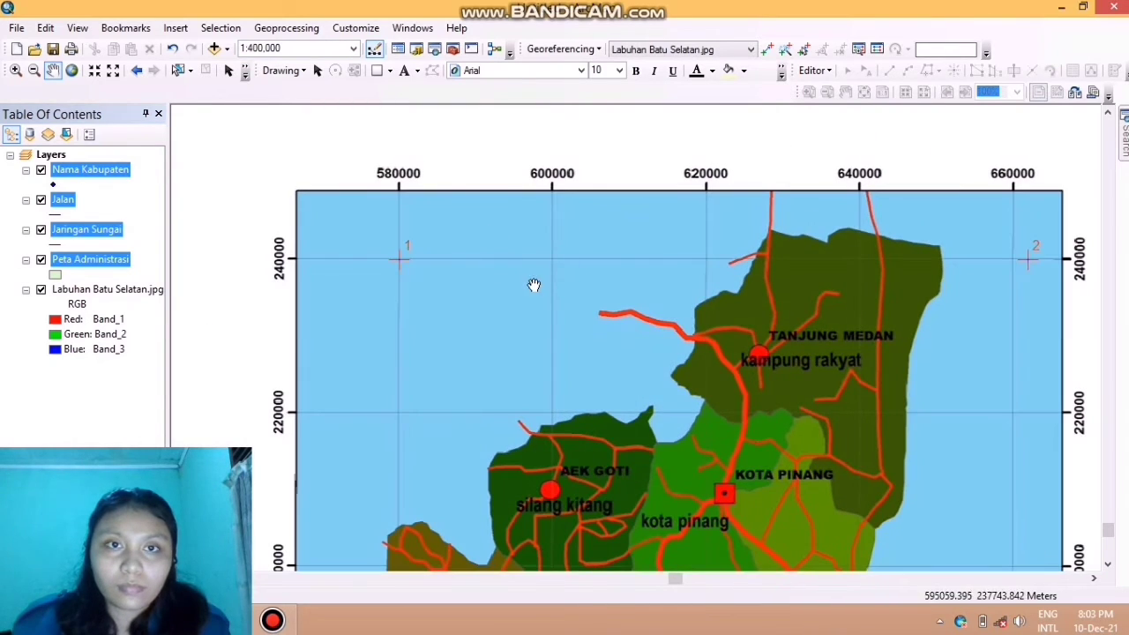
pyautogui.scroll(-1, 529, 237)
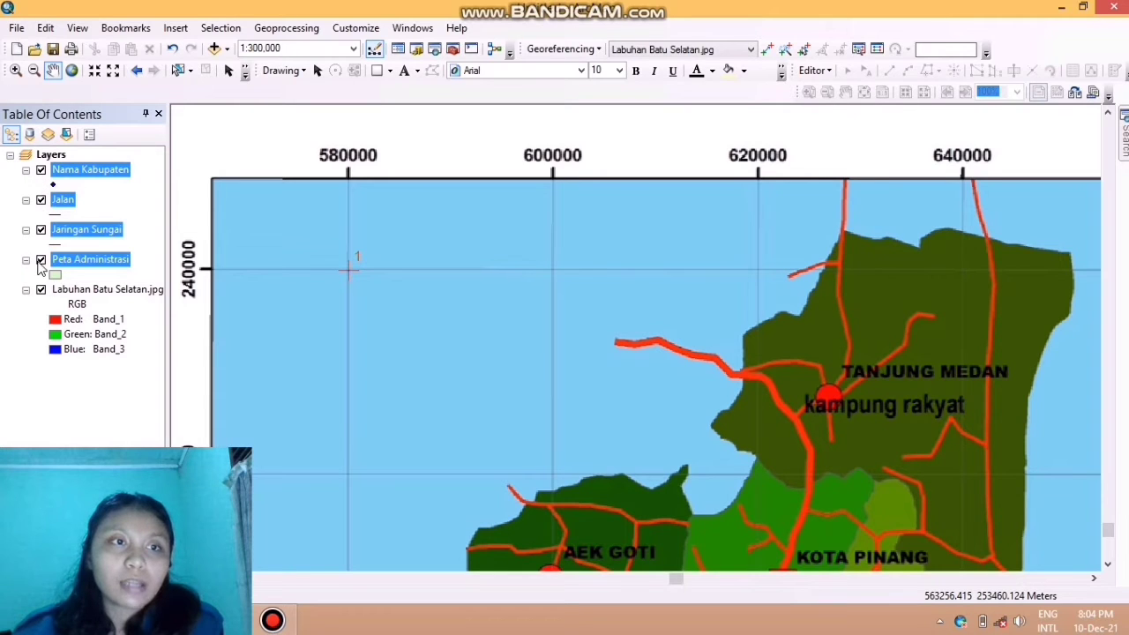
pyautogui.click(41, 230)
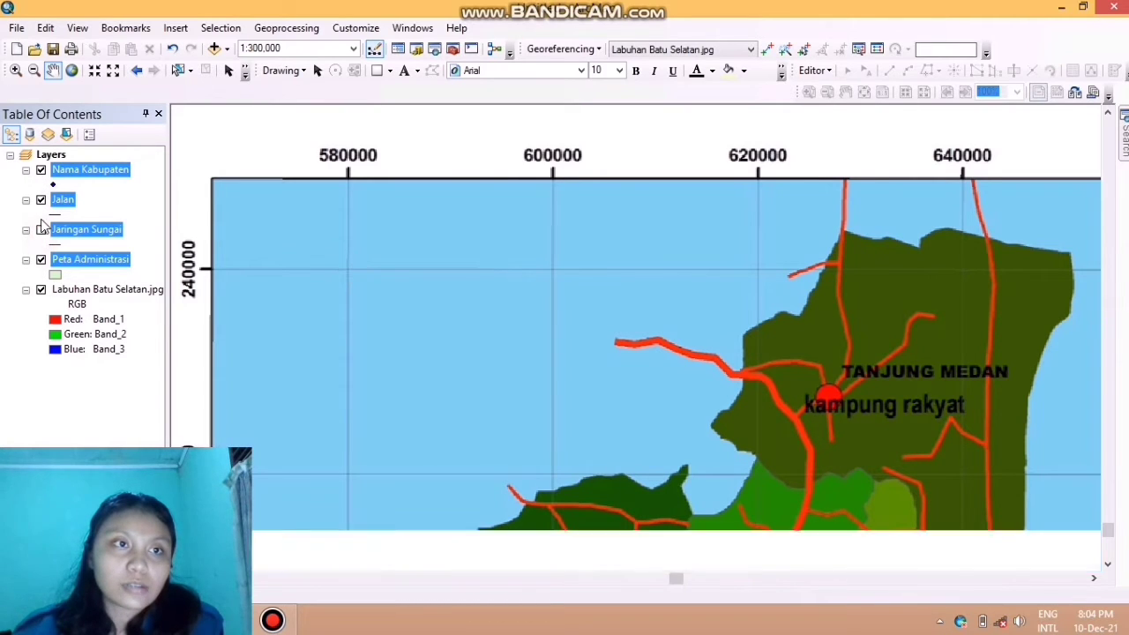
pyautogui.click(40, 200)
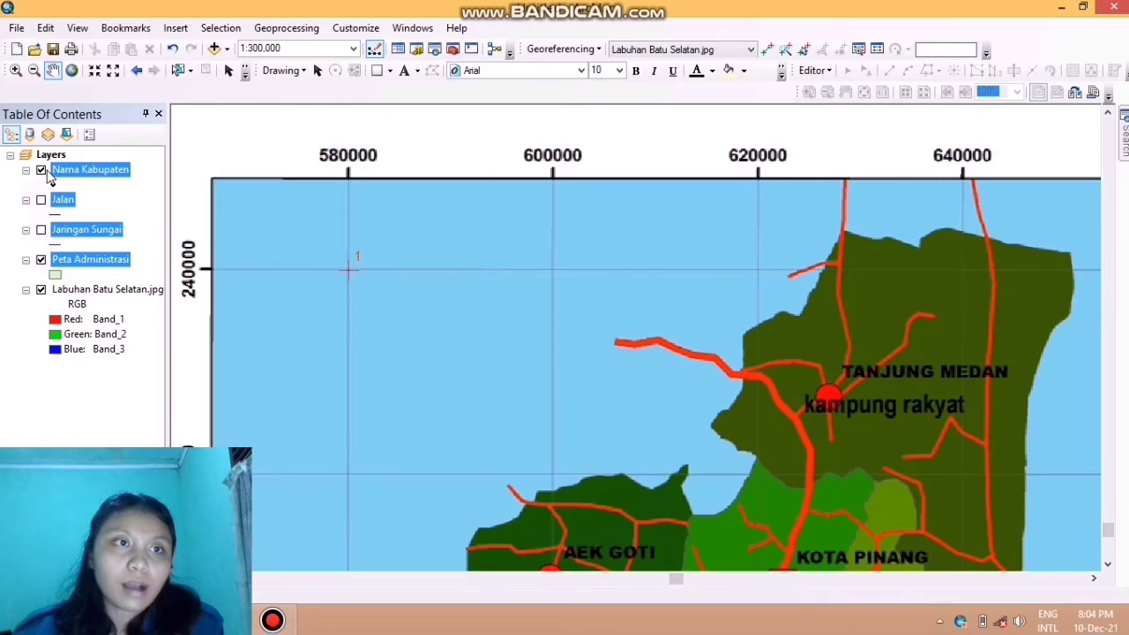
pyautogui.click(41, 170)
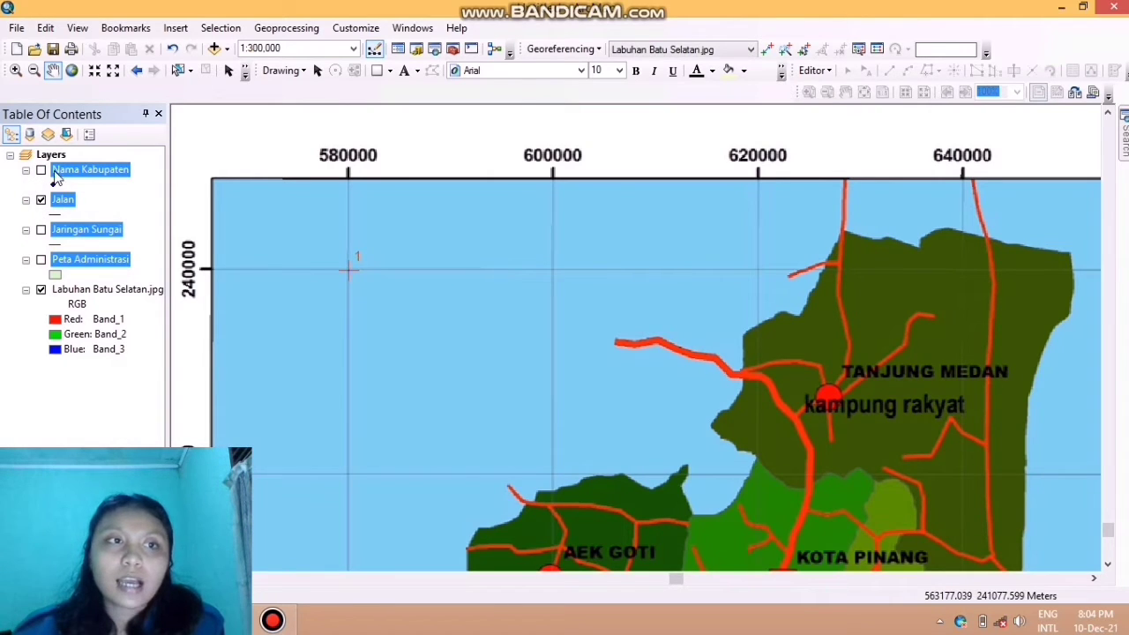
pyautogui.click(40, 260)
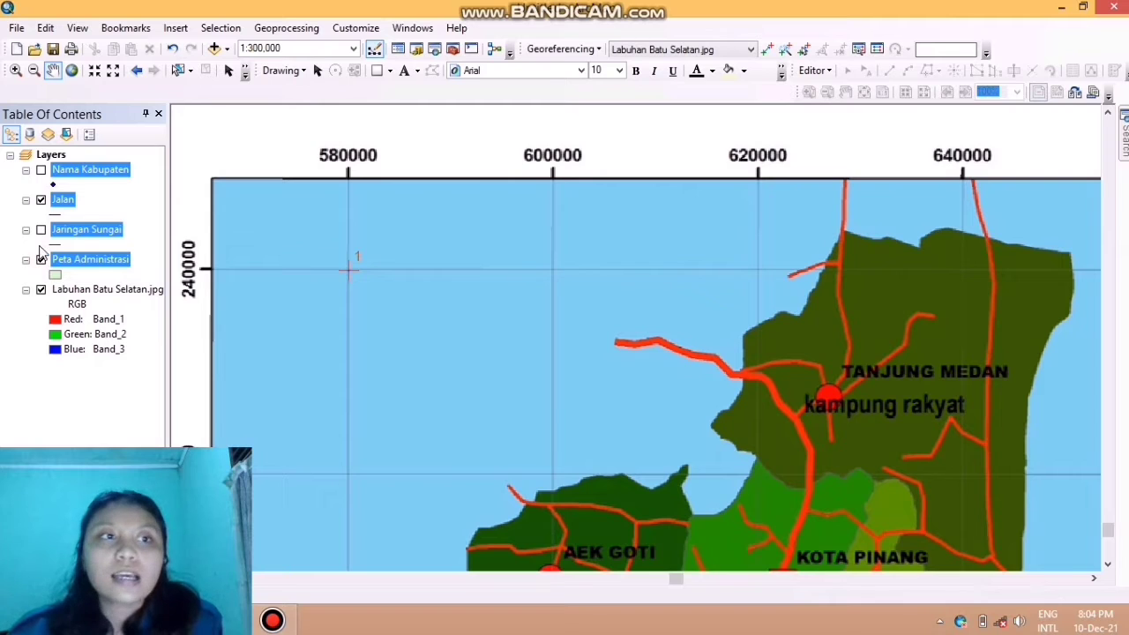
pyautogui.click(41, 201)
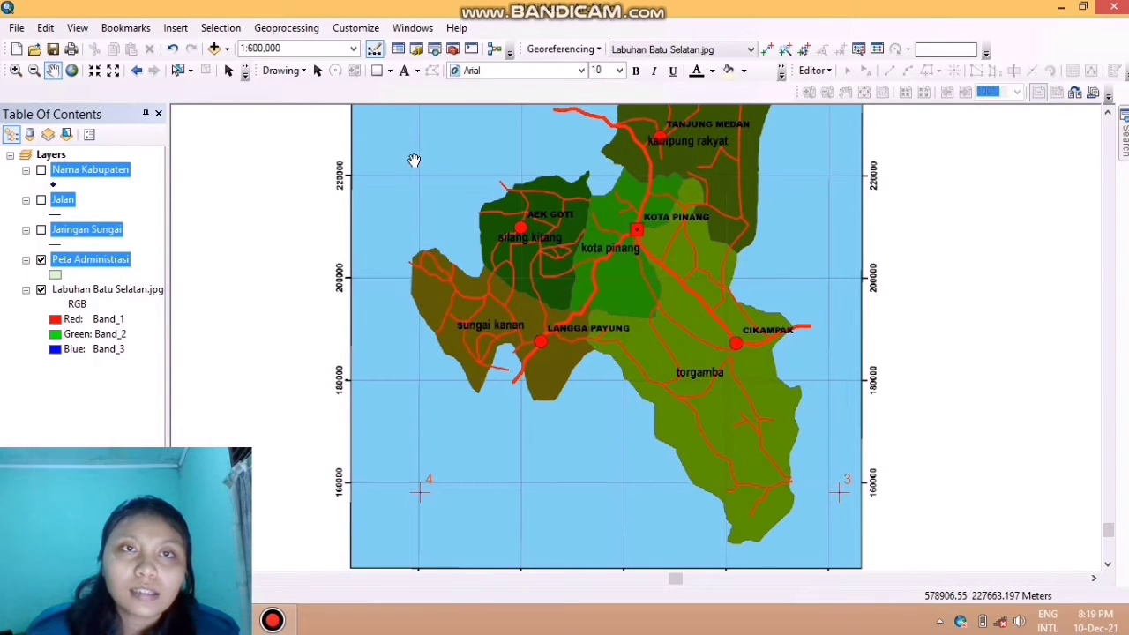
pyautogui.click(360, 29)
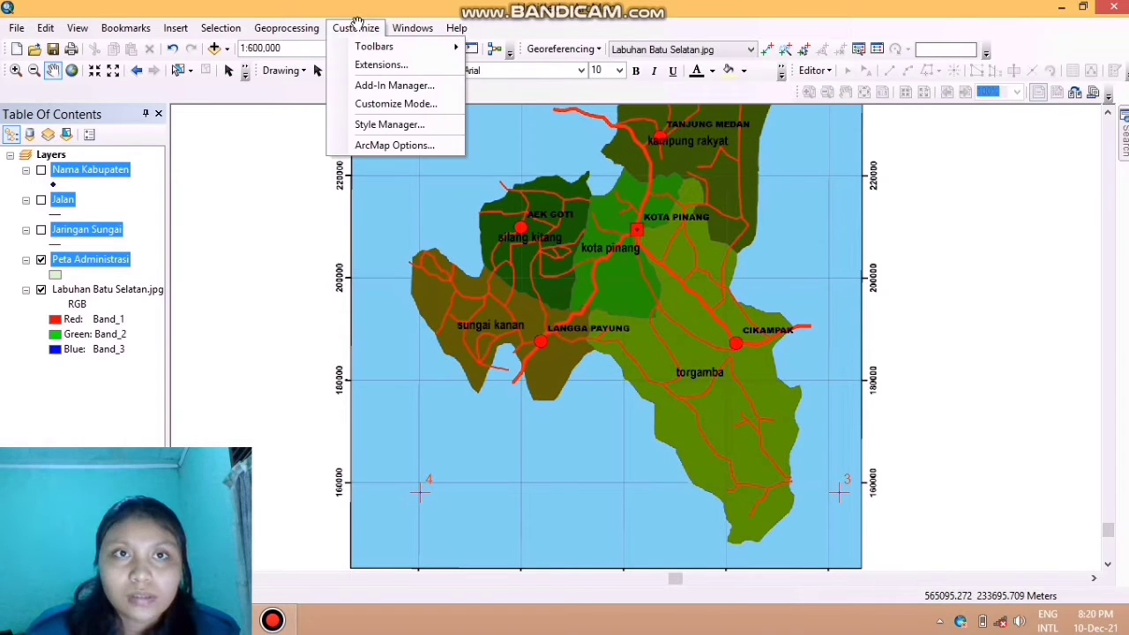
pyautogui.moveTo(374, 53)
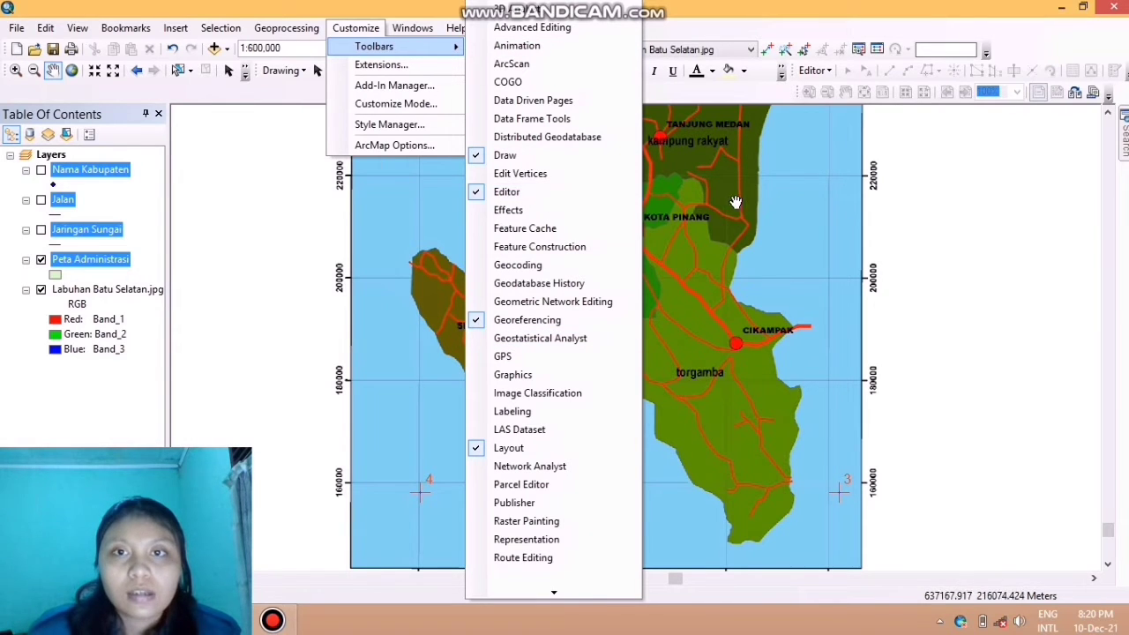
pyautogui.click(899, 248)
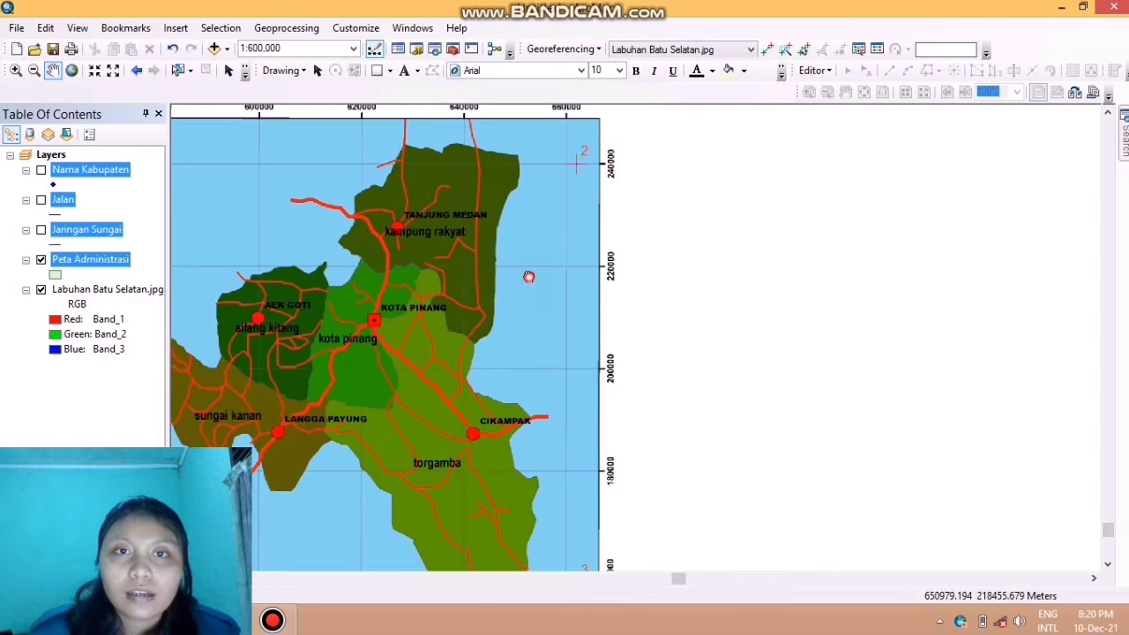
pyautogui.moveTo(529, 277); pyautogui.dragTo(765, 284)
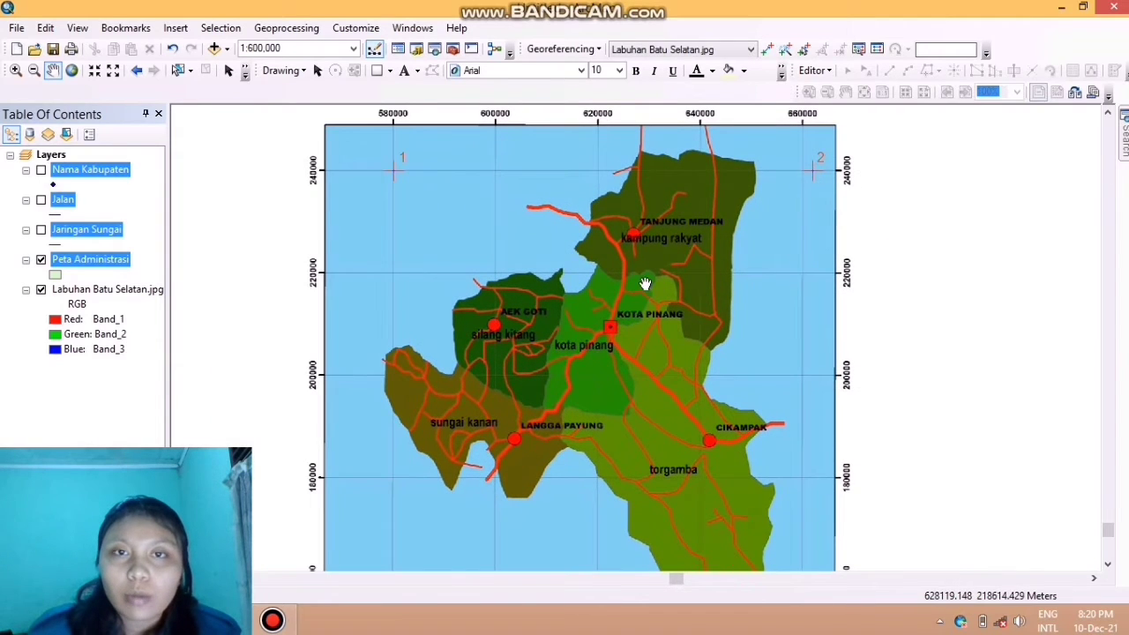
pyautogui.moveTo(647, 285)
pyautogui.mouseDown()
pyautogui.moveTo(647, 273)
pyautogui.moveTo(650, 288)
pyautogui.moveTo(669, 283)
pyautogui.mouseUp()
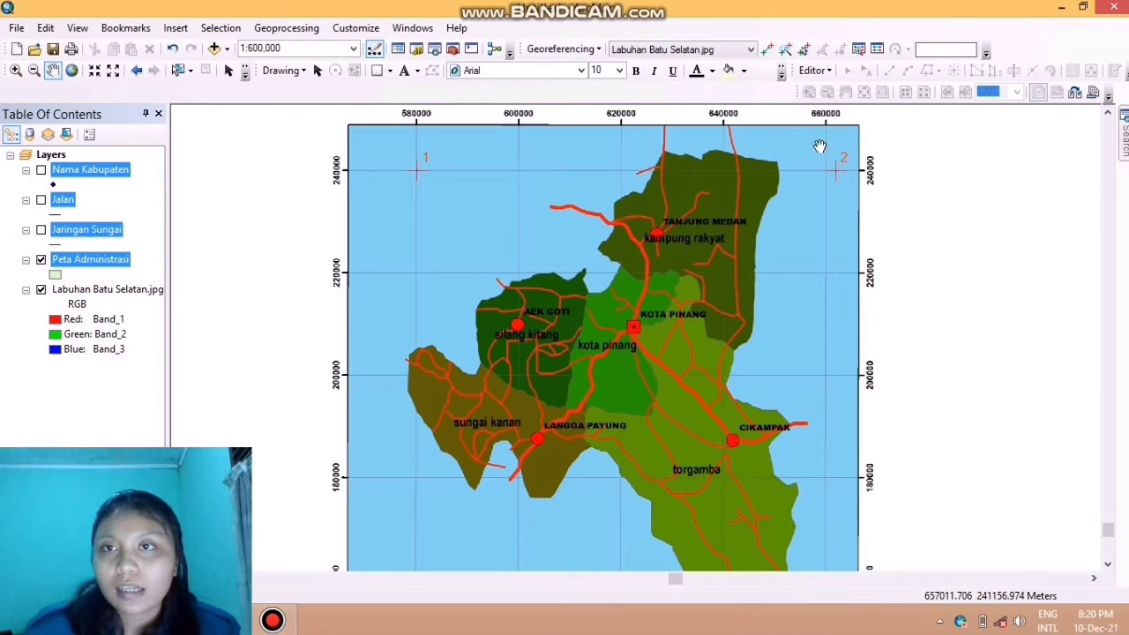
# Show the Snapping toolbar and enable vertex snapping
pyautogui.click(827, 73)
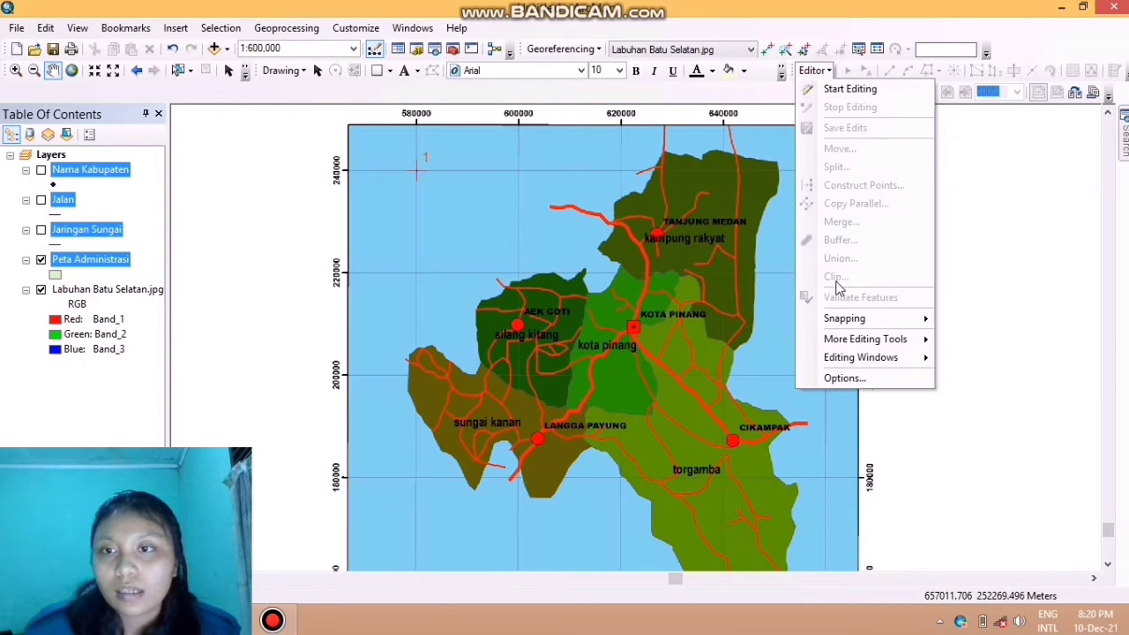
pyautogui.moveTo(838, 327)
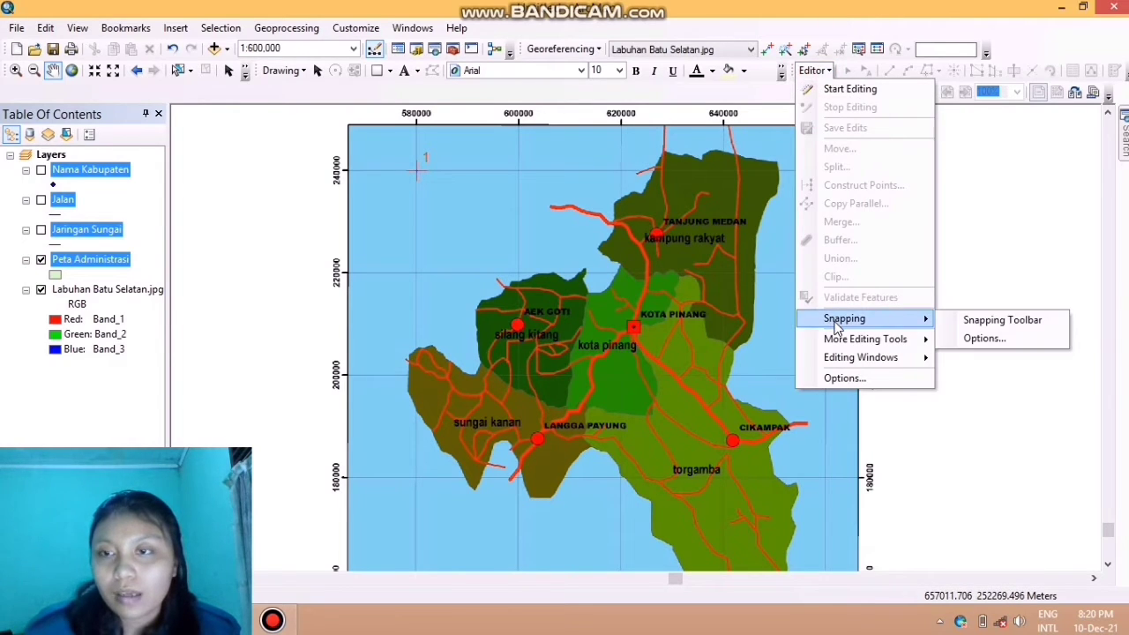
pyautogui.click(970, 323)
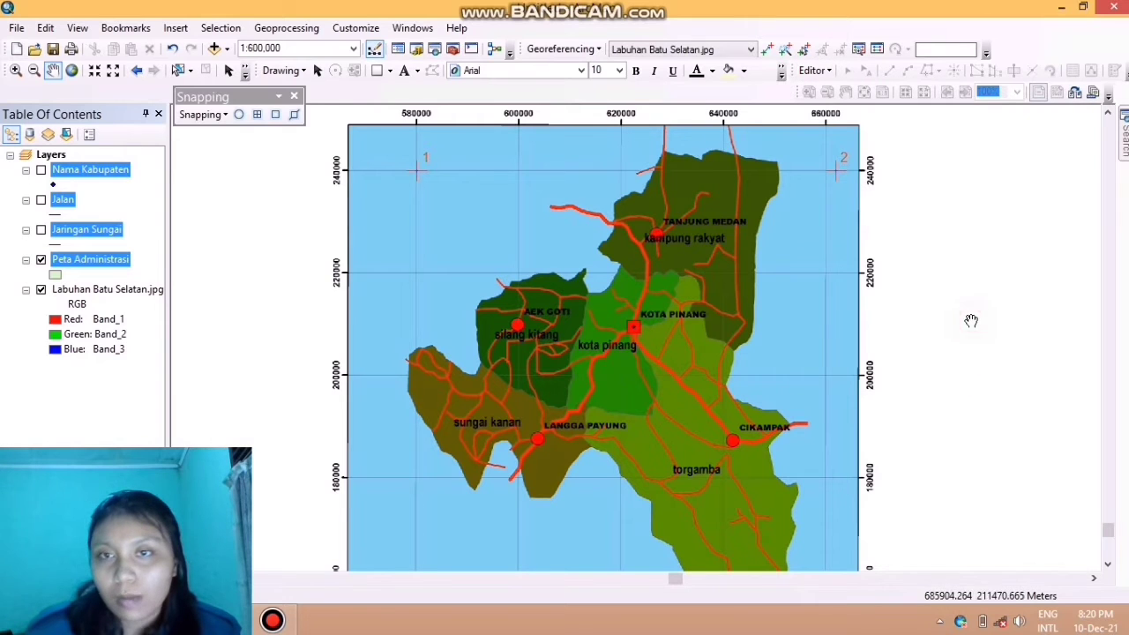
pyautogui.click(276, 118)
# Start an edit session and choose the Peta Administrasi feature template with the Polygon construction tool
pyautogui.moveTo(511, 245); pyautogui.dragTo(600, 259)
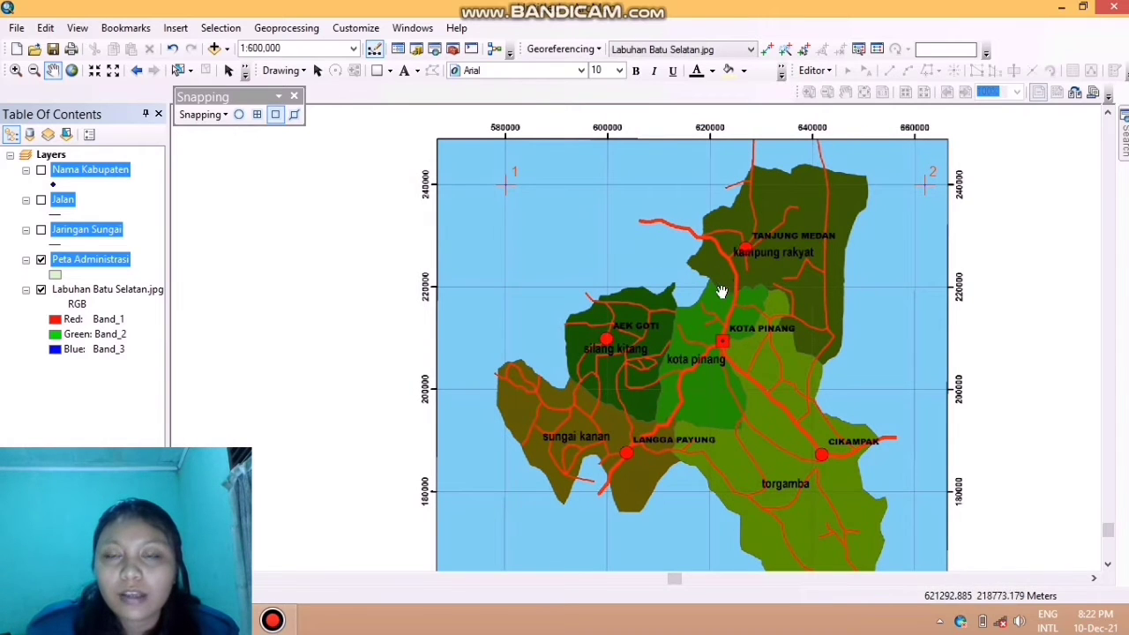
pyautogui.click(827, 72)
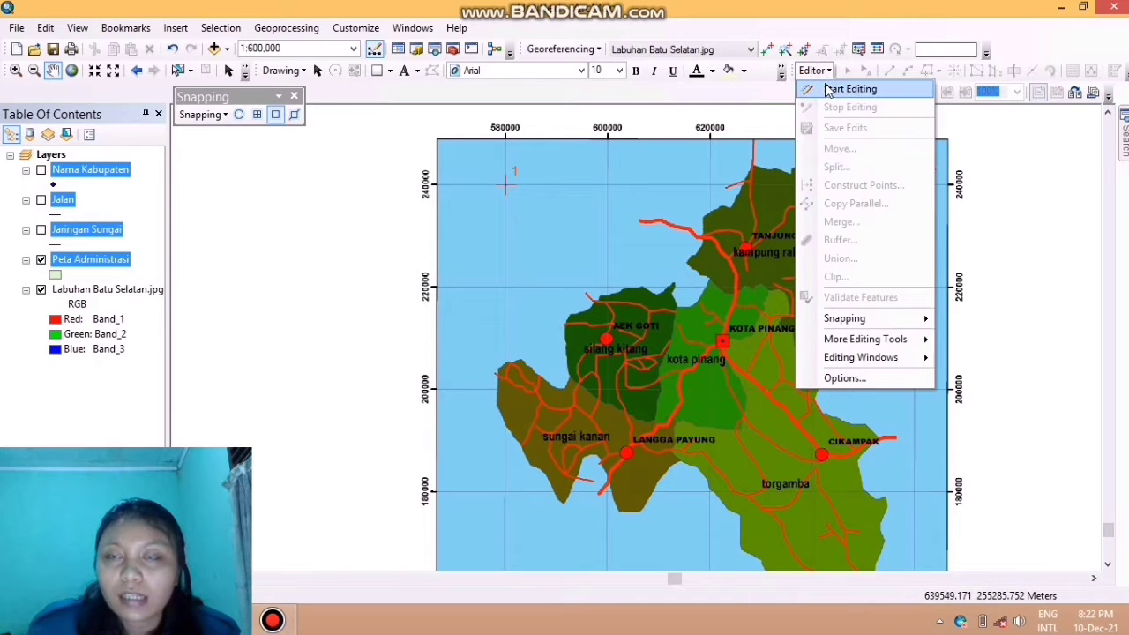
pyautogui.click(834, 88)
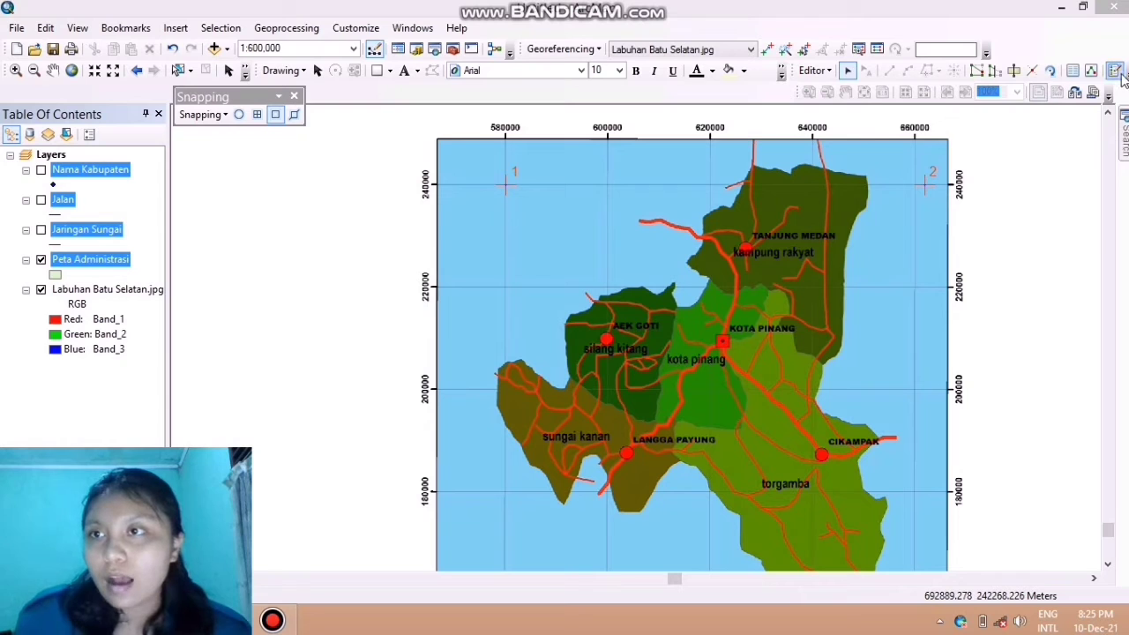
pyautogui.click(1115, 73)
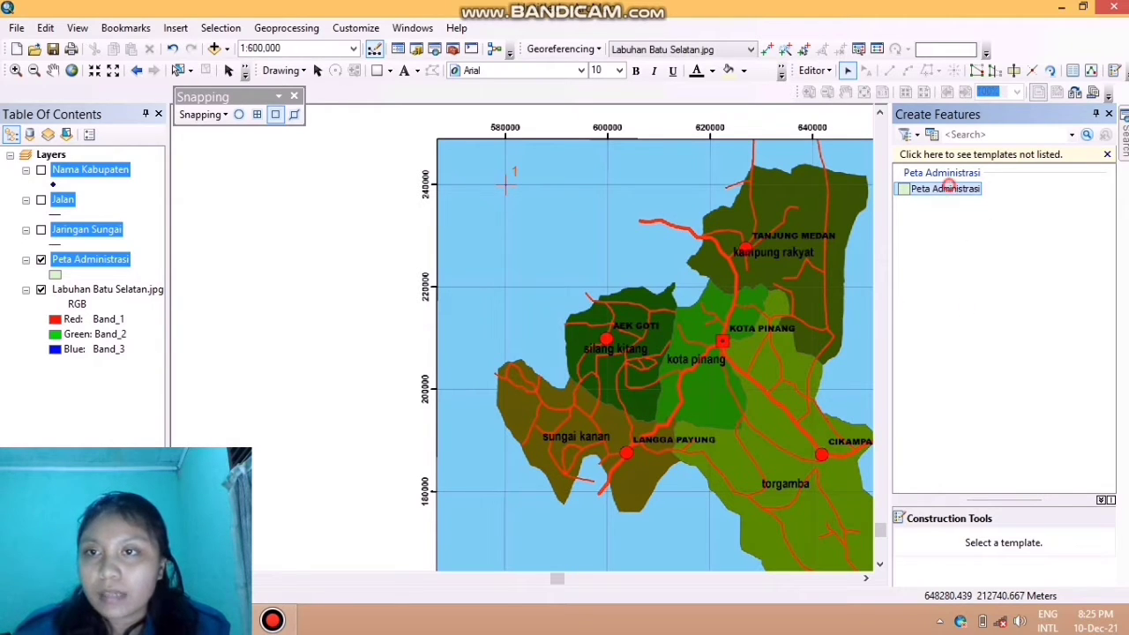
pyautogui.click(951, 189)
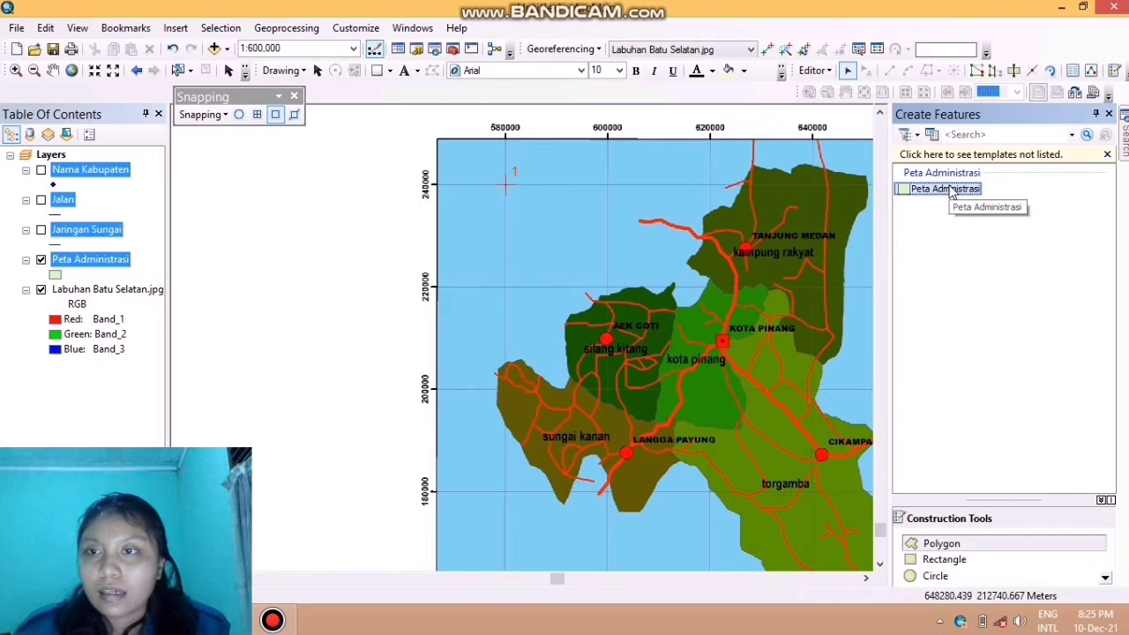
pyautogui.click(928, 548)
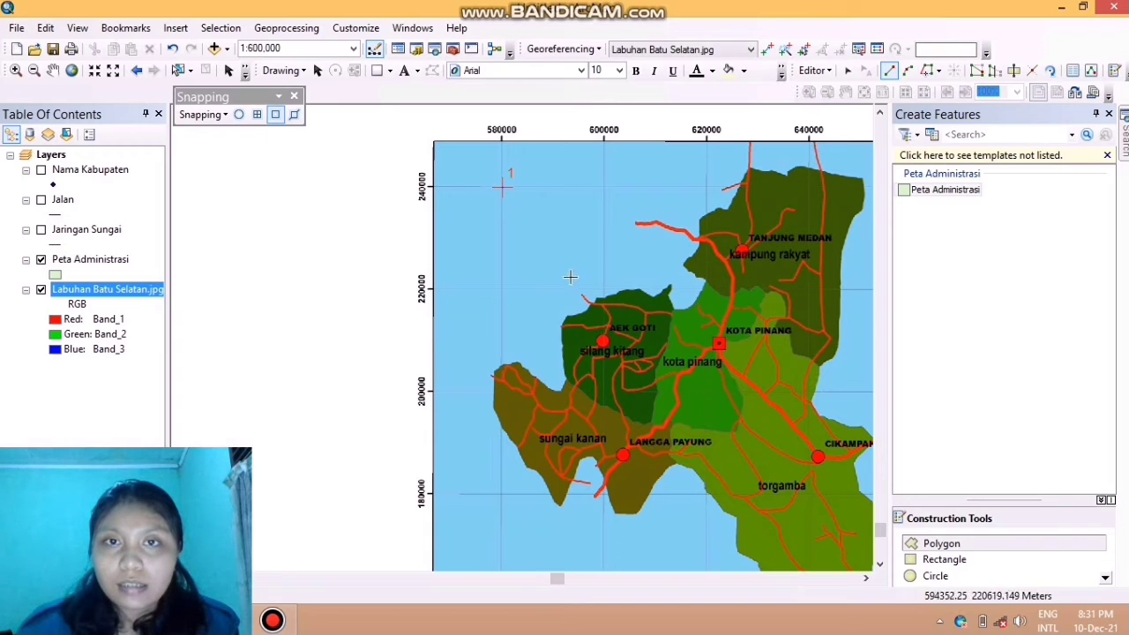
# Start the Peta Administrasi polygon on Torgamba's eastern border at 1:62,500, tracing northeast from the inward bend to the outermost corner below the pointed tip
pyautogui.click(52, 72)
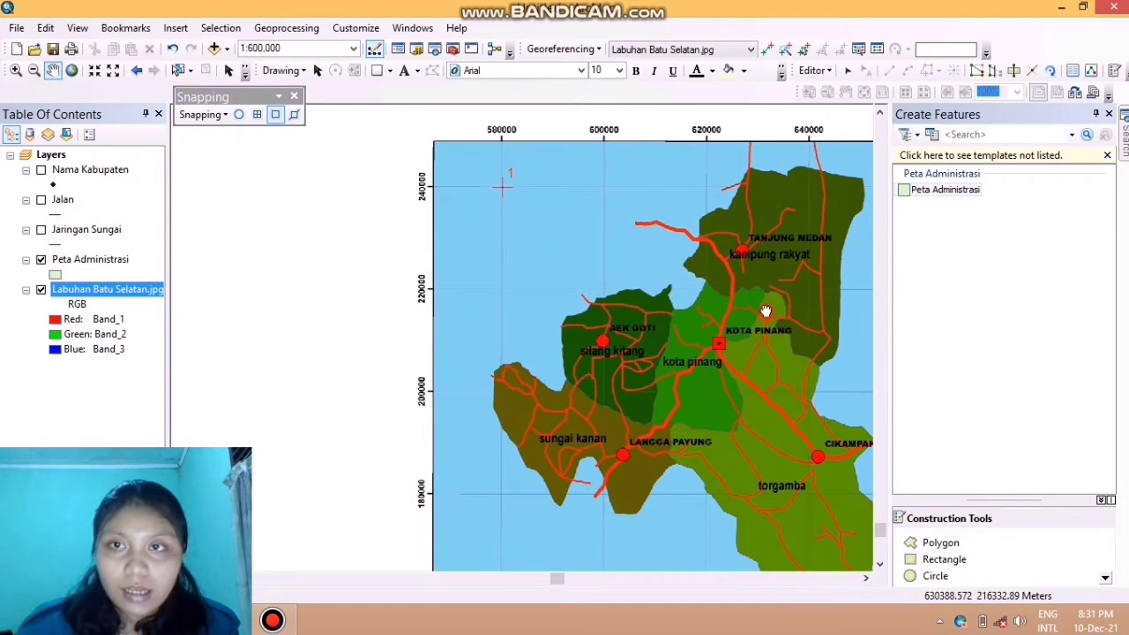
pyautogui.moveTo(766, 309); pyautogui.dragTo(662, 297)
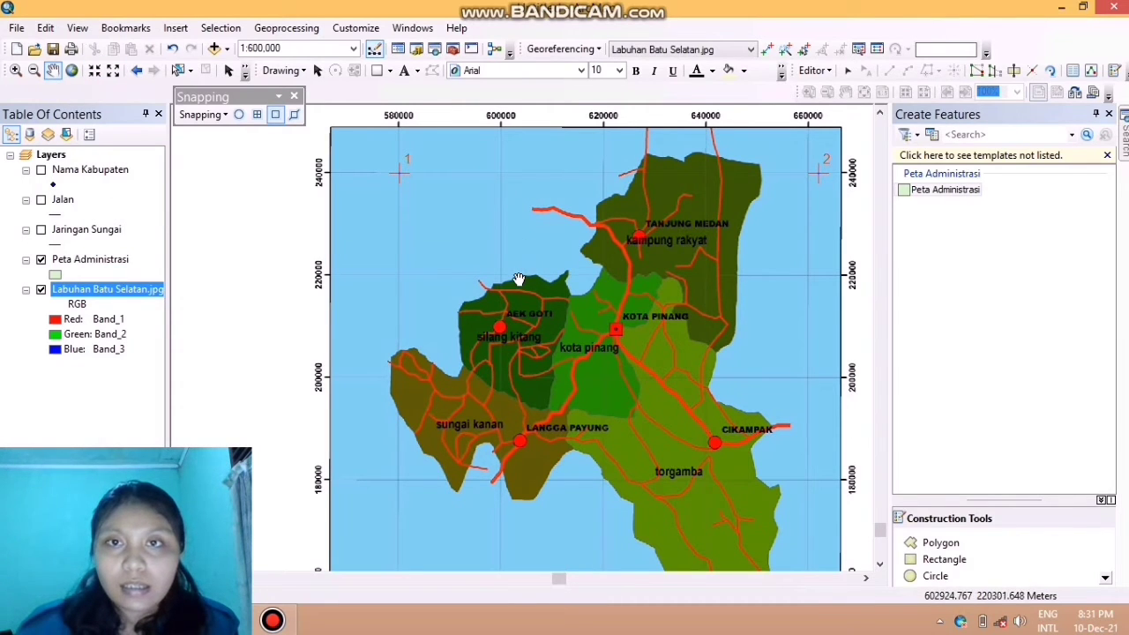
pyautogui.moveTo(566, 293); pyautogui.dragTo(557, 252)
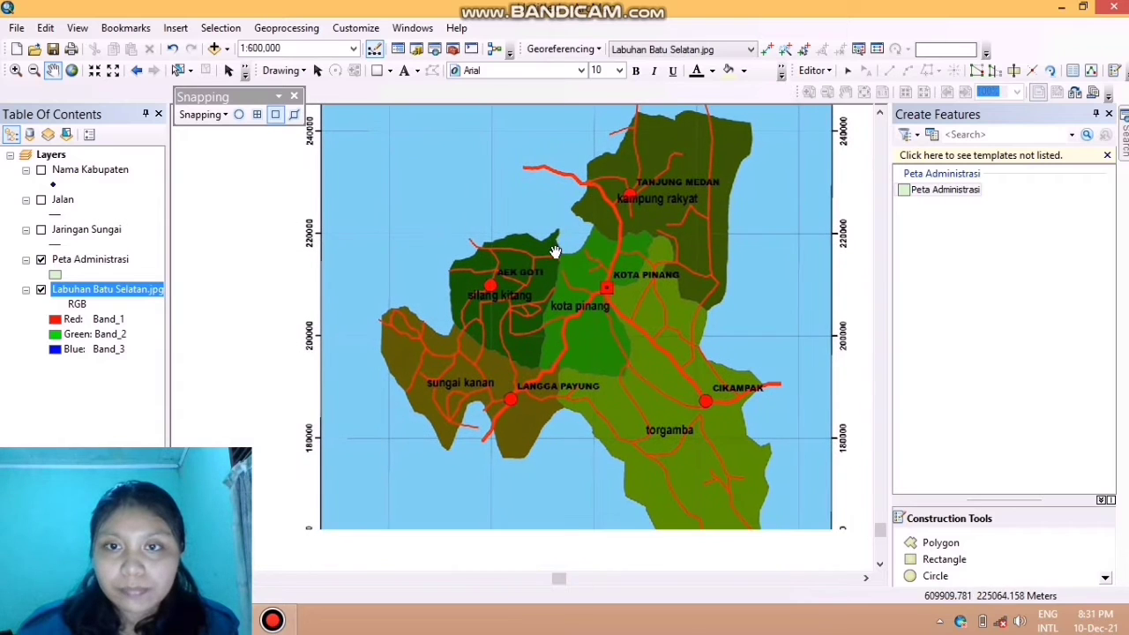
pyautogui.moveTo(724, 493); pyautogui.dragTo(709, 460)
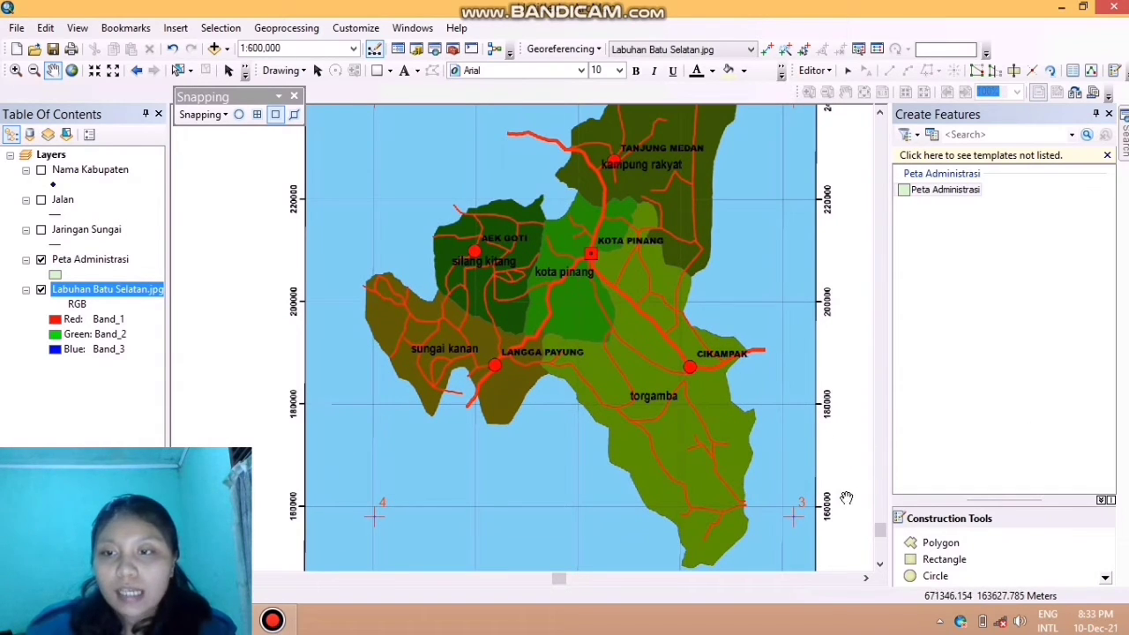
pyautogui.click(940, 544)
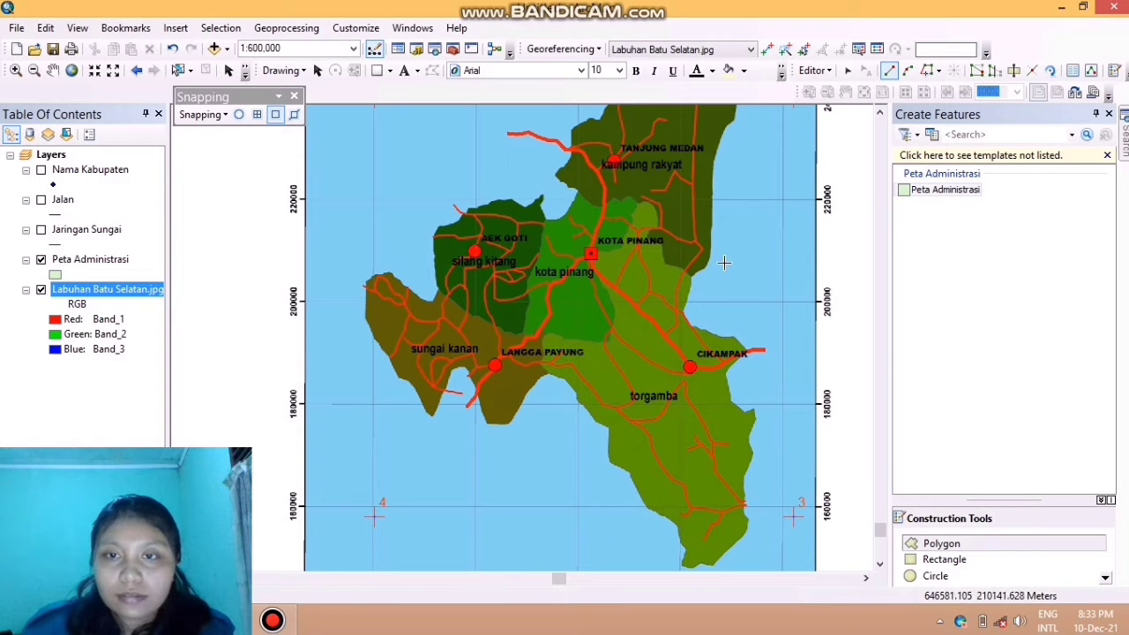
pyautogui.scroll(3, 760, 423)
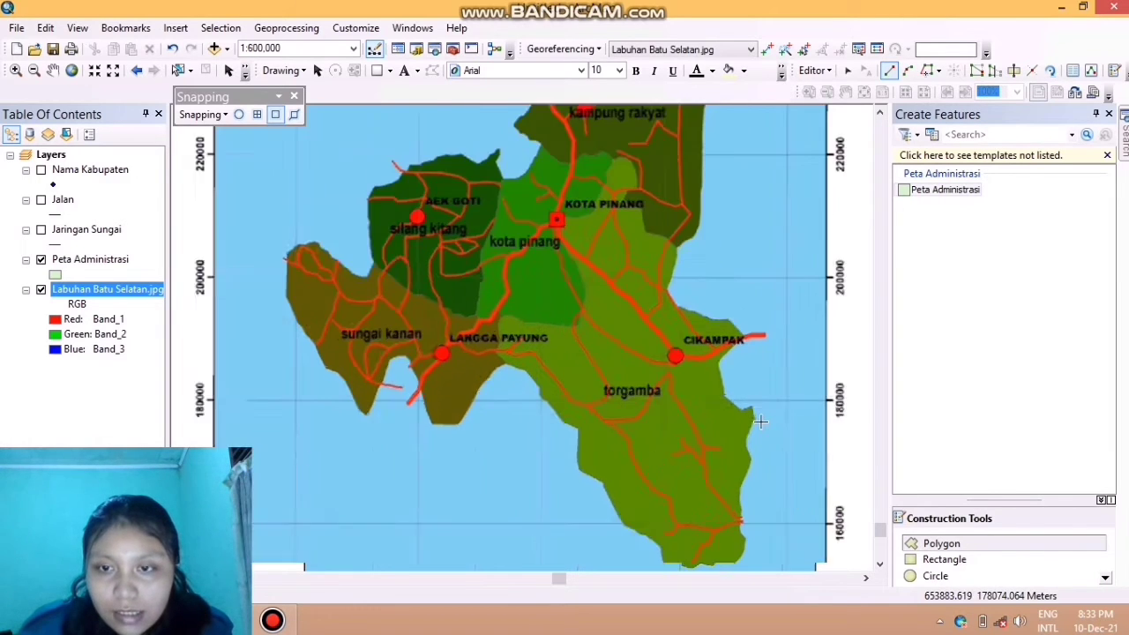
pyautogui.scroll(3, 761, 422)
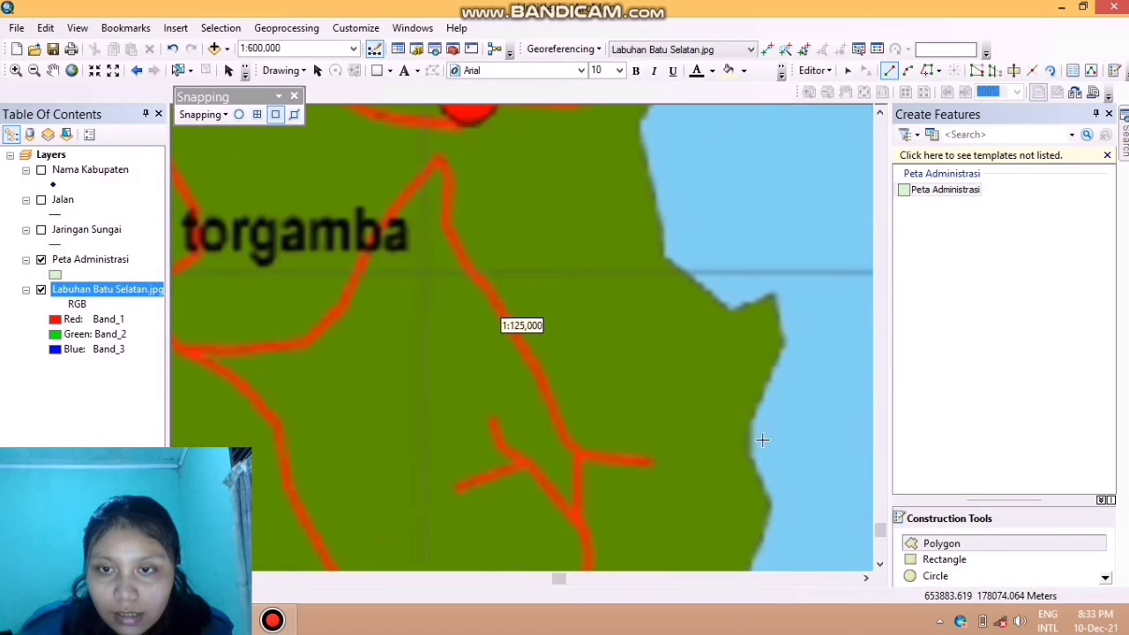
pyautogui.scroll(2, 763, 427)
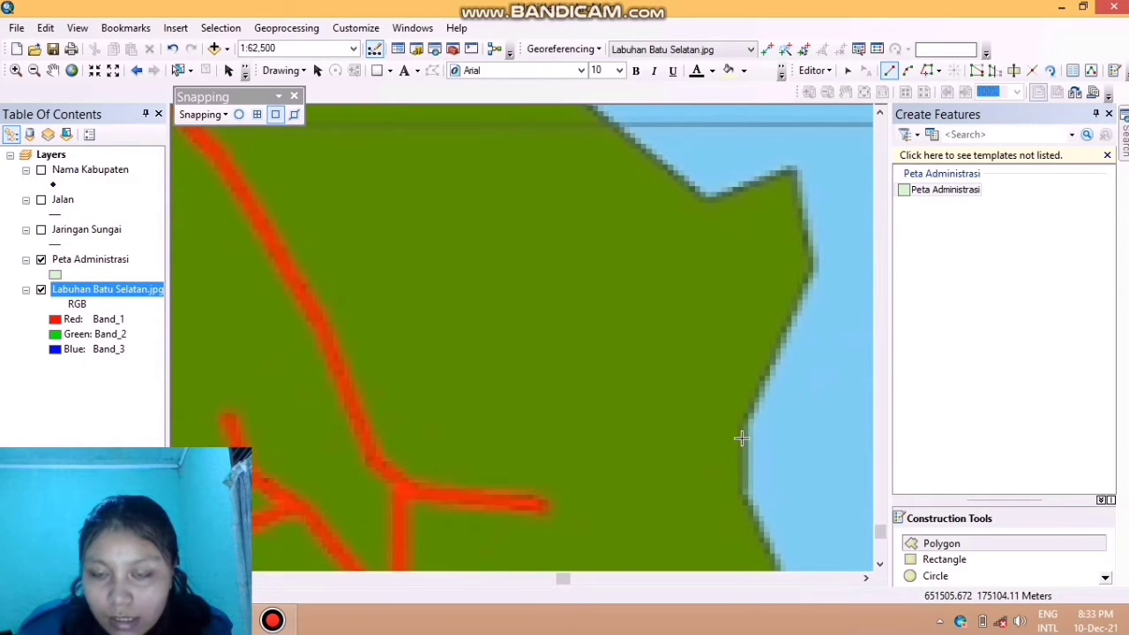
pyautogui.click(742, 435)
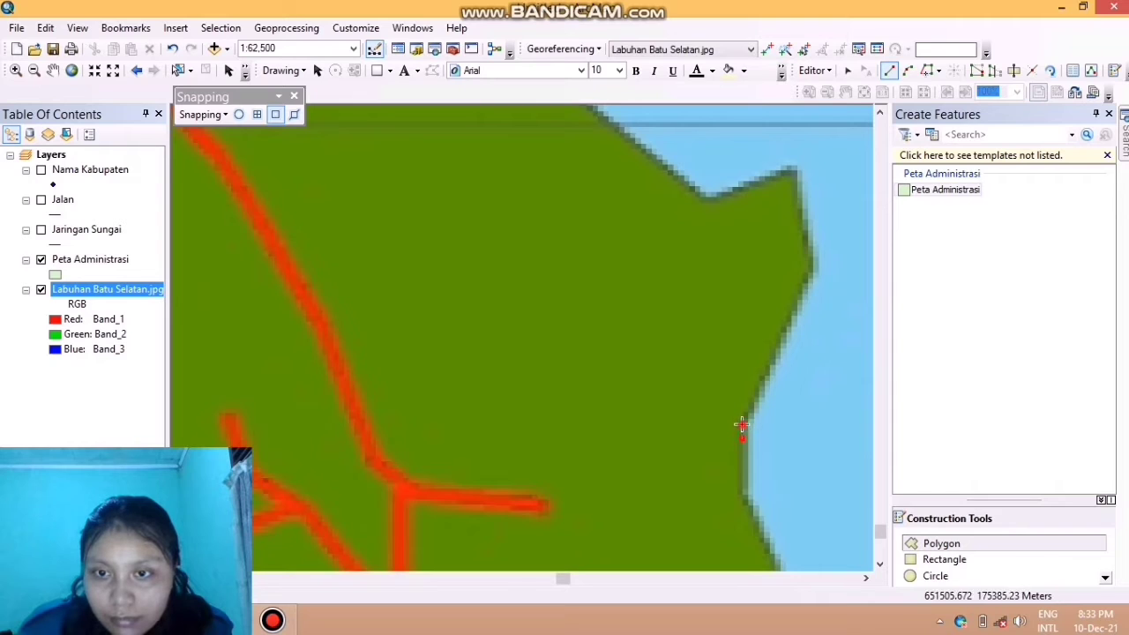
pyautogui.click(742, 420)
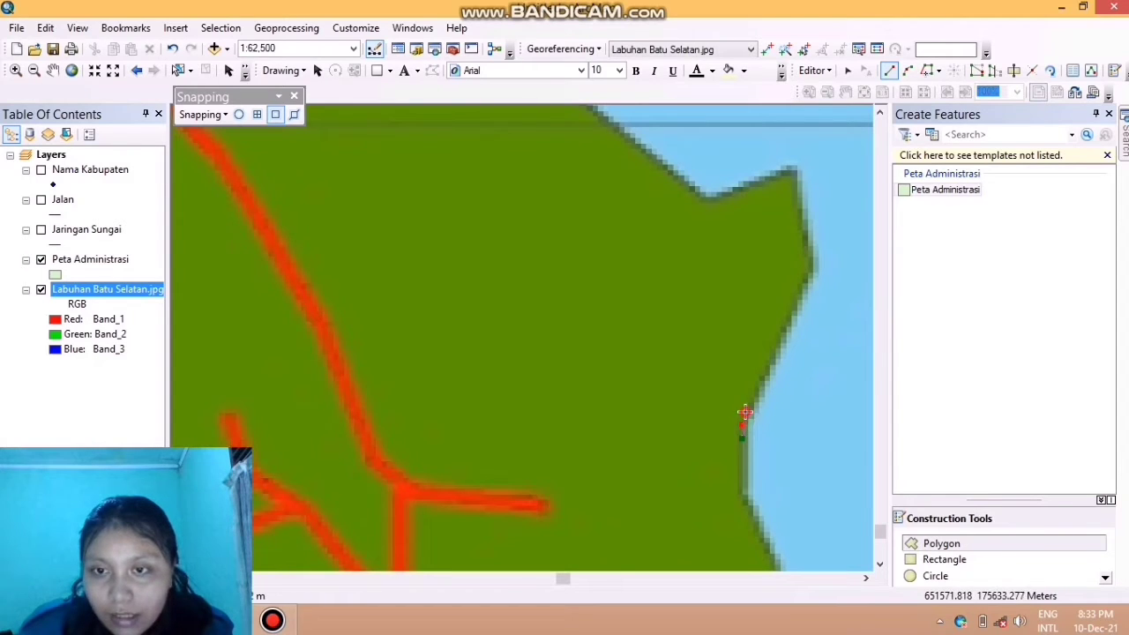
pyautogui.click(748, 410)
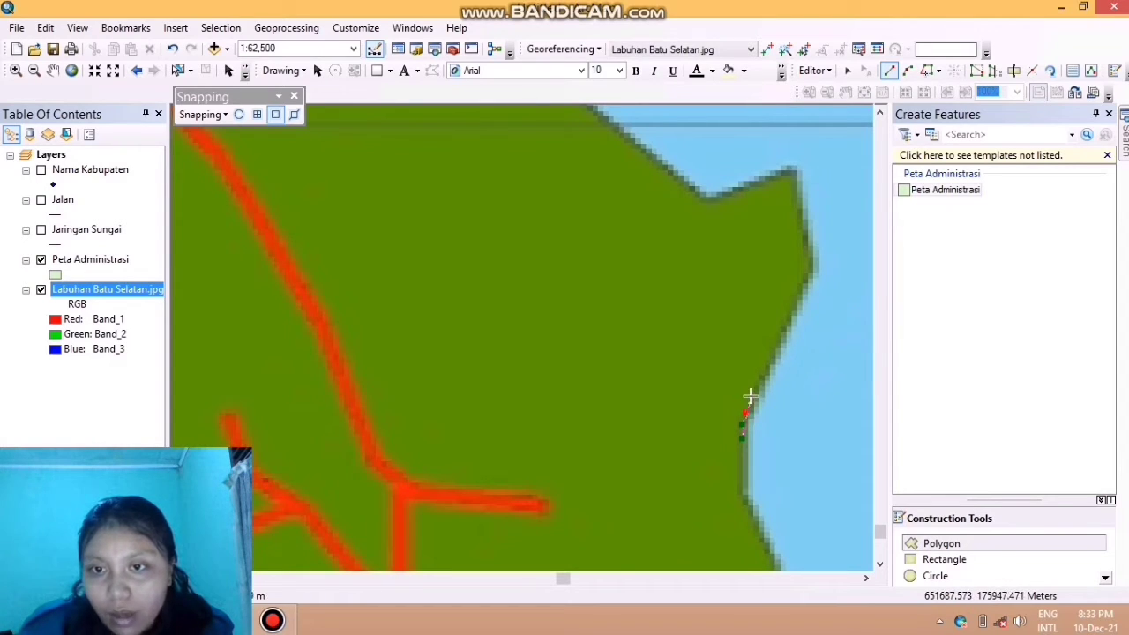
pyautogui.click(751, 396)
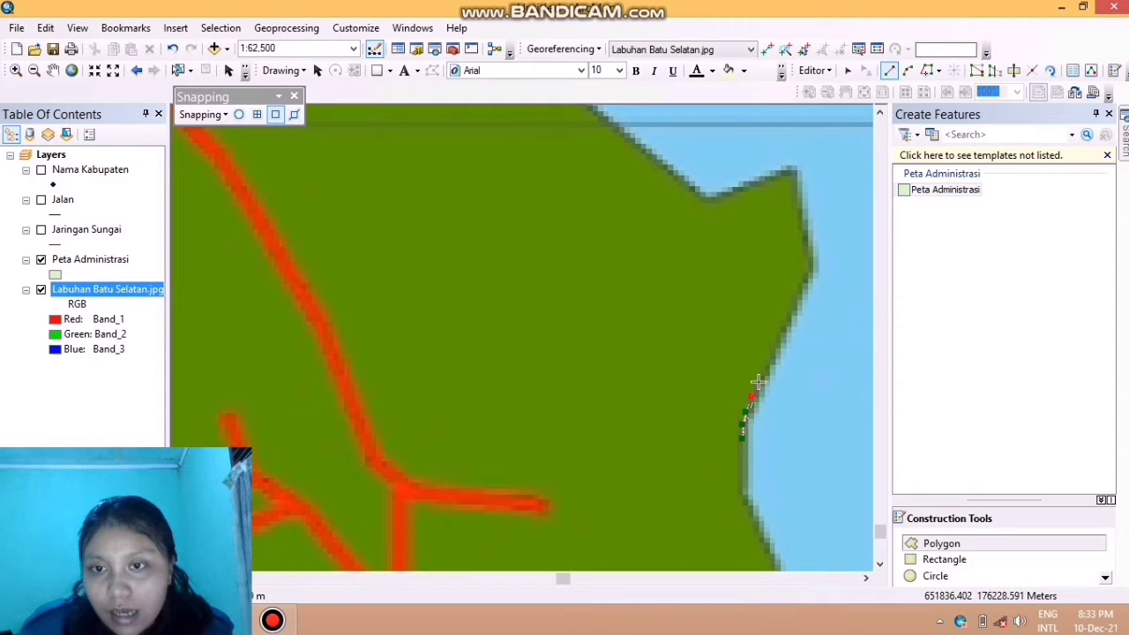
pyautogui.click(758, 382)
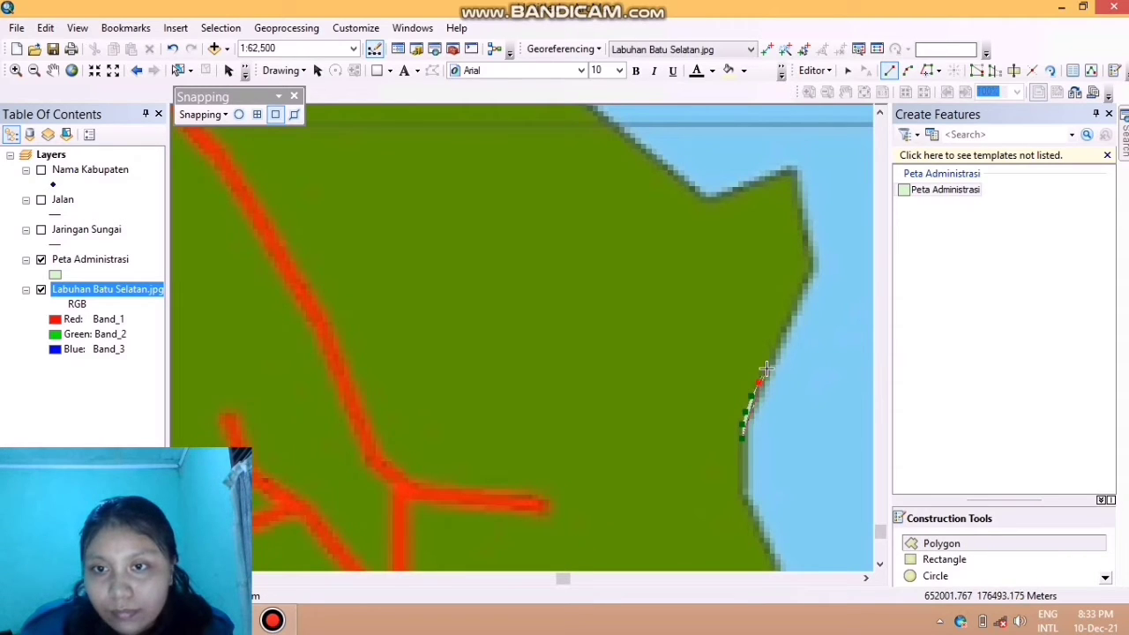
pyautogui.click(766, 371)
pyautogui.click(773, 356)
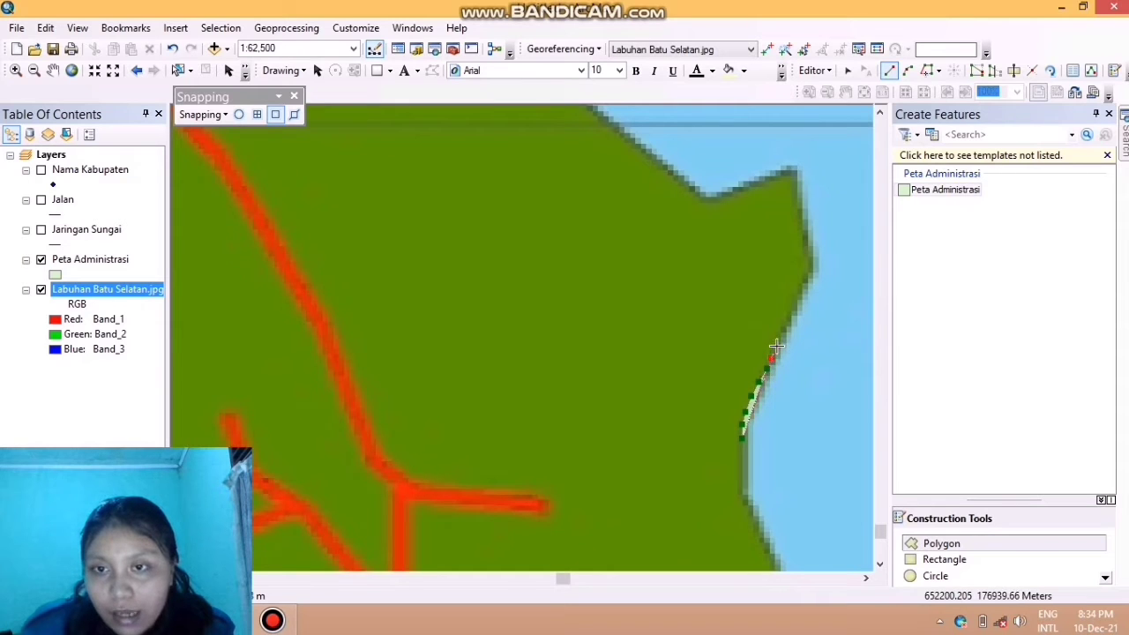
pyautogui.click(777, 346)
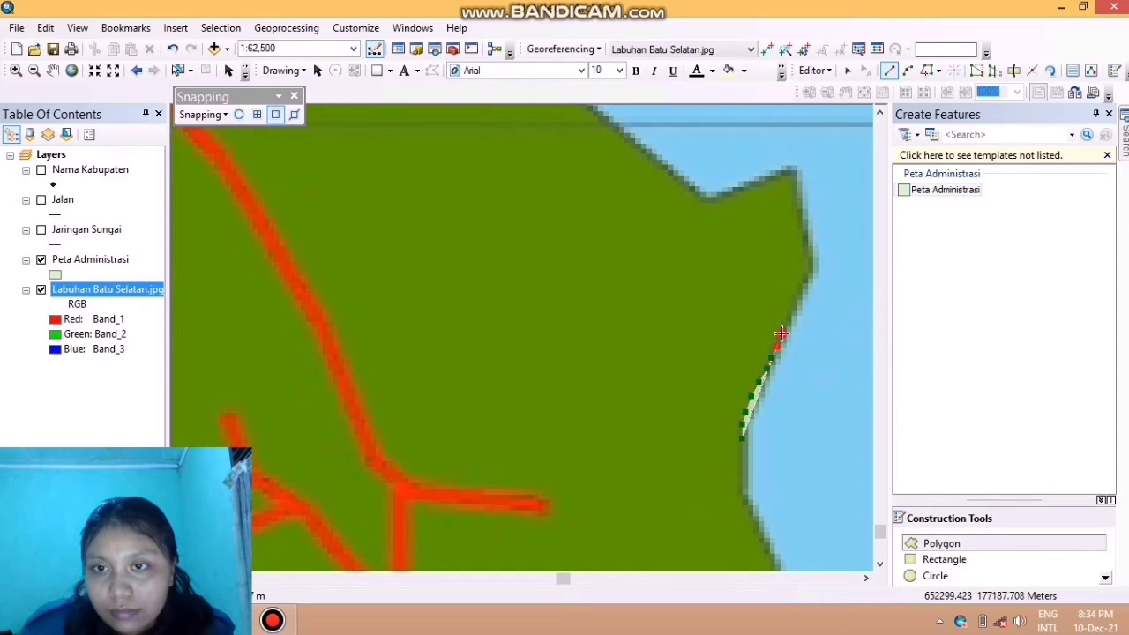
pyautogui.click(782, 334)
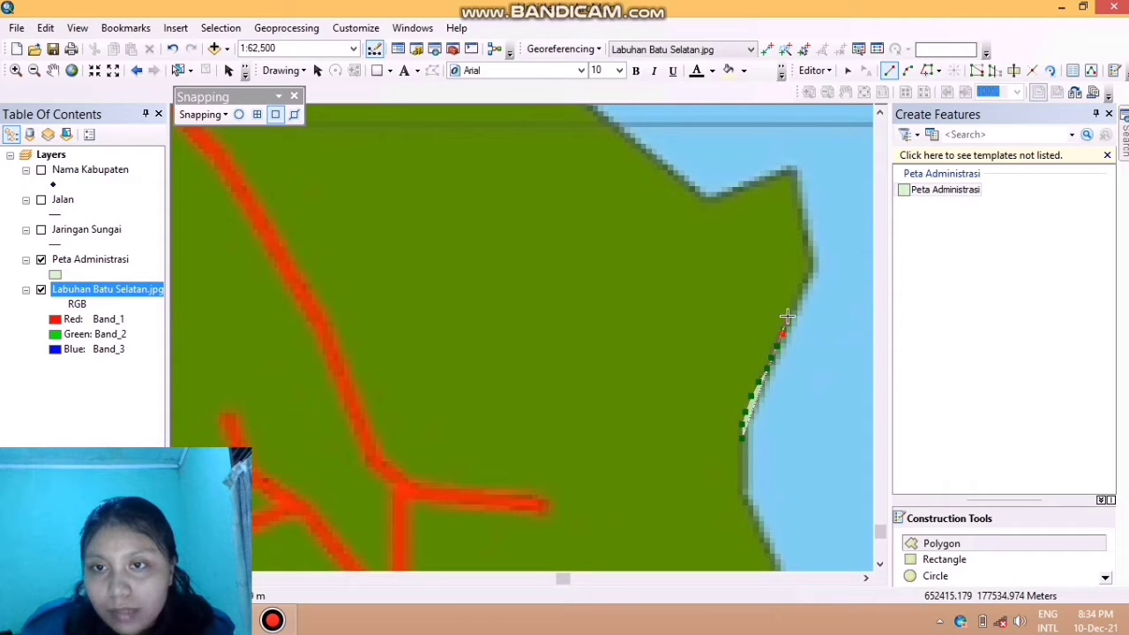
pyautogui.click(788, 320)
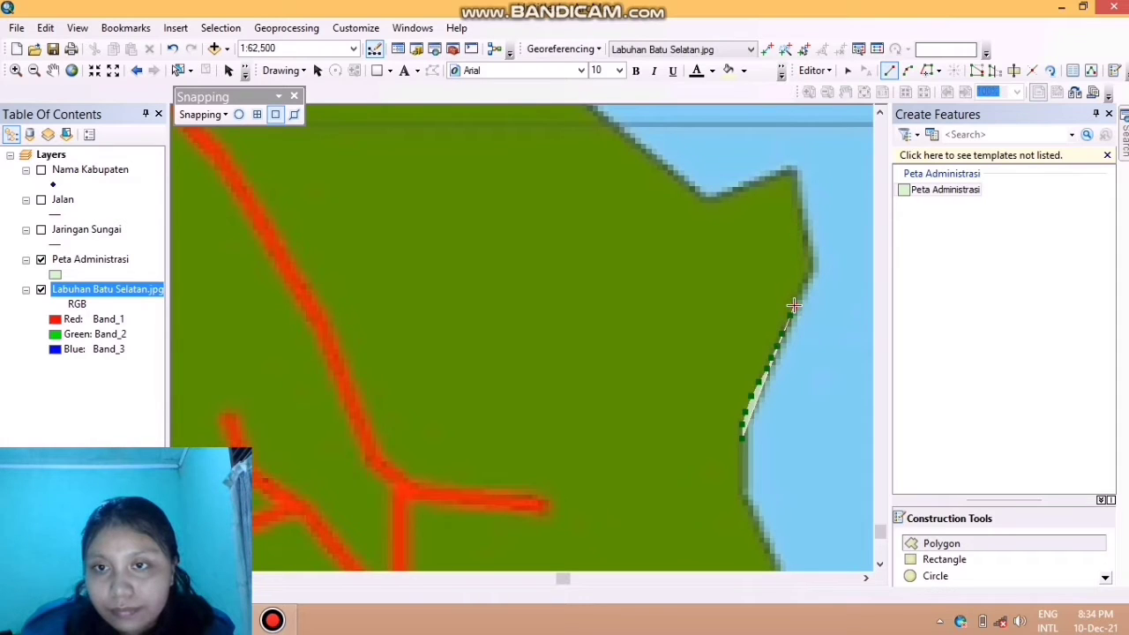
pyautogui.click(795, 298)
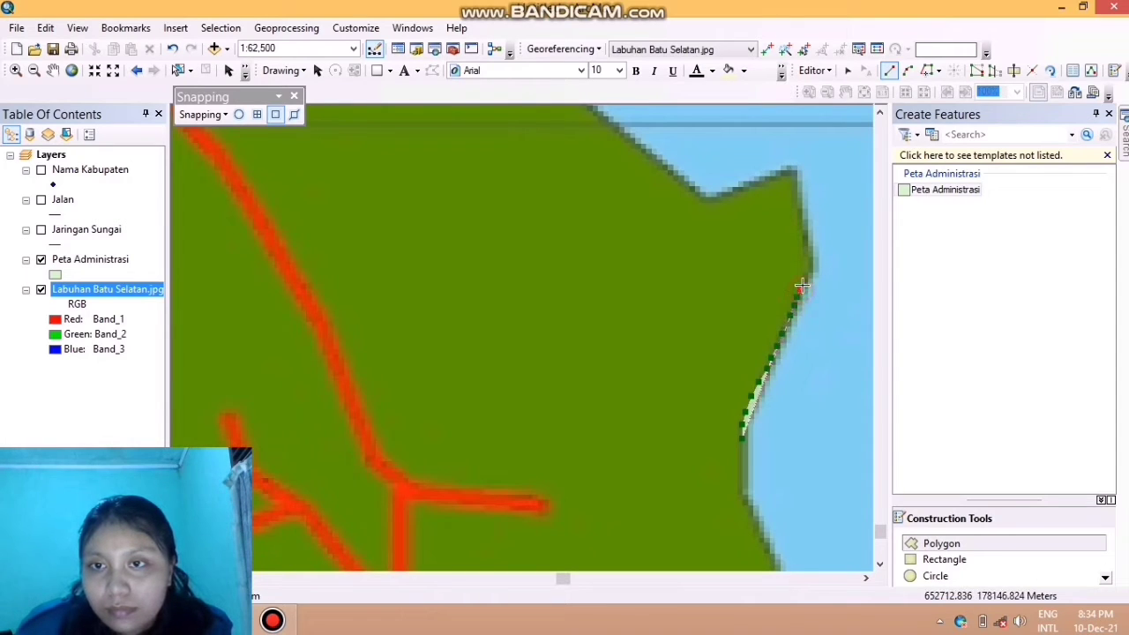
pyautogui.click(810, 272)
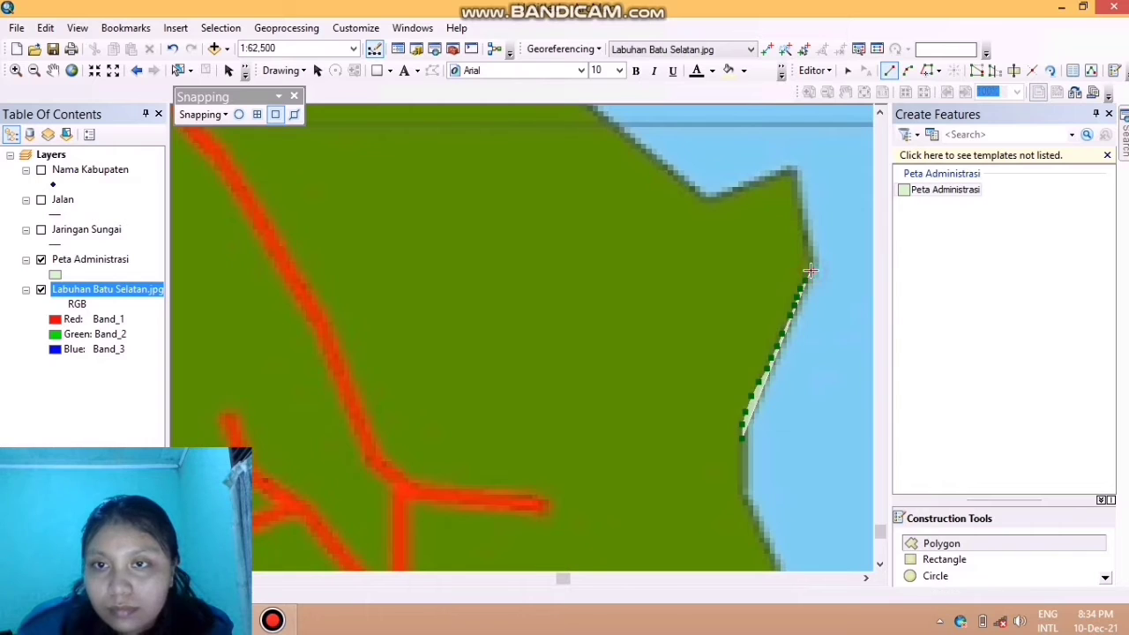
# Extend the polygon outline north from Torgamba's outermost eastern corner to the pointed tip of the boundary
pyautogui.click(801, 217)
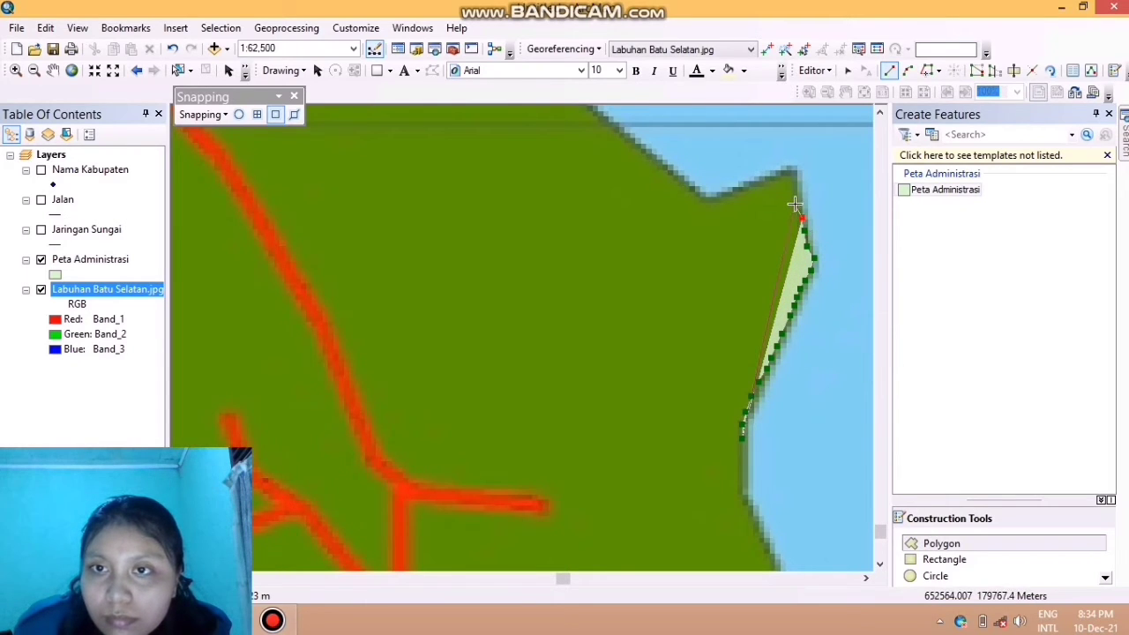
pyautogui.click(794, 196)
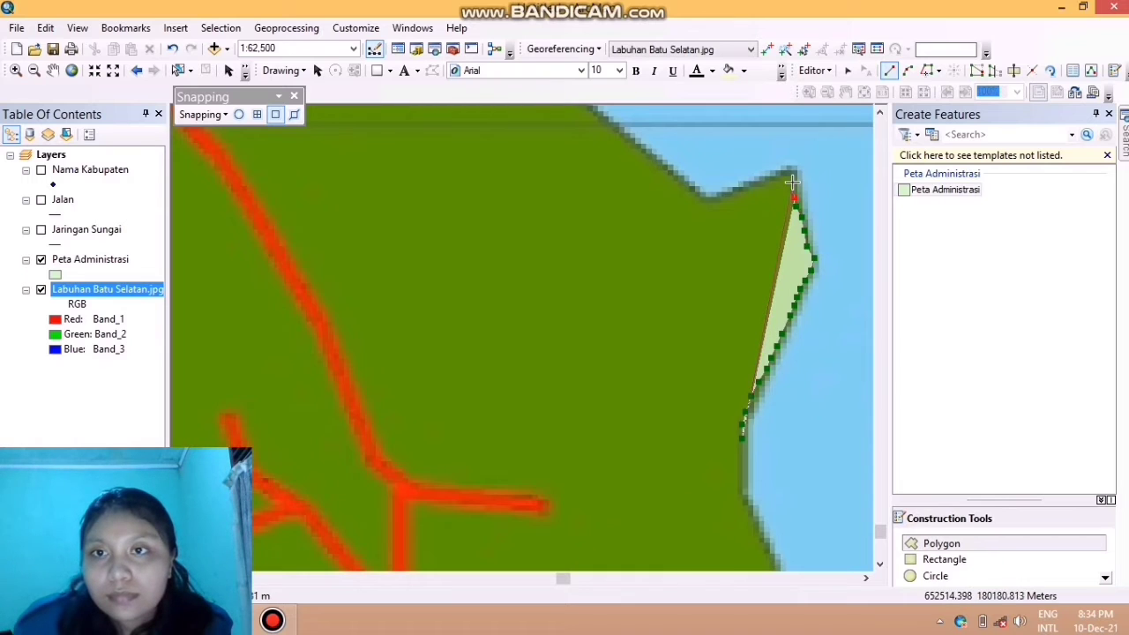
pyautogui.click(794, 173)
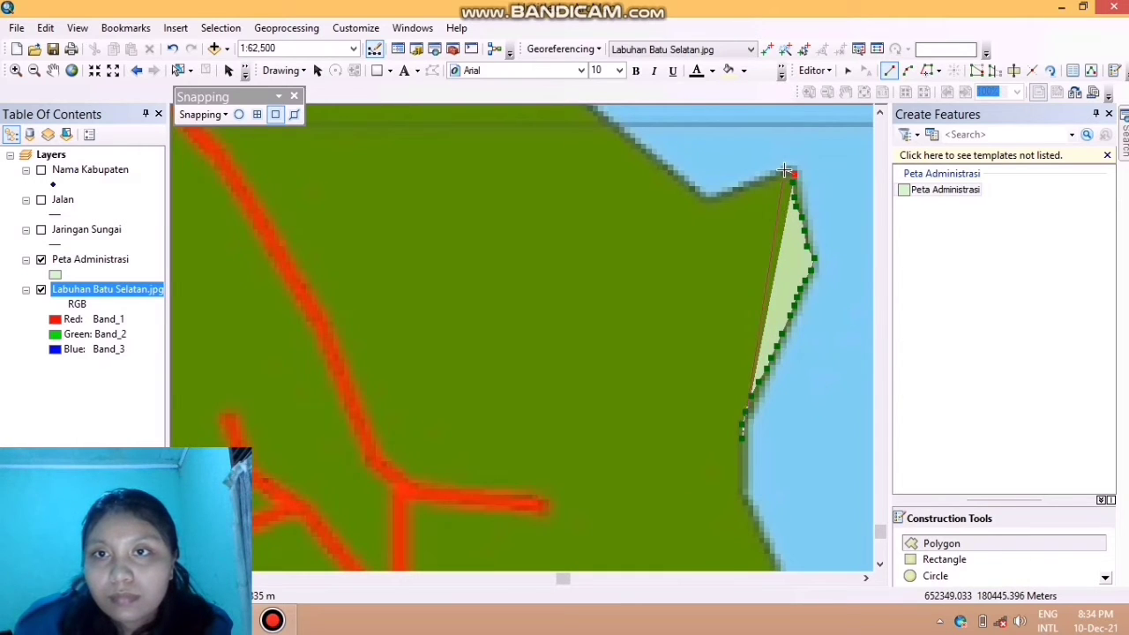
# Trace the boundary west-southwest from the pointed tip down to the notch with closely spaced vertices
pyautogui.click(784, 170)
pyautogui.click(778, 173)
pyautogui.click(763, 178)
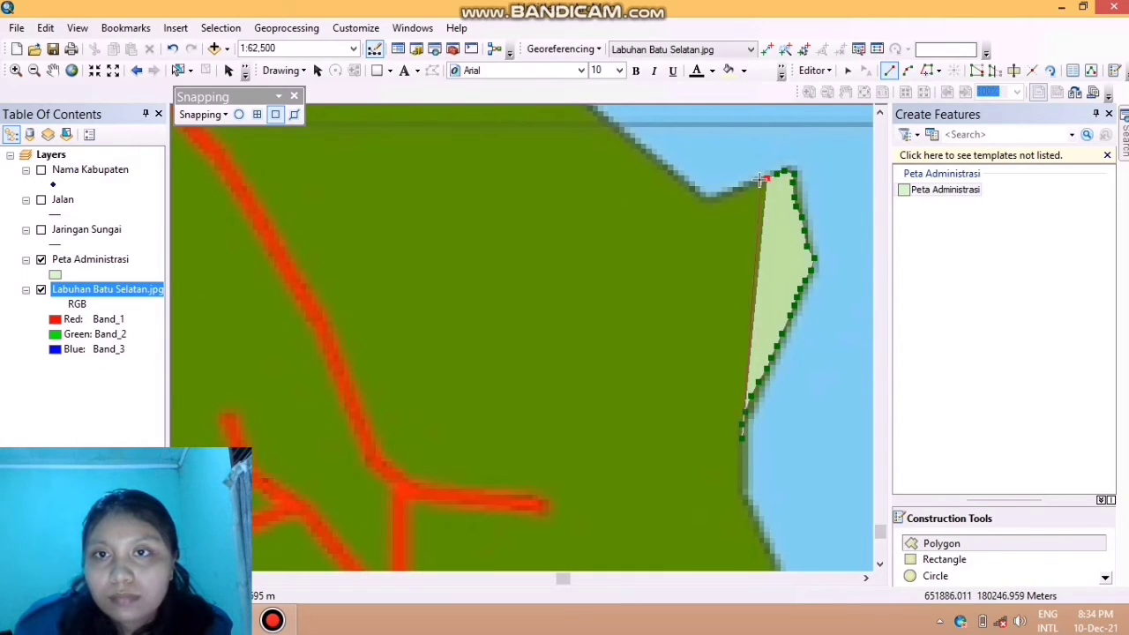
pyautogui.click(752, 183)
pyautogui.click(742, 187)
pyautogui.click(734, 189)
pyautogui.click(724, 190)
pyautogui.click(714, 194)
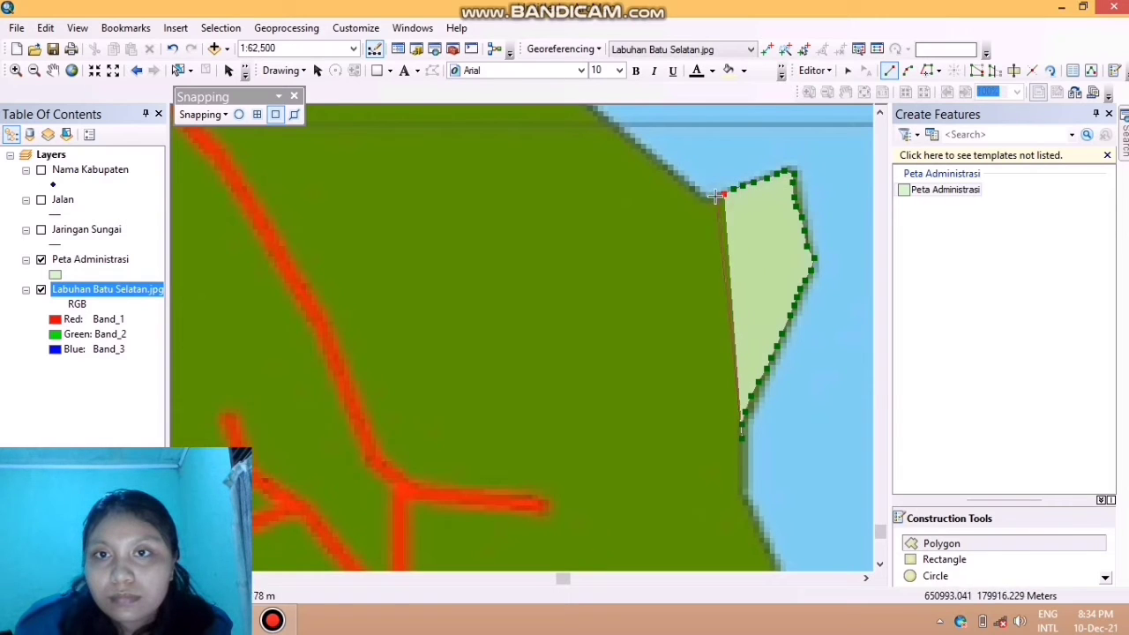
pyautogui.click(704, 196)
# Continue the polygon outline northwest from the notch along Torgamba's border to just past the horizontal grid line
pyautogui.click(682, 180)
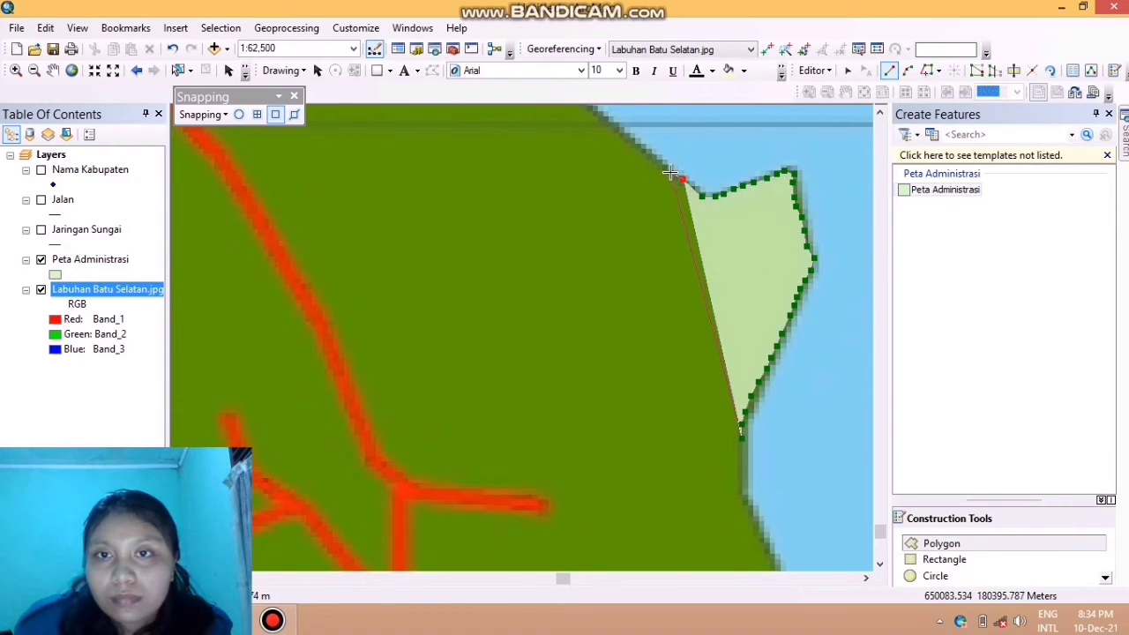
pyautogui.click(665, 170)
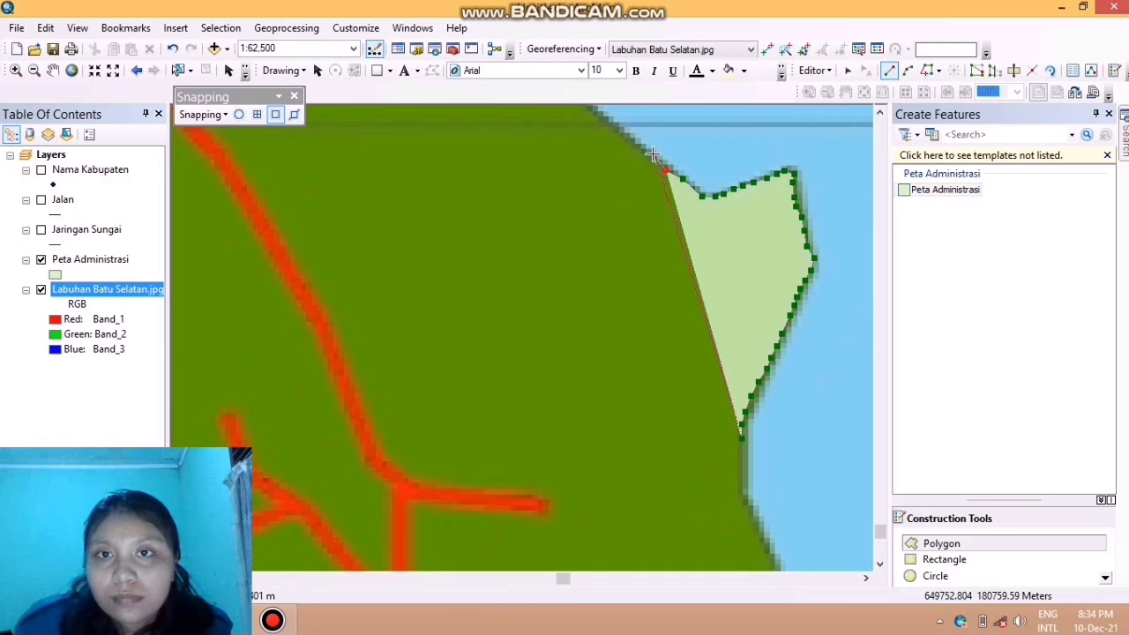
pyautogui.click(653, 156)
pyautogui.click(643, 146)
pyautogui.click(633, 139)
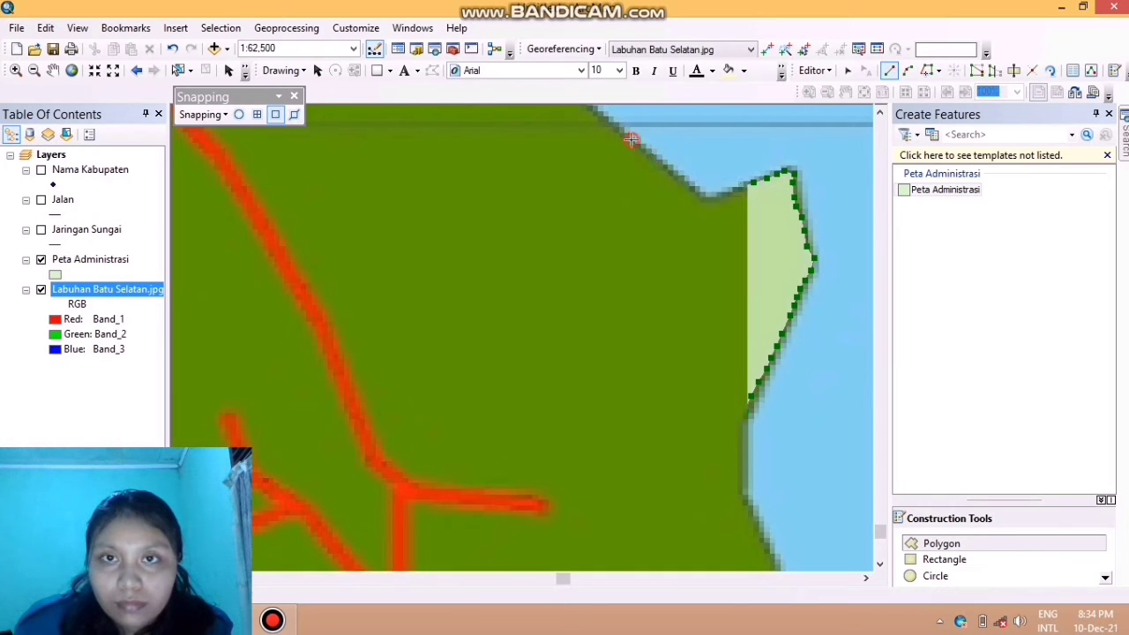
pyautogui.click(623, 135)
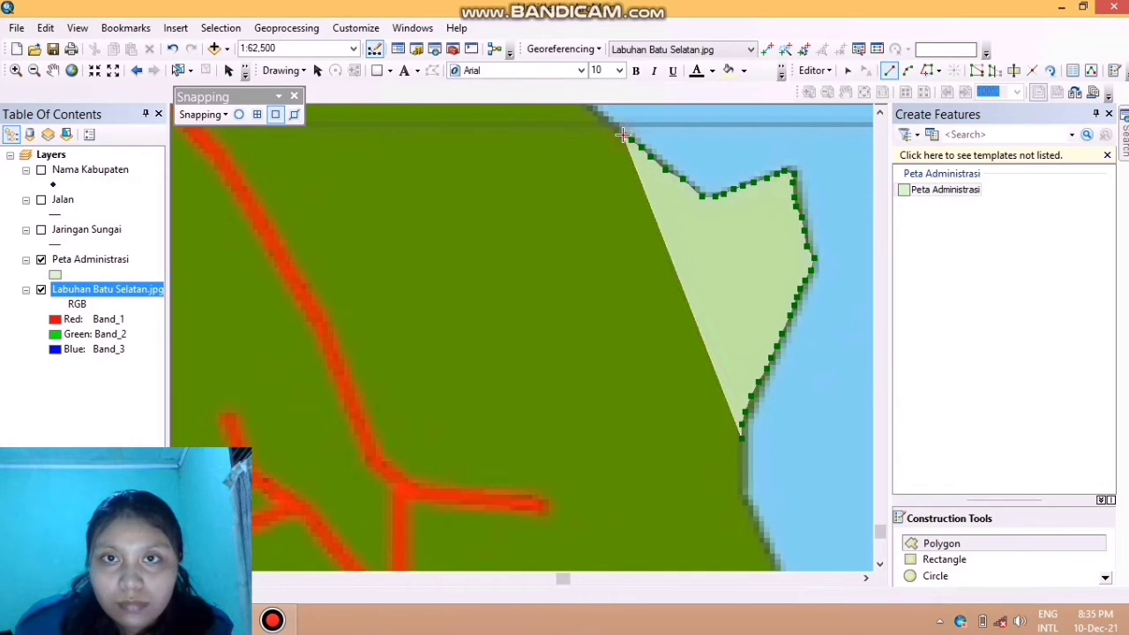
pyautogui.click(610, 121)
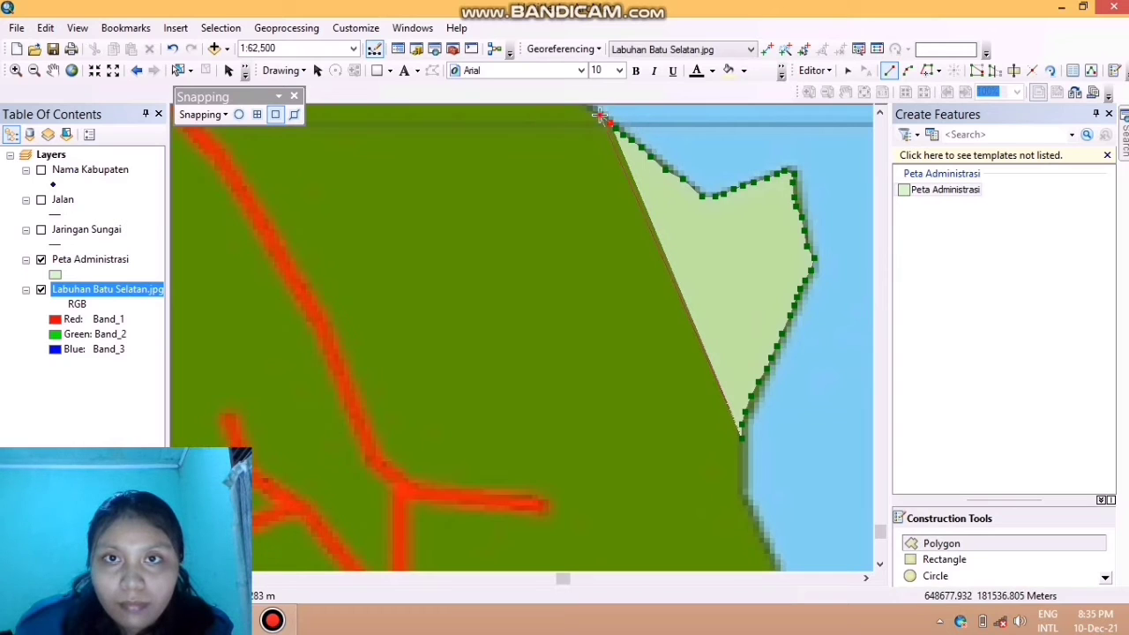
pyautogui.click(593, 108)
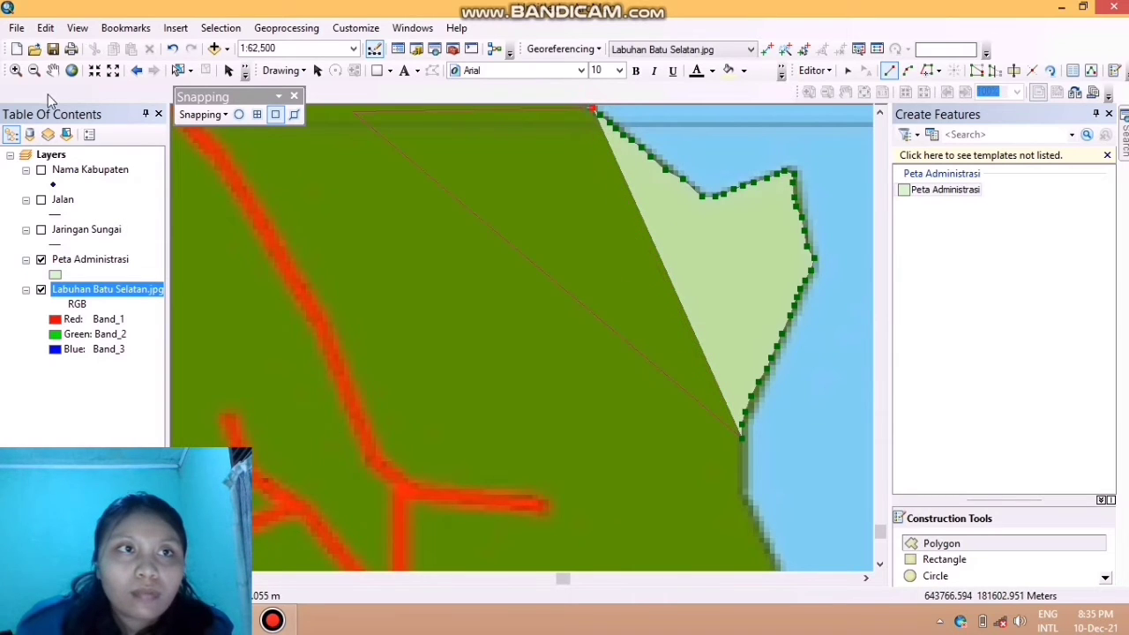
# Extend the Peta Administrasi polygon outline northwest along Torgamba's border to the sharp bend just above the horizontal grid line
pyautogui.click(53, 71)
pyautogui.moveTo(418, 167)
pyautogui.mouseDown()
pyautogui.moveTo(636, 315)
pyautogui.moveTo(562, 325)
pyautogui.mouseUp()
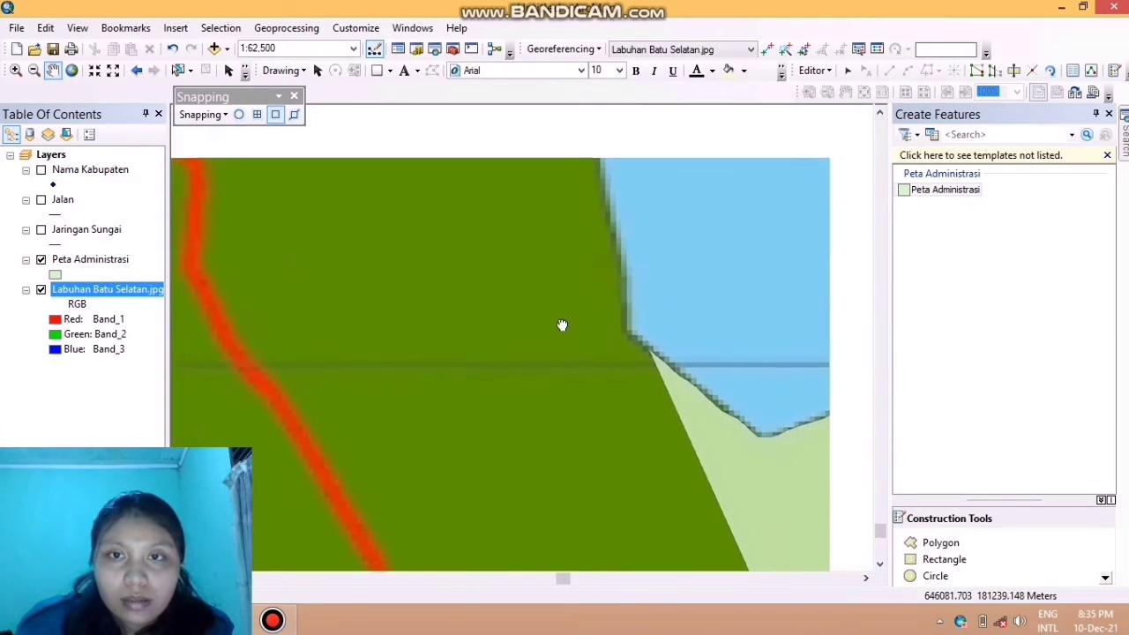
pyautogui.click(928, 545)
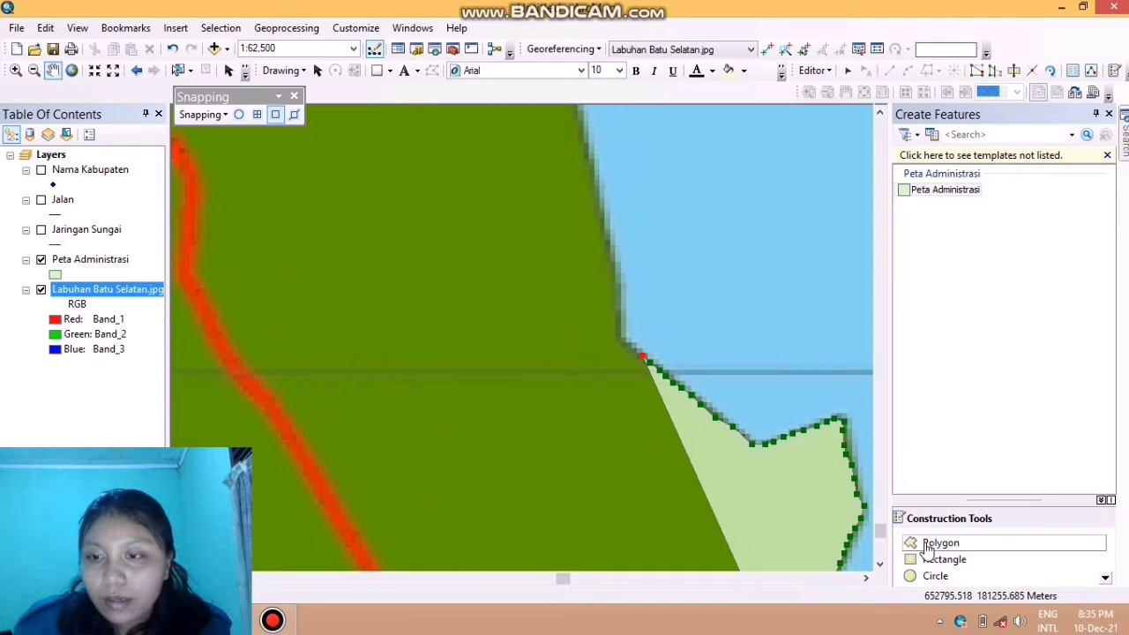
pyautogui.click(628, 345)
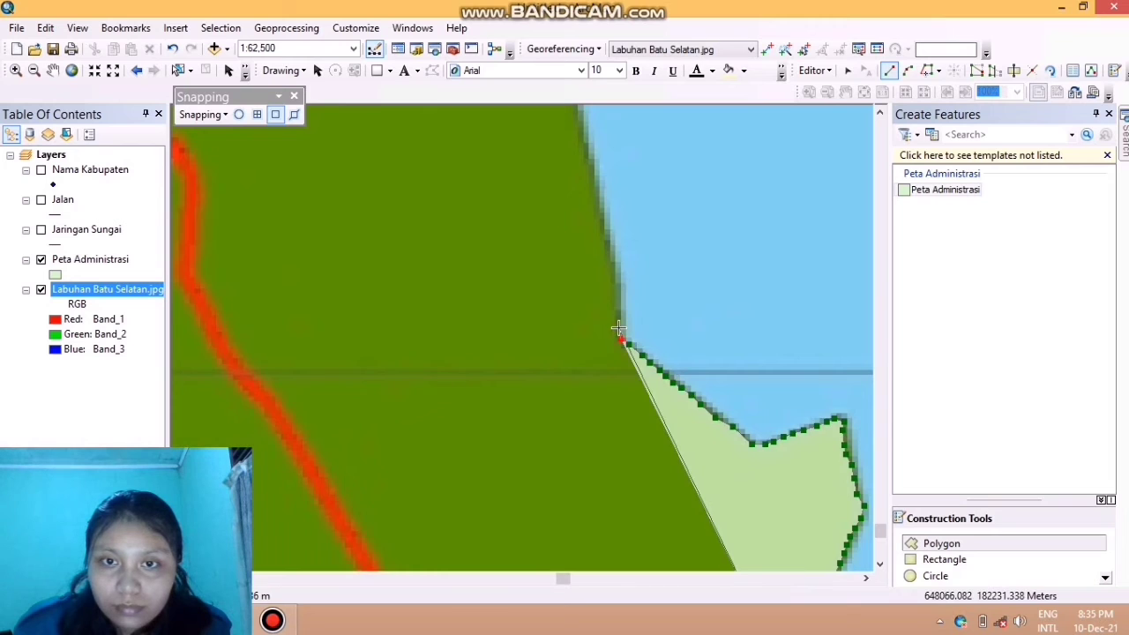
pyautogui.click(619, 334)
# Trace the nearly straight eastern border north-northwest from the sharp bend with closely spaced vertices
pyautogui.click(618, 313)
pyautogui.click(617, 287)
pyautogui.click(613, 273)
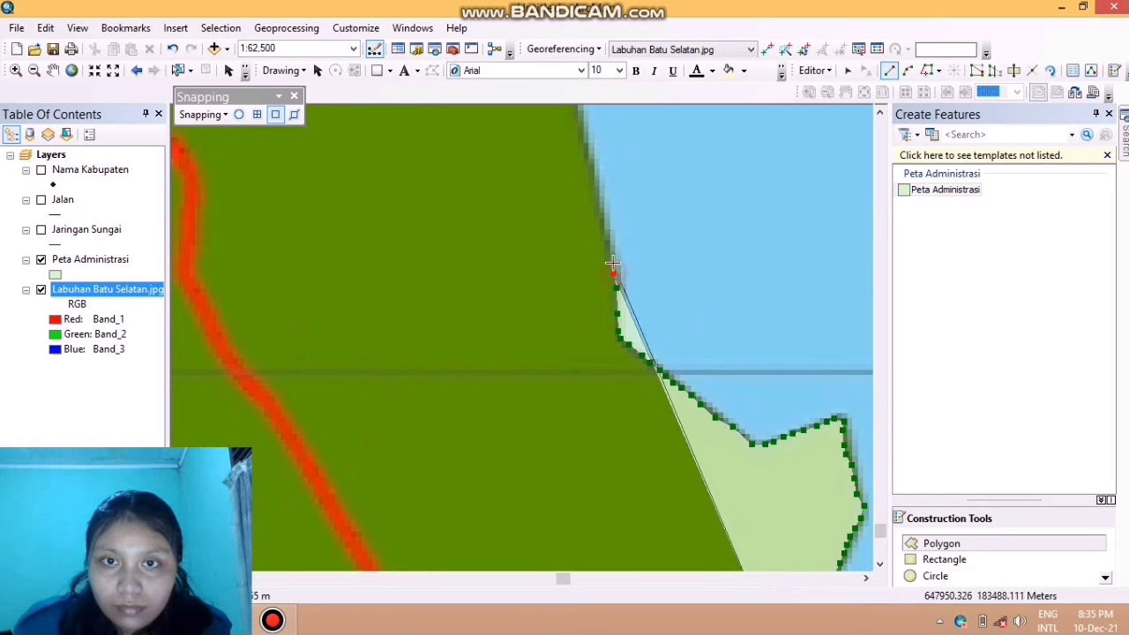
pyautogui.click(610, 255)
pyautogui.click(606, 228)
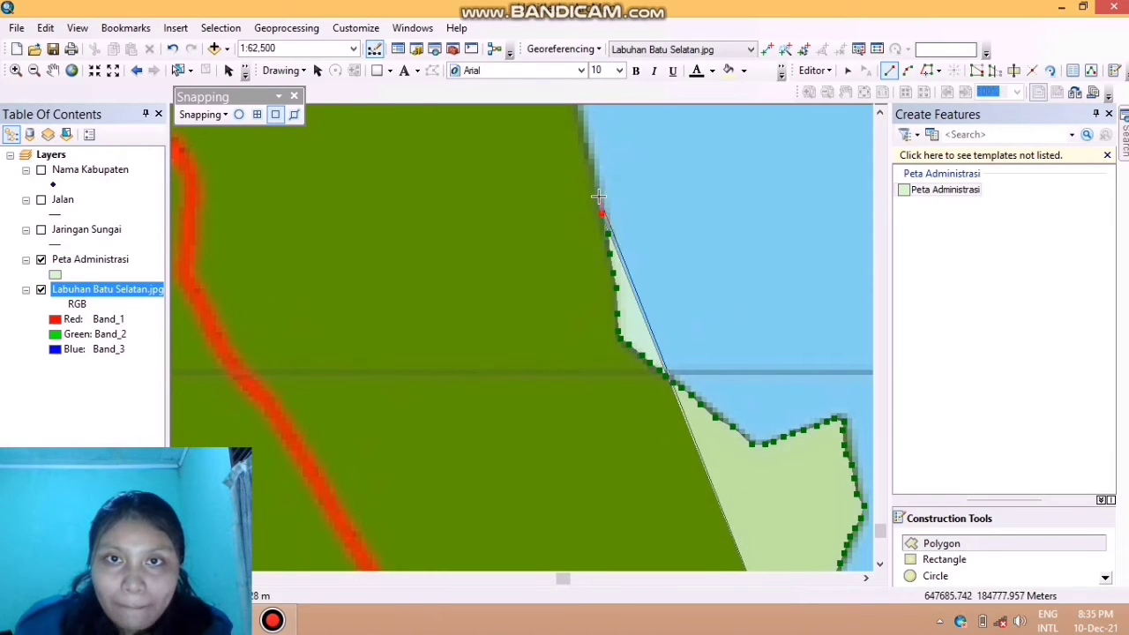
pyautogui.click(599, 196)
pyautogui.click(592, 171)
pyautogui.click(588, 151)
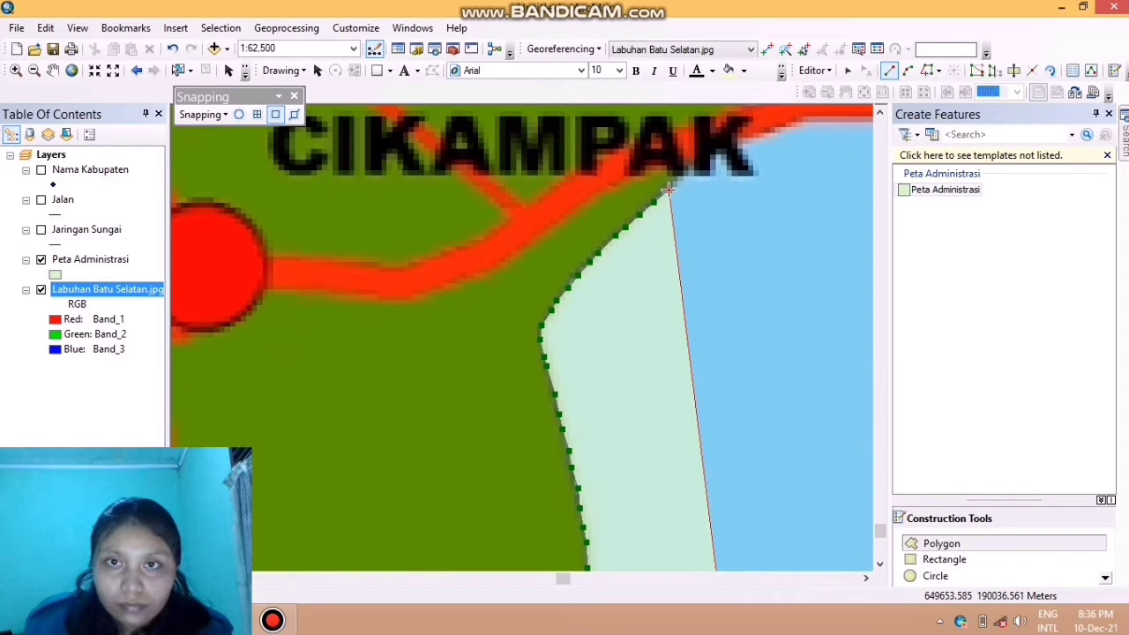
# Continue the polygon outline west-northwest along the border north of the Cikampak label, from the end of the flat stretch
pyautogui.scroll(2, 670, 185)
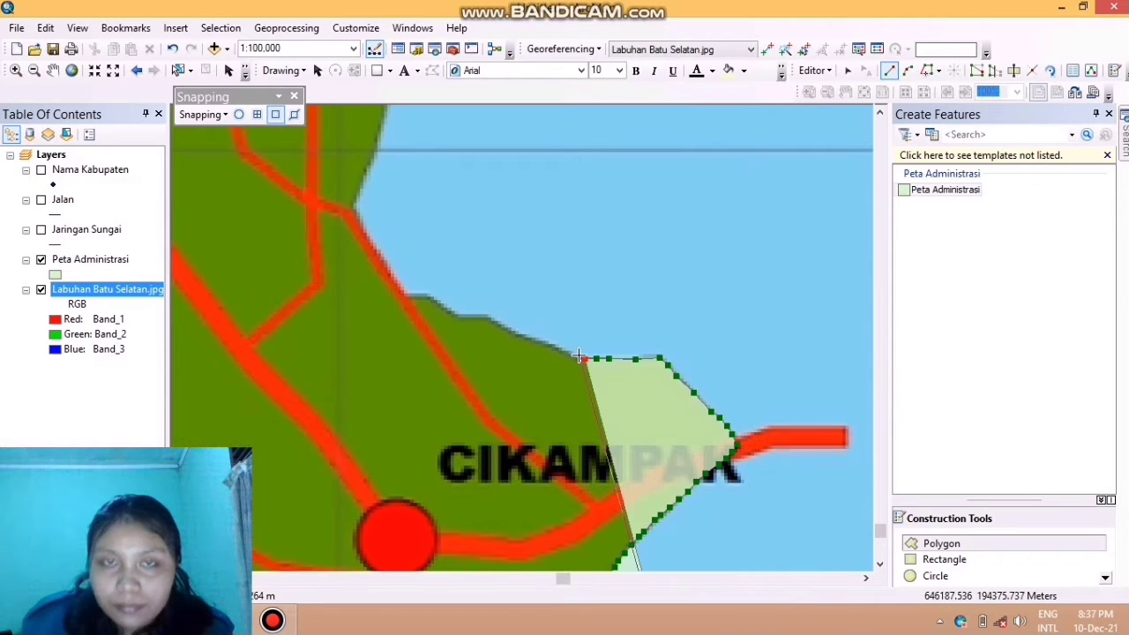
pyautogui.click(570, 355)
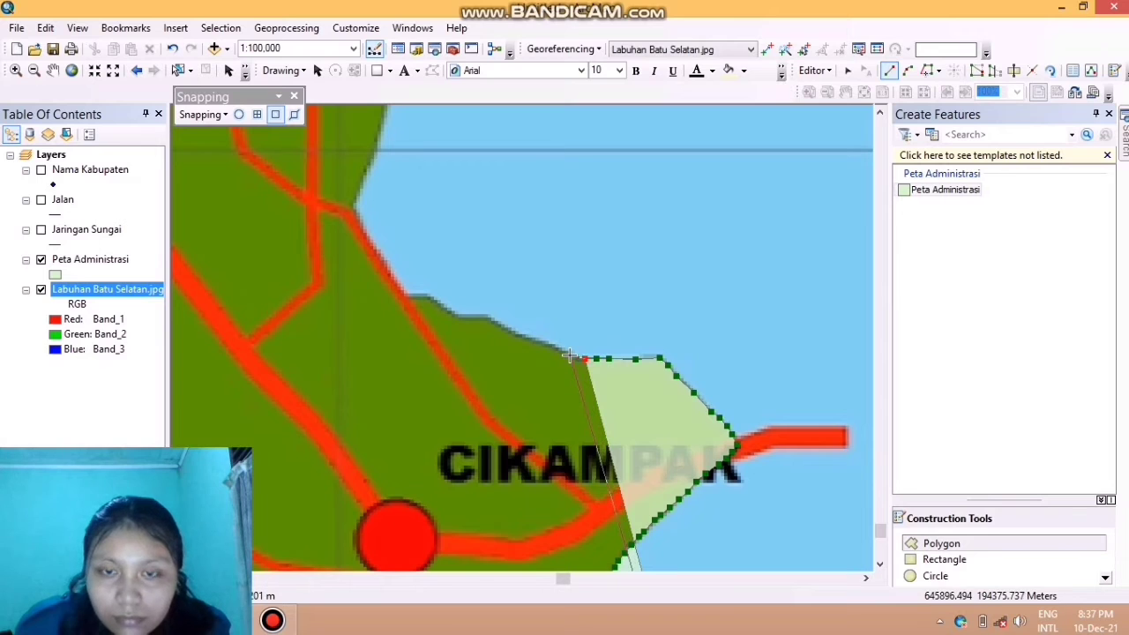
pyautogui.click(558, 349)
pyautogui.click(545, 342)
pyautogui.click(531, 336)
pyautogui.click(510, 331)
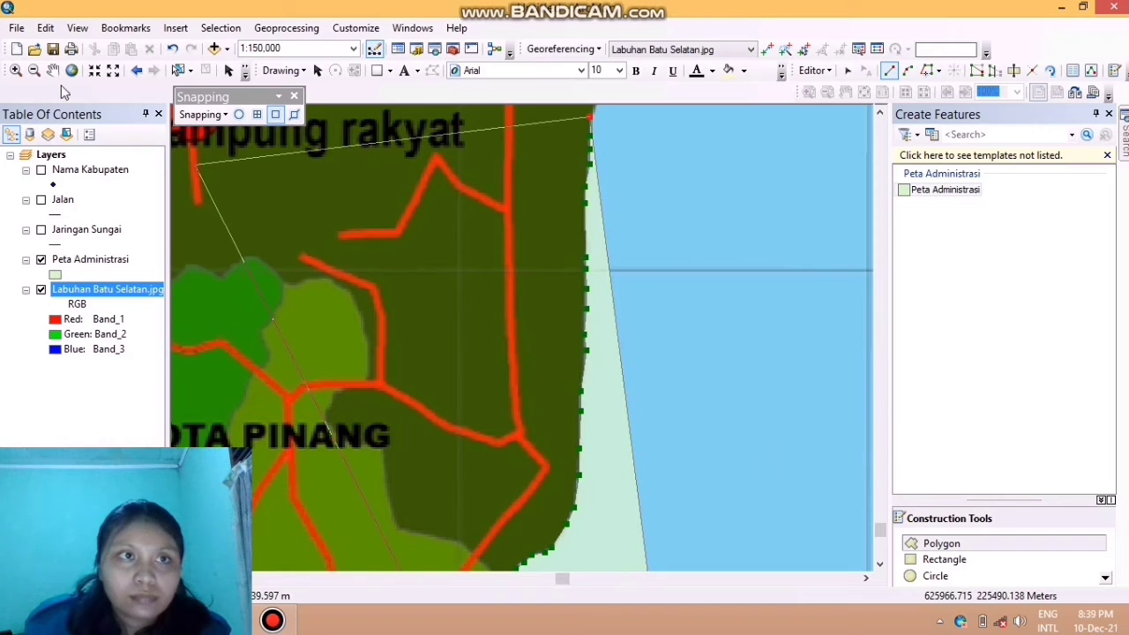
# Extend the outline north-northeast along Kampung Rakyat's eastern border, up to the curve northeast of the Tanjung Medan label
pyautogui.click(52, 71)
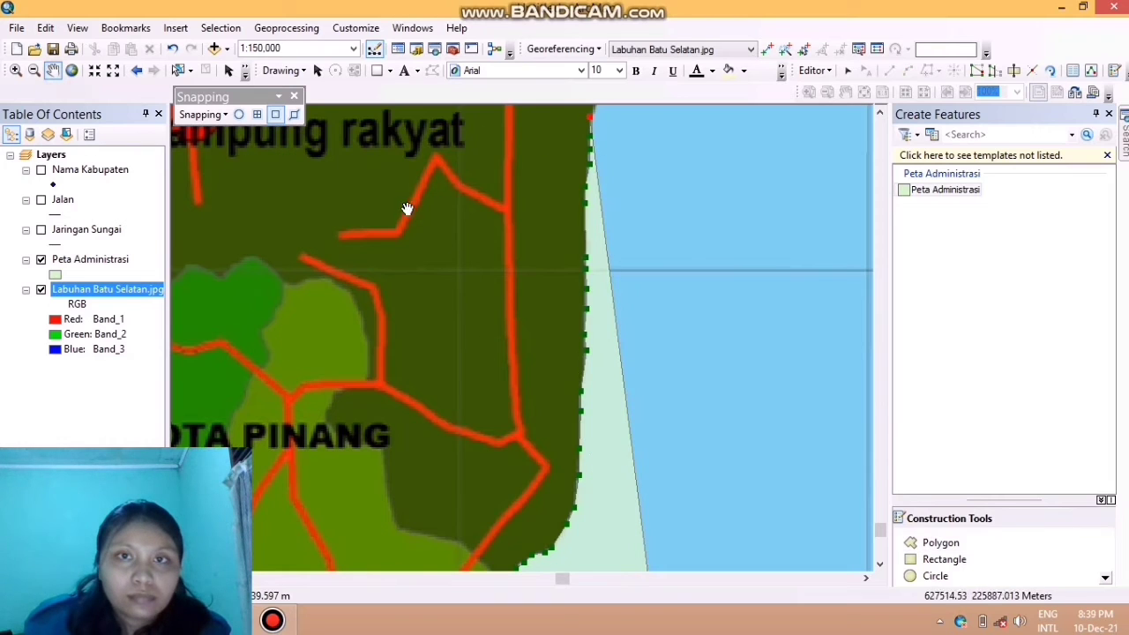
pyautogui.moveTo(646, 204)
pyautogui.mouseDown()
pyautogui.moveTo(584, 449)
pyautogui.moveTo(584, 528)
pyautogui.mouseUp()
pyautogui.click(1045, 543)
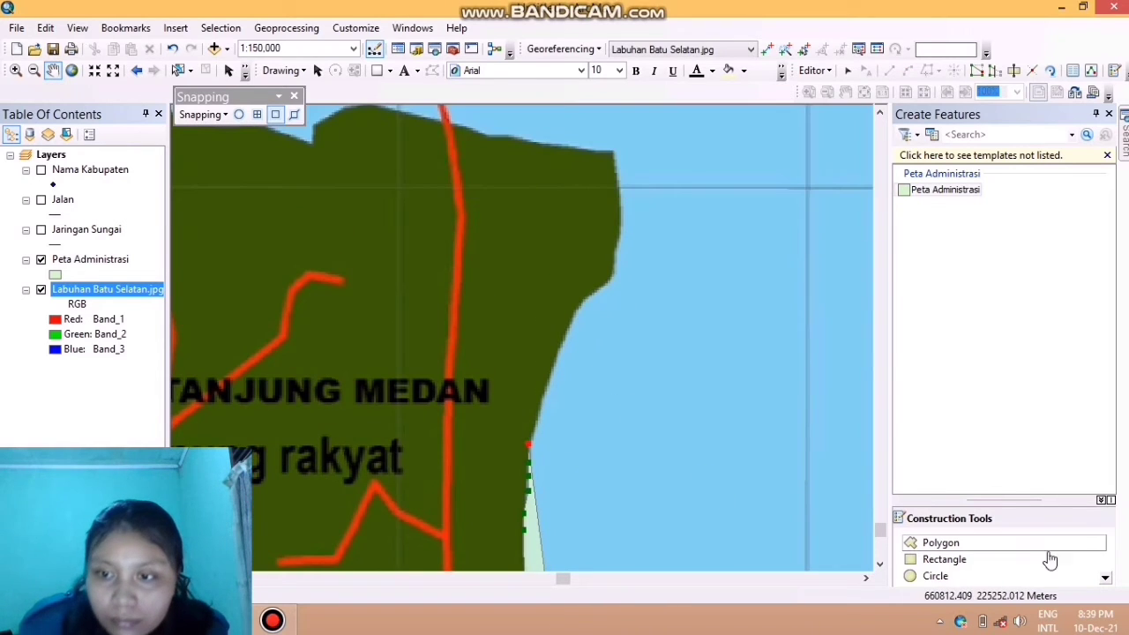
pyautogui.click(534, 430)
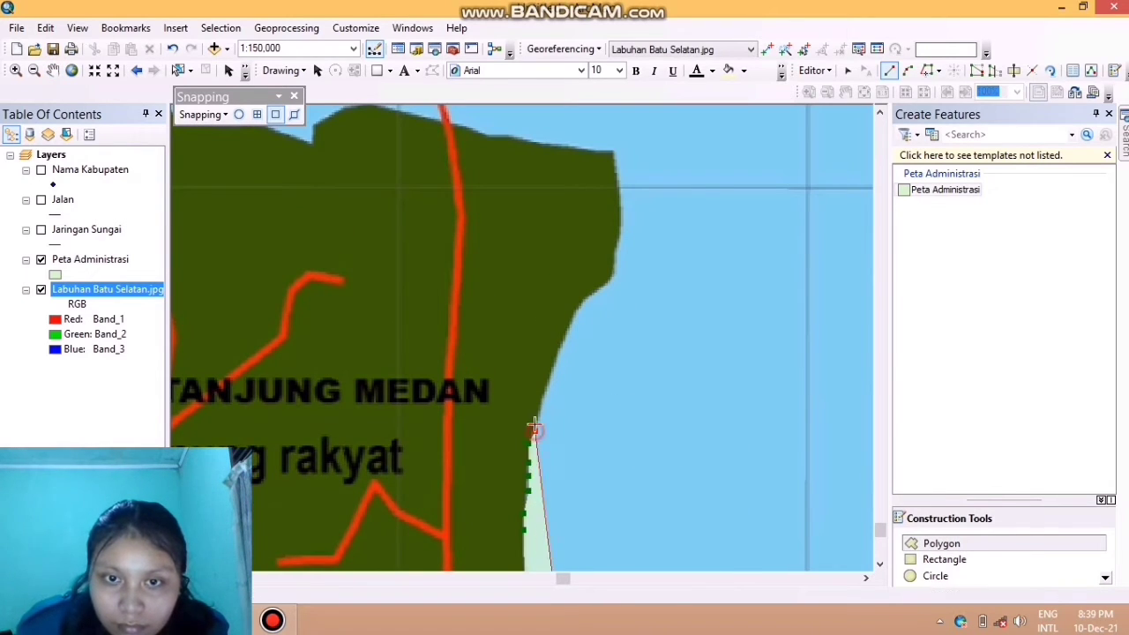
pyautogui.click(536, 403)
pyautogui.click(546, 381)
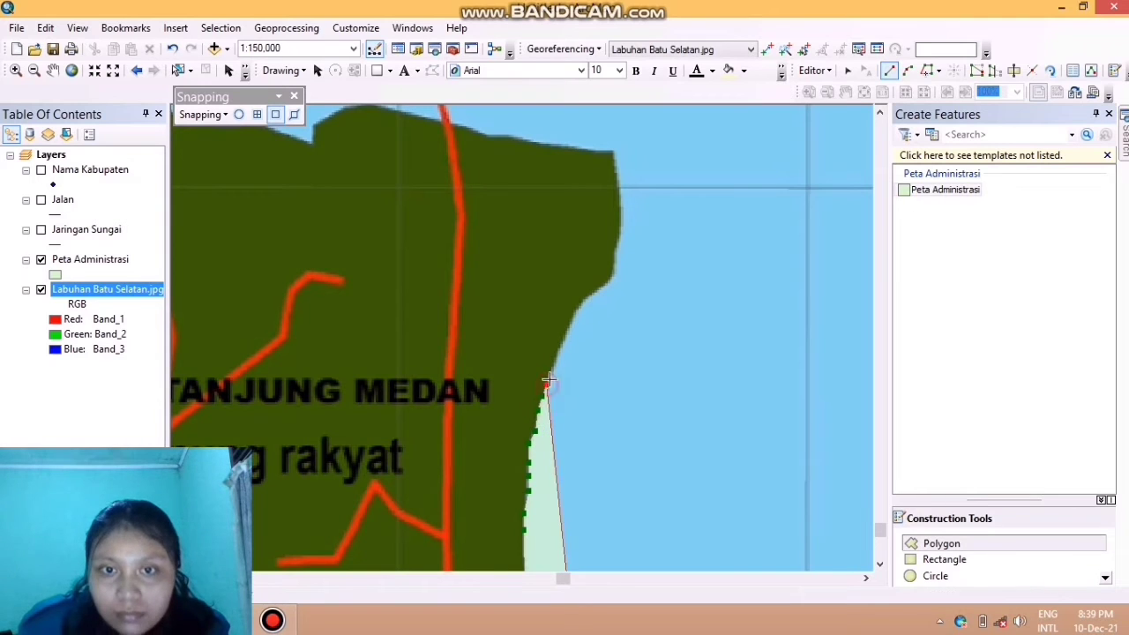
pyautogui.click(553, 367)
pyautogui.click(555, 356)
pyautogui.click(560, 346)
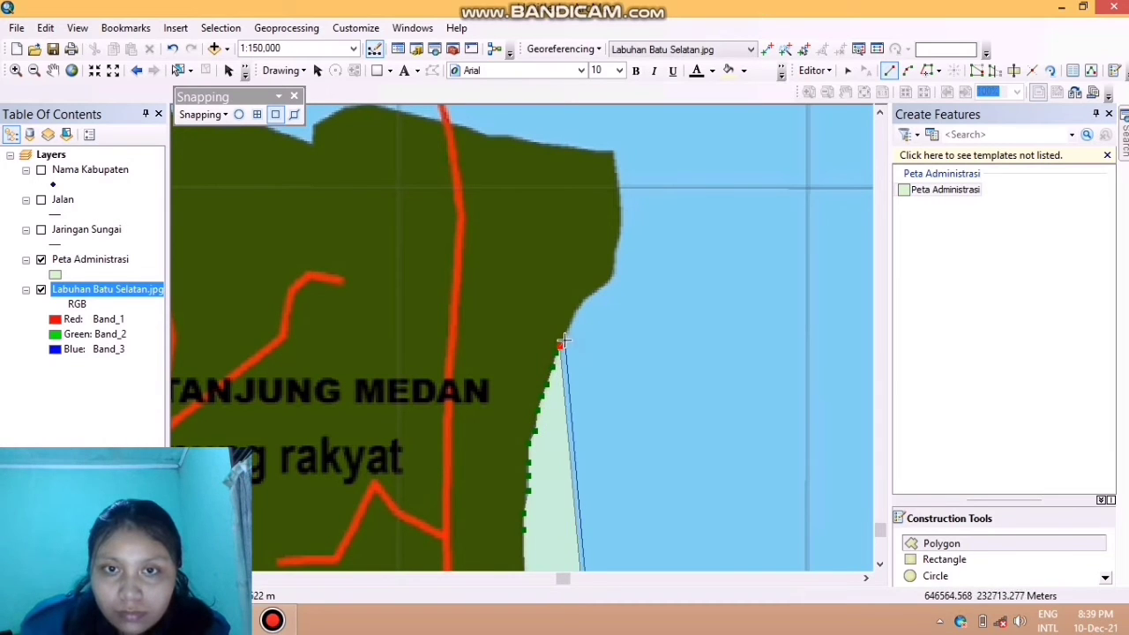
# Trace the curved eastern border northeast to the corner where it turns north, below the horizontal grid line
pyautogui.click(566, 337)
pyautogui.click(569, 326)
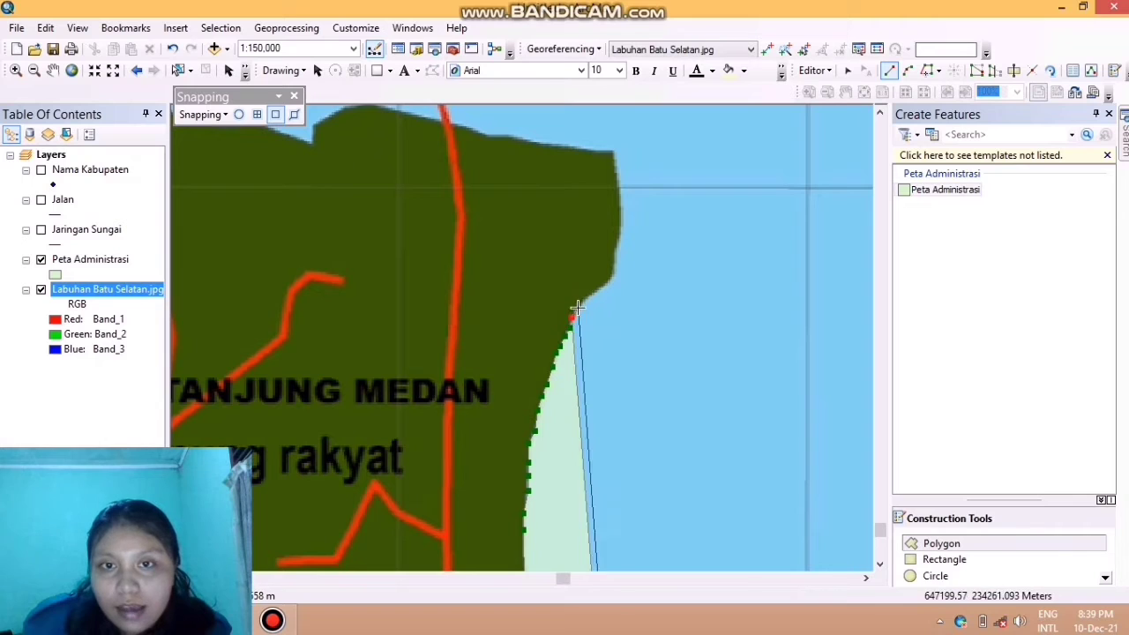
pyautogui.click(578, 307)
pyautogui.click(586, 298)
pyautogui.click(596, 289)
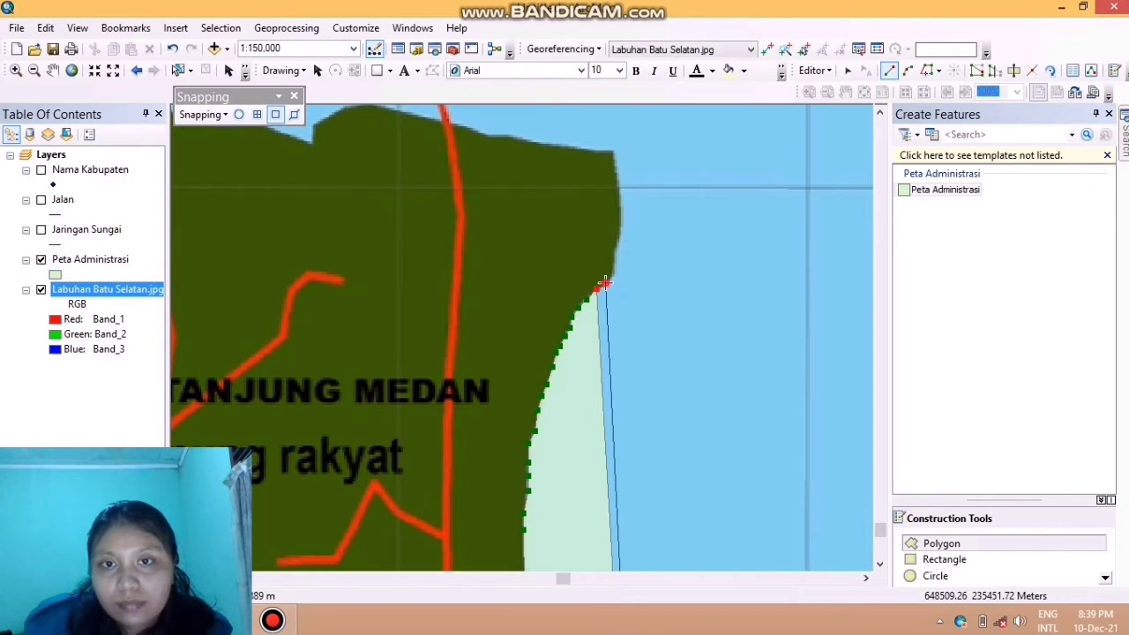
pyautogui.click(607, 281)
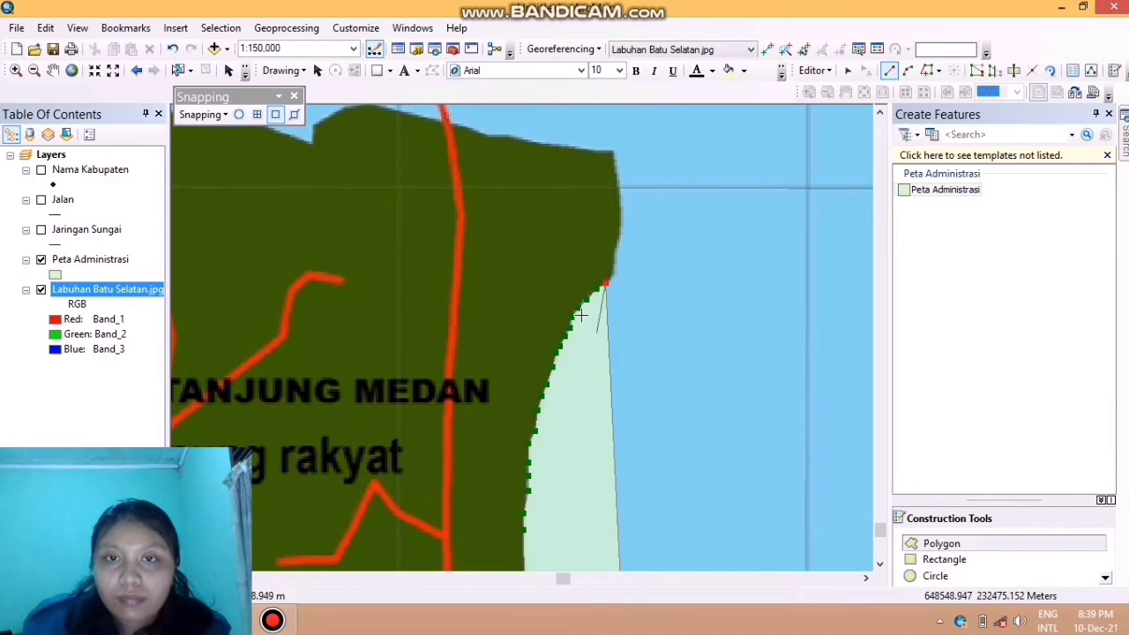
# Continue the polygon outline north across the horizontal grid line to Kampung Rakyat's northeastern corner
pyautogui.click(613, 257)
pyautogui.click(618, 237)
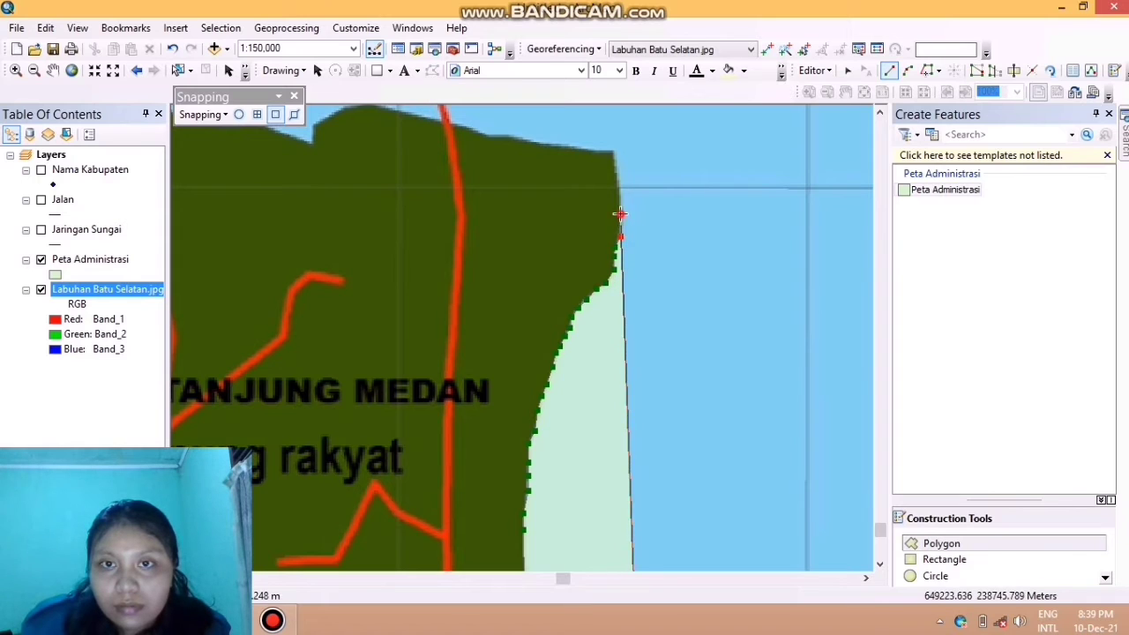
pyautogui.click(618, 181)
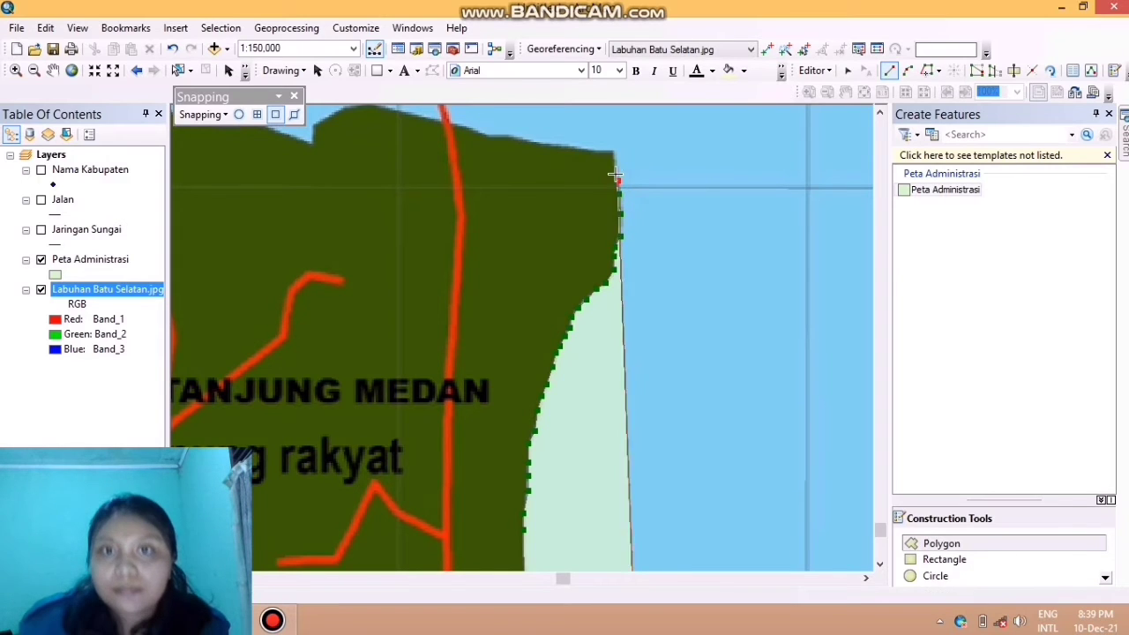
pyautogui.click(615, 167)
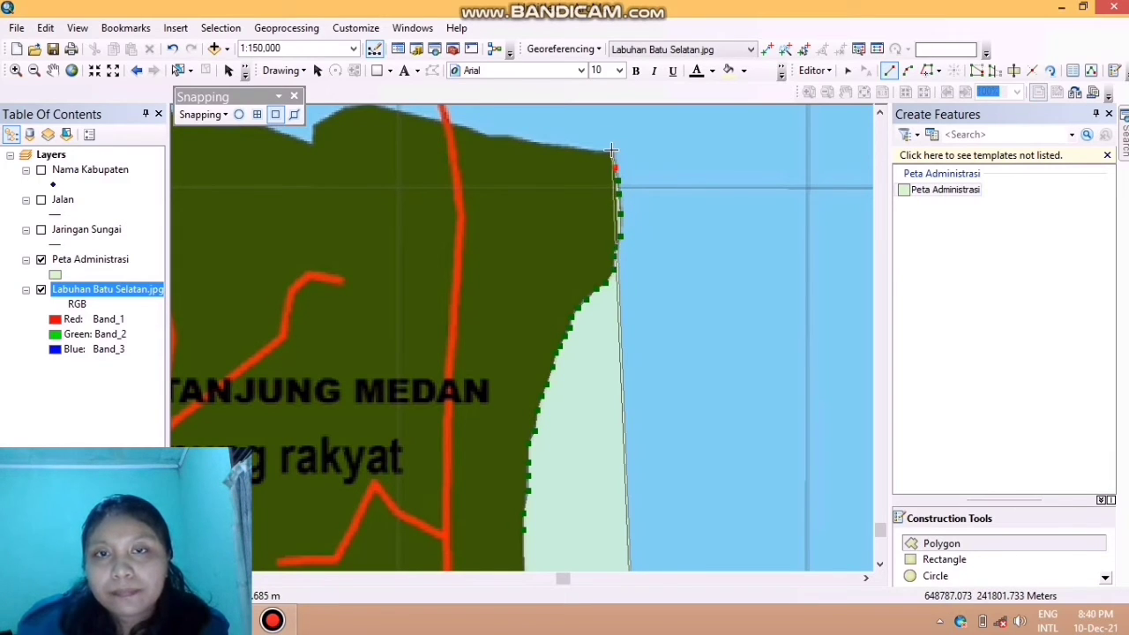
pyautogui.click(612, 150)
# Trace the northern border west from the northeastern corner to the start of the short flat stretch east of the road
pyautogui.click(601, 150)
pyautogui.click(586, 151)
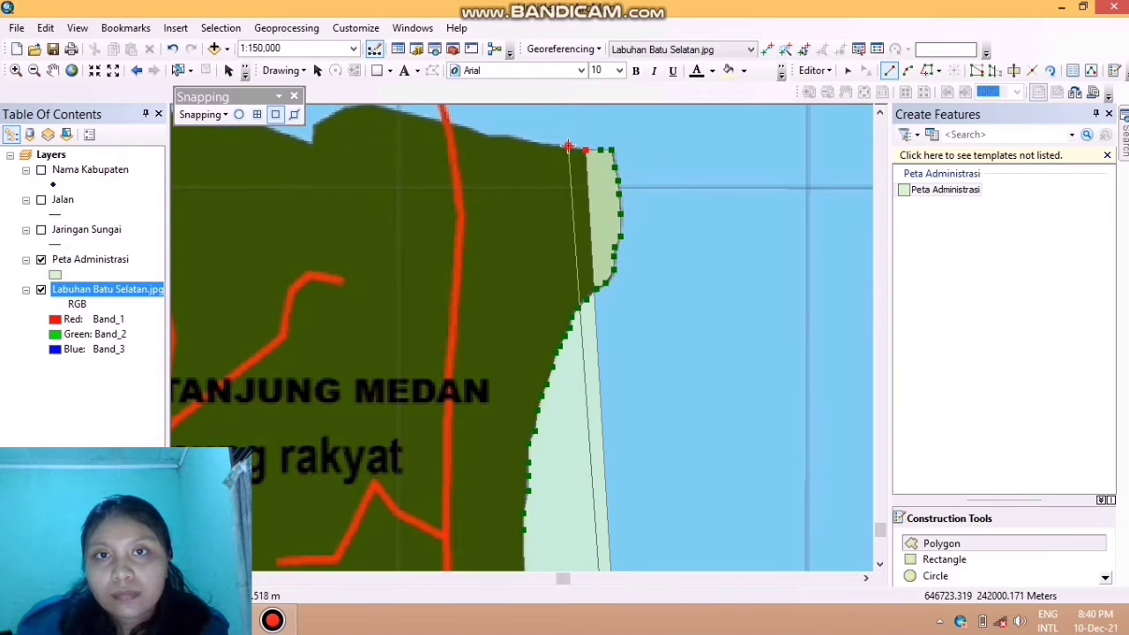
pyautogui.click(568, 146)
pyautogui.click(553, 144)
pyautogui.click(536, 142)
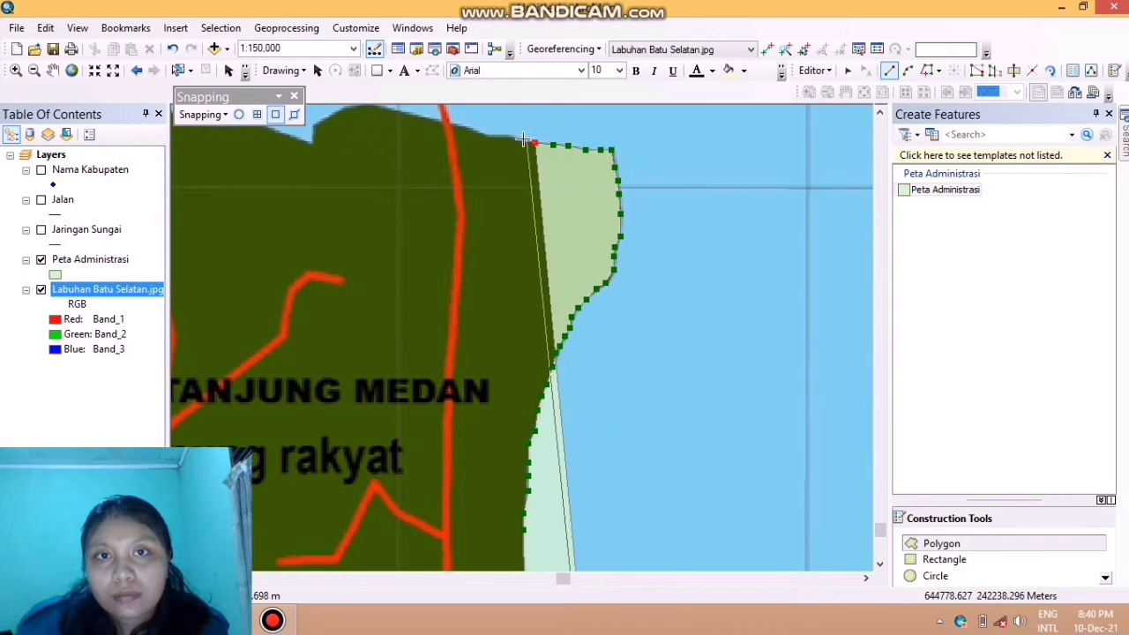
pyautogui.click(523, 139)
pyautogui.click(508, 134)
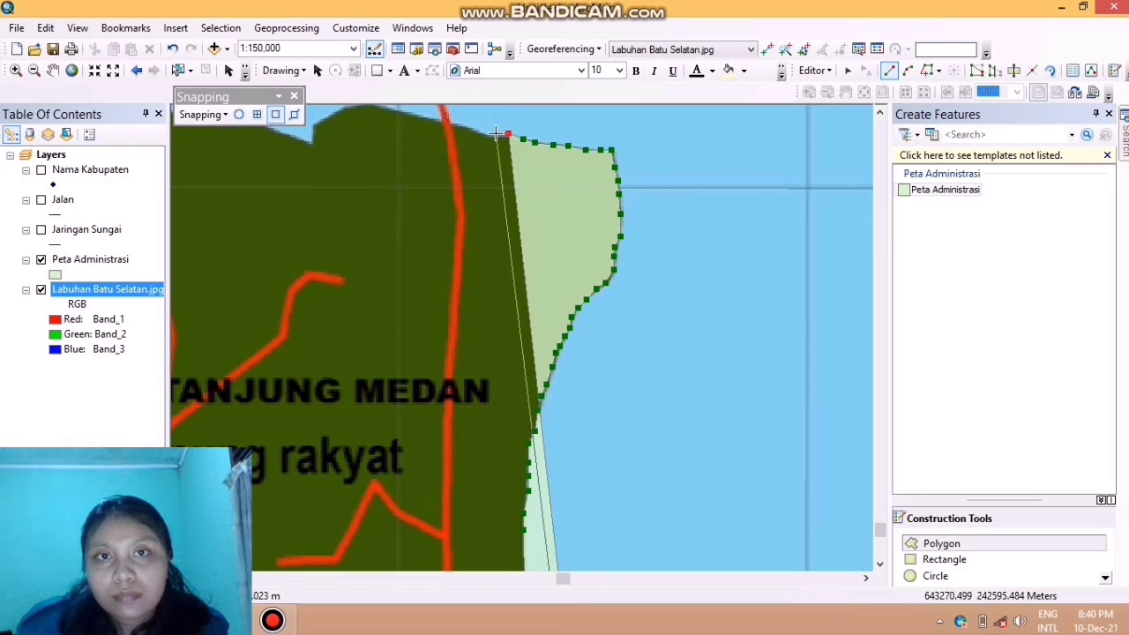
# Continue the northern border outline west-northwest across the red road toward the rounded crest
pyautogui.click(495, 133)
pyautogui.click(481, 133)
pyautogui.click(463, 127)
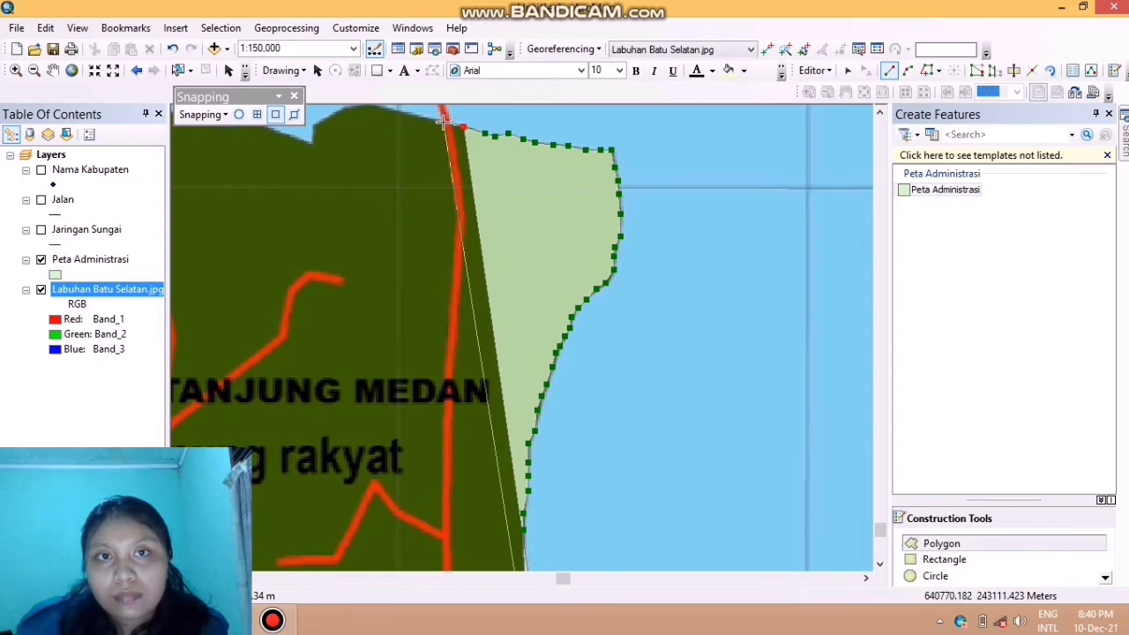
pyautogui.click(428, 118)
pyautogui.click(413, 114)
pyautogui.click(398, 111)
pyautogui.click(382, 108)
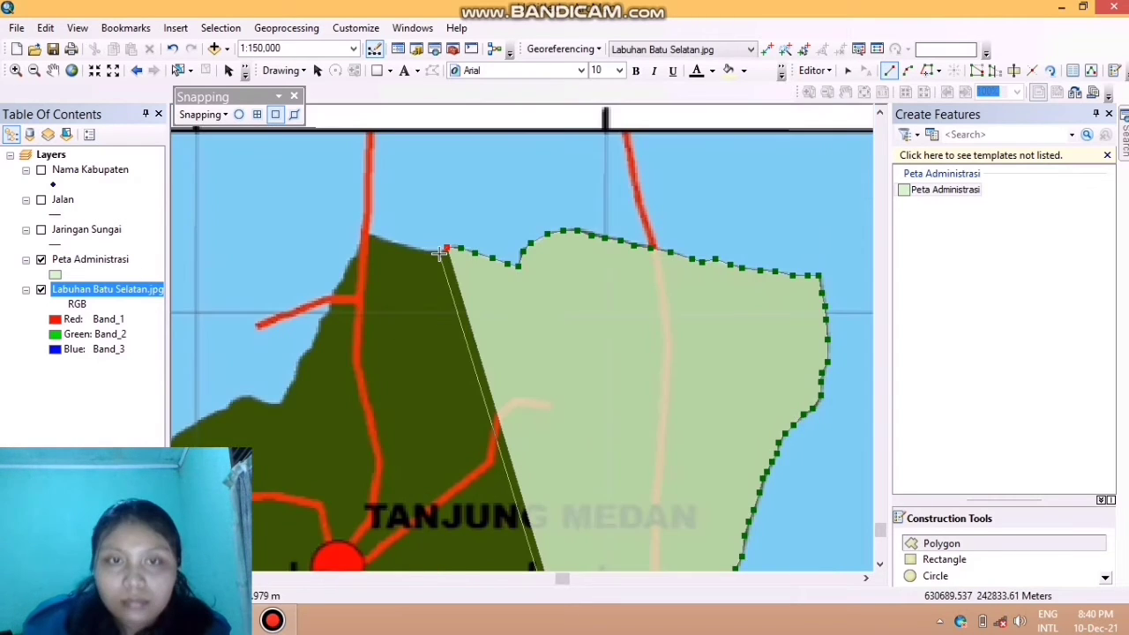
# Trace the northern border west from the shallow dip to the pointed peak beside the western red road
pyautogui.click(436, 249)
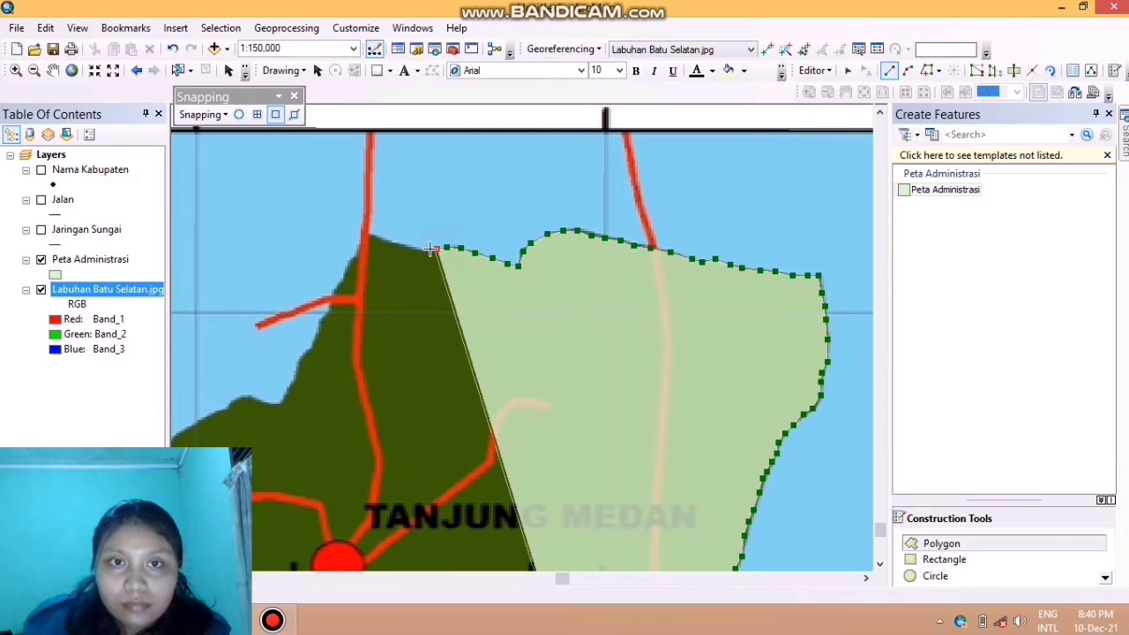
pyautogui.click(426, 250)
pyautogui.click(415, 248)
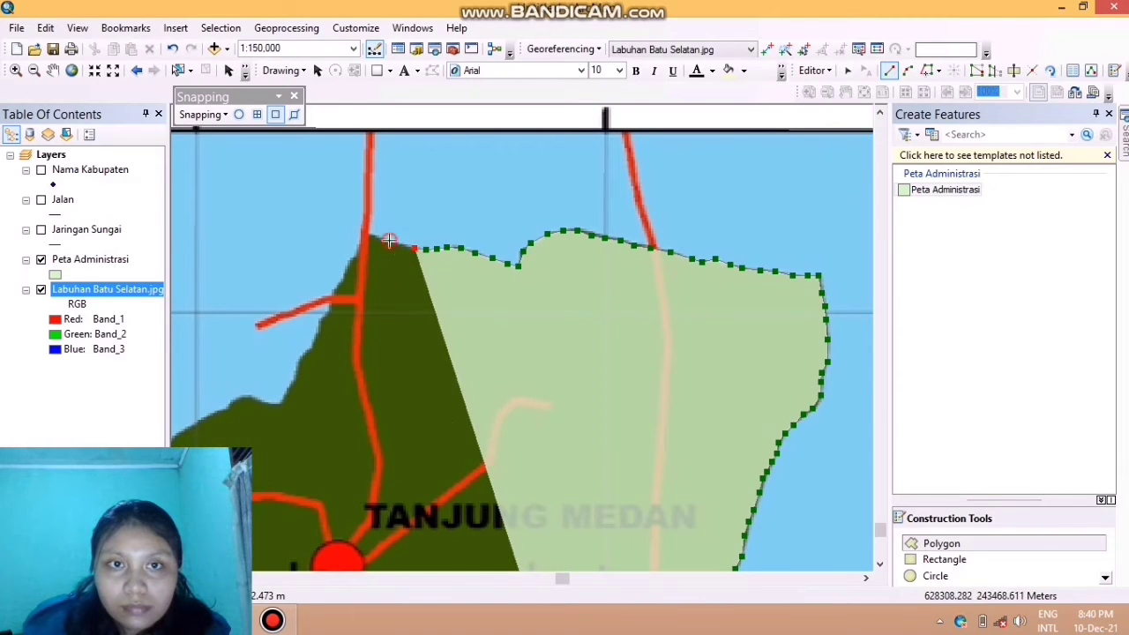
pyautogui.click(389, 240)
pyautogui.click(374, 236)
# Turn the polygon outline southwest at the pointed peak and trace the upper part of the northwestern border
pyautogui.click(358, 240)
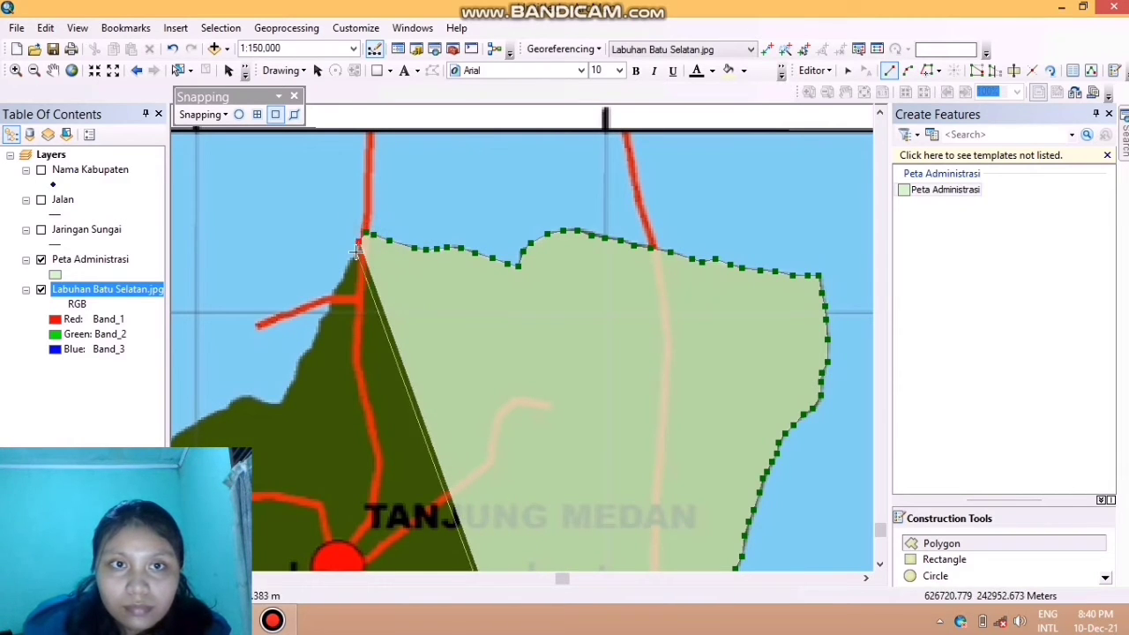
pyautogui.click(356, 253)
pyautogui.click(350, 263)
pyautogui.click(342, 275)
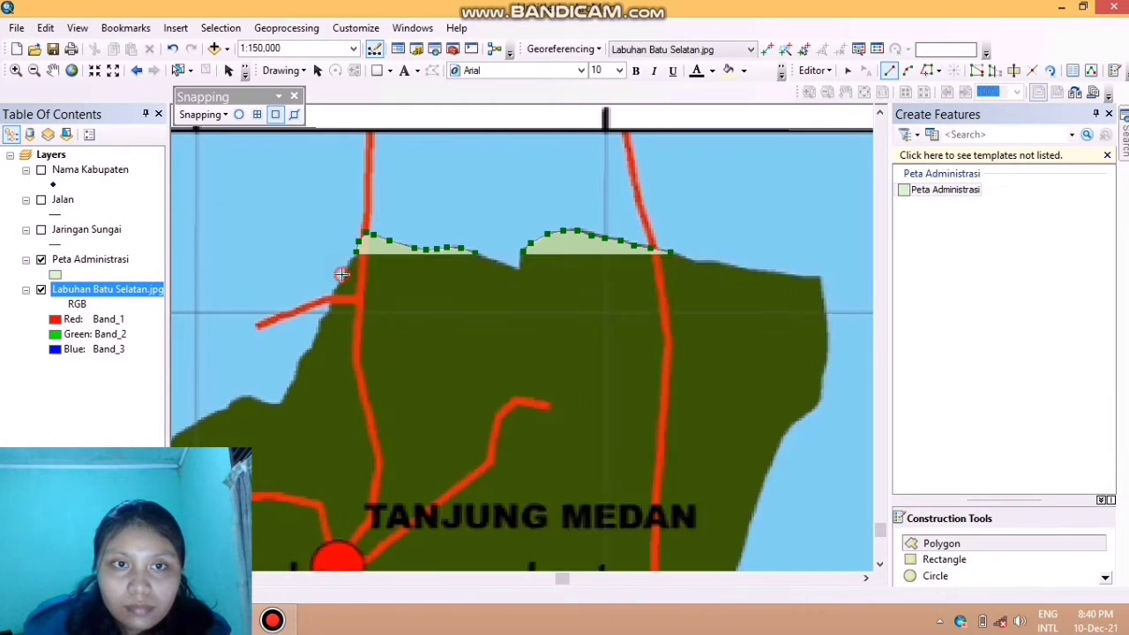
# Continue the outline down the northwestern border, across the red branch road to the horizontal grid line
pyautogui.scroll(3, 341, 274)
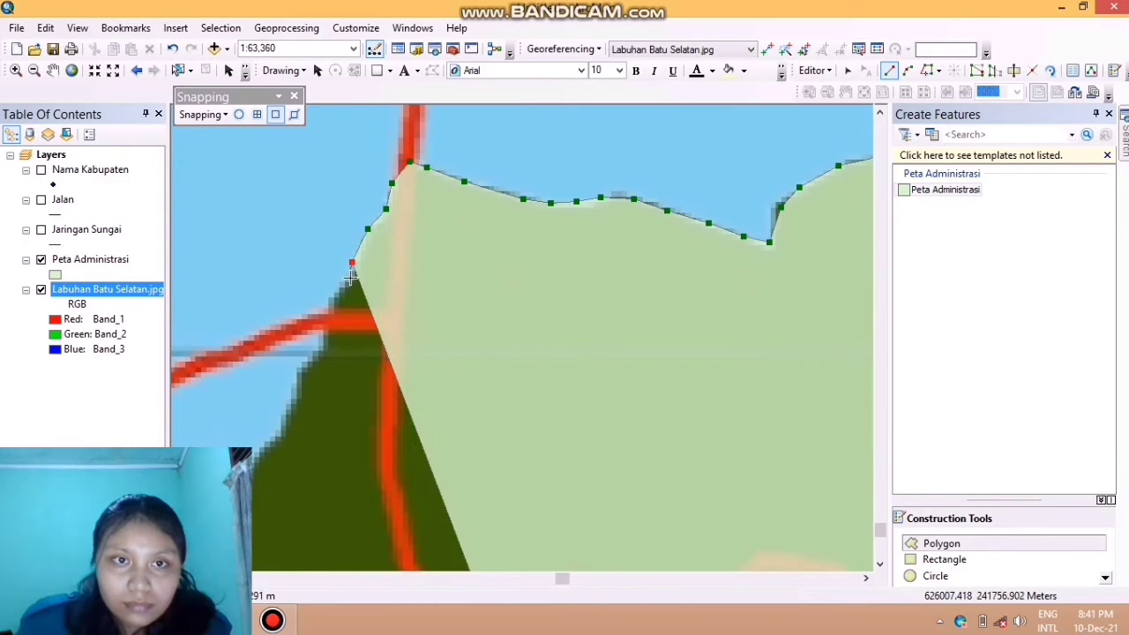
pyautogui.click(350, 280)
pyautogui.click(338, 293)
pyautogui.click(332, 304)
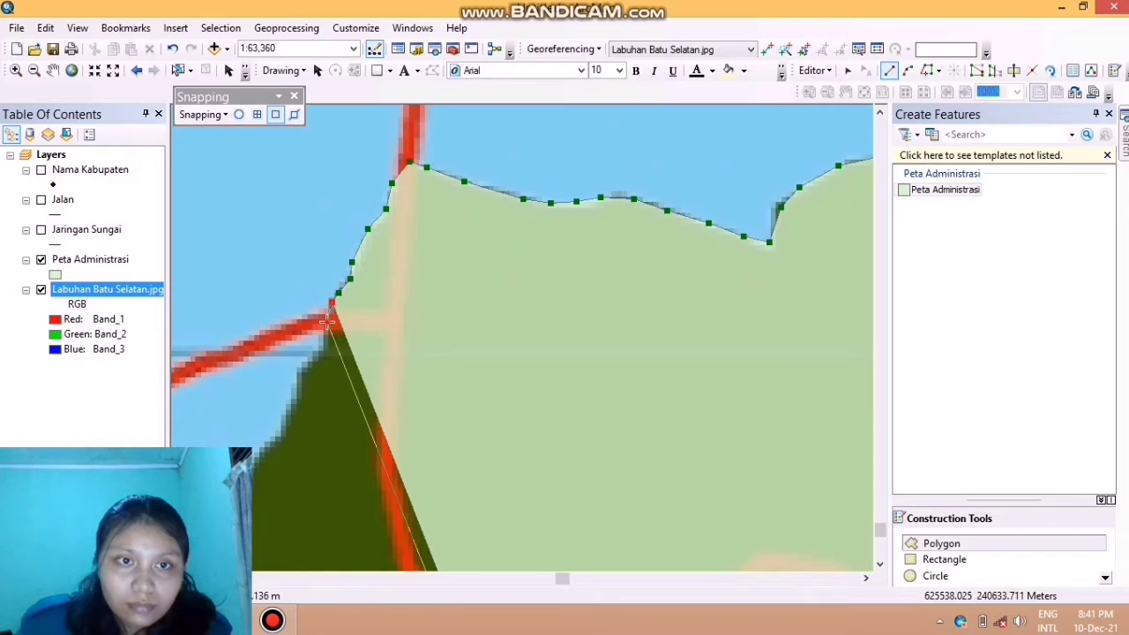
pyautogui.click(326, 323)
pyautogui.click(325, 338)
pyautogui.click(324, 353)
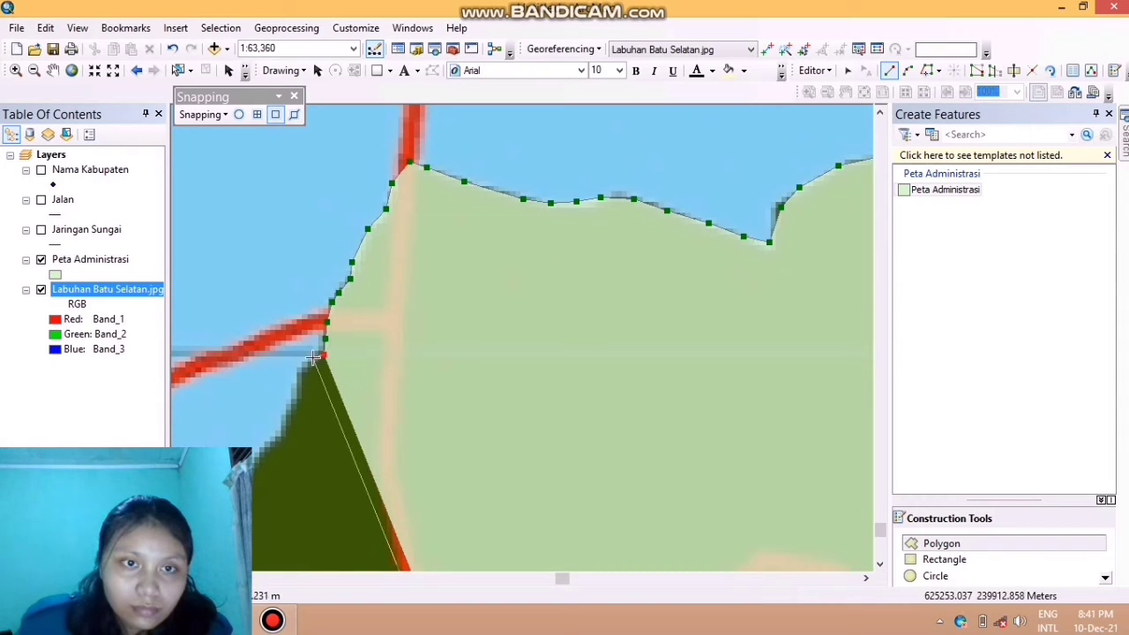
# Continue the Peta Administrasi polygon sketch southwest along the dark green district border, starting just below the red road crossing
pyautogui.click(313, 357)
pyautogui.click(303, 367)
pyautogui.click(296, 380)
pyautogui.click(294, 399)
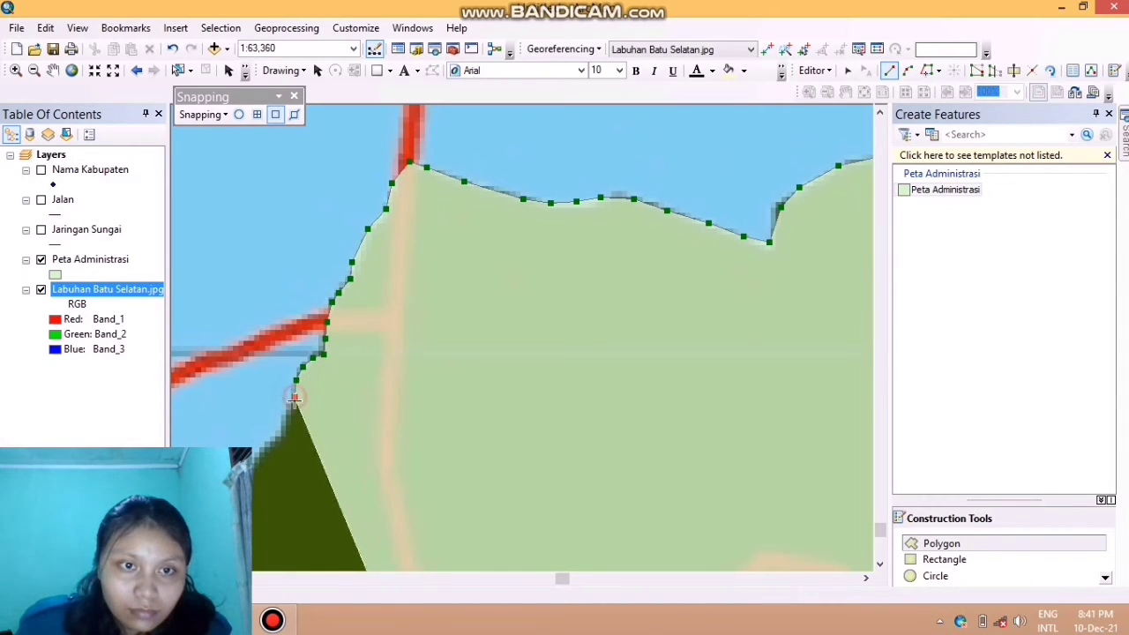
pyautogui.click(292, 407)
pyautogui.click(284, 410)
pyautogui.click(284, 422)
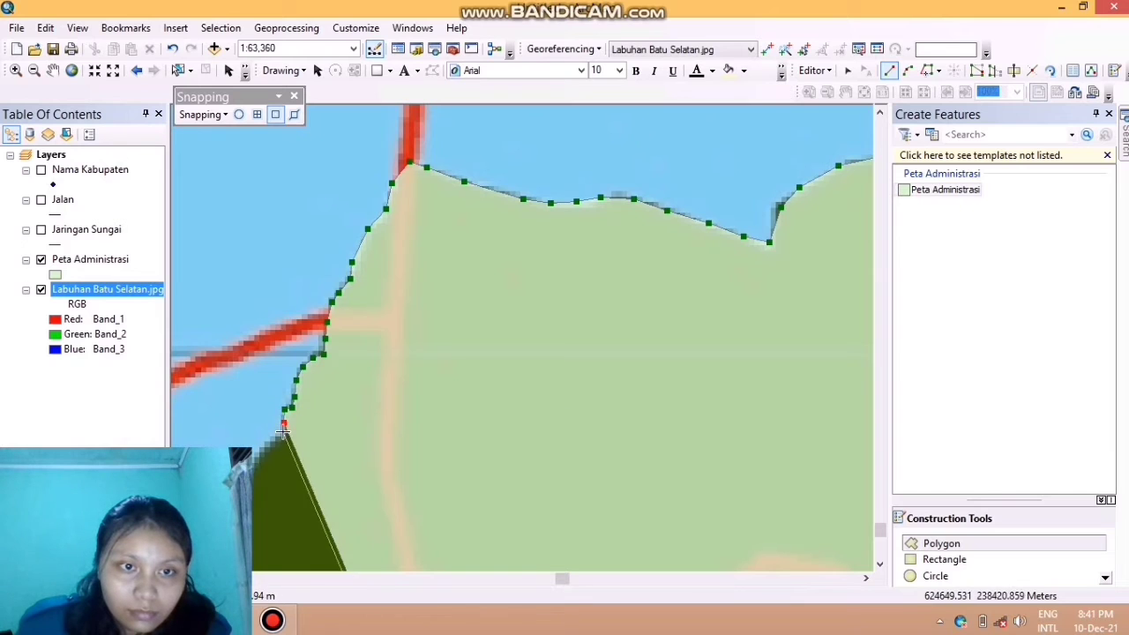
pyautogui.click(276, 438)
pyautogui.click(270, 443)
pyautogui.click(265, 448)
pyautogui.click(255, 462)
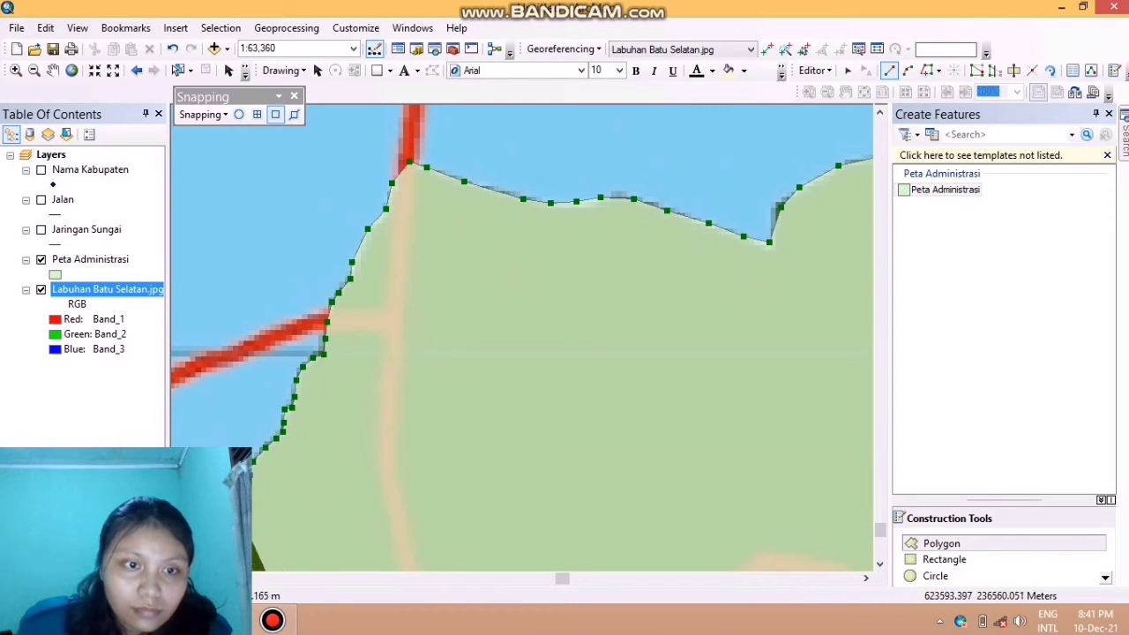
# Extend the polygon boundary west through the small dip and over the rounded bump north of the curved red road
pyautogui.click(52, 69)
pyautogui.moveTo(429, 365); pyautogui.dragTo(476, 419)
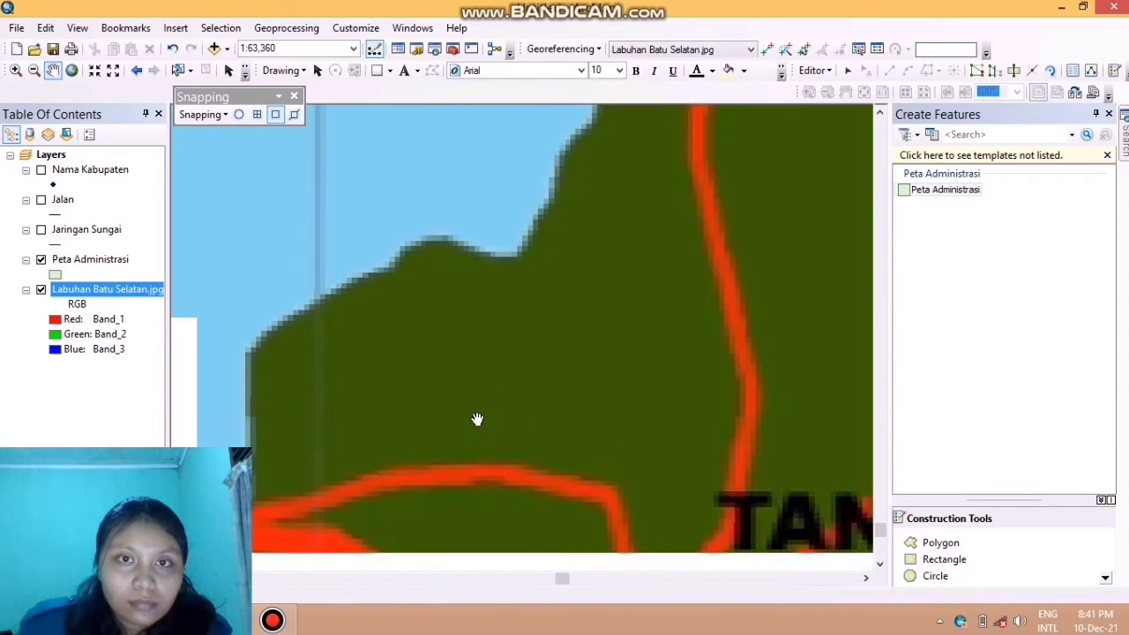
pyautogui.click(921, 543)
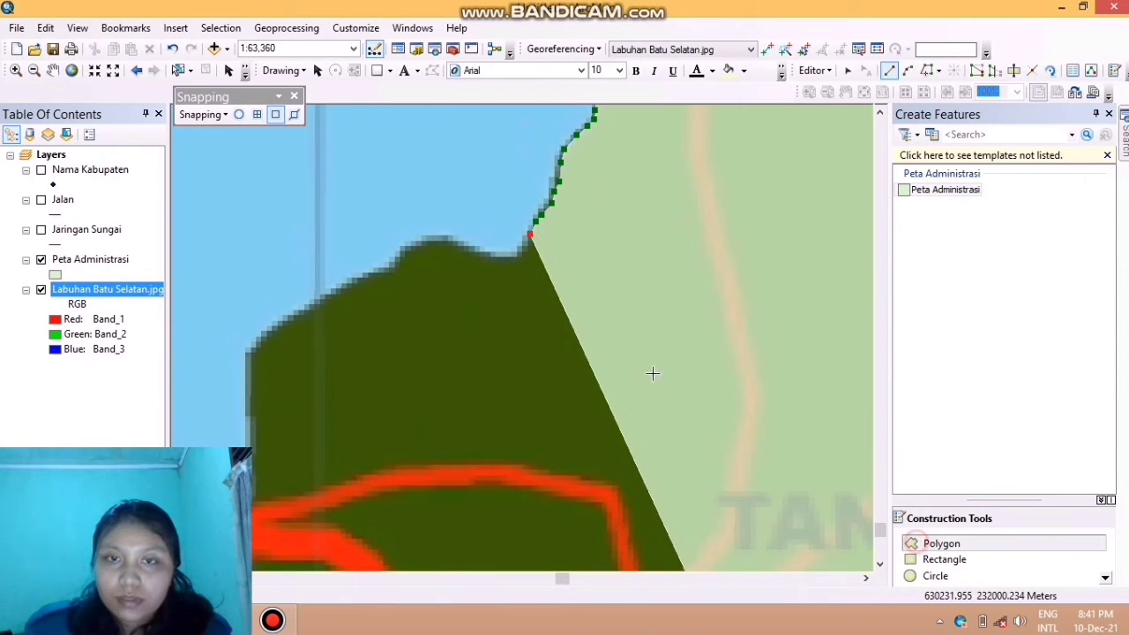
pyautogui.click(521, 246)
pyautogui.click(513, 260)
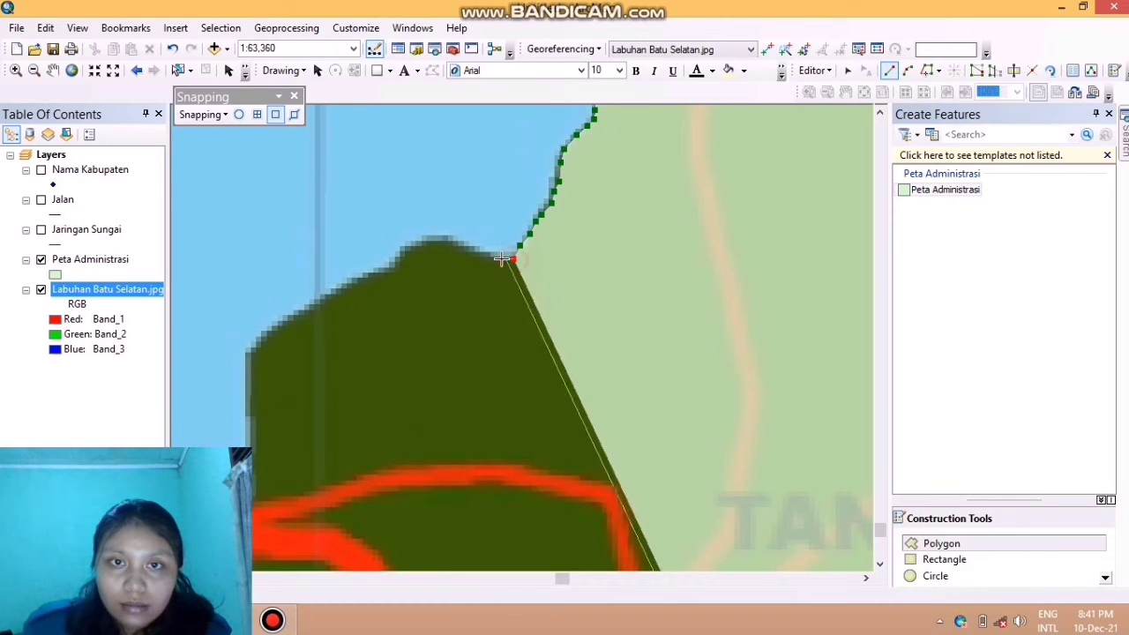
pyautogui.click(501, 257)
pyautogui.click(478, 257)
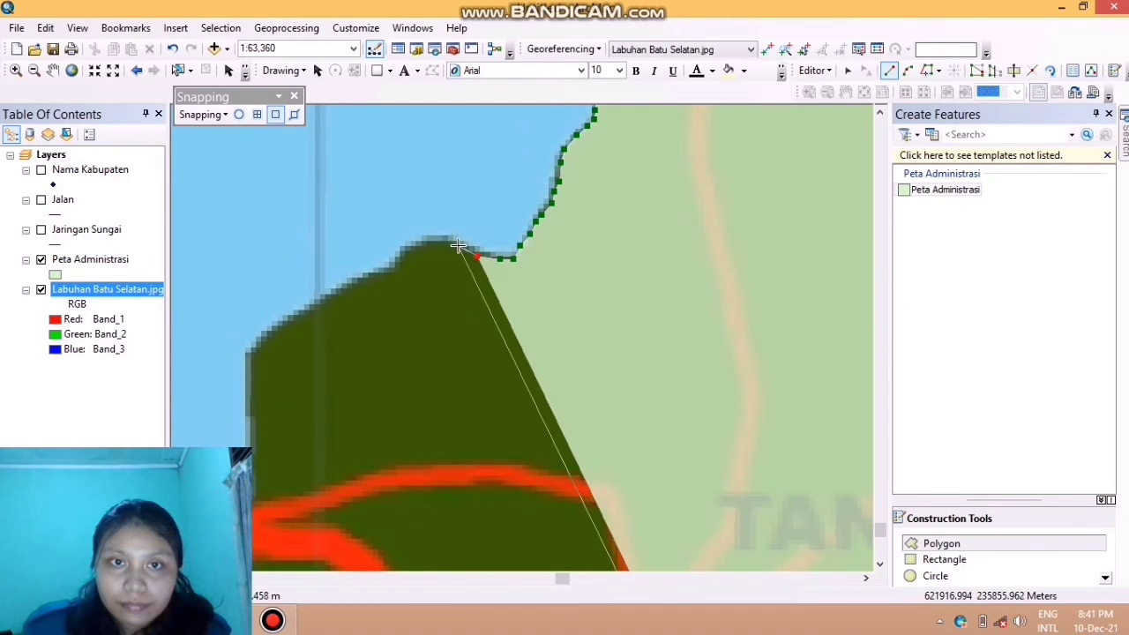
pyautogui.click(457, 247)
pyautogui.click(437, 243)
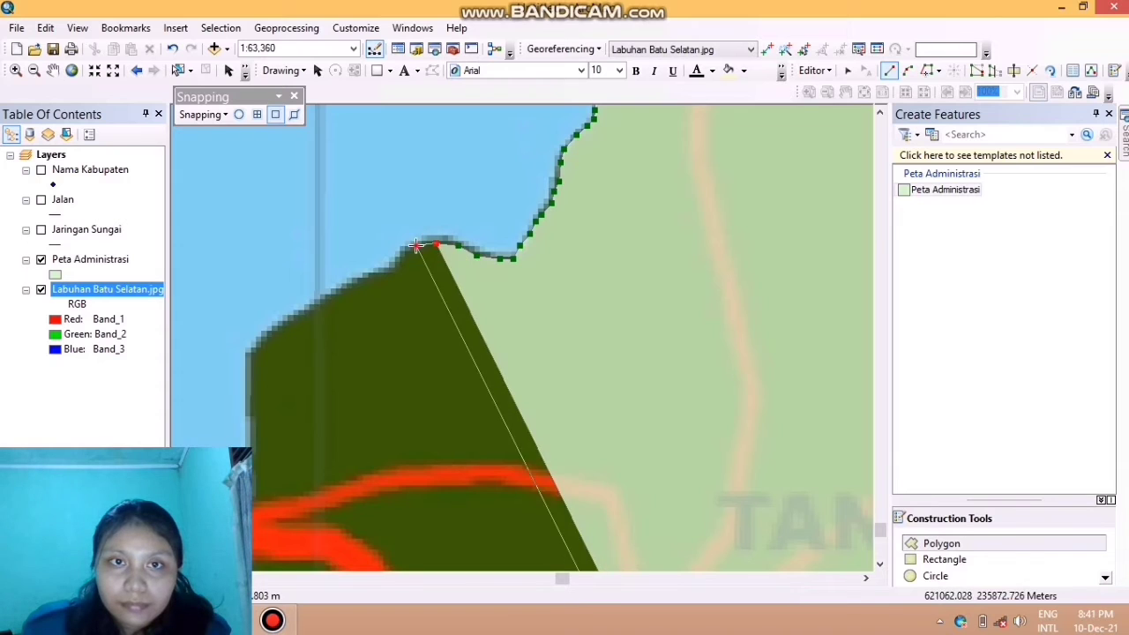
pyautogui.click(416, 246)
pyautogui.click(399, 257)
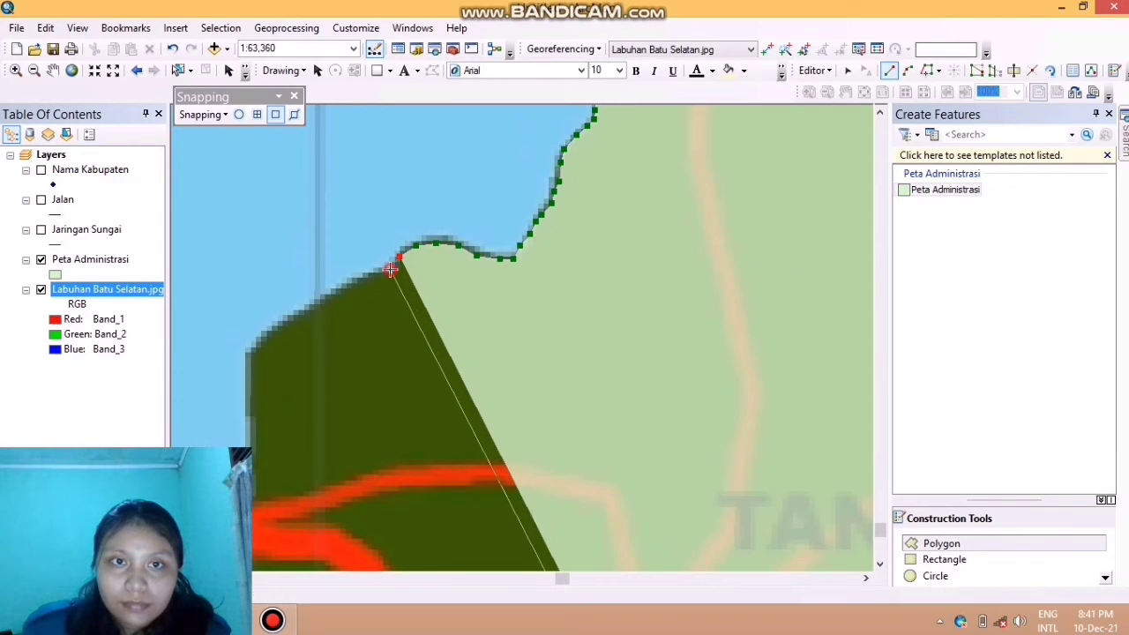
# Trace the border southwest from the rounded bump to the corner where it turns straight south
pyautogui.click(390, 269)
pyautogui.click(375, 274)
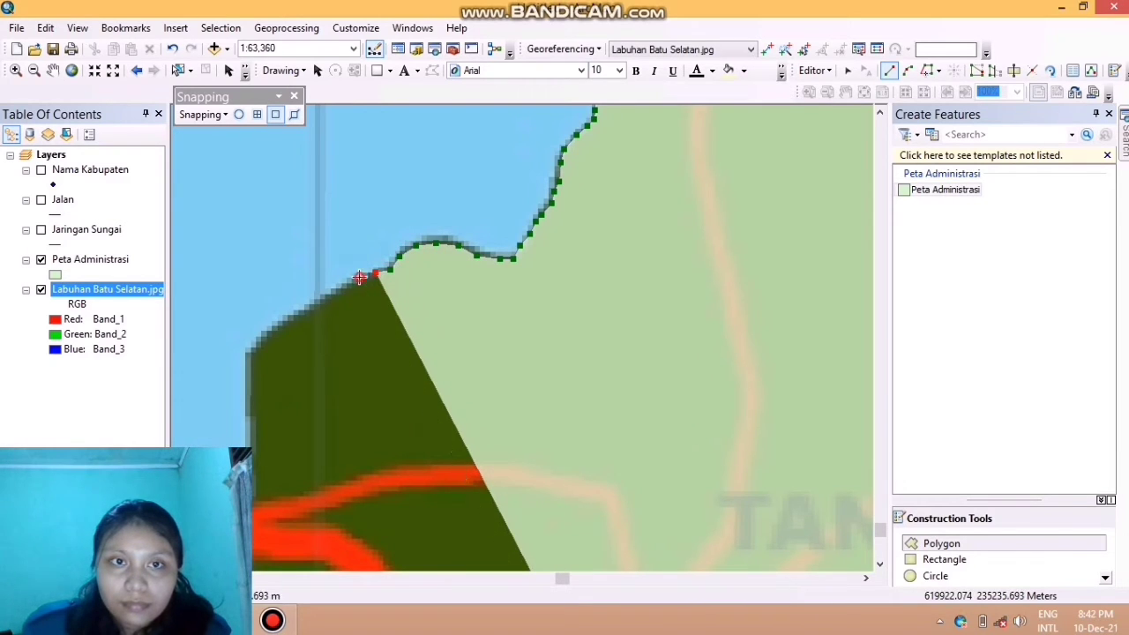
pyautogui.click(360, 277)
pyautogui.click(339, 289)
pyautogui.click(327, 296)
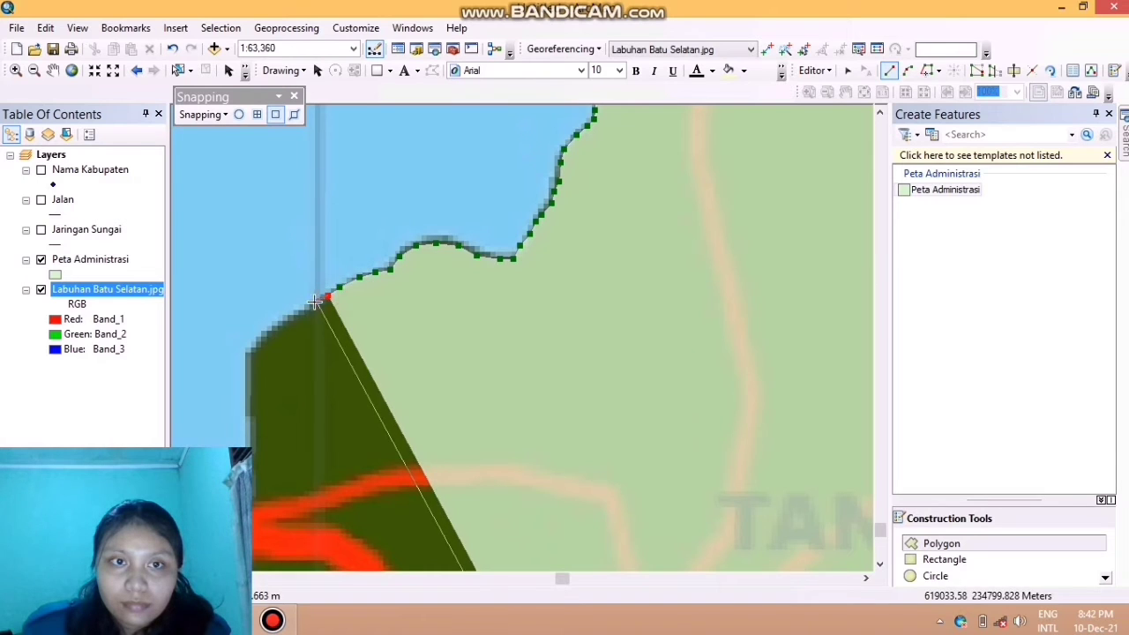
pyautogui.click(315, 302)
pyautogui.click(303, 309)
pyautogui.click(292, 317)
pyautogui.click(280, 324)
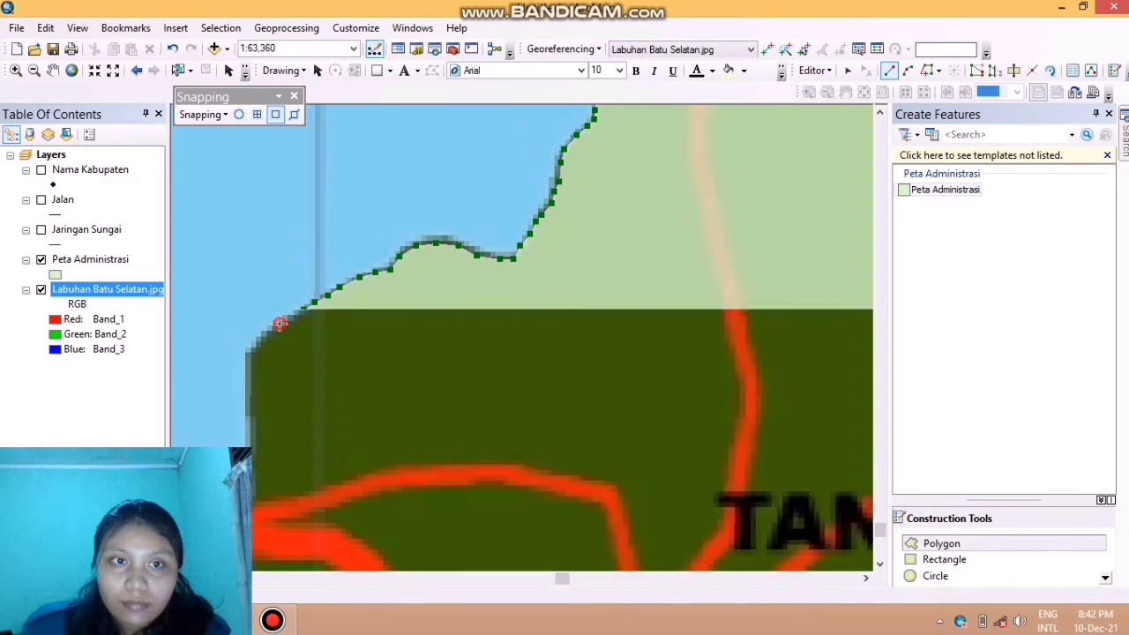
pyautogui.click(273, 327)
pyautogui.click(265, 334)
pyautogui.click(257, 344)
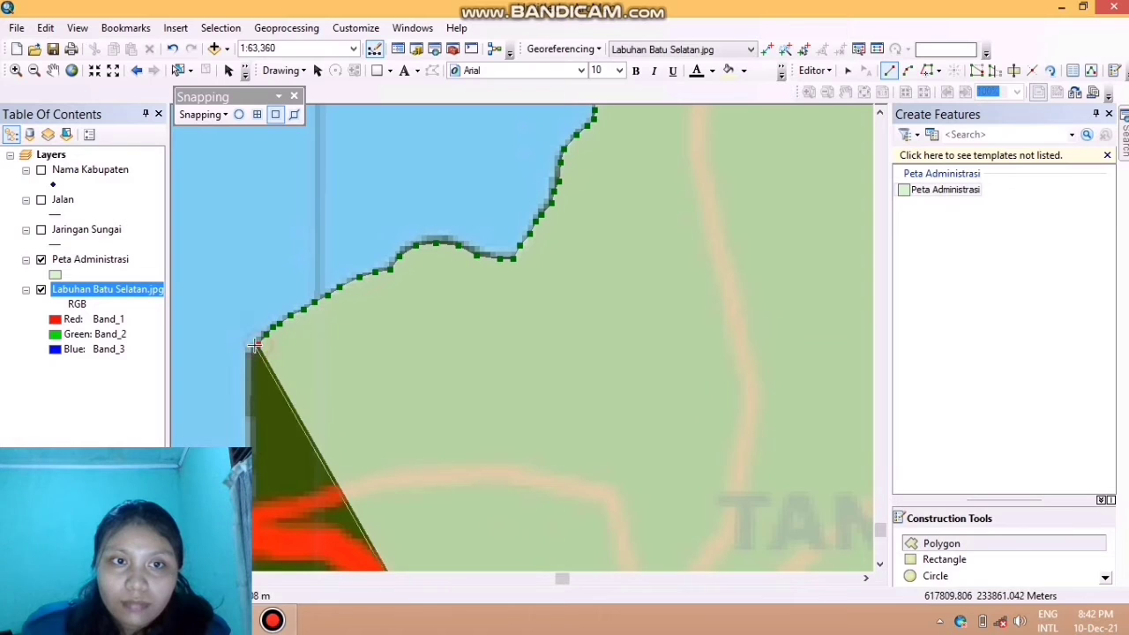
# Add polygon vertices down the straight north-south stretch of the western border toward the red road
pyautogui.click(249, 364)
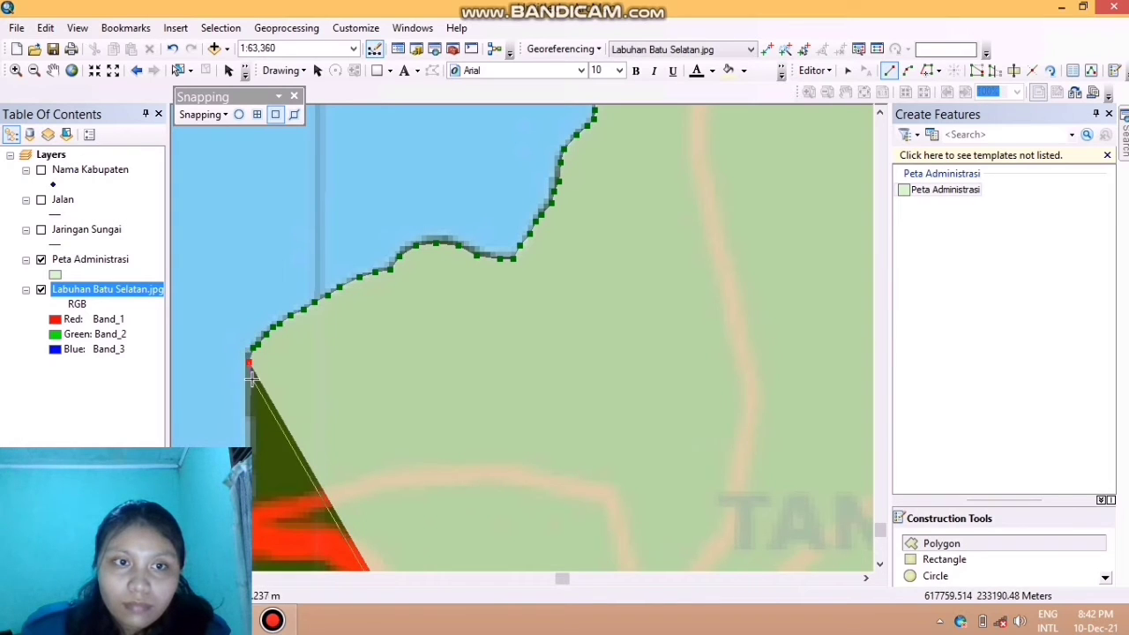
pyautogui.click(250, 384)
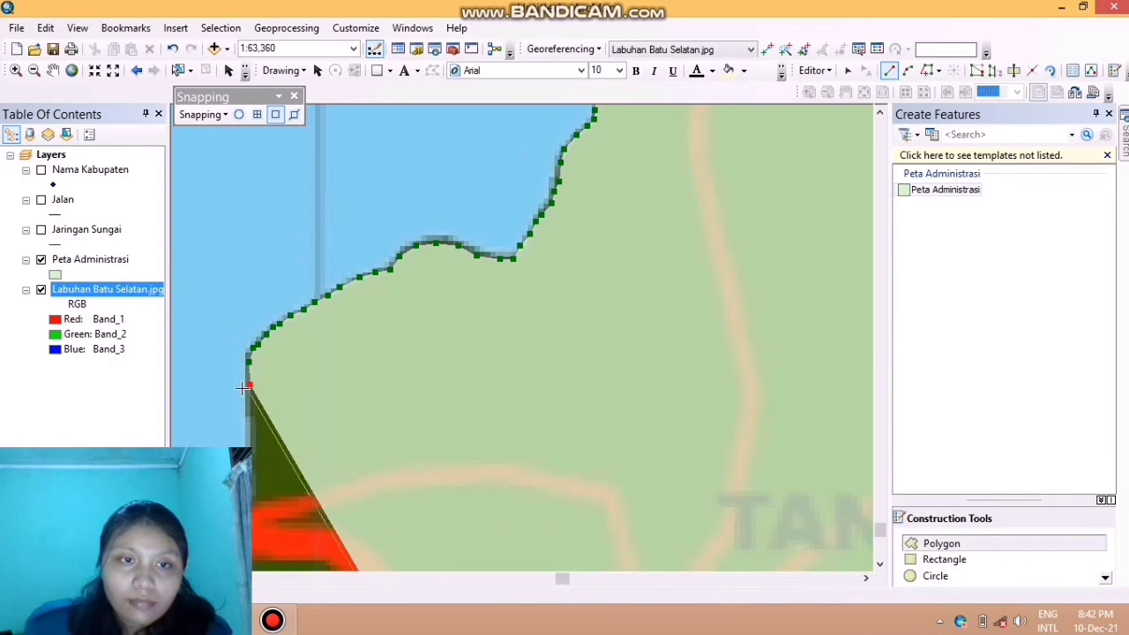
pyautogui.click(249, 410)
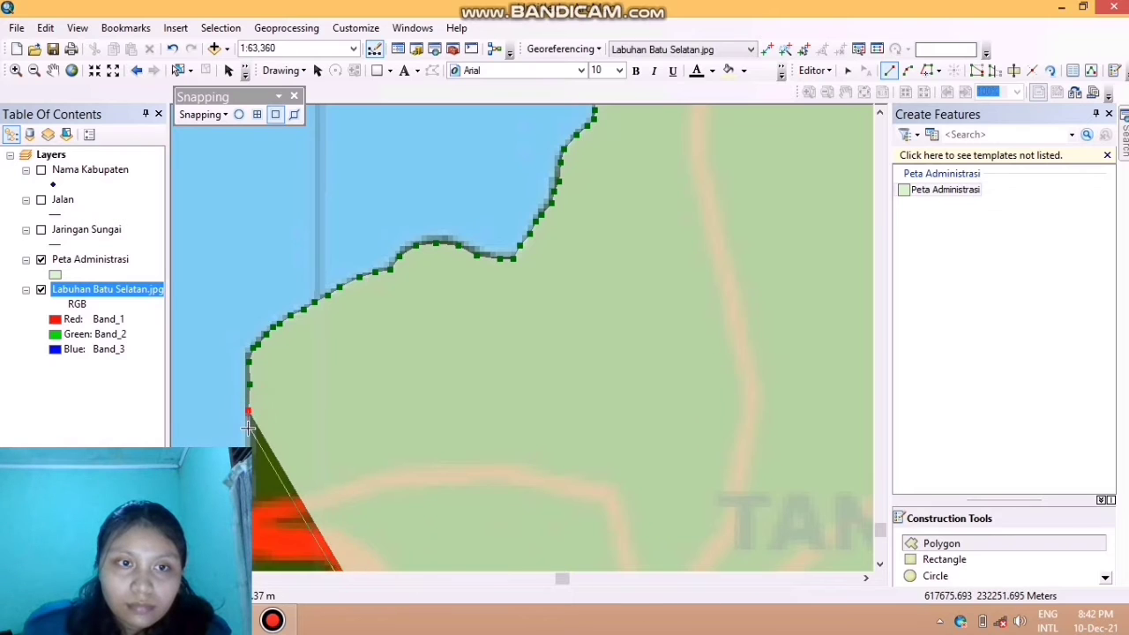
pyautogui.click(249, 430)
pyautogui.click(251, 446)
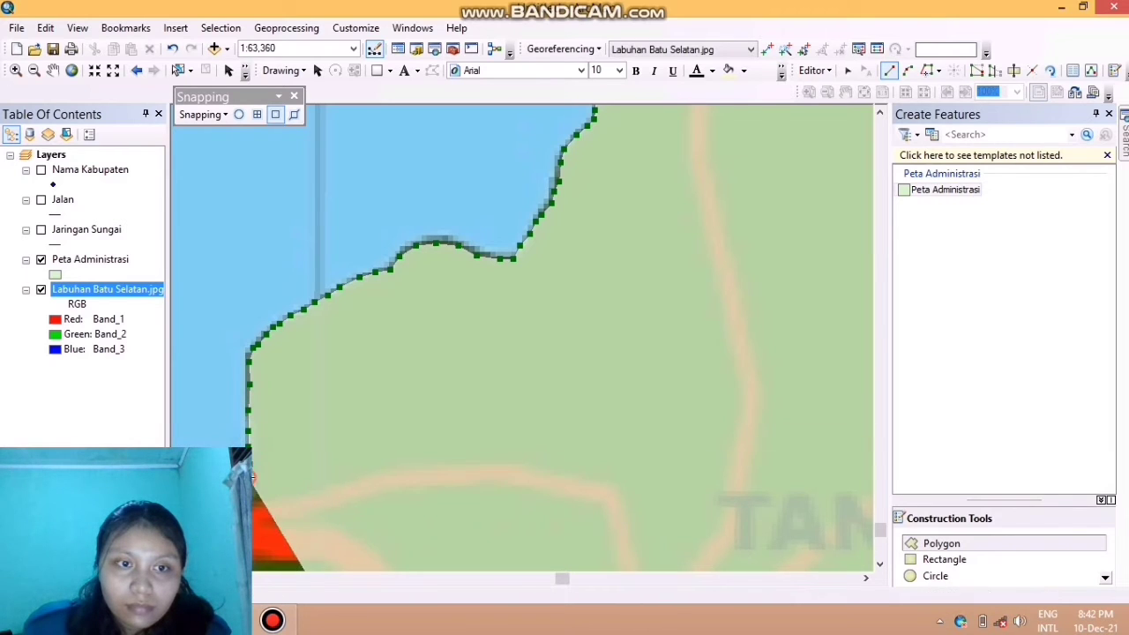
# Carry the polygon boundary south across the thick red road to the point where the border bends southwest
pyautogui.click(54, 74)
pyautogui.moveTo(365, 456); pyautogui.dragTo(396, 161)
pyautogui.moveTo(391, 356); pyautogui.dragTo(508, 306)
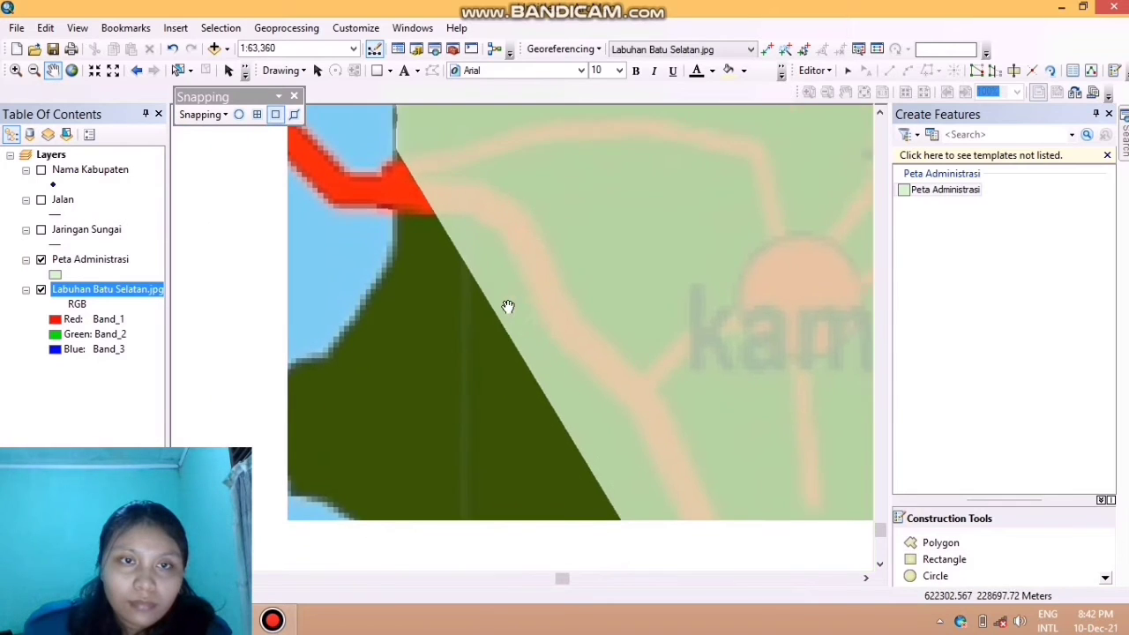
pyautogui.click(941, 543)
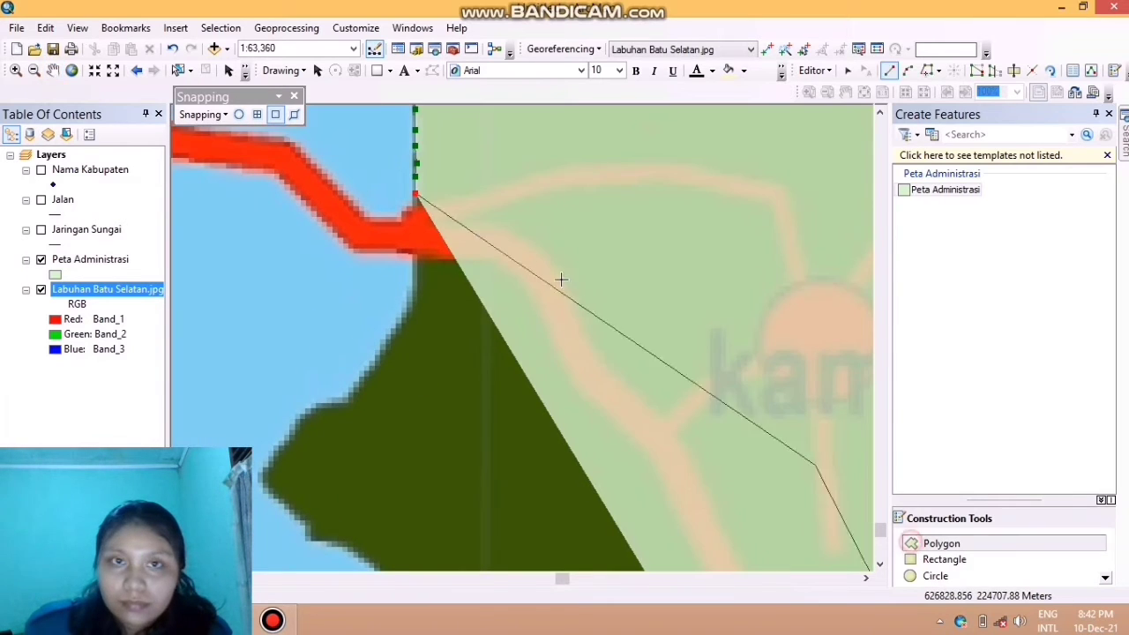
pyautogui.click(416, 208)
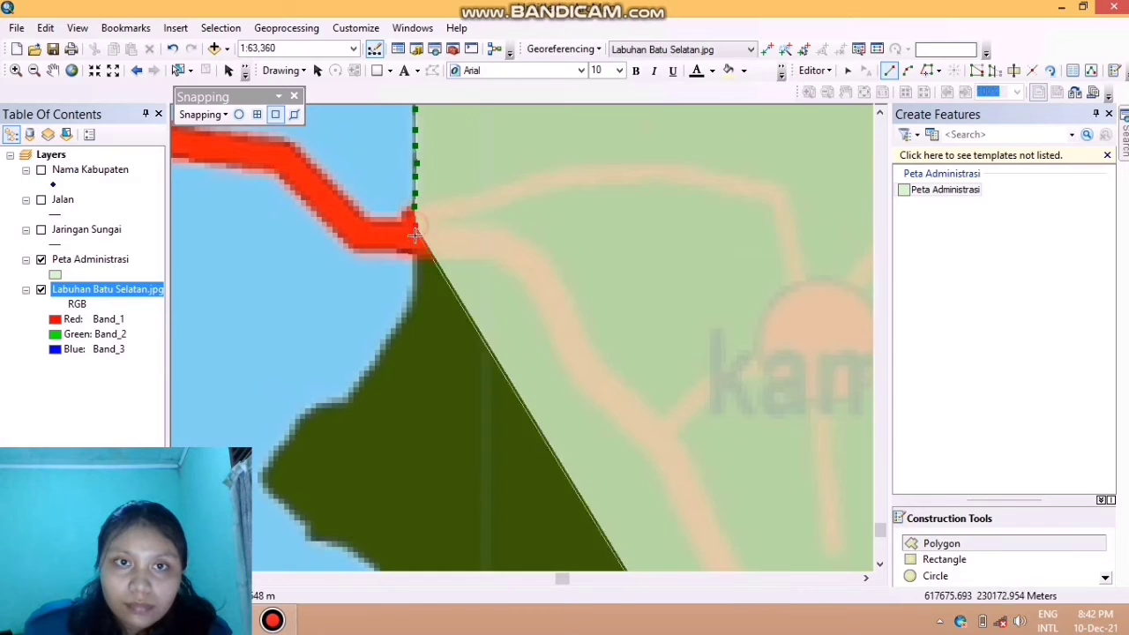
pyautogui.click(418, 250)
pyautogui.click(418, 263)
pyautogui.click(417, 281)
pyautogui.click(415, 302)
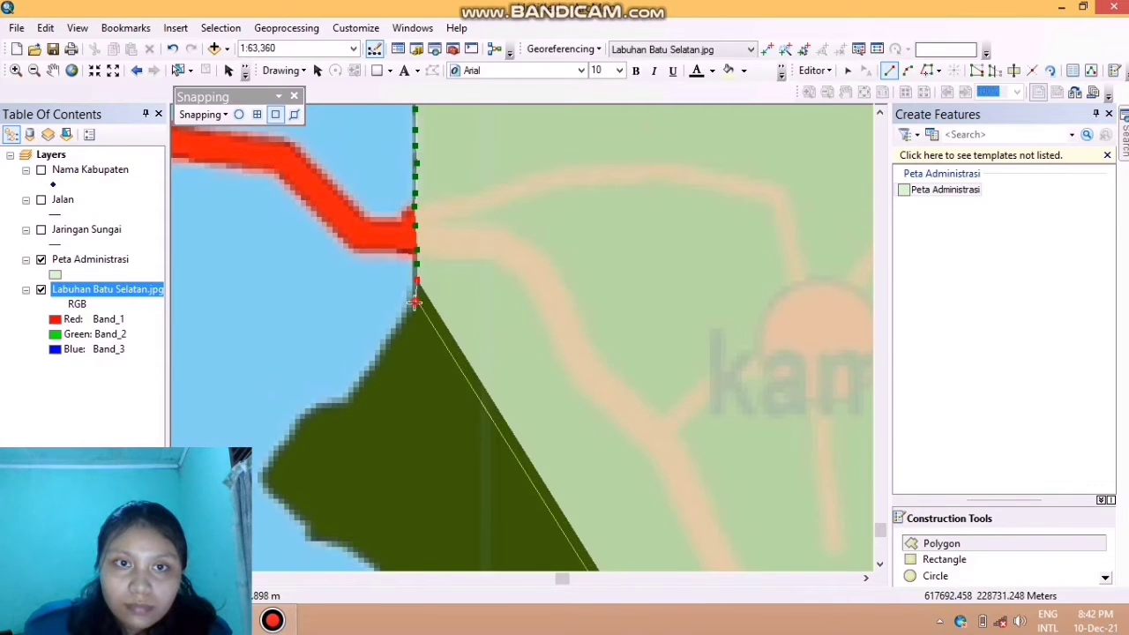
pyautogui.click(416, 301)
# Trace the diagonal border southwest from the bend below the red road to the inner notch
pyautogui.click(401, 324)
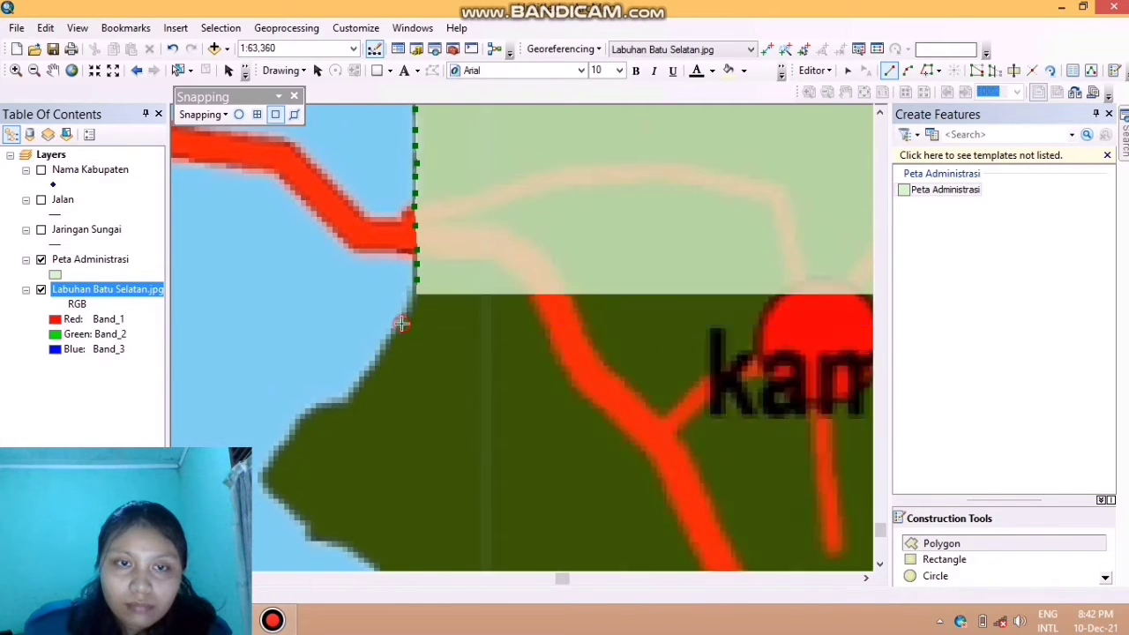
pyautogui.click(392, 342)
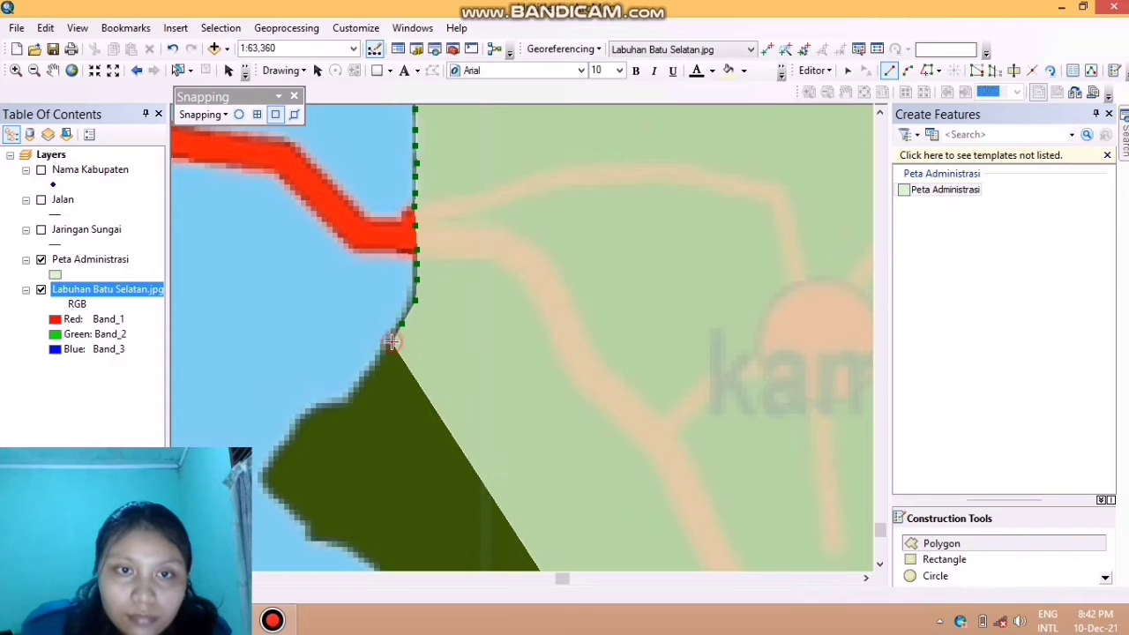
pyautogui.click(384, 356)
pyautogui.click(375, 368)
pyautogui.click(363, 379)
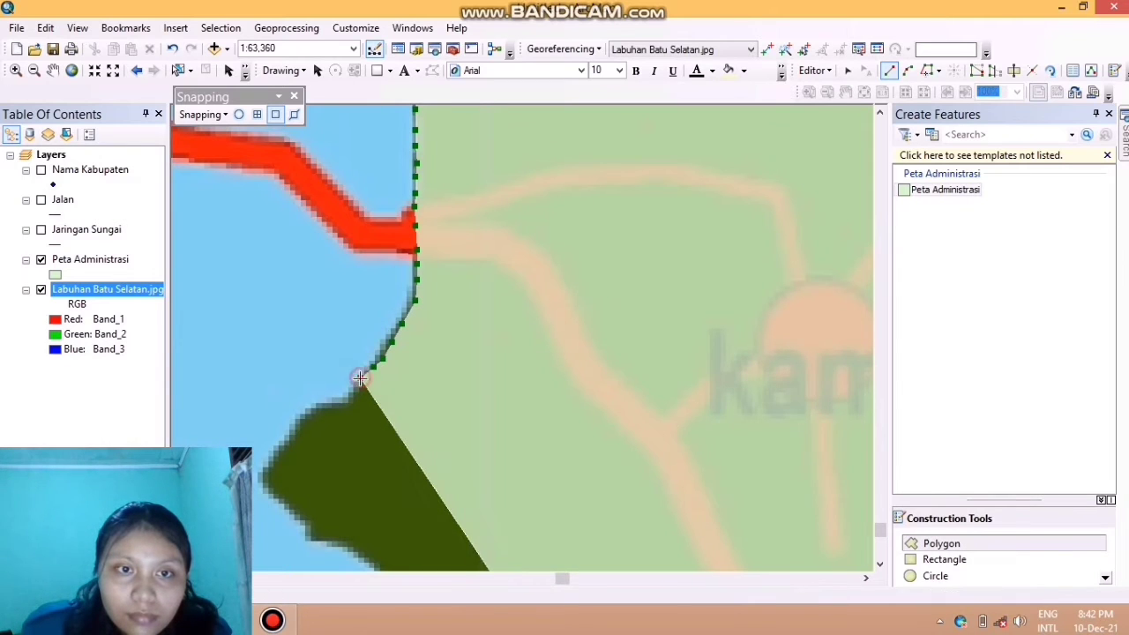
pyautogui.click(352, 388)
pyautogui.click(346, 401)
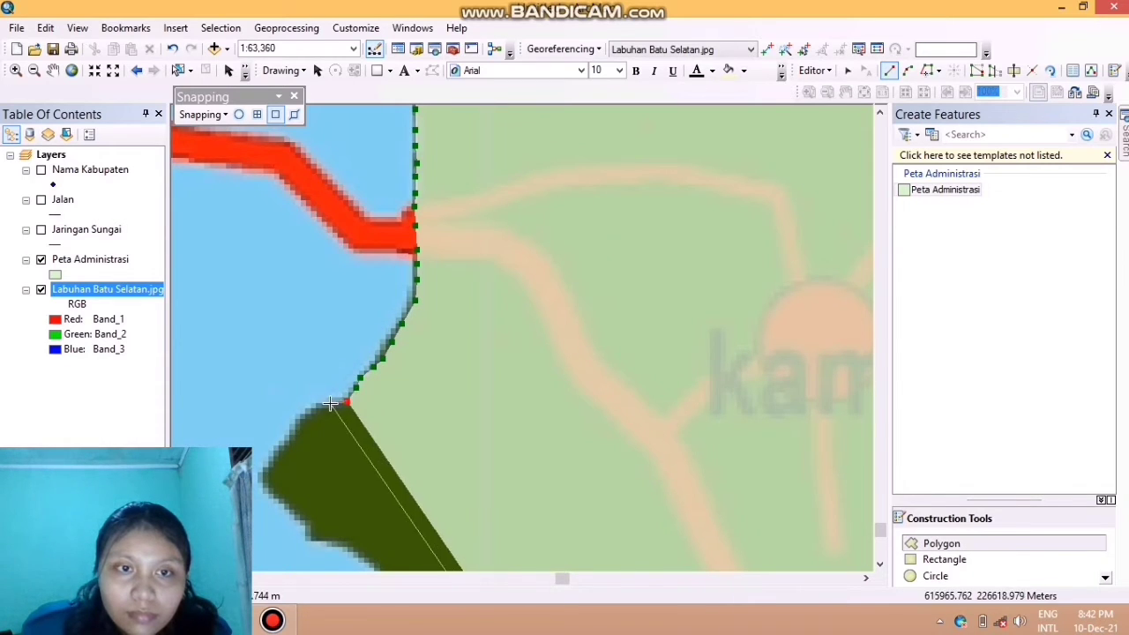
# Outline the protruding part of the border from the notch southwest to its pointed western tip
pyautogui.click(330, 404)
pyautogui.click(312, 411)
pyautogui.click(301, 422)
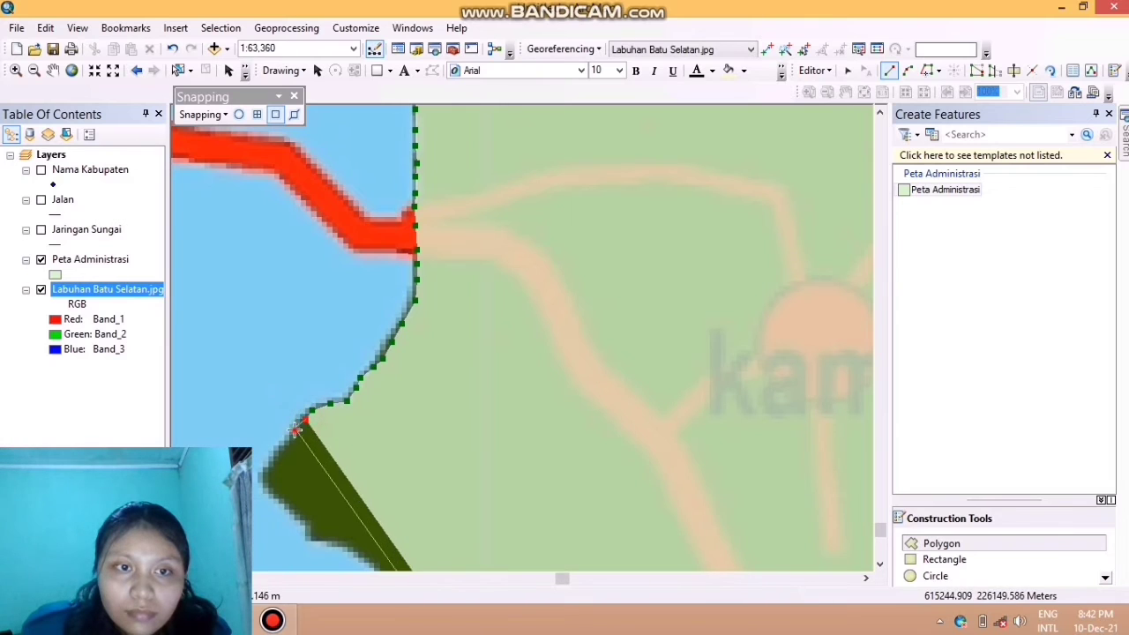
pyautogui.click(293, 432)
pyautogui.click(288, 442)
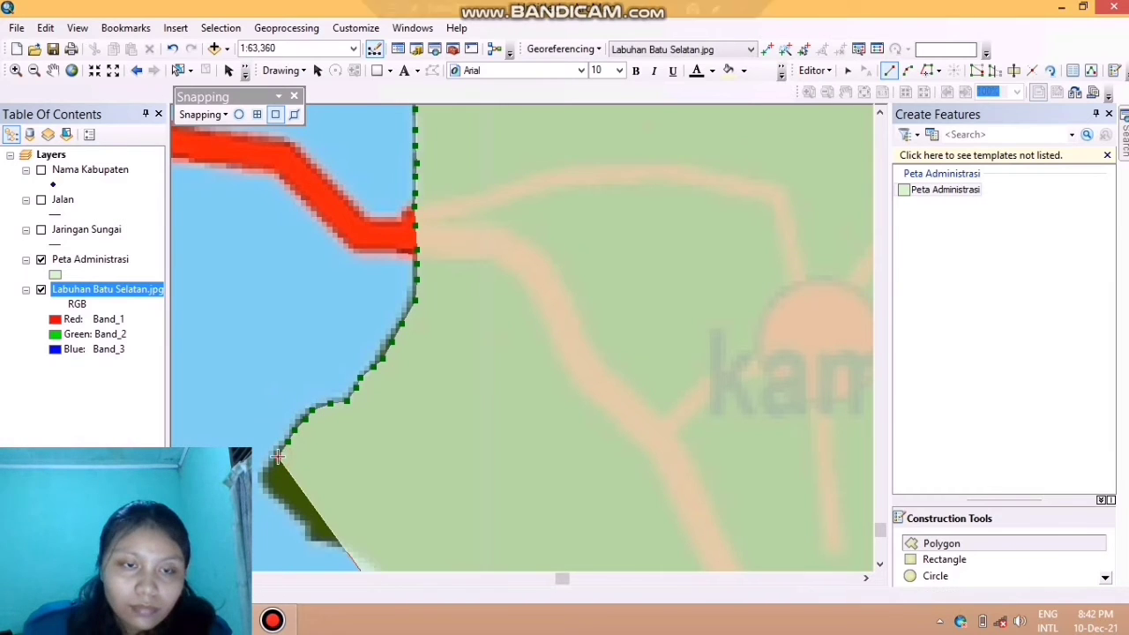
pyautogui.click(278, 458)
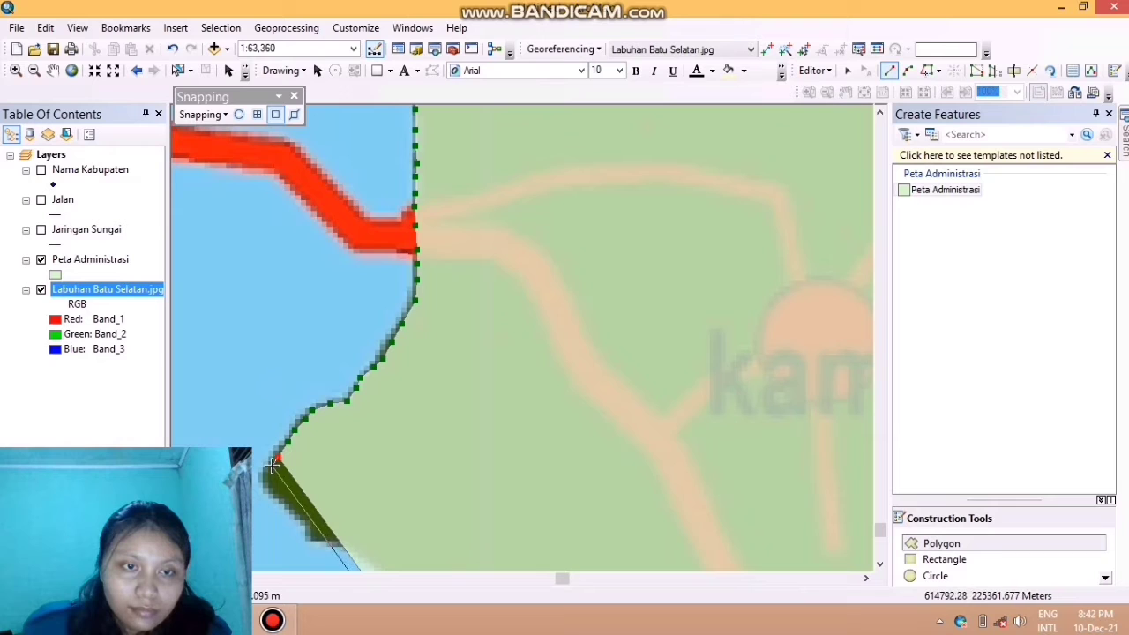
pyautogui.click(273, 465)
pyautogui.click(265, 475)
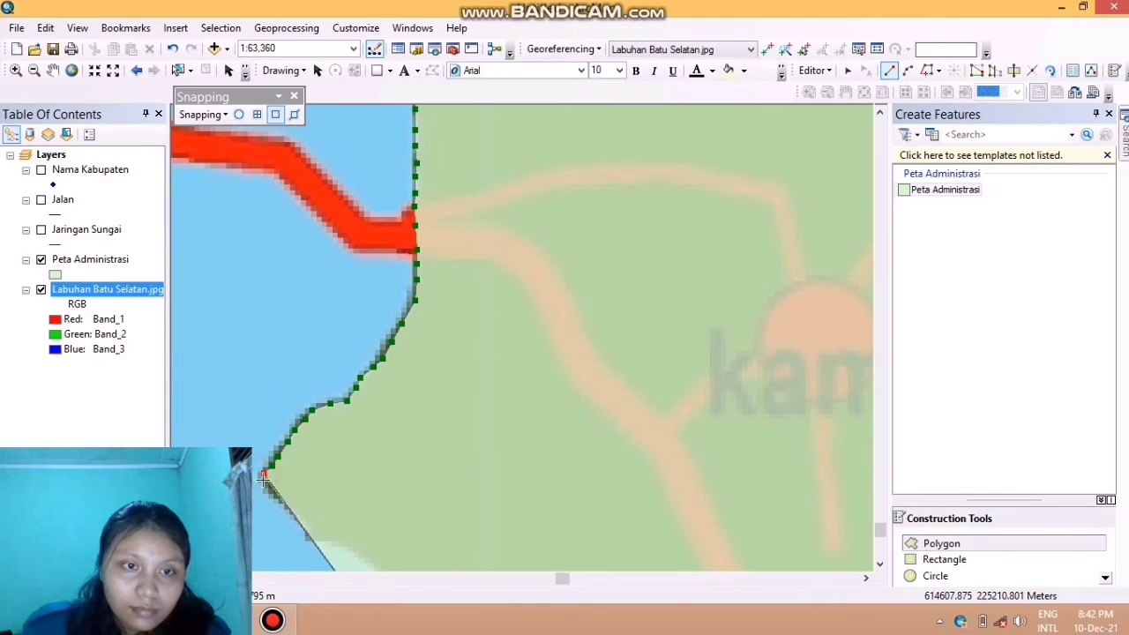
# Continue the polygon boundary from the pointed western tip southeast to the first small step in the border
pyautogui.click(52, 69)
pyautogui.moveTo(441, 325); pyautogui.dragTo(518, 67)
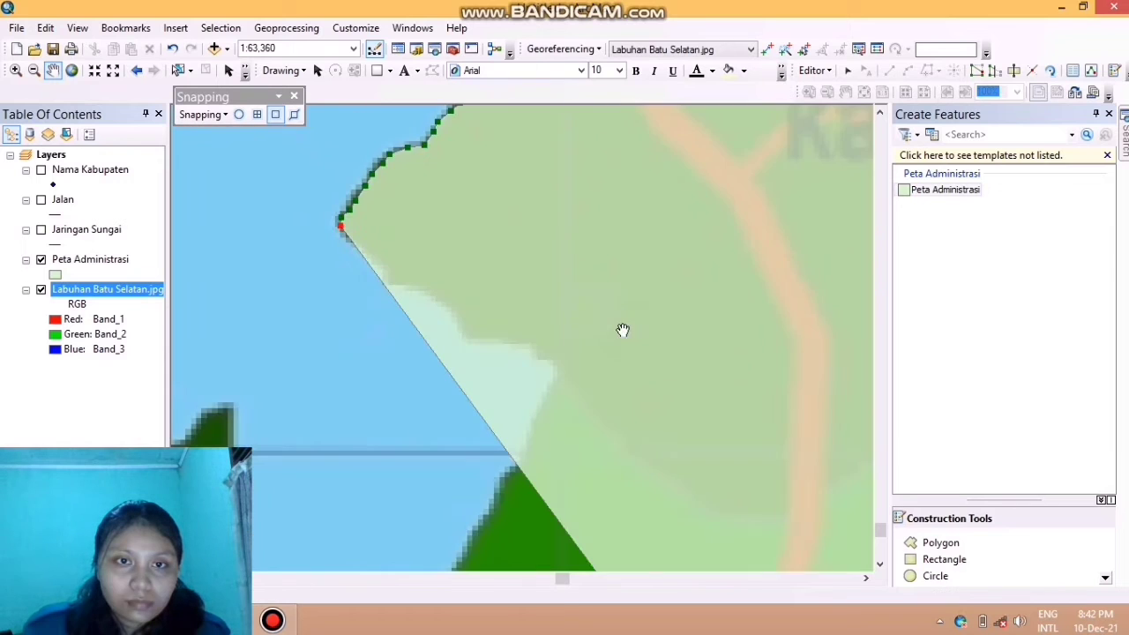
pyautogui.moveTo(623, 330); pyautogui.dragTo(642, 166)
pyautogui.moveTo(648, 255); pyautogui.dragTo(643, 303)
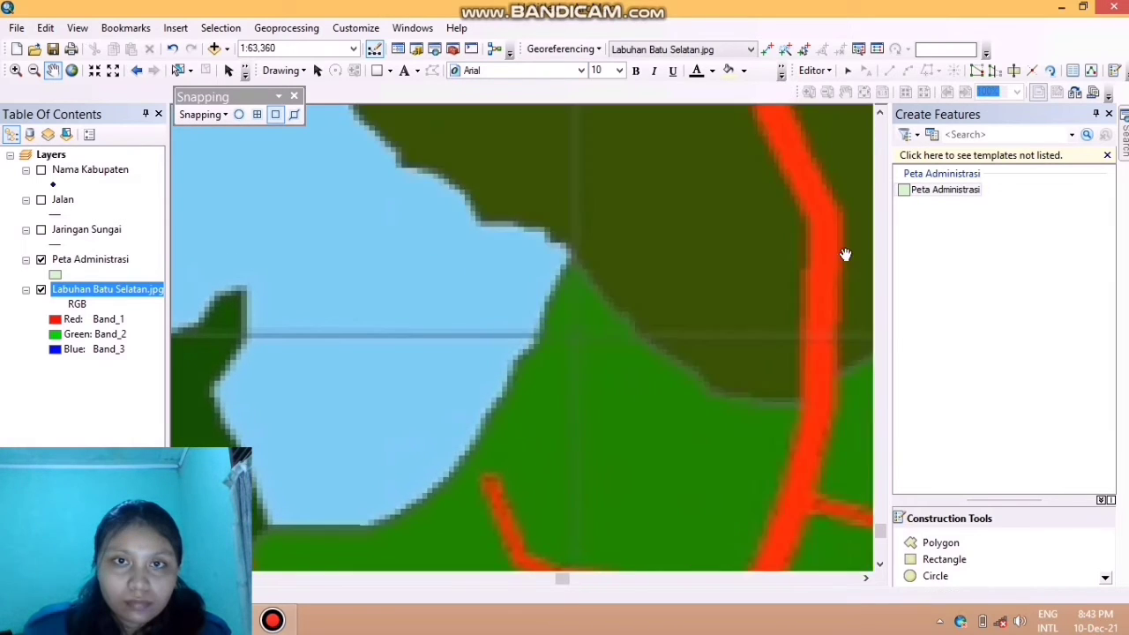
pyautogui.moveTo(641, 174); pyautogui.dragTo(678, 282)
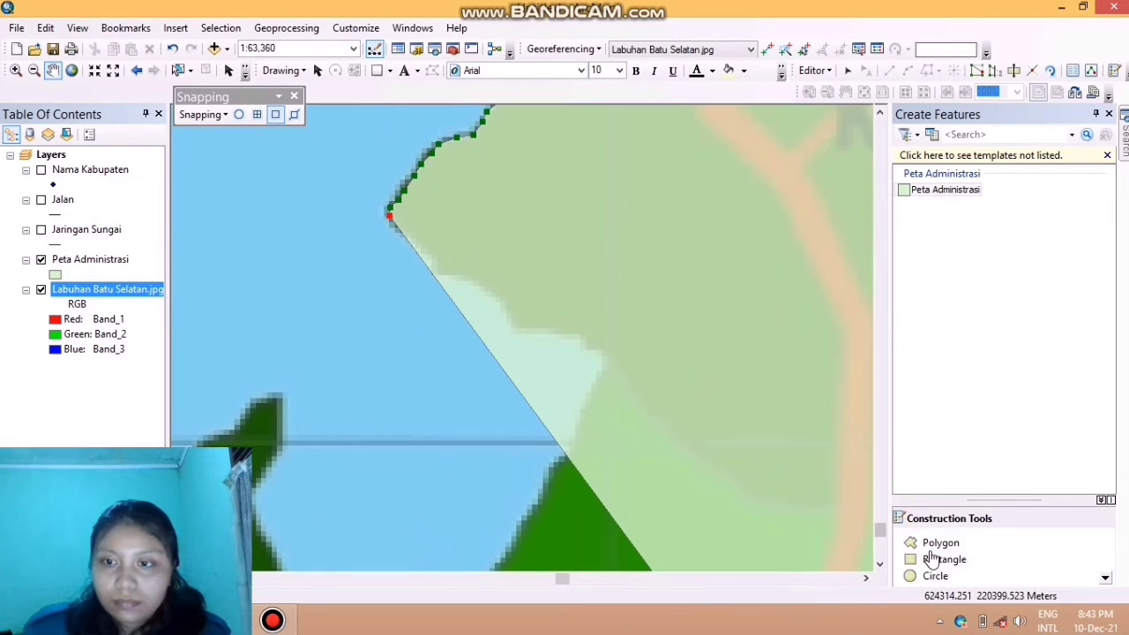
pyautogui.click(933, 546)
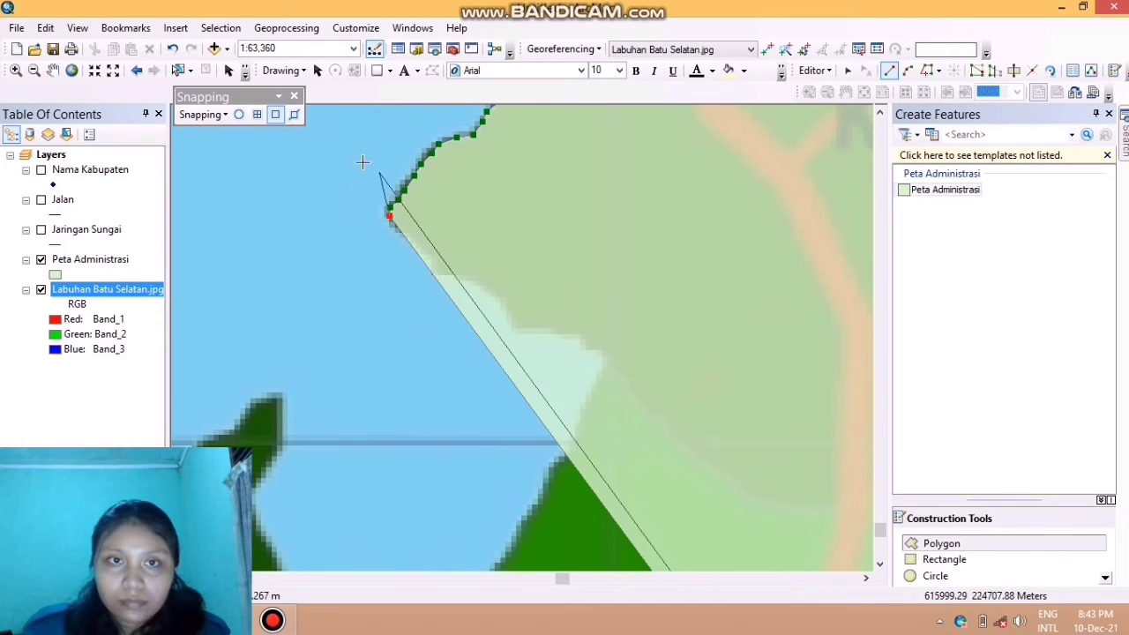
pyautogui.click(397, 227)
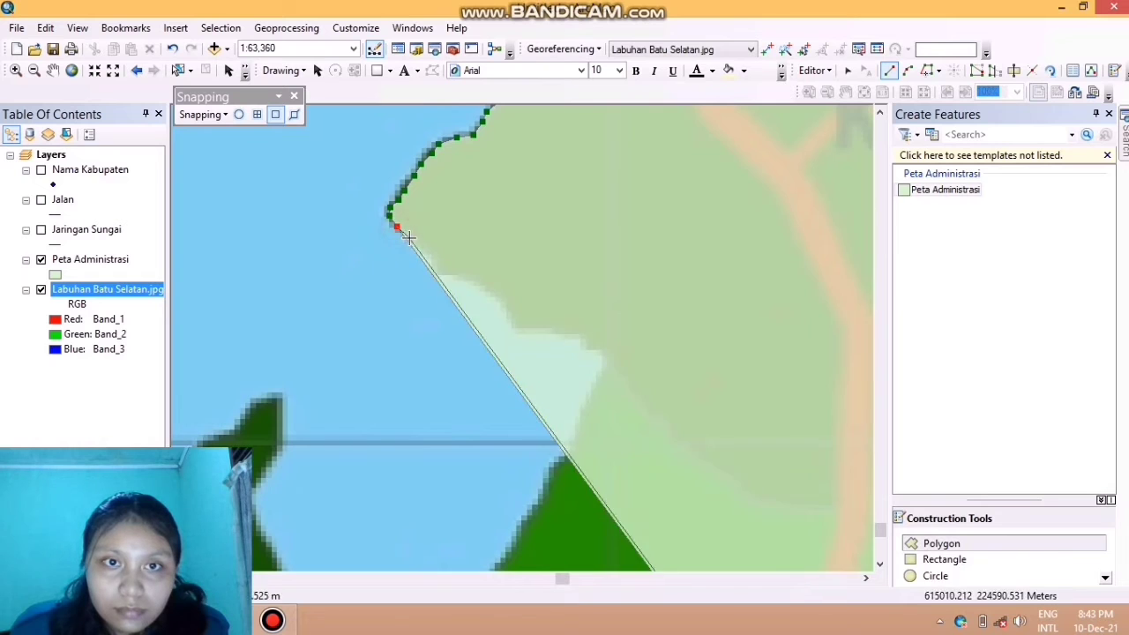
pyautogui.click(409, 238)
pyautogui.click(426, 252)
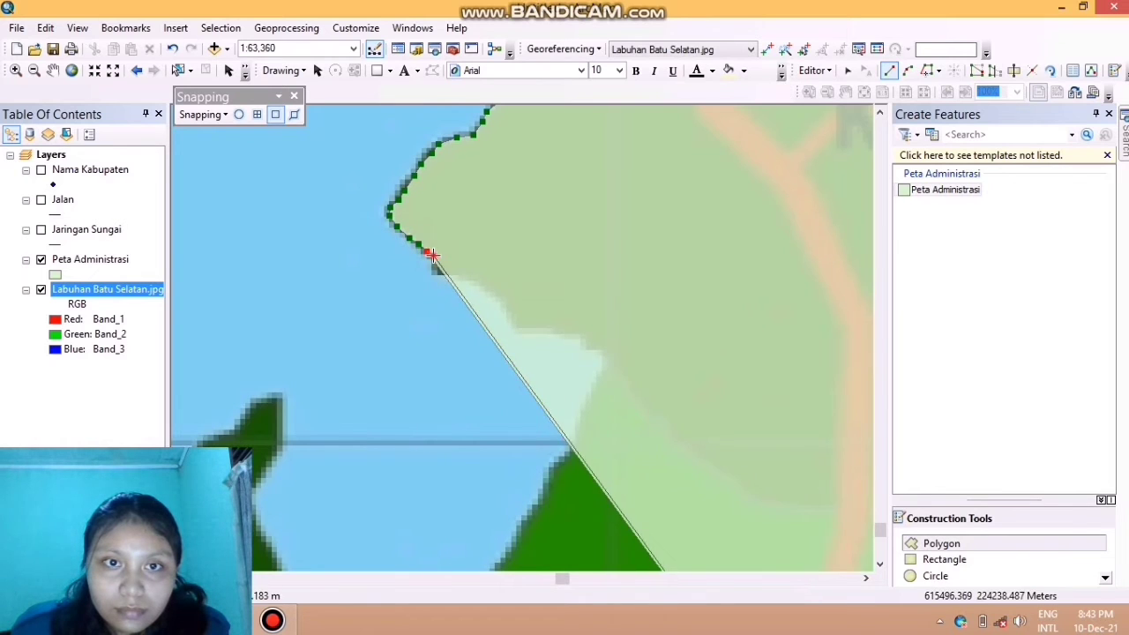
pyautogui.click(433, 257)
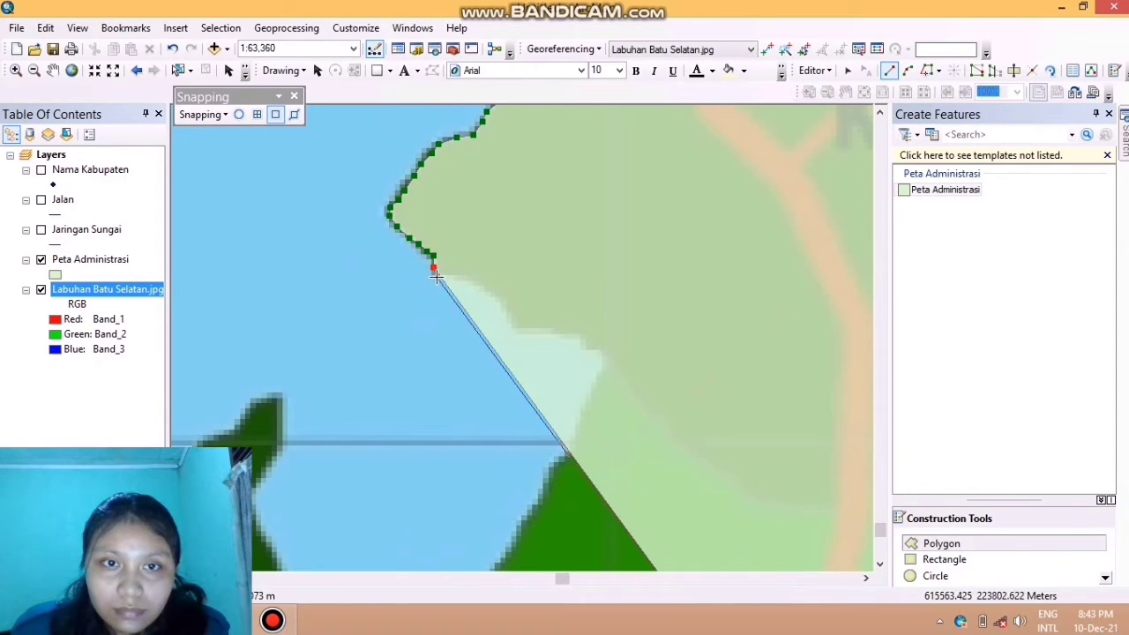
pyautogui.click(437, 277)
# Trace the border east across the small step and southeast down to the start of the flat ledge
pyautogui.click(451, 277)
pyautogui.click(470, 277)
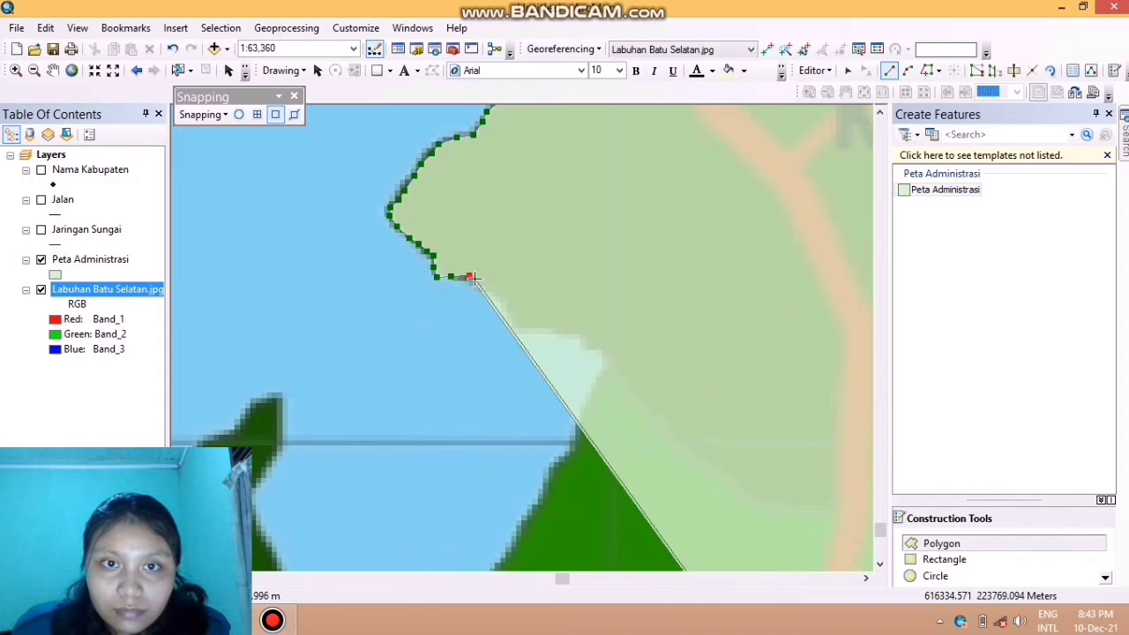
pyautogui.click(477, 280)
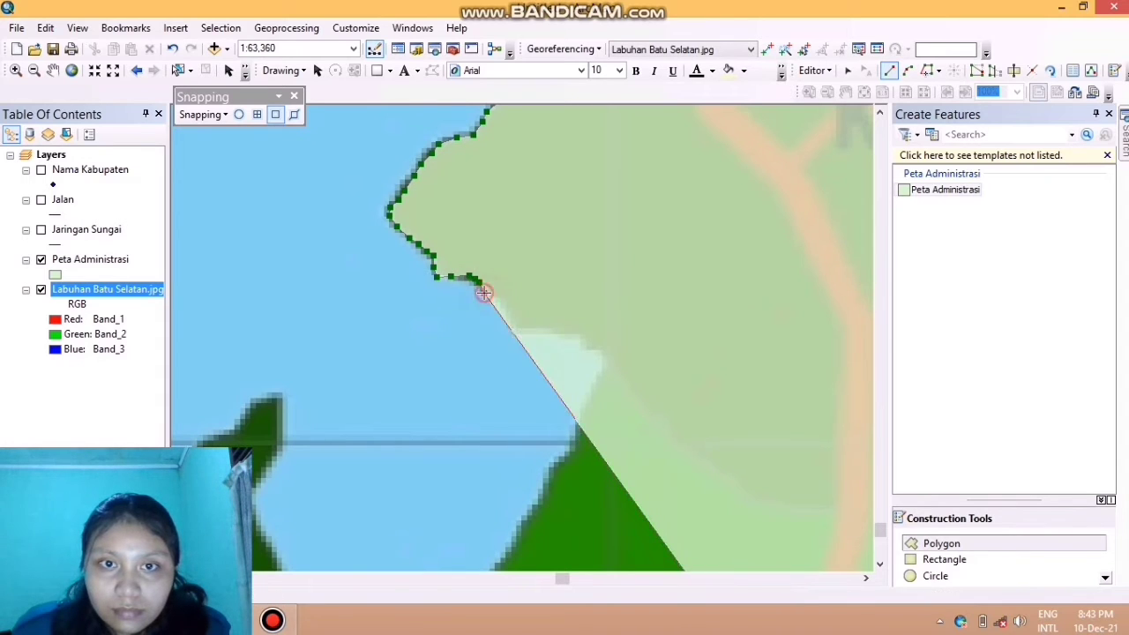
pyautogui.click(487, 295)
pyautogui.click(495, 299)
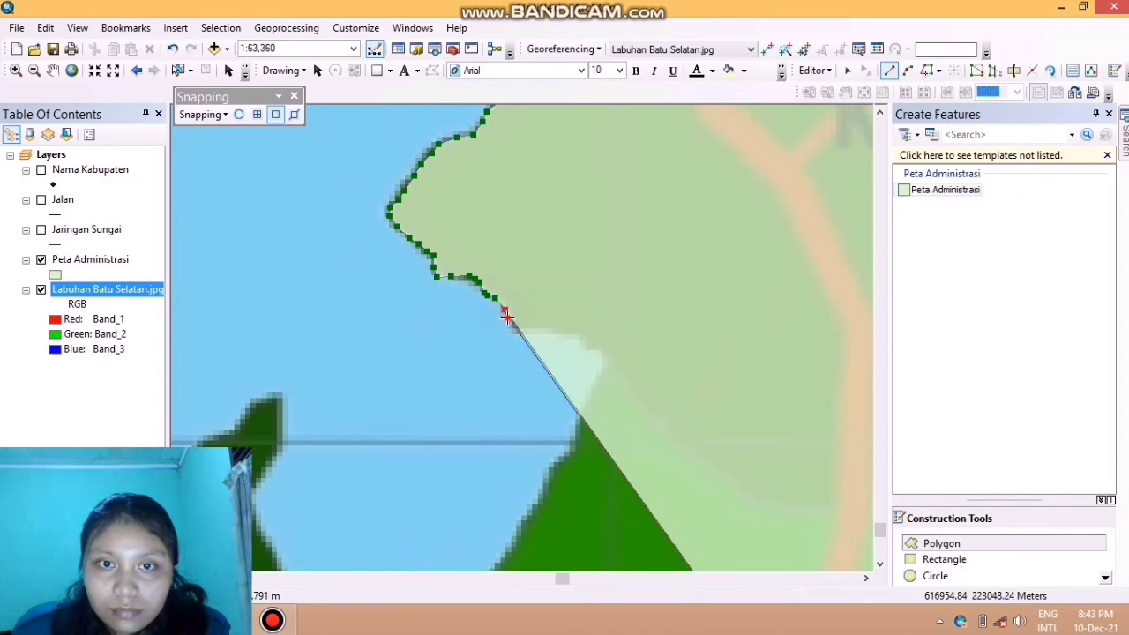
pyautogui.click(507, 318)
pyautogui.click(513, 332)
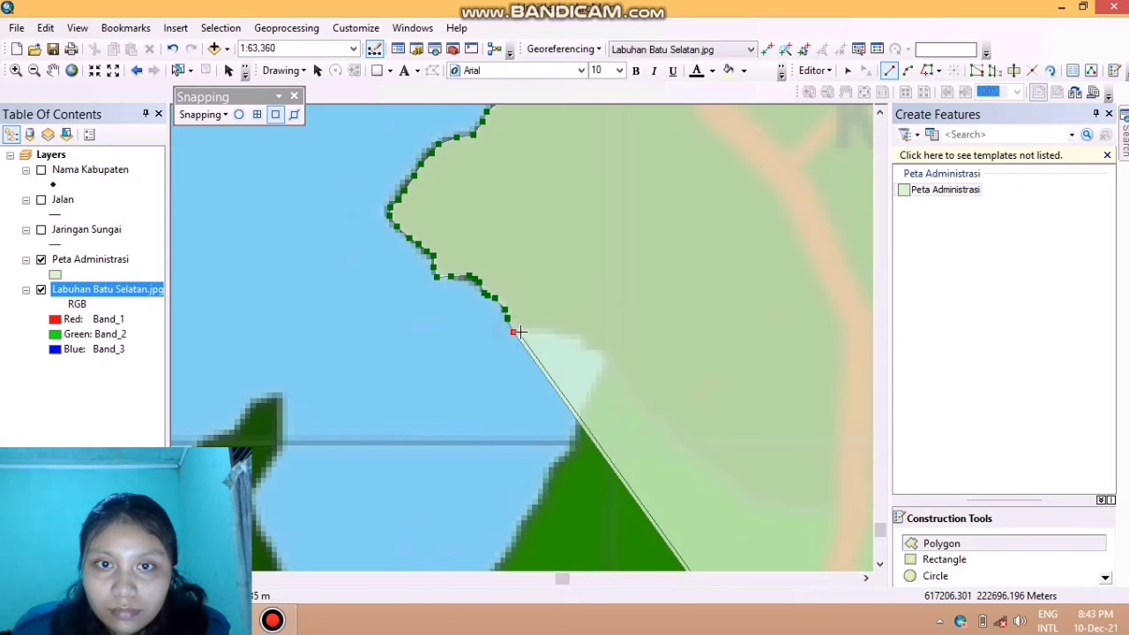
# Add polygon vertices eastward along the flat ledge to the inner corner where the lighter green area begins
pyautogui.click(521, 332)
pyautogui.click(542, 331)
pyautogui.click(554, 333)
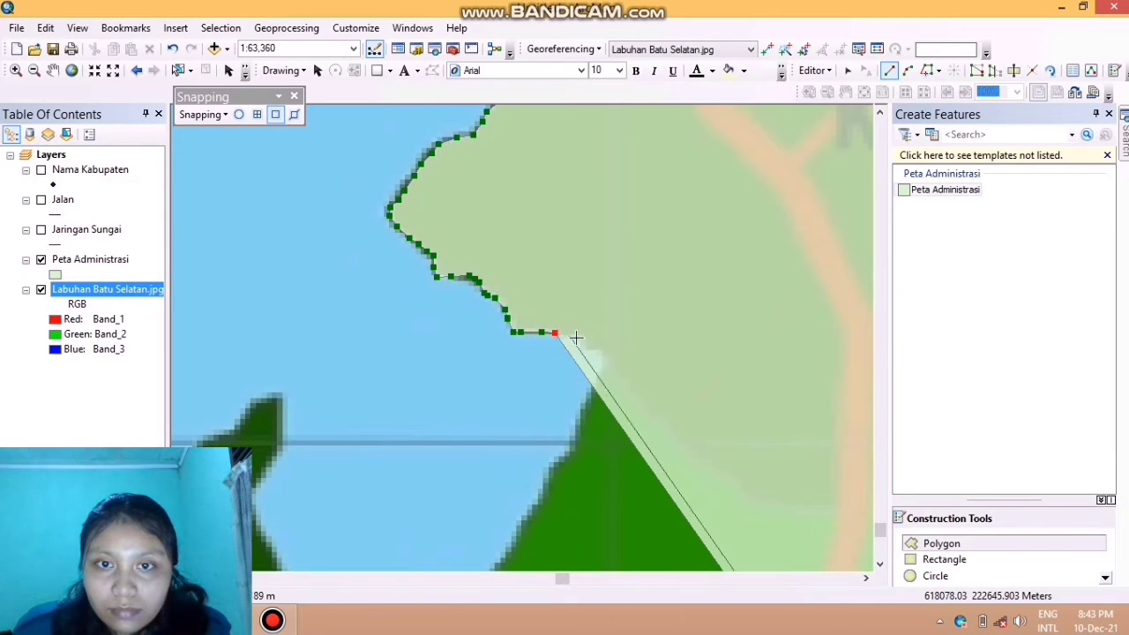
pyautogui.click(574, 334)
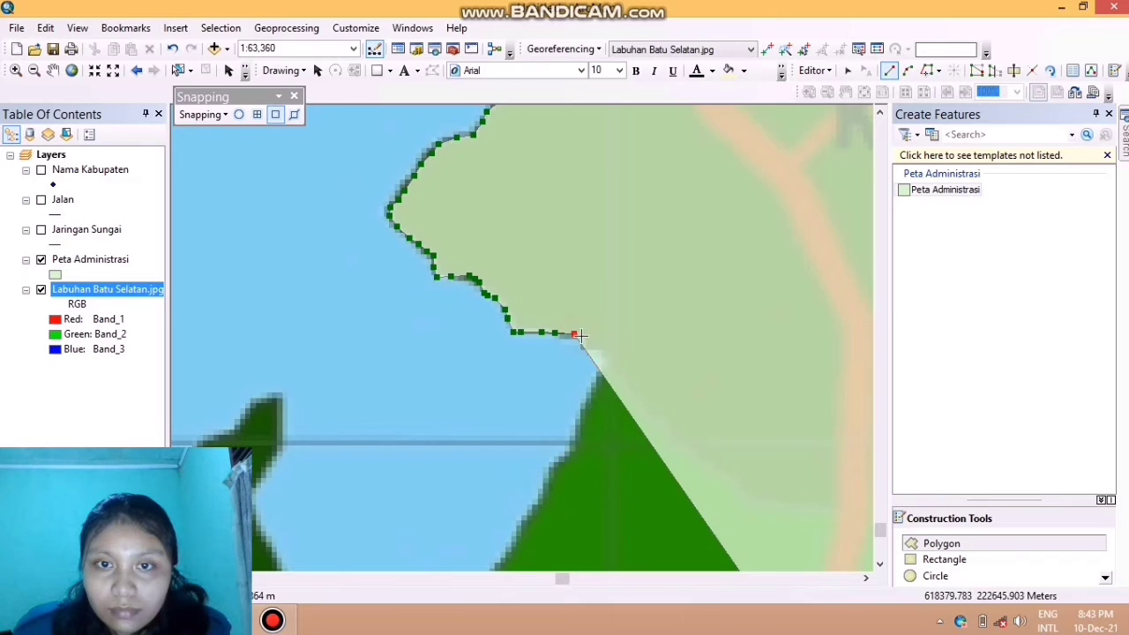
pyautogui.click(583, 336)
pyautogui.click(600, 353)
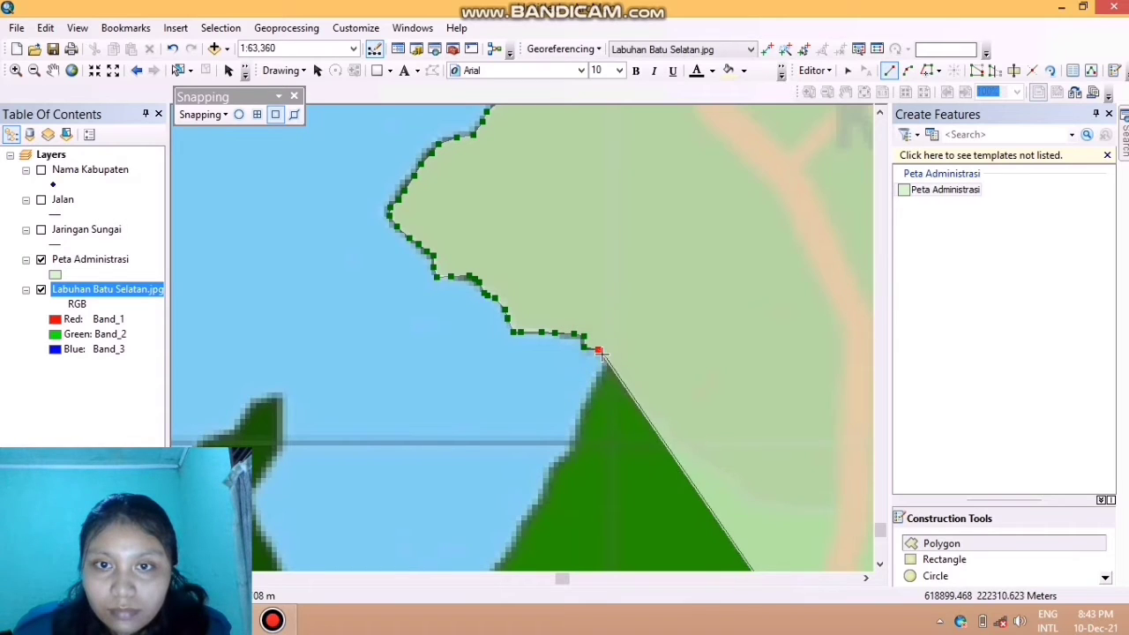
# Carry the polygon boundary around the inner corner and south-southwest to the horizontal grid line
pyautogui.click(605, 367)
pyautogui.click(598, 380)
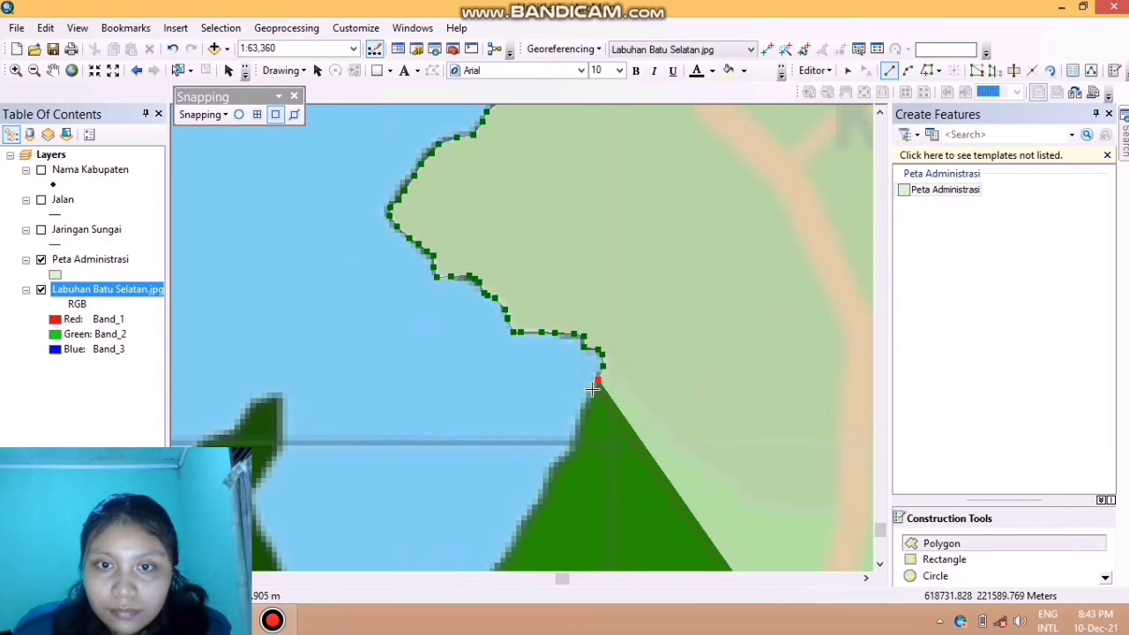
pyautogui.click(591, 391)
pyautogui.click(584, 404)
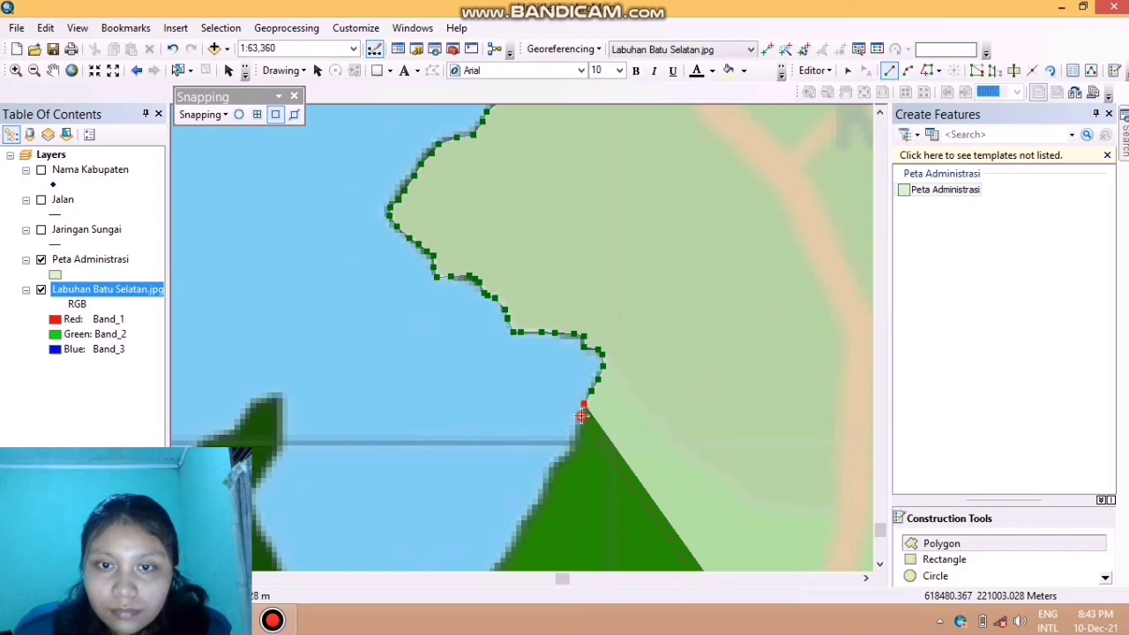
pyautogui.click(582, 416)
pyautogui.click(579, 430)
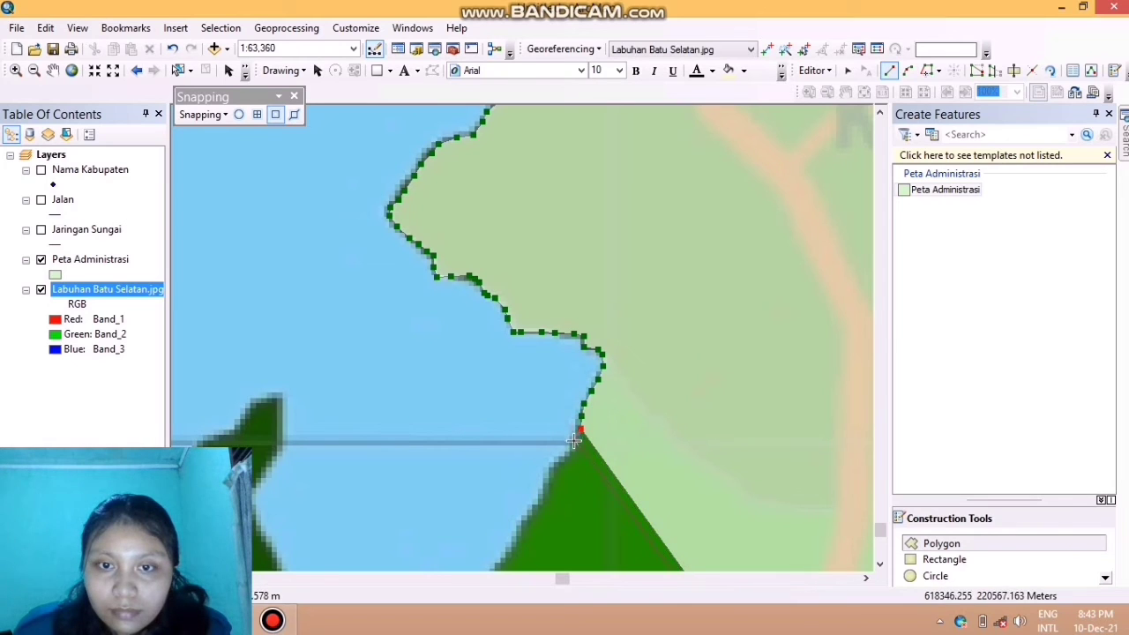
pyautogui.click(575, 441)
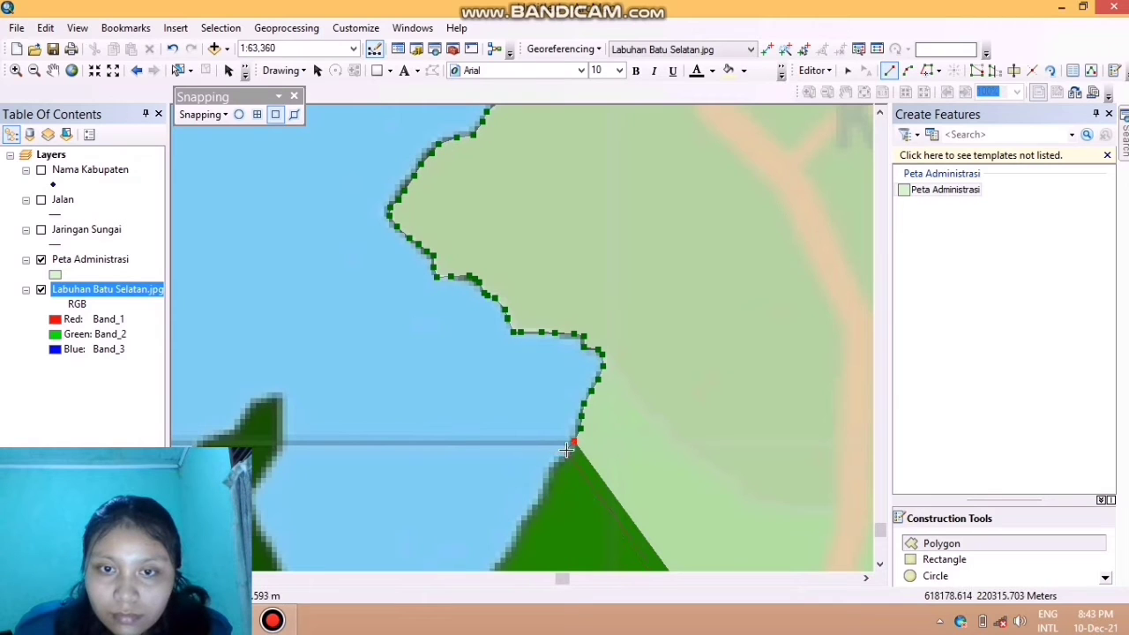
# Trace the green area's edge southwest from the horizontal grid line along the blue inlet
pyautogui.click(570, 453)
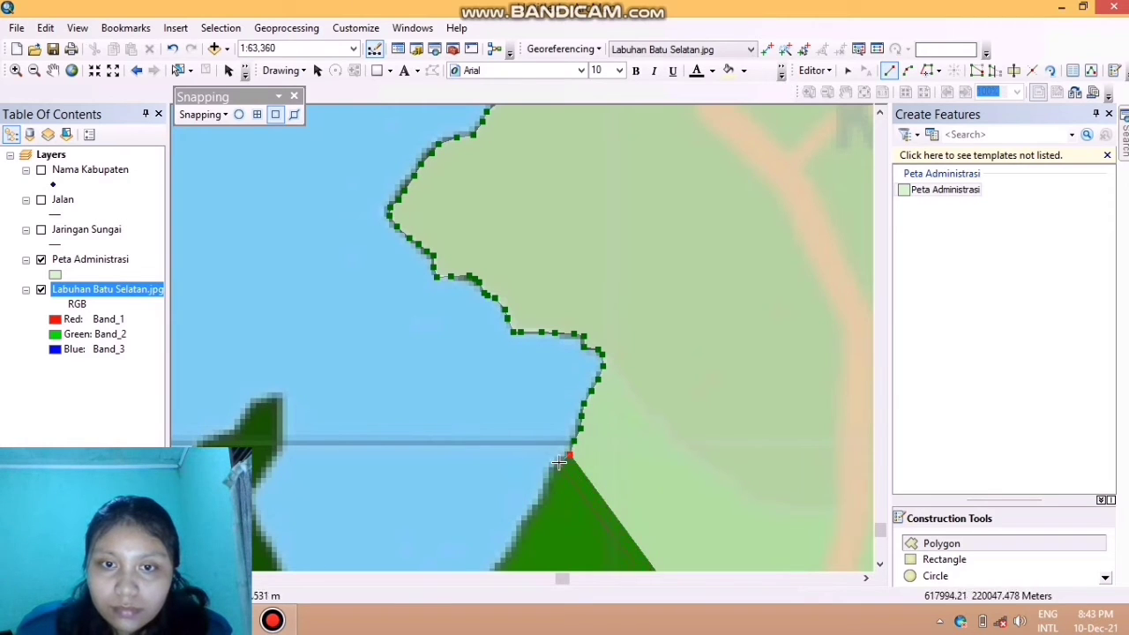
pyautogui.click(558, 462)
pyautogui.click(554, 476)
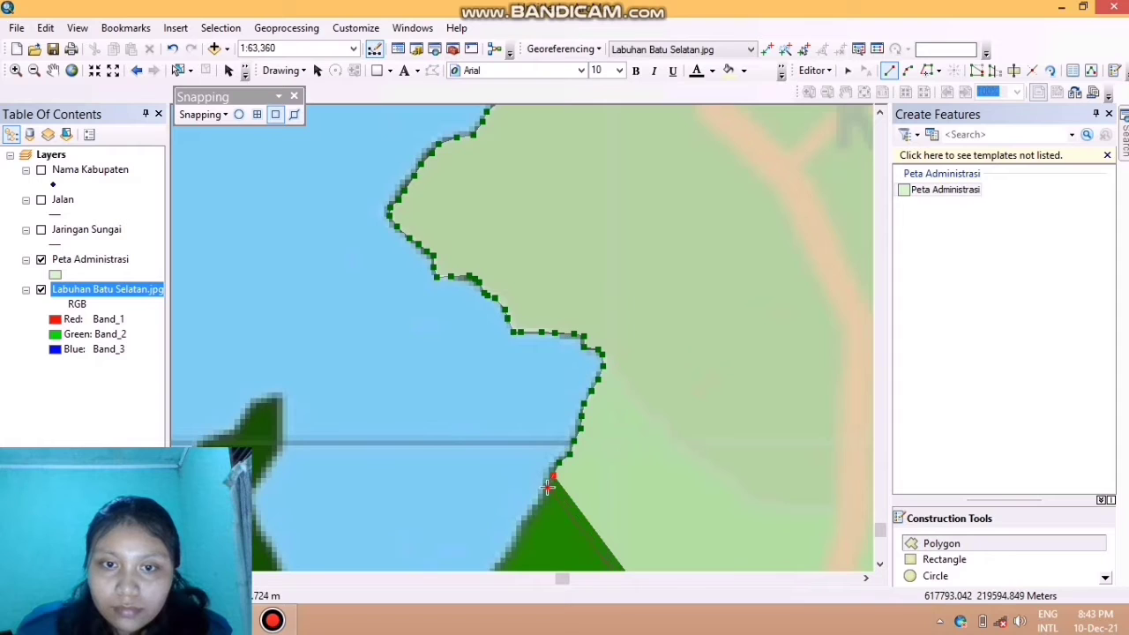
pyautogui.click(548, 486)
pyautogui.click(546, 499)
pyautogui.click(536, 508)
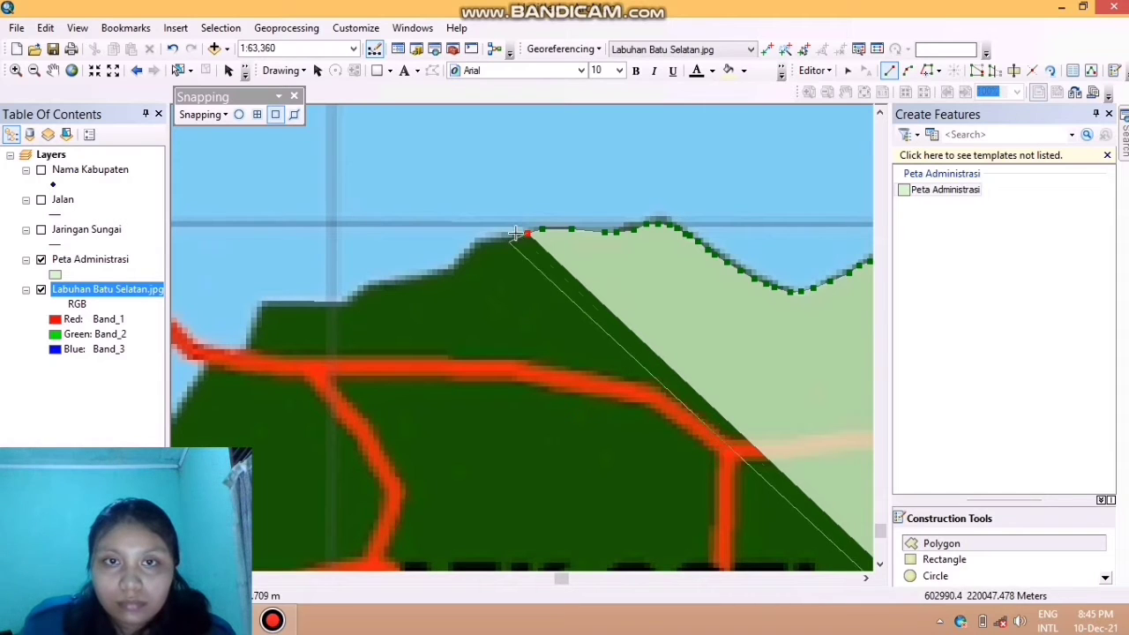
# Outline the dark green area's northern border west over the low hump and down its southwest slope
pyautogui.click(516, 234)
pyautogui.click(497, 238)
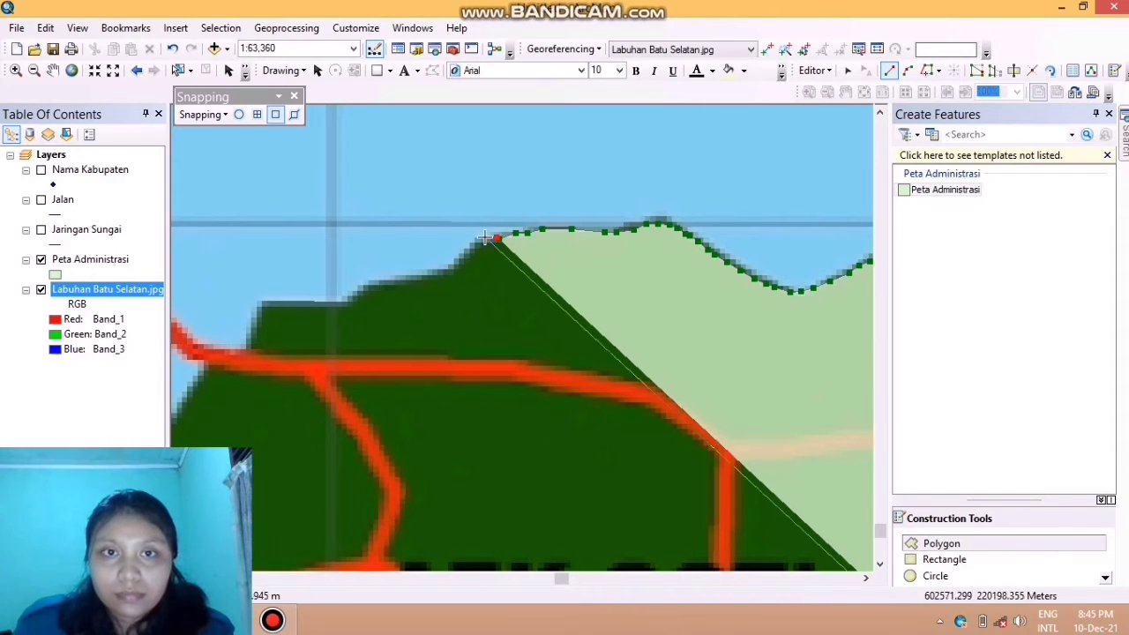
pyautogui.click(483, 238)
pyautogui.click(460, 261)
pyautogui.click(454, 270)
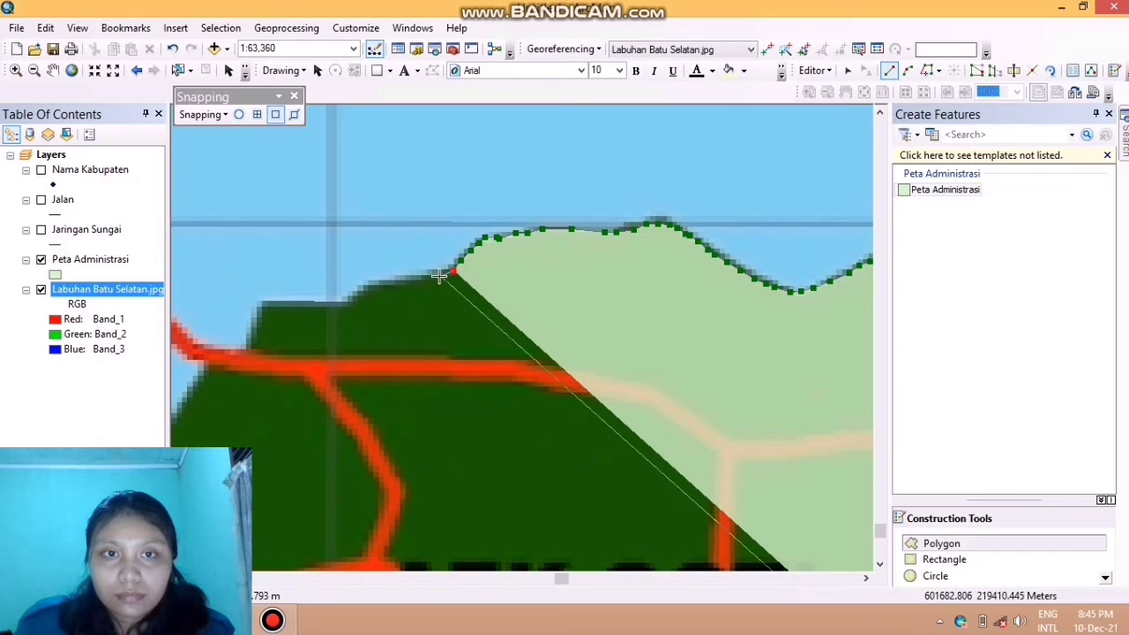
# Trace the gently sloping northern border west-southwest from the hump to the start of the flat stretch
pyautogui.click(437, 273)
pyautogui.click(426, 275)
pyautogui.click(407, 280)
pyautogui.click(389, 282)
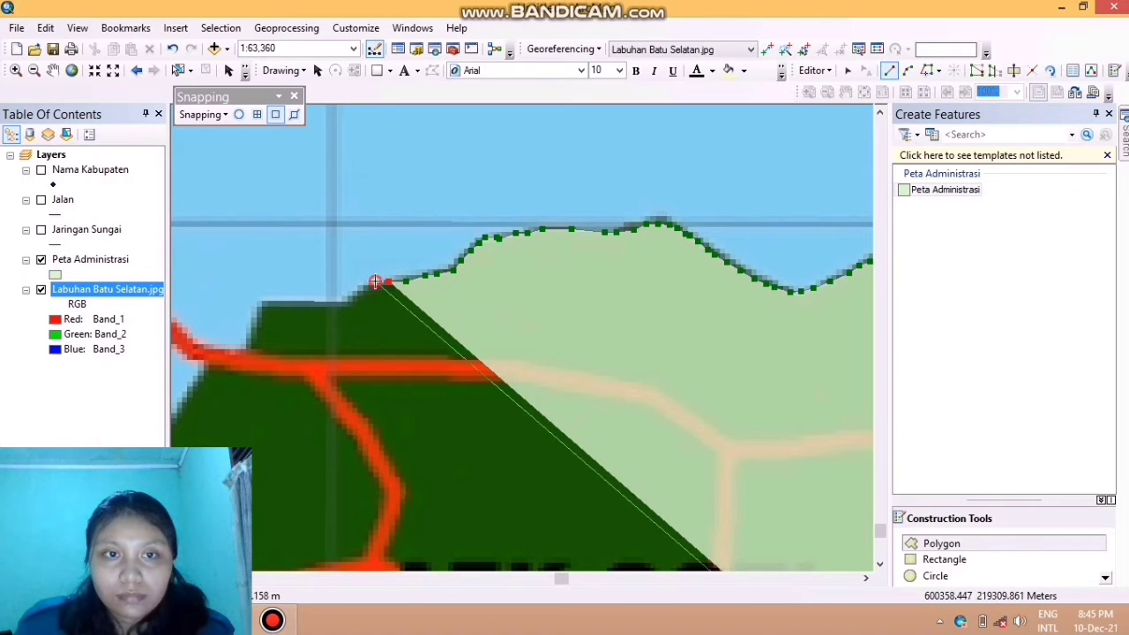
pyautogui.click(375, 281)
pyautogui.click(358, 290)
pyautogui.click(345, 299)
# Add polygon vertices west along the flat stretch of the northern border to its corner above the red road
pyautogui.click(332, 302)
pyautogui.click(315, 305)
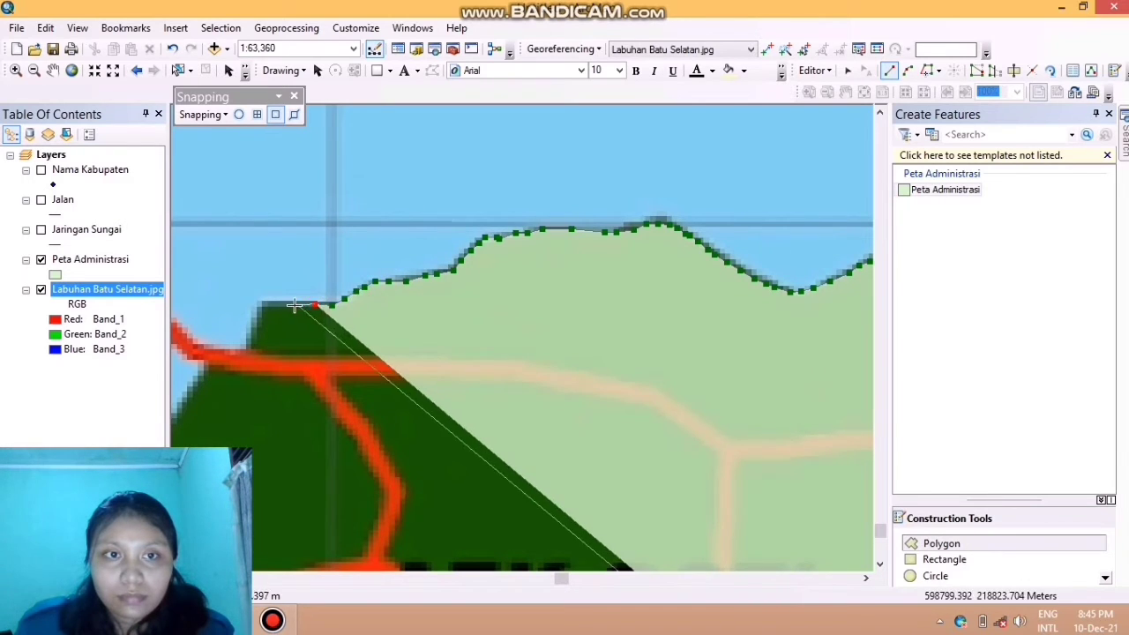
pyautogui.click(294, 305)
pyautogui.click(280, 305)
pyautogui.click(266, 304)
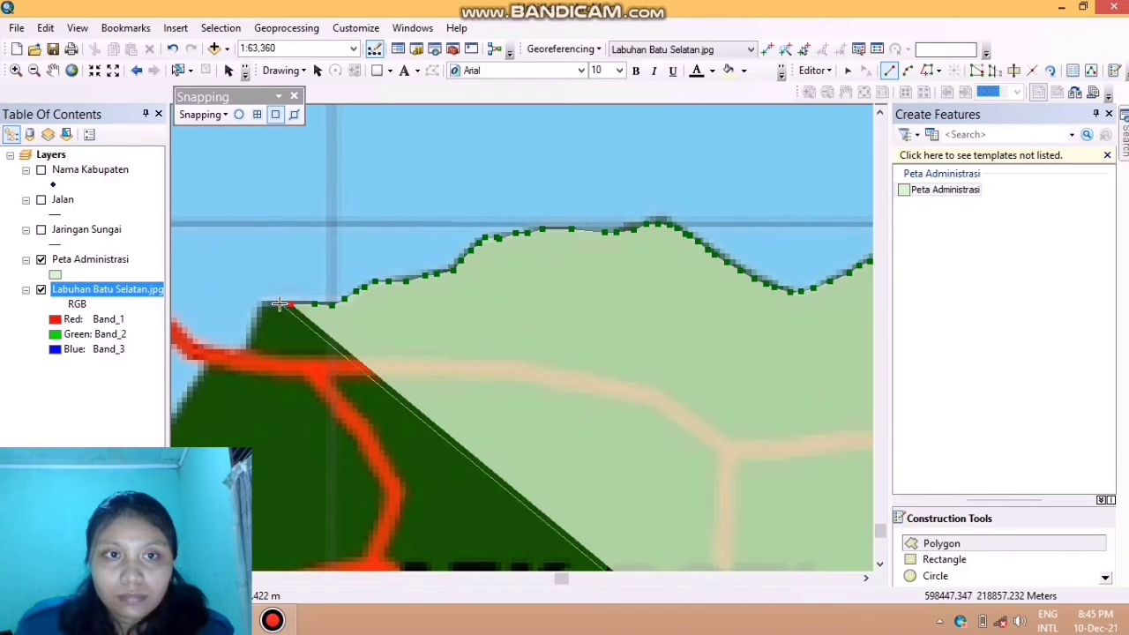
# Carry the polygon boundary south from the corner to the red road and west along the road
pyautogui.click(53, 72)
pyautogui.moveTo(303, 339); pyautogui.dragTo(595, 250)
pyautogui.moveTo(531, 390); pyautogui.dragTo(597, 351)
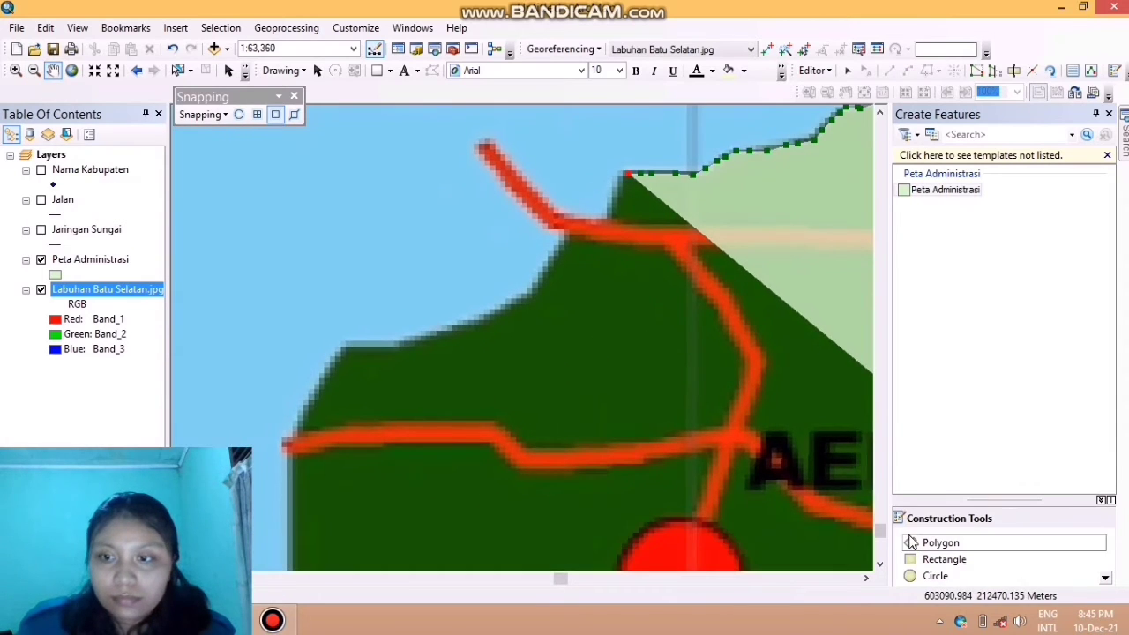
pyautogui.click(912, 542)
pyautogui.click(618, 191)
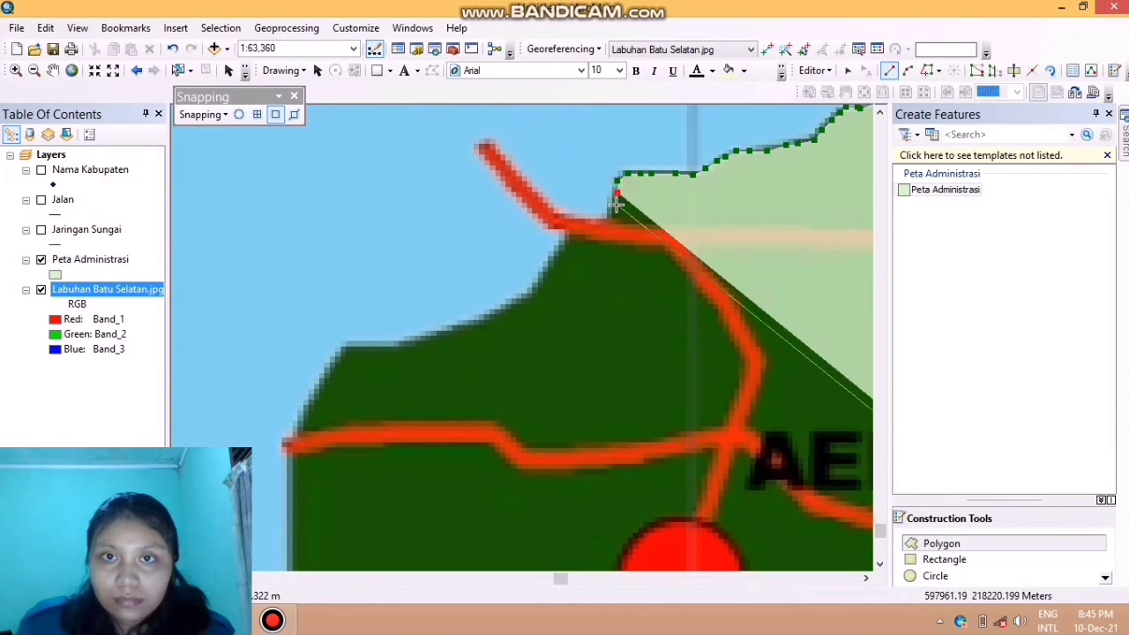
pyautogui.click(615, 205)
pyautogui.click(611, 213)
pyautogui.click(609, 226)
pyautogui.click(598, 229)
pyautogui.click(576, 230)
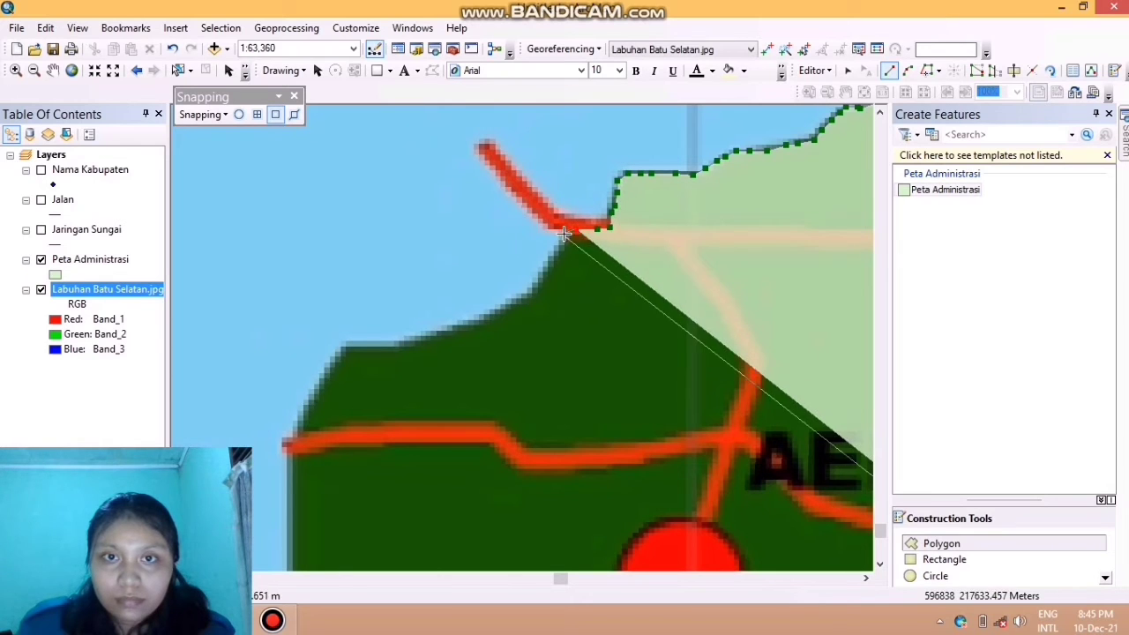
# Trace the border from the red road southwest to the bend where its slope flattens
pyautogui.click(563, 233)
pyautogui.click(555, 250)
pyautogui.click(544, 272)
pyautogui.click(535, 284)
pyautogui.click(527, 293)
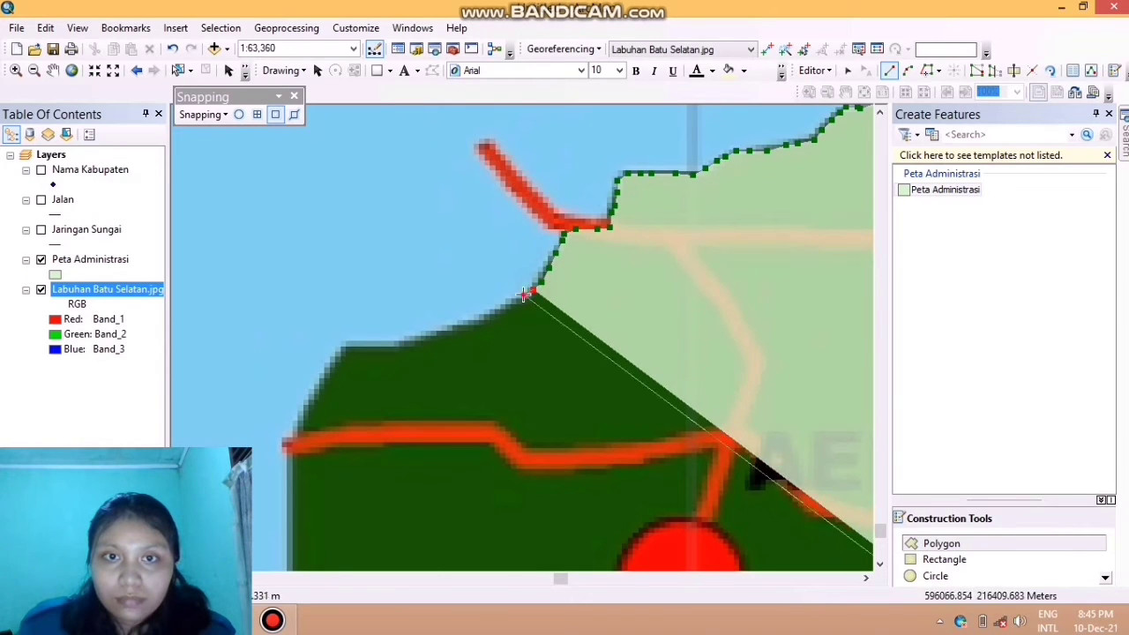
# Follow the curved border west-southwest from the bend with closely spaced polygon vertices
pyautogui.click(524, 296)
pyautogui.click(513, 303)
pyautogui.click(501, 311)
pyautogui.click(488, 320)
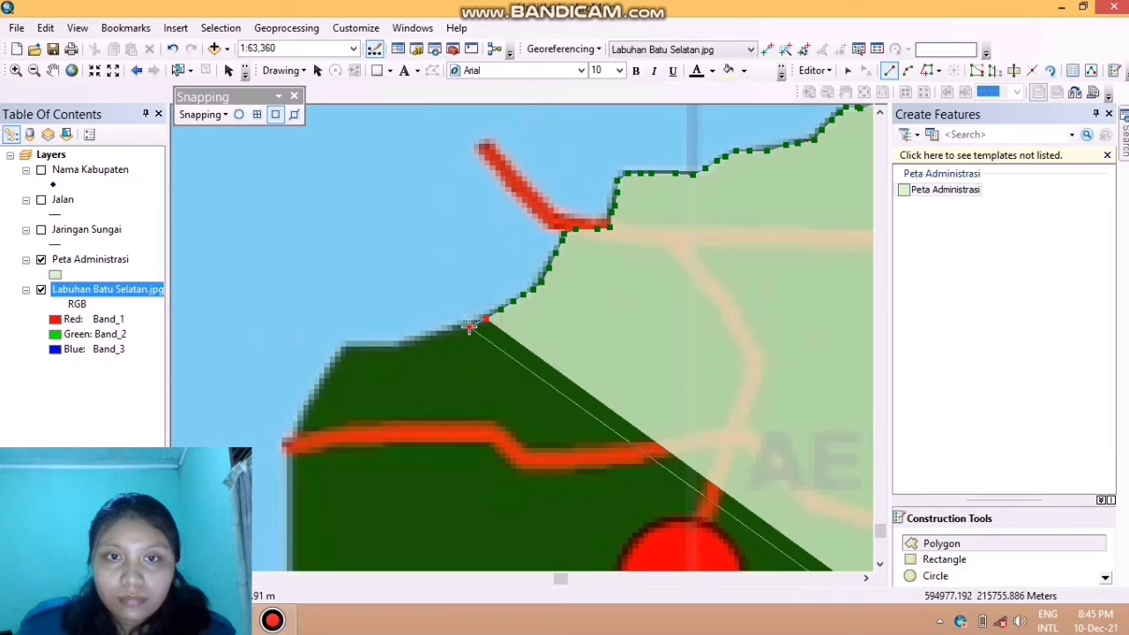
pyautogui.click(469, 326)
pyautogui.click(453, 331)
pyautogui.click(435, 335)
# Add polygon vertices along the nearly flat border west to the corner above the lower red road
pyautogui.click(420, 339)
pyautogui.click(408, 341)
pyautogui.click(398, 343)
pyautogui.click(387, 345)
pyautogui.click(376, 347)
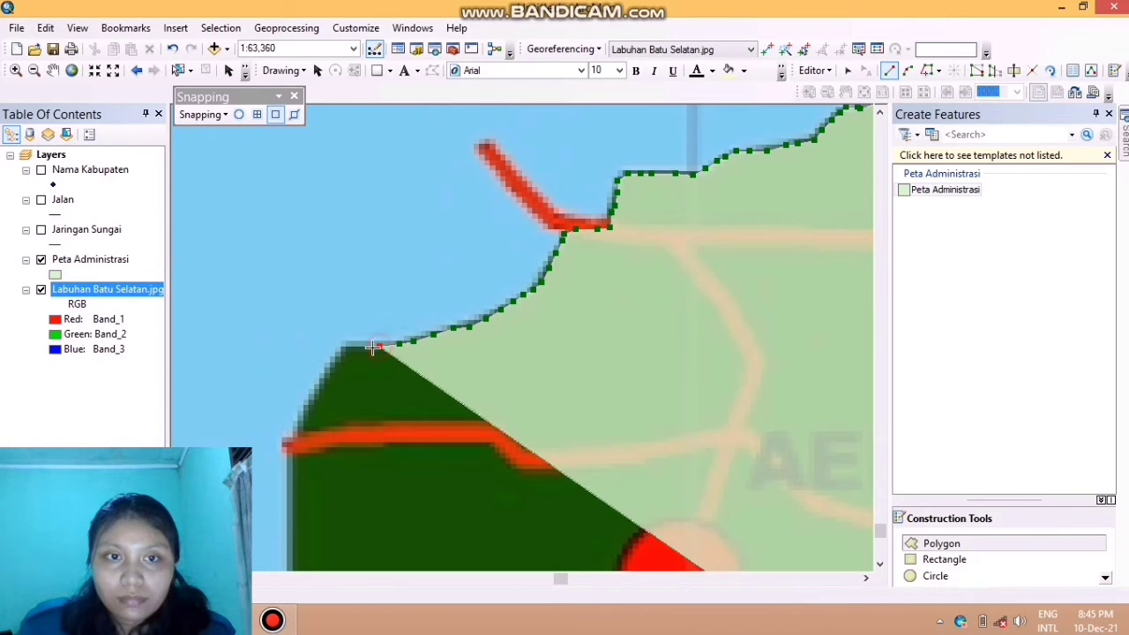
pyautogui.click(365, 346)
pyautogui.click(355, 347)
pyautogui.click(344, 349)
# Trace the steep border southwest from the corner to the western end of the lower red road
pyautogui.click(340, 356)
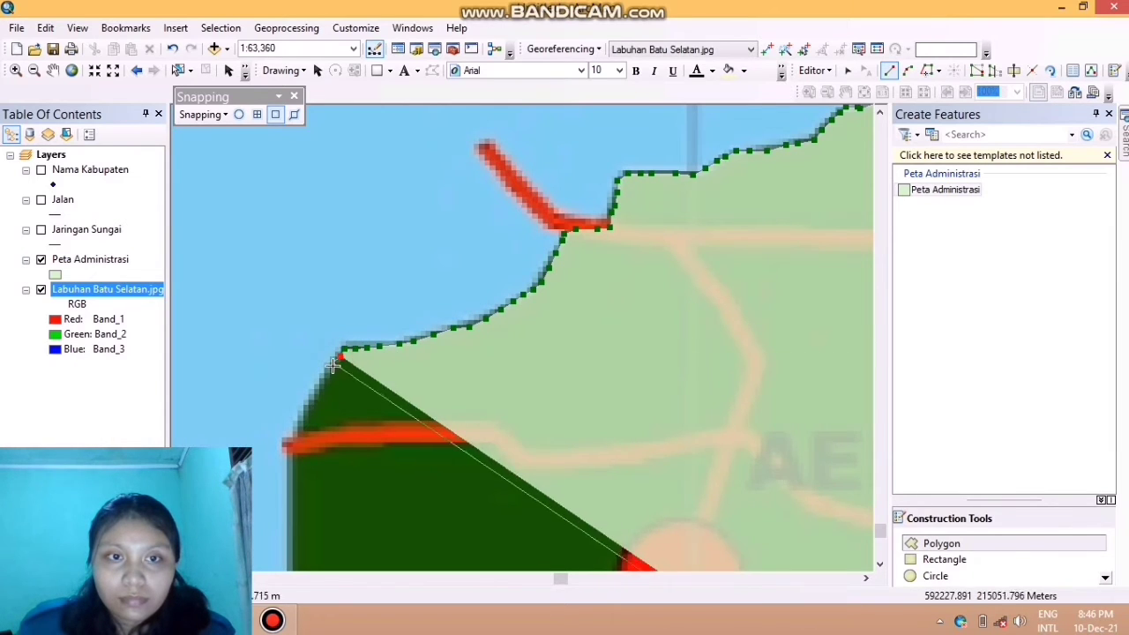
pyautogui.click(336, 362)
pyautogui.click(329, 372)
pyautogui.click(322, 379)
pyautogui.click(319, 388)
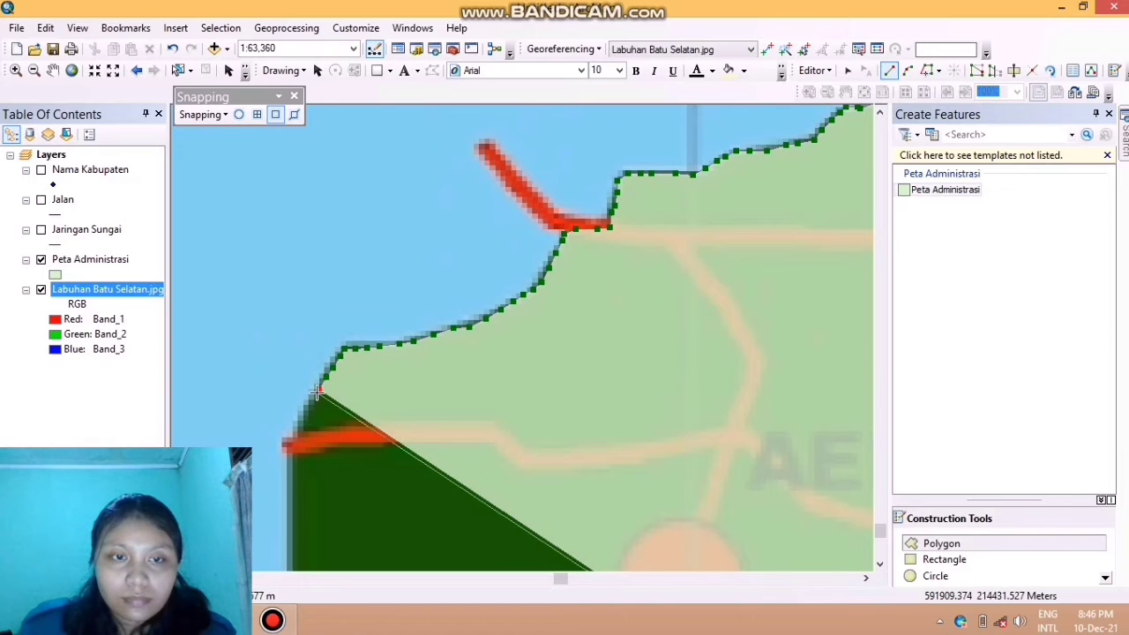
pyautogui.click(314, 396)
pyautogui.click(310, 405)
pyautogui.click(305, 414)
pyautogui.click(301, 423)
pyautogui.click(297, 430)
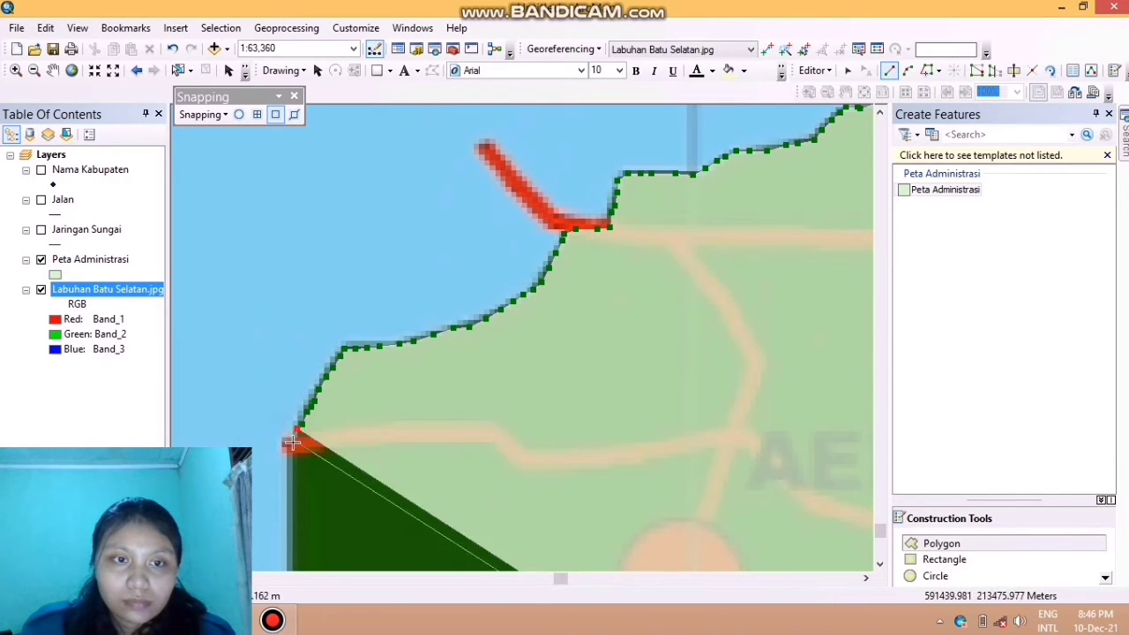
# Extend the polygon straight south along the western border from the end of the lower red road
pyautogui.click(290, 452)
pyautogui.click(290, 464)
pyautogui.click(291, 476)
pyautogui.click(290, 488)
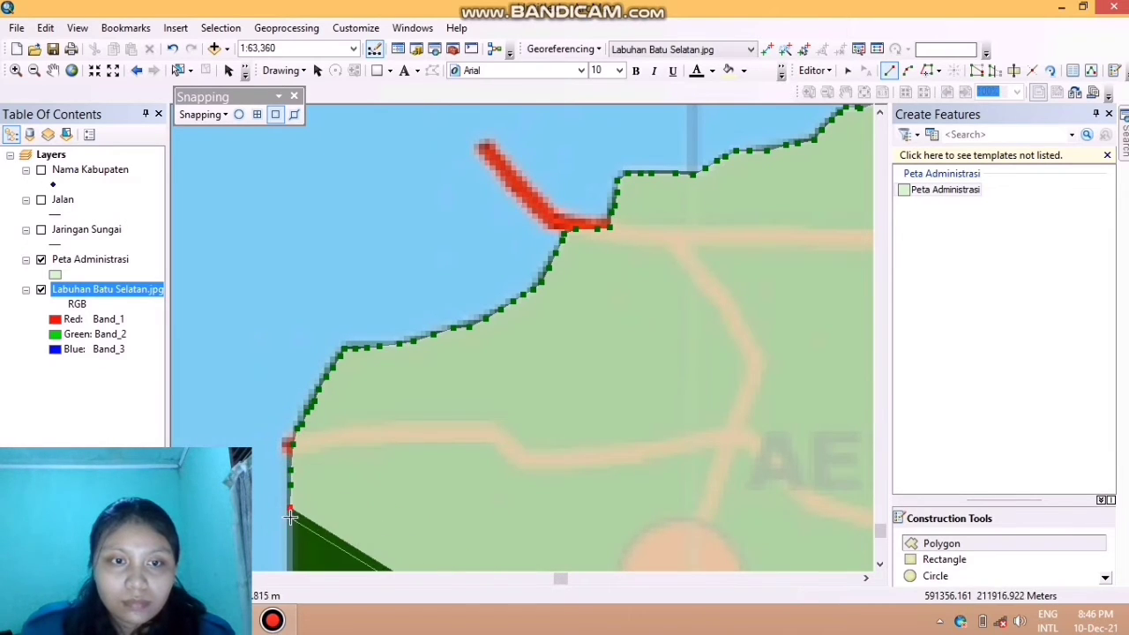
pyautogui.click(292, 541)
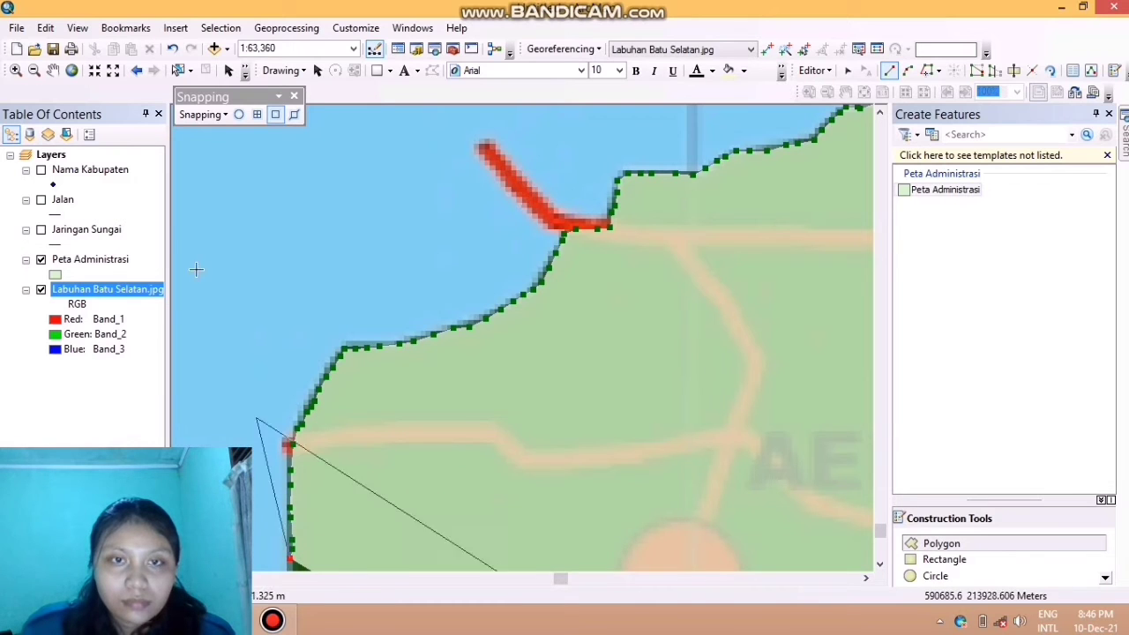
# Continue the polygon south and around the small southeastward jog in the border west of the silang kitang label
pyautogui.click(53, 71)
pyautogui.moveTo(492, 441); pyautogui.dragTo(504, 227)
pyautogui.moveTo(554, 447); pyautogui.dragTo(566, 280)
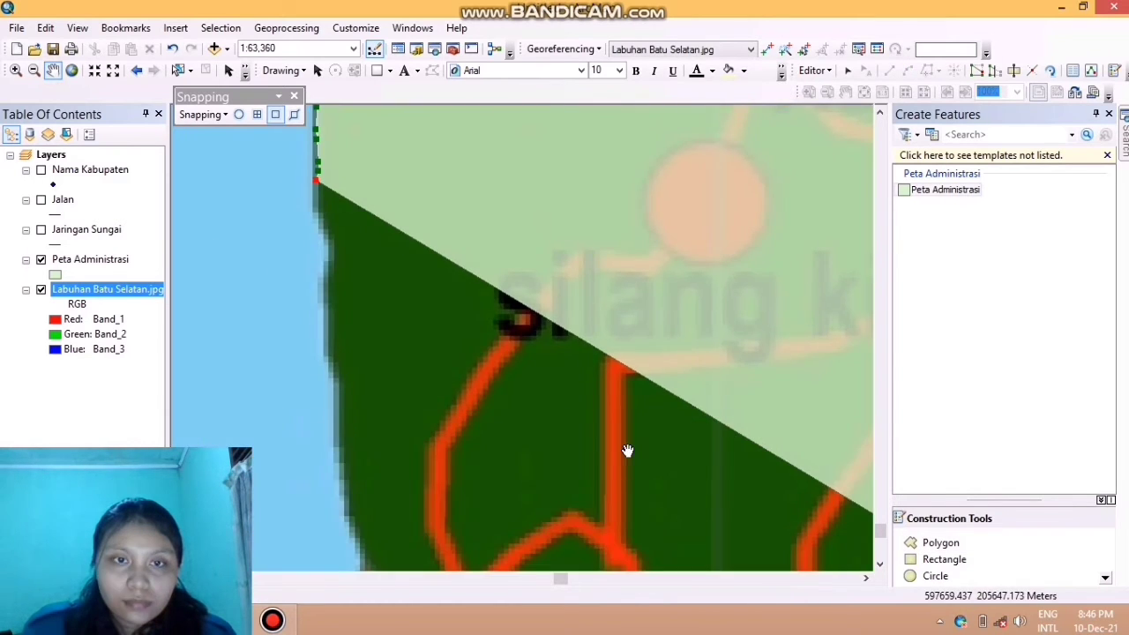
pyautogui.click(928, 542)
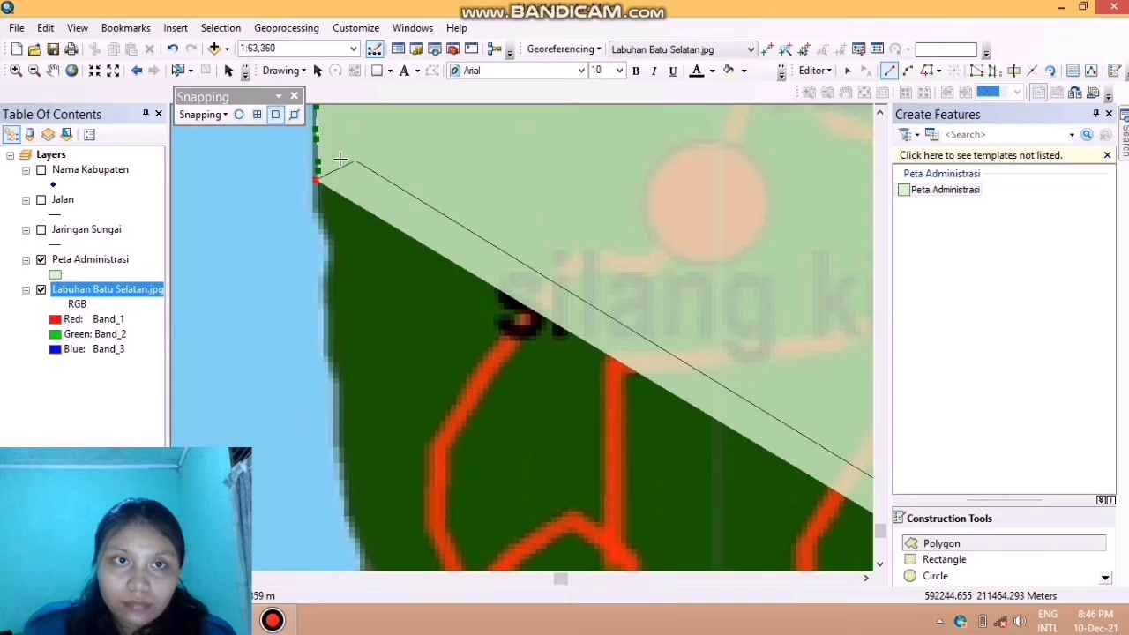
pyautogui.click(314, 197)
pyautogui.click(314, 207)
pyautogui.click(319, 220)
pyautogui.click(326, 231)
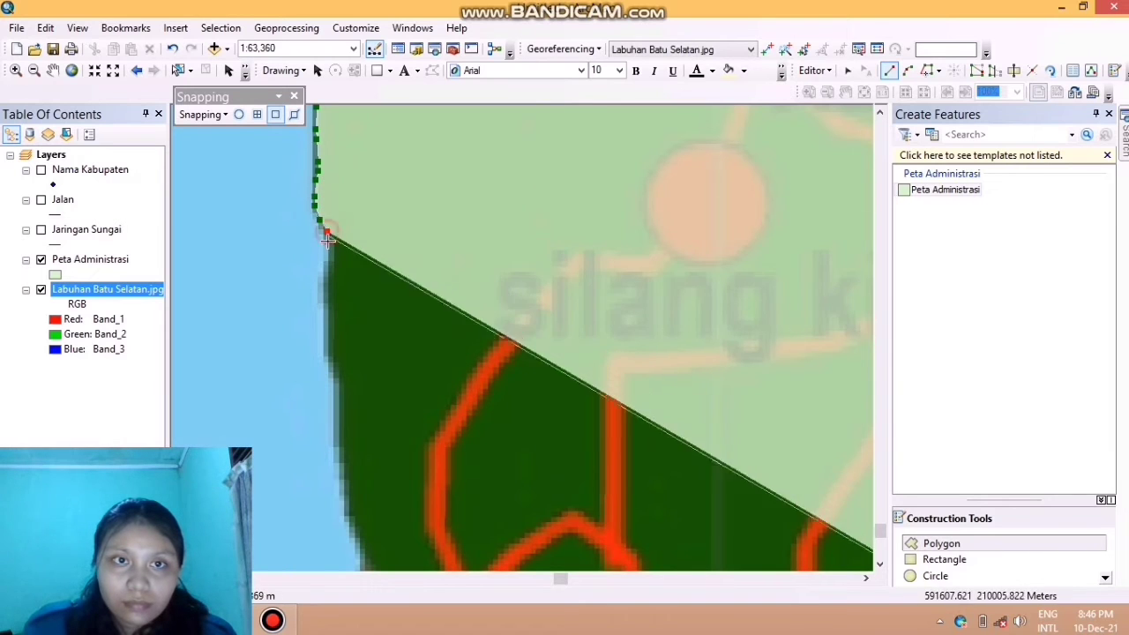
# Trace the nearly vertical border south from the jog to the slight indentation southwest of the silang kitang label
pyautogui.click(330, 243)
pyautogui.click(331, 262)
pyautogui.click(327, 281)
pyautogui.click(329, 294)
pyautogui.click(326, 306)
pyautogui.click(328, 318)
pyautogui.click(330, 330)
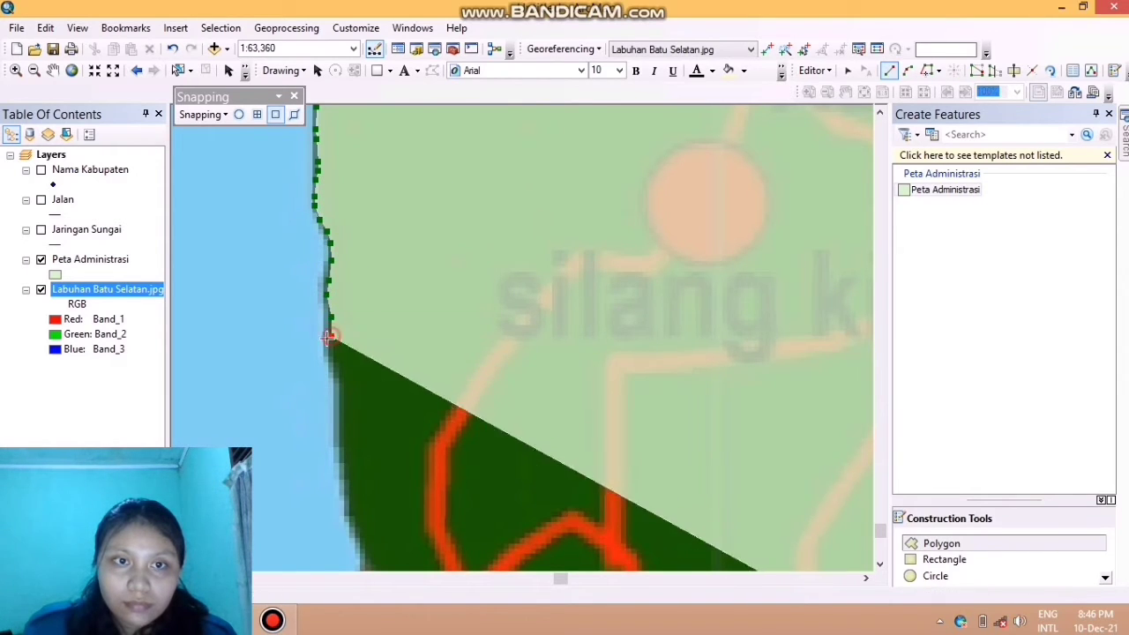
pyautogui.click(331, 340)
pyautogui.click(330, 352)
# Follow the border south-southeast from the indentation with closely spaced vertices toward the edge of the brown sungai kanan area
pyautogui.click(332, 369)
pyautogui.click(335, 385)
pyautogui.click(336, 399)
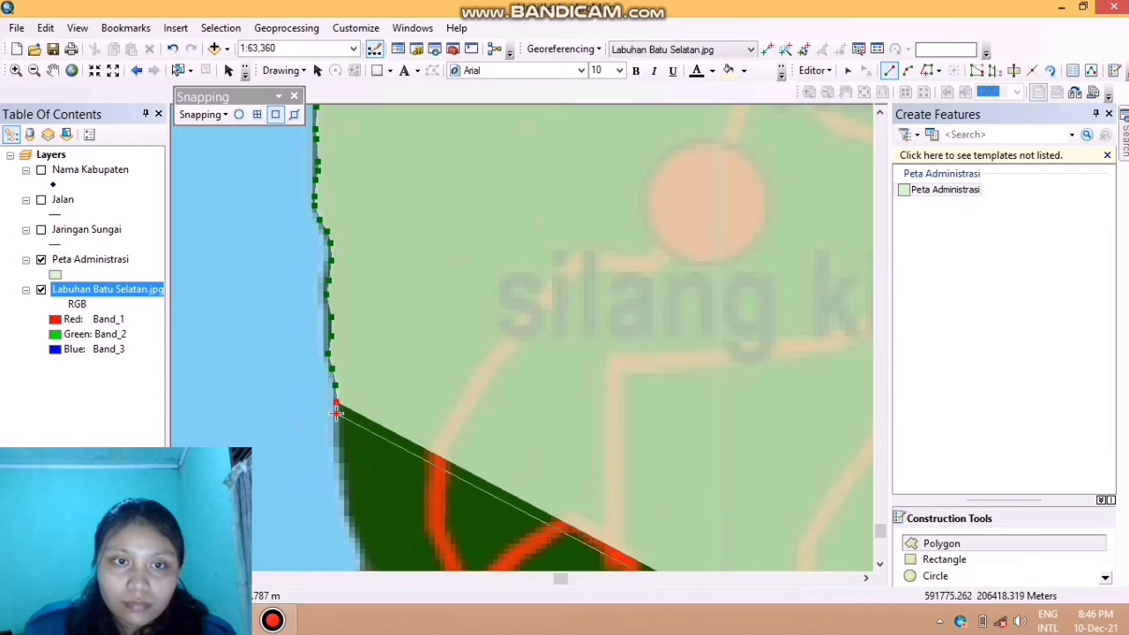
pyautogui.click(336, 414)
pyautogui.click(336, 436)
pyautogui.click(338, 450)
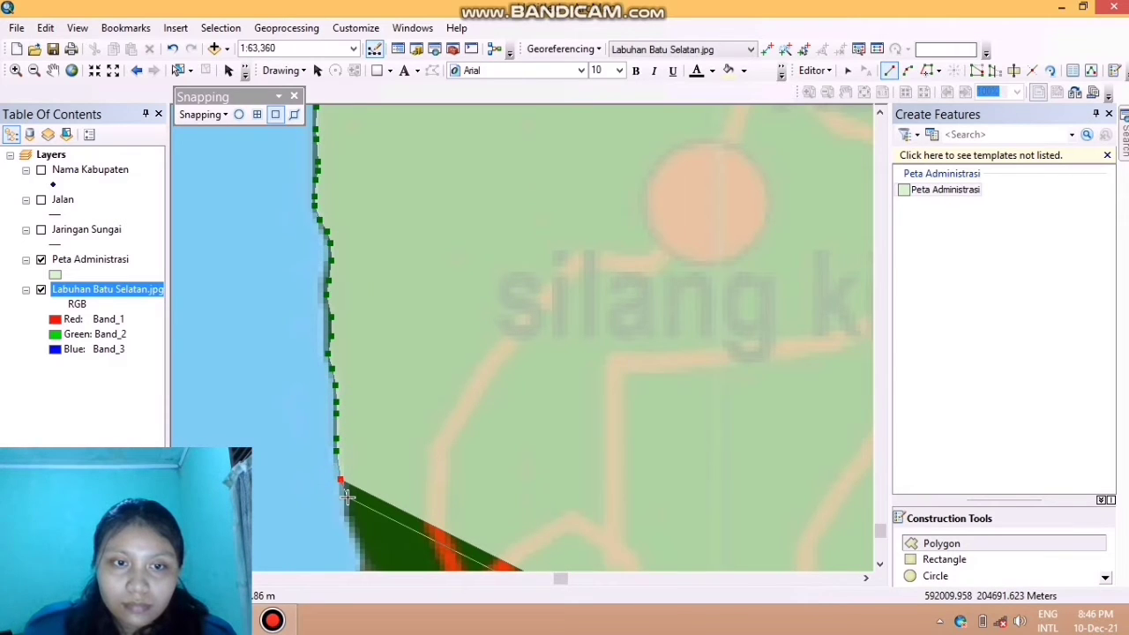
pyautogui.click(345, 493)
pyautogui.click(345, 518)
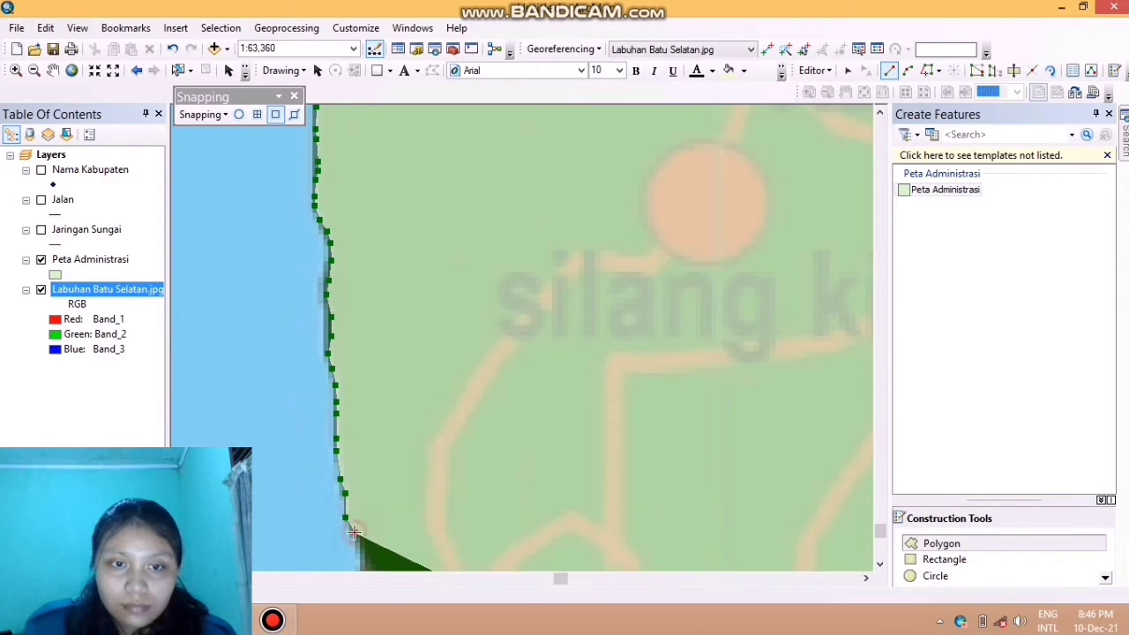
# Trace the border around the rounded southern end of the blue bay between silang kitang and sungai kanan
pyautogui.click(51, 71)
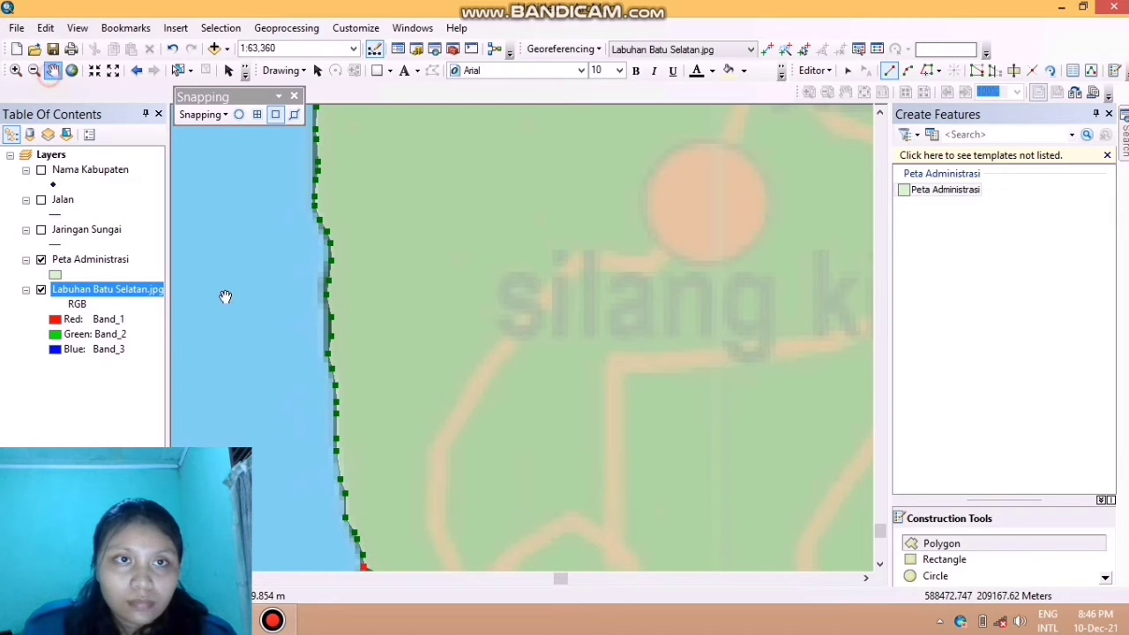
pyautogui.moveTo(437, 473); pyautogui.dragTo(298, 105)
pyautogui.moveTo(424, 416); pyautogui.dragTo(575, 447)
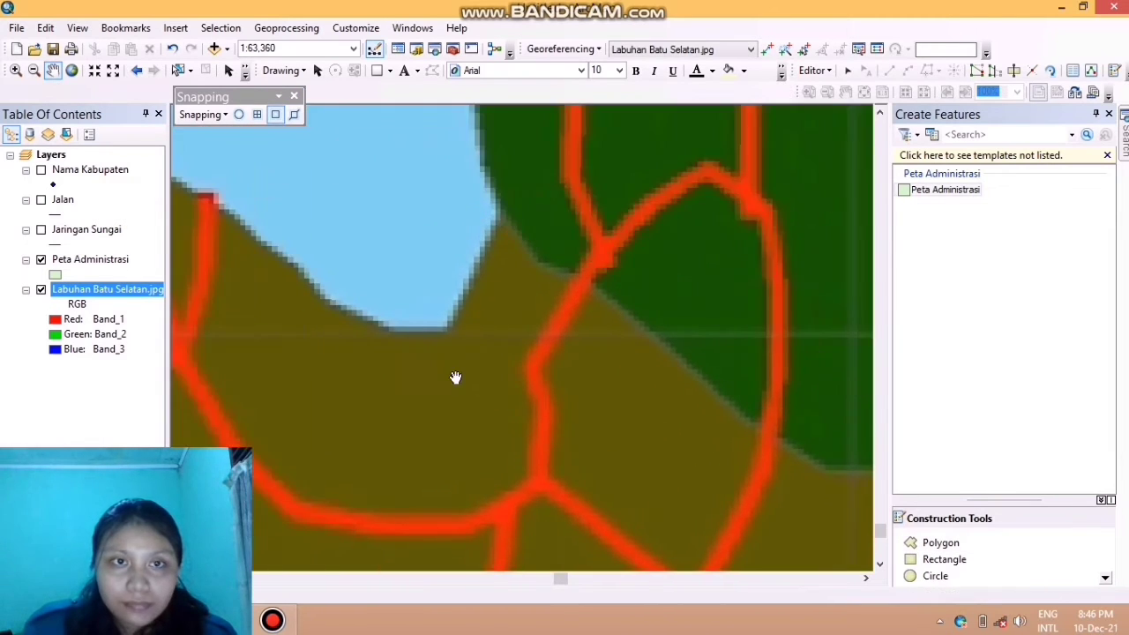
pyautogui.moveTo(467, 366); pyautogui.dragTo(541, 447)
pyautogui.scroll(3, 585, 449)
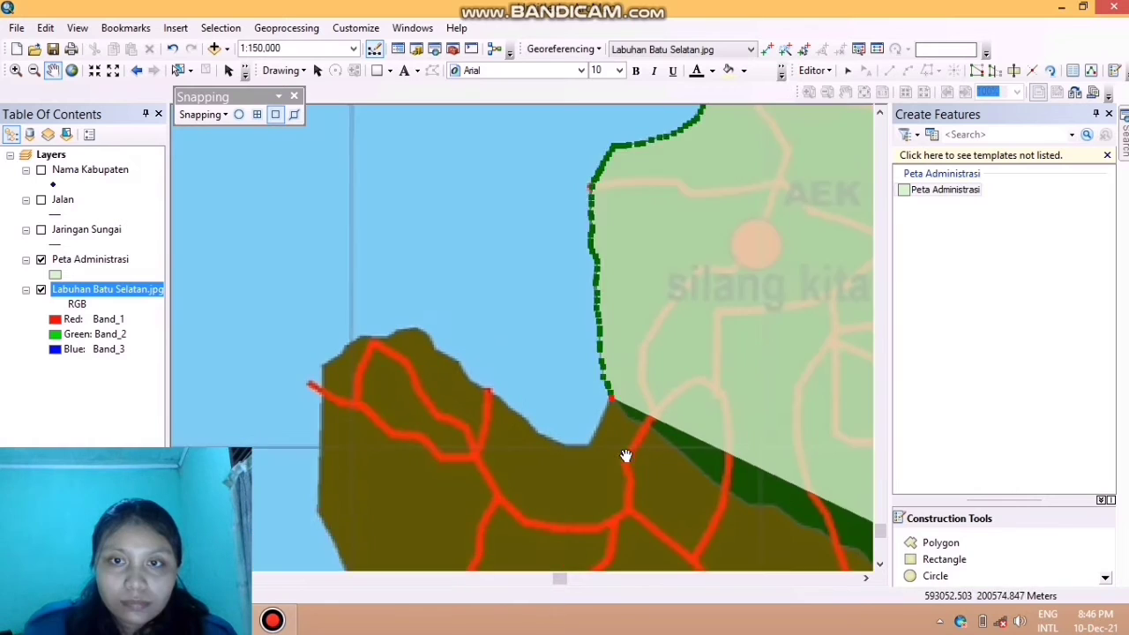
pyautogui.moveTo(626, 456); pyautogui.dragTo(535, 297)
pyautogui.scroll(3, 534, 298)
pyautogui.moveTo(601, 337); pyautogui.dragTo(503, 301)
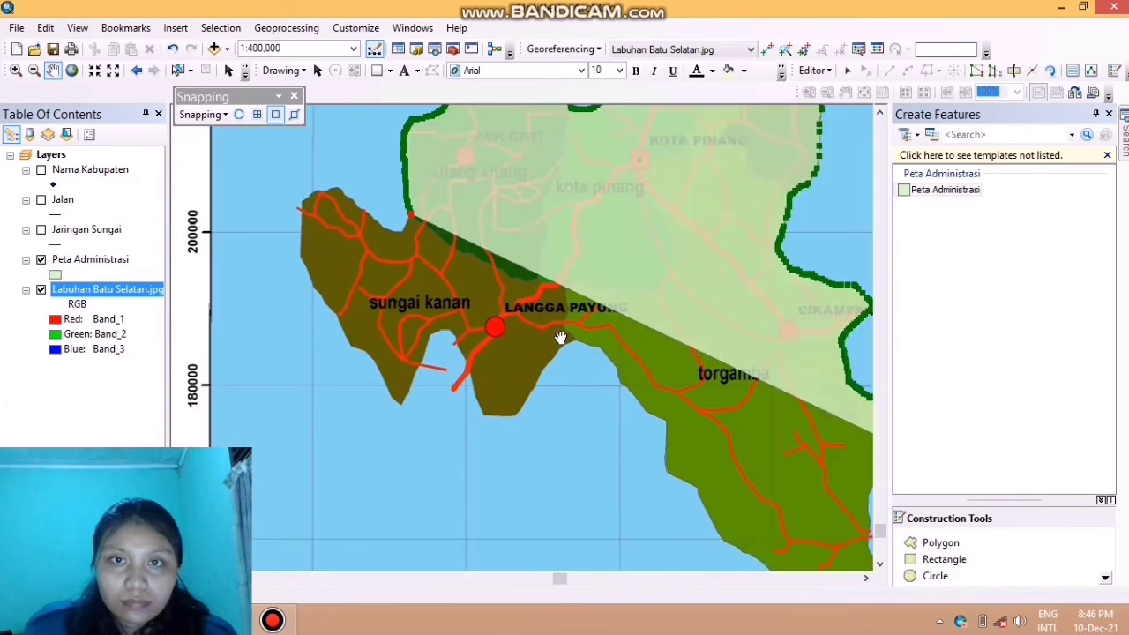
pyautogui.scroll(2, 560, 337)
pyautogui.scroll(-3, 500, 315)
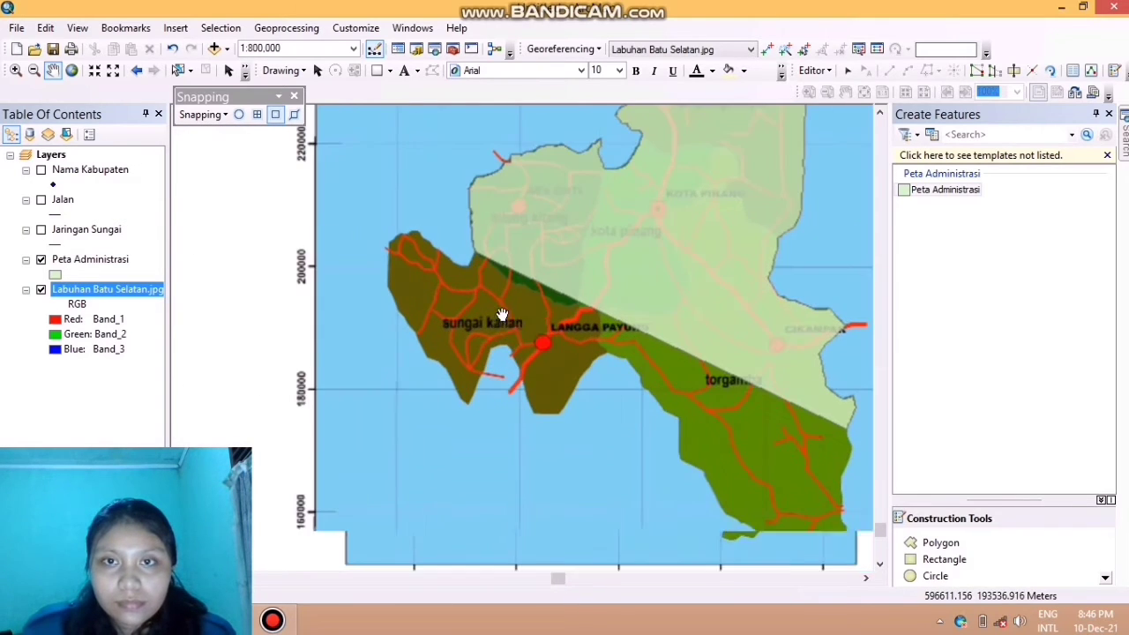
pyautogui.scroll(-2, 499, 286)
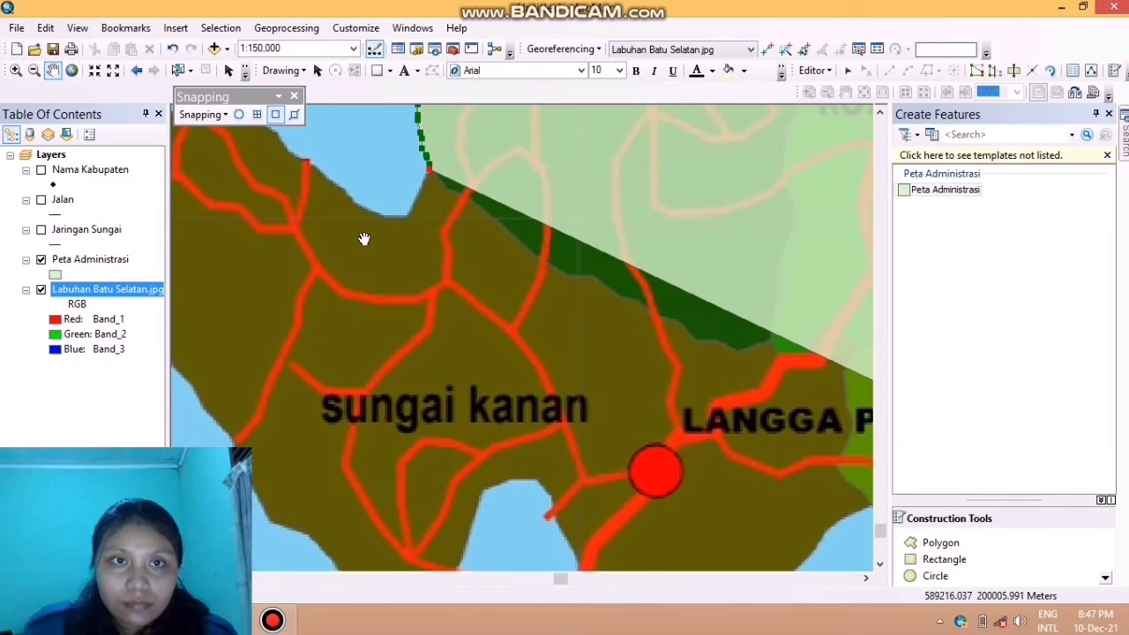
pyautogui.moveTo(362, 239); pyautogui.dragTo(419, 294)
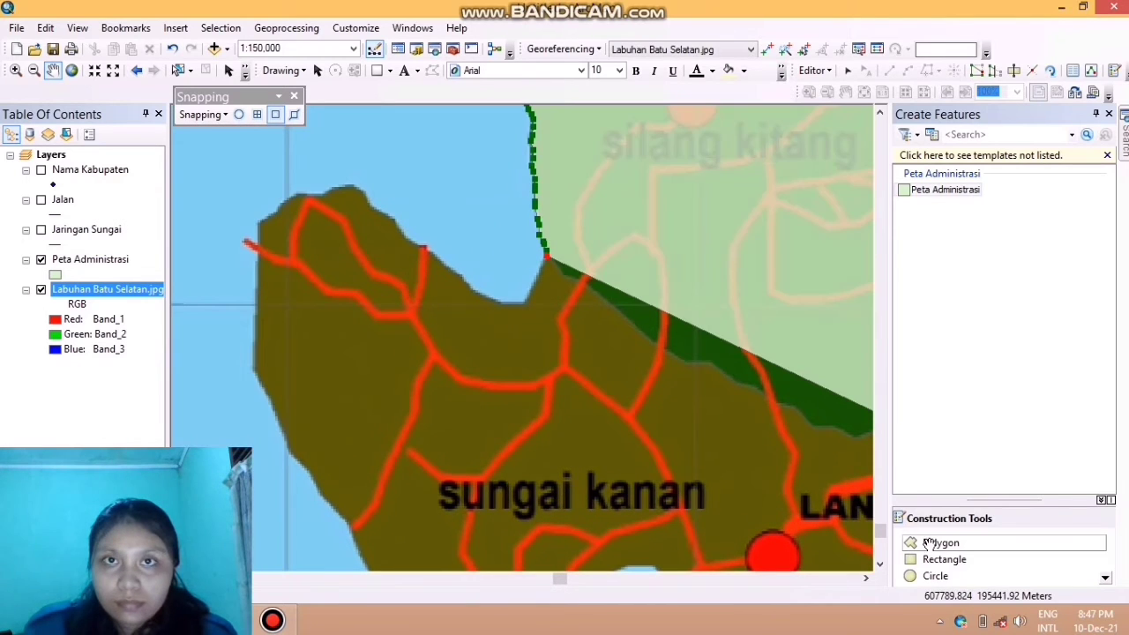
pyautogui.click(531, 293)
pyautogui.click(525, 298)
pyautogui.click(508, 301)
pyautogui.click(500, 301)
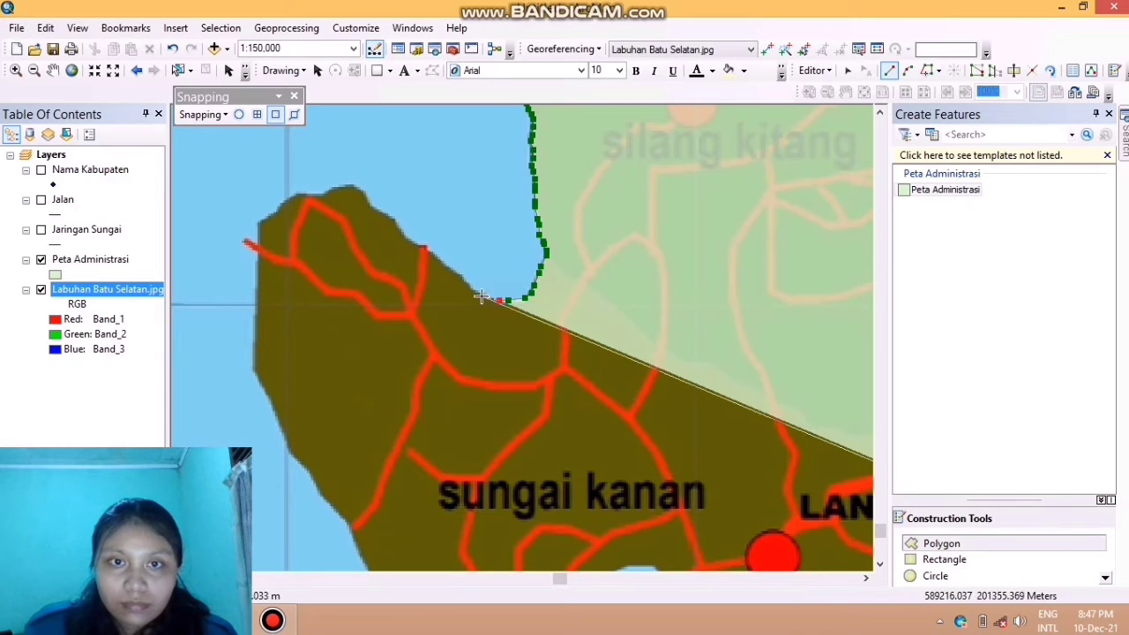
# Follow the southwestern shore of the bay northwest, past the red road's end, toward the northern peak of sungai kanan
pyautogui.click(438, 259)
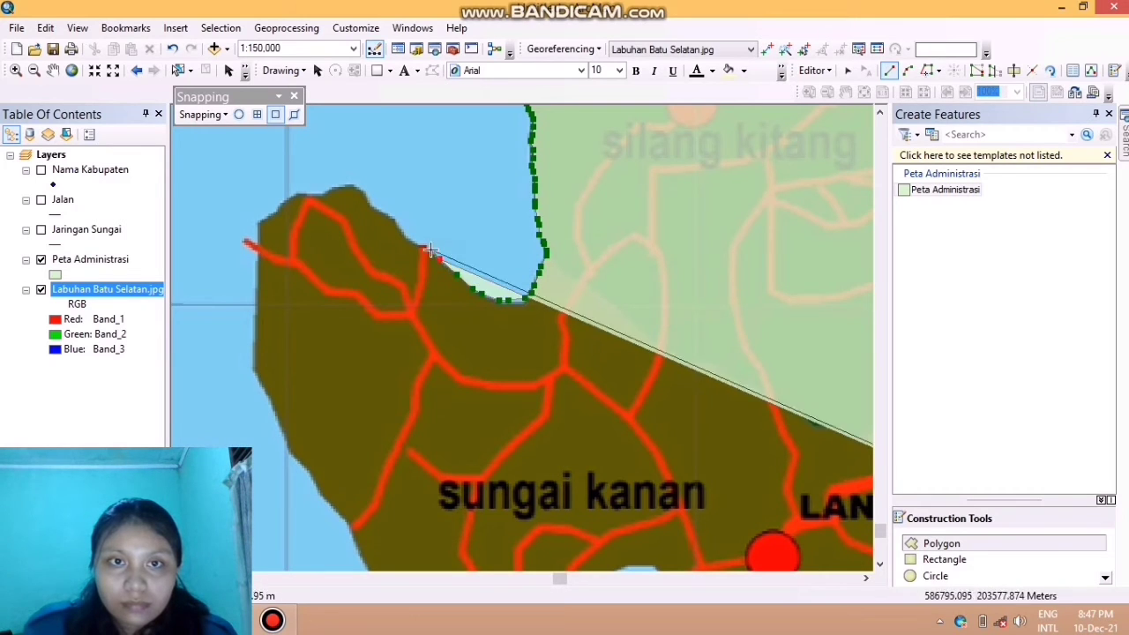
pyautogui.click(430, 250)
pyautogui.click(416, 243)
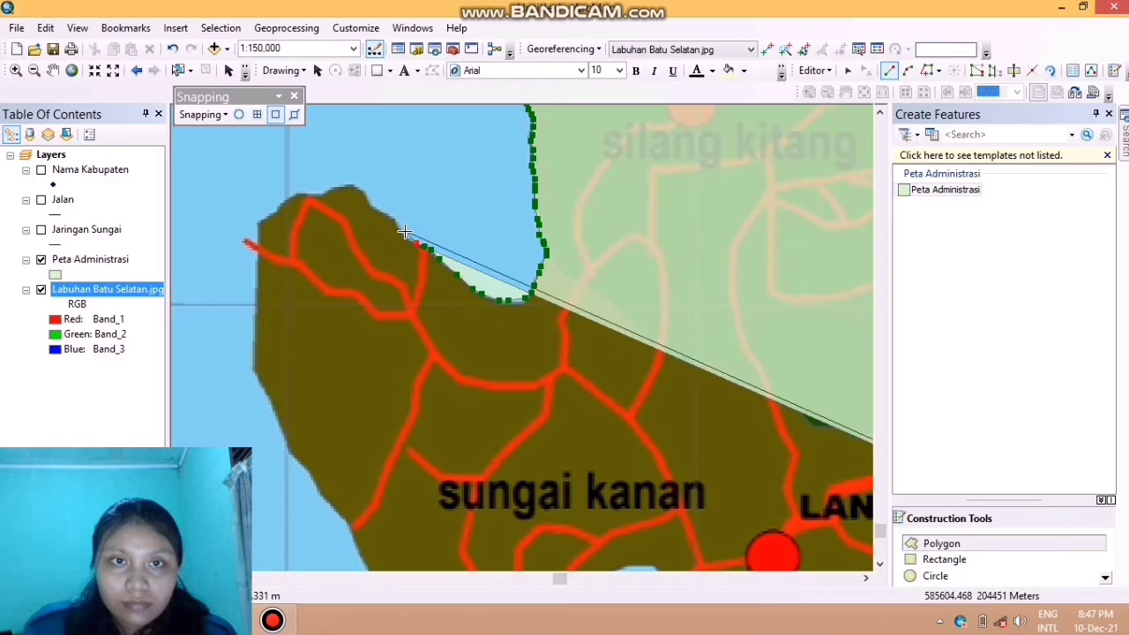
pyautogui.click(404, 233)
pyautogui.click(398, 220)
pyautogui.click(382, 212)
pyautogui.click(369, 198)
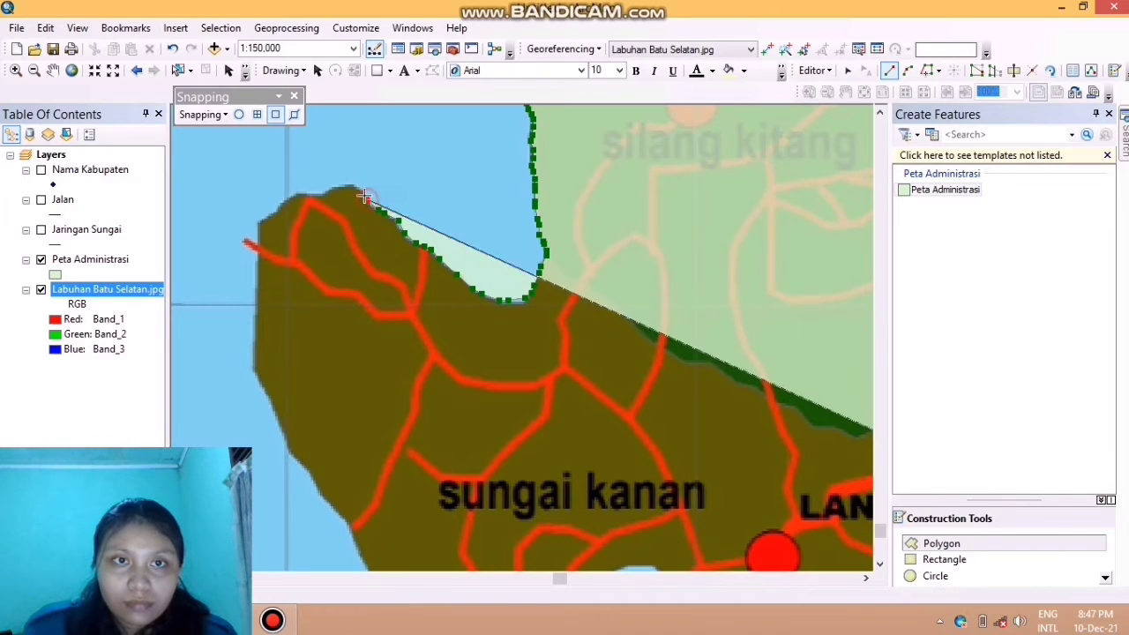
# Add polygon vertices over the northern peak of sungai kanan and west-southwest to its northwestern corner
pyautogui.click(356, 189)
pyautogui.click(341, 186)
pyautogui.click(330, 192)
pyautogui.click(319, 194)
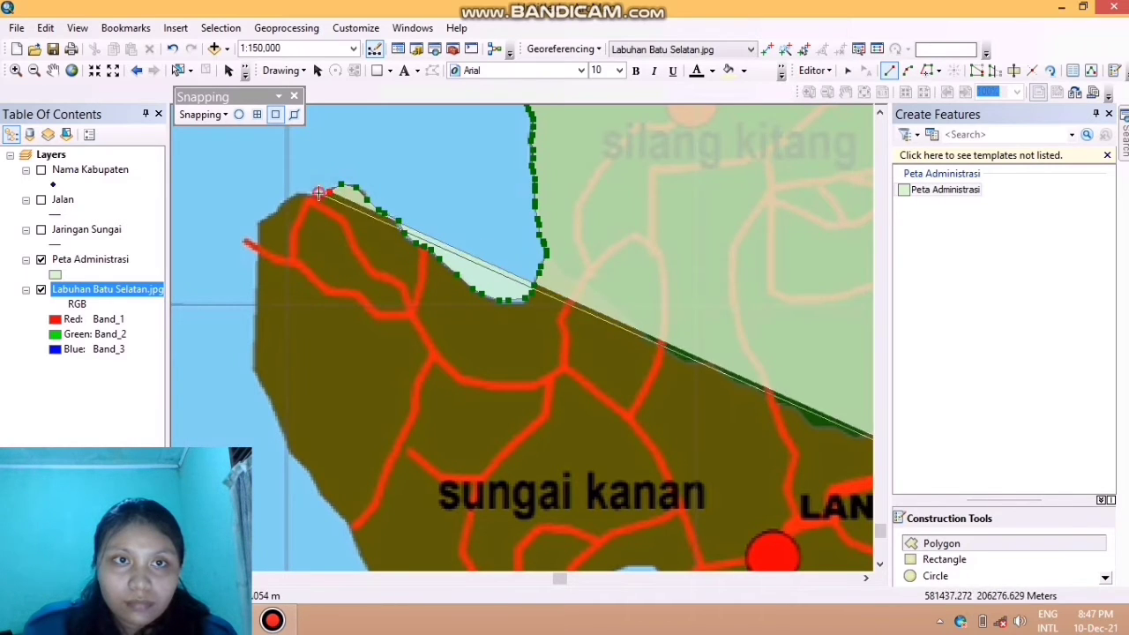
pyautogui.click(304, 194)
pyautogui.click(296, 194)
pyautogui.click(284, 202)
pyautogui.click(277, 208)
pyautogui.click(270, 213)
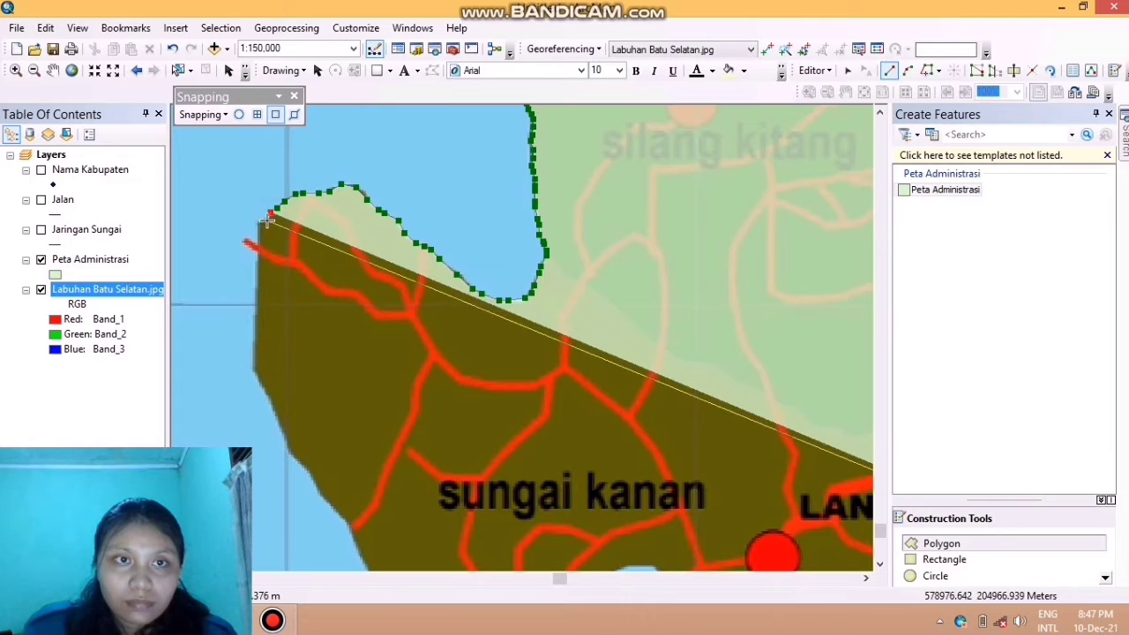
# Round the northwestern corner of sungai kanan and trace its western edge south past the red road to the horizontal grid line
pyautogui.click(263, 221)
pyautogui.click(258, 227)
pyautogui.click(259, 247)
pyautogui.click(258, 268)
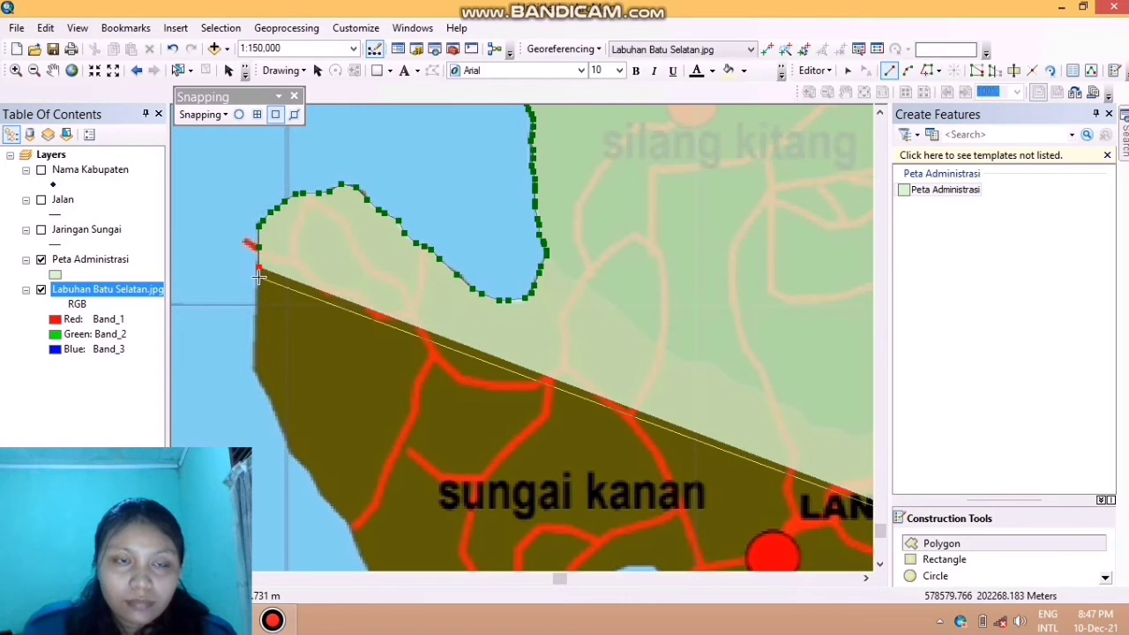
pyautogui.click(259, 278)
pyautogui.click(255, 298)
# Trace the straight western edge of sungai kanan south from the grid line to the bend where it turns southeast
pyautogui.click(255, 313)
pyautogui.click(254, 323)
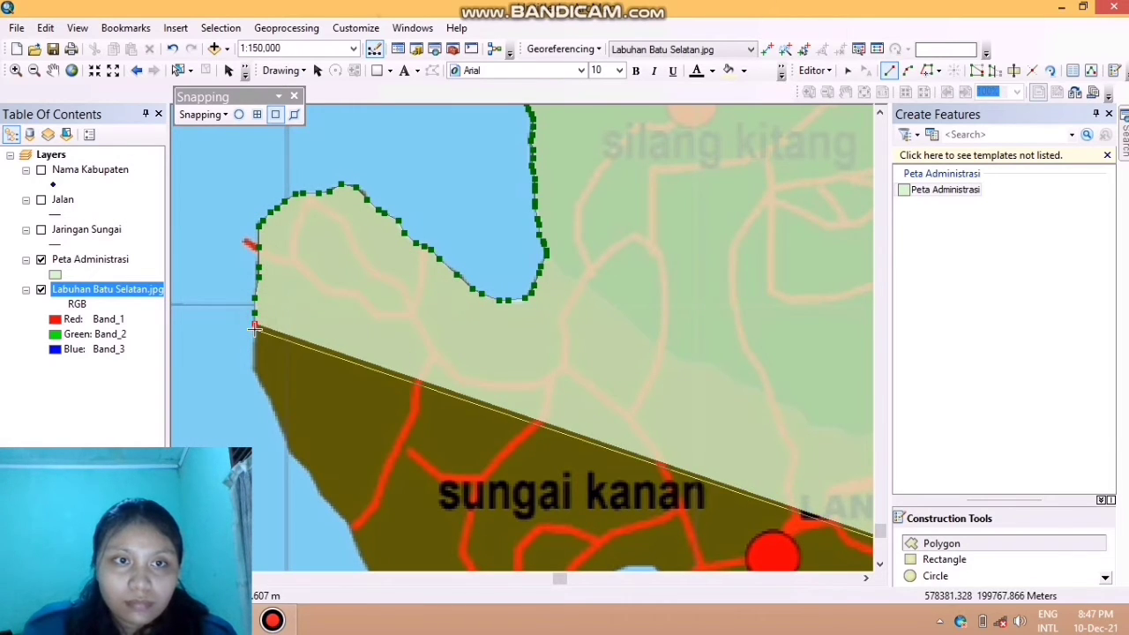
pyautogui.click(255, 336)
pyautogui.click(255, 349)
pyautogui.click(255, 360)
pyautogui.click(255, 371)
# Follow the sungai kanan border southeast from the bend to where it meets the vertical grid line
pyautogui.click(256, 381)
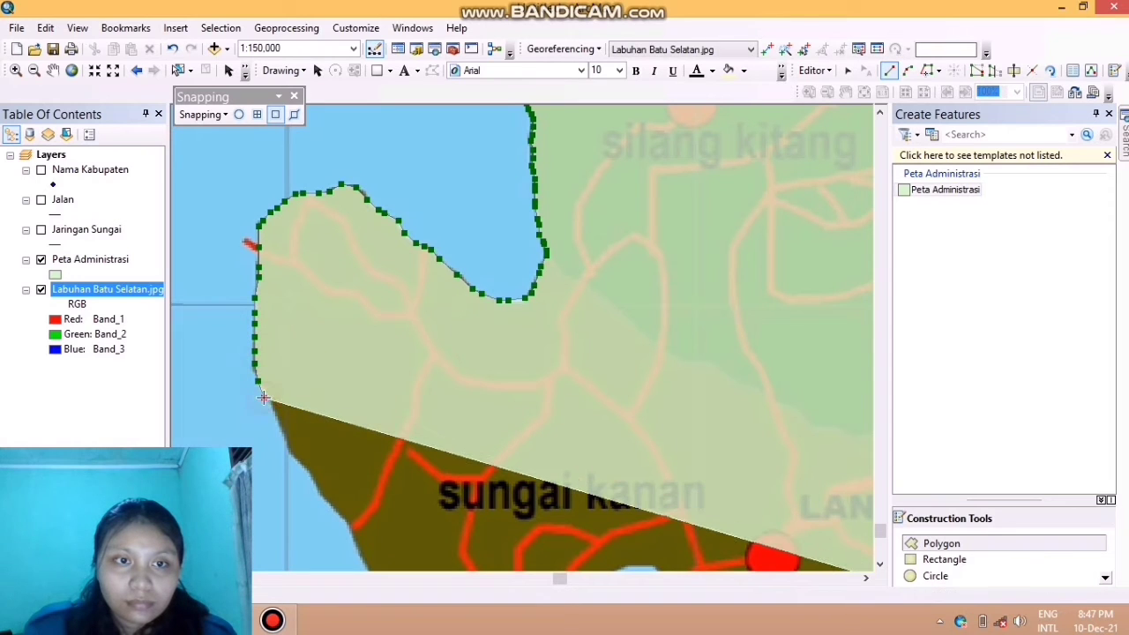
pyautogui.click(264, 398)
pyautogui.click(273, 410)
pyautogui.click(284, 434)
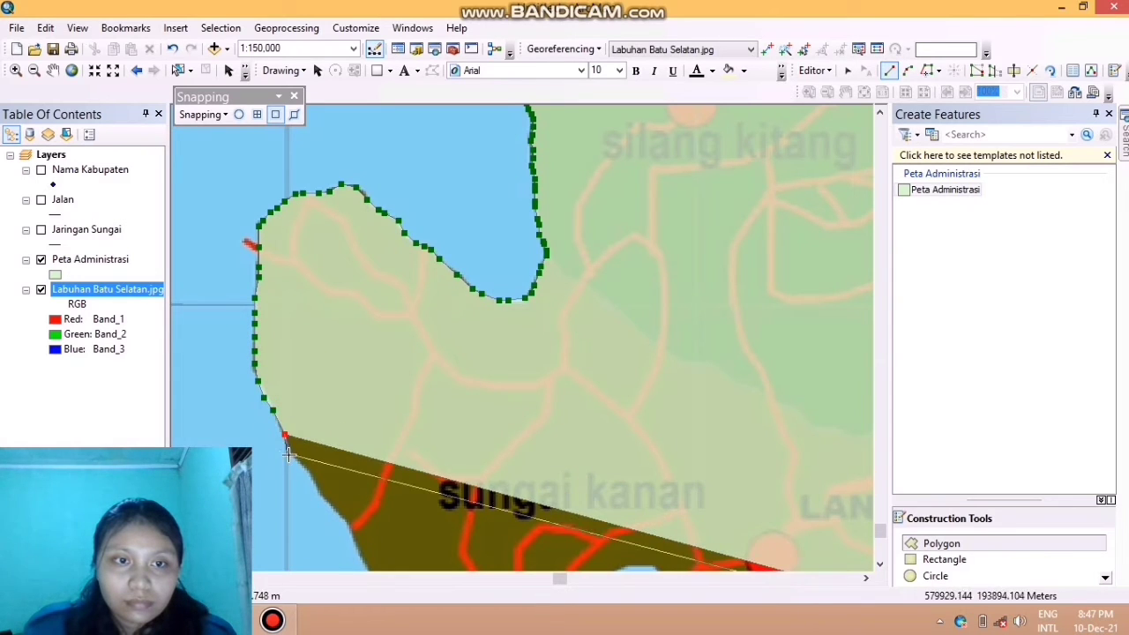
pyautogui.click(289, 456)
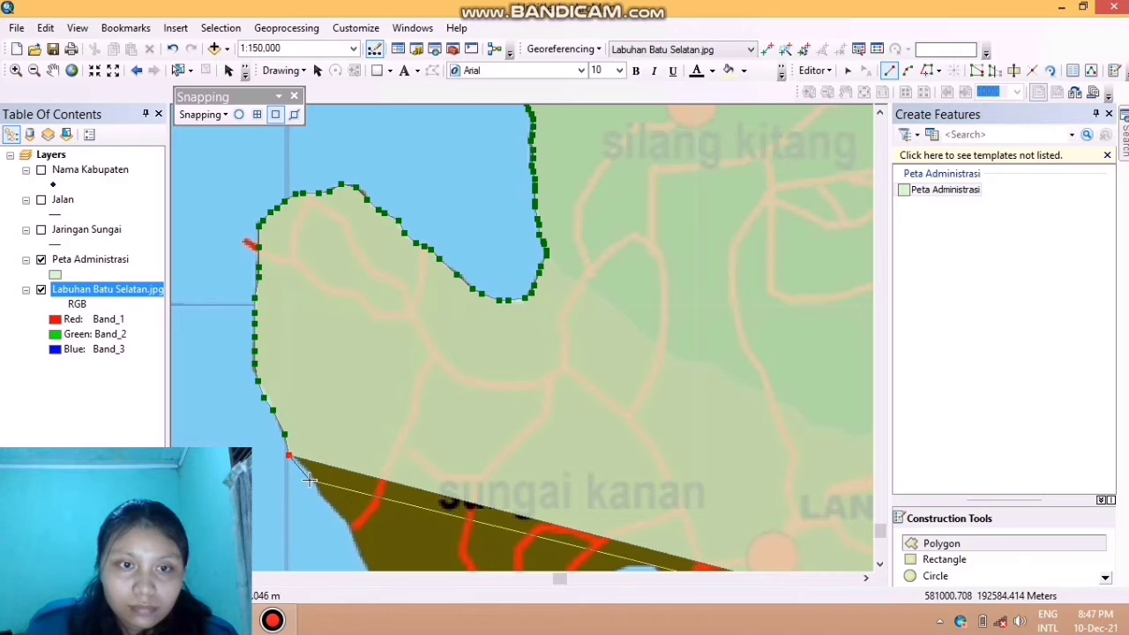
# Trace the southwestern sungai kanan border southeast from the grid line to just beyond the end of the red road
pyautogui.click(313, 478)
pyautogui.click(321, 497)
pyautogui.click(337, 517)
pyautogui.click(350, 527)
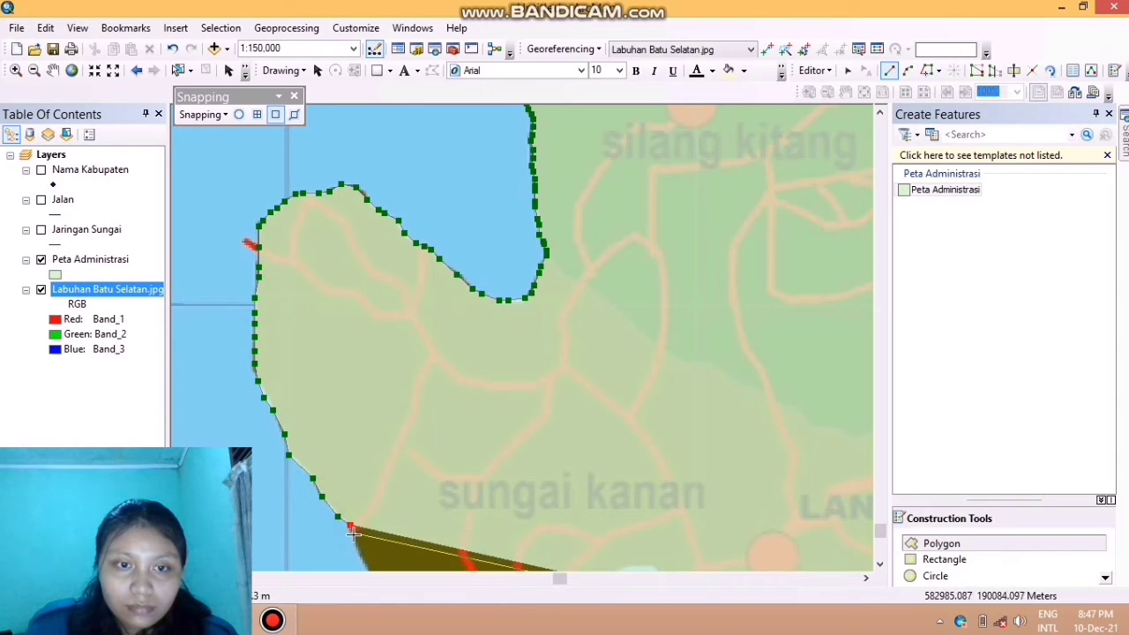
pyautogui.click(354, 535)
pyautogui.click(359, 555)
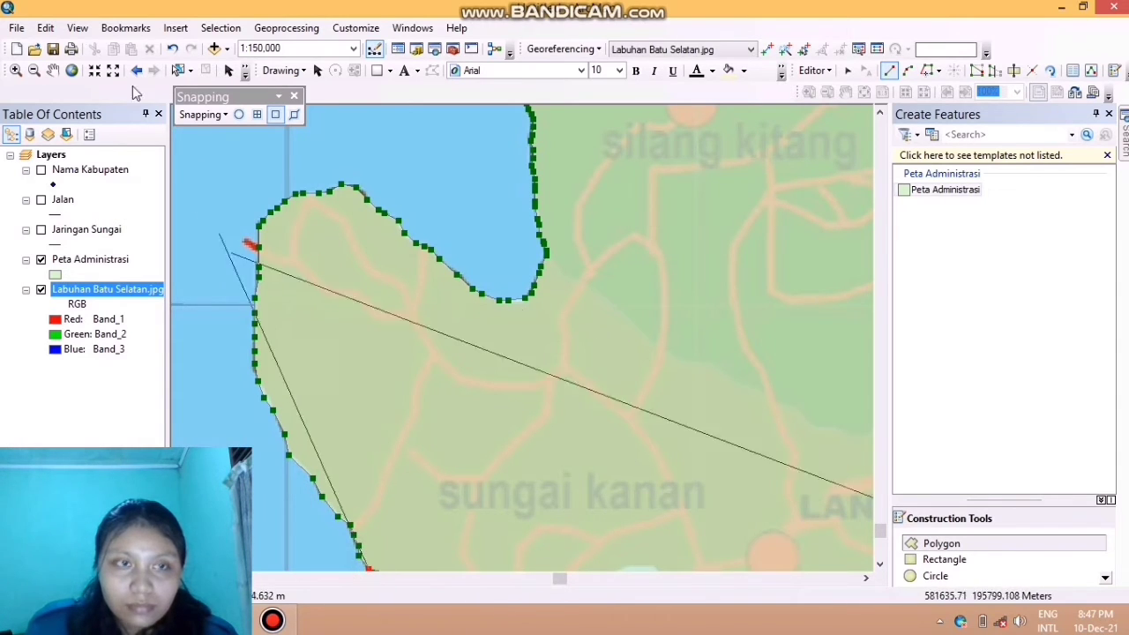
# Continue the polygon southeast along the sungai kanan border to the corner where its slope flattens
pyautogui.click(53, 71)
pyautogui.moveTo(676, 457); pyautogui.dragTo(602, 250)
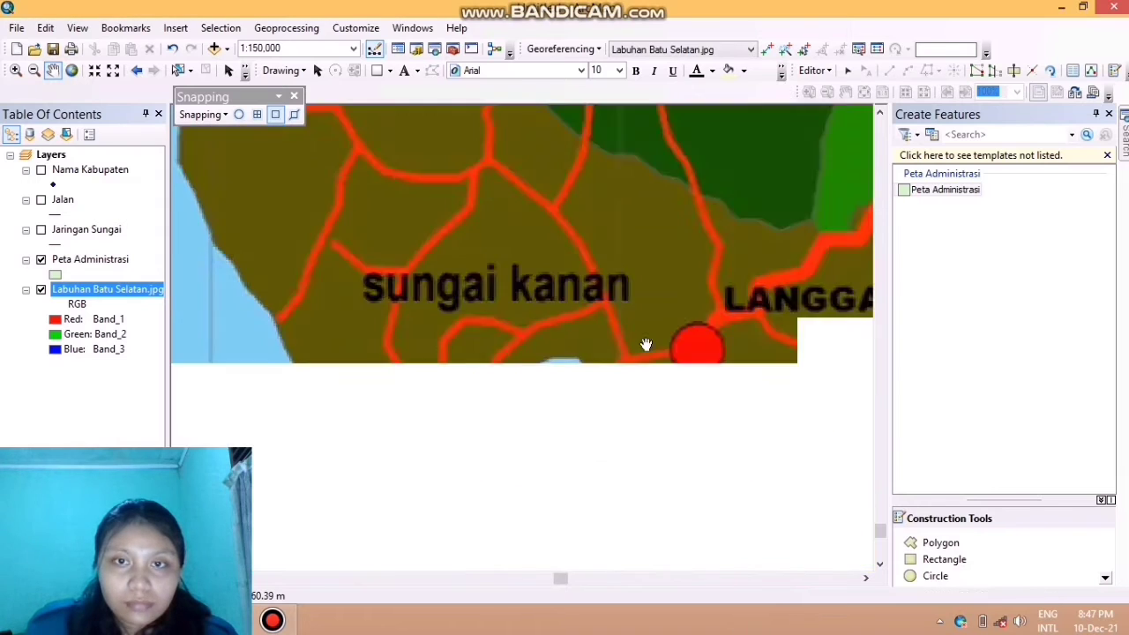
pyautogui.moveTo(637, 485); pyautogui.dragTo(678, 404)
pyautogui.click(927, 543)
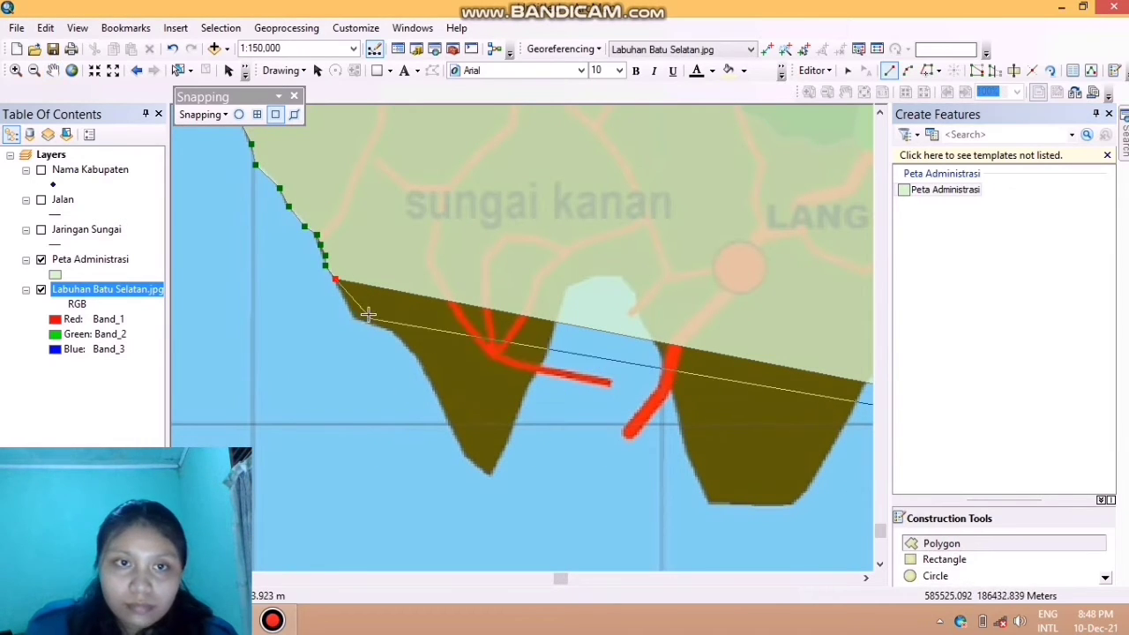
pyautogui.click(345, 301)
pyautogui.click(351, 313)
pyautogui.click(359, 323)
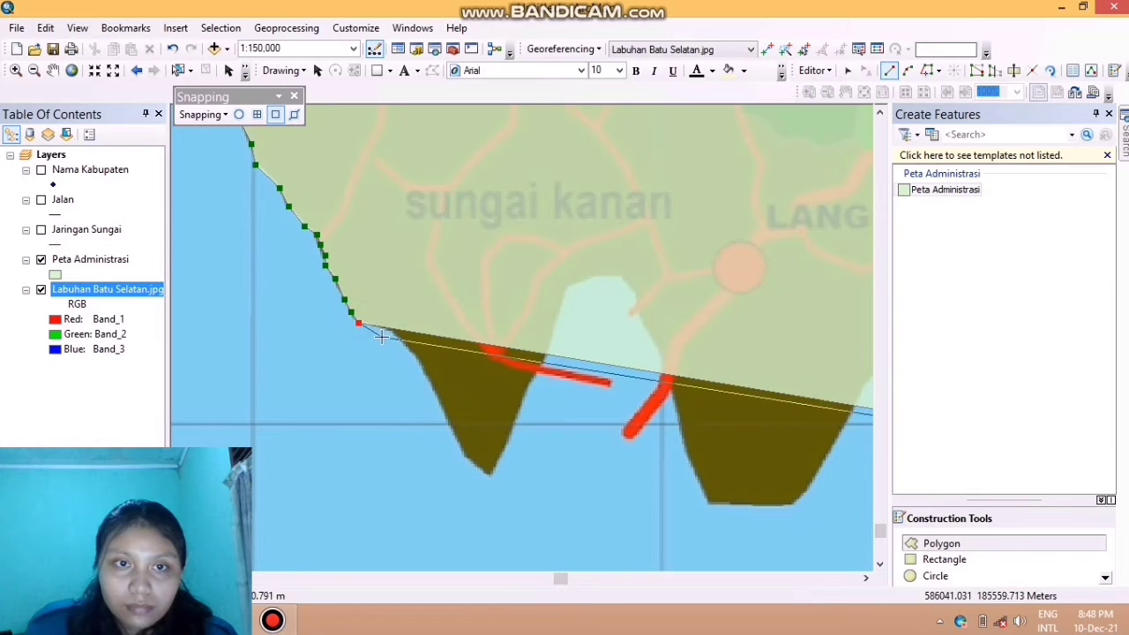
# Add polygon vertices along the gently sloping shoulder east of the corner and down to the steep edge of the southern point
pyautogui.click(382, 329)
pyautogui.click(395, 337)
pyautogui.click(408, 345)
pyautogui.click(425, 375)
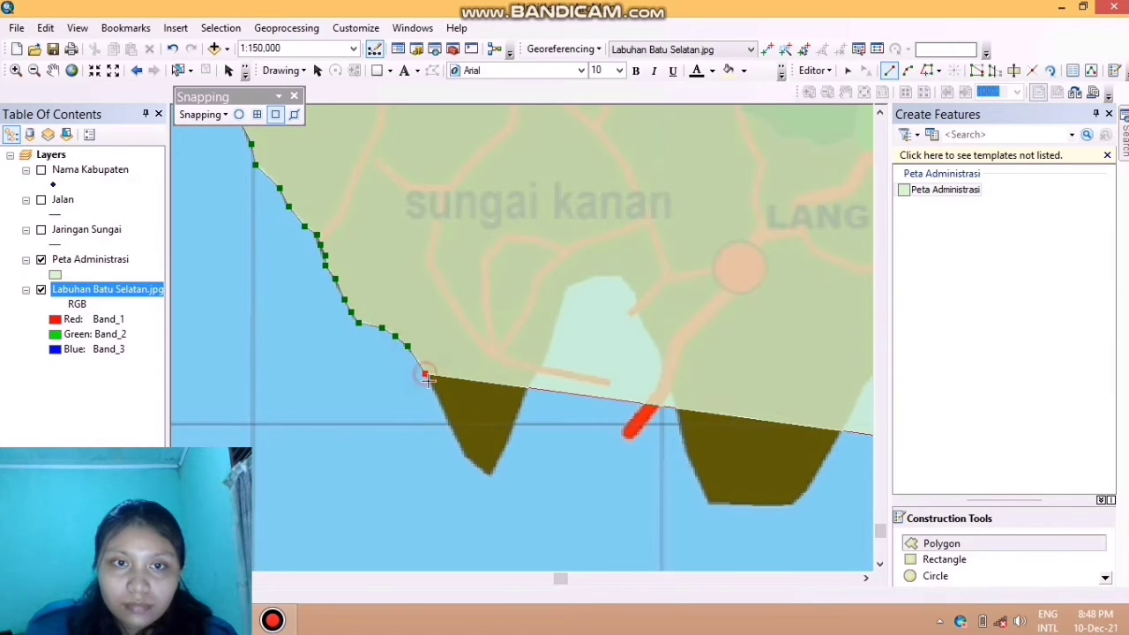
# Trace the steep border down to the pointed southern tip of sungai kanan and just around to its eastern side
pyautogui.click(431, 388)
pyautogui.click(441, 408)
pyautogui.click(452, 428)
pyautogui.click(459, 447)
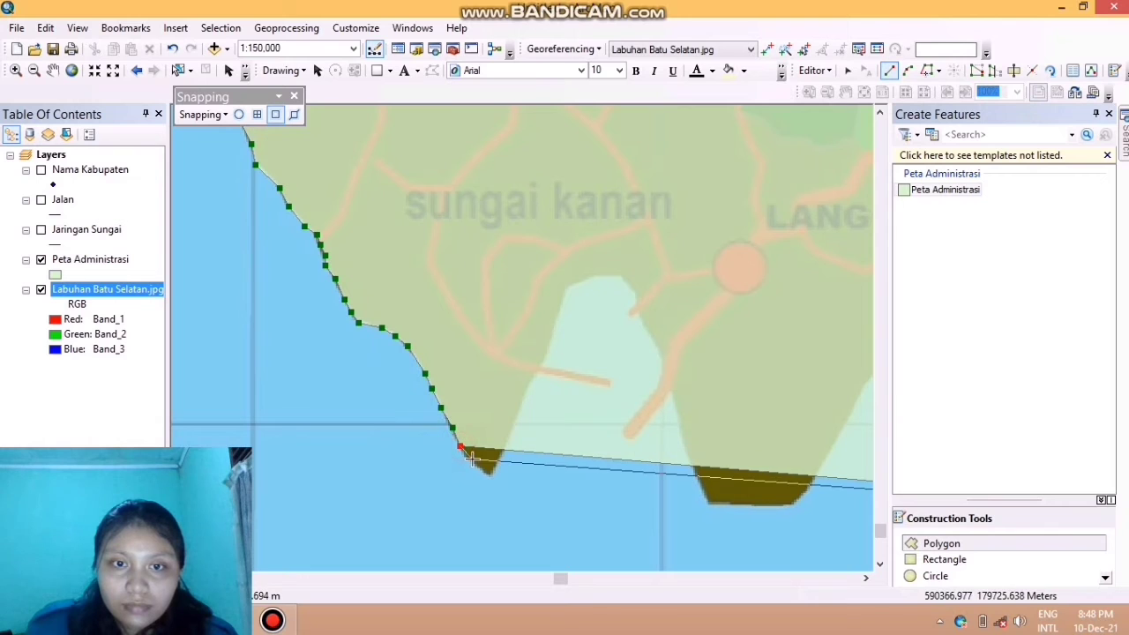
pyautogui.click(490, 474)
pyautogui.click(500, 462)
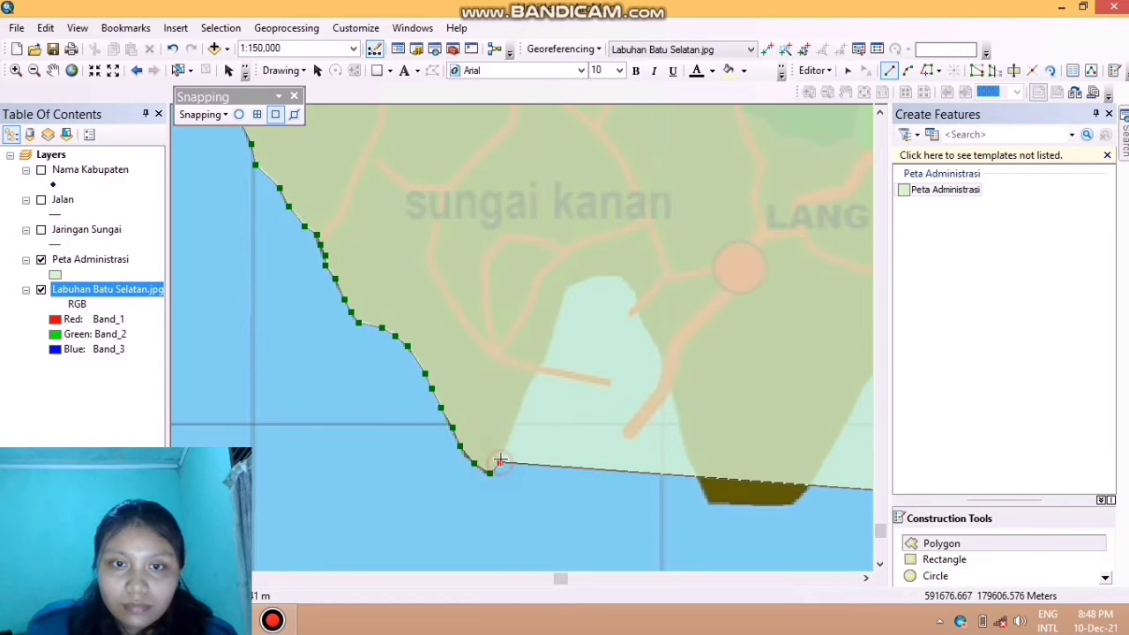
# Trace the eastern side of the sungai kanan southern tip north to just above the short red road crossing the border
pyautogui.click(506, 436)
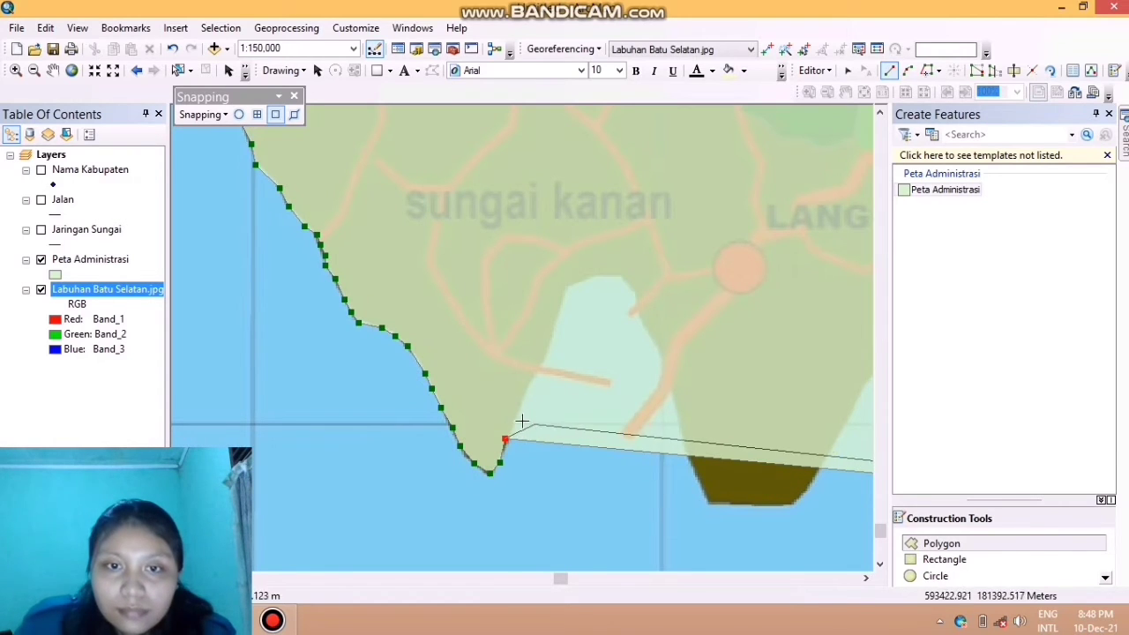
pyautogui.click(515, 420)
pyautogui.click(524, 405)
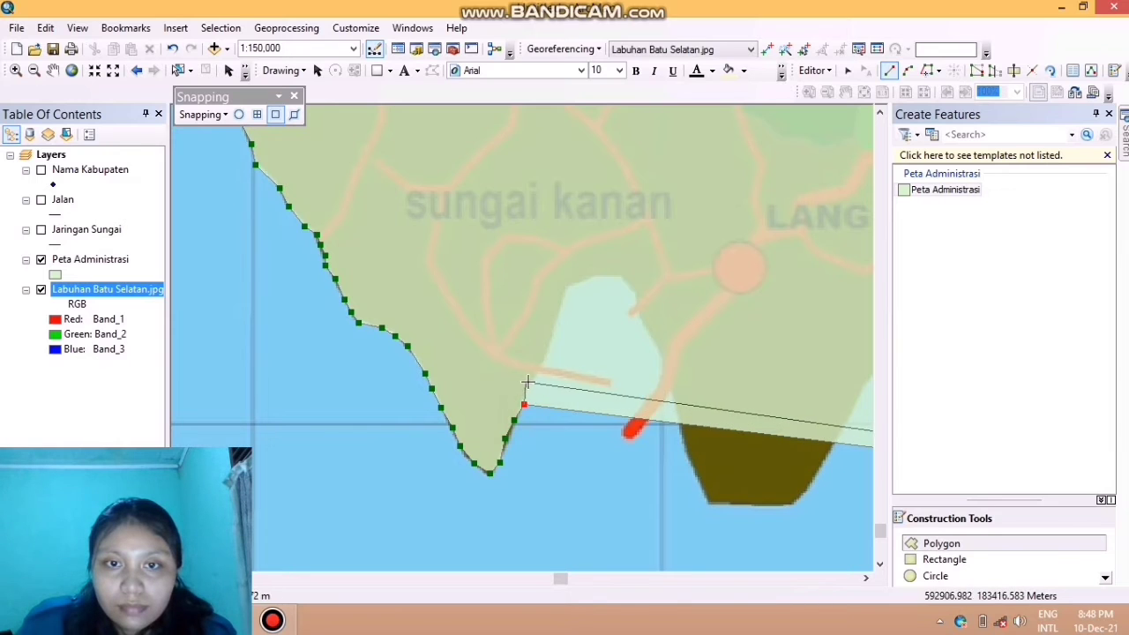
pyautogui.click(524, 389)
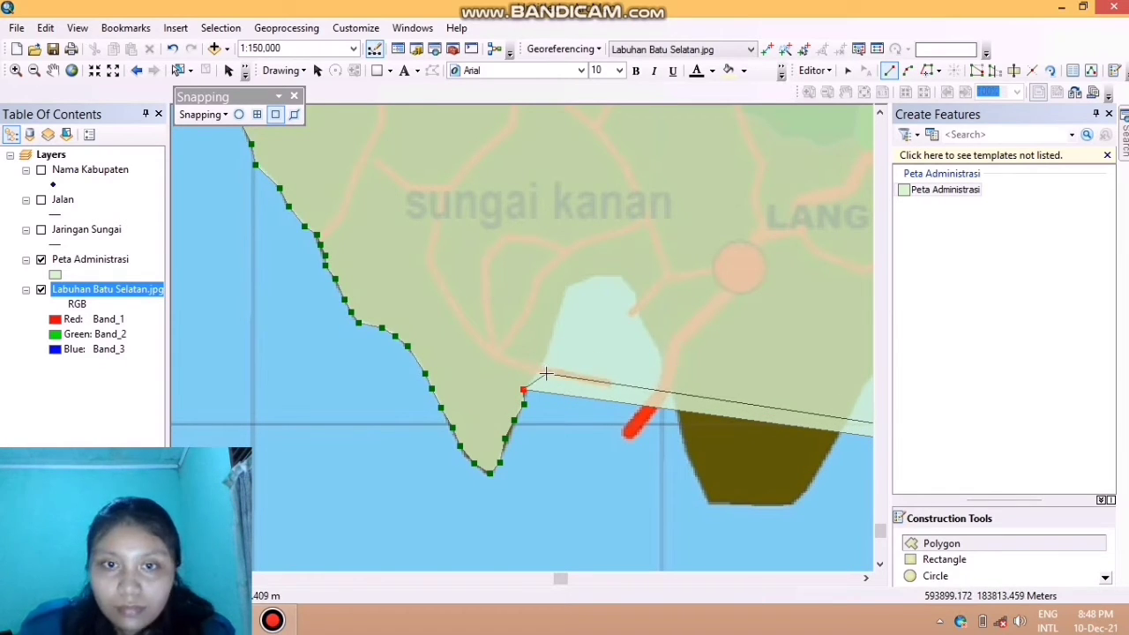
pyautogui.click(531, 377)
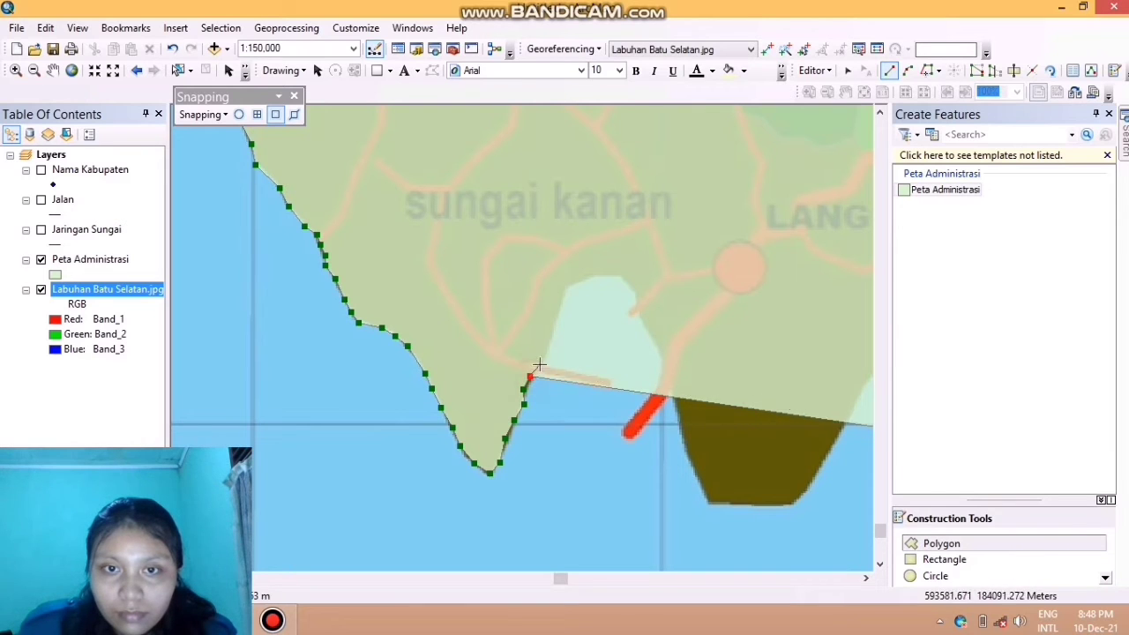
pyautogui.click(540, 366)
pyautogui.click(551, 346)
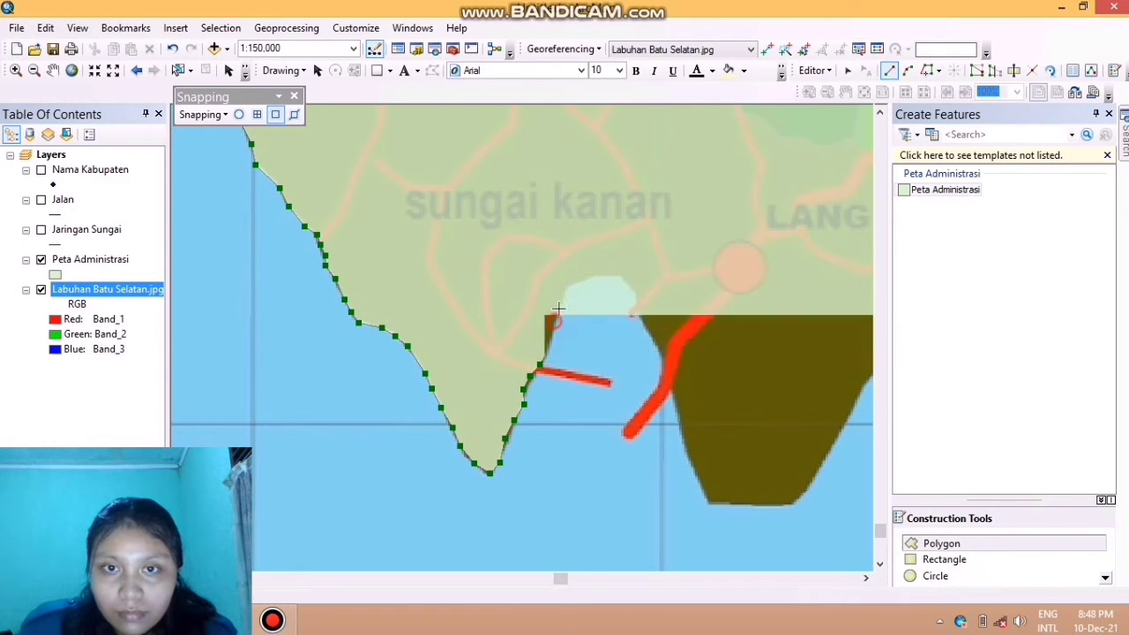
# Add polygon vertices up and around the rounded top of the blue inlet southeast of the sungai kanan label
pyautogui.click(554, 321)
pyautogui.click(561, 298)
pyautogui.click(571, 287)
pyautogui.click(594, 278)
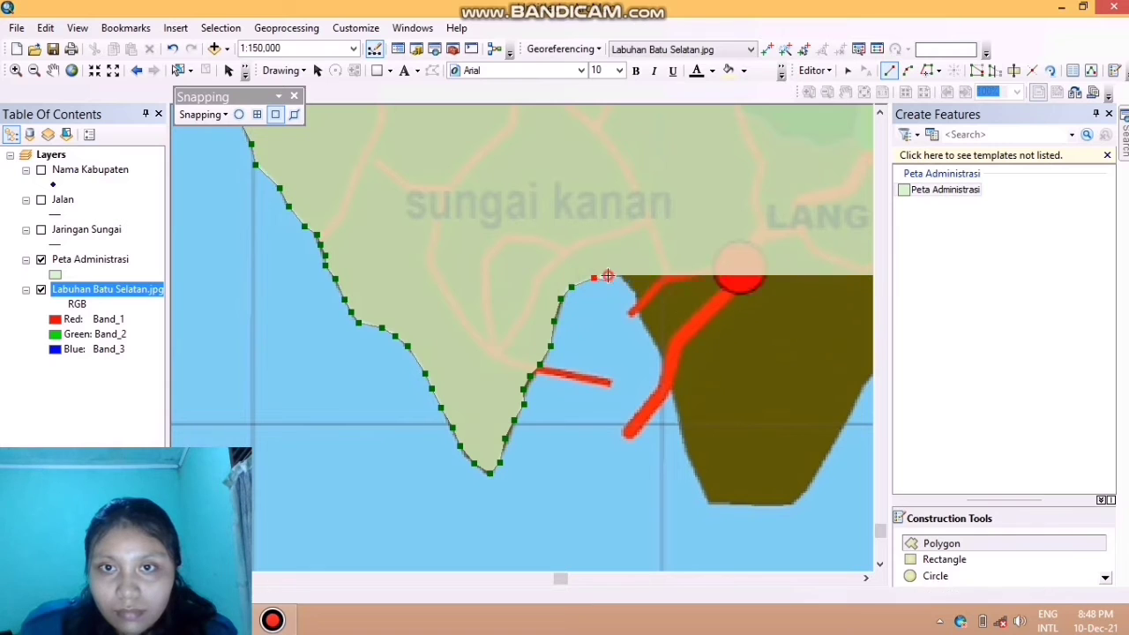
pyautogui.click(607, 276)
pyautogui.click(619, 276)
pyautogui.click(632, 287)
pyautogui.click(633, 294)
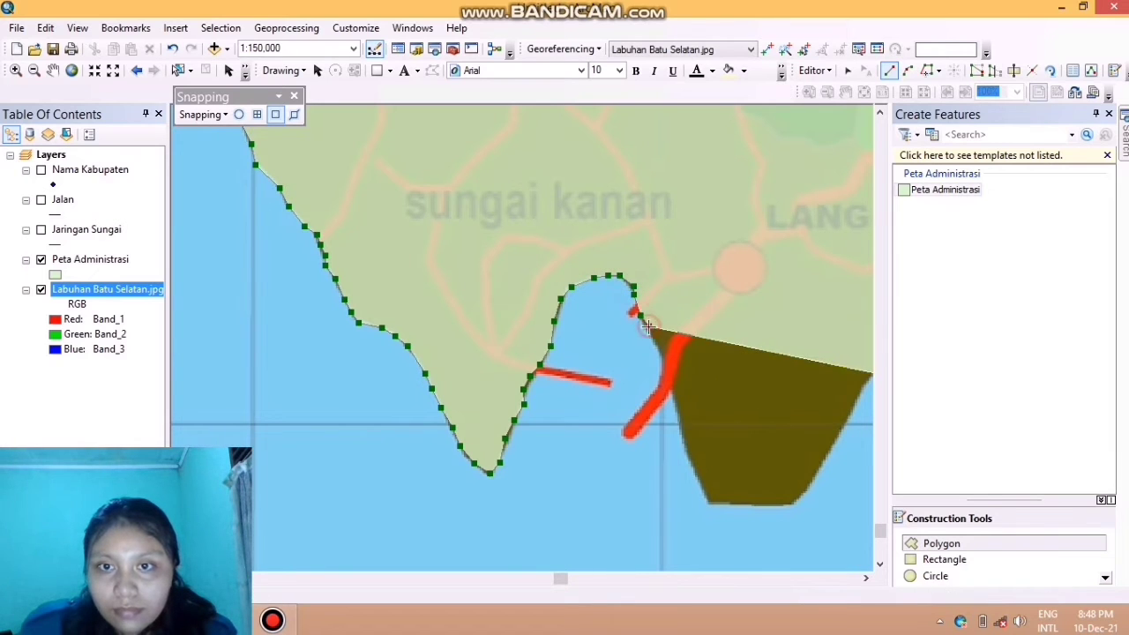
# Trace the inlet's eastern side down to where the thick red road crosses the border
pyautogui.click(640, 315)
pyautogui.click(649, 328)
pyautogui.click(655, 341)
pyautogui.click(662, 362)
pyautogui.click(670, 391)
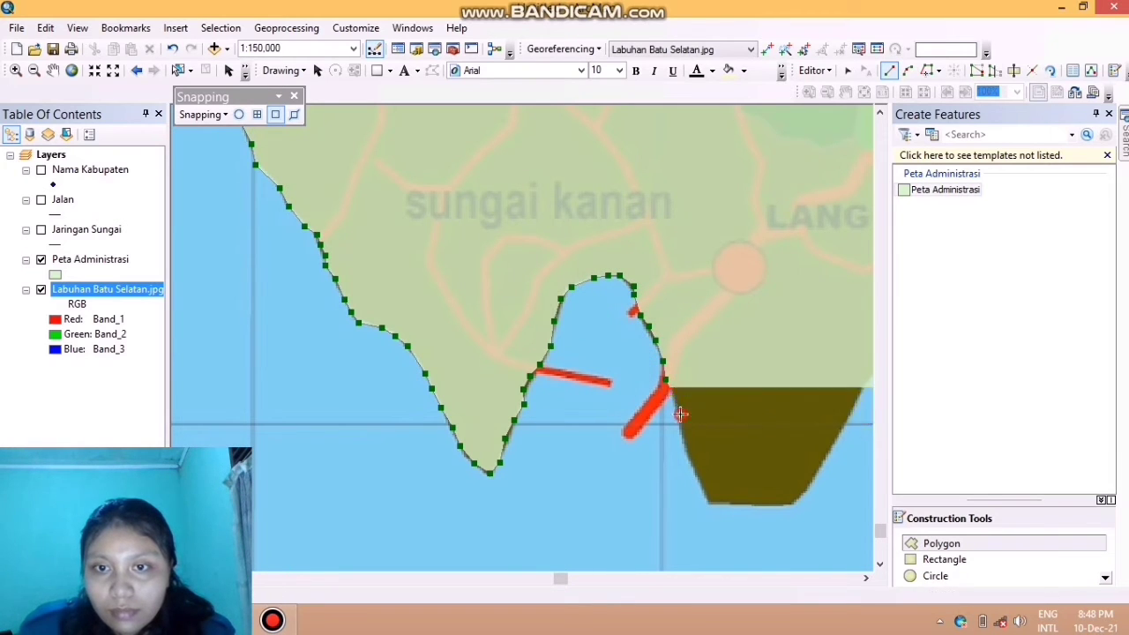
# Continue the polygon down the steep edge below the thick red road and around the base of the southern lobe
pyautogui.click(681, 414)
pyautogui.click(685, 450)
pyautogui.click(690, 470)
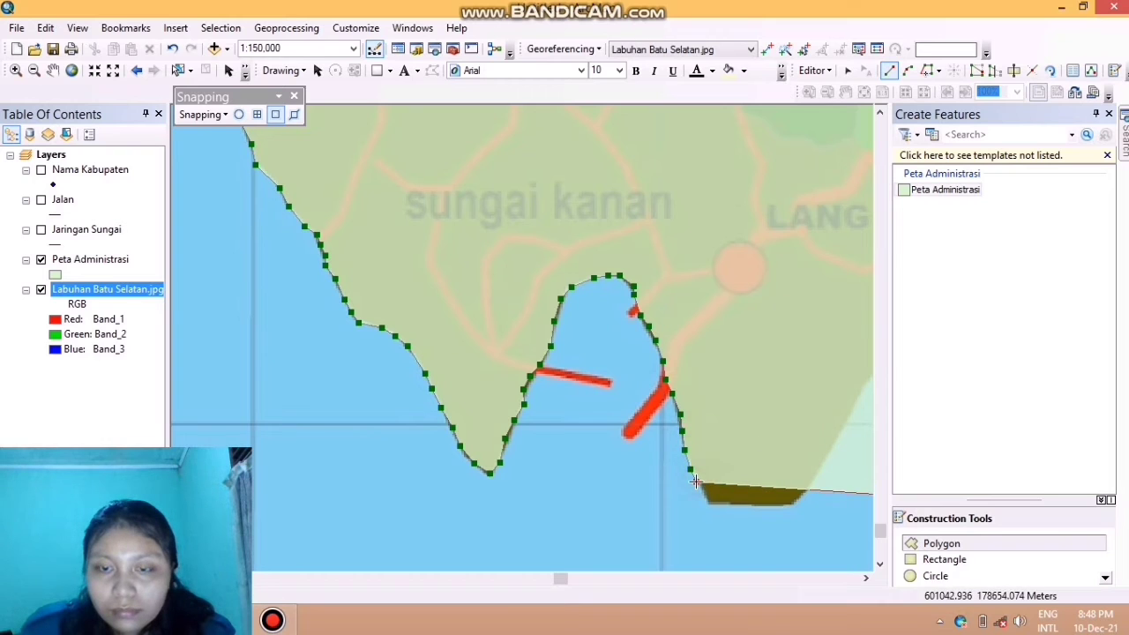
pyautogui.click(706, 494)
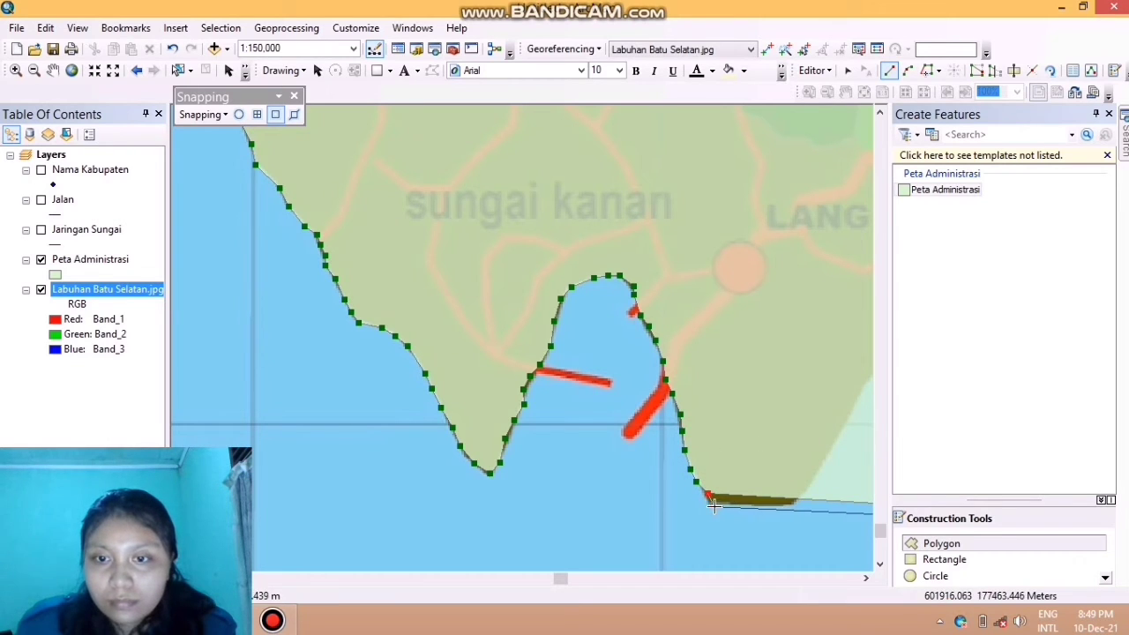
pyautogui.click(715, 505)
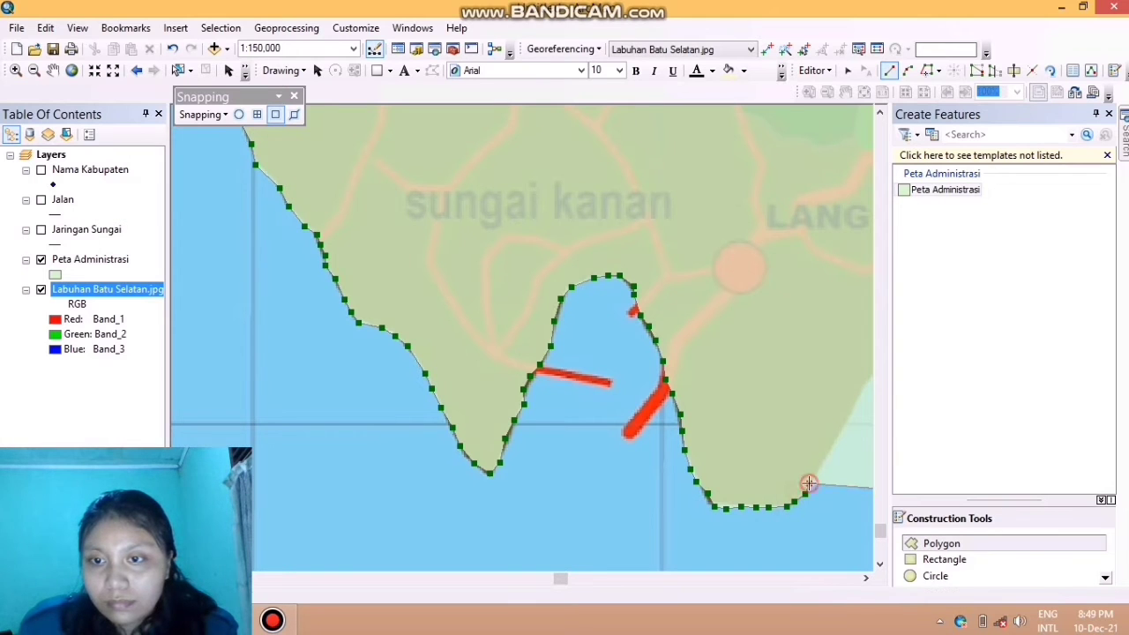
# Trace the eastern edge of the lobe south of LANGGA PAYUNG northeast to the horizontal grid line
pyautogui.click(52, 71)
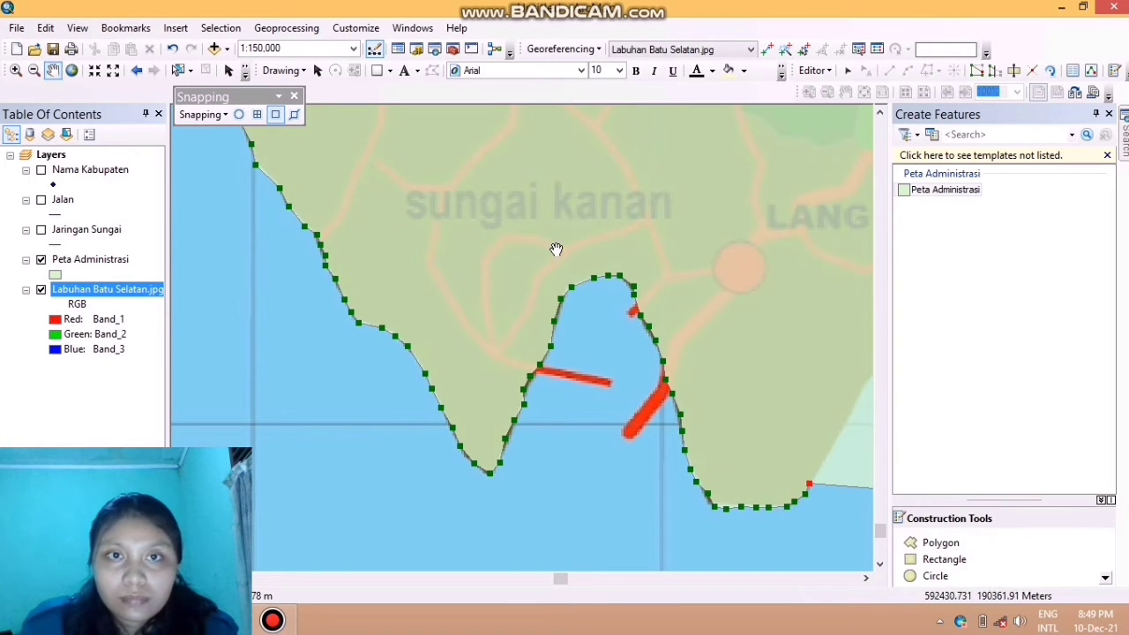
pyautogui.scroll(-5, 554, 247)
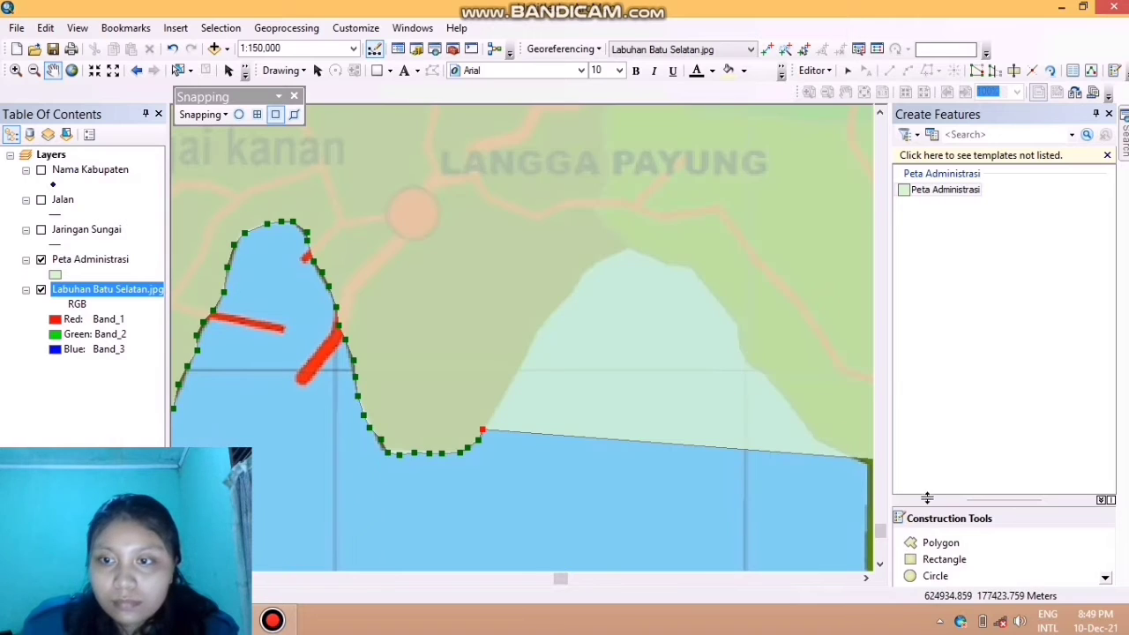
pyautogui.click(940, 543)
pyautogui.click(487, 418)
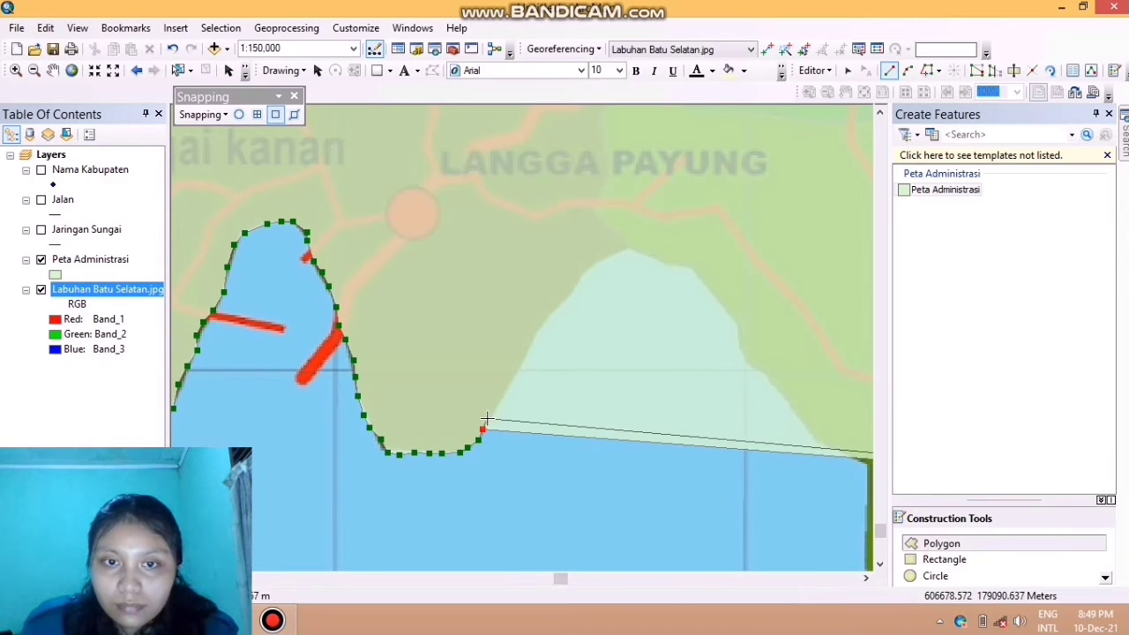
pyautogui.click(492, 408)
pyautogui.click(498, 398)
pyautogui.click(506, 391)
pyautogui.click(520, 368)
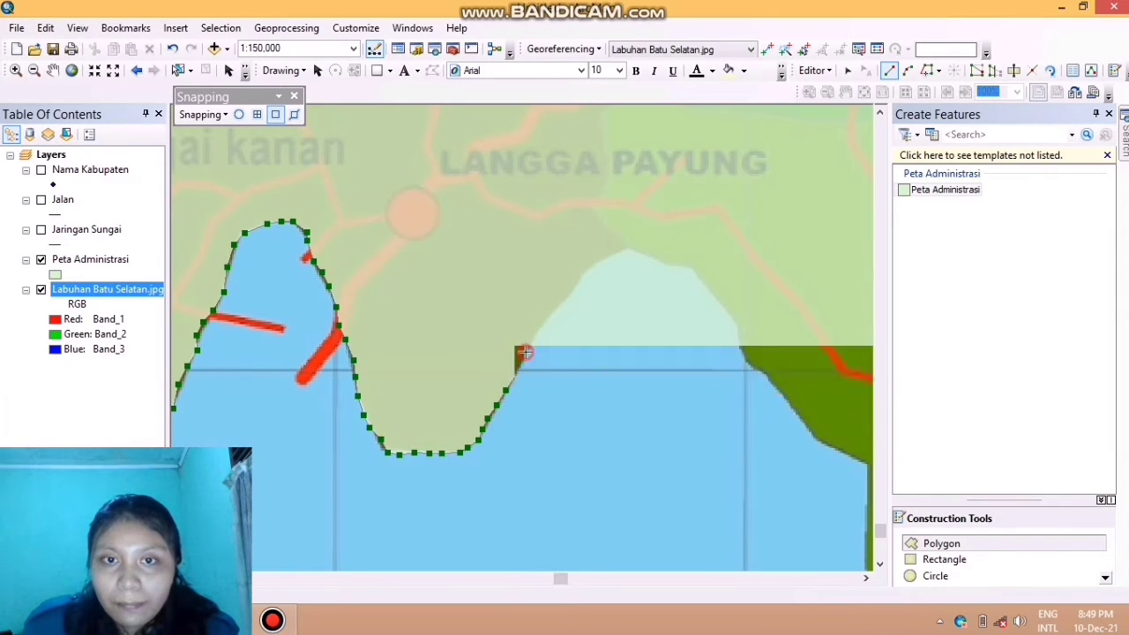
# Continue the polygon from the grid line up to the peak of the wide blue bay south of LANGGA PAYUNG
pyautogui.click(527, 352)
pyautogui.click(535, 334)
pyautogui.click(544, 322)
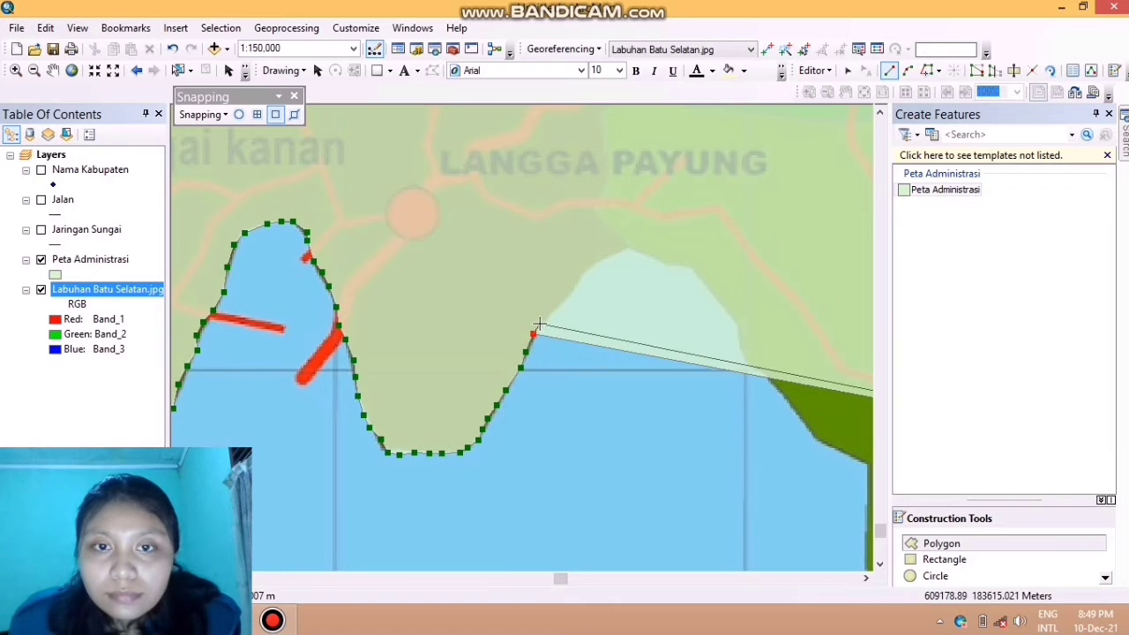
pyautogui.click(553, 310)
pyautogui.click(563, 301)
pyautogui.click(572, 289)
pyautogui.click(582, 274)
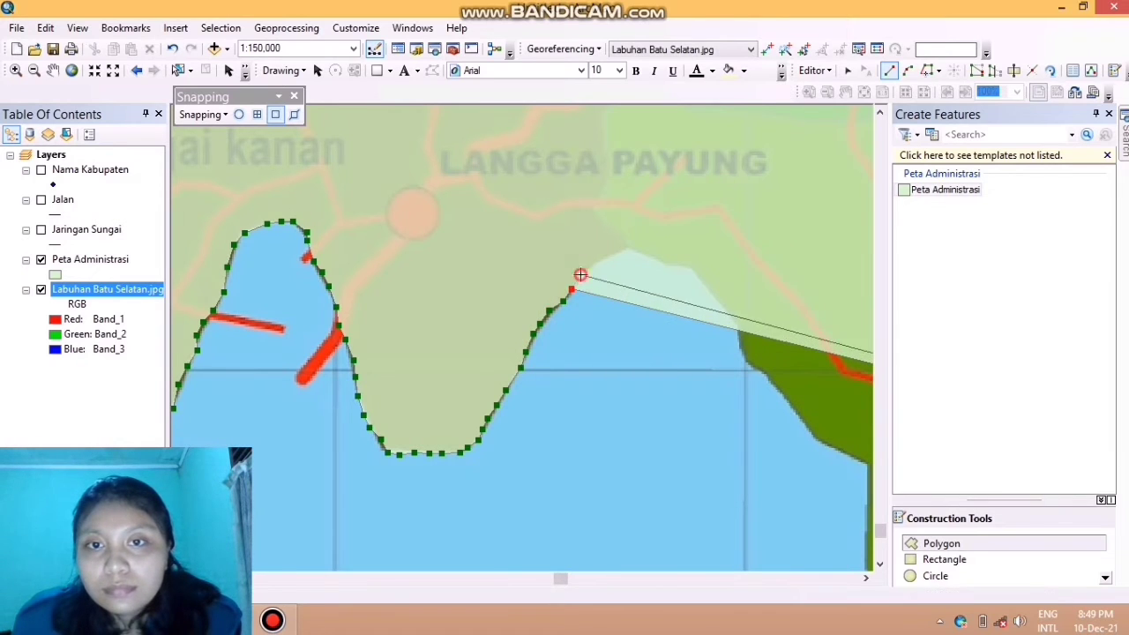
pyautogui.click(592, 266)
pyautogui.click(602, 259)
pyautogui.click(613, 253)
pyautogui.click(623, 249)
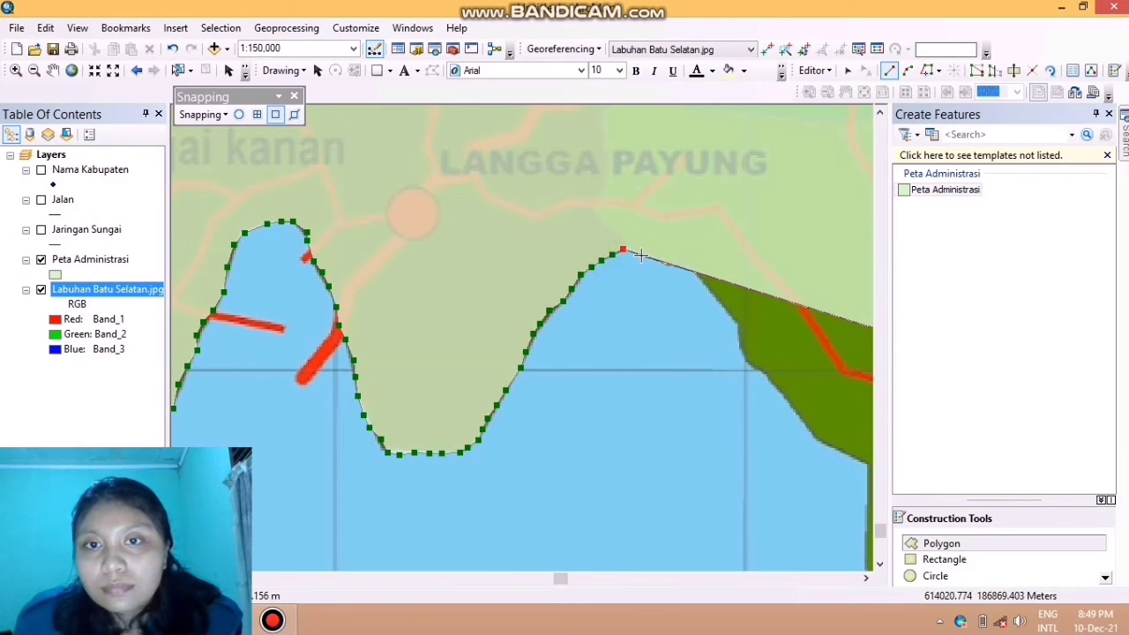
# Trace the gentle shoulder east of the bay's peak and the slope down to where the border turns steep
pyautogui.click(642, 256)
pyautogui.click(657, 259)
pyautogui.click(671, 264)
pyautogui.click(678, 266)
pyautogui.click(687, 266)
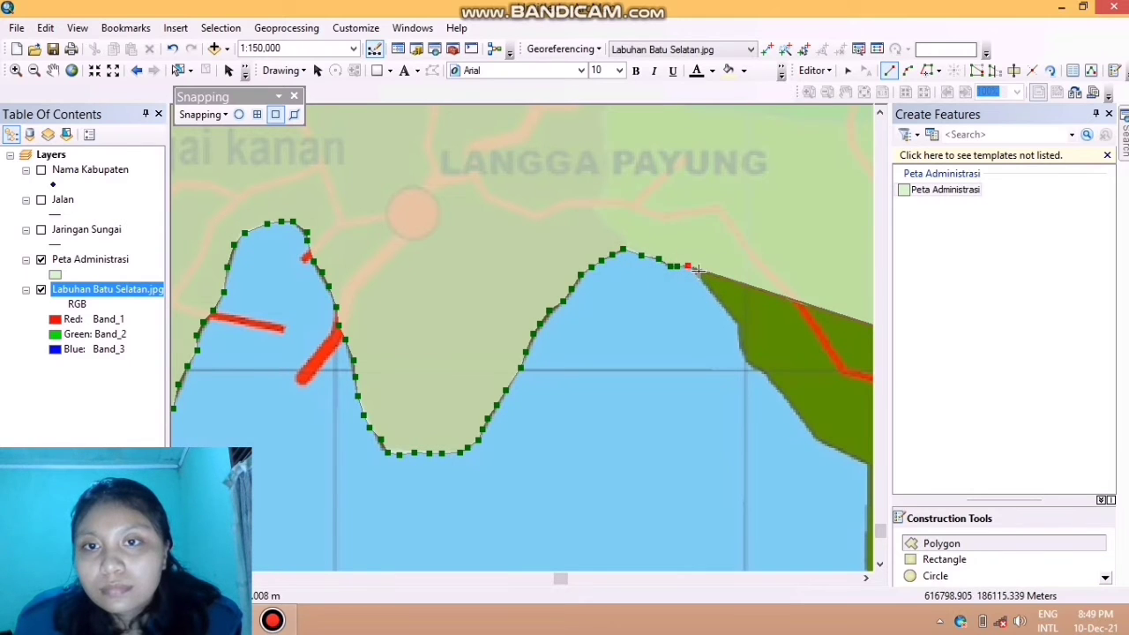
pyautogui.click(696, 277)
pyautogui.click(705, 287)
pyautogui.click(723, 304)
pyautogui.click(730, 314)
pyautogui.click(738, 321)
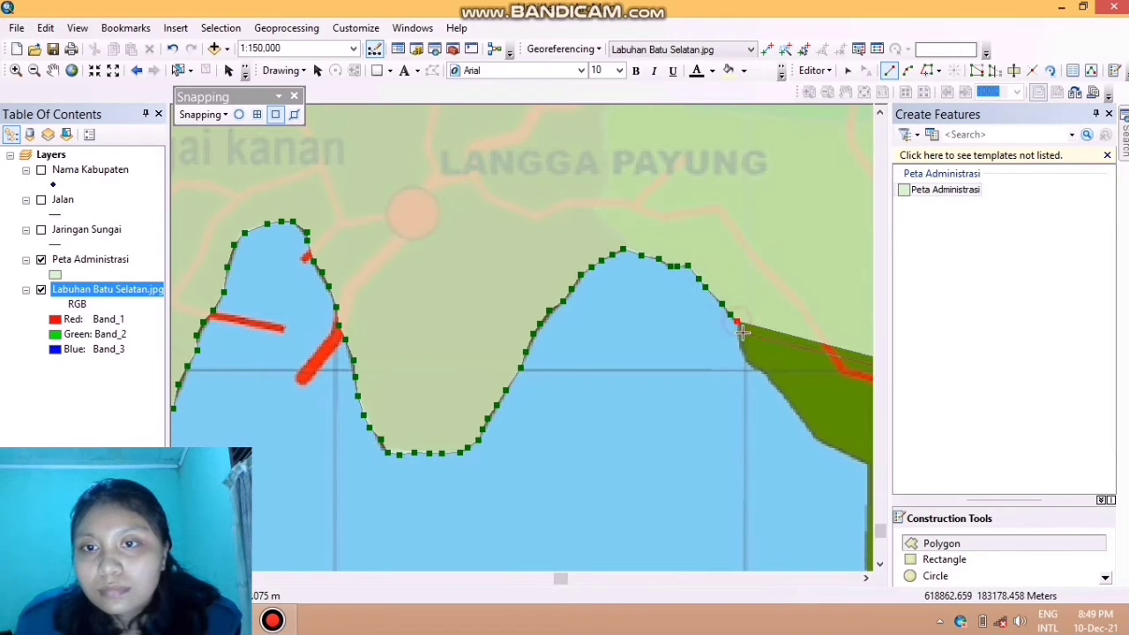
# Trace the border southeast past the grid line crossing to the corner where it turns straight south
pyautogui.click(740, 337)
pyautogui.click(740, 352)
pyautogui.click(751, 366)
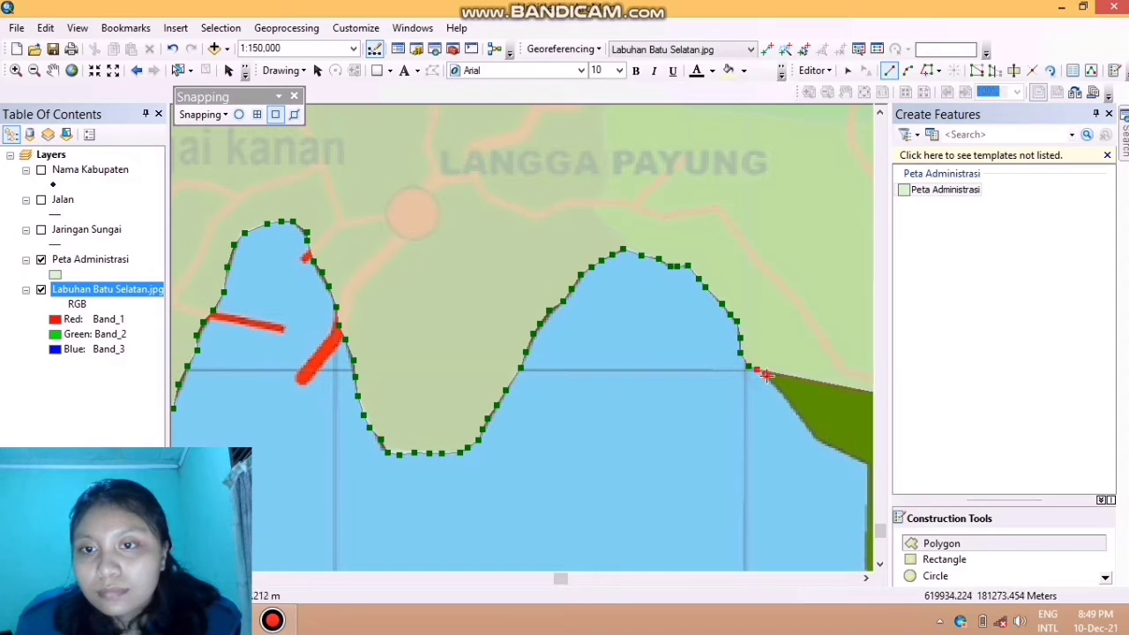
pyautogui.click(766, 375)
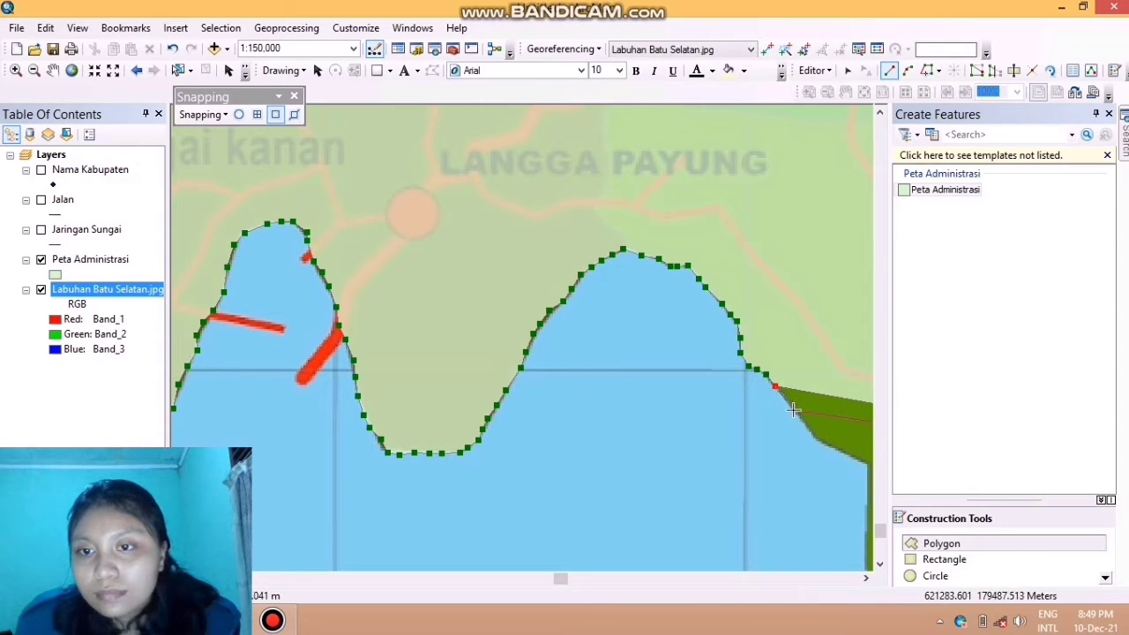
pyautogui.click(794, 410)
pyautogui.click(803, 422)
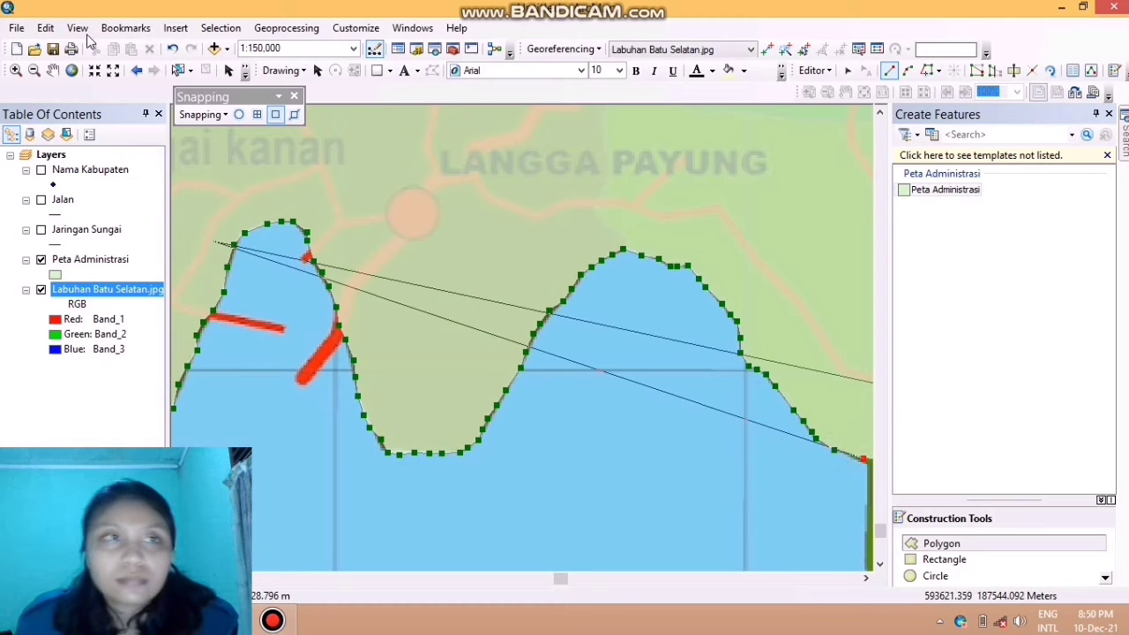
# Add polygon vertices down the upper half of the straight vertical border south of the corner
pyautogui.click(58, 76)
pyautogui.moveTo(844, 440); pyautogui.dragTo(592, 263)
pyautogui.moveTo(659, 371); pyautogui.dragTo(517, 162)
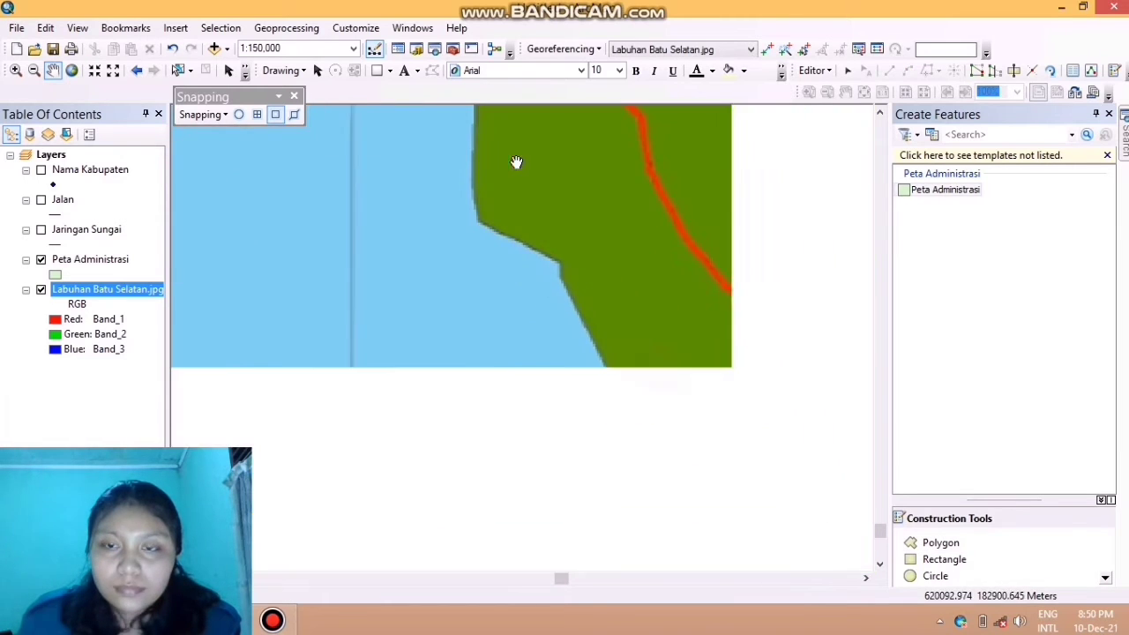
pyautogui.moveTo(684, 304); pyautogui.dragTo(704, 403)
pyautogui.click(961, 544)
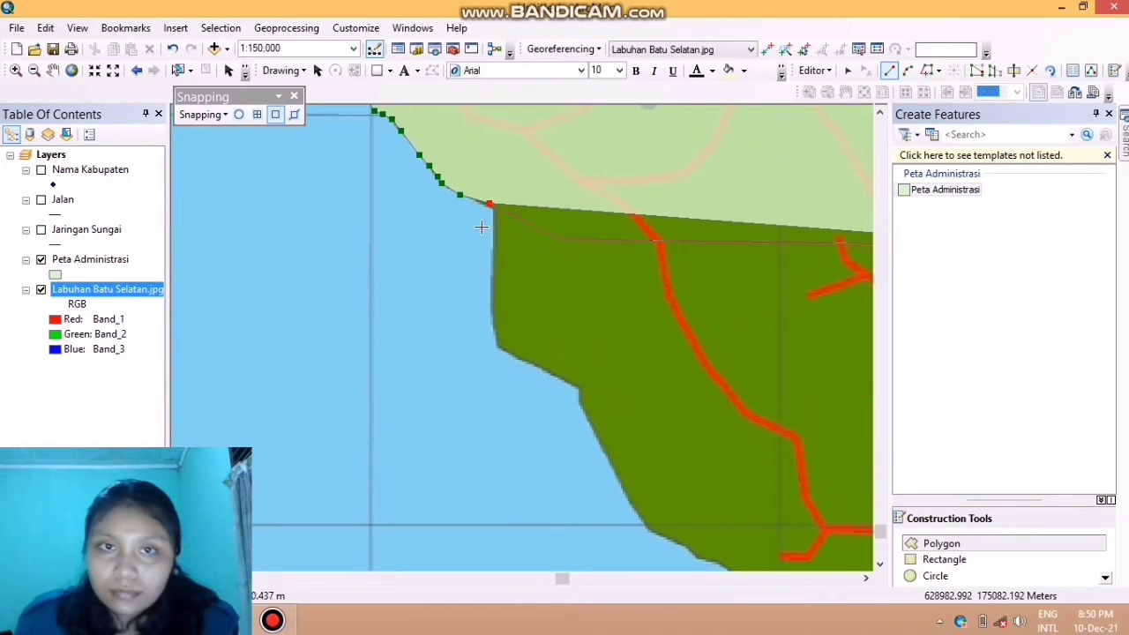
pyautogui.click(494, 214)
pyautogui.click(494, 227)
pyautogui.click(494, 245)
pyautogui.click(494, 263)
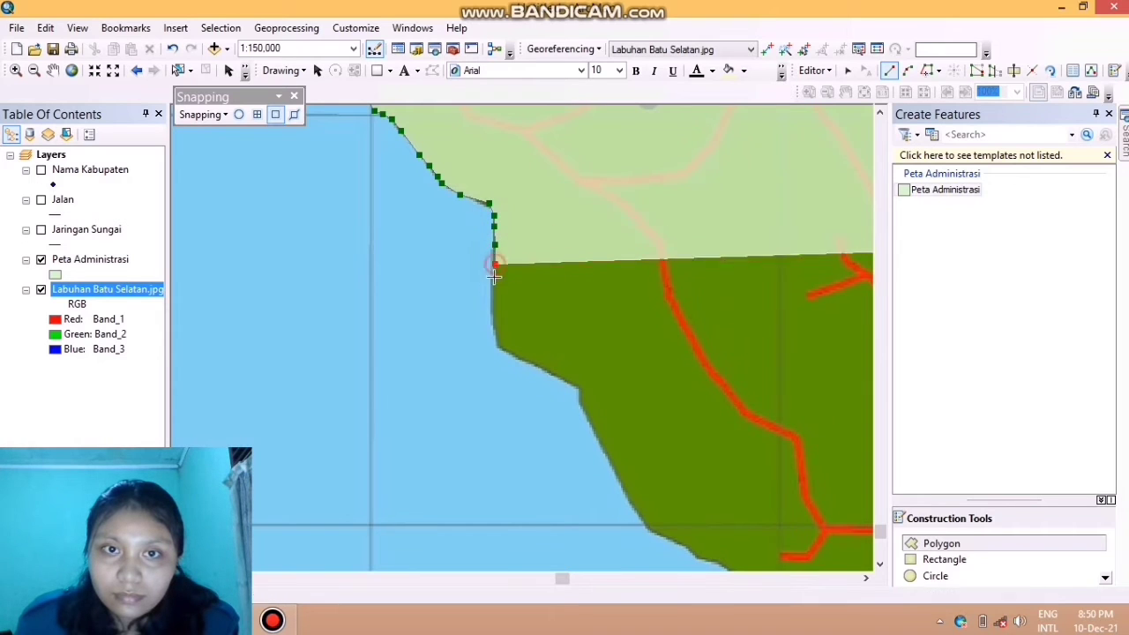
# Trace the lower half of the vertical border down to and around the corner where it turns southeast
pyautogui.click(495, 285)
pyautogui.click(494, 301)
pyautogui.click(494, 318)
pyautogui.click(496, 333)
pyautogui.click(500, 345)
pyautogui.click(508, 354)
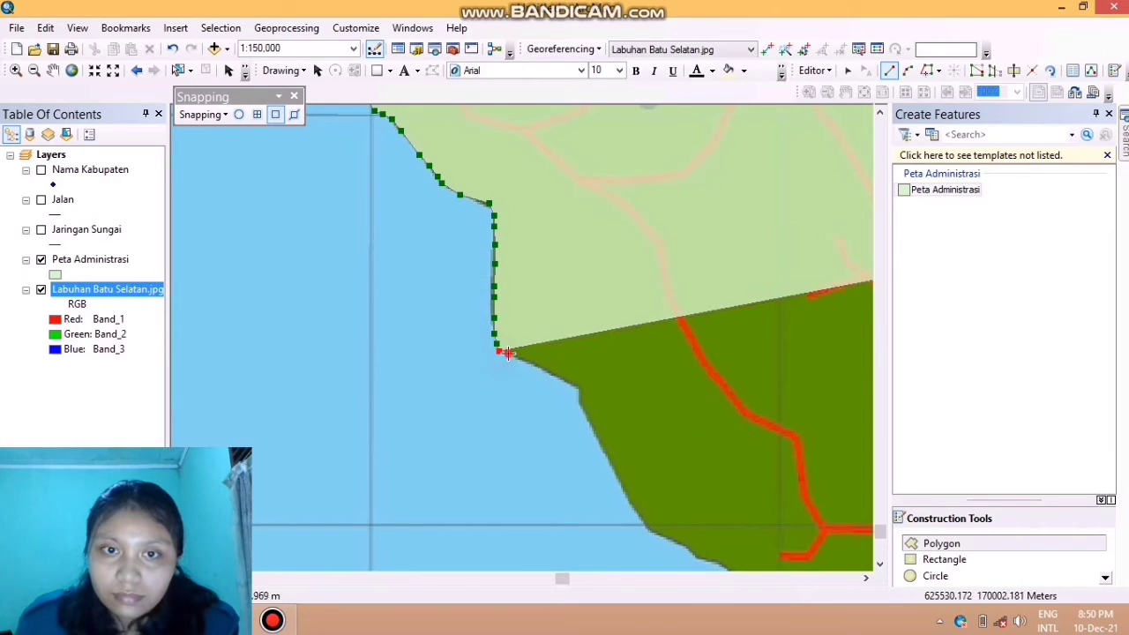
# Continue the polygon along the gently descending border to the small notch where it drops steeply
pyautogui.click(528, 363)
pyautogui.click(544, 370)
pyautogui.click(553, 374)
pyautogui.click(565, 383)
pyautogui.click(580, 389)
pyautogui.click(580, 408)
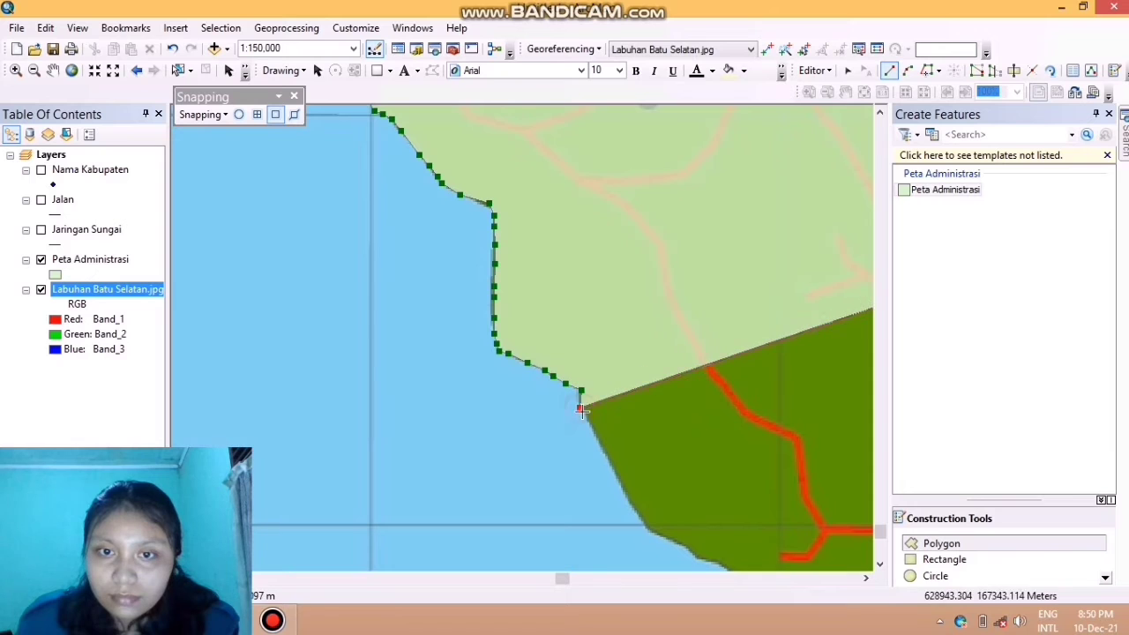
# Trace the steep border southeast from the notch to just above the horizontal grid line
pyautogui.click(588, 420)
pyautogui.click(594, 445)
pyautogui.click(604, 462)
pyautogui.click(614, 484)
pyautogui.click(625, 498)
pyautogui.click(635, 511)
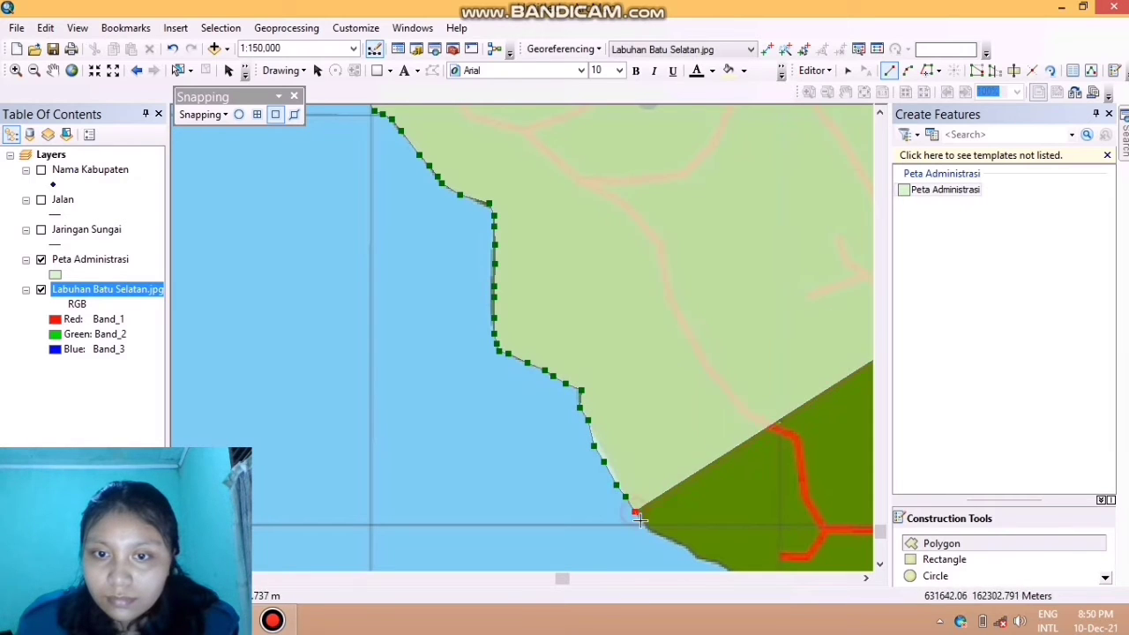
# Add polygon vertices across the grid line and along the flatter southeastward border beyond it
pyautogui.click(645, 526)
pyautogui.click(657, 533)
pyautogui.click(671, 541)
pyautogui.click(685, 549)
pyautogui.click(697, 556)
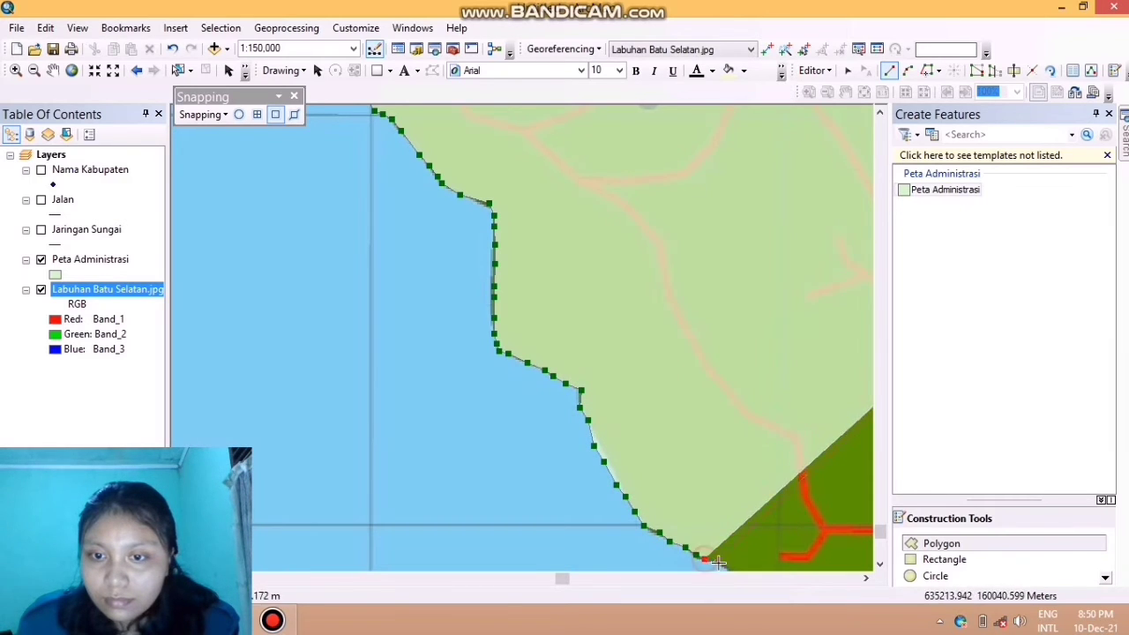
pyautogui.click(719, 563)
# Continue the polygon around the district's southern end and up the eastern bulge to the notch below the red road ends
pyautogui.click(52, 70)
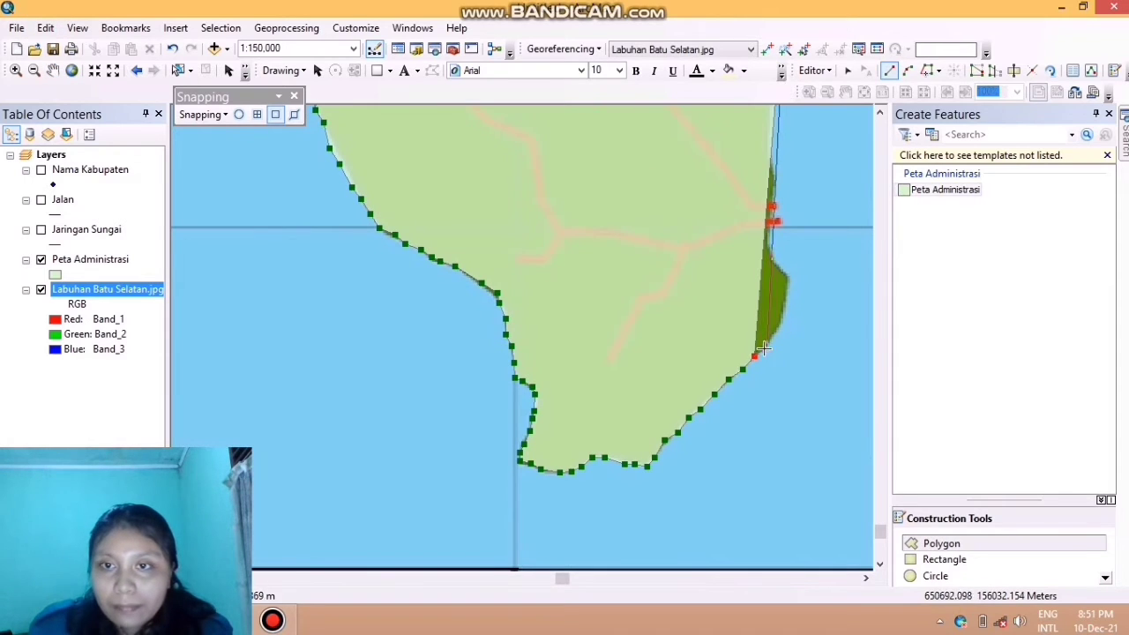
pyautogui.click(764, 349)
pyautogui.click(775, 330)
pyautogui.click(780, 311)
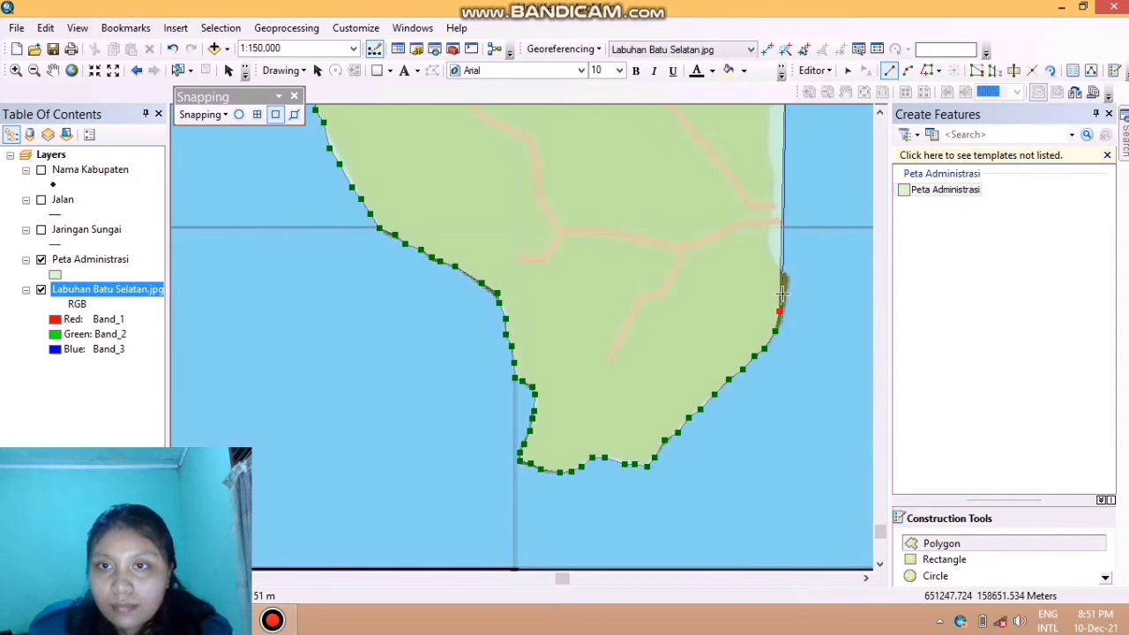
pyautogui.click(787, 286)
pyautogui.click(787, 271)
pyautogui.click(768, 250)
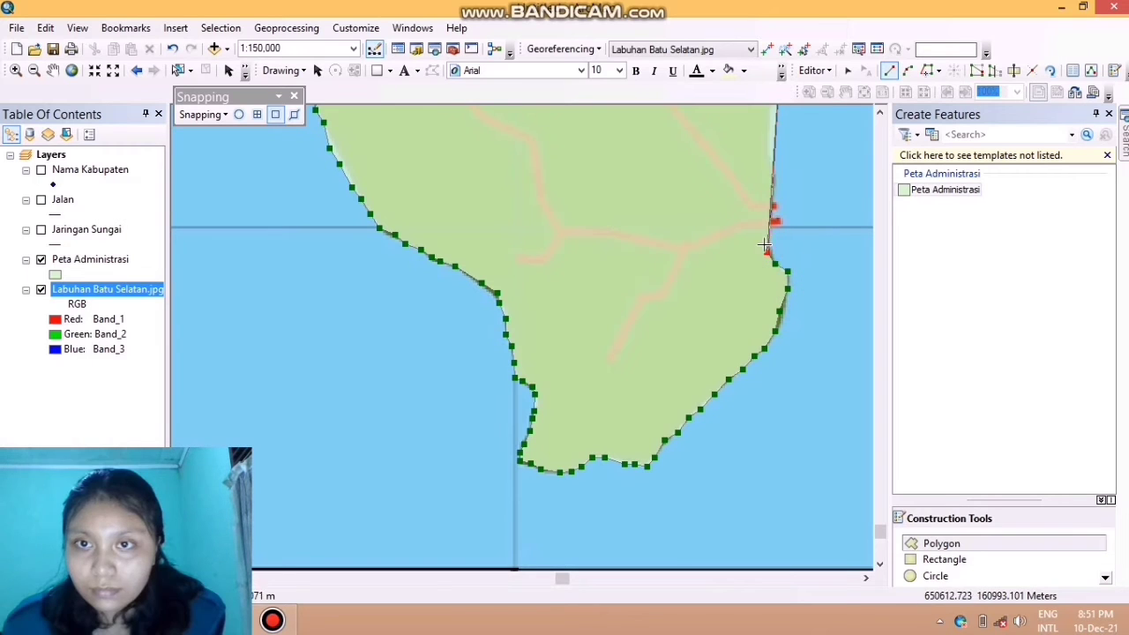
# Continue the district polygon north from the notch, past the red road ends and along the nearly straight eastern border
pyautogui.click(52, 70)
pyautogui.moveTo(795, 131)
pyautogui.mouseDown()
pyautogui.moveTo(732, 253)
pyautogui.moveTo(727, 325)
pyautogui.mouseUp()
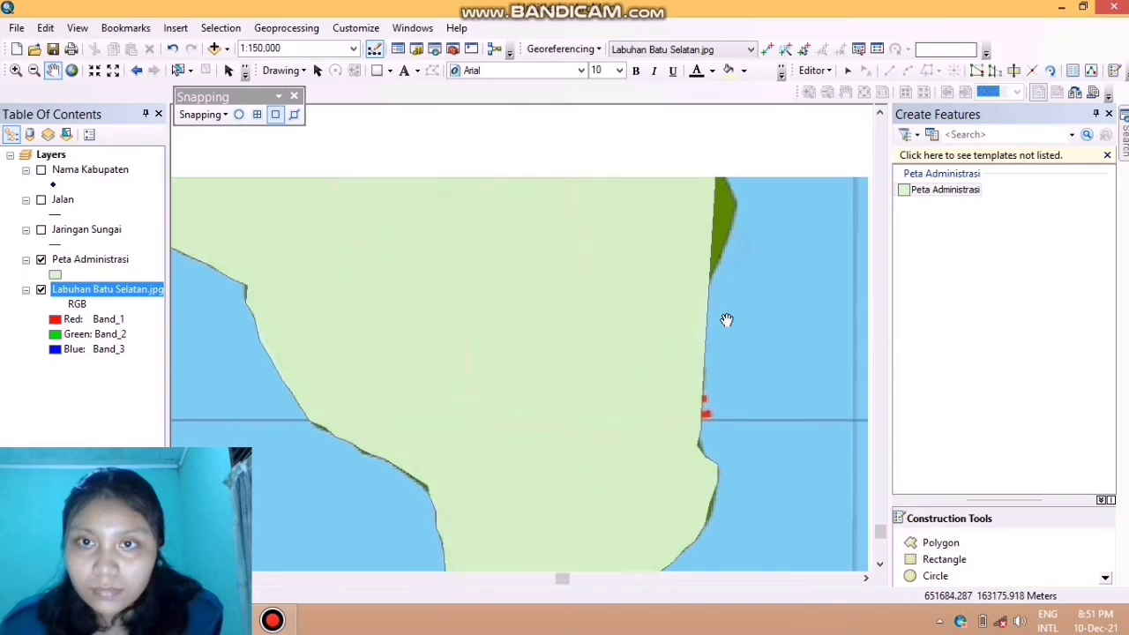
pyautogui.click(958, 542)
pyautogui.click(700, 402)
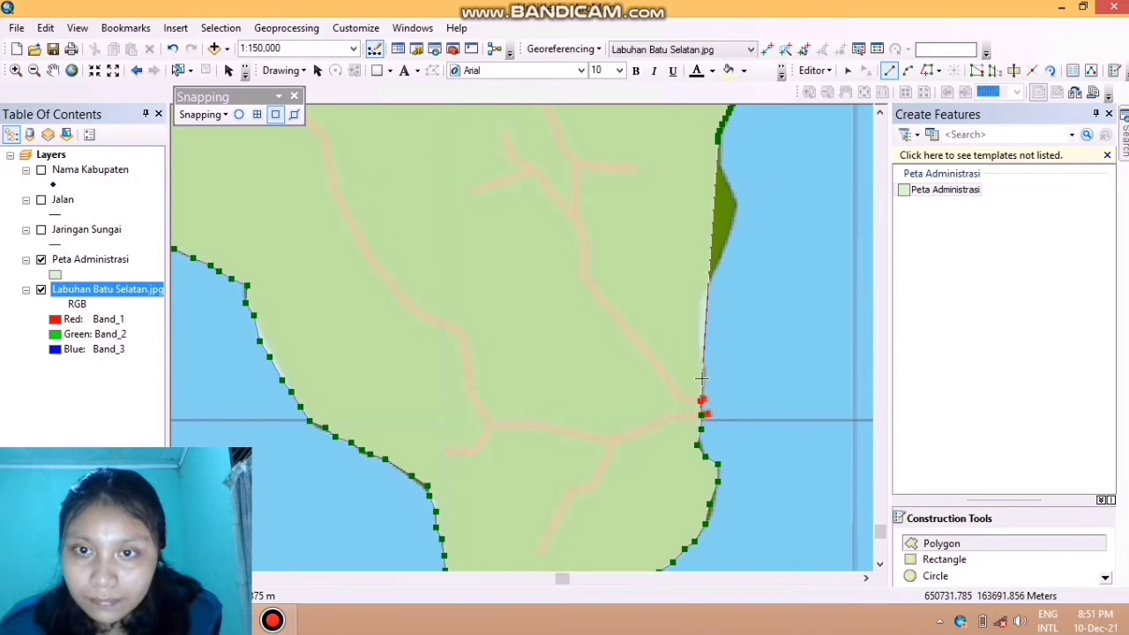
pyautogui.click(702, 379)
pyautogui.click(701, 362)
pyautogui.click(702, 349)
pyautogui.click(700, 340)
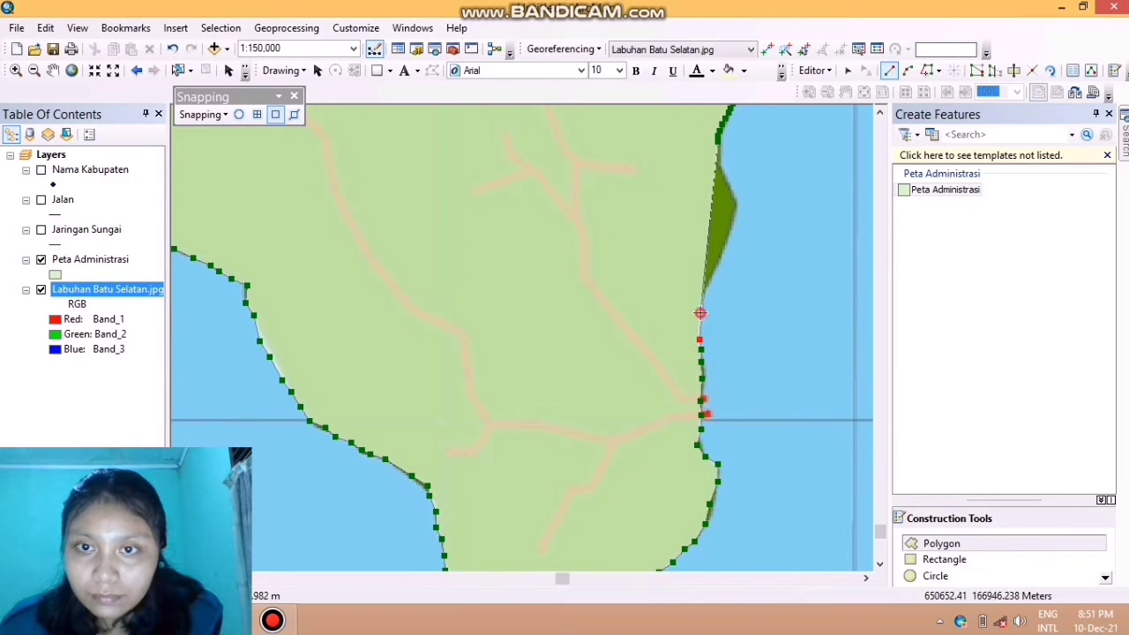
# Trace the remaining eastern bulge up to the polygon's starting vertices and finish the sketch
pyautogui.click(706, 285)
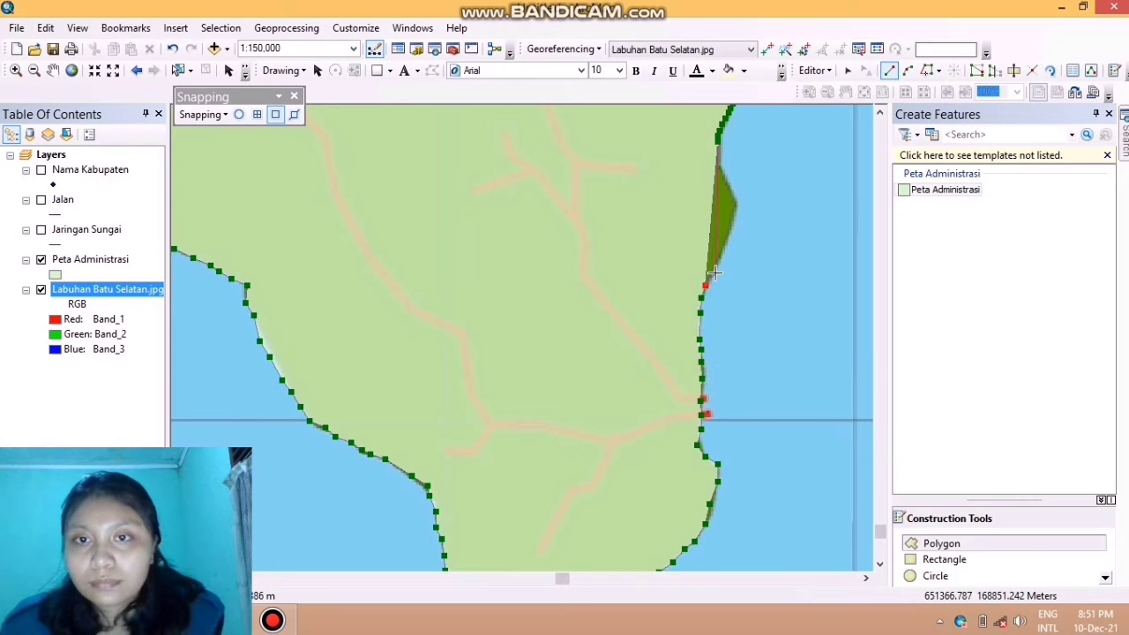
pyautogui.click(715, 274)
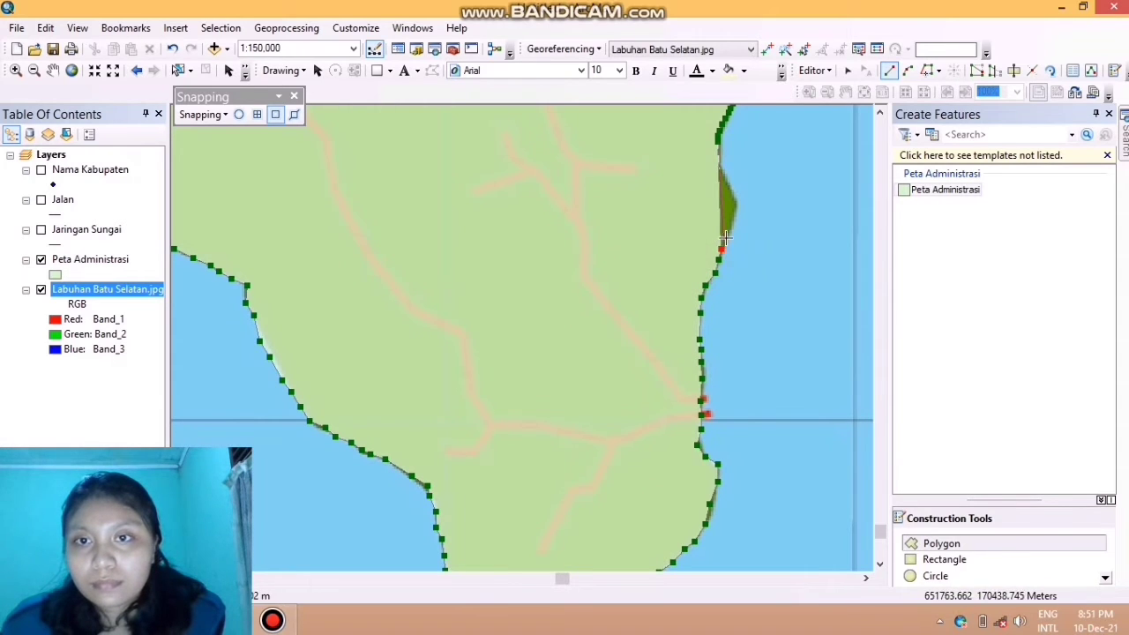
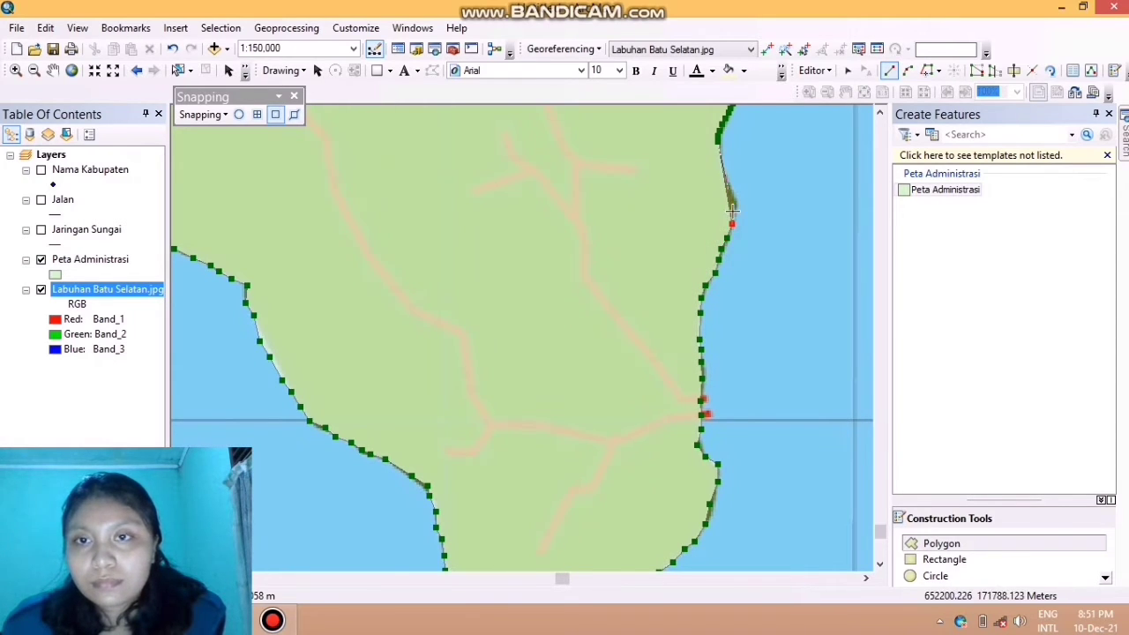
pyautogui.click(723, 165)
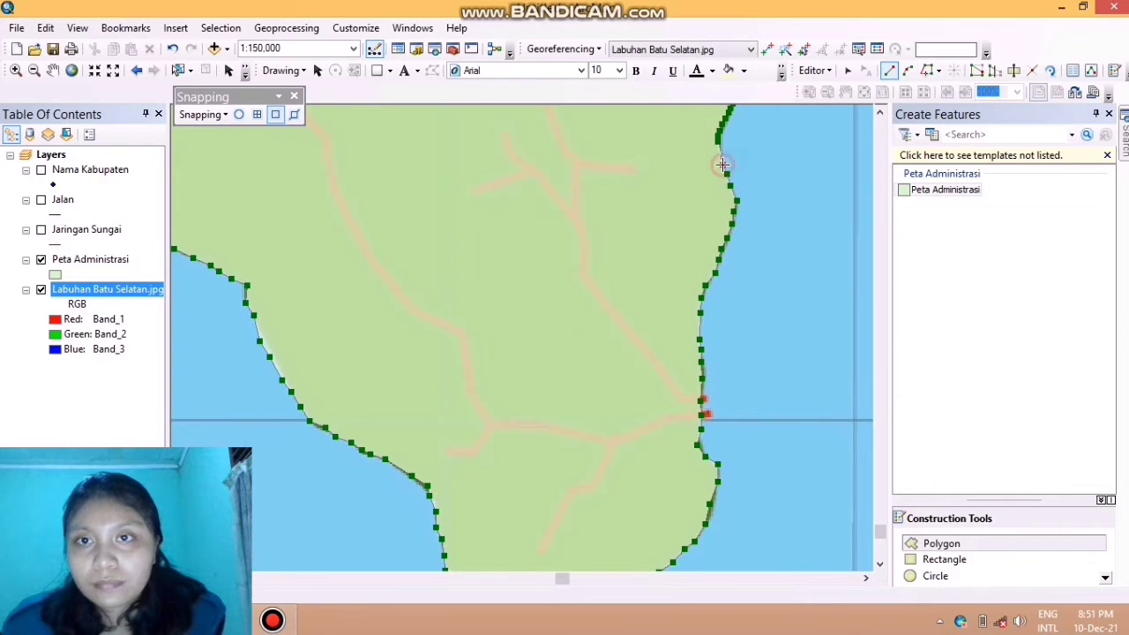
pyautogui.click(722, 158)
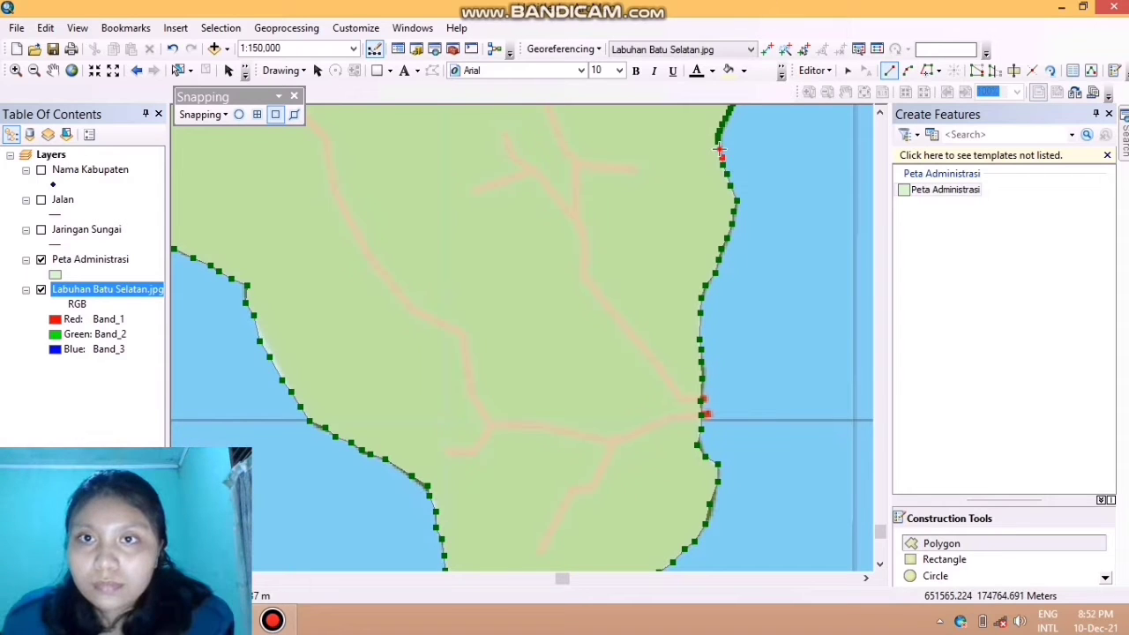
pyautogui.click(719, 149)
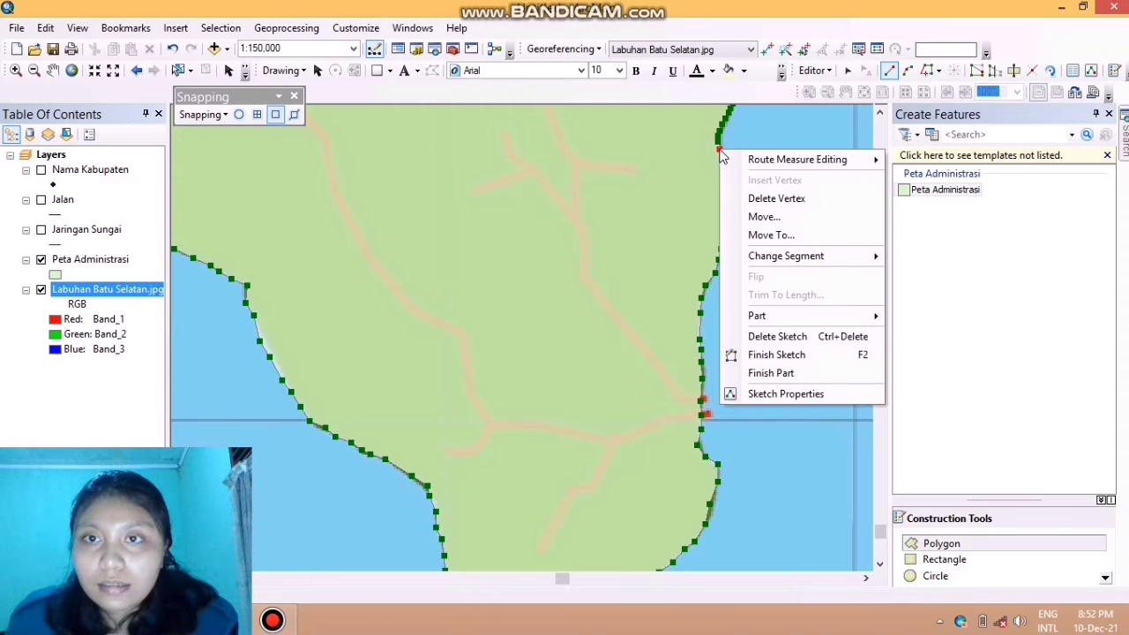
pyautogui.click(776, 354)
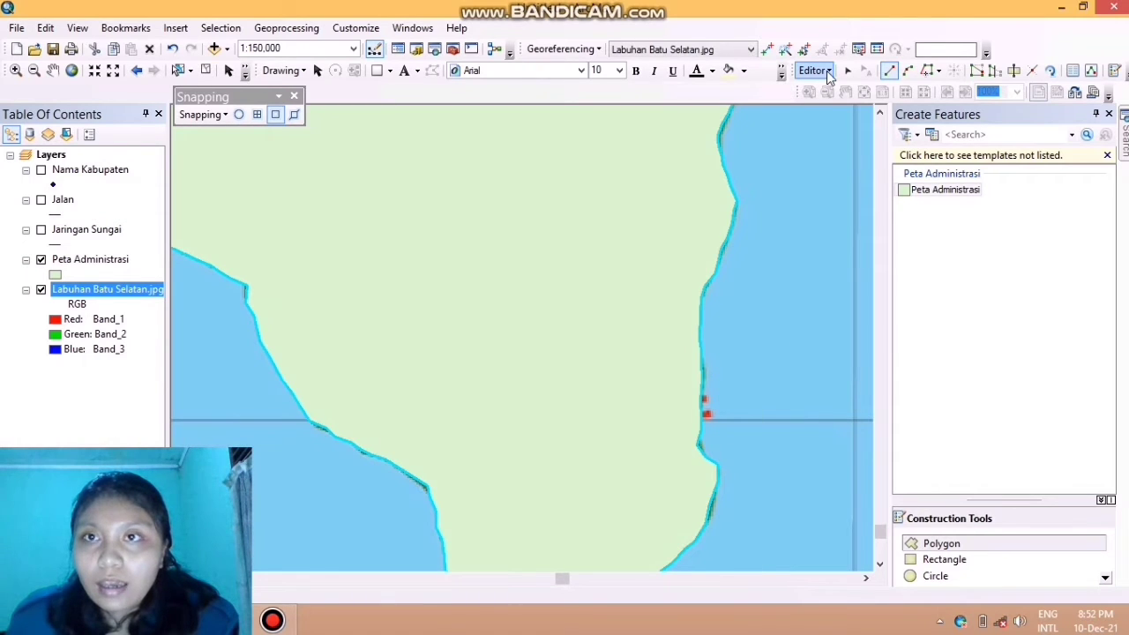
# Save the edits to the Peta Administrasi layer and stop the editing session
pyautogui.click(827, 72)
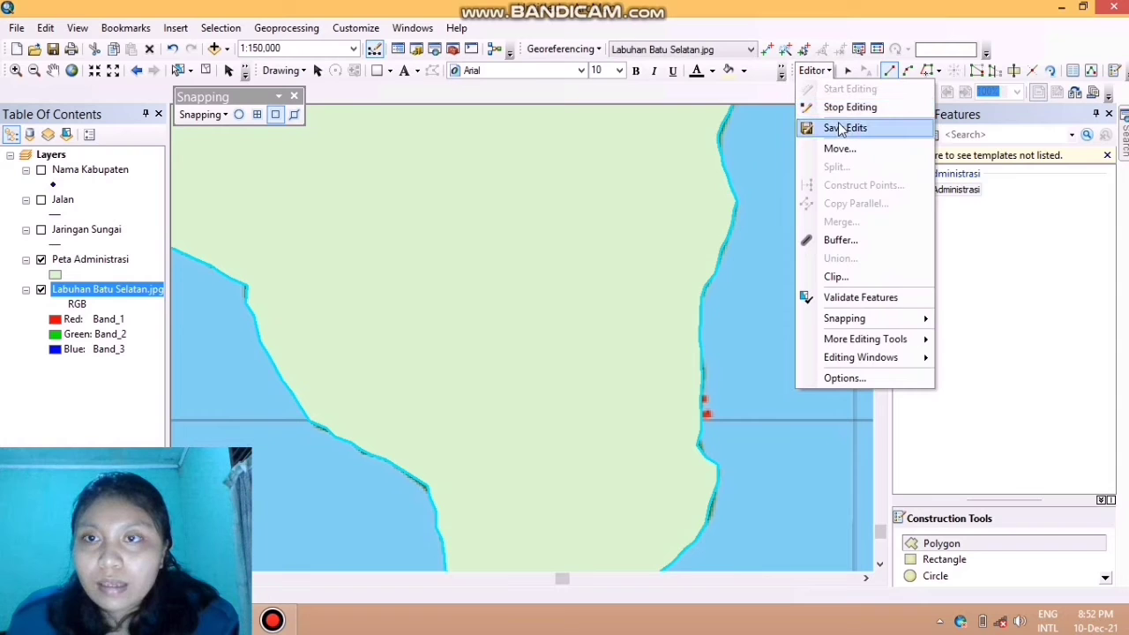
pyautogui.click(840, 128)
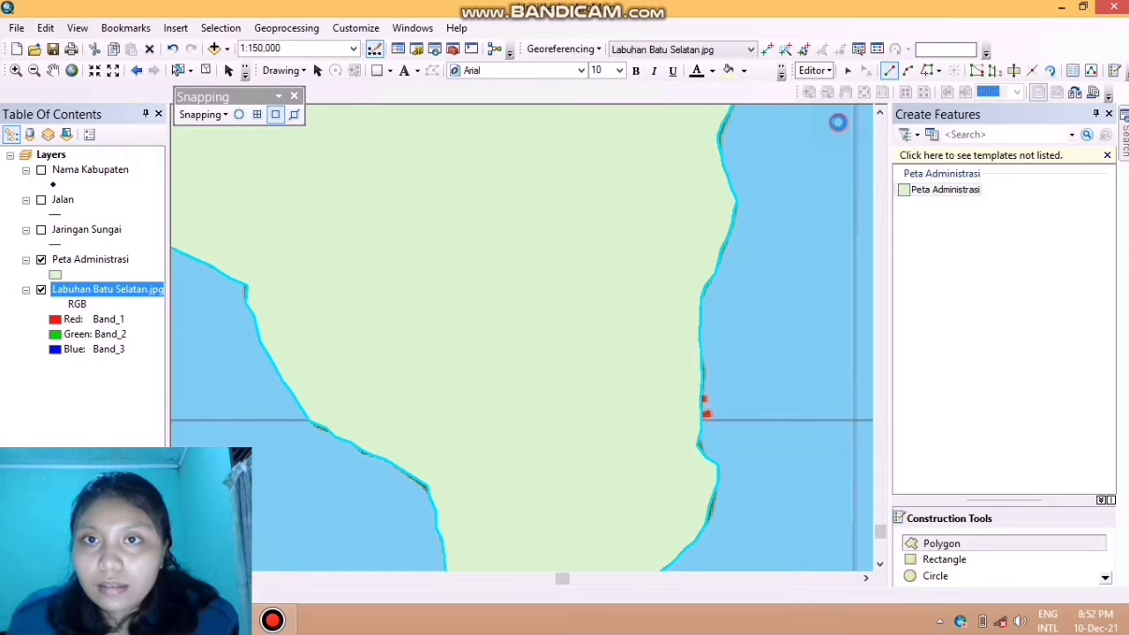
pyautogui.click(828, 72)
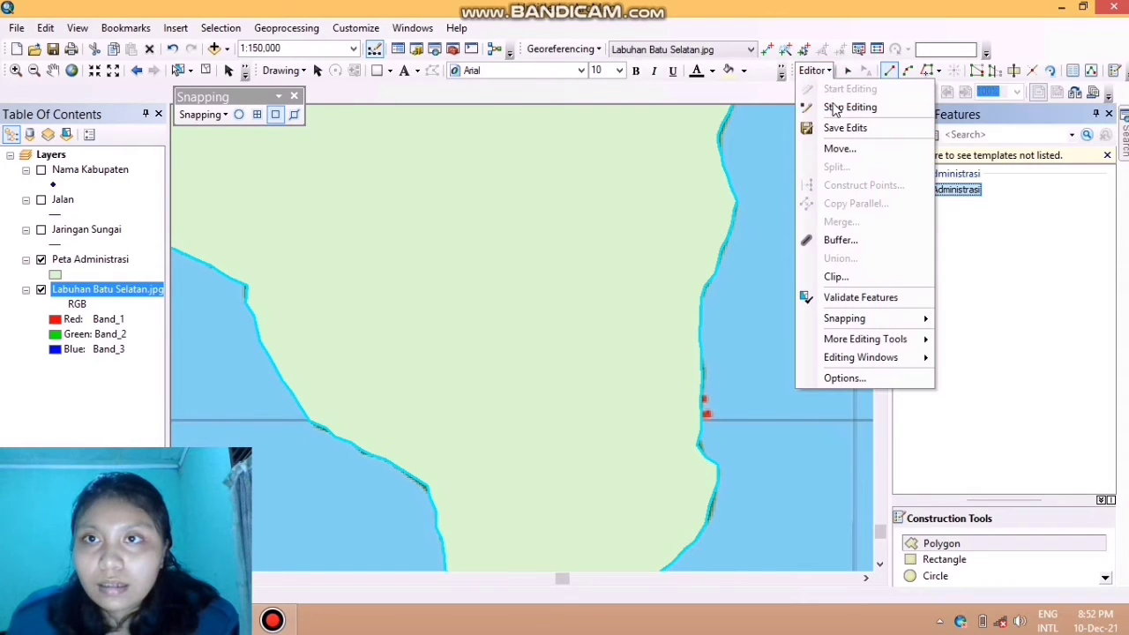
pyautogui.click(834, 109)
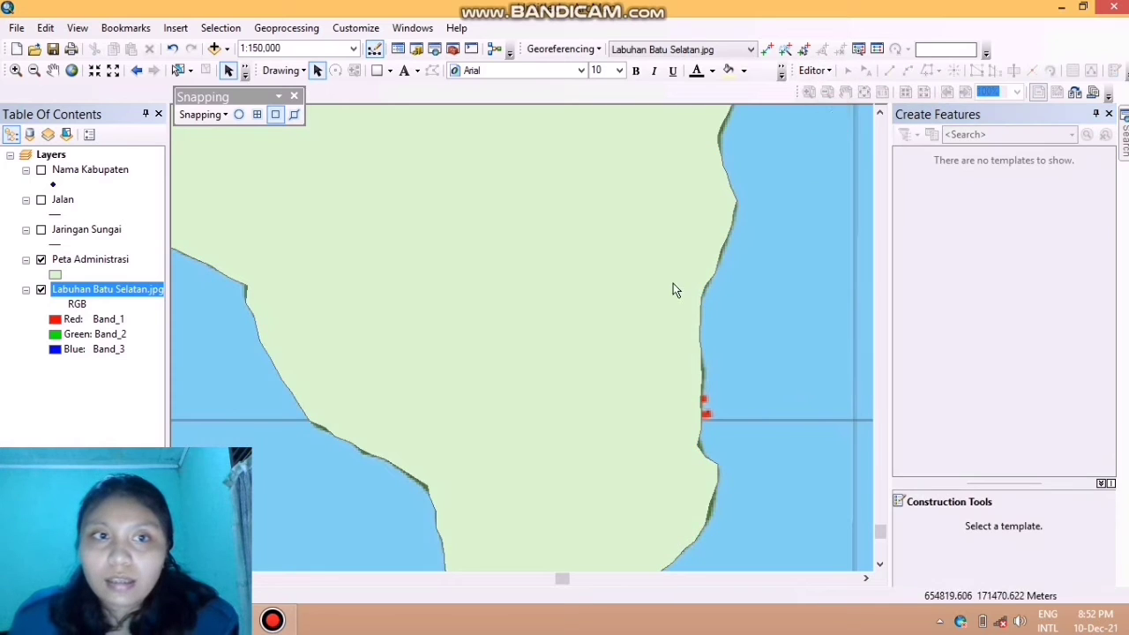
# Compare the digitized polygon with the whole source map by toggling the visibility of Peta Administrasi and Labuhan Batu Selatan.jpg
pyautogui.scroll(1, 618, 307)
pyautogui.scroll(3, 658, 343)
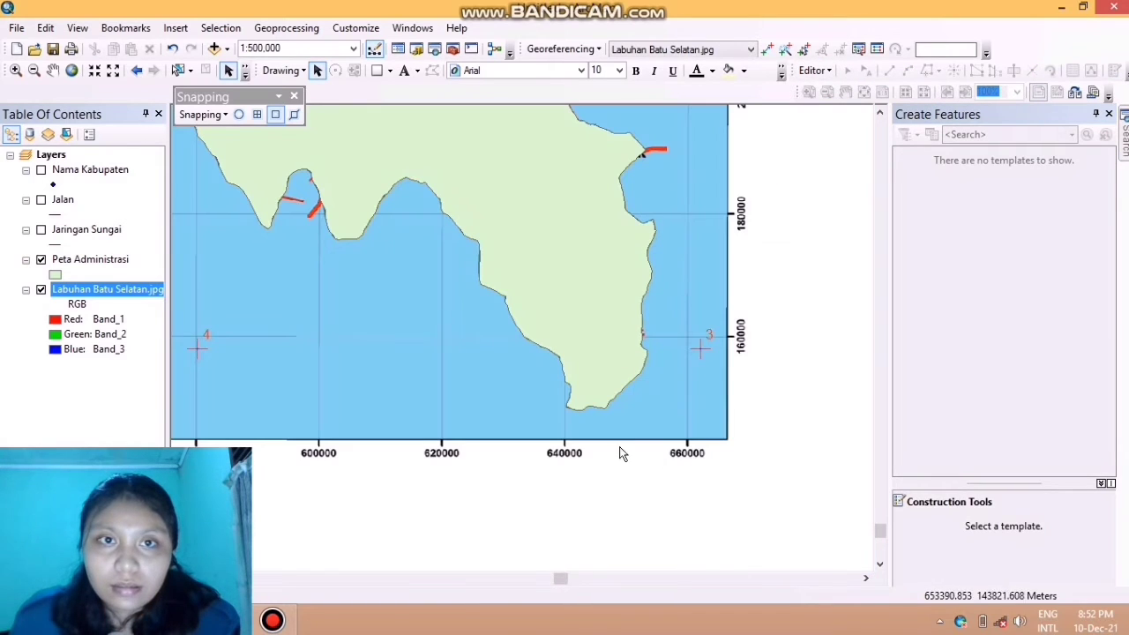
pyautogui.click(41, 261)
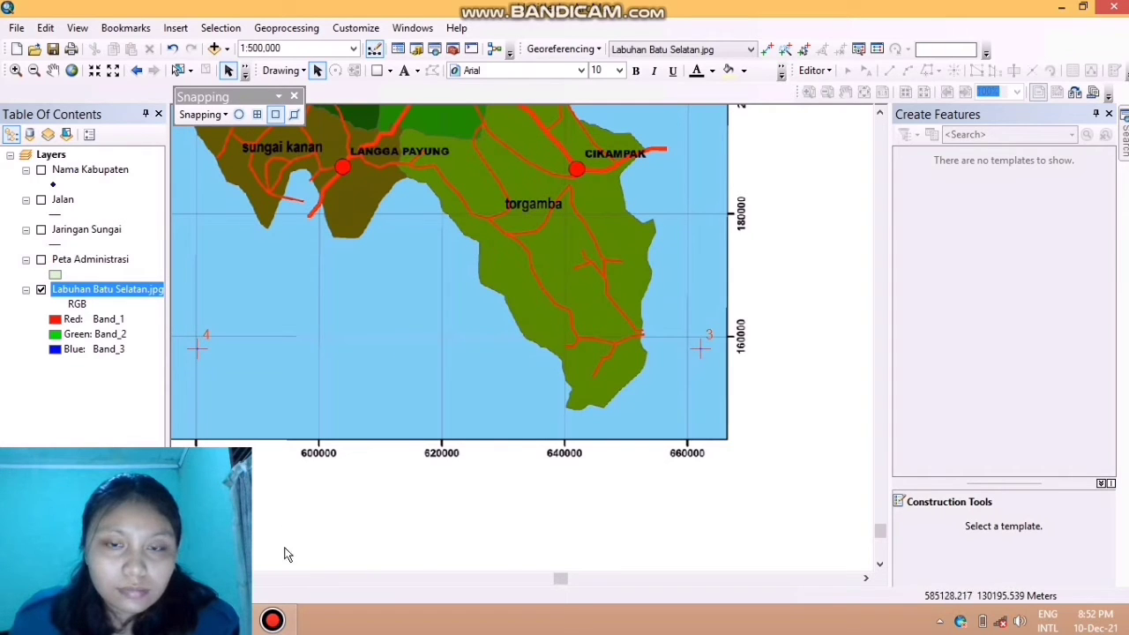
pyautogui.click(53, 69)
pyautogui.moveTo(252, 196); pyautogui.dragTo(416, 285)
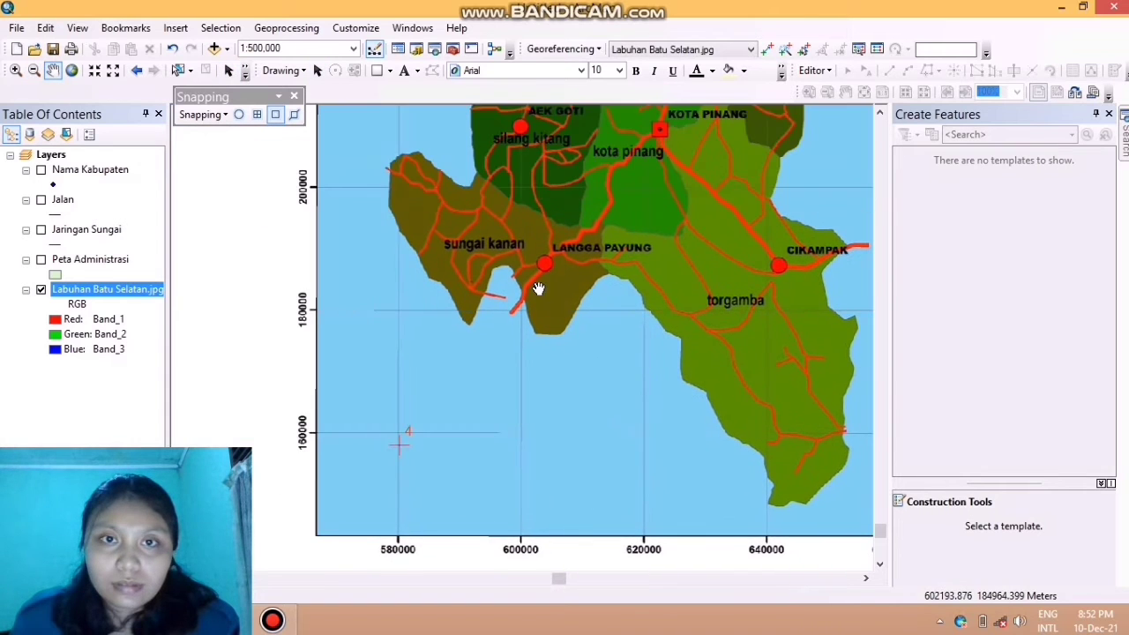
pyautogui.scroll(2, 534, 284)
pyautogui.moveTo(560, 216); pyautogui.dragTo(504, 306)
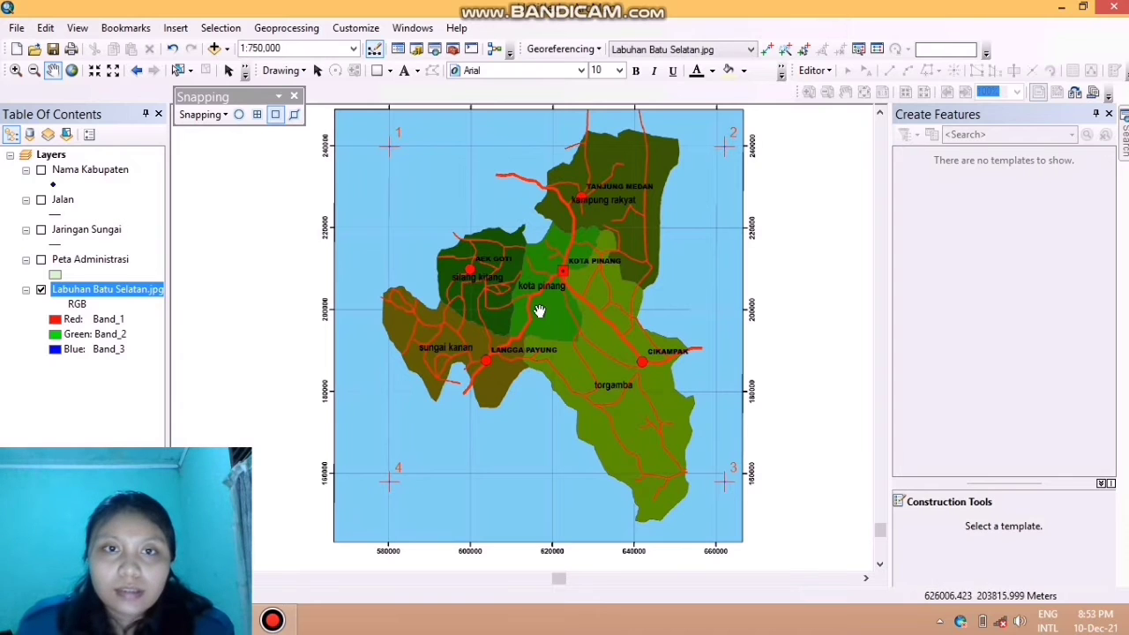
pyautogui.click(41, 259)
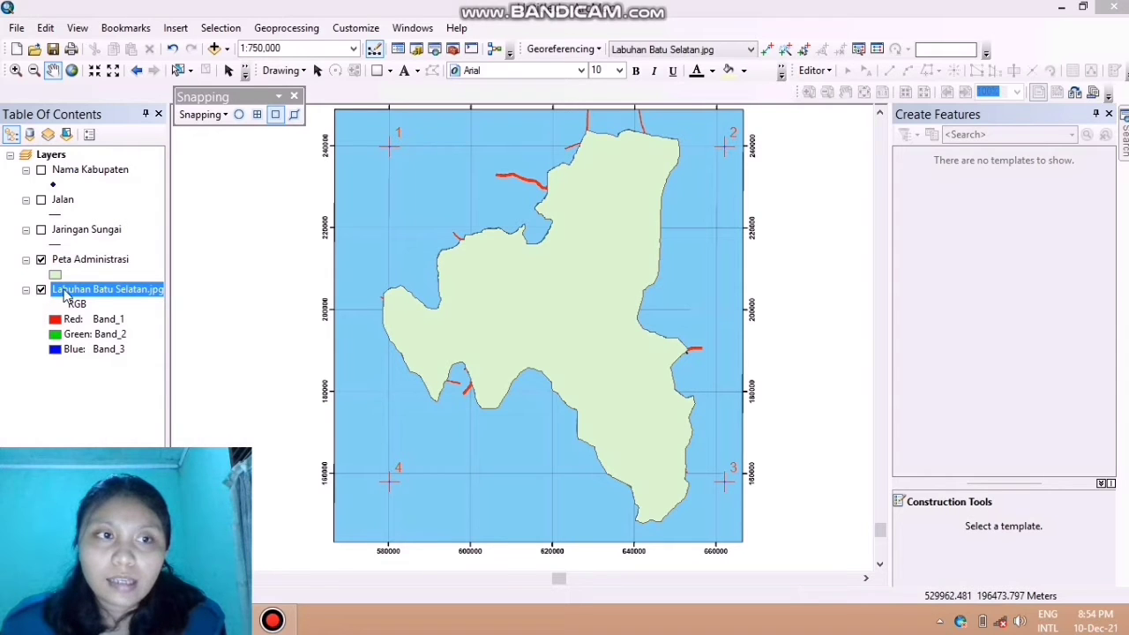
pyautogui.click(41, 292)
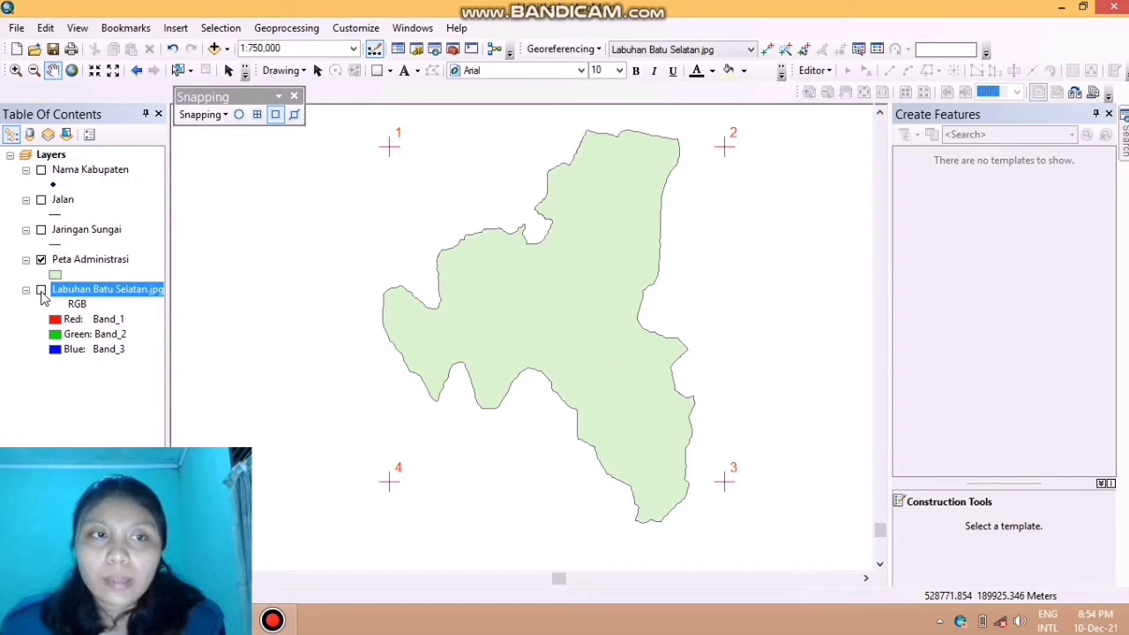
pyautogui.click(40, 291)
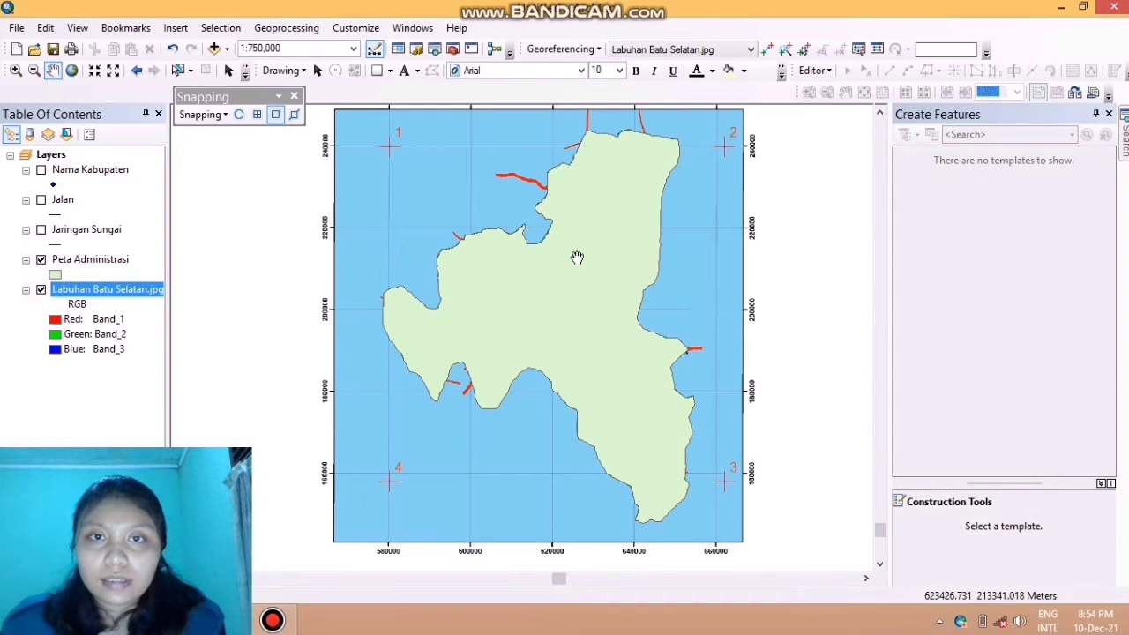
# Change the Peta Administrasi layer's symbol to Hollow so the source map shows through
pyautogui.click(56, 275)
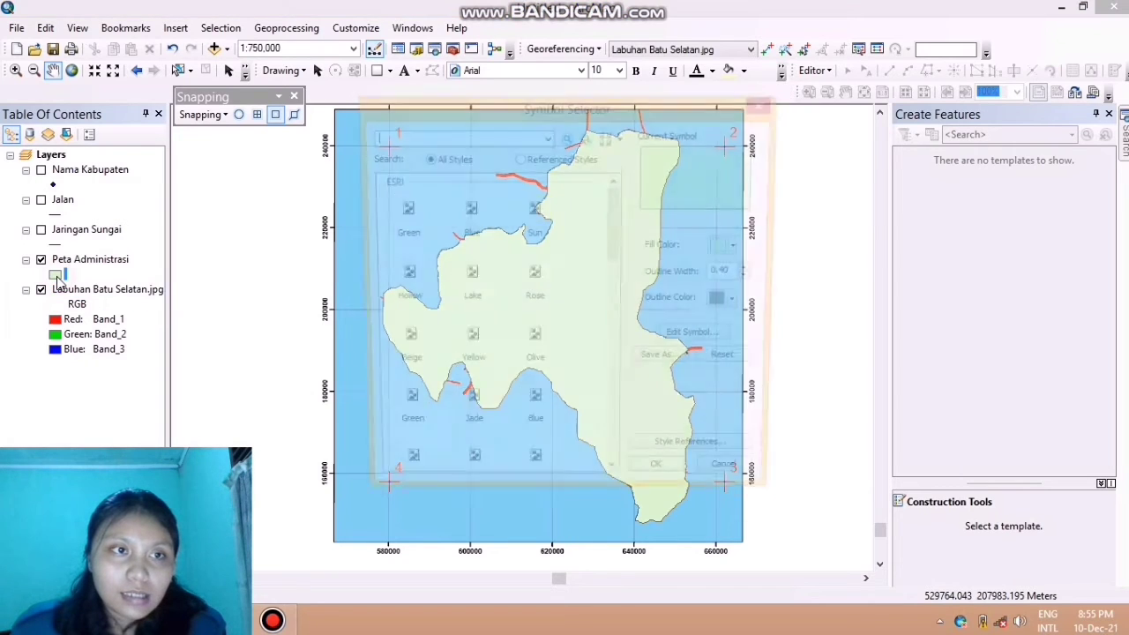
pyautogui.click(408, 284)
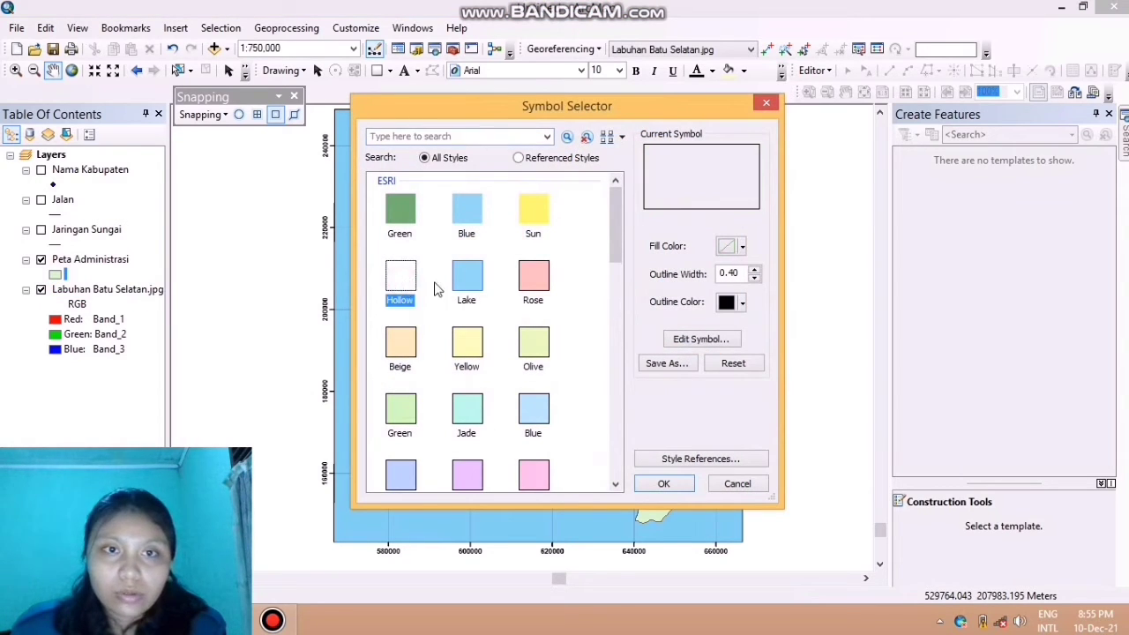
pyautogui.click(667, 483)
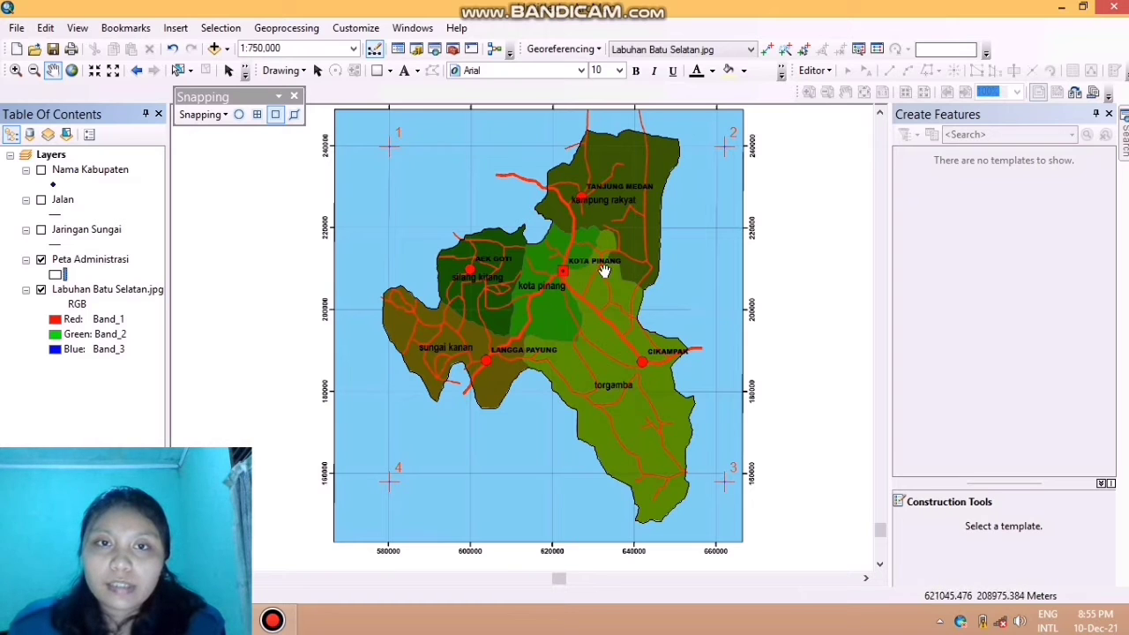
# Rename the Nama Kabupaten layer as Nama Kecamatan in its layer properties
pyautogui.click(120, 175)
pyautogui.rightClick(117, 171)
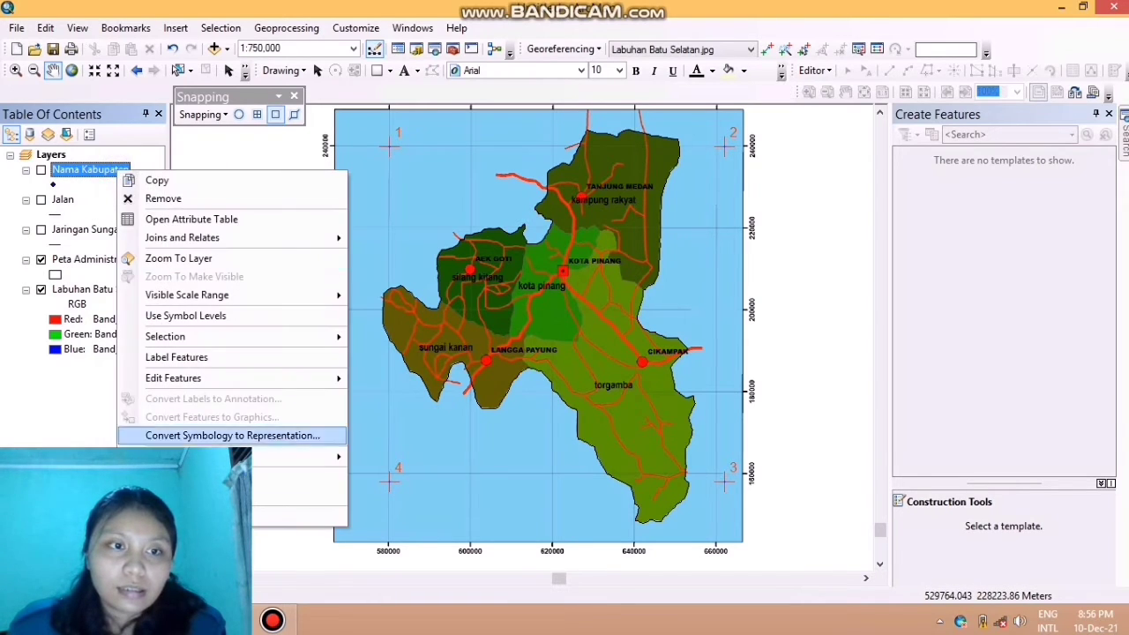
pyautogui.click(239, 435)
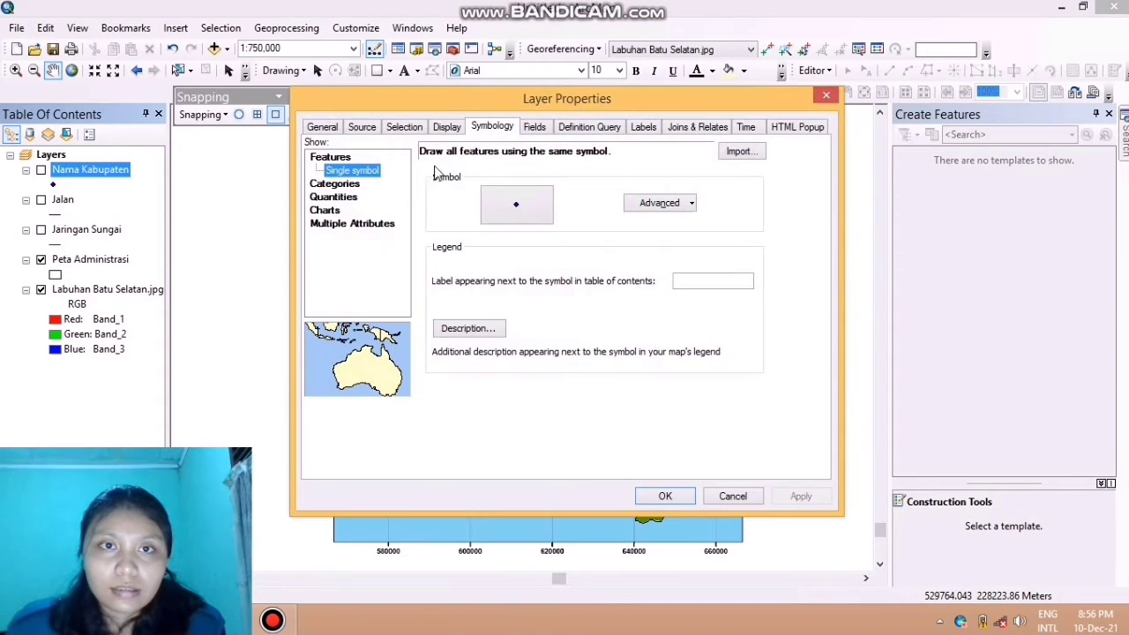
pyautogui.click(332, 133)
pyautogui.click(495, 156)
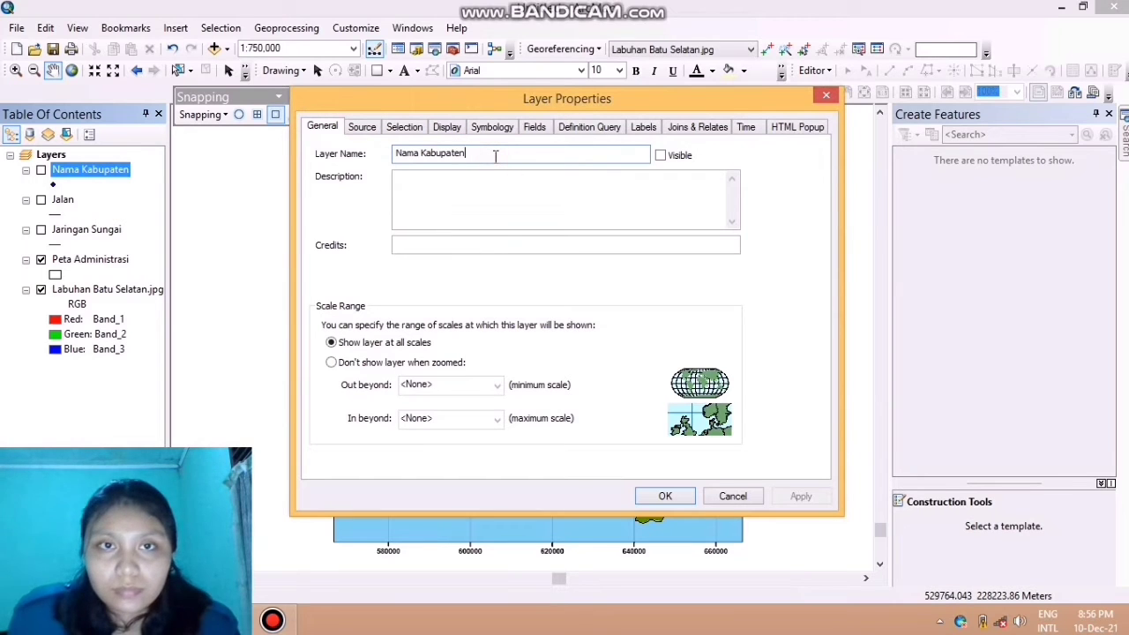
pyautogui.press('BackSpace')
pyautogui.press('BackSpace')
pyautogui.press('BackSpace')
pyautogui.press('BackSpace')
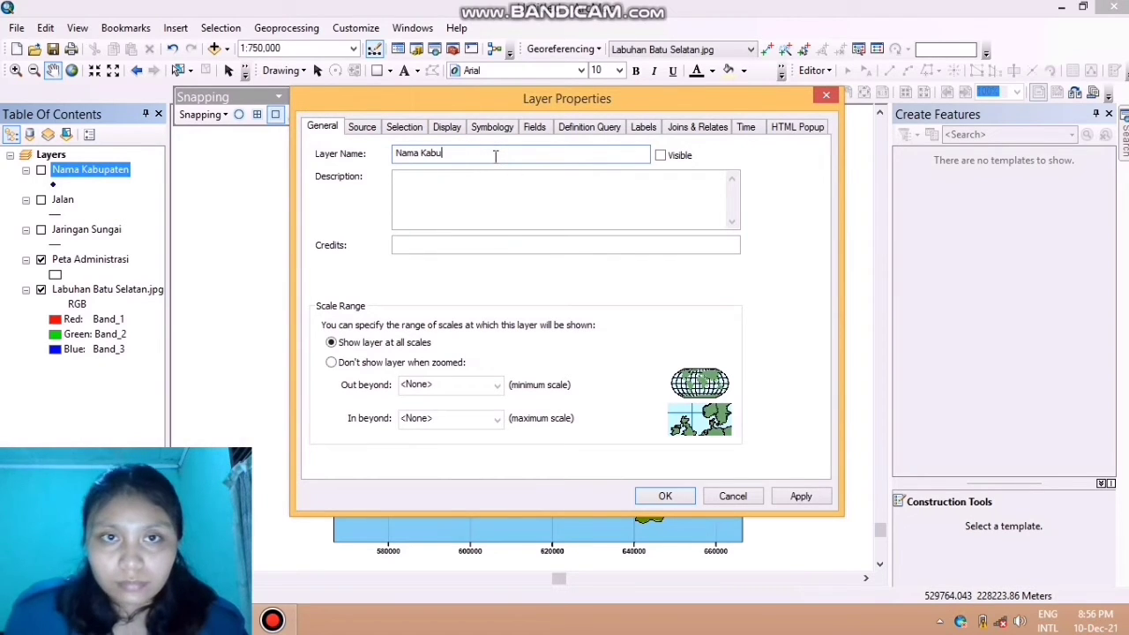
pyautogui.write('e')
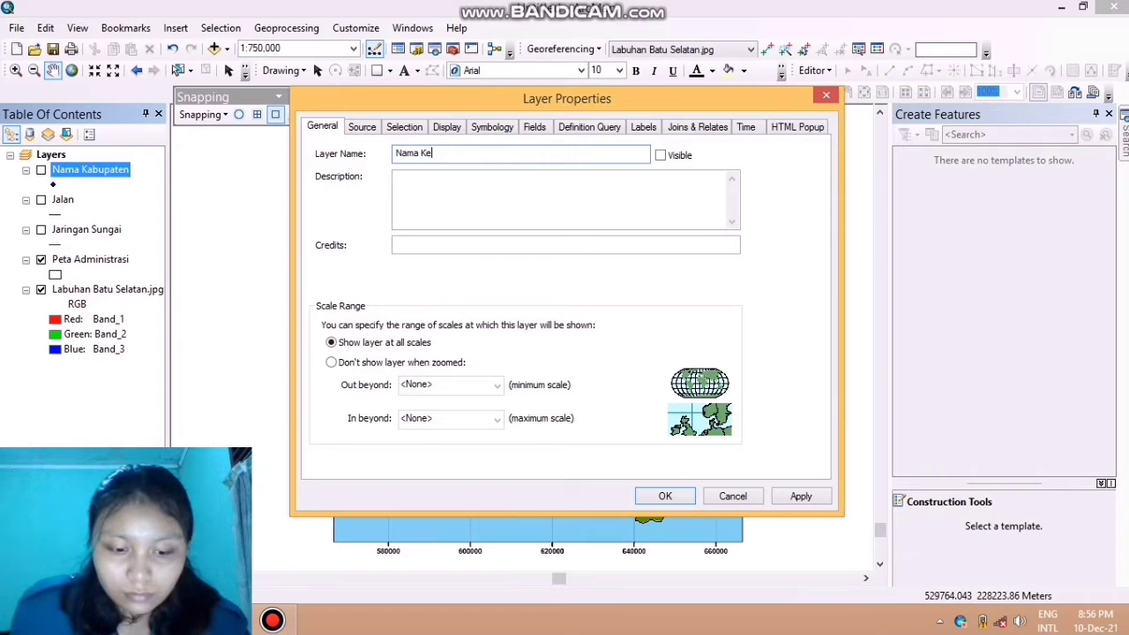
pyautogui.write('camatan')
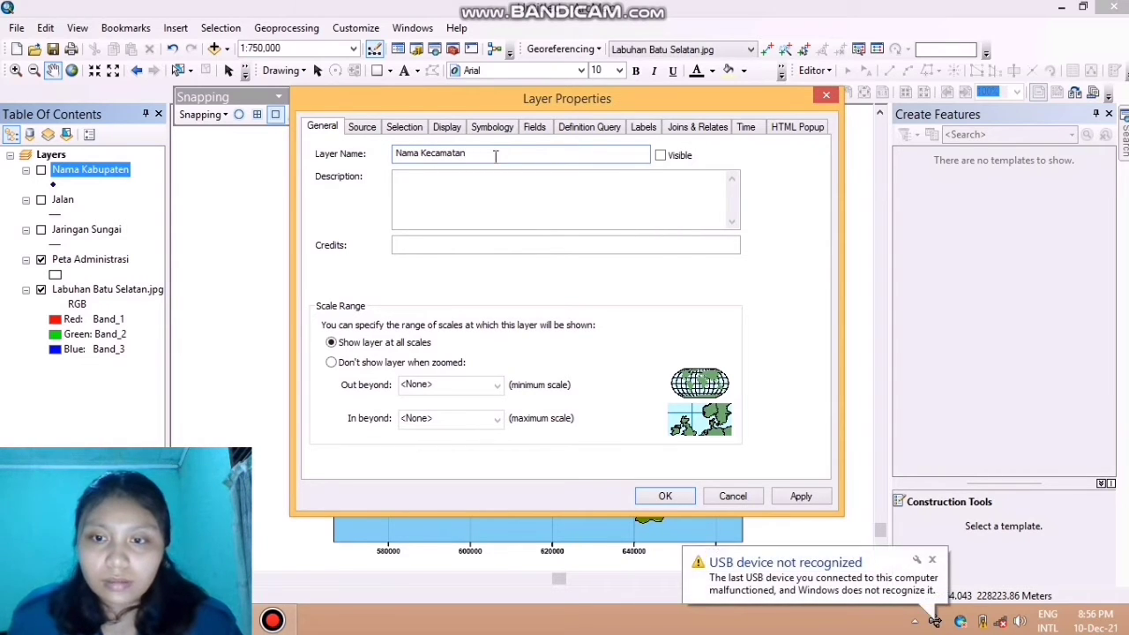
pyautogui.click(681, 498)
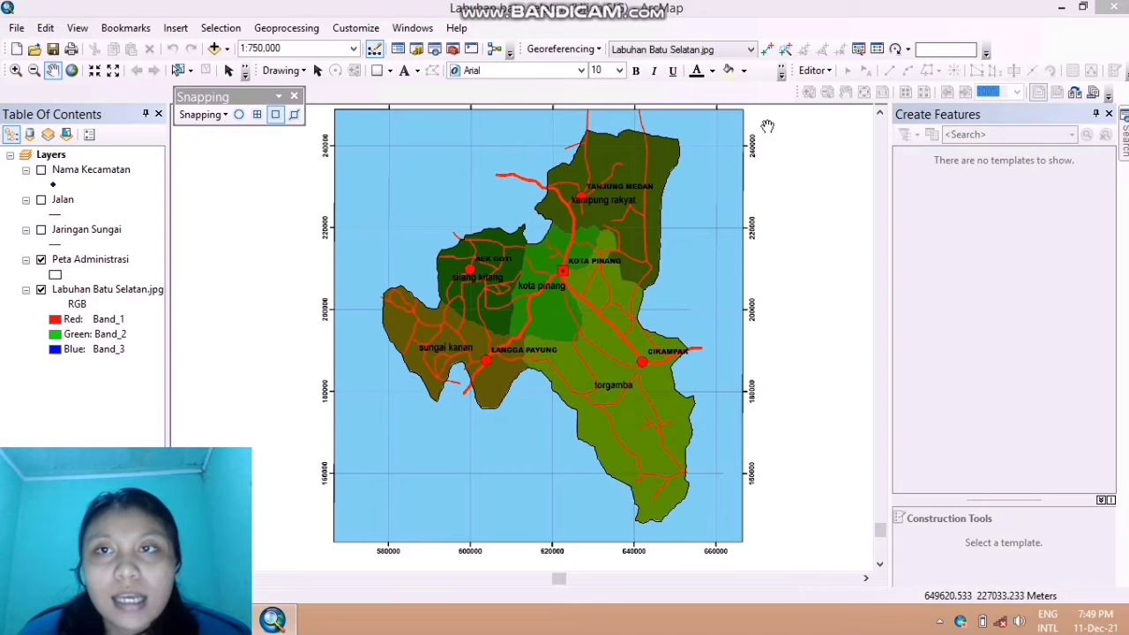
# Start an editing session on Peta Administrasi and select the Labuhan Batu Selatan boundary polygon
pyautogui.click(832, 72)
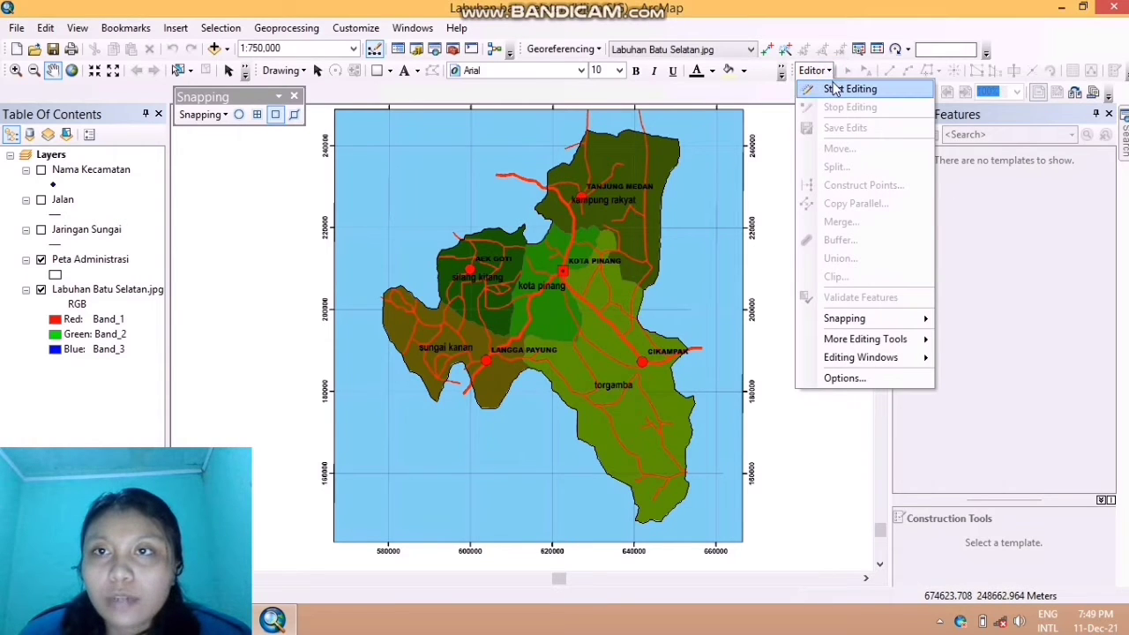
pyautogui.click(834, 90)
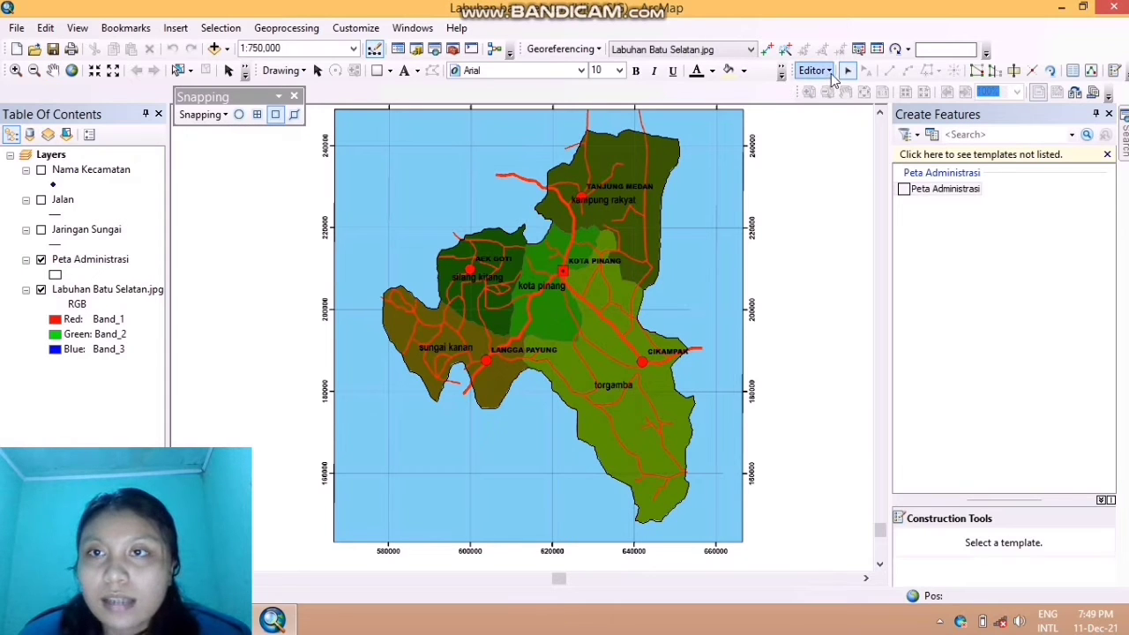
pyautogui.click(606, 271)
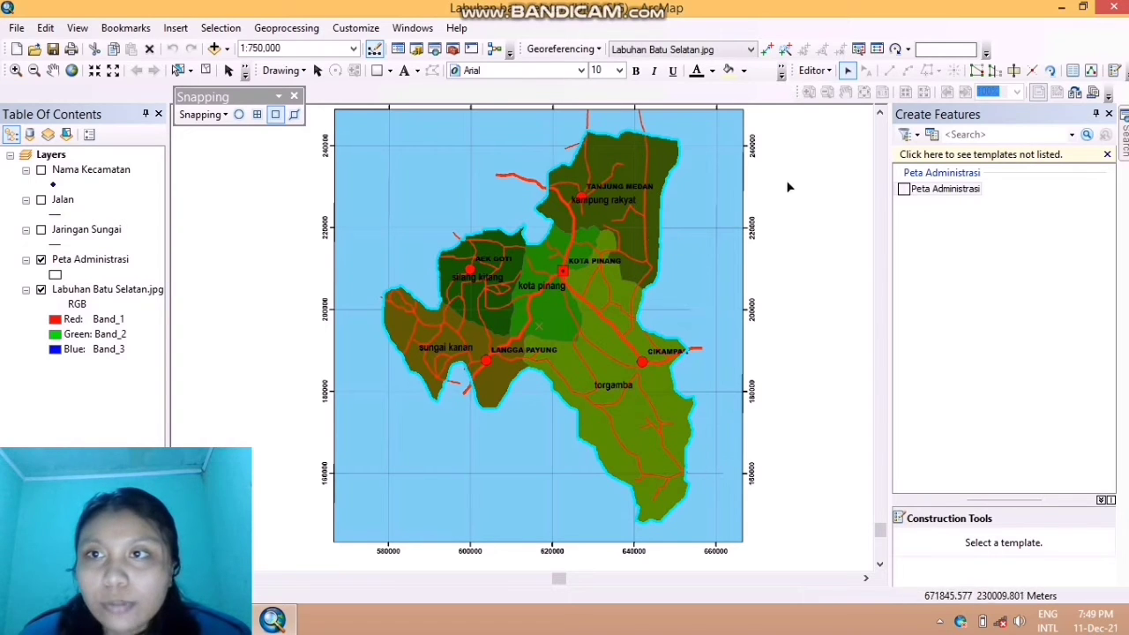
# Cut the Sungai Kanan subdistrict from the selected polygon along its border from the southern notch near Langga Payung to the northwestern outline
pyautogui.click(1013, 74)
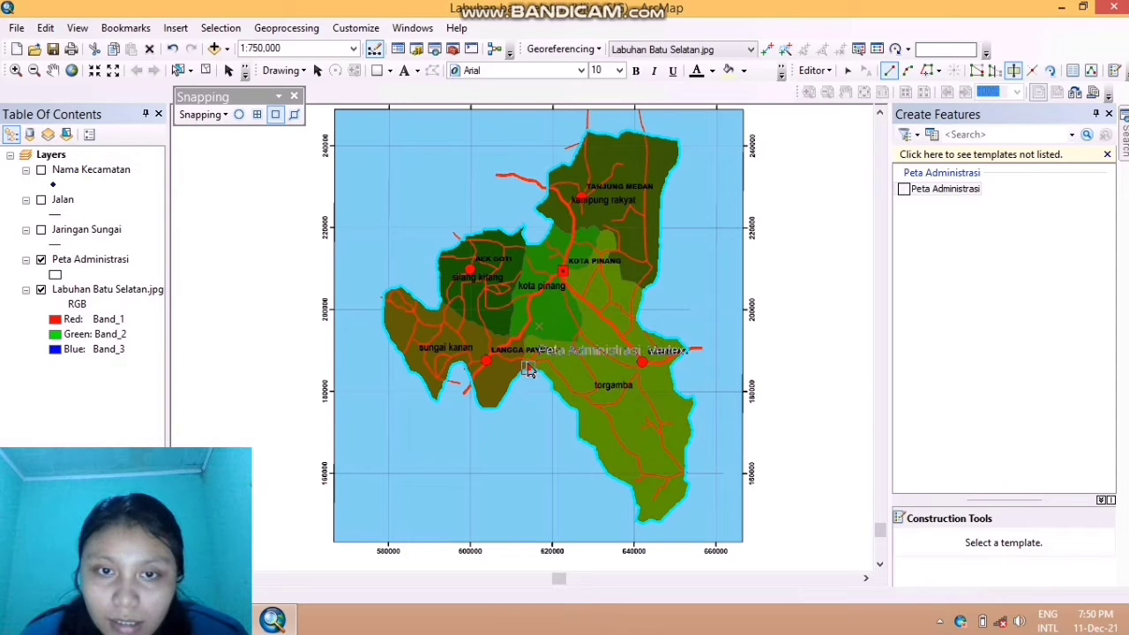
pyautogui.click(528, 371)
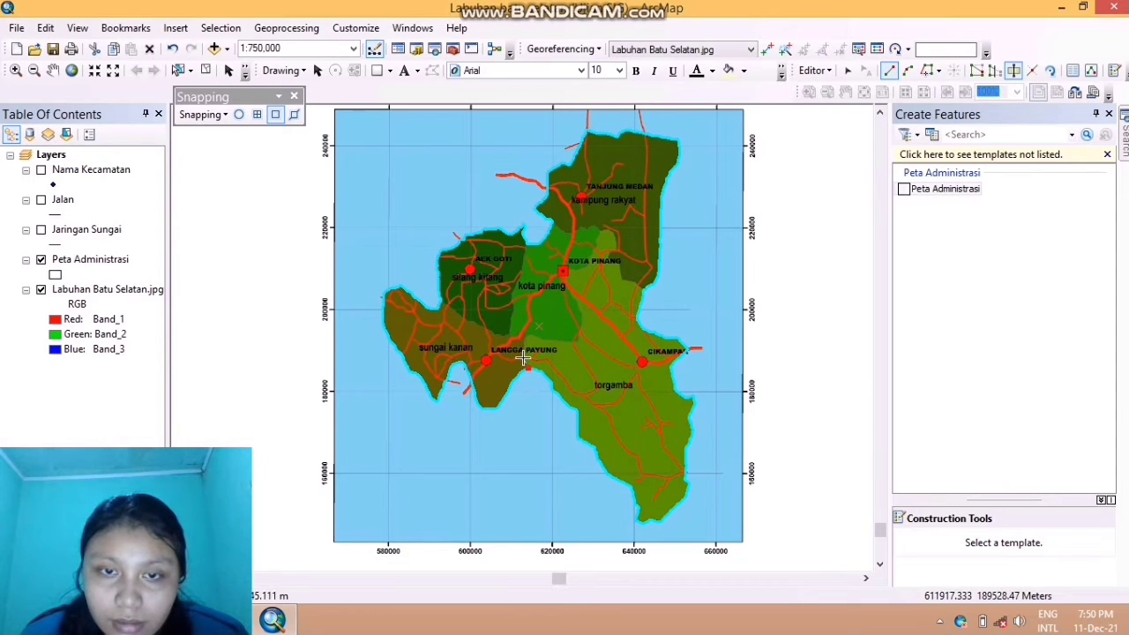
pyautogui.scroll(-2, 523, 357)
pyautogui.scroll(-2, 529, 358)
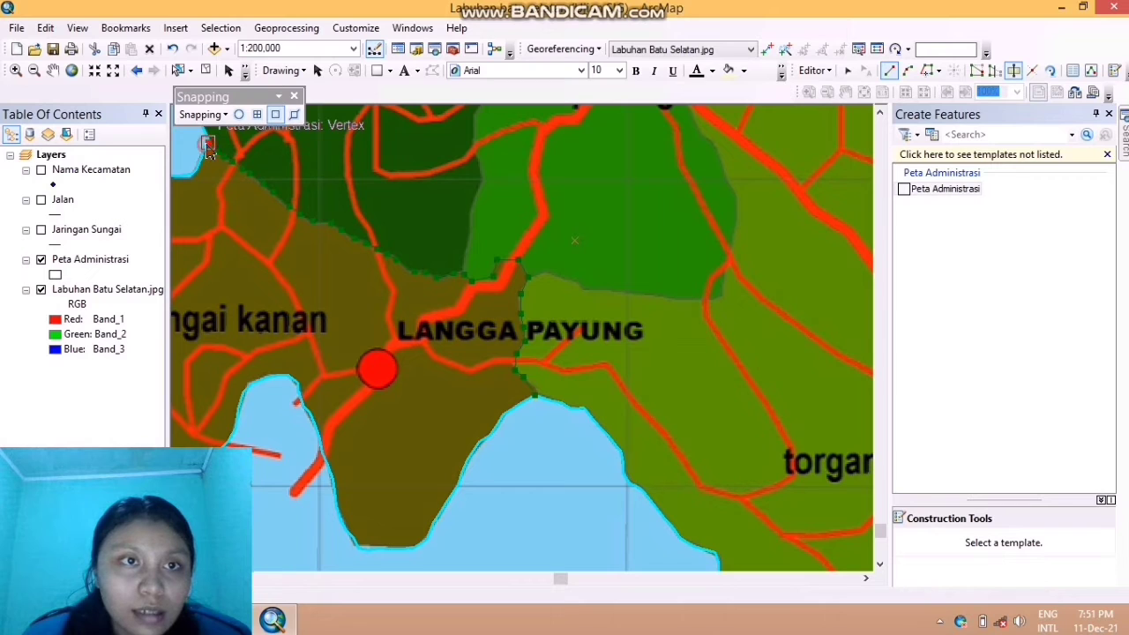
pyautogui.rightClick(209, 152)
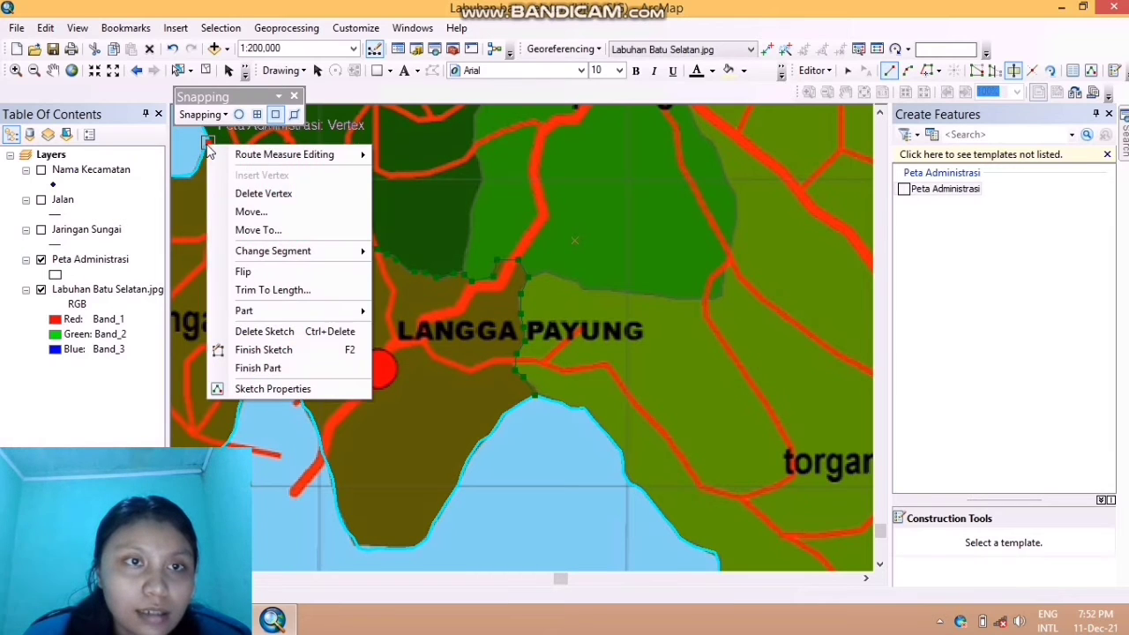
pyautogui.click(284, 351)
# Cut the Silang Kitang subdistrict from Kota Pinang along their shared border, from the Sungai Kanan cut up to the northern outline
pyautogui.scroll(-3, 424, 269)
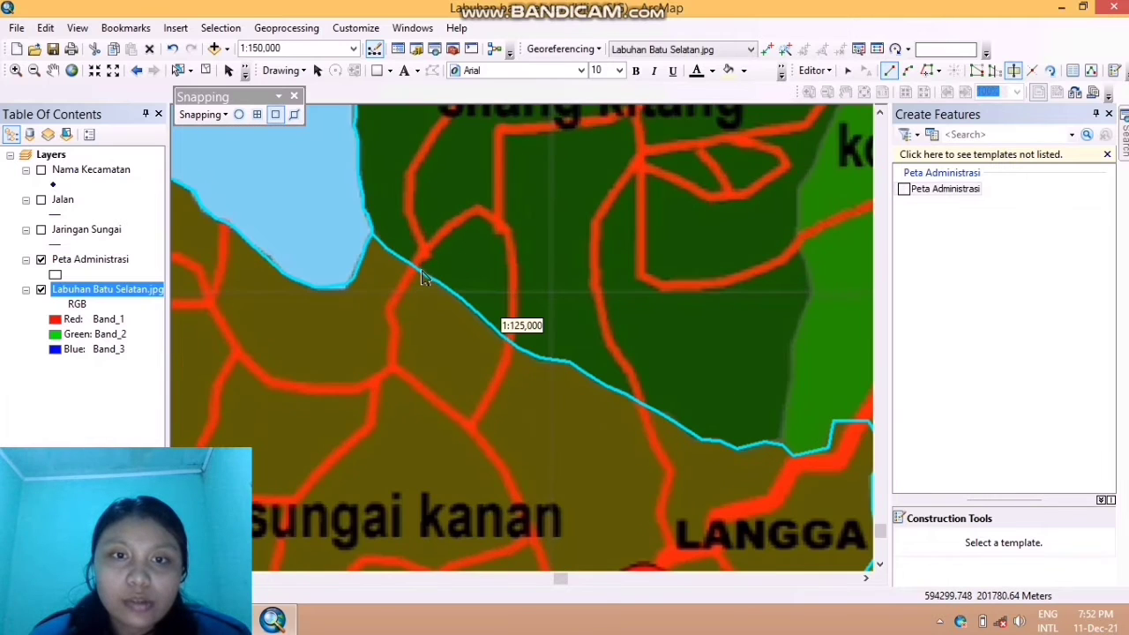
pyautogui.scroll(2, 424, 276)
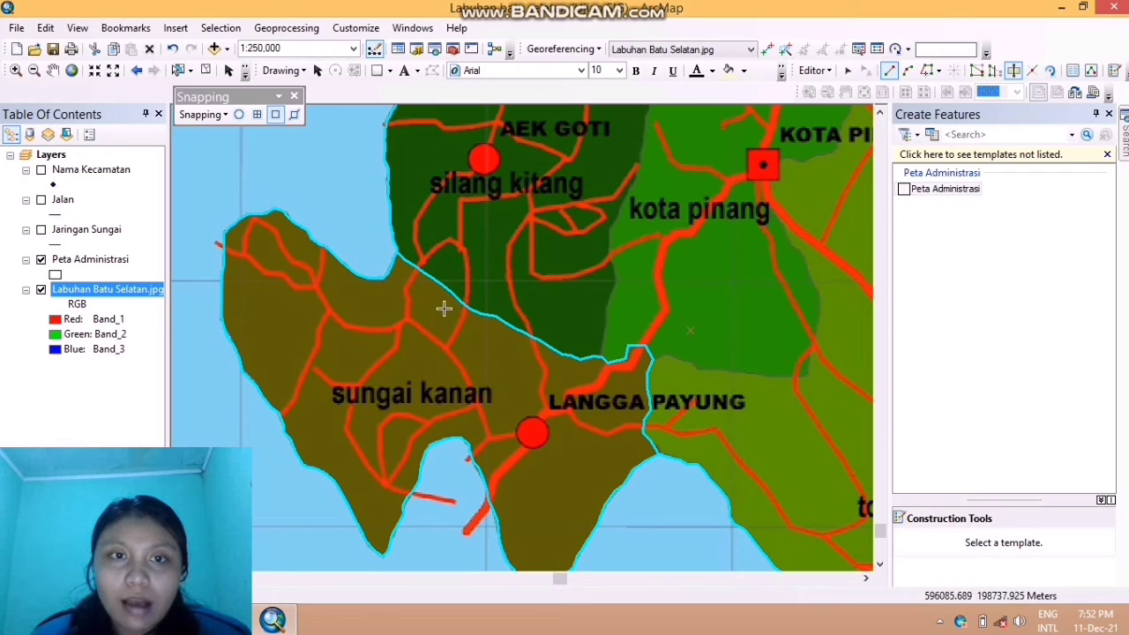
pyautogui.click(601, 339)
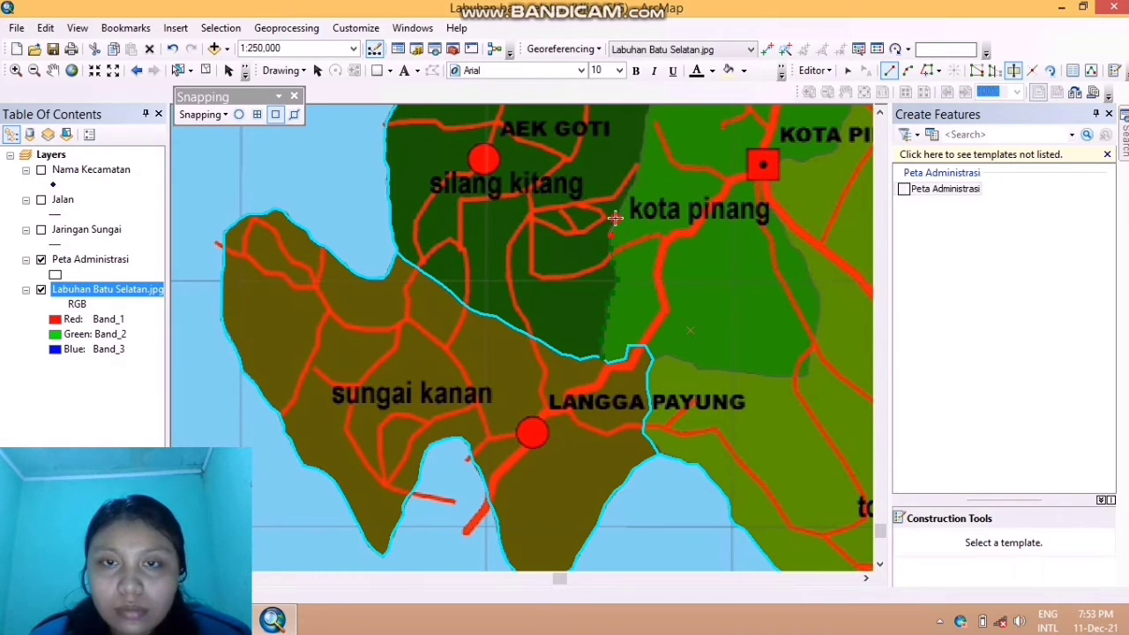
pyautogui.click(53, 70)
pyautogui.moveTo(686, 255); pyautogui.dragTo(662, 357)
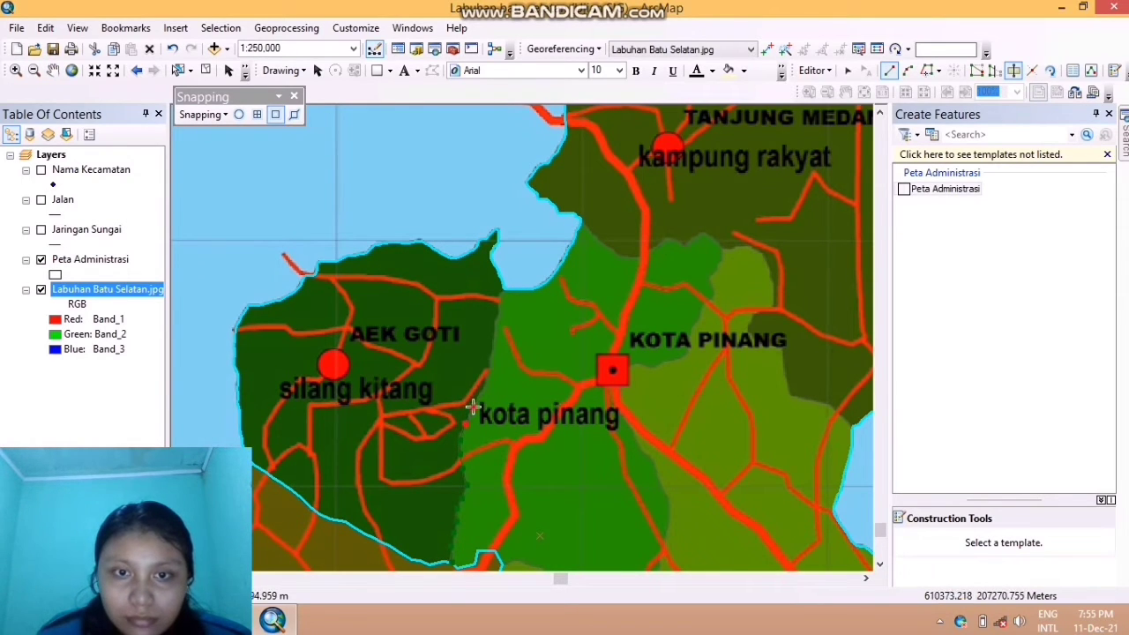
pyautogui.rightClick(503, 293)
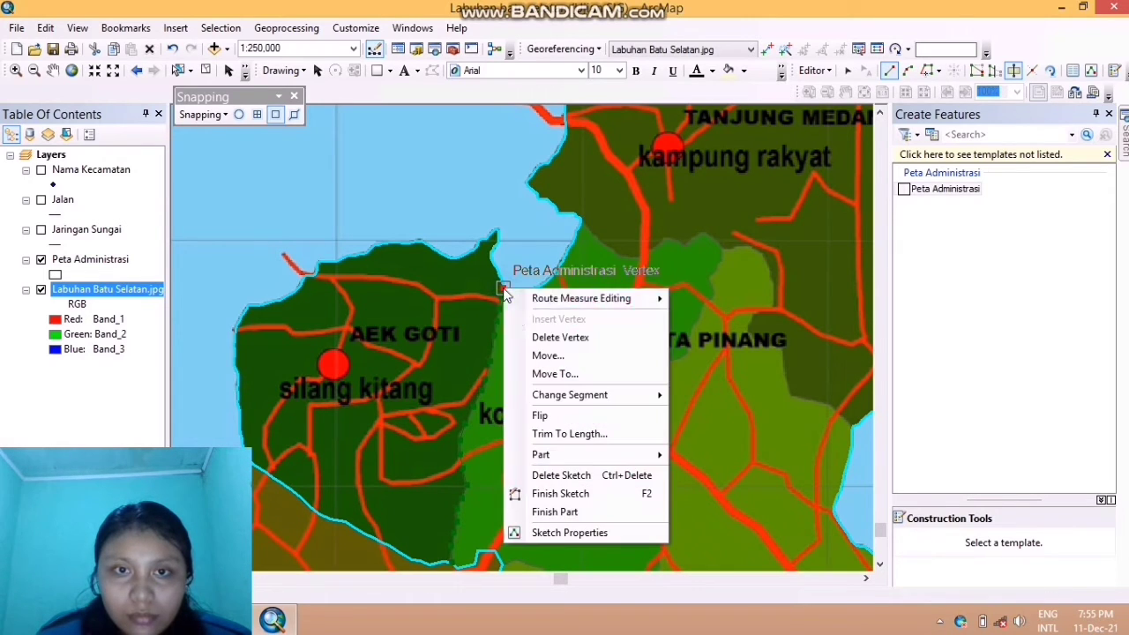
pyautogui.click(536, 495)
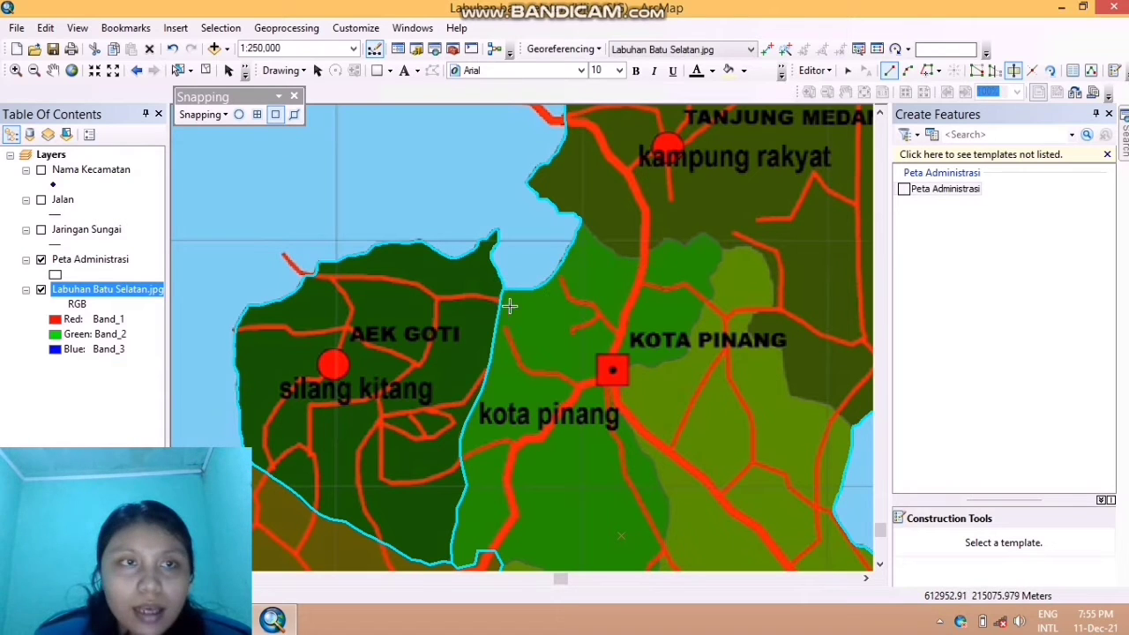
# Begin a polygon cut line at the Sungai Kanan border and trace Kota Pinang's southern and eastern border with Torgamba up to Kota Pinang town
pyautogui.click(52, 70)
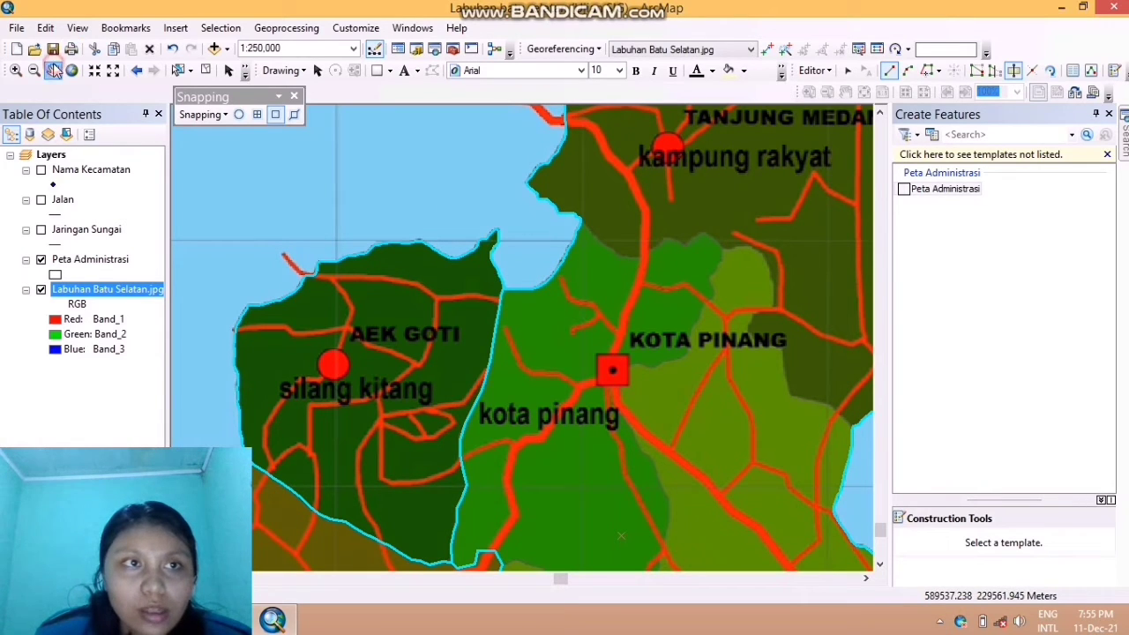
pyautogui.moveTo(547, 382); pyautogui.dragTo(507, 208)
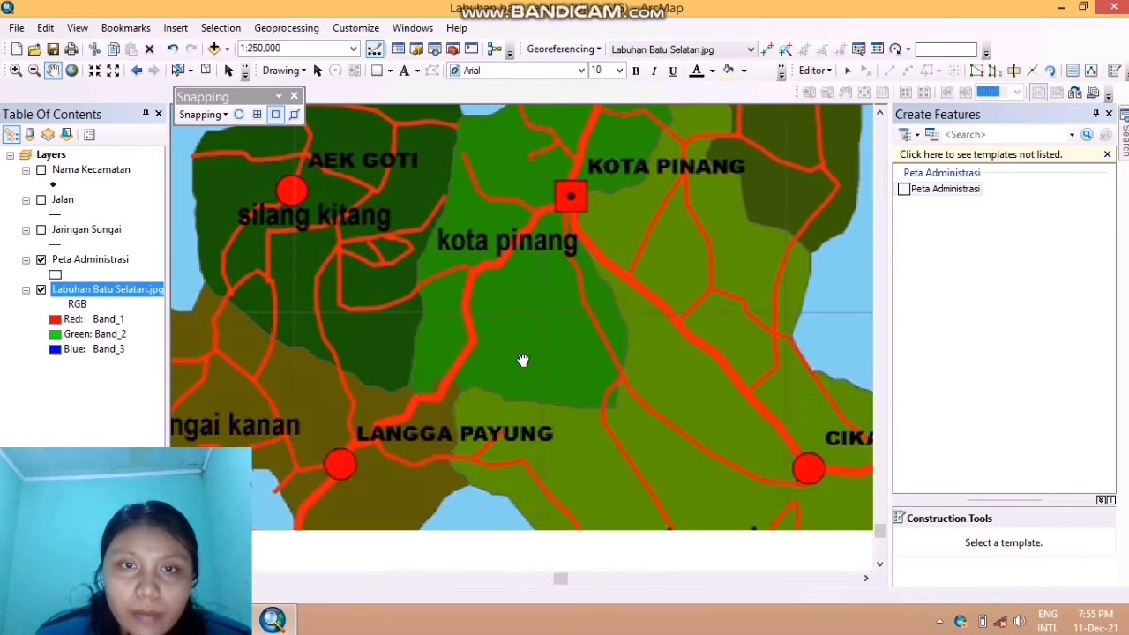
pyautogui.moveTo(530, 375); pyautogui.dragTo(518, 386)
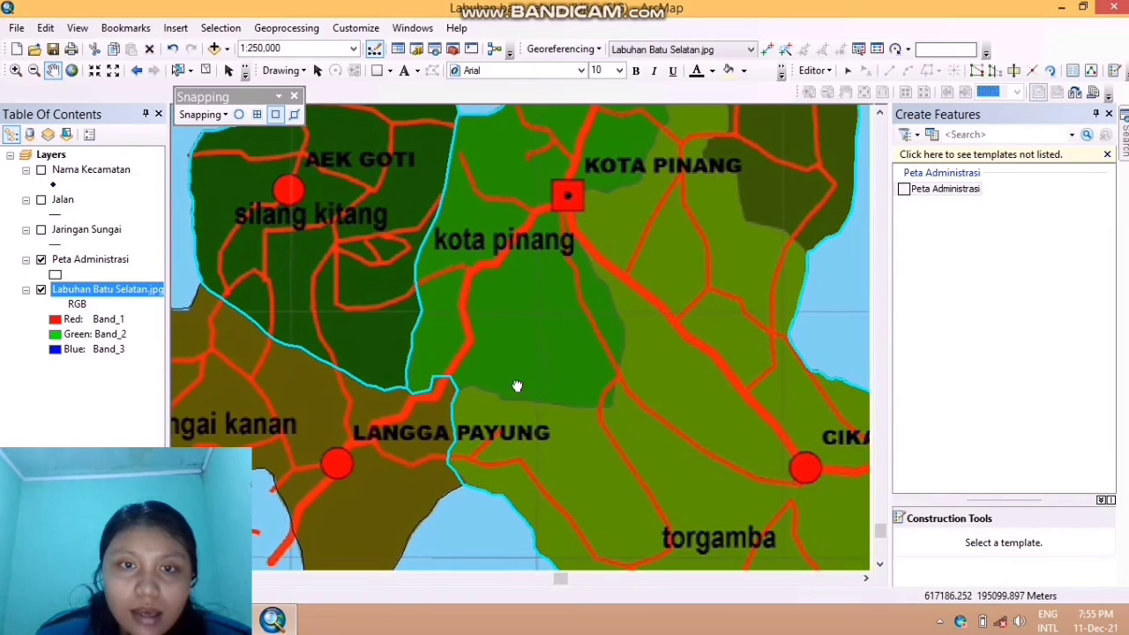
pyautogui.click(1013, 70)
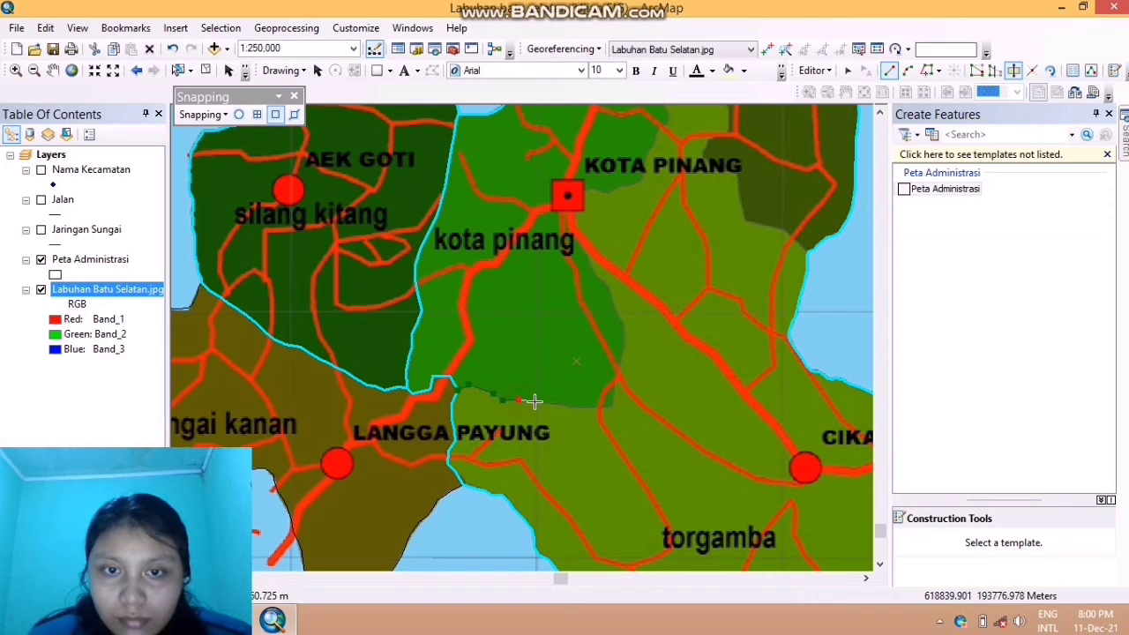
pyautogui.click(565, 404)
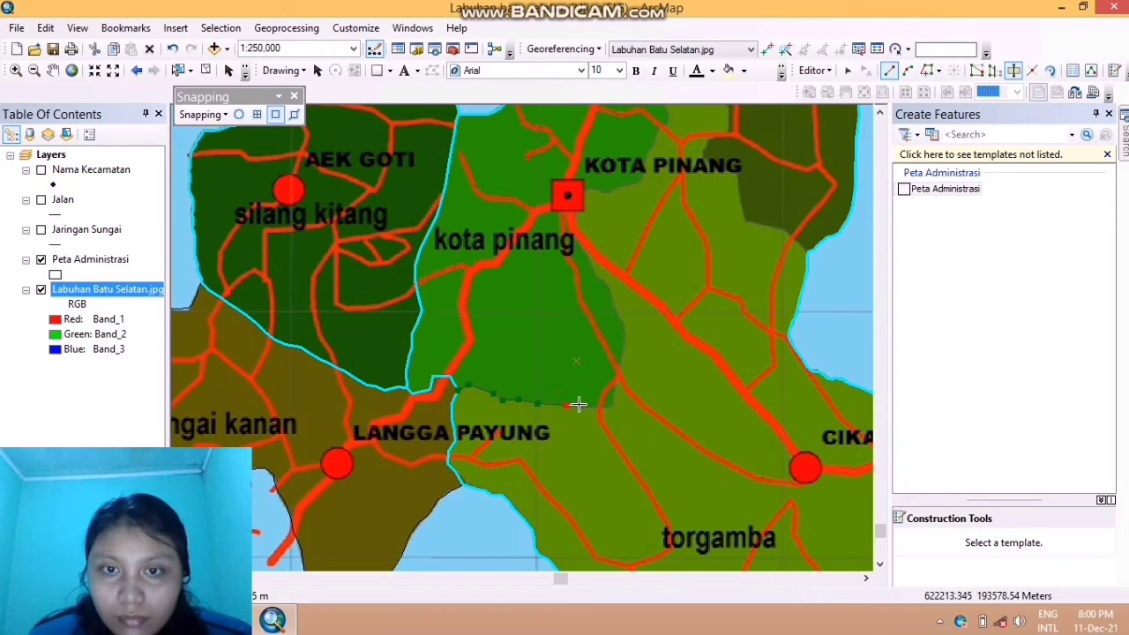
pyautogui.click(596, 407)
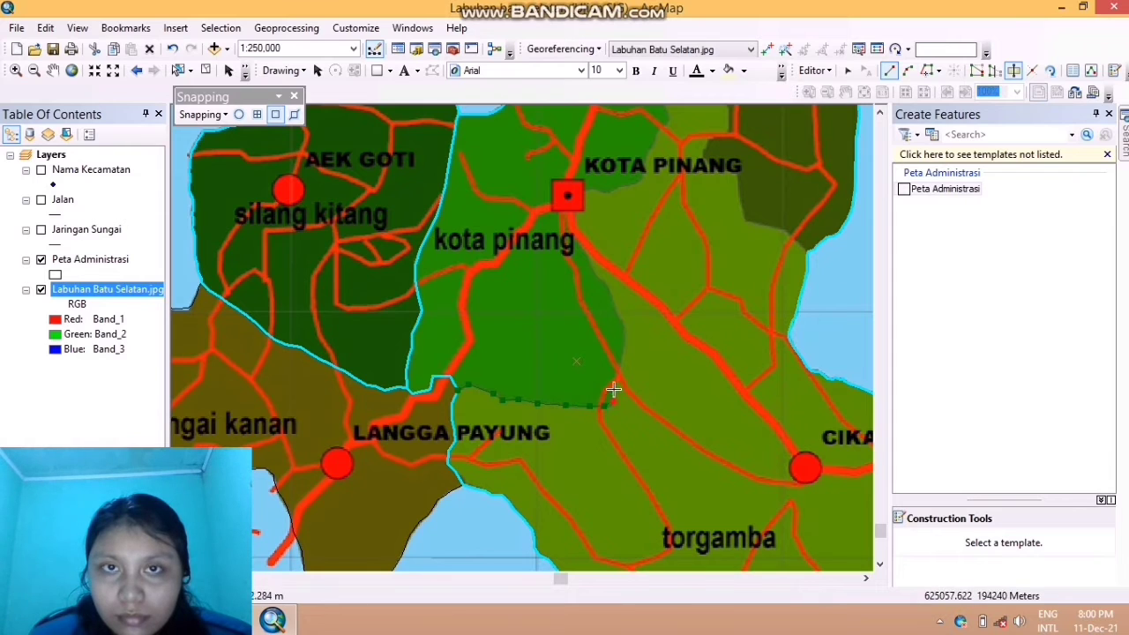
pyautogui.click(618, 309)
pyautogui.click(613, 294)
pyautogui.click(603, 278)
pyautogui.click(594, 266)
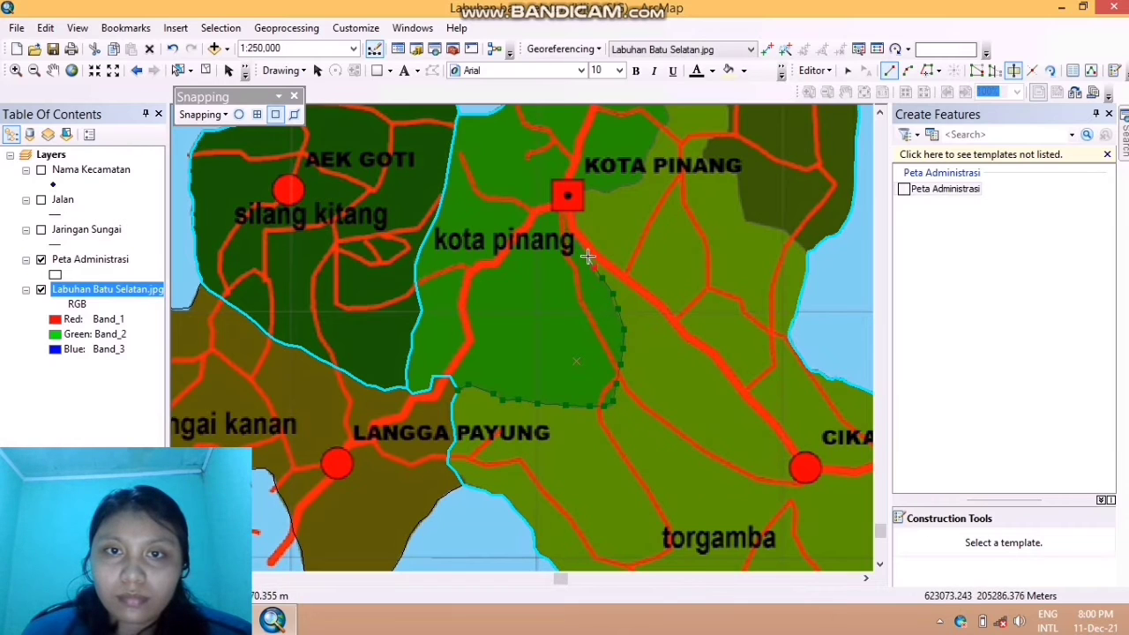
pyautogui.click(587, 257)
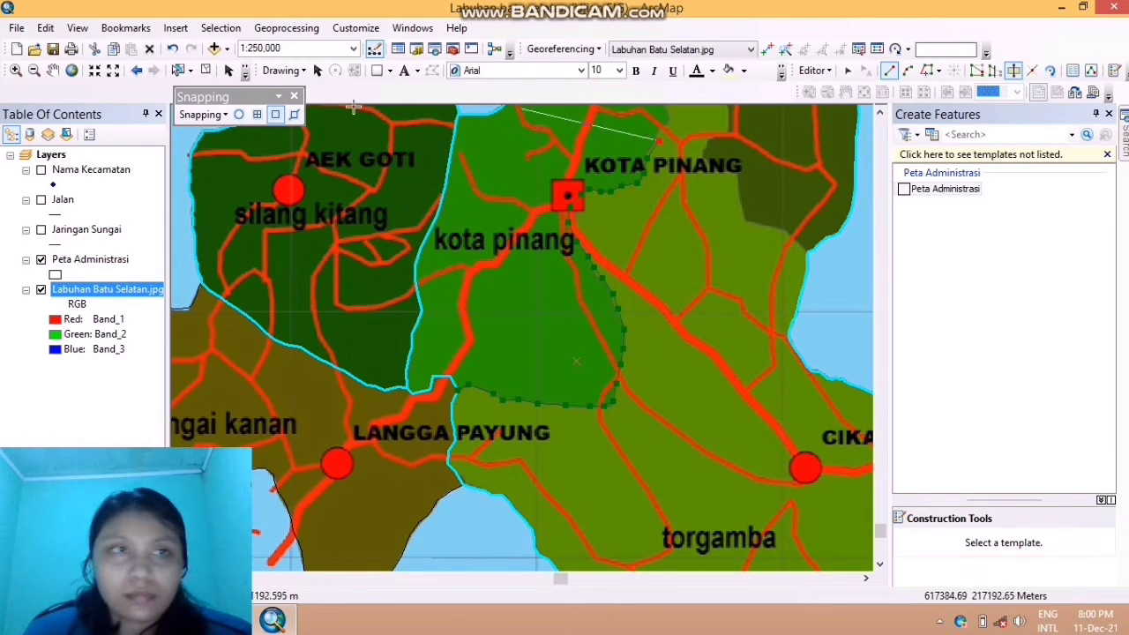
# Continue the cut line around Kota Pinang's northeastern corner and along its Kampung Rakyat border as far as the main road
pyautogui.click(52, 70)
pyautogui.moveTo(674, 234); pyautogui.dragTo(571, 429)
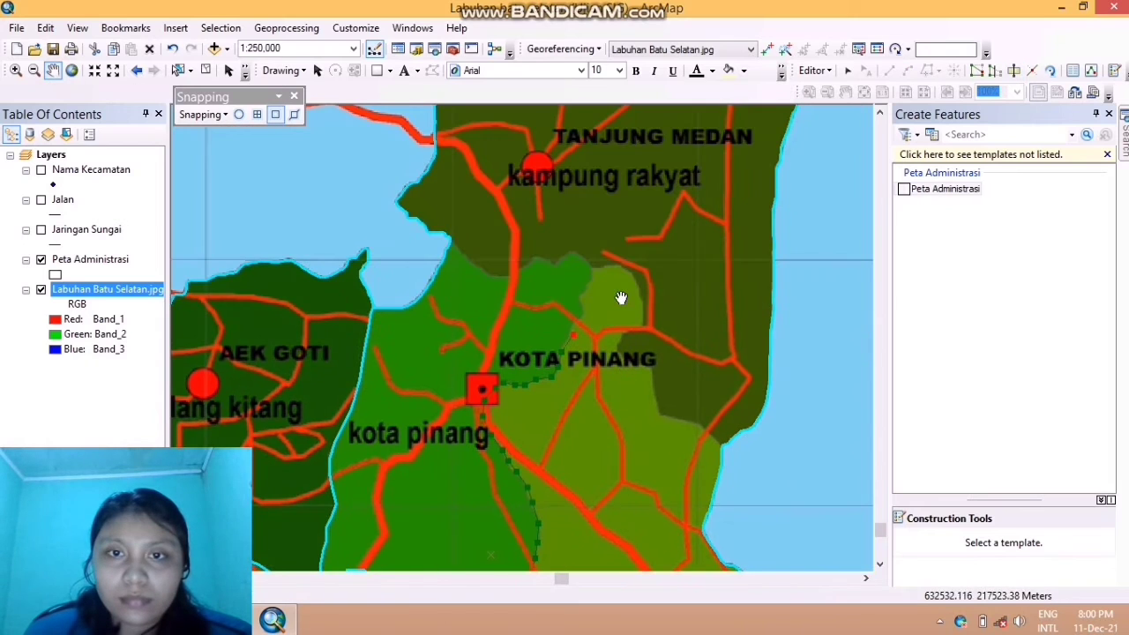
pyautogui.click(1012, 72)
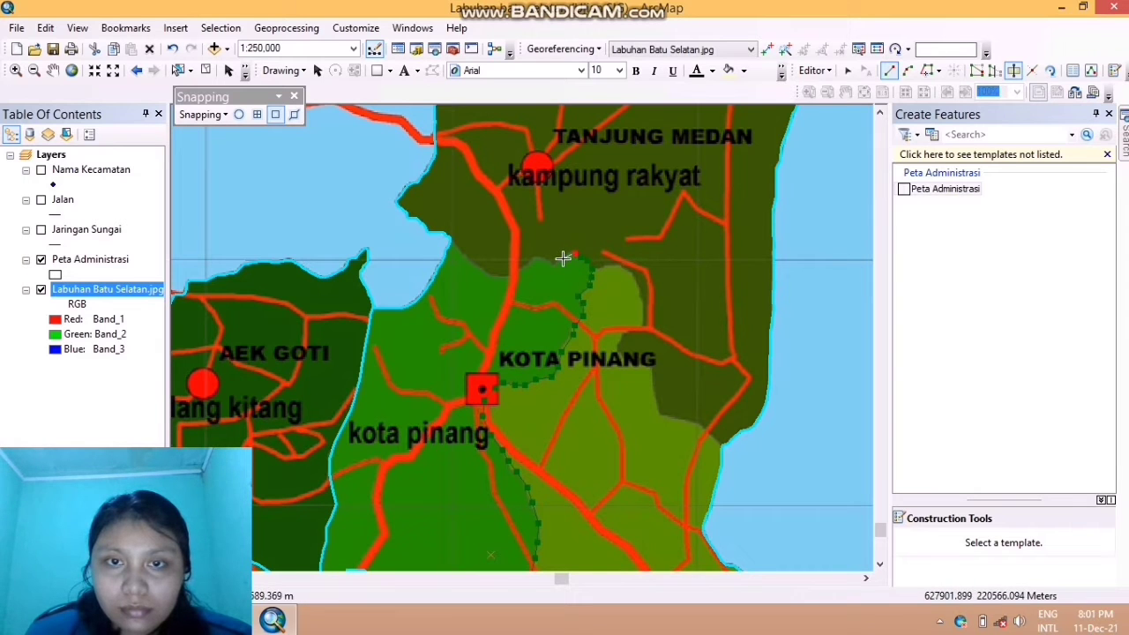
pyautogui.scroll(3, 563, 258)
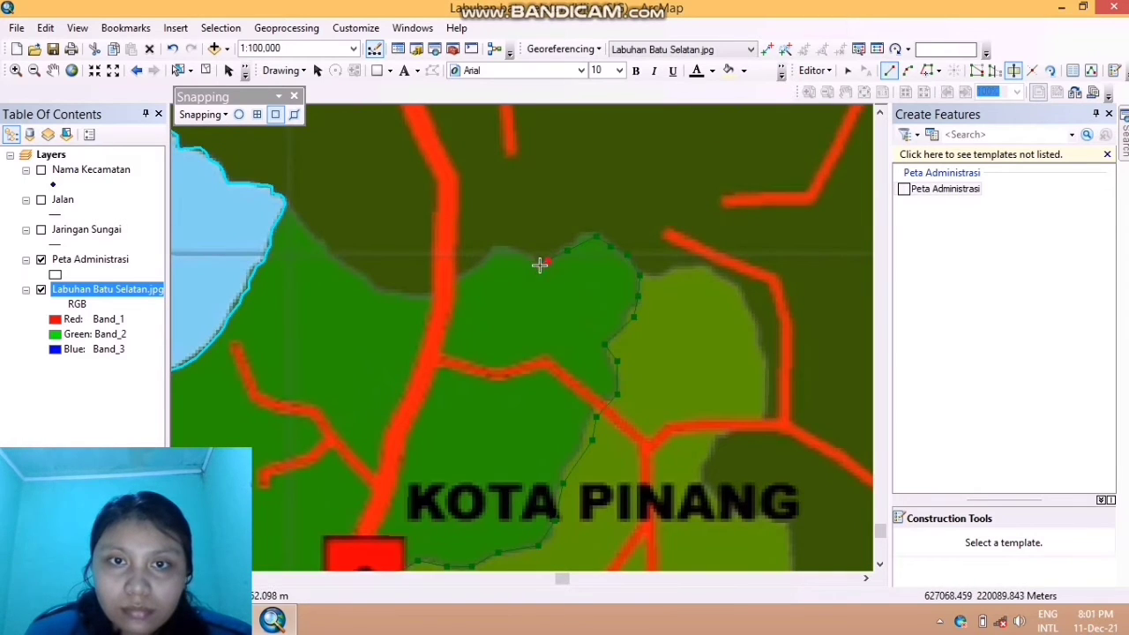
pyautogui.click(534, 260)
pyautogui.click(521, 252)
pyautogui.click(506, 247)
pyautogui.click(497, 247)
pyautogui.click(492, 255)
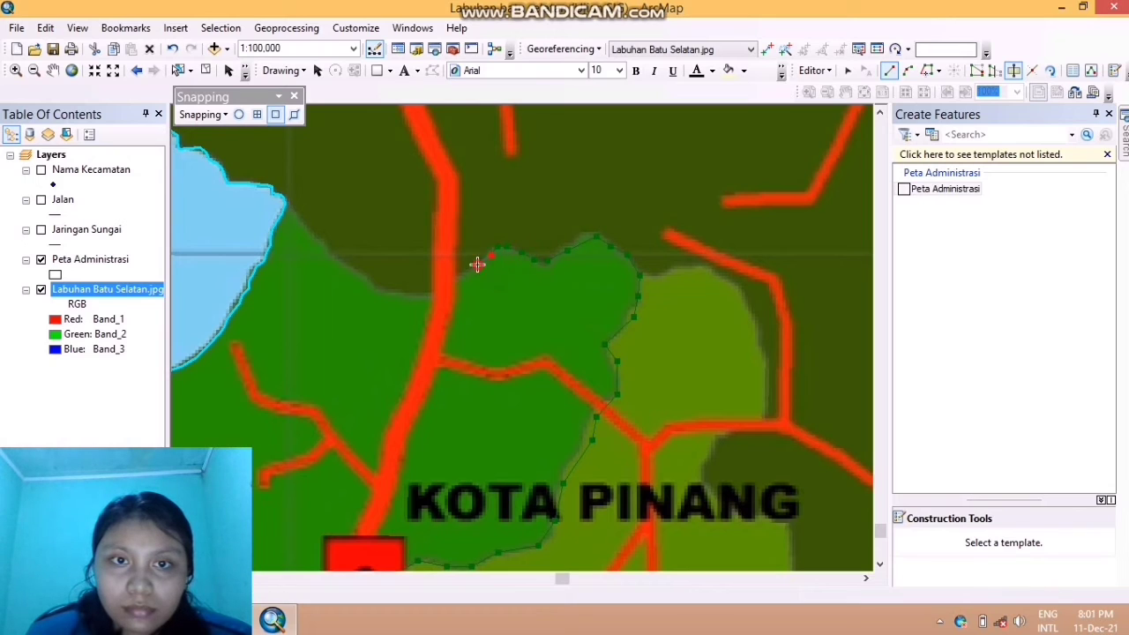
pyautogui.click(473, 272)
pyautogui.click(450, 285)
pyautogui.click(431, 292)
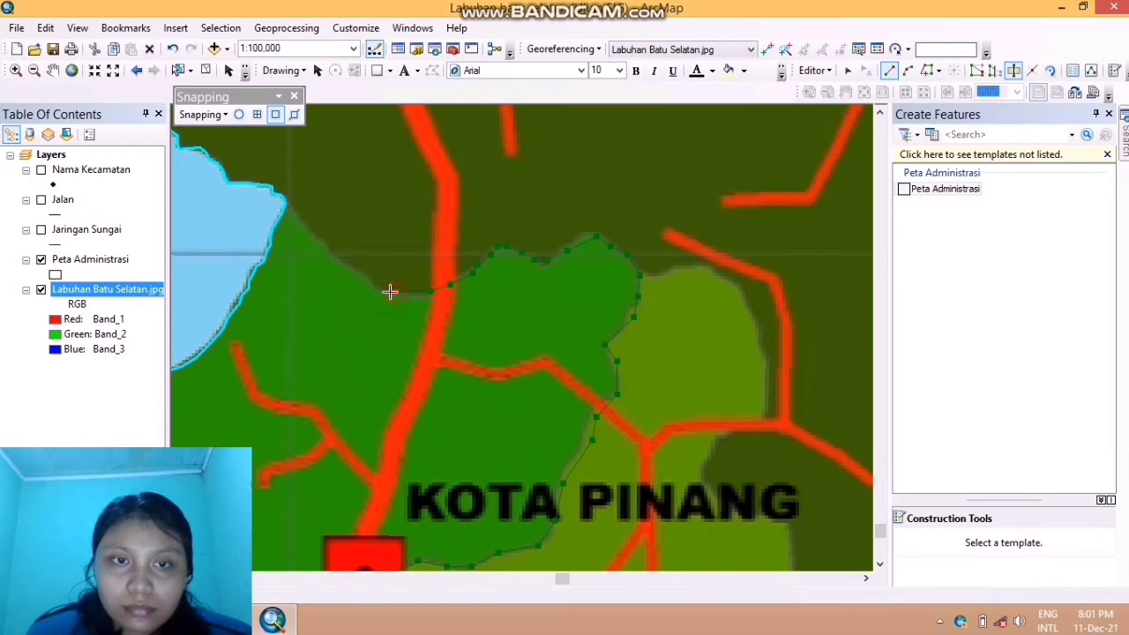
# Trace the rest of the Kampung Rakyat border west of the main road to the outline vertex and finish the Kota Pinang cut
pyautogui.click(390, 291)
pyautogui.click(372, 287)
pyautogui.click(350, 266)
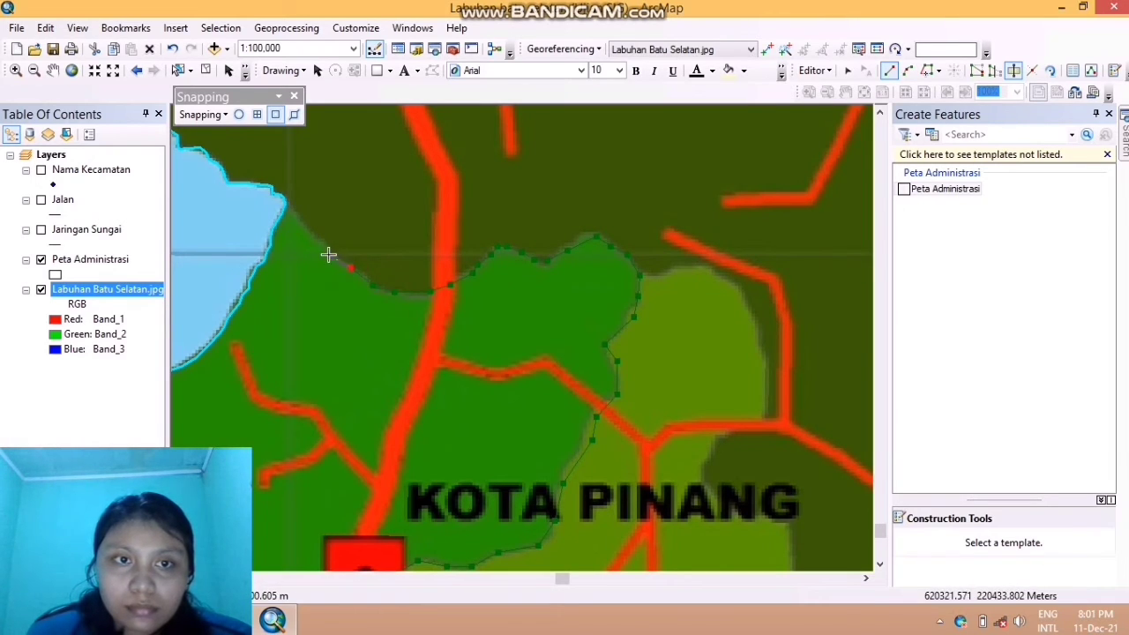
pyautogui.click(328, 255)
pyautogui.click(322, 241)
pyautogui.click(310, 229)
pyautogui.click(301, 216)
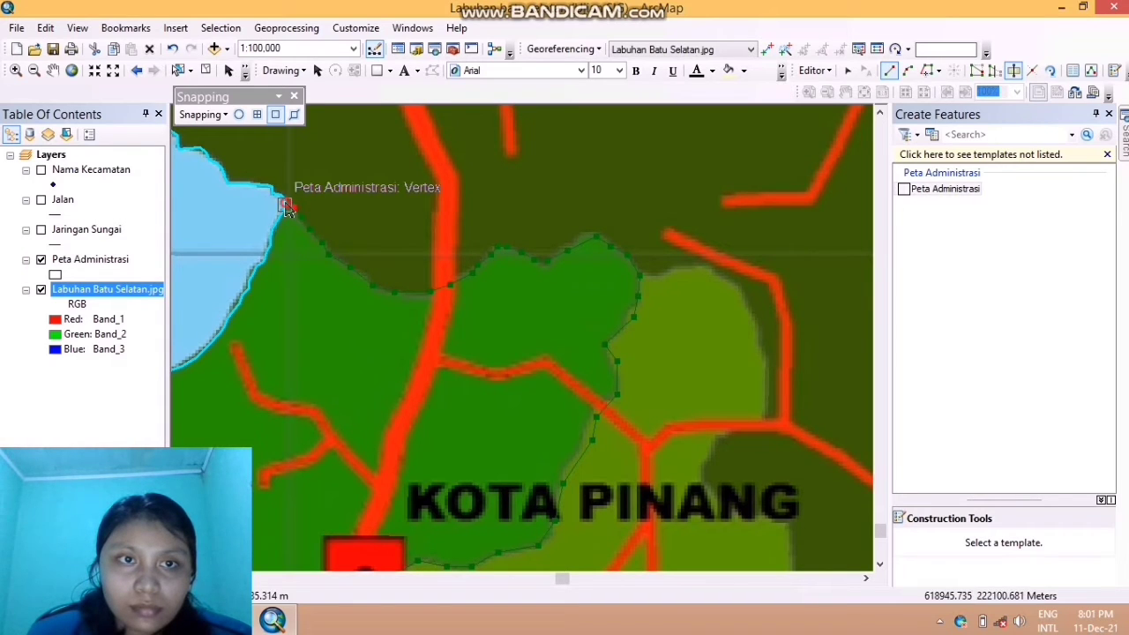
pyautogui.rightClick(284, 202)
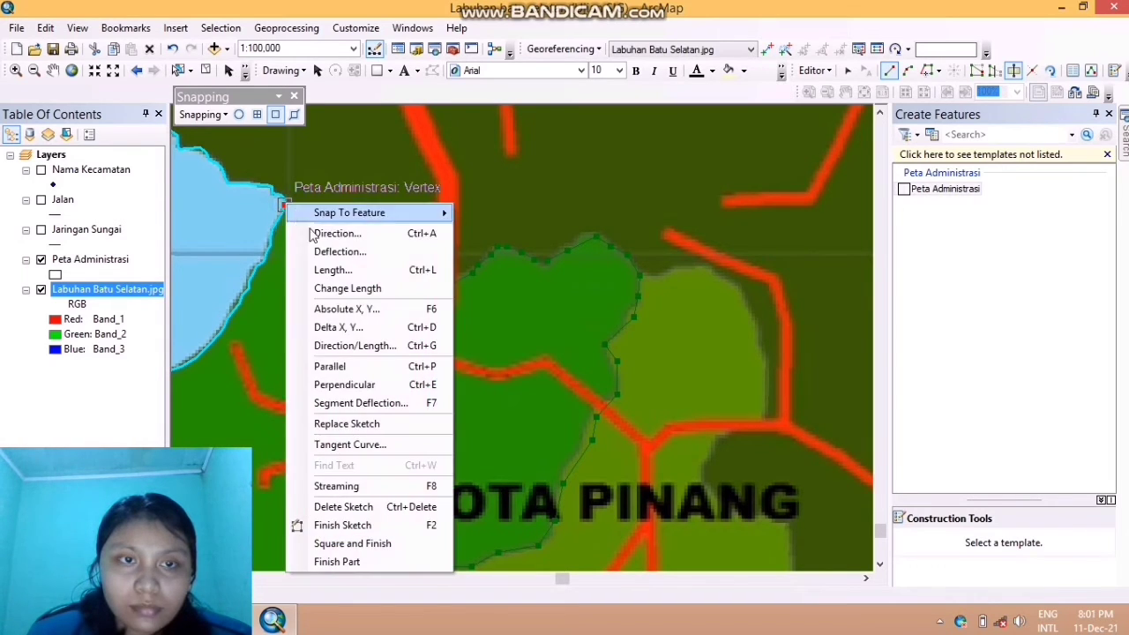
pyautogui.click(380, 525)
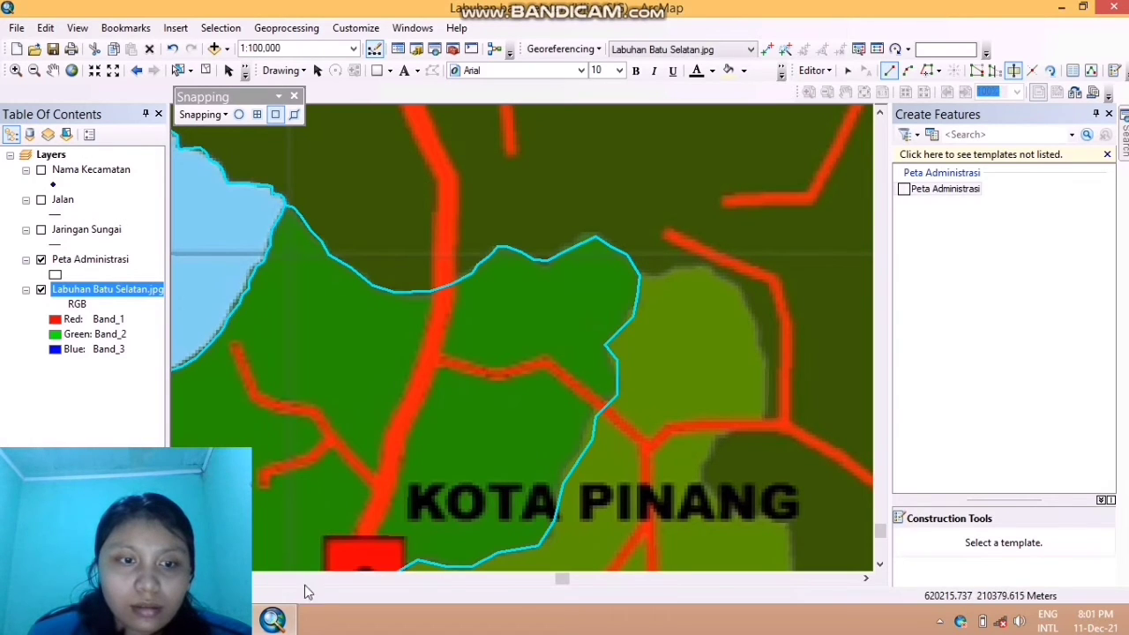
# Cut Kampung Rakyat from Torgamba along their shared border, from Kota Pinang's northeastern corner to the eastern outline vertex
pyautogui.click(53, 71)
pyautogui.scroll(2, 517, 297)
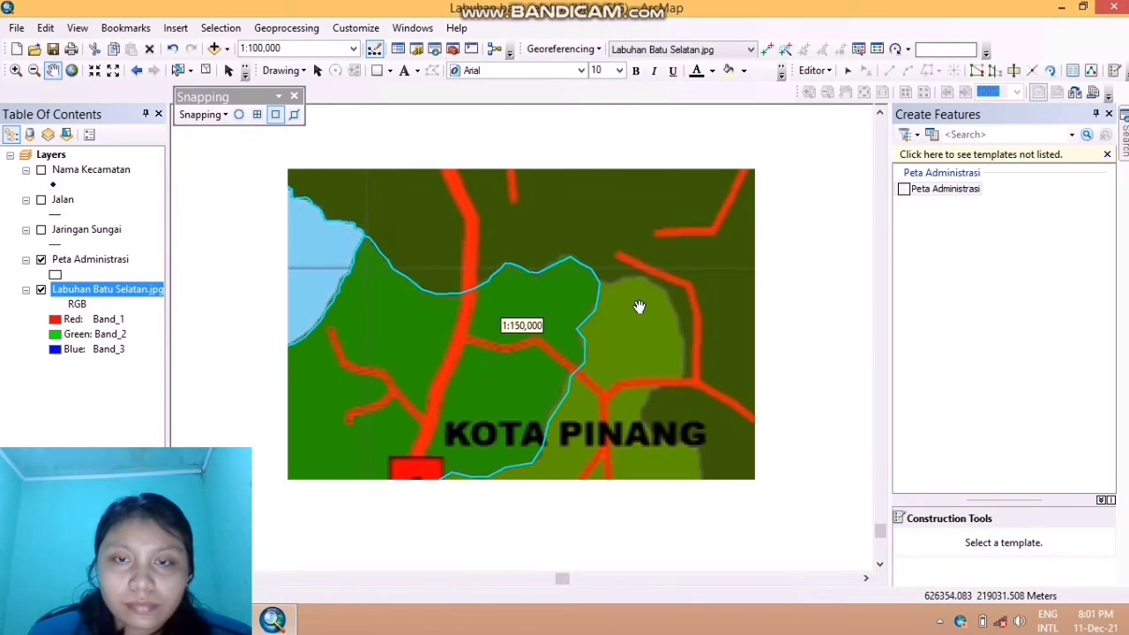
pyautogui.scroll(2, 645, 369)
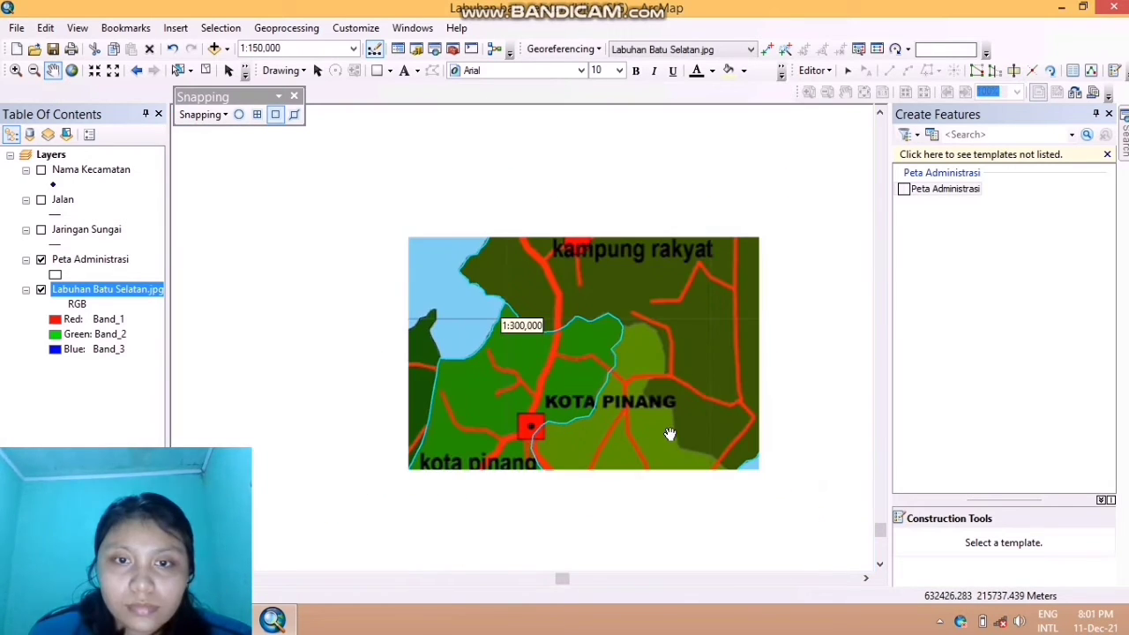
pyautogui.moveTo(668, 474); pyautogui.dragTo(625, 308)
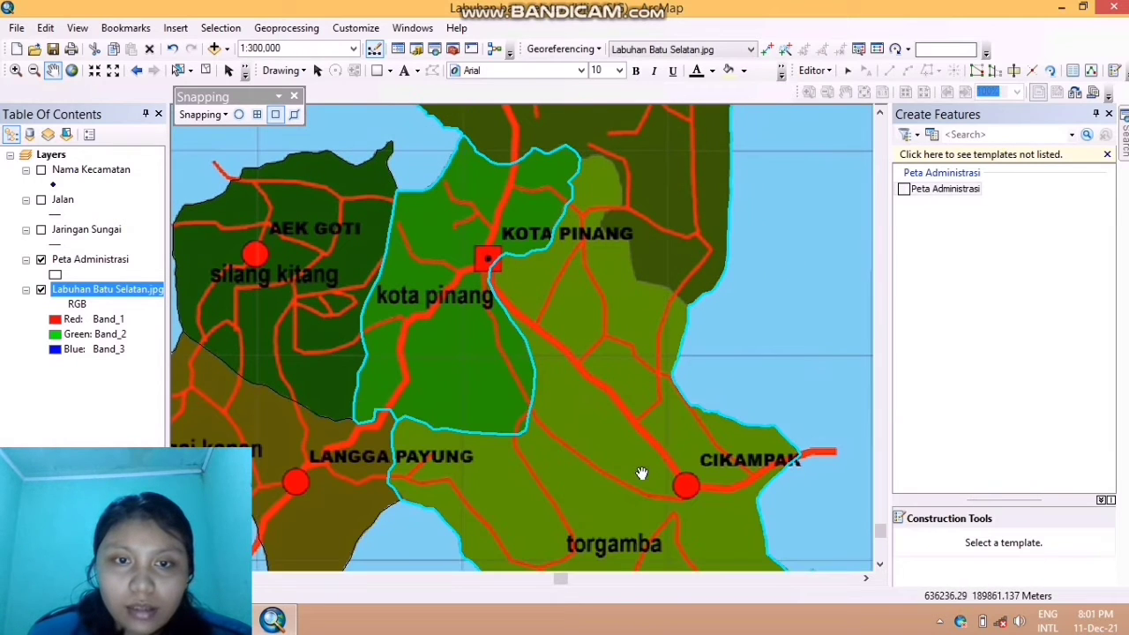
pyautogui.moveTo(642, 474); pyautogui.dragTo(618, 365)
pyautogui.moveTo(645, 311); pyautogui.dragTo(634, 541)
pyautogui.moveTo(616, 294); pyautogui.dragTo(616, 352)
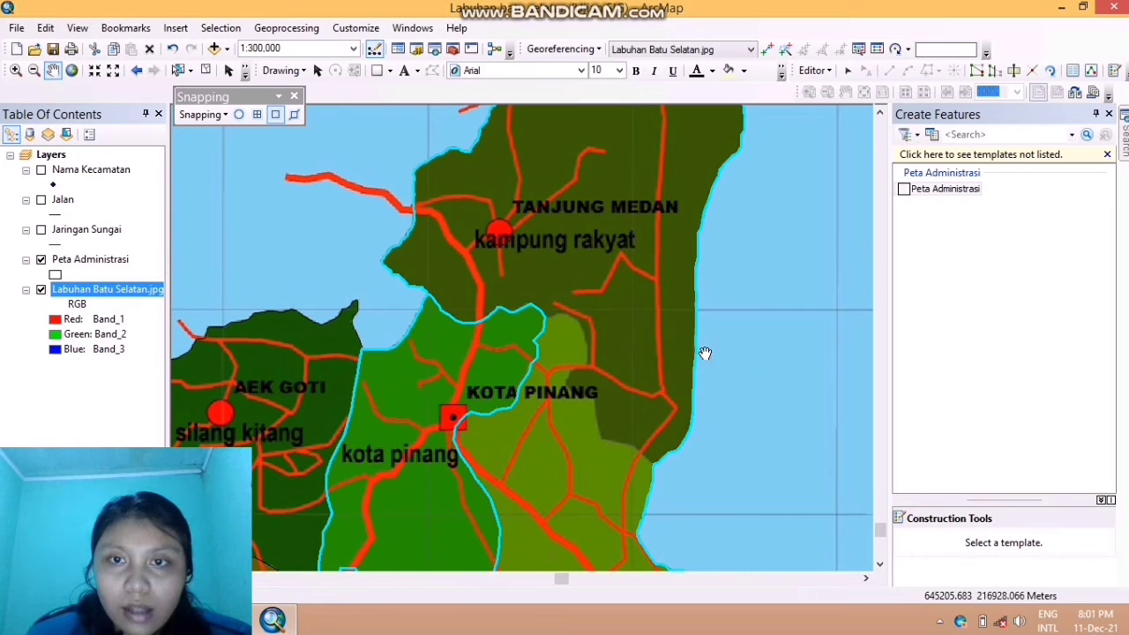
pyautogui.click(1013, 71)
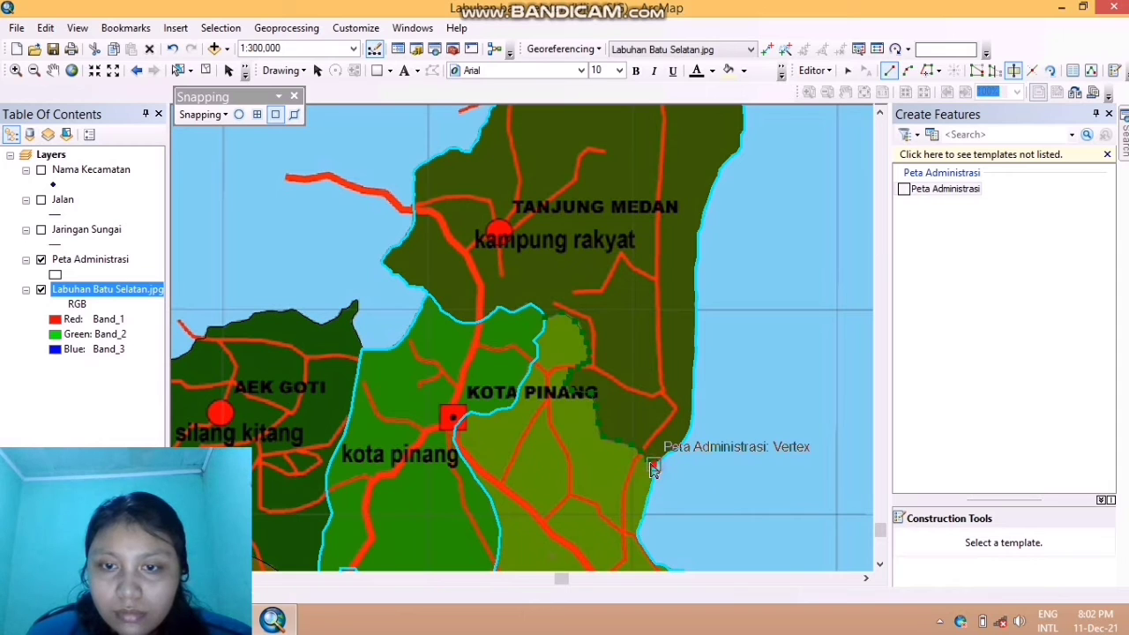
pyautogui.rightClick(650, 463)
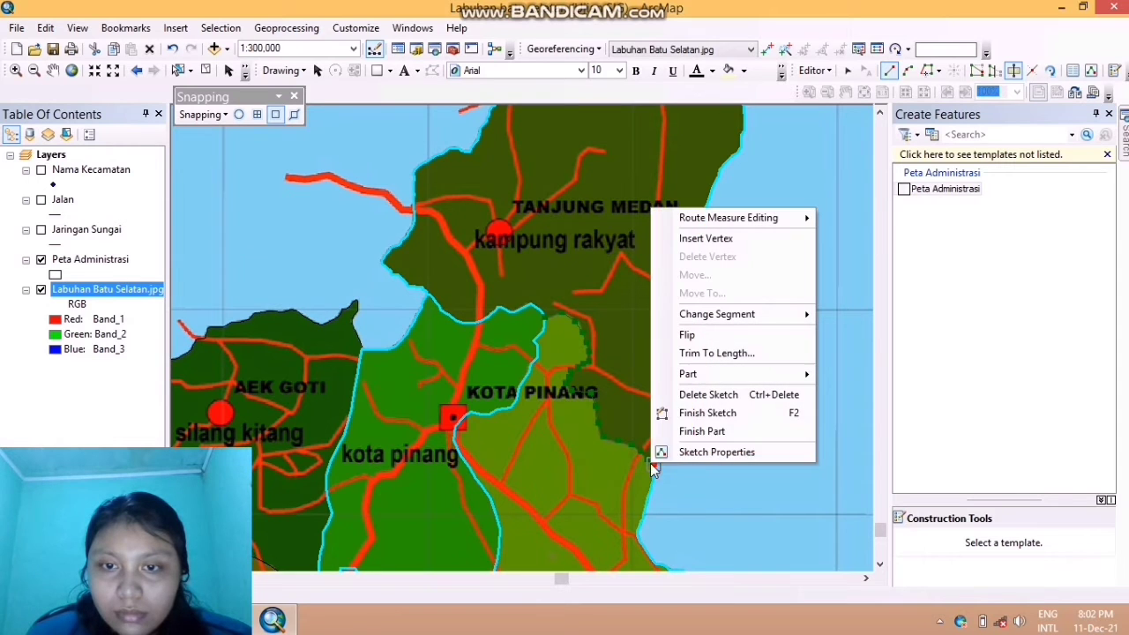
pyautogui.click(697, 414)
# Save the Peta Administrasi edits and stop the edit session
pyautogui.scroll(-2, 682, 417)
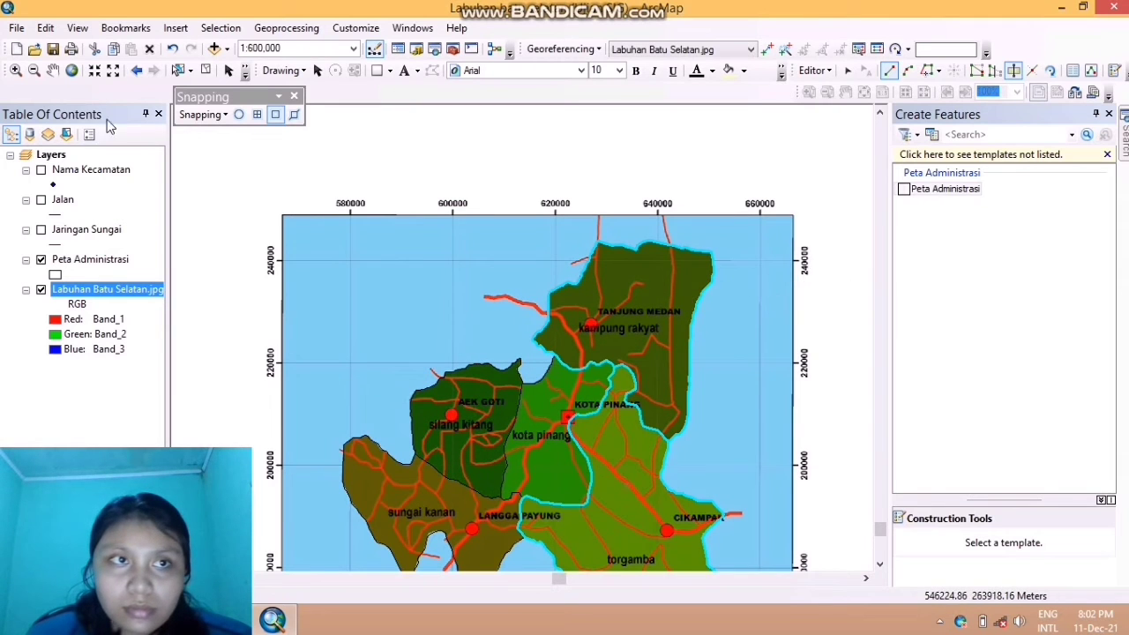
pyautogui.click(52, 70)
pyautogui.moveTo(461, 312); pyautogui.dragTo(480, 162)
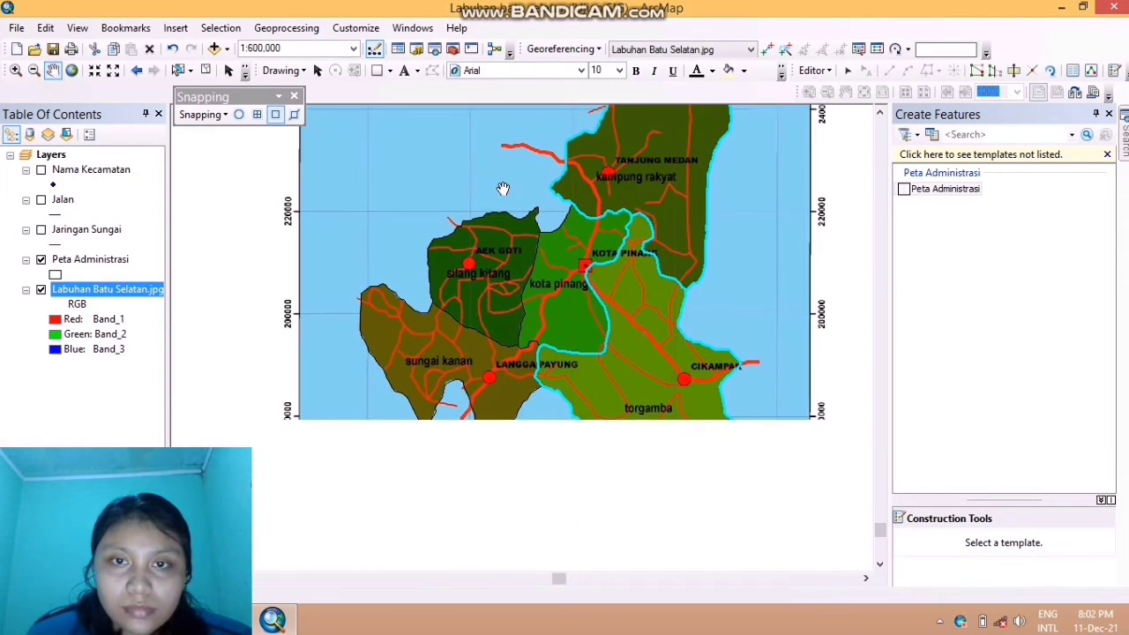
pyautogui.moveTo(612, 305); pyautogui.dragTo(558, 314)
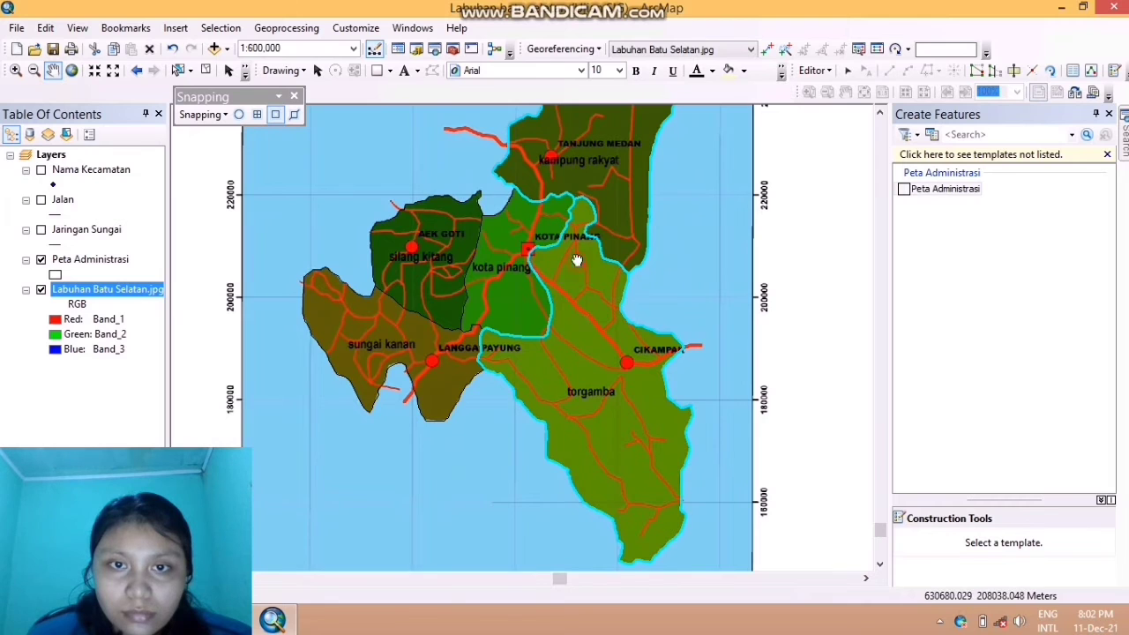
pyautogui.moveTo(633, 288); pyautogui.dragTo(633, 307)
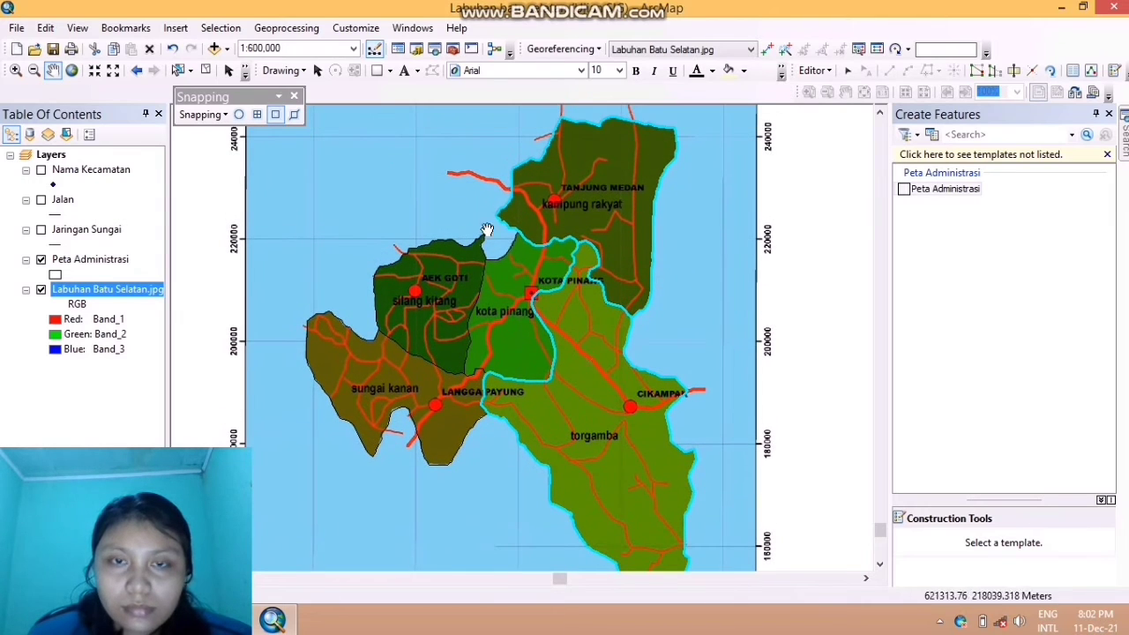
pyautogui.moveTo(537, 218); pyautogui.dragTo(575, 240)
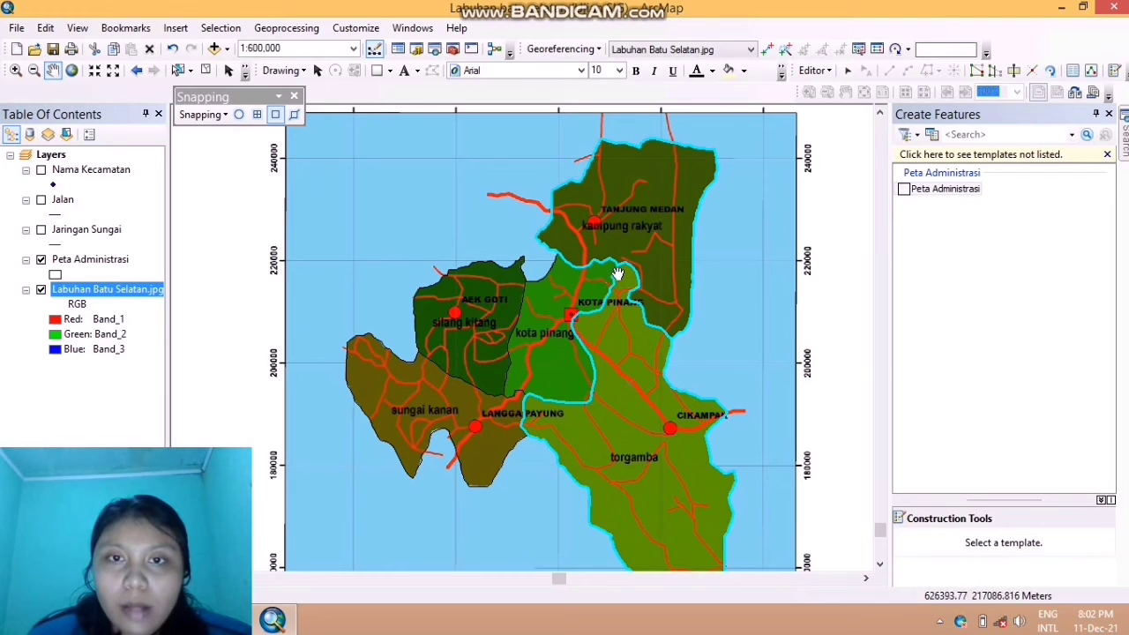
pyautogui.click(831, 73)
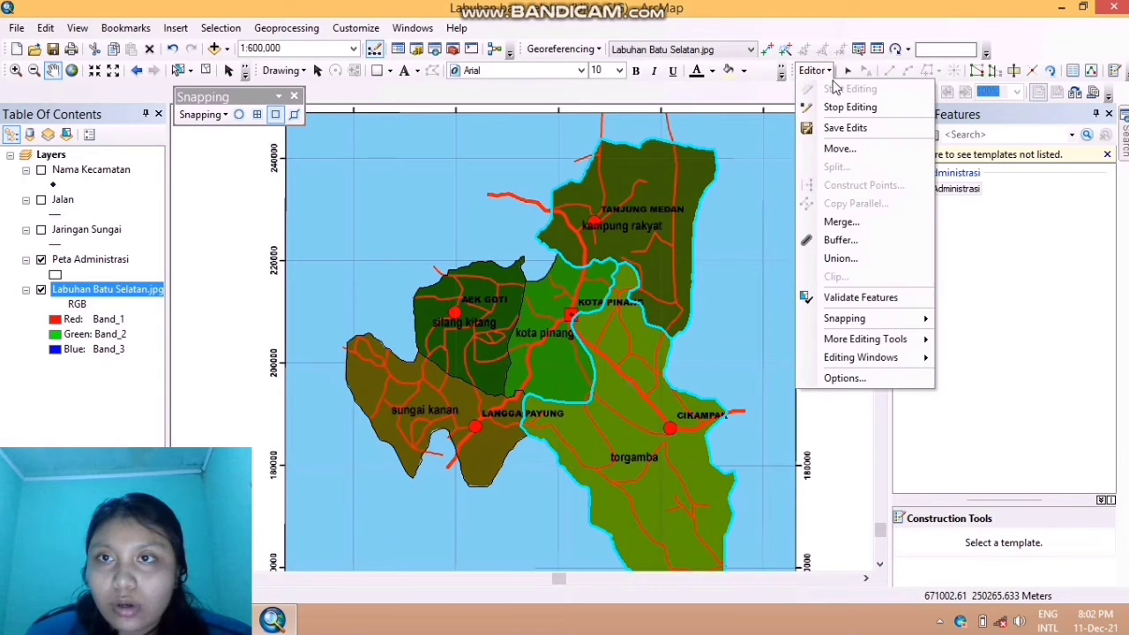
pyautogui.click(845, 129)
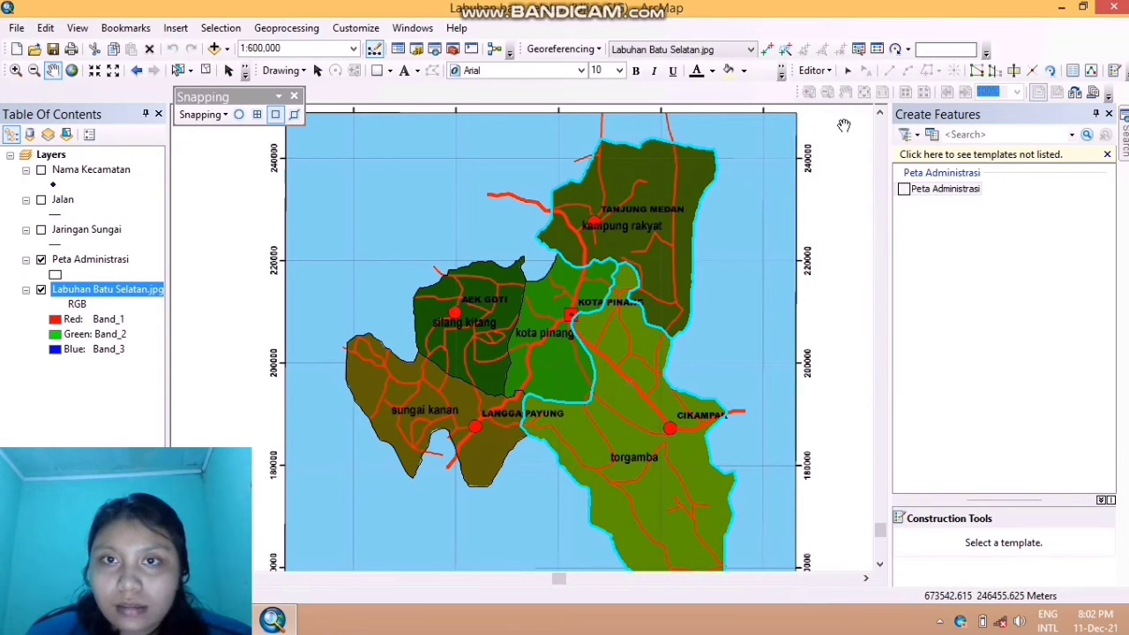
pyautogui.click(830, 72)
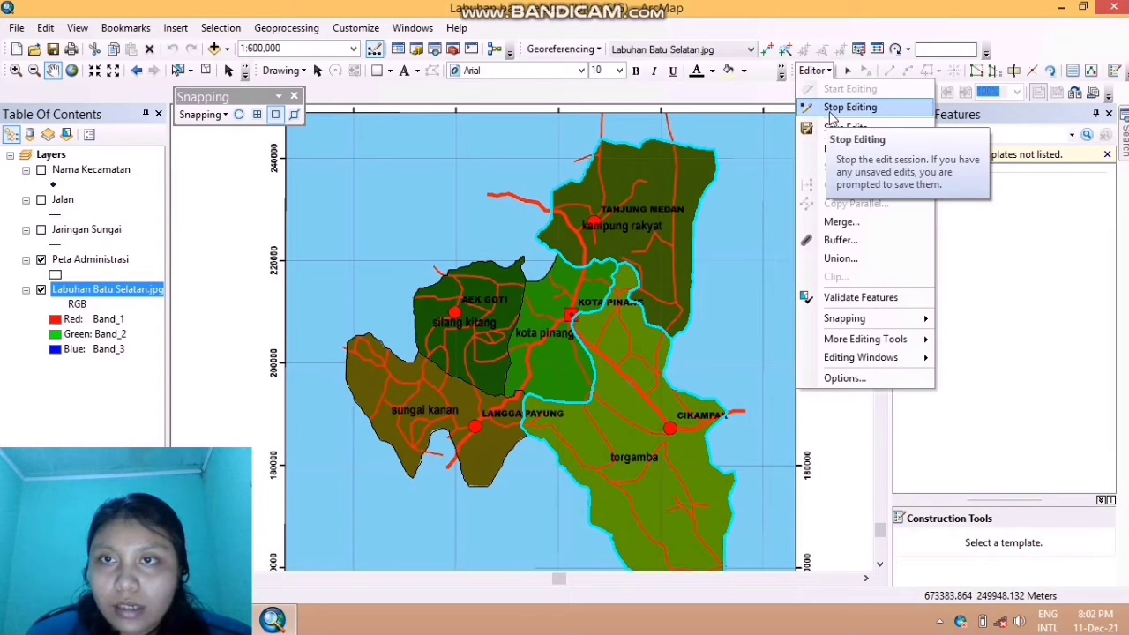
pyautogui.click(844, 109)
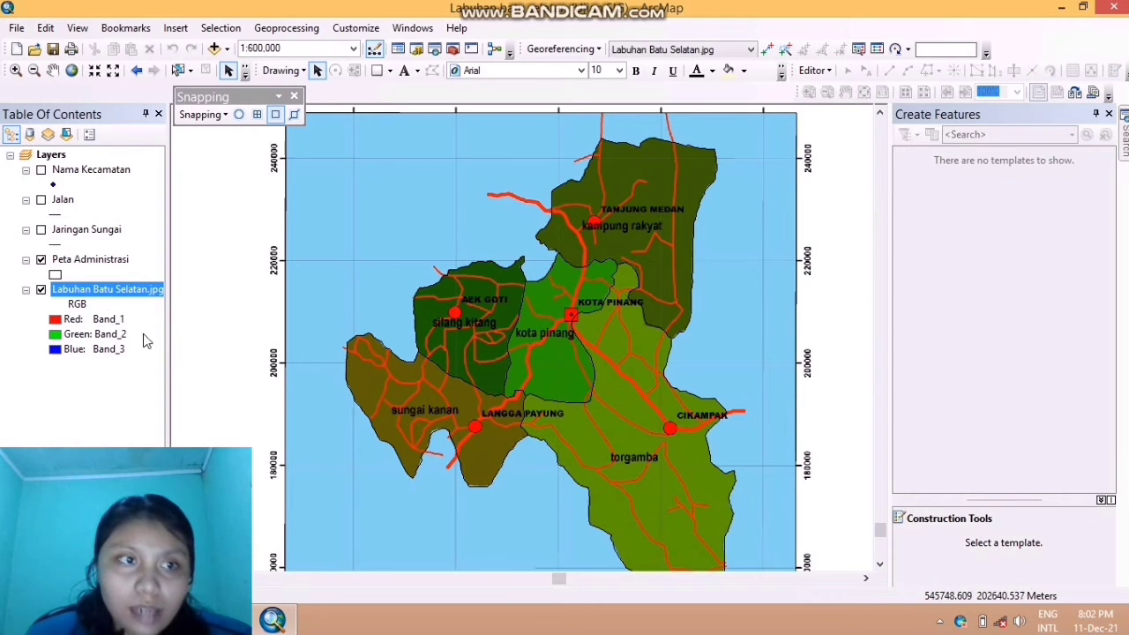
# Hide the Labuhan Batu Selatan.jpg image to inspect the subdistrict polygon outlines, and show it again
pyautogui.click(41, 290)
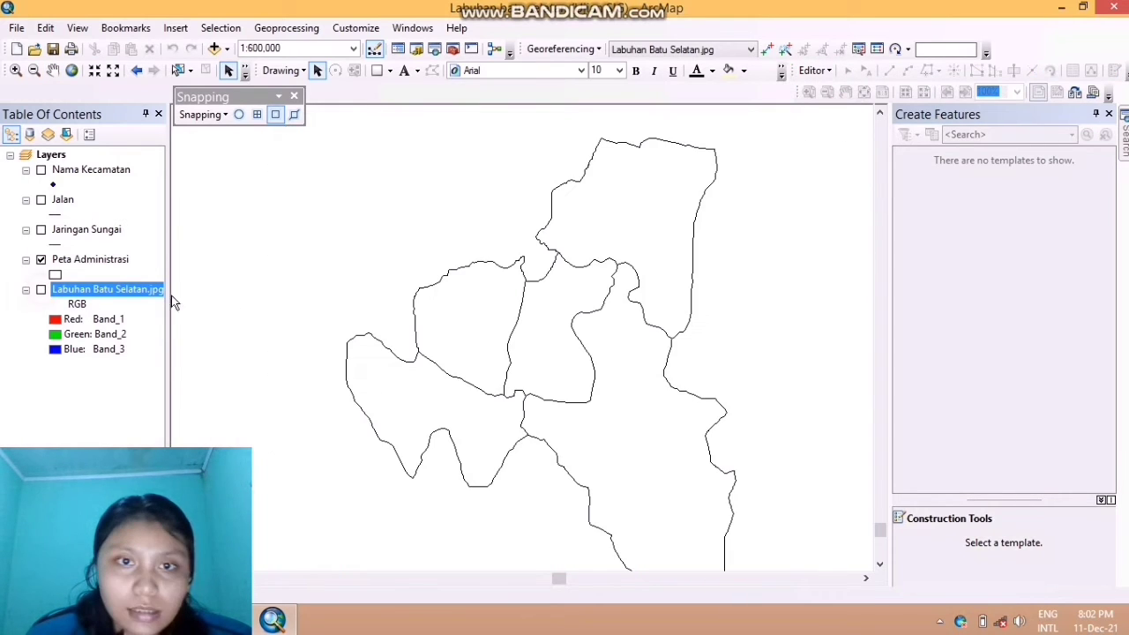
pyautogui.click(53, 70)
pyautogui.moveTo(673, 336); pyautogui.dragTo(615, 232)
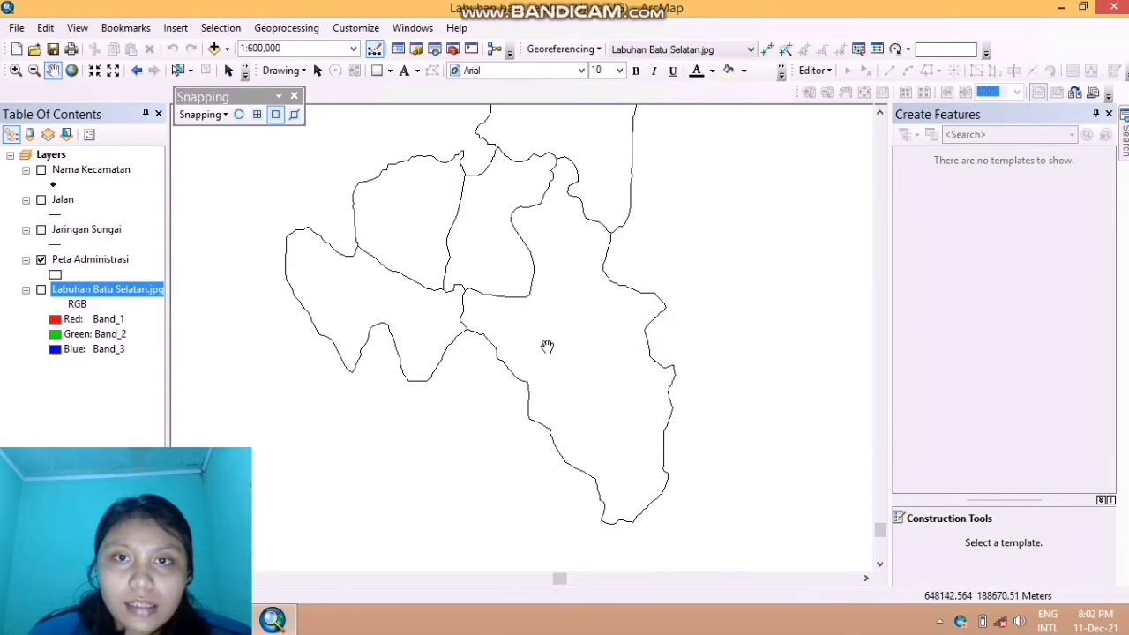
pyautogui.moveTo(511, 295); pyautogui.dragTo(543, 342)
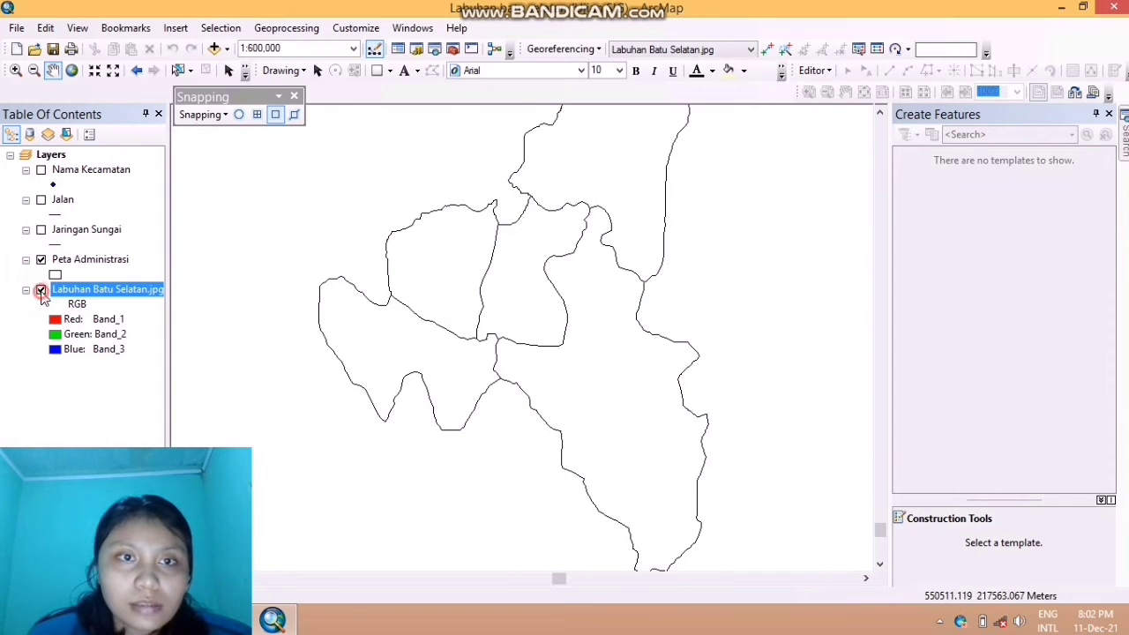
pyautogui.click(41, 291)
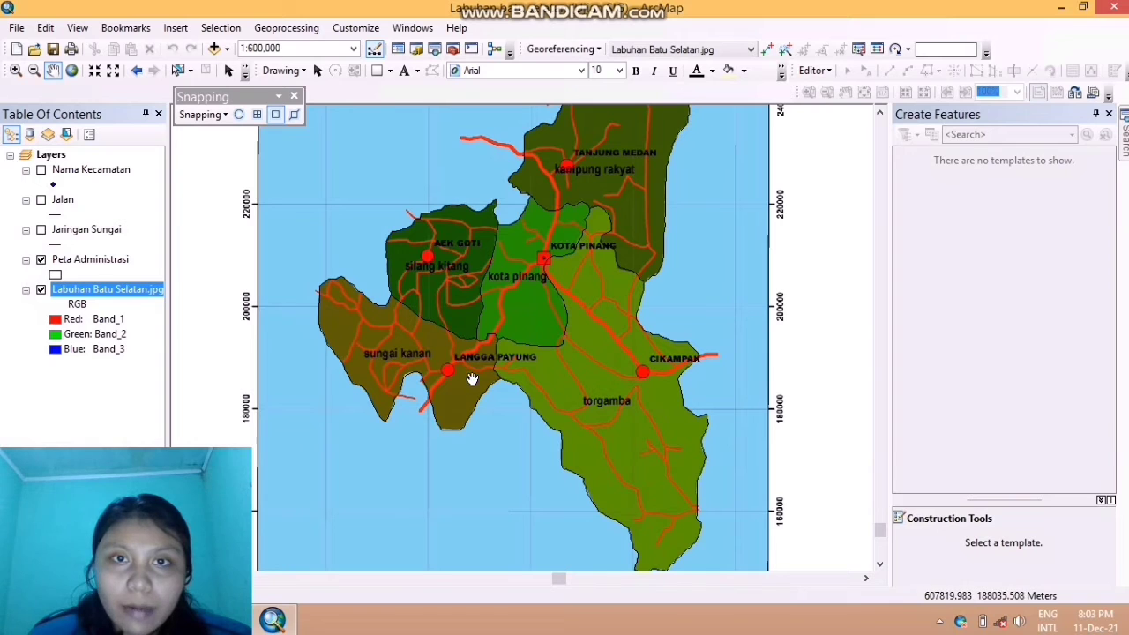
pyautogui.moveTo(503, 314); pyautogui.dragTo(503, 360)
pyautogui.moveTo(570, 315); pyautogui.dragTo(585, 315)
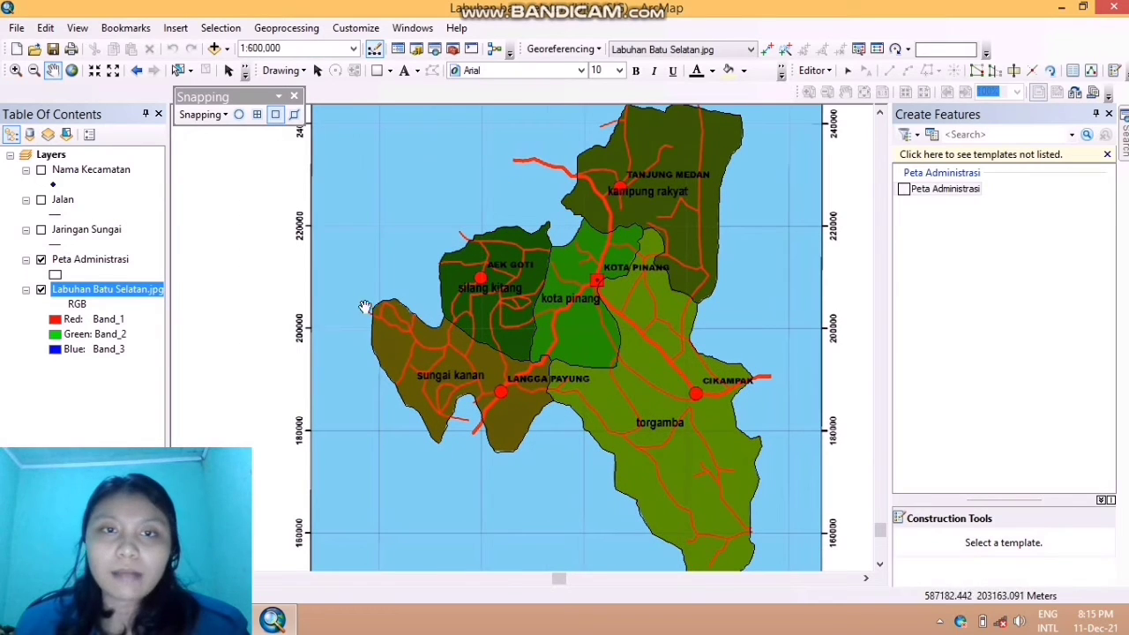
# Show the Jalan layer and start a Jalan line at Langga Payung, tracing the road northwest to the junction north of the Sungai Kanan label
pyautogui.click(41, 201)
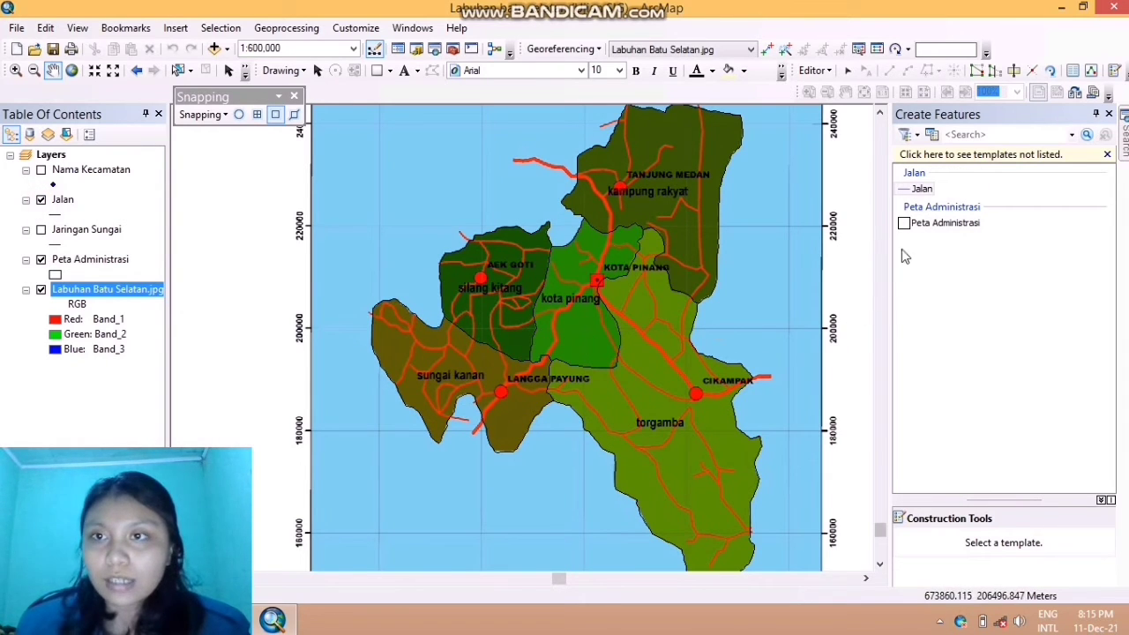
pyautogui.click(922, 190)
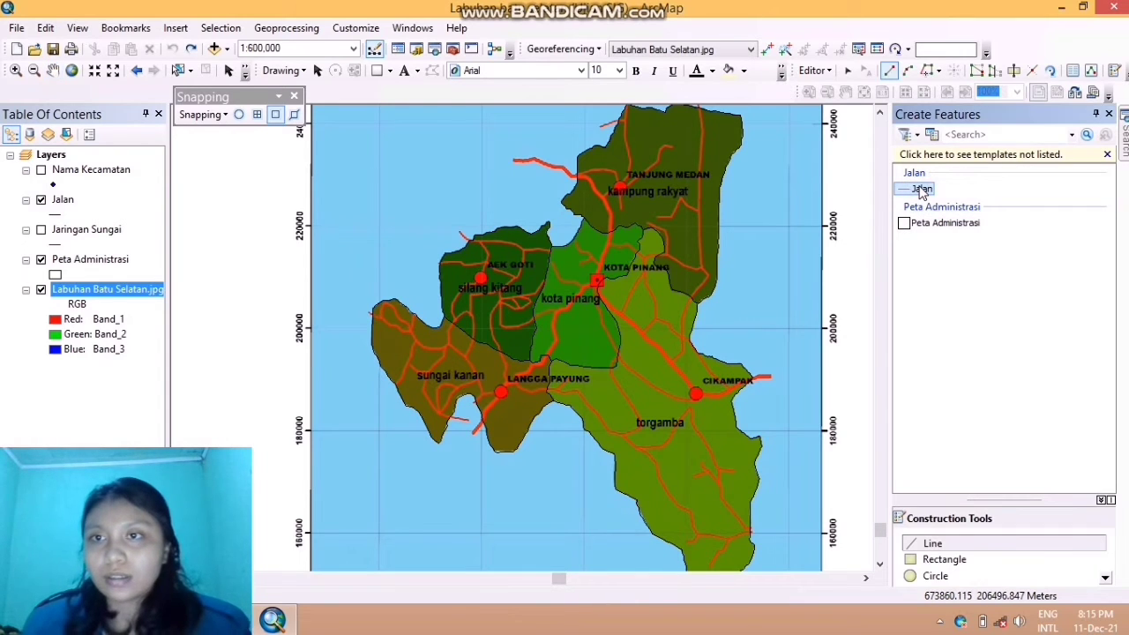
pyautogui.click(957, 545)
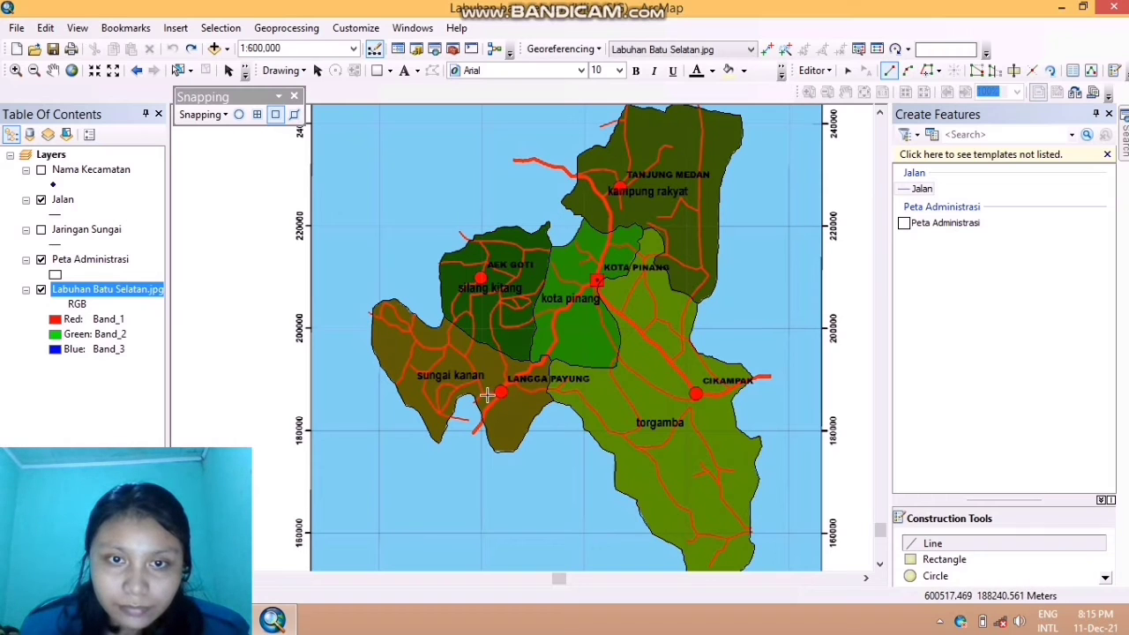
pyautogui.scroll(4, 490, 394)
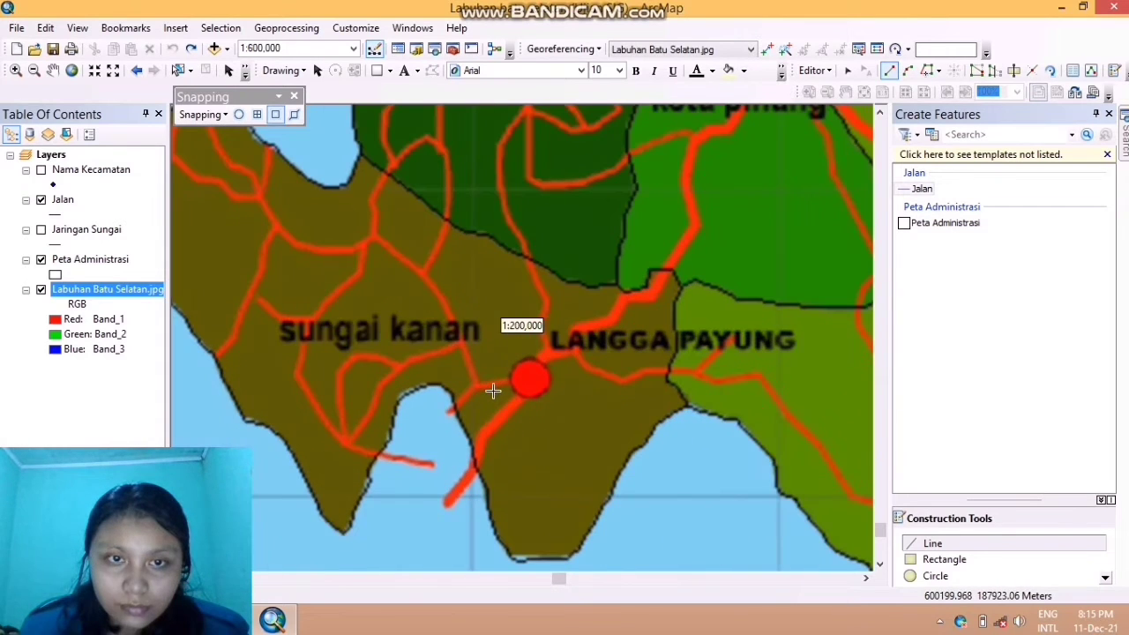
pyautogui.scroll(2, 496, 388)
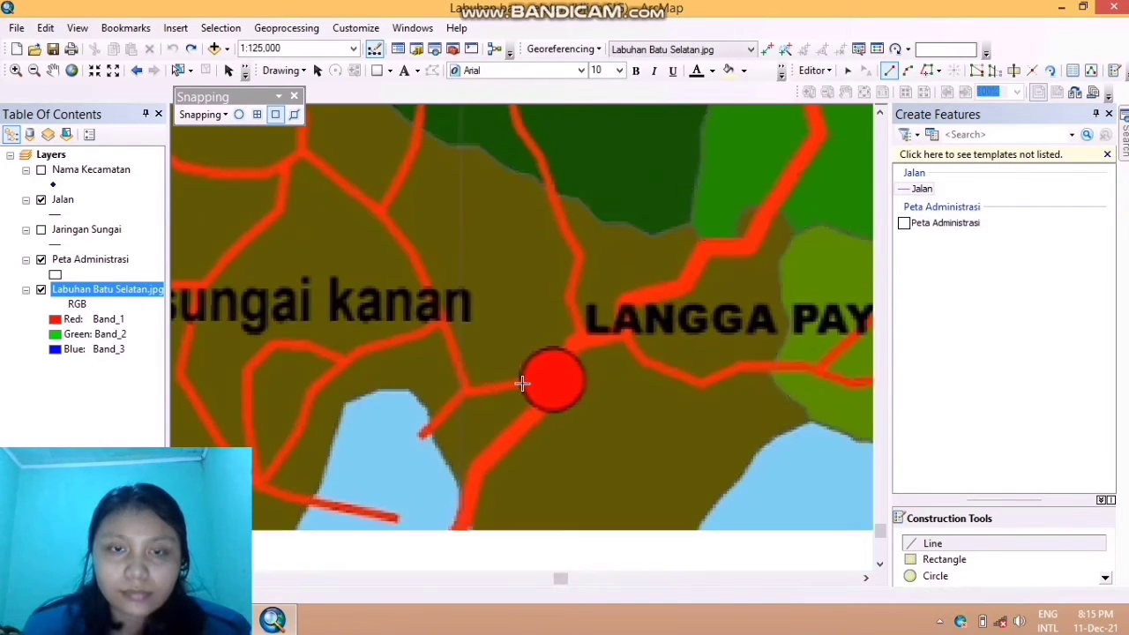
pyautogui.click(467, 386)
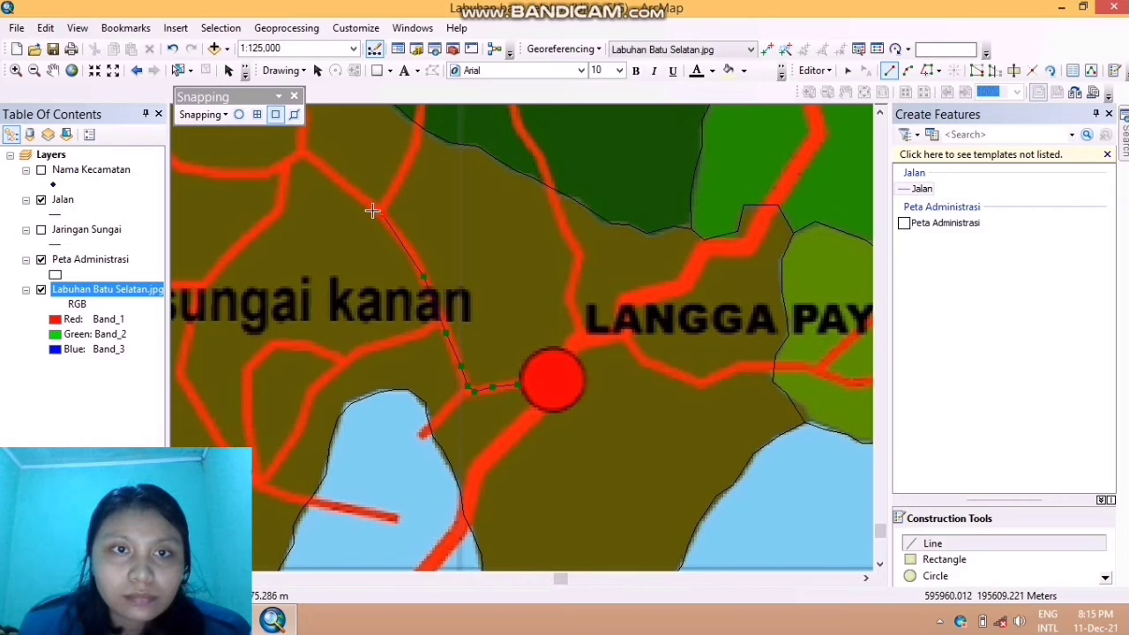
pyautogui.click(301, 154)
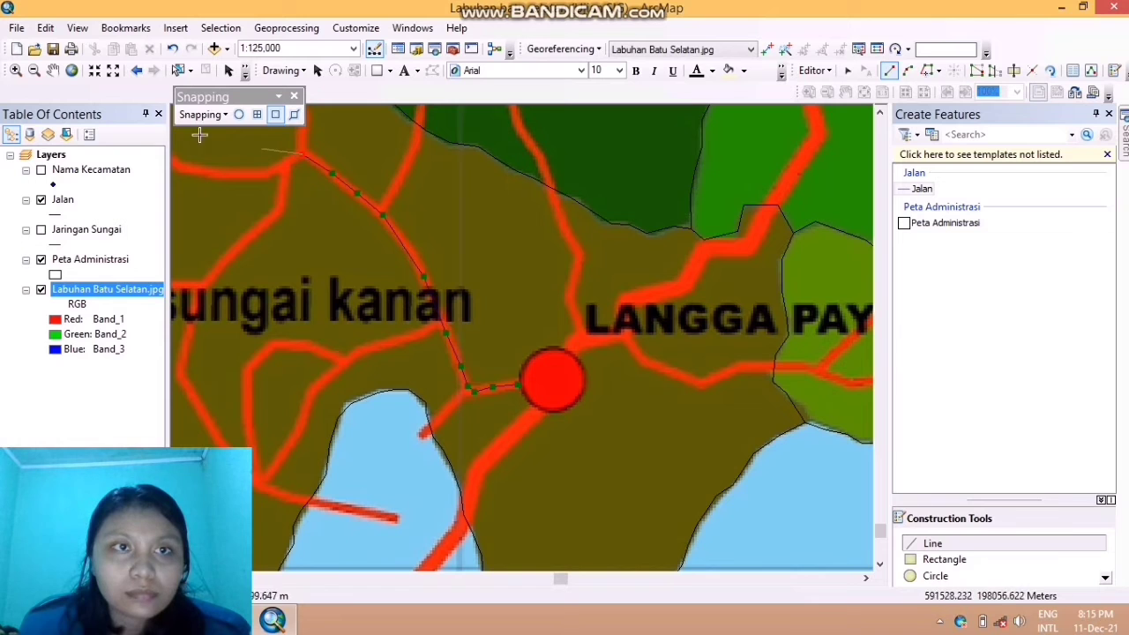
# Continue the Jalan line west from the junction and northwest along the road, past the forks in northwestern Sungai Kanan
pyautogui.click(55, 69)
pyautogui.moveTo(308, 204); pyautogui.dragTo(530, 230)
pyautogui.moveTo(429, 239); pyautogui.dragTo(477, 331)
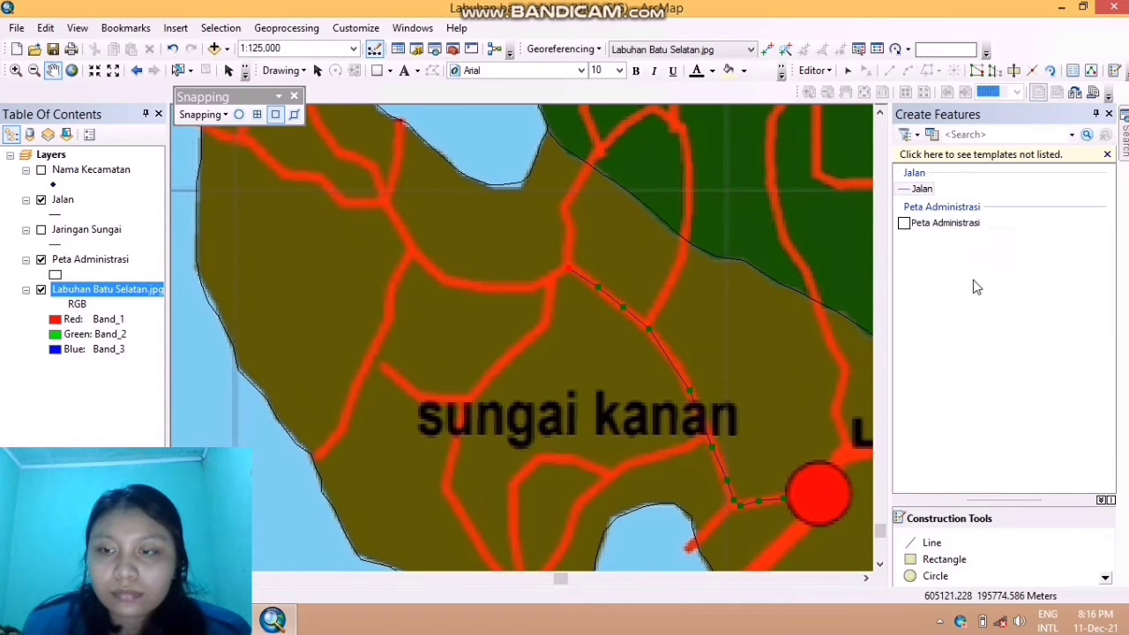
pyautogui.click(932, 543)
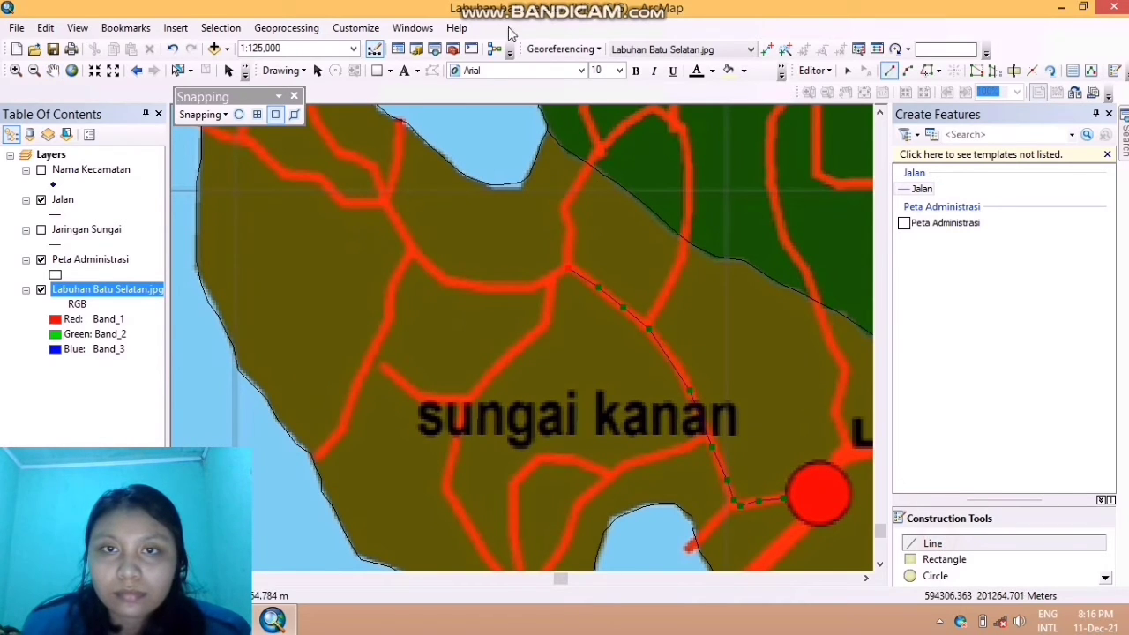
pyautogui.click(537, 282)
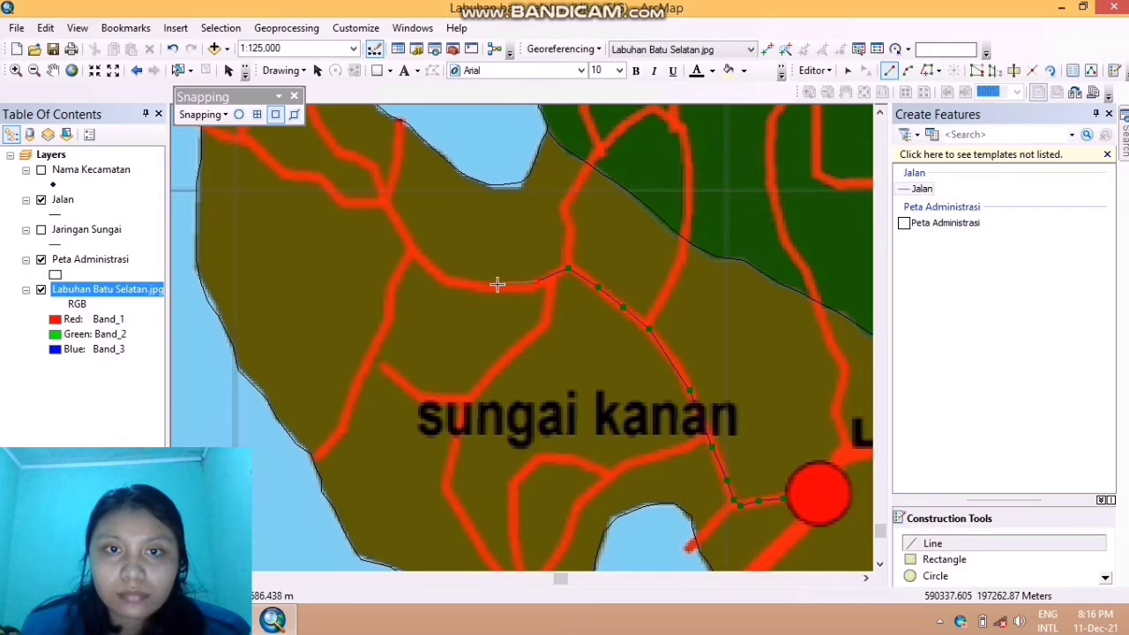
pyautogui.click(494, 285)
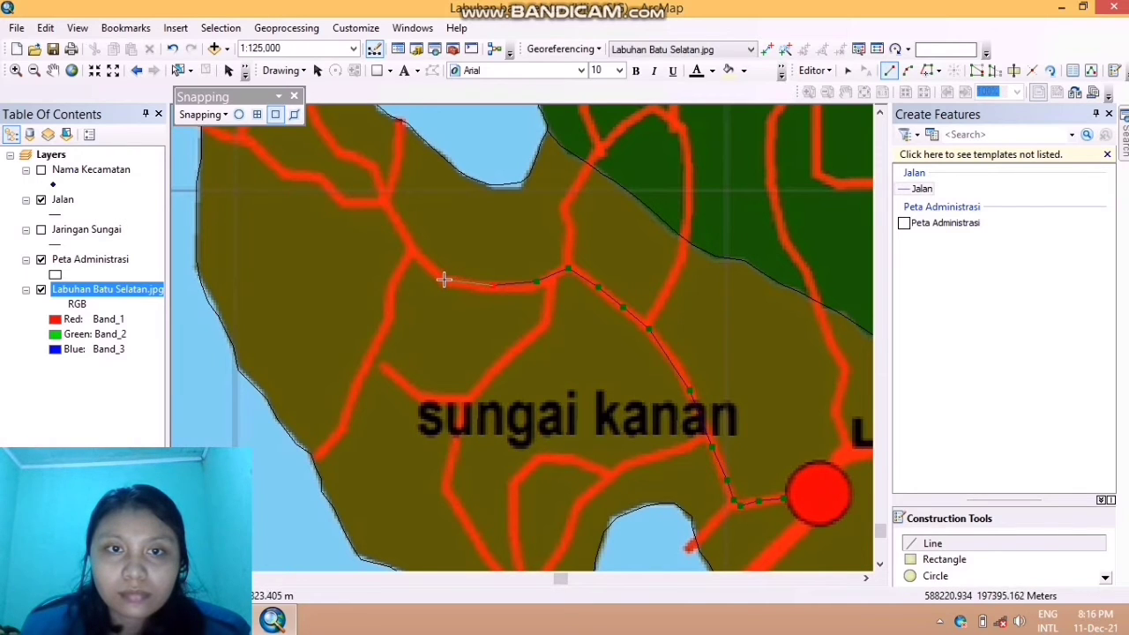
pyautogui.click(405, 236)
pyautogui.click(384, 204)
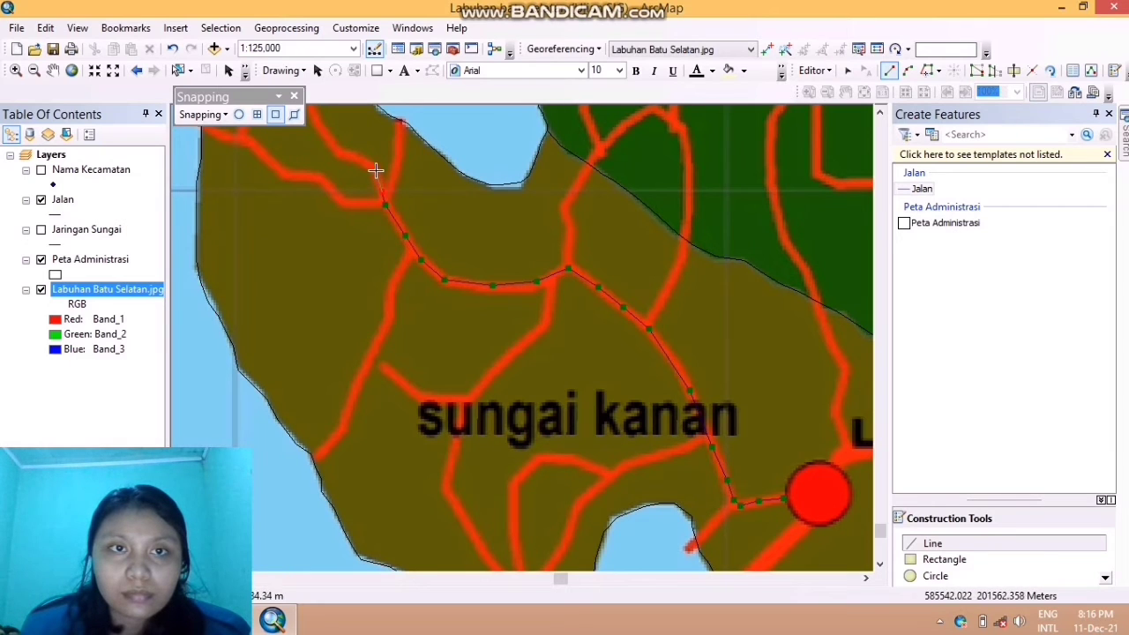
pyautogui.click(357, 157)
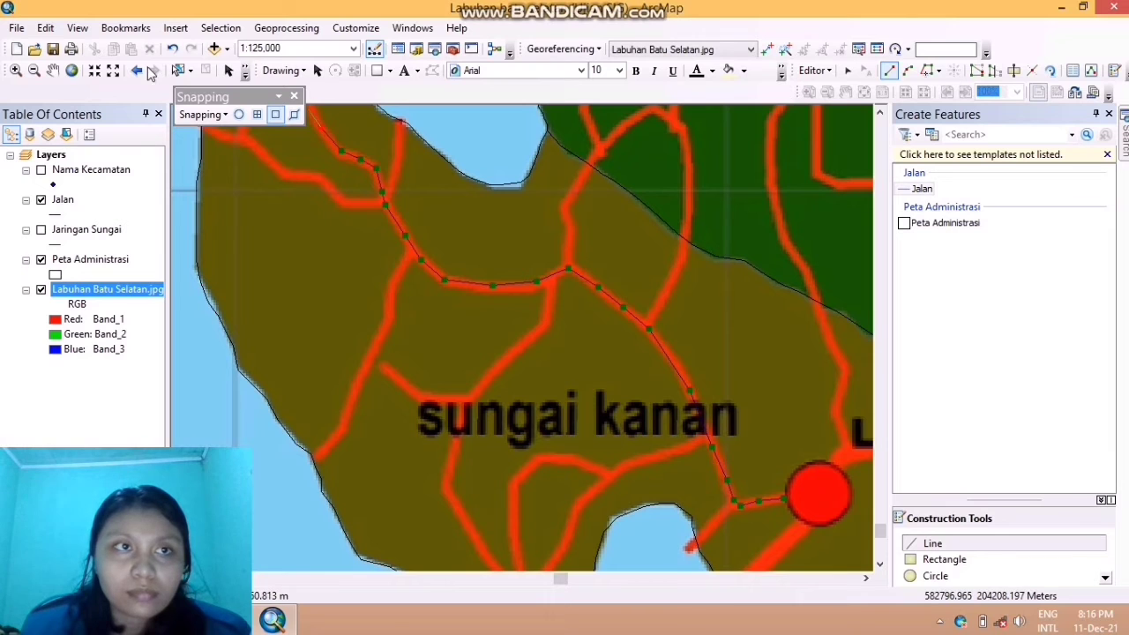
# Continue the Jalan line northwest along the main road to the Peta Administrasi boundary vertex at Sungai Kanan's northwestern tip and finish the sketch
pyautogui.click(52, 70)
pyautogui.moveTo(360, 174); pyautogui.dragTo(436, 374)
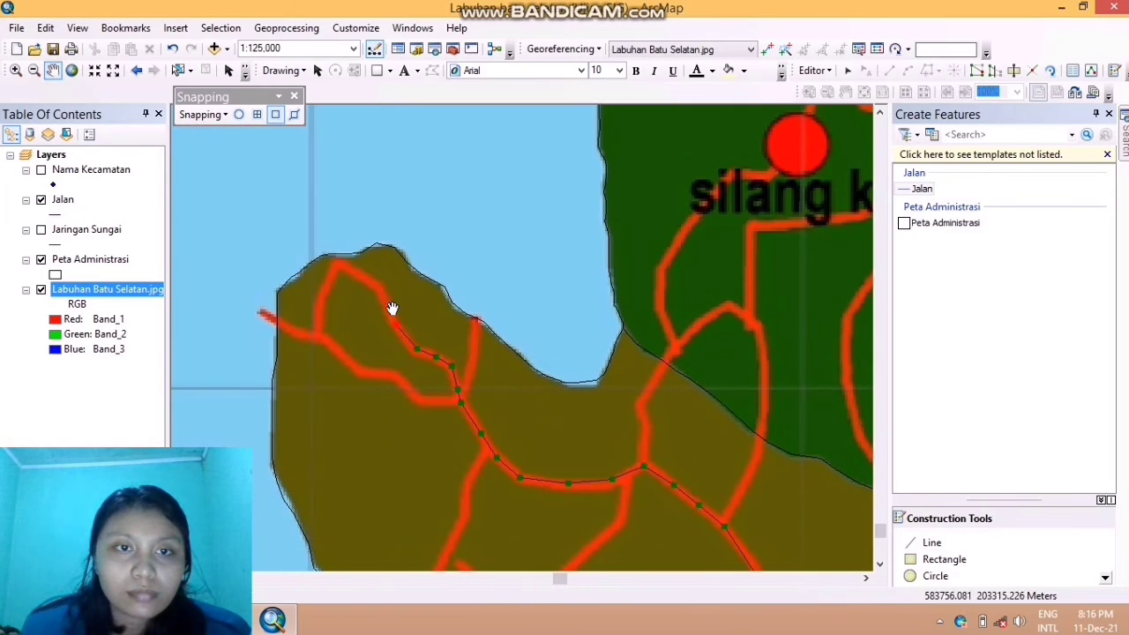
pyautogui.click(928, 542)
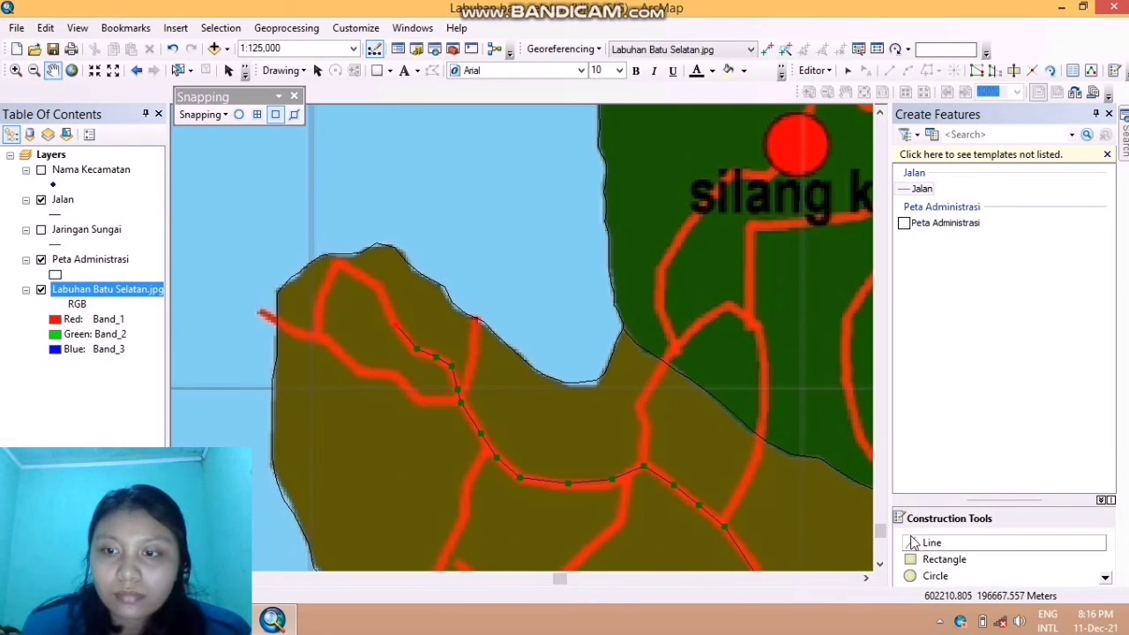
pyautogui.click(395, 324)
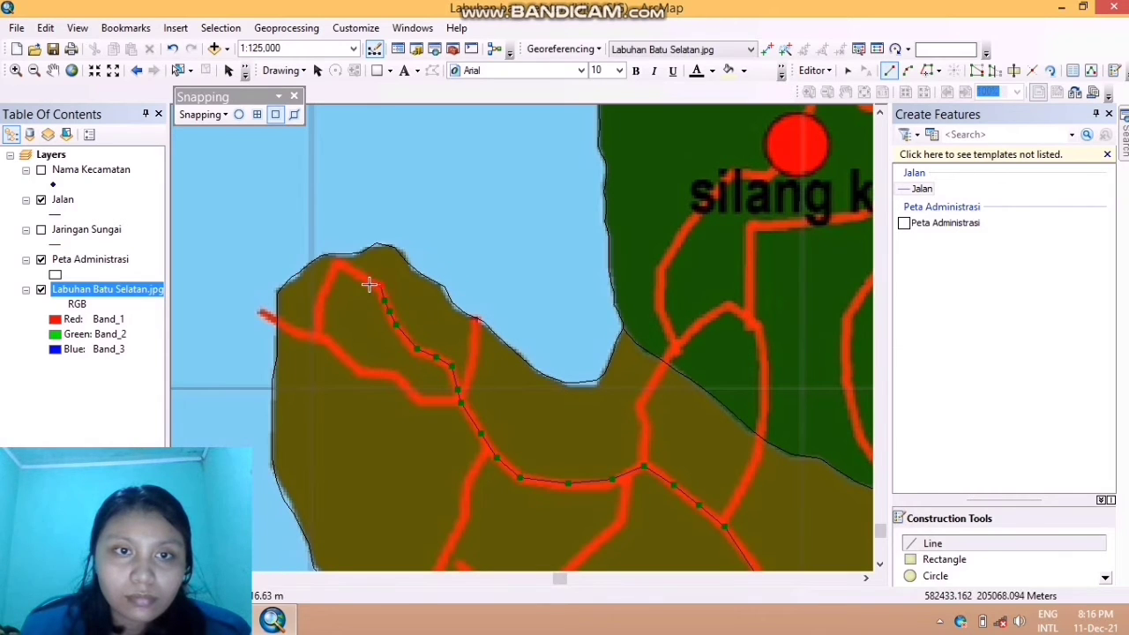
pyautogui.click(330, 257)
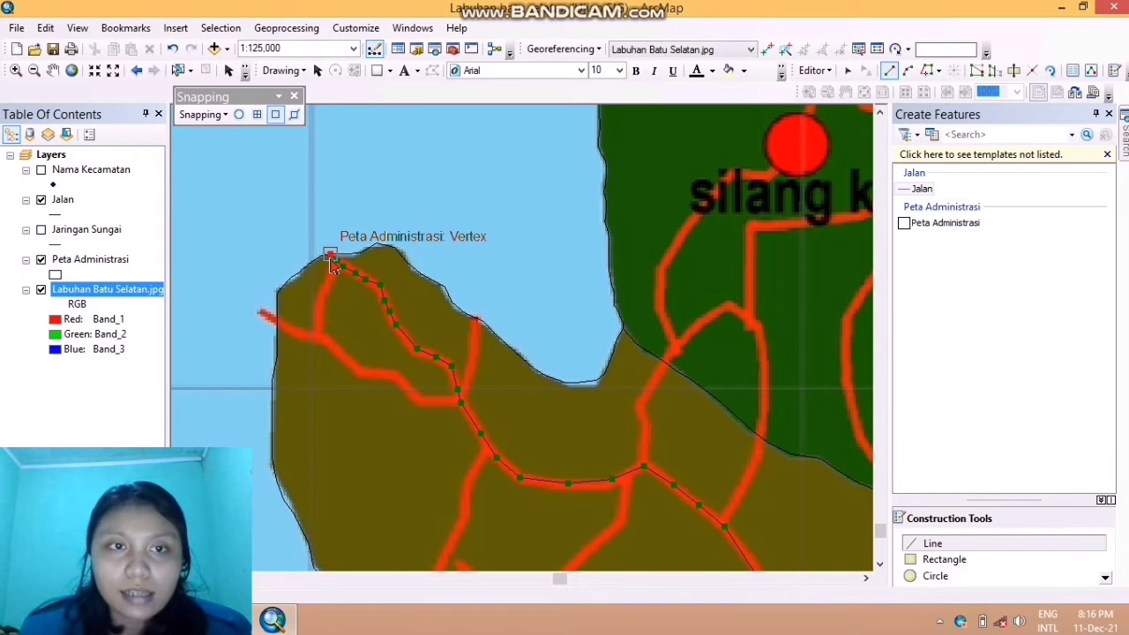
pyautogui.rightClick(330, 259)
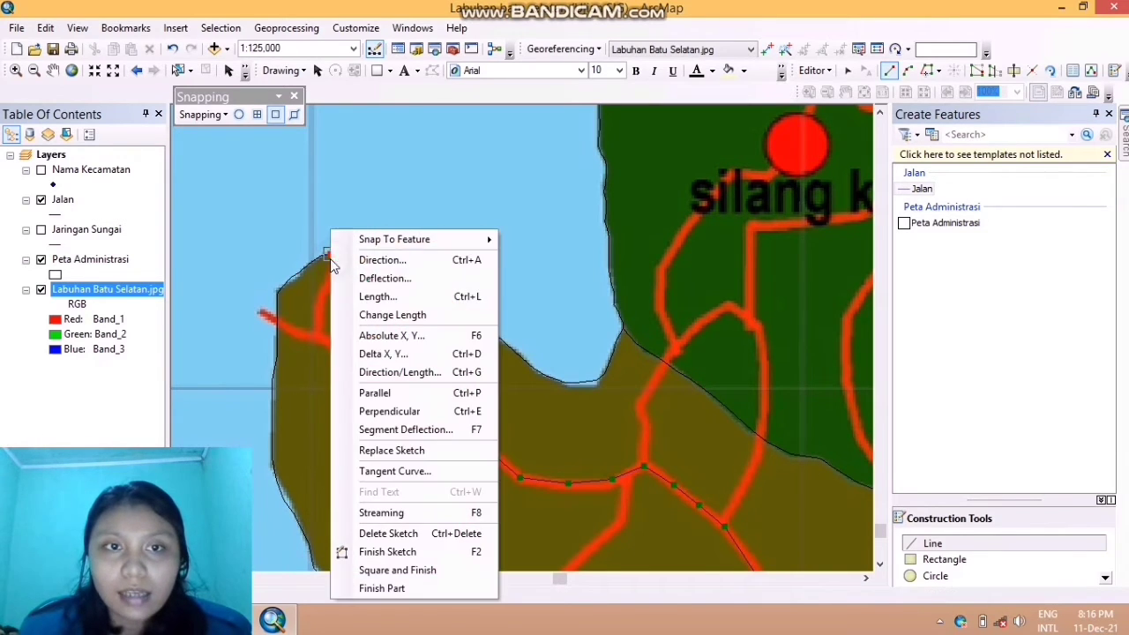
pyautogui.click(449, 553)
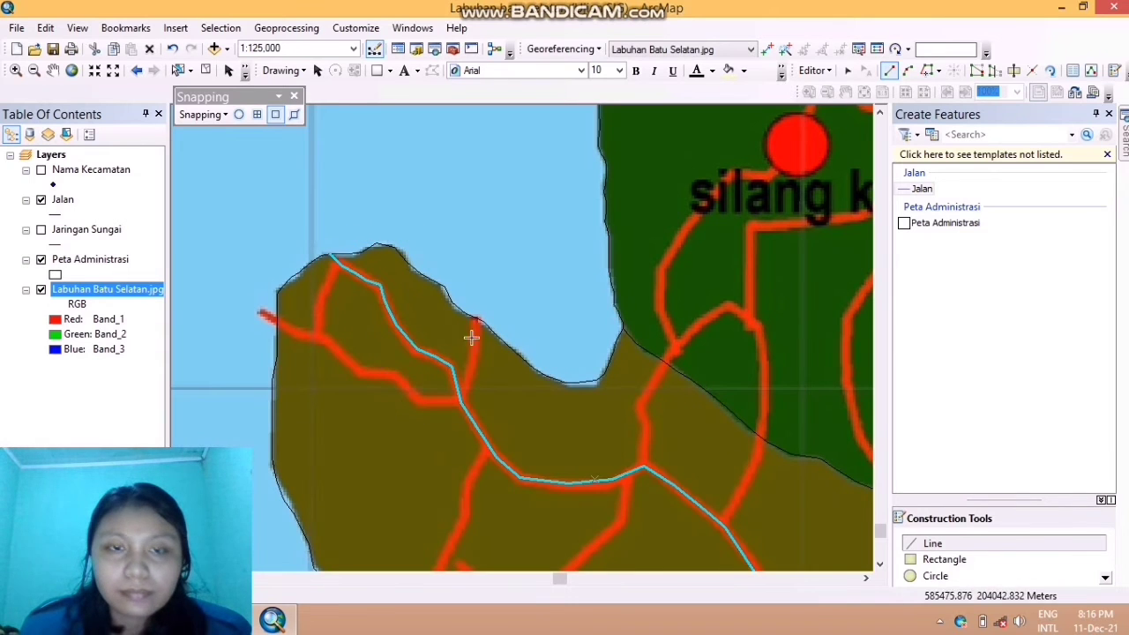
# Trace the short road from the main road's northwestern end south to the fork and west past the Sungai Kanan boundary as a Jalan line
pyautogui.click(318, 326)
pyautogui.click(319, 337)
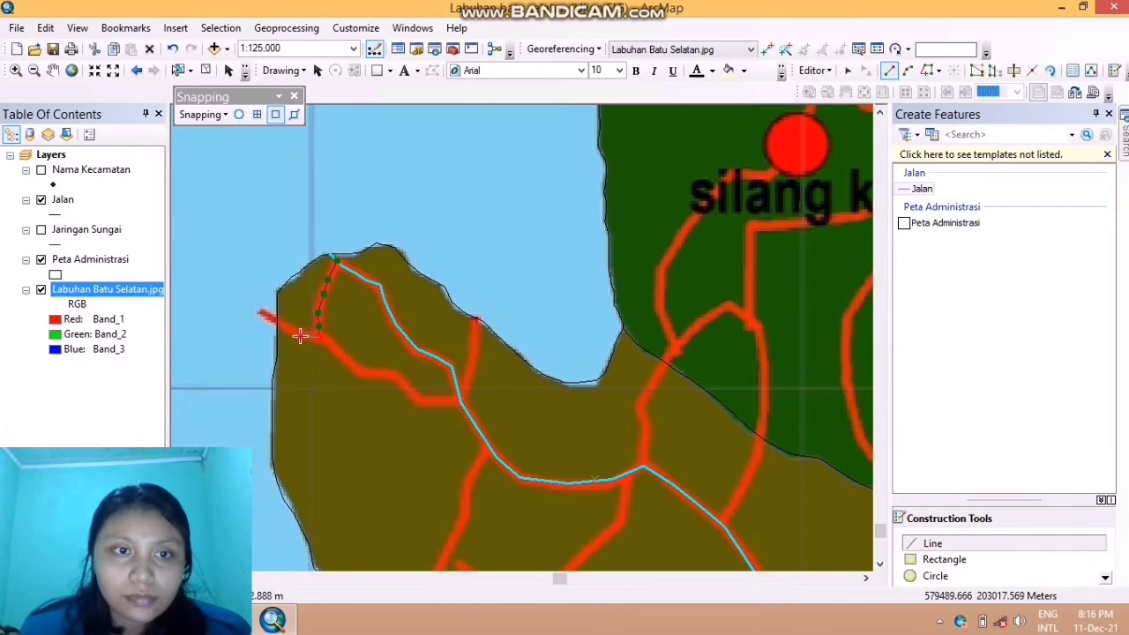
pyautogui.click(301, 335)
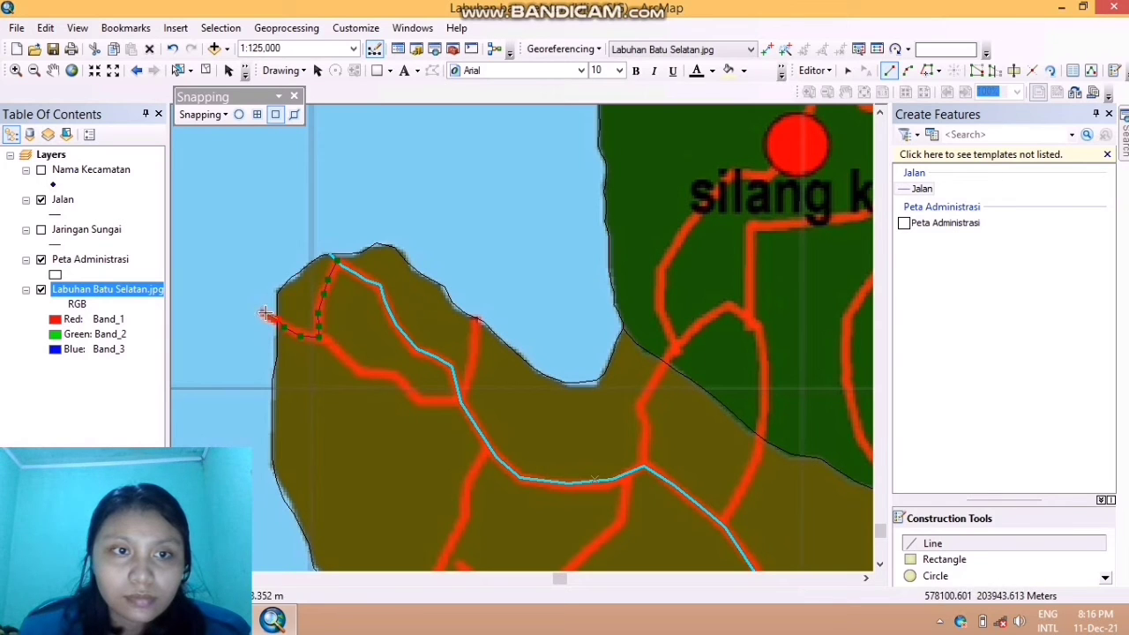
pyautogui.rightClick(261, 314)
pyautogui.click(345, 518)
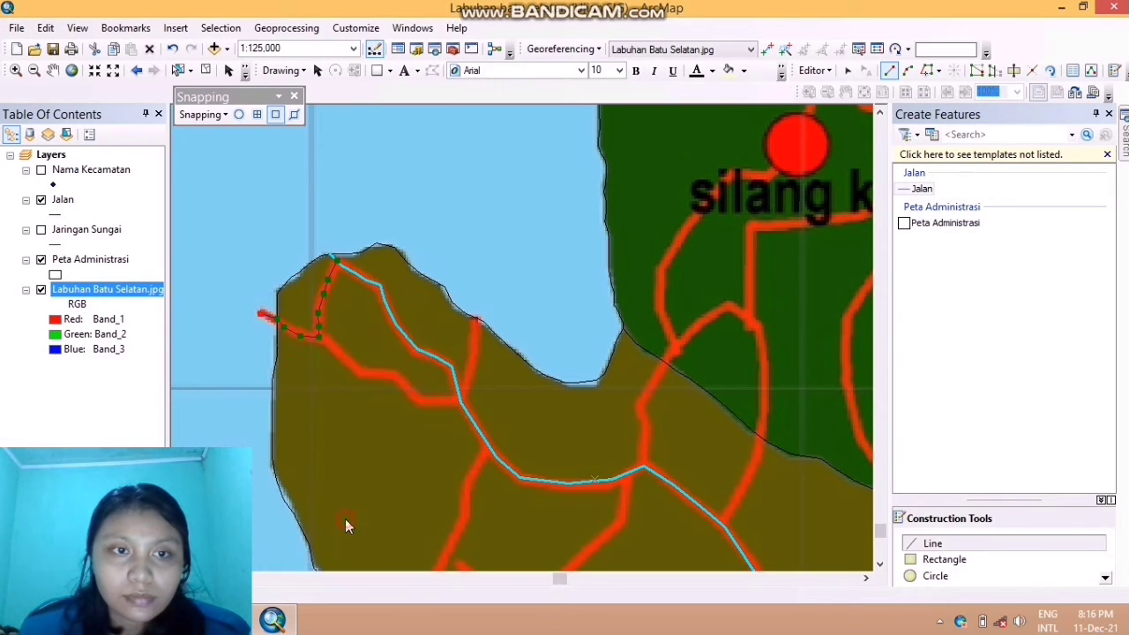
# Trace the road from the northwestern fork southeast to its junction with the main road as a separate Jalan line
pyautogui.click(322, 343)
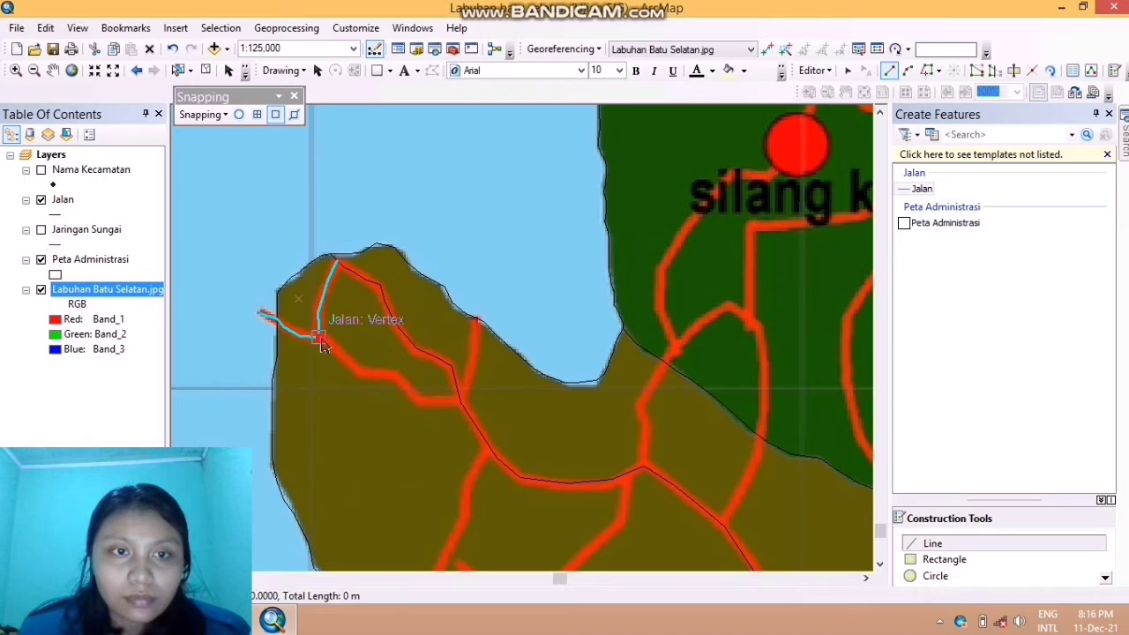
pyautogui.click(357, 371)
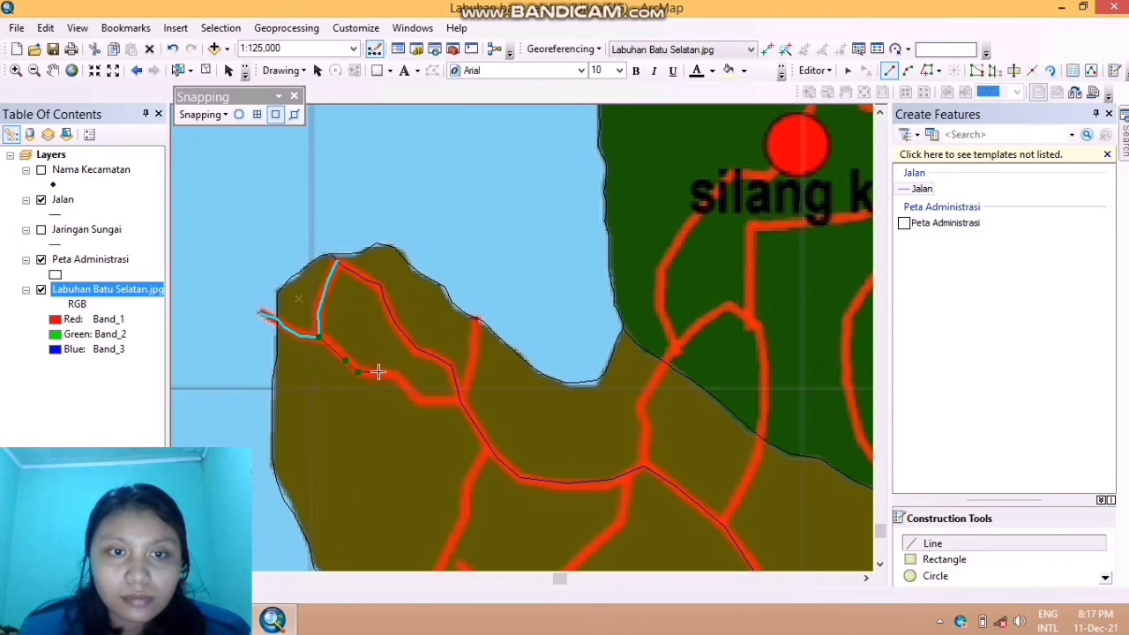
pyautogui.click(392, 377)
pyautogui.click(408, 390)
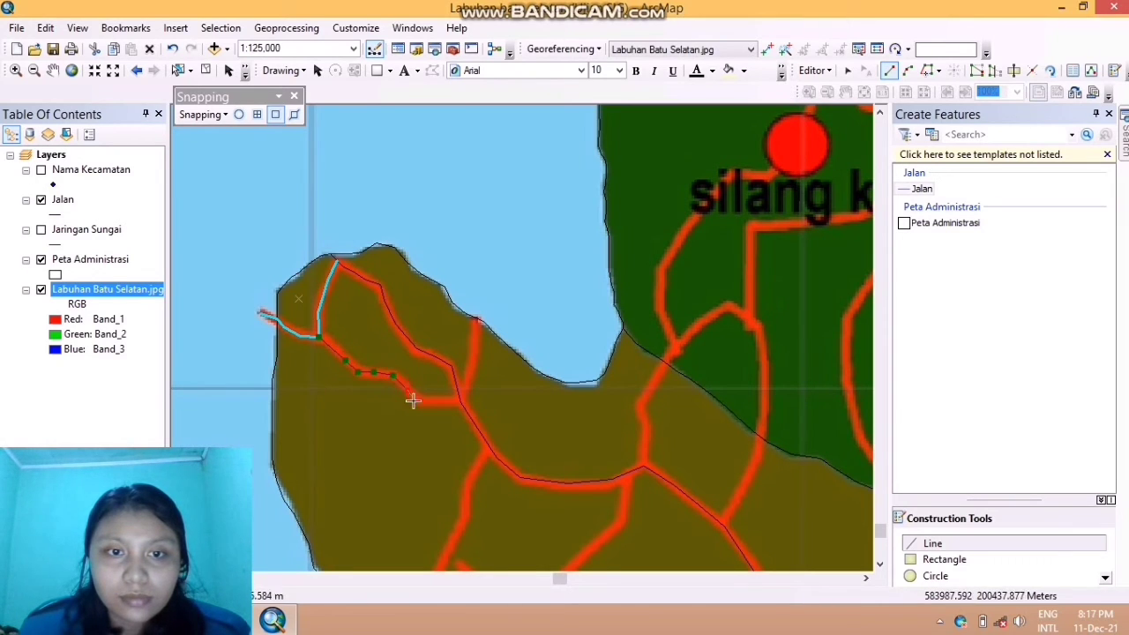
pyautogui.click(435, 400)
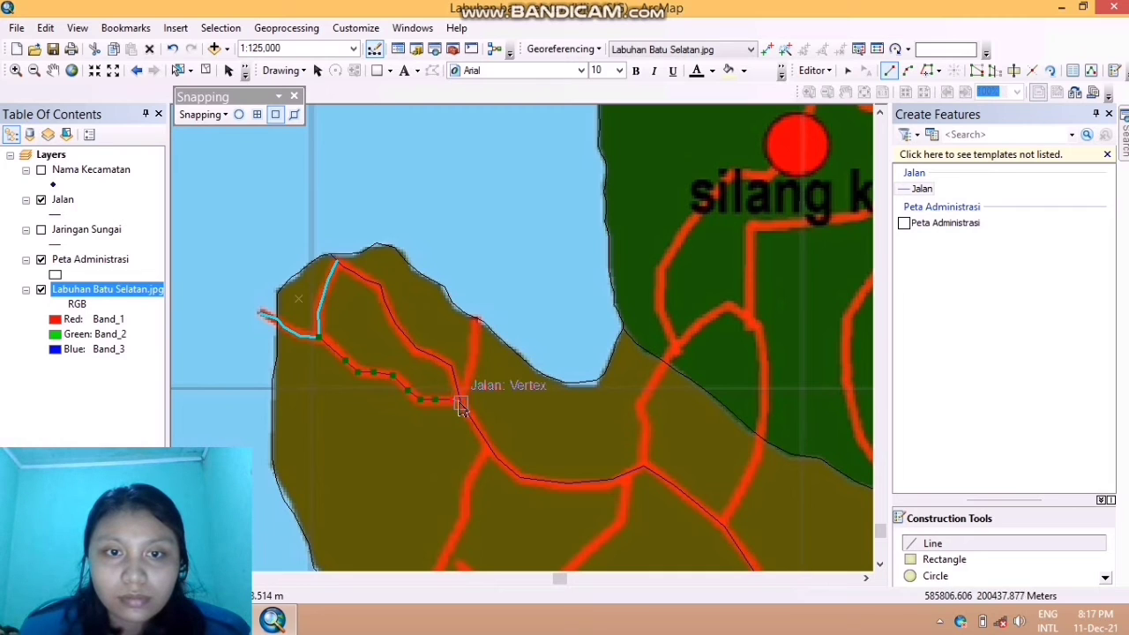
pyautogui.rightClick(459, 404)
pyautogui.click(491, 352)
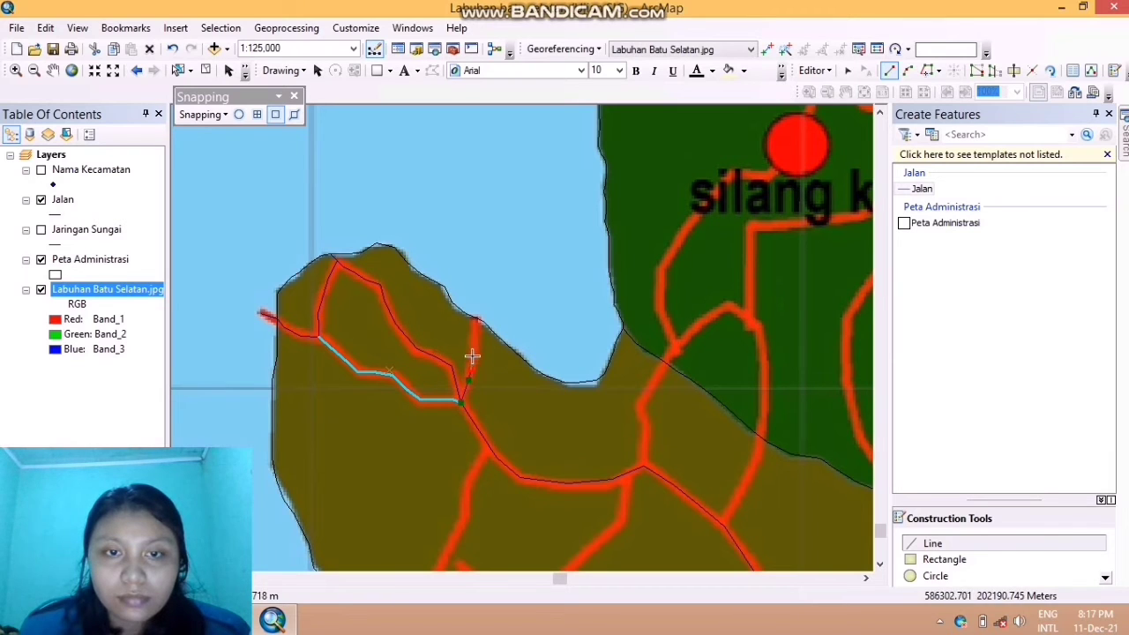
# Trace the short spur from that main road junction north to the Sungai Kanan boundary as a Jalan line
pyautogui.click(471, 370)
pyautogui.click(473, 356)
pyautogui.click(476, 318)
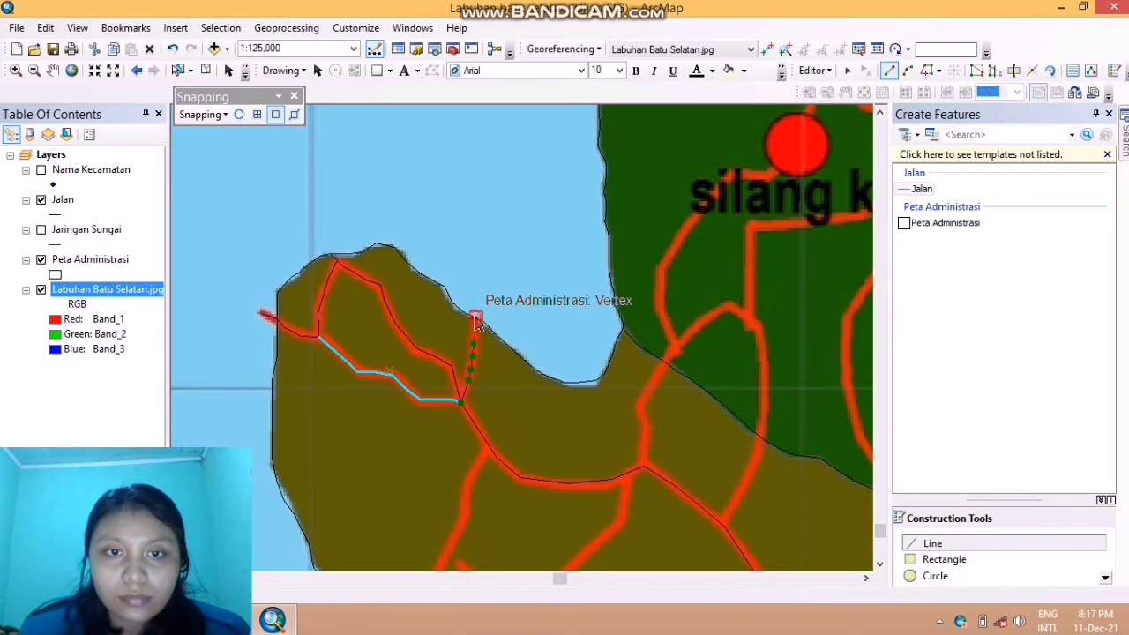
pyautogui.rightClick(476, 318)
pyautogui.click(510, 521)
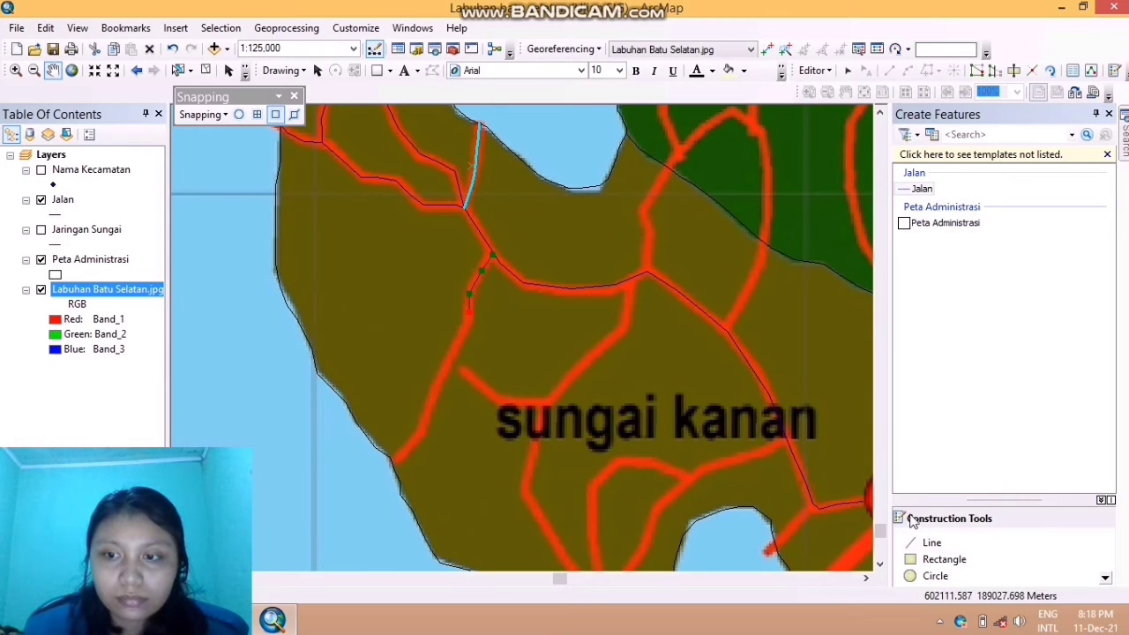
# Trace the branch road from the main road fork southwest to the western Sungai Kanan boundary and finish the Jalan line
pyautogui.click(916, 544)
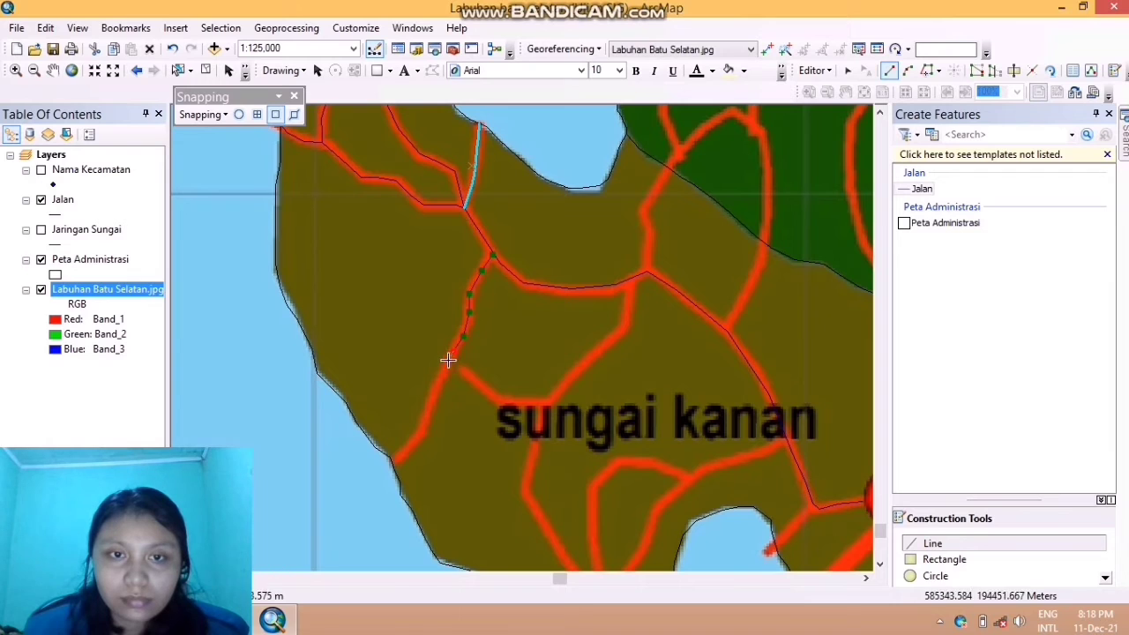
pyautogui.click(436, 389)
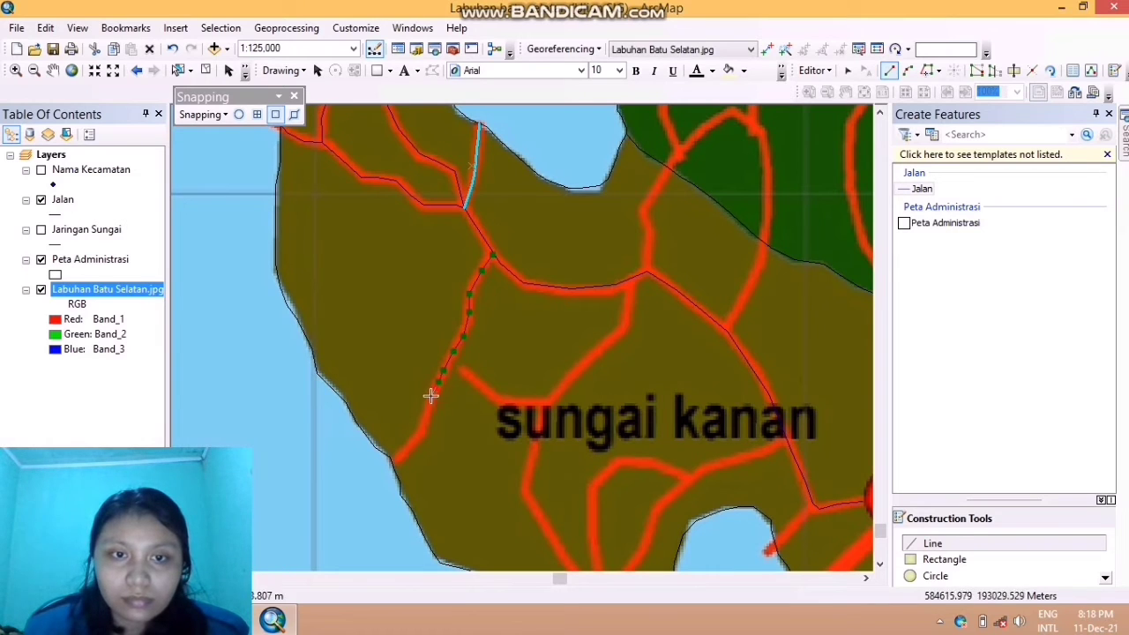
pyautogui.click(432, 401)
pyautogui.click(428, 415)
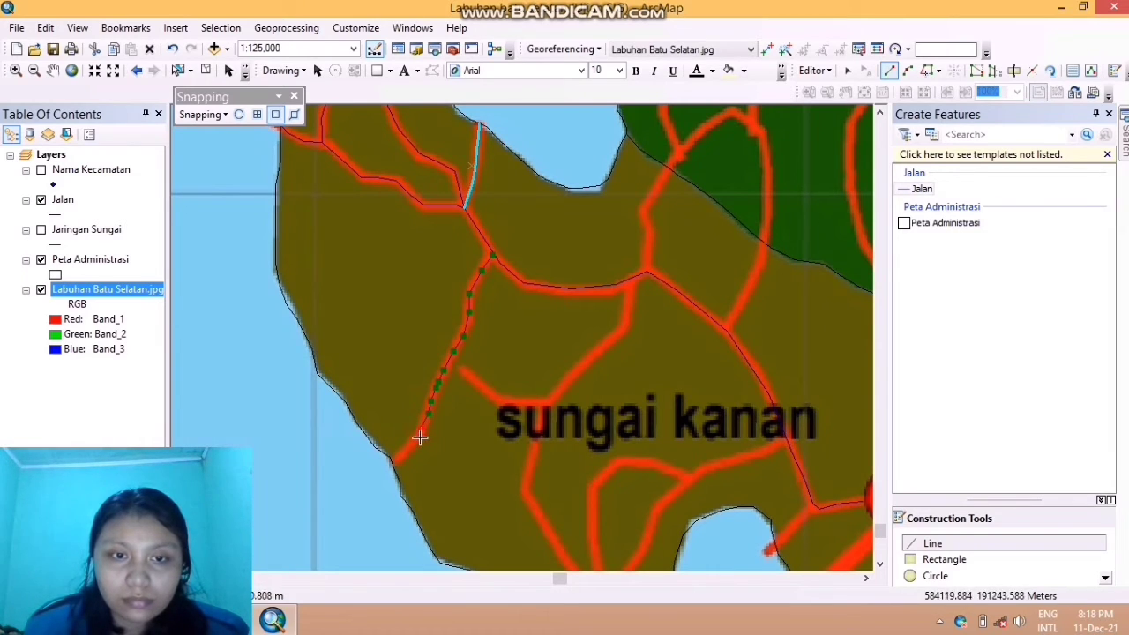
pyautogui.click(390, 458)
pyautogui.rightClick(390, 458)
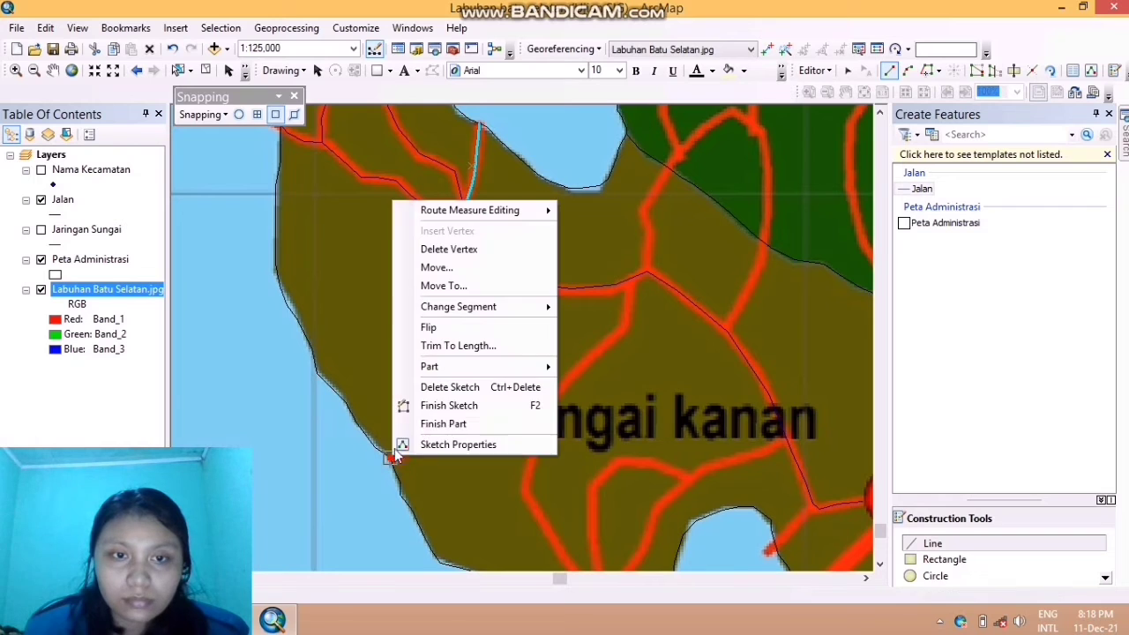
pyautogui.click(449, 406)
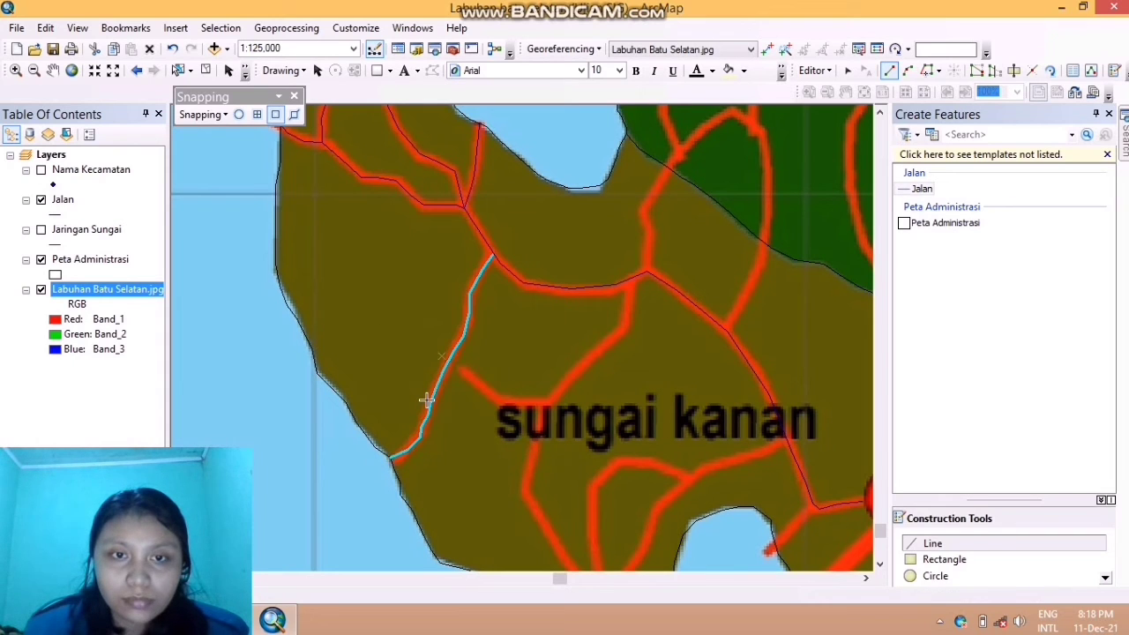
# Start a Jalan line at the main road junction north of the Sungai Kanan label and trace the loop road northeast over its peak in the green subdistrict
pyautogui.click(647, 273)
pyautogui.click(647, 240)
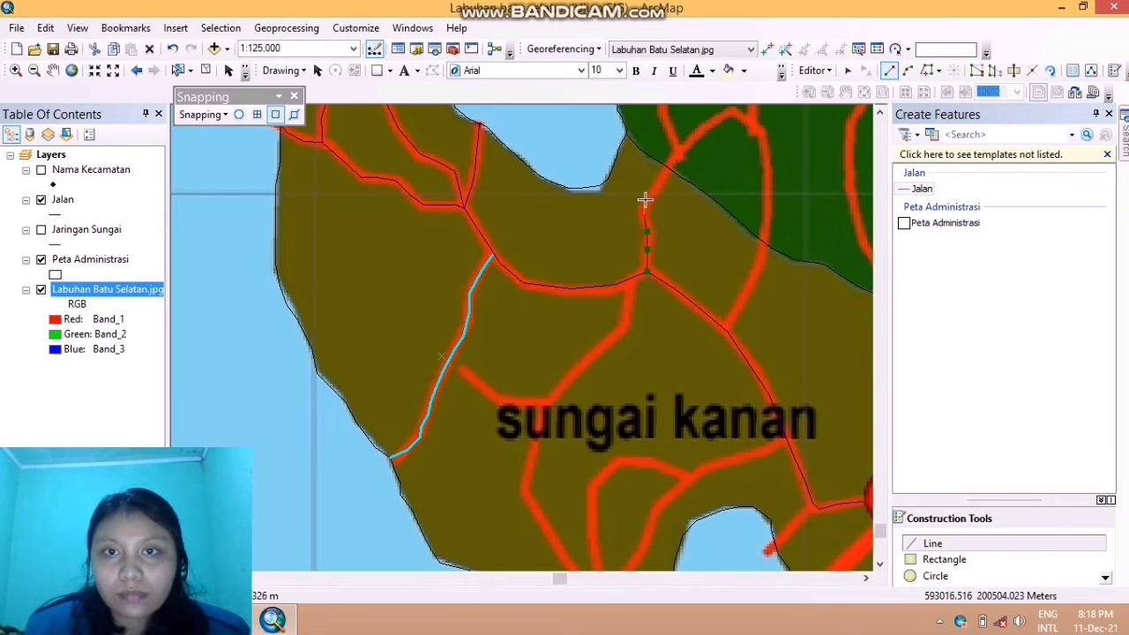
pyautogui.click(697, 137)
pyautogui.click(708, 125)
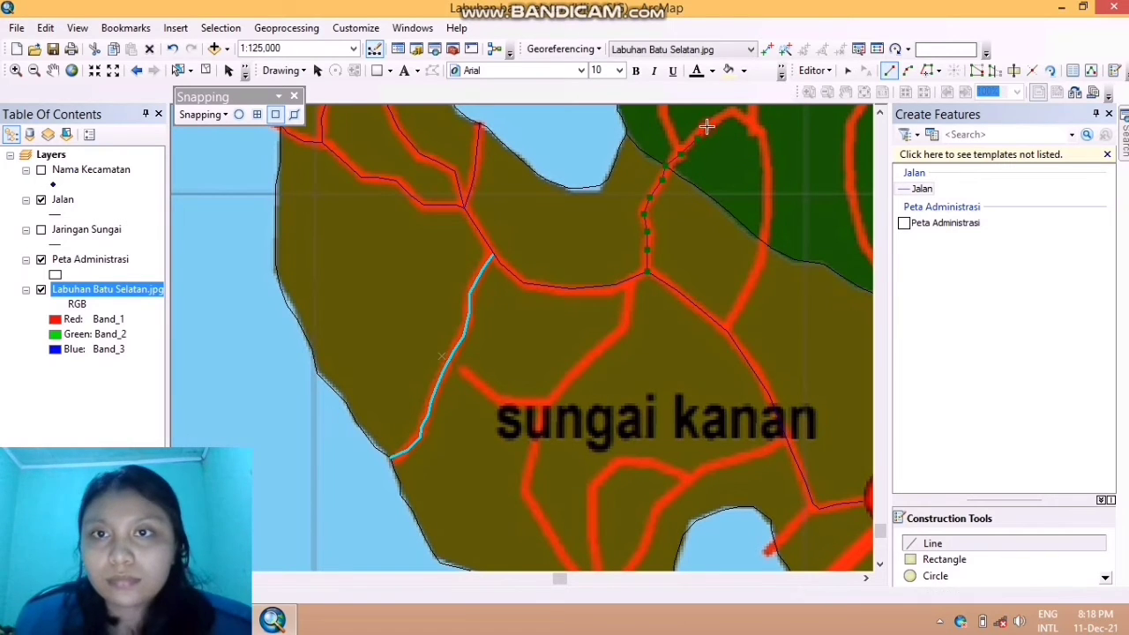
pyautogui.click(724, 117)
pyautogui.click(743, 115)
pyautogui.click(753, 125)
pyautogui.click(759, 136)
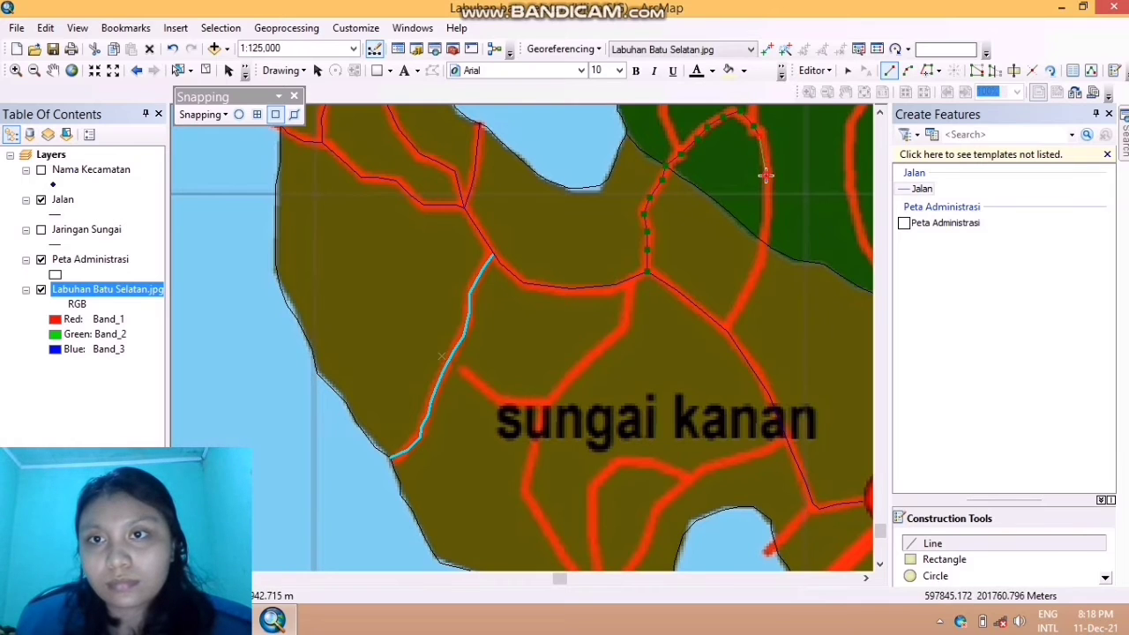
# Continue the loop road south across the subdistrict boundary to the main road northeast of the Sungai Kanan label and finish the Jalan line
pyautogui.click(765, 175)
pyautogui.click(767, 200)
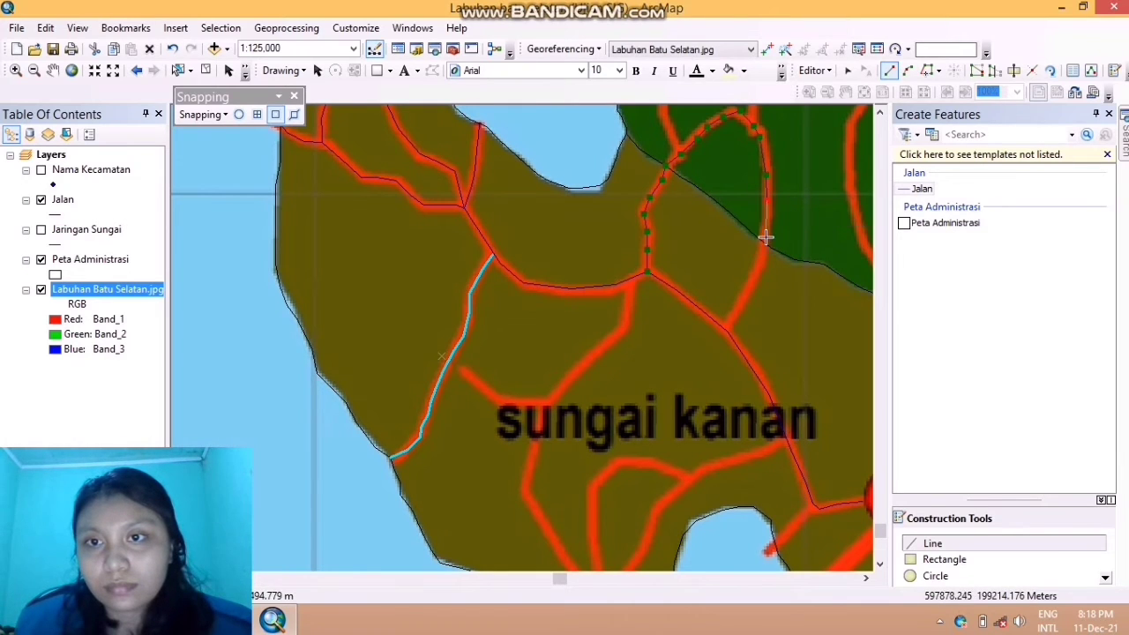
pyautogui.click(761, 241)
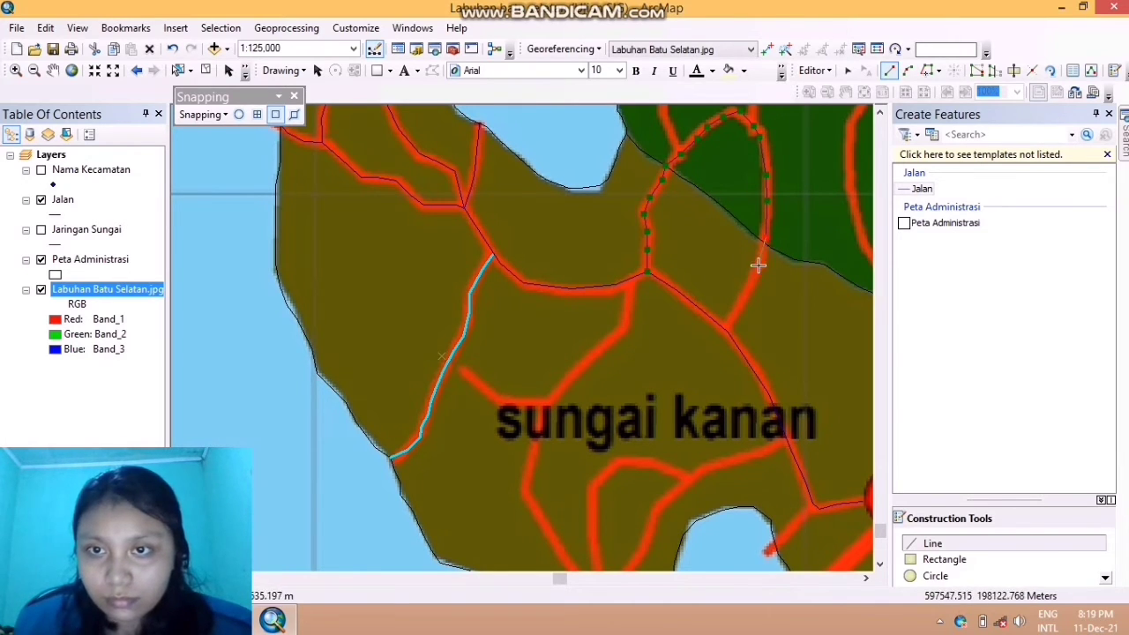
pyautogui.click(761, 262)
pyautogui.click(752, 280)
pyautogui.click(745, 294)
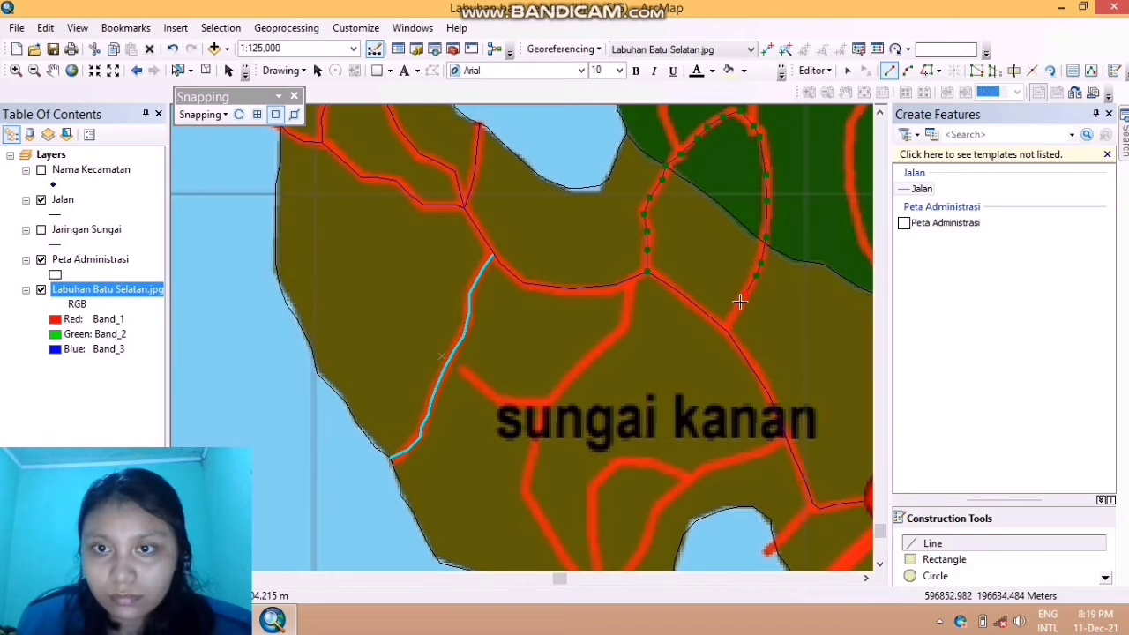
pyautogui.click(736, 314)
pyautogui.rightClick(730, 319)
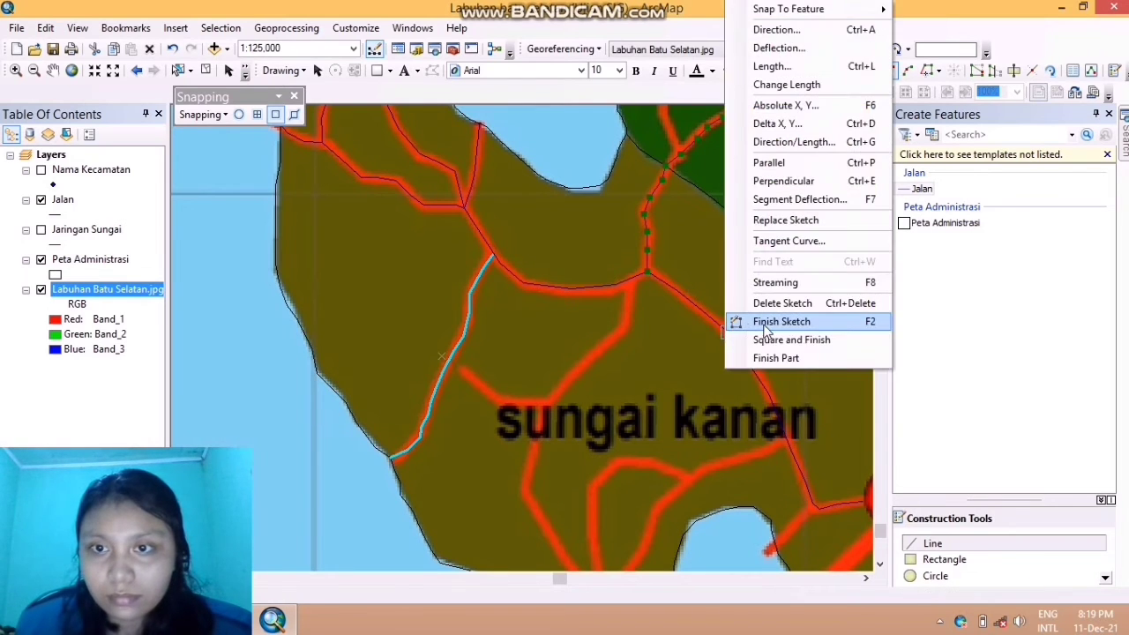
pyautogui.click(759, 321)
# Start a Jalan line on the main road just west of the loop's western junction and trace the branch southwest toward the Sungai Kanan label
pyautogui.click(53, 71)
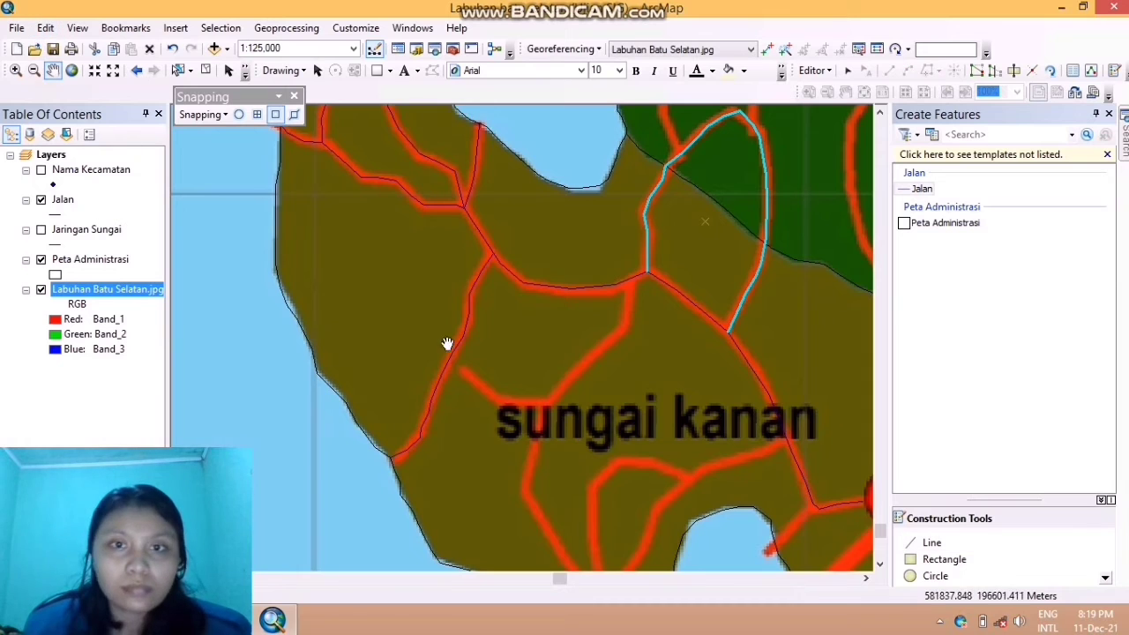
pyautogui.moveTo(448, 341); pyautogui.dragTo(485, 215)
pyautogui.moveTo(870, 389); pyautogui.dragTo(851, 372)
pyautogui.click(926, 542)
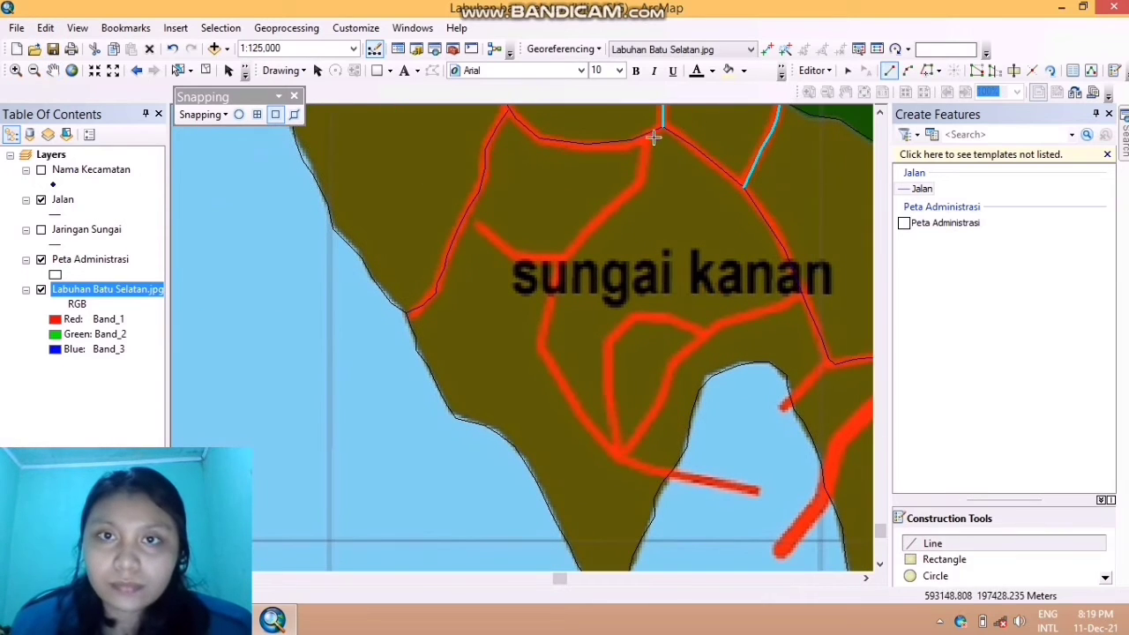
pyautogui.click(646, 153)
pyautogui.click(644, 175)
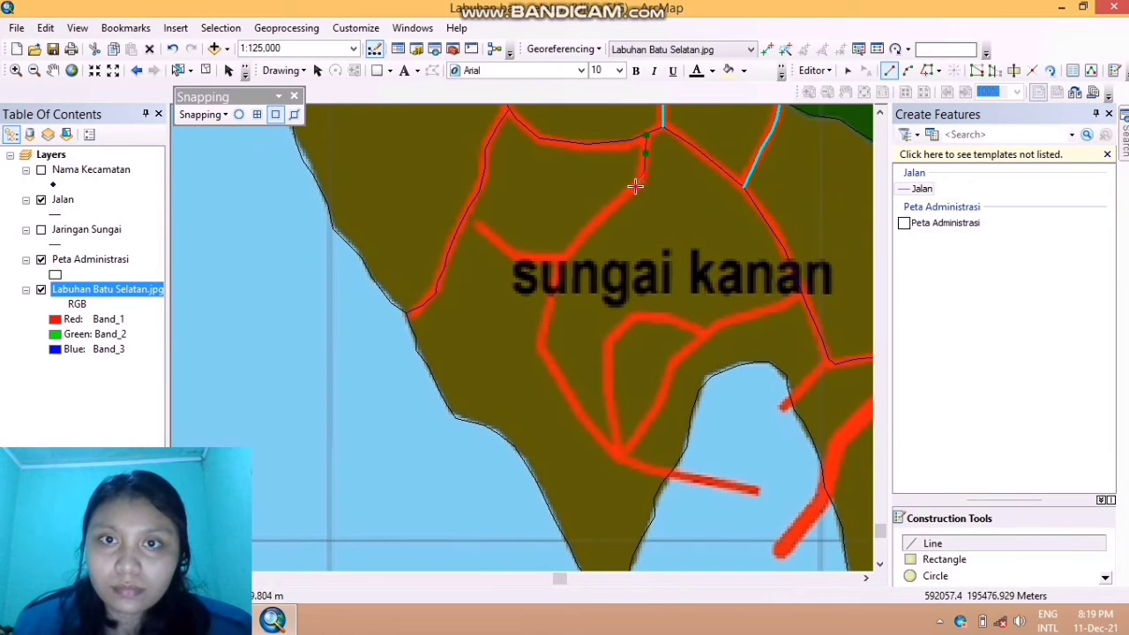
pyautogui.click(635, 186)
pyautogui.click(623, 199)
pyautogui.click(613, 206)
pyautogui.click(599, 219)
pyautogui.click(588, 229)
pyautogui.click(578, 239)
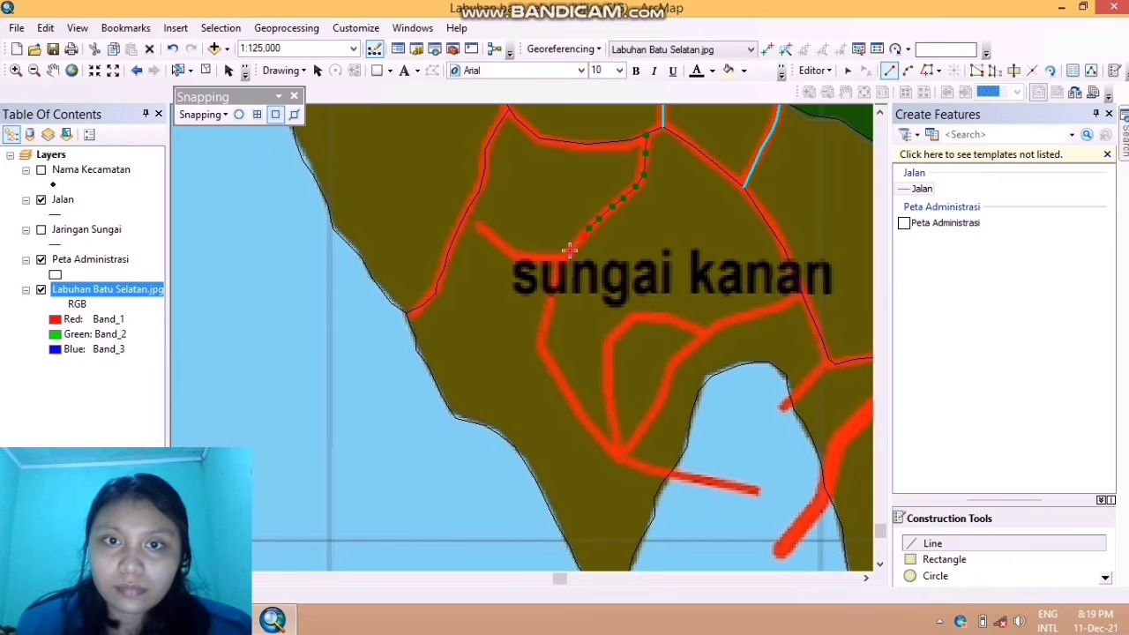
# Continue the branch west above the Sungai Kanan label and northwest to the road's dead end, and finish the Jalan line
pyautogui.click(570, 251)
pyautogui.click(554, 257)
pyautogui.click(532, 257)
pyautogui.click(515, 255)
pyautogui.click(499, 243)
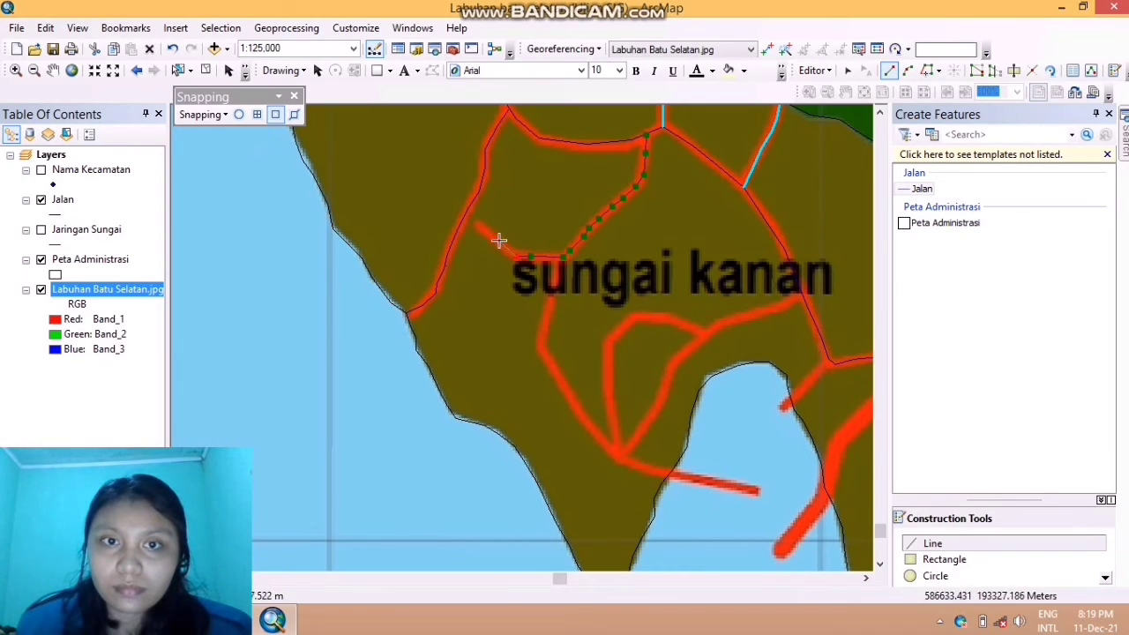
pyautogui.click(485, 234)
pyautogui.click(474, 225)
pyautogui.rightClick(473, 225)
pyautogui.click(559, 430)
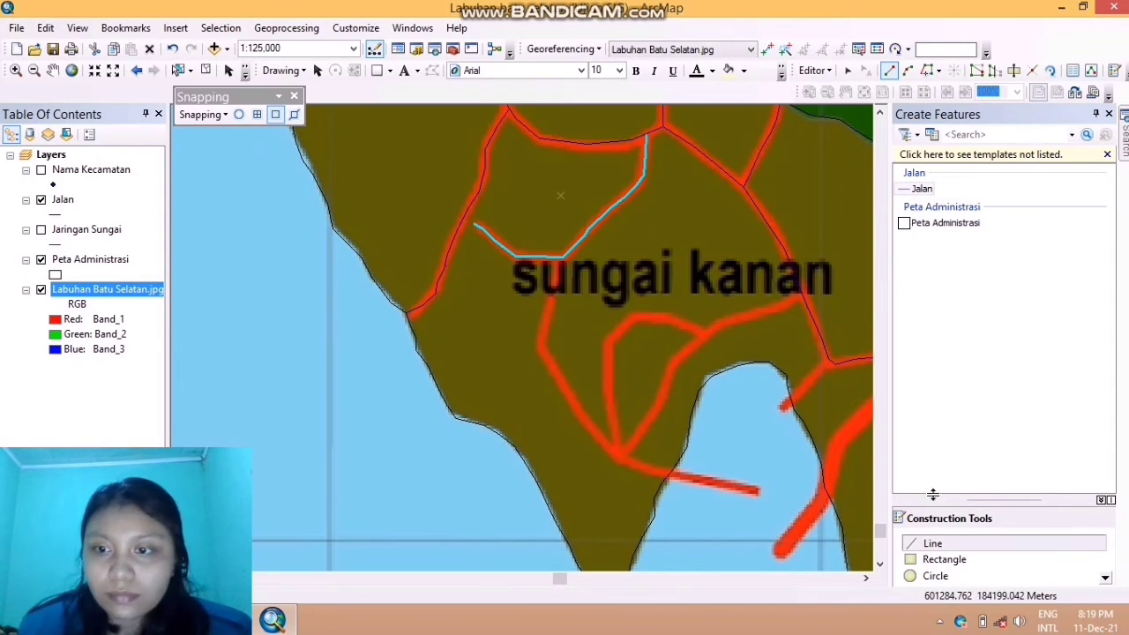
# Start a Jalan line at the branch junction on the Sungai Kanan label and trace the road south and southeast to the small loop's southern junction
pyautogui.click(562, 258)
pyautogui.click(551, 300)
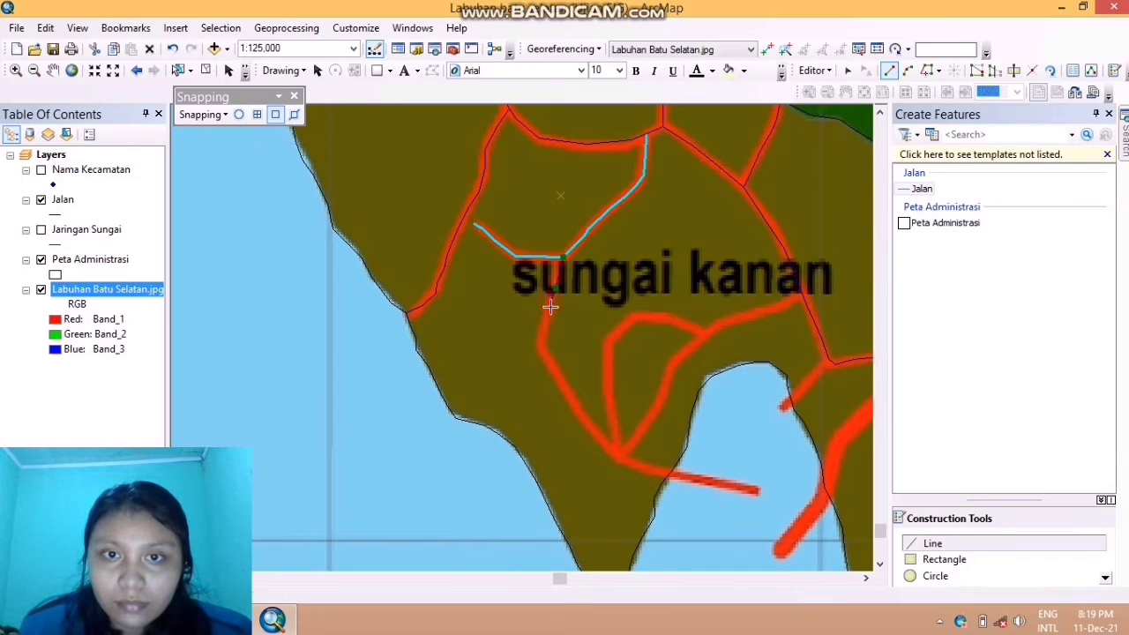
pyautogui.click(544, 321)
pyautogui.click(542, 353)
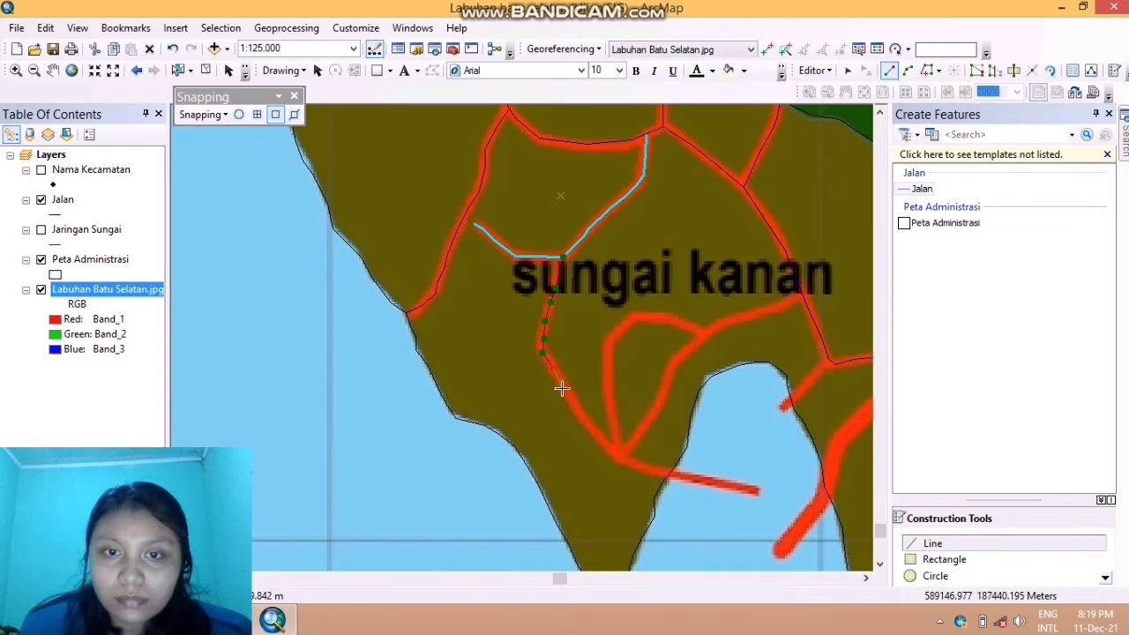
pyautogui.click(588, 426)
pyautogui.click(621, 454)
# Continue the road east across the district boundary to its dead end in the blue area and finish the Jalan line
pyautogui.click(648, 466)
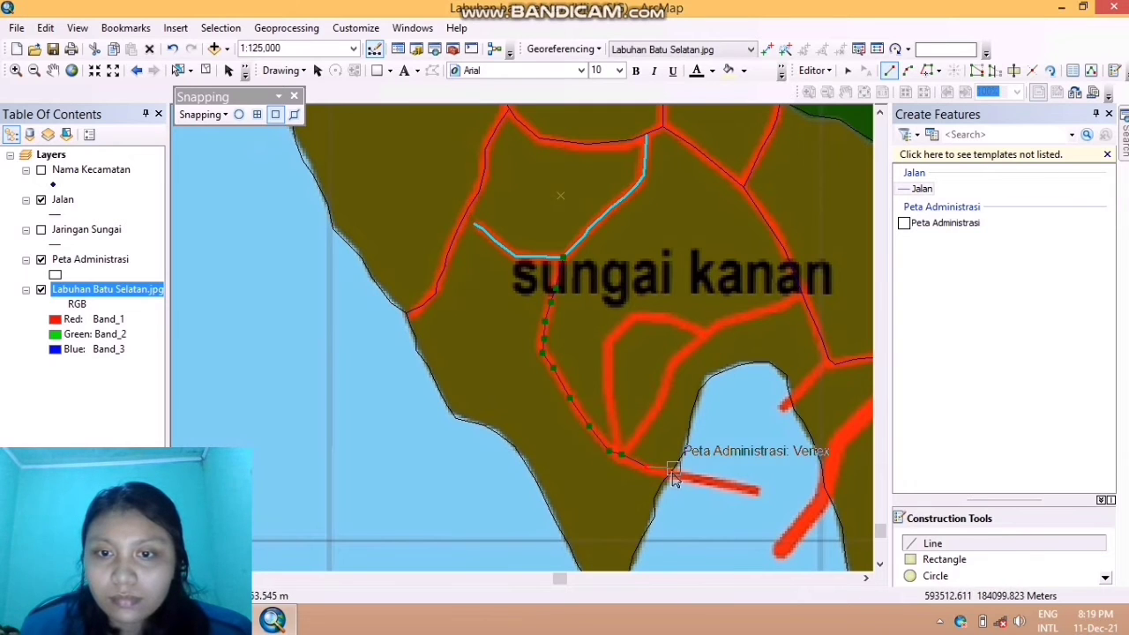
pyautogui.click(674, 471)
pyautogui.click(707, 482)
pyautogui.click(756, 491)
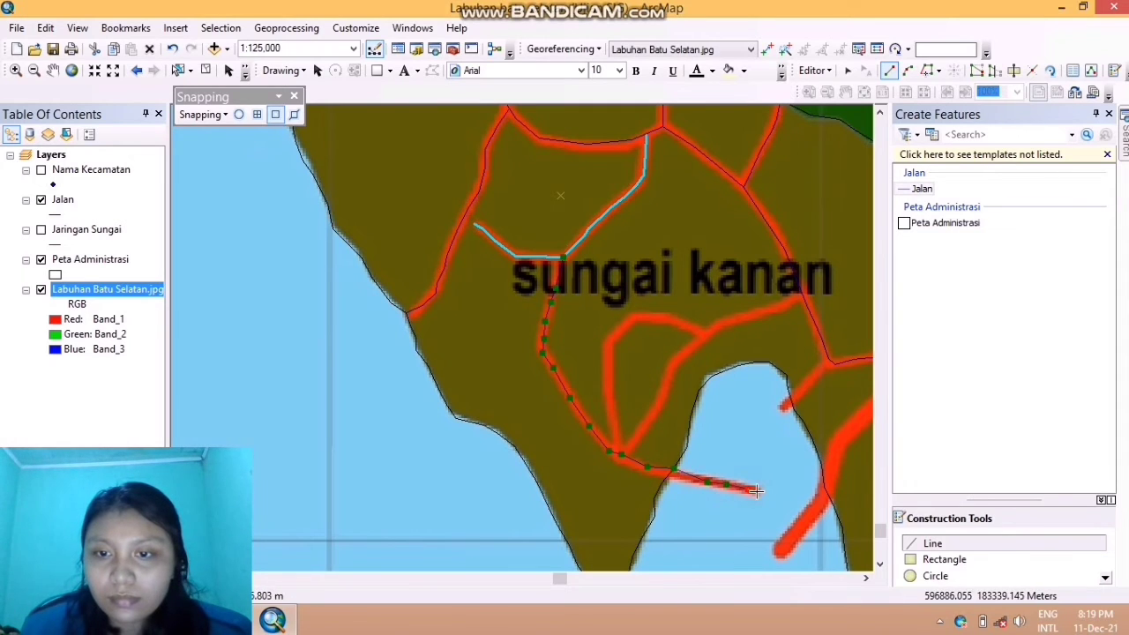
pyautogui.rightClick(757, 491)
pyautogui.click(796, 456)
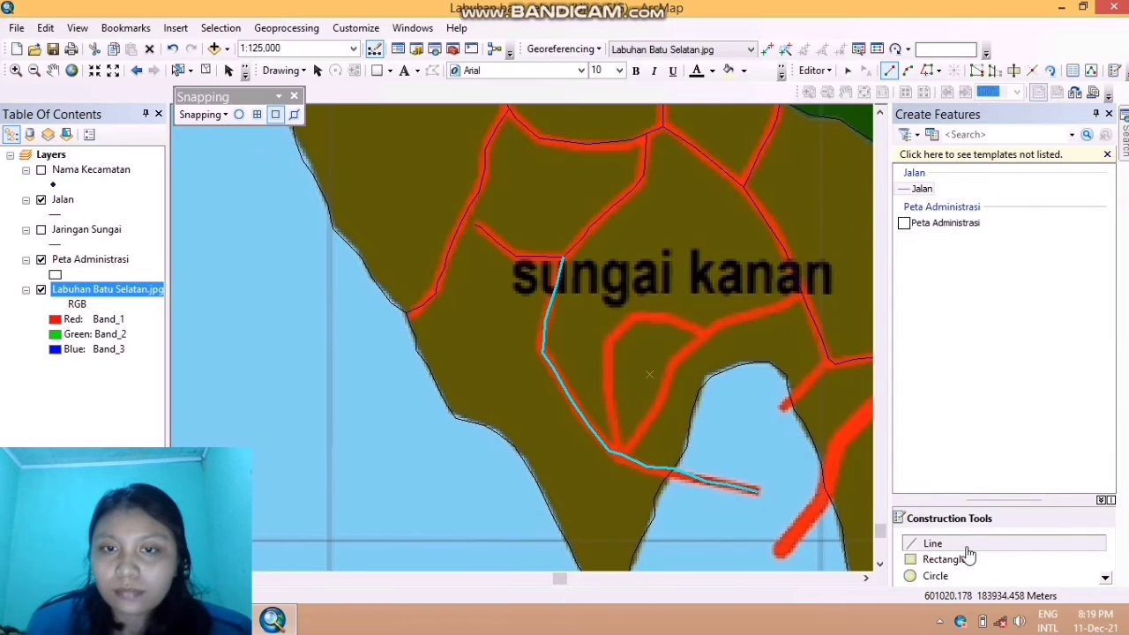
# Start a Jalan line at the small loop's southern junction below the Sungai Kanan label and trace its western side north and over the top
pyautogui.click(612, 415)
pyautogui.click(610, 397)
pyautogui.click(608, 380)
pyautogui.click(606, 358)
pyautogui.click(607, 344)
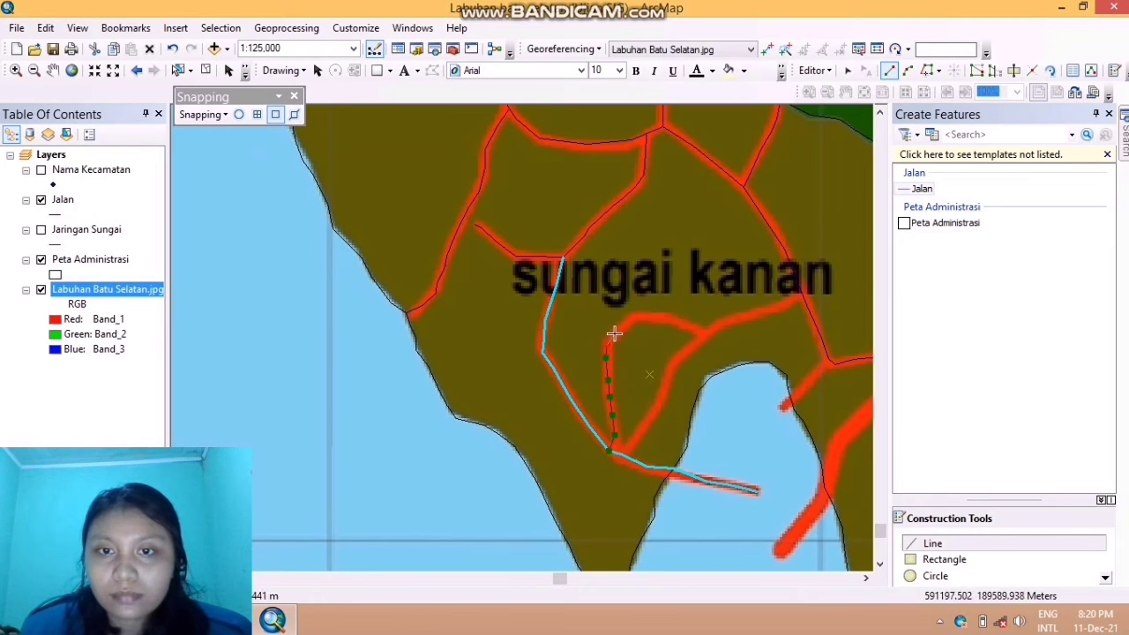
pyautogui.click(631, 318)
pyautogui.click(647, 318)
pyautogui.click(663, 320)
pyautogui.click(677, 323)
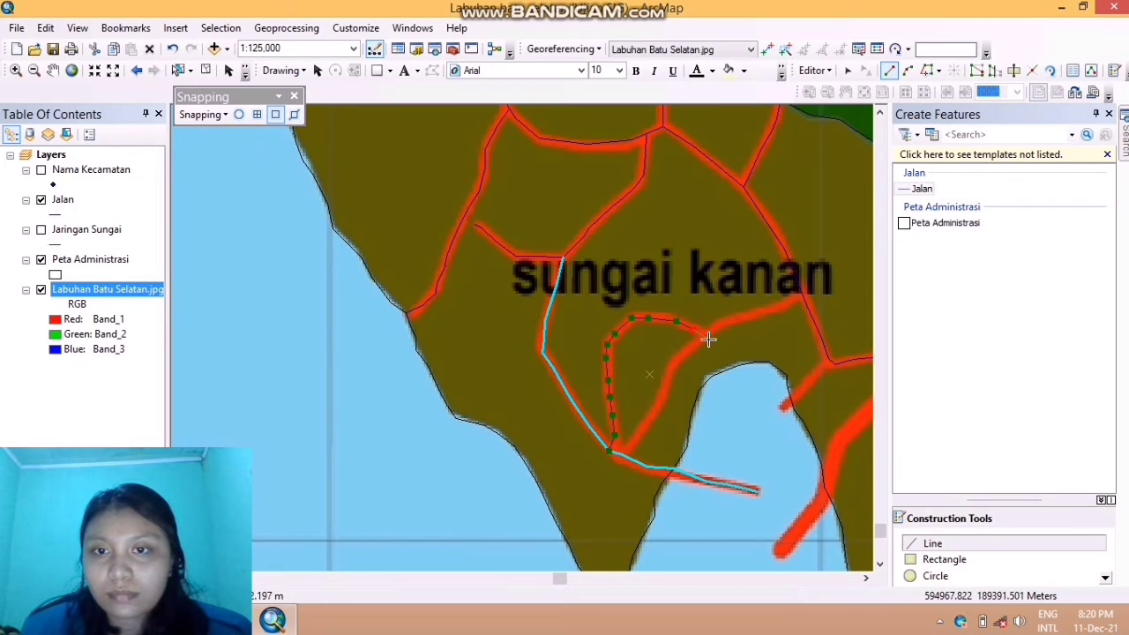
# Continue the small loop around its eastern corner and southwest back to the road at its southern junction, and finish the Jalan line
pyautogui.click(703, 334)
pyautogui.click(688, 347)
pyautogui.click(678, 359)
pyautogui.click(671, 369)
pyautogui.click(667, 378)
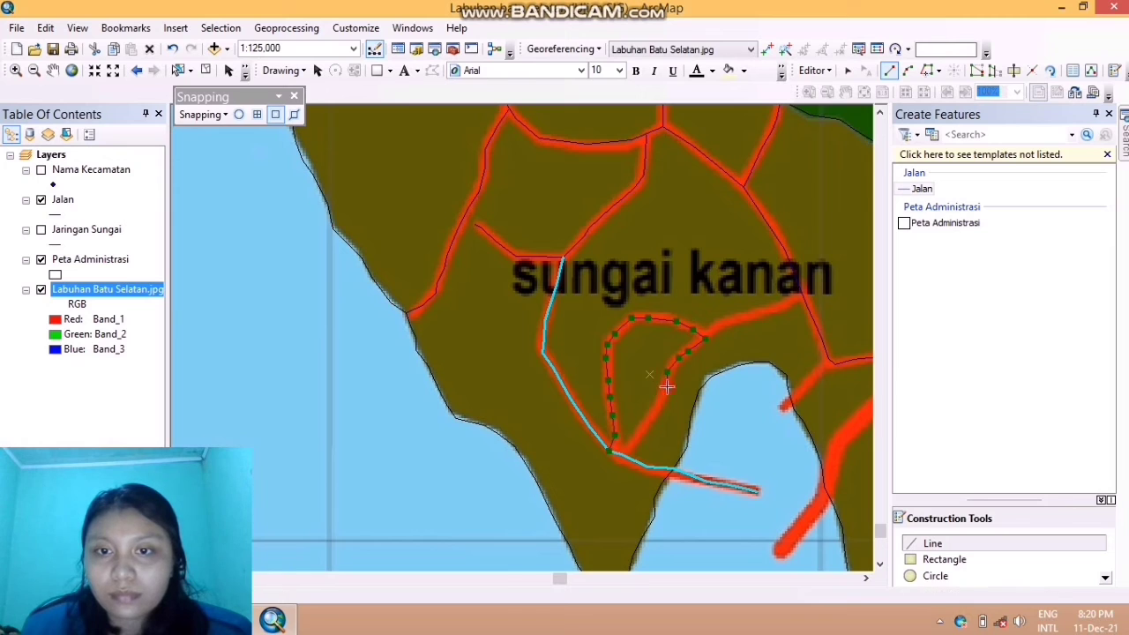
pyautogui.click(663, 389)
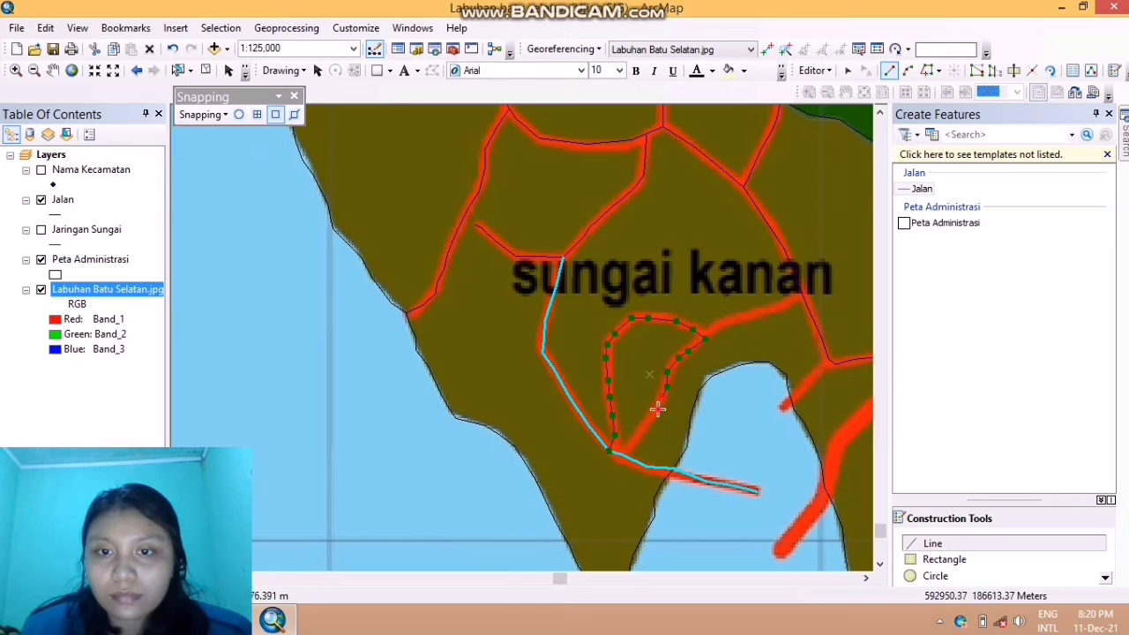
pyautogui.rightClick(622, 454)
pyautogui.click(670, 401)
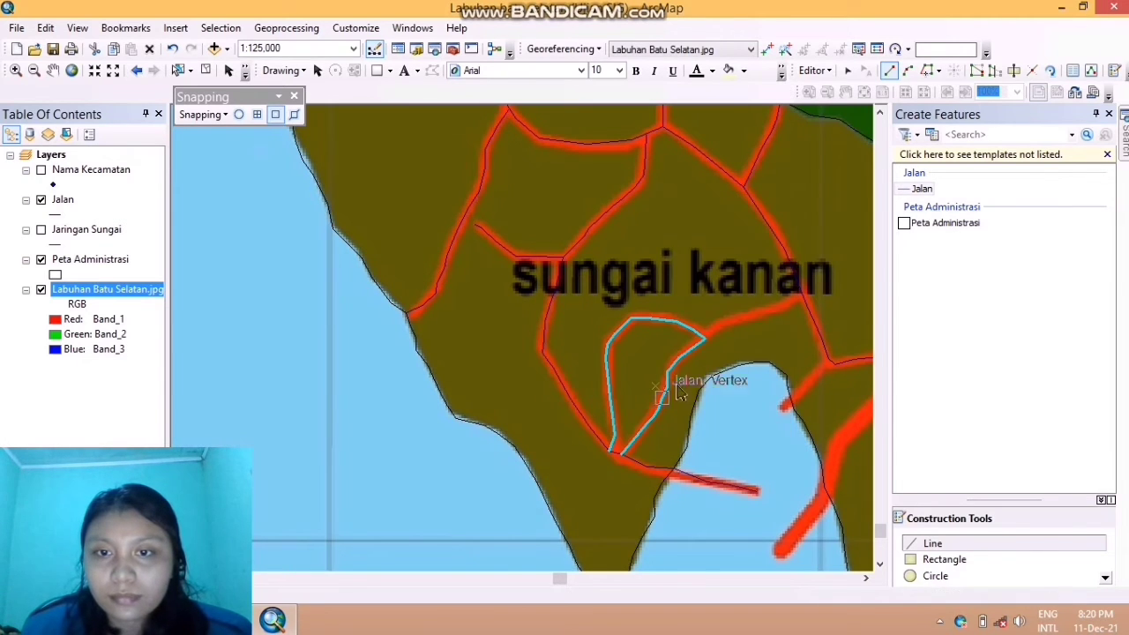
# Trace the short road from the small loop's eastern corner northeast to the main road as a Jalan line and finish it
pyautogui.click(717, 327)
pyautogui.click(732, 319)
pyautogui.click(755, 315)
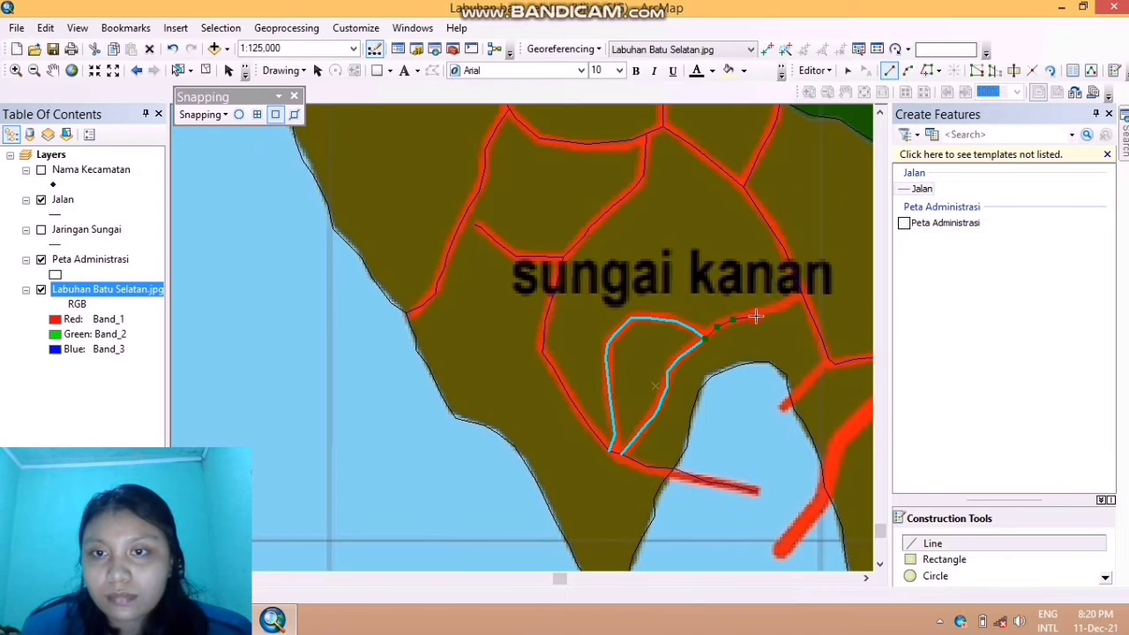
pyautogui.click(766, 313)
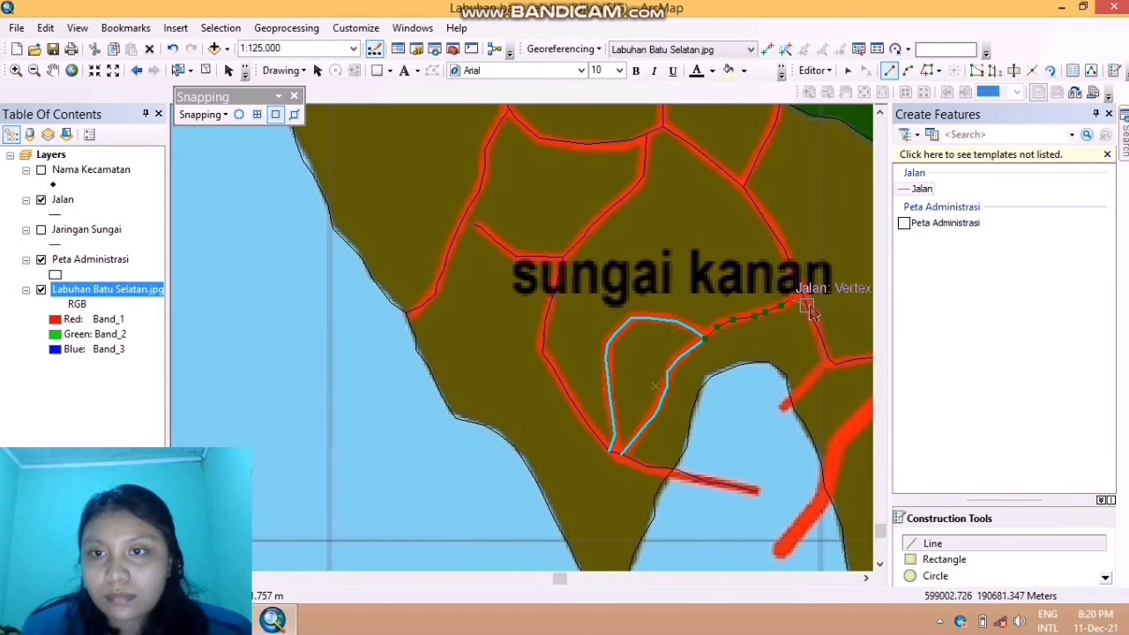
pyautogui.rightClick(808, 306)
pyautogui.click(829, 321)
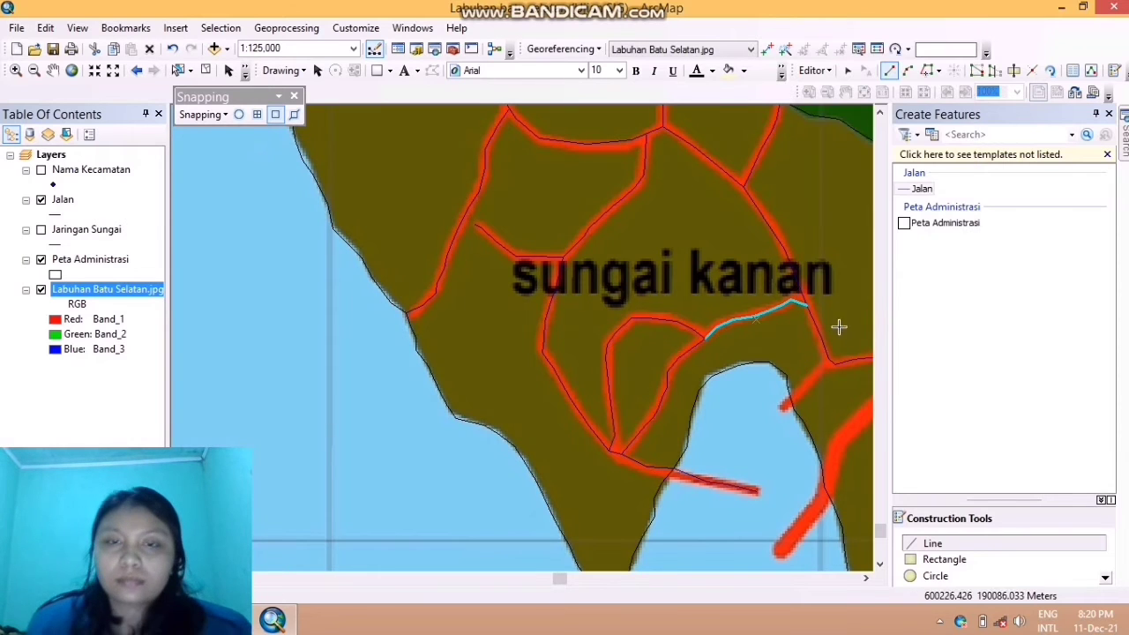
# Start a Jalan line at the thick road's southwestern dead end and trace it northeast across the district boundary toward the red circle
pyautogui.click(55, 71)
pyautogui.moveTo(836, 367); pyautogui.dragTo(640, 314)
pyautogui.click(932, 543)
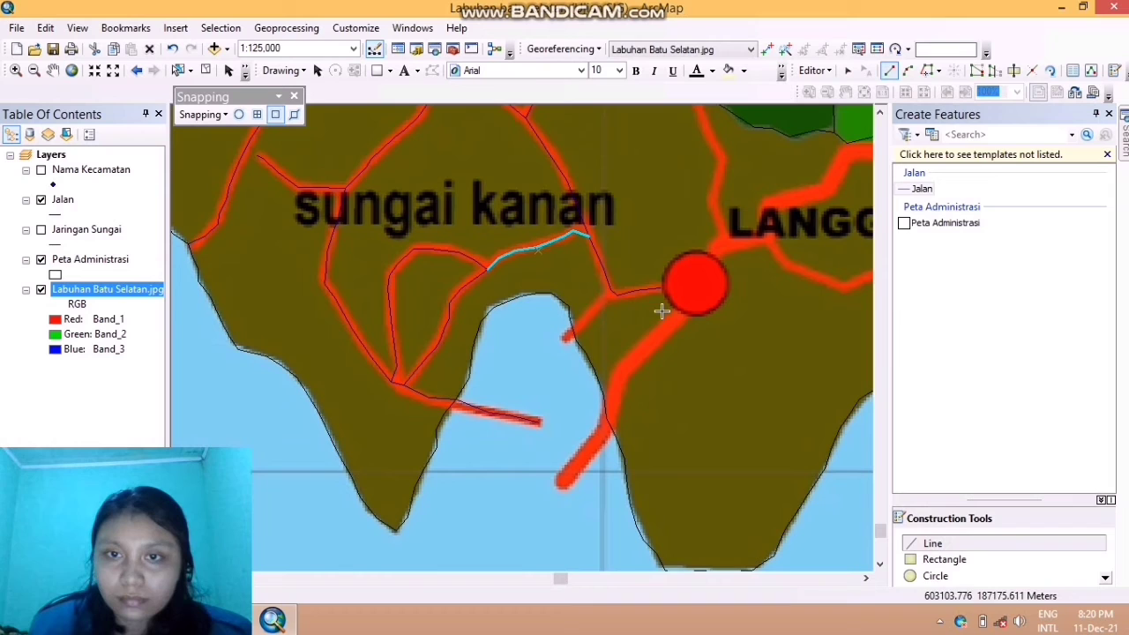
pyautogui.click(564, 484)
pyautogui.click(577, 464)
pyautogui.click(587, 452)
pyautogui.click(602, 439)
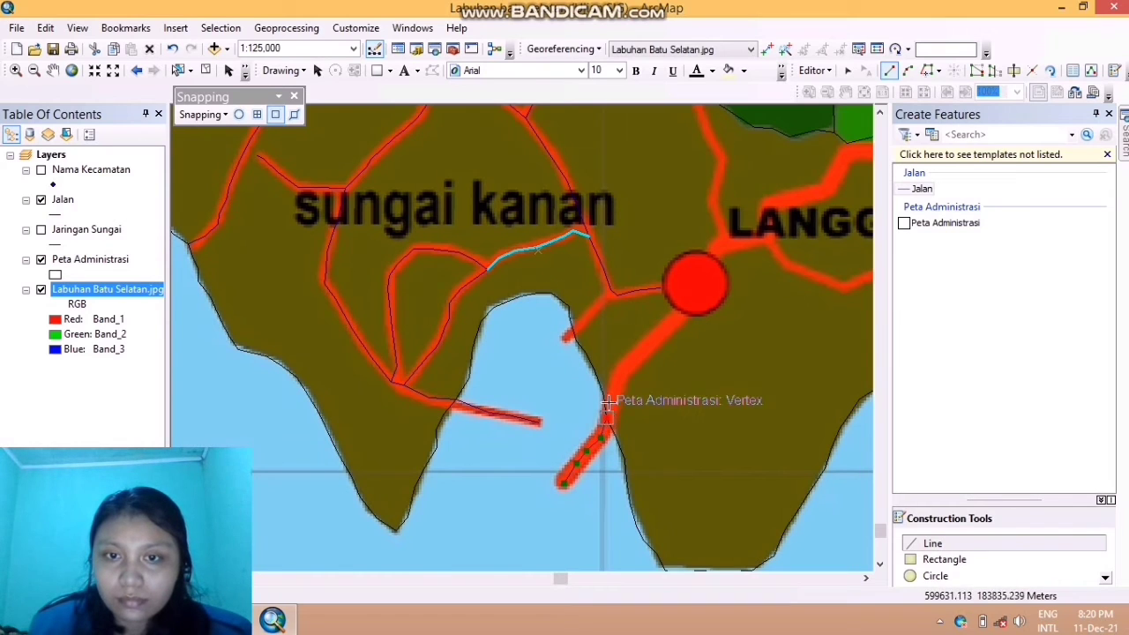
pyautogui.click(613, 402)
pyautogui.click(613, 377)
pyautogui.click(630, 362)
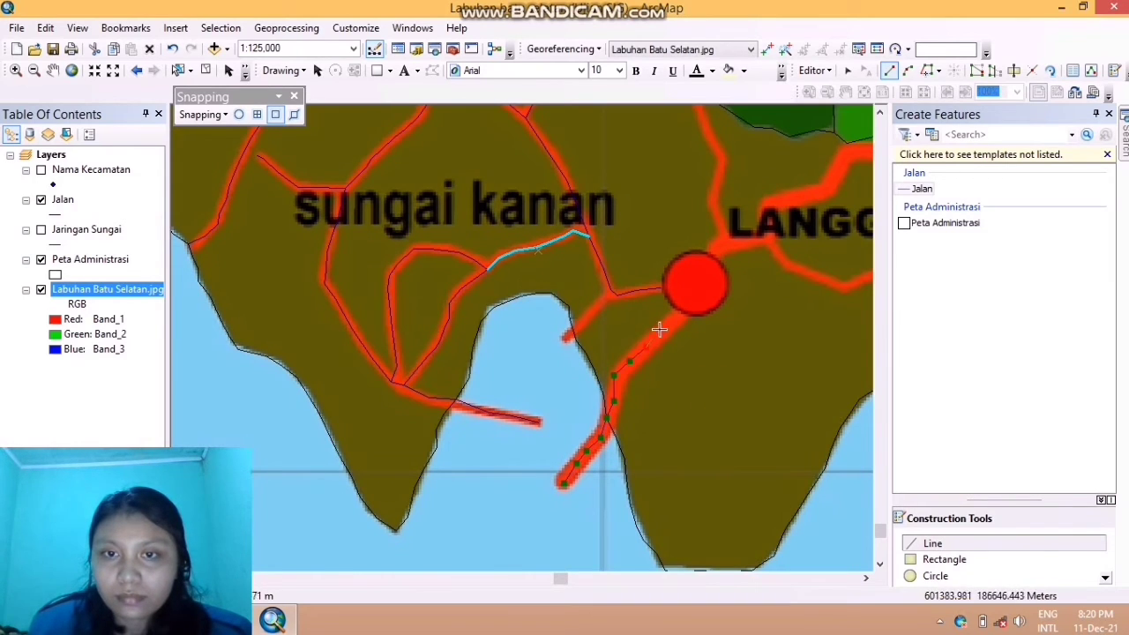
# Continue the Jalan line northeast along the thick road and through the red circle southwest of the Langga Payung label
pyautogui.click(660, 332)
pyautogui.click(671, 320)
pyautogui.click(682, 309)
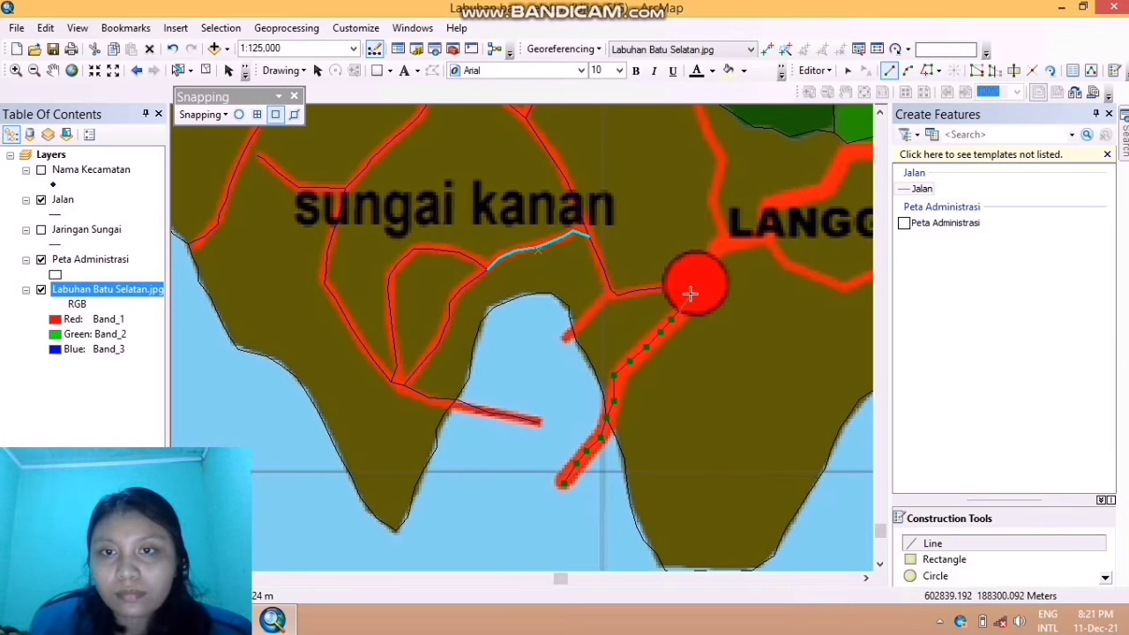
pyautogui.click(690, 293)
pyautogui.click(703, 273)
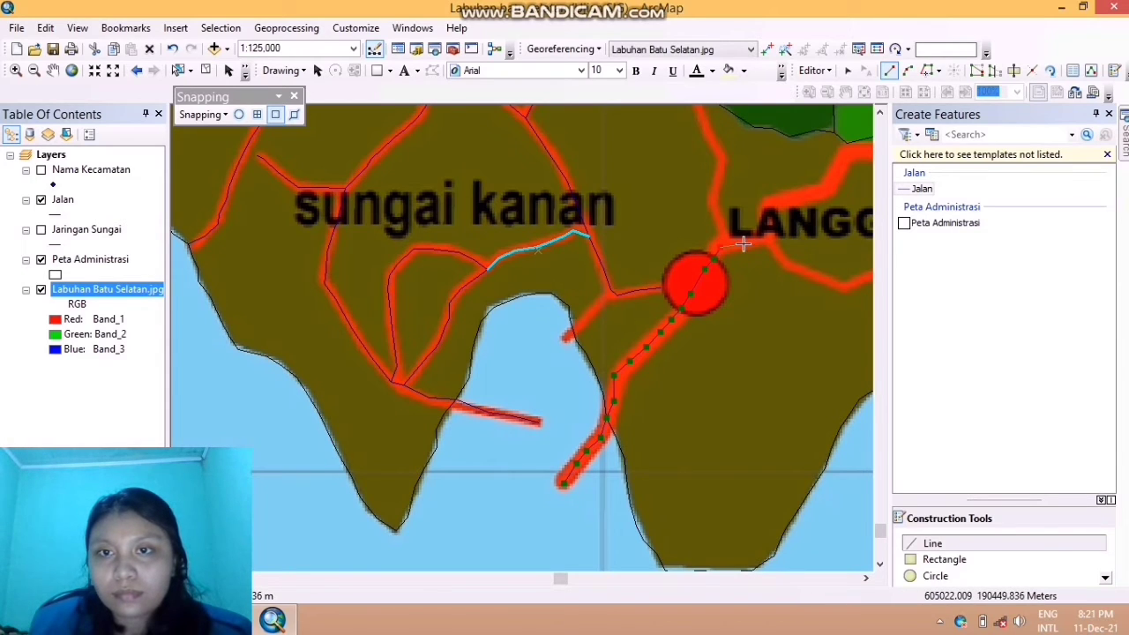
# Continue the Jalan line east beneath the Langga Payung label and along the thinner road's southeast bend
pyautogui.click(744, 239)
pyautogui.click(767, 236)
pyautogui.click(778, 252)
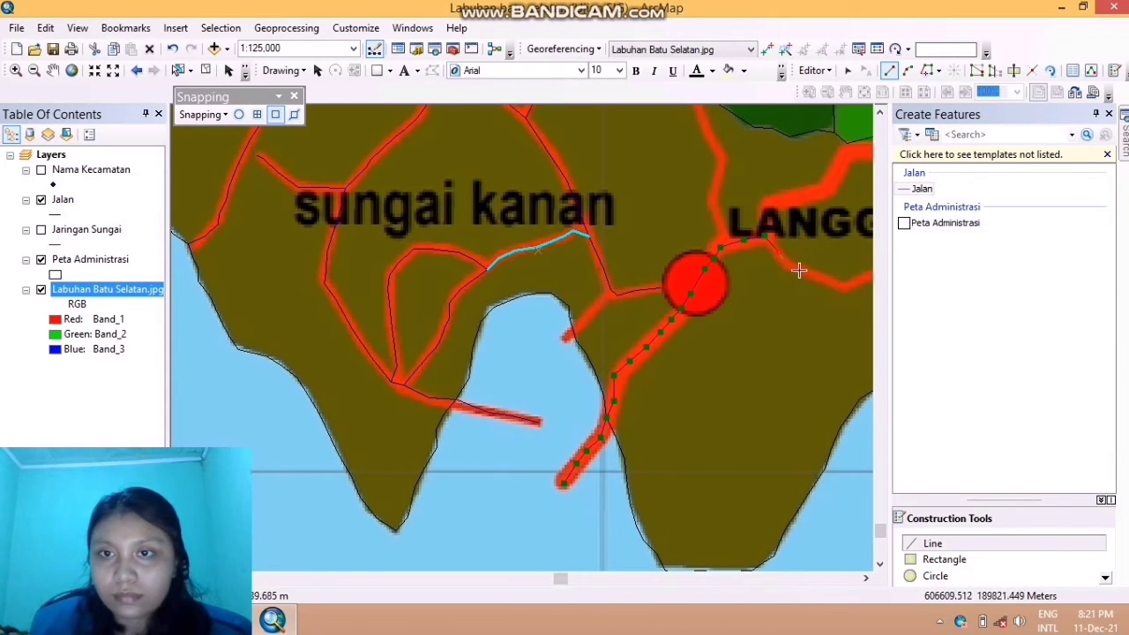
pyautogui.click(800, 272)
pyautogui.click(817, 276)
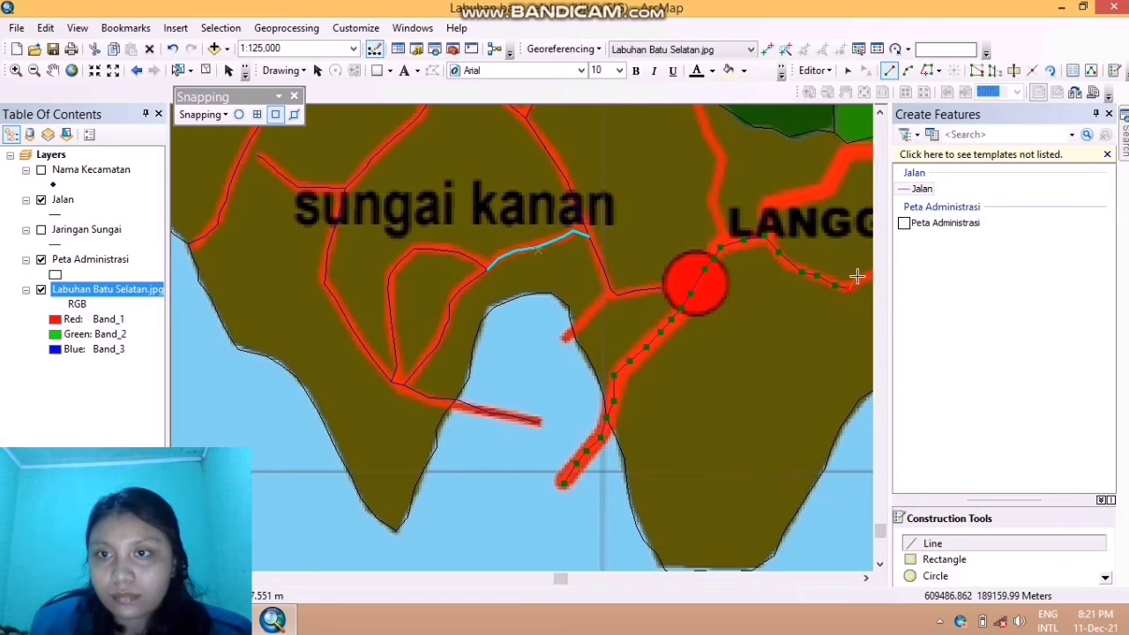
pyautogui.doubleClick(854, 284)
# Continue the Jalan line east across the subdistrict boundary to the road's sharp bend southeast of the Langga Payung label
pyautogui.click(52, 70)
pyautogui.moveTo(579, 171); pyautogui.dragTo(136, 178)
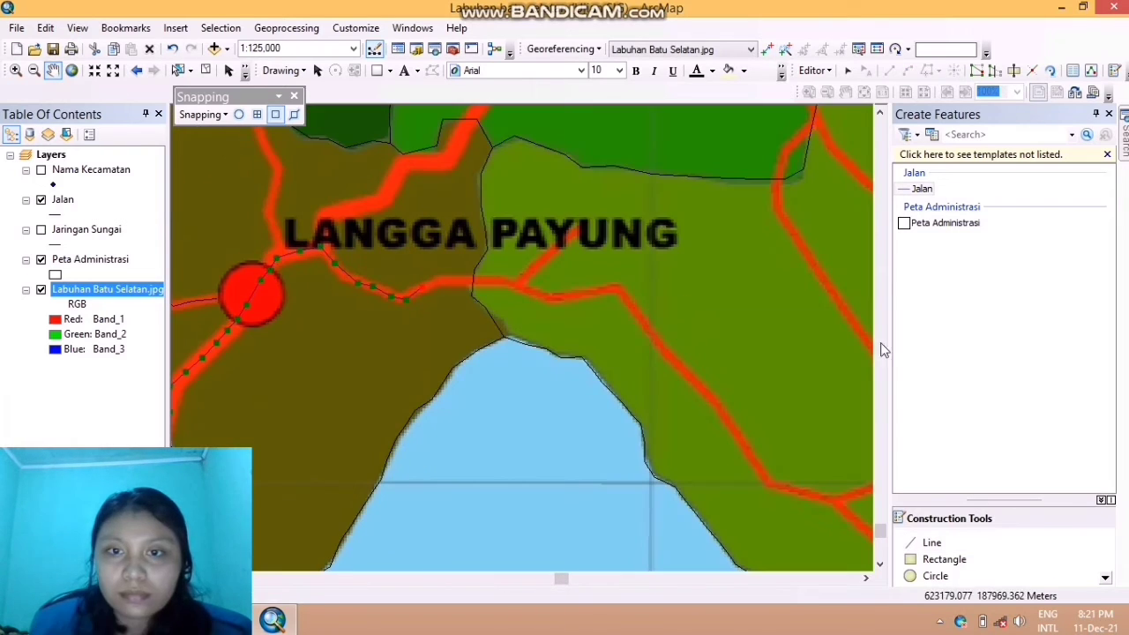
pyautogui.click(933, 543)
pyautogui.click(473, 281)
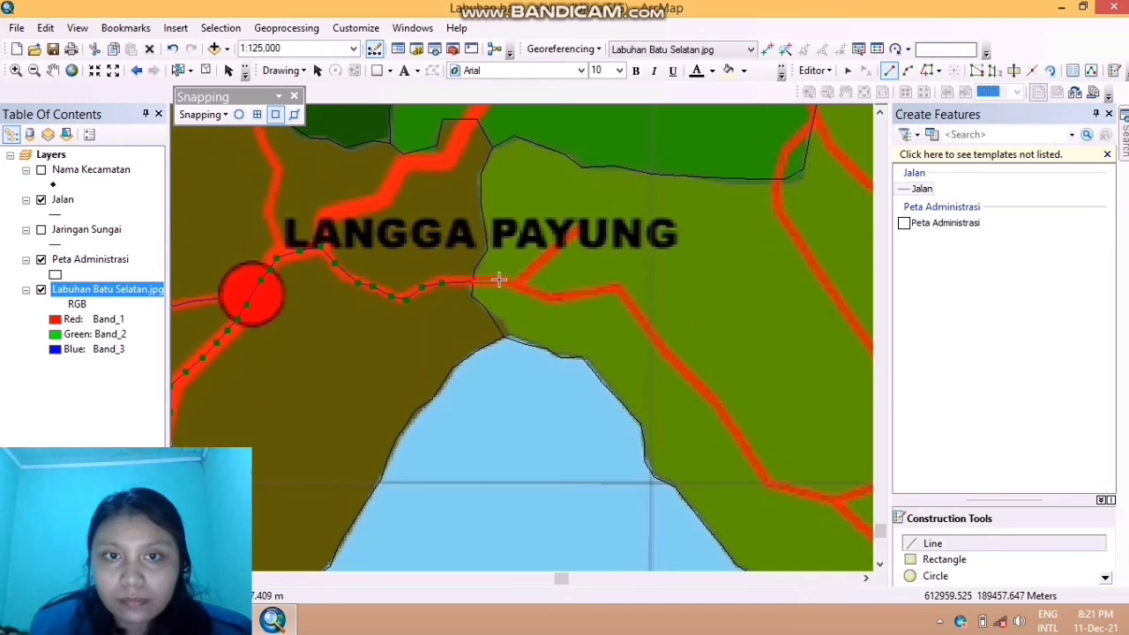
pyautogui.click(499, 281)
pyautogui.click(541, 297)
pyautogui.click(565, 296)
pyautogui.click(585, 293)
pyautogui.click(603, 289)
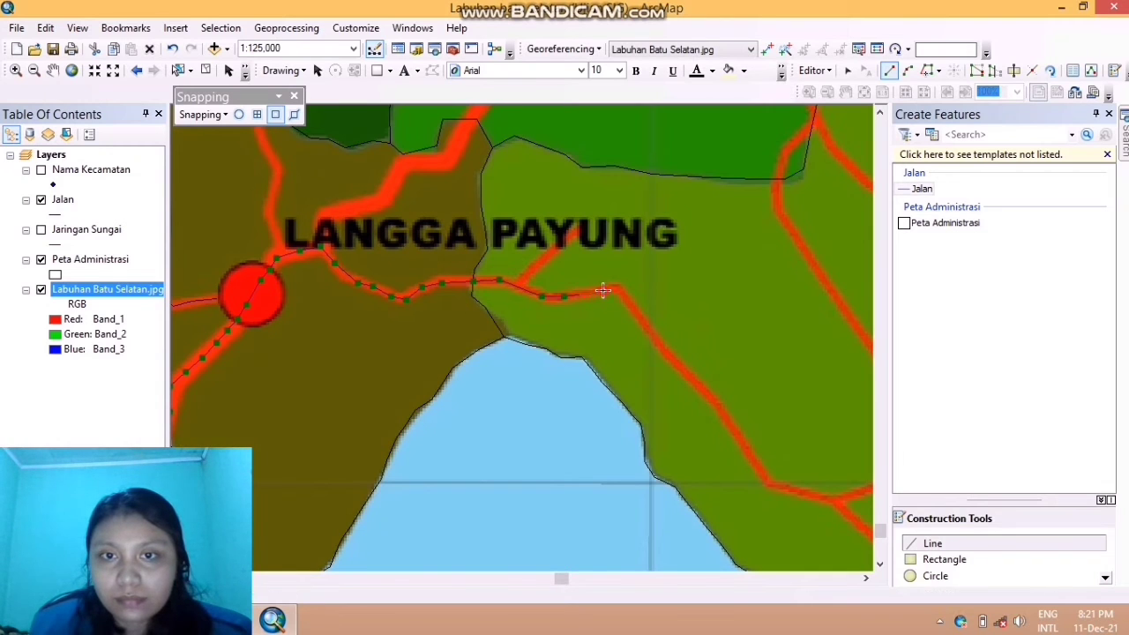
pyautogui.click(618, 288)
# Continue the Jalan line southeast from the sharp bend toward the road fork west of the Torgamba label
pyautogui.click(645, 328)
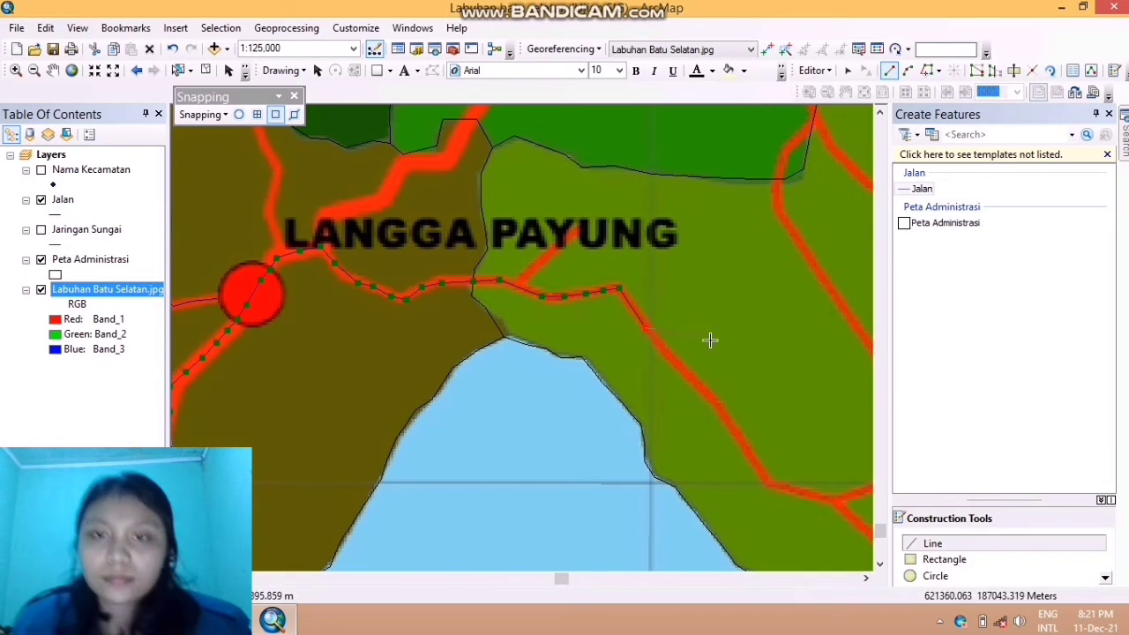
pyautogui.click(676, 366)
pyautogui.click(720, 411)
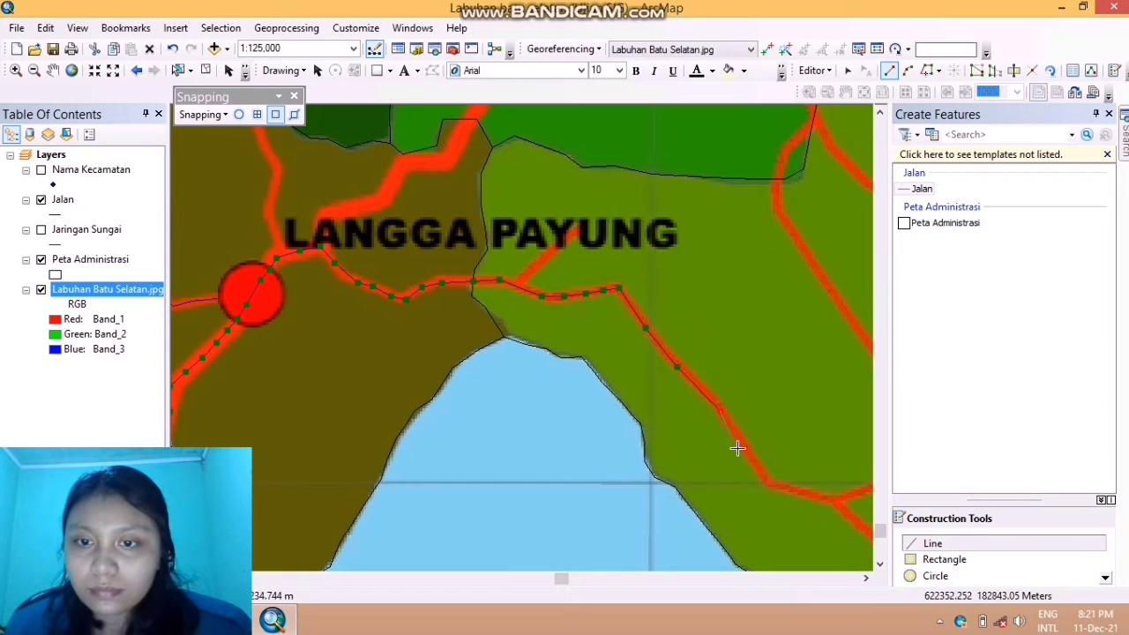
pyautogui.click(752, 454)
pyautogui.click(766, 485)
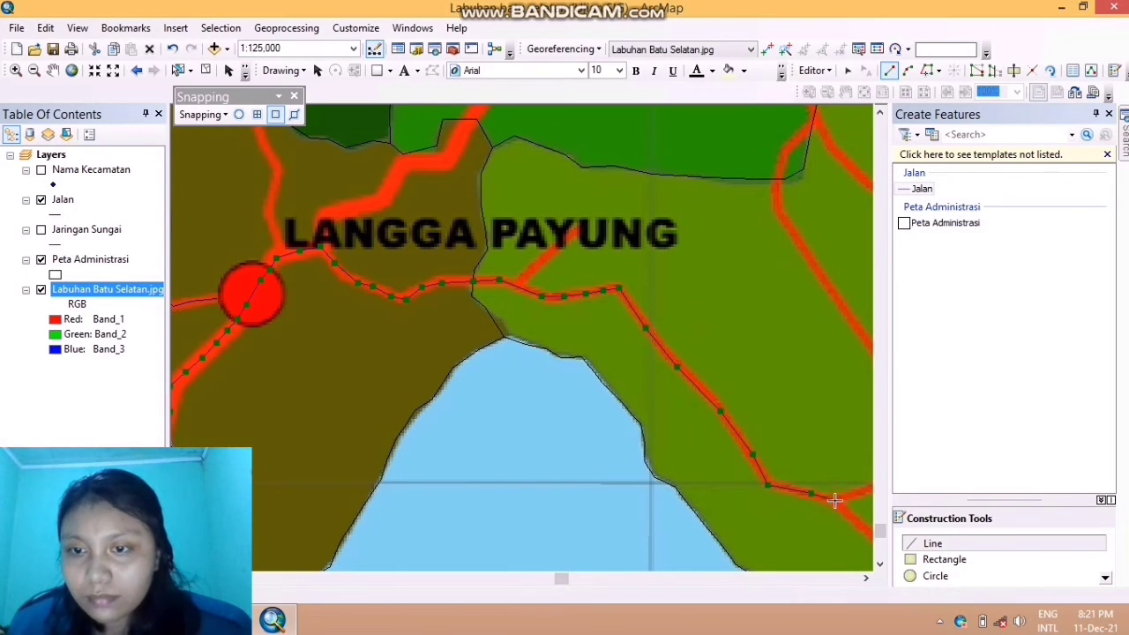
# Continue the Jalan line southeast past the two road junctions below the Torgamba label and along the road's turn to the south
pyautogui.click(54, 70)
pyautogui.moveTo(847, 440); pyautogui.dragTo(529, 207)
pyautogui.moveTo(607, 388); pyautogui.dragTo(546, 312)
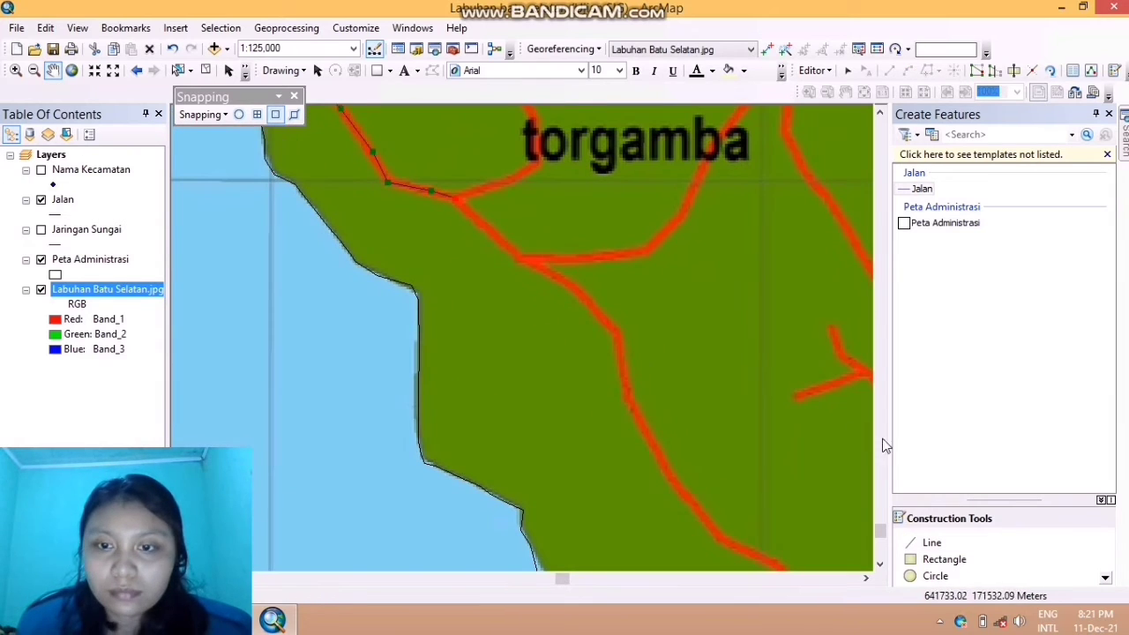
pyautogui.click(931, 542)
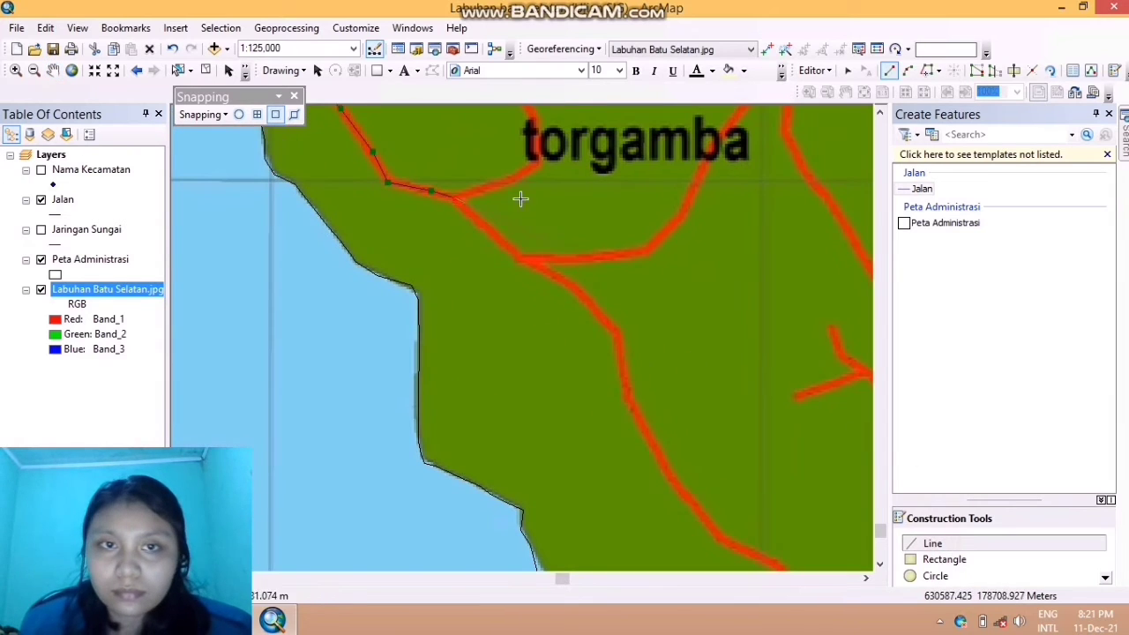
pyautogui.click(576, 289)
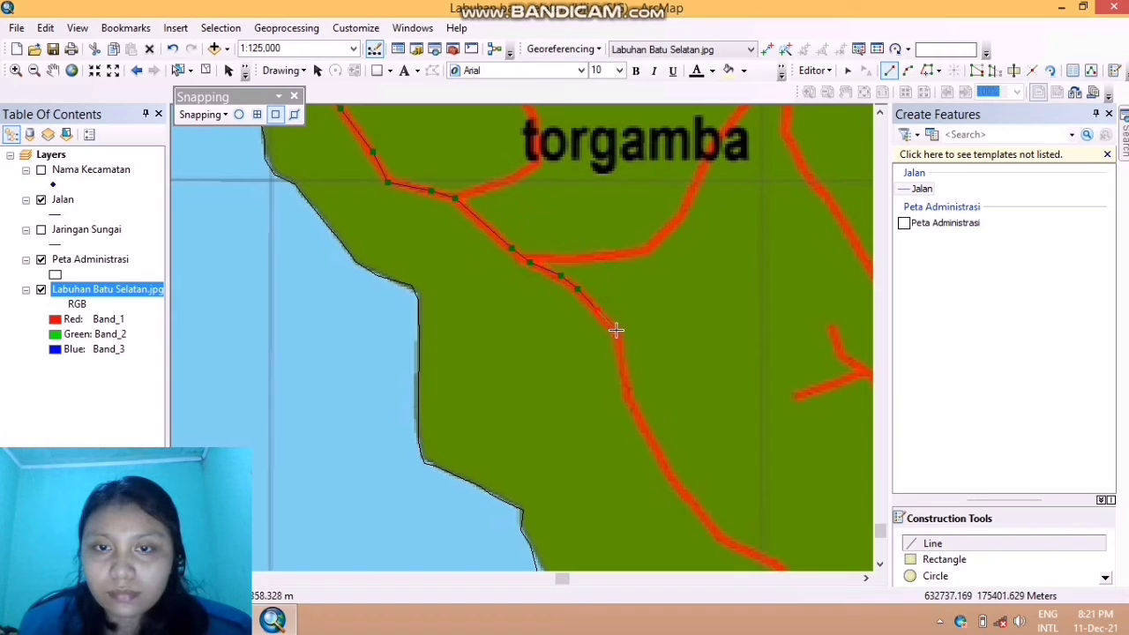
pyautogui.click(616, 329)
pyautogui.click(625, 386)
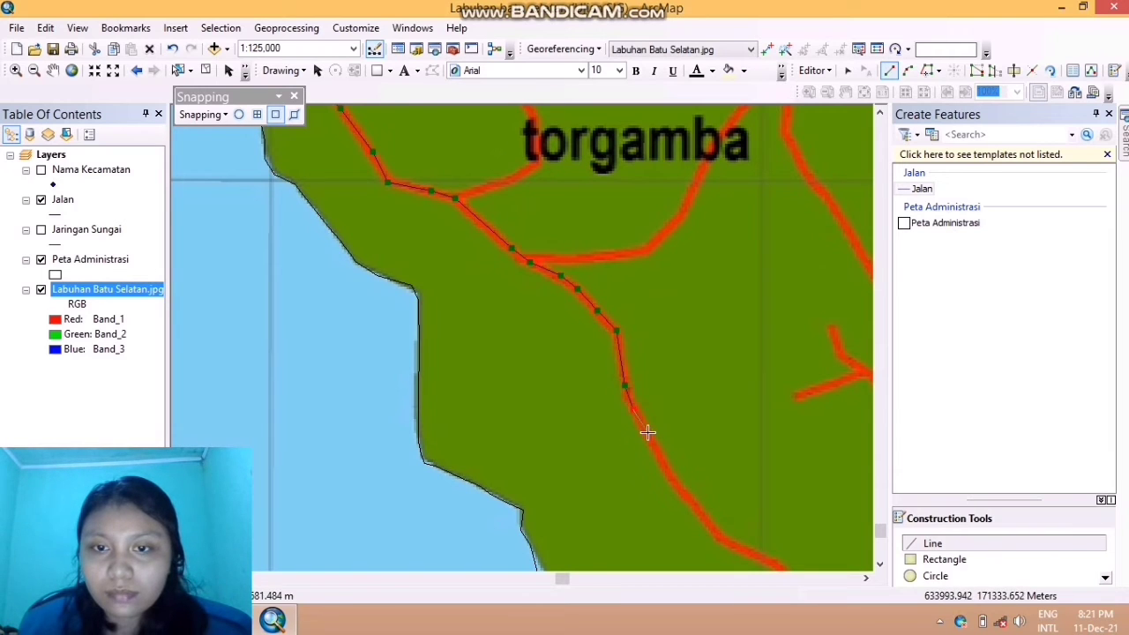
# Continue the Jalan line southeast and south along the same road to the fork near the district's southwestern boundary
pyautogui.click(53, 70)
pyautogui.moveTo(639, 416); pyautogui.dragTo(558, 209)
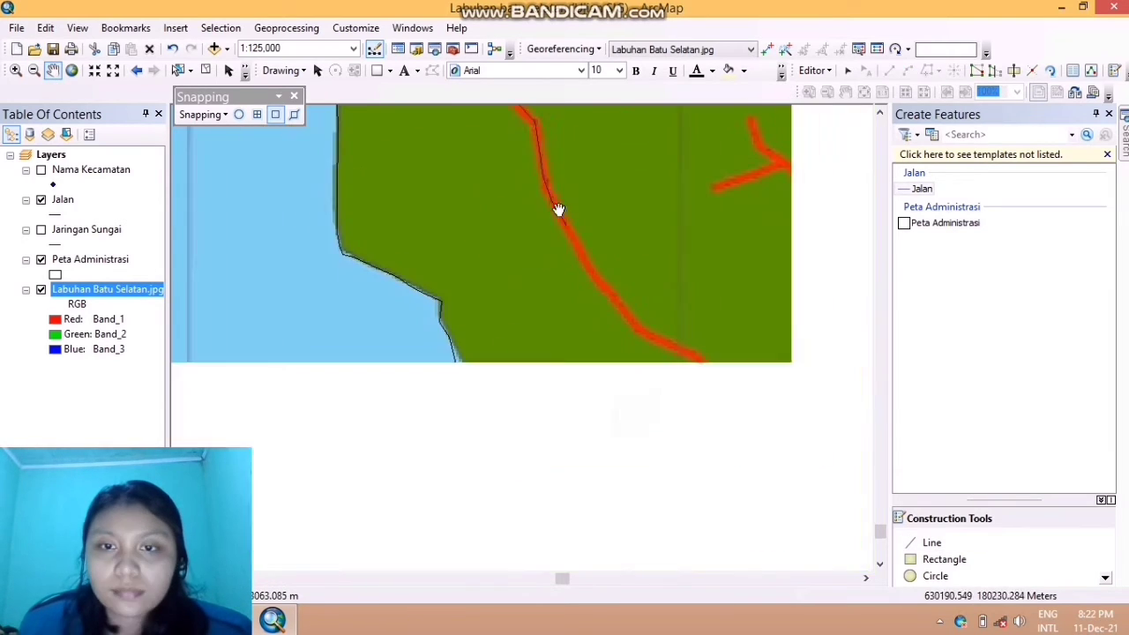
pyautogui.click(932, 543)
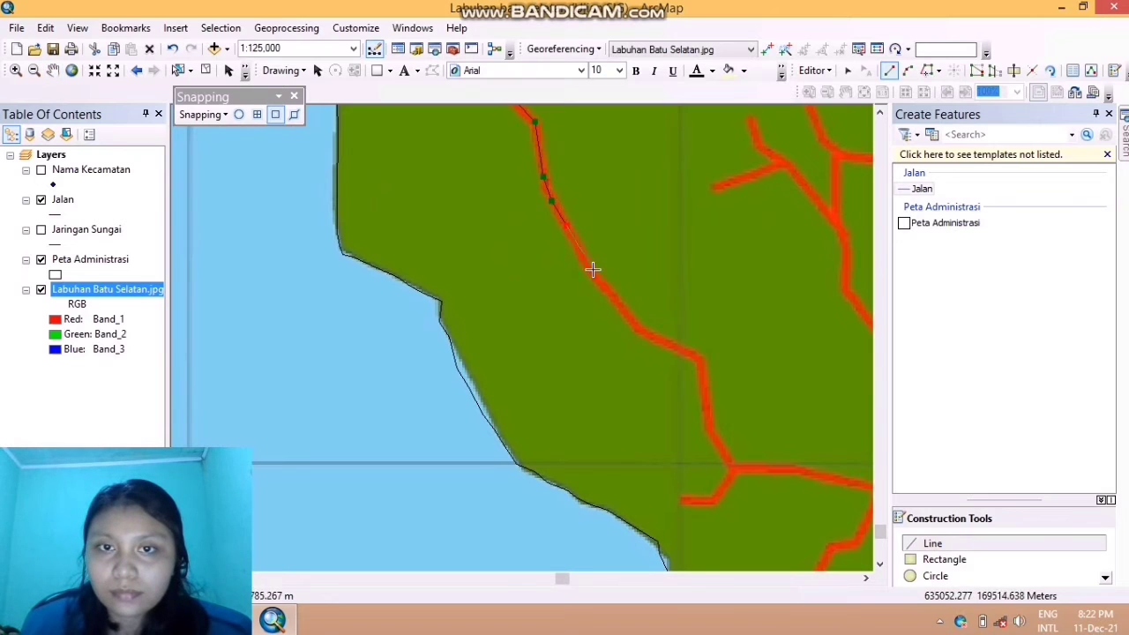
pyautogui.click(593, 271)
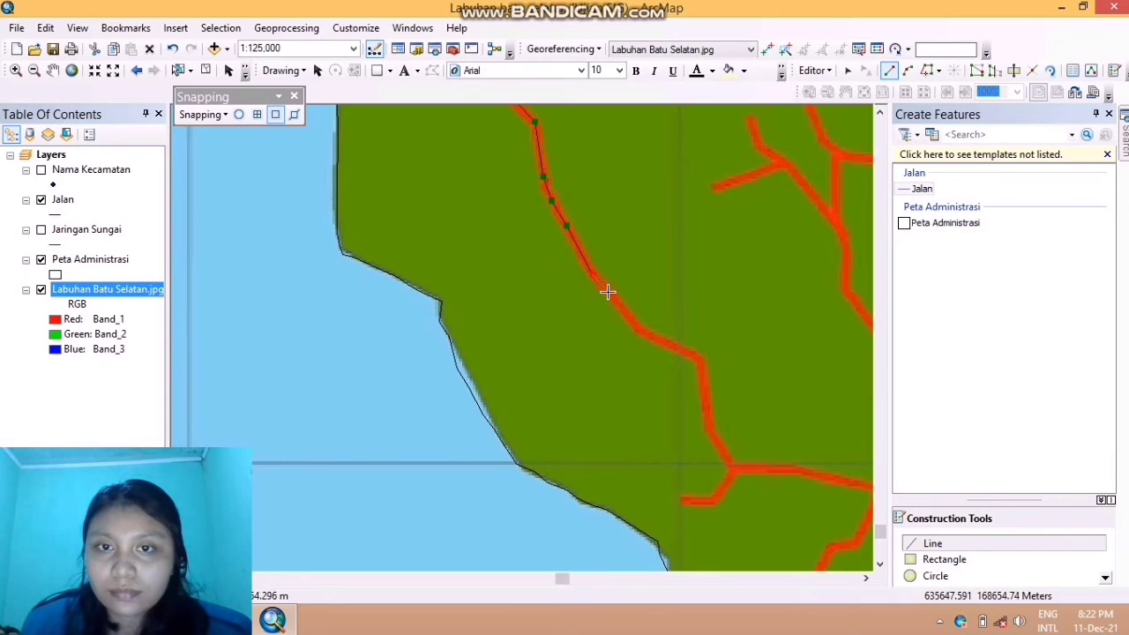
pyautogui.click(638, 330)
pyautogui.click(663, 342)
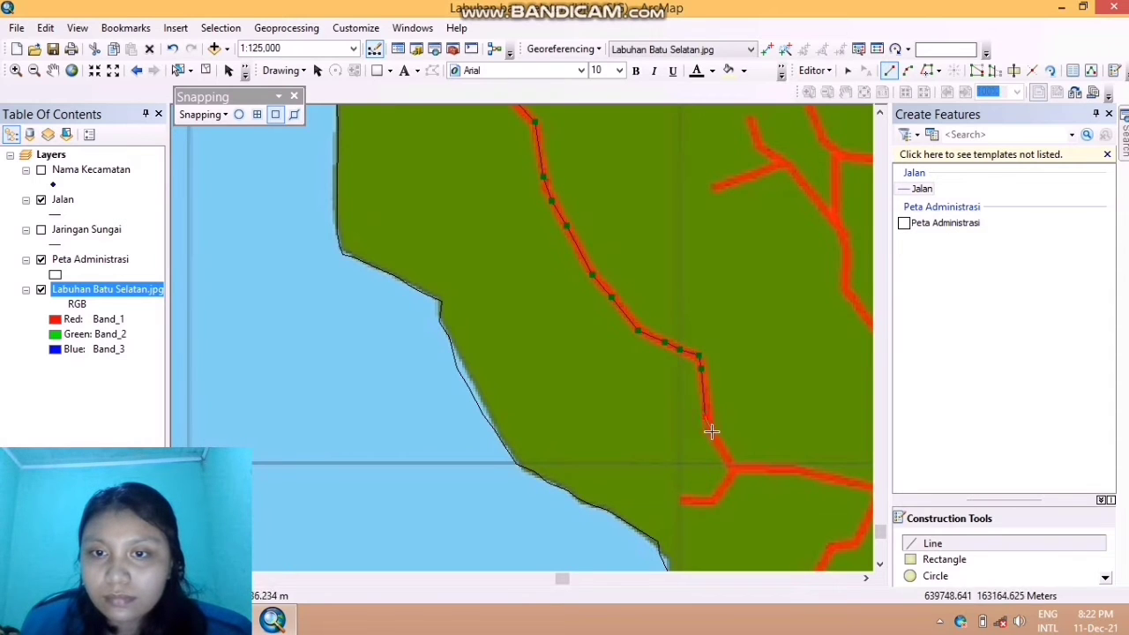
pyautogui.click(734, 469)
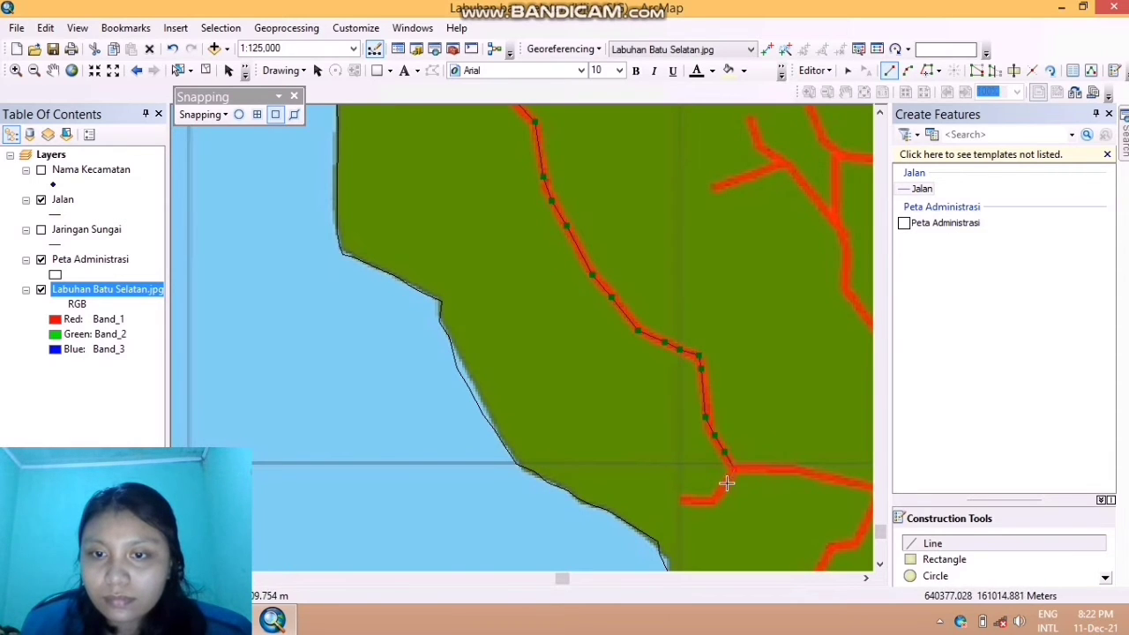
# Trace the short branch southwest of the fork near the southwestern boundary to its end and finish the Jalan line
pyautogui.click(727, 483)
pyautogui.click(716, 496)
pyautogui.click(683, 502)
pyautogui.rightClick(683, 501)
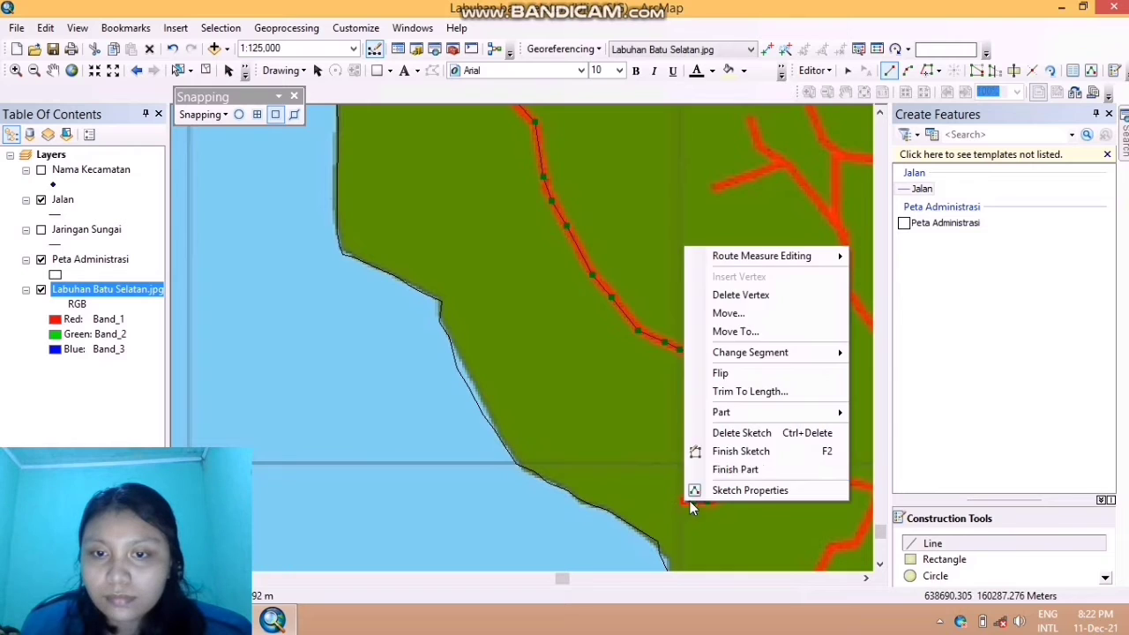
pyautogui.click(721, 449)
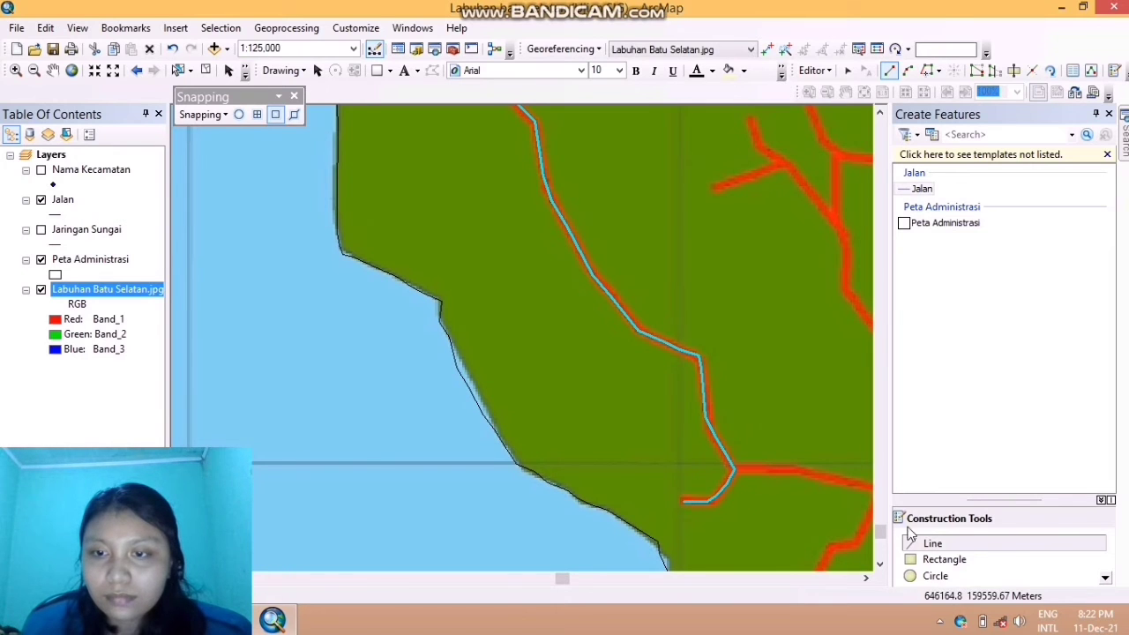
# Start a new Jalan line at the southwestern fork and trace the road east to the next road junction
pyautogui.click(746, 469)
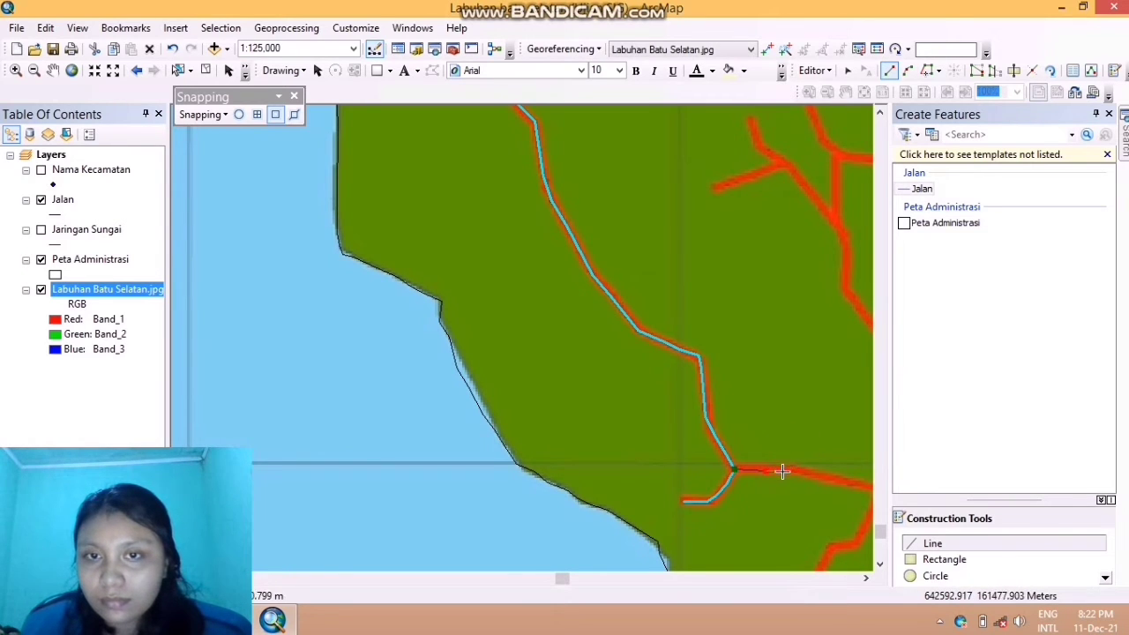
pyautogui.click(786, 471)
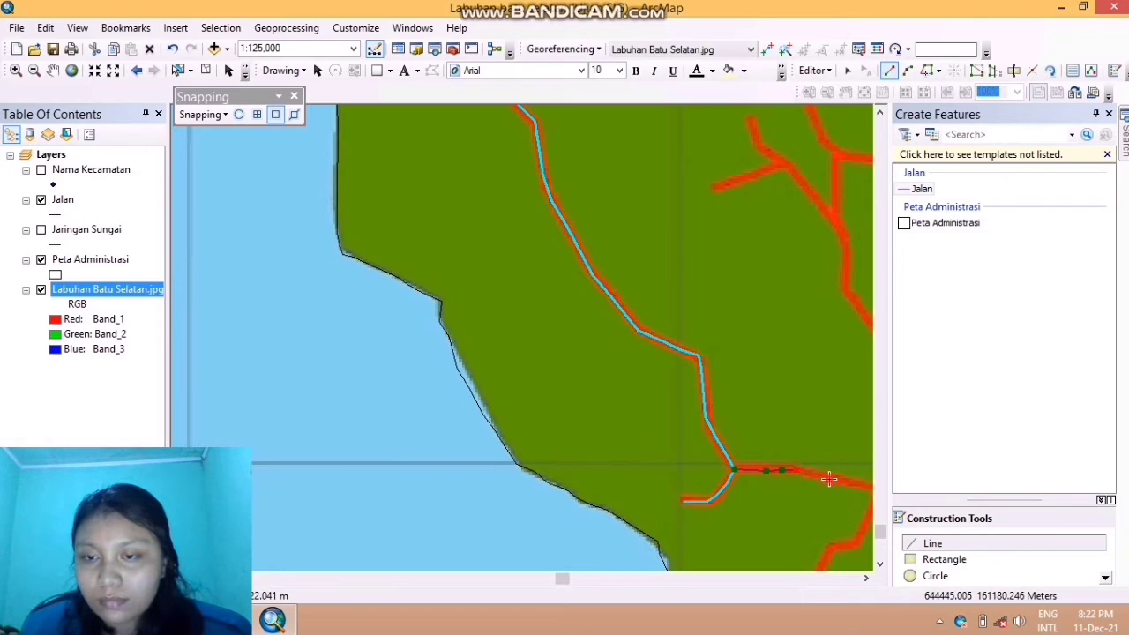
pyautogui.click(828, 478)
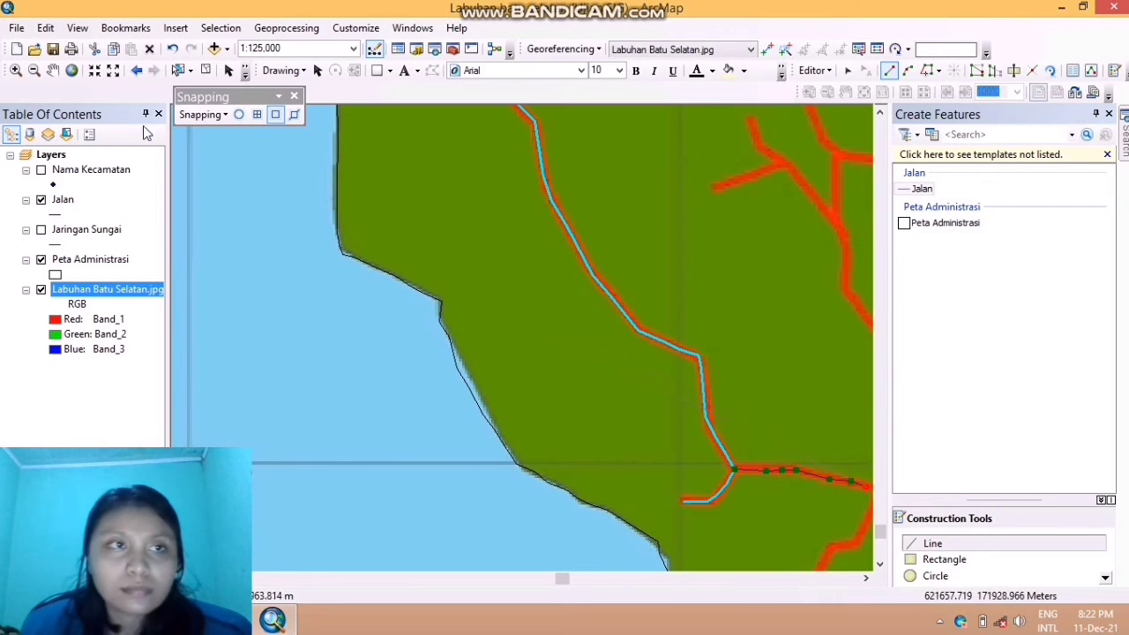
pyautogui.click(52, 70)
pyautogui.moveTo(696, 455); pyautogui.dragTo(573, 325)
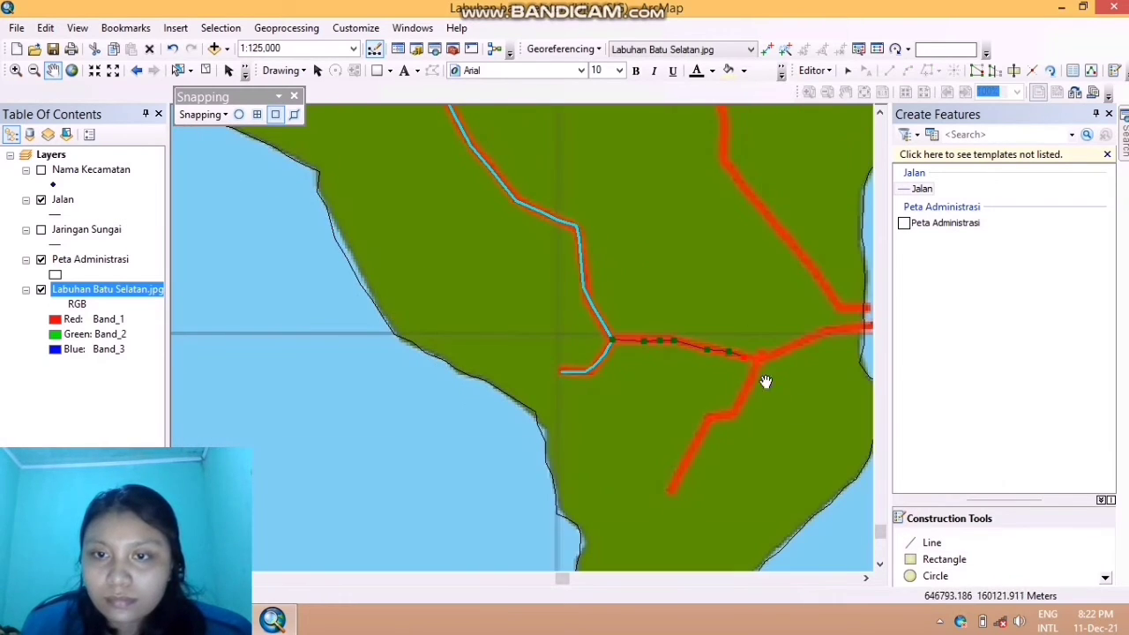
pyautogui.click(918, 543)
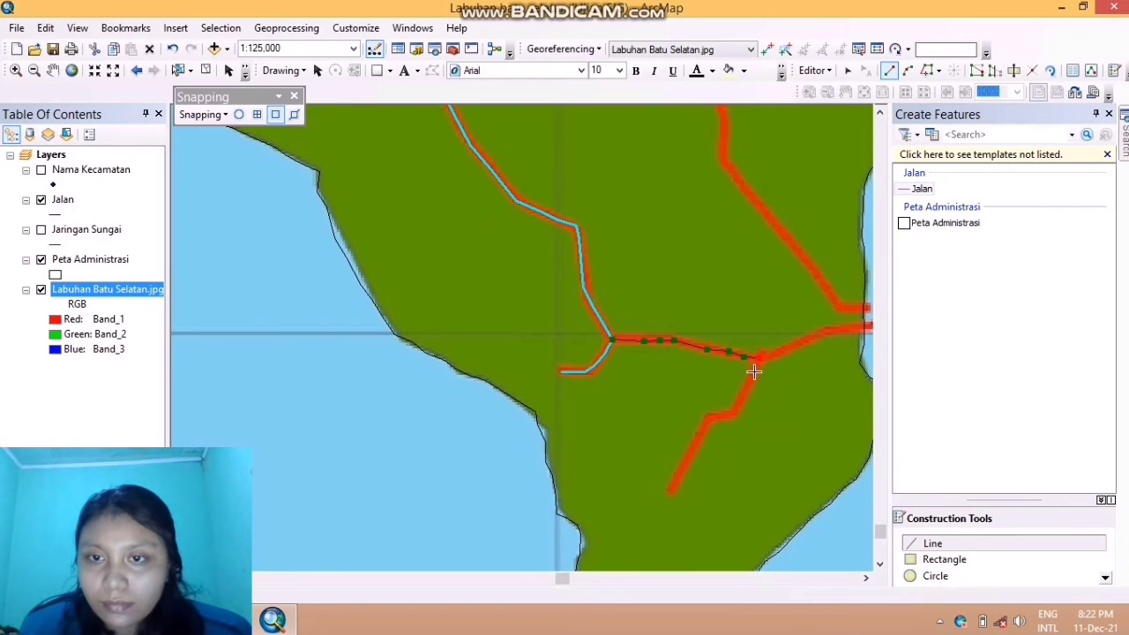
# Continue the Jalan line from the junction southwest along the branch to its dead end and finish it
pyautogui.click(750, 386)
pyautogui.click(740, 405)
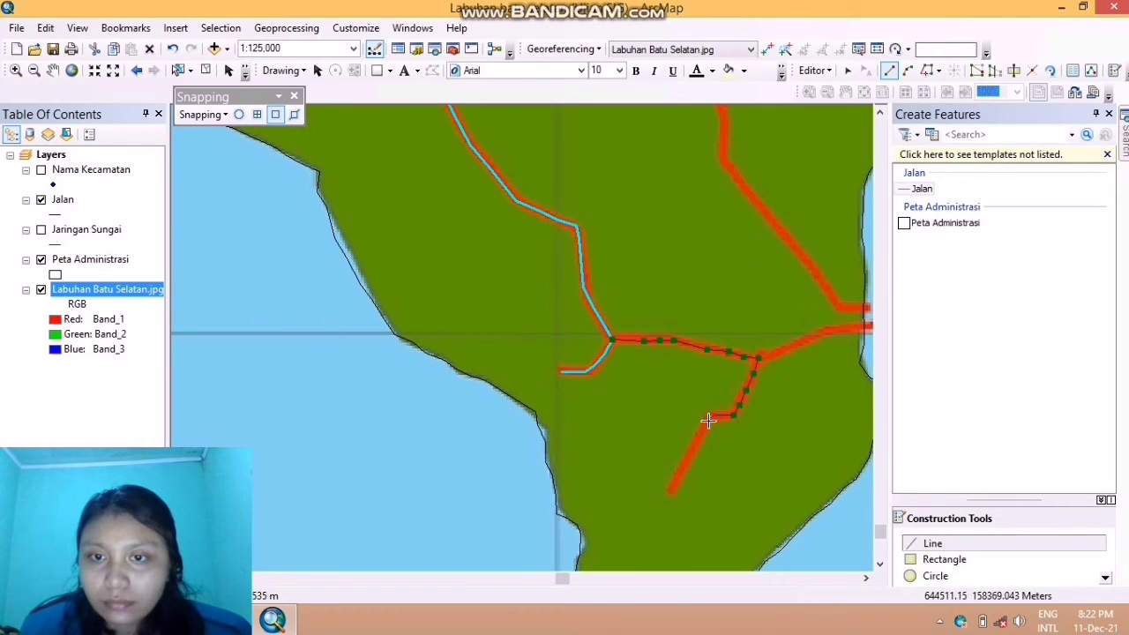
pyautogui.click(711, 416)
pyautogui.click(695, 451)
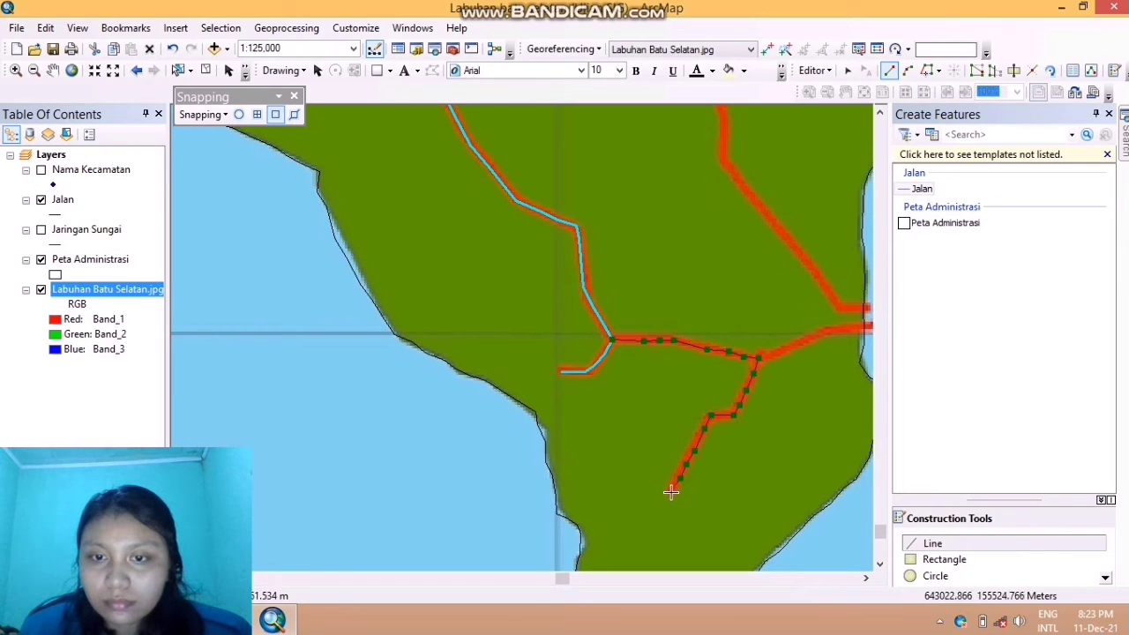
pyautogui.click(671, 492)
pyautogui.rightClick(671, 492)
pyautogui.click(718, 461)
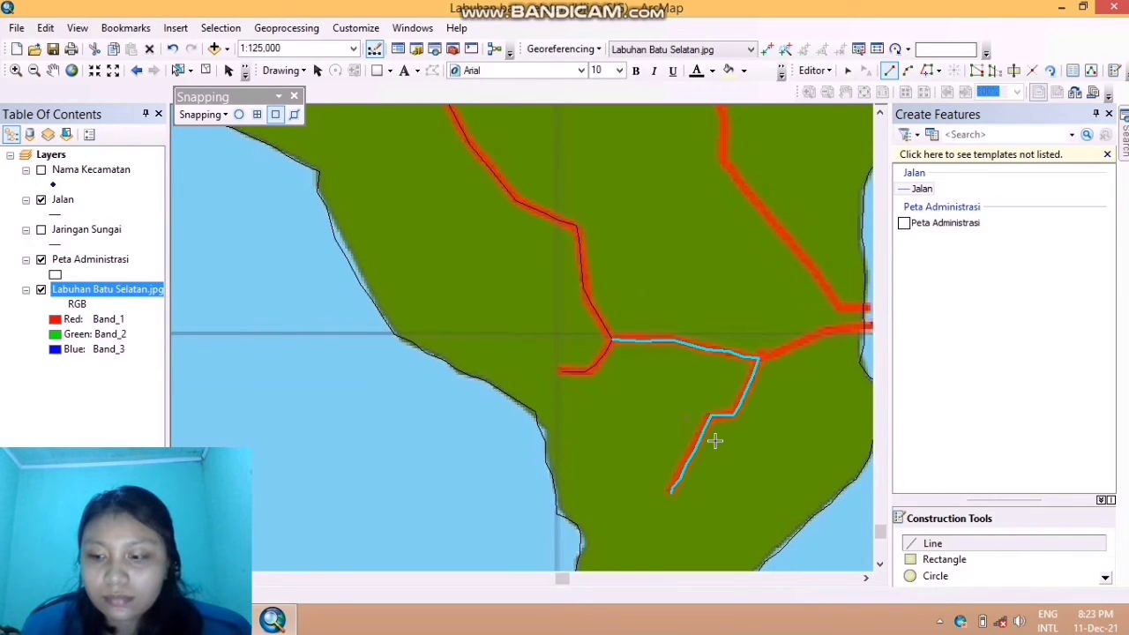
# Trace the road from the southern junction east to the district's eastern boundary as a Jalan line
pyautogui.scroll(2, 715, 441)
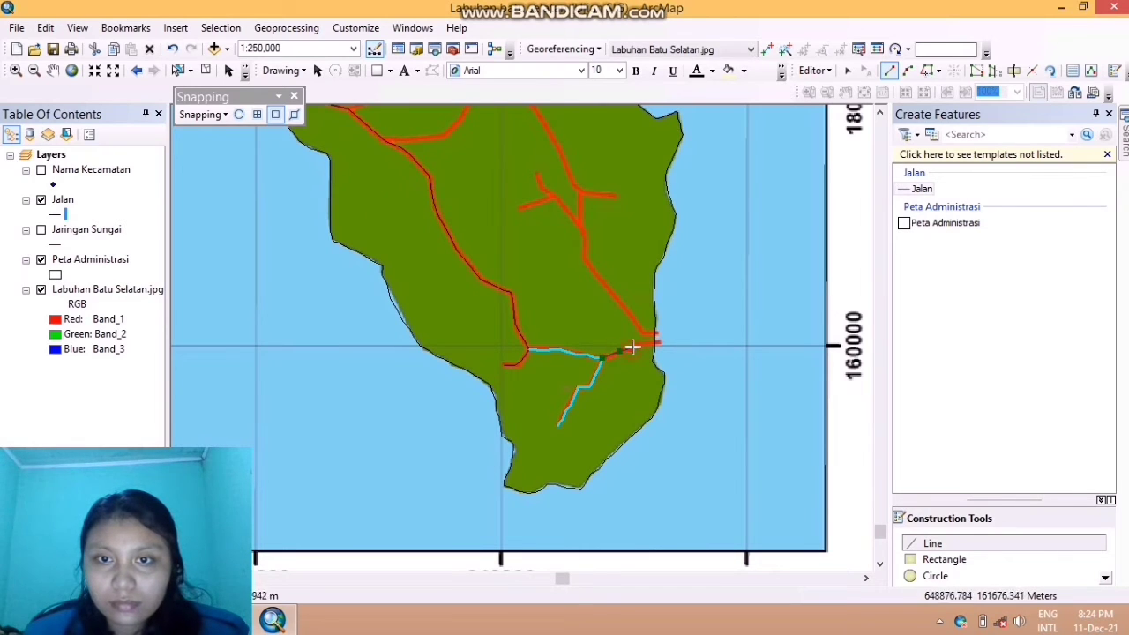
pyautogui.click(639, 344)
pyautogui.click(654, 343)
pyautogui.rightClick(661, 351)
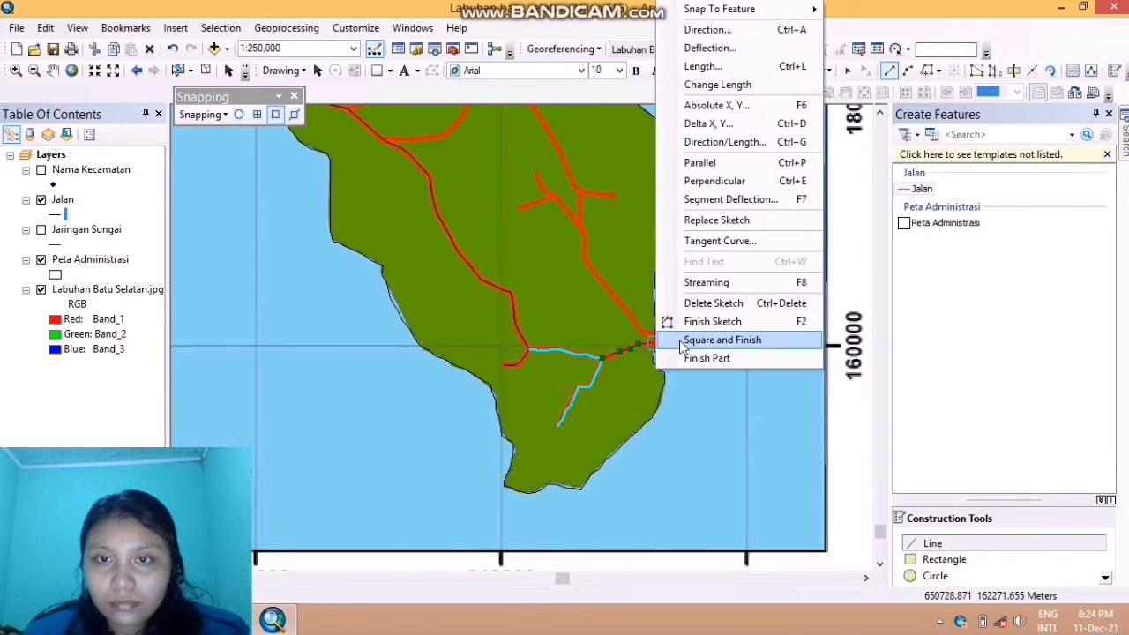
pyautogui.click(697, 322)
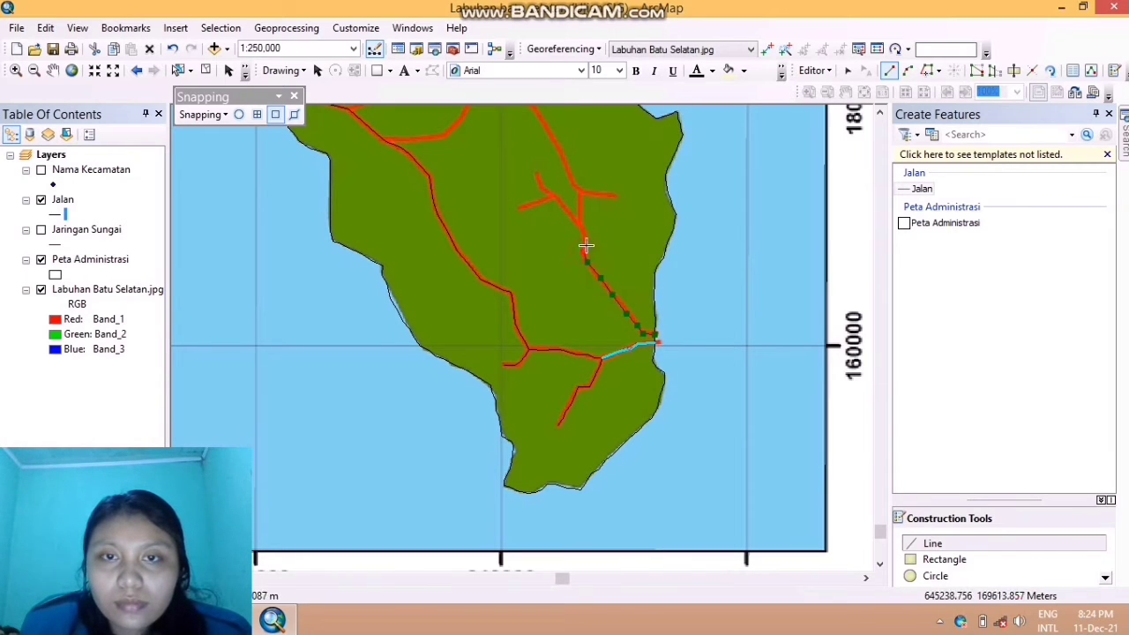
# Trace the road from the eastern boundary northwest to its end, plus its short western branch, as two separate Jalan lines
pyautogui.rightClick(542, 179)
pyautogui.click(575, 374)
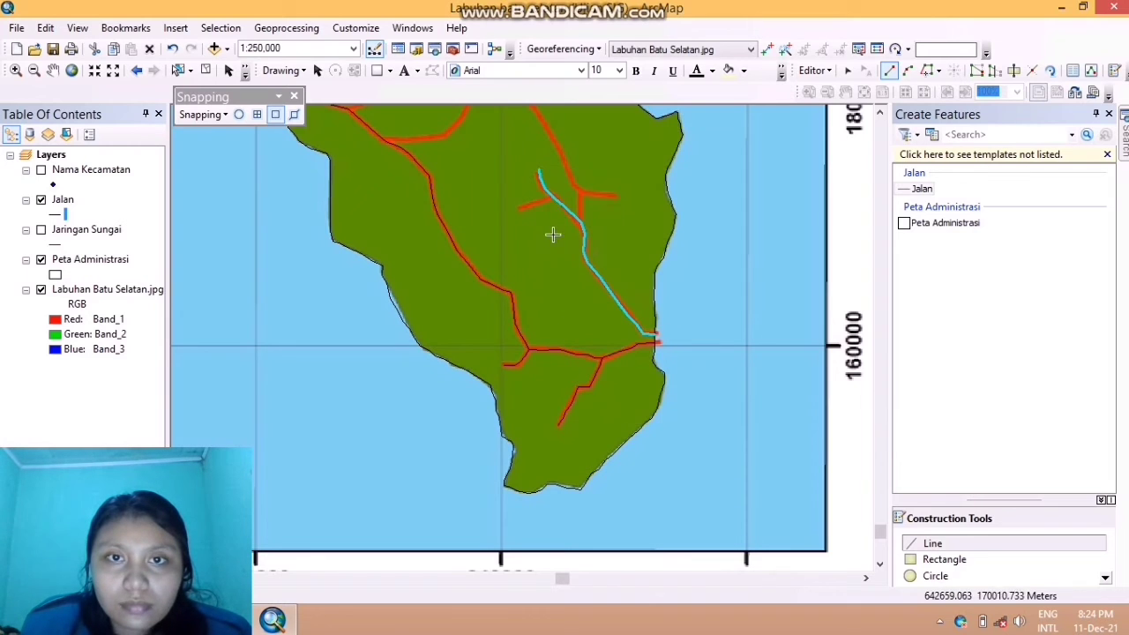
pyautogui.rightClick(516, 202)
pyautogui.click(565, 397)
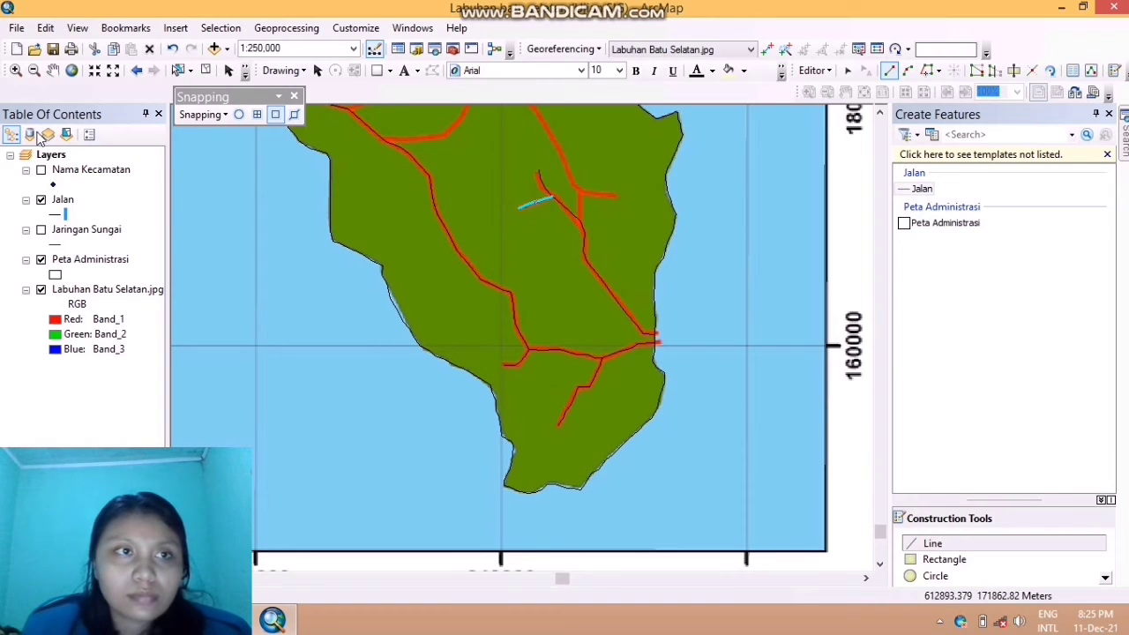
# Draw a Jalan line from the fork in the southeastern road north to the road's peak below the Cikampak marker
pyautogui.click(54, 71)
pyautogui.moveTo(683, 255); pyautogui.dragTo(676, 421)
pyautogui.click(958, 545)
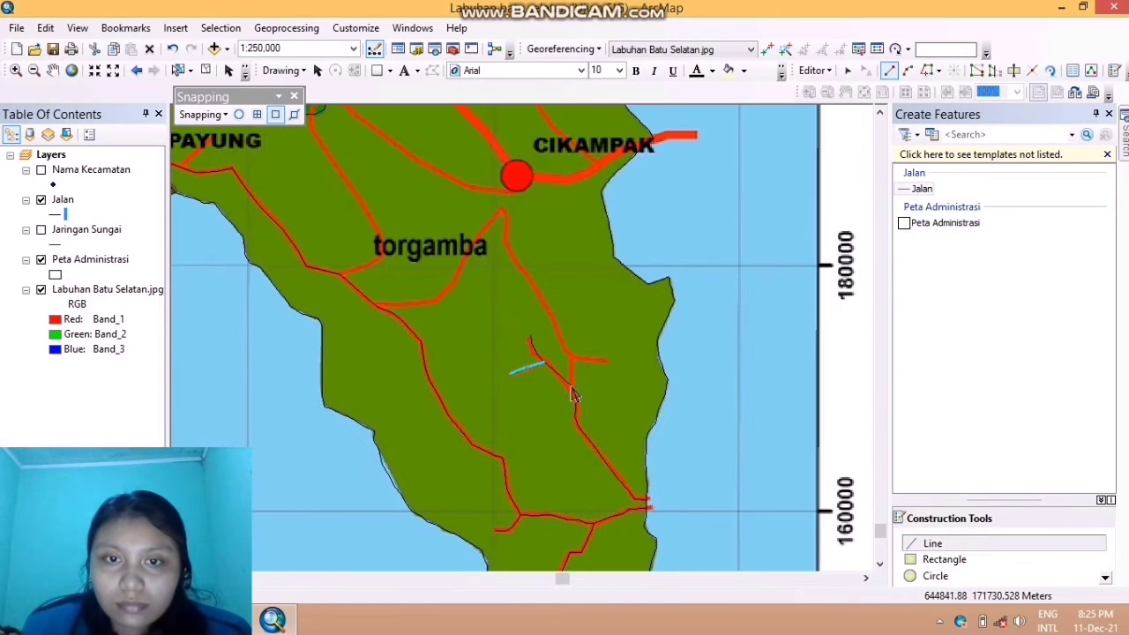
pyautogui.click(571, 373)
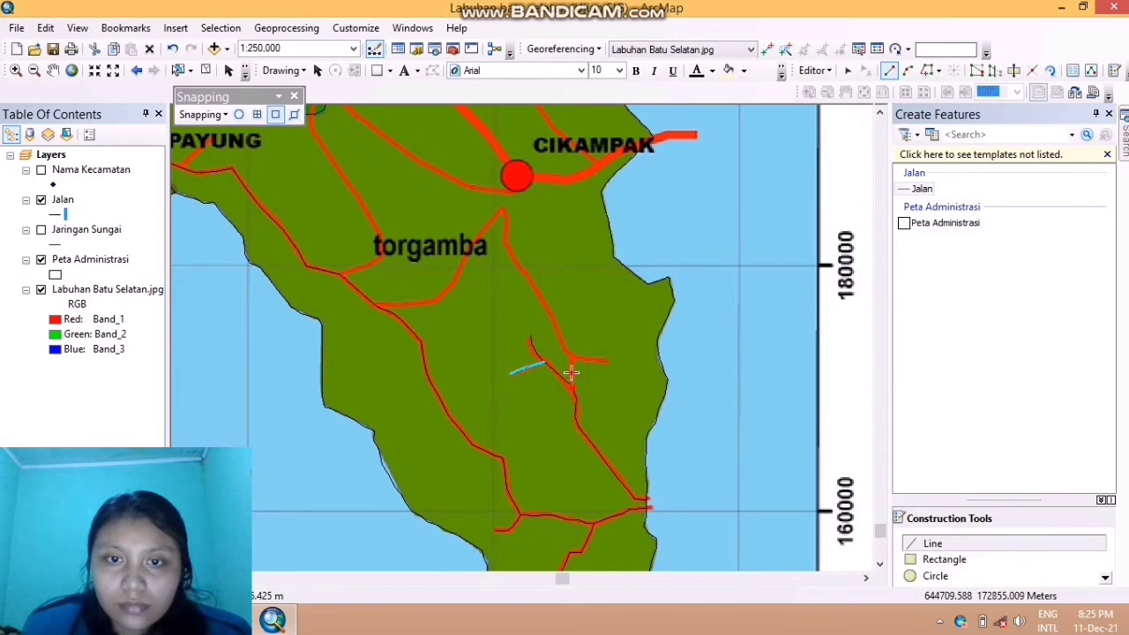
pyautogui.click(553, 314)
pyautogui.click(541, 296)
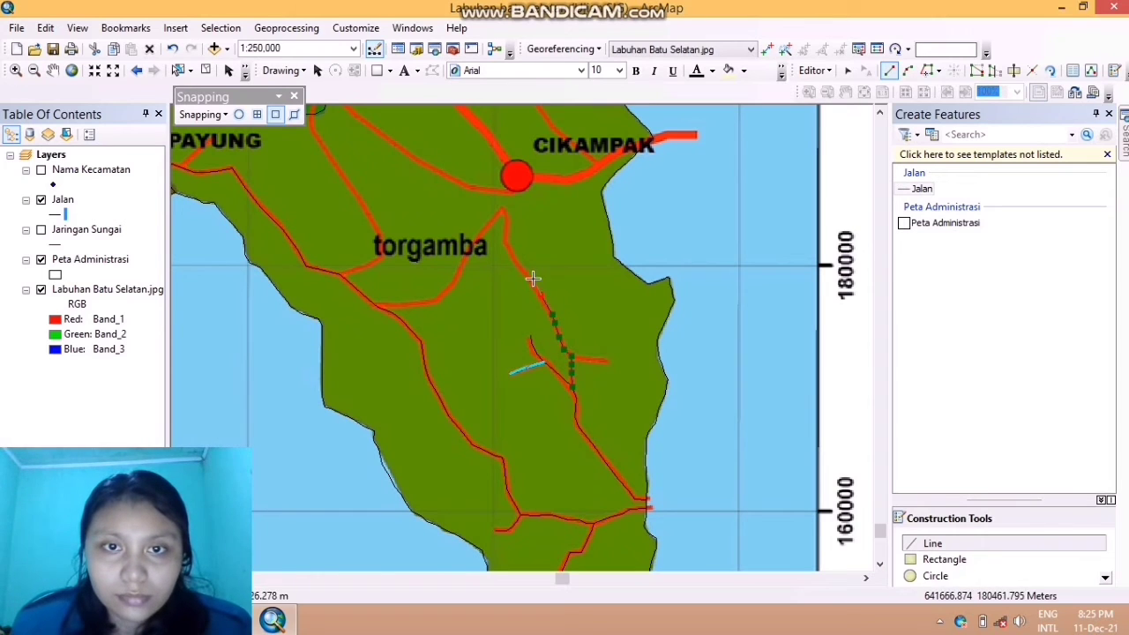
pyautogui.click(526, 278)
pyautogui.click(513, 254)
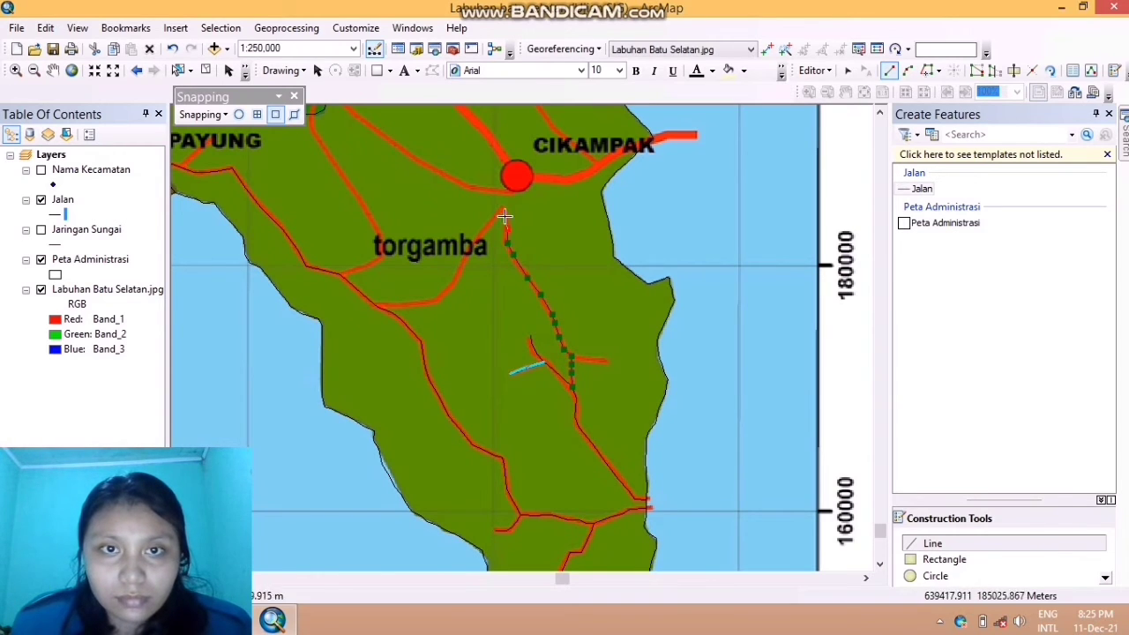
pyautogui.click(505, 217)
pyautogui.click(501, 210)
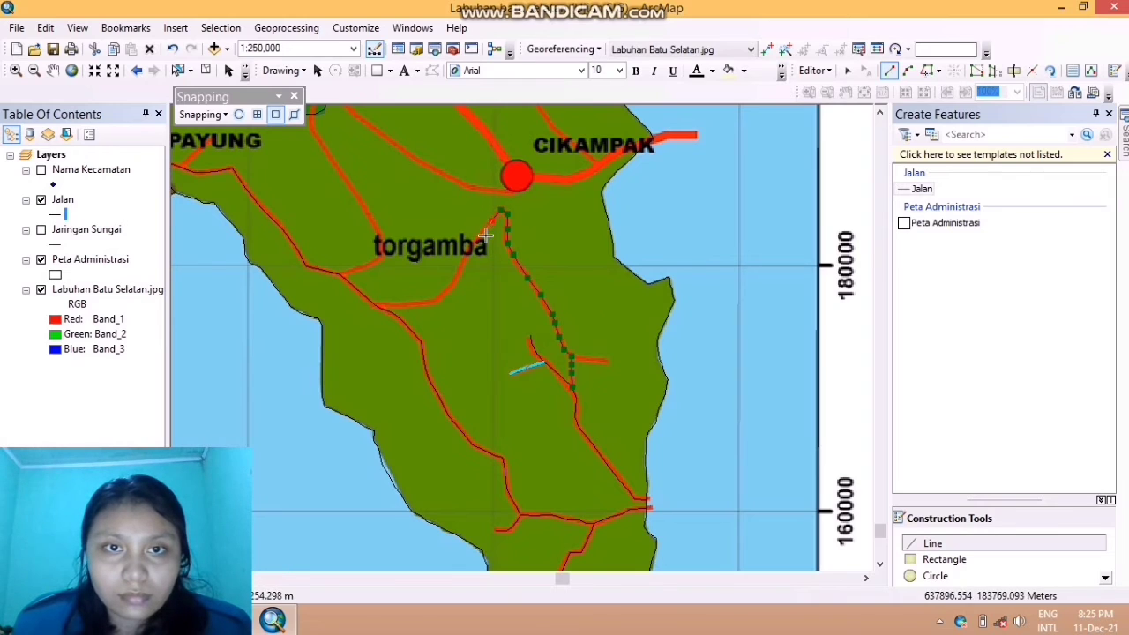
# Finish the Jalan line southwest past the Torgamba label at the western road, and trace the short eastern spur separately
pyautogui.click(480, 238)
pyautogui.click(465, 258)
pyautogui.click(457, 283)
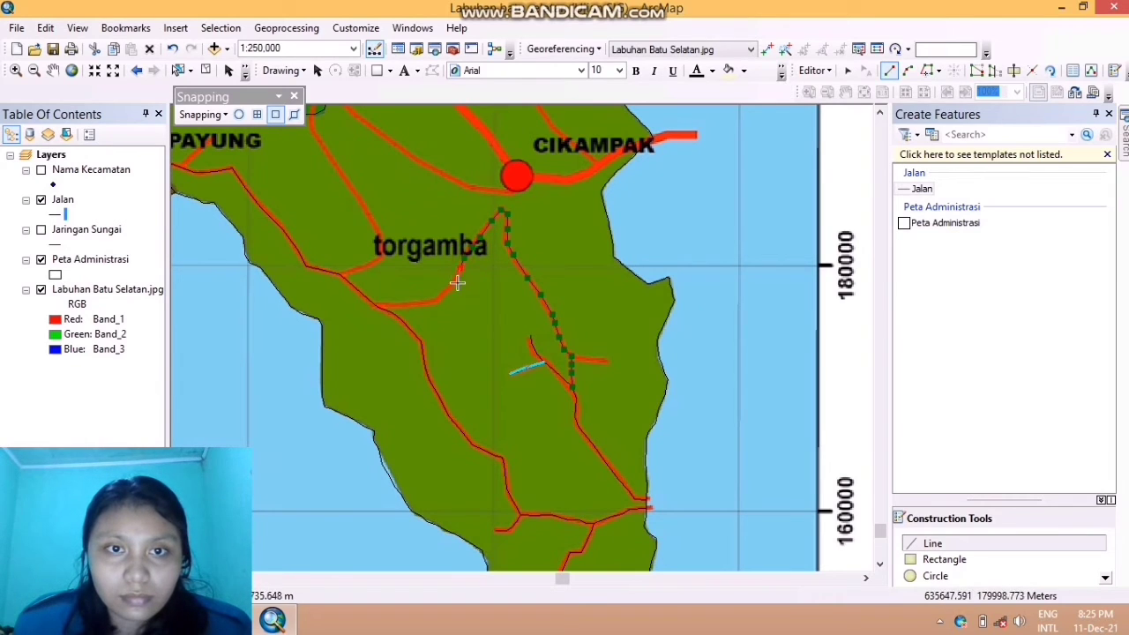
pyautogui.rightClick(388, 308)
pyautogui.click(416, 321)
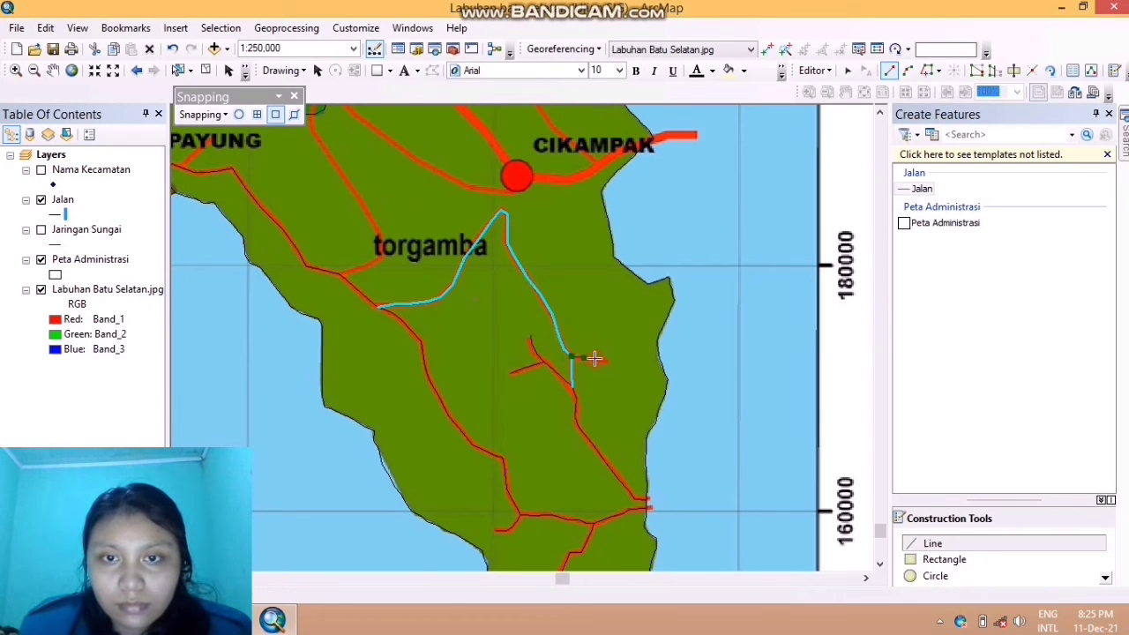
pyautogui.rightClick(606, 360)
pyautogui.click(644, 309)
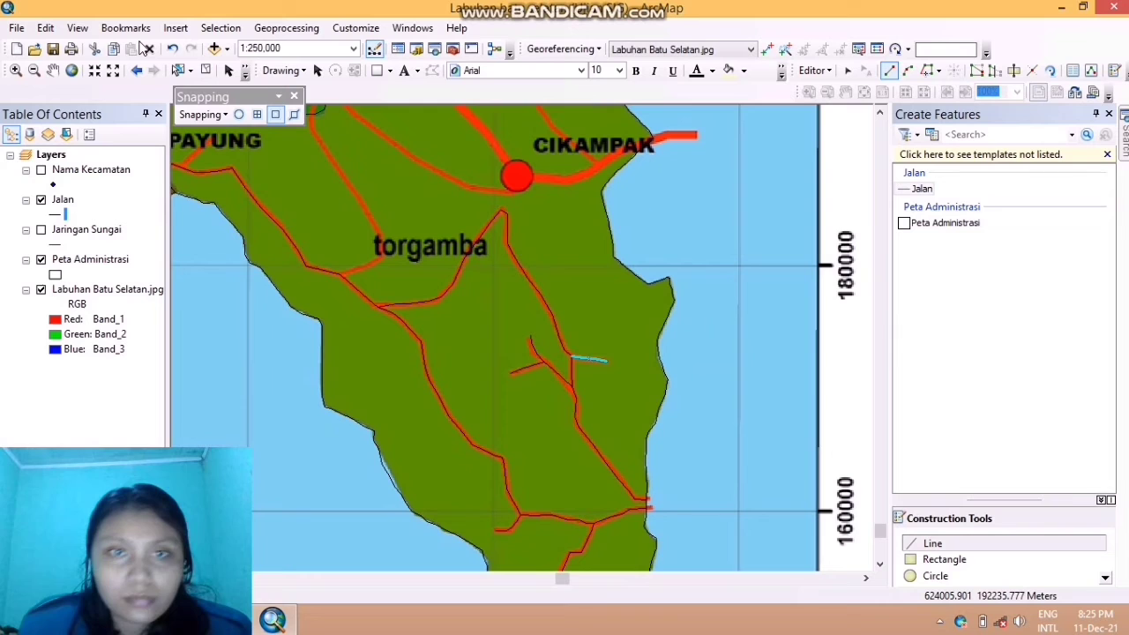
# Draw a Jalan line from the western road beside the Torgamba label north to the road junction at the Kota Pinang subdistrict boundary
pyautogui.click(53, 70)
pyautogui.moveTo(383, 234); pyautogui.dragTo(460, 386)
pyautogui.moveTo(476, 311); pyautogui.dragTo(522, 371)
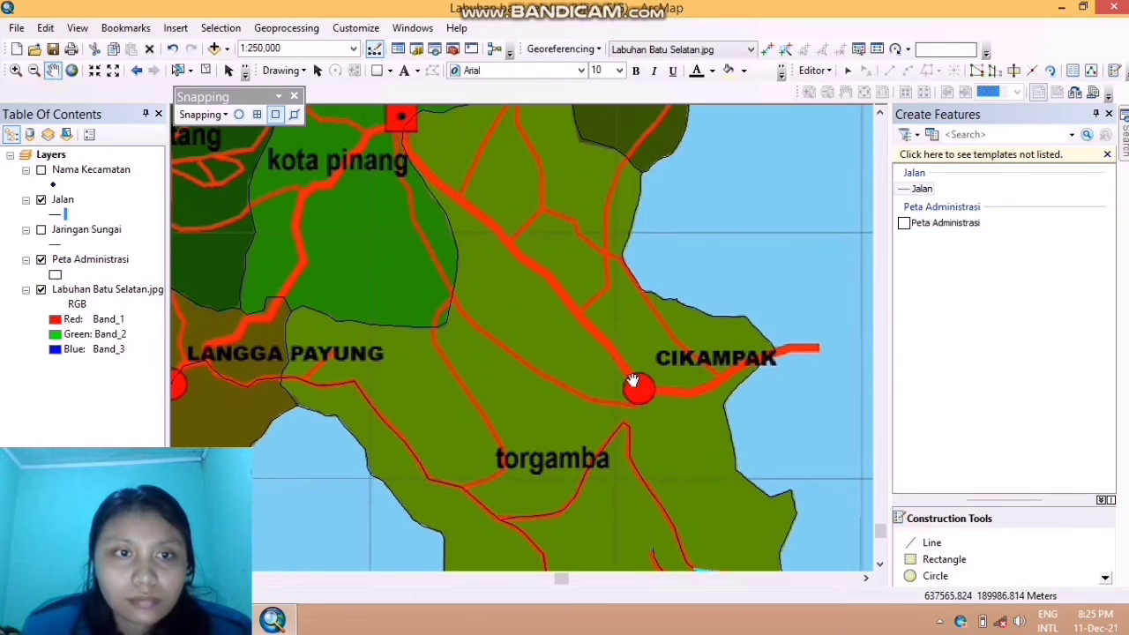
pyautogui.click(928, 543)
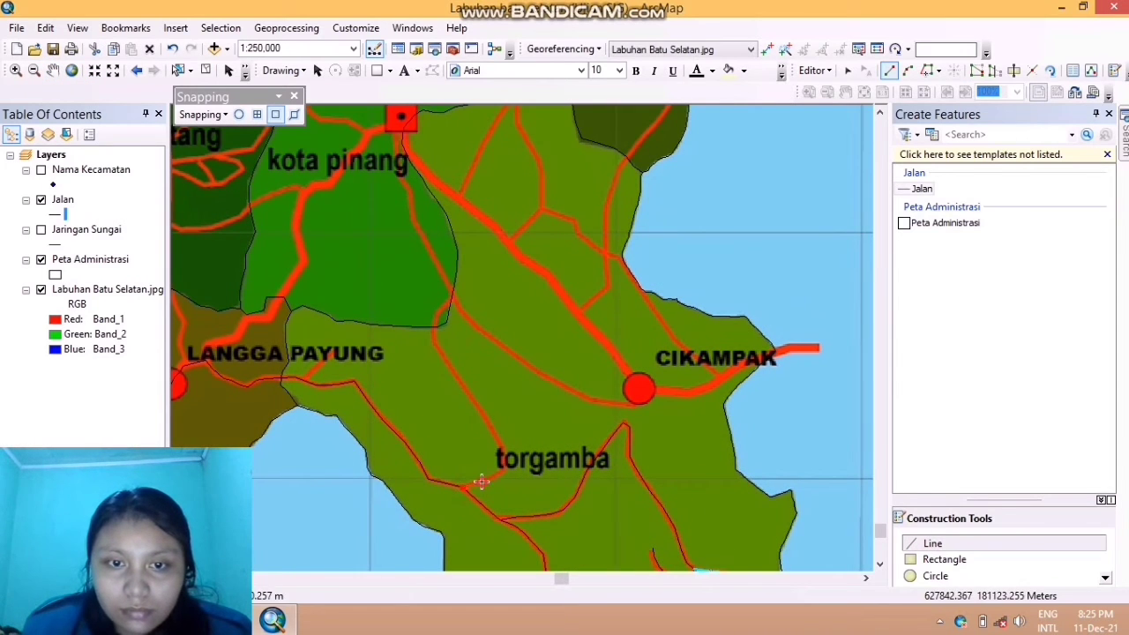
pyautogui.click(467, 390)
pyautogui.click(451, 366)
pyautogui.click(438, 347)
pyautogui.click(437, 328)
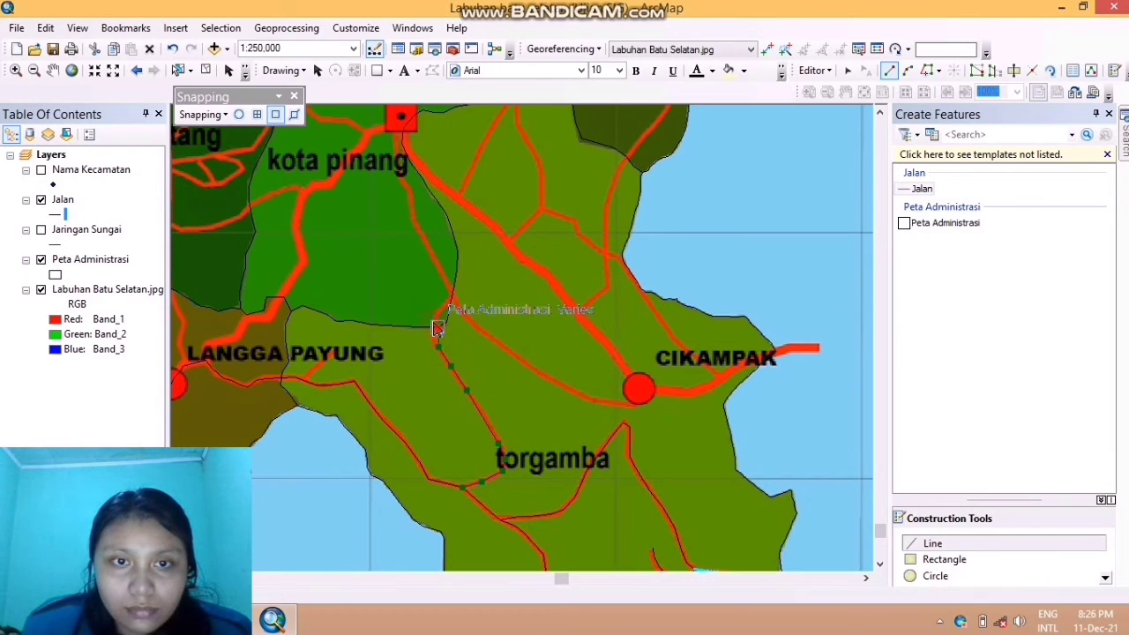
pyautogui.click(435, 309)
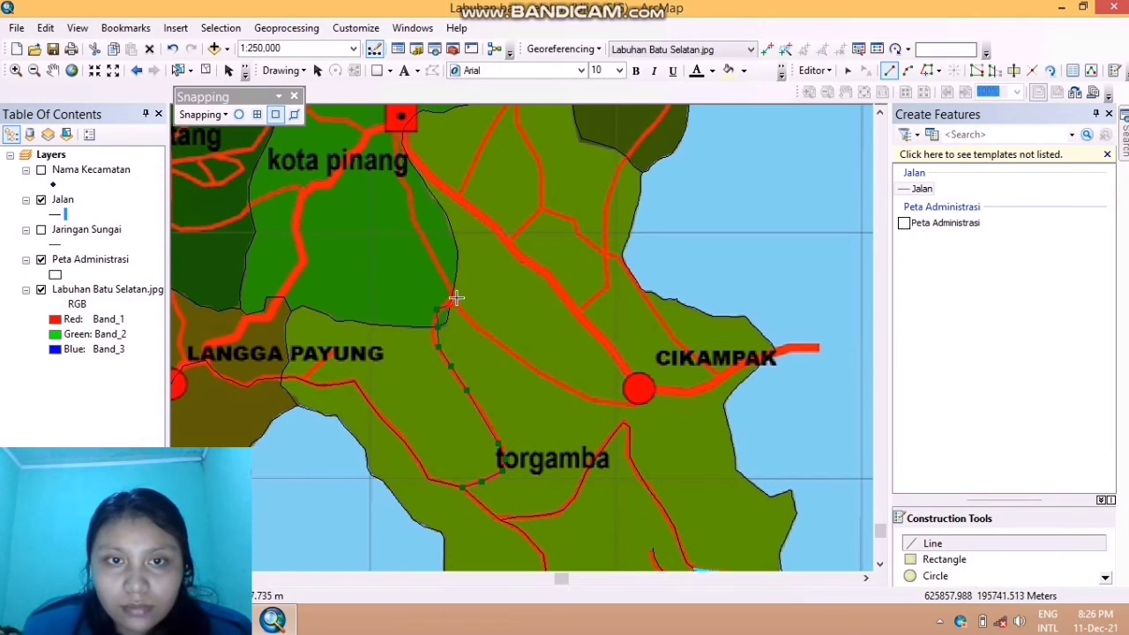
pyautogui.click(452, 291)
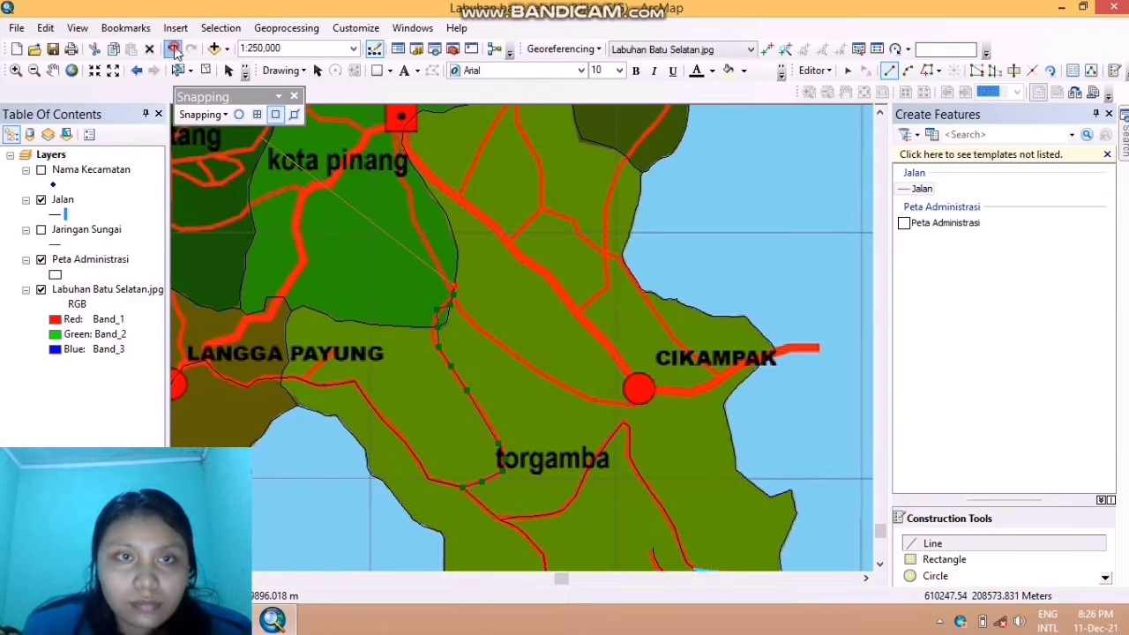
# Continue the Jalan line northwest to just below the Kota Pinang town marker, undoing the misplaced last vertex
pyautogui.click(427, 238)
pyautogui.click(412, 216)
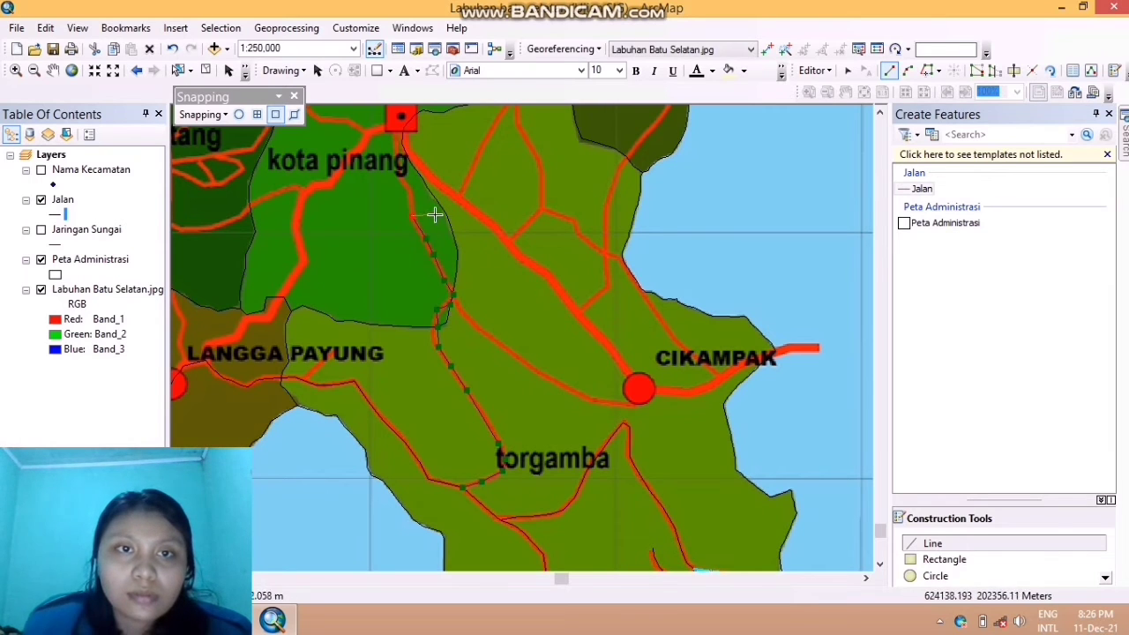
pyautogui.click(411, 194)
pyautogui.click(406, 182)
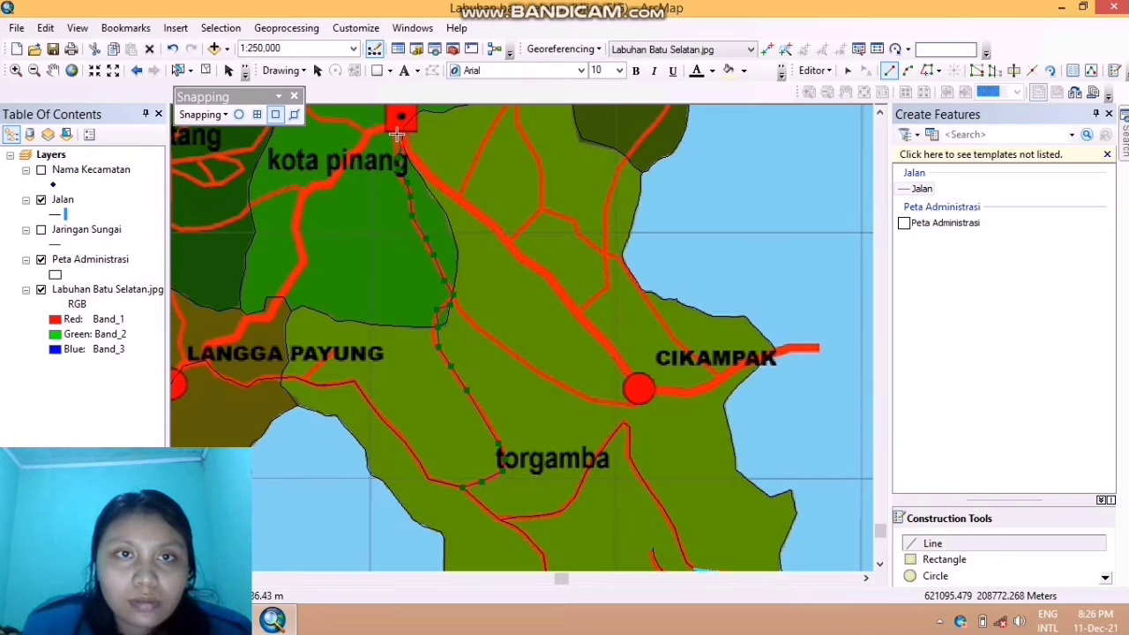
pyautogui.click(403, 129)
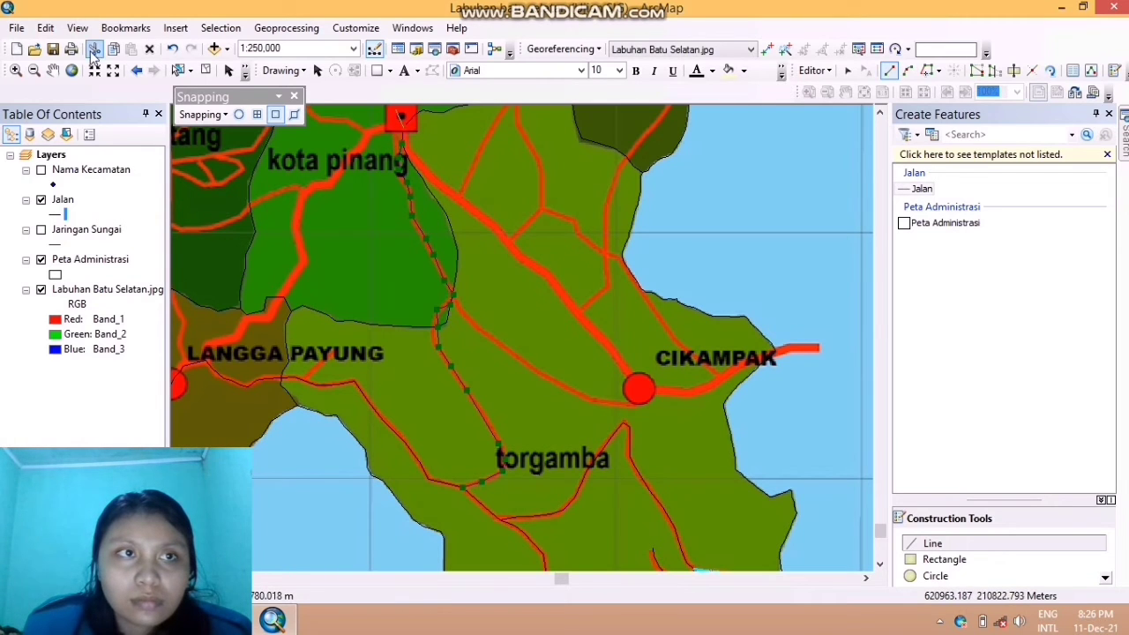
pyautogui.click(173, 49)
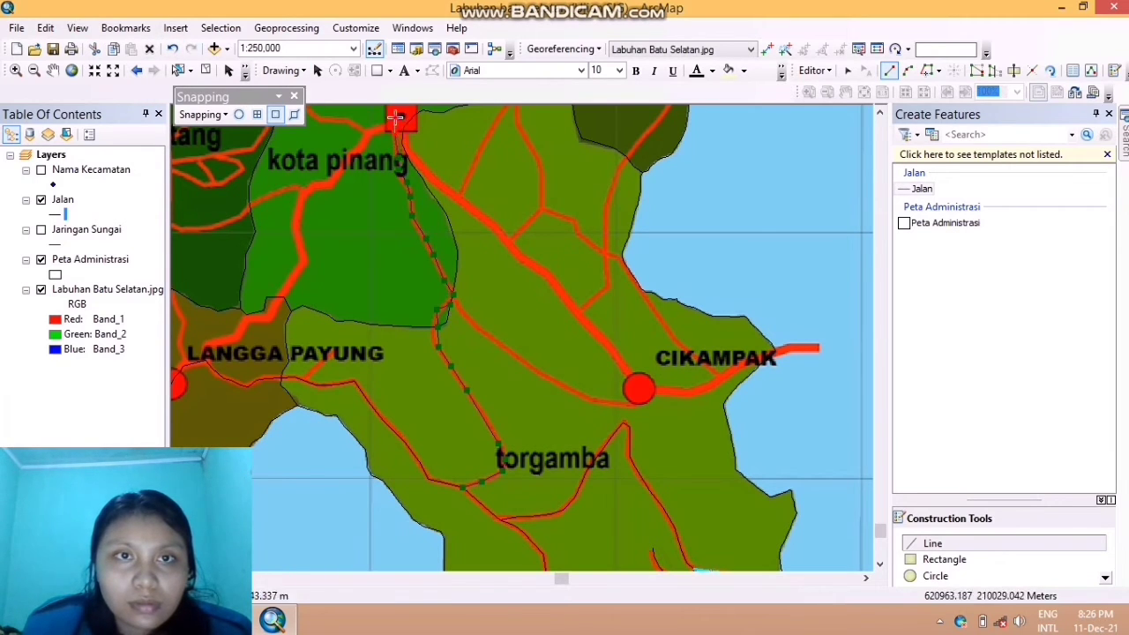
# Trace the branch from the main road at Kampung Rakyat's western boundary east and south through the Tanjung Medan marker as a Jalan line
pyautogui.click(52, 69)
pyautogui.moveTo(479, 171); pyautogui.dragTo(504, 288)
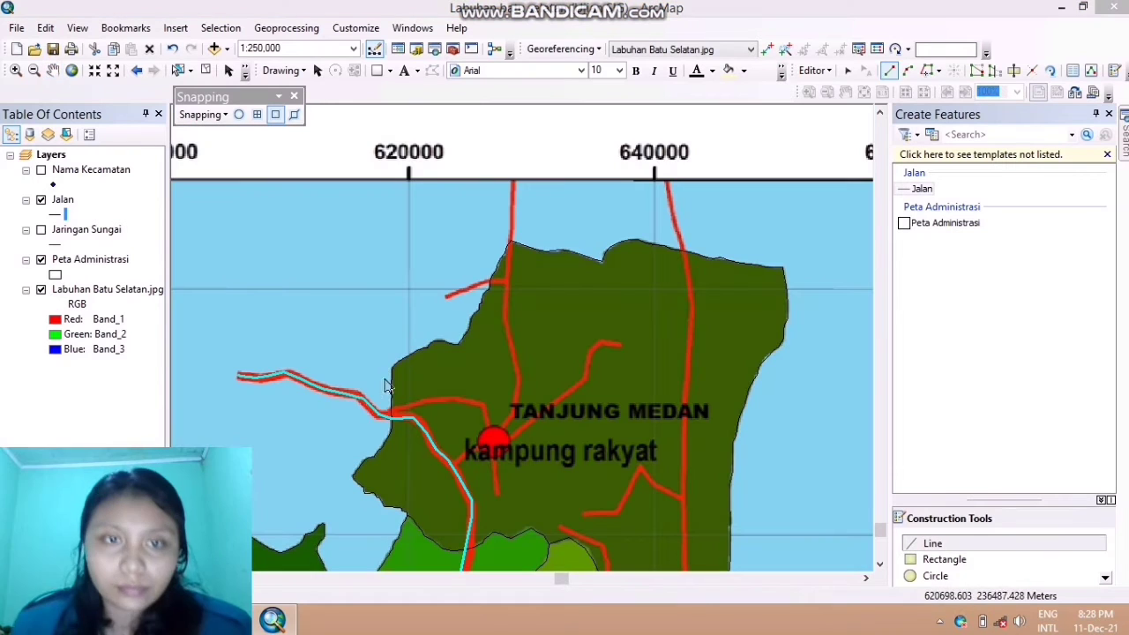
pyautogui.click(392, 415)
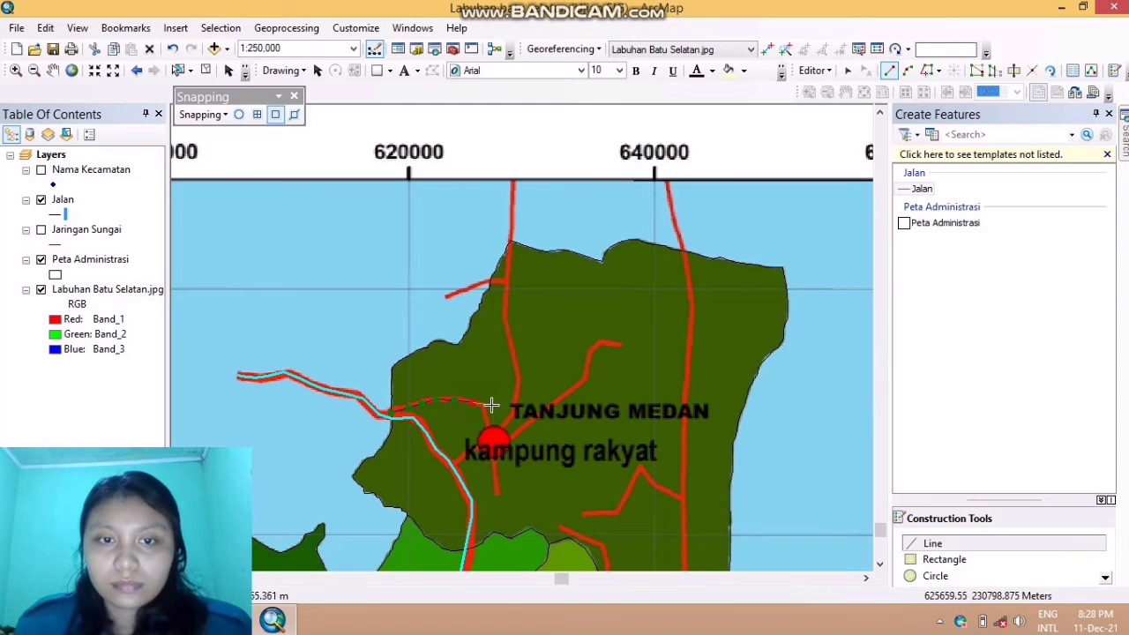
pyautogui.rightClick(496, 494)
pyautogui.click(556, 443)
pyautogui.click(52, 70)
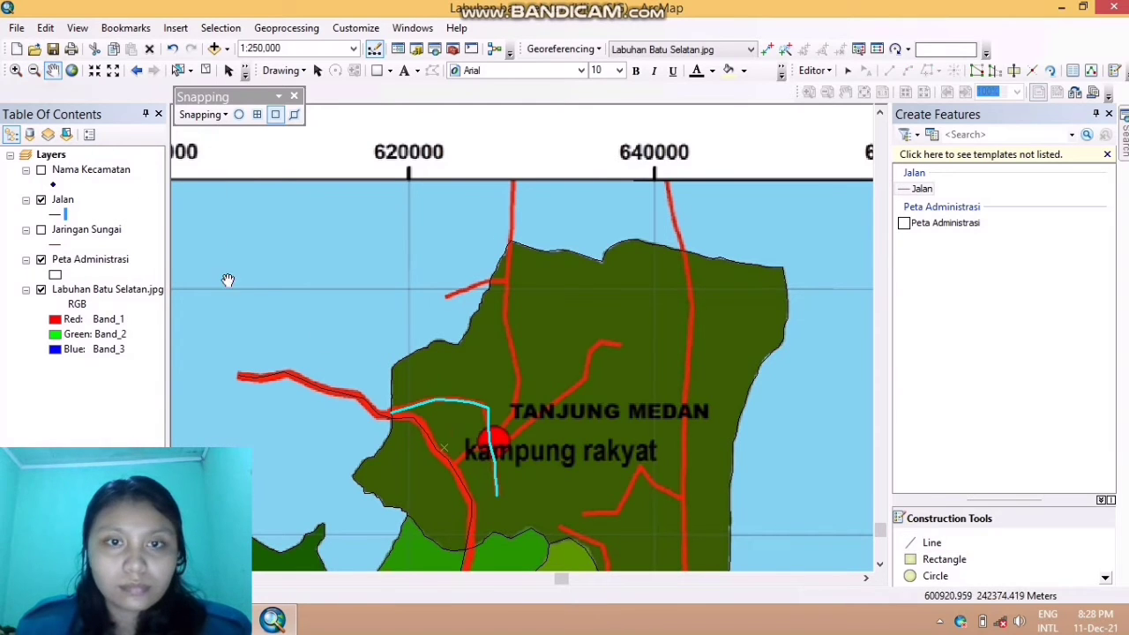
# Trace the road from the Kota Pinang–Torgamba boundary junction southeast to the Cikampak town marker as a Jalan line
pyautogui.moveTo(511, 507); pyautogui.dragTo(528, 351)
pyautogui.moveTo(600, 499); pyautogui.dragTo(688, 285)
pyautogui.moveTo(547, 346); pyautogui.dragTo(507, 267)
pyautogui.moveTo(503, 401); pyautogui.dragTo(525, 213)
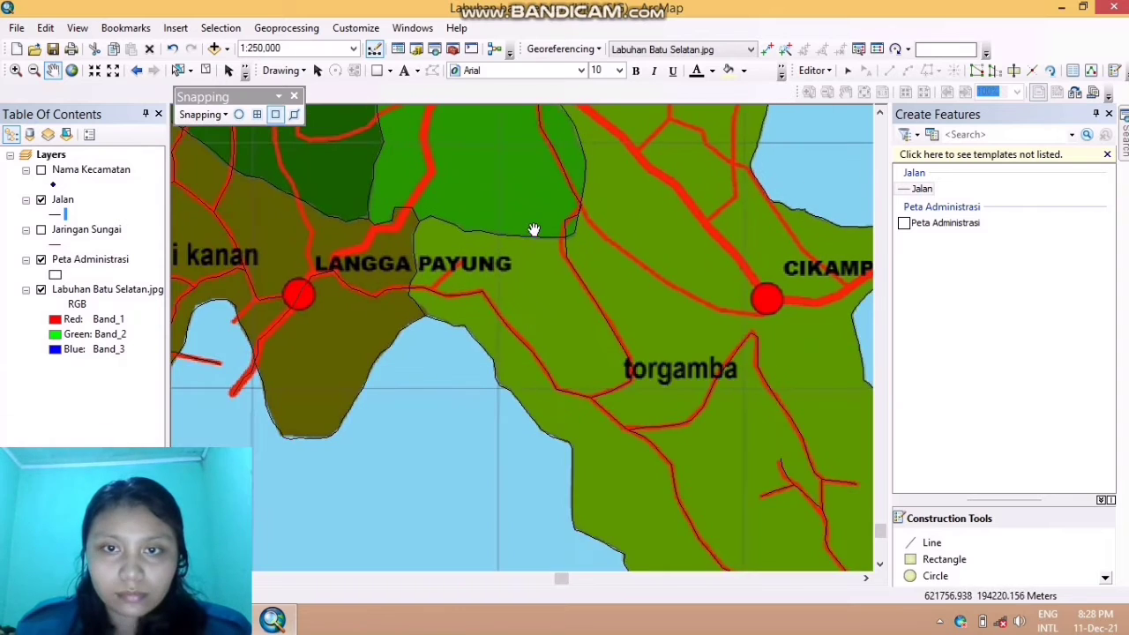
pyautogui.moveTo(626, 194); pyautogui.dragTo(537, 260)
pyautogui.click(933, 542)
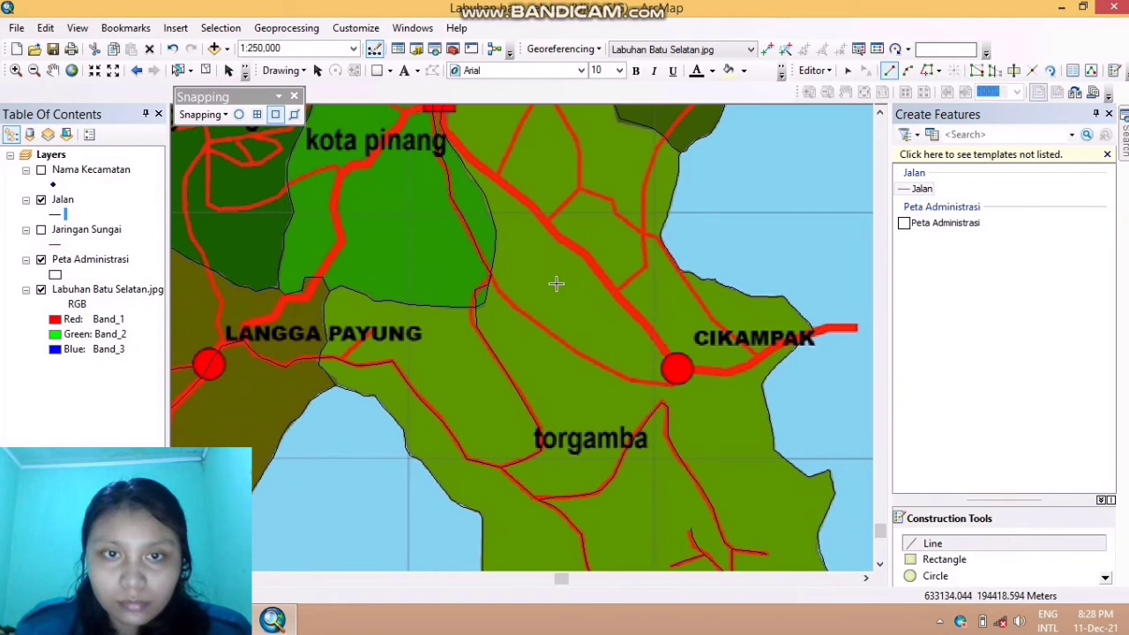
pyautogui.click(491, 282)
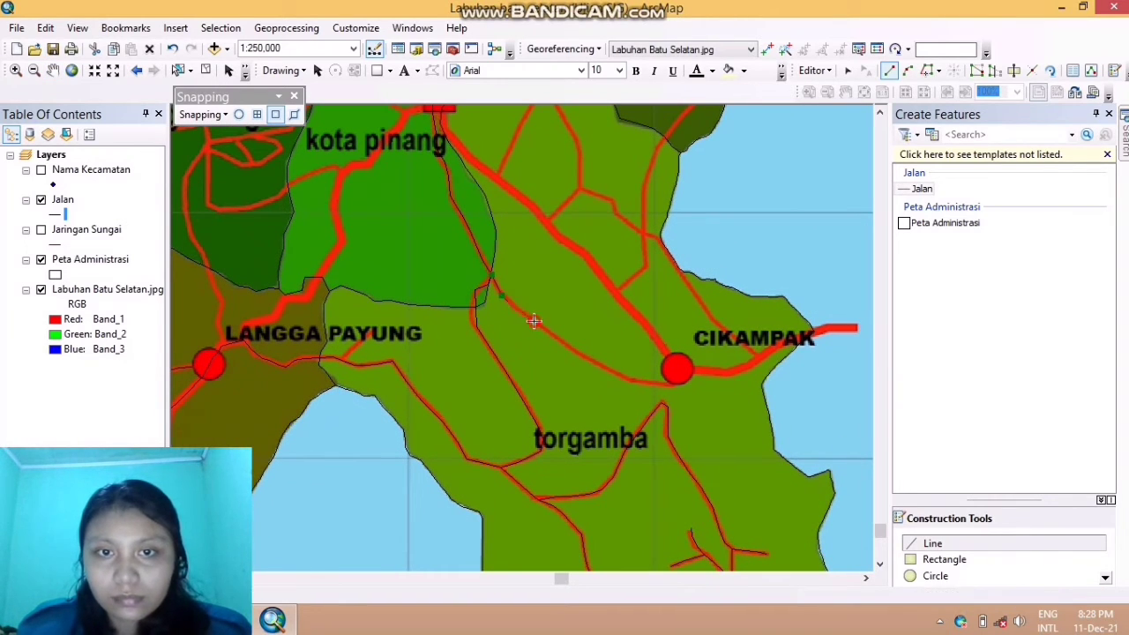
pyautogui.click(533, 322)
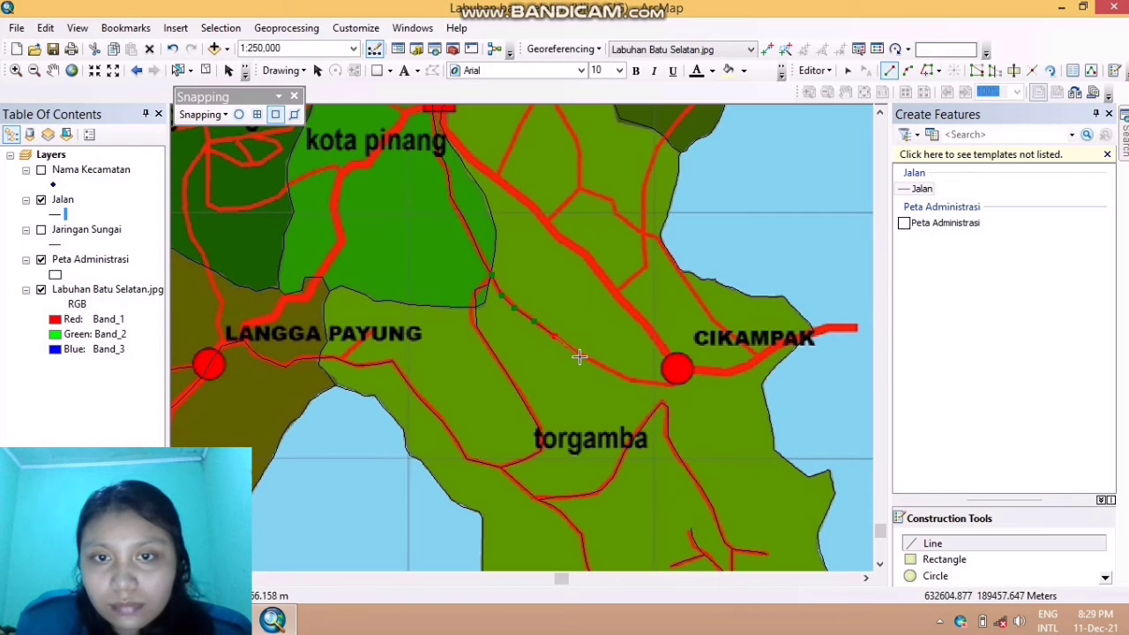
pyautogui.click(583, 356)
pyautogui.click(606, 368)
pyautogui.click(652, 384)
pyautogui.click(671, 386)
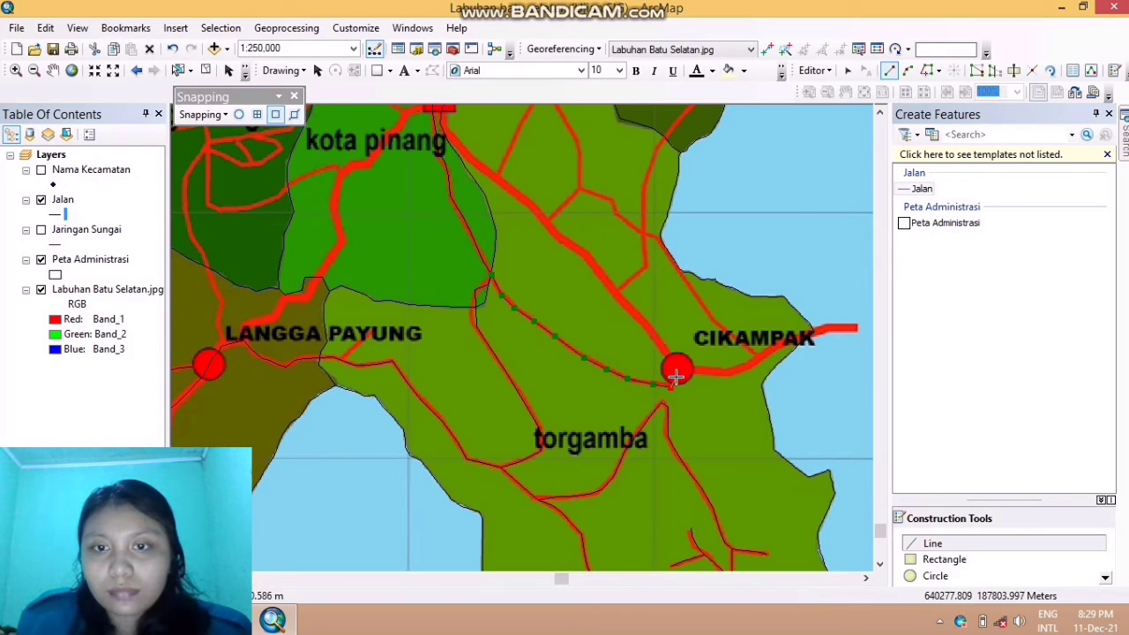
pyautogui.click(677, 378)
# Continue the Jalan line east from the Cikampak marker to the road's end beyond Torgamba's eastern boundary and finish the sketch
pyautogui.click(693, 370)
pyautogui.click(706, 368)
pyautogui.click(720, 371)
pyautogui.click(742, 368)
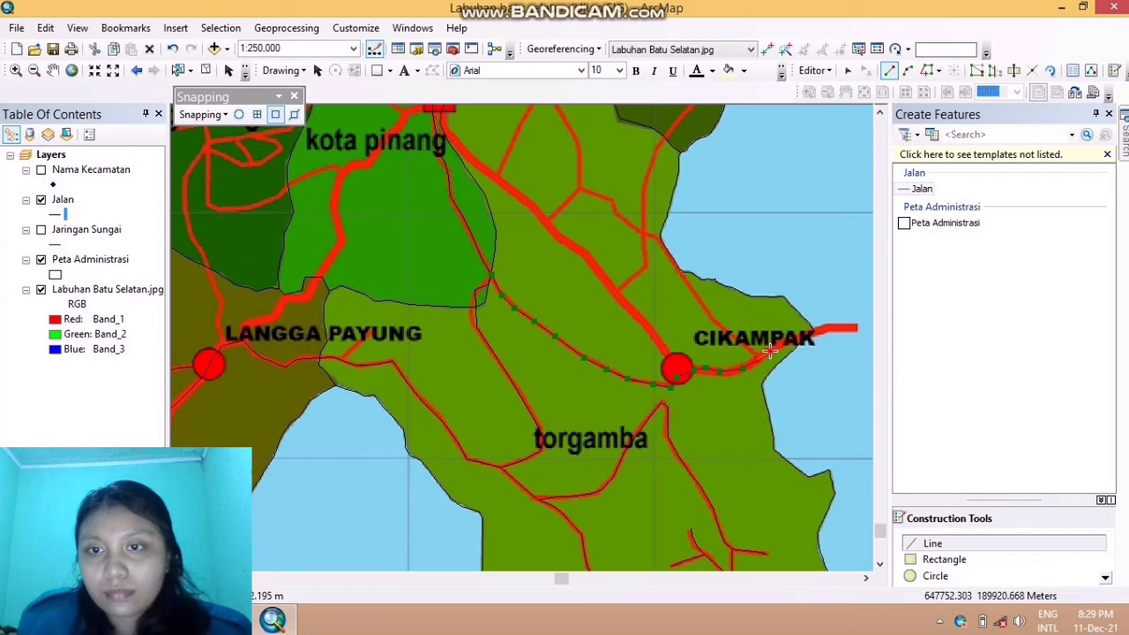
pyautogui.click(757, 359)
pyautogui.click(771, 352)
pyautogui.click(787, 344)
pyautogui.click(800, 339)
pyautogui.click(814, 331)
pyautogui.click(828, 329)
pyautogui.click(851, 326)
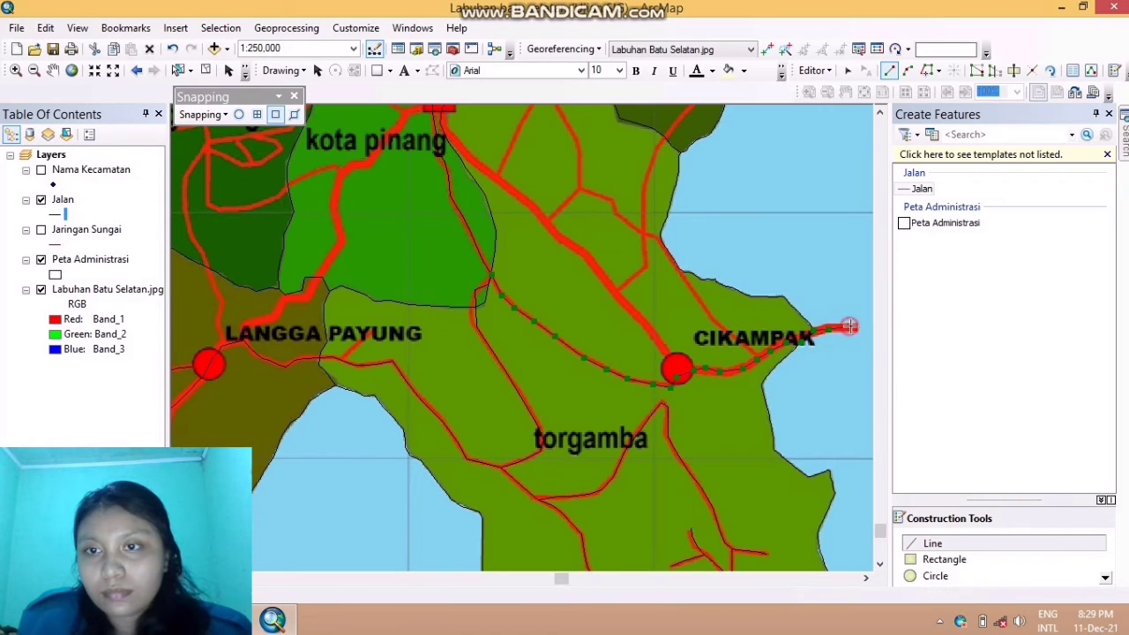
pyautogui.rightClick(852, 327)
pyautogui.click(937, 530)
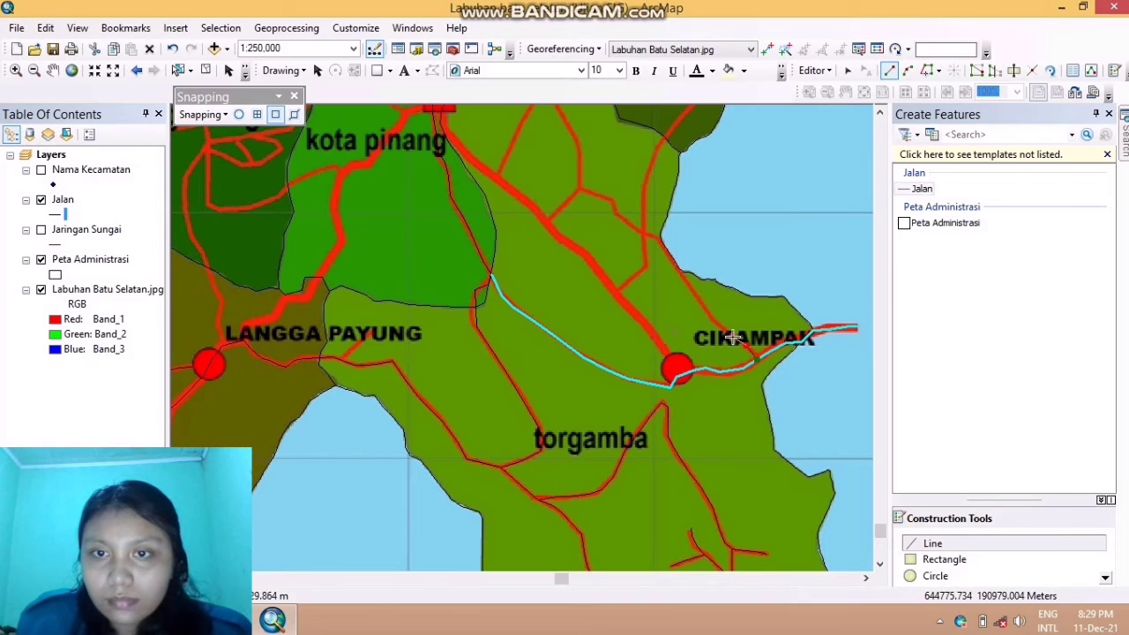
# Trace the branch from the road east of Cikampak northwest to Torgamba's eastern boundary as a separate Jalan line
pyautogui.click(705, 309)
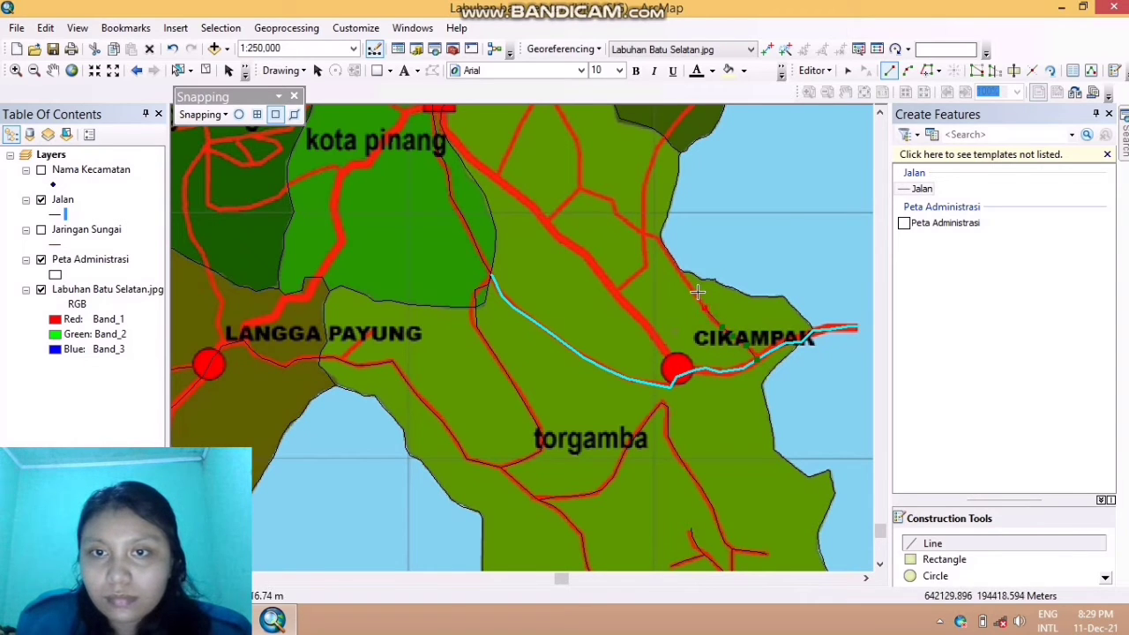
pyautogui.click(694, 292)
pyautogui.click(685, 272)
pyautogui.rightClick(684, 272)
pyautogui.click(740, 481)
# Trace the road from the Sungai Kanan–Silang Kitang boundary north through the Aek Goti marker to its end beyond the northwestern boundary as a Jalan line
pyautogui.click(53, 70)
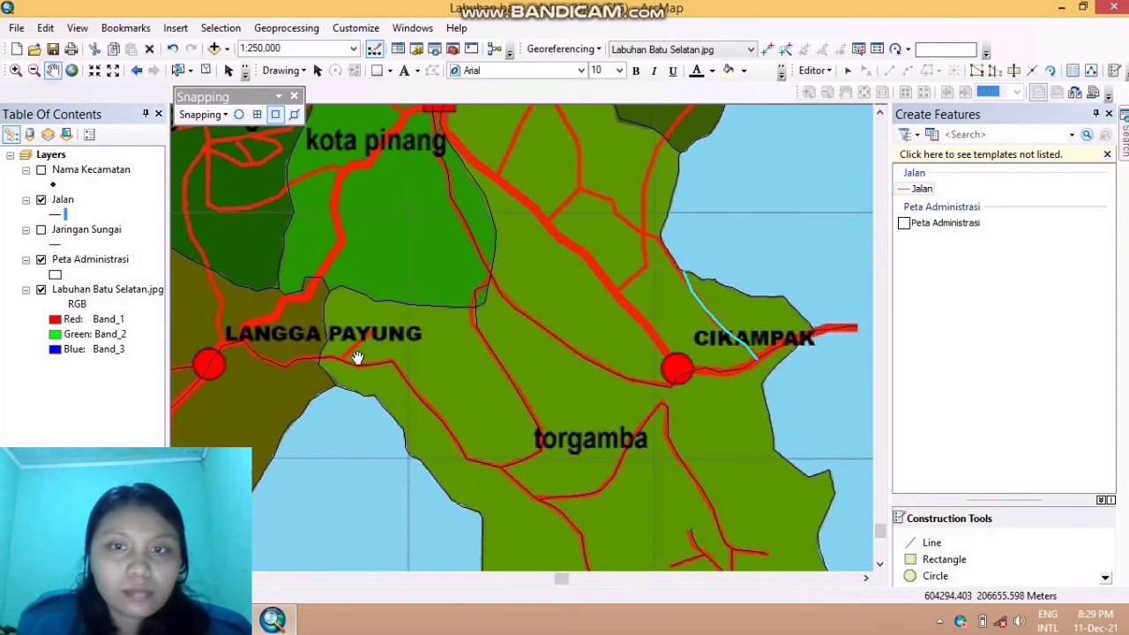
pyautogui.moveTo(437, 499); pyautogui.dragTo(546, 411)
pyautogui.moveTo(500, 268); pyautogui.dragTo(422, 421)
pyautogui.moveTo(512, 316); pyautogui.dragTo(788, 380)
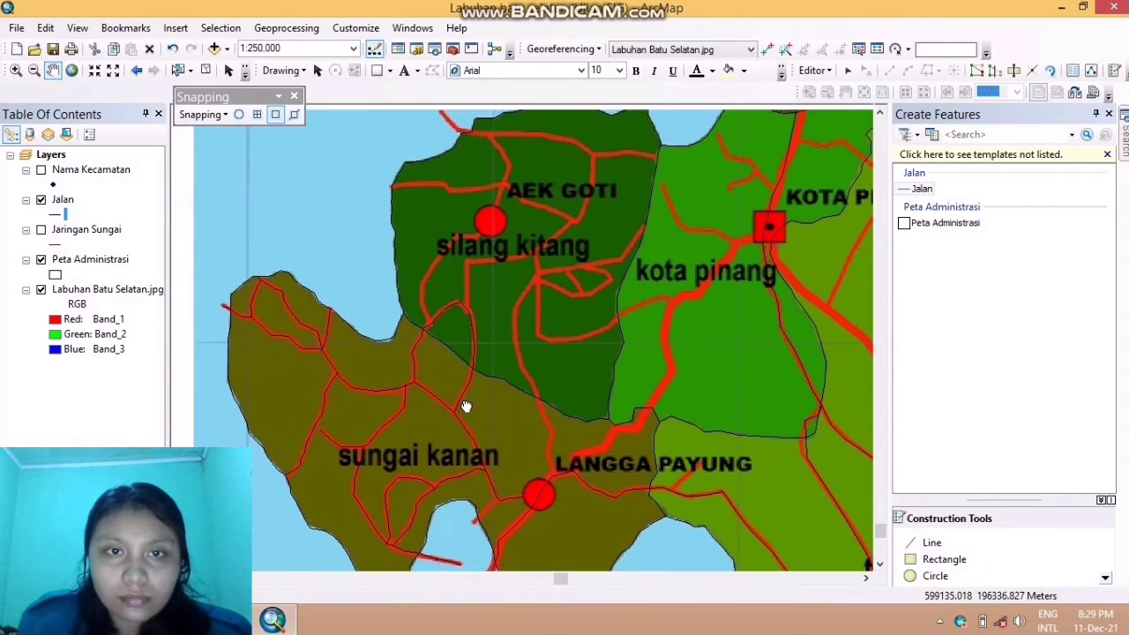
pyautogui.click(983, 542)
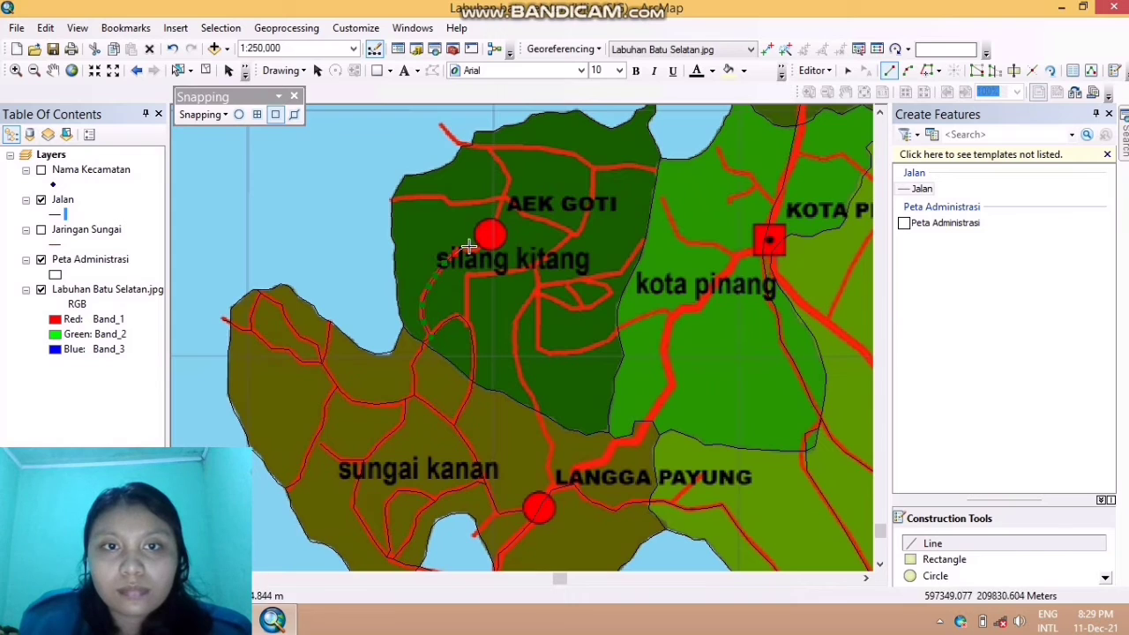
pyautogui.click(498, 208)
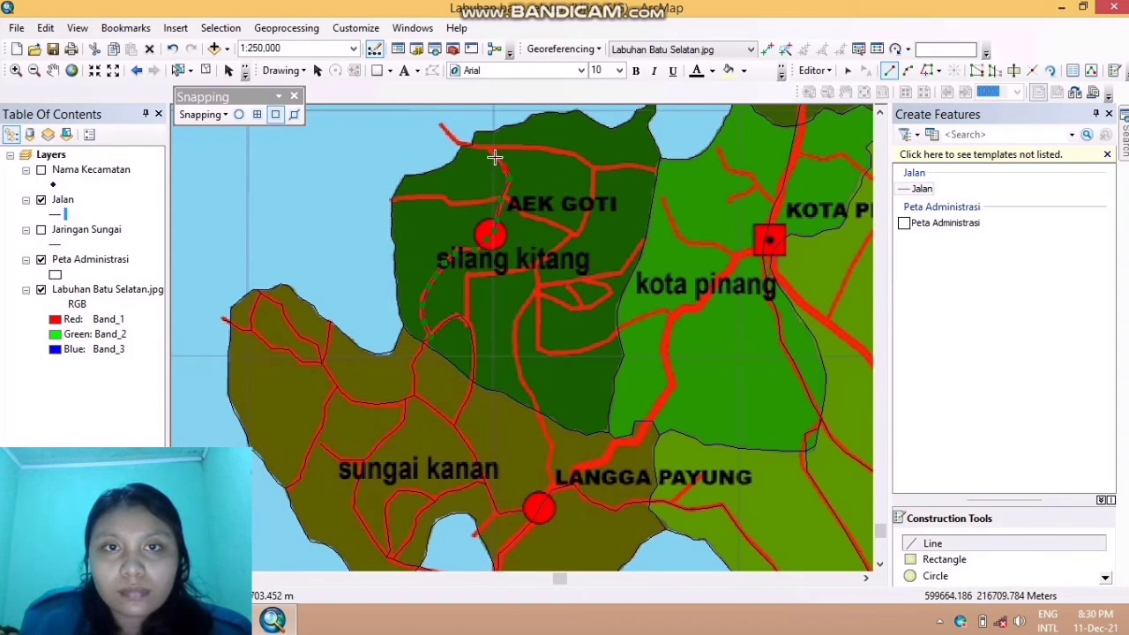
pyautogui.click(492, 155)
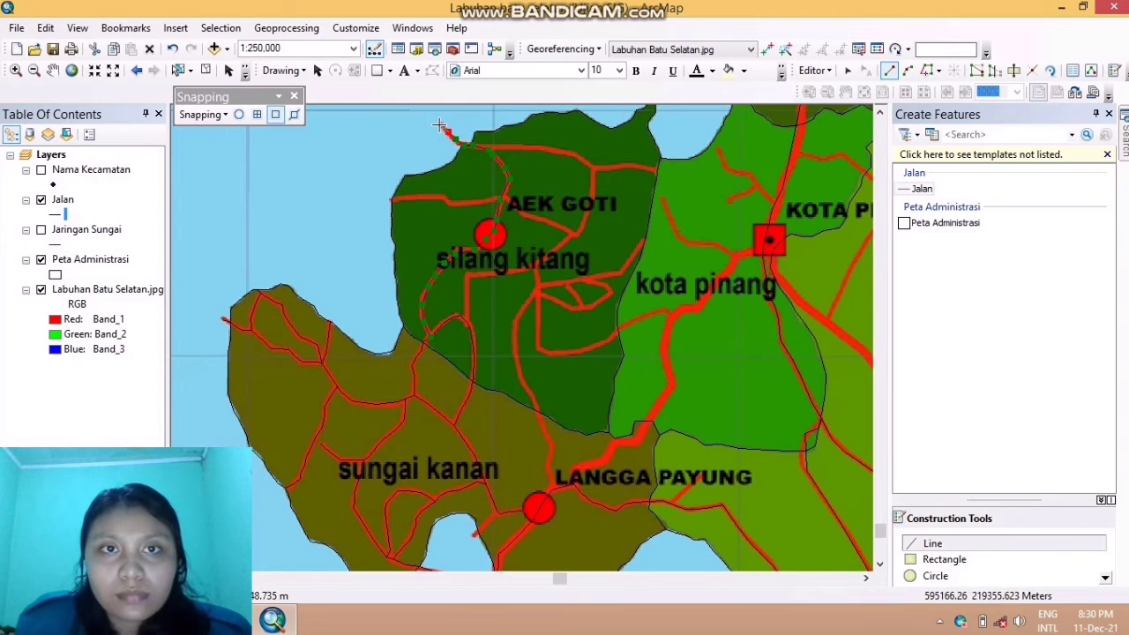
pyautogui.rightClick(442, 125)
pyautogui.click(494, 329)
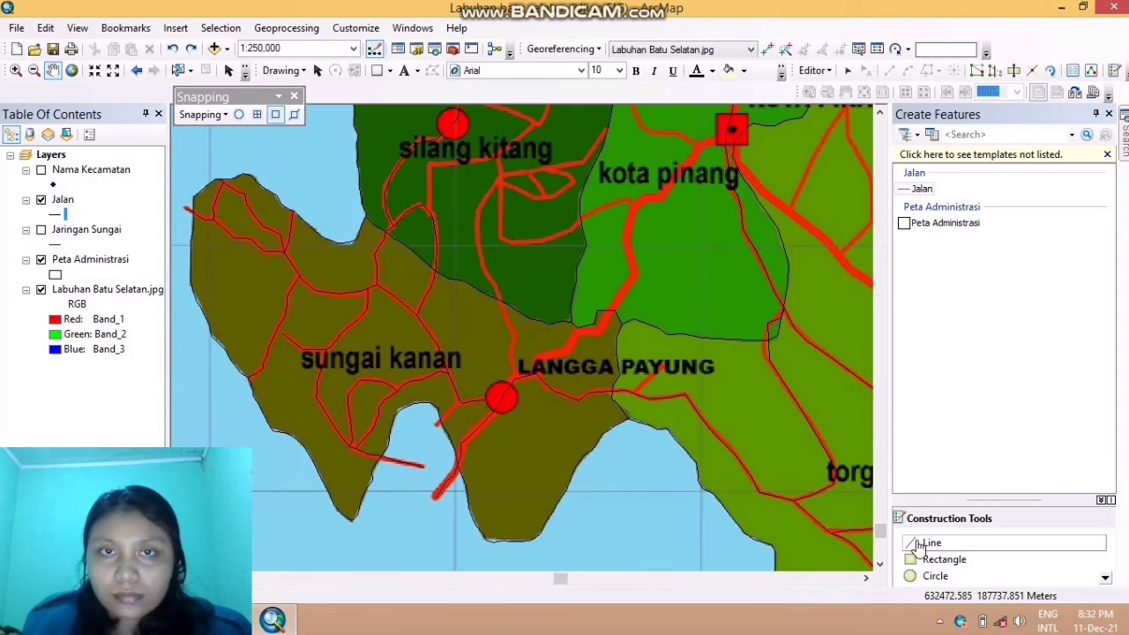
# Try to trace the road from the Langga Payung marker north to Silang Kitang's eastern boundary as a Jalan line, and undo it
pyautogui.click(511, 382)
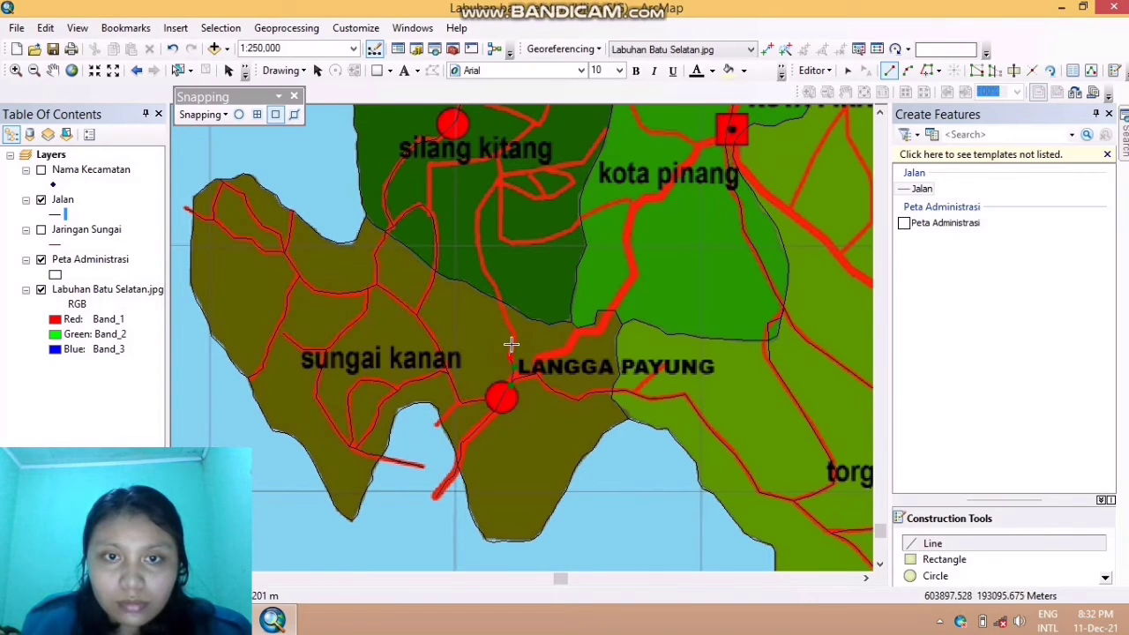
pyautogui.click(507, 313)
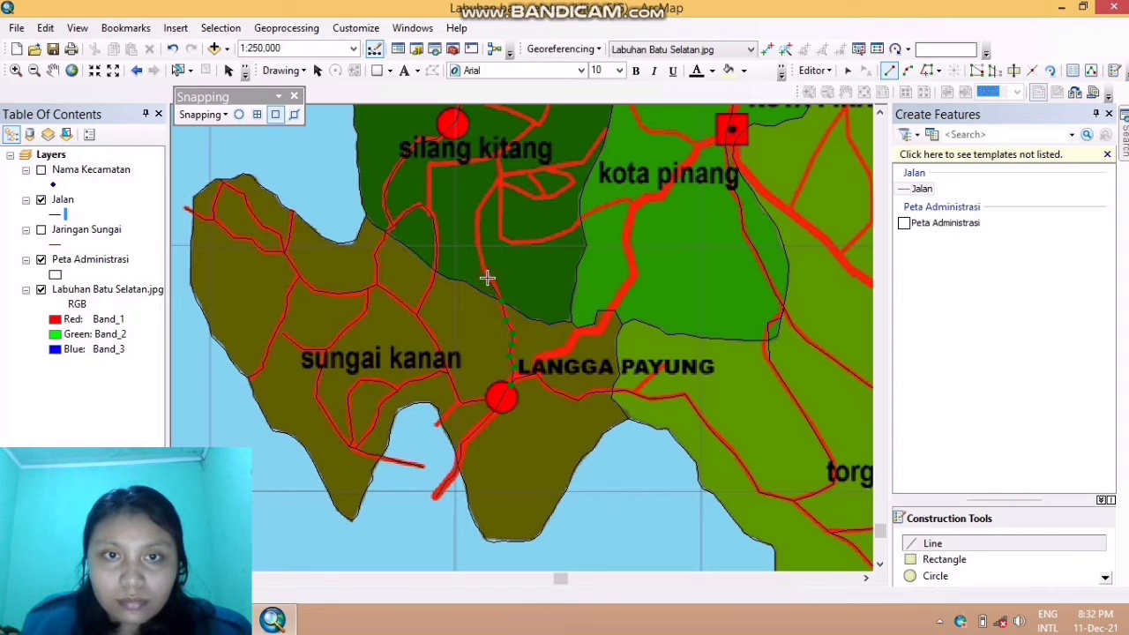
pyautogui.click(481, 201)
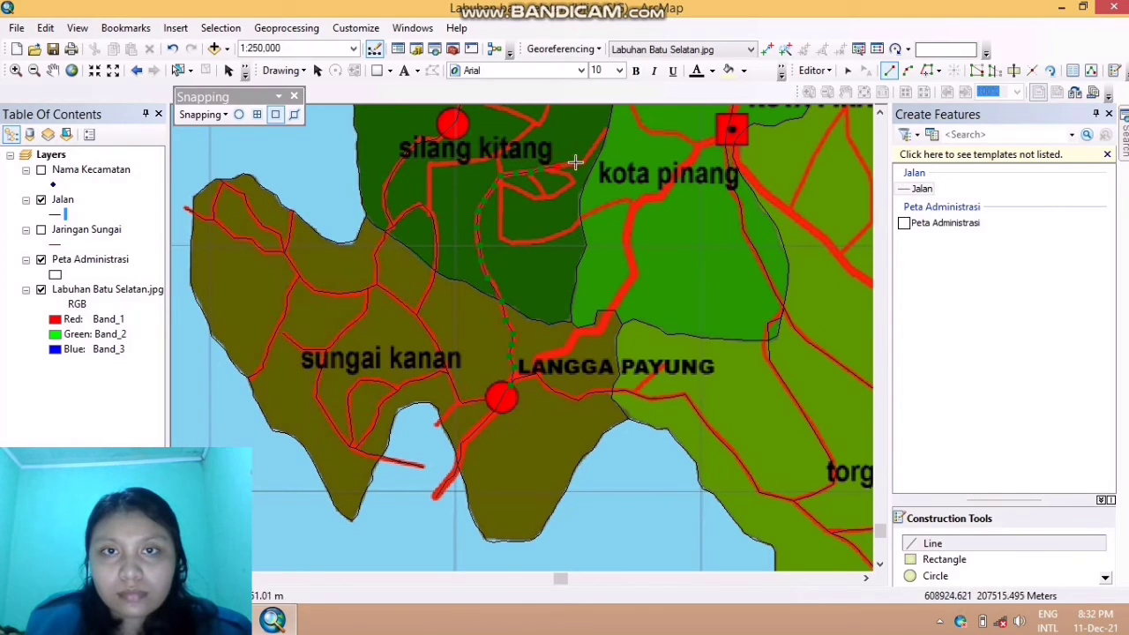
pyautogui.rightClick(605, 137)
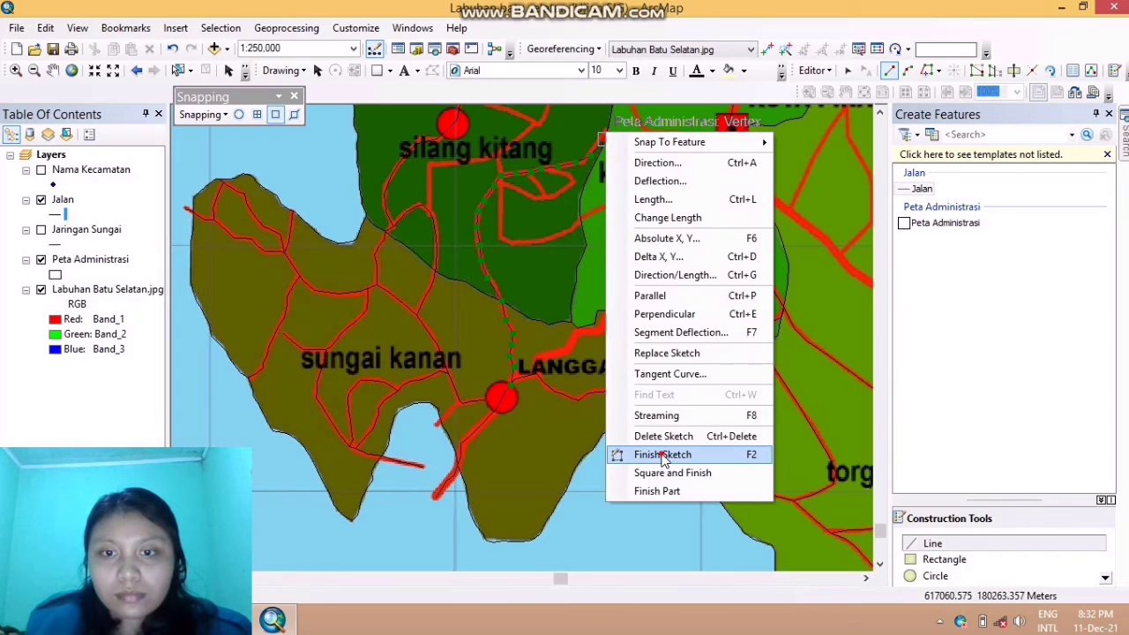
pyautogui.click(661, 452)
pyautogui.click(172, 49)
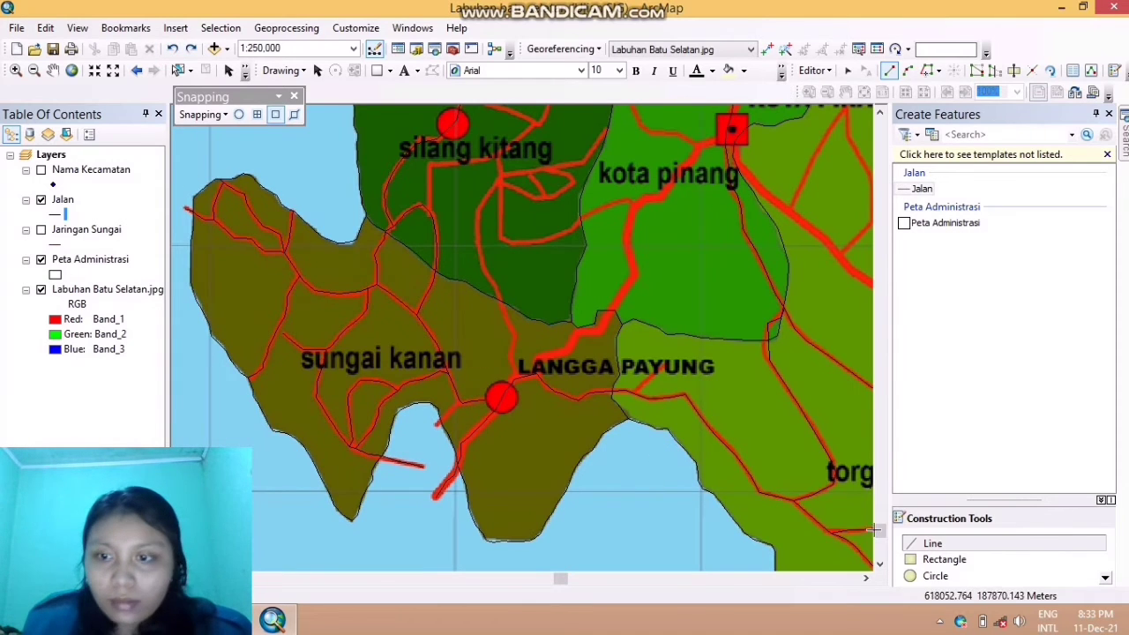
pyautogui.scroll(-2, 510, 374)
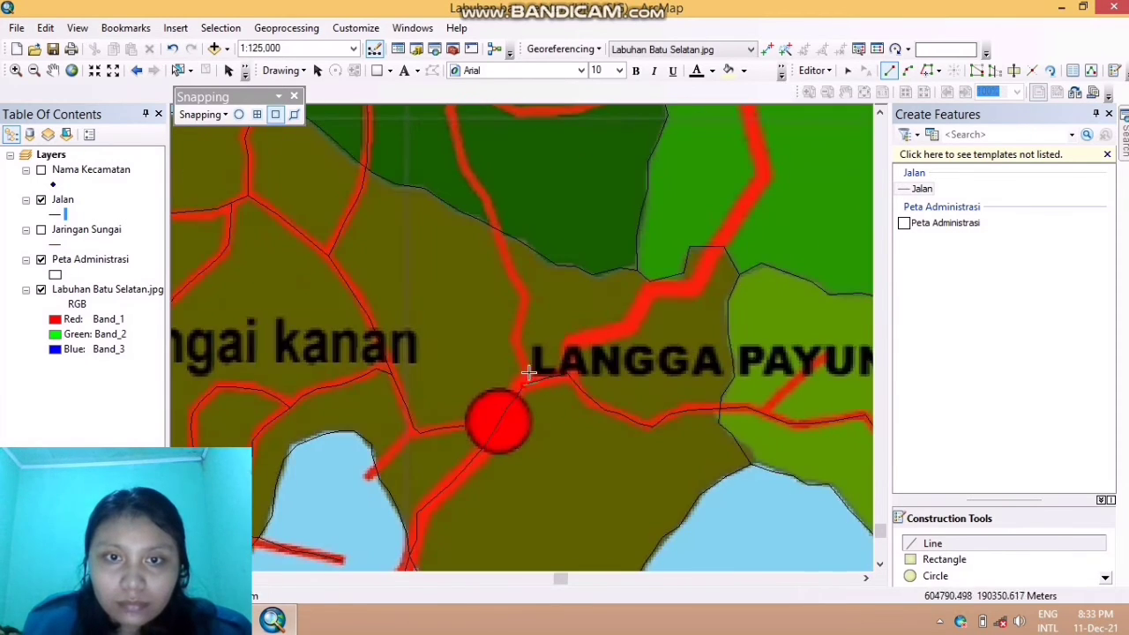
# Start a Jalan line at the road junction beside LANGGA PAYUNG and trace the road north to the dark green district's boundary
pyautogui.click(524, 385)
pyautogui.click(527, 365)
pyautogui.click(517, 342)
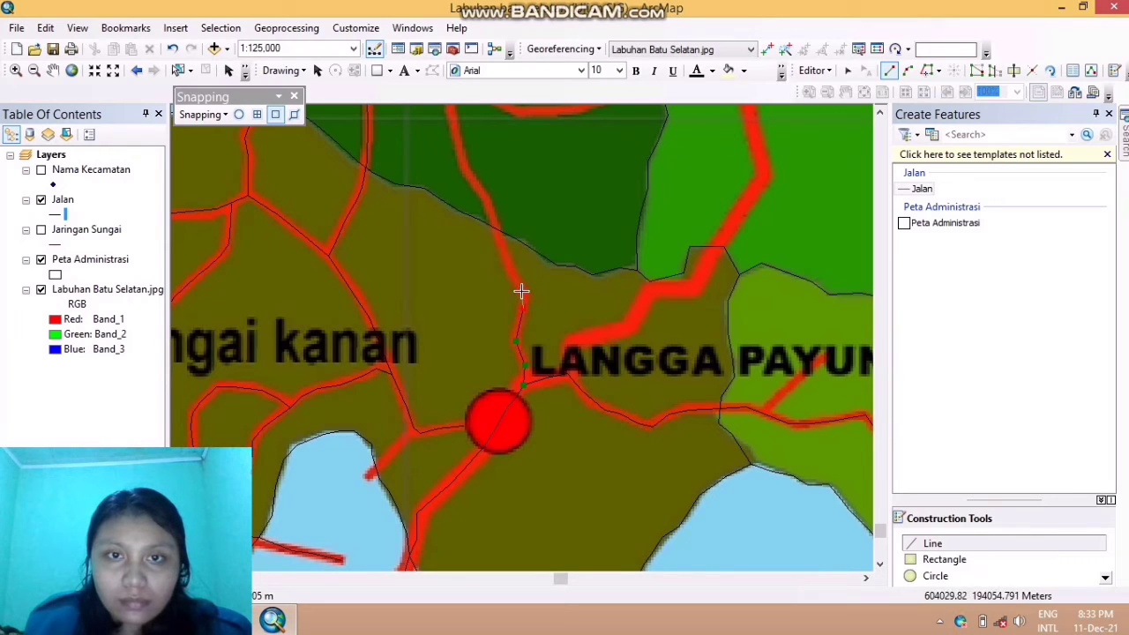
pyautogui.click(498, 231)
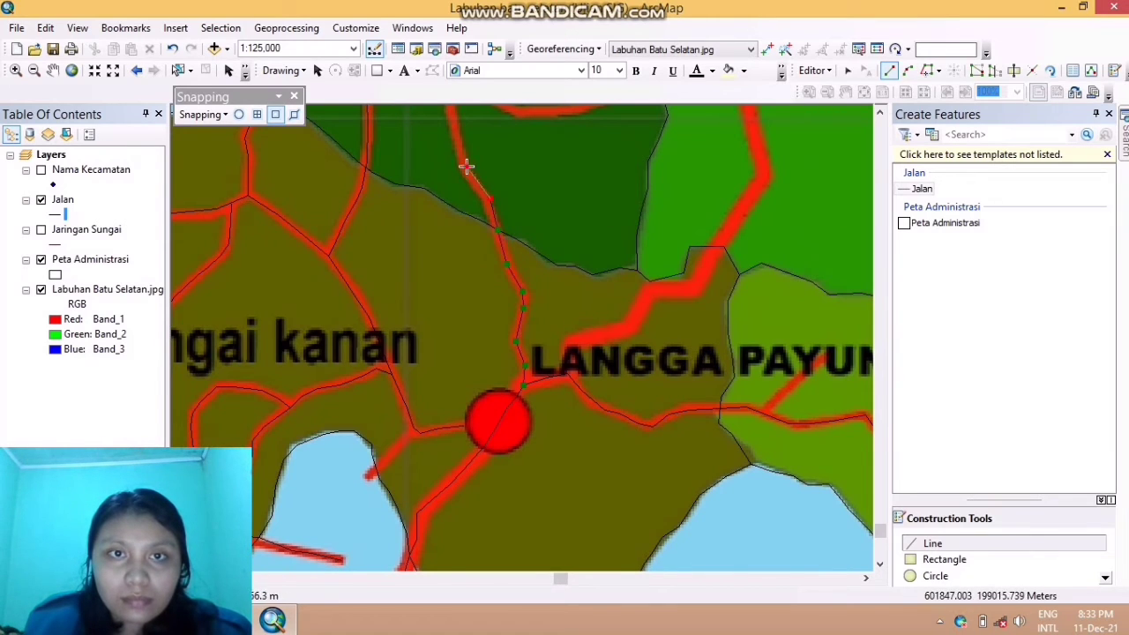
# Continue the Jalan line north through the dark green district up to the road junction below the silang kitang label
pyautogui.click(52, 70)
pyautogui.moveTo(462, 194); pyautogui.dragTo(462, 374)
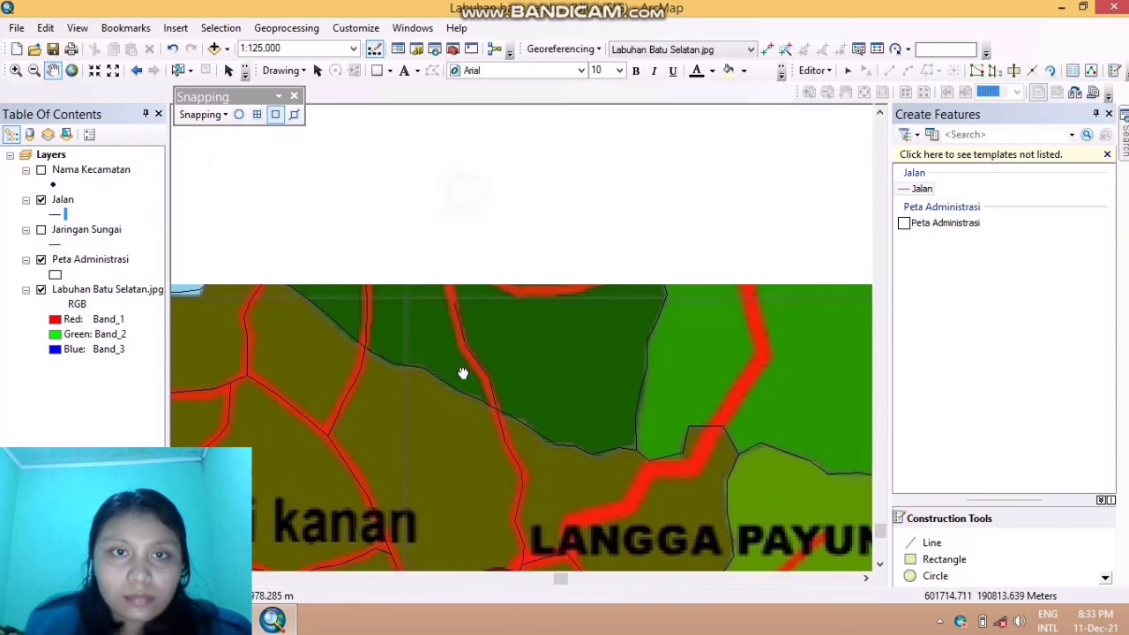
pyautogui.click(916, 545)
pyautogui.click(451, 270)
pyautogui.click(451, 248)
pyautogui.click(450, 224)
pyautogui.click(458, 209)
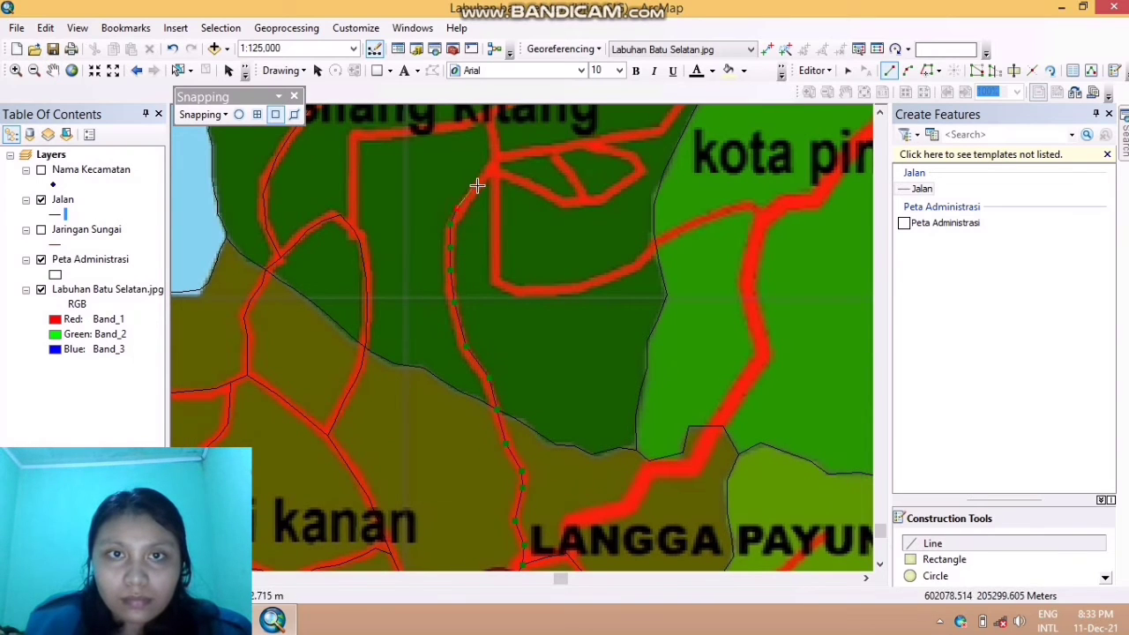
pyautogui.click(477, 185)
pyautogui.click(488, 172)
# Extend the Jalan line east along the branch road to the kota pinang district boundary and finish the sketch
pyautogui.click(506, 155)
pyautogui.click(536, 152)
pyautogui.click(562, 147)
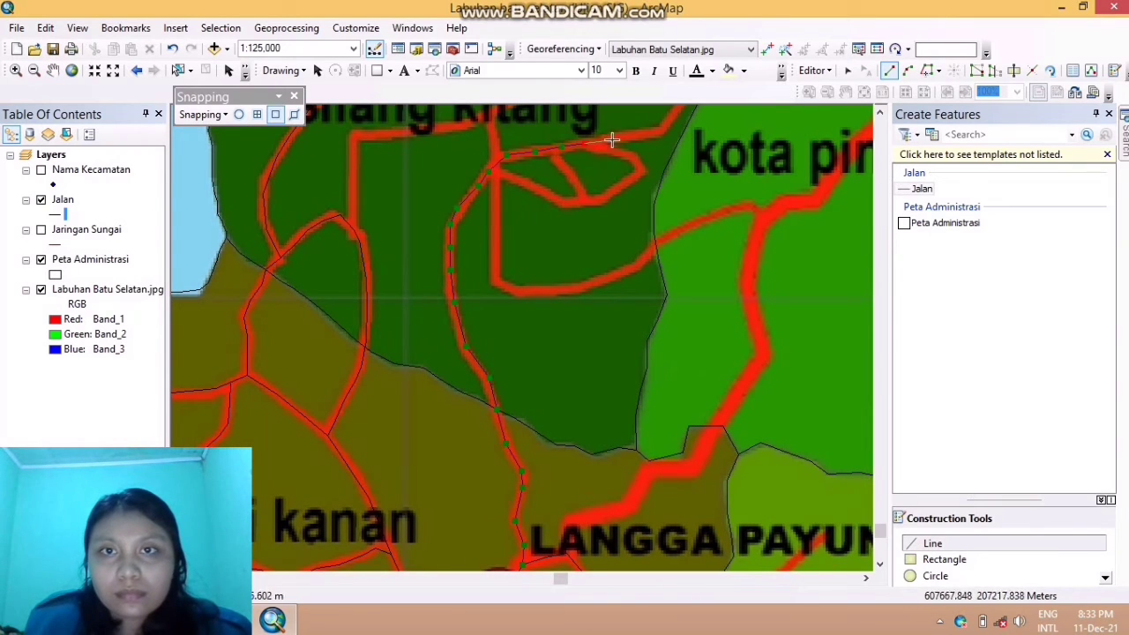
pyautogui.click(612, 139)
pyautogui.click(53, 71)
pyautogui.moveTo(618, 154); pyautogui.dragTo(499, 534)
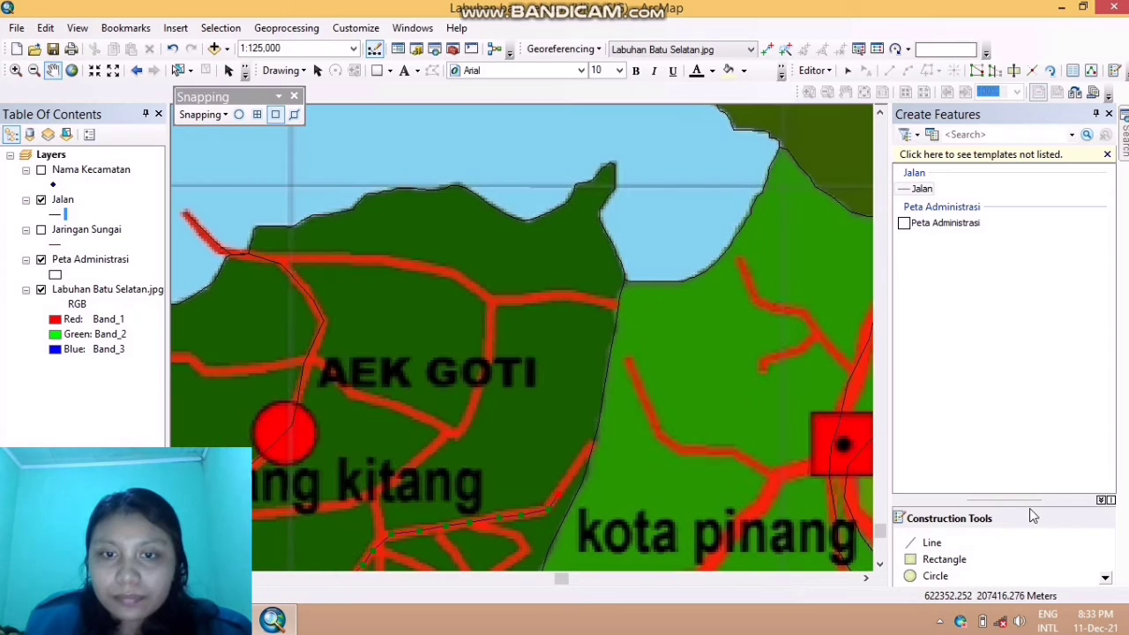
pyautogui.click(935, 543)
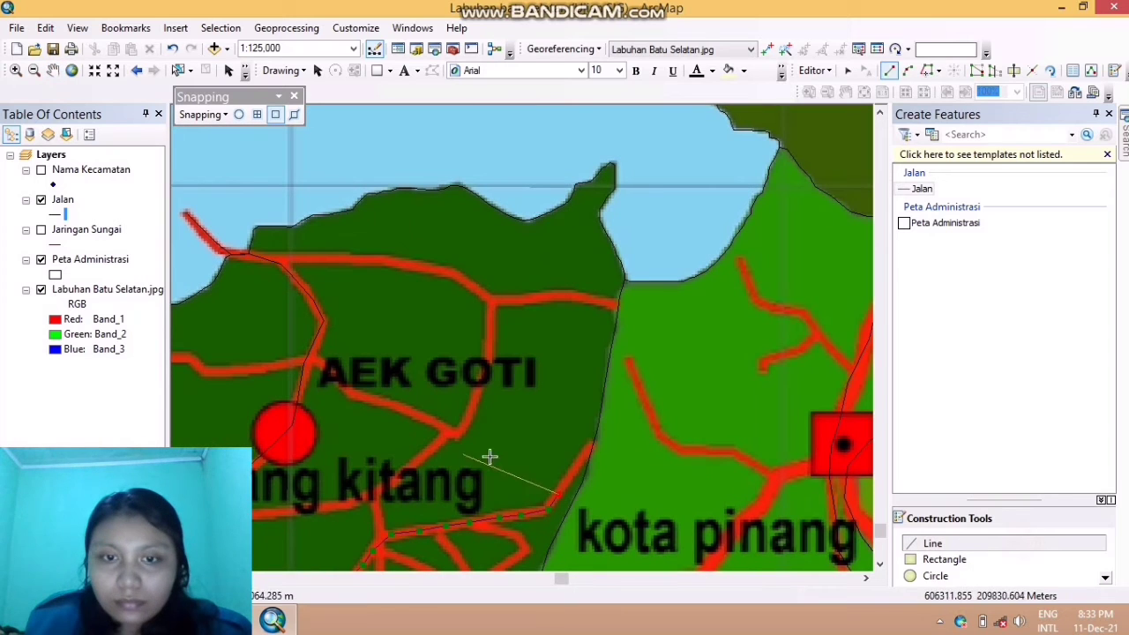
pyautogui.click(592, 444)
pyautogui.rightClick(592, 445)
pyautogui.click(641, 396)
# Start a Jalan line at the loop road southwest of the silang kitang label and trace the straight road north to its corner
pyautogui.click(53, 70)
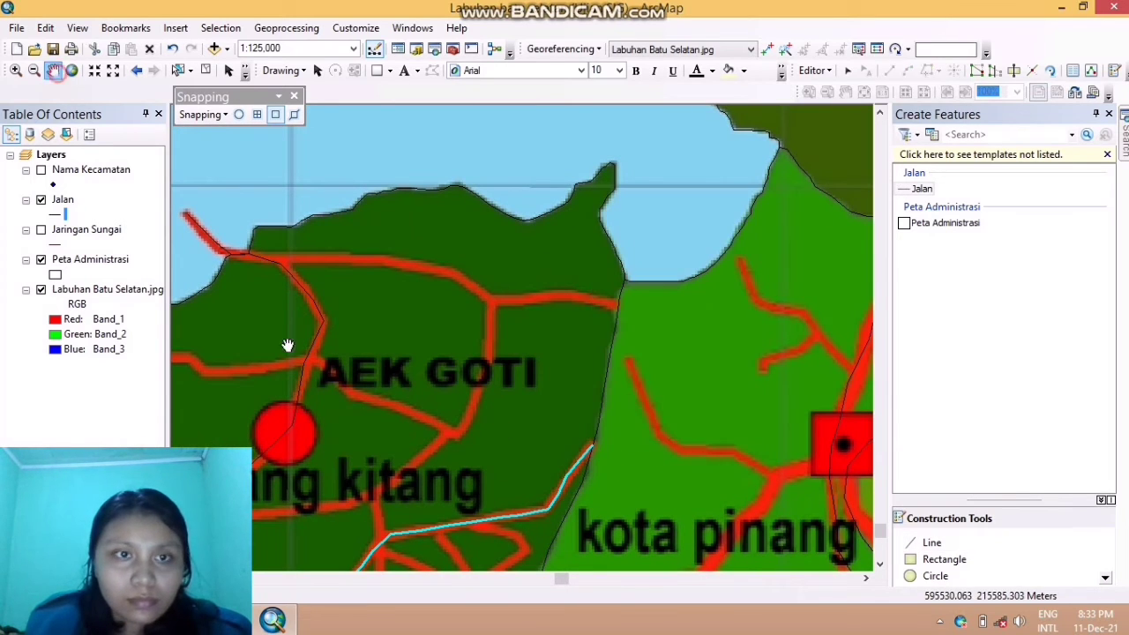
pyautogui.moveTo(287, 345); pyautogui.dragTo(468, 159)
pyautogui.moveTo(722, 469); pyautogui.dragTo(721, 442)
pyautogui.click(932, 543)
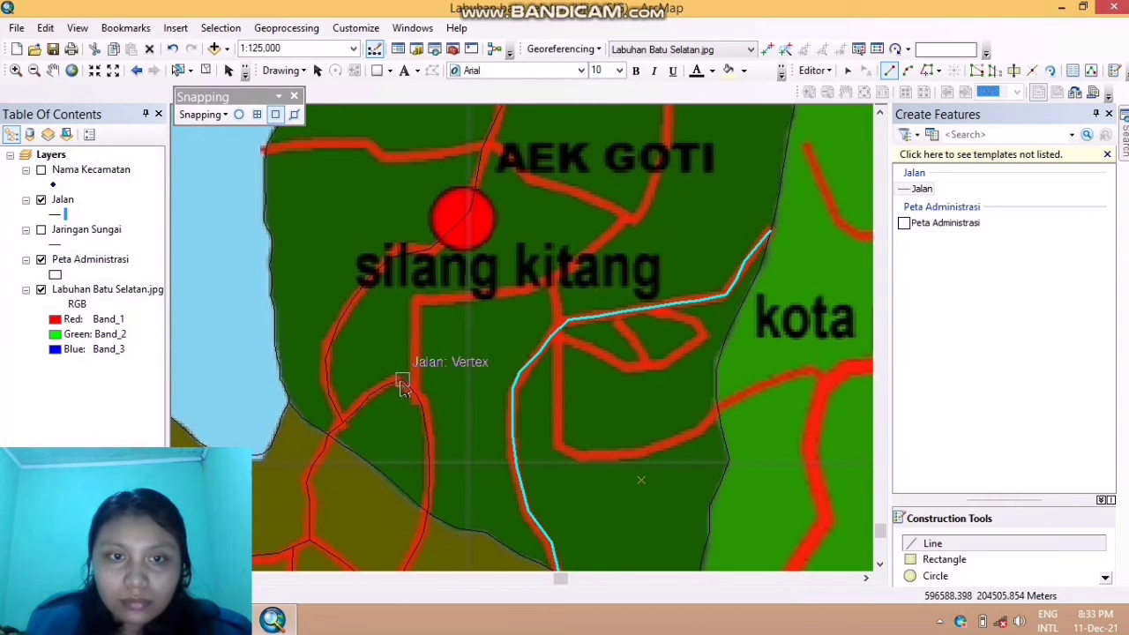
pyautogui.click(416, 376)
pyautogui.click(416, 343)
pyautogui.click(416, 321)
pyautogui.click(417, 301)
# Continue the line below the silang kitang label, around past AEK GOTI to the district's western boundary, and finish the sketch
pyautogui.click(437, 300)
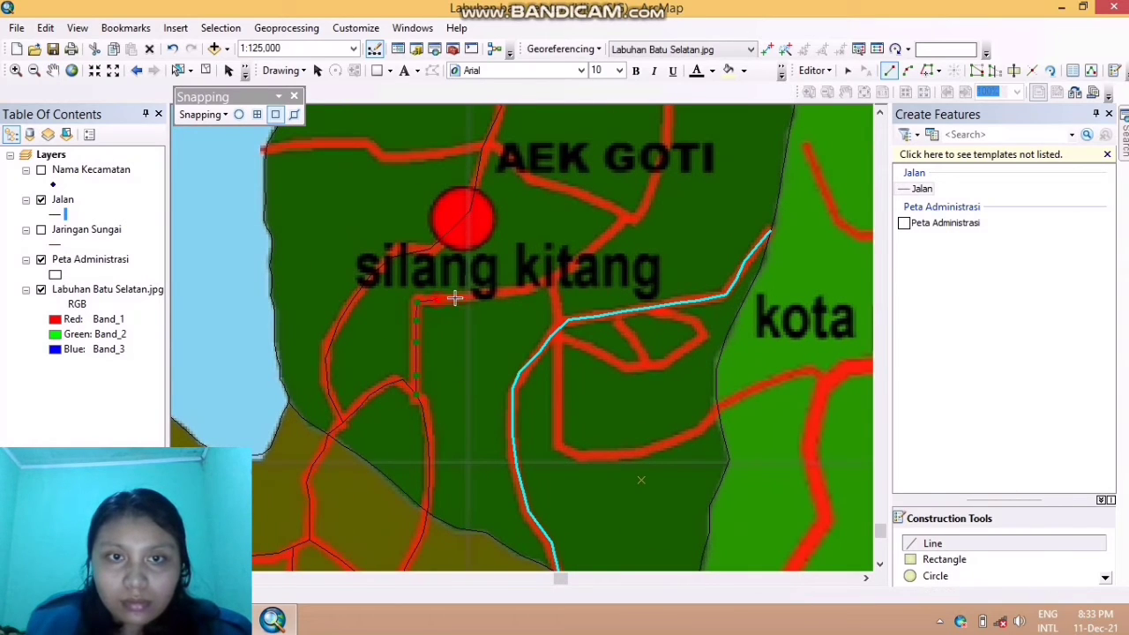
pyautogui.click(480, 297)
pyautogui.click(514, 293)
pyautogui.click(554, 282)
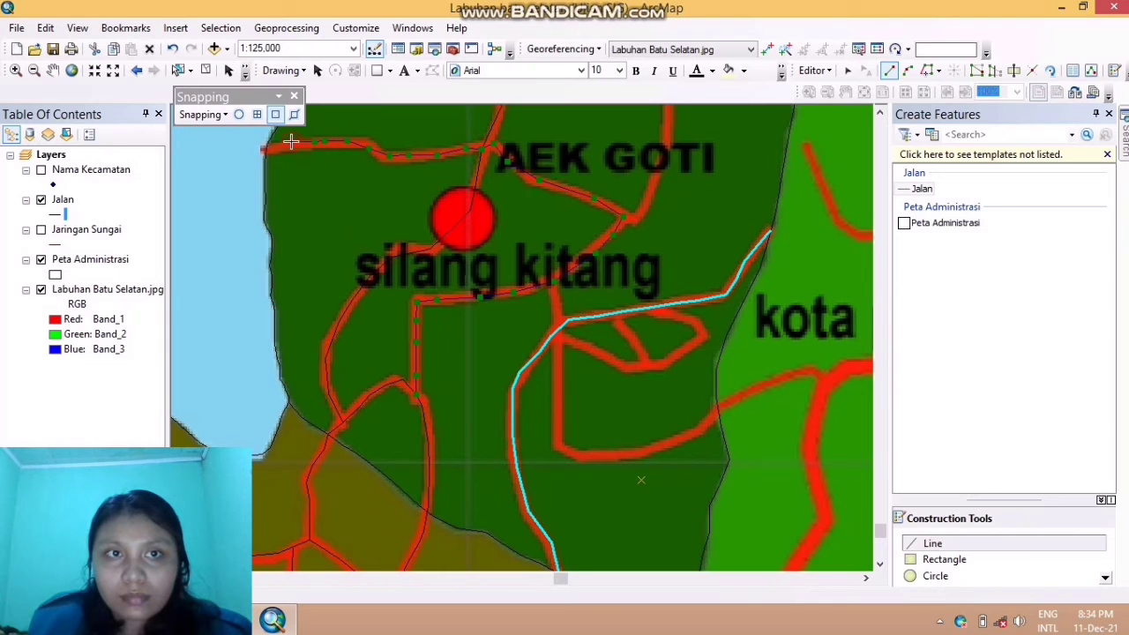
pyautogui.rightClick(263, 136)
pyautogui.click(331, 348)
# Trace a Jalan line from the road under silang kitang south and east to the main road, then down past the kota pinang boundary
pyautogui.click(52, 71)
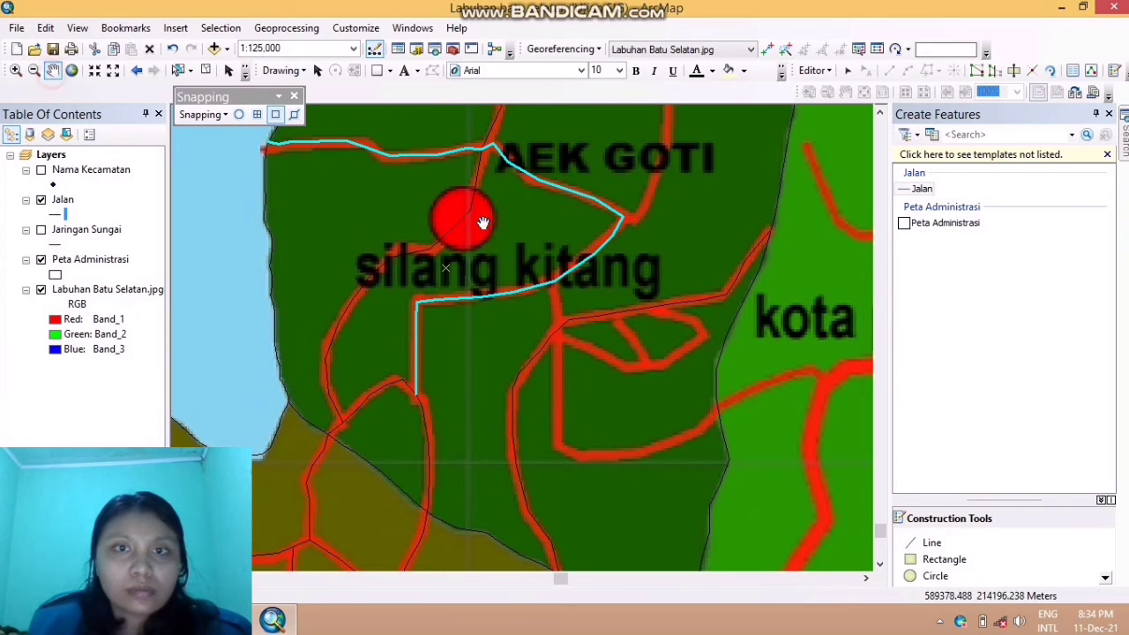
pyautogui.moveTo(673, 465); pyautogui.dragTo(596, 388)
pyautogui.click(948, 545)
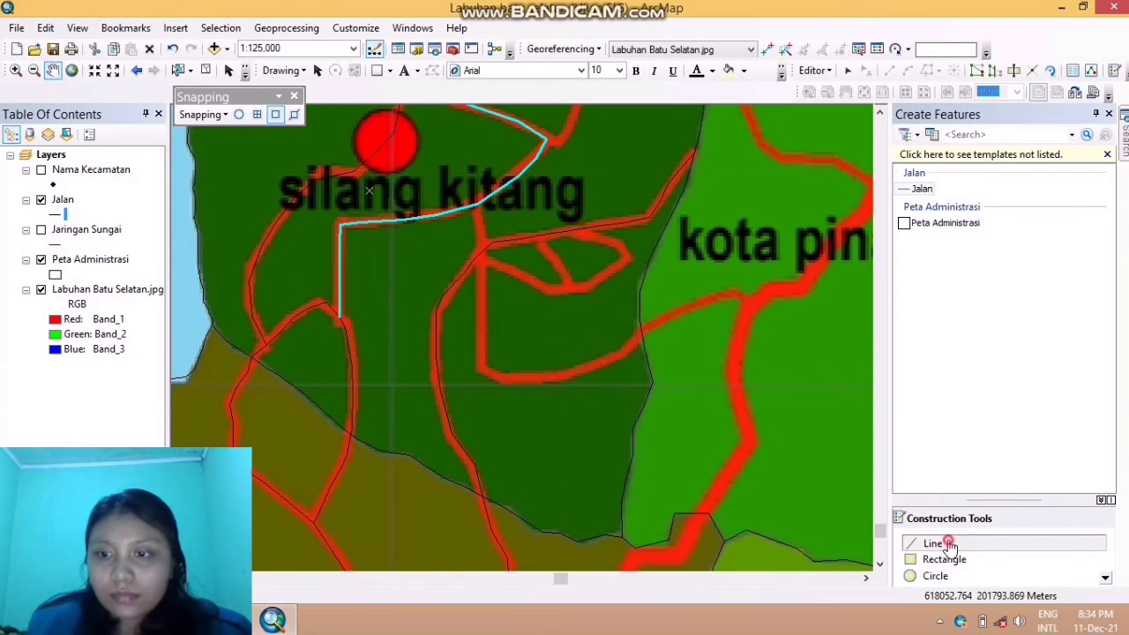
pyautogui.click(482, 217)
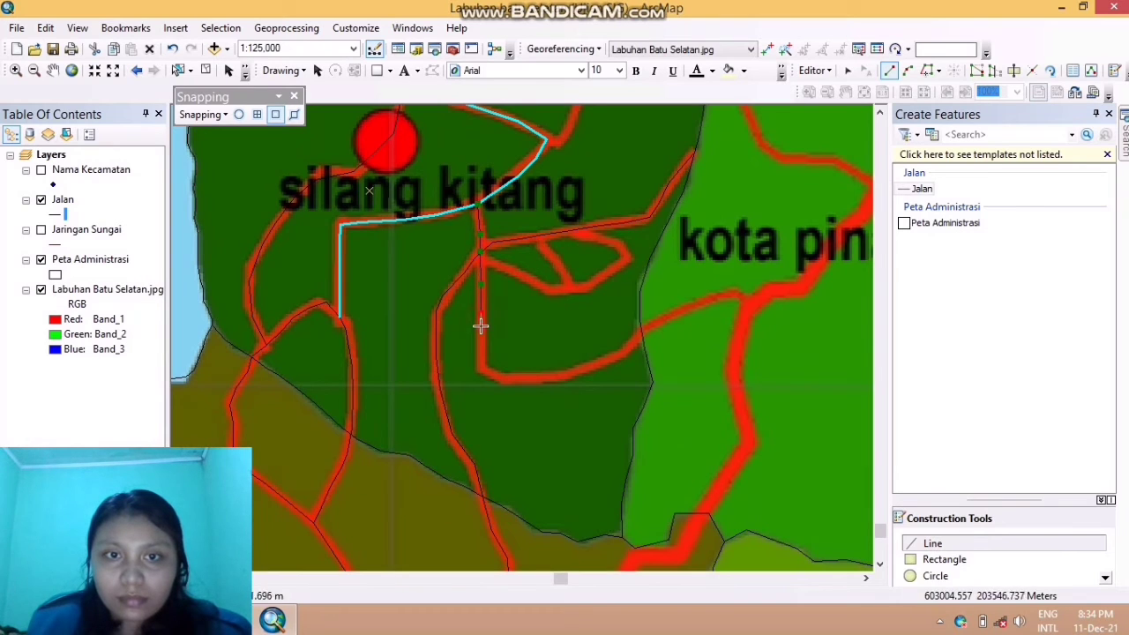
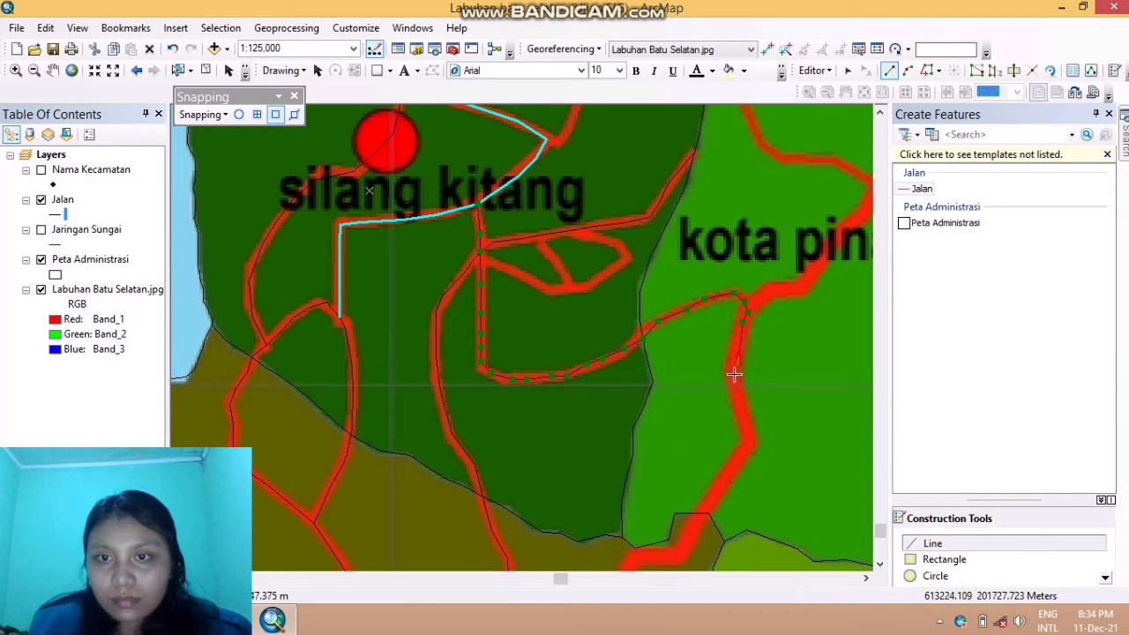
pyautogui.click(719, 487)
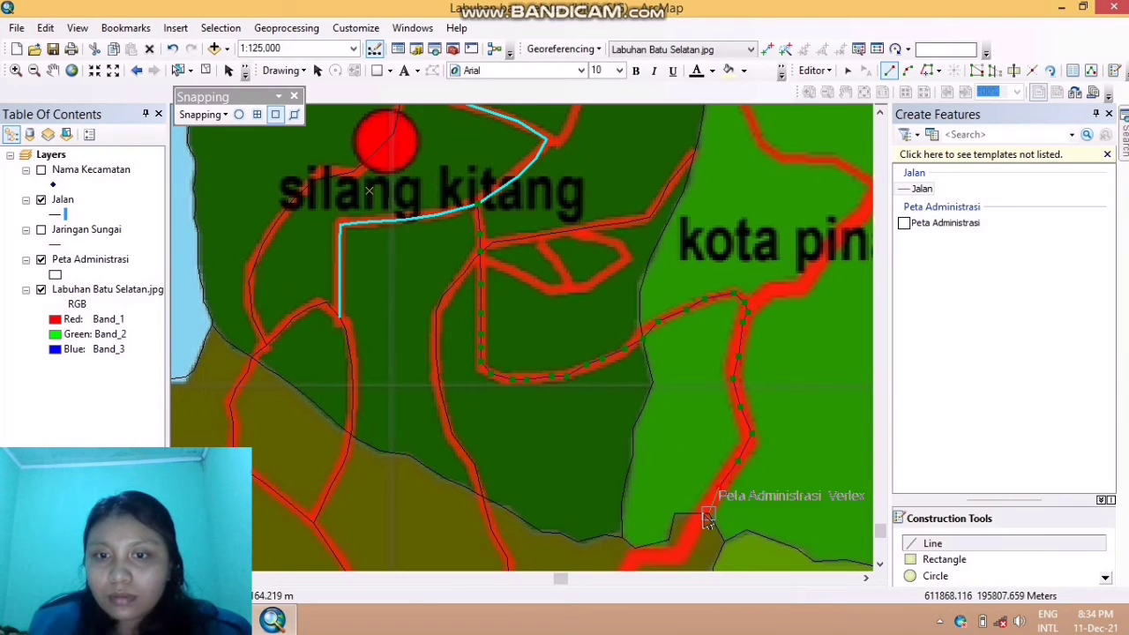
pyautogui.click(704, 514)
pyautogui.click(689, 537)
pyautogui.click(637, 558)
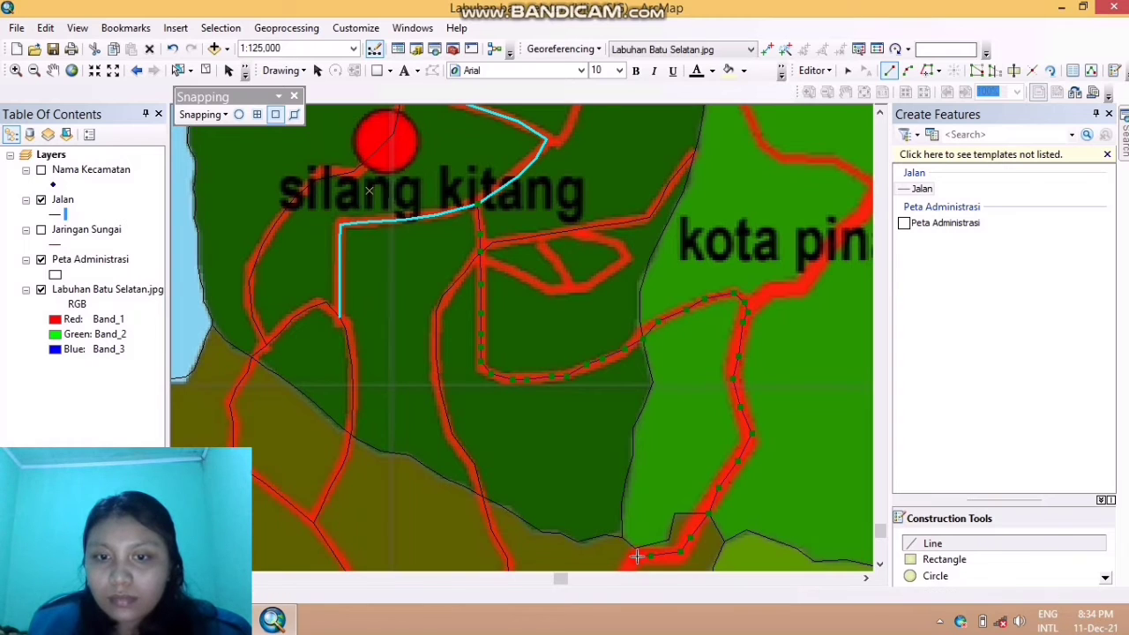
# Continue the main road line southwest to the existing road at LANGGA PAYUNG and finish the sketch
pyautogui.click(54, 71)
pyautogui.moveTo(641, 470); pyautogui.dragTo(613, 167)
pyautogui.click(933, 544)
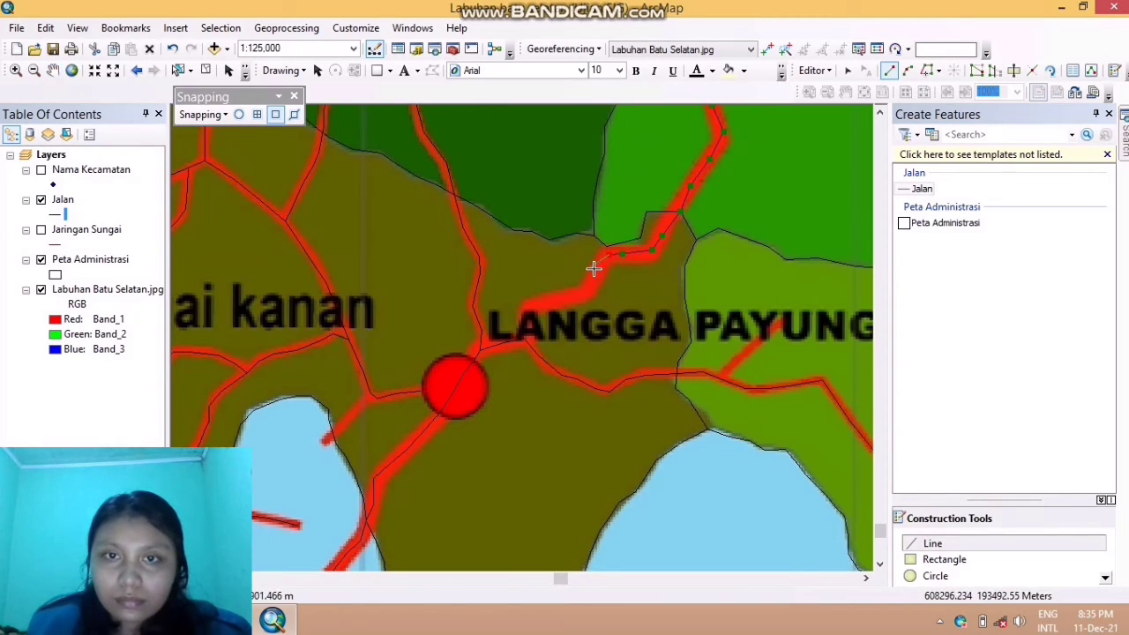
pyautogui.click(524, 336)
pyautogui.rightClick(523, 335)
pyautogui.click(571, 540)
# Trace the main road across the kota pinang label from the traced junction to the square town marker as a finished Jalan line
pyautogui.click(54, 71)
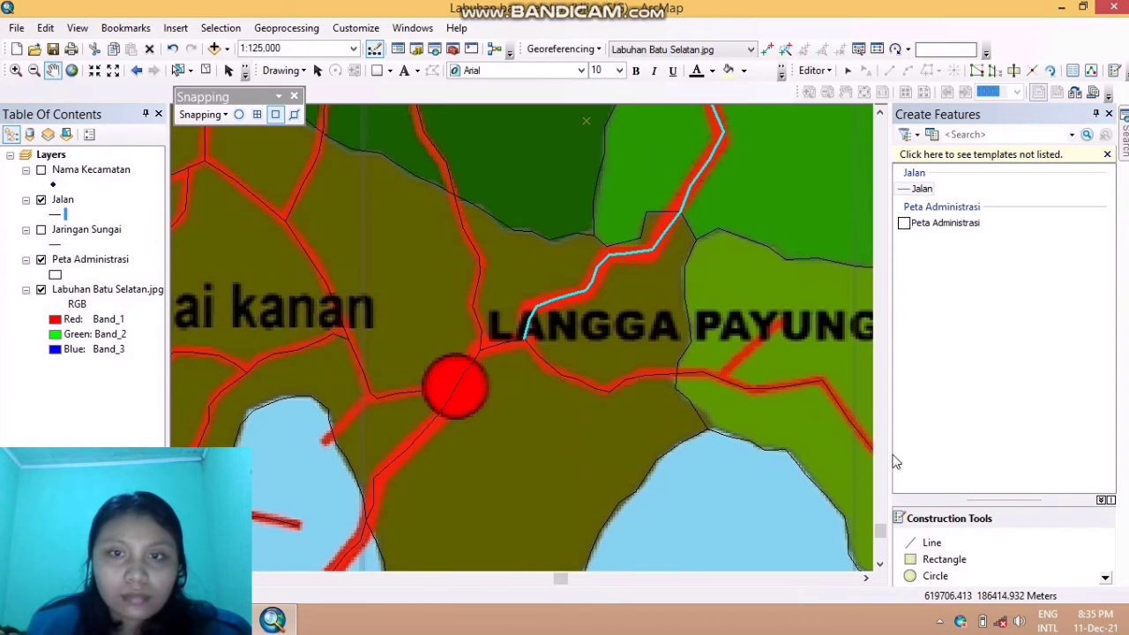
pyautogui.scroll(-1, 844, 439)
pyautogui.moveTo(732, 311); pyautogui.dragTo(437, 417)
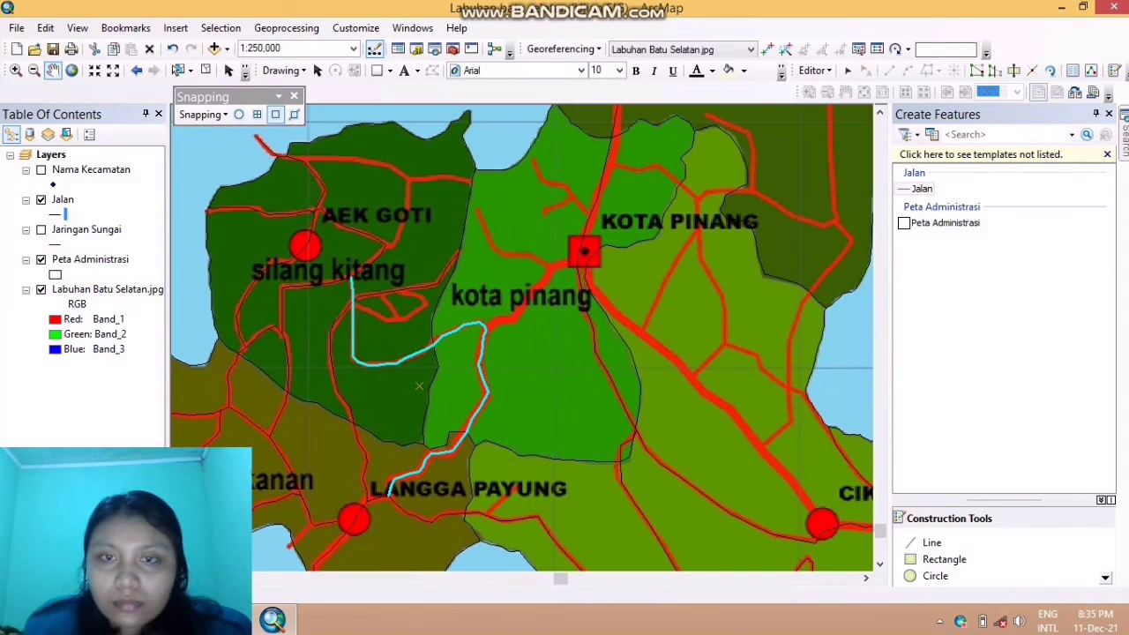
pyautogui.click(929, 540)
pyautogui.click(486, 330)
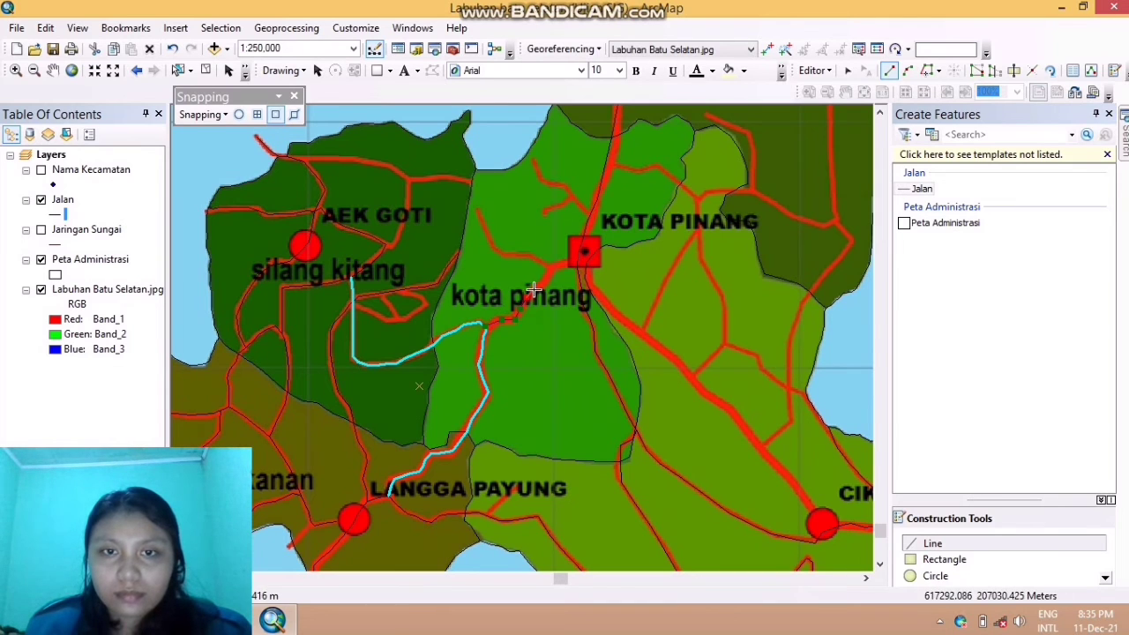
pyautogui.click(582, 254)
pyautogui.rightClick(582, 254)
pyautogui.click(617, 548)
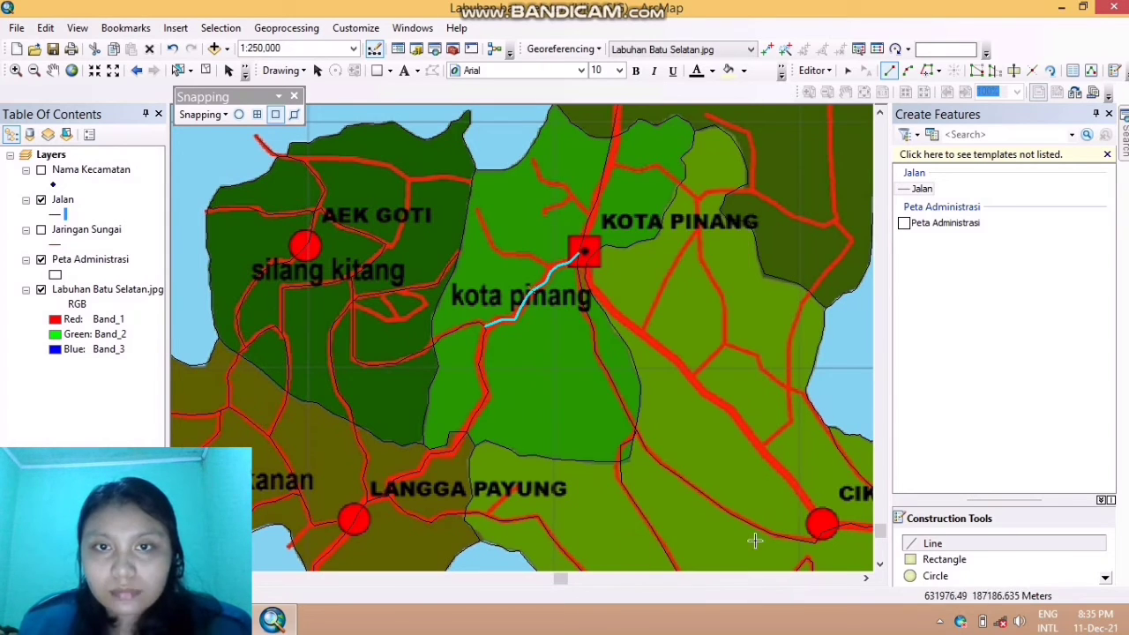
# Trace the branch road from the main road west of the kota pinang town marker northwest to its dead end and finish it
pyautogui.scroll(5, 536, 262)
pyautogui.click(552, 261)
pyautogui.click(526, 250)
pyautogui.click(509, 240)
pyautogui.click(467, 240)
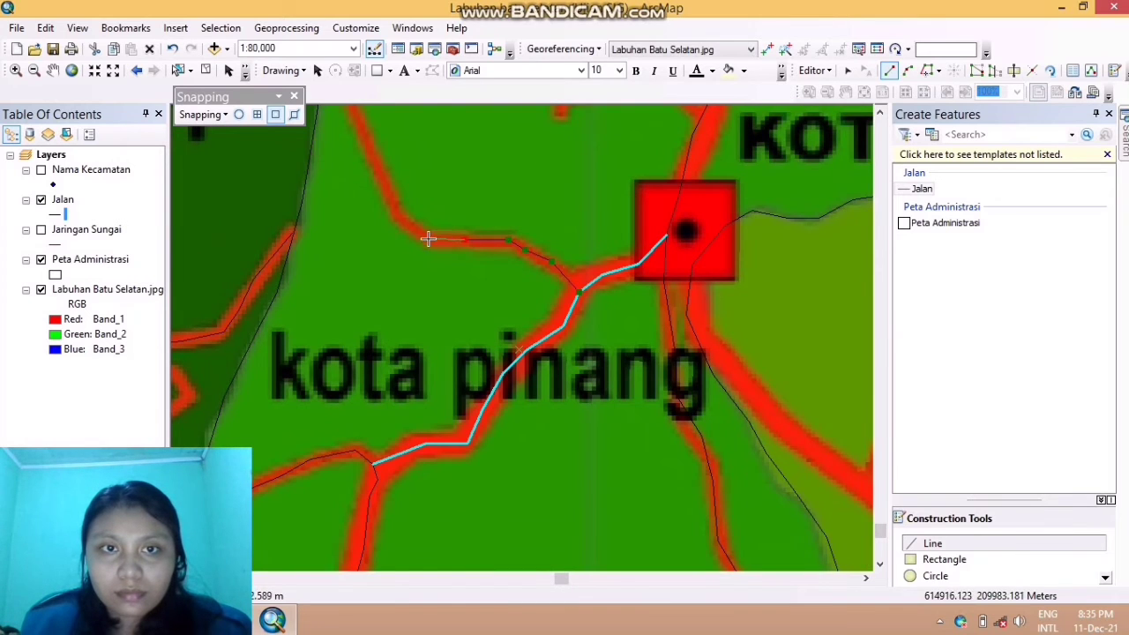
pyautogui.click(395, 213)
pyautogui.scroll(1, 395, 213)
pyautogui.click(52, 72)
pyautogui.moveTo(361, 179); pyautogui.dragTo(384, 371)
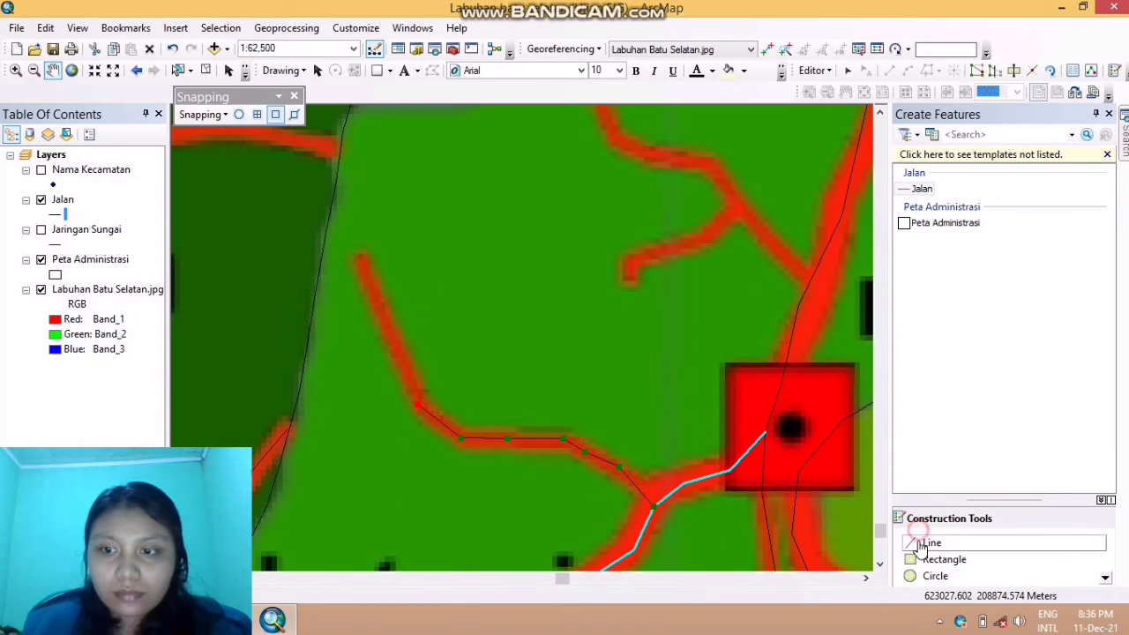
pyautogui.click(923, 543)
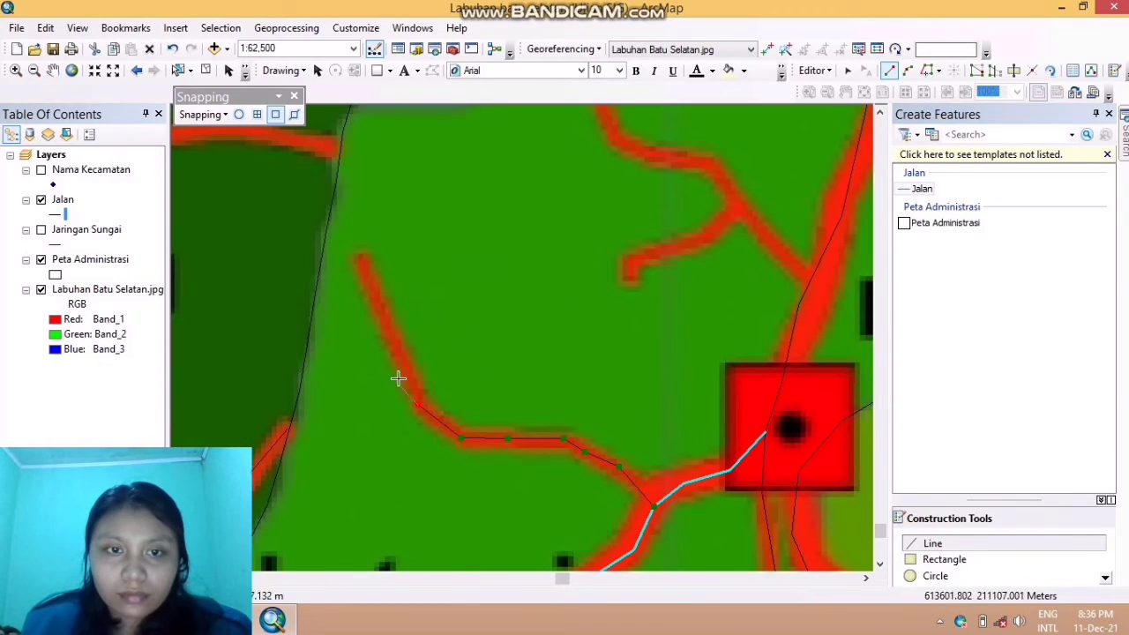
pyautogui.rightClick(362, 267)
pyautogui.click(460, 457)
# Trace the side road leaving the main road north of the town marker, following its southwestern fork to the end, and finish it
pyautogui.click(52, 71)
pyautogui.scroll(-1, 332, 166)
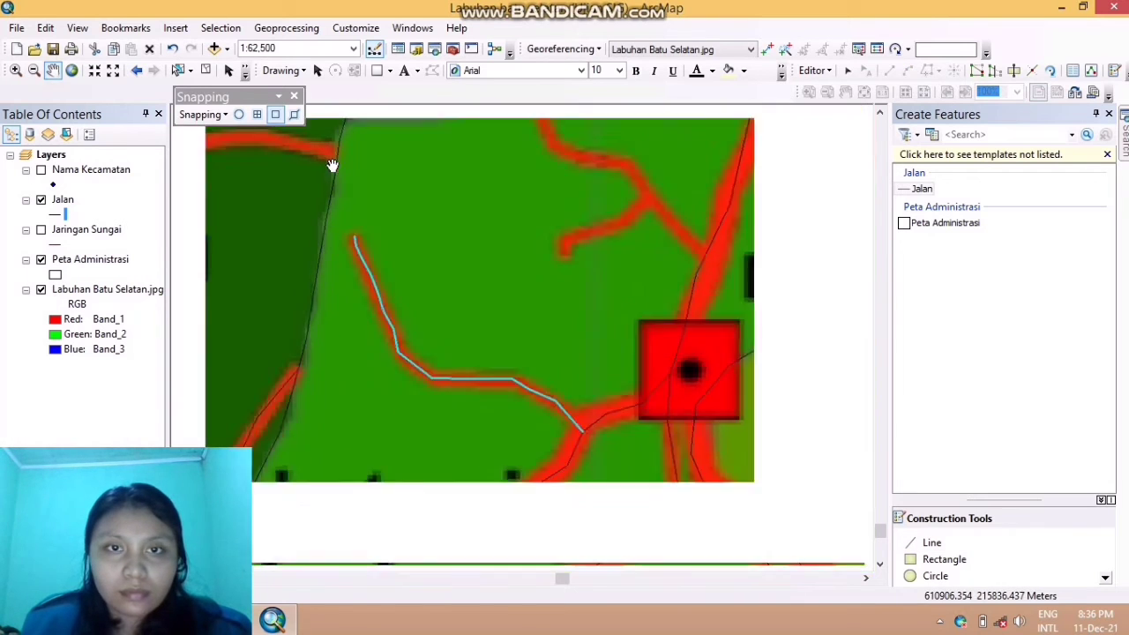
pyautogui.click(923, 542)
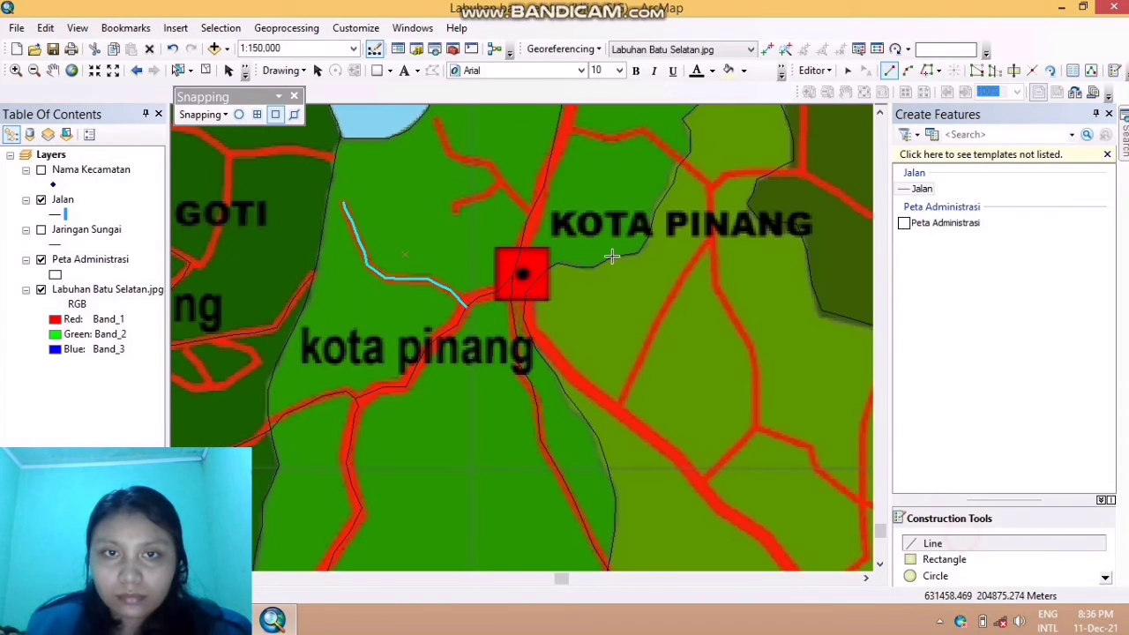
pyautogui.scroll(1, 530, 212)
pyautogui.click(531, 212)
pyautogui.click(509, 193)
pyautogui.click(480, 163)
pyautogui.click(458, 136)
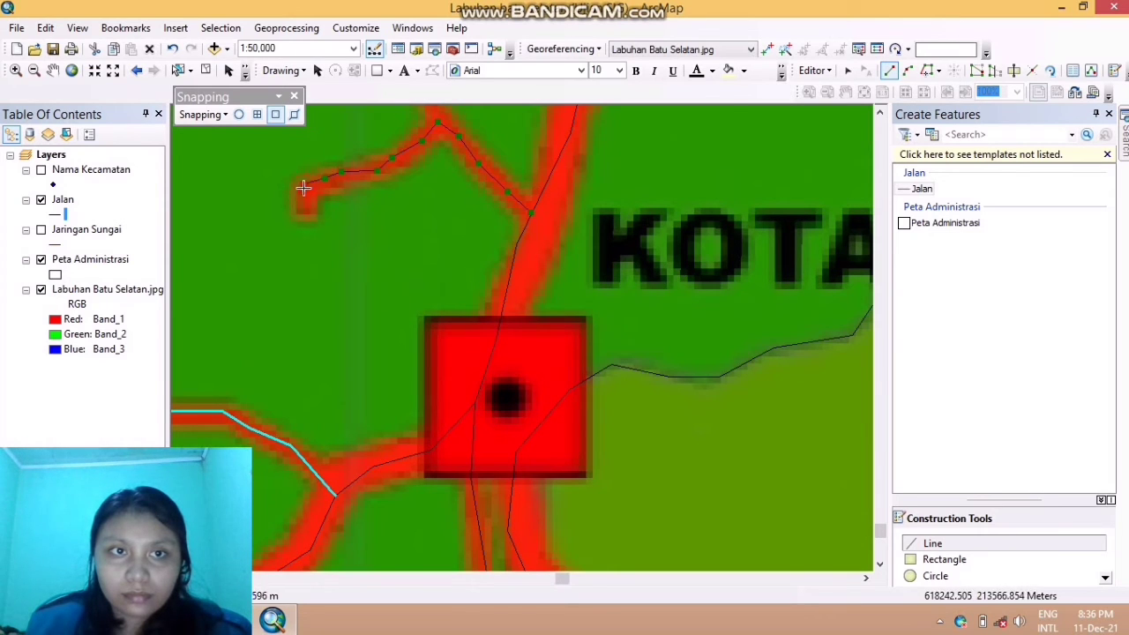
pyautogui.rightClick(304, 217)
pyautogui.click(358, 429)
# Trace the northwestern fork of the side road from the traced line to its dead end and finish the sketch
pyautogui.click(53, 70)
pyautogui.moveTo(687, 288); pyautogui.dragTo(635, 527)
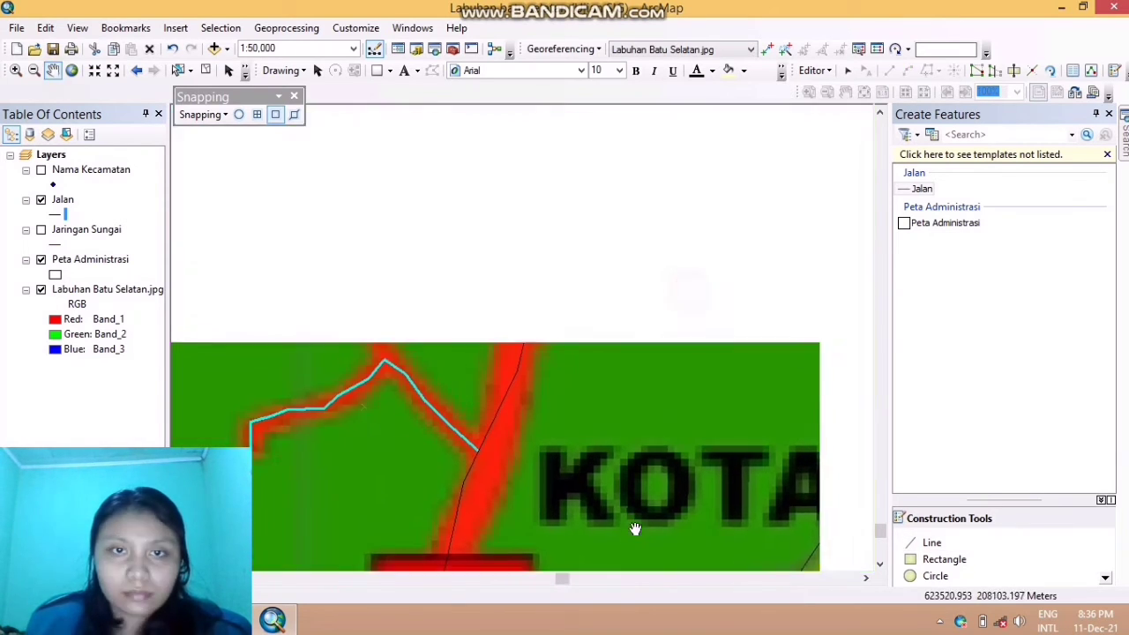
pyautogui.scroll(-1, 578, 323)
pyautogui.click(988, 544)
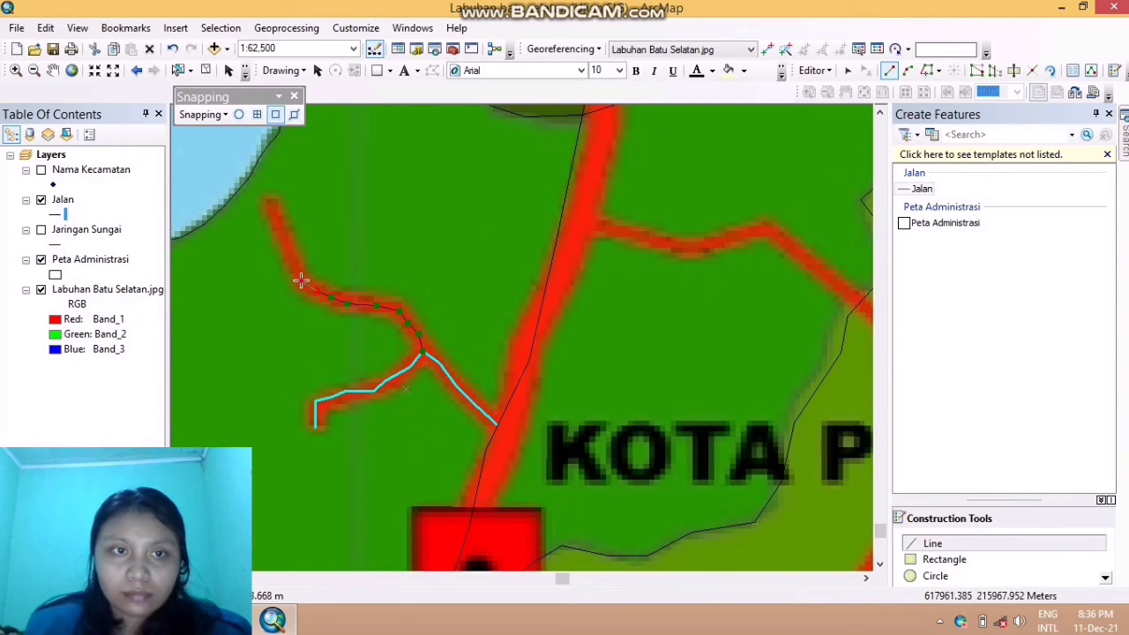
pyautogui.rightClick(271, 196)
pyautogui.click(378, 403)
# Trace the side road from the main road north of the KOTA PINANG label southeast to the road junction
pyautogui.click(53, 71)
pyautogui.moveTo(682, 398); pyautogui.dragTo(625, 412)
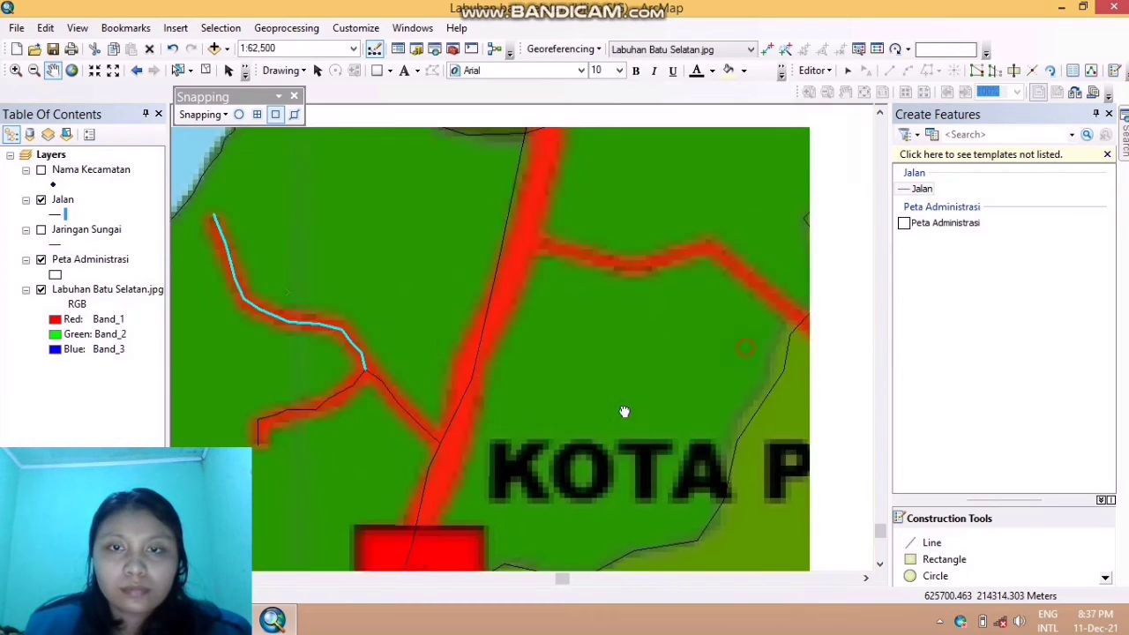
pyautogui.scroll(-1, 625, 412)
pyautogui.click(932, 543)
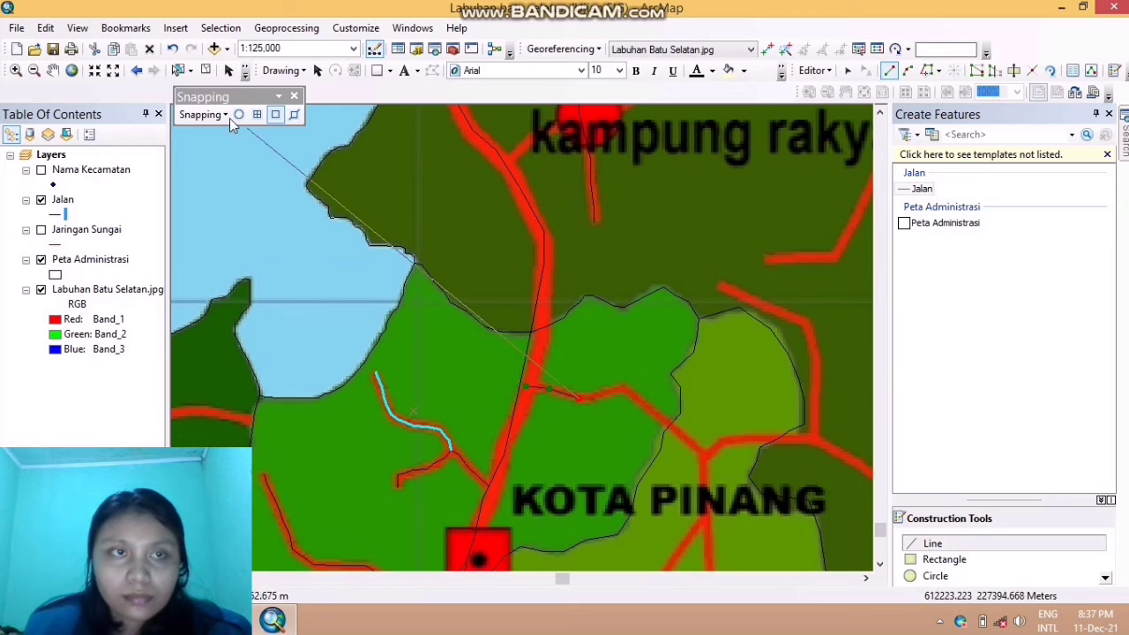
pyautogui.click(518, 396)
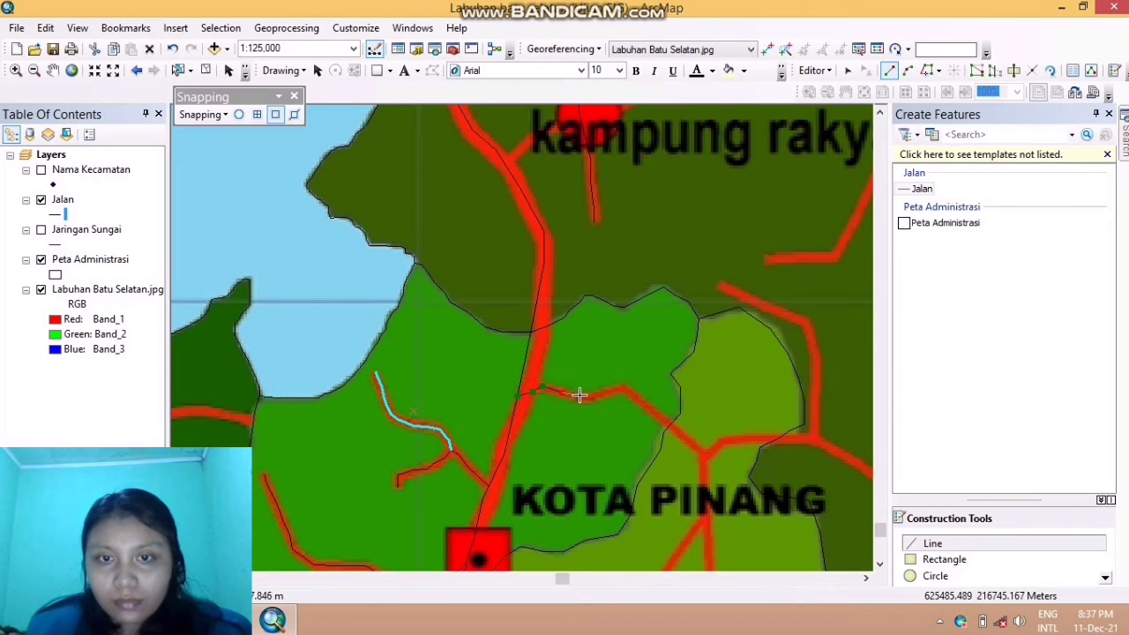
pyautogui.scroll(2, 601, 396)
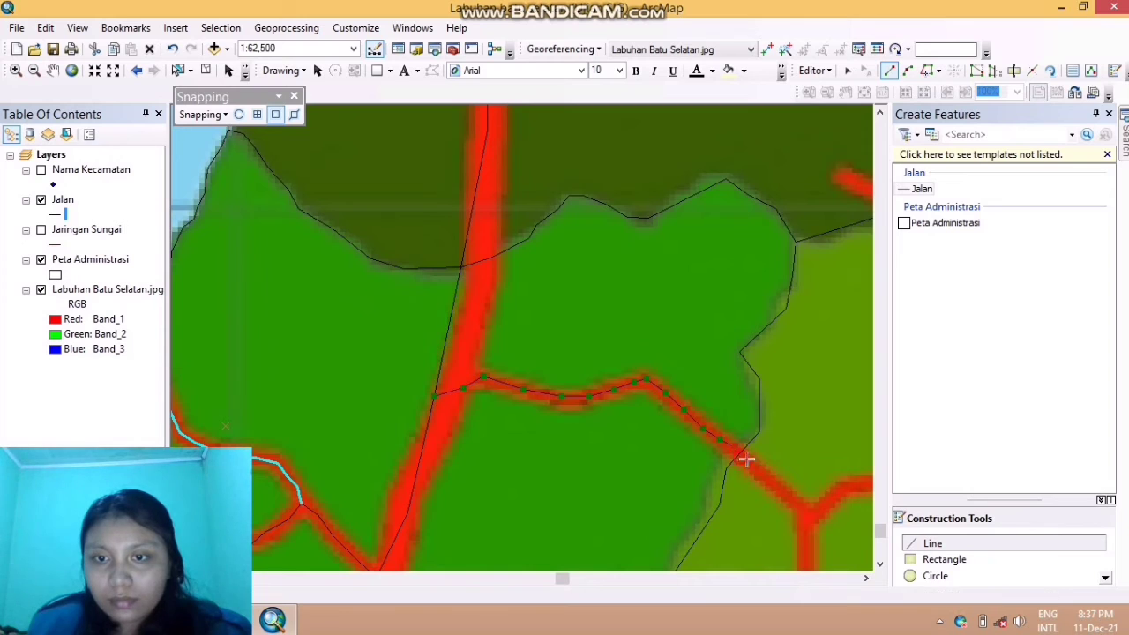
pyautogui.click(808, 539)
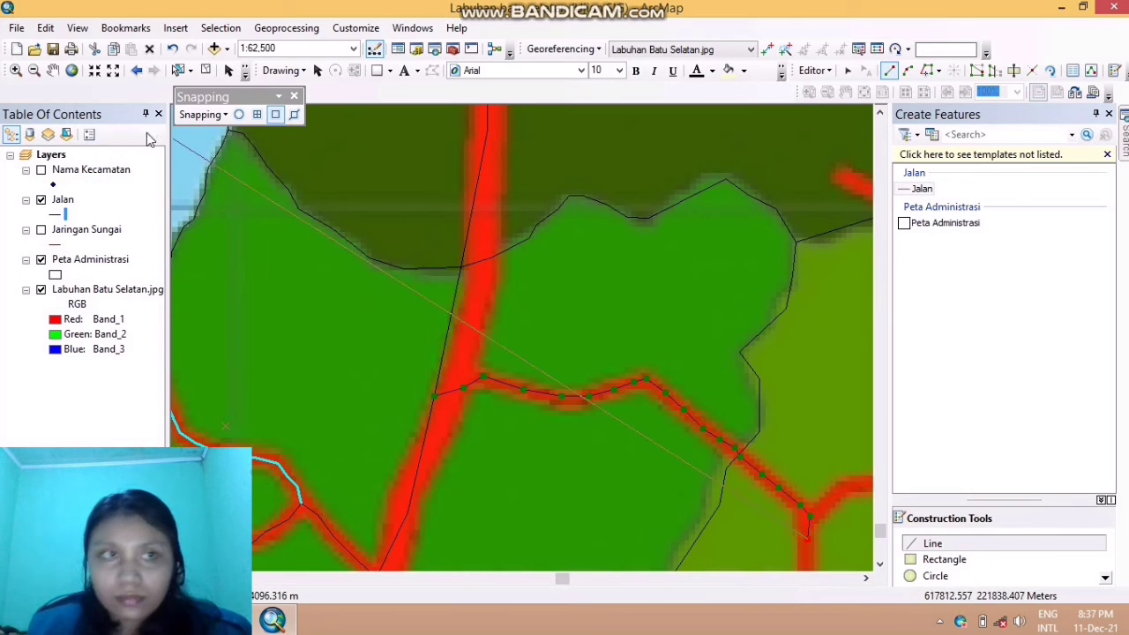
# Extend the sketch south through the KOTA PINANG label and along the southwestern fork below it
pyautogui.click(55, 72)
pyautogui.moveTo(823, 530); pyautogui.dragTo(759, 316)
pyautogui.moveTo(785, 364); pyautogui.dragTo(778, 299)
pyautogui.click(933, 543)
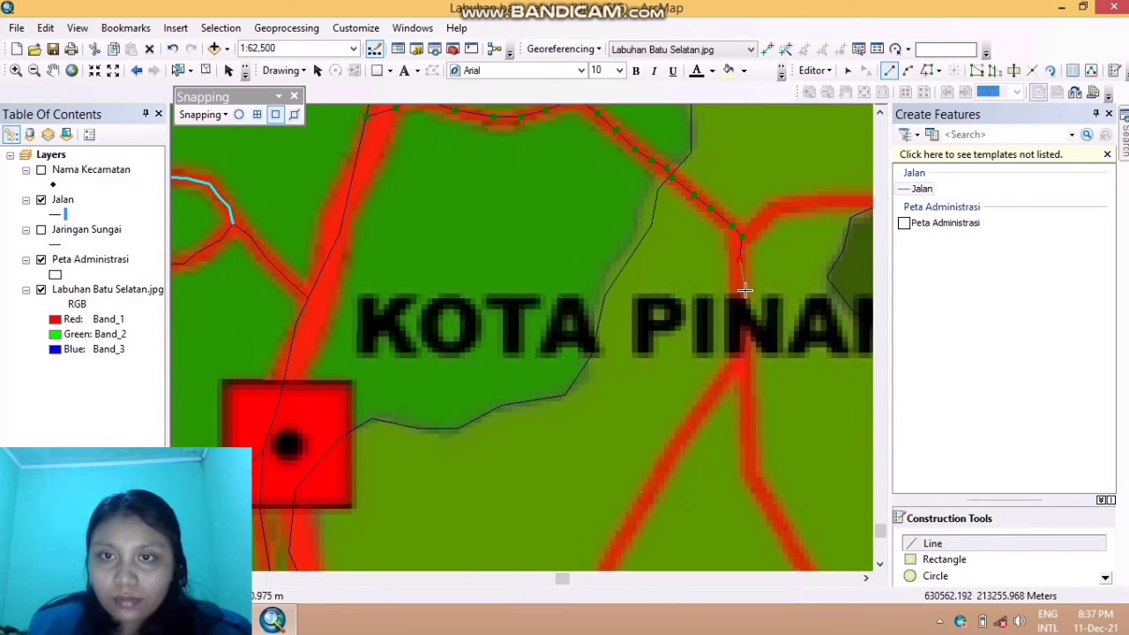
pyautogui.click(727, 379)
pyautogui.click(702, 415)
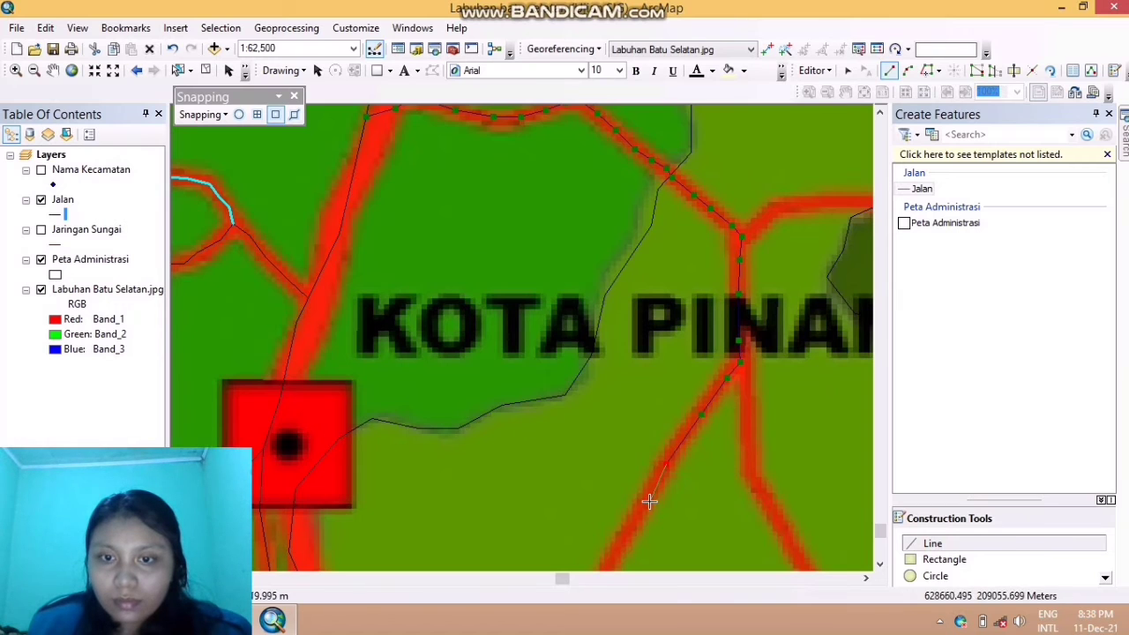
pyautogui.click(667, 465)
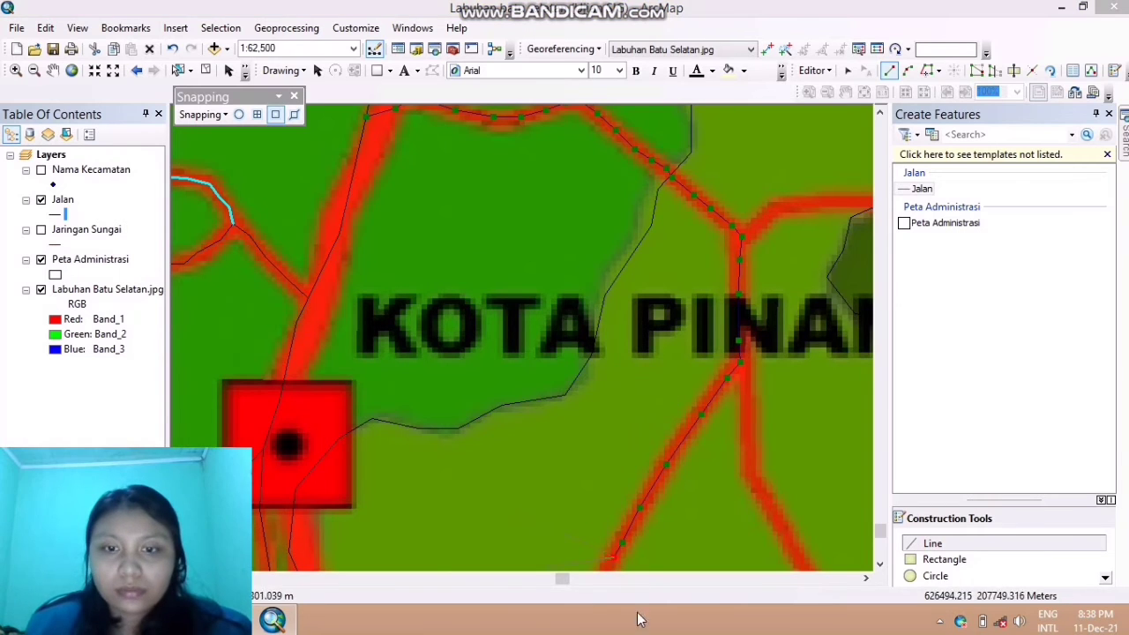
# Continue the sketch southwest to the thick main road, follow it northwest toward the square town marker, and finish the line
pyautogui.click(54, 71)
pyautogui.moveTo(577, 374); pyautogui.dragTo(594, 35)
pyautogui.click(931, 543)
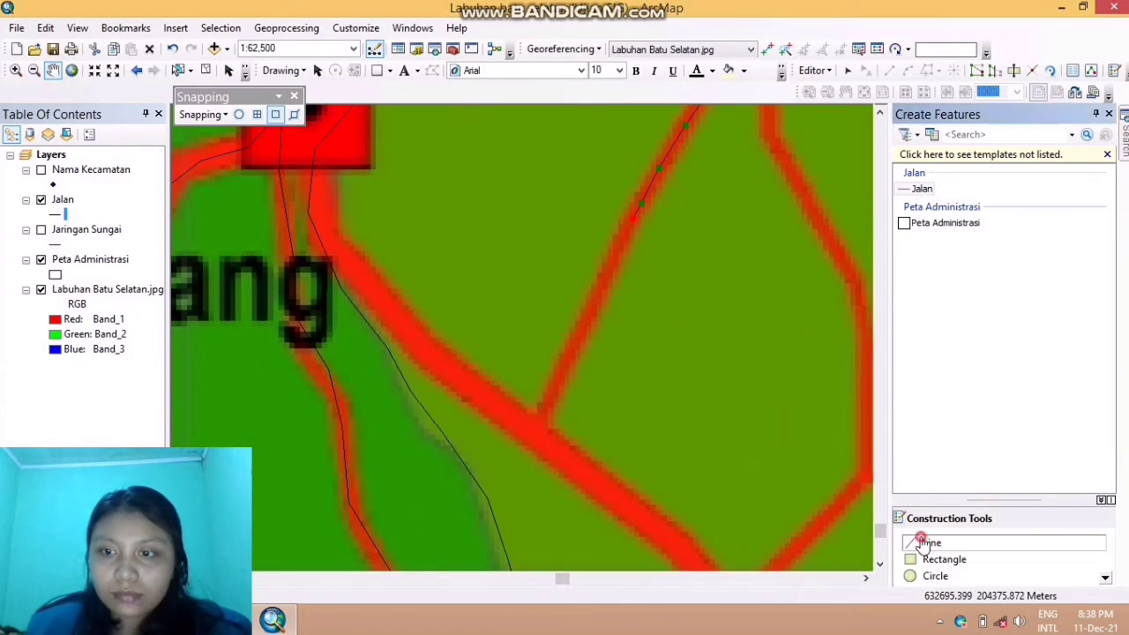
pyautogui.click(600, 291)
pyautogui.click(581, 333)
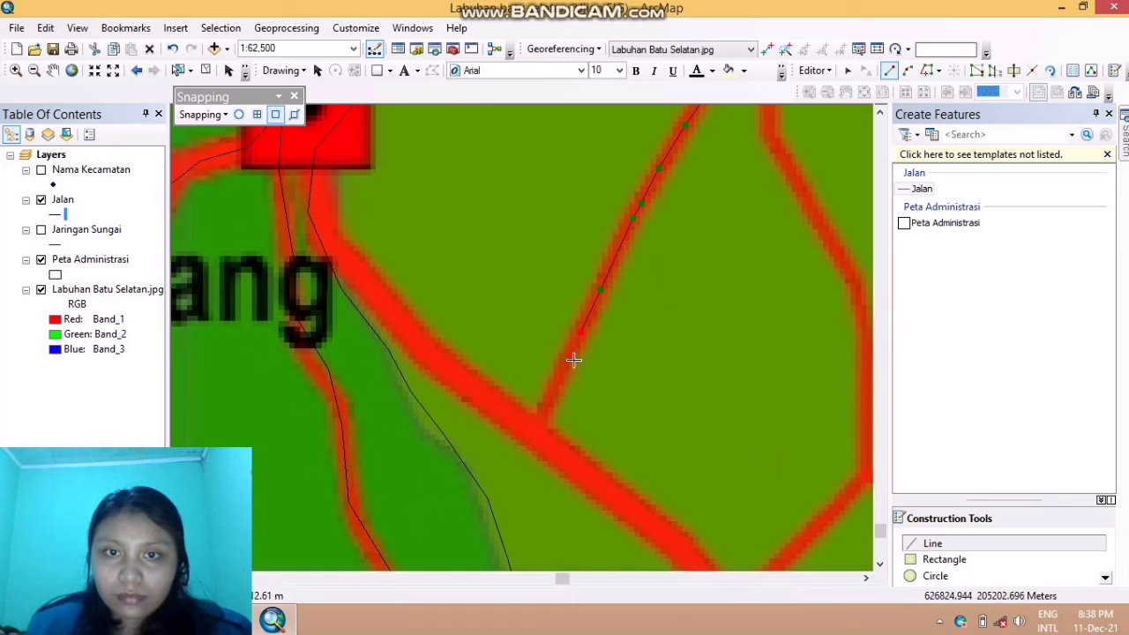
pyautogui.click(533, 430)
pyautogui.click(433, 352)
pyautogui.click(397, 313)
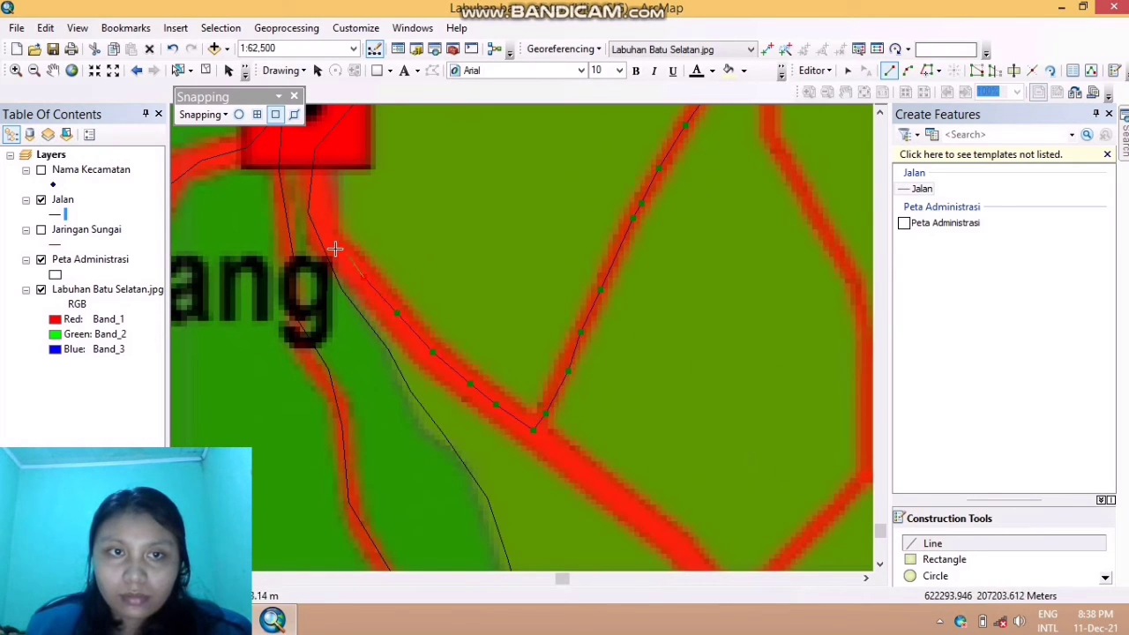
pyautogui.click(310, 222)
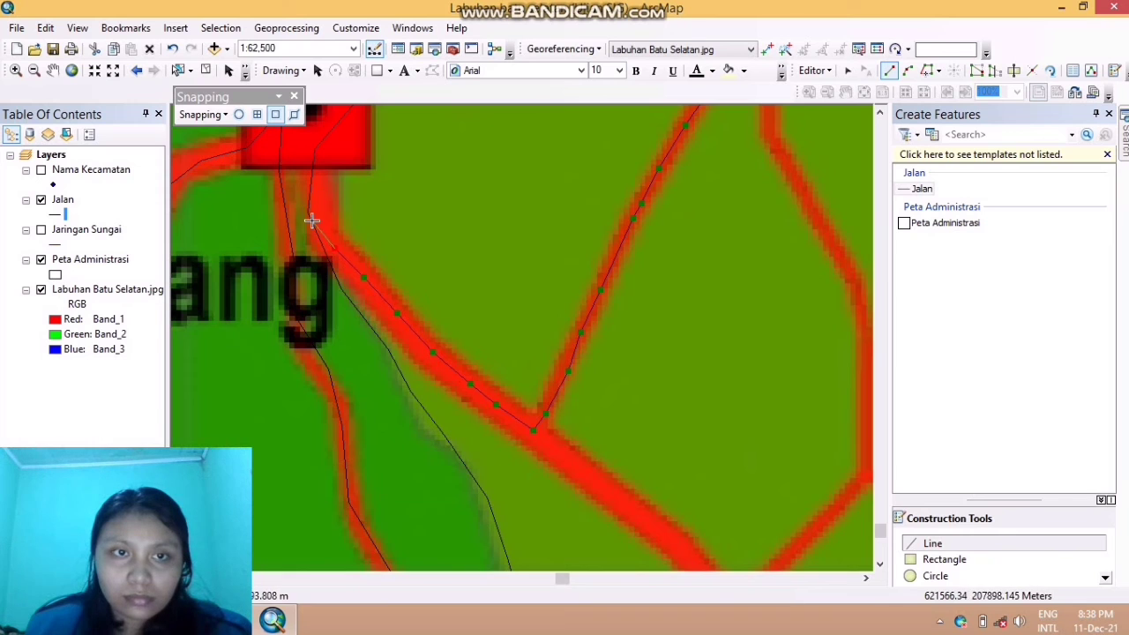
pyautogui.rightClick(310, 222)
pyautogui.click(403, 429)
# Undo the last finished Jalan line between the side road and the kota pinang town marker
pyautogui.click(53, 70)
pyautogui.moveTo(489, 299); pyautogui.dragTo(473, 274)
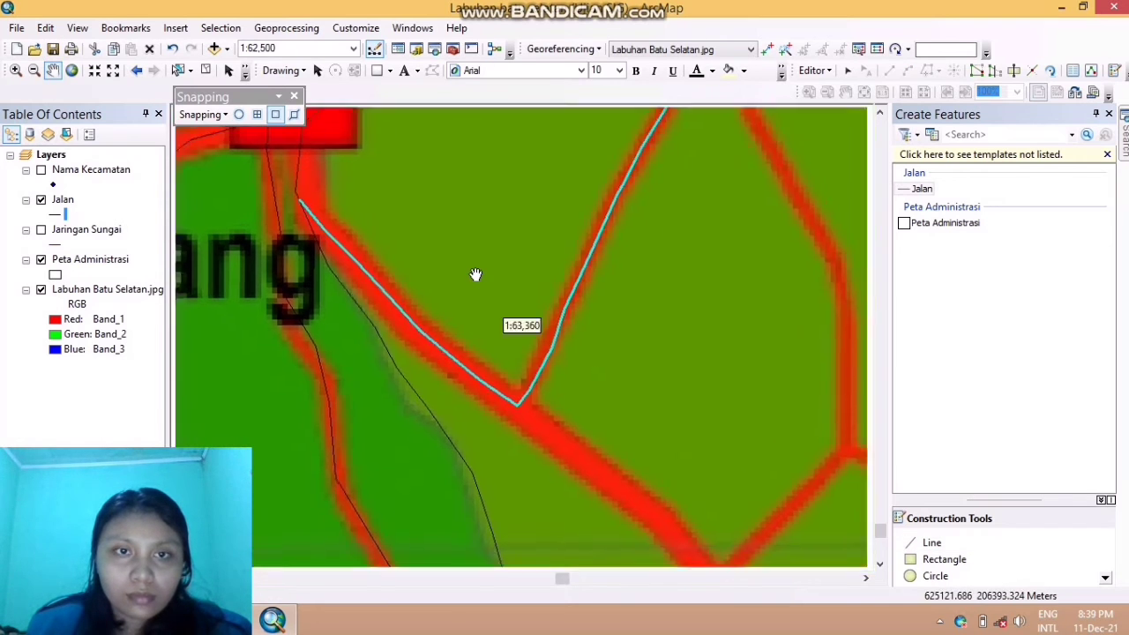
pyautogui.scroll(-1, 473, 275)
pyautogui.moveTo(429, 242); pyautogui.dragTo(445, 267)
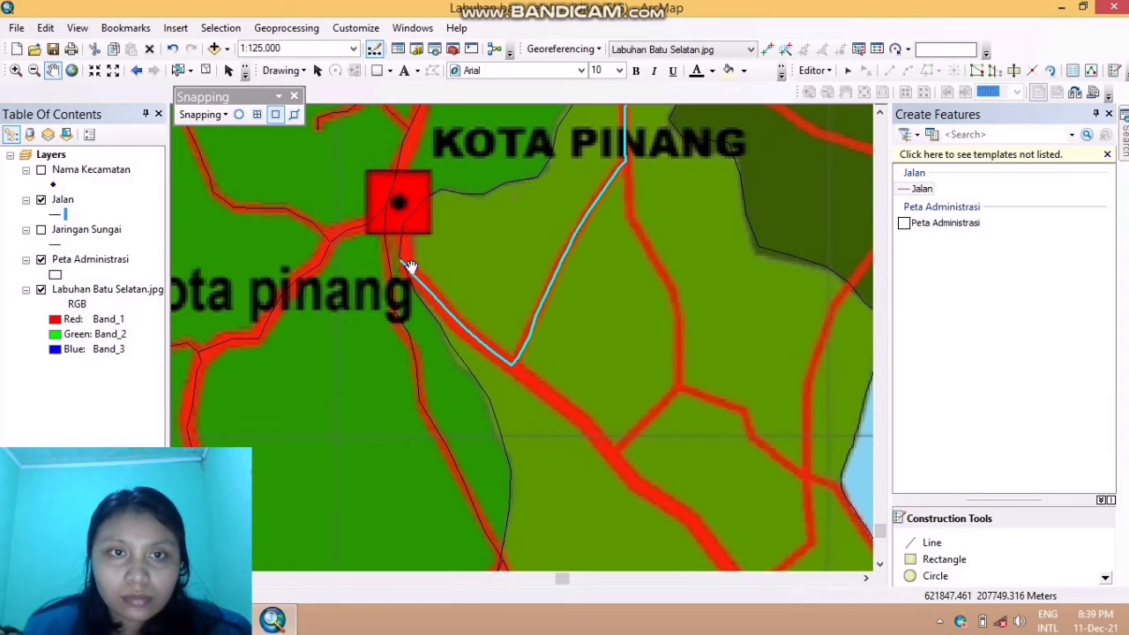
pyautogui.click(173, 51)
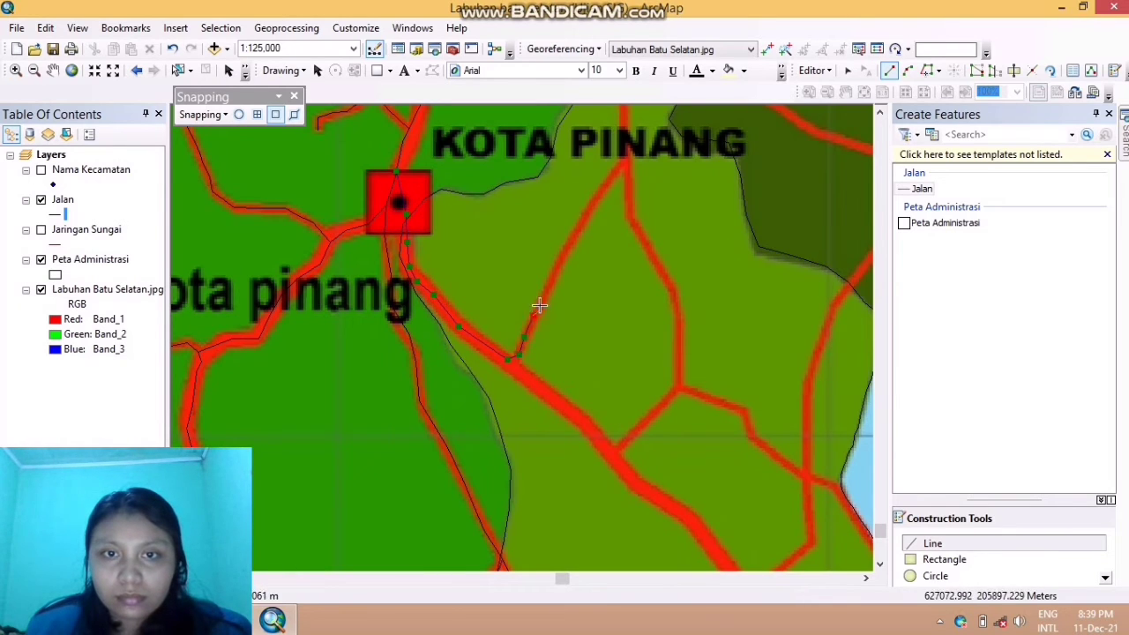
# Trace the side roads southeast of the square town marker up to the fork below KOTA PINANG and down the eastern fork to the main road
pyautogui.click(573, 233)
pyautogui.click(588, 212)
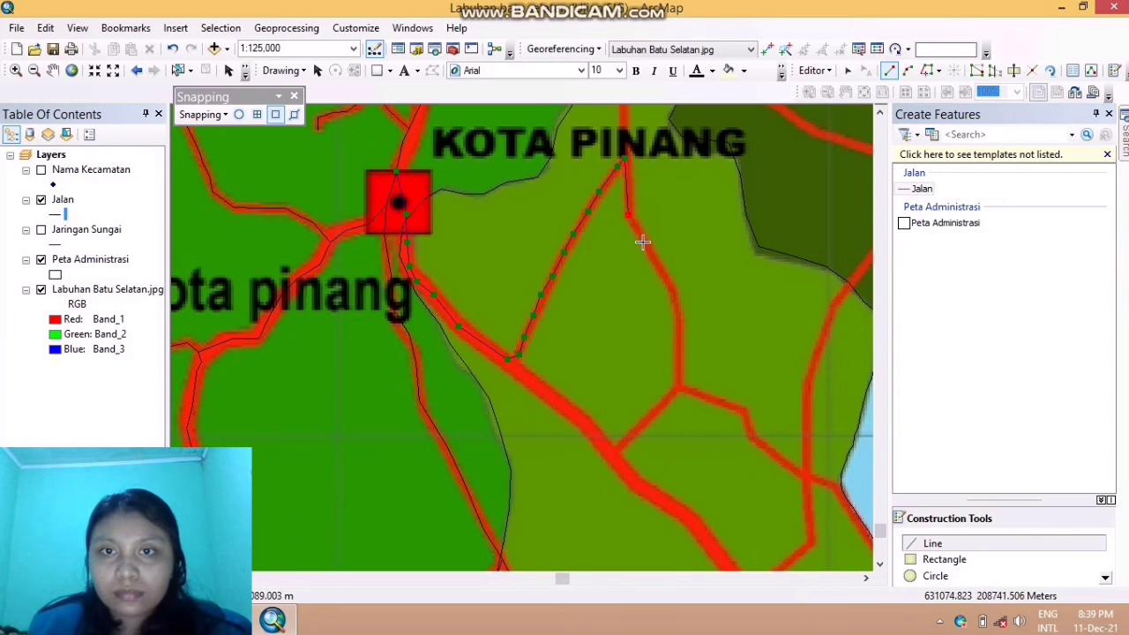
pyautogui.click(658, 265)
pyautogui.click(676, 300)
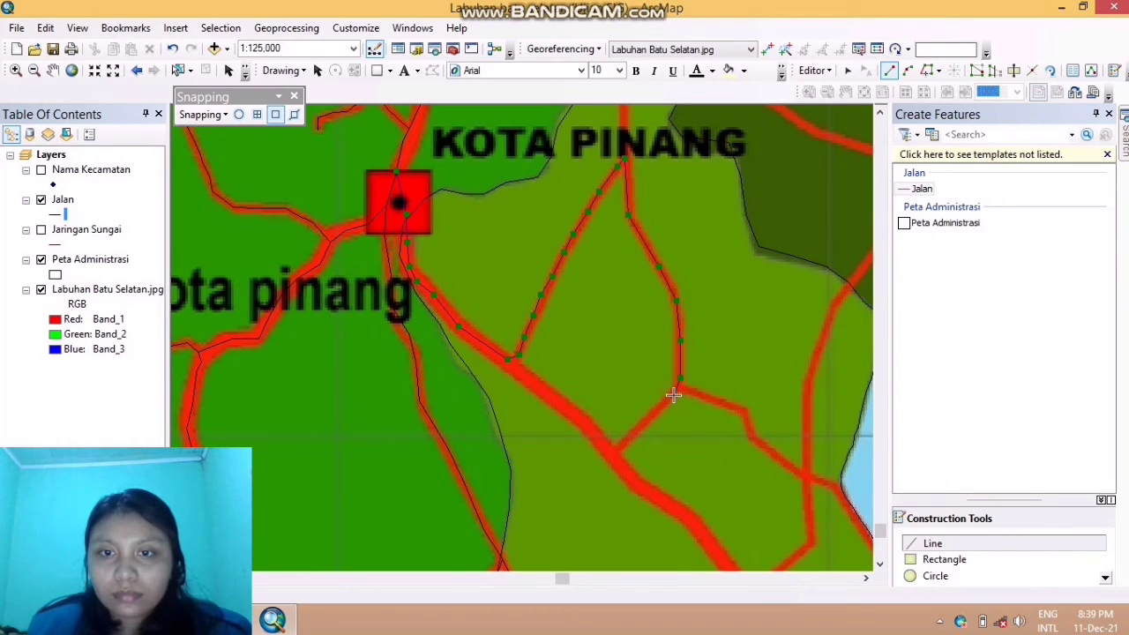
pyautogui.click(630, 435)
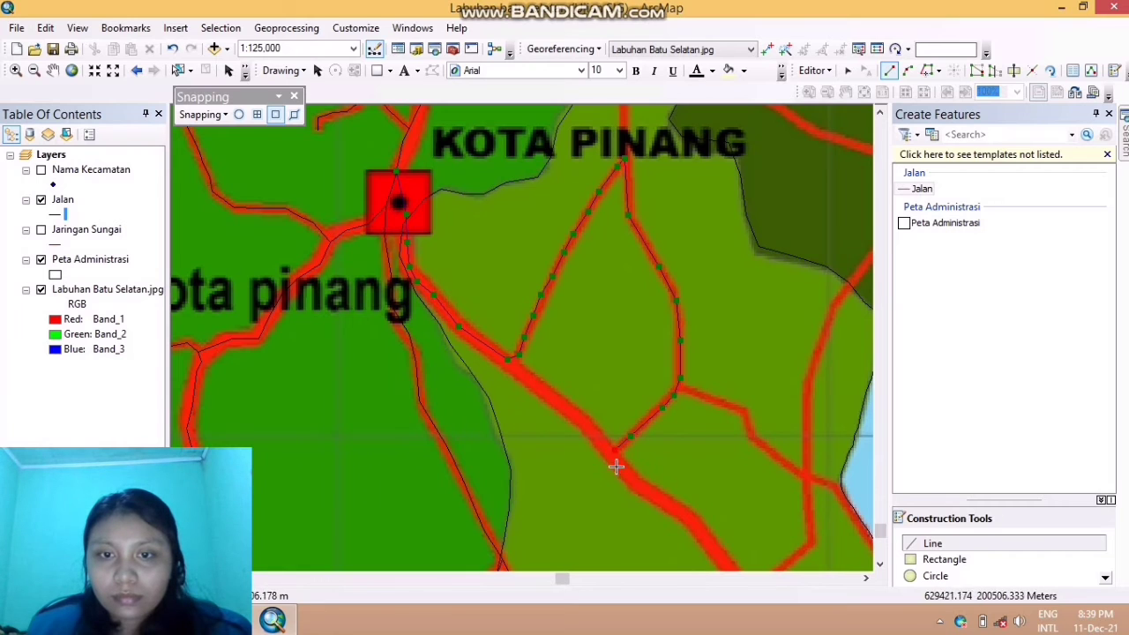
# Continue the sketch southeast along the main road to the round red town marker, joining the existing road there, and finish the line
pyautogui.click(635, 477)
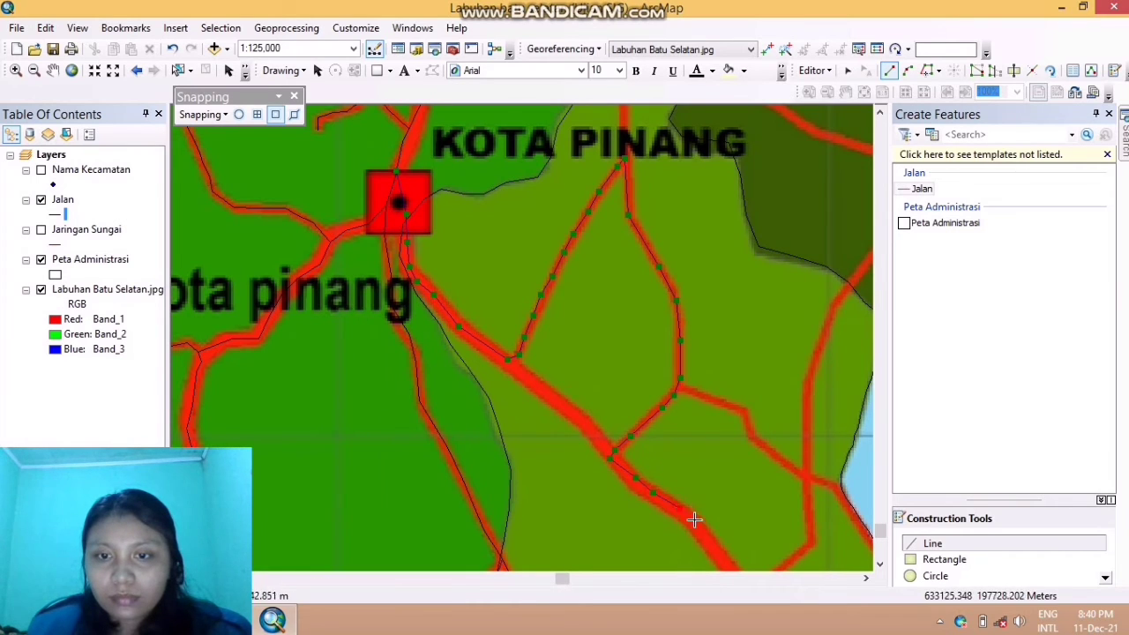
pyautogui.click(694, 520)
pyautogui.click(54, 71)
pyautogui.moveTo(672, 521); pyautogui.dragTo(485, 154)
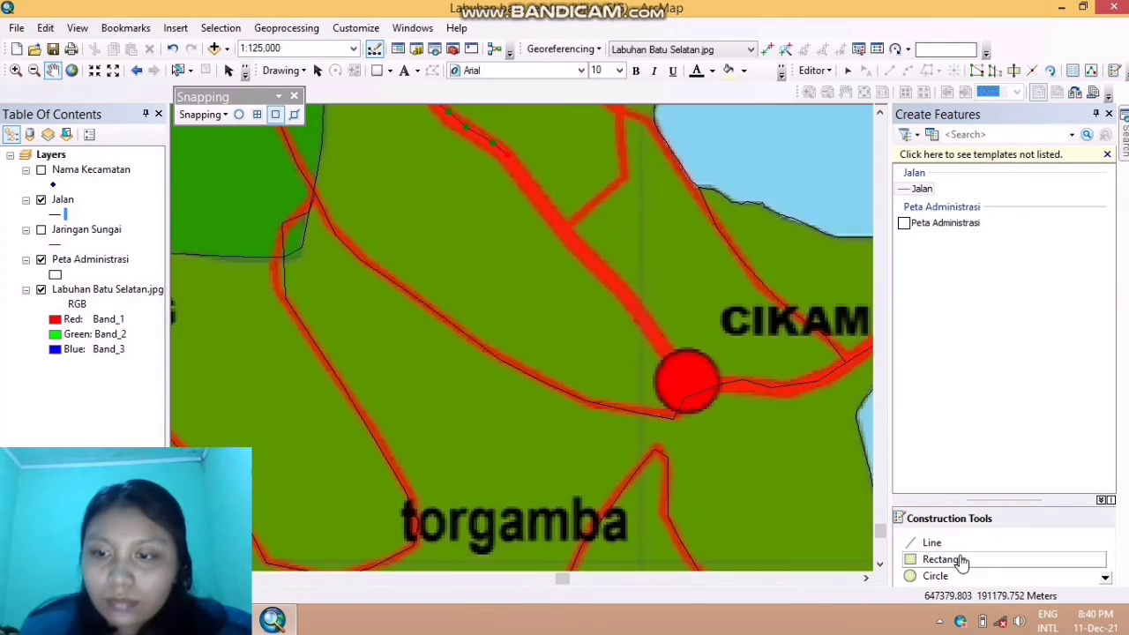
pyautogui.click(933, 543)
pyautogui.click(555, 215)
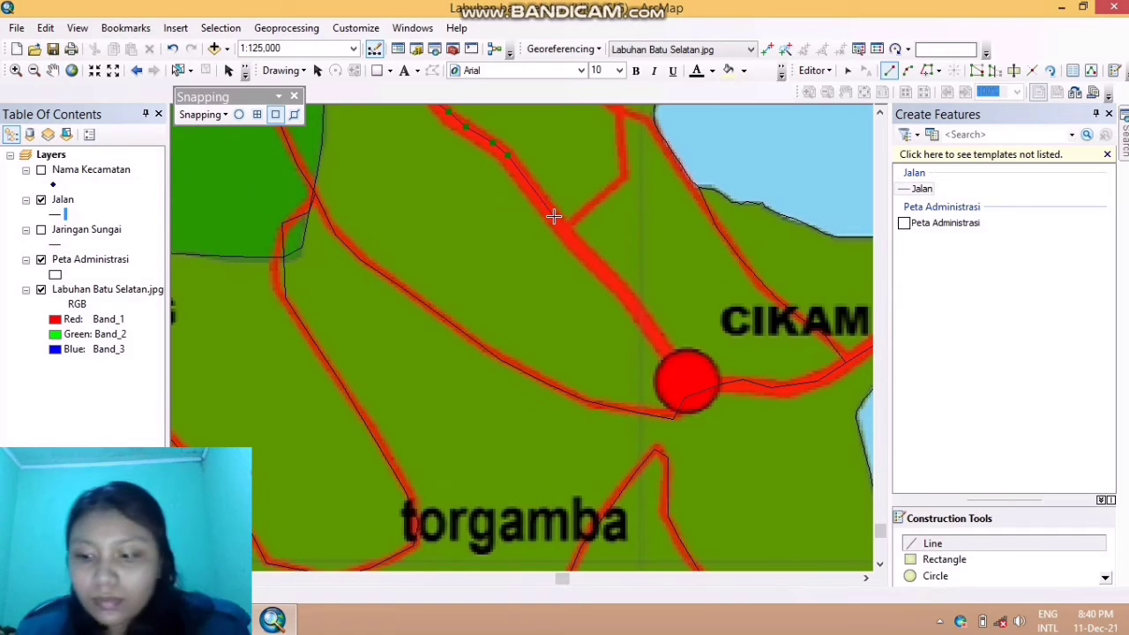
pyautogui.click(618, 285)
pyautogui.click(642, 316)
pyautogui.click(661, 338)
pyautogui.click(671, 357)
pyautogui.click(685, 380)
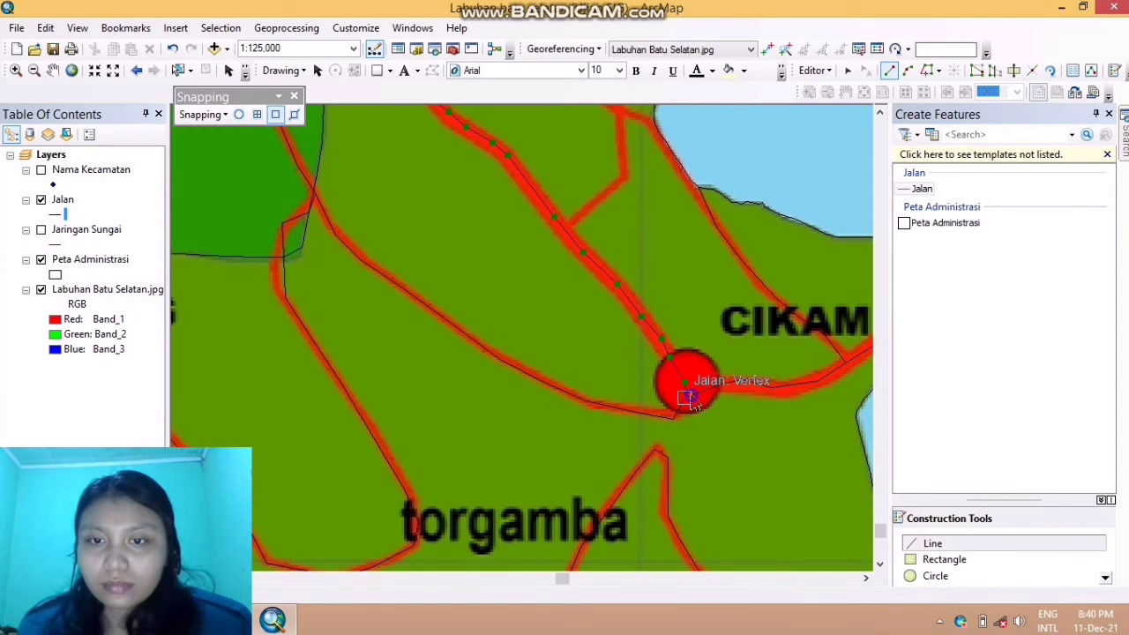
pyautogui.rightClick(689, 398)
pyautogui.click(732, 347)
# Trace the untraced main road section between the two side road junctions northwest of the round marker and finish it
pyautogui.click(54, 70)
pyautogui.moveTo(368, 177); pyautogui.dragTo(388, 332)
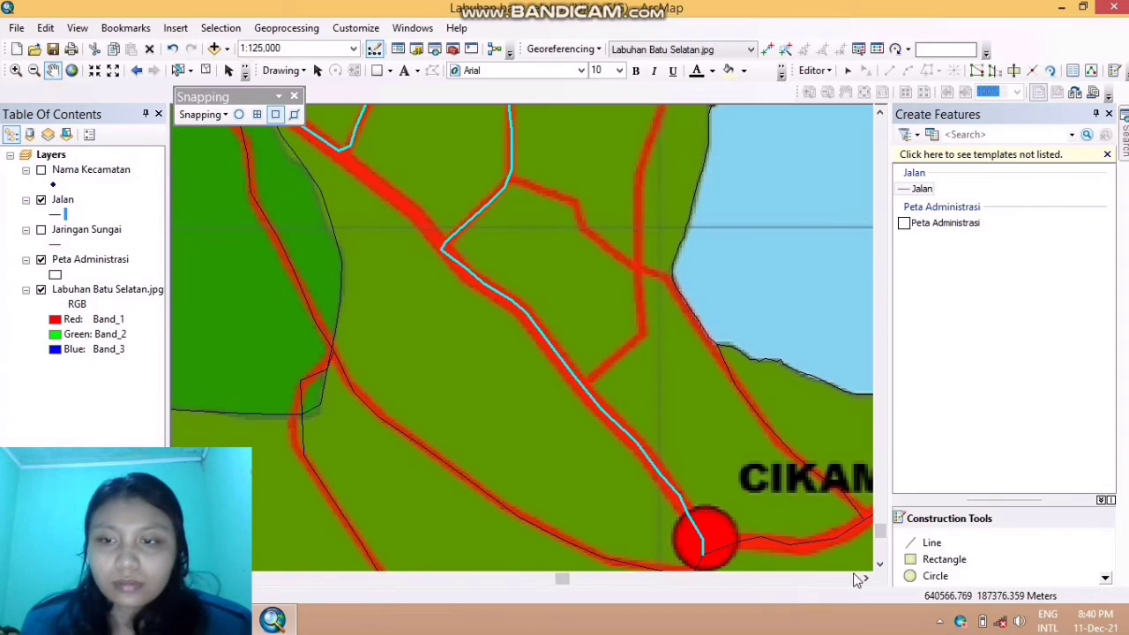
pyautogui.click(932, 543)
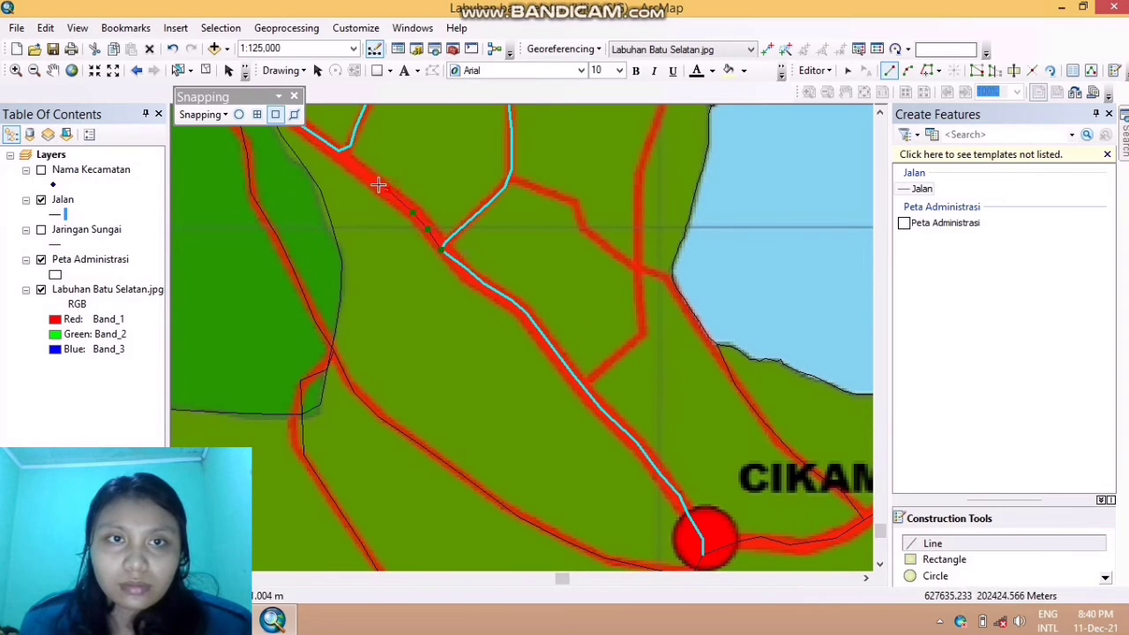
pyautogui.click(341, 148)
pyautogui.rightClick(343, 145)
pyautogui.click(402, 474)
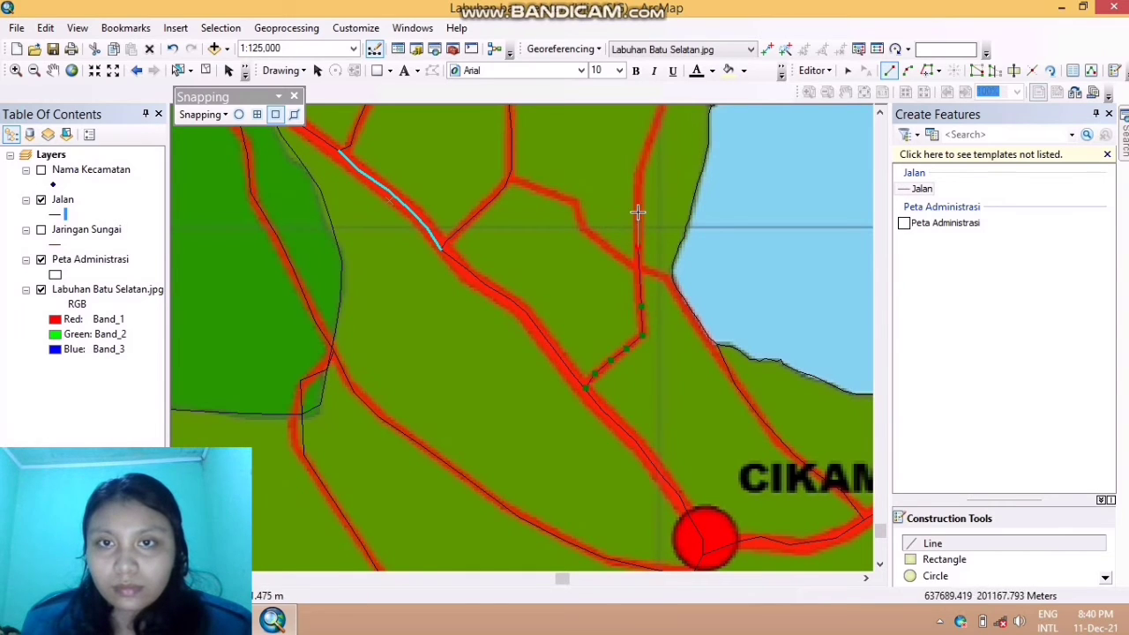
# Trace the side road branching off the main road northwest of the round marker, following it north across the district boundary
pyautogui.click(654, 130)
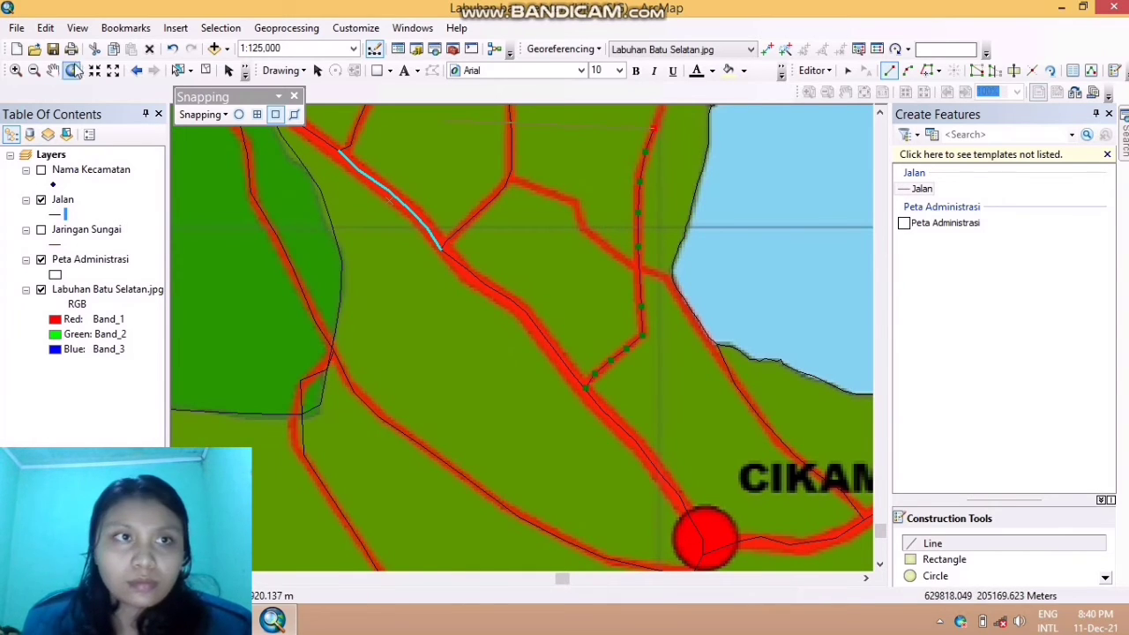
pyautogui.click(54, 71)
pyautogui.moveTo(574, 171); pyautogui.dragTo(518, 517)
pyautogui.click(955, 545)
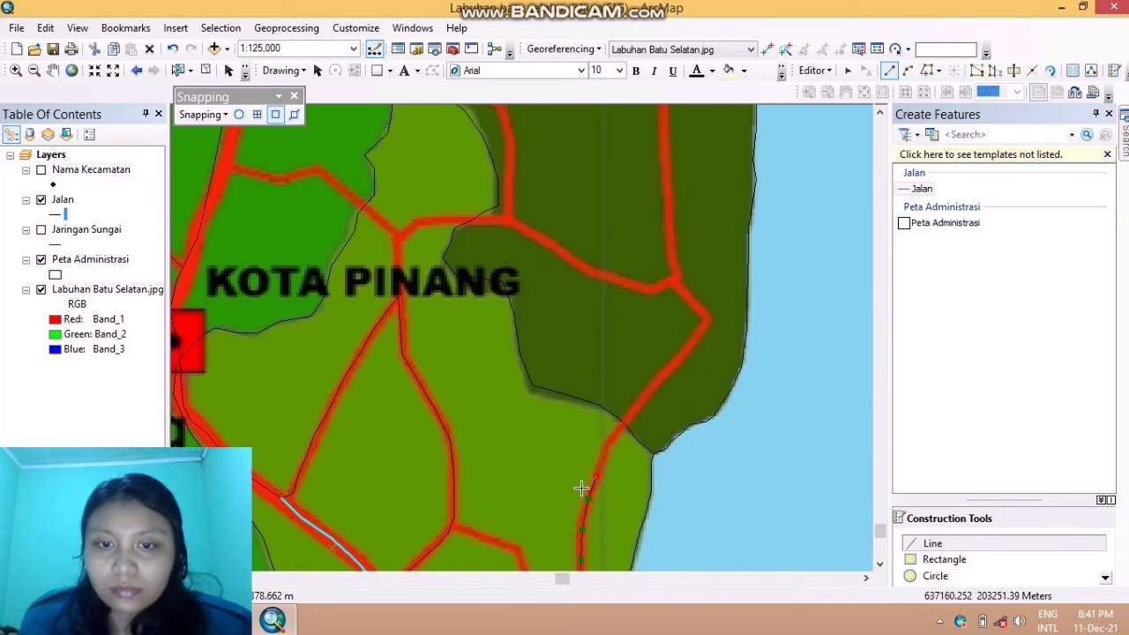
pyautogui.click(621, 425)
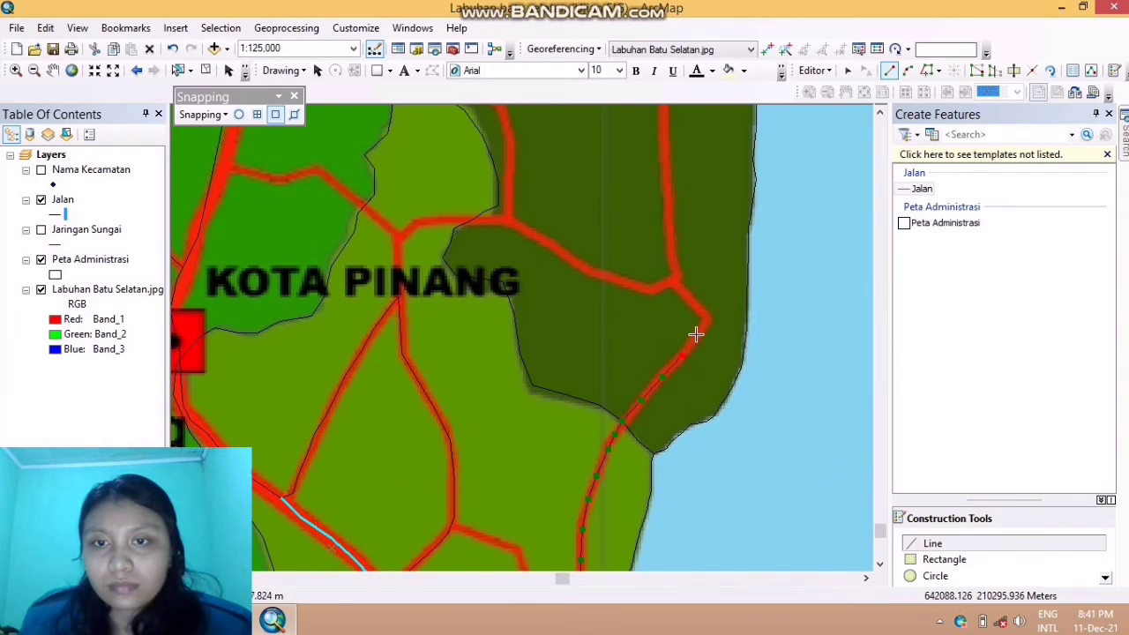
# Continue the sketch west through the dark green district and south to the fork at the KOTA PINANG label, and finish the line
pyautogui.click(620, 281)
pyautogui.click(590, 266)
pyautogui.click(559, 249)
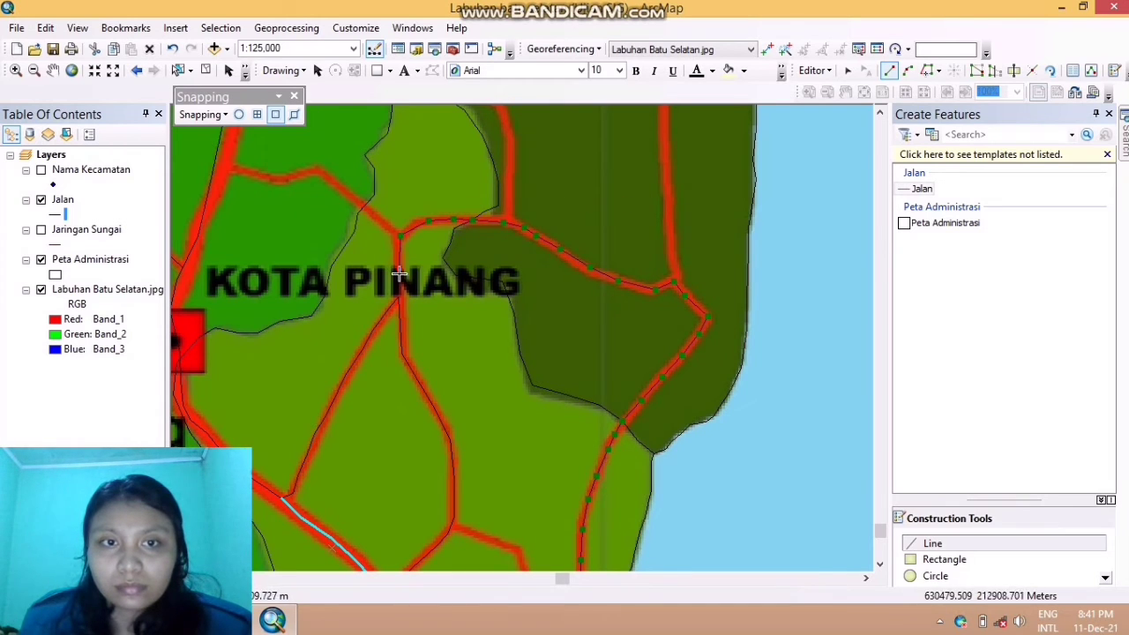
pyautogui.click(399, 299)
pyautogui.rightClick(399, 298)
pyautogui.click(406, 436)
# Trace the connecting road from the existing road's end at the blue area northwest toward the traced side road junction
pyautogui.click(54, 71)
pyautogui.moveTo(523, 236); pyautogui.dragTo(541, 350)
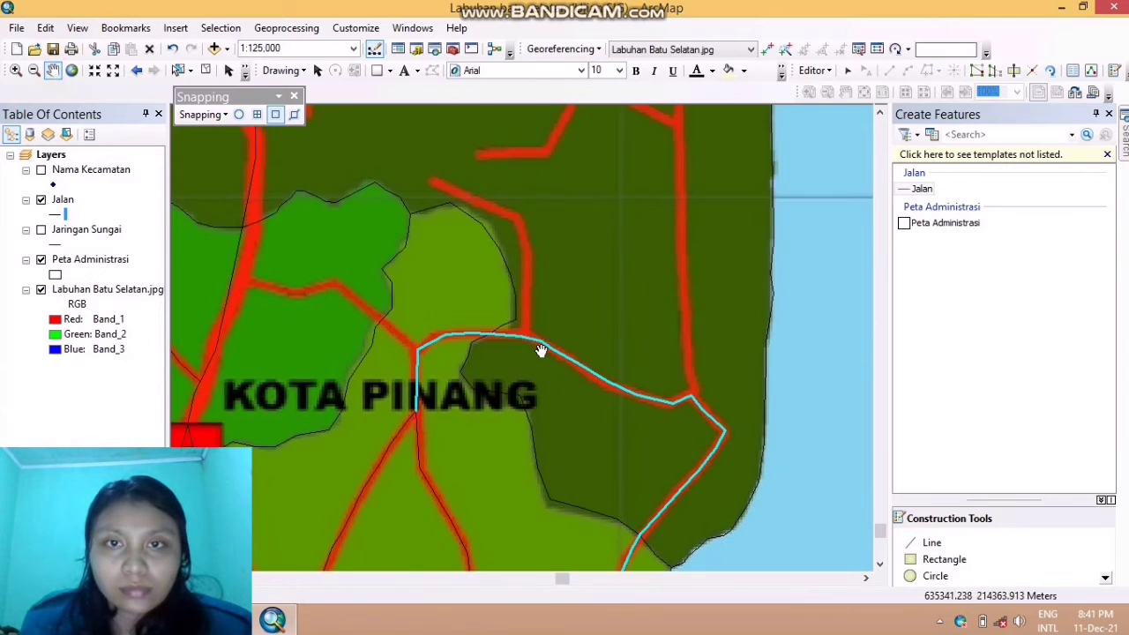
pyautogui.scroll(-1, 541, 350)
pyautogui.moveTo(612, 479); pyautogui.dragTo(621, 176)
pyautogui.moveTo(620, 445); pyautogui.dragTo(603, 327)
pyautogui.click(986, 544)
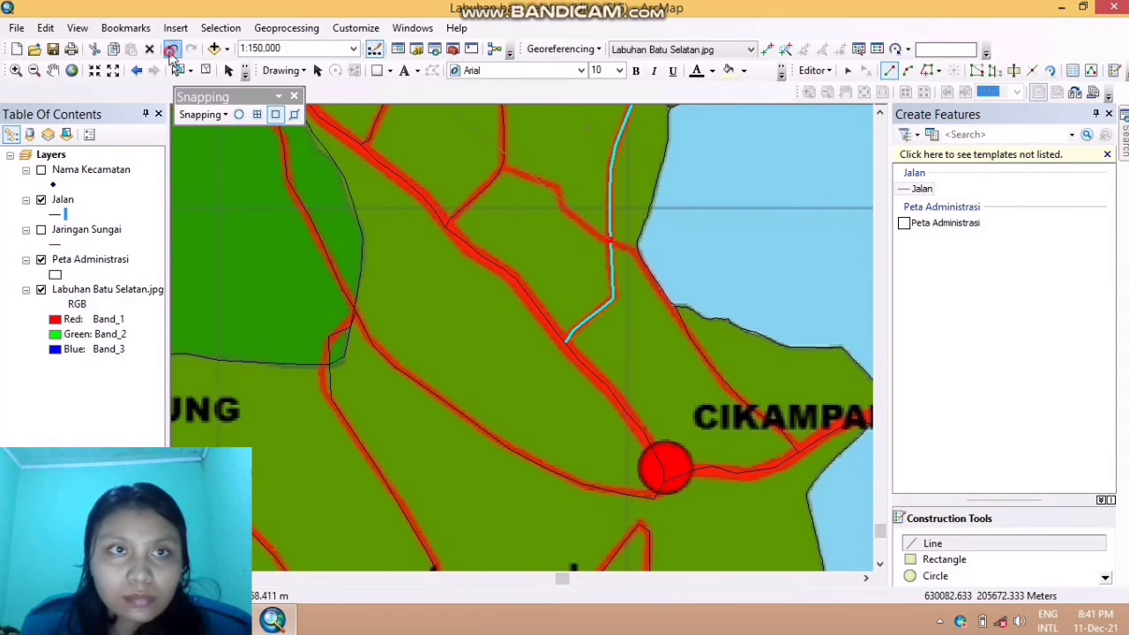
pyautogui.click(585, 225)
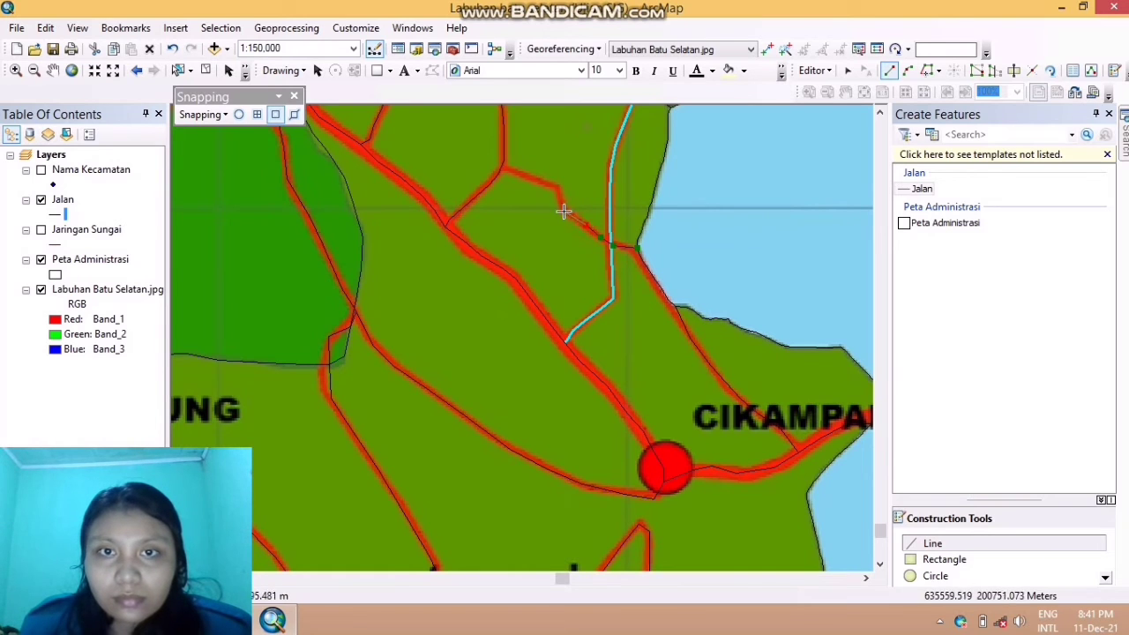
pyautogui.click(564, 209)
pyautogui.click(559, 189)
pyautogui.click(544, 180)
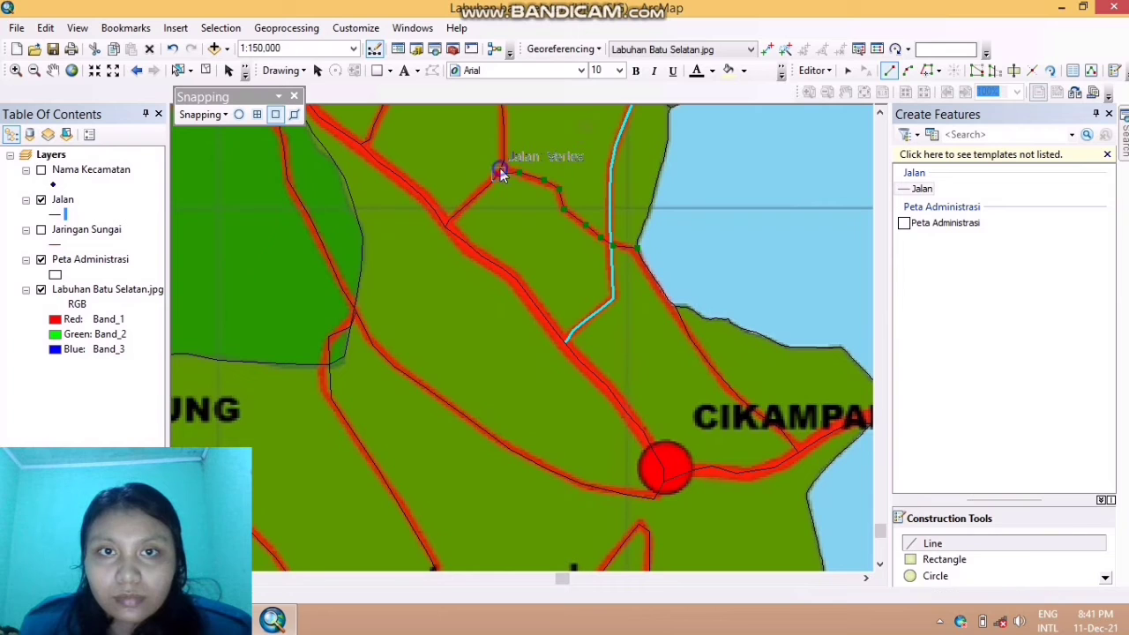
# End the connecting road's sketch at the traced side road junction and finish it as a Jalan line
pyautogui.rightClick(500, 171)
pyautogui.click(561, 475)
pyautogui.click(172, 50)
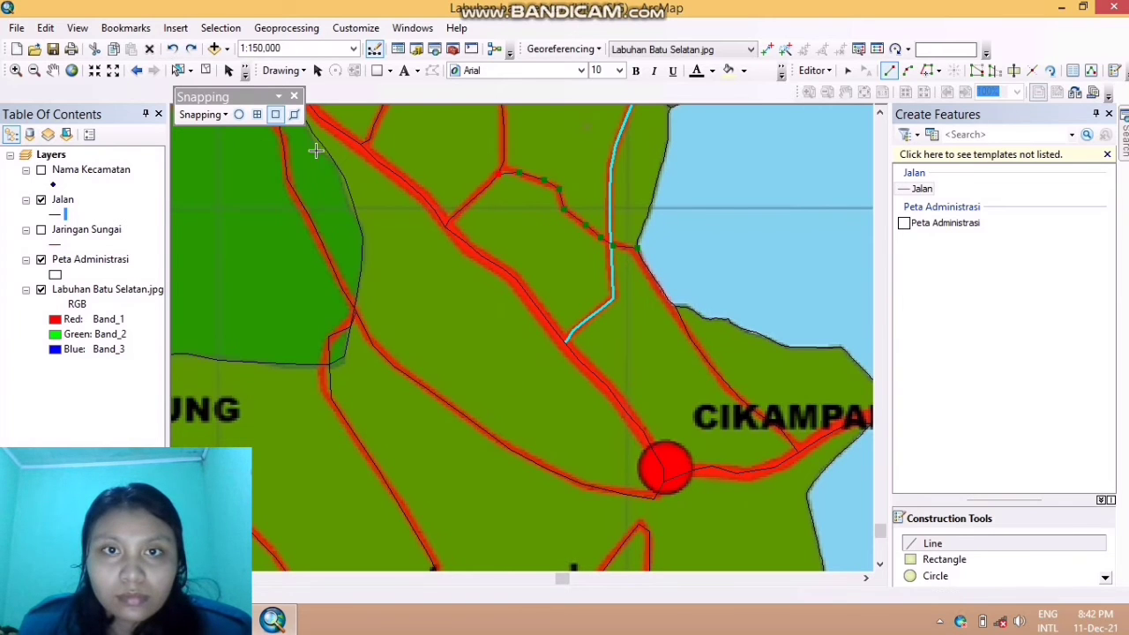
pyautogui.rightClick(498, 174)
pyautogui.click(566, 499)
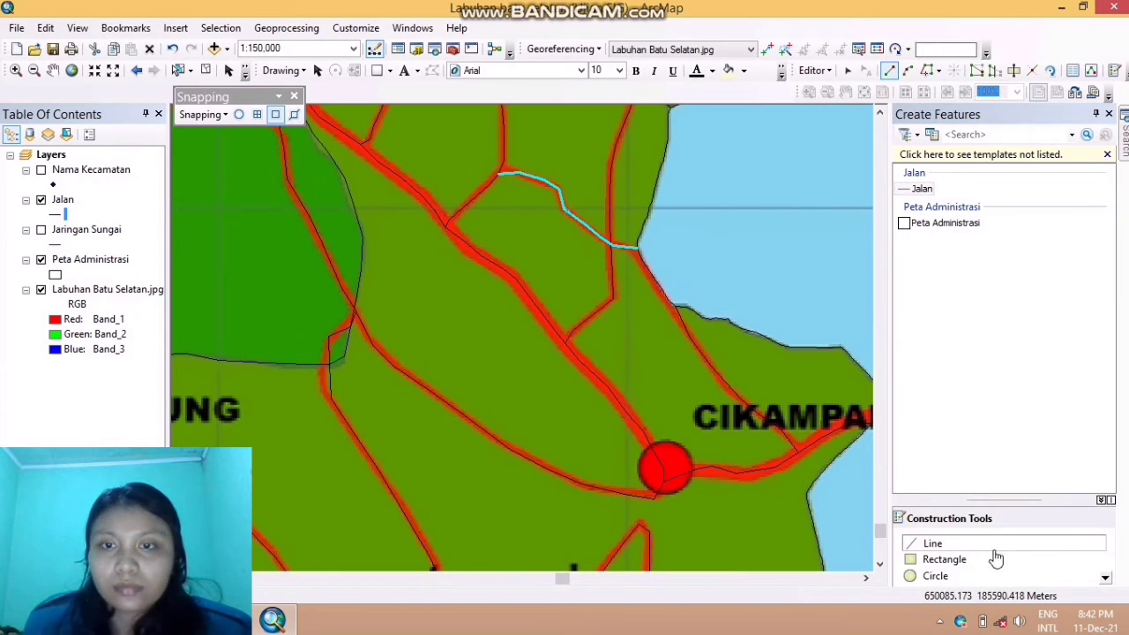
# Start a Jalan line at the junction south of the silang kitang label and trace the loop road's lower side eastward
pyautogui.click(52, 70)
pyautogui.moveTo(731, 365); pyautogui.dragTo(633, 157)
pyautogui.moveTo(620, 189); pyautogui.dragTo(731, 524)
pyautogui.moveTo(485, 159); pyautogui.dragTo(742, 481)
pyautogui.moveTo(536, 191); pyautogui.dragTo(650, 380)
pyautogui.moveTo(520, 212); pyautogui.dragTo(693, 469)
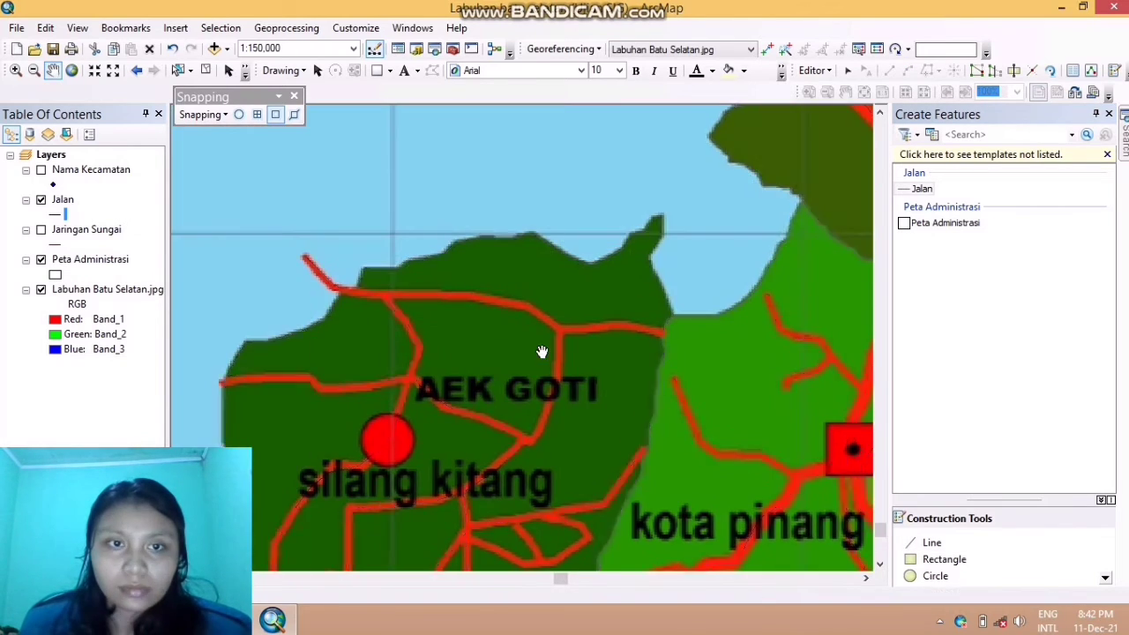
pyautogui.moveTo(612, 488); pyautogui.dragTo(683, 356)
pyautogui.moveTo(672, 397); pyautogui.dragTo(652, 230)
pyautogui.click(971, 544)
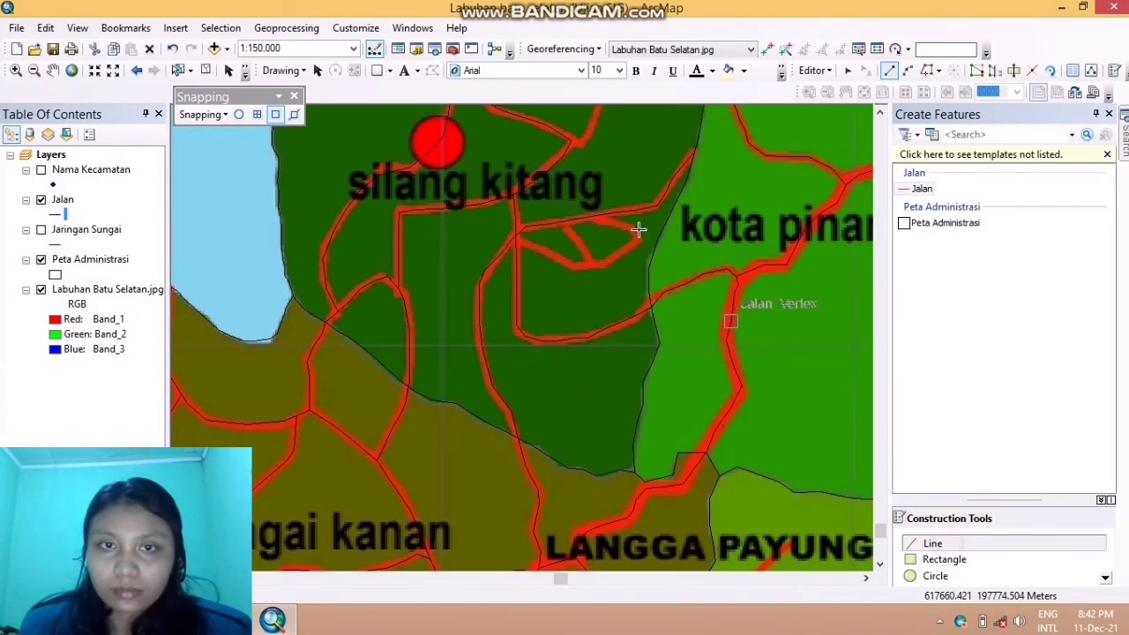
pyautogui.click(517, 237)
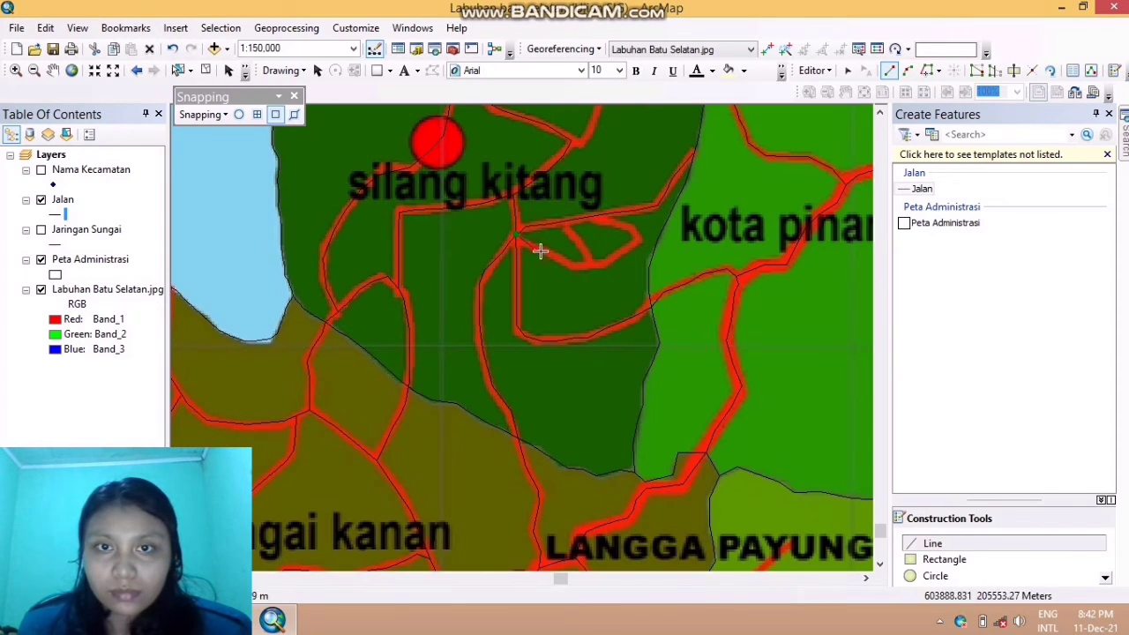
pyautogui.click(541, 251)
pyautogui.click(575, 265)
pyautogui.click(636, 241)
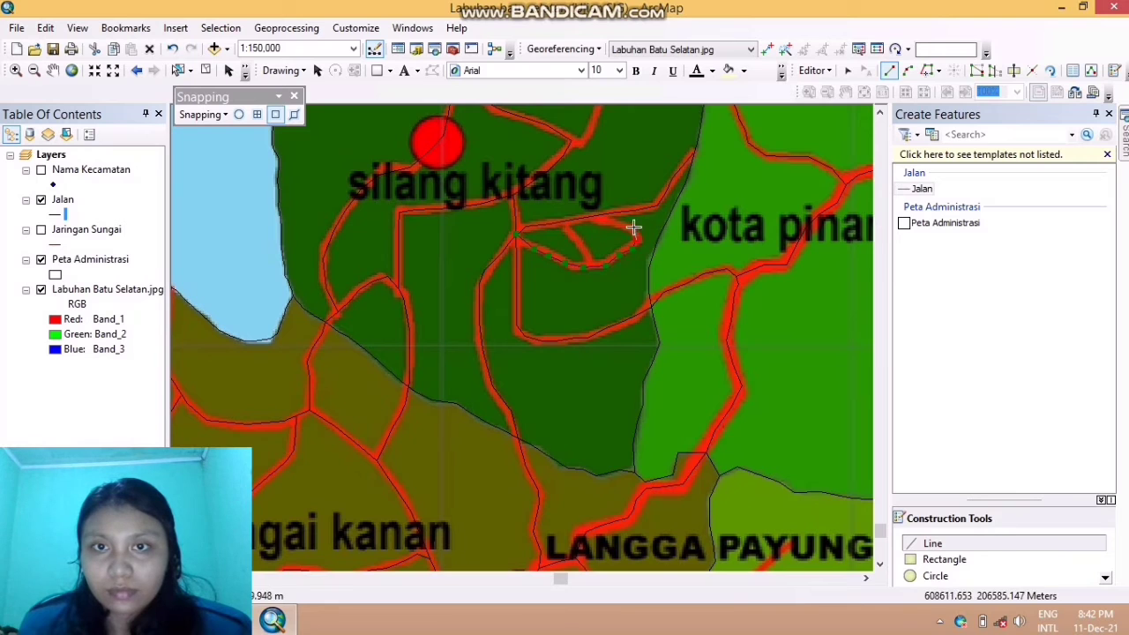
# Continue the loop road around its eastern bend back to the road above, and finish the line
pyautogui.click(633, 228)
pyautogui.click(609, 224)
pyautogui.click(593, 217)
pyautogui.rightClick(592, 217)
pyautogui.click(654, 422)
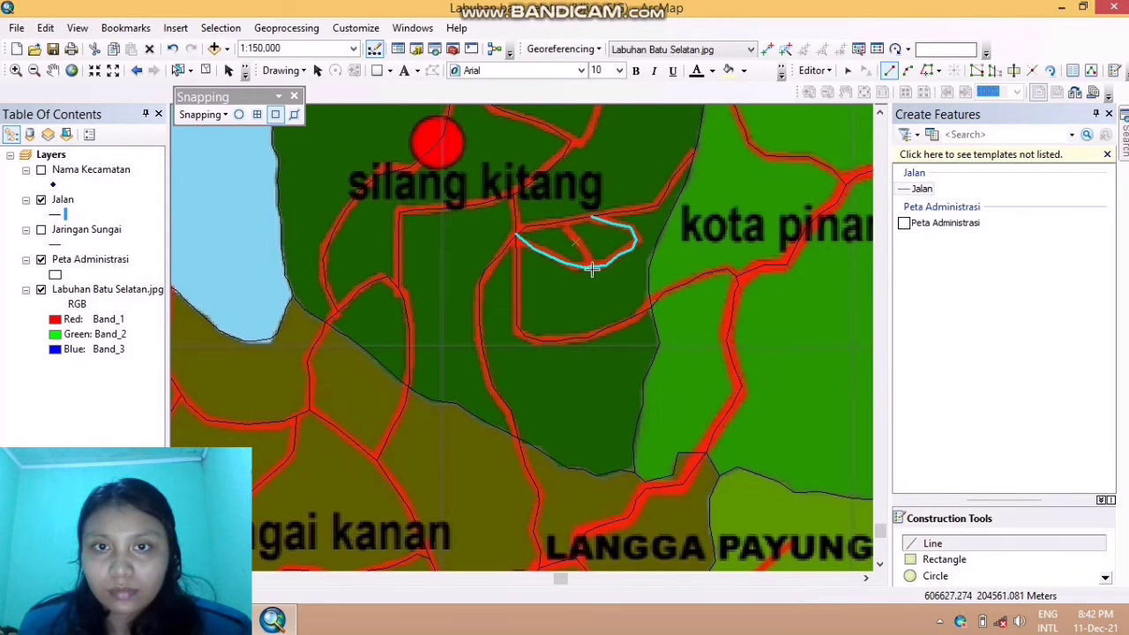
# Trace the short connecting road inside the loop from the upper road down to the loop's lower side, and finish the line
pyautogui.click(575, 240)
pyautogui.click(173, 52)
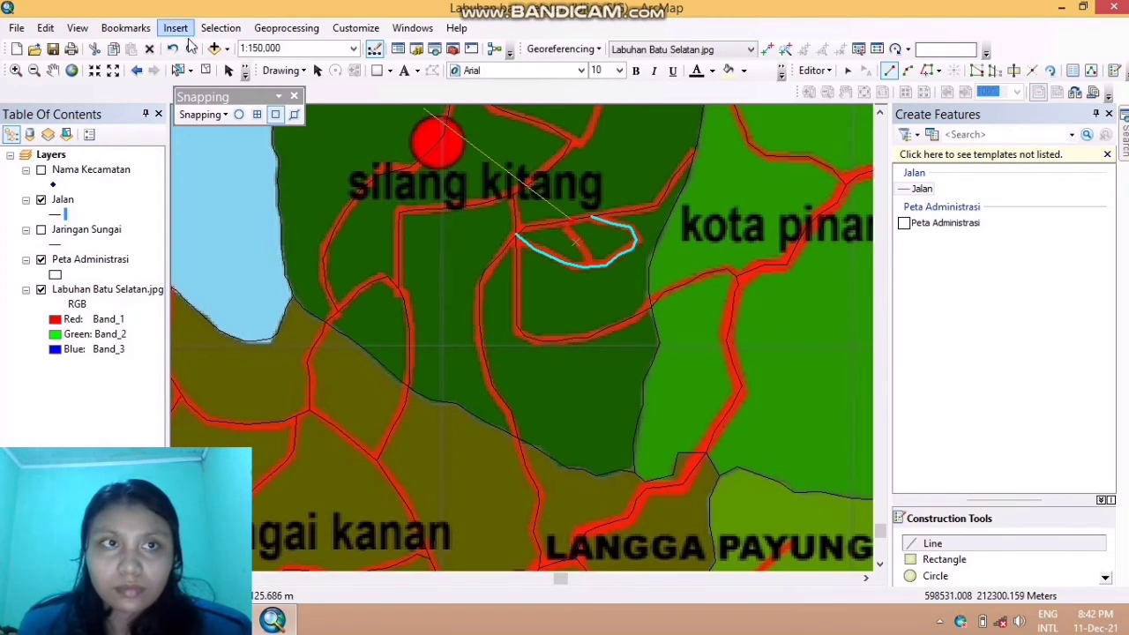
pyautogui.scroll(-3, 691, 267)
pyautogui.click(53, 71)
pyautogui.moveTo(230, 150); pyautogui.dragTo(777, 423)
pyautogui.moveTo(226, 199); pyautogui.dragTo(465, 311)
pyautogui.moveTo(742, 381); pyautogui.dragTo(648, 330)
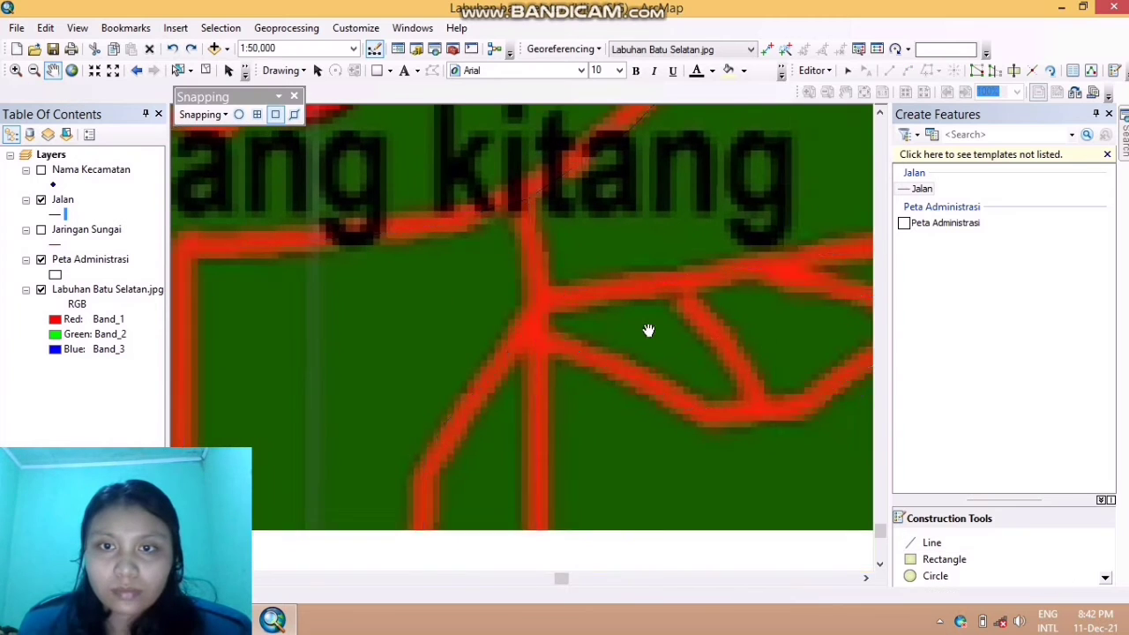
pyautogui.click(922, 189)
pyautogui.click(679, 282)
pyautogui.click(702, 322)
pyautogui.click(736, 351)
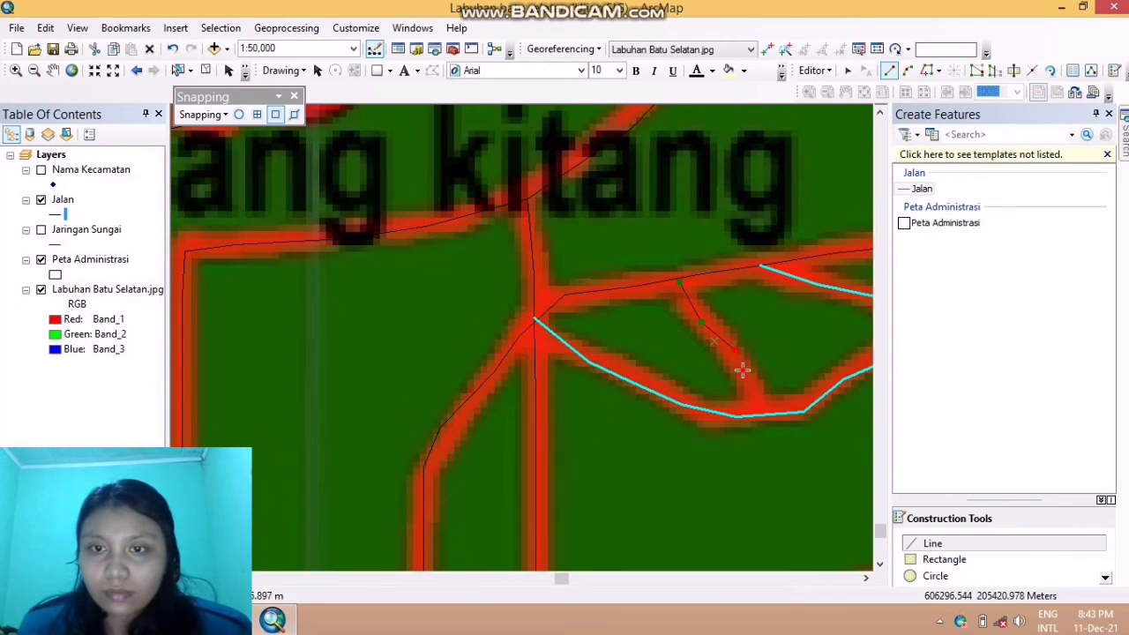
pyautogui.click(759, 416)
pyautogui.rightClick(759, 416)
pyautogui.click(803, 365)
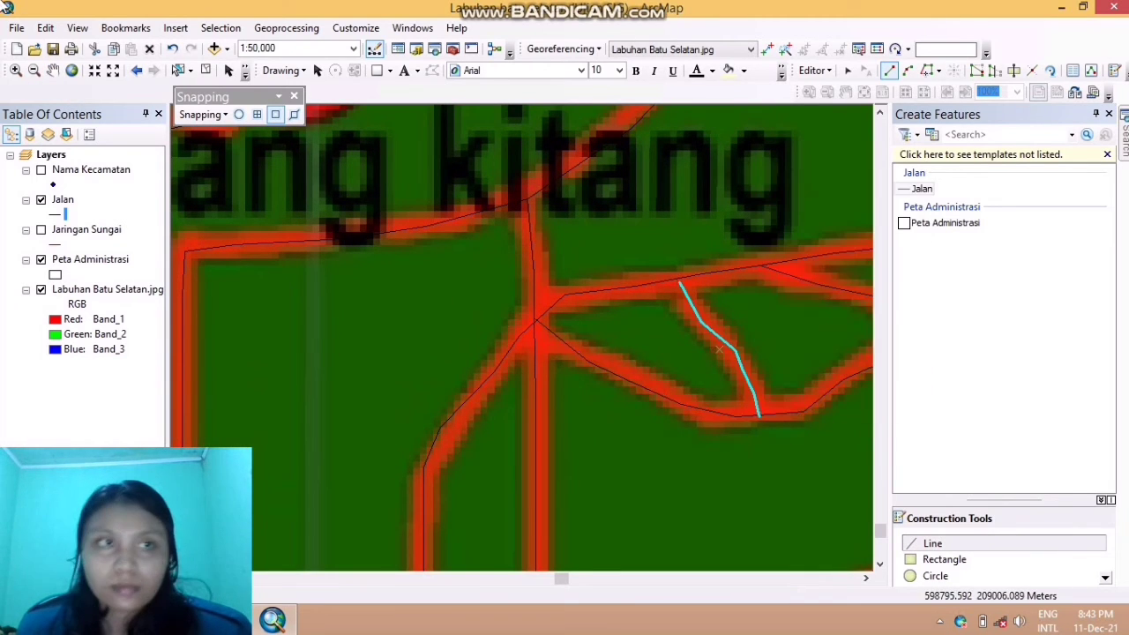
# Start a Jalan line on the main road north of the KOTA PINANG label and trace the side road east to its first peak
pyautogui.click(53, 70)
pyautogui.scroll(2, 703, 340)
pyautogui.moveTo(714, 315); pyautogui.dragTo(278, 374)
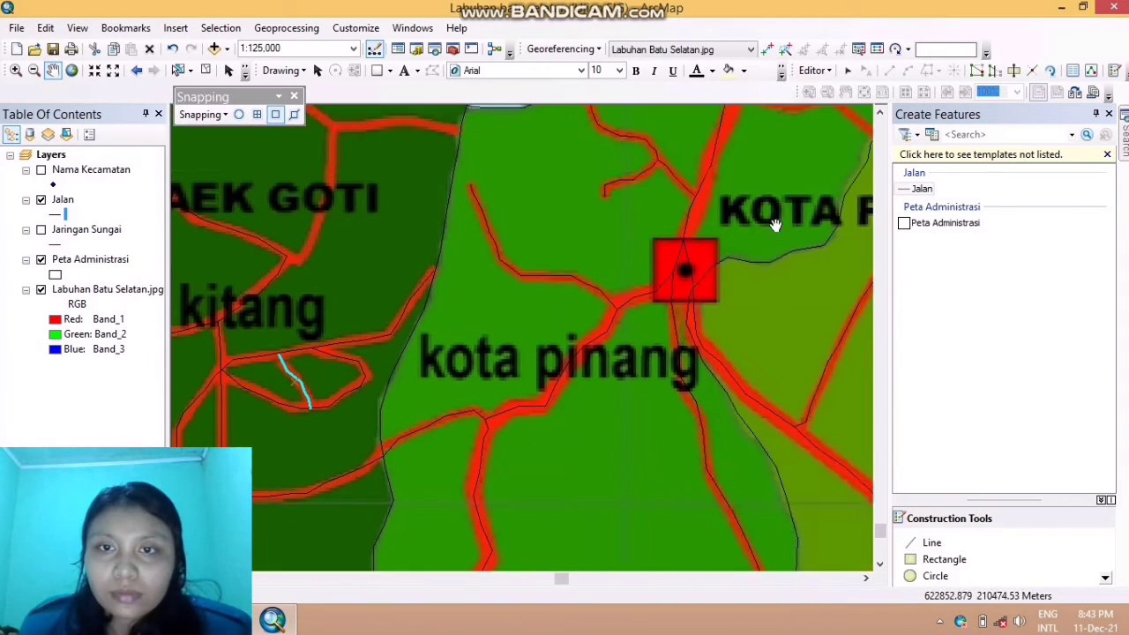
pyautogui.moveTo(776, 224); pyautogui.dragTo(641, 358)
pyautogui.moveTo(627, 295); pyautogui.dragTo(594, 424)
pyautogui.moveTo(643, 383); pyautogui.dragTo(606, 317)
pyautogui.click(933, 542)
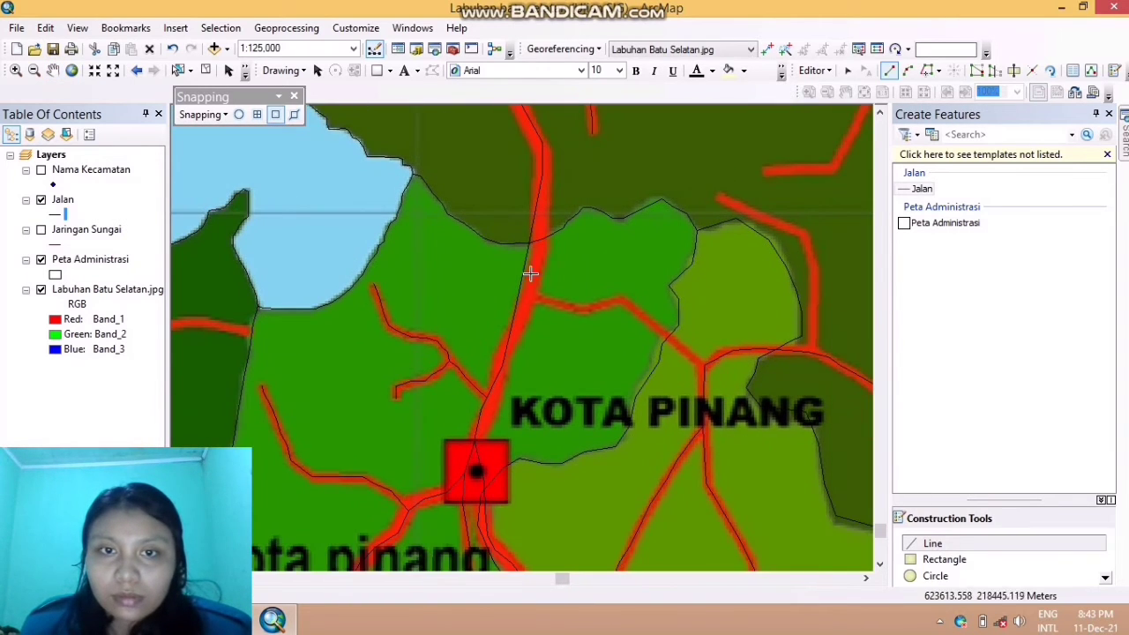
pyautogui.click(518, 306)
pyautogui.click(609, 304)
pyautogui.click(621, 298)
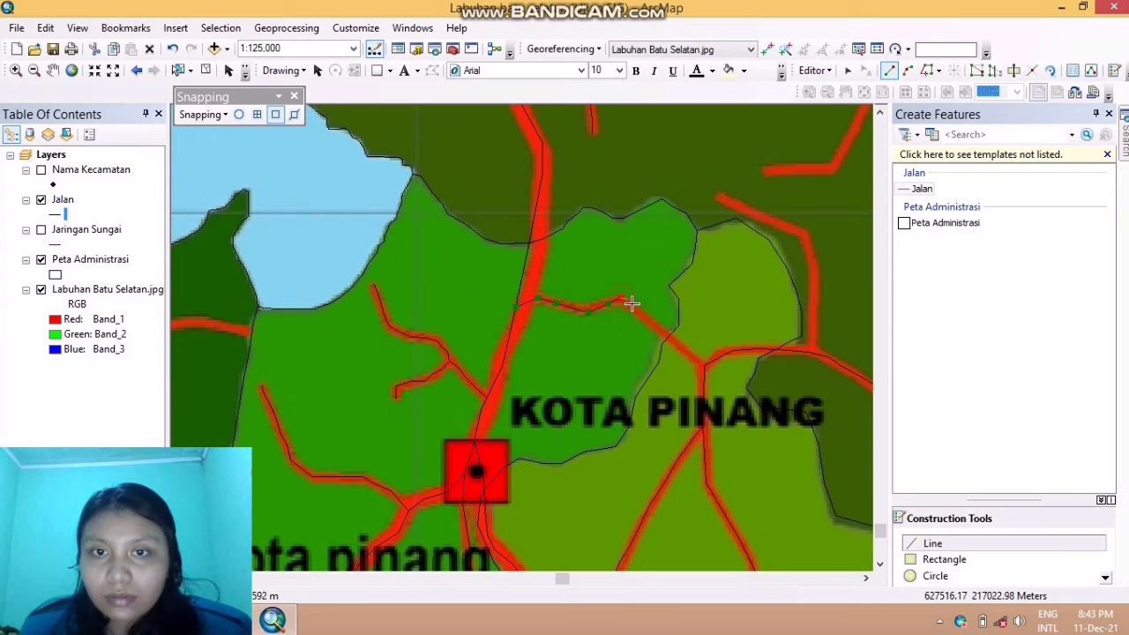
# Continue the side road southeast across the district boundary to the junction above the KOTA PINANG label, and finish the line
pyautogui.click(641, 315)
pyautogui.click(663, 333)
pyautogui.click(676, 343)
pyautogui.click(691, 355)
pyautogui.rightClick(706, 369)
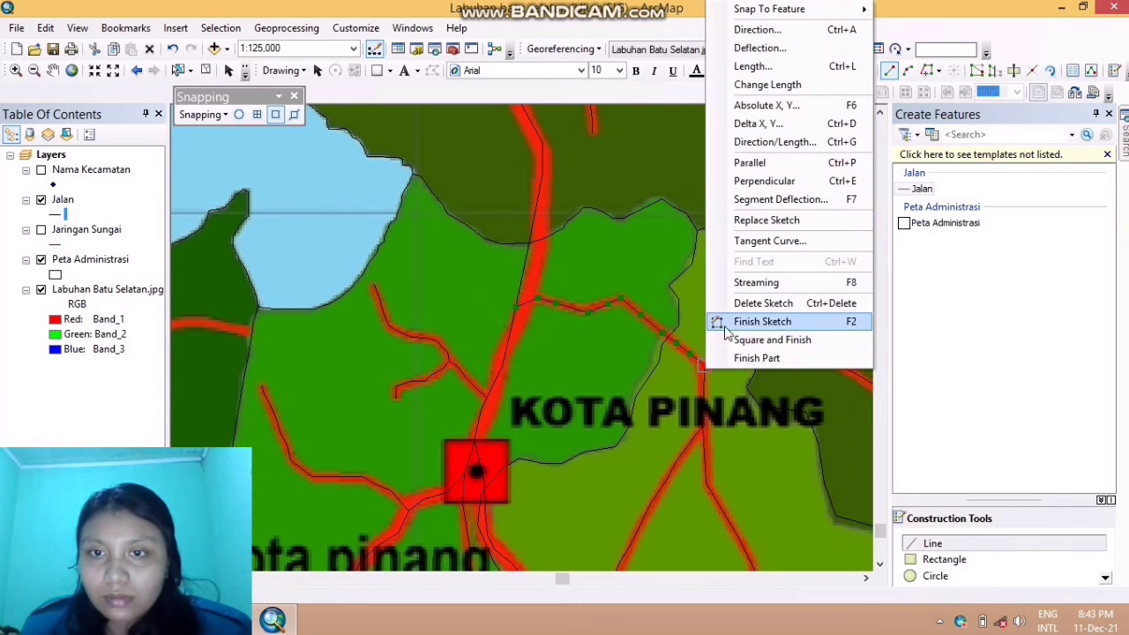
pyautogui.click(757, 320)
# Trace the branch road northeast of the KOTA PINANG label north from the existing road, then northwest to its dead end, and finish it
pyautogui.click(53, 70)
pyautogui.moveTo(804, 358)
pyautogui.mouseDown()
pyautogui.moveTo(570, 344)
pyautogui.moveTo(565, 386)
pyautogui.mouseUp()
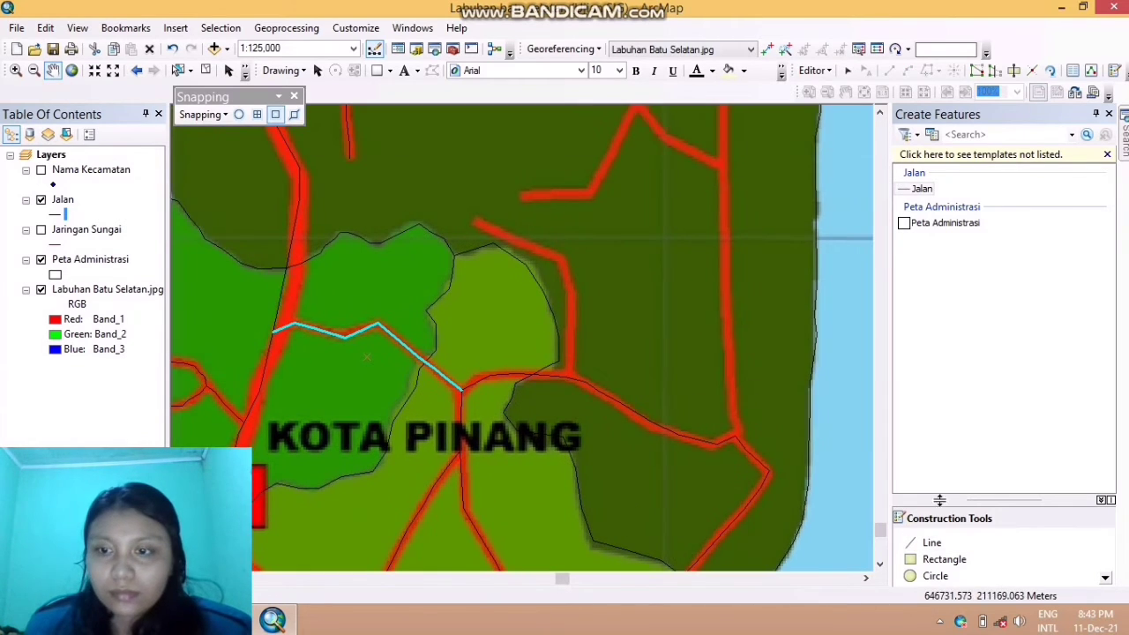
pyautogui.click(932, 543)
pyautogui.click(565, 377)
pyautogui.click(571, 352)
pyautogui.click(571, 335)
pyautogui.click(572, 307)
pyautogui.click(571, 286)
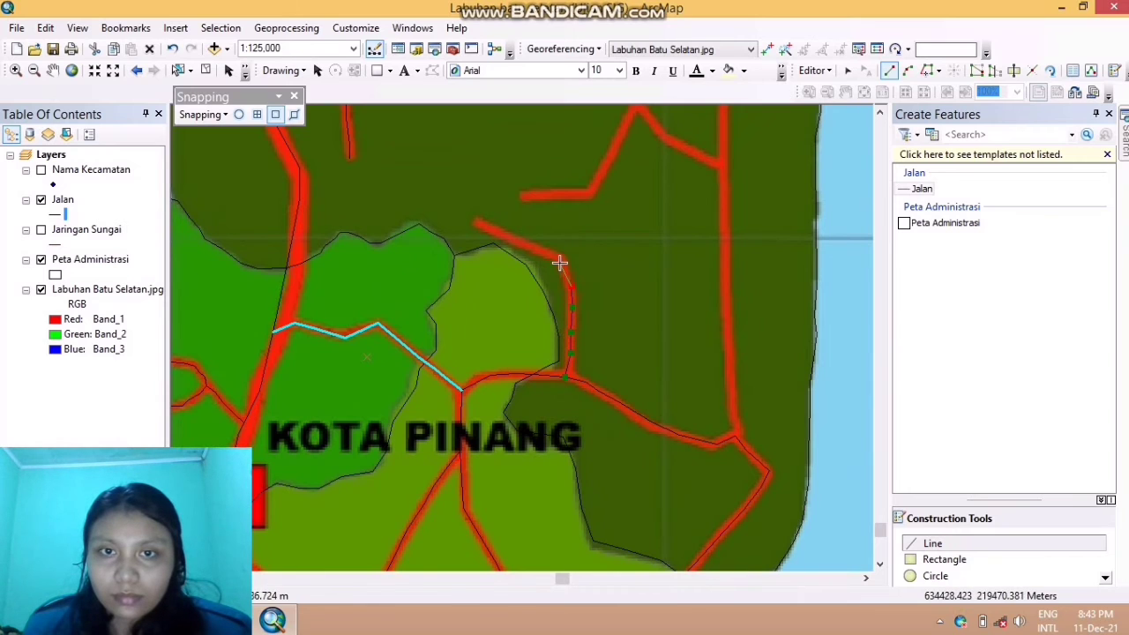
pyautogui.click(566, 272)
pyautogui.click(562, 259)
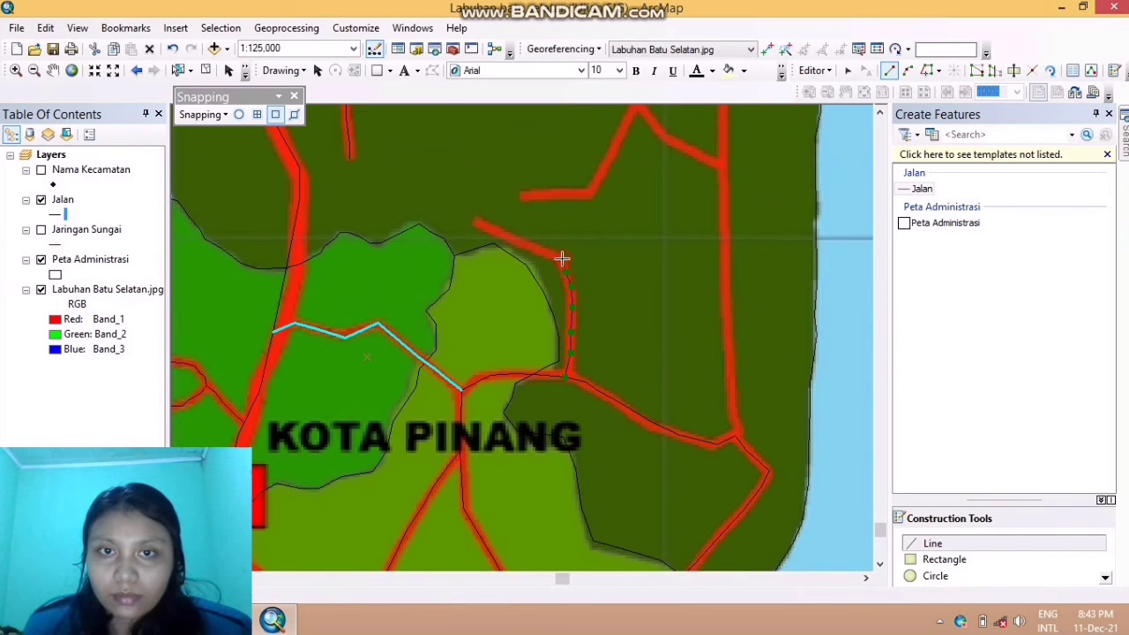
pyautogui.rightClick(472, 220)
pyautogui.click(529, 426)
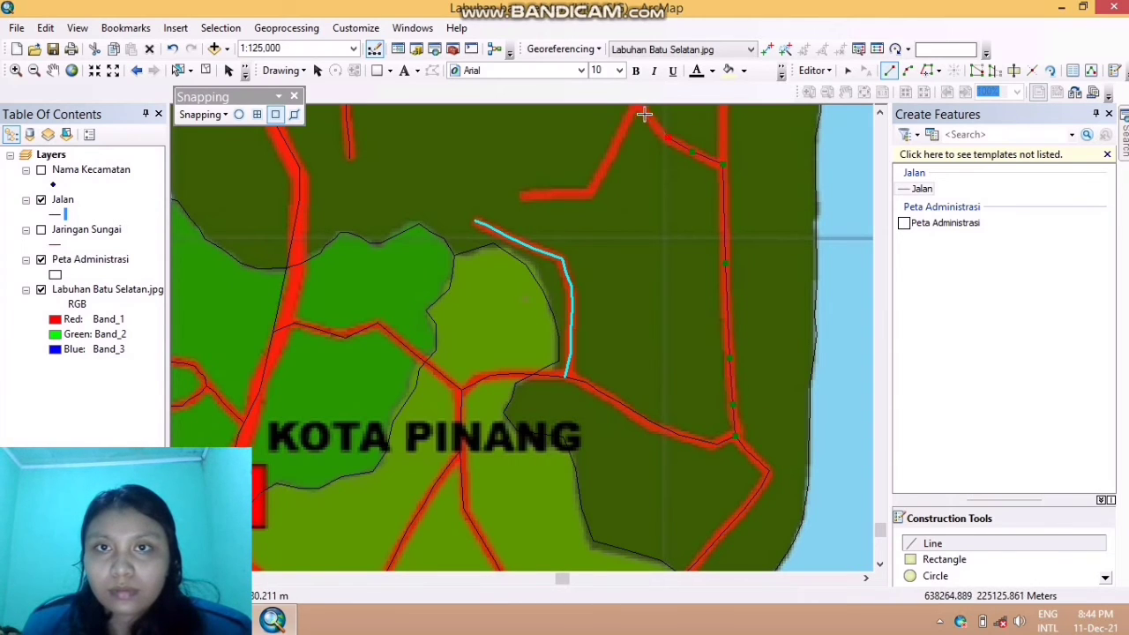
# Continue the eastern road sketch around the peak below the kampung rakyat label to its western dead end, and finish the line
pyautogui.click(53, 70)
pyautogui.moveTo(386, 116); pyautogui.dragTo(393, 216)
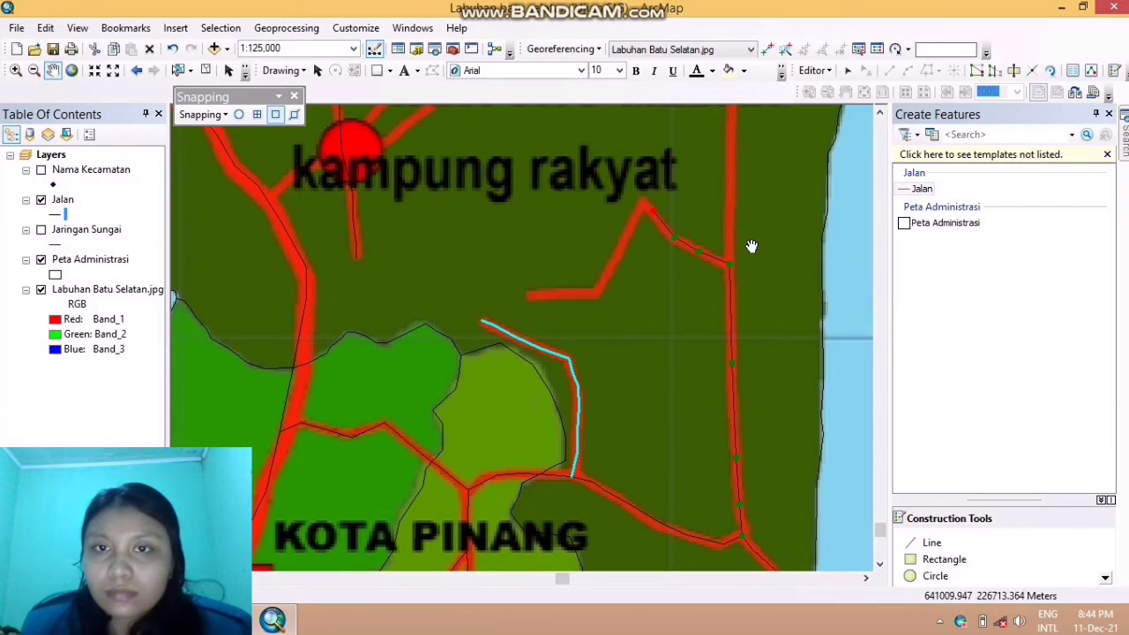
pyautogui.click(889, 70)
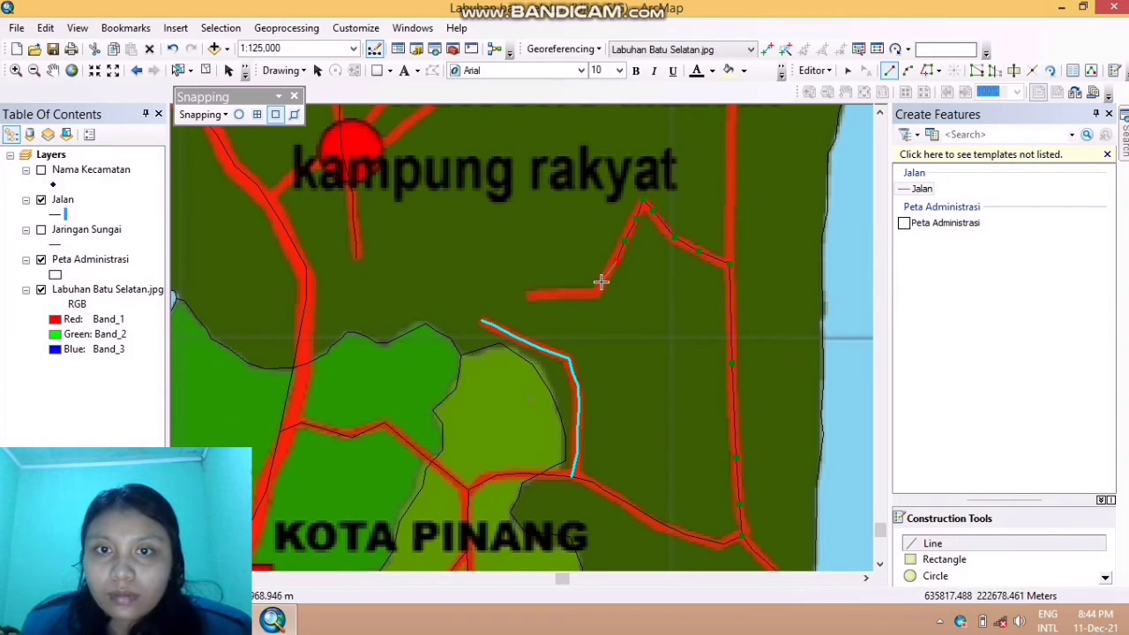
pyautogui.rightClick(518, 293)
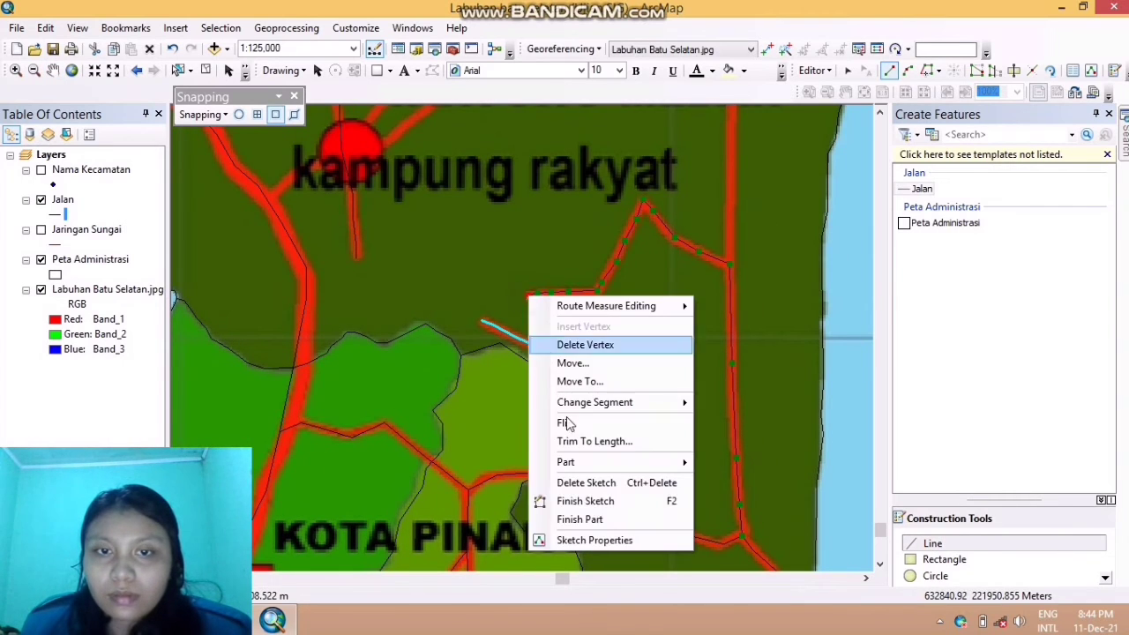
pyautogui.click(602, 502)
# Trace the eastern road north from its junction southeast of the kampung rakyat label, past TANJUNG MEDAN, to the northern district boundary
pyautogui.click(53, 71)
pyautogui.moveTo(645, 260); pyautogui.dragTo(537, 388)
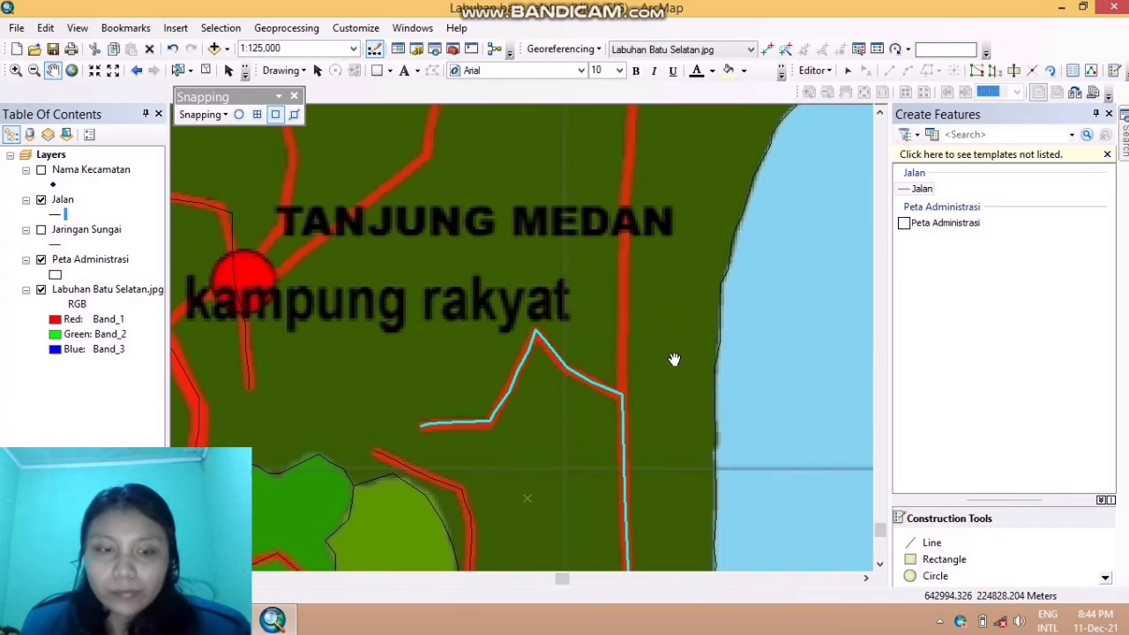
pyautogui.click(933, 543)
pyautogui.click(622, 394)
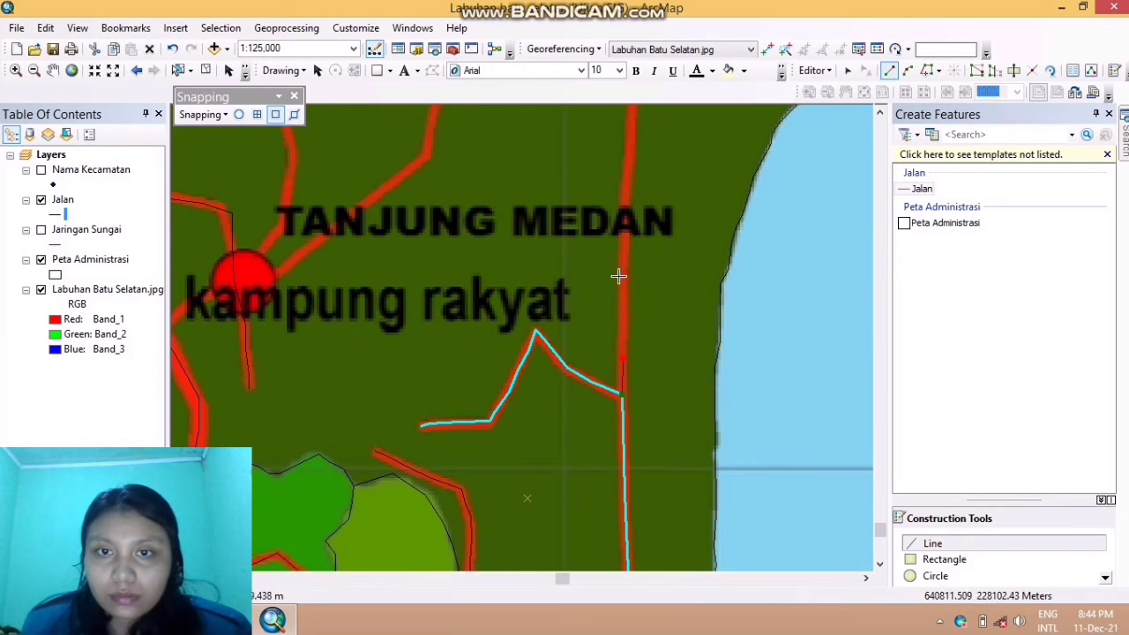
pyautogui.click(631, 113)
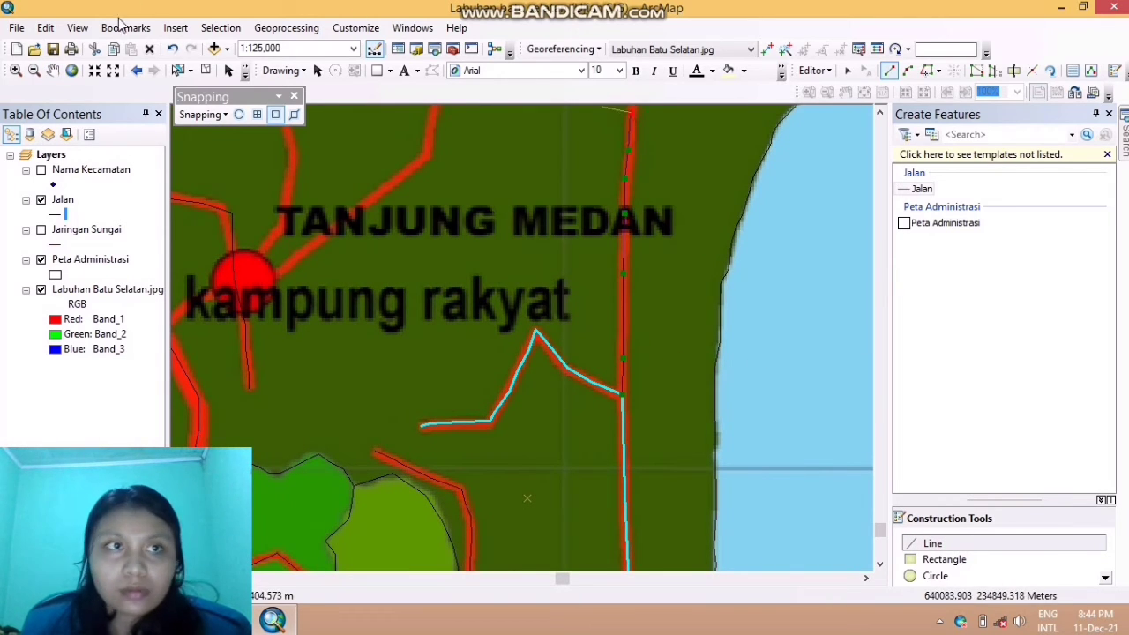
pyautogui.click(53, 70)
pyautogui.moveTo(514, 156); pyautogui.dragTo(475, 374)
pyautogui.click(929, 543)
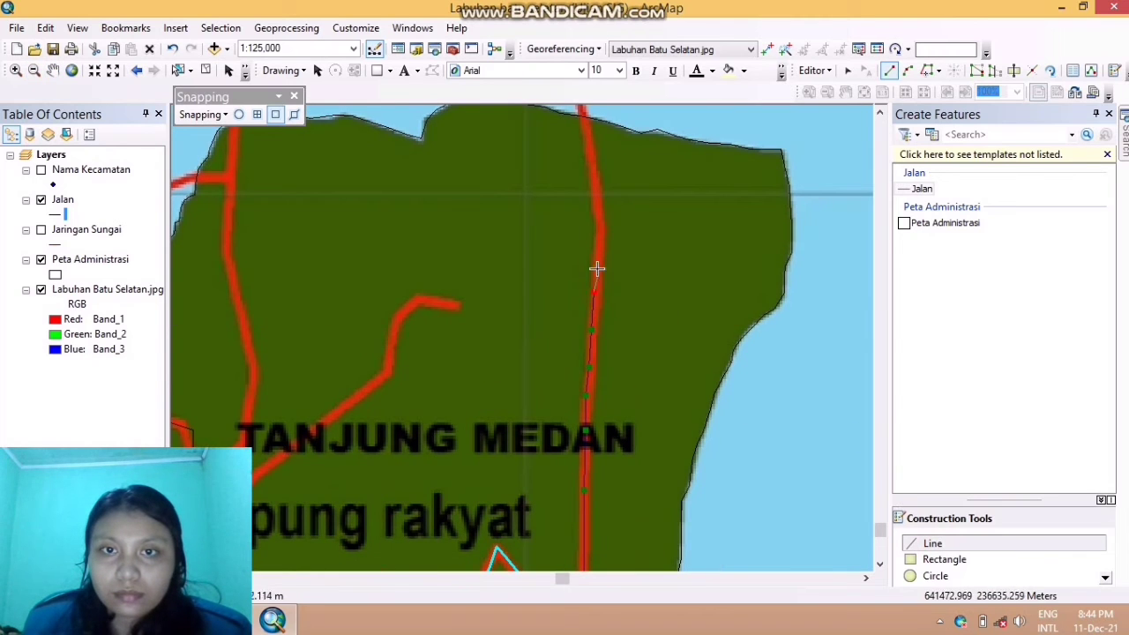
pyautogui.click(588, 135)
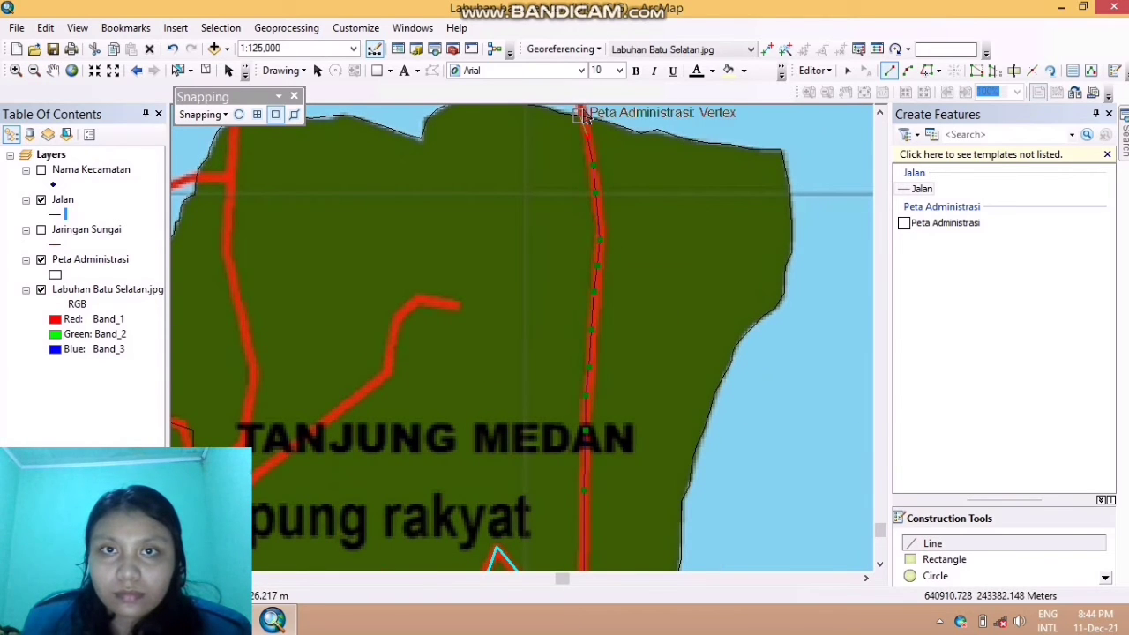
pyautogui.click(582, 115)
# Continue the eastern road sketch across the blue area to the map frame near the 640000 mark, and finish the line
pyautogui.click(53, 70)
pyautogui.moveTo(666, 214); pyautogui.dragTo(636, 484)
pyautogui.click(935, 544)
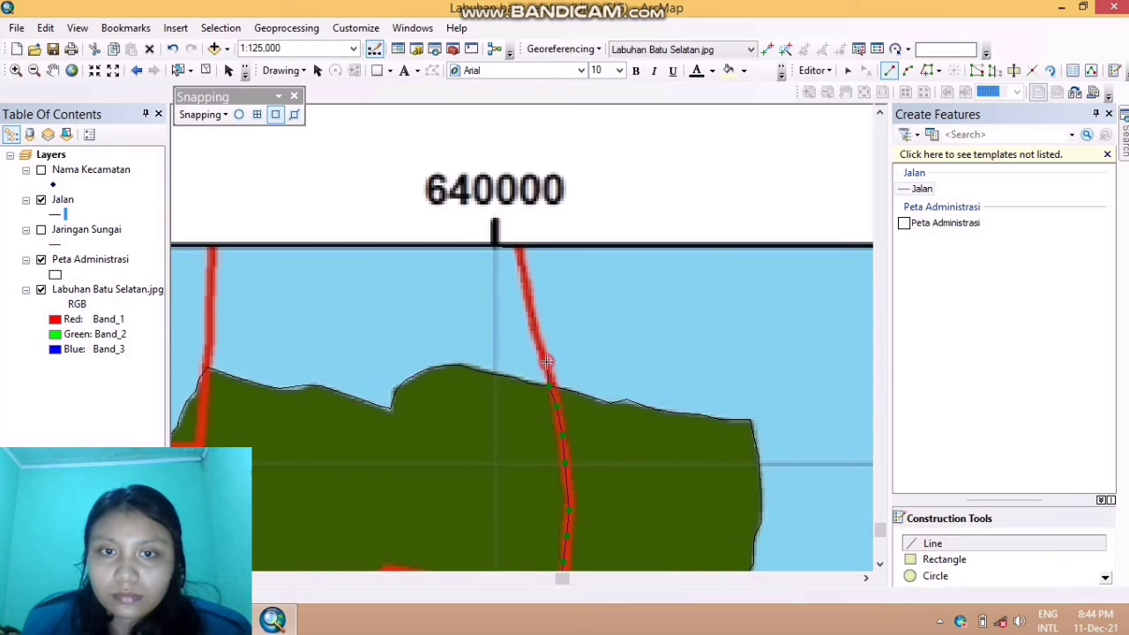
pyautogui.click(522, 246)
pyautogui.rightClick(521, 245)
pyautogui.click(575, 450)
# Start a Jalan line on the main road southwest of the kampung rakyat marker and trace it through the marker toward the northeast
pyautogui.click(52, 70)
pyautogui.moveTo(327, 441); pyautogui.dragTo(525, 317)
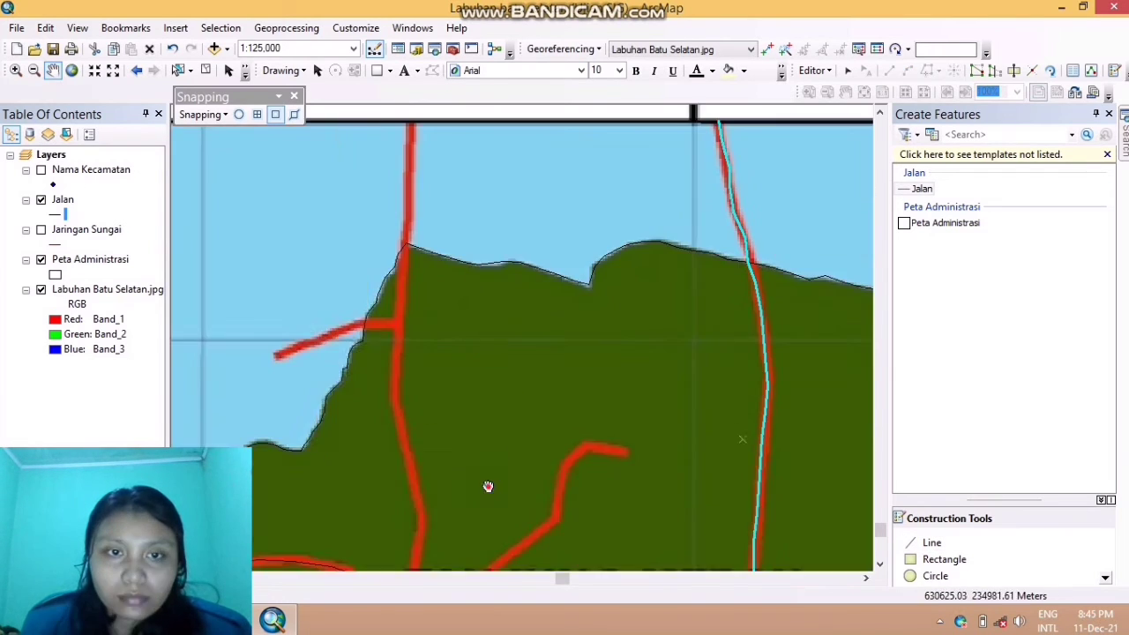
pyautogui.moveTo(488, 487); pyautogui.dragTo(492, 312)
pyautogui.moveTo(645, 504); pyautogui.dragTo(678, 415)
pyautogui.click(911, 543)
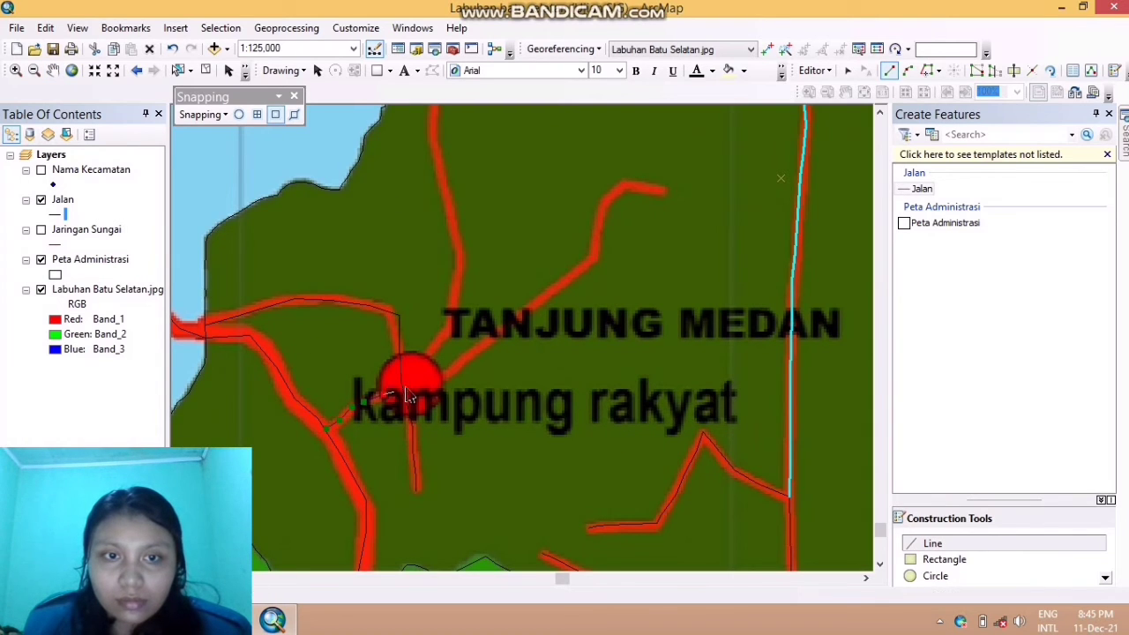
pyautogui.scroll(-1, 483, 334)
pyautogui.click(497, 335)
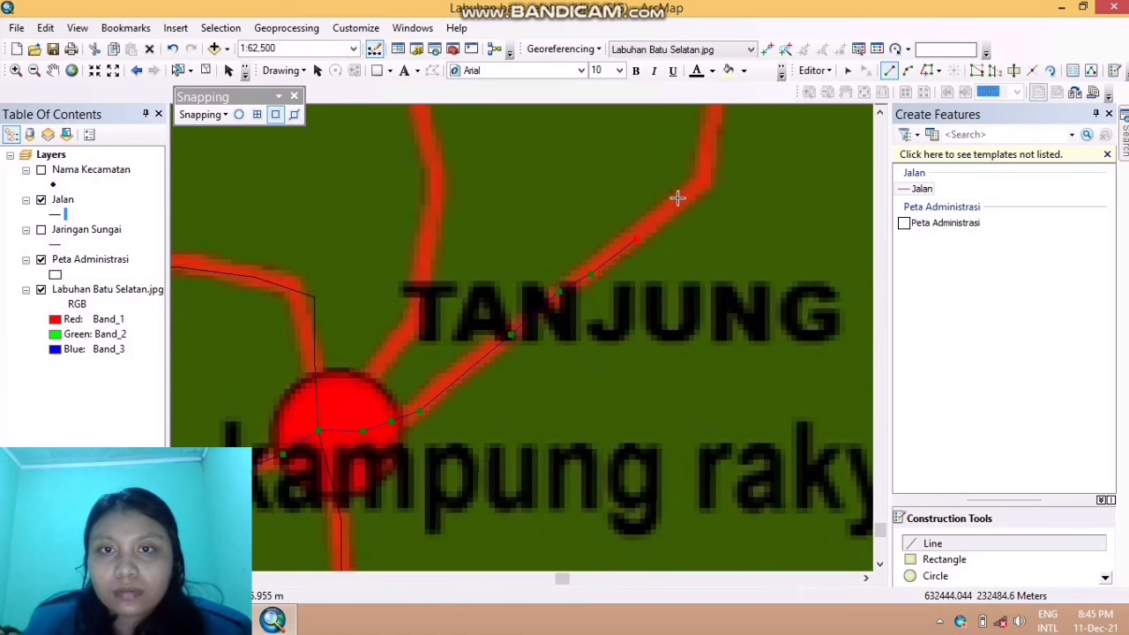
# Continue the northeast road sketch north of the TANJUNG MEDAN label to its eastern dead end, and finish the line
pyautogui.click(52, 70)
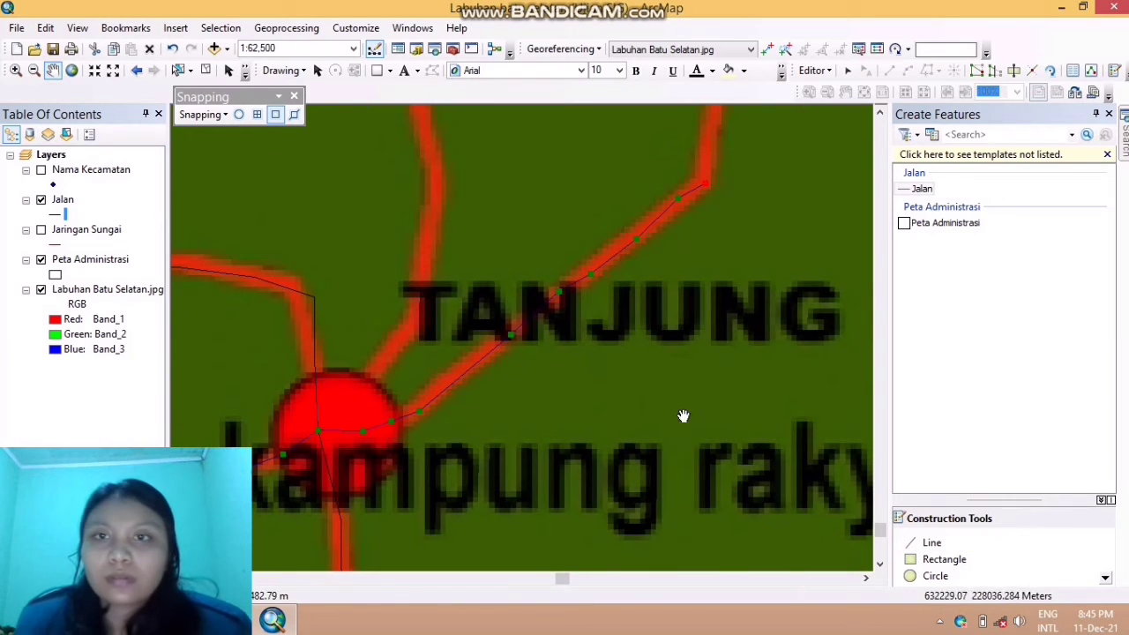
pyautogui.moveTo(683, 415); pyautogui.dragTo(563, 591)
pyautogui.click(1015, 544)
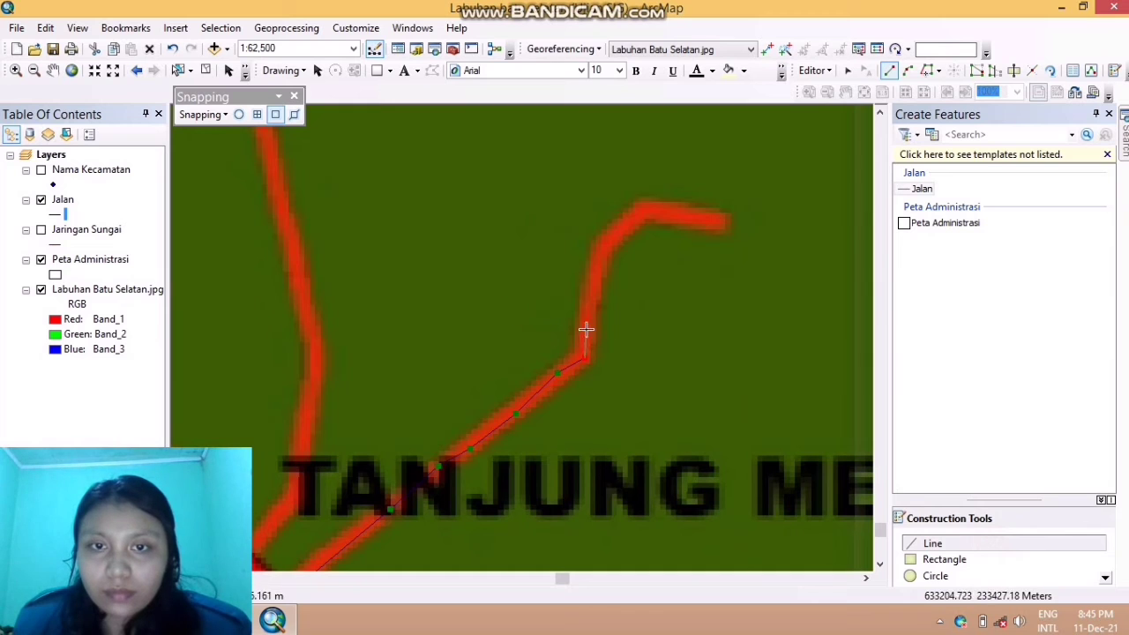
pyautogui.click(586, 330)
pyautogui.rightClick(720, 219)
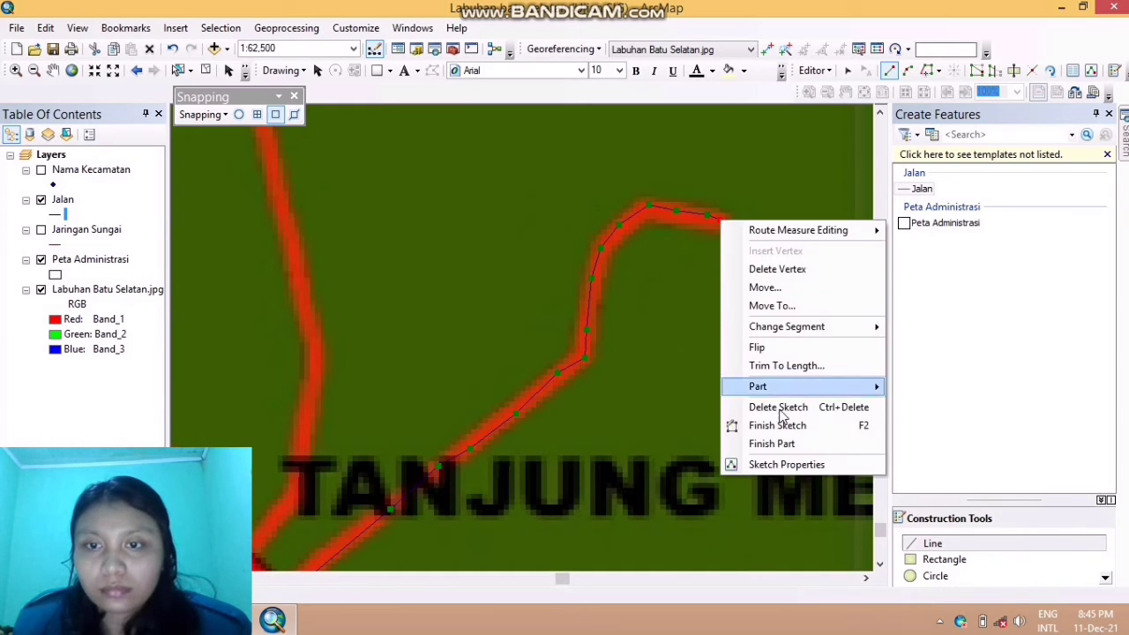
pyautogui.click(773, 424)
# Start a Jalan line at the kampung rakyat marker and trace the road north past the western end of the TANJUNG MEDAN label
pyautogui.click(53, 70)
pyautogui.moveTo(256, 344); pyautogui.dragTo(530, 243)
pyautogui.moveTo(709, 545); pyautogui.dragTo(749, 425)
pyautogui.click(941, 540)
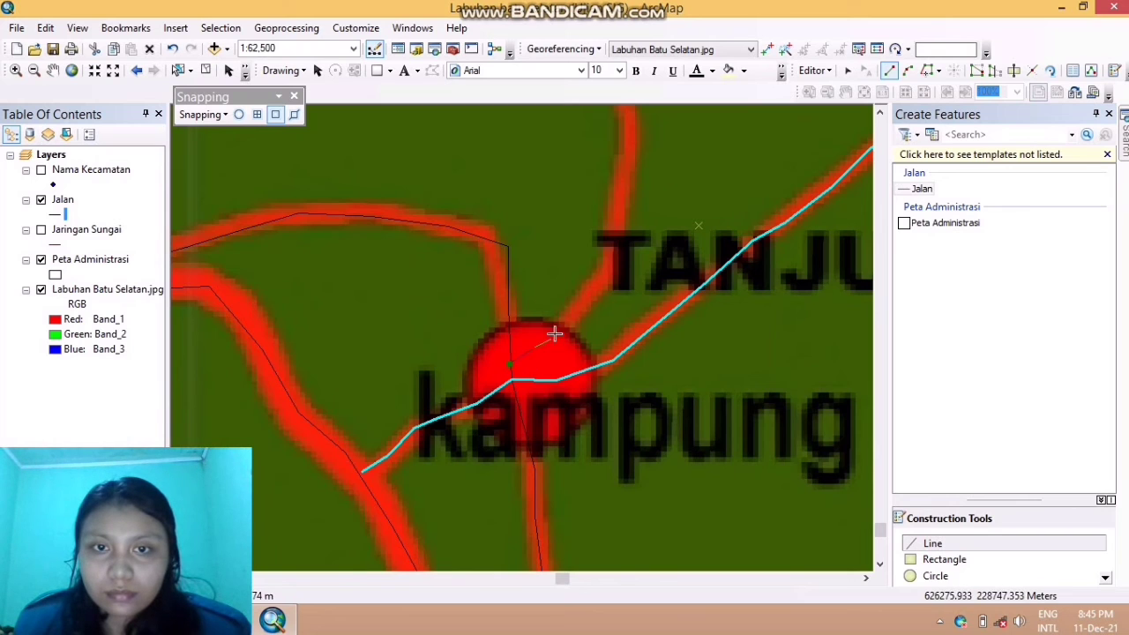
pyautogui.click(623, 168)
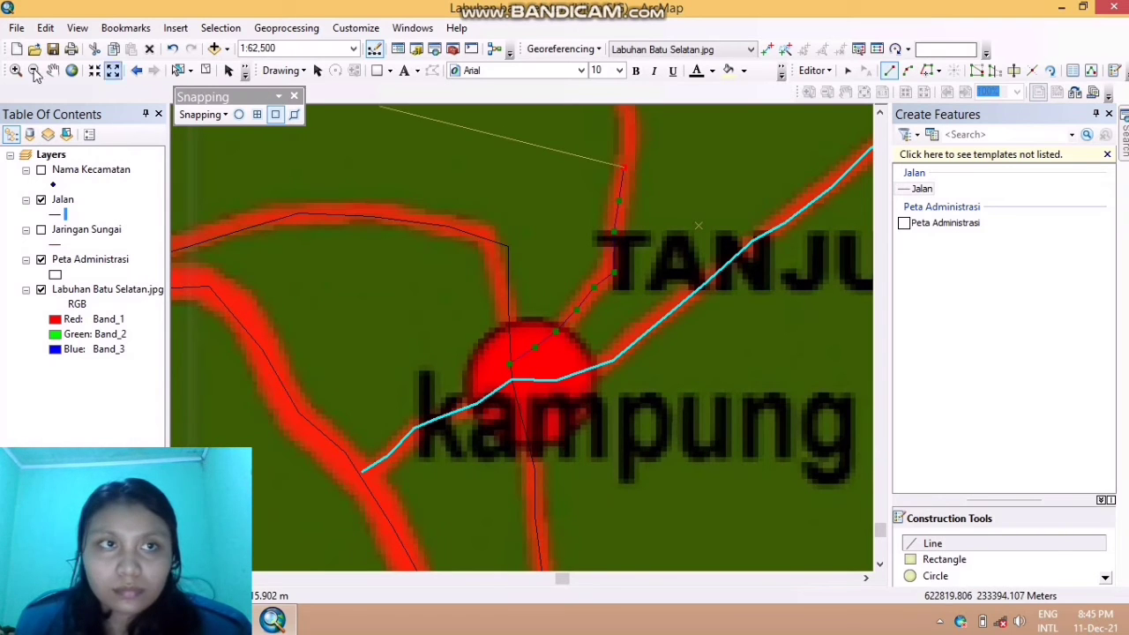
pyautogui.click(53, 71)
pyautogui.moveTo(603, 255); pyautogui.dragTo(557, 550)
pyautogui.click(940, 542)
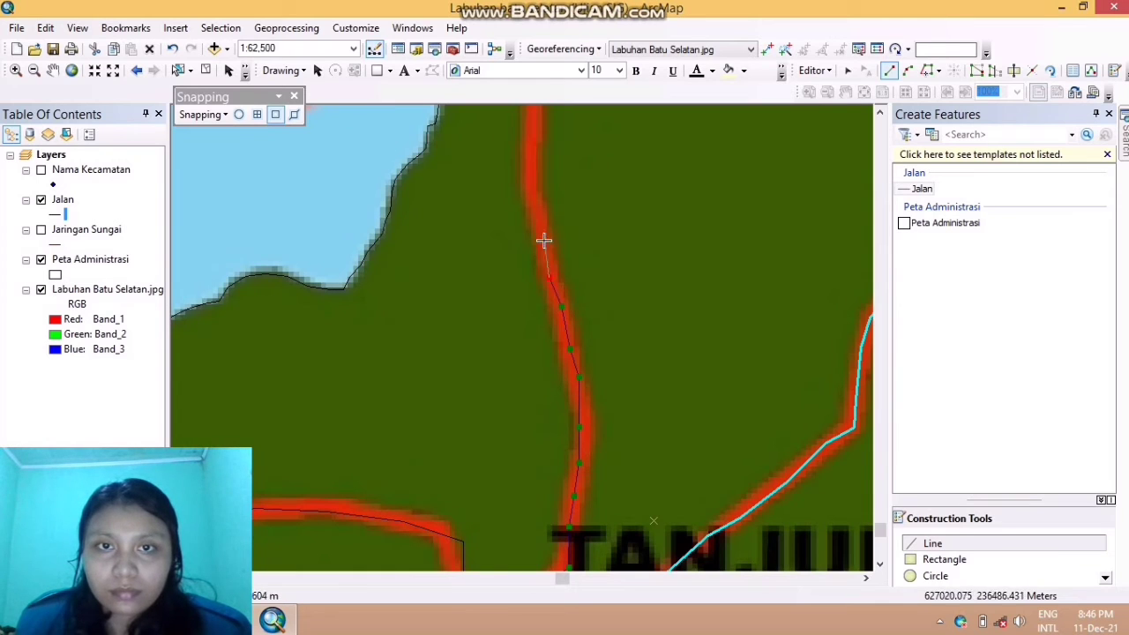
pyautogui.click(532, 135)
# Continue the road sketch north past the western branch junction and across the northern district boundary into the blue area
pyautogui.click(53, 71)
pyautogui.moveTo(625, 161); pyautogui.dragTo(554, 537)
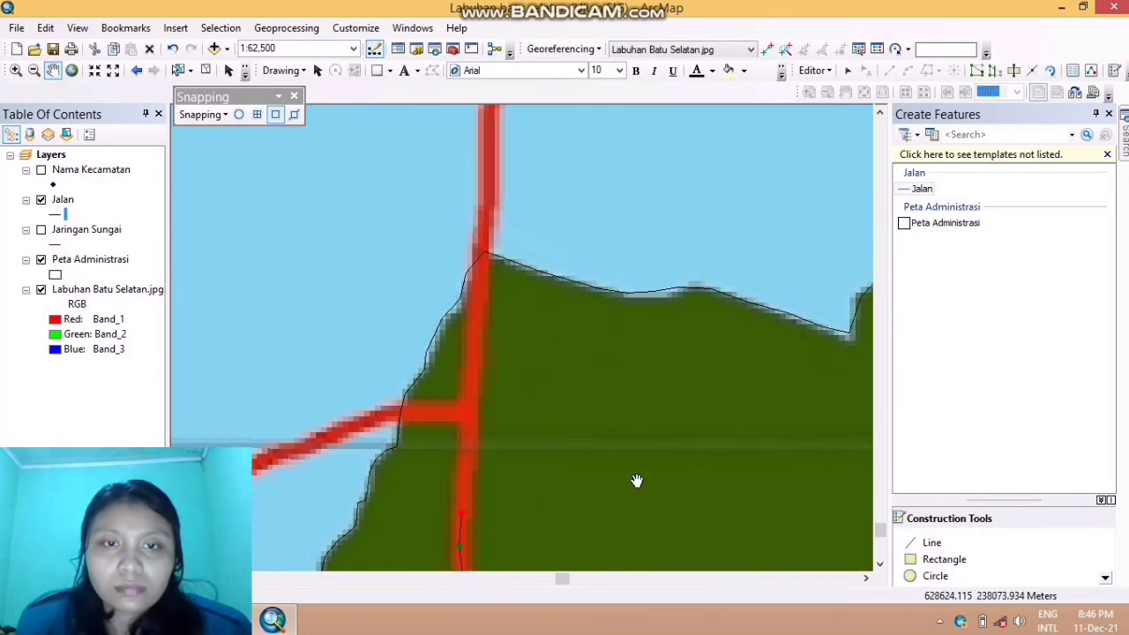
pyautogui.click(940, 543)
pyautogui.click(468, 448)
pyautogui.click(469, 380)
pyautogui.click(473, 337)
pyautogui.click(478, 279)
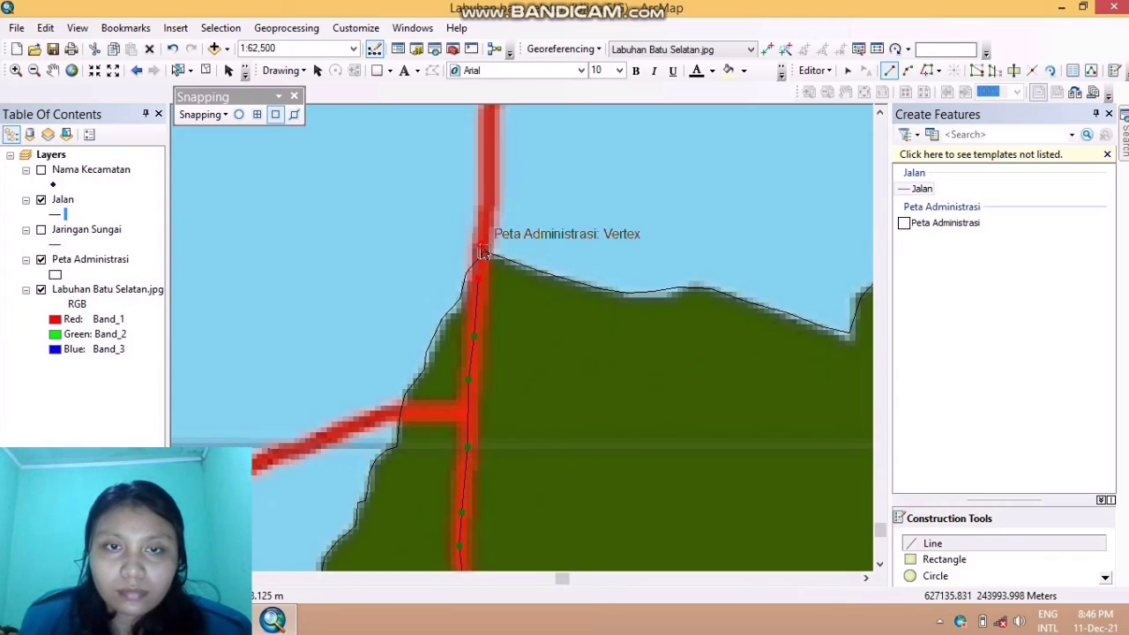
pyautogui.click(484, 254)
pyautogui.click(484, 176)
# Extend the road sketch north through the blue area to the map frame, and finish the line
pyautogui.click(53, 71)
pyautogui.moveTo(396, 141); pyautogui.dragTo(368, 375)
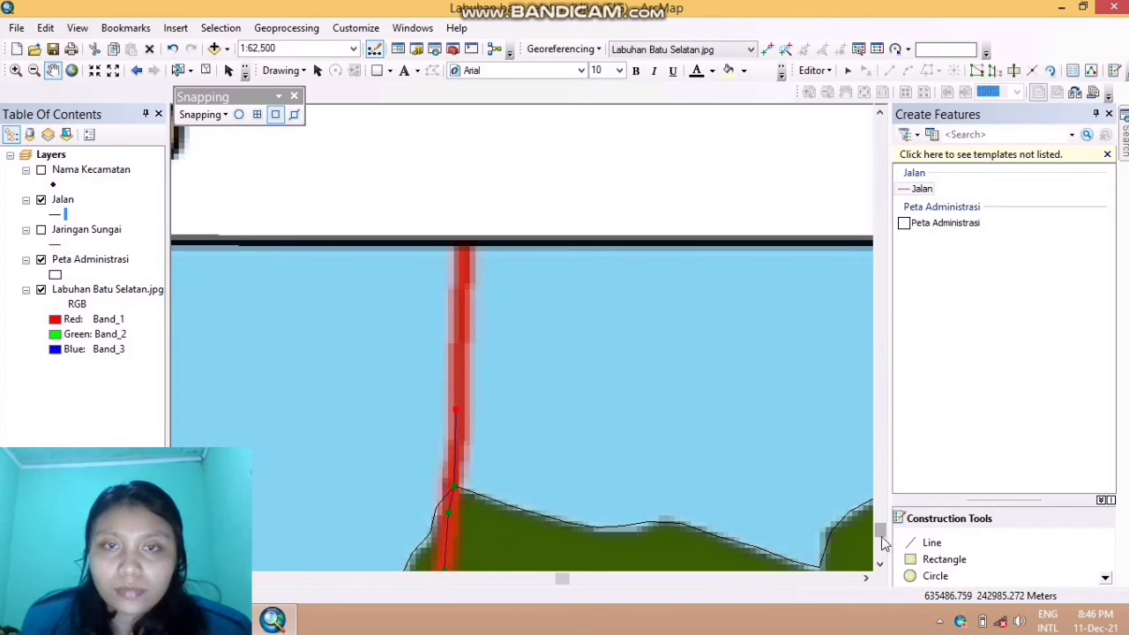
pyautogui.click(941, 542)
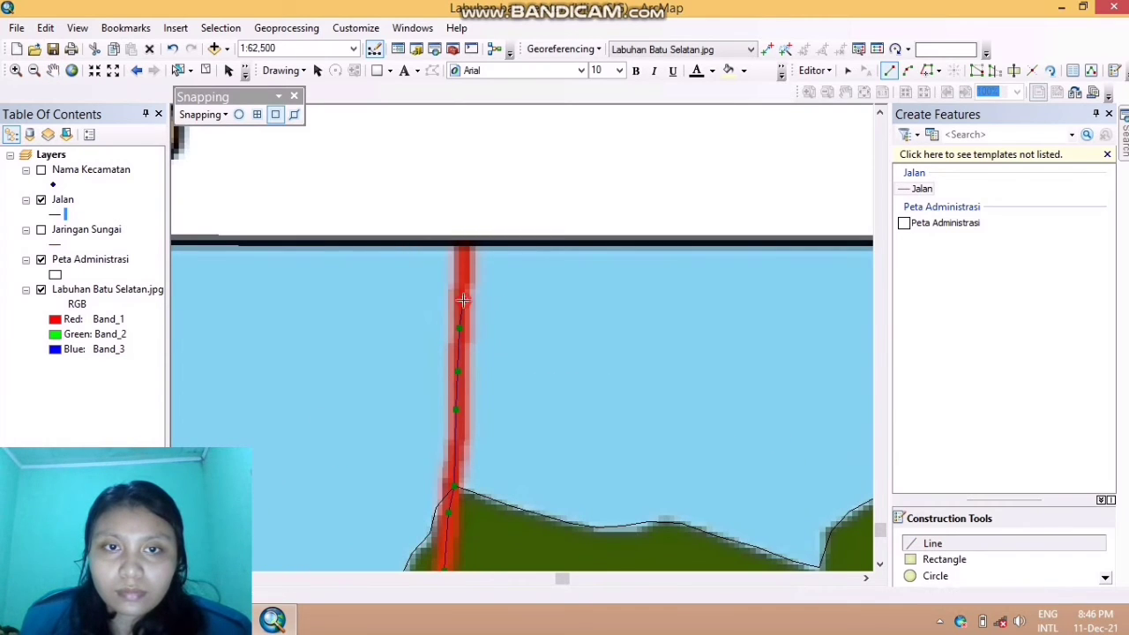
pyautogui.rightClick(482, 251)
pyautogui.click(529, 453)
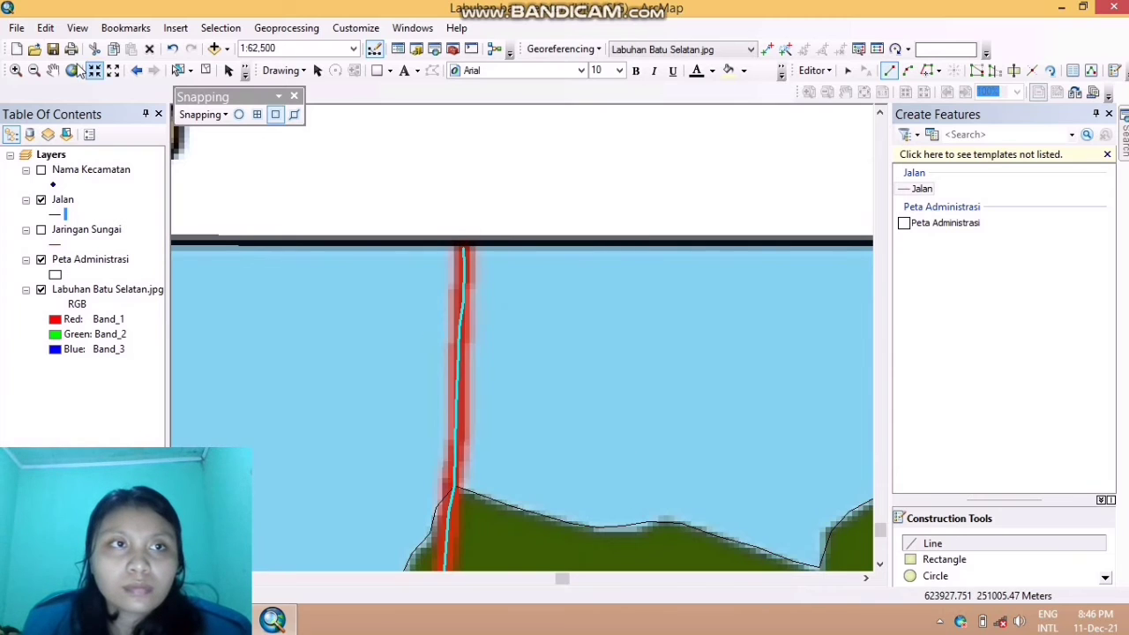
# Trace the short branch west from the northern road across the district boundary to its dead end, and finish the line
pyautogui.click(53, 70)
pyautogui.moveTo(280, 517); pyautogui.dragTo(837, 460)
pyautogui.click(932, 542)
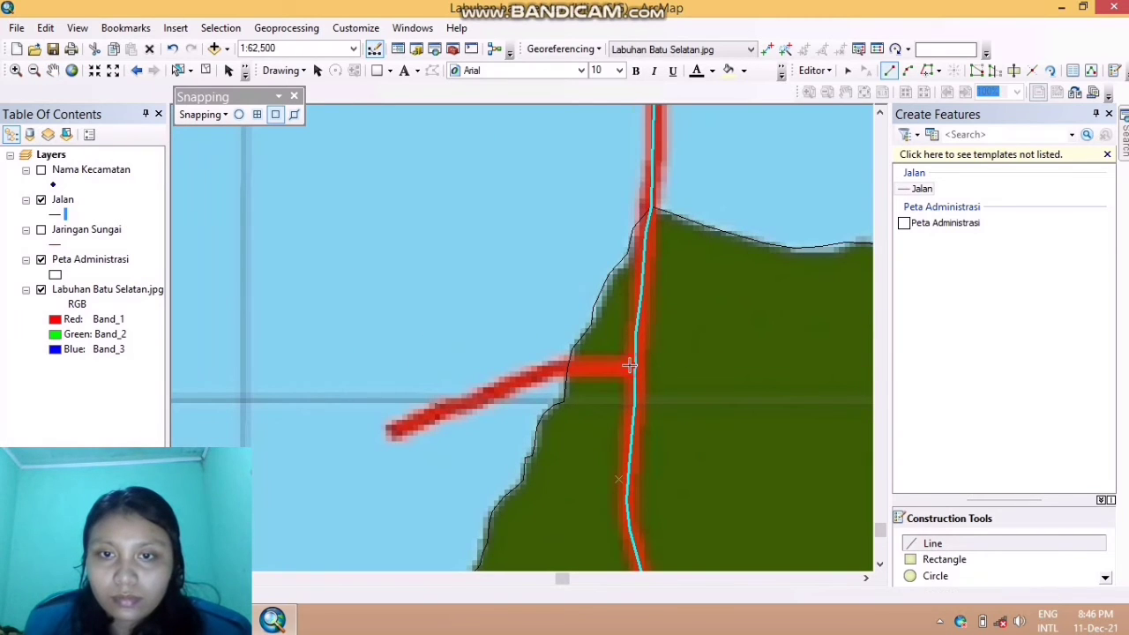
pyautogui.click(632, 365)
pyautogui.click(591, 364)
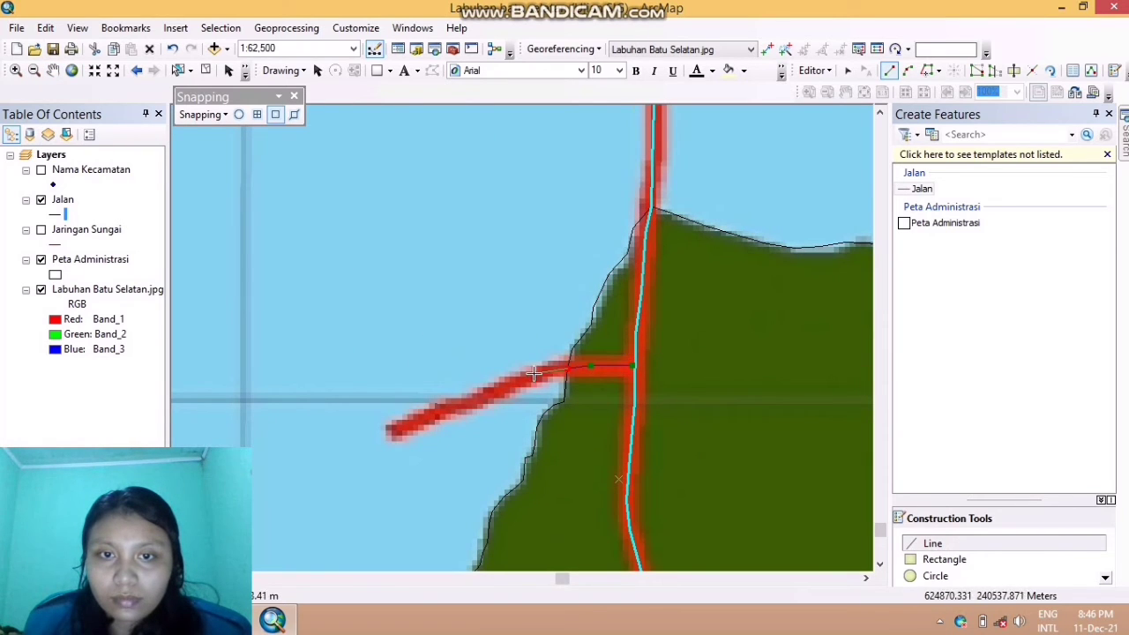
pyautogui.click(495, 391)
pyautogui.click(474, 397)
pyautogui.rightClick(398, 427)
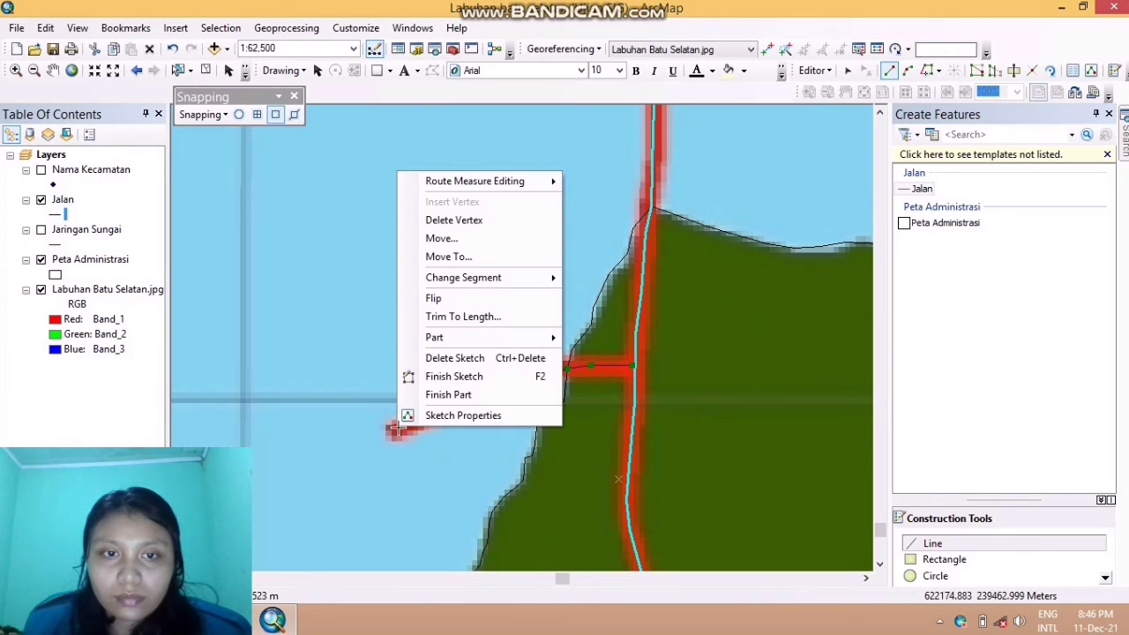
pyautogui.click(432, 377)
# Inspect the road network across torgamba, sungai kanan, kota pinang and silang kitang for roads not yet digitized
pyautogui.click(53, 70)
pyautogui.moveTo(725, 324); pyautogui.dragTo(557, 141)
pyautogui.moveTo(636, 305); pyautogui.dragTo(328, 178)
pyautogui.moveTo(550, 244); pyautogui.dragTo(318, 256)
pyautogui.scroll(5, 556, 259)
pyautogui.moveTo(573, 298); pyautogui.dragTo(674, 278)
pyautogui.moveTo(559, 401); pyautogui.dragTo(608, 175)
pyautogui.moveTo(603, 330); pyautogui.dragTo(604, 195)
pyautogui.moveTo(608, 372); pyautogui.dragTo(590, 168)
pyautogui.moveTo(443, 394); pyautogui.dragTo(491, 200)
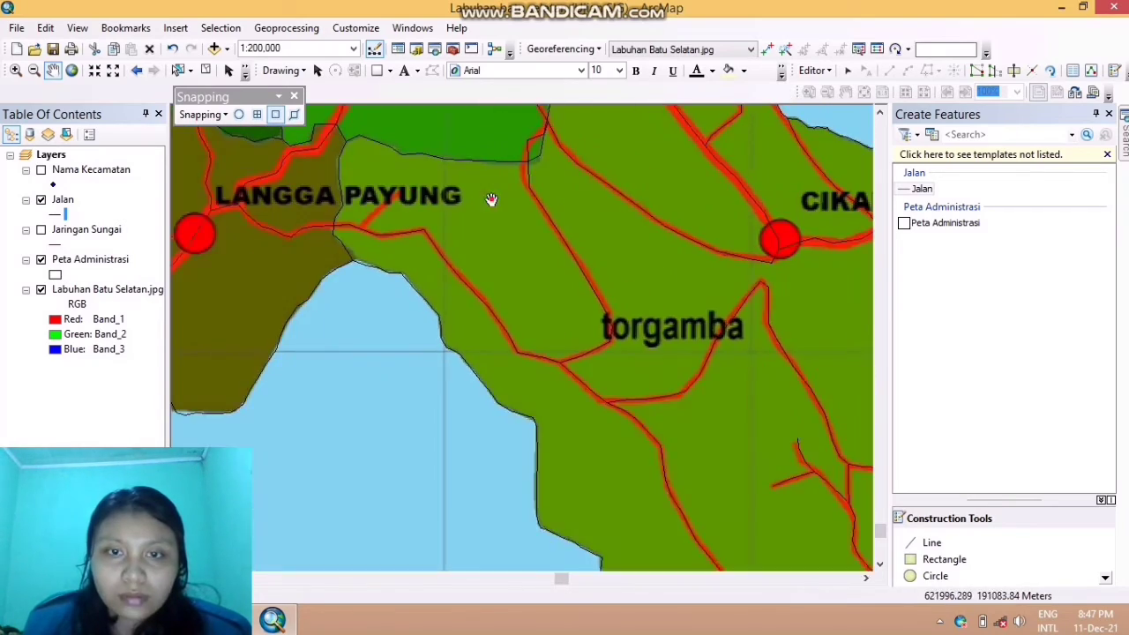
pyautogui.moveTo(734, 441); pyautogui.dragTo(673, 328)
pyautogui.moveTo(798, 473); pyautogui.dragTo(653, 194)
pyautogui.moveTo(439, 181); pyautogui.dragTo(669, 405)
pyautogui.moveTo(587, 292); pyautogui.dragTo(678, 506)
pyautogui.moveTo(564, 290); pyautogui.dragTo(681, 461)
pyautogui.moveTo(363, 321); pyautogui.dragTo(570, 386)
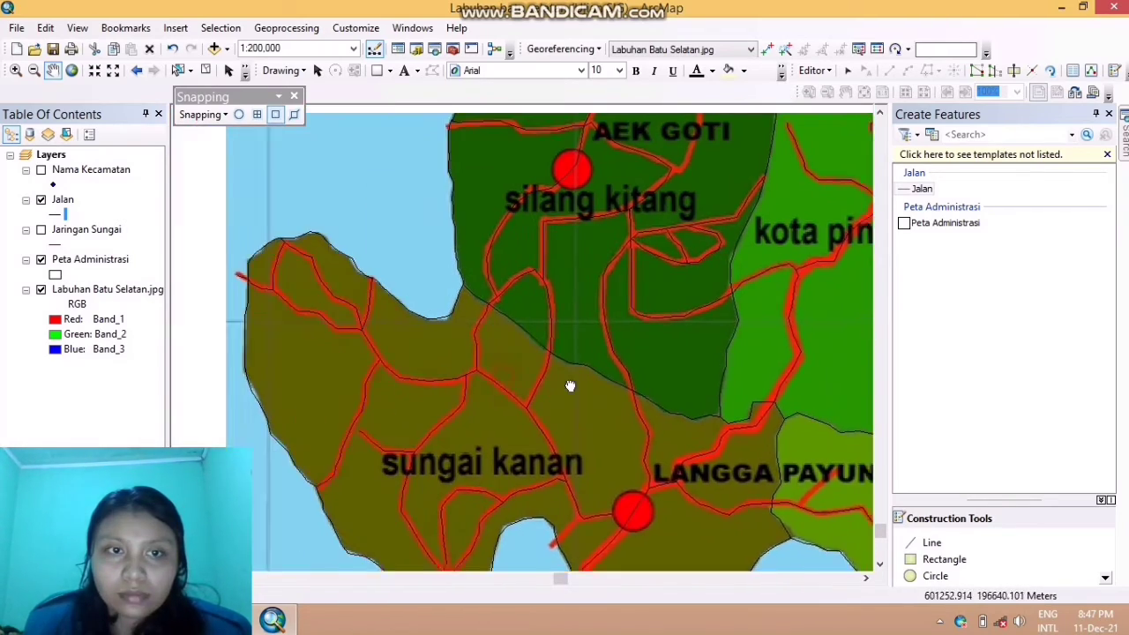
pyautogui.moveTo(714, 226); pyautogui.dragTo(586, 403)
# Start a Jalan line at the road junction south of the AEK GOTI label and trace it north toward the label
pyautogui.click(933, 544)
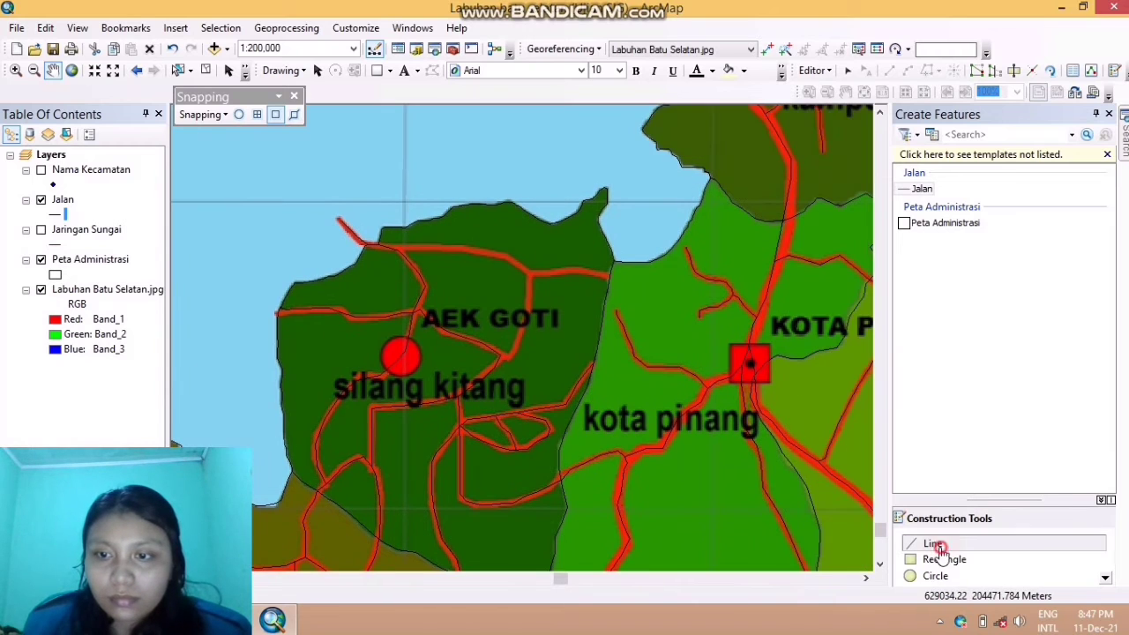
pyautogui.scroll(-3, 508, 368)
pyautogui.click(469, 377)
pyautogui.click(512, 366)
pyautogui.click(527, 338)
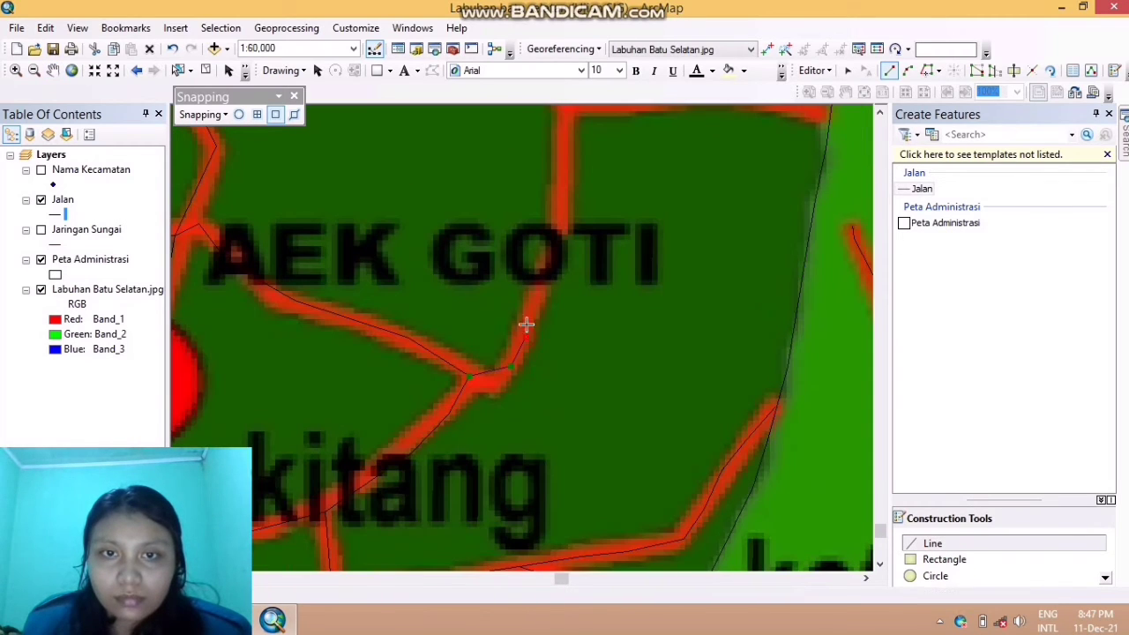
# Continue the sketch through the junction north of AEK GOTI and east to the silang kitang boundary, and finish the line
pyautogui.click(53, 72)
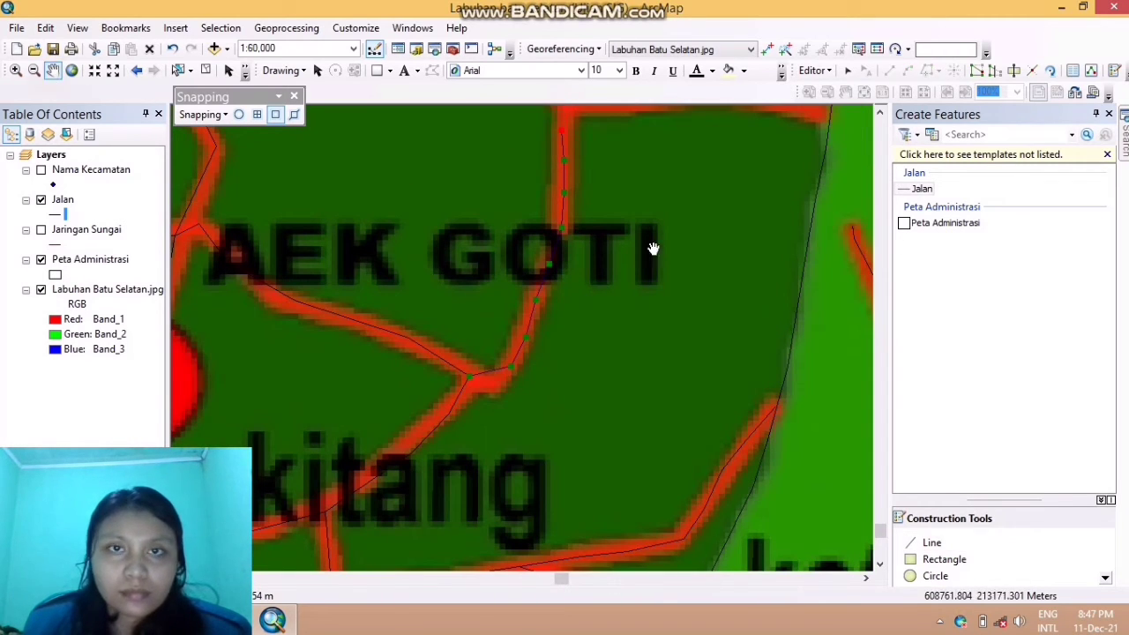
pyautogui.moveTo(653, 247); pyautogui.dragTo(639, 369)
pyautogui.moveTo(681, 255); pyautogui.dragTo(706, 345)
pyautogui.click(933, 544)
pyautogui.click(573, 323)
pyautogui.click(600, 314)
pyautogui.click(636, 314)
pyautogui.click(668, 311)
pyautogui.click(703, 310)
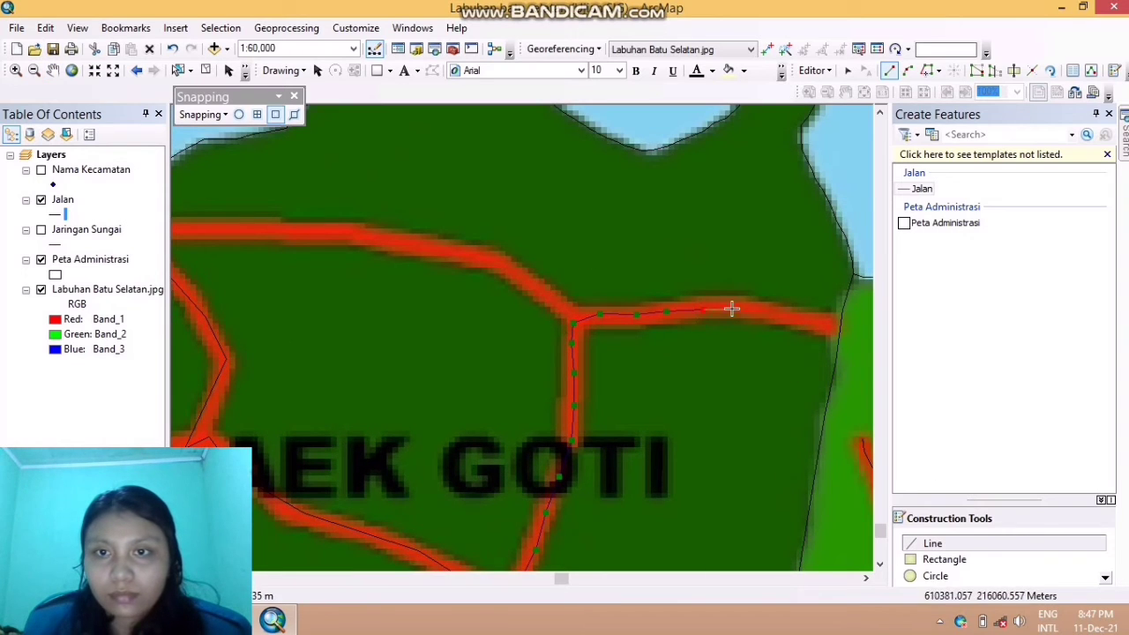
pyautogui.rightClick(841, 329)
pyautogui.click(873, 535)
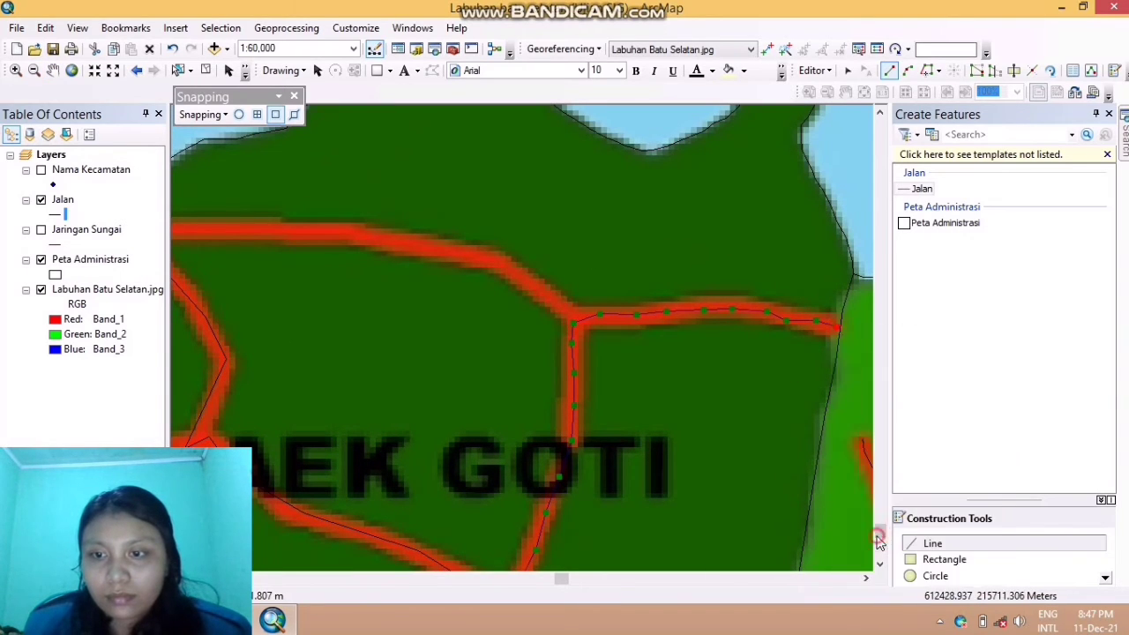
# Start a Jalan line at the junction north of AEK GOTI and trace the road west along northern silang kitang
pyautogui.click(574, 323)
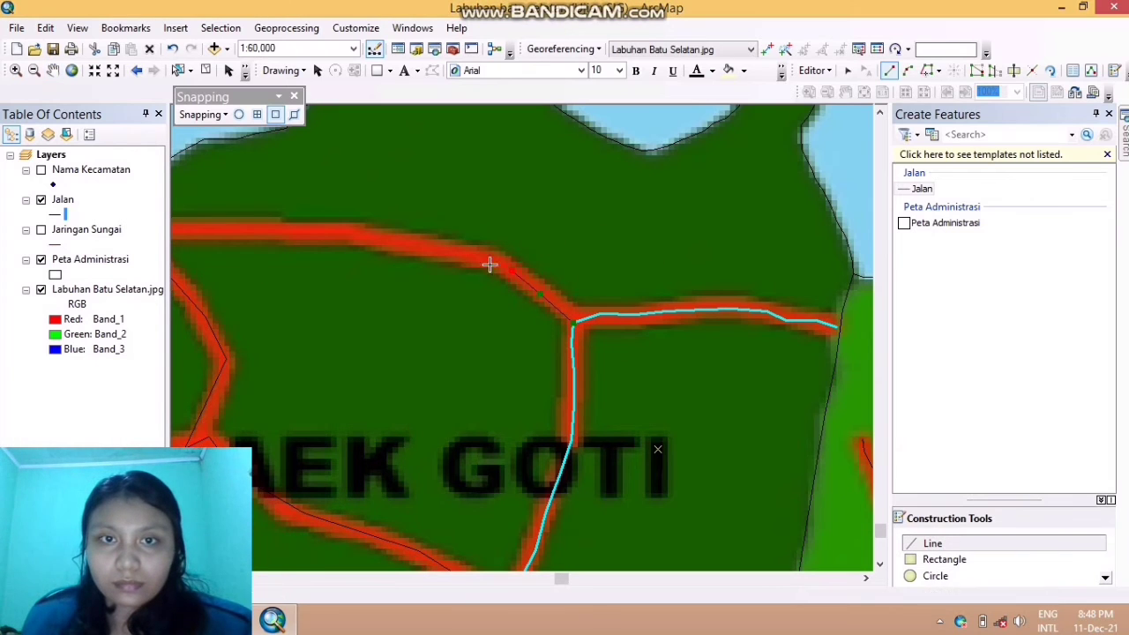
pyautogui.click(424, 251)
pyautogui.click(376, 239)
pyautogui.click(351, 235)
pyautogui.click(305, 232)
pyautogui.click(265, 231)
pyautogui.click(217, 230)
pyautogui.click(188, 230)
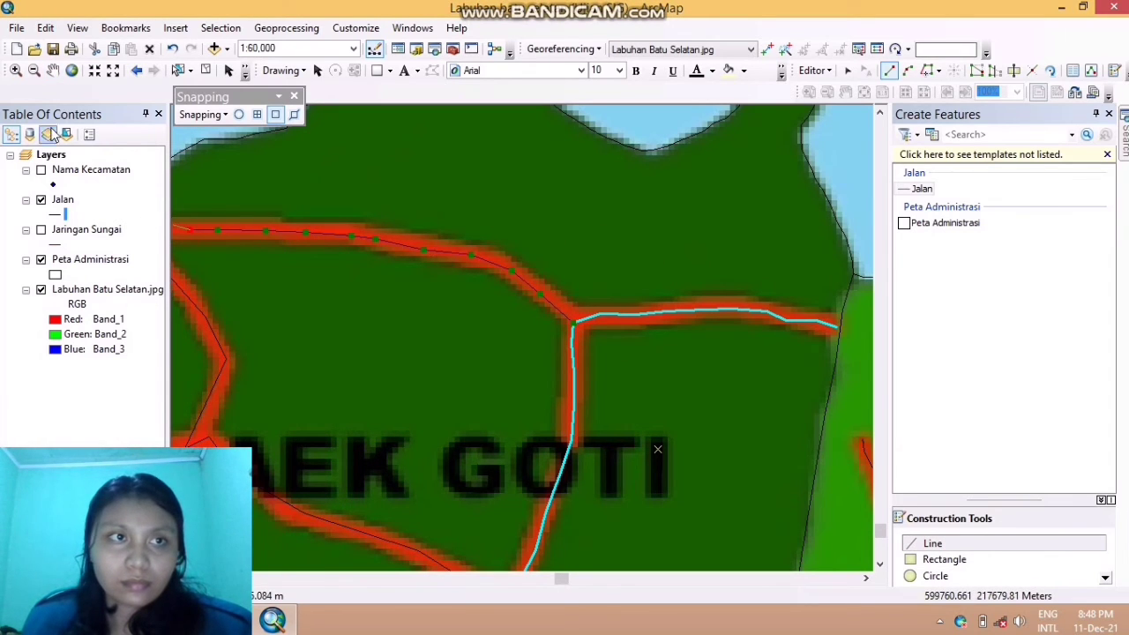
# Continue the western road sketch to the existing road line near the northwestern silang kitang boundary, and finish the line
pyautogui.press('c')
pyautogui.moveTo(198, 167); pyautogui.dragTo(472, 290)
pyautogui.click(927, 543)
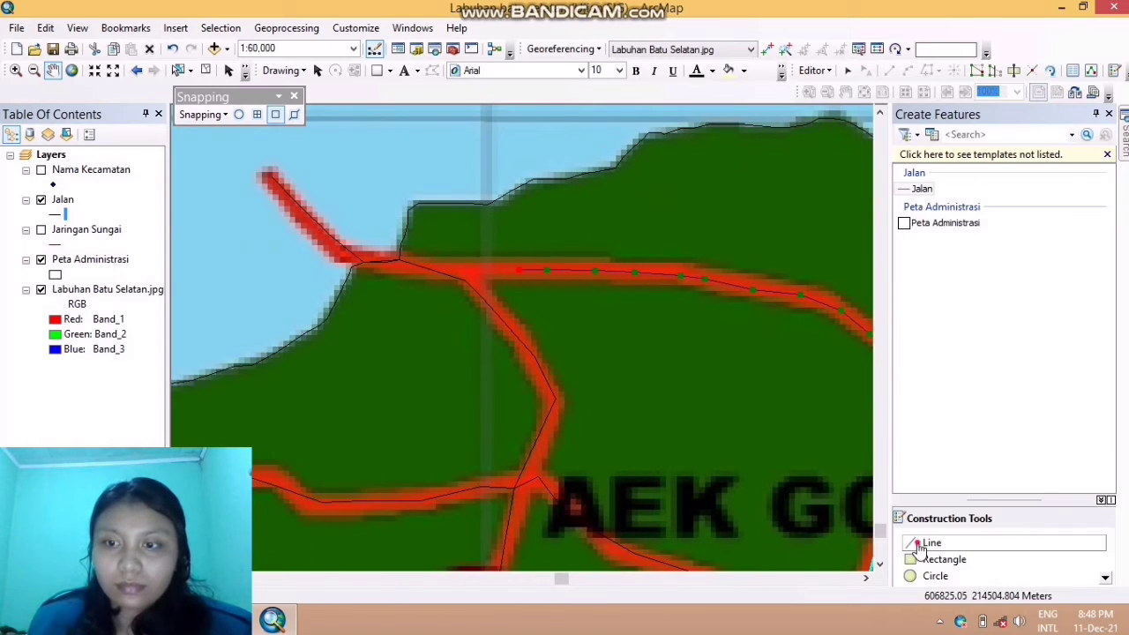
pyautogui.click(469, 270)
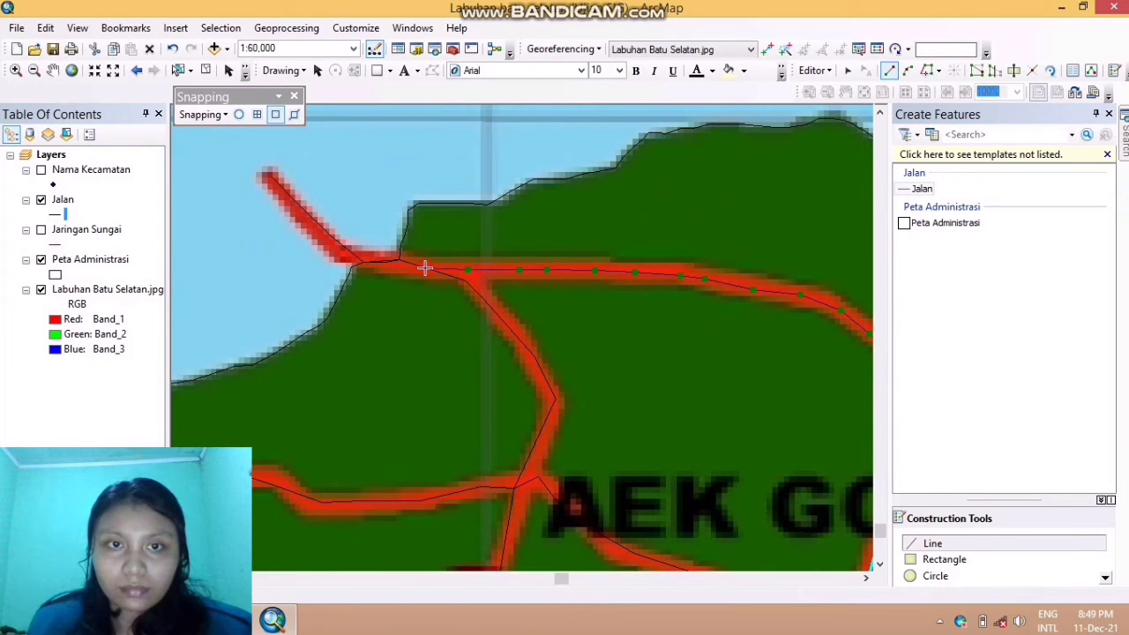
pyautogui.rightClick(425, 268)
pyautogui.click(498, 472)
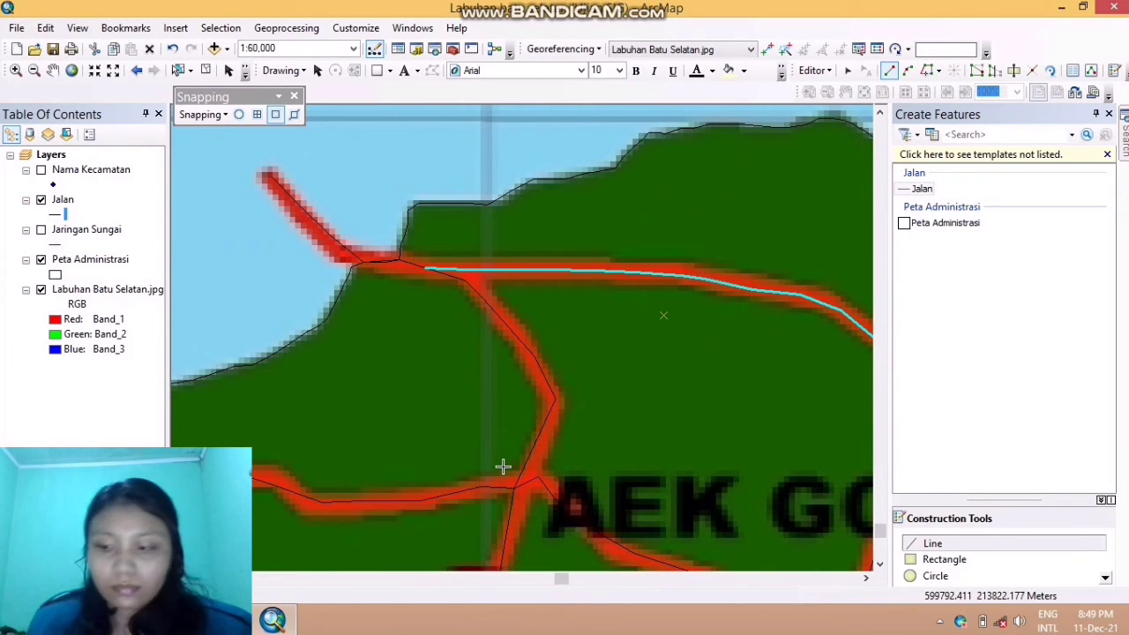
# Review the digitized roads across all districts of the map at 1:600,000 for missing segments
pyautogui.click(52, 69)
pyautogui.scroll(-5, 657, 303)
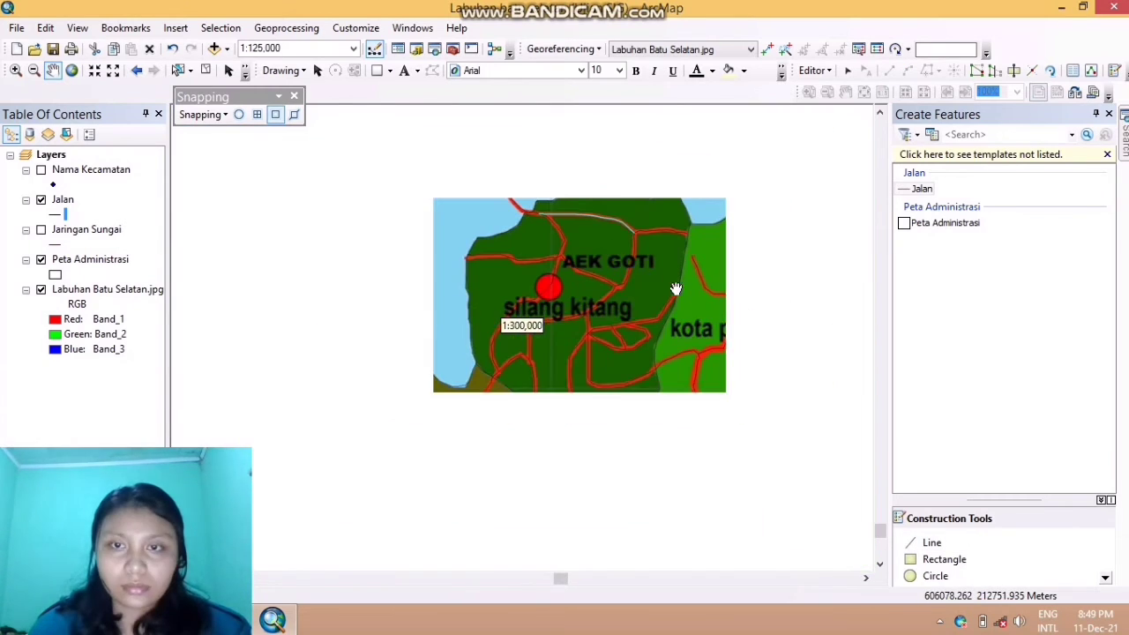
pyautogui.moveTo(705, 305); pyautogui.dragTo(552, 220)
pyautogui.moveTo(636, 287); pyautogui.dragTo(522, 258)
pyautogui.scroll(-2, 634, 314)
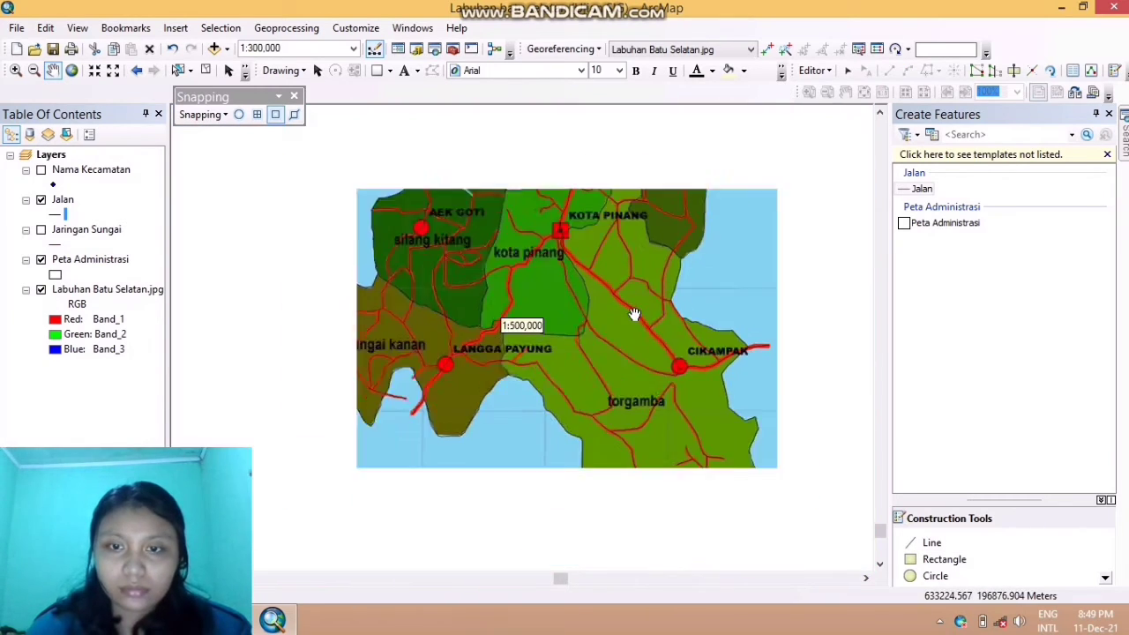
pyautogui.scroll(-1, 634, 315)
pyautogui.moveTo(633, 275); pyautogui.dragTo(569, 303)
pyautogui.moveTo(608, 257); pyautogui.dragTo(626, 229)
pyautogui.moveTo(570, 252); pyautogui.dragTo(574, 268)
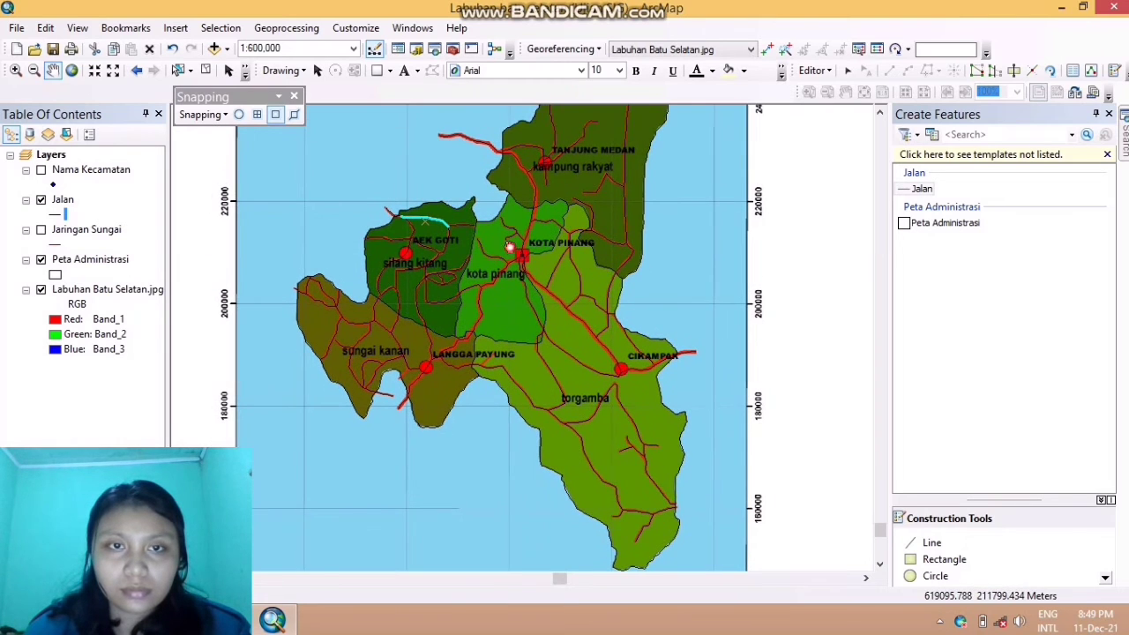
pyautogui.moveTo(509, 247); pyautogui.dragTo(564, 260)
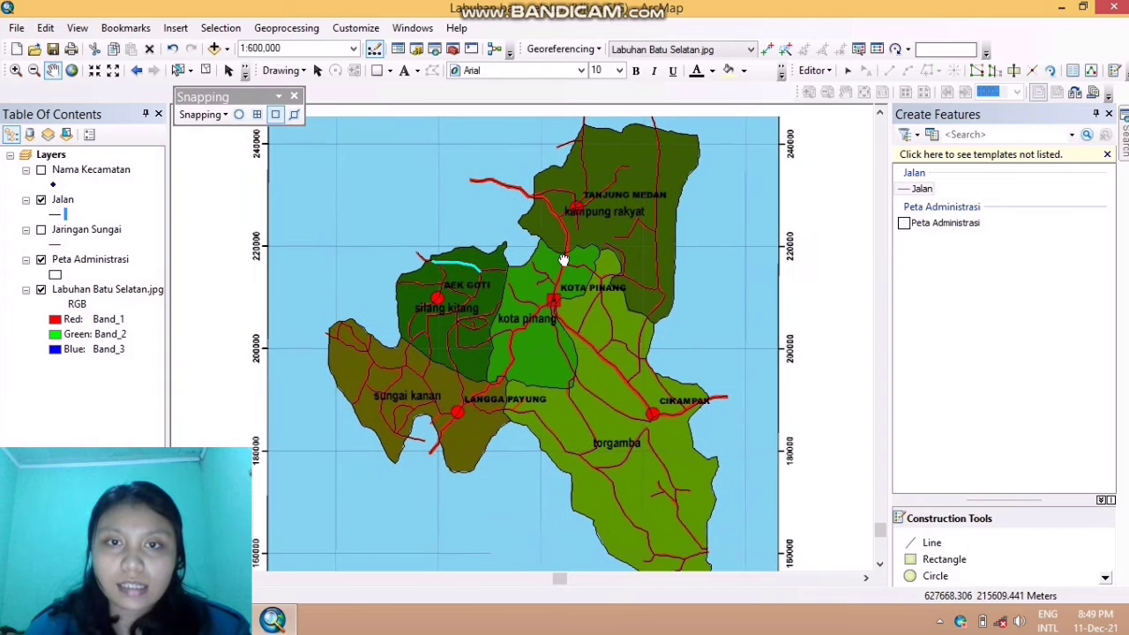
pyautogui.moveTo(536, 355); pyautogui.dragTo(537, 330)
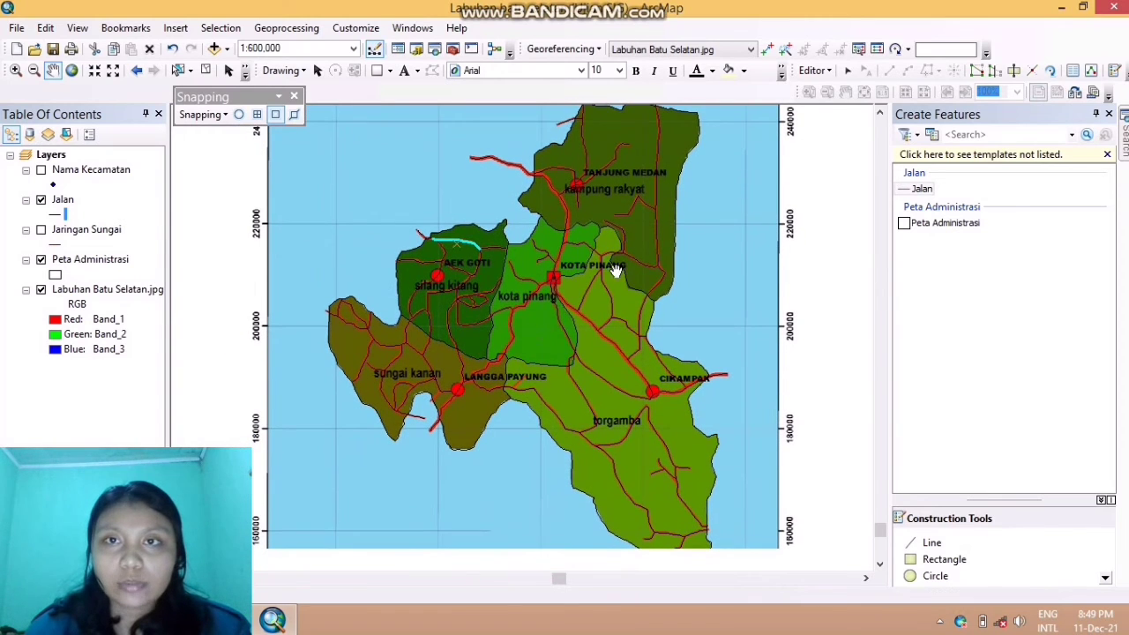
# Save the road edits and stop the editing session
pyautogui.click(826, 72)
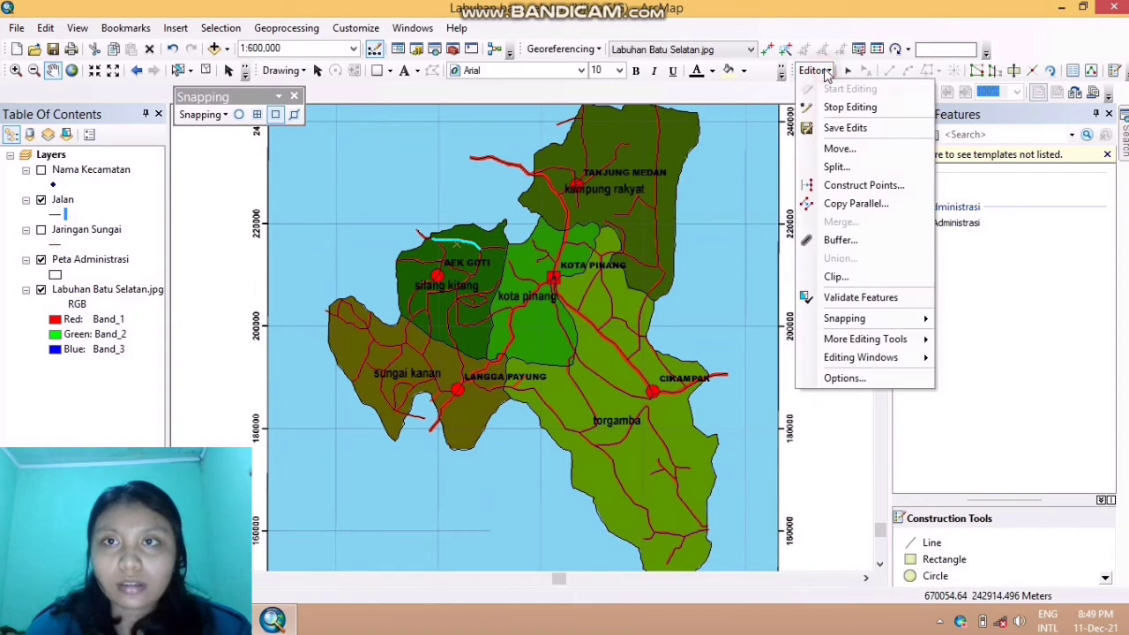
pyautogui.click(826, 125)
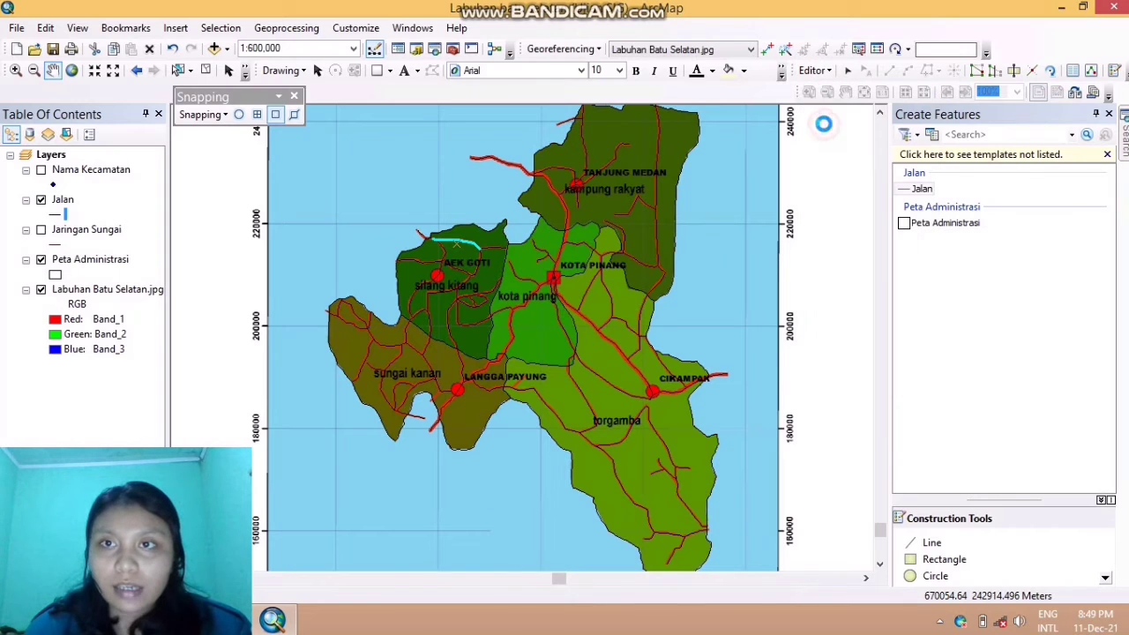
pyautogui.click(829, 72)
pyautogui.click(834, 108)
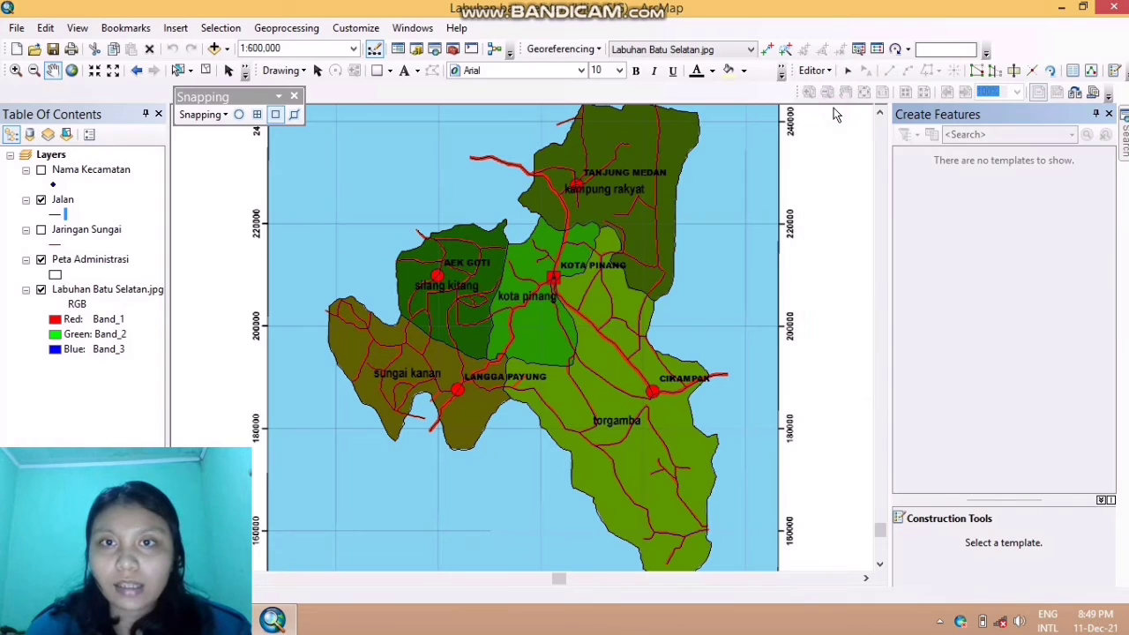
# Hide the Labuhan Batu Selatan.jpg base map to check the digitized lines on their own, and show it again
pyautogui.click(41, 290)
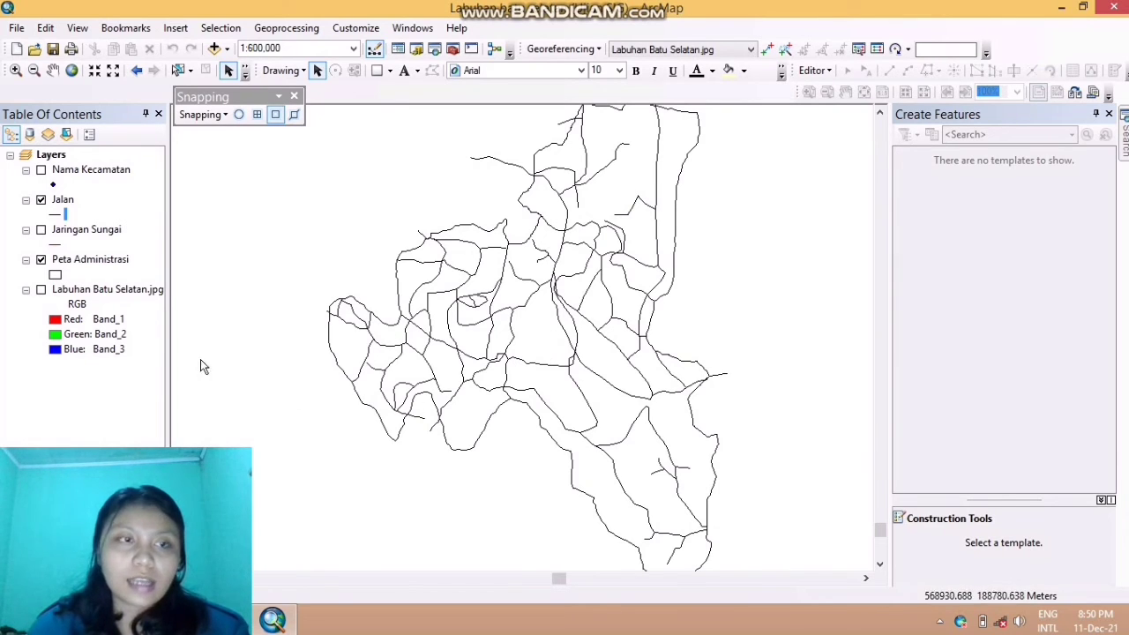
pyautogui.click(40, 289)
pyautogui.click(41, 289)
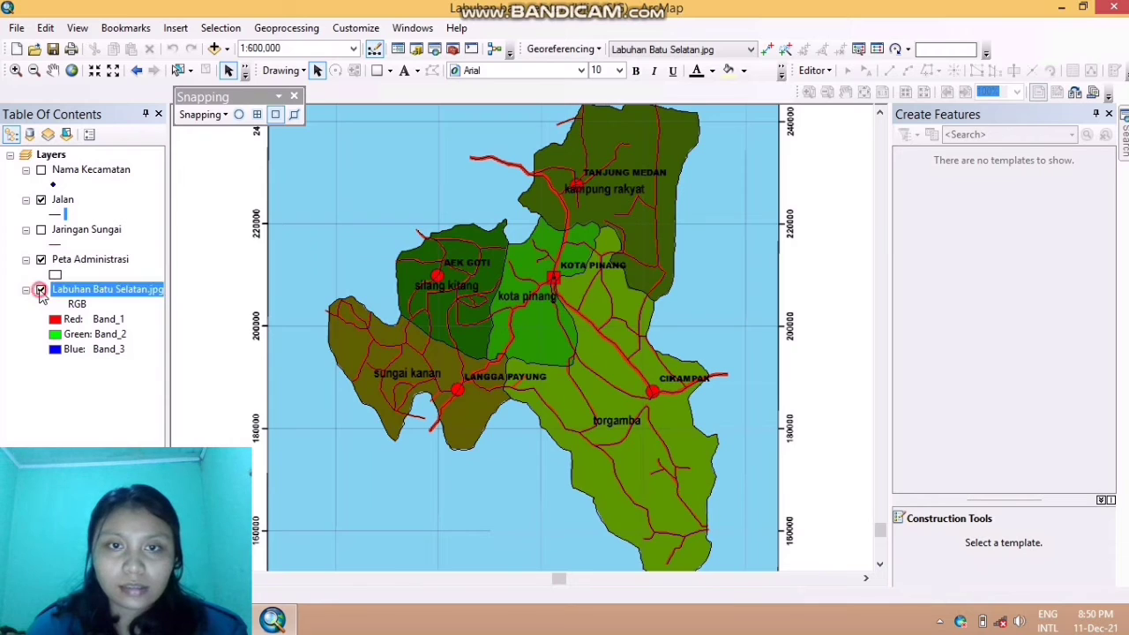
pyautogui.click(40, 289)
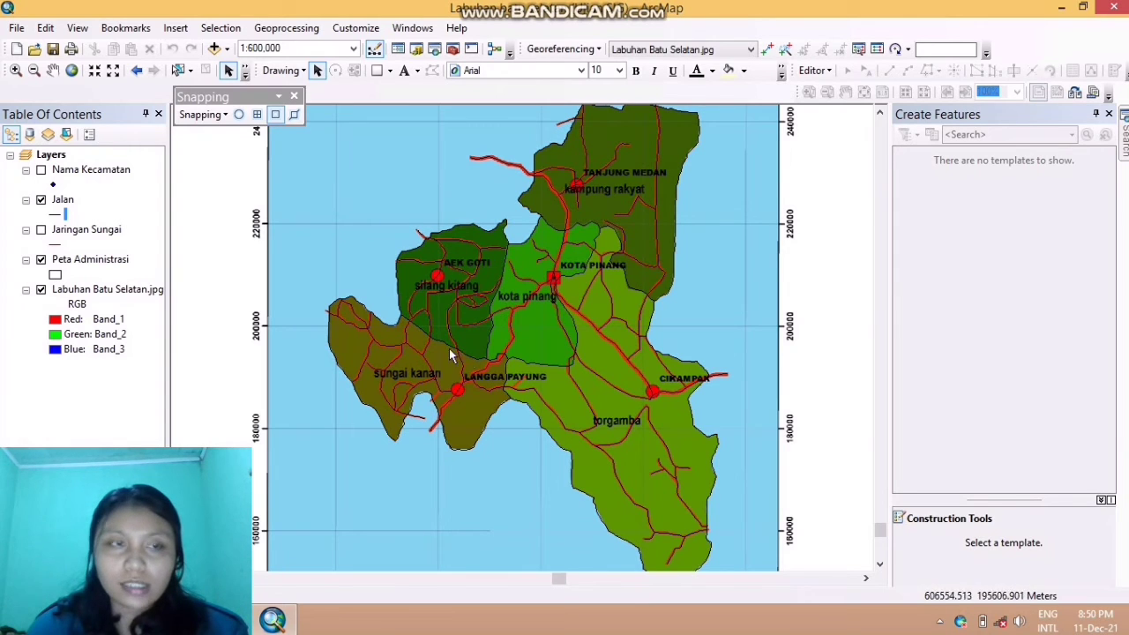
# Make the Nama Kecamatan point layer visible
pyautogui.click(40, 171)
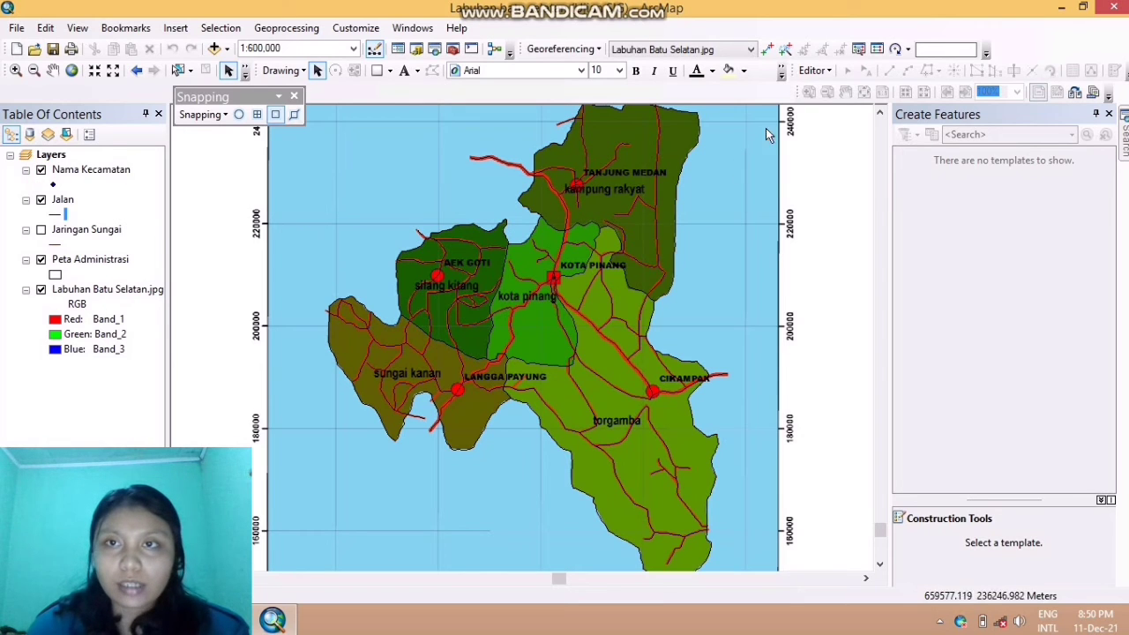
# Start an editing session and place Nama Kabupaten points on the Tanjung Medan, Aek Goti and Kota Pinang markers
pyautogui.click(816, 71)
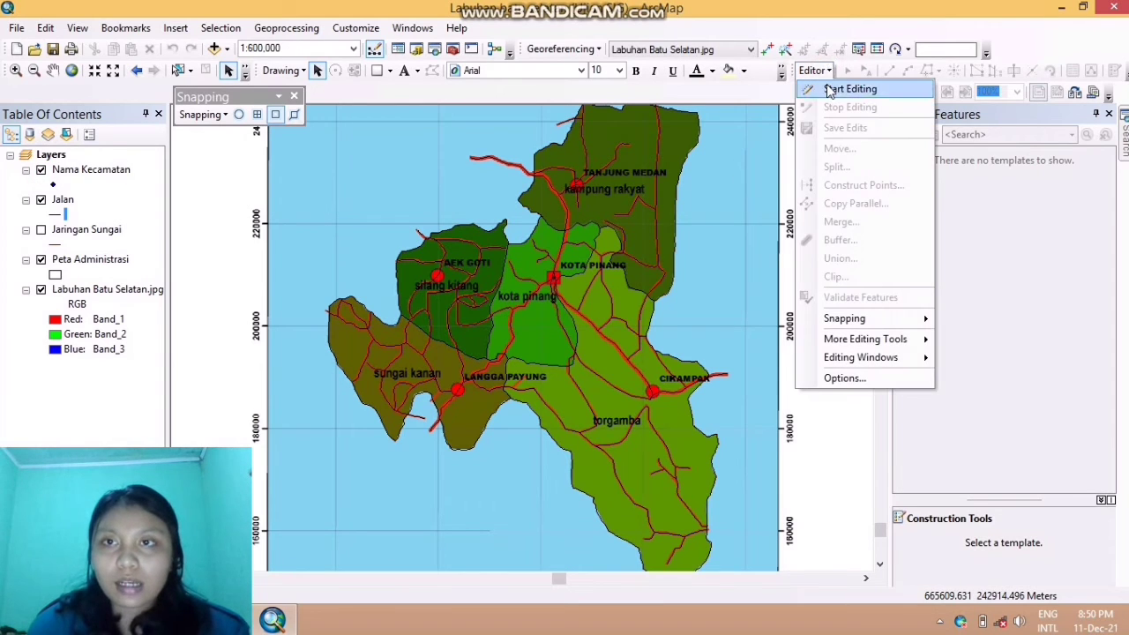
pyautogui.click(830, 90)
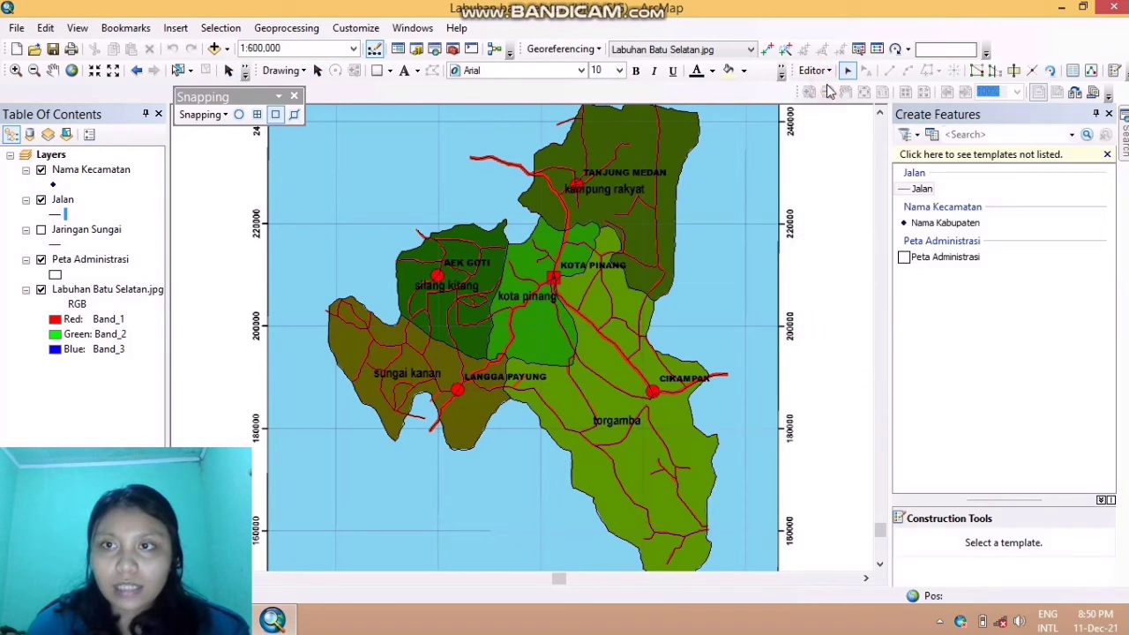
pyautogui.click(931, 226)
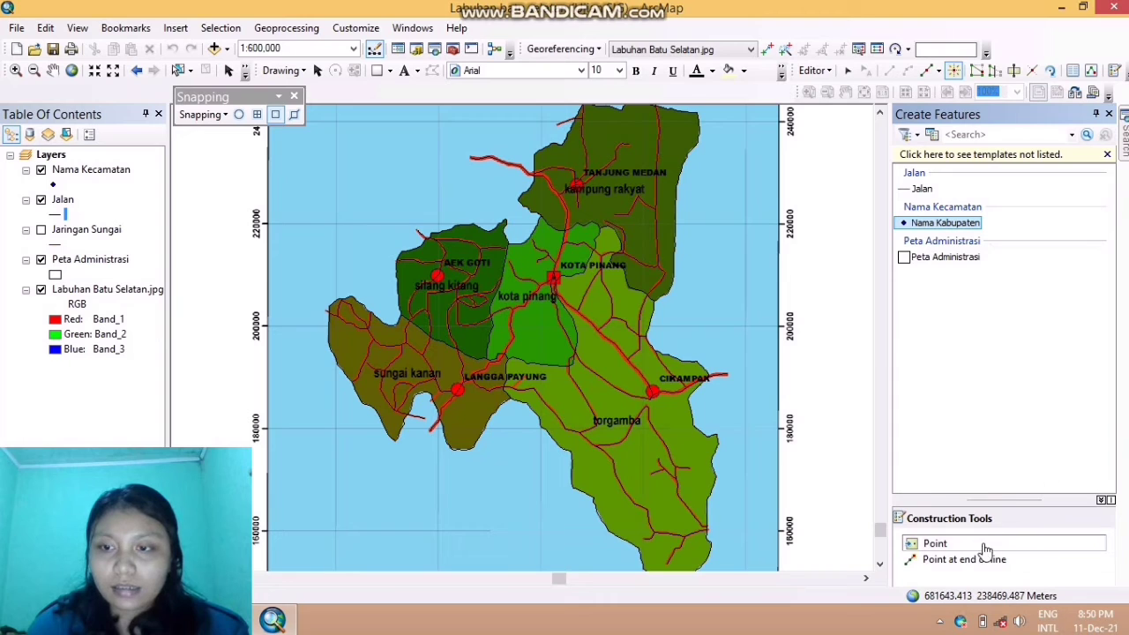
pyautogui.click(931, 545)
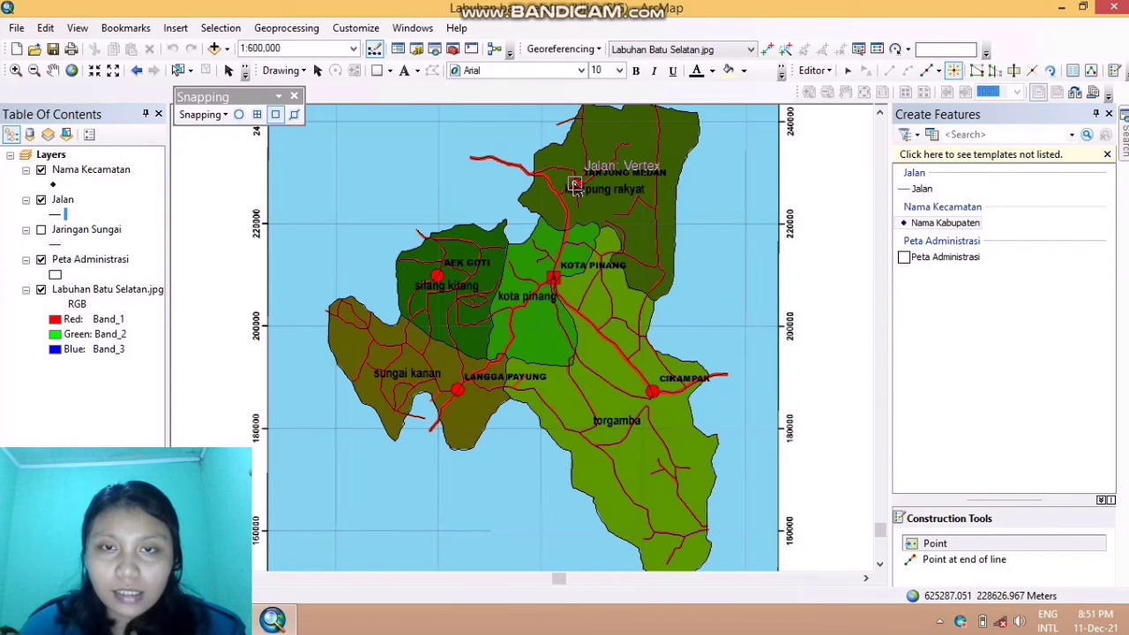
pyautogui.scroll(-3, 575, 190)
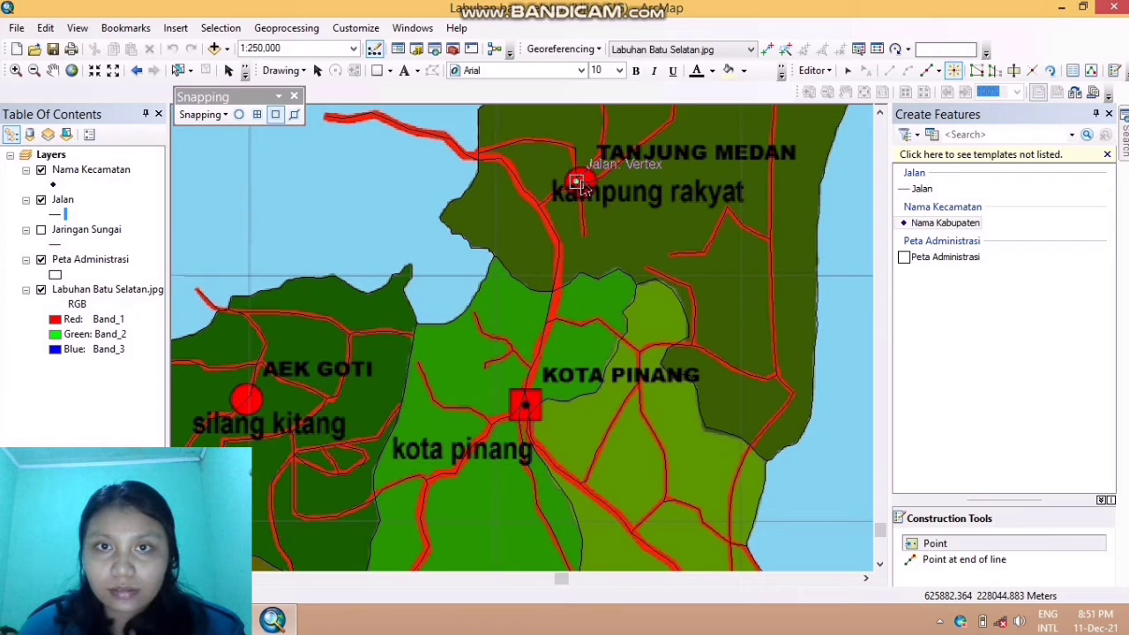
pyautogui.click(576, 182)
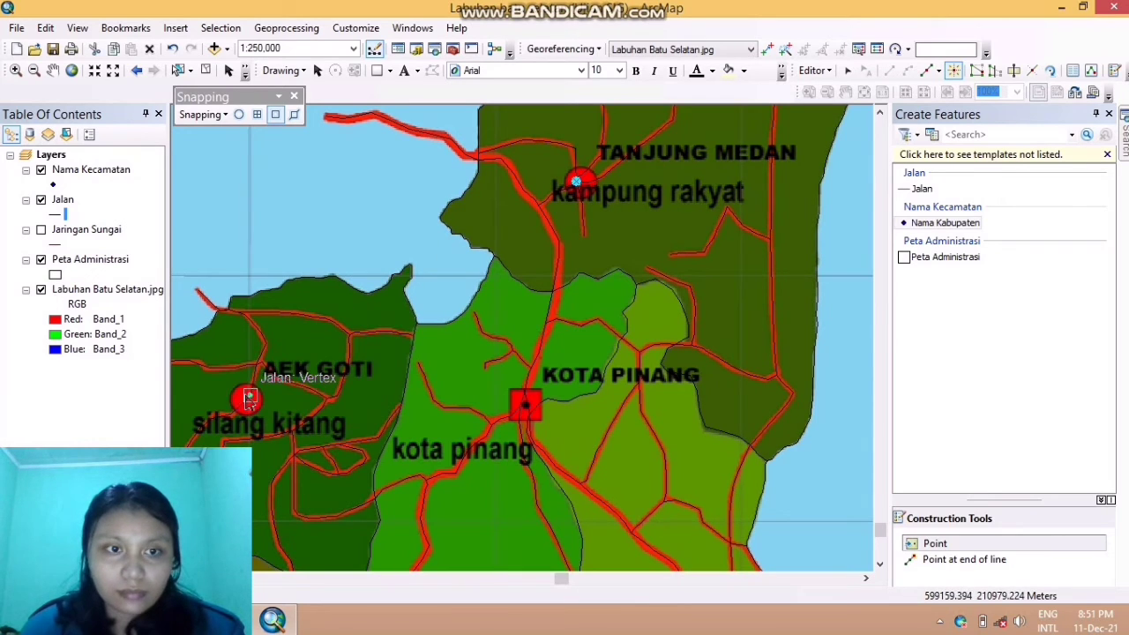
pyautogui.click(250, 399)
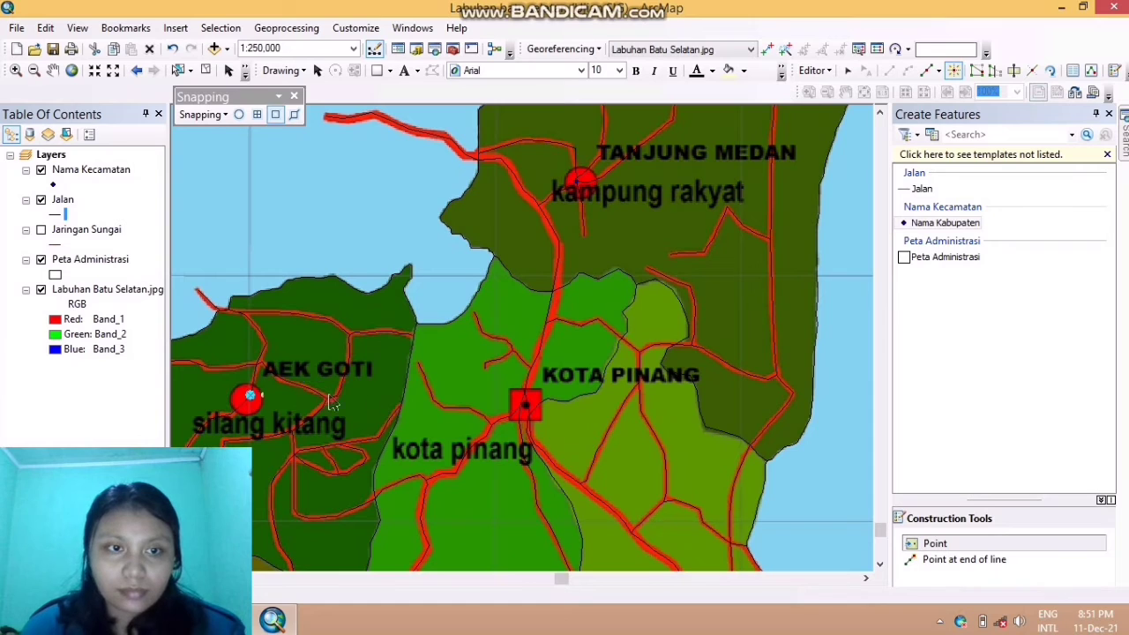
pyautogui.click(527, 407)
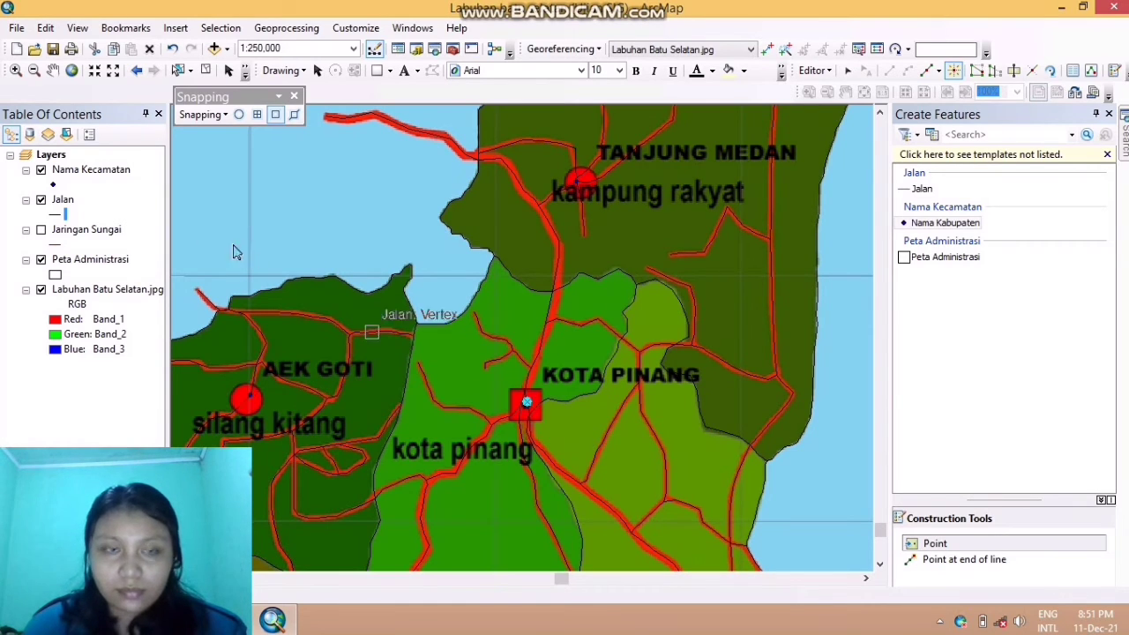
# Place Nama Kabupaten points on the Langga Payung and Cikampak markers
pyautogui.click(55, 71)
pyautogui.moveTo(300, 535); pyautogui.dragTo(512, 277)
pyautogui.moveTo(510, 341); pyautogui.dragTo(535, 326)
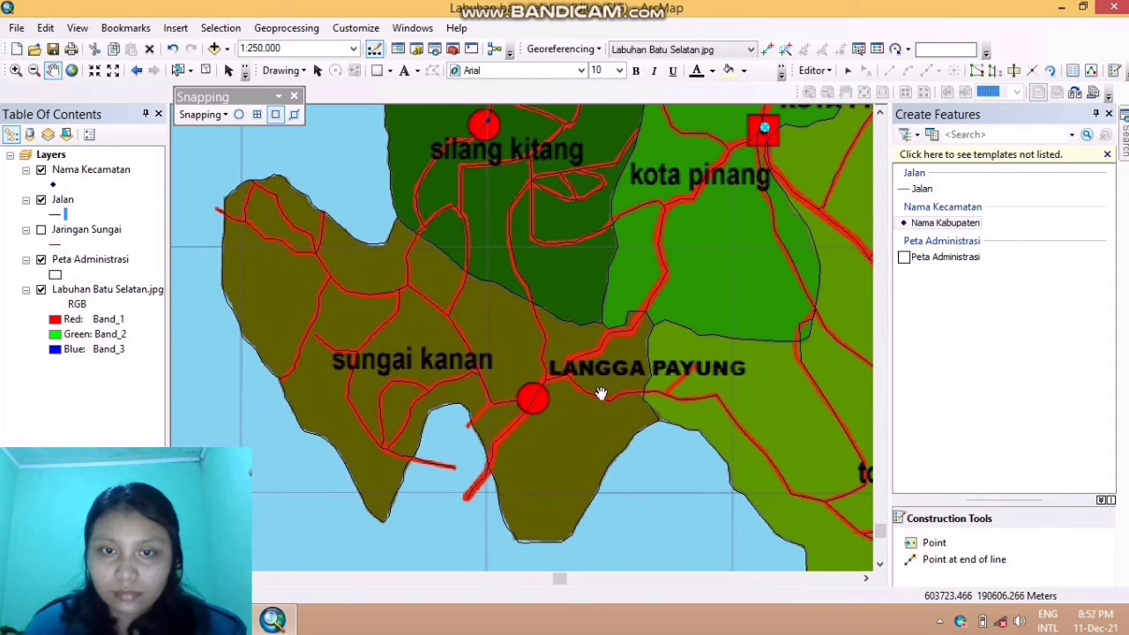
pyautogui.click(951, 541)
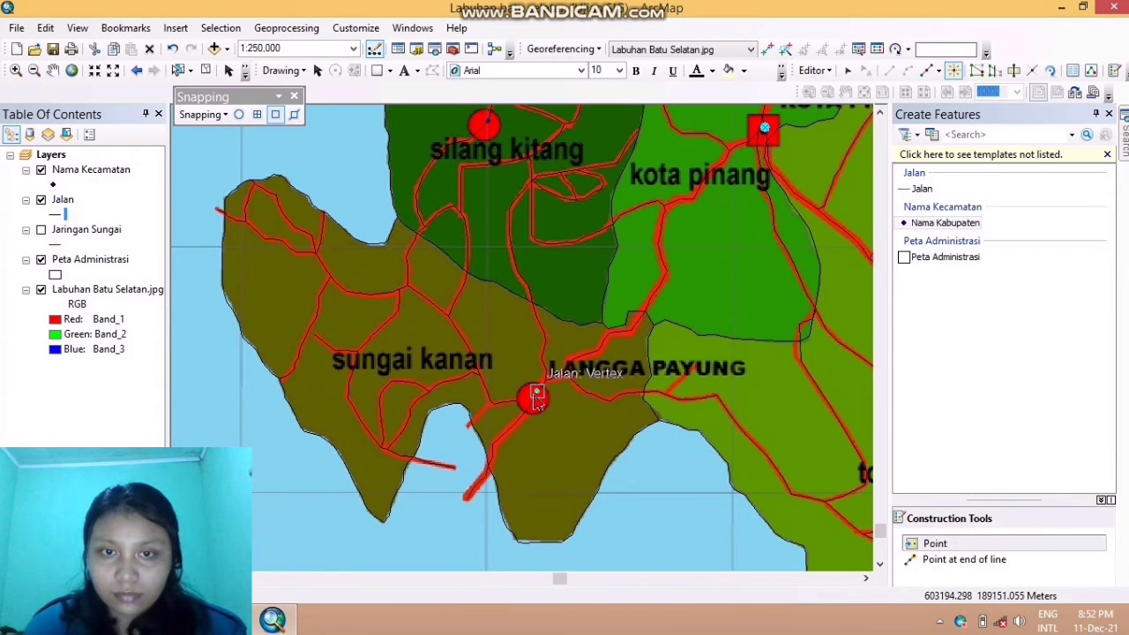
pyautogui.click(53, 74)
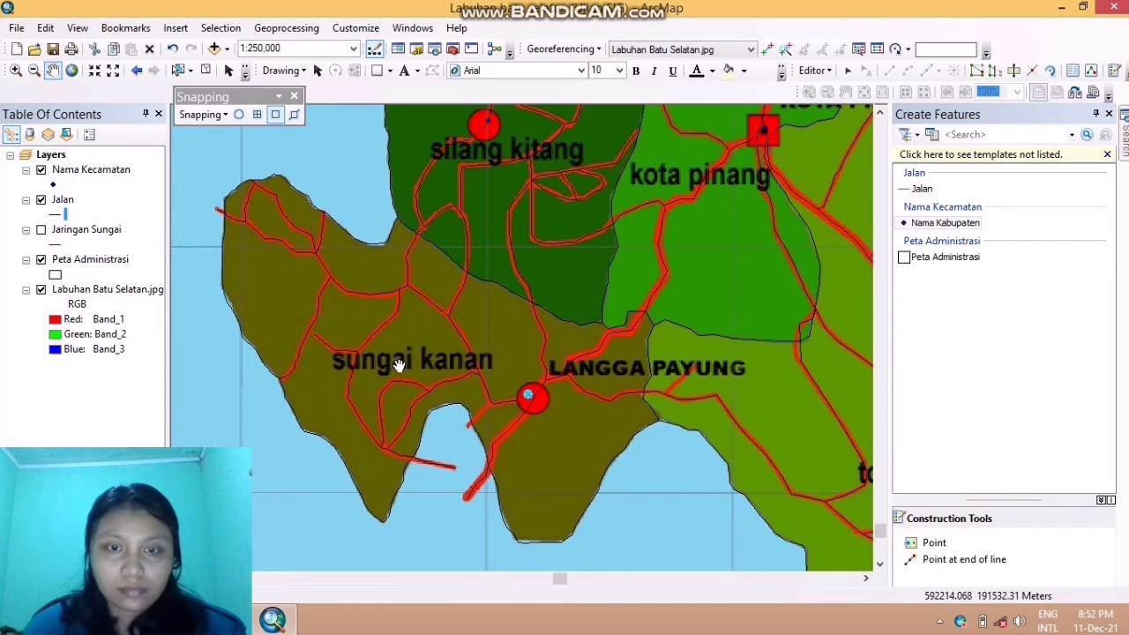
pyautogui.moveTo(622, 417); pyautogui.dragTo(303, 266)
pyautogui.moveTo(604, 396); pyautogui.dragTo(562, 387)
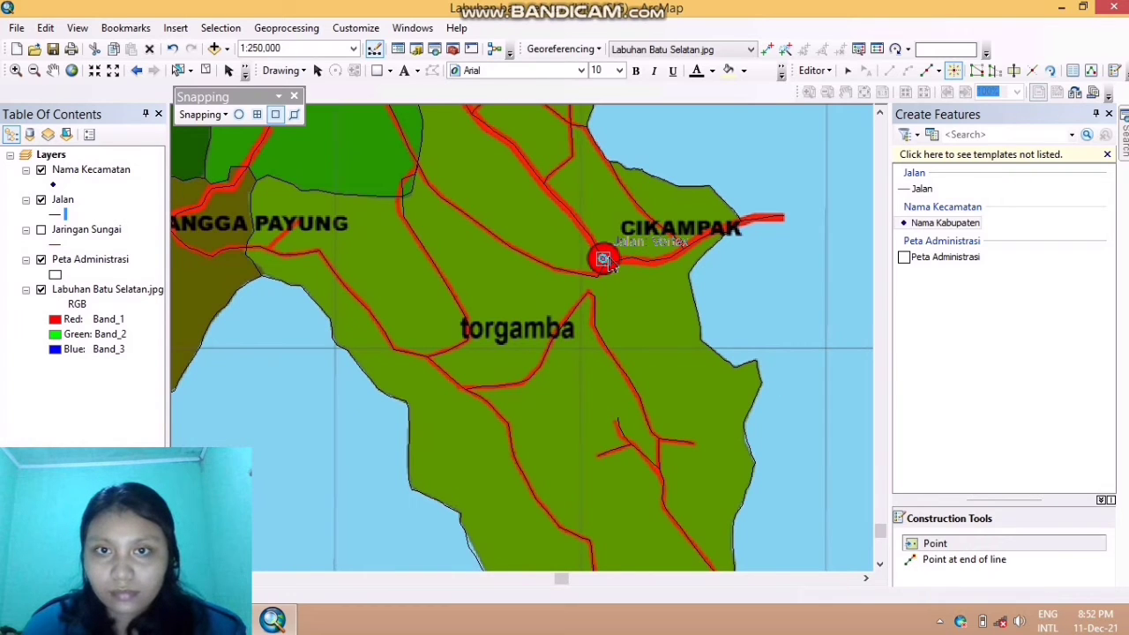
pyautogui.click(605, 262)
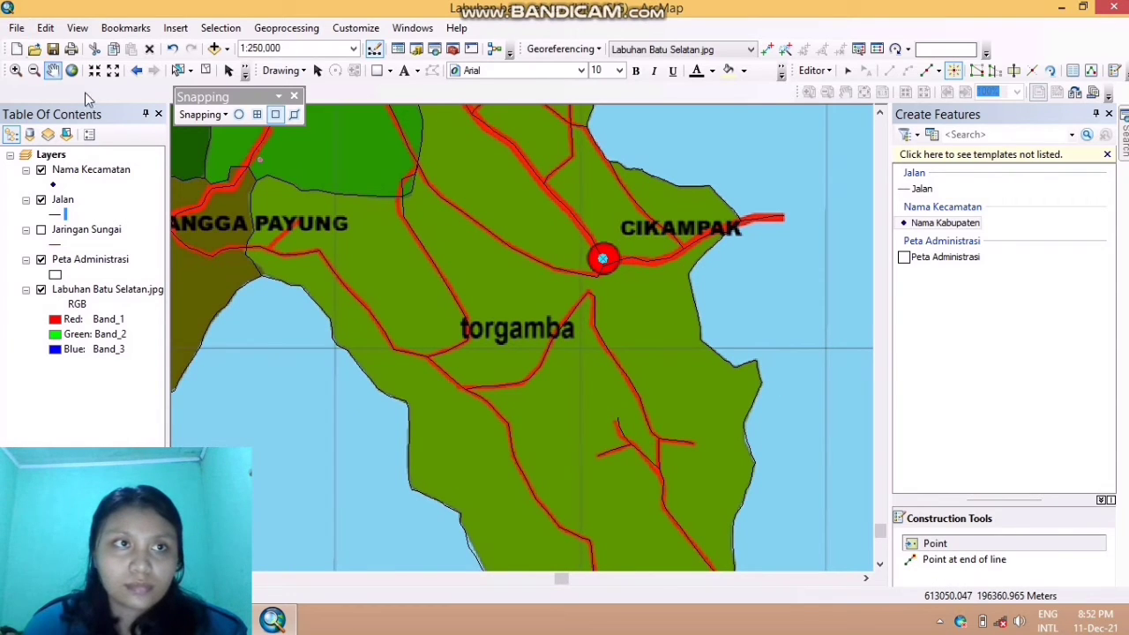
# Save the point edits and stop the editing session
pyautogui.click(52, 74)
pyautogui.scroll(5, 354, 228)
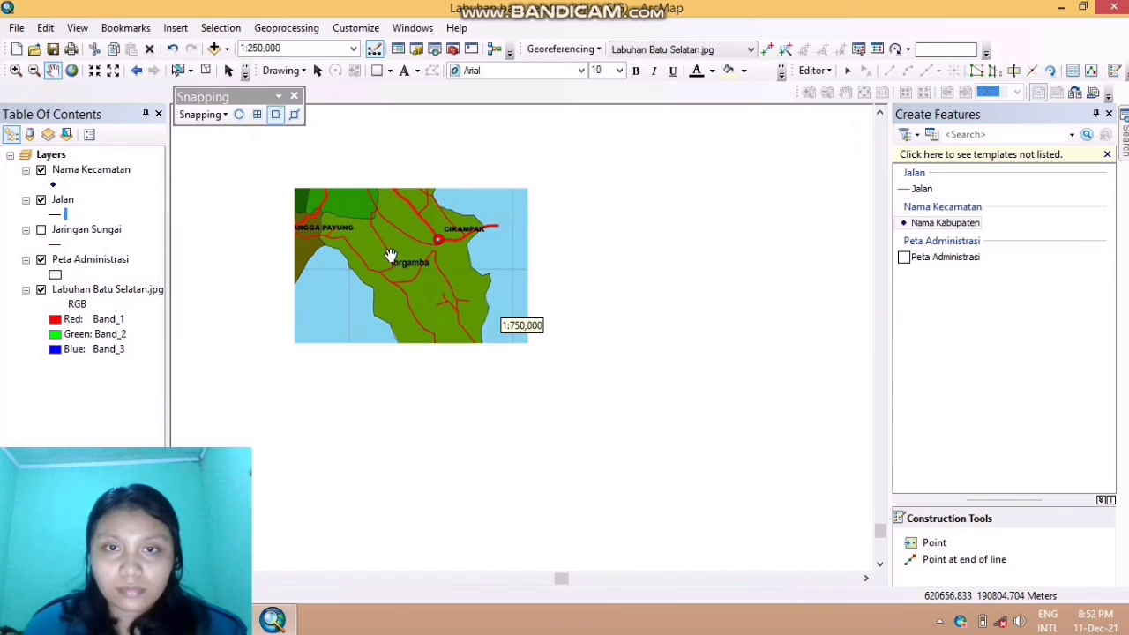
pyautogui.moveTo(393, 268); pyautogui.dragTo(492, 346)
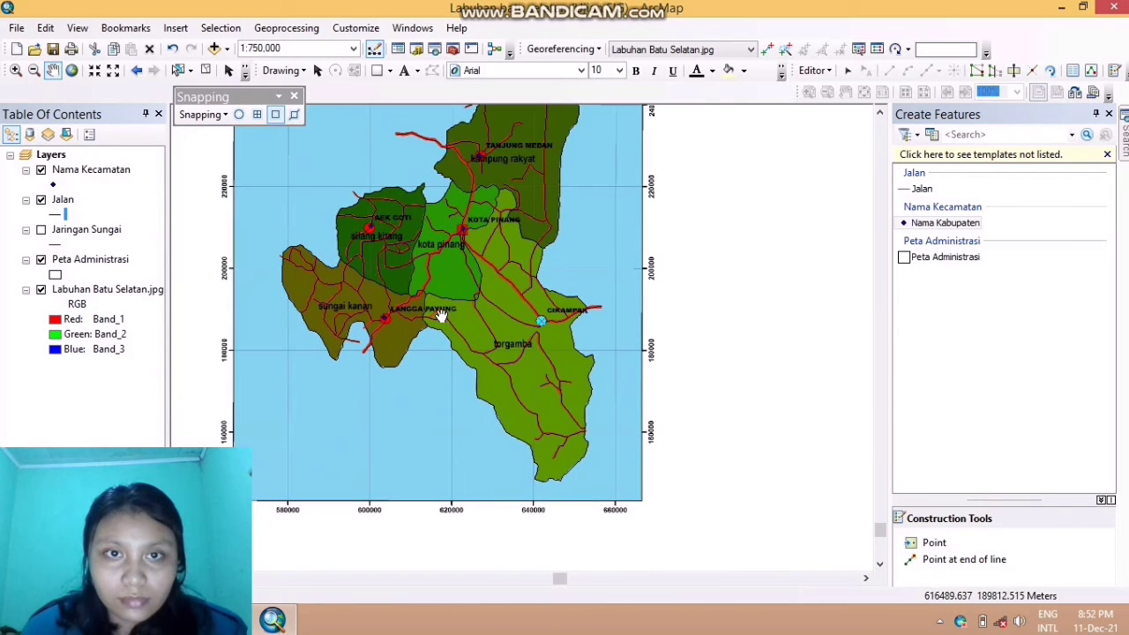
pyautogui.moveTo(436, 320); pyautogui.dragTo(503, 360)
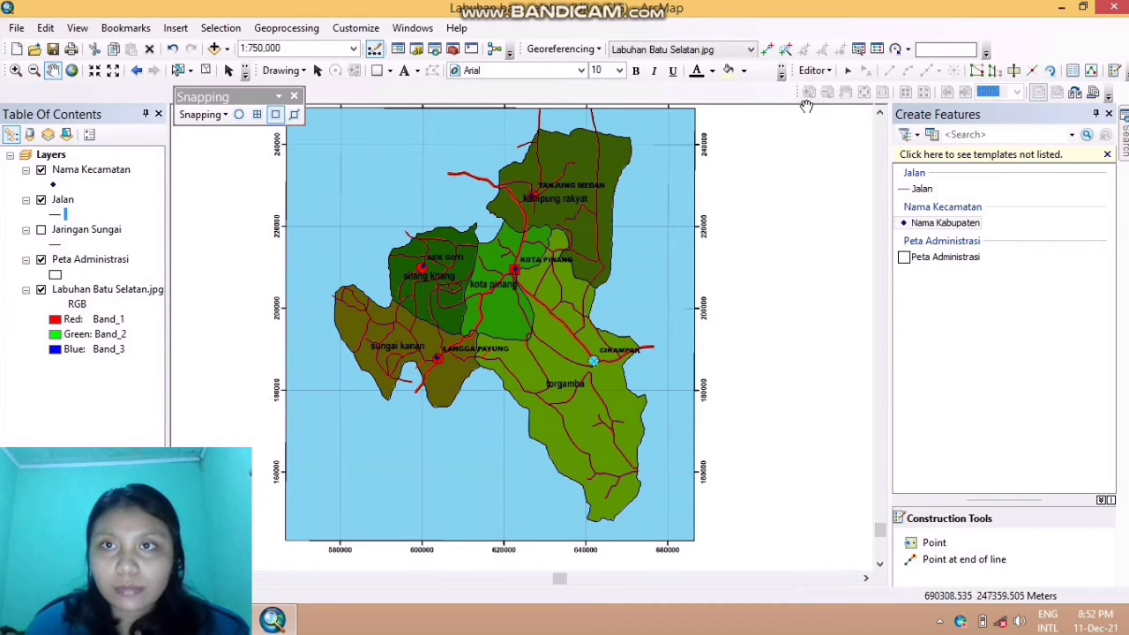
pyautogui.click(829, 70)
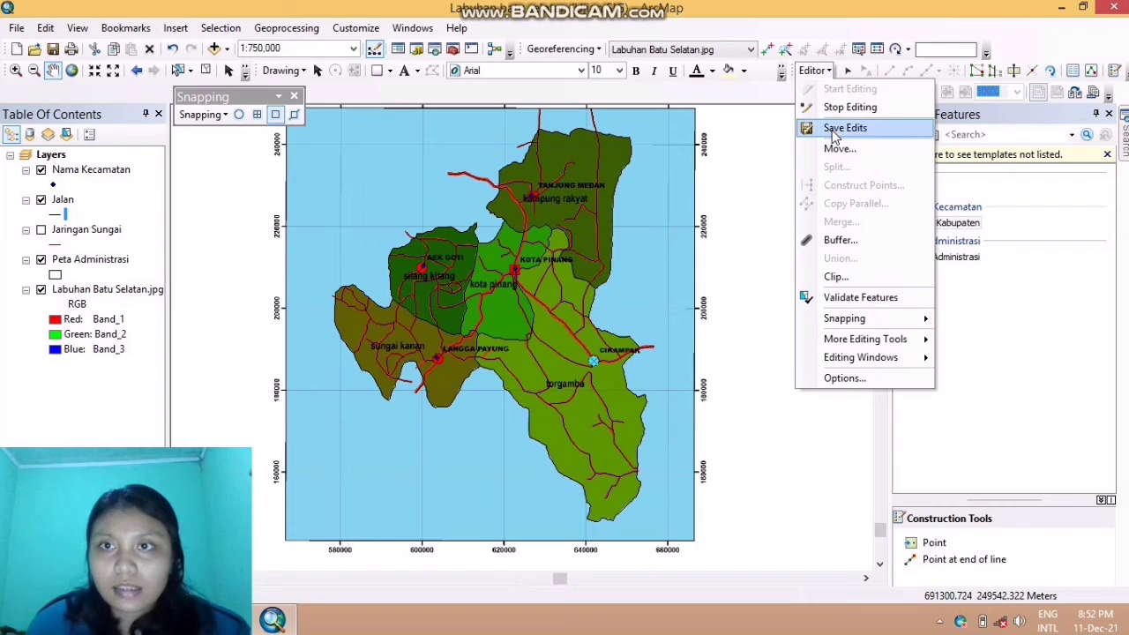
pyautogui.click(834, 126)
pyautogui.click(829, 71)
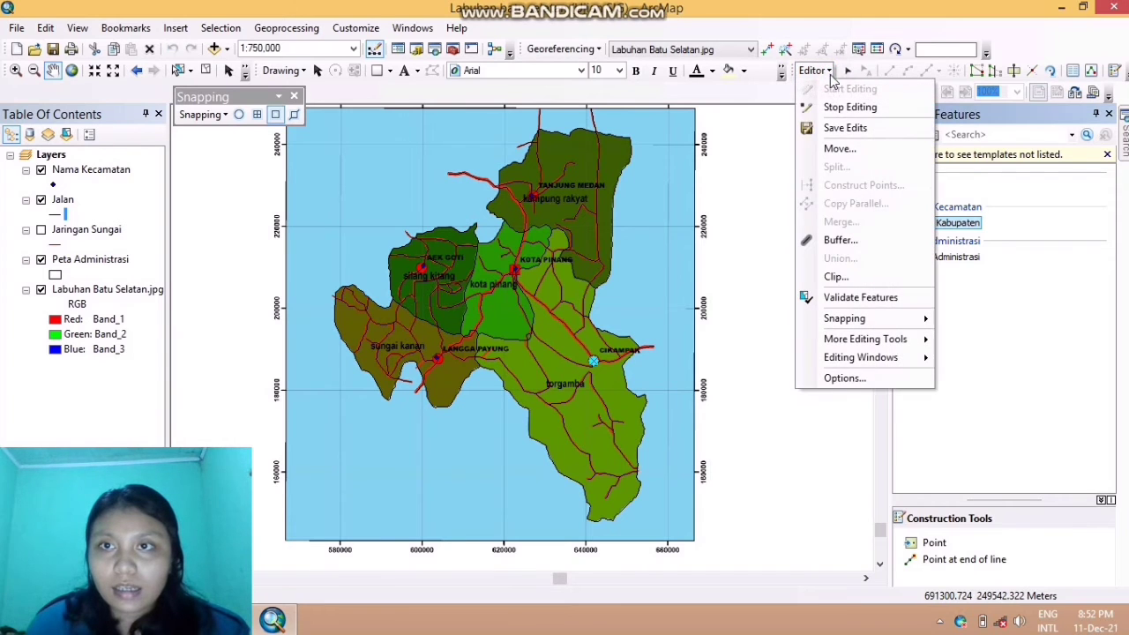
pyautogui.click(834, 107)
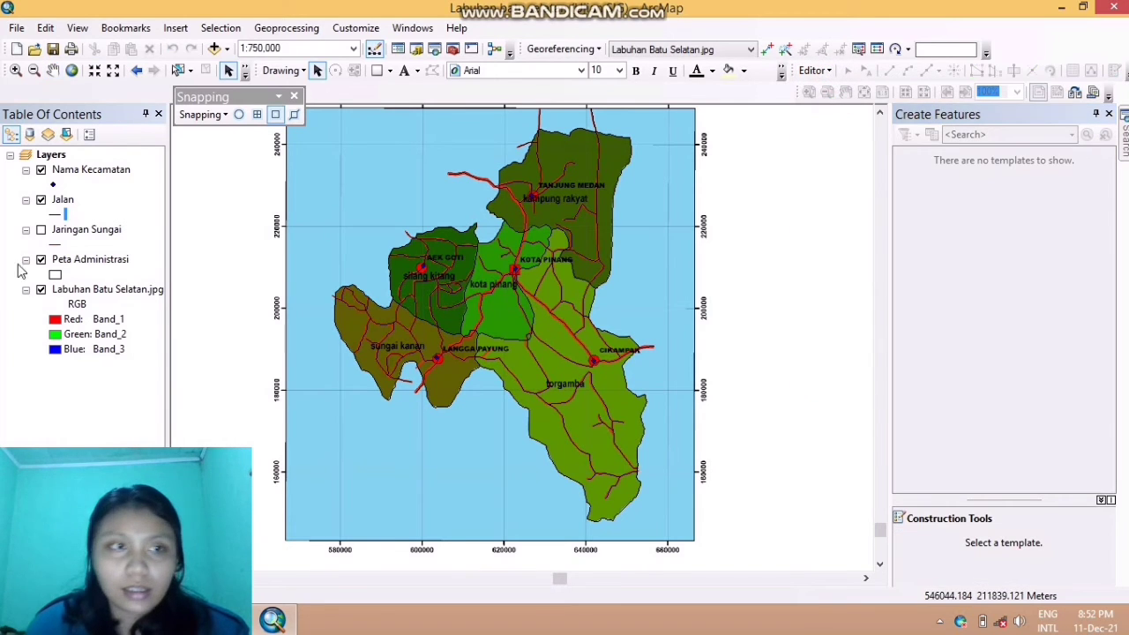
# Hide the Labuhan Batu Selatan.jpg base map to check the new points with the digitized lines, and show it again
pyautogui.click(40, 291)
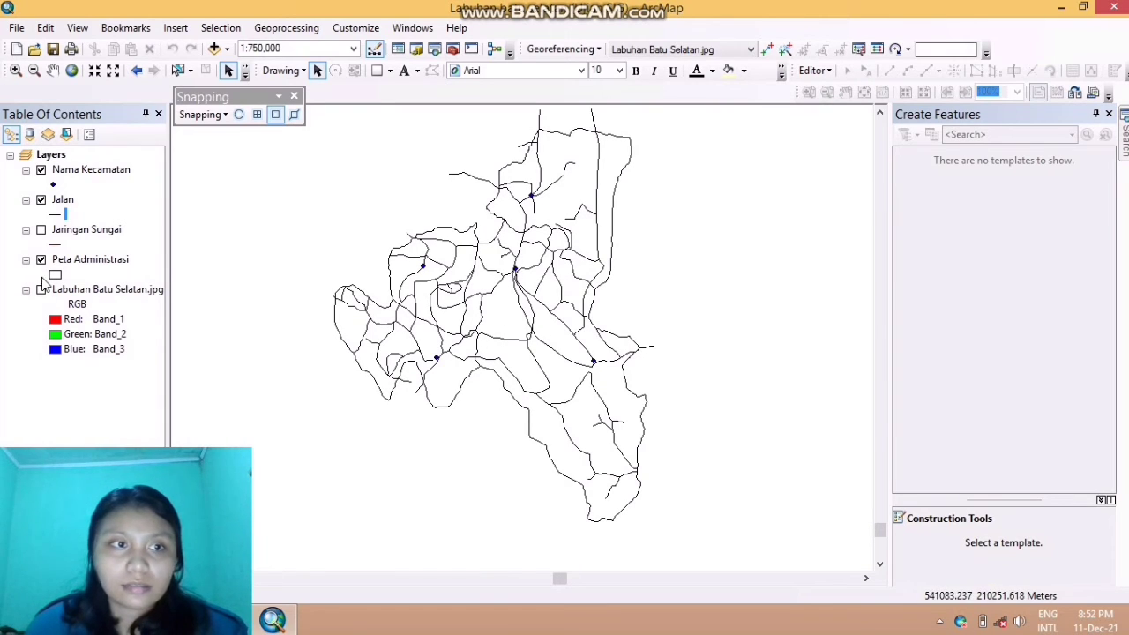
pyautogui.click(41, 289)
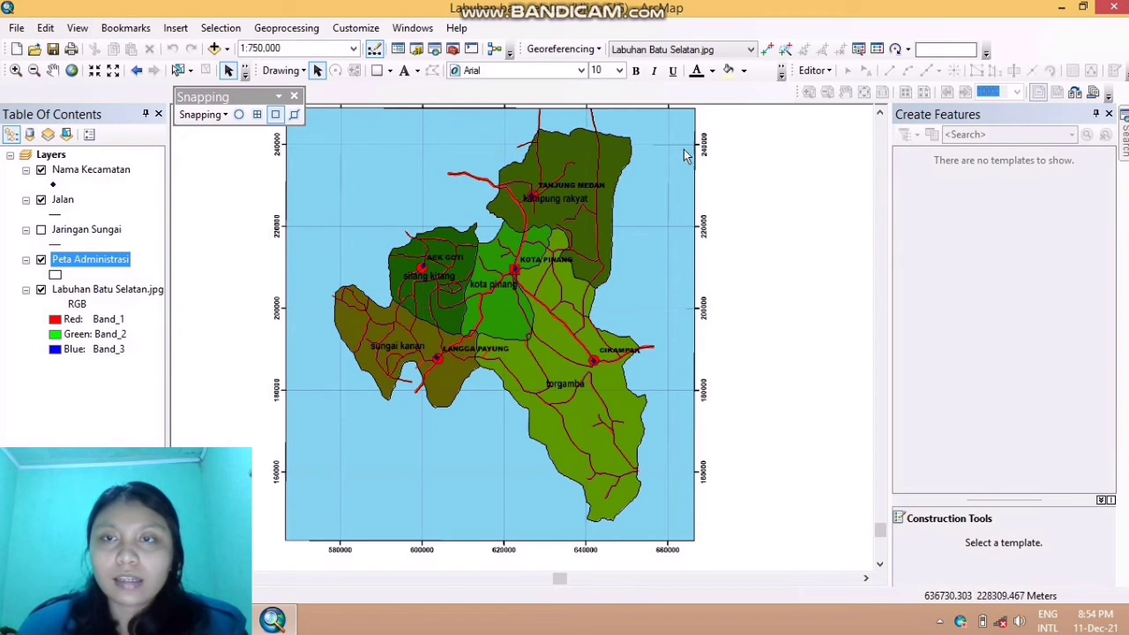
# Start editing again and open the Peta Administrasi attribute table, placing it clear of the map
pyautogui.click(826, 74)
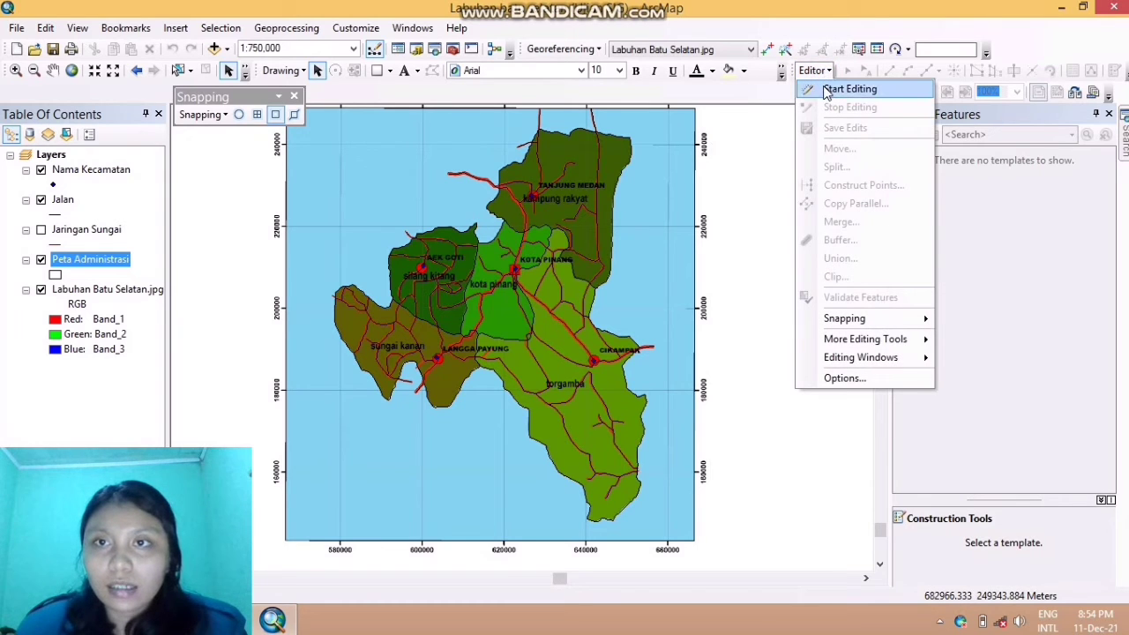
pyautogui.click(825, 85)
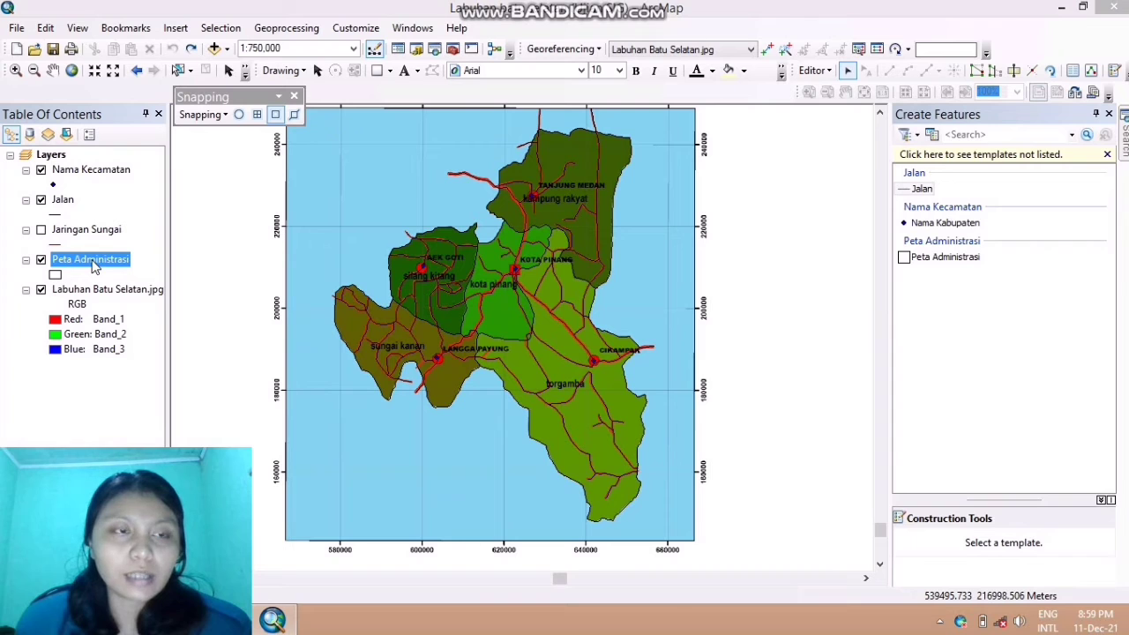
pyautogui.rightClick(94, 265)
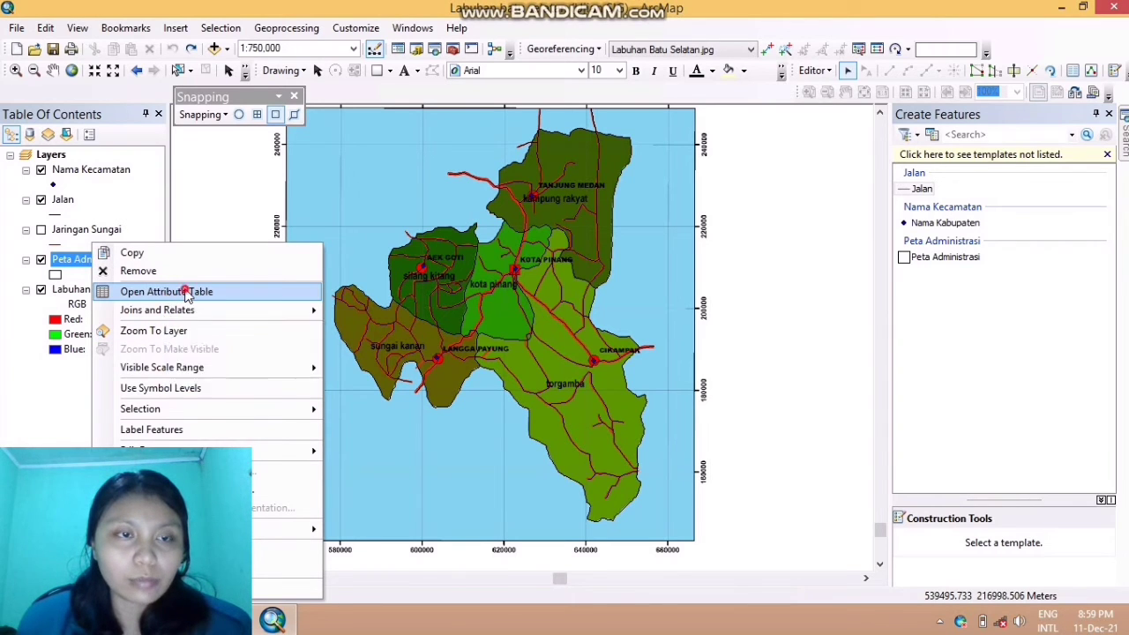
pyautogui.click(164, 294)
pyautogui.moveTo(218, 350); pyautogui.dragTo(951, 372)
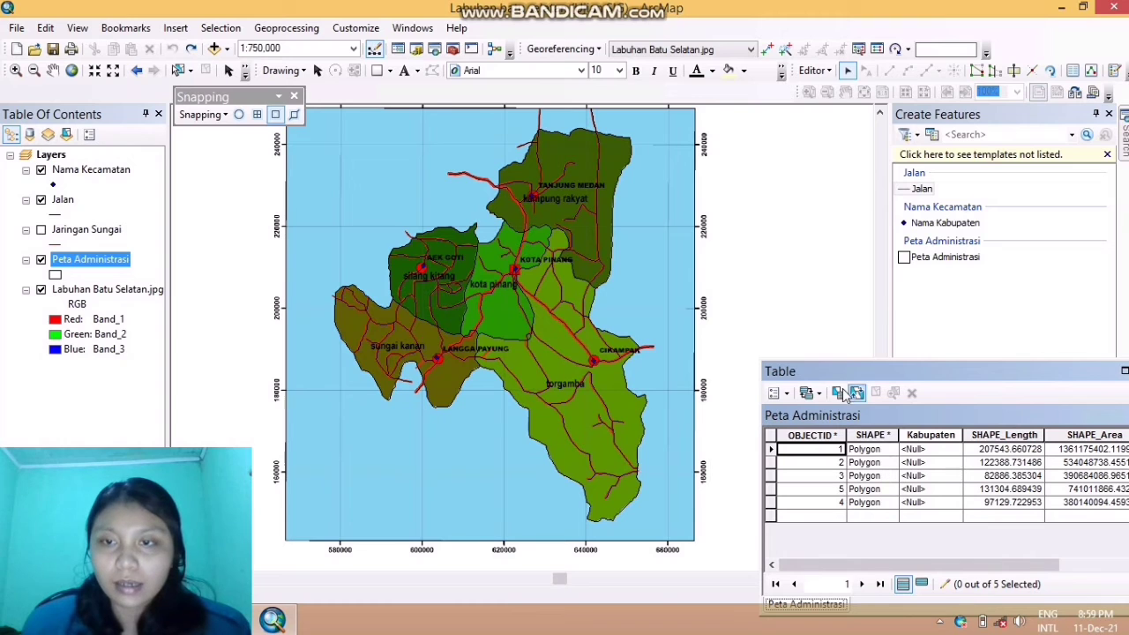
pyautogui.moveTo(859, 371); pyautogui.dragTo(856, 350)
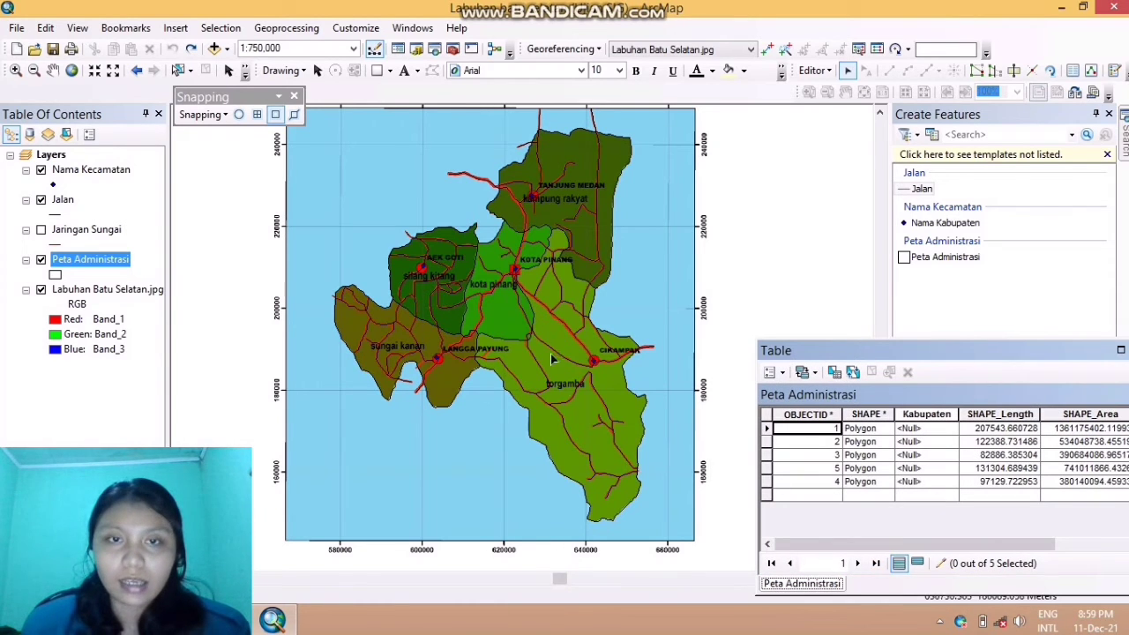
# Select the Sungai Kanan district polygon on the map and set its Kabupaten attribute to Sungai Kanan
pyautogui.click(372, 333)
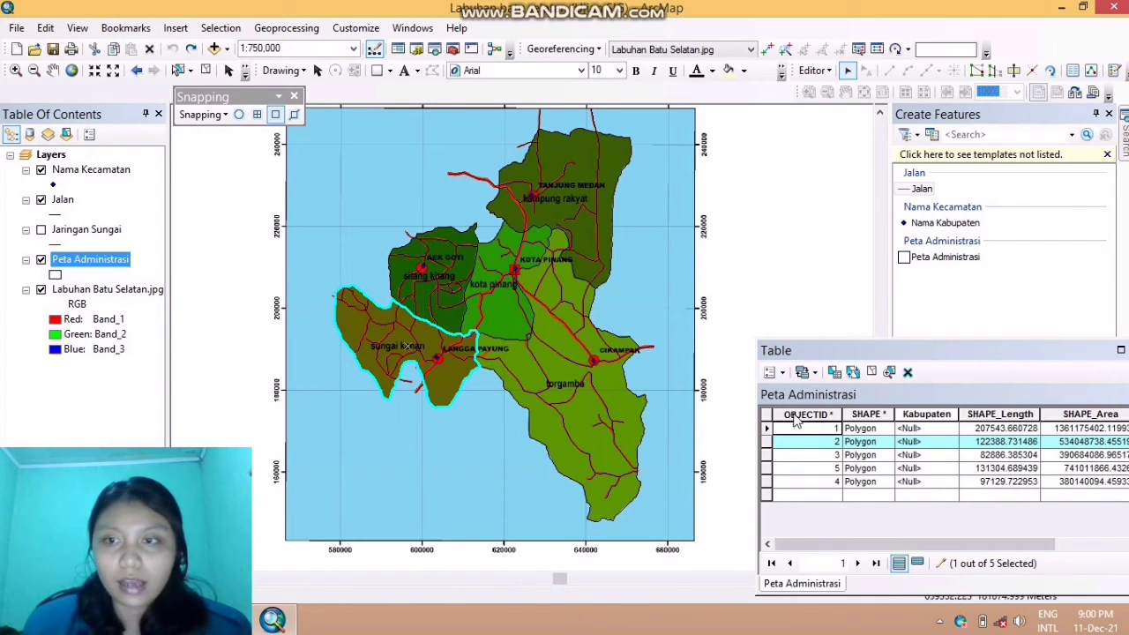
pyautogui.click(909, 443)
pyautogui.click(909, 443)
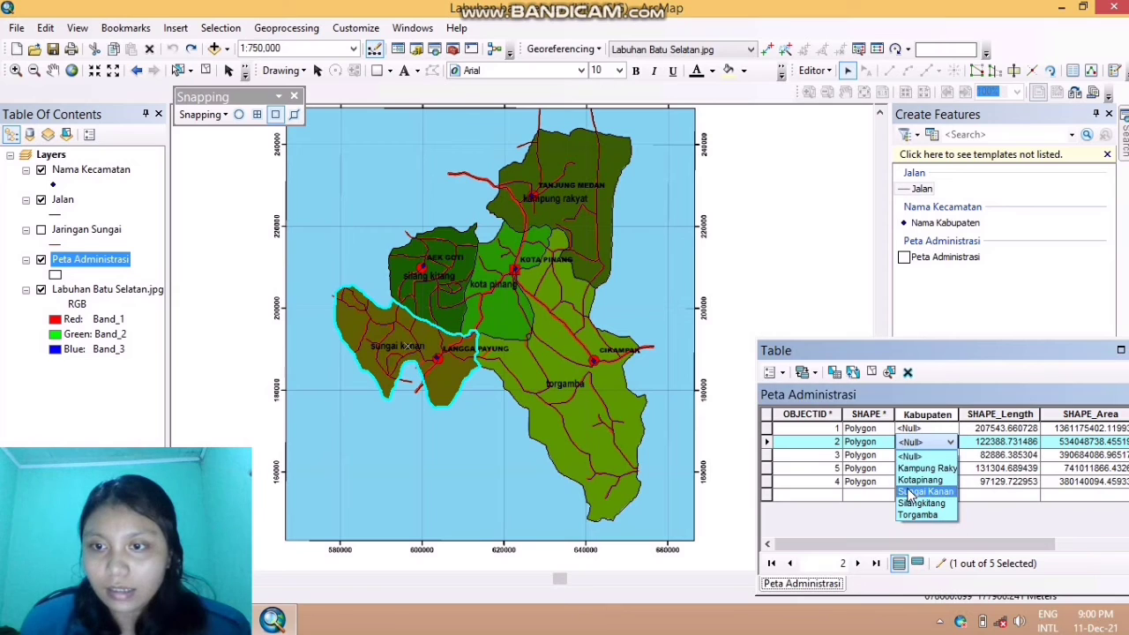
pyautogui.click(924, 492)
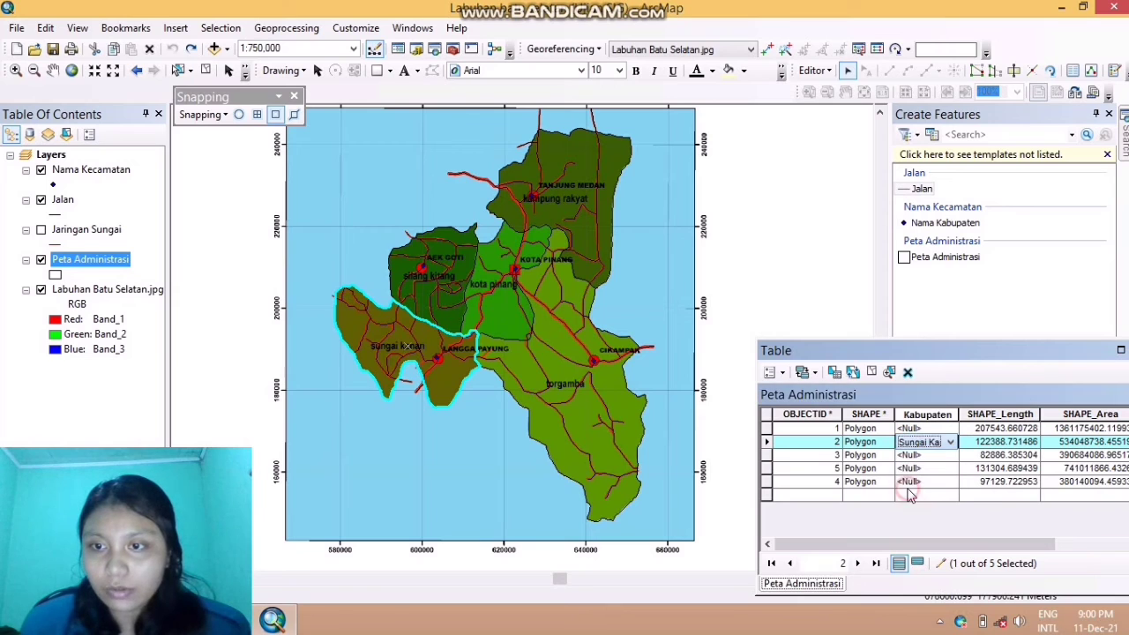
# Select the Silang Kitang district polygon on the map and set its Kabupaten attribute to Silangkitang
pyautogui.click(426, 297)
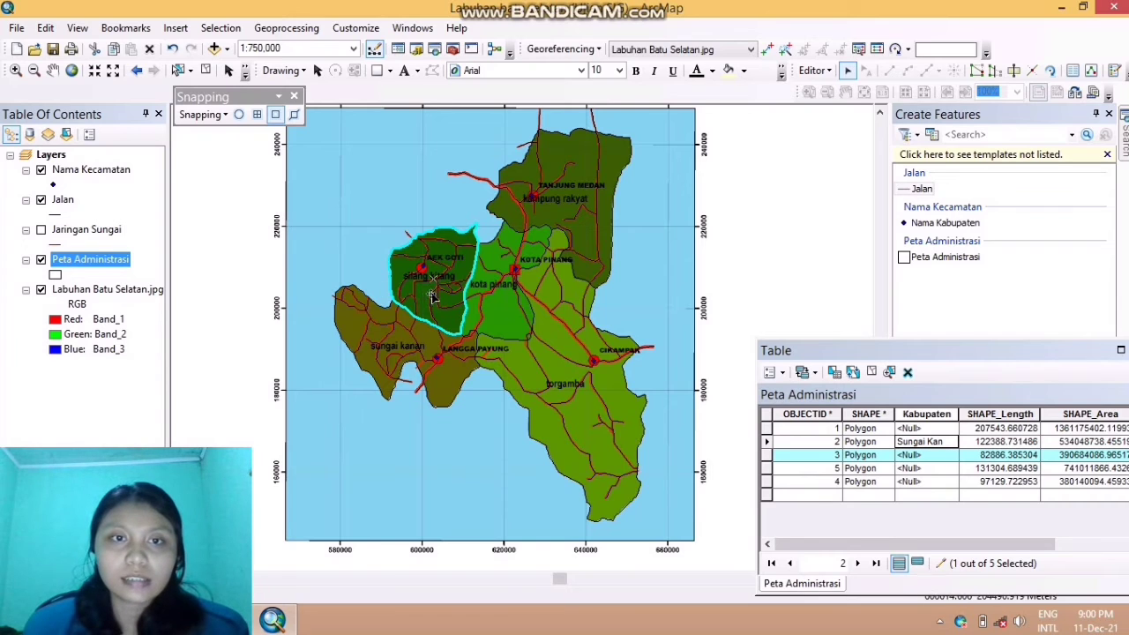
pyautogui.click(907, 456)
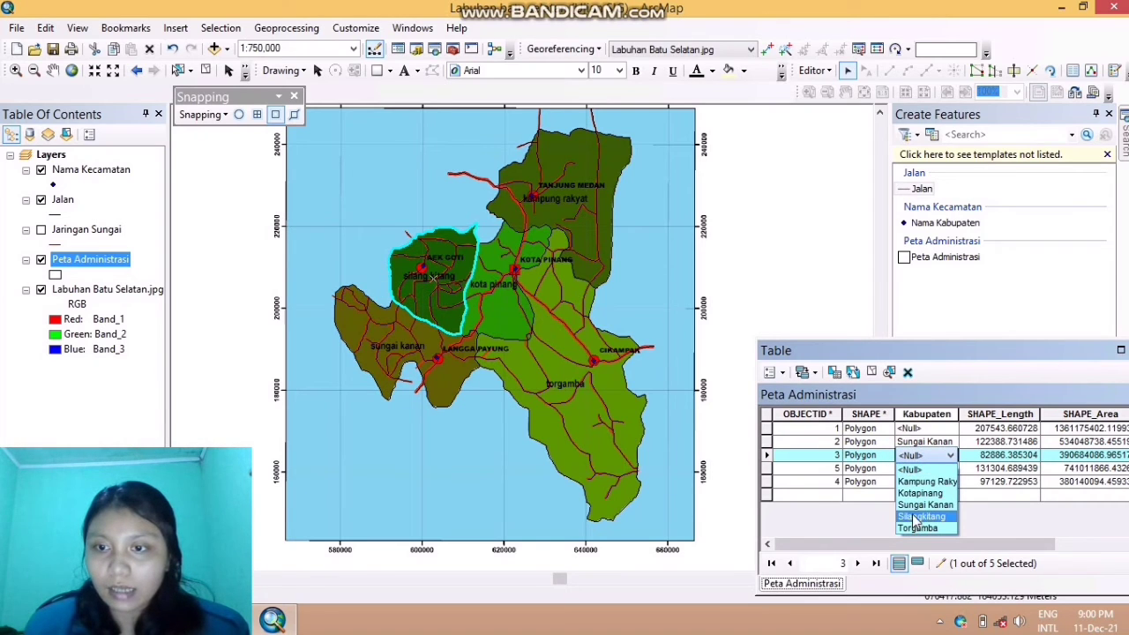
pyautogui.click(917, 516)
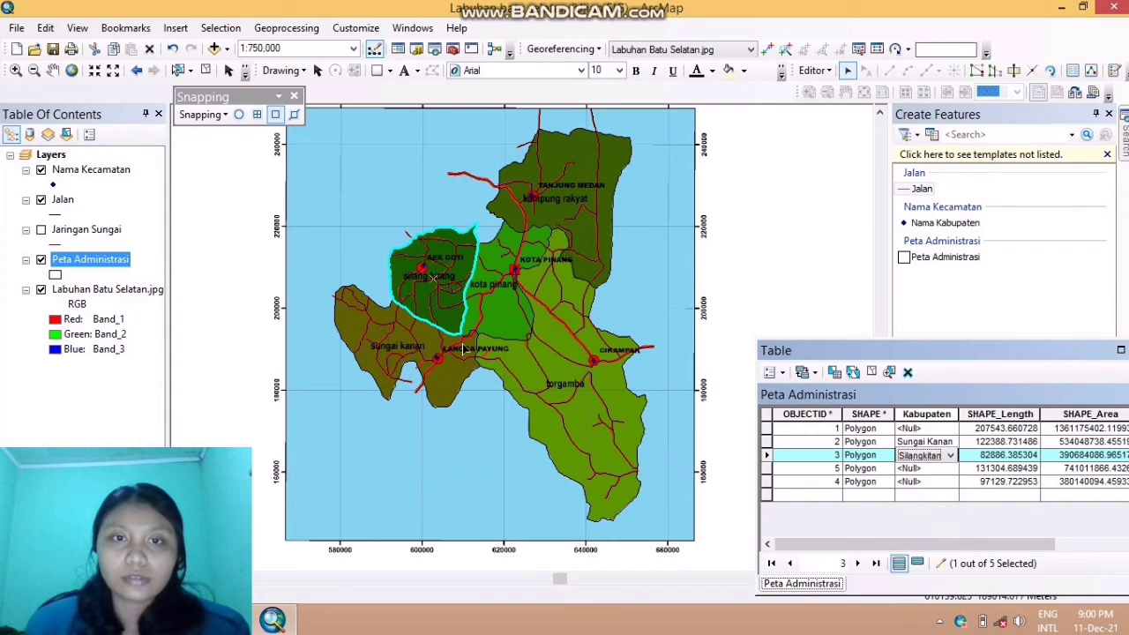
# Select the Kota Pinang district polygon on the map and set its Kabupaten attribute to Kotapinang
pyautogui.click(502, 327)
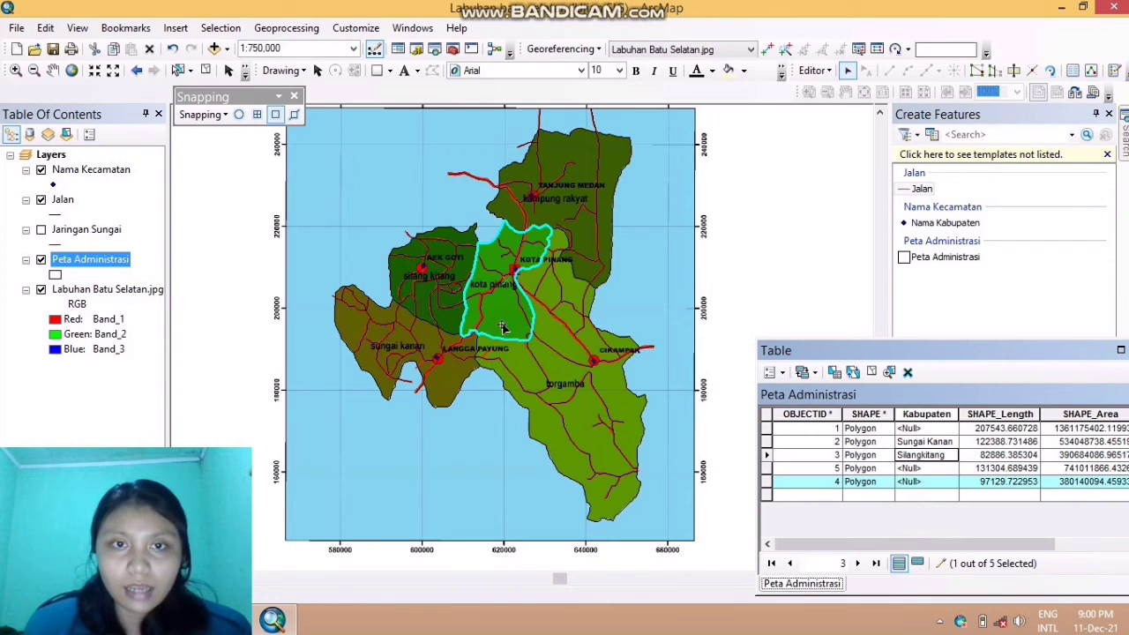
pyautogui.click(901, 482)
pyautogui.click(904, 482)
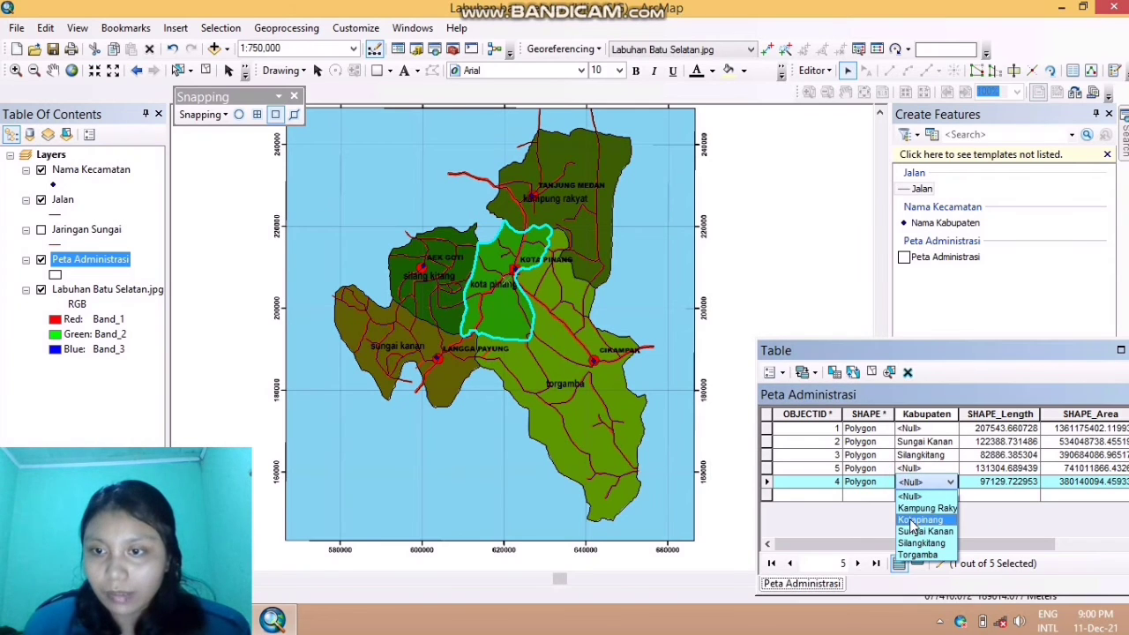
pyautogui.click(914, 521)
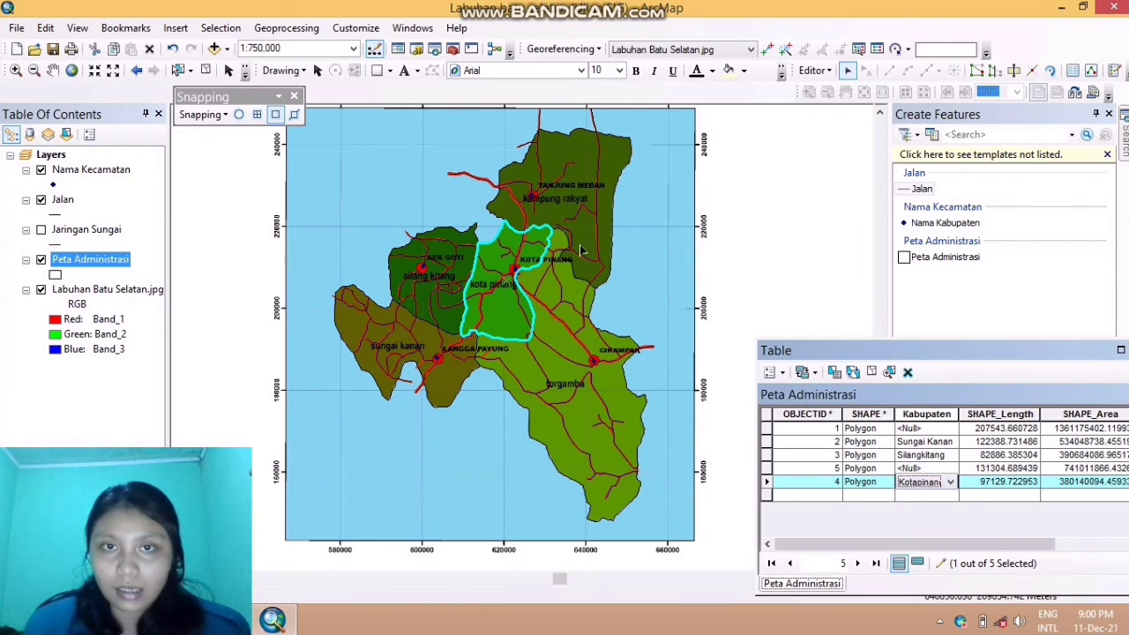
# Select the Kampung Rakyat district polygon on the map and set its Kabupaten attribute to Kampung Rakyat
pyautogui.click(586, 178)
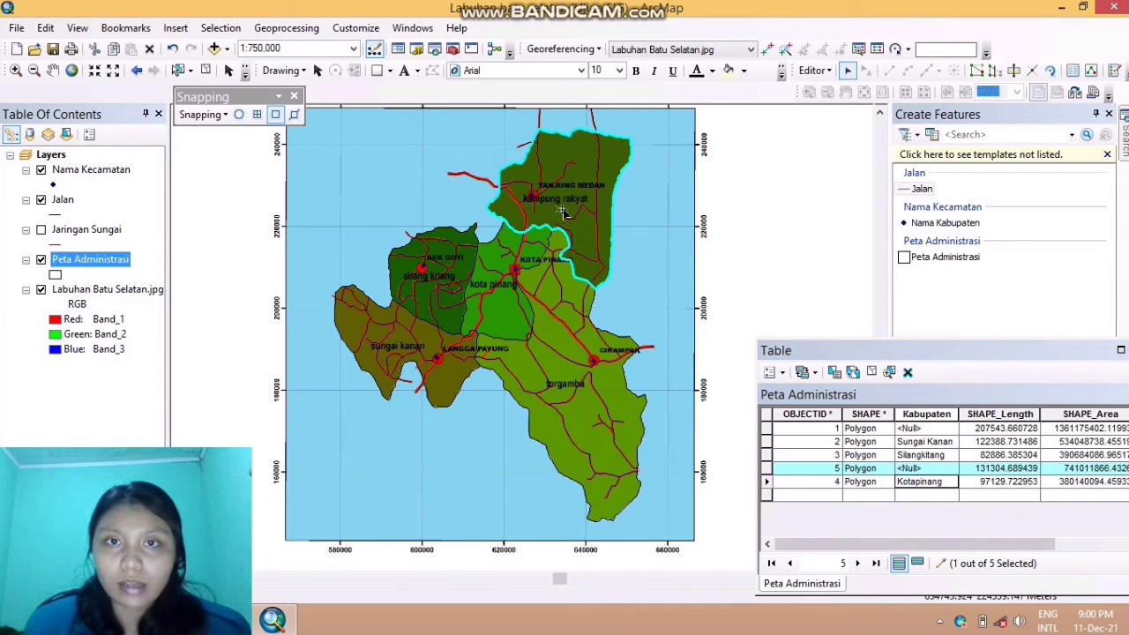
pyautogui.click(911, 470)
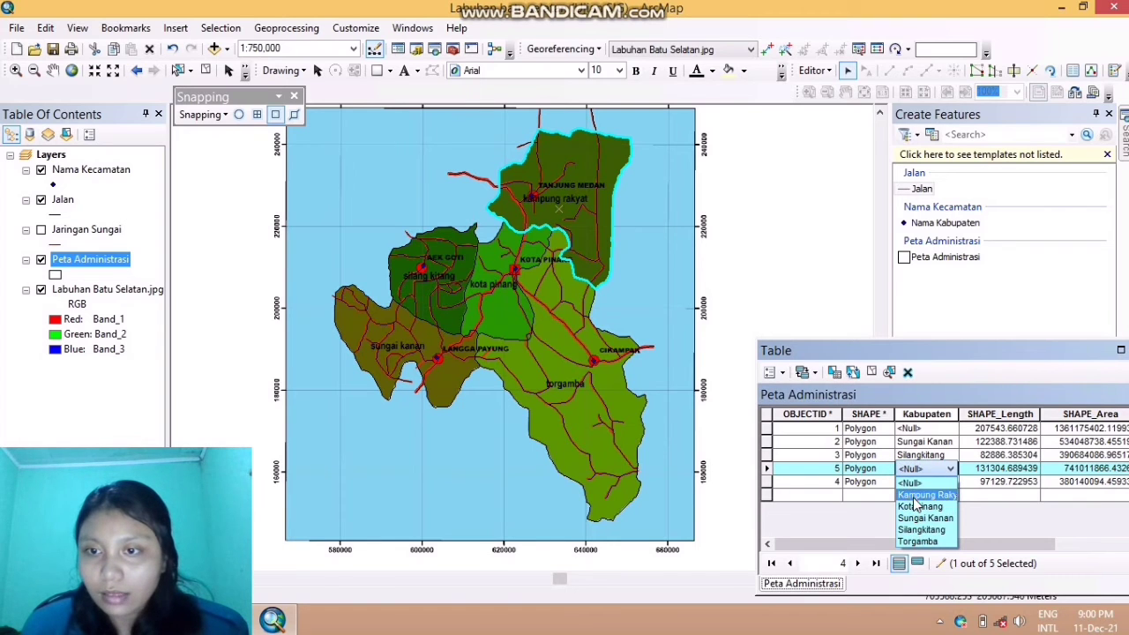
pyautogui.click(917, 496)
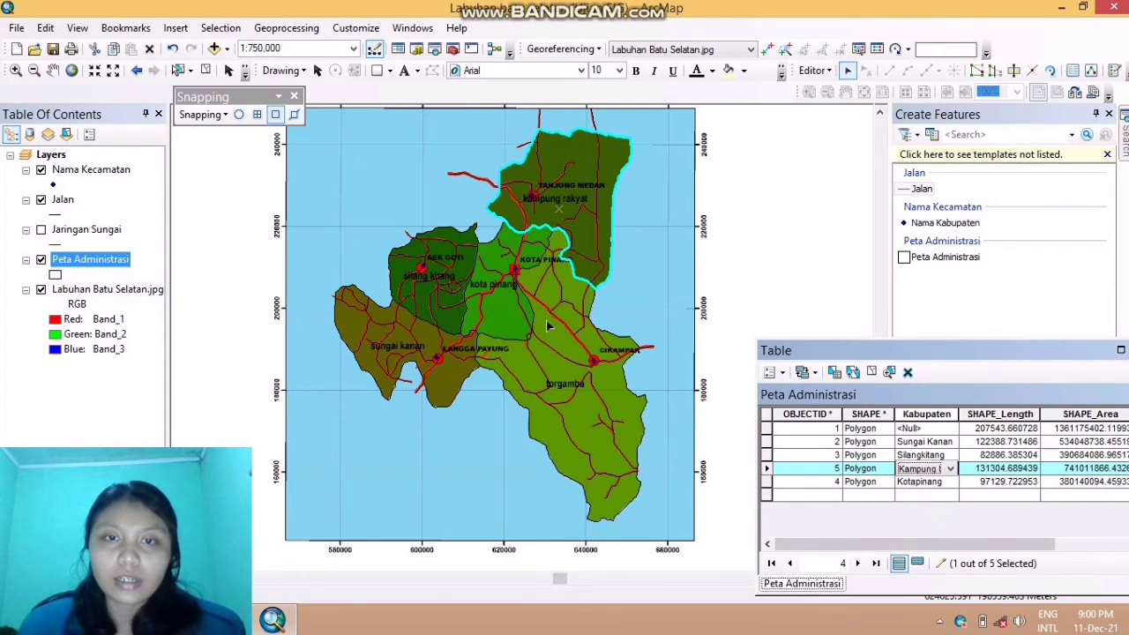
# Select the Torgamba district polygon on the map and set its Kabupaten attribute to Torgamba
pyautogui.click(574, 345)
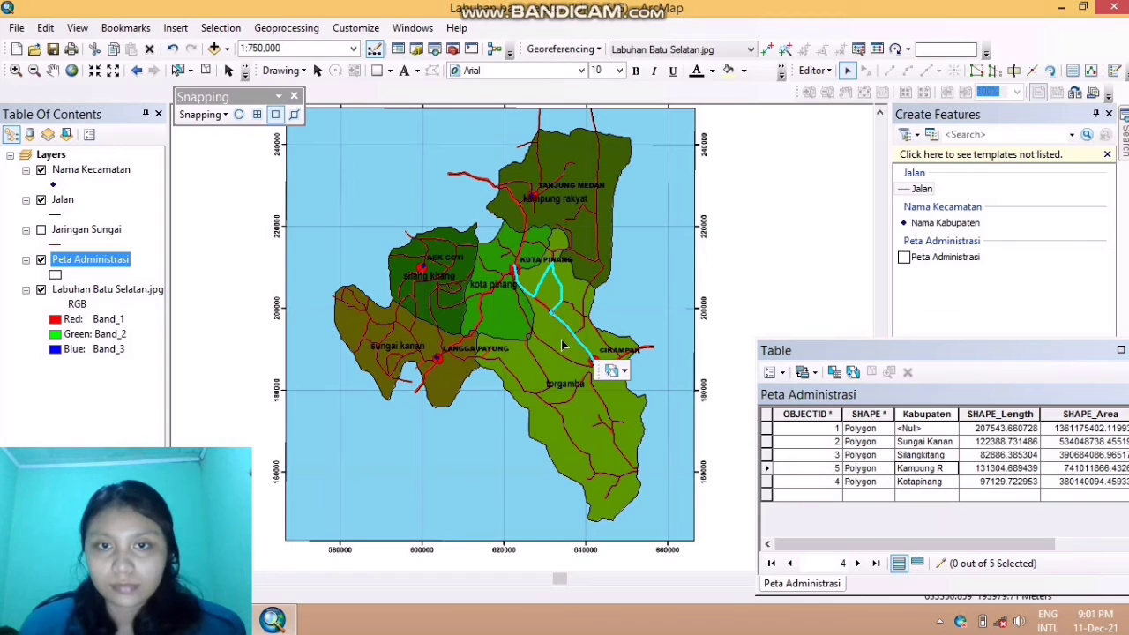
pyautogui.click(637, 369)
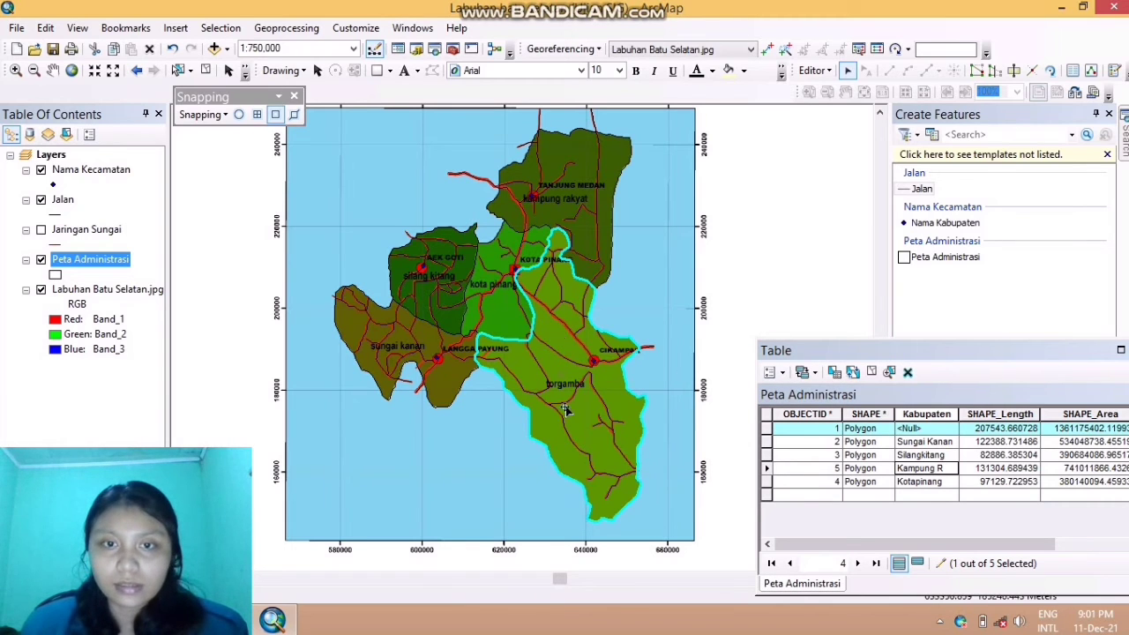
pyautogui.click(912, 429)
pyautogui.click(924, 501)
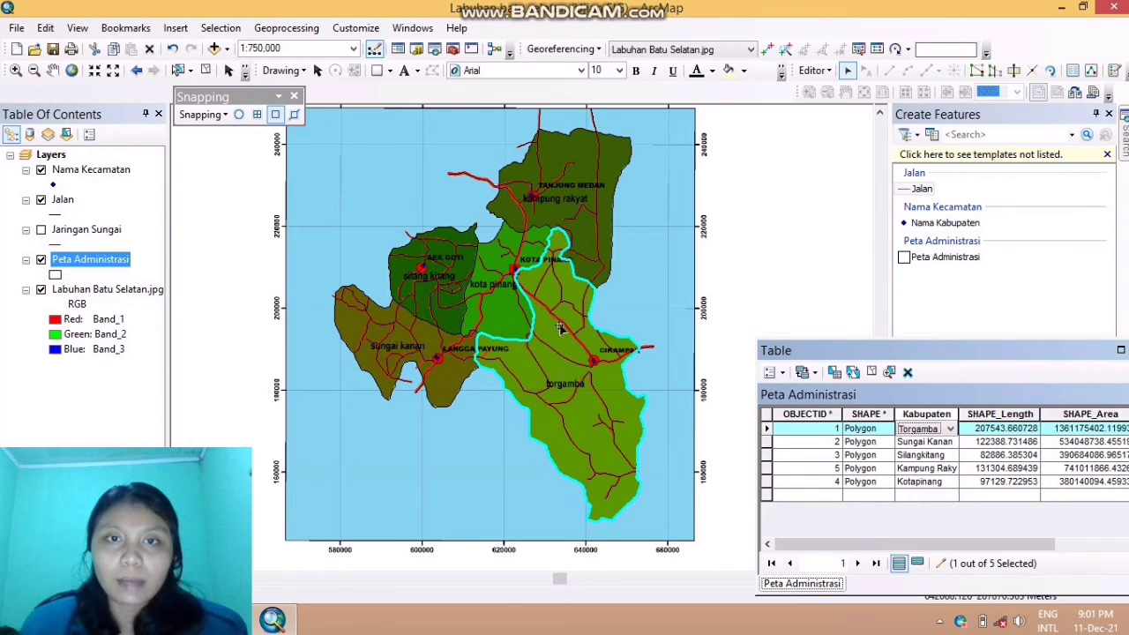
# Select the Sungai Kanan, Silang Kitang, Kota Pinang, Kampung Rakyat and Torgamba polygons in turn to check their matching records in the attribute table
pyautogui.click(350, 324)
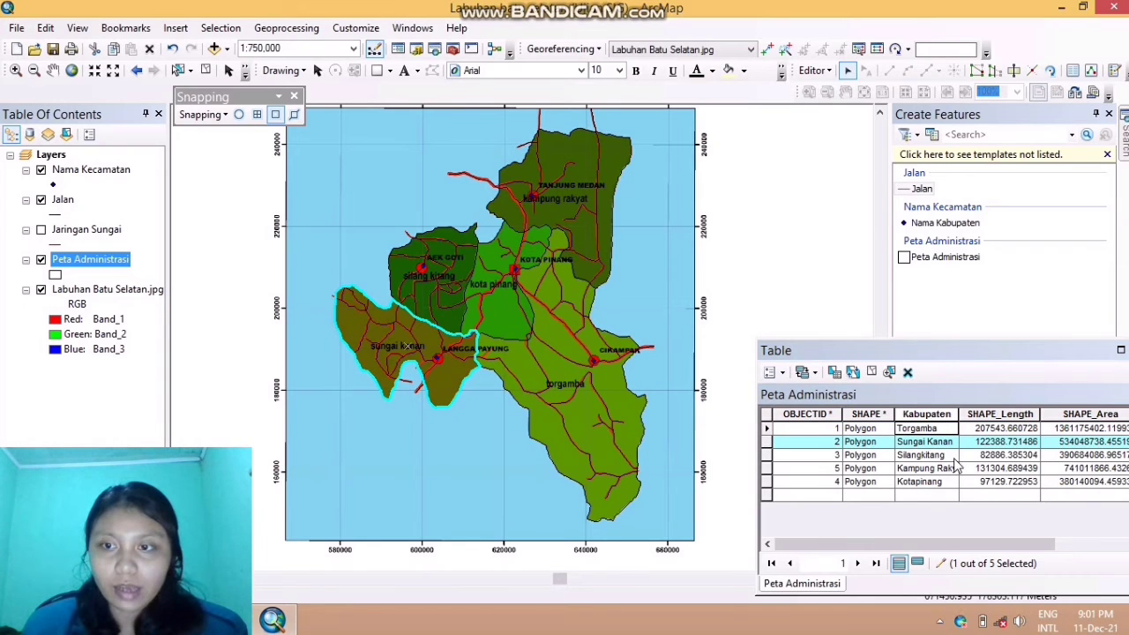
pyautogui.click(392, 262)
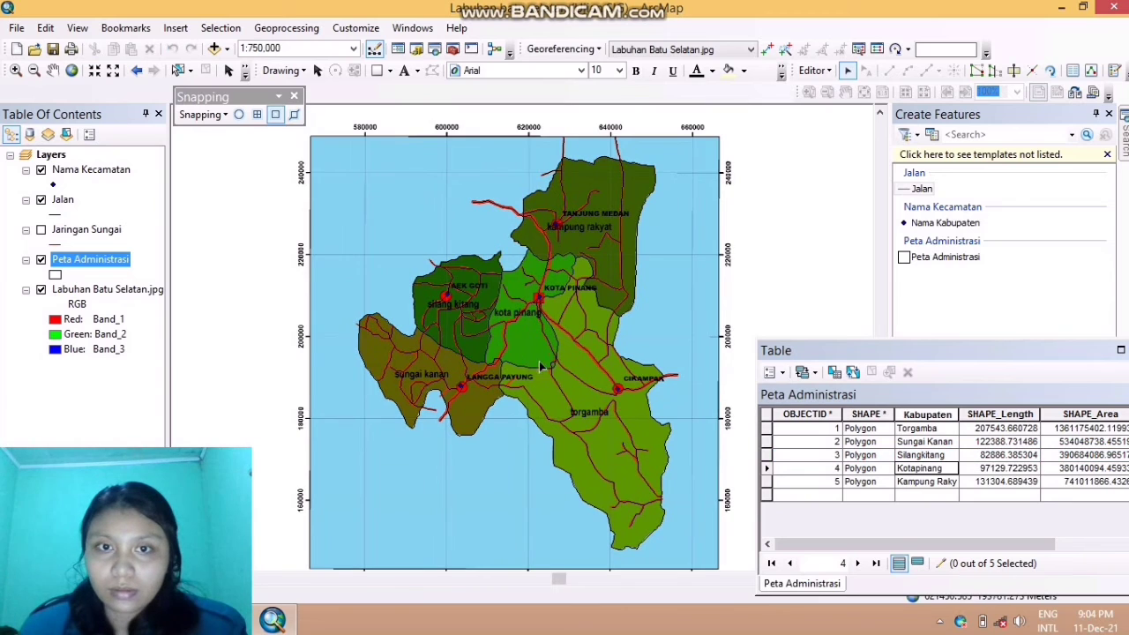
pyautogui.click(541, 366)
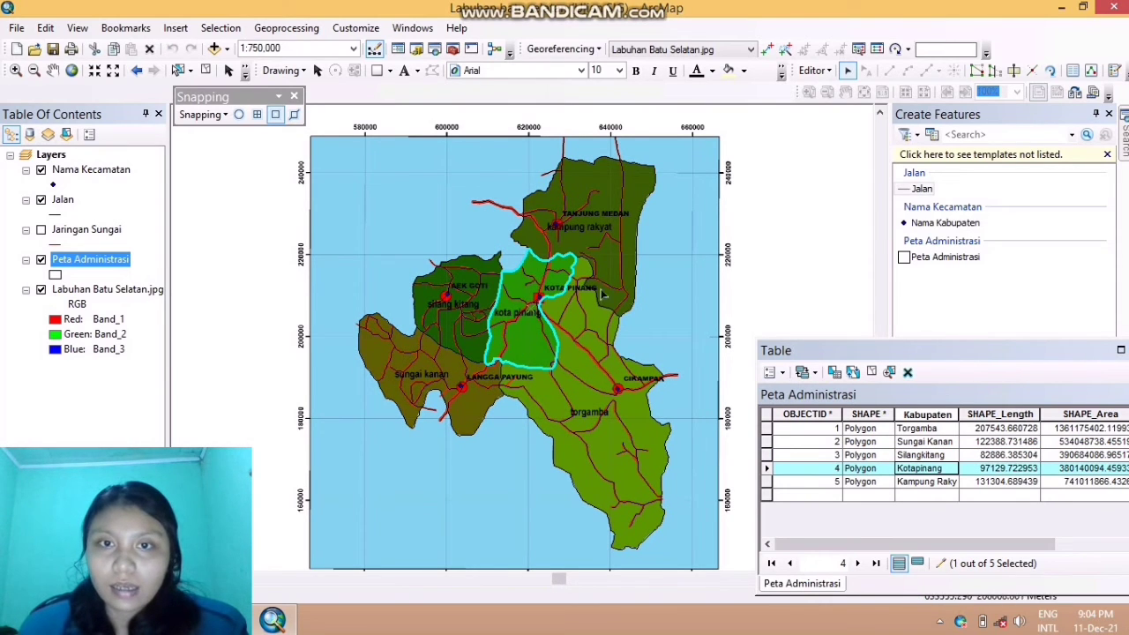
pyautogui.click(577, 235)
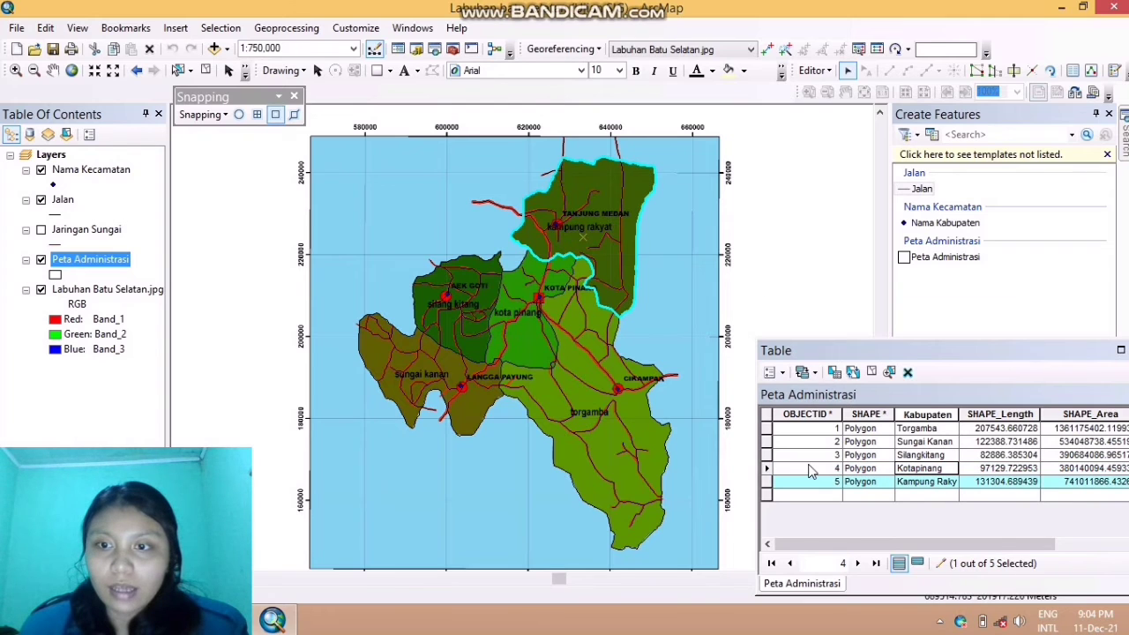
pyautogui.click(578, 356)
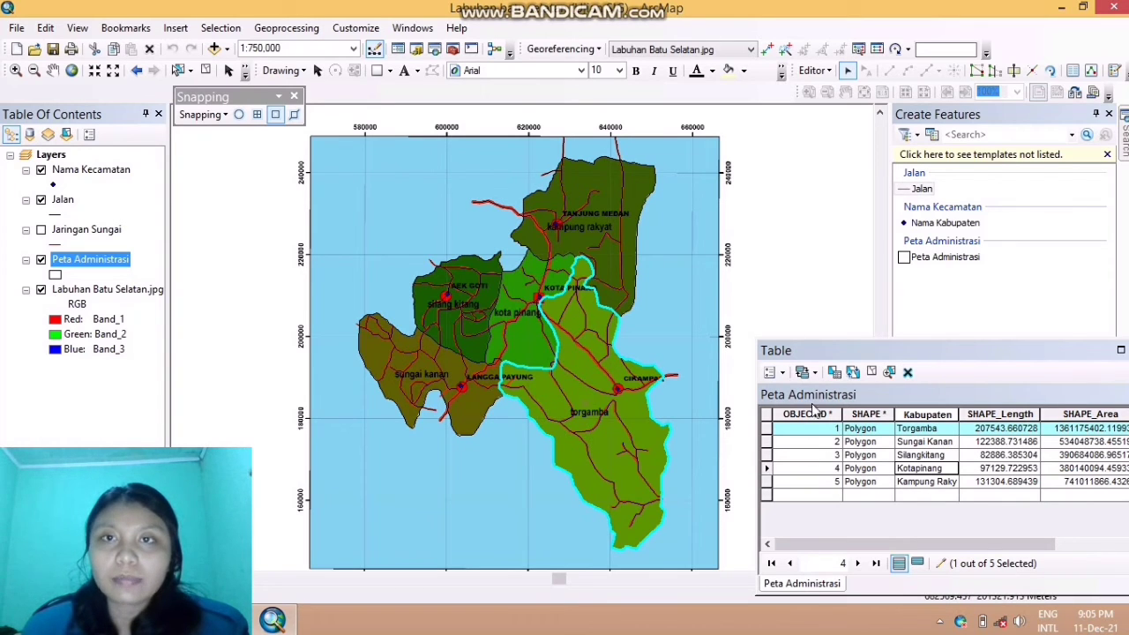
# Save the edits, stop the editing session and close the Peta Administrasi attribute table
pyautogui.click(813, 70)
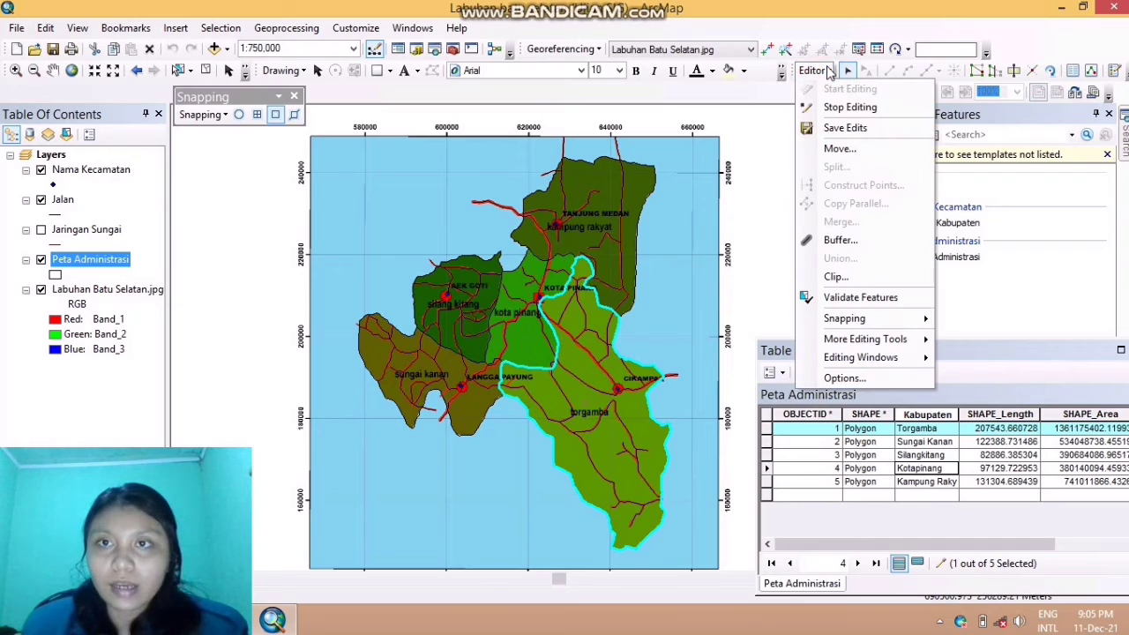
pyautogui.click(854, 128)
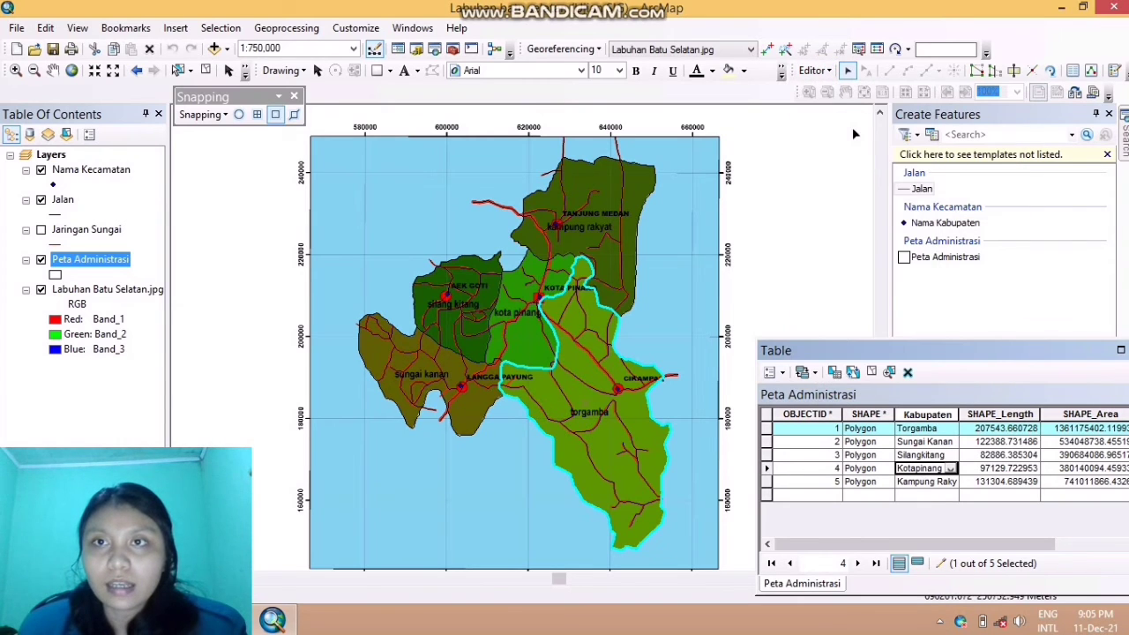
pyautogui.click(825, 71)
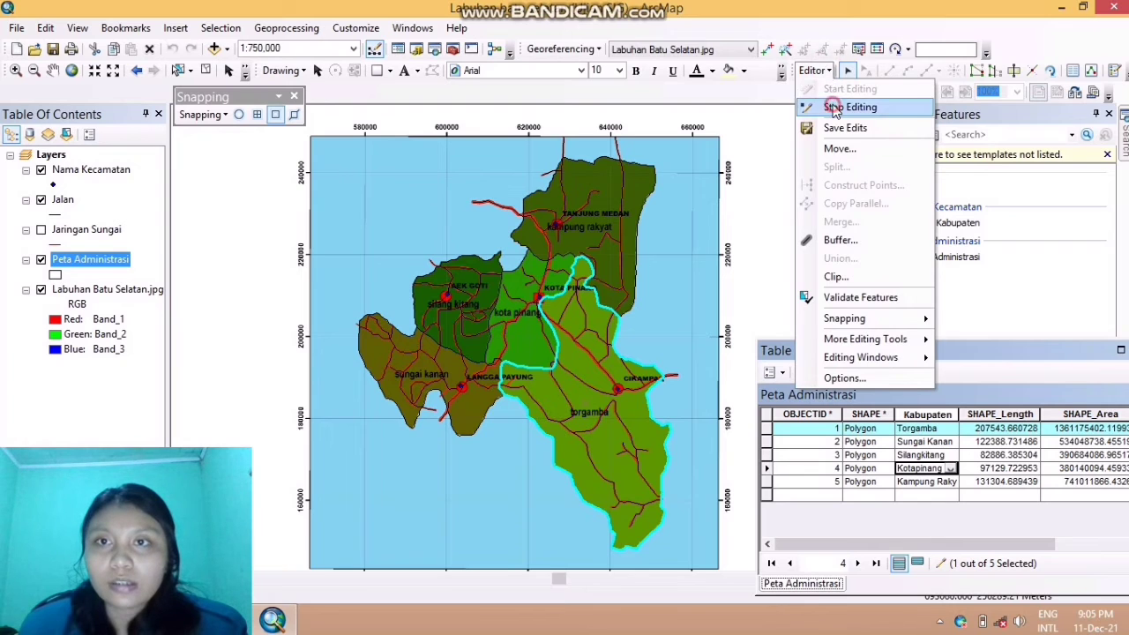
pyautogui.click(833, 107)
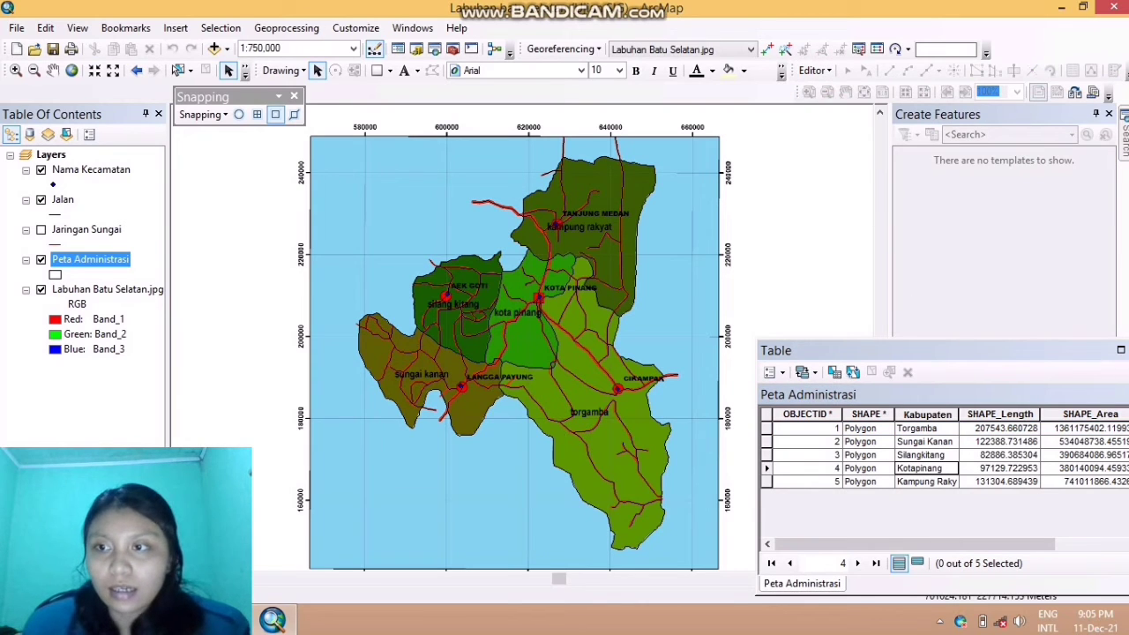
pyautogui.click(1121, 350)
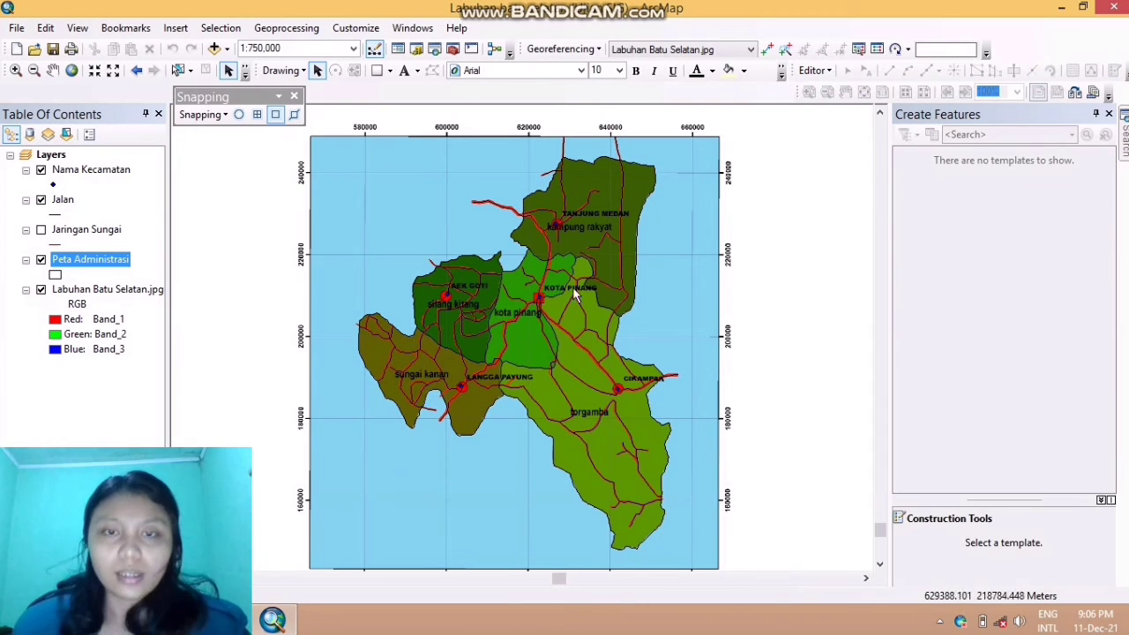
# Hide the Labuhan Batu Selatan.jpg, Jalan and Nama Kecamatan layers, leaving only the Peta Administrasi polygons displayed
pyautogui.click(41, 290)
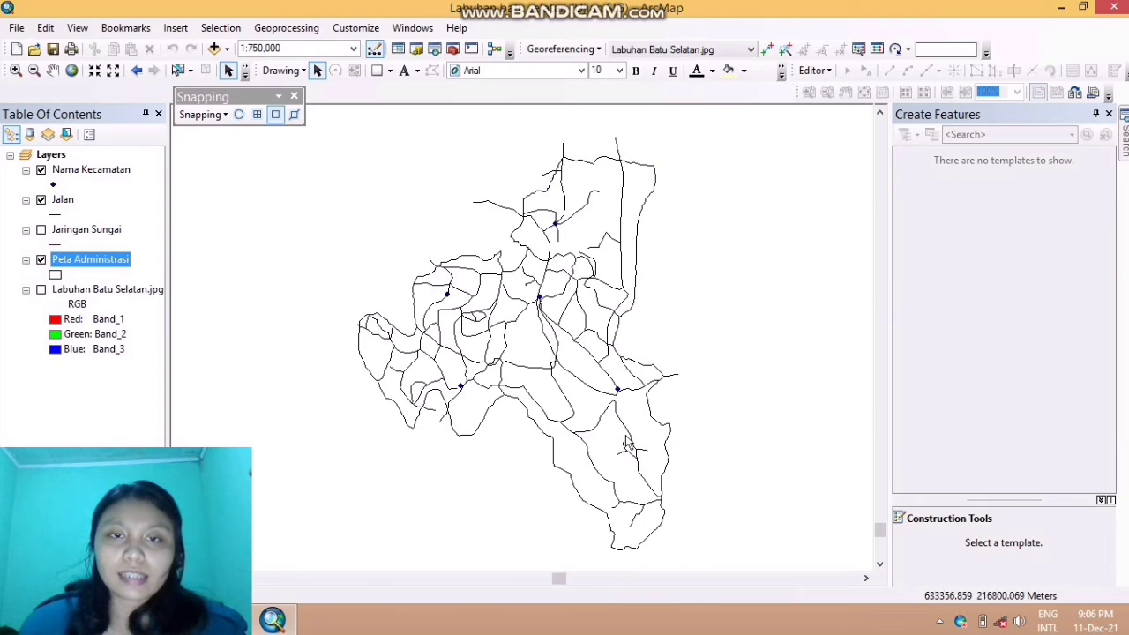
pyautogui.click(41, 199)
pyautogui.click(40, 170)
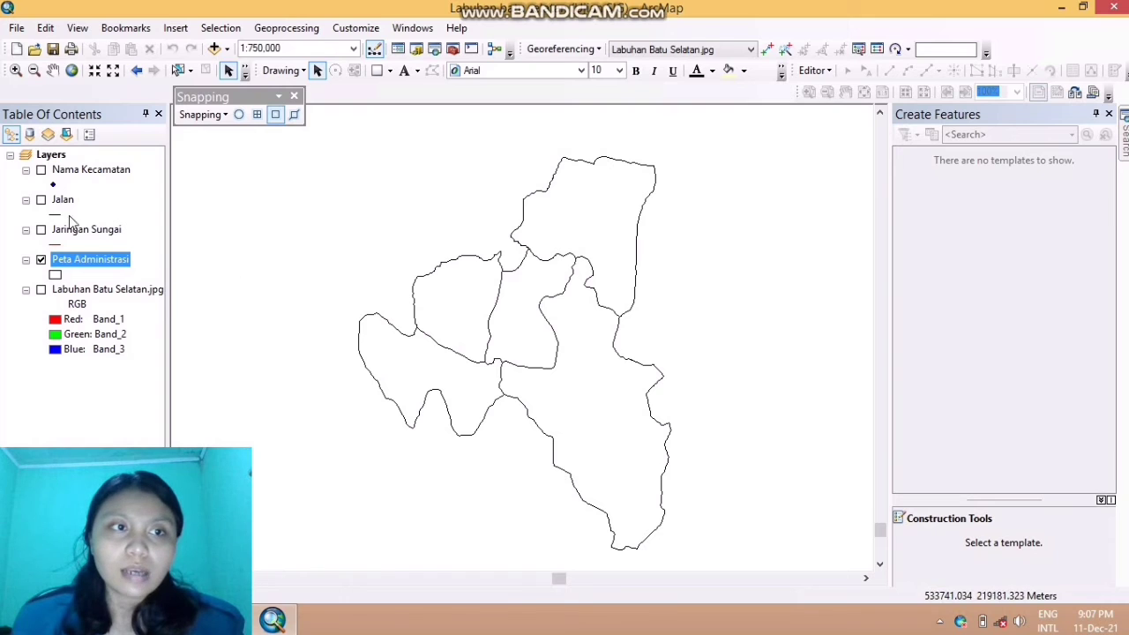
# Hide Peta Administrasi and display the Jalan layer alone, followed by the Nama Kecamatan layer alone, to review each one
pyautogui.click(41, 259)
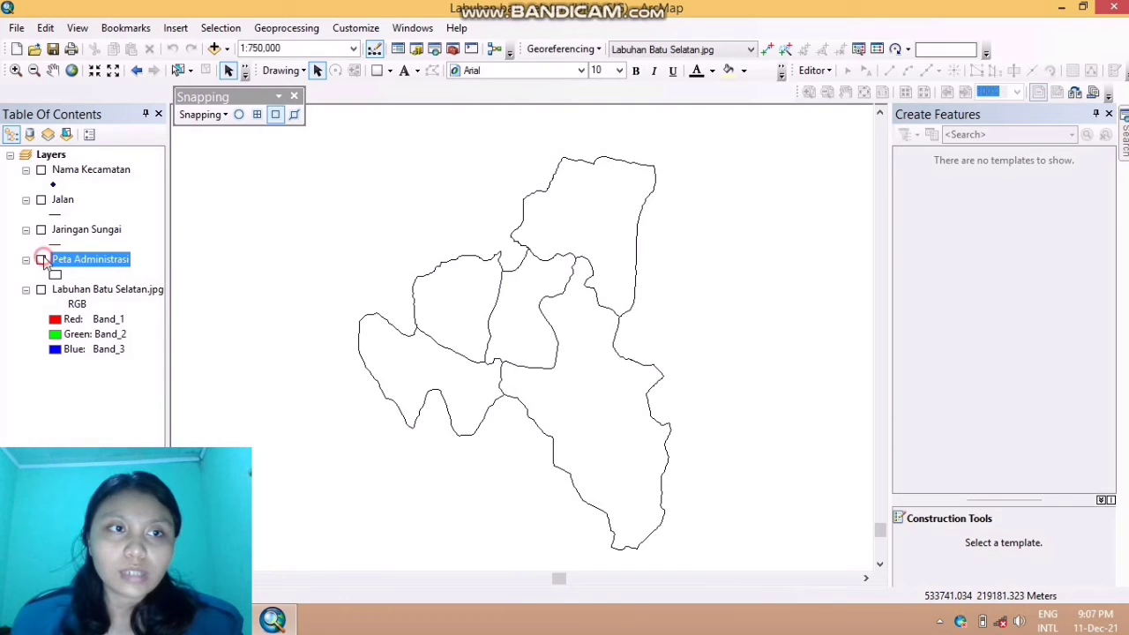
pyautogui.click(40, 200)
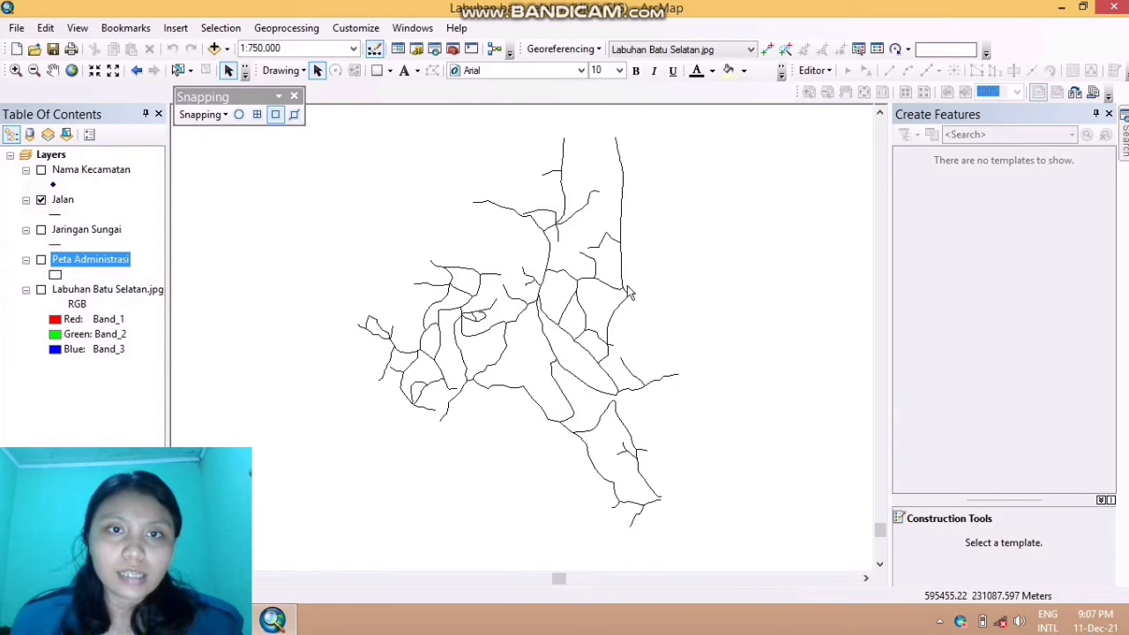
pyautogui.click(41, 200)
pyautogui.click(41, 169)
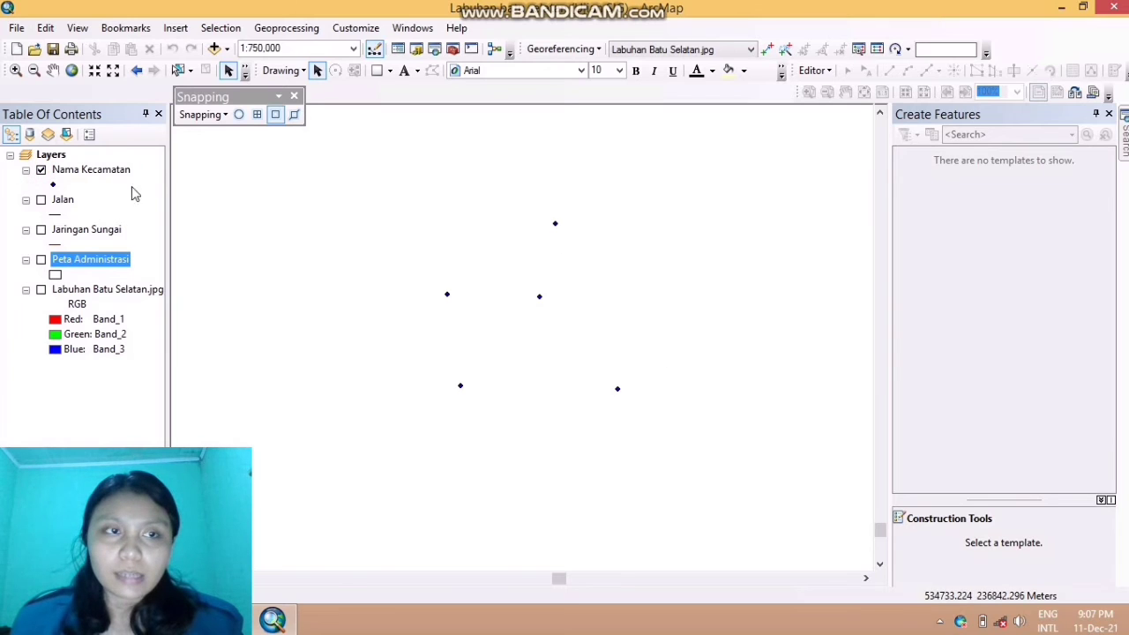
# Turn on all four vector layers and compare them against the Labuhan Batu Selatan.jpg image by temporarily displaying it
pyautogui.click(41, 259)
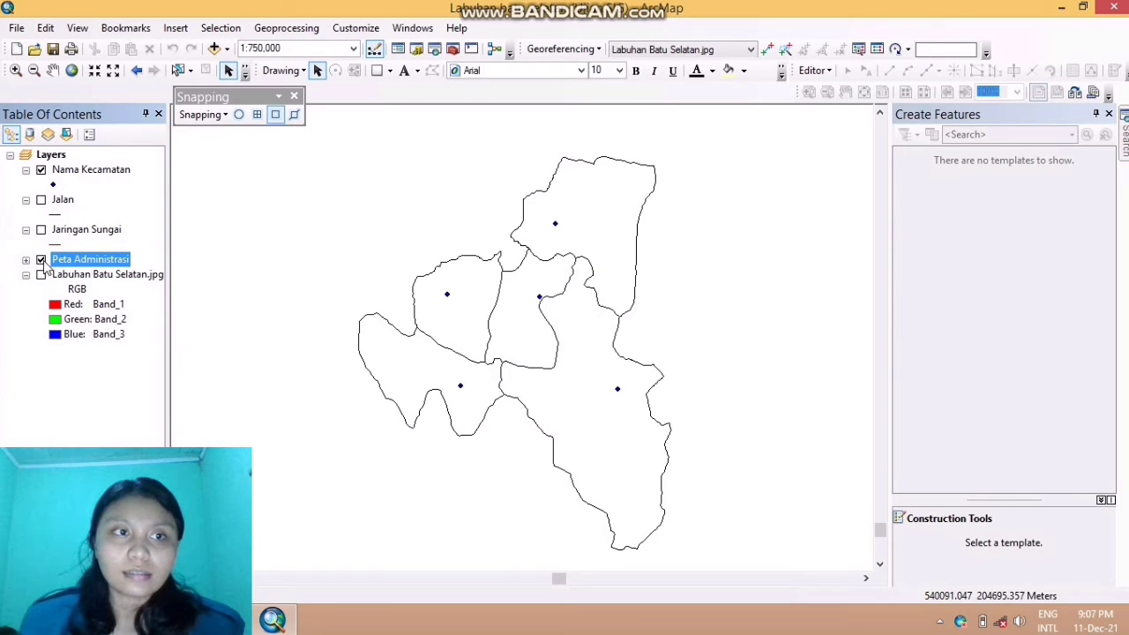
pyautogui.click(41, 260)
pyautogui.click(40, 229)
pyautogui.click(41, 260)
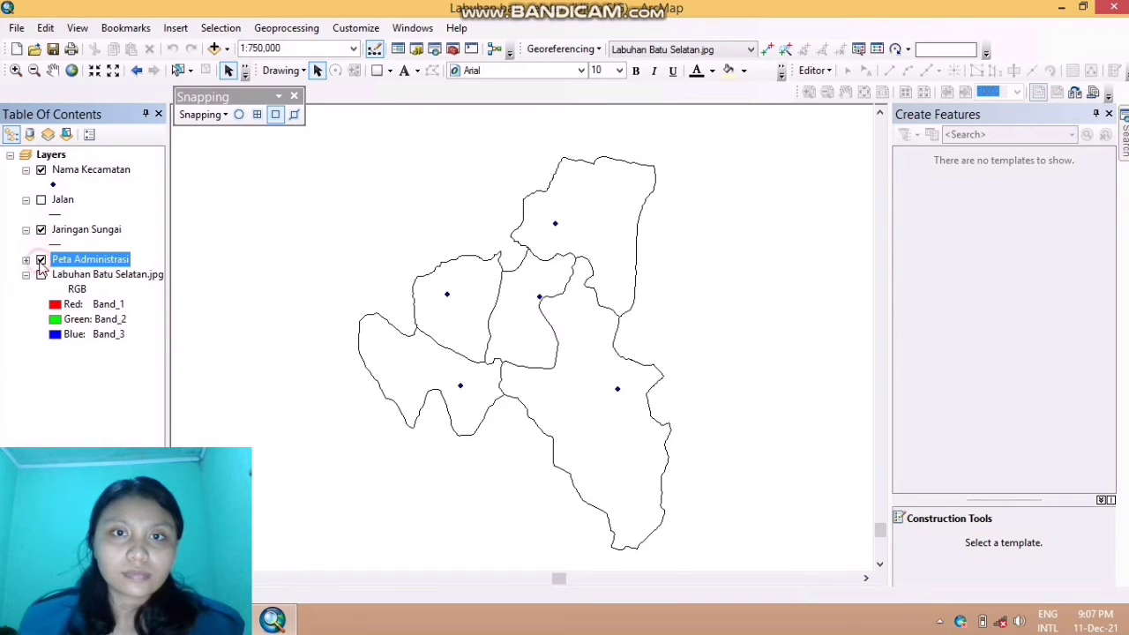
pyautogui.click(40, 200)
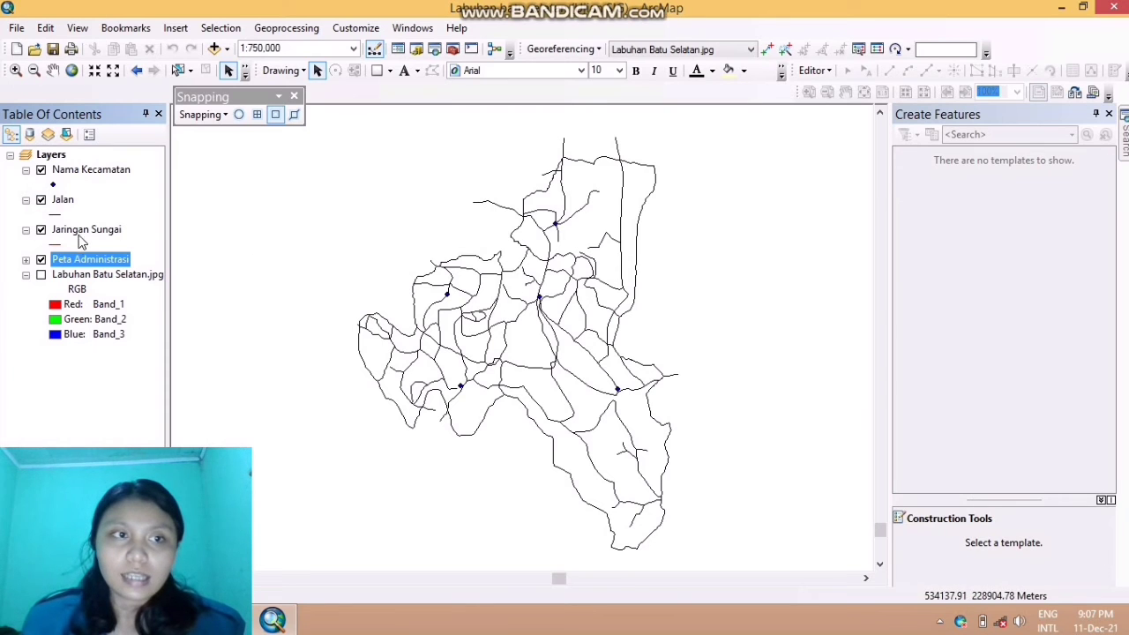
pyautogui.click(40, 275)
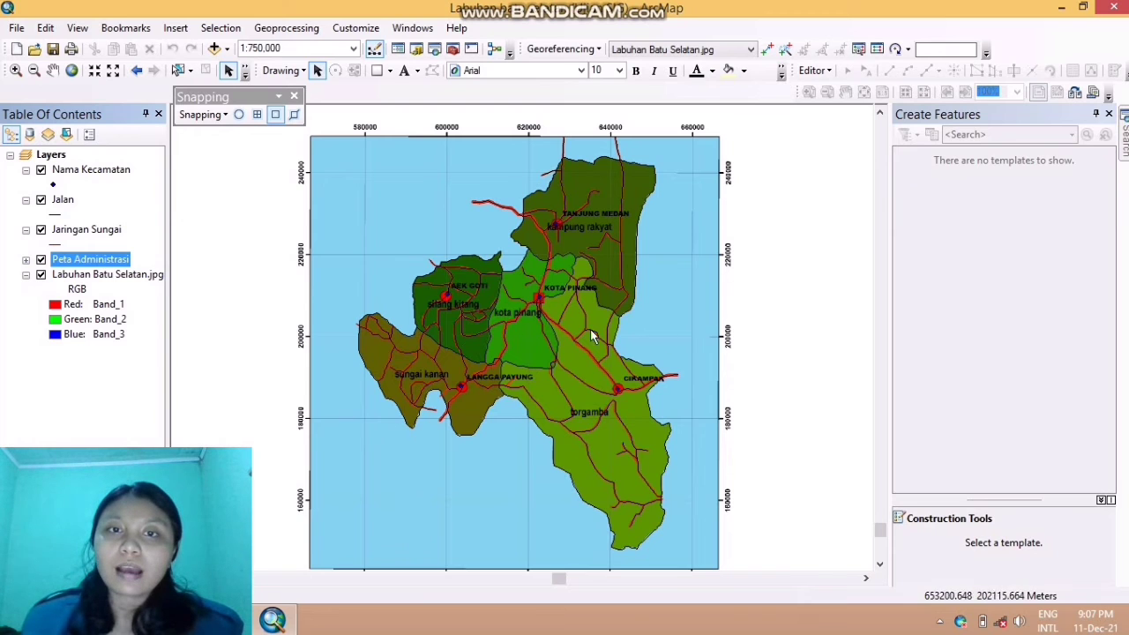
pyautogui.click(41, 275)
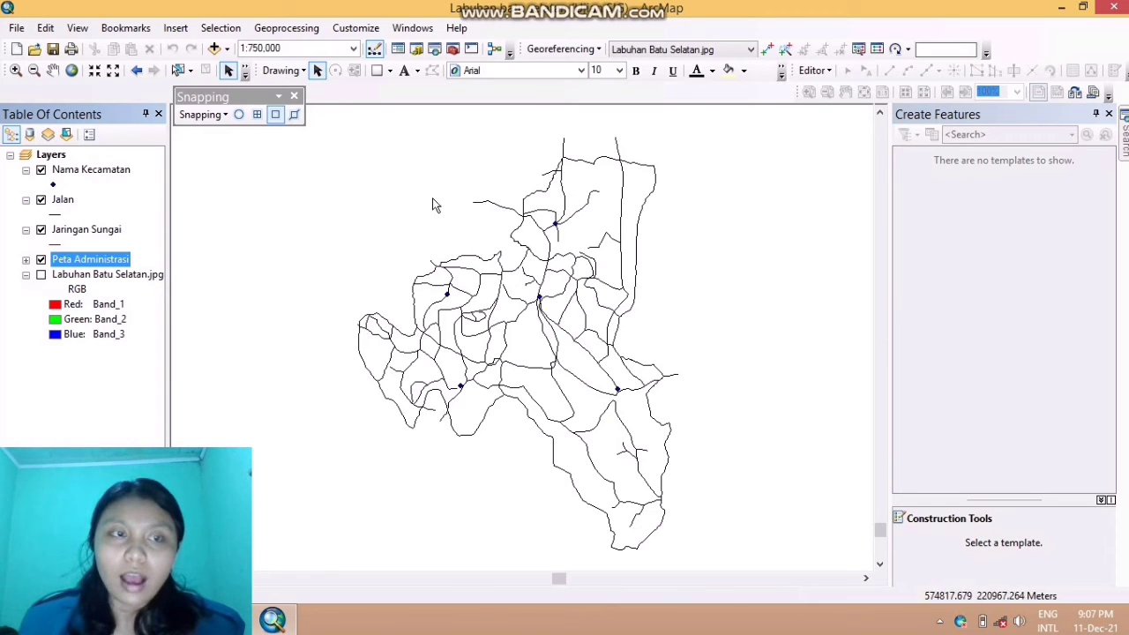
# Turn off Jaringan Sungai, Jalan and Nama Kecamatan to review the Peta Administrasi boundaries alone
pyautogui.click(40, 229)
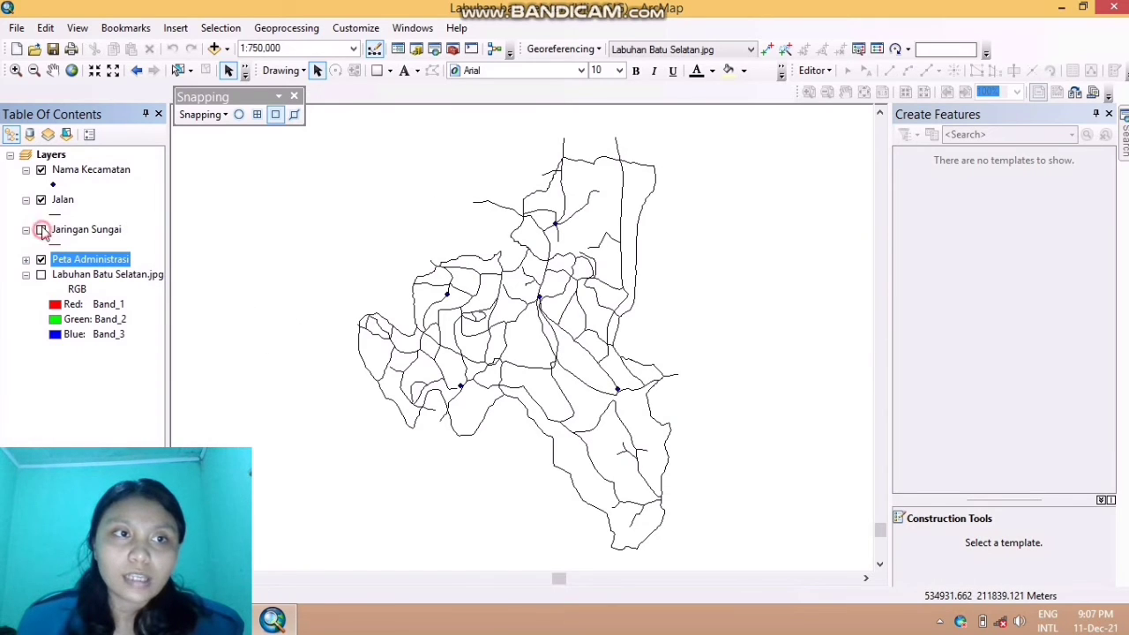
pyautogui.click(40, 200)
pyautogui.click(40, 169)
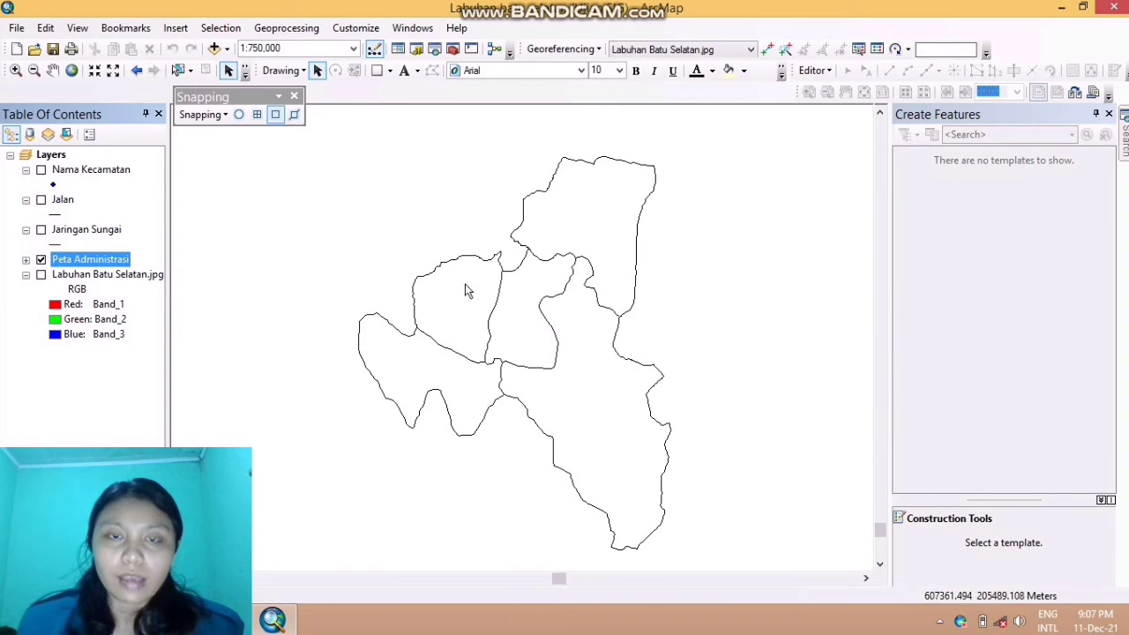
# Display the Jalan and Nama Kecamatan layers again over Peta Administrasi, keeping the Labuhan Batu Selatan.jpg image hidden after a comparison
pyautogui.click(41, 201)
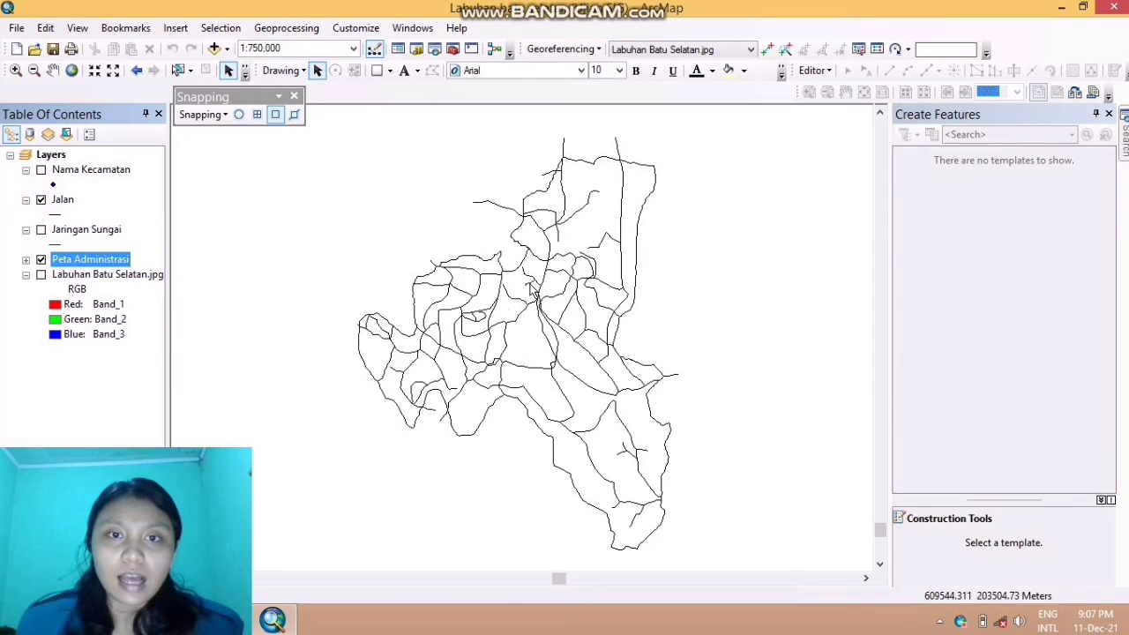
pyautogui.click(40, 169)
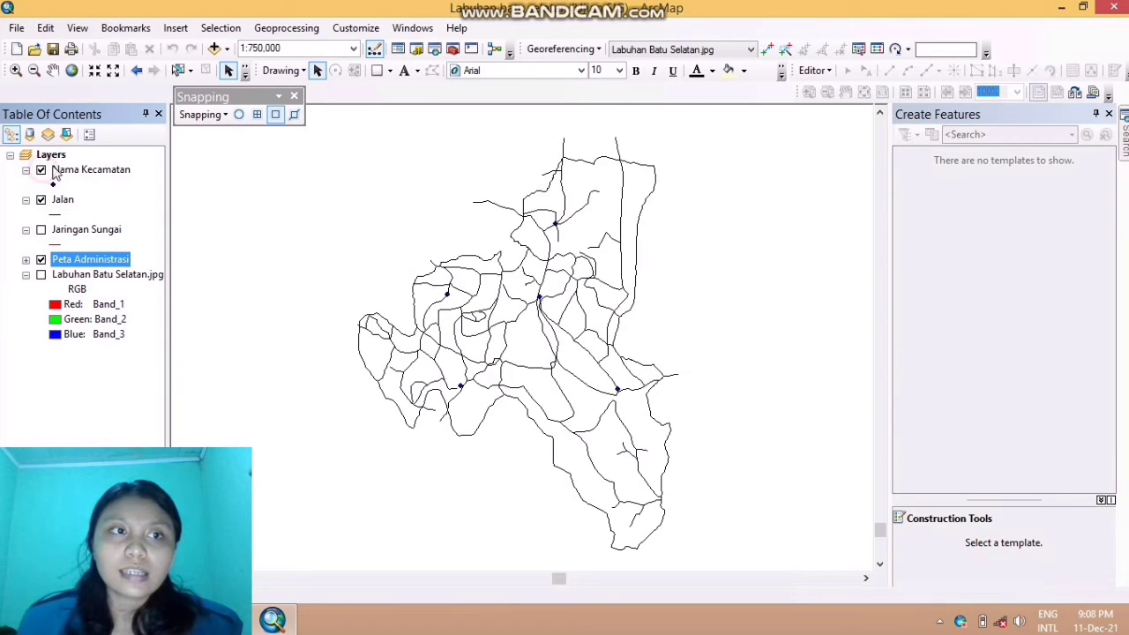
pyautogui.click(41, 274)
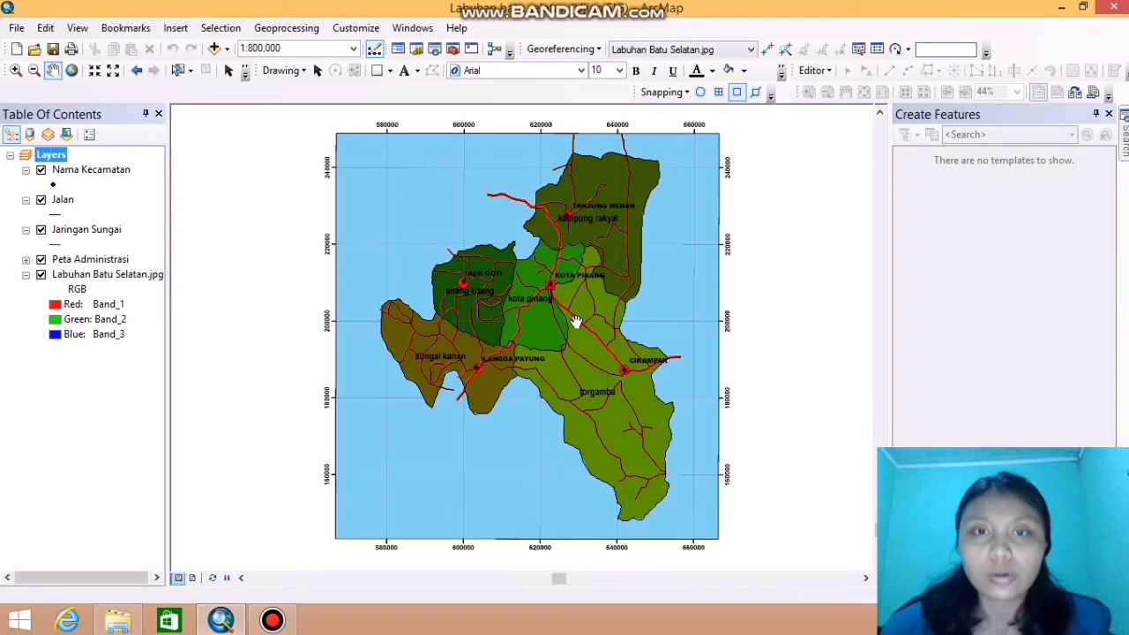
pyautogui.click(41, 275)
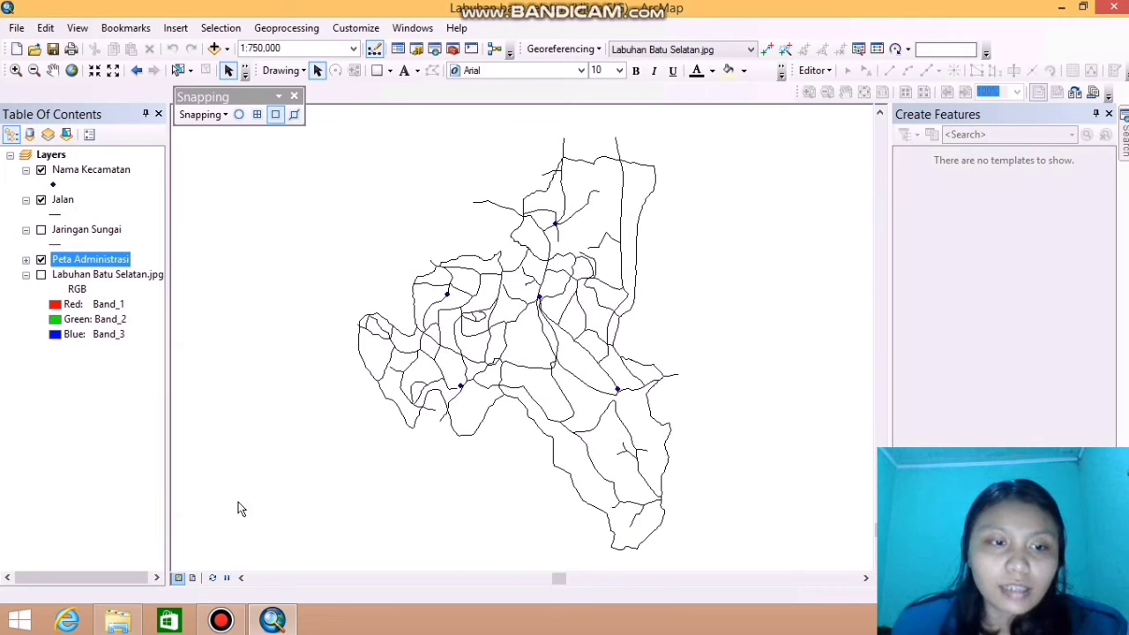
# Switch the map to the page layout and choose Nitro PDF Creator as the printer in the page setup
pyautogui.click(194, 579)
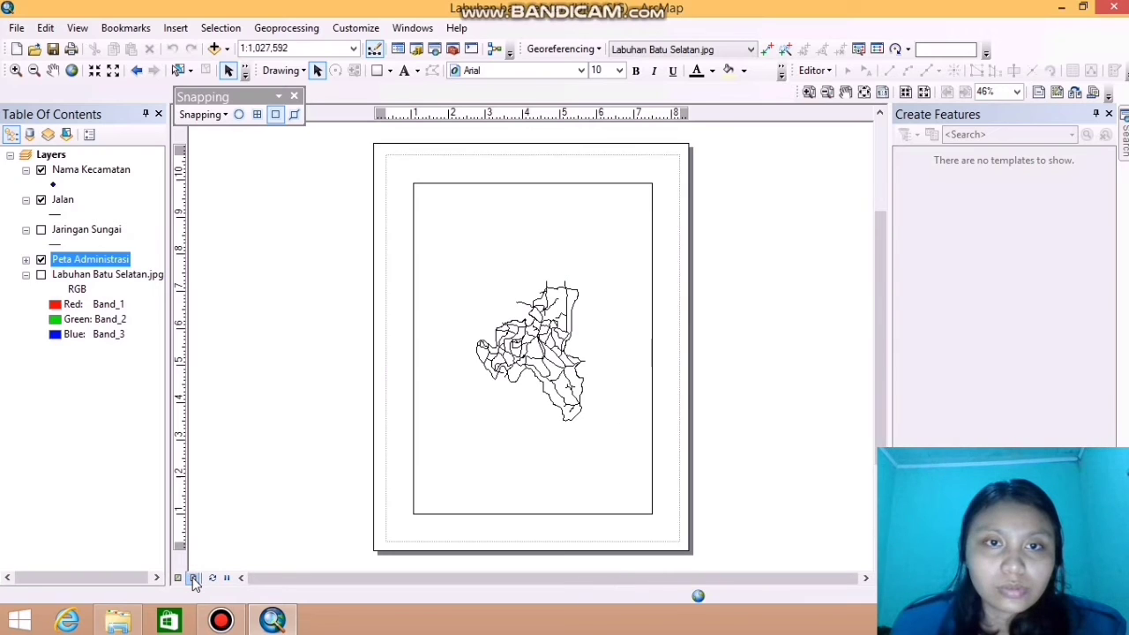
pyautogui.click(16, 28)
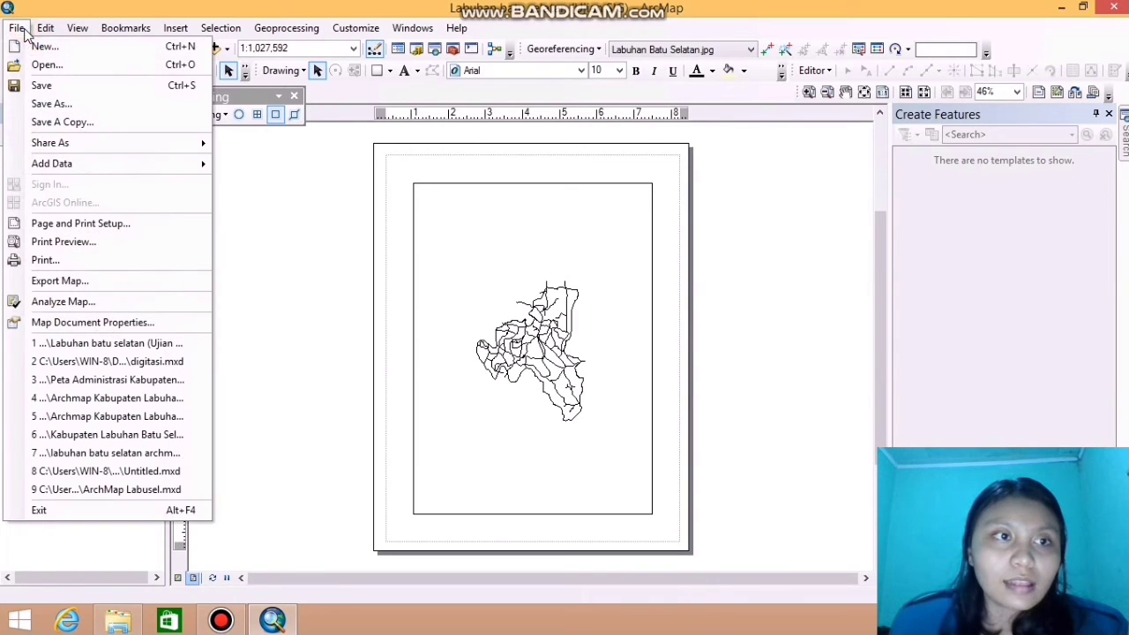
pyautogui.click(105, 226)
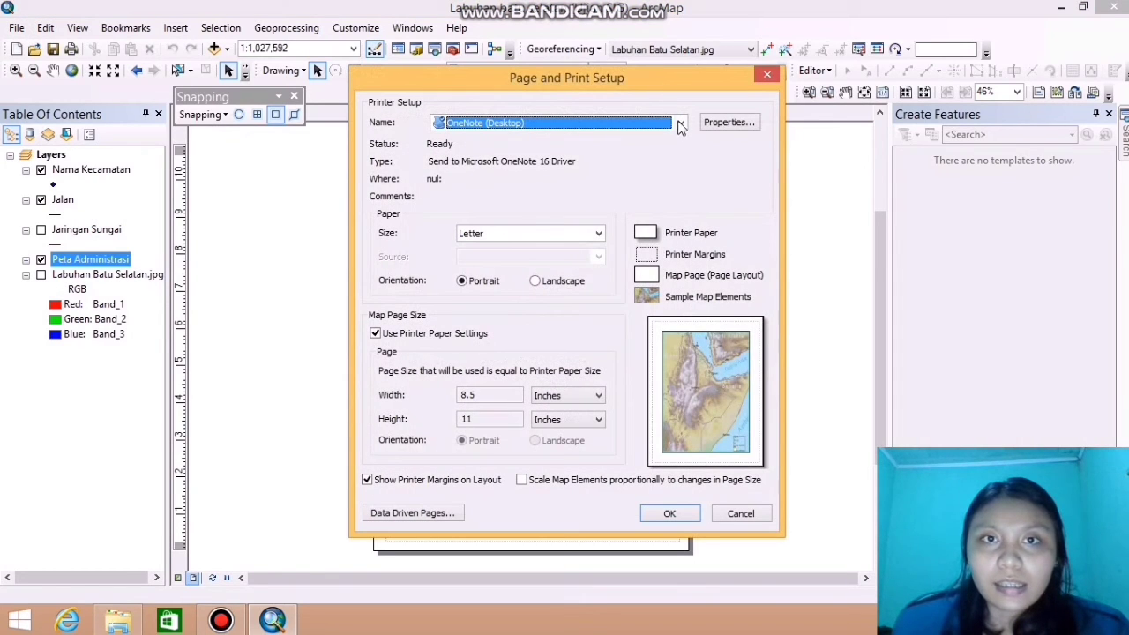
pyautogui.click(680, 124)
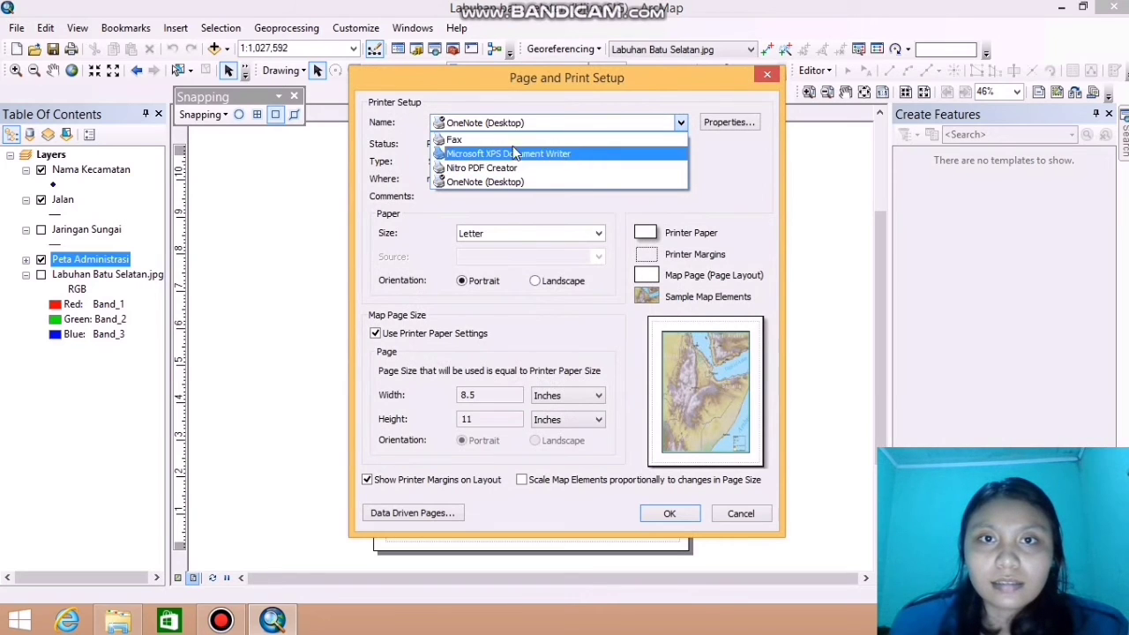
pyautogui.click(492, 169)
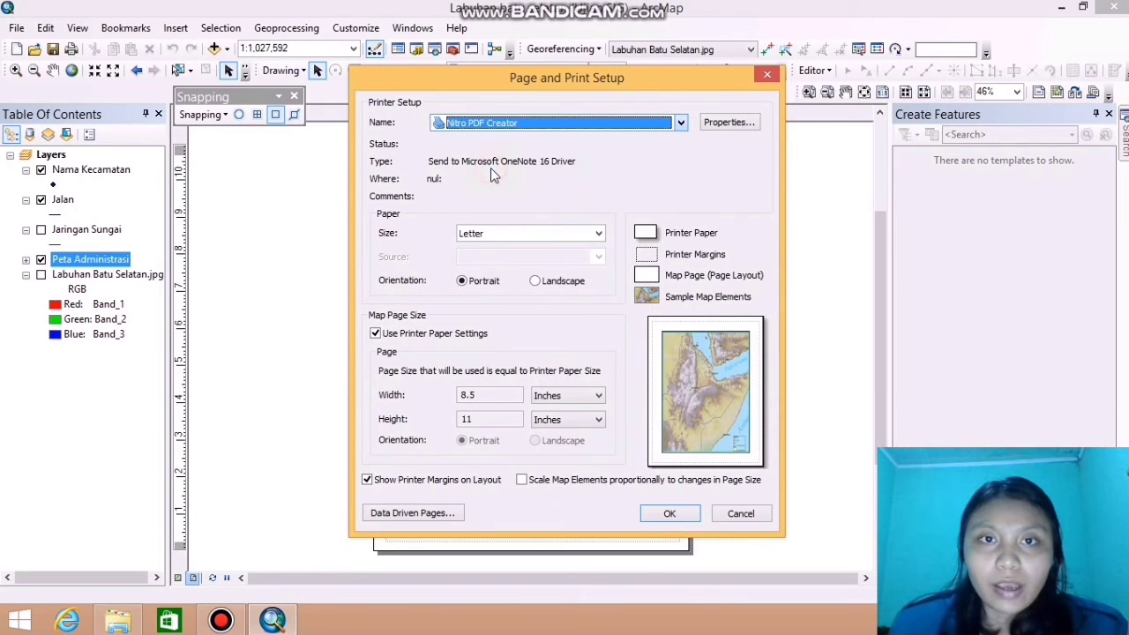
# Set the paper size to A3 in landscape orientation and apply the page setup
pyautogui.click(599, 235)
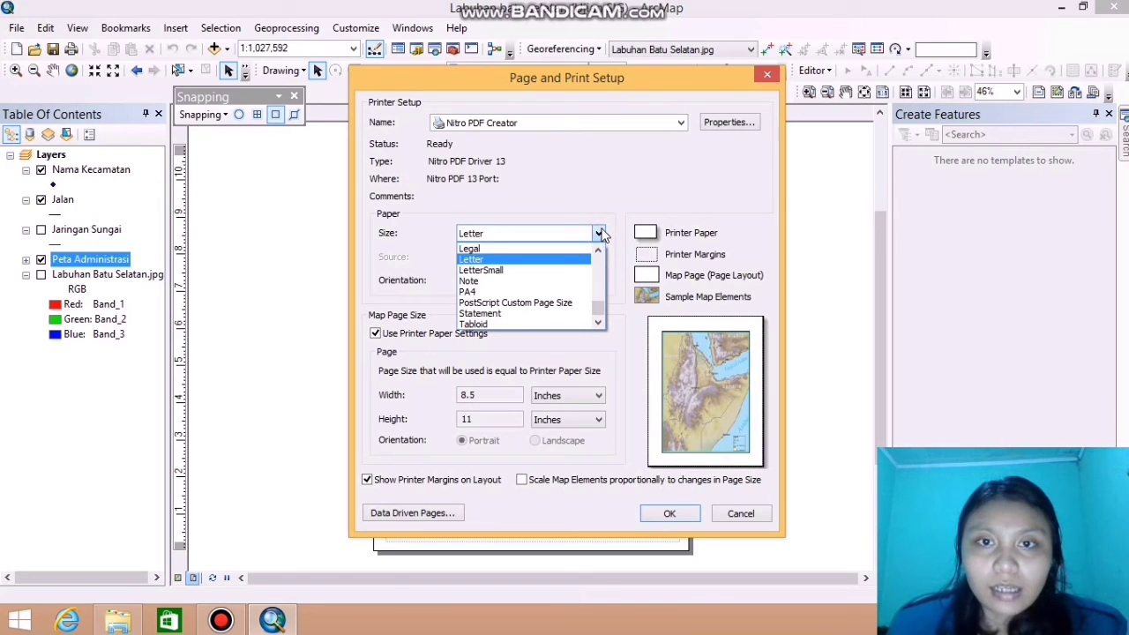
pyautogui.moveTo(598, 309); pyautogui.dragTo(598, 260)
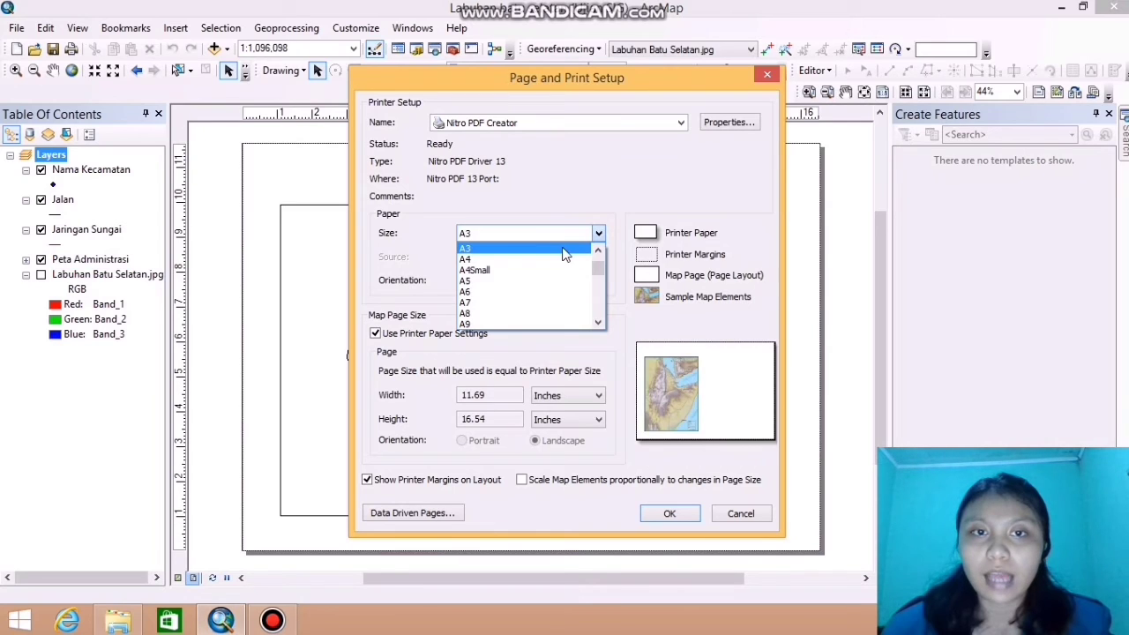
pyautogui.click(565, 251)
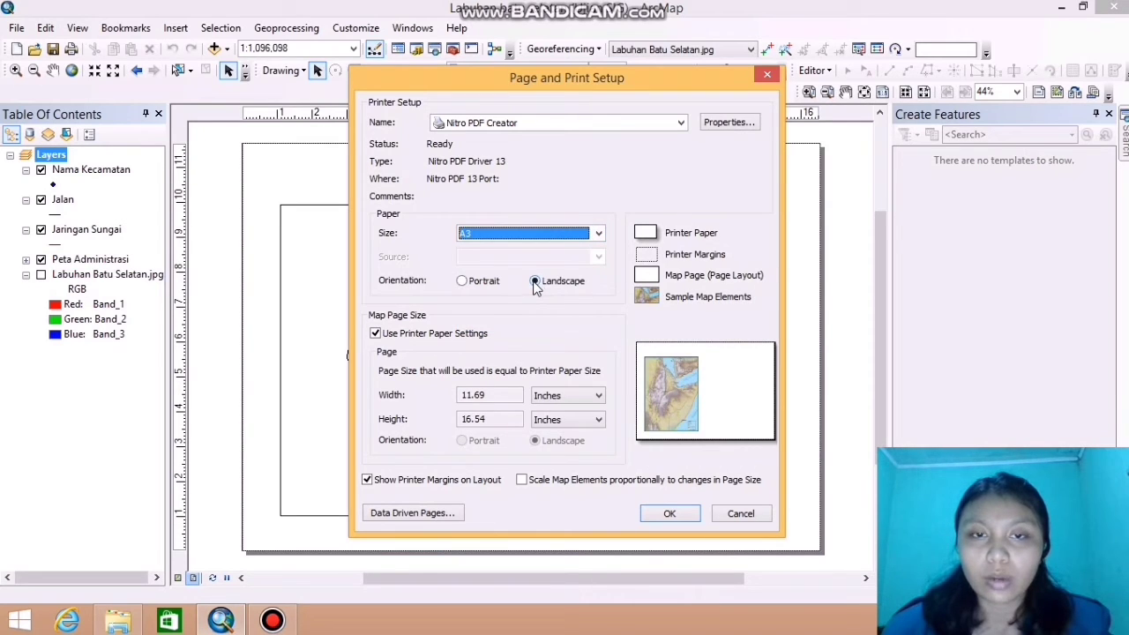
pyautogui.click(534, 281)
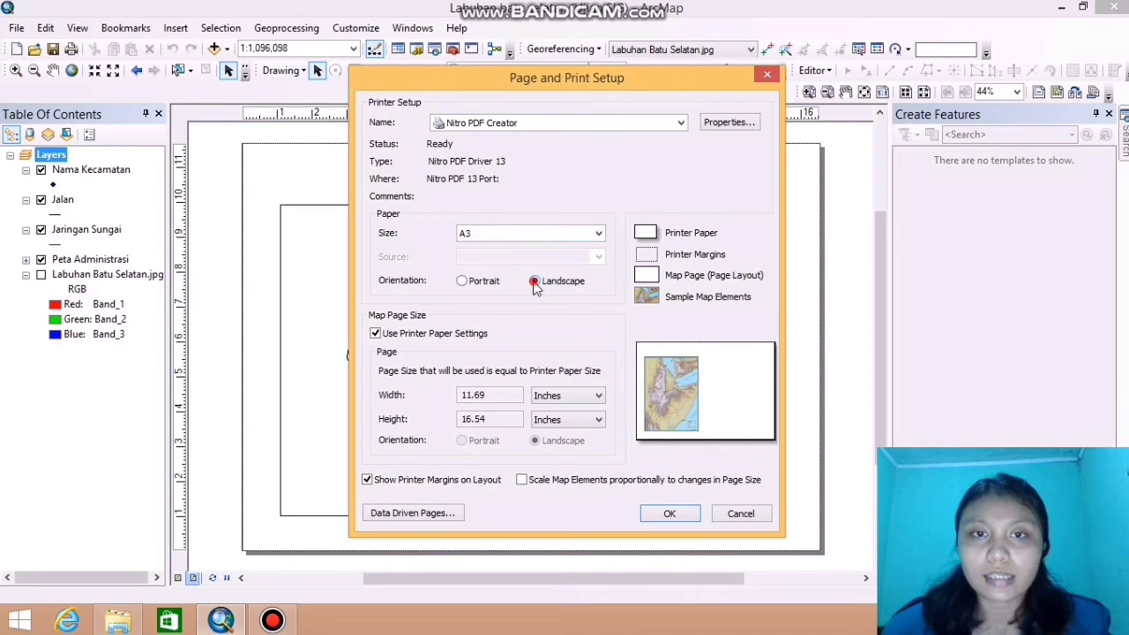
pyautogui.click(668, 518)
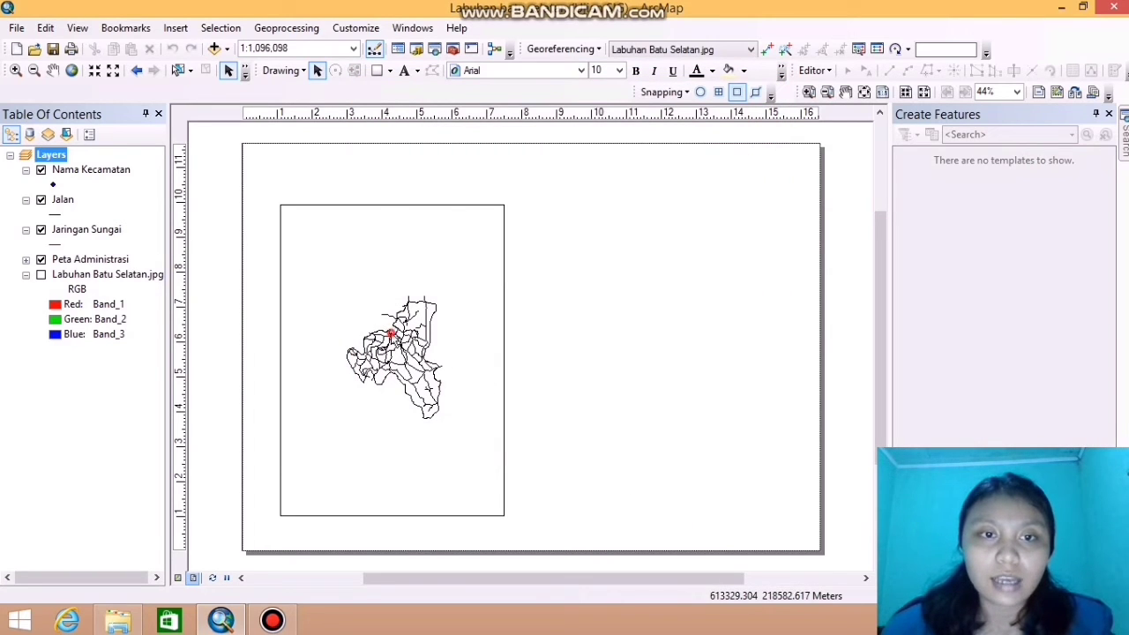
# Enlarge the data frame from the page's upper-left corner to its full height and about 10.4 inches wide
pyautogui.click(391, 333)
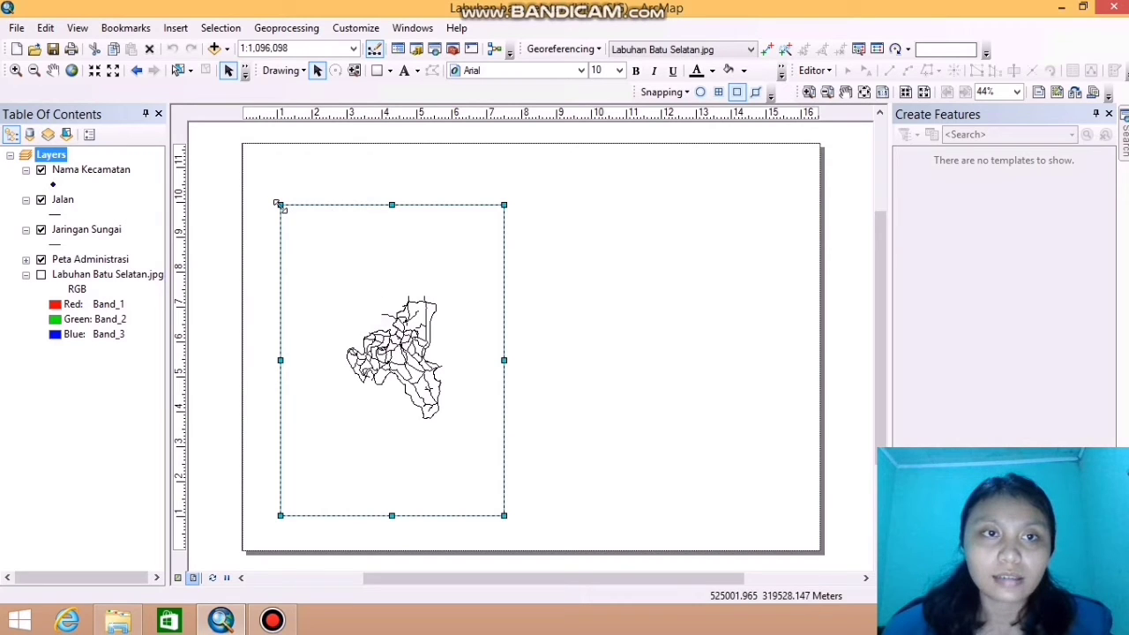
pyautogui.moveTo(279, 206); pyautogui.dragTo(242, 144)
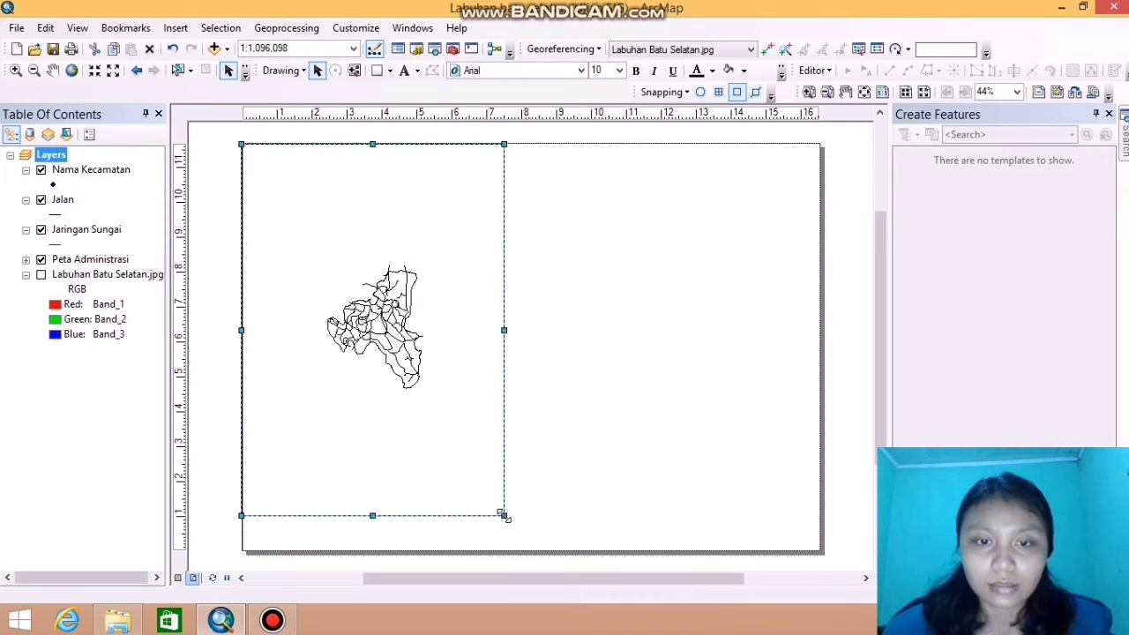
pyautogui.moveTo(497, 510); pyautogui.dragTo(606, 550)
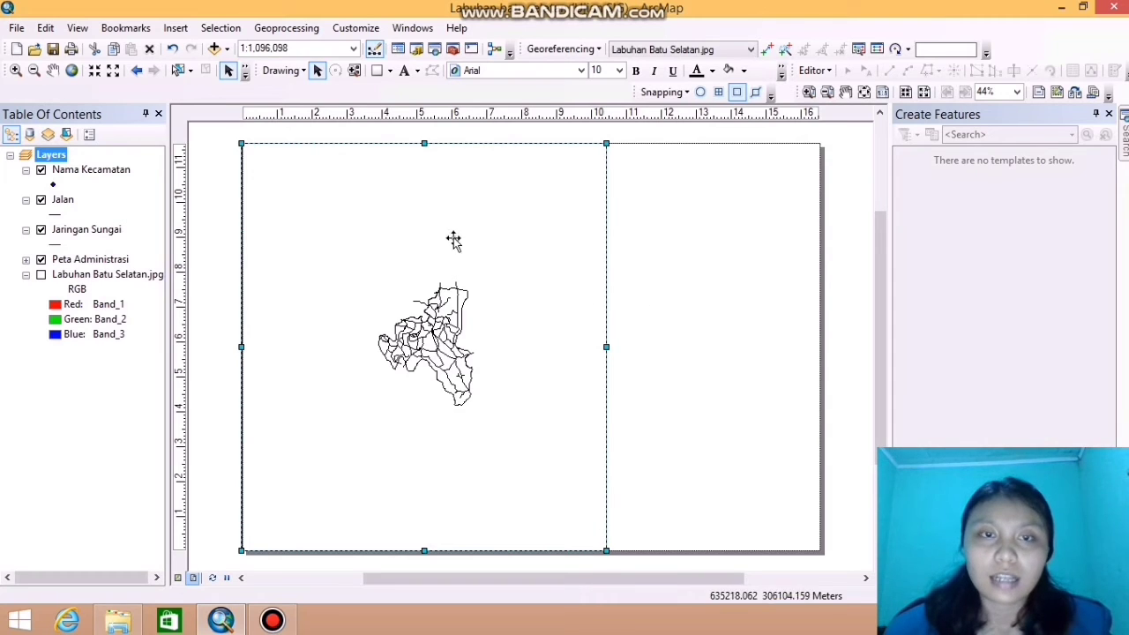
# Check in the list of available toolbars whether the Draw toolbar is enabled
pyautogui.click(361, 33)
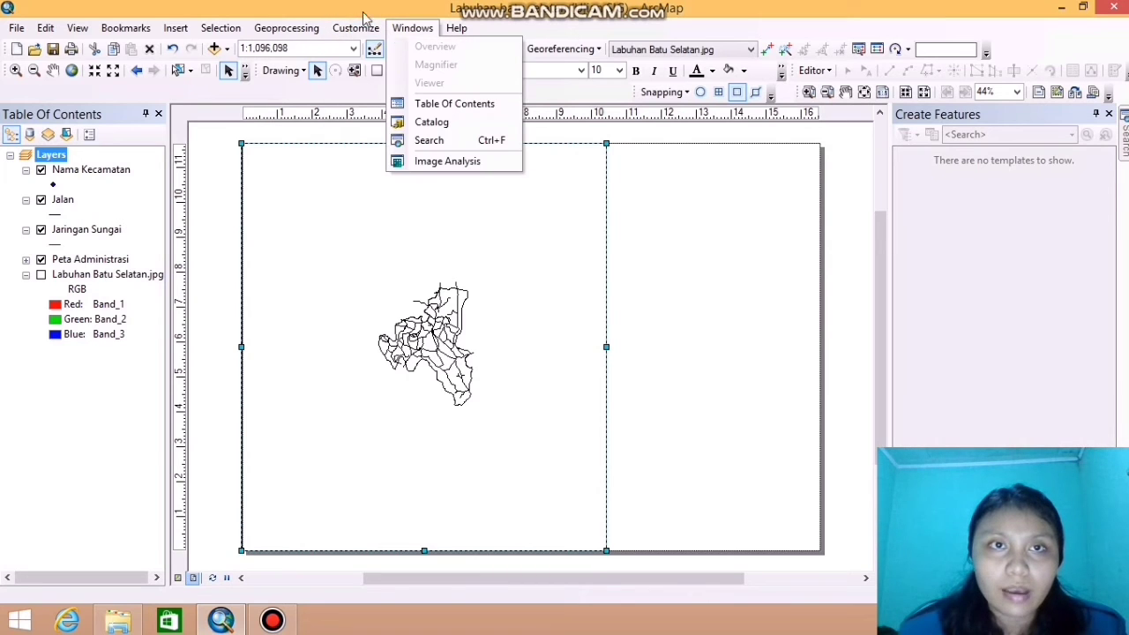
pyautogui.moveTo(373, 45)
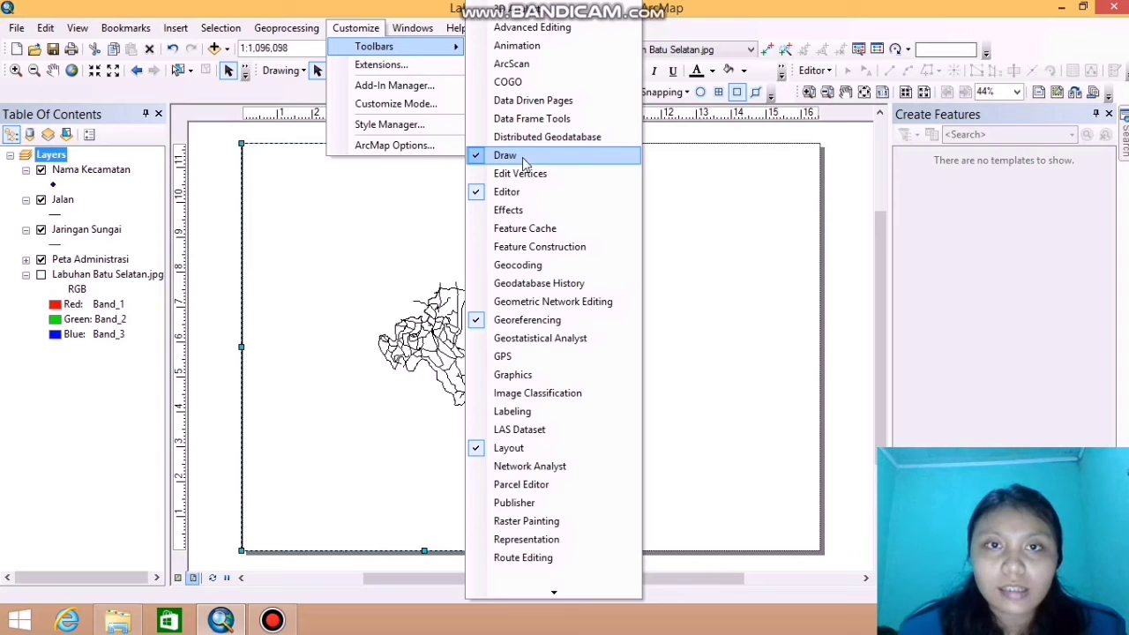
pyautogui.click(272, 82)
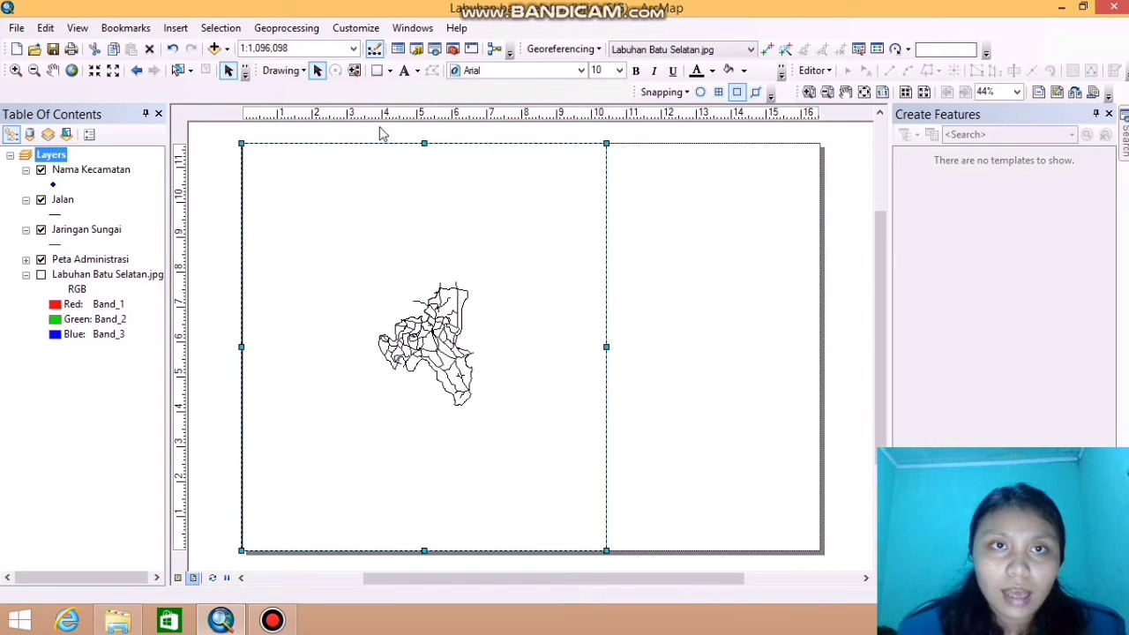
# Adjust the data frame so it sits slightly inside the page's left, top and bottom edges
pyautogui.click(380, 181)
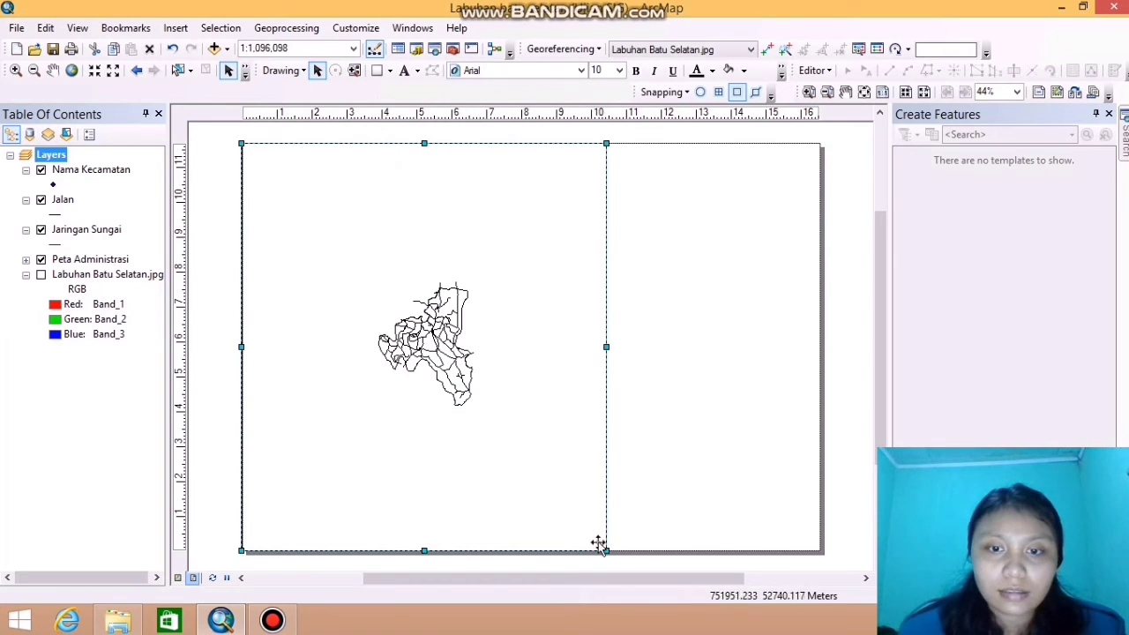
pyautogui.click(245, 147)
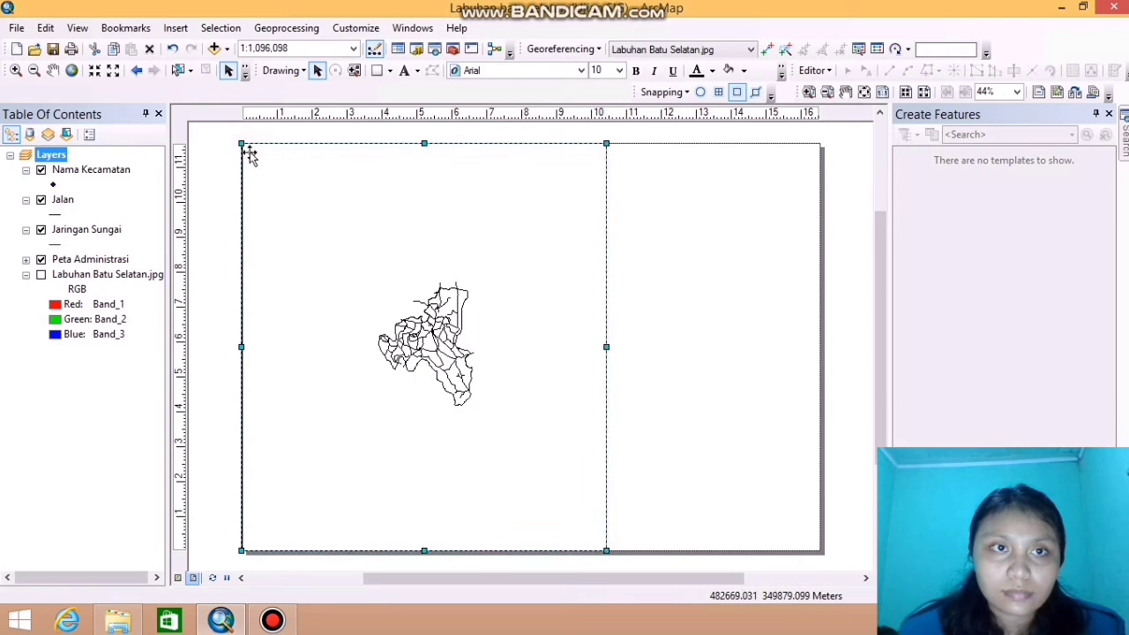
pyautogui.moveTo(243, 144); pyautogui.dragTo(249, 151)
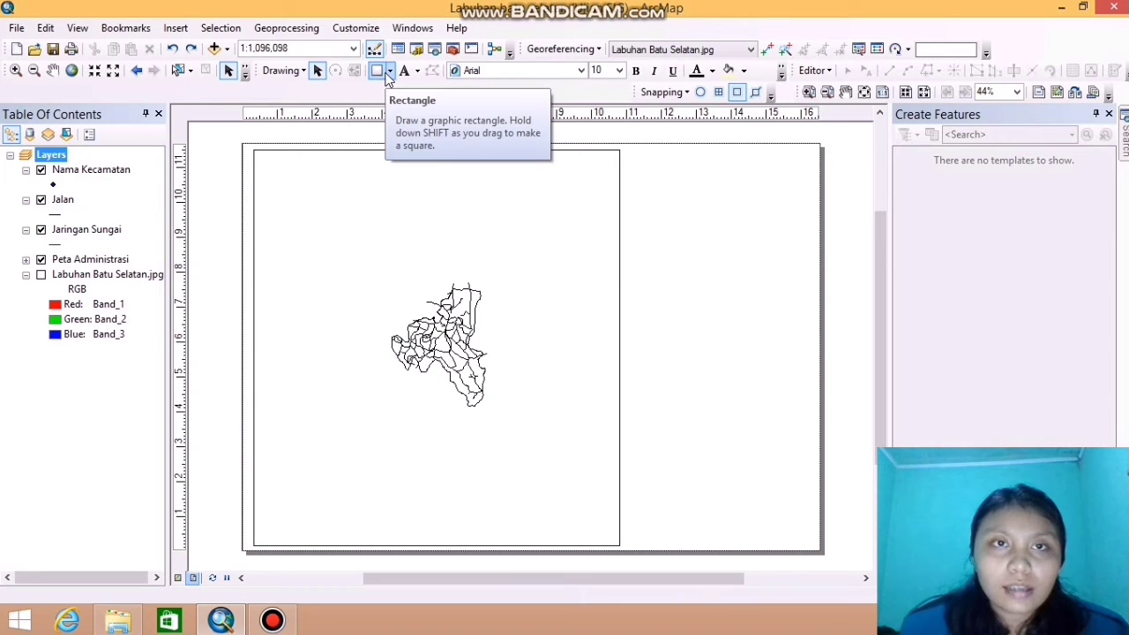
# Draw a graphic rectangle about 16.3 by 11.6 inches over the page and send it behind the data frame
pyautogui.click(380, 71)
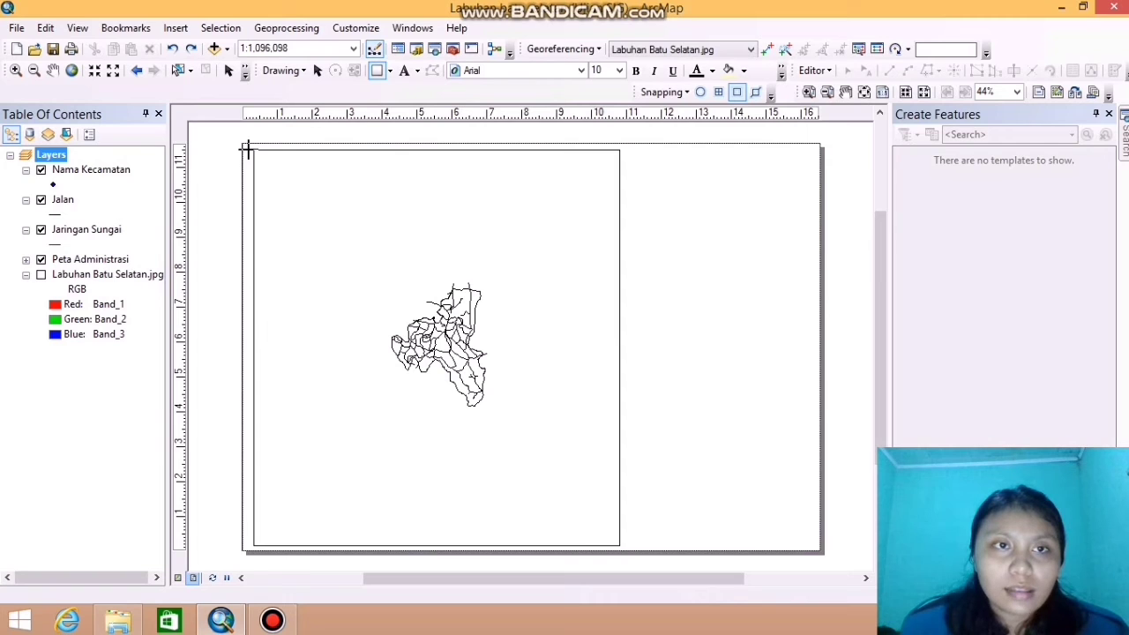
pyautogui.moveTo(245, 148); pyautogui.dragTo(817, 554)
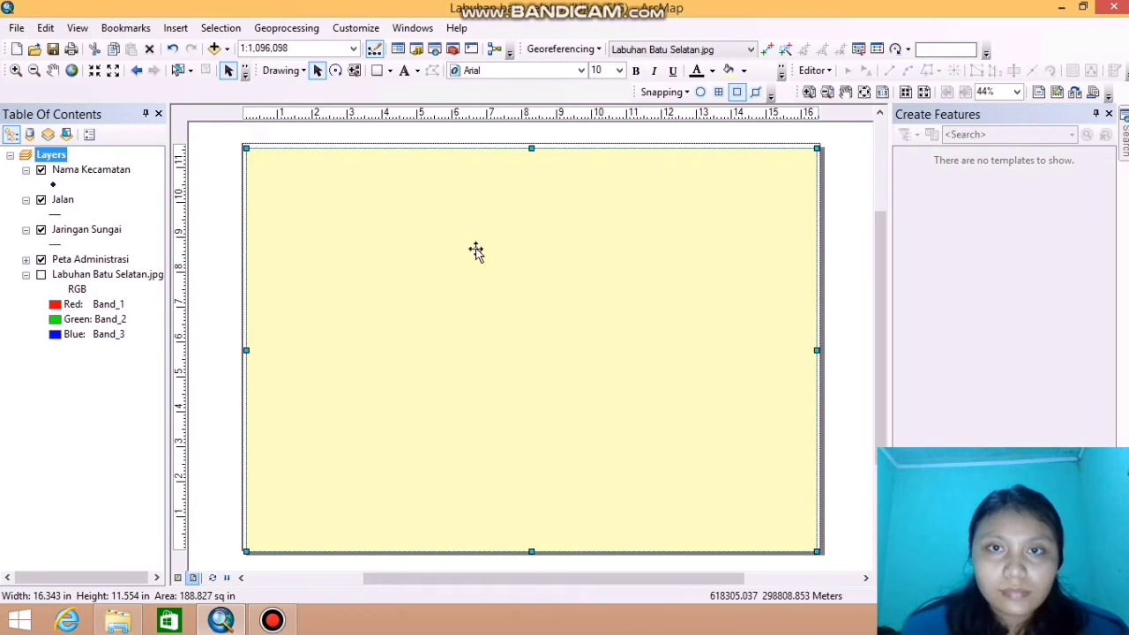
pyautogui.rightClick(720, 374)
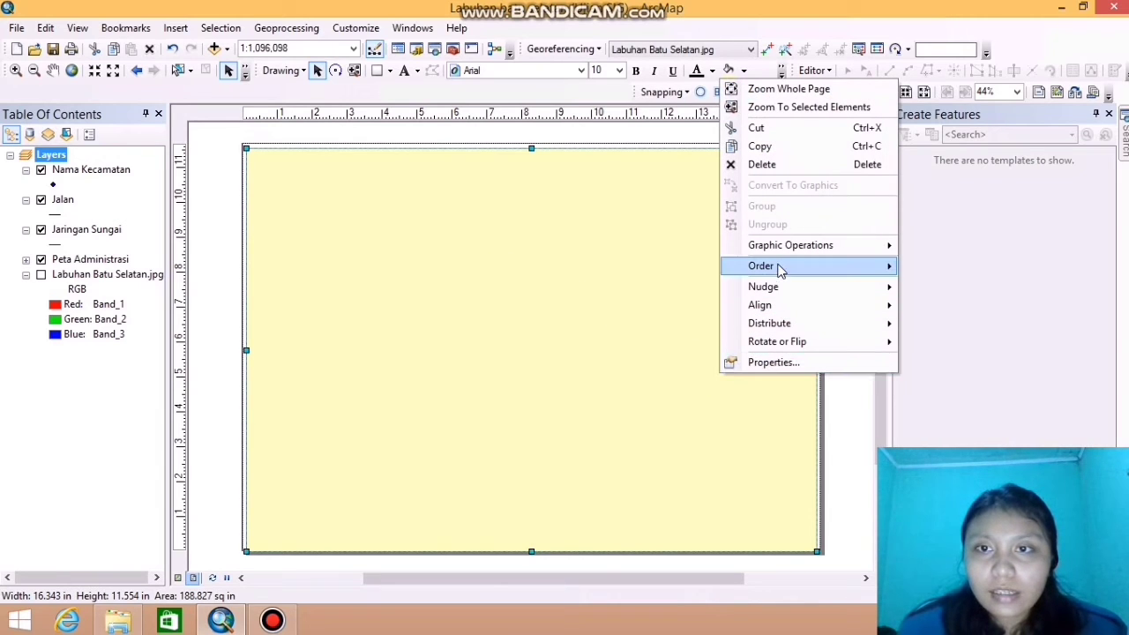
pyautogui.moveTo(782, 267)
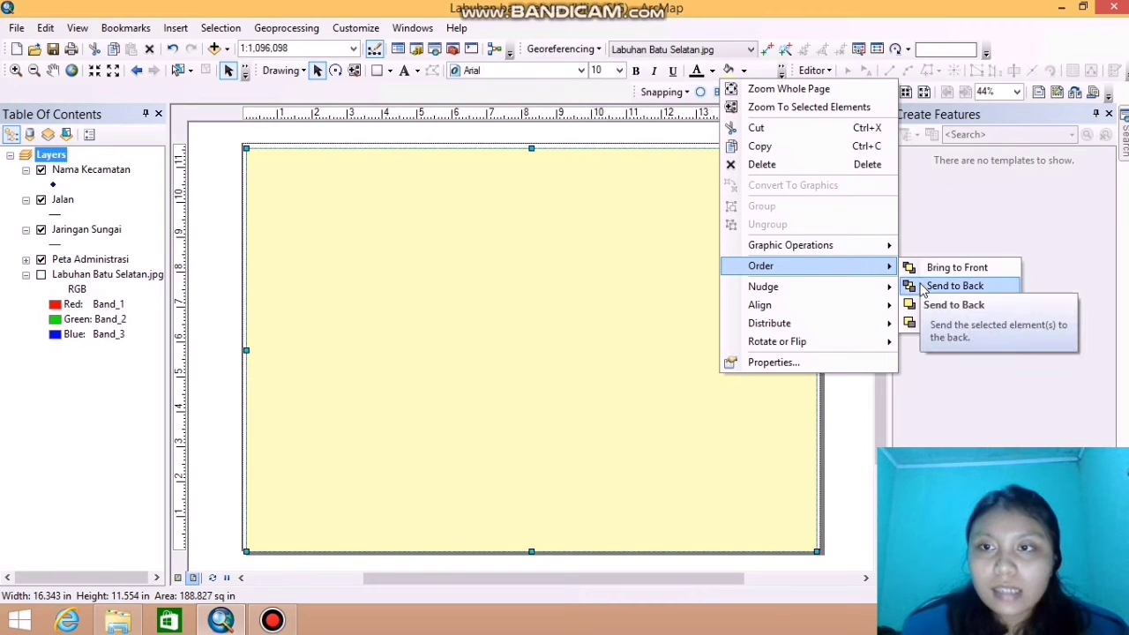
pyautogui.click(954, 286)
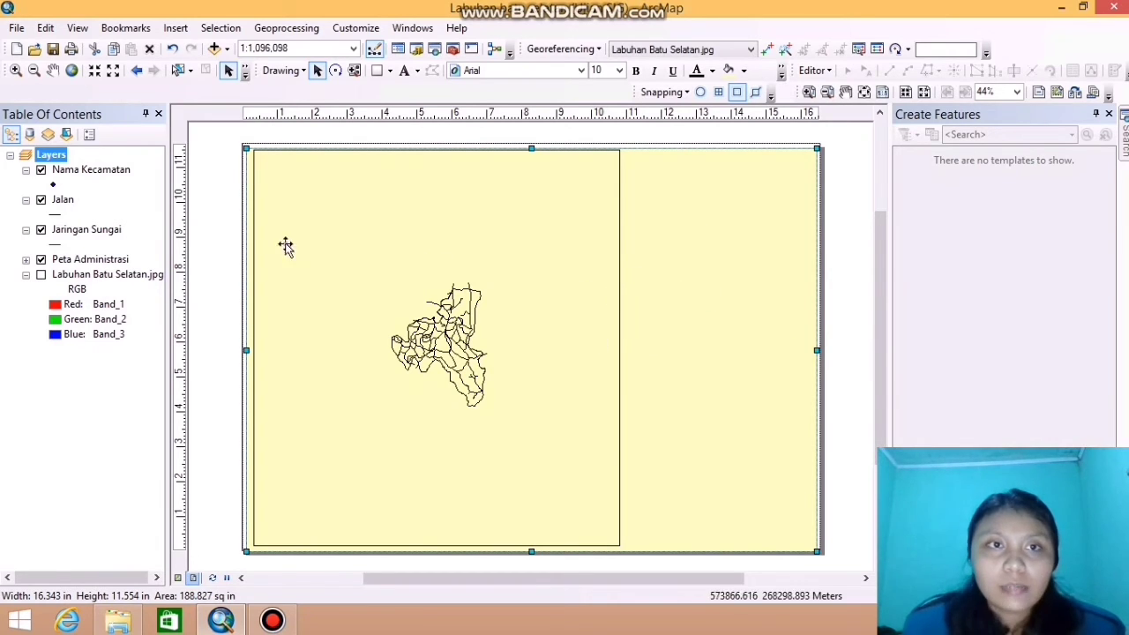
# Reposition the data frame inside the yellow rectangle and resize it to leave a narrow margin at its left, top and bottom
pyautogui.click(318, 226)
pyautogui.moveTo(326, 226)
pyautogui.mouseDown()
pyautogui.moveTo(356, 235)
pyautogui.moveTo(333, 228)
pyautogui.mouseUp()
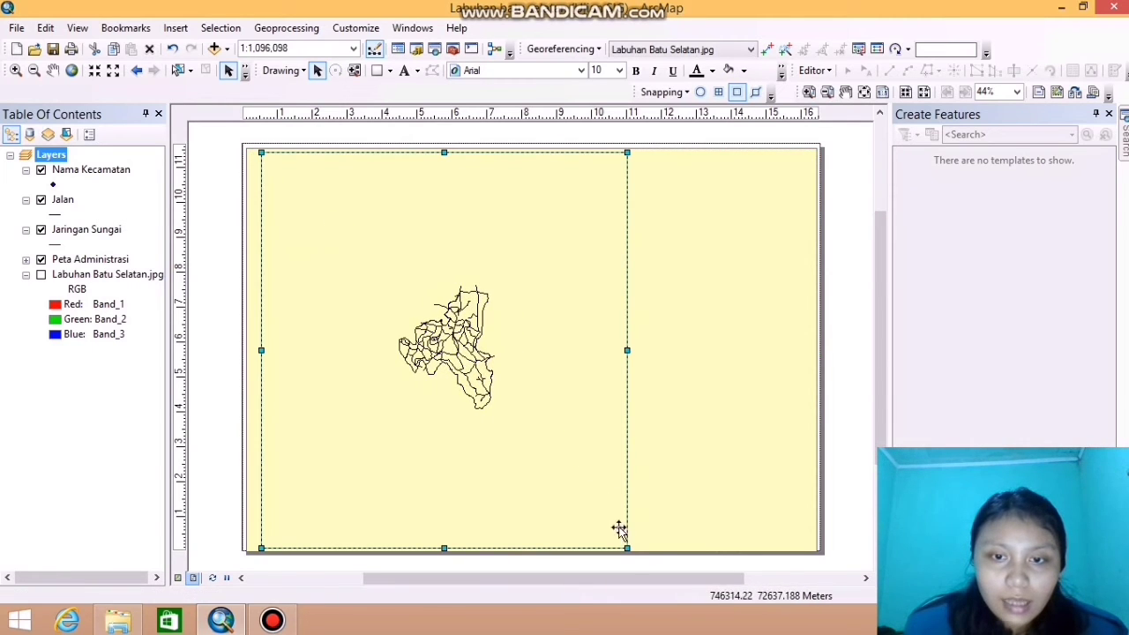
pyautogui.moveTo(628, 548)
pyautogui.mouseDown()
pyautogui.moveTo(616, 539)
pyautogui.moveTo(627, 547)
pyautogui.mouseUp()
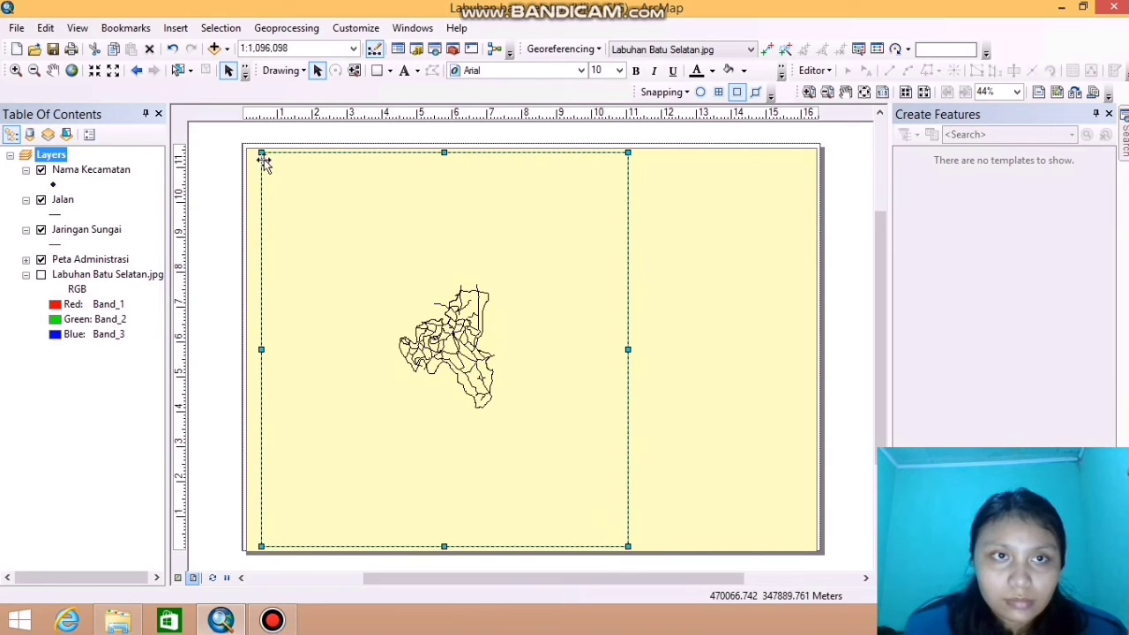
pyautogui.moveTo(262, 154); pyautogui.dragTo(252, 153)
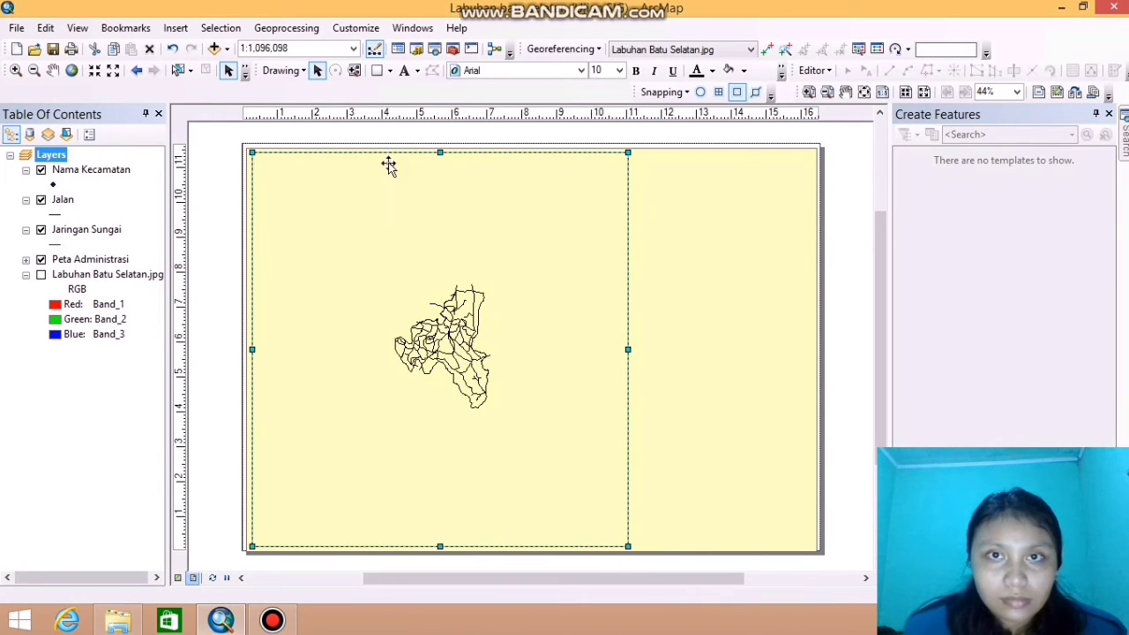
# Stretch the yellow background rectangle to the page edges and nudge the data frame slightly up and left
pyautogui.click(717, 333)
pyautogui.moveTo(245, 147); pyautogui.dragTo(240, 143)
pyautogui.moveTo(821, 144); pyautogui.dragTo(821, 139)
pyautogui.moveTo(537, 424); pyautogui.dragTo(534, 418)
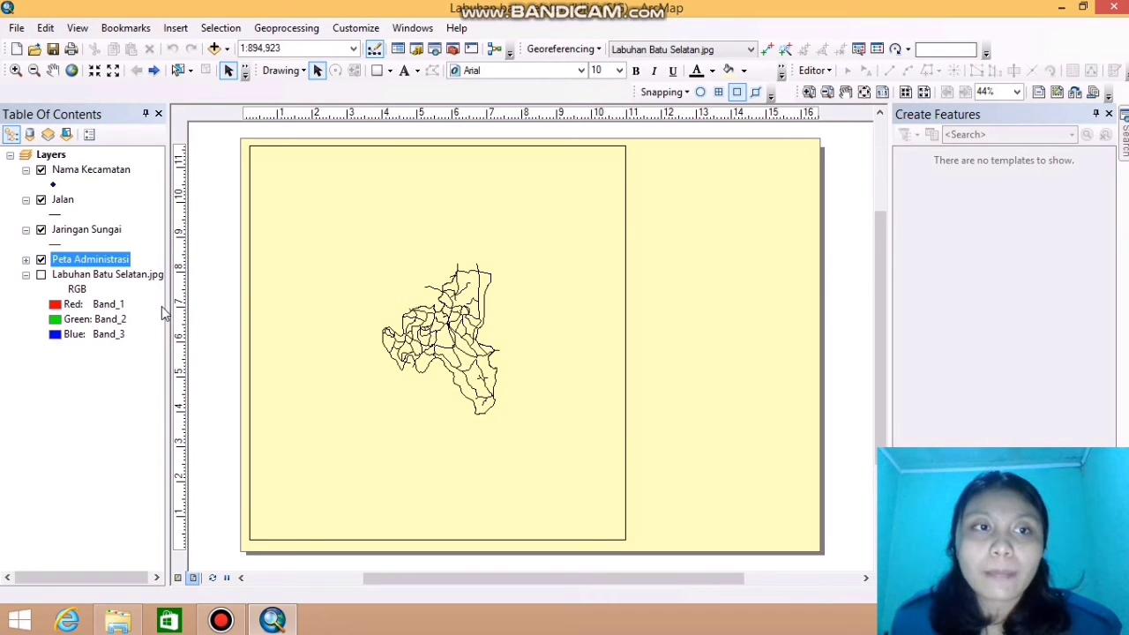
# In data view, symbolize Peta Administrasi by unique values of the Kabupaten field, adding all values and excluding all other values
pyautogui.click(178, 577)
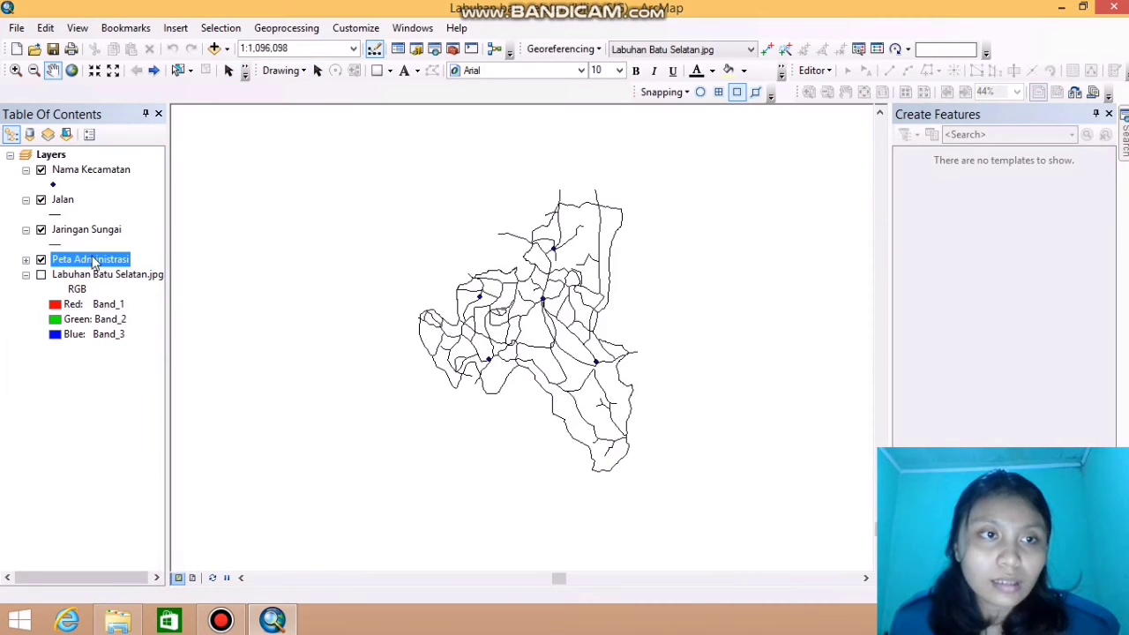
pyautogui.rightClick(93, 259)
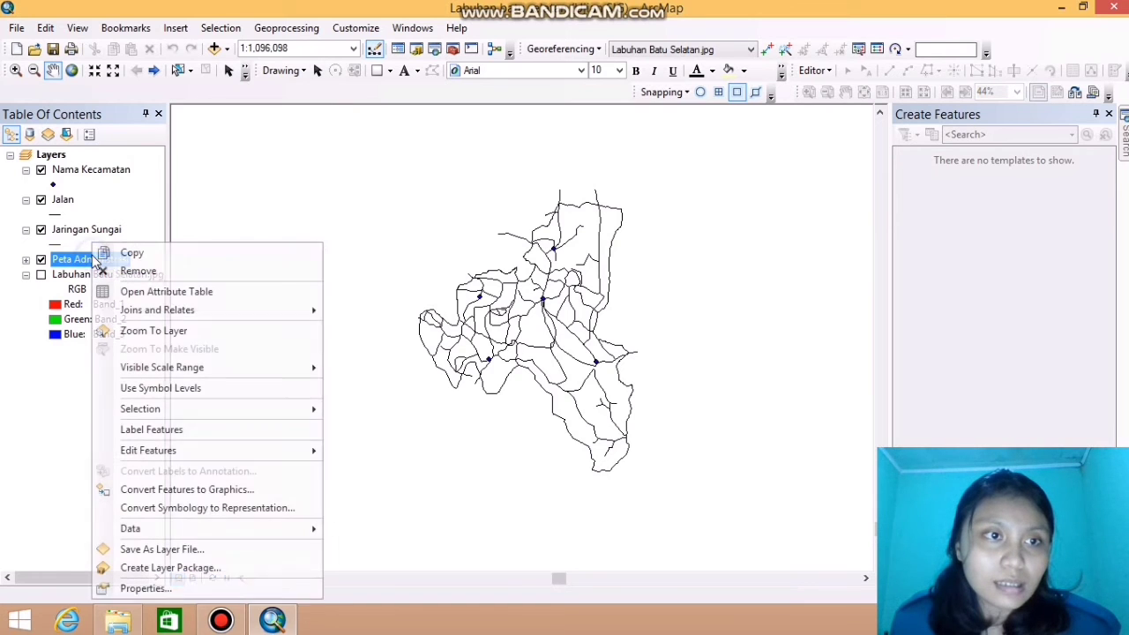
pyautogui.click(222, 588)
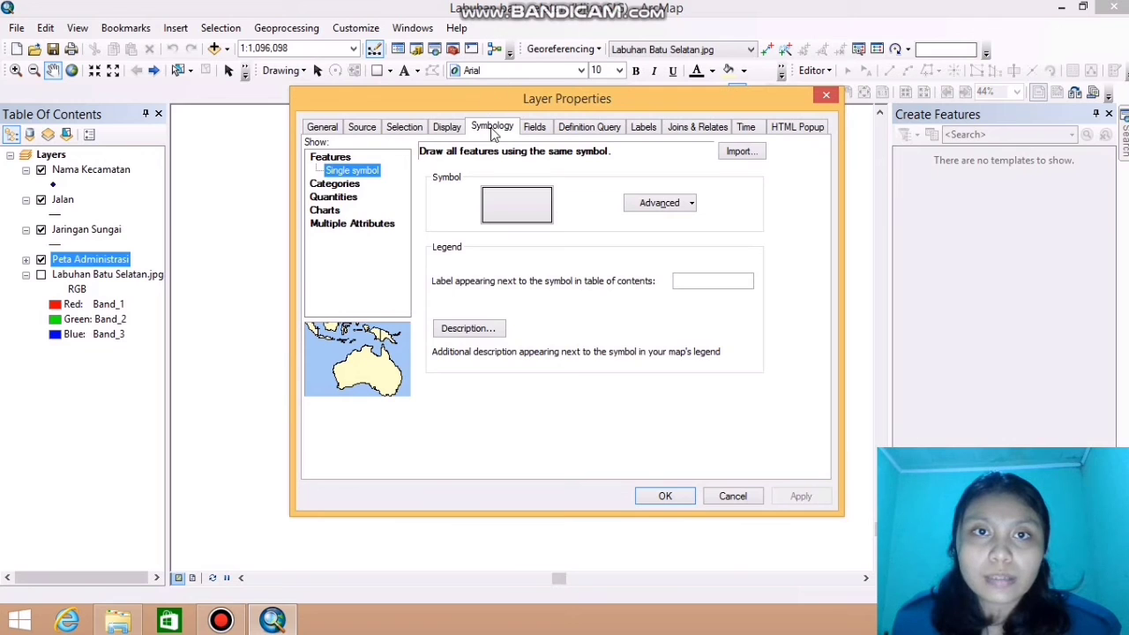
pyautogui.click(325, 186)
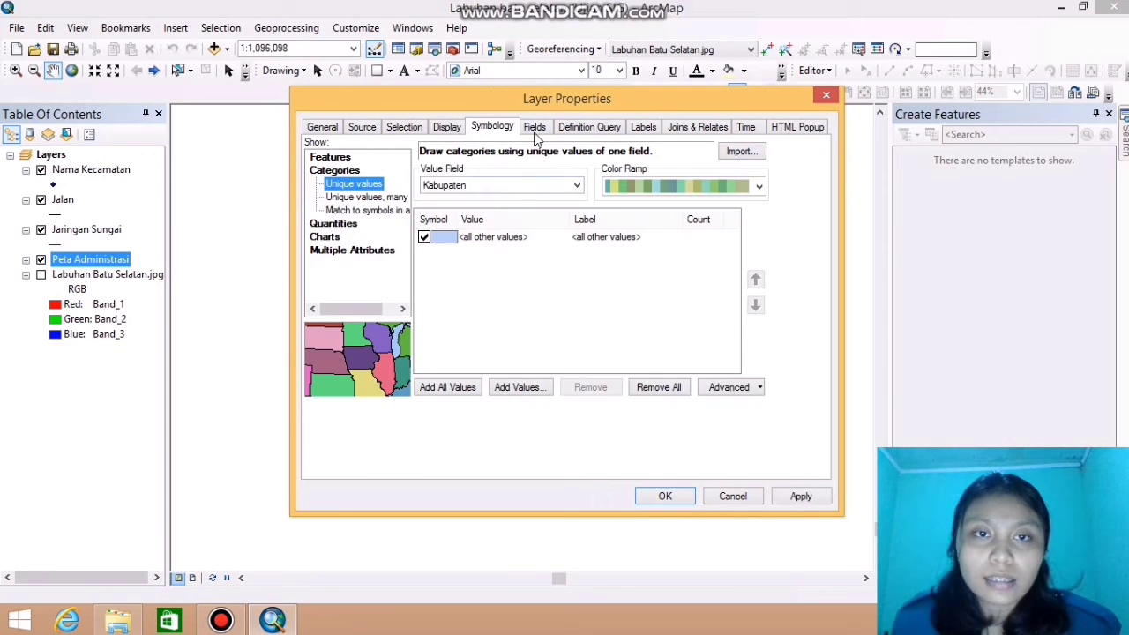
pyautogui.click(451, 388)
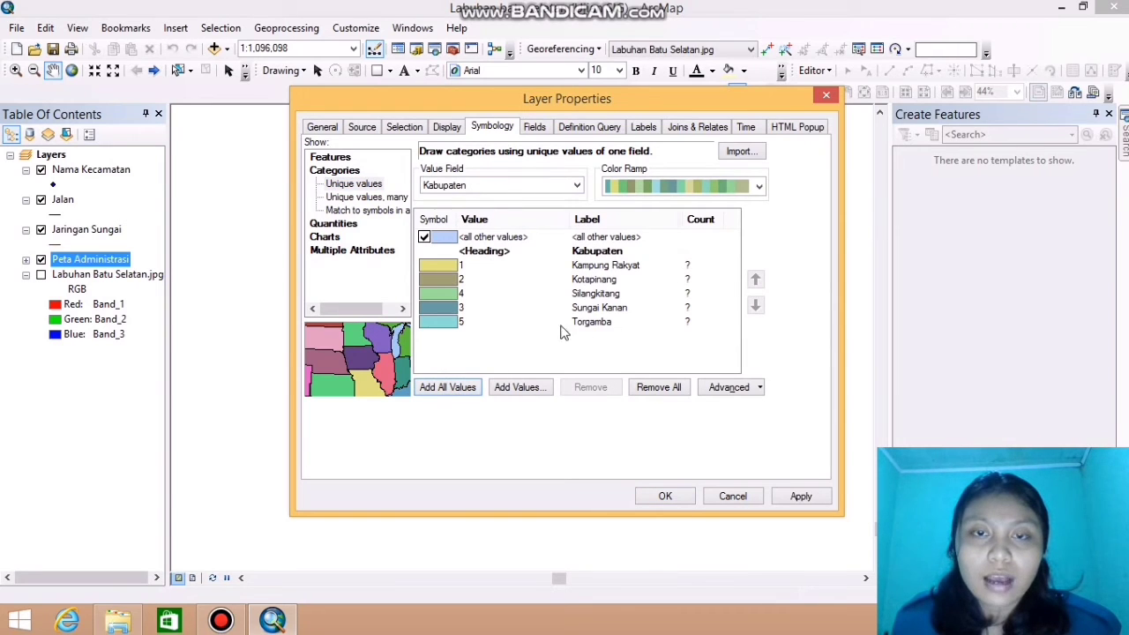
pyautogui.click(424, 239)
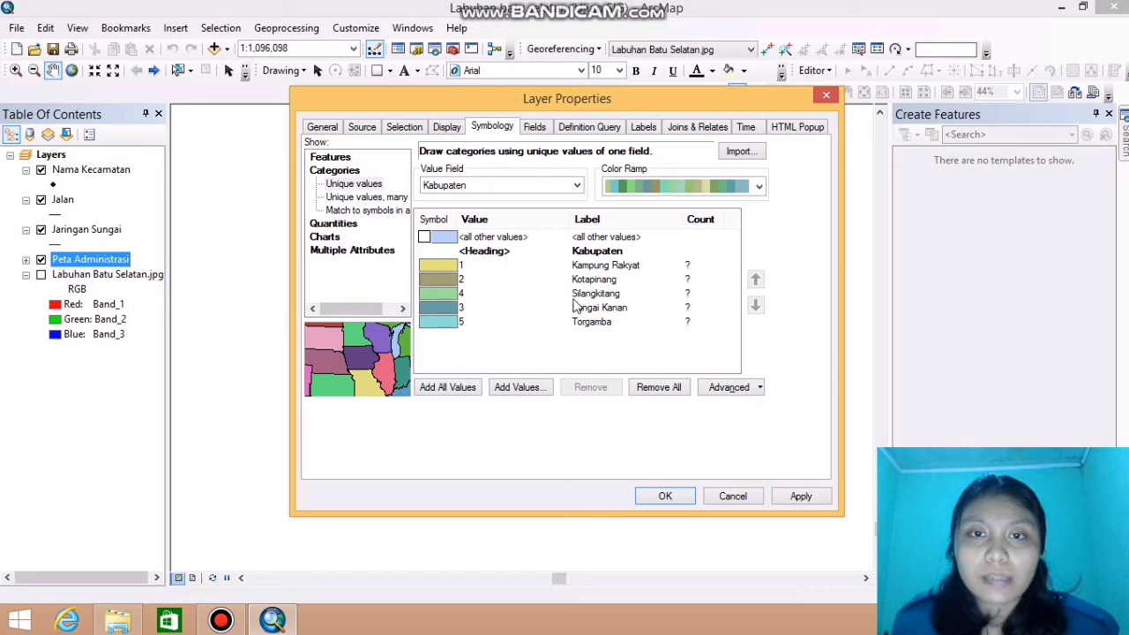
# Check the available color ramps, keep the current class colors, and apply the Kabupaten unique-value symbology to Peta Administrasi
pyautogui.click(759, 185)
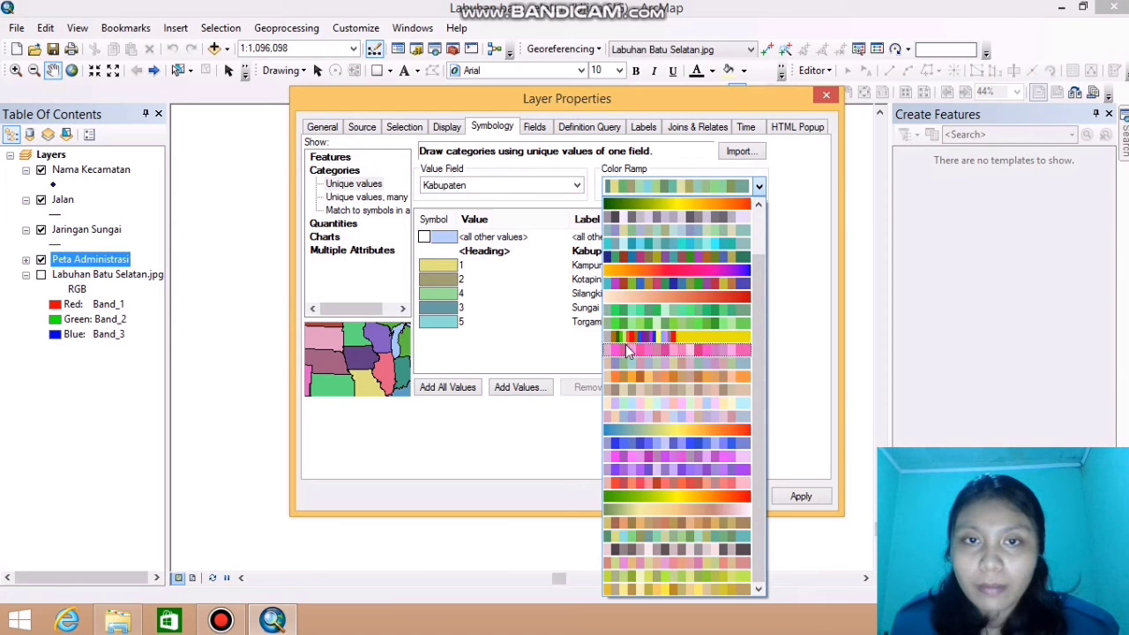
pyautogui.click(535, 319)
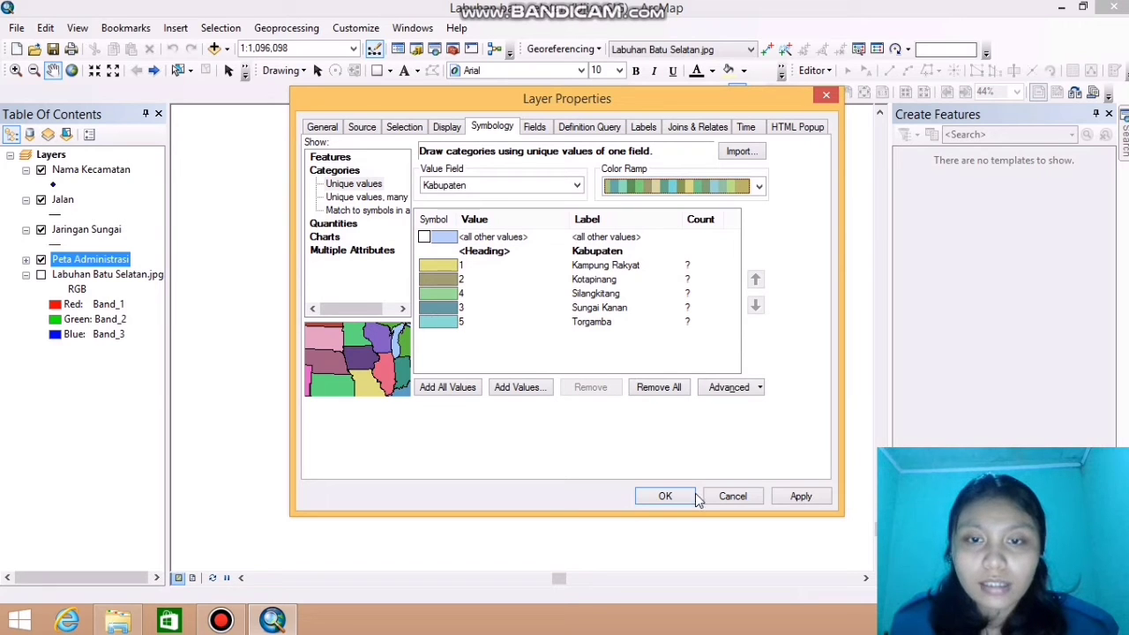
pyautogui.click(666, 496)
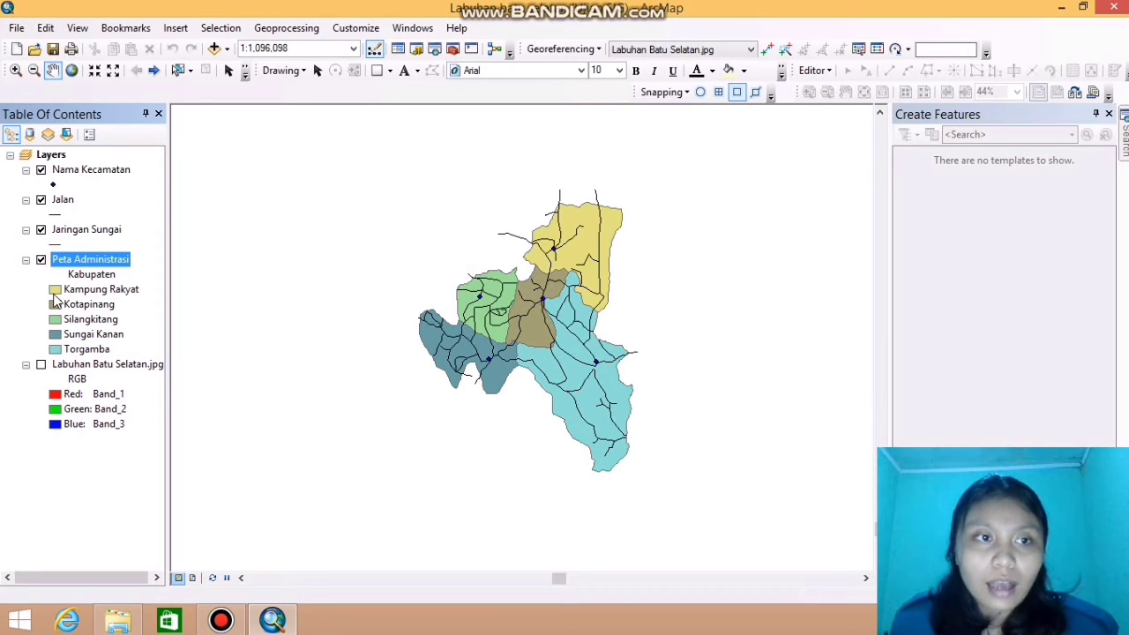
# In the layer properties of Peta Administrasi, turn on feature labels based on the Kabupaten field
pyautogui.rightClick(79, 258)
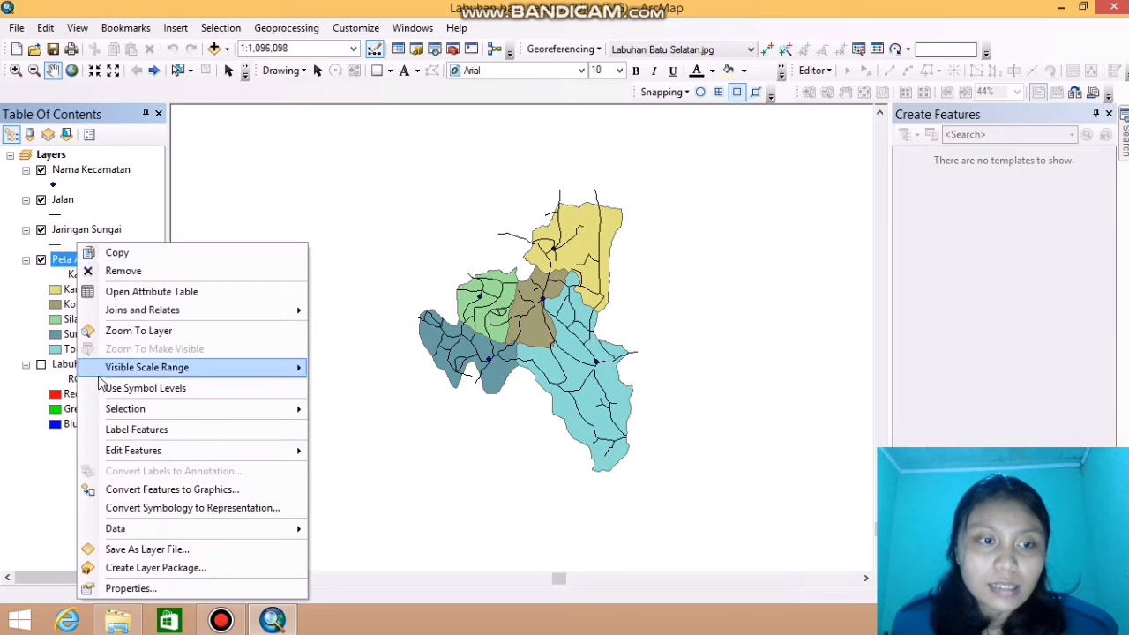
pyautogui.click(141, 588)
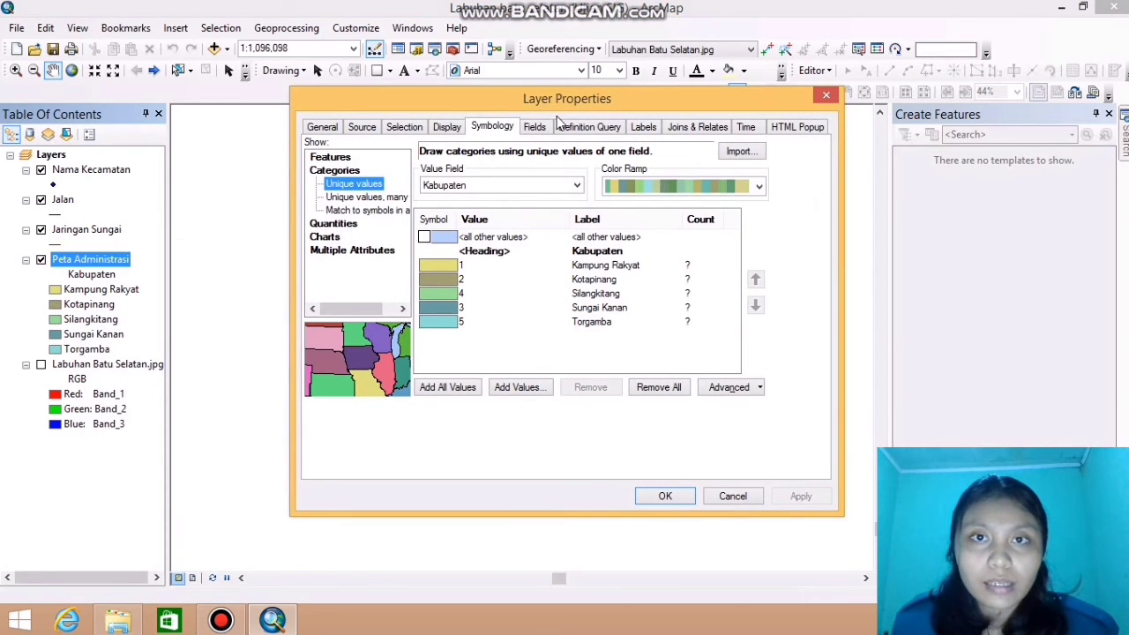
pyautogui.click(642, 127)
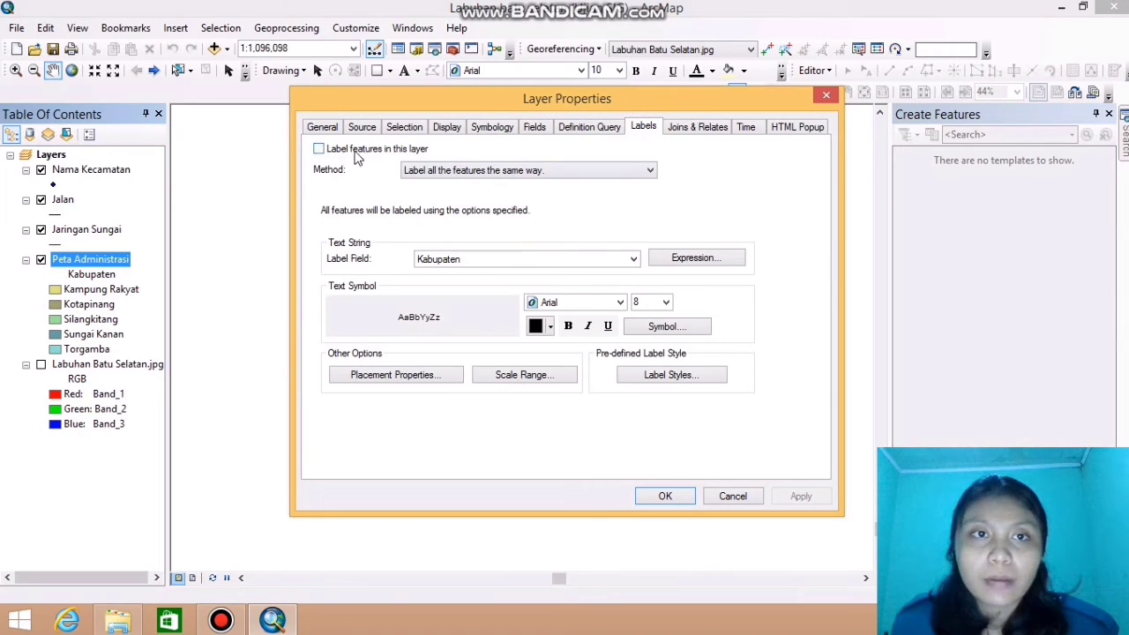
pyautogui.click(320, 149)
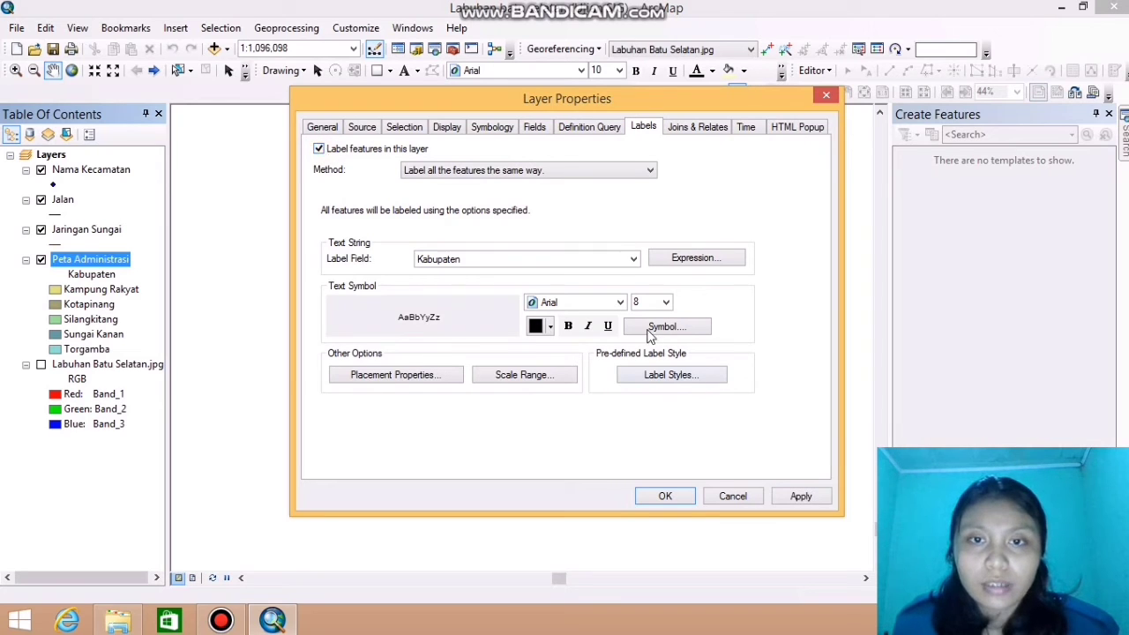
# Format the Peta Administrasi labels as bold 14-point Times New Roman and apply them to the map
pyautogui.click(620, 303)
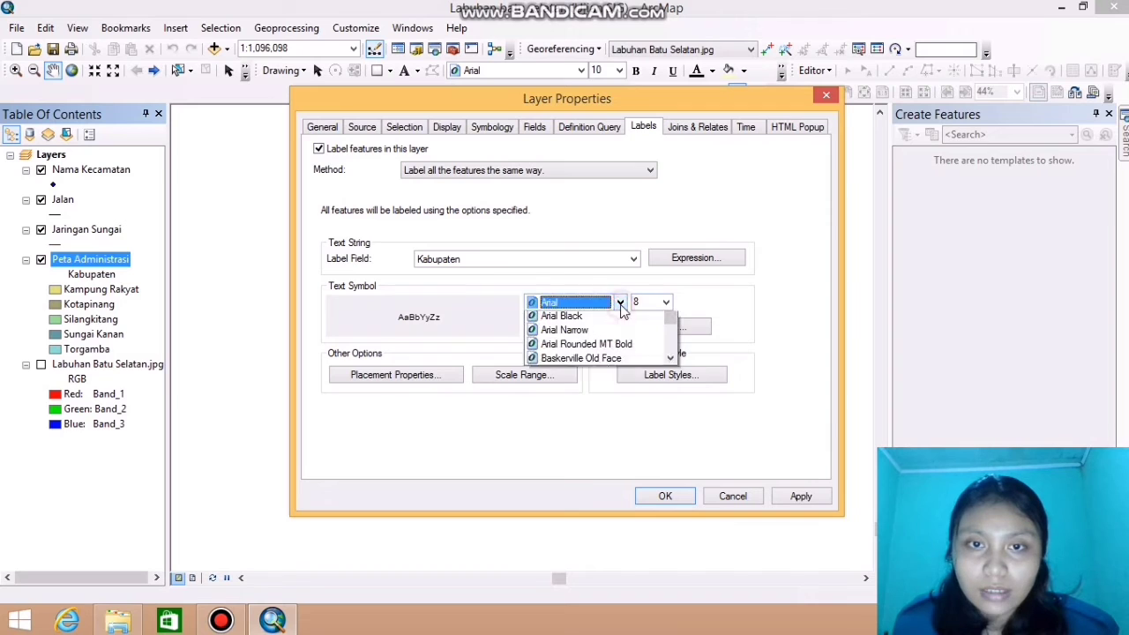
pyautogui.moveTo(668, 330); pyautogui.dragTo(673, 359)
pyautogui.scroll(-3, 618, 350)
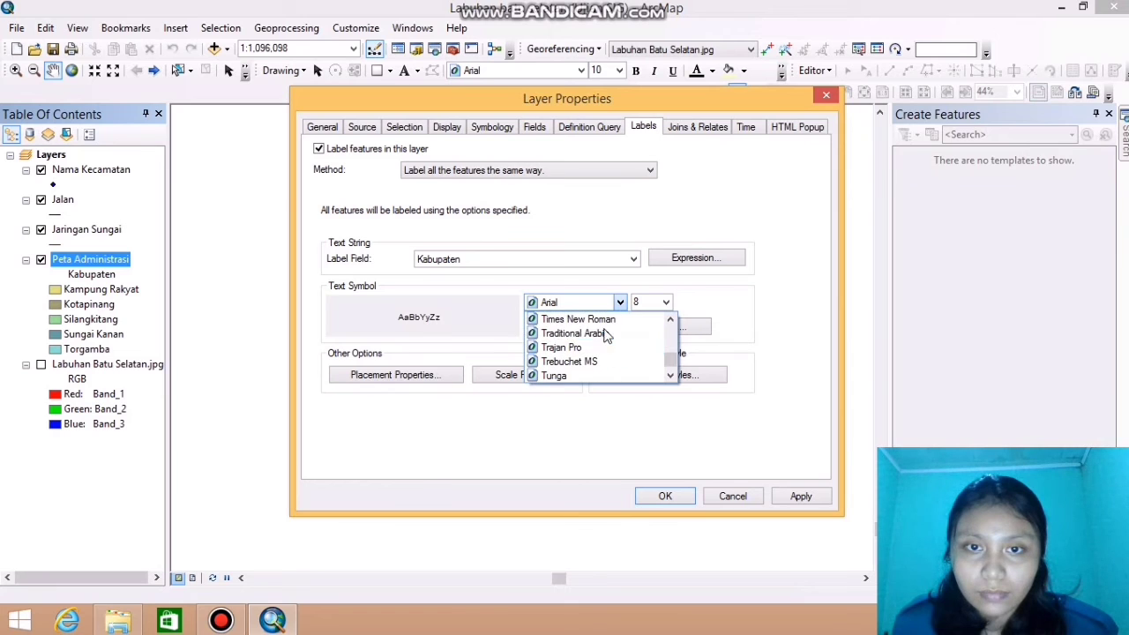
pyautogui.click(607, 320)
pyautogui.click(667, 303)
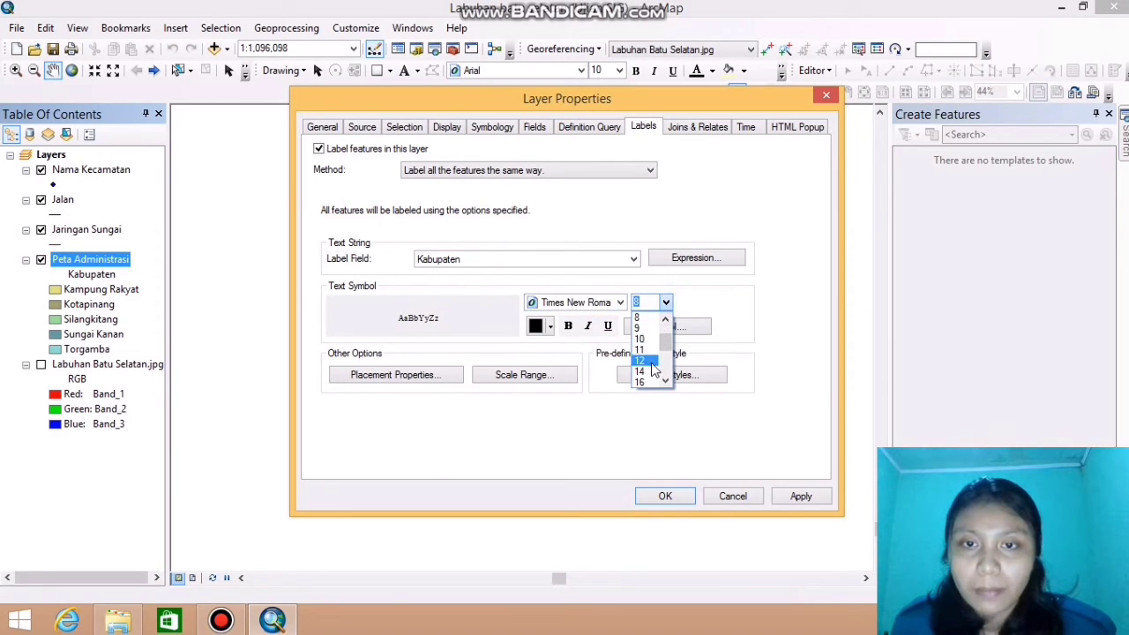
pyautogui.click(651, 371)
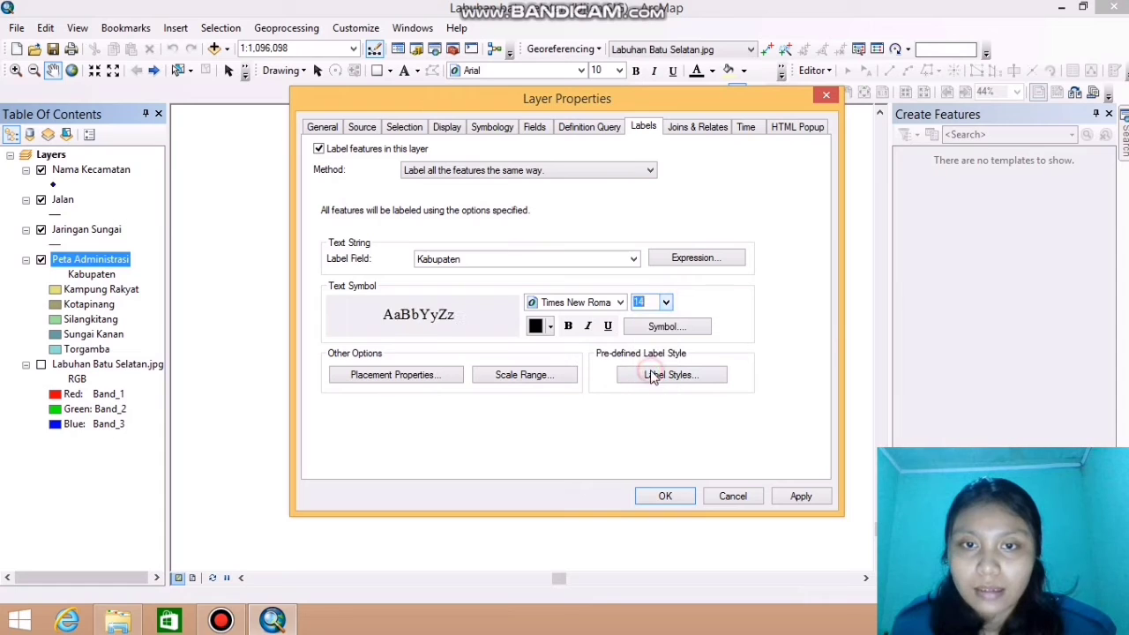
pyautogui.click(568, 325)
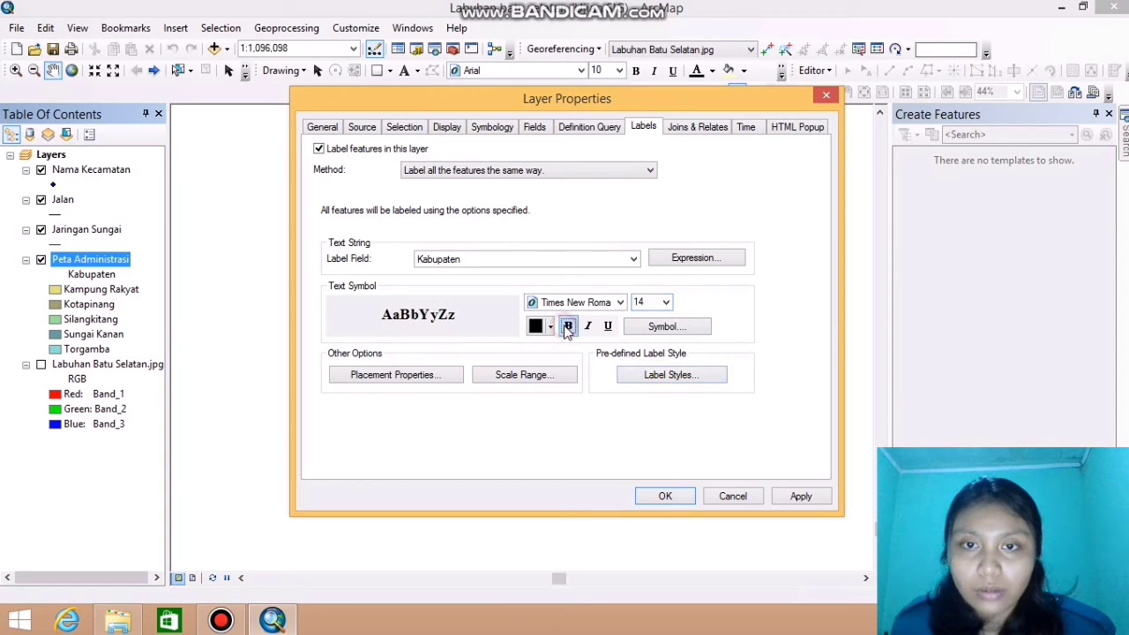
pyautogui.click(668, 496)
pyautogui.scroll(1, 530, 300)
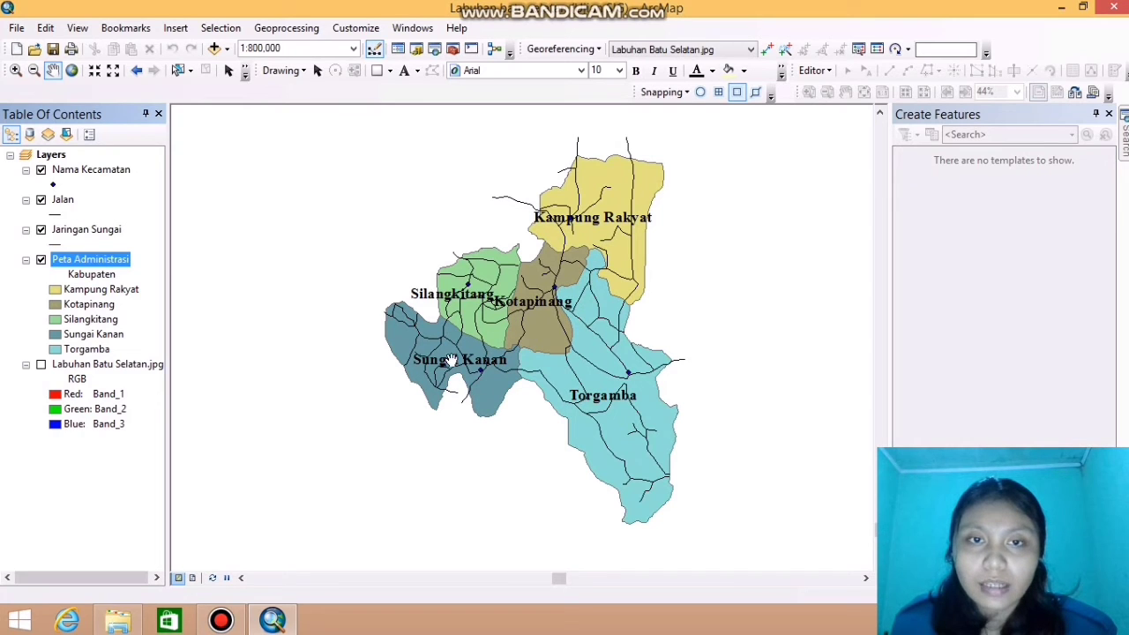
# Set the Peta Administrasi label text size to 12
pyautogui.rightClick(92, 263)
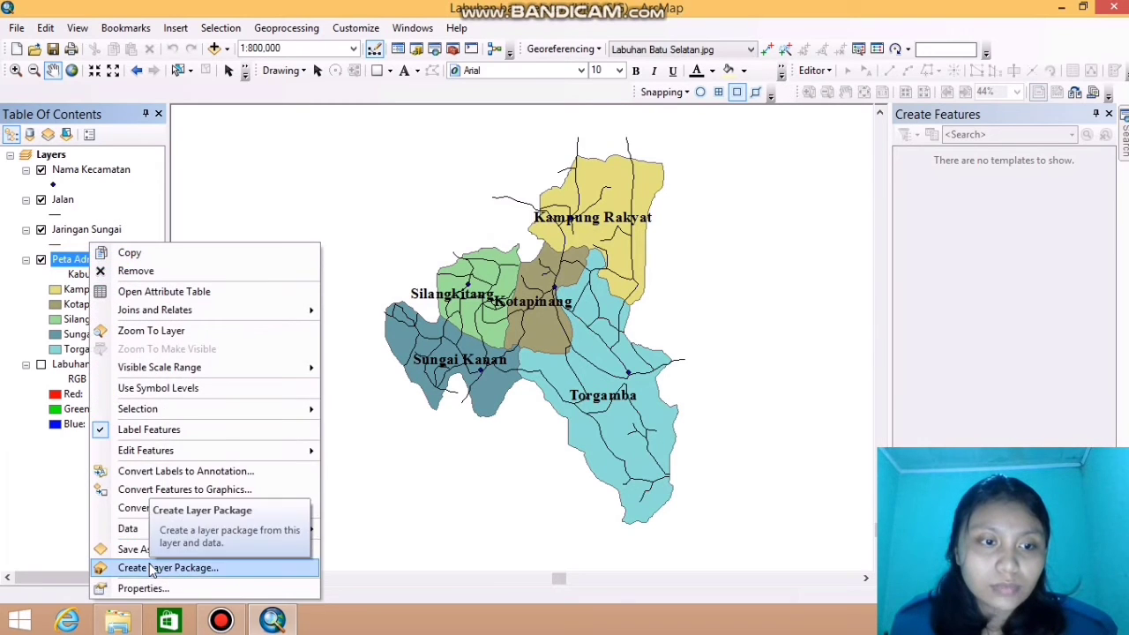
pyautogui.click(158, 592)
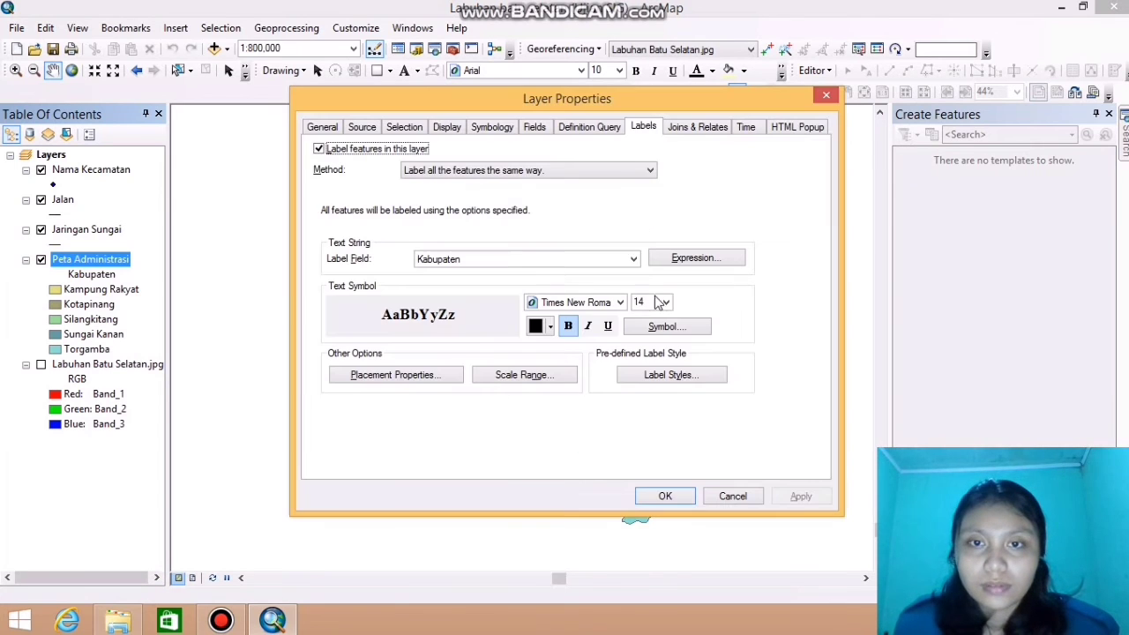
pyautogui.click(667, 302)
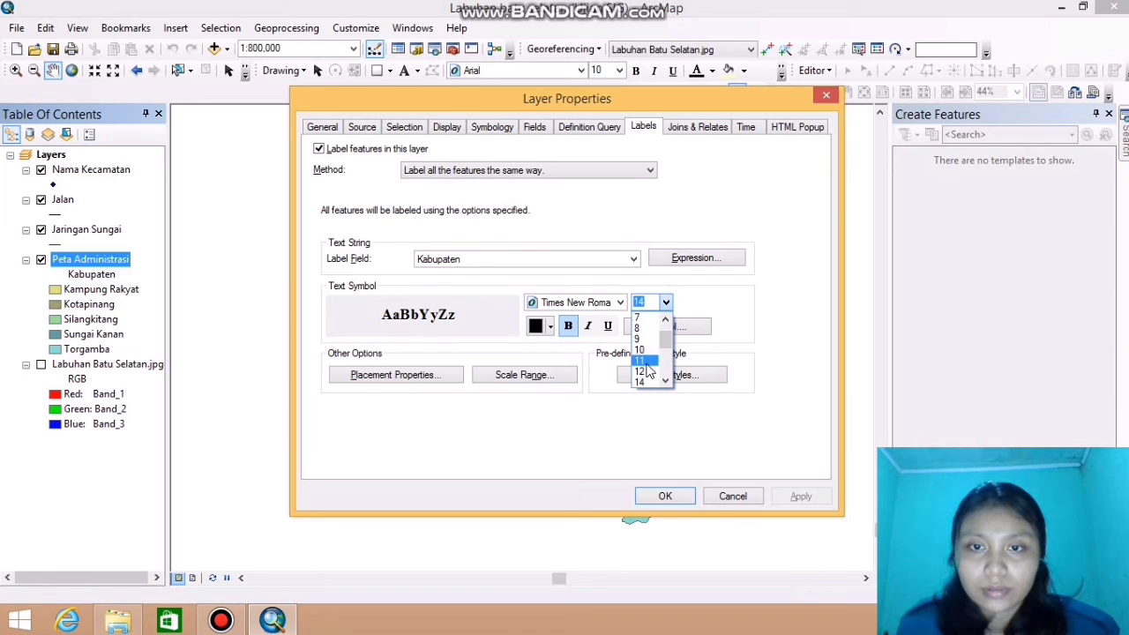
pyautogui.click(643, 373)
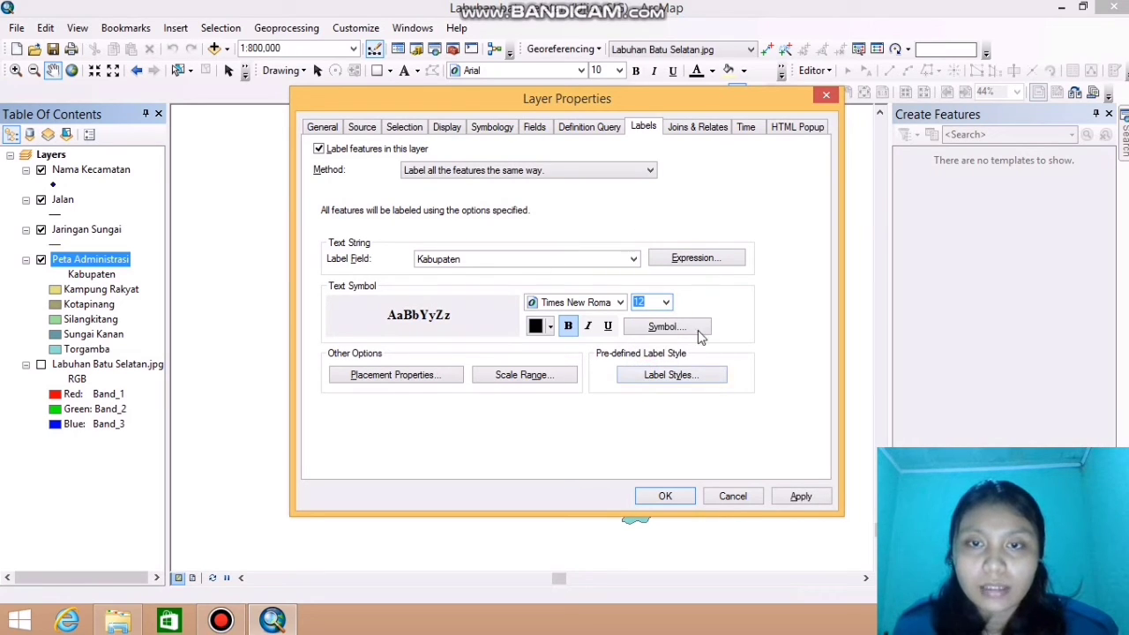
pyautogui.click(665, 496)
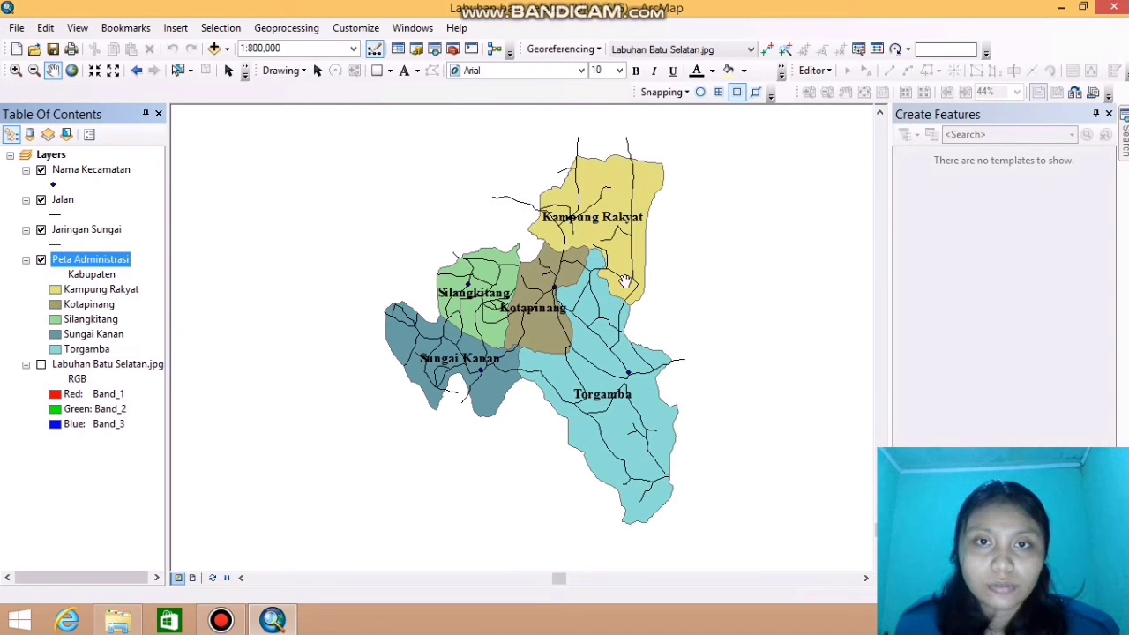
# Symbolize the Jalan layer with the Highway line style at a width of 2
pyautogui.press('Up')
pyautogui.press('Up')
pyautogui.press('Up')
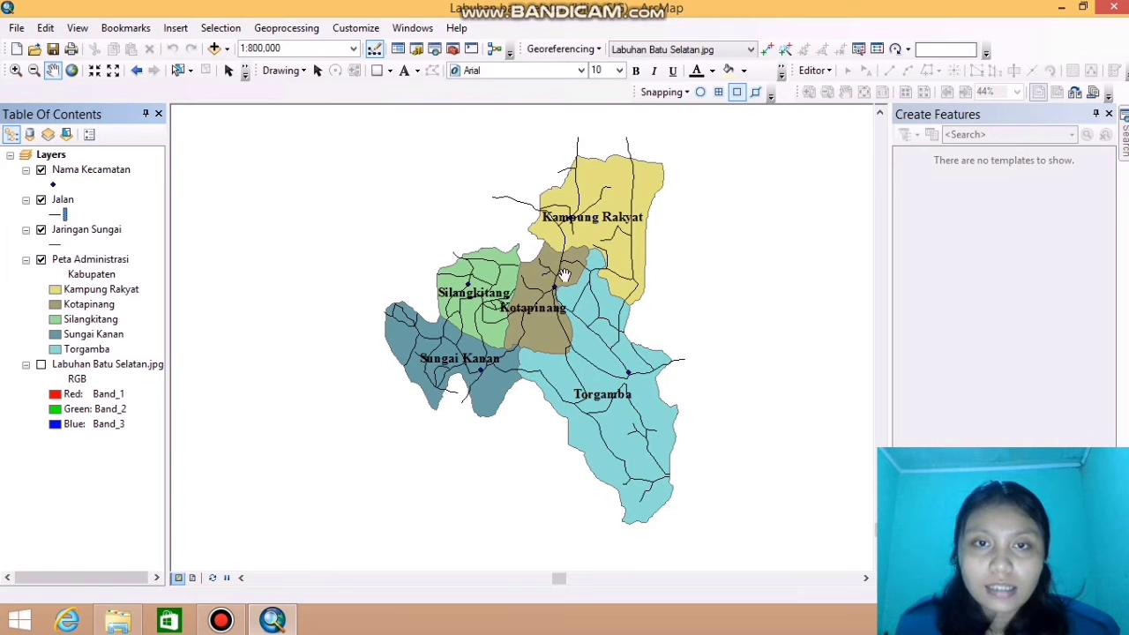
pyautogui.click(53, 214)
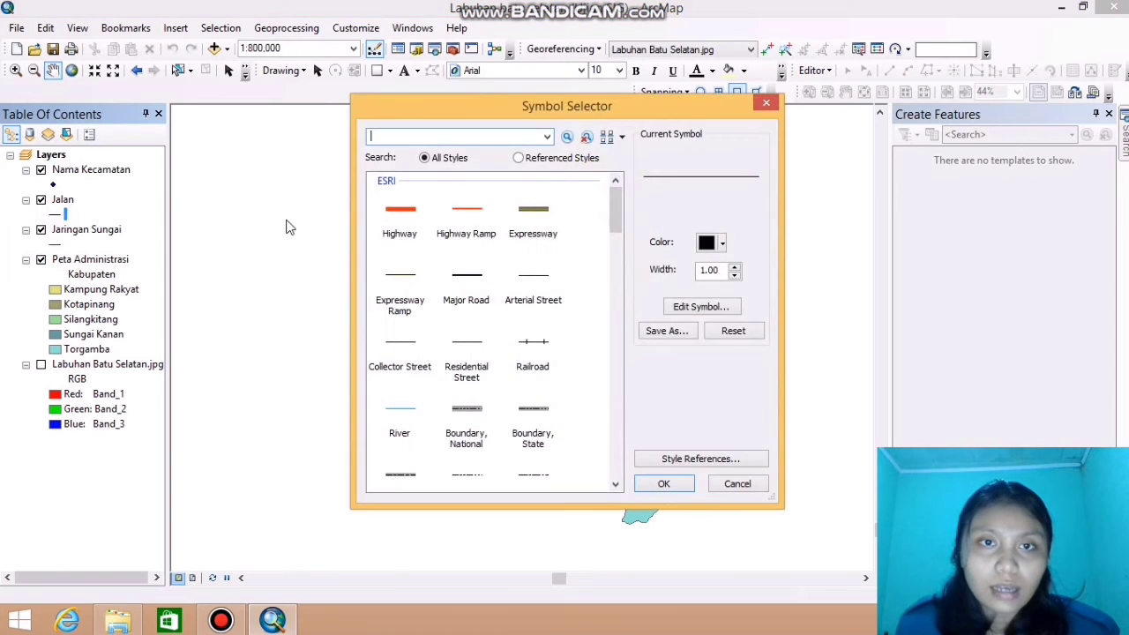
pyautogui.click(407, 231)
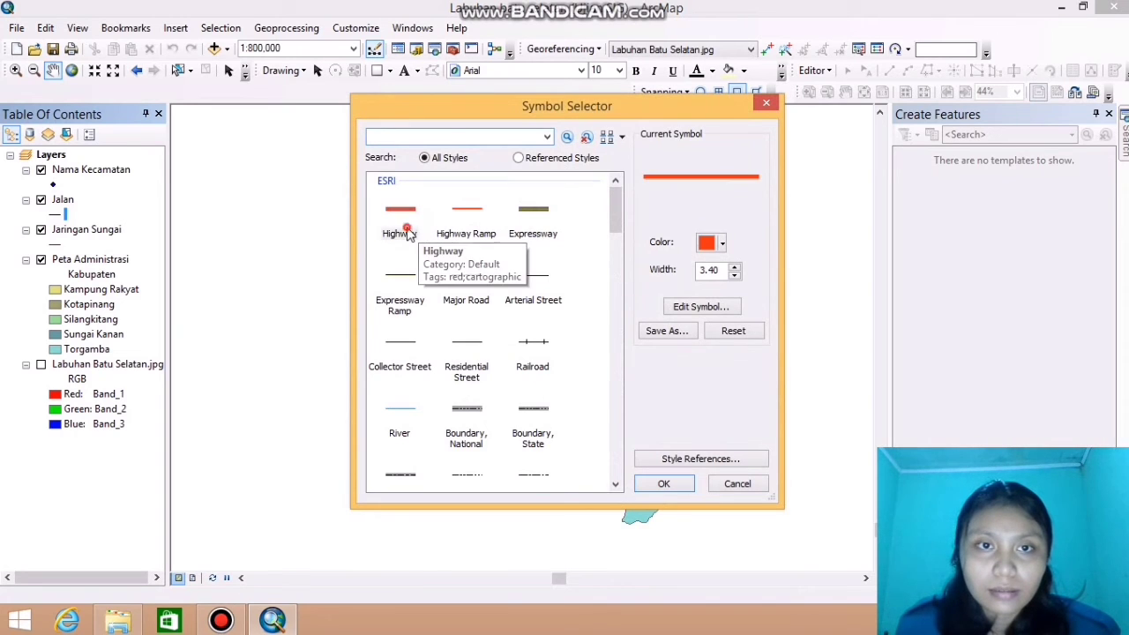
pyautogui.click(734, 276)
pyautogui.click(735, 268)
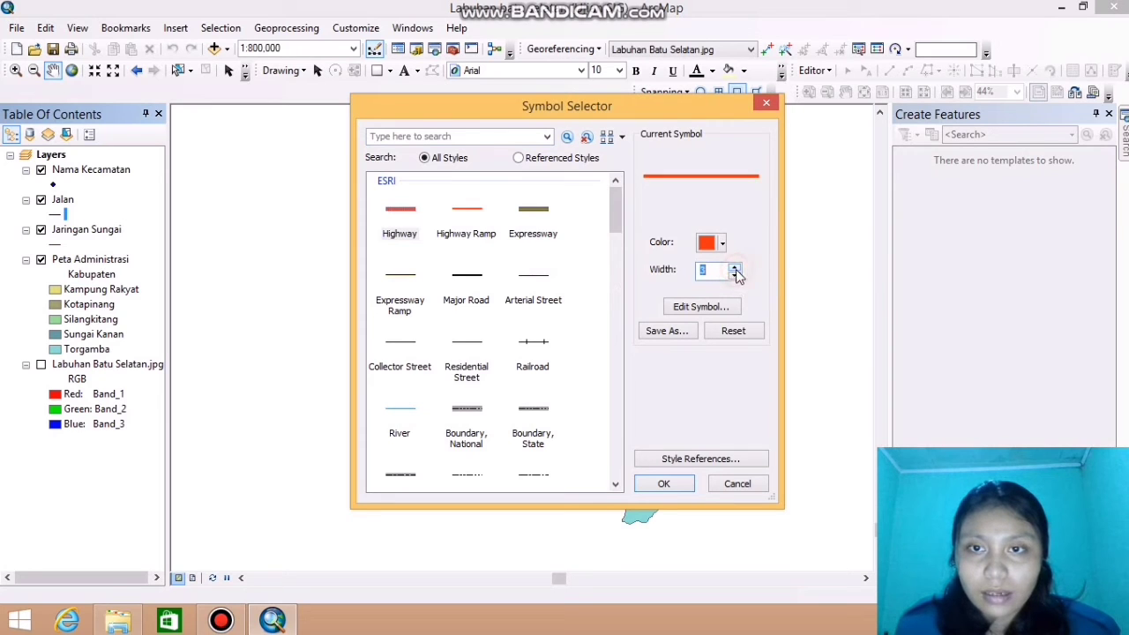
pyautogui.click(736, 276)
pyautogui.click(736, 276)
pyautogui.click(733, 268)
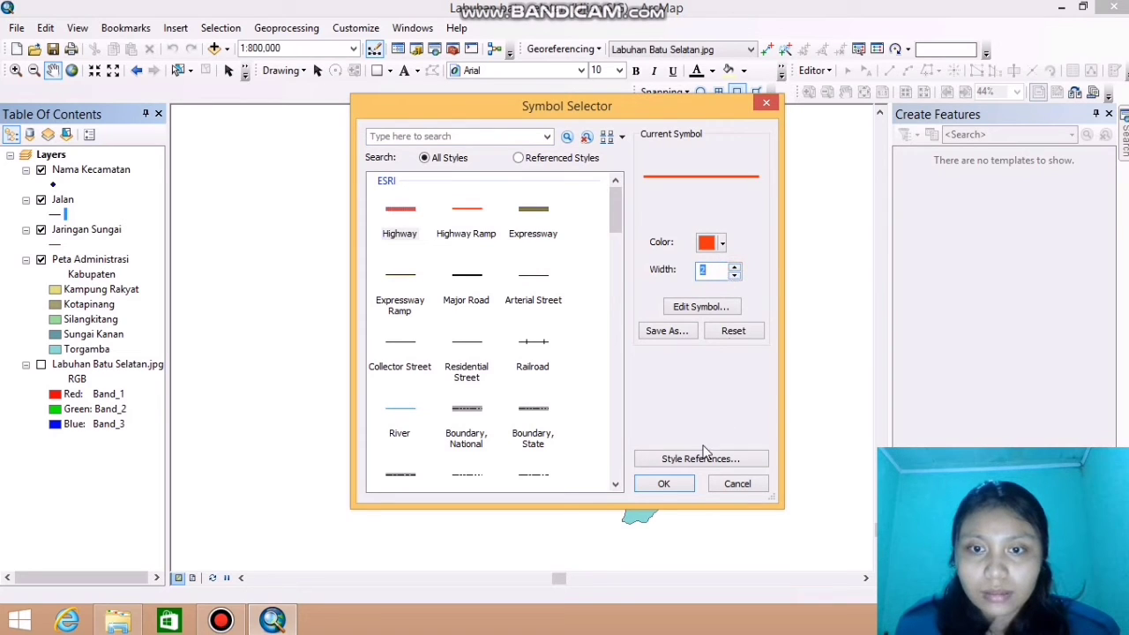
pyautogui.click(673, 484)
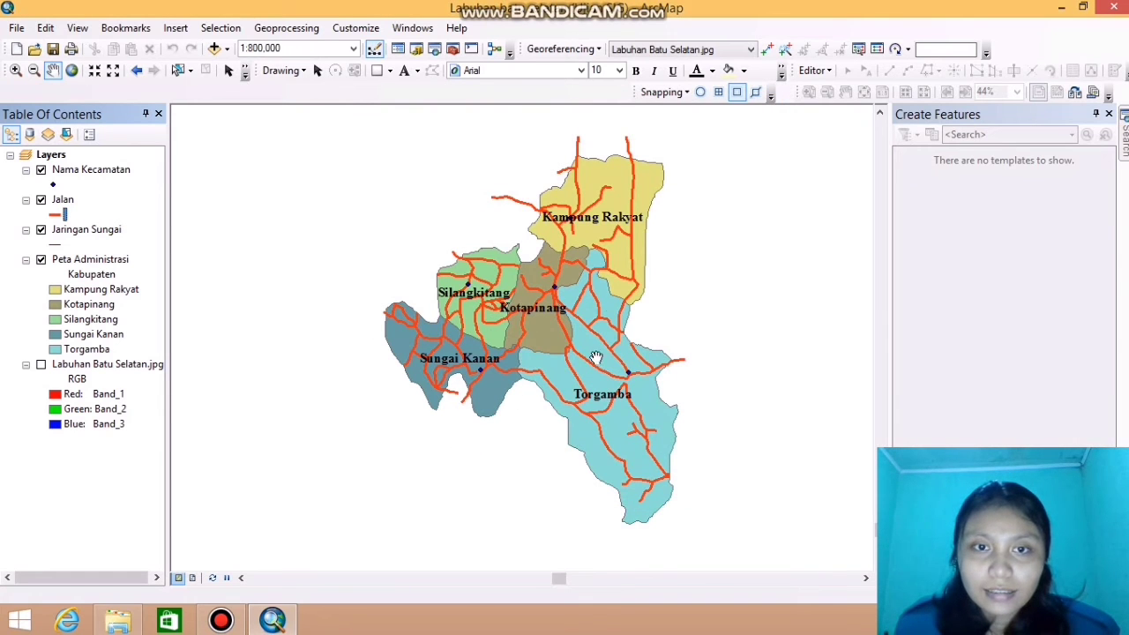
# Set the line width of the red Jalan road symbol to 1
pyautogui.click(57, 215)
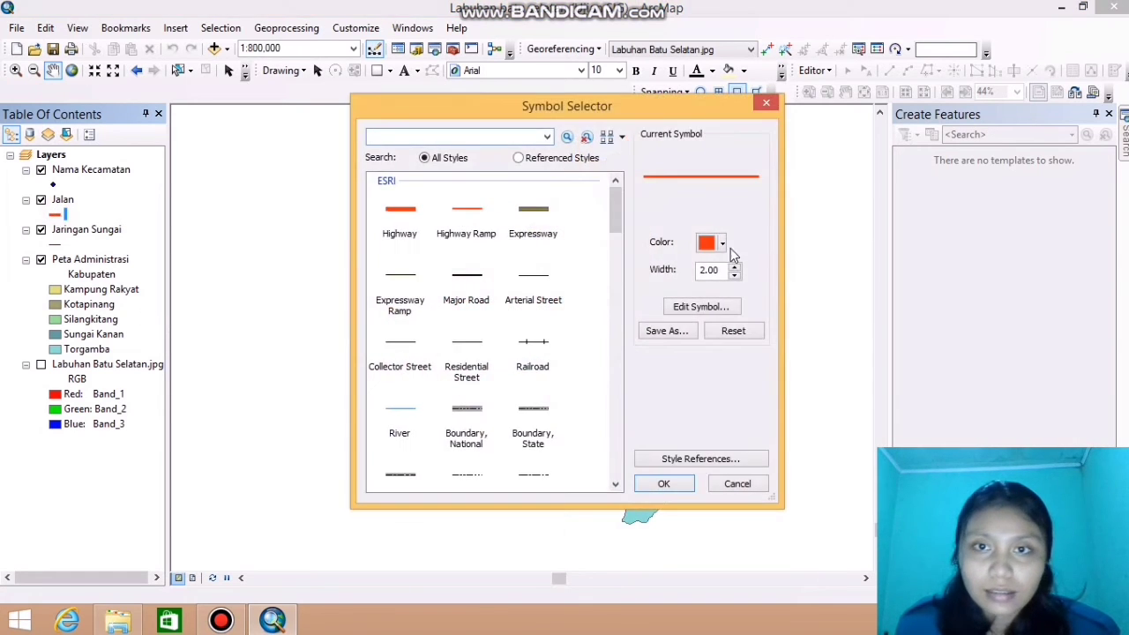
pyautogui.click(735, 276)
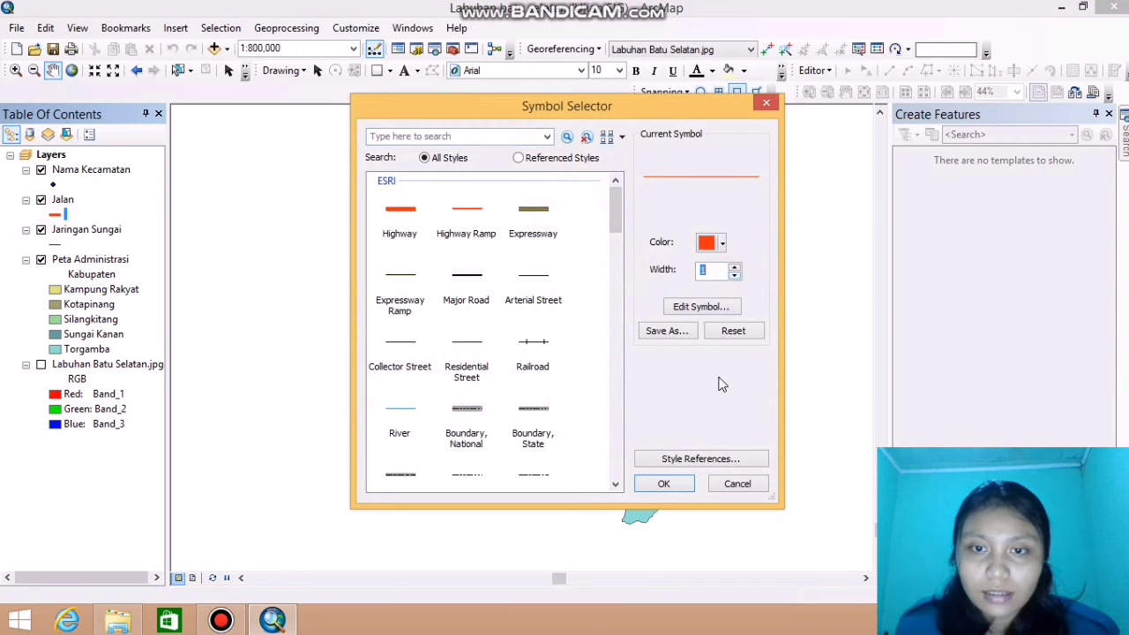
pyautogui.click(690, 486)
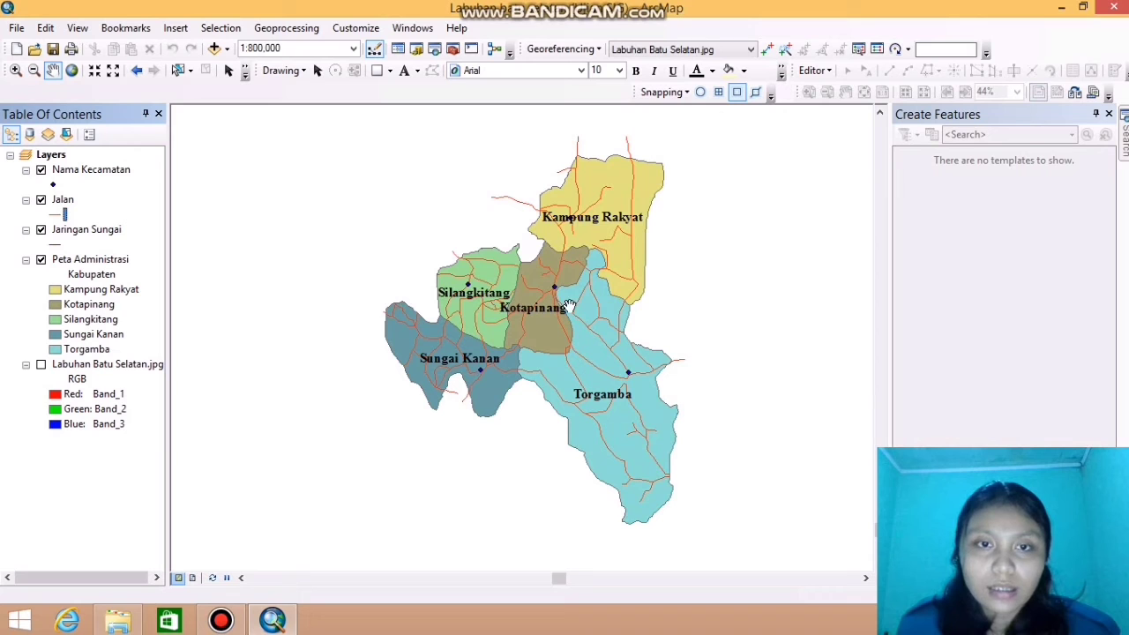
# Symbolize the Nama Kecamatan points with the black Circle 1 marker at size 8
pyautogui.click(53, 185)
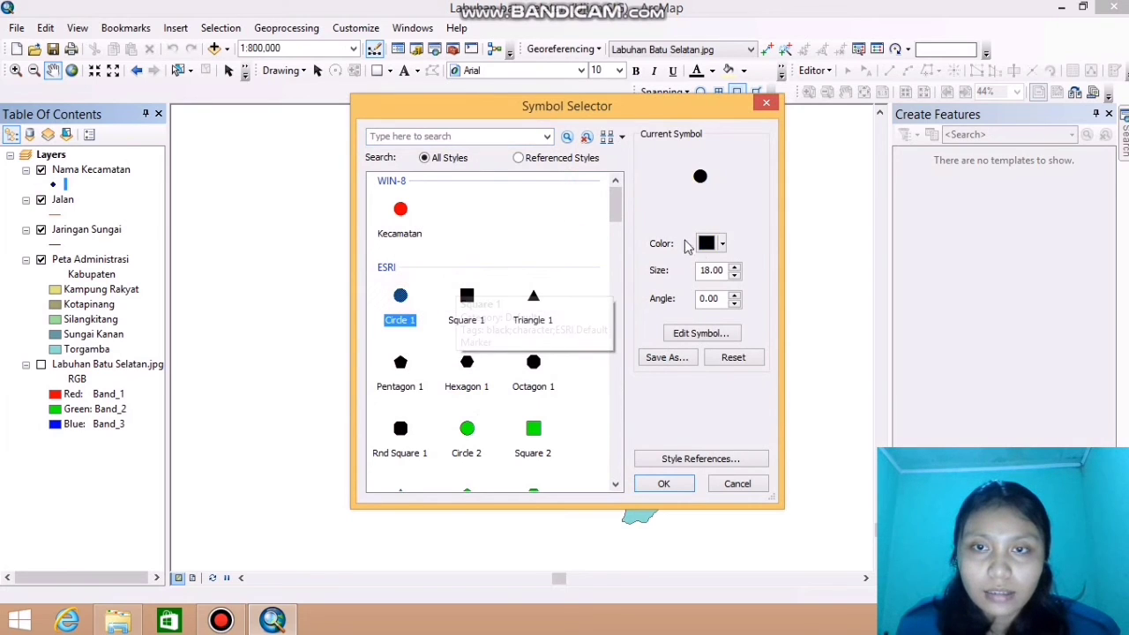
pyautogui.click(735, 276)
pyautogui.click(734, 276)
pyautogui.click(735, 276)
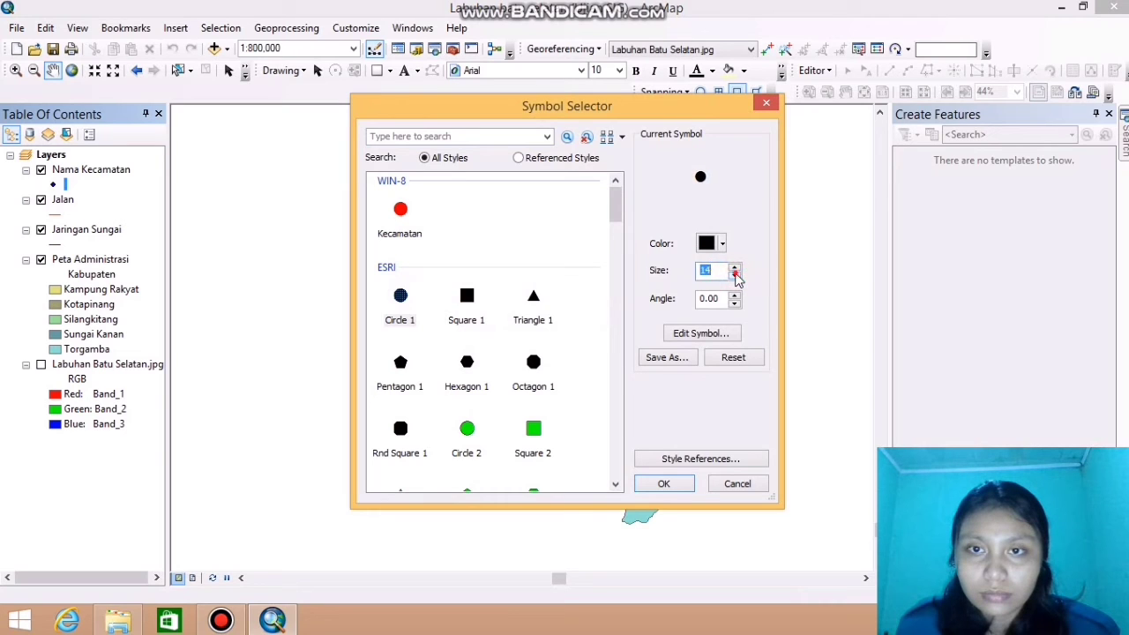
pyautogui.click(735, 276)
pyautogui.click(735, 276)
pyautogui.click(735, 276)
pyautogui.click(735, 276)
pyautogui.click(734, 276)
pyautogui.click(735, 276)
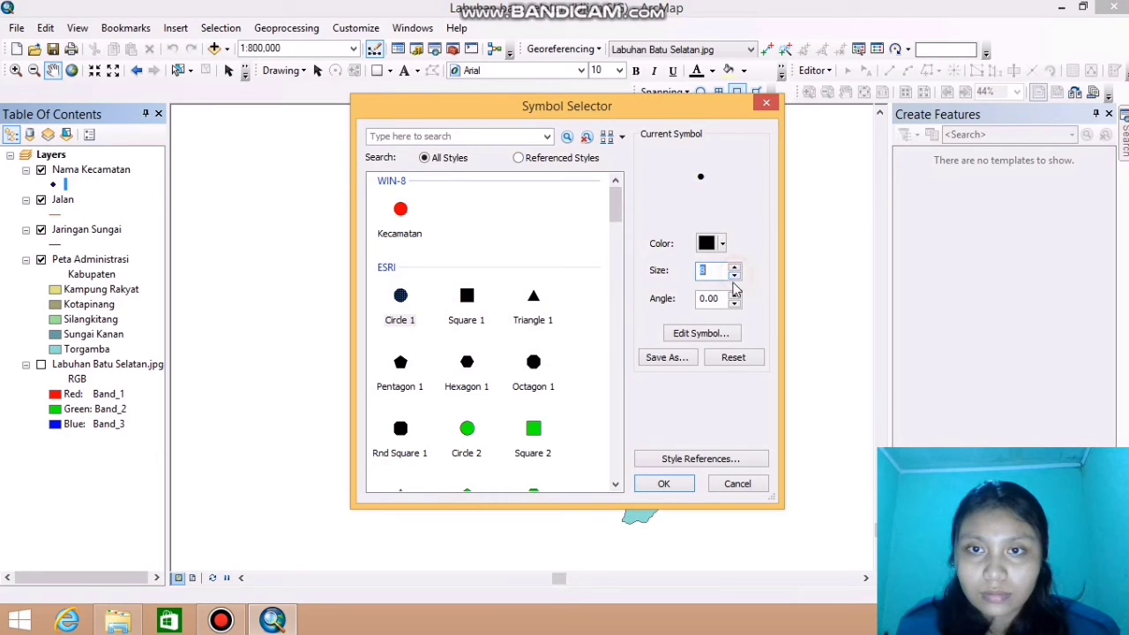
pyautogui.click(664, 485)
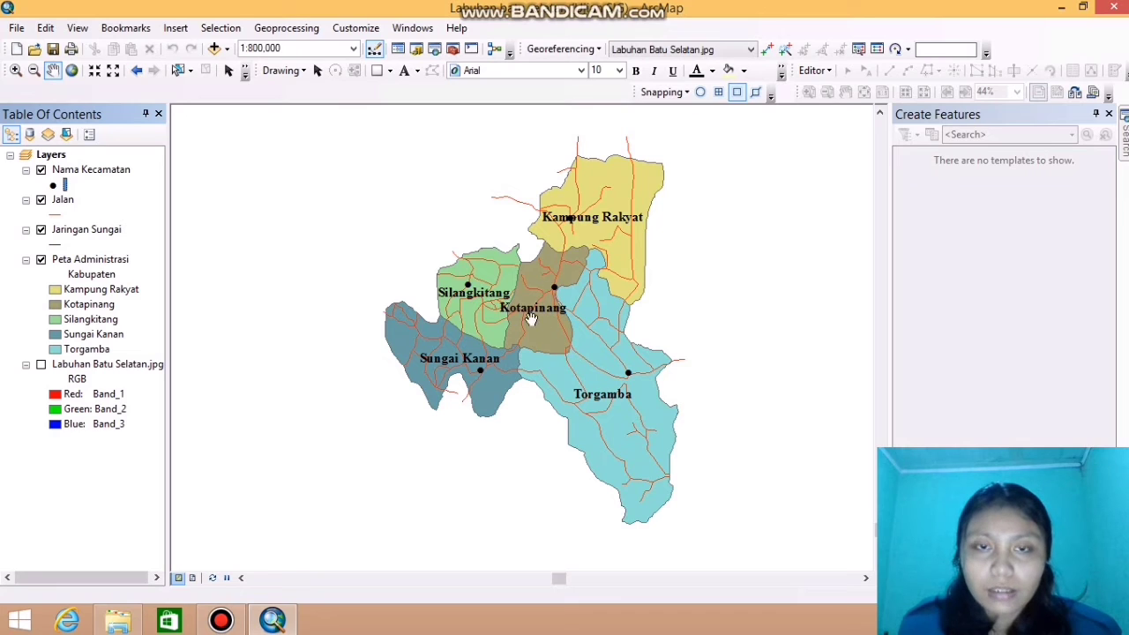
# Apply the red Kecamatan marker symbol to the Nama Kecamatan points
pyautogui.click(53, 185)
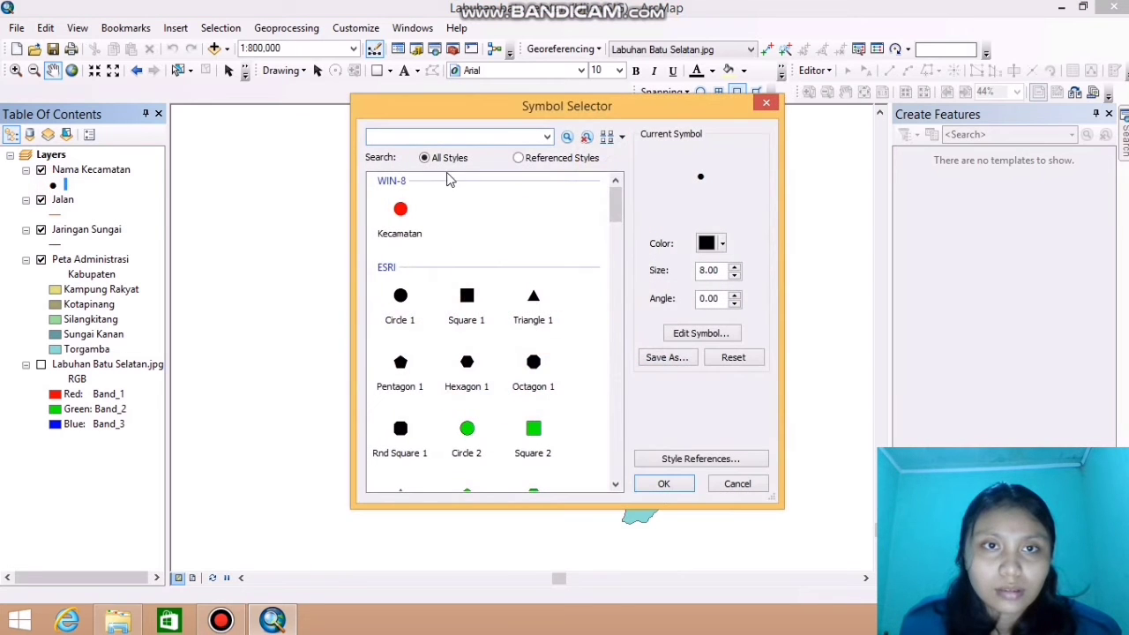
pyautogui.click(399, 218)
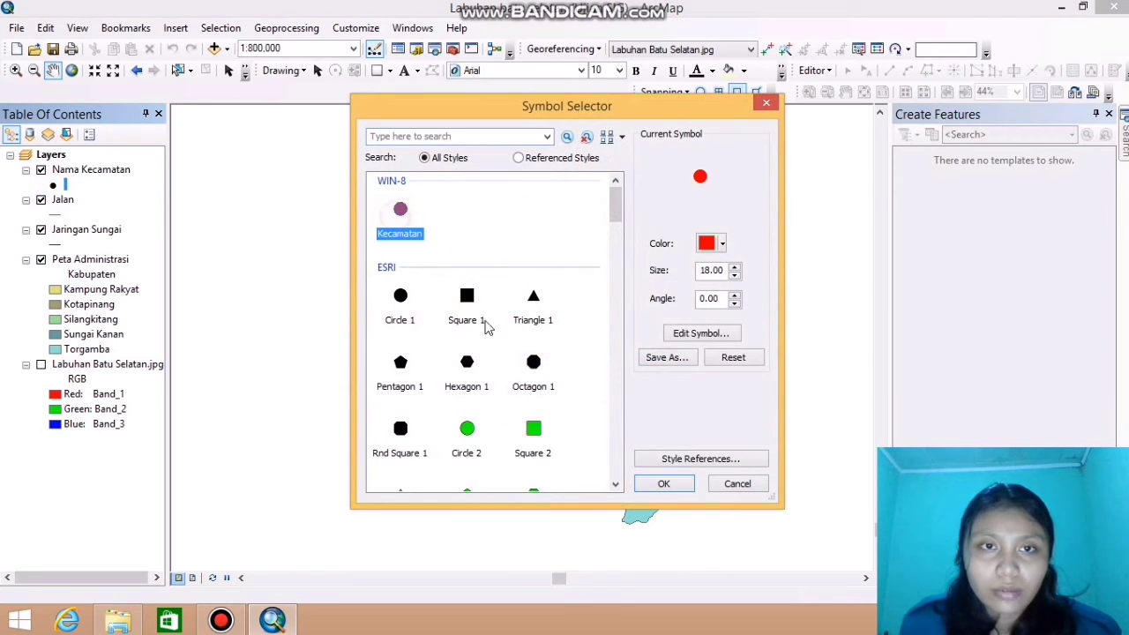
pyautogui.click(664, 483)
# Set the size of the red Nama Kecamatan point marker to 9
pyautogui.click(53, 185)
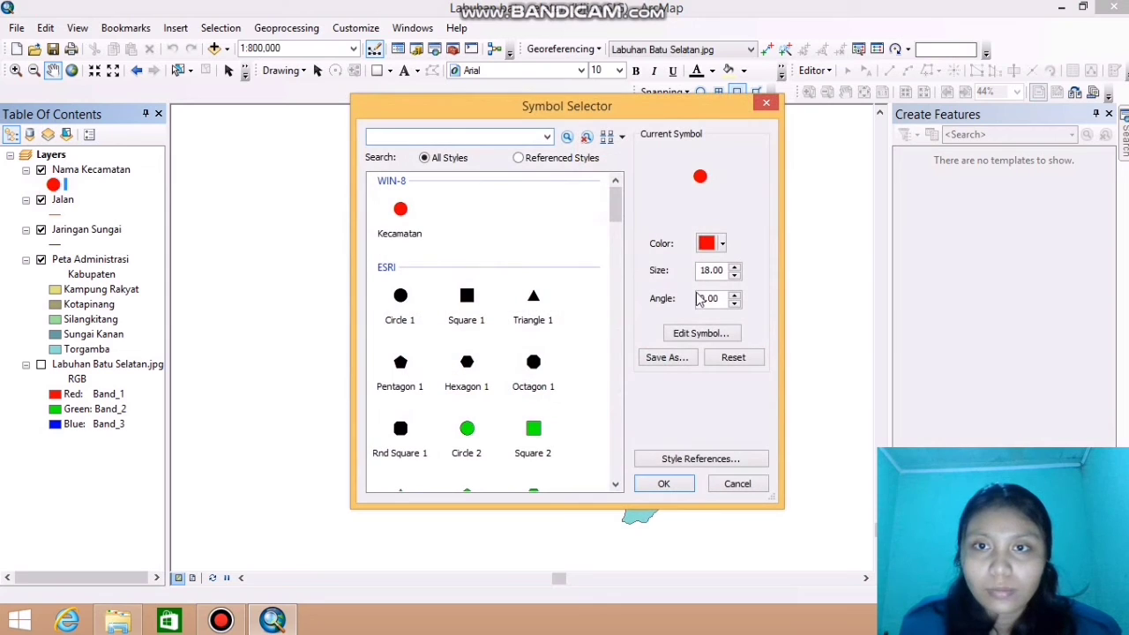
pyautogui.click(734, 276)
pyautogui.click(735, 277)
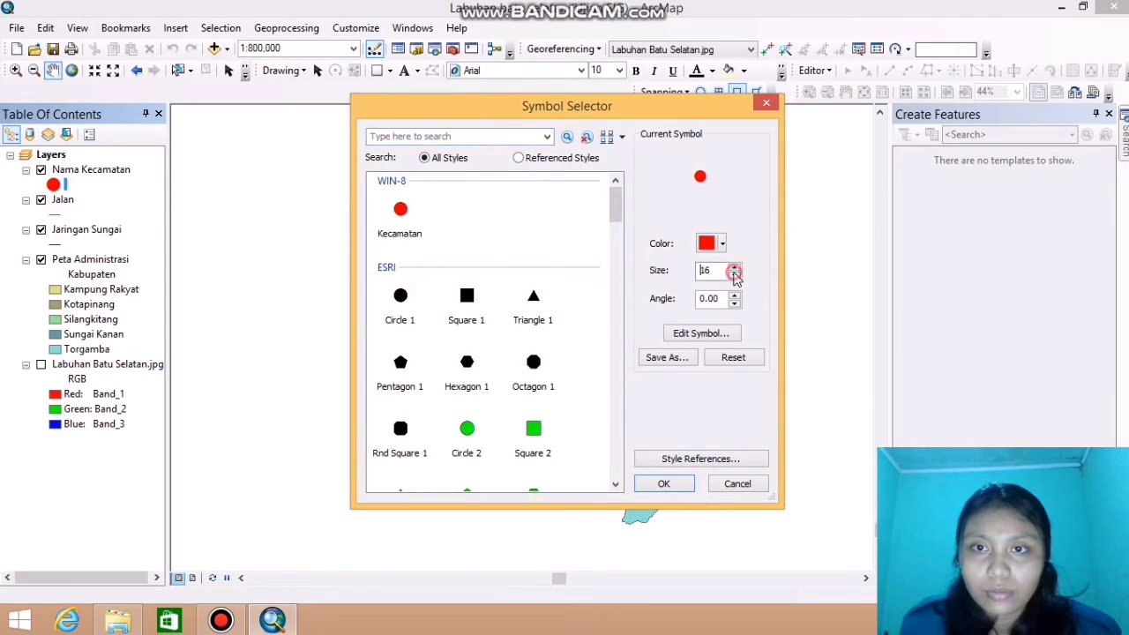
pyautogui.click(735, 276)
pyautogui.click(734, 276)
pyautogui.click(734, 276)
pyautogui.click(735, 276)
pyautogui.click(735, 276)
pyautogui.click(735, 276)
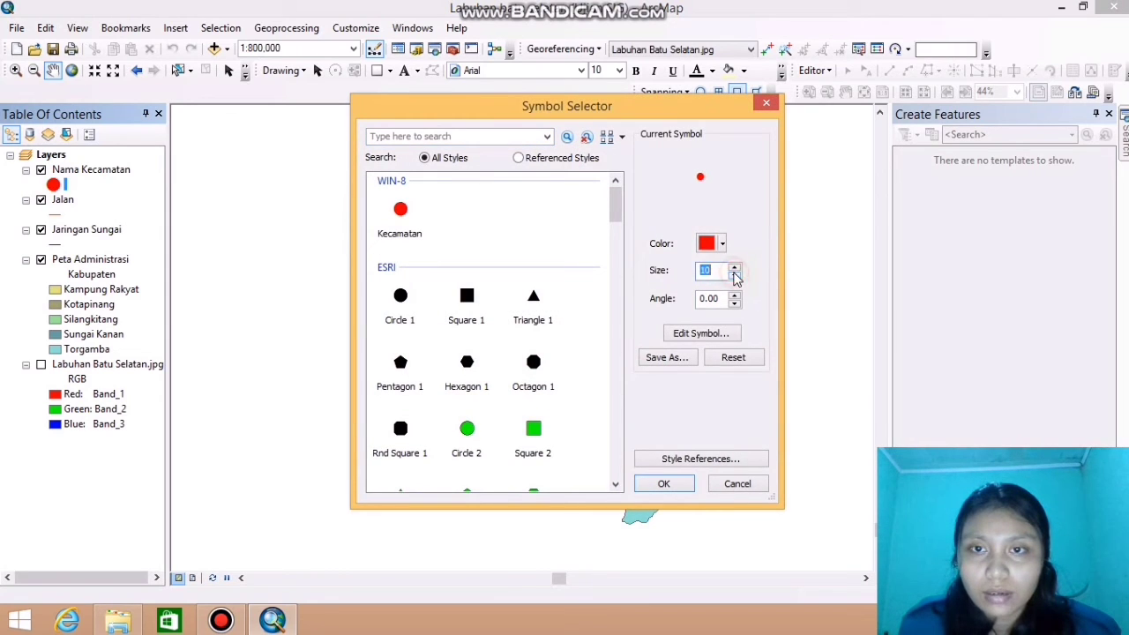
pyautogui.click(735, 276)
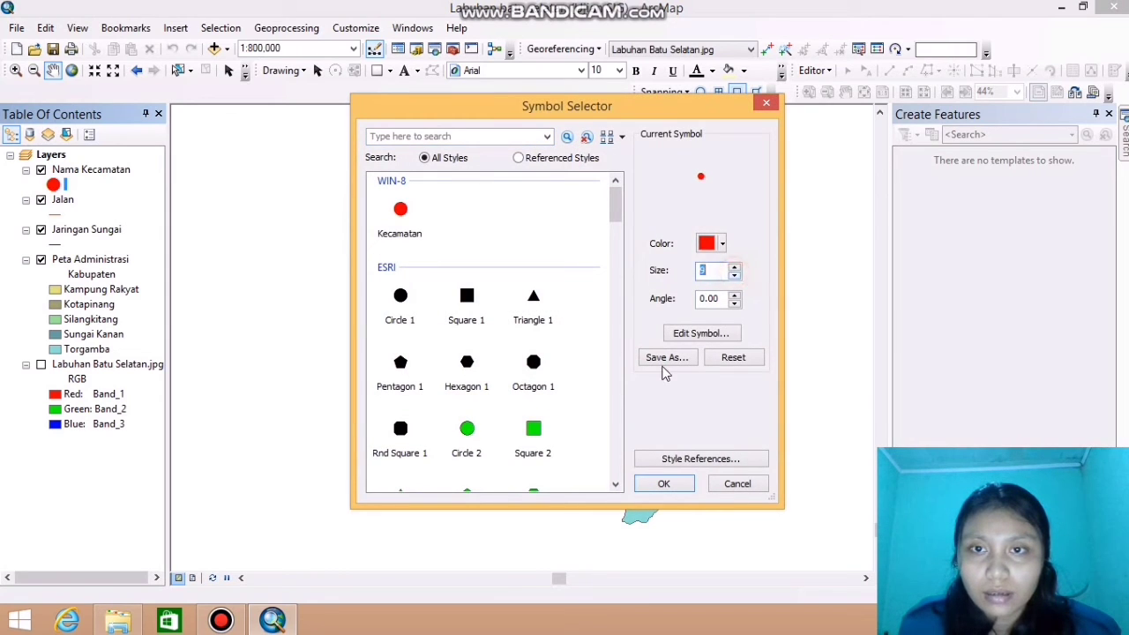
pyautogui.click(650, 486)
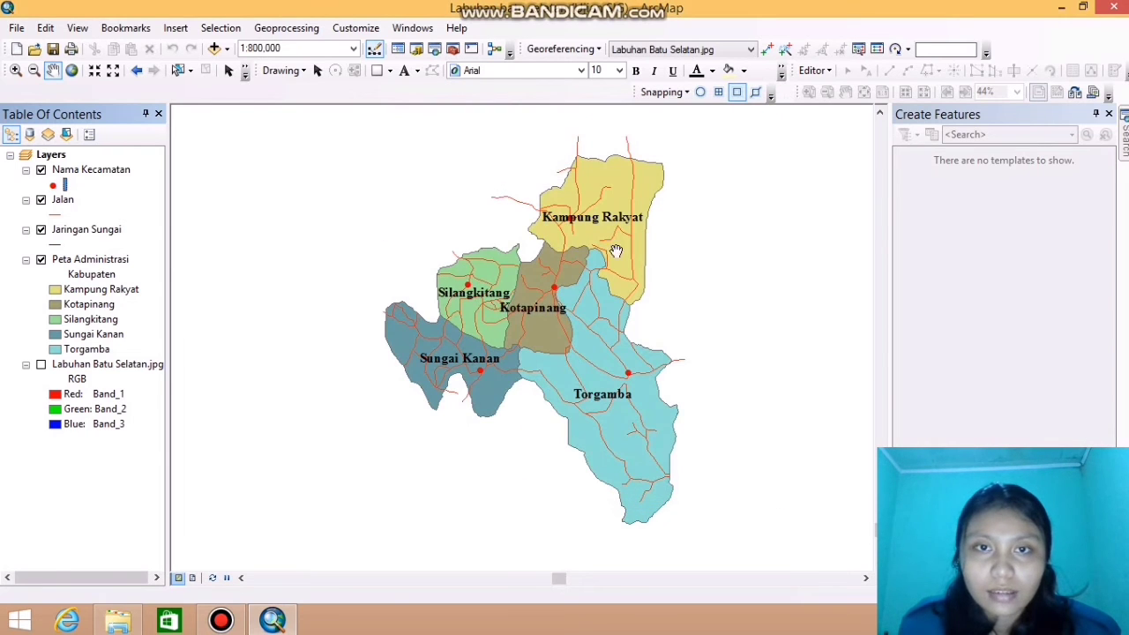
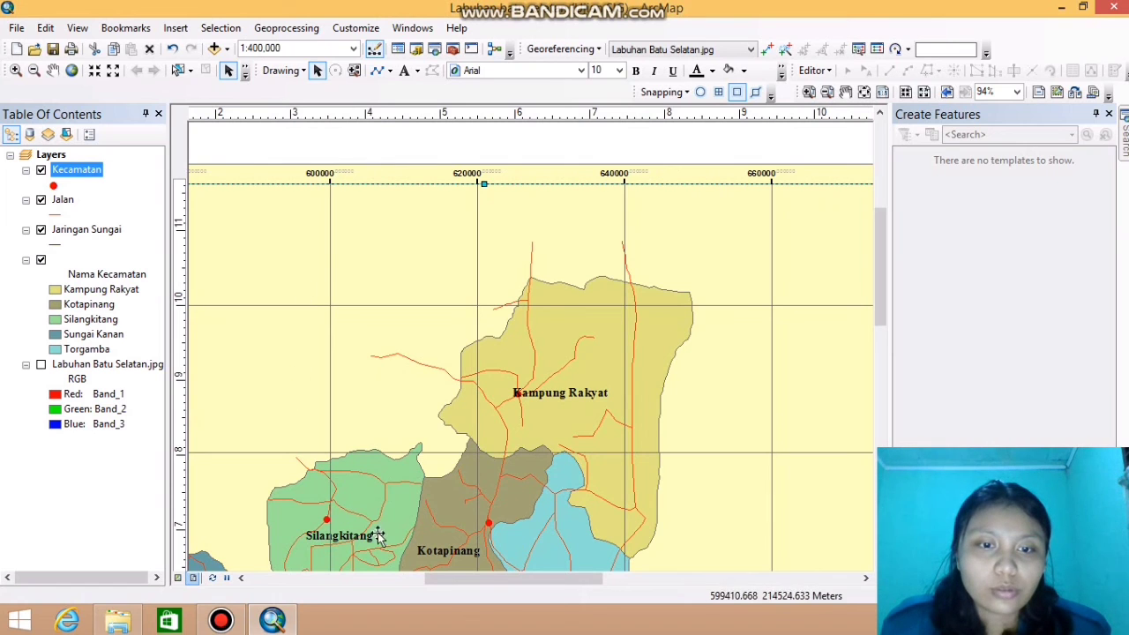
# Examine the map layout page, from the gridded map frame to the title, scale and legend panel
pyautogui.moveTo(452, 585); pyautogui.dragTo(360, 580)
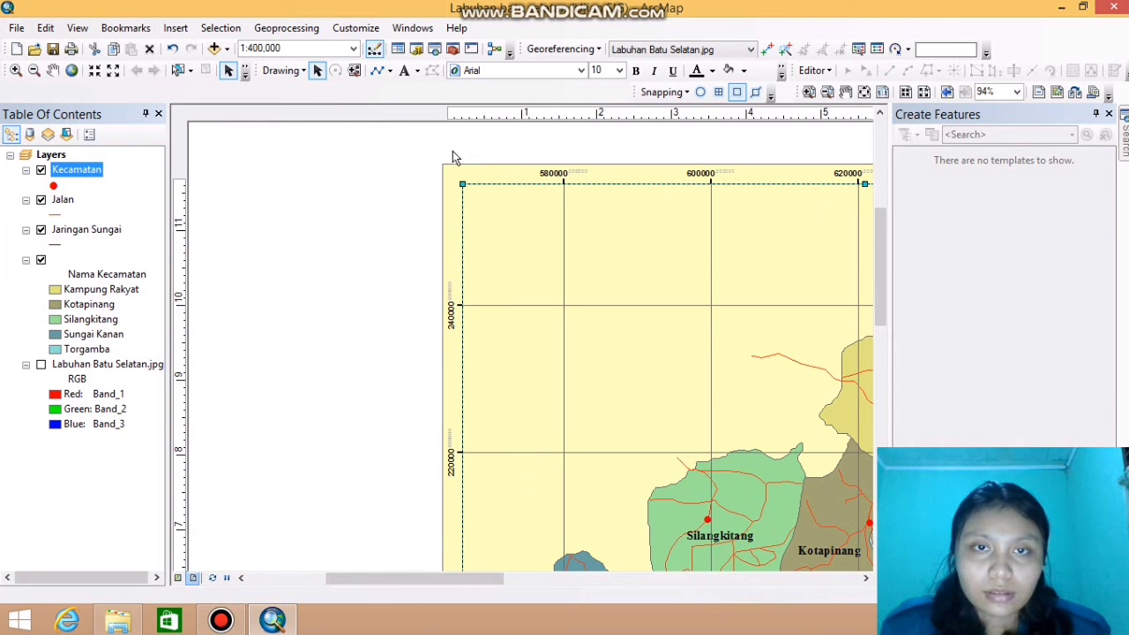
pyautogui.scroll(-2, 830, 349)
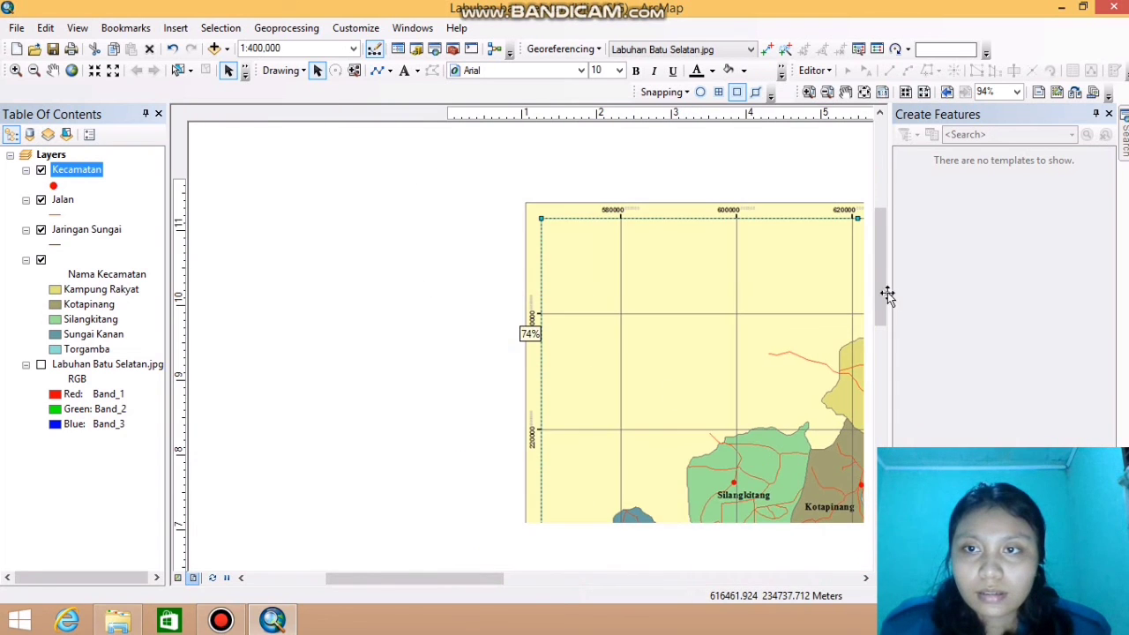
pyautogui.moveTo(495, 580); pyautogui.dragTo(572, 580)
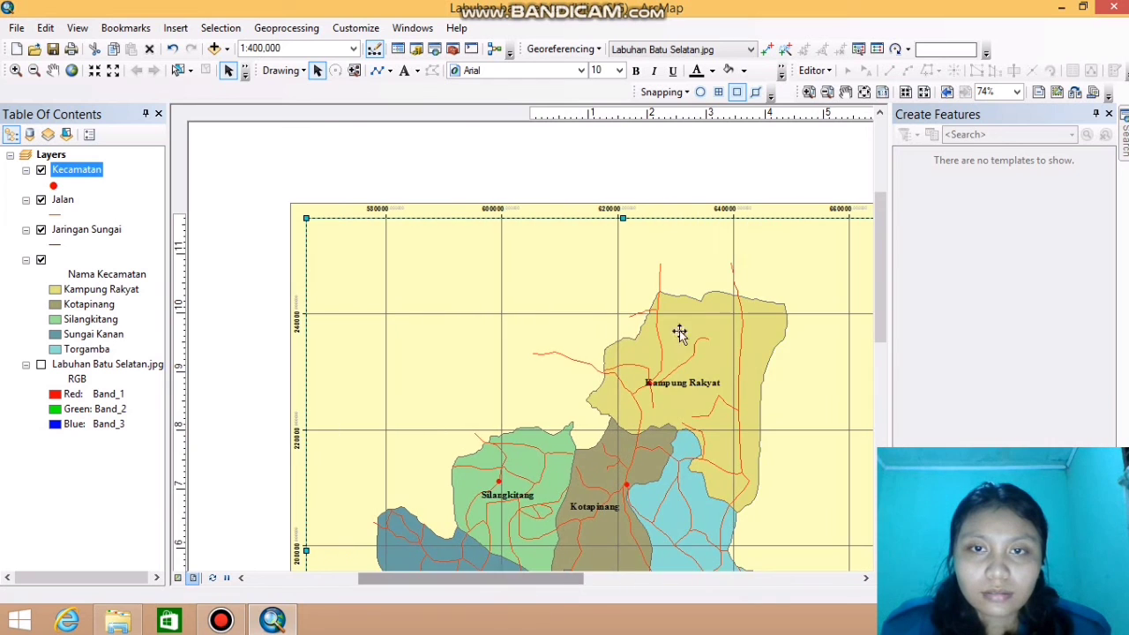
pyautogui.moveTo(881, 253); pyautogui.dragTo(886, 338)
pyautogui.scroll(-2, 822, 320)
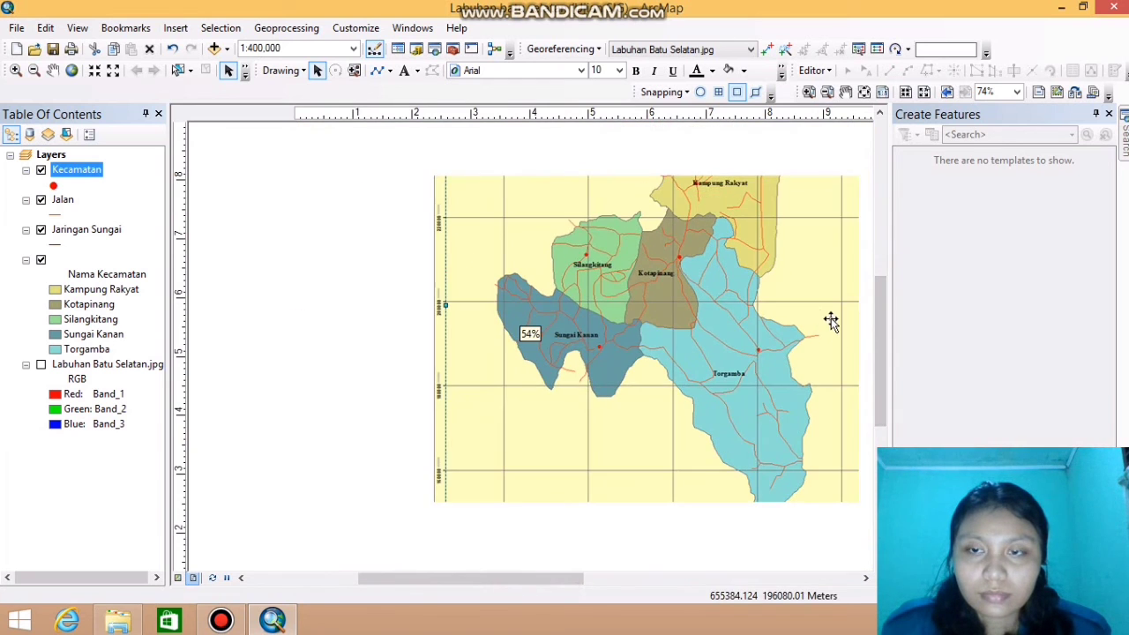
pyautogui.moveTo(586, 583); pyautogui.dragTo(715, 579)
pyautogui.scroll(-2, 756, 517)
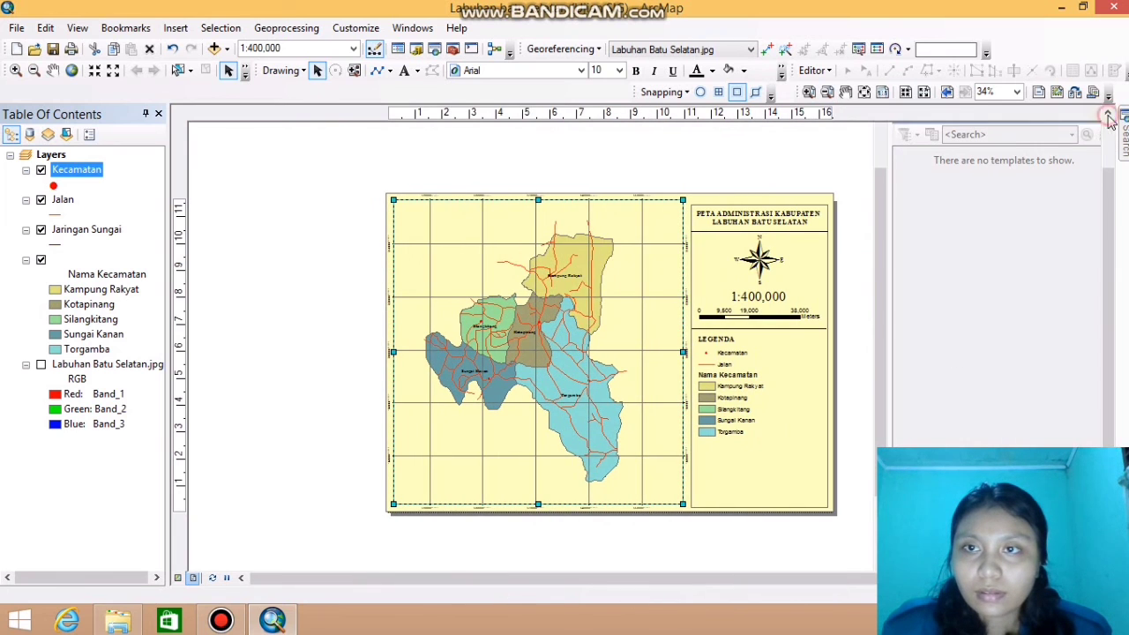
pyautogui.scroll(1, 766, 406)
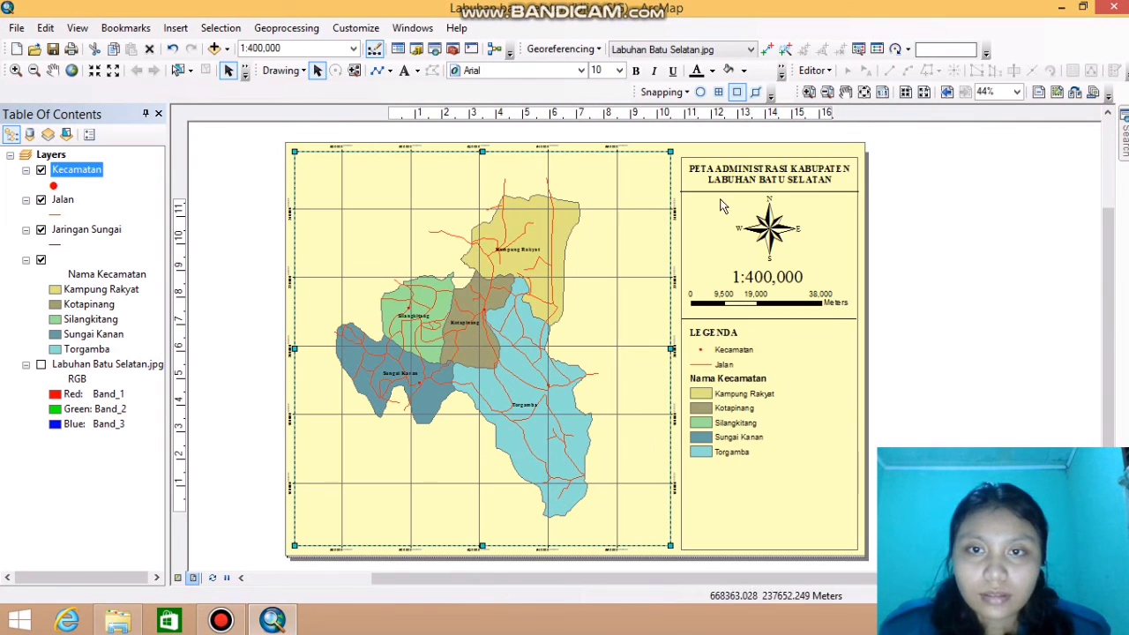
# Shift the legend block slightly to the right inside the side panel of the layout
pyautogui.click(721, 401)
pyautogui.moveTo(721, 401); pyautogui.dragTo(725, 395)
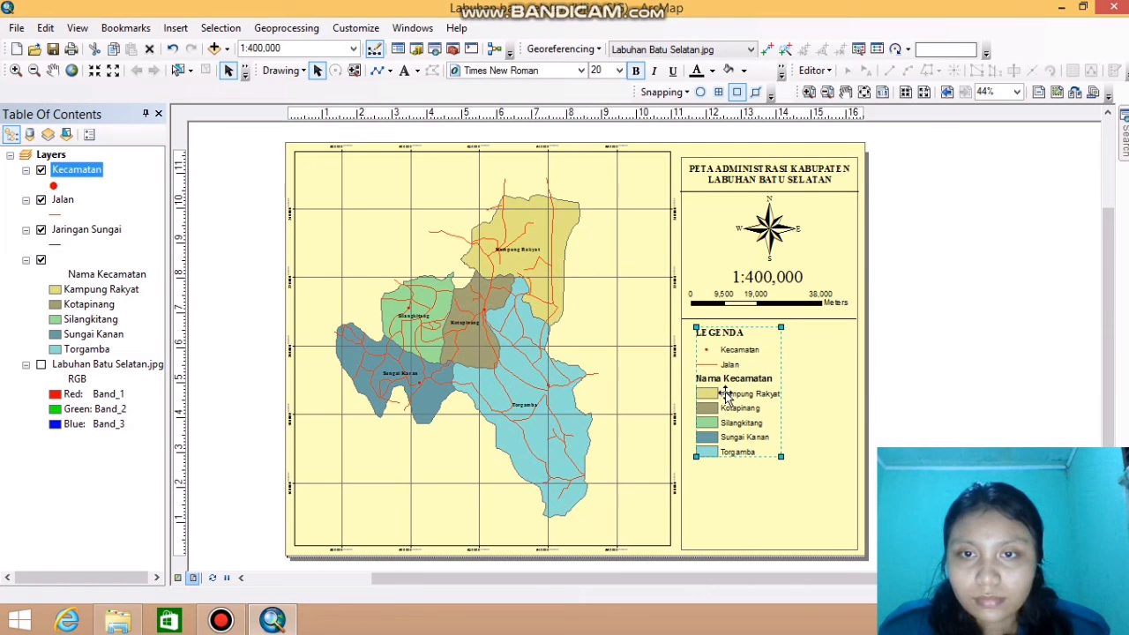
pyautogui.click(829, 408)
pyautogui.click(794, 394)
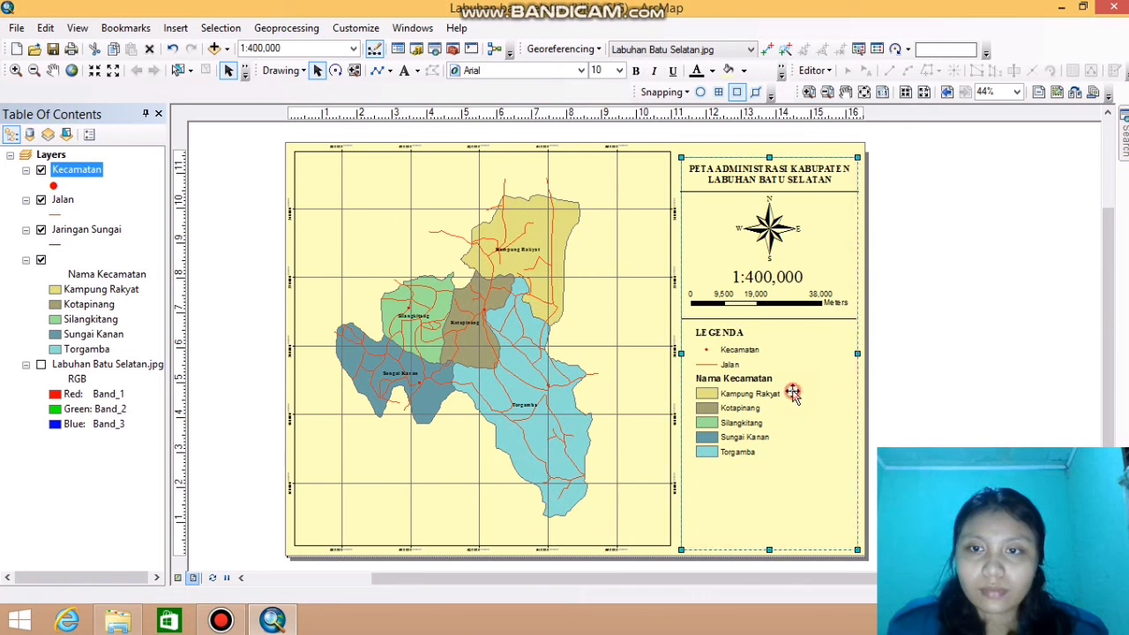
# Enlarge the red point marker of the Kecamatan layer
pyautogui.click(53, 188)
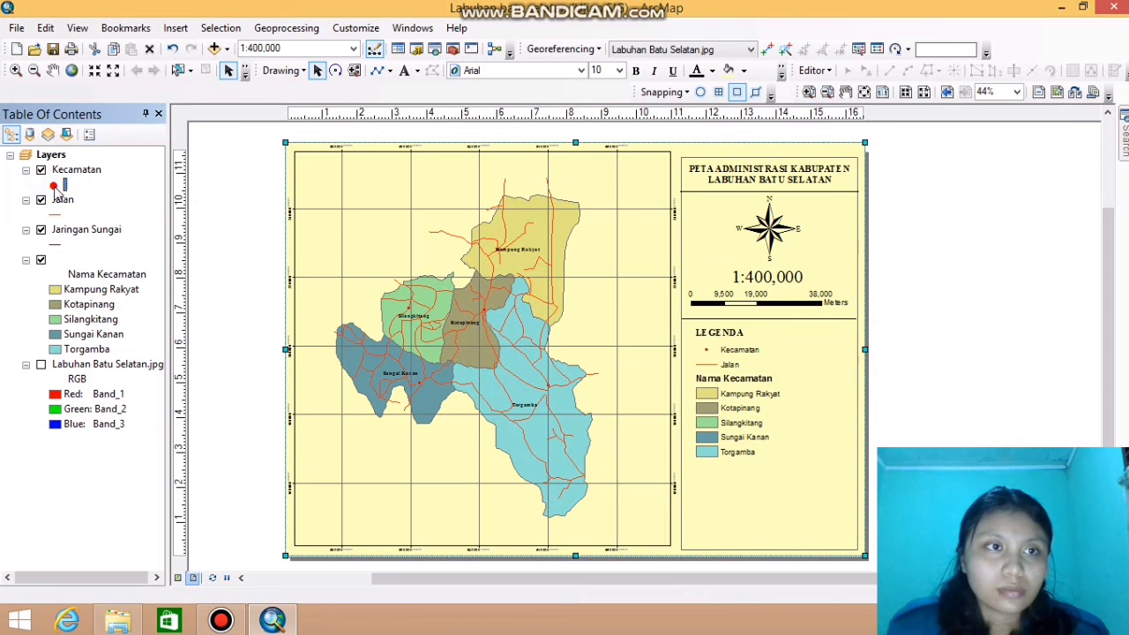
pyautogui.click(60, 183)
pyautogui.click(735, 267)
pyautogui.click(736, 268)
pyautogui.click(736, 267)
pyautogui.click(736, 267)
pyautogui.click(736, 267)
pyautogui.click(685, 483)
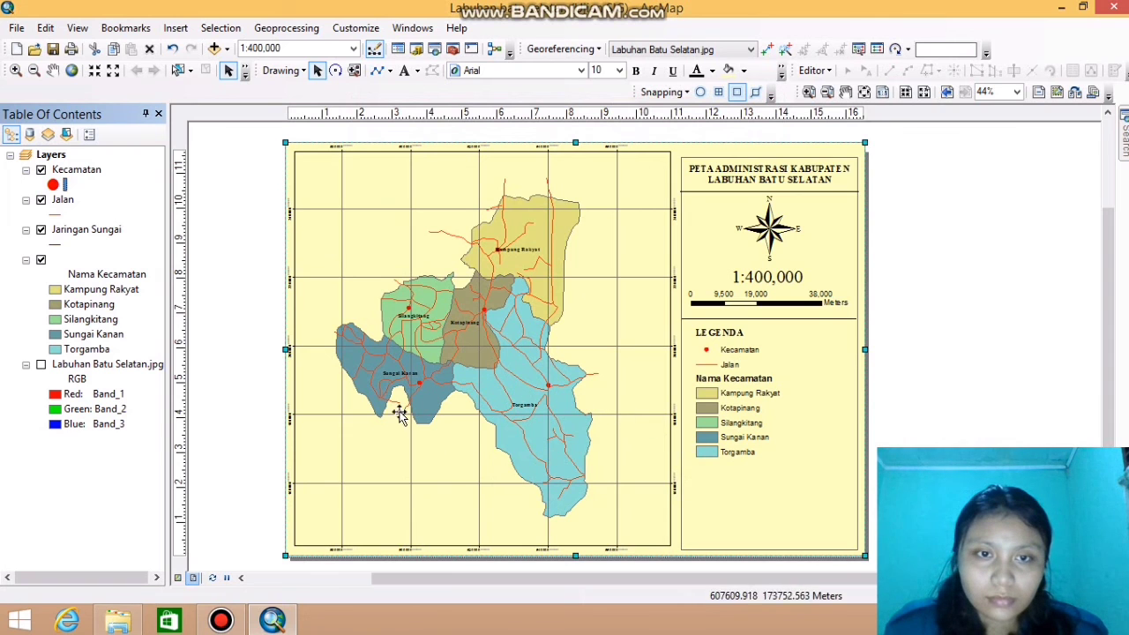
# Apply the red Kecamatan marker to the Kecamatan points again at a smaller size
pyautogui.doubleClick(53, 185)
pyautogui.click(401, 209)
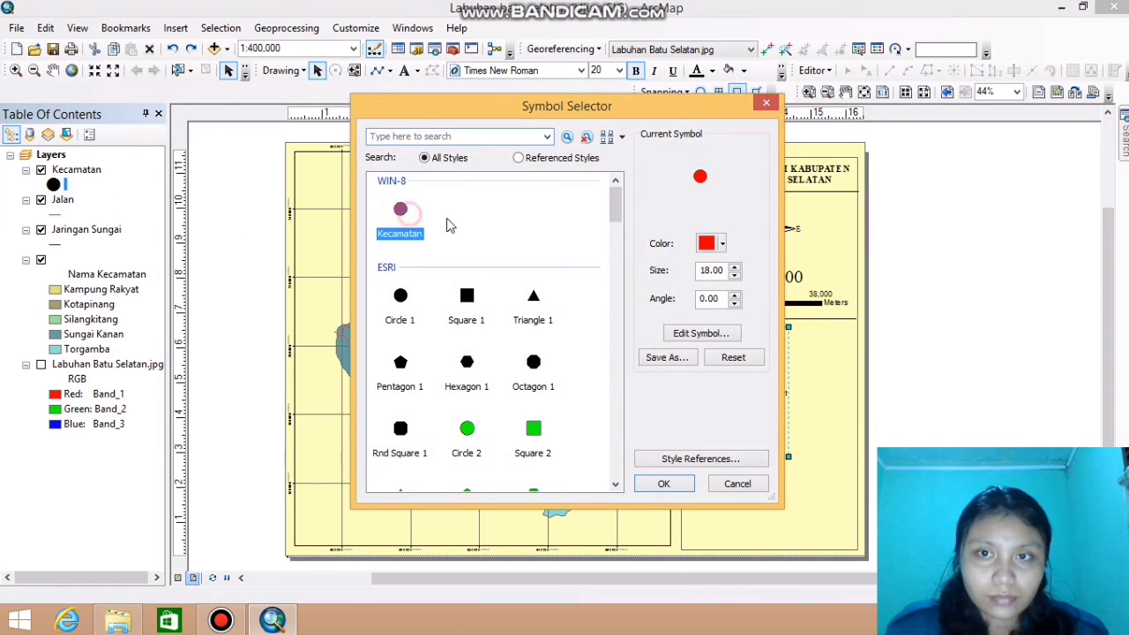
pyautogui.click(735, 276)
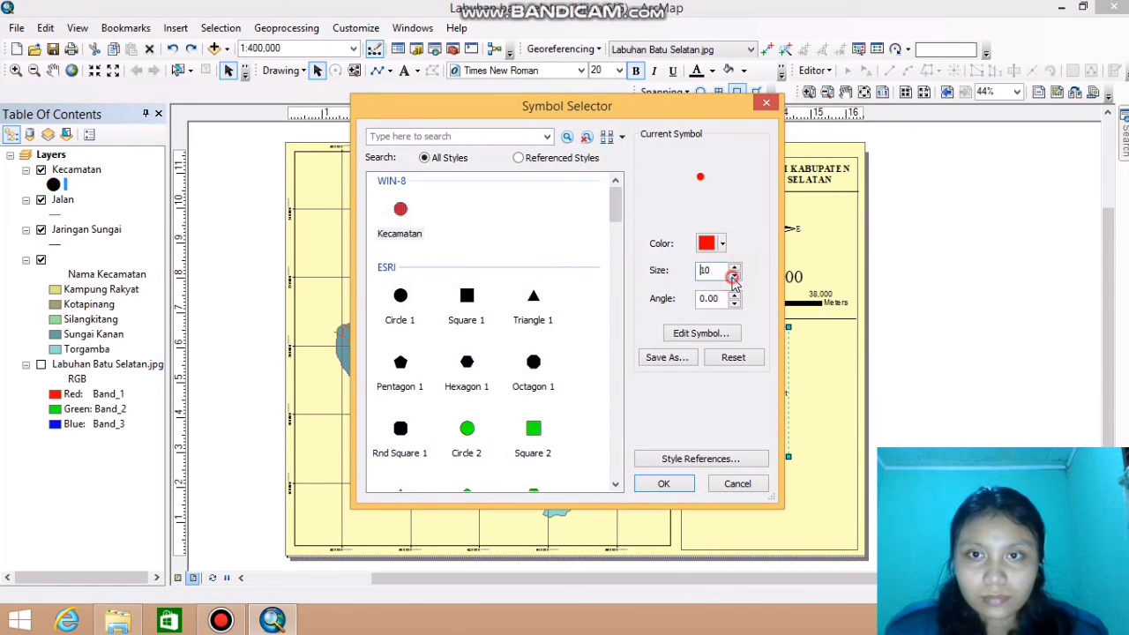
pyautogui.click(664, 485)
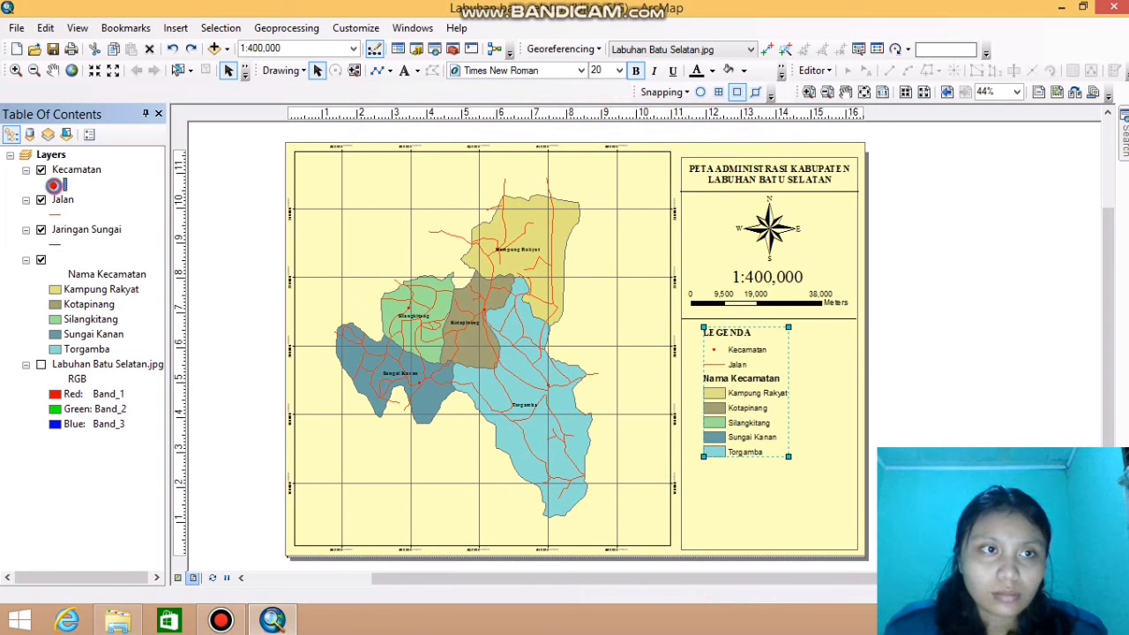
# Symbolize the Kecamatan points with the black Circle 1 marker at size 18
pyautogui.click(54, 187)
pyautogui.click(401, 295)
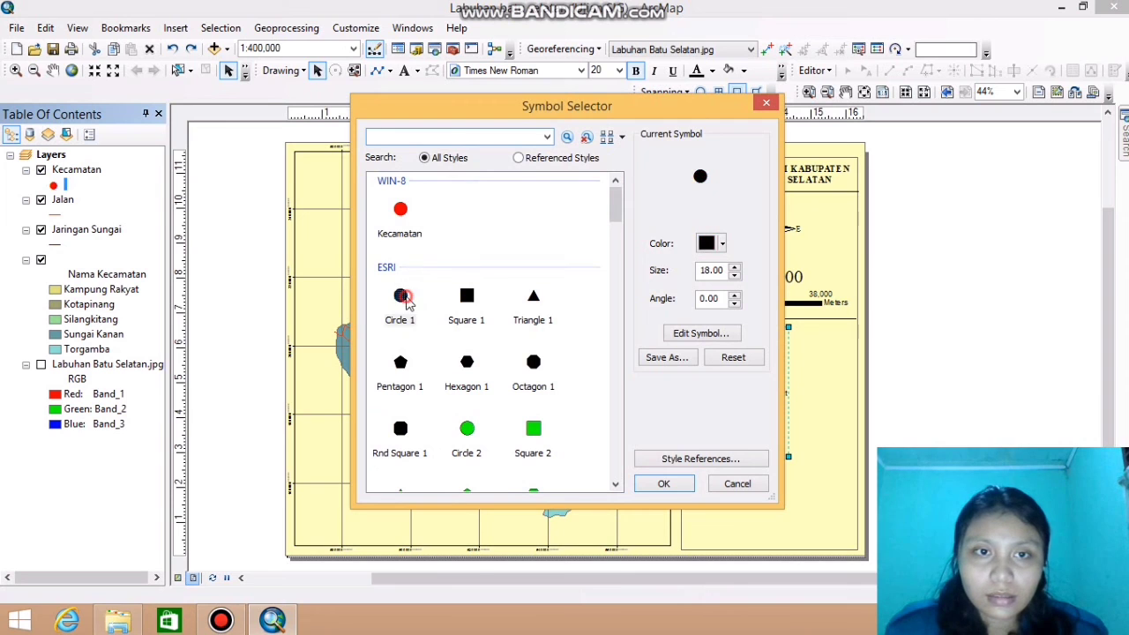
pyautogui.click(666, 484)
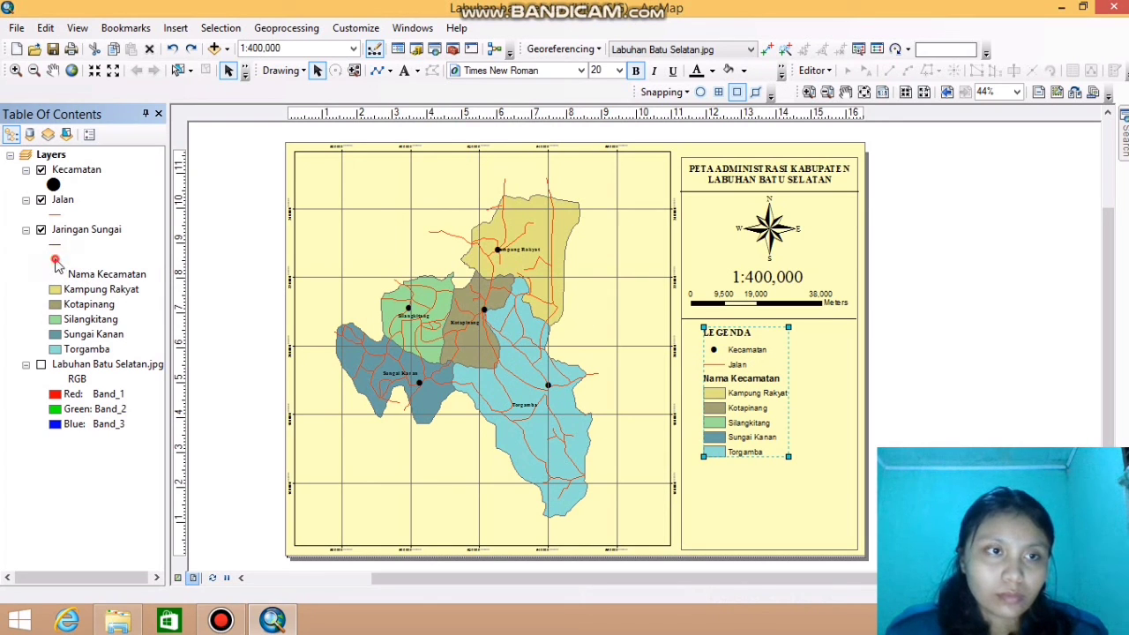
# Set the district area labels, taken from the Kabupaten field, to text size 14
pyautogui.rightClick(56, 265)
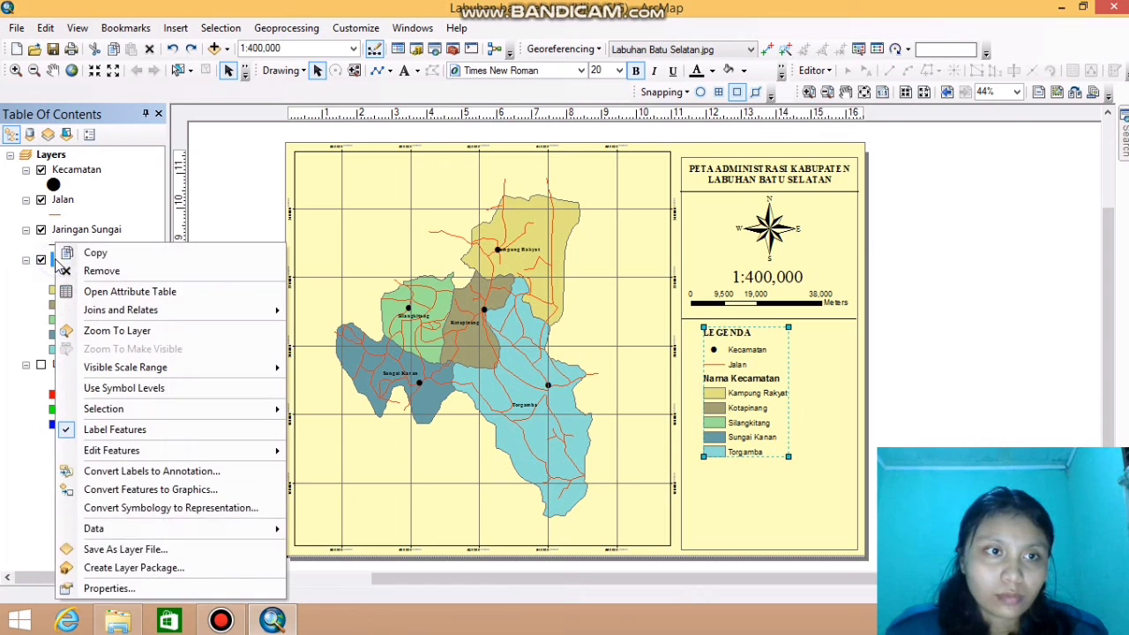
pyautogui.click(133, 587)
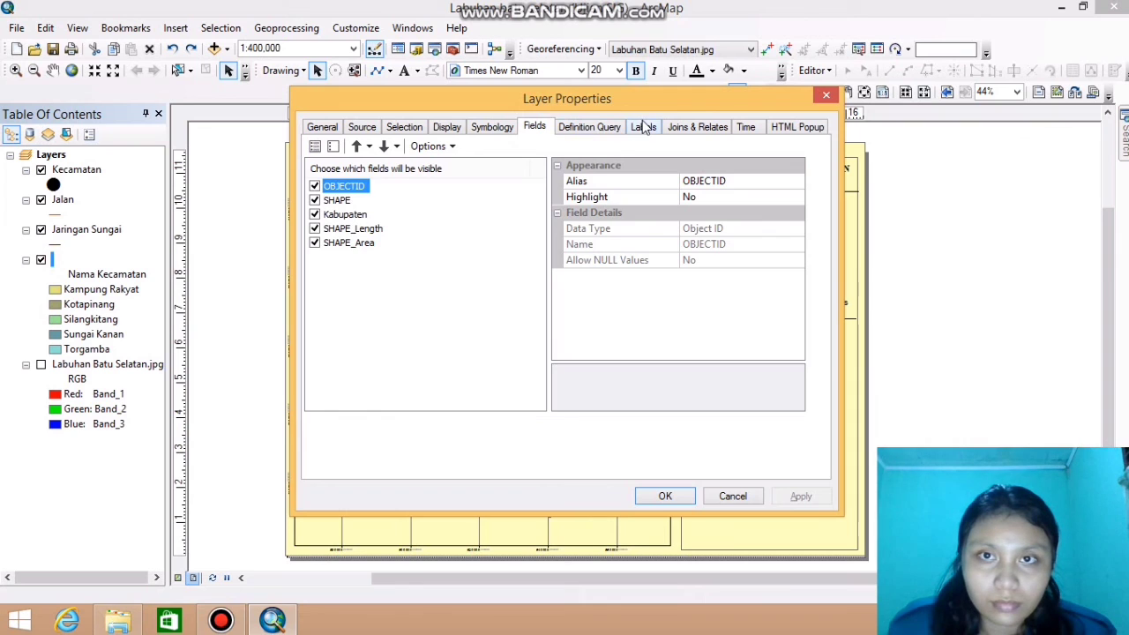
pyautogui.click(646, 128)
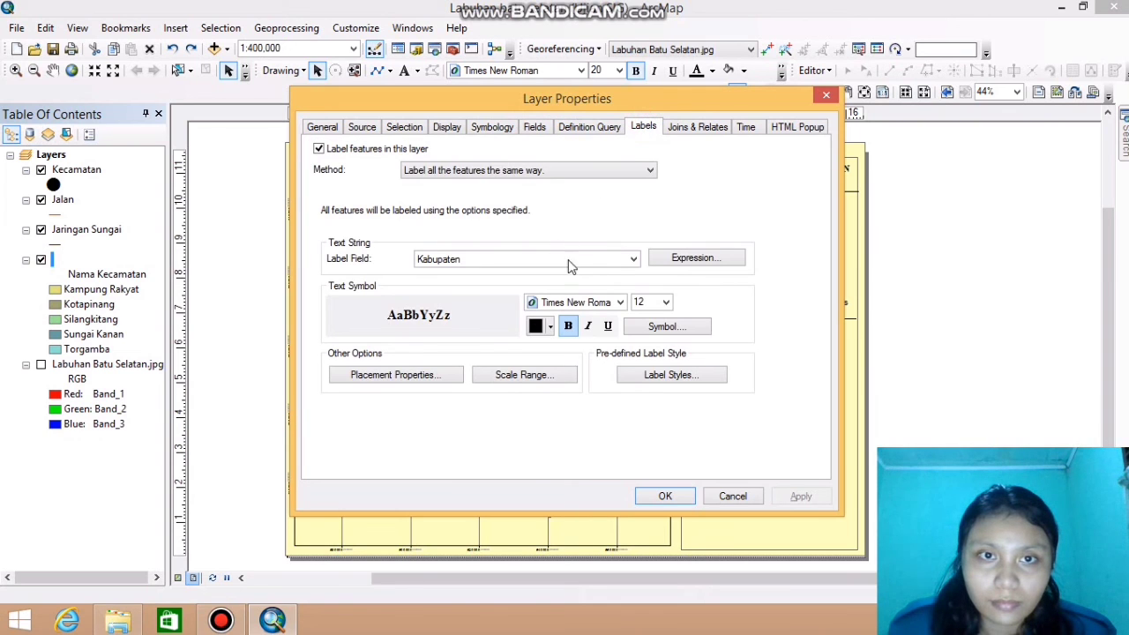
pyautogui.click(665, 303)
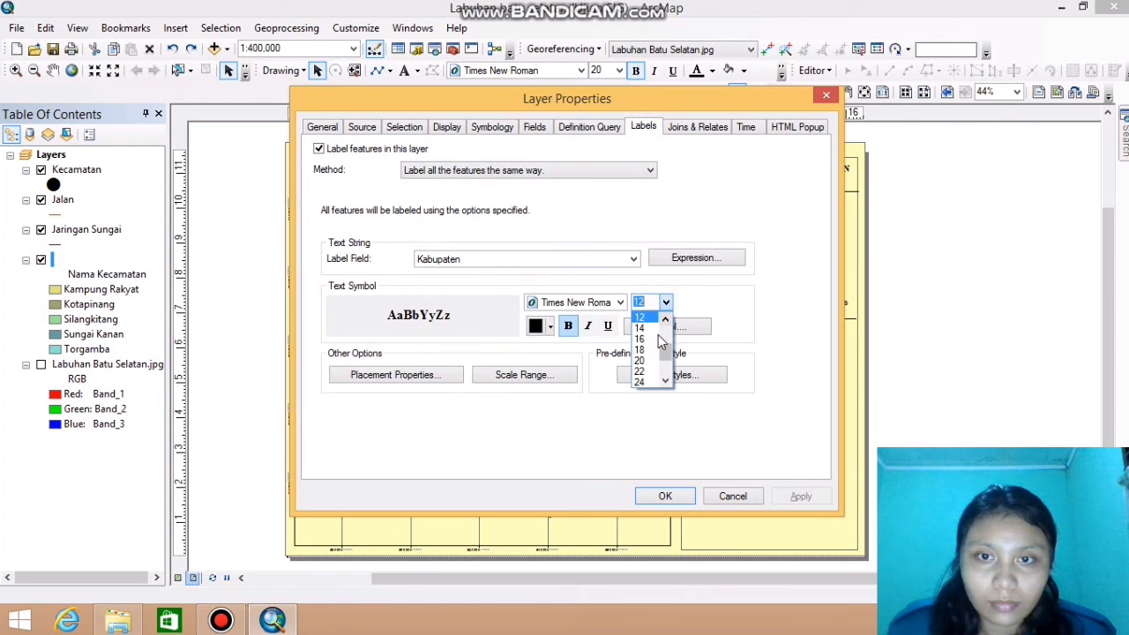
pyautogui.click(653, 336)
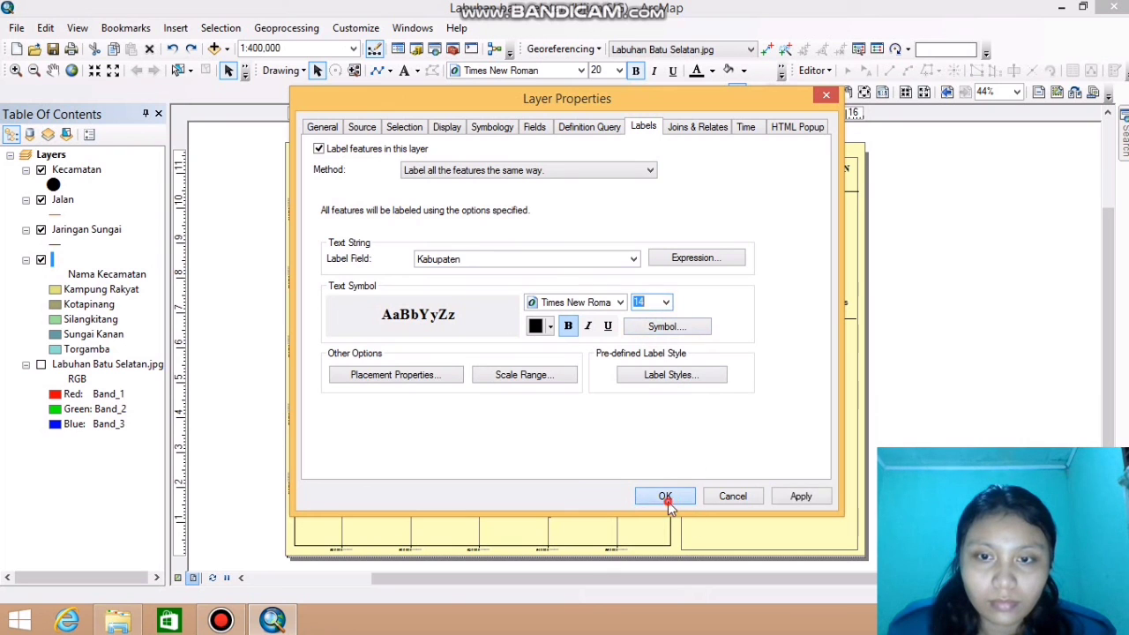
pyautogui.click(665, 497)
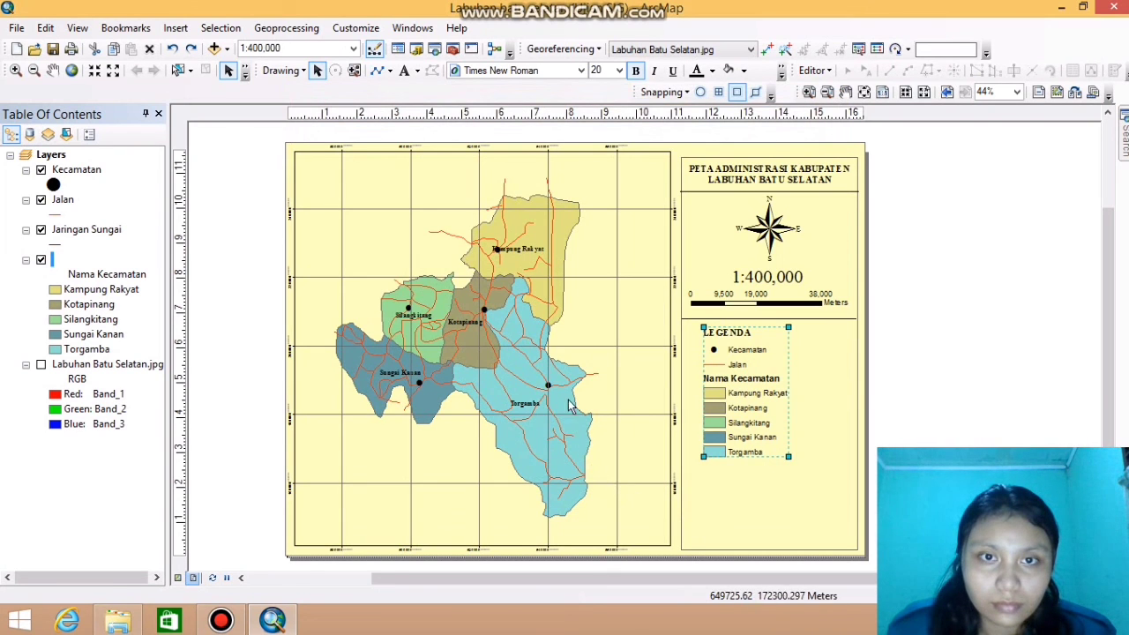
# Draw a horizontal divider line about 5.1 in long across the side panel just below the legend
pyautogui.click(740, 307)
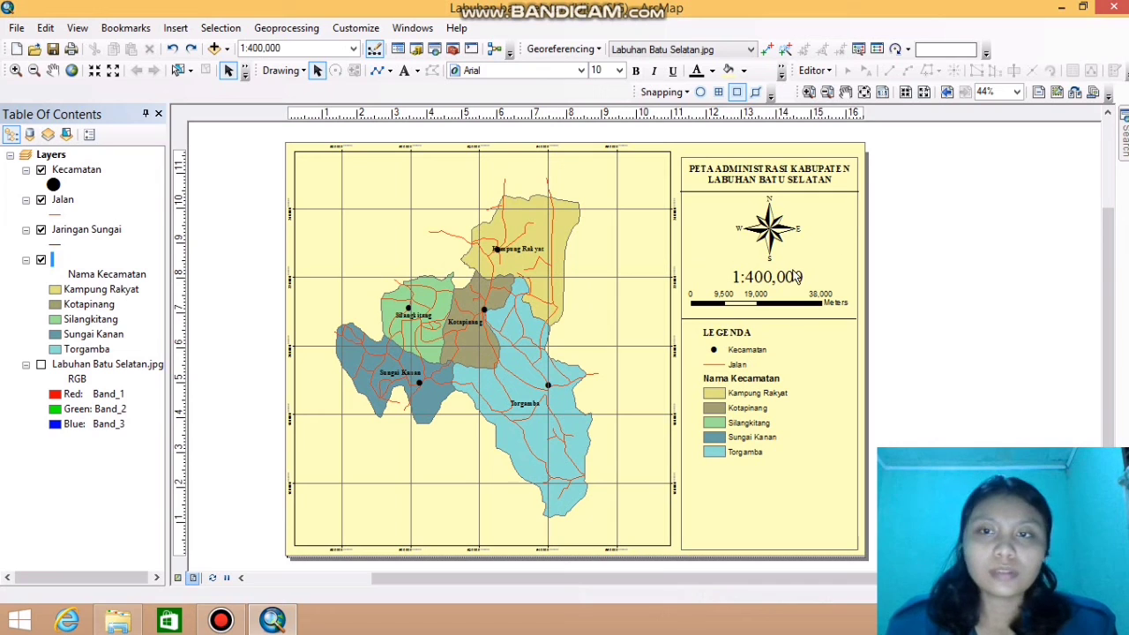
pyautogui.click(376, 72)
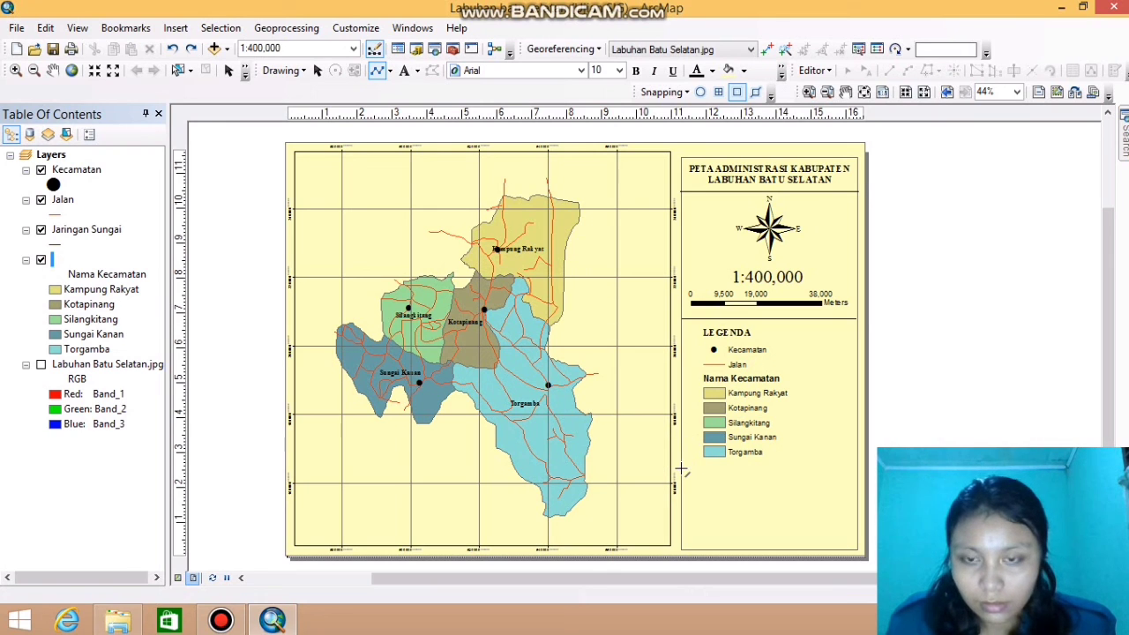
pyautogui.click(857, 468)
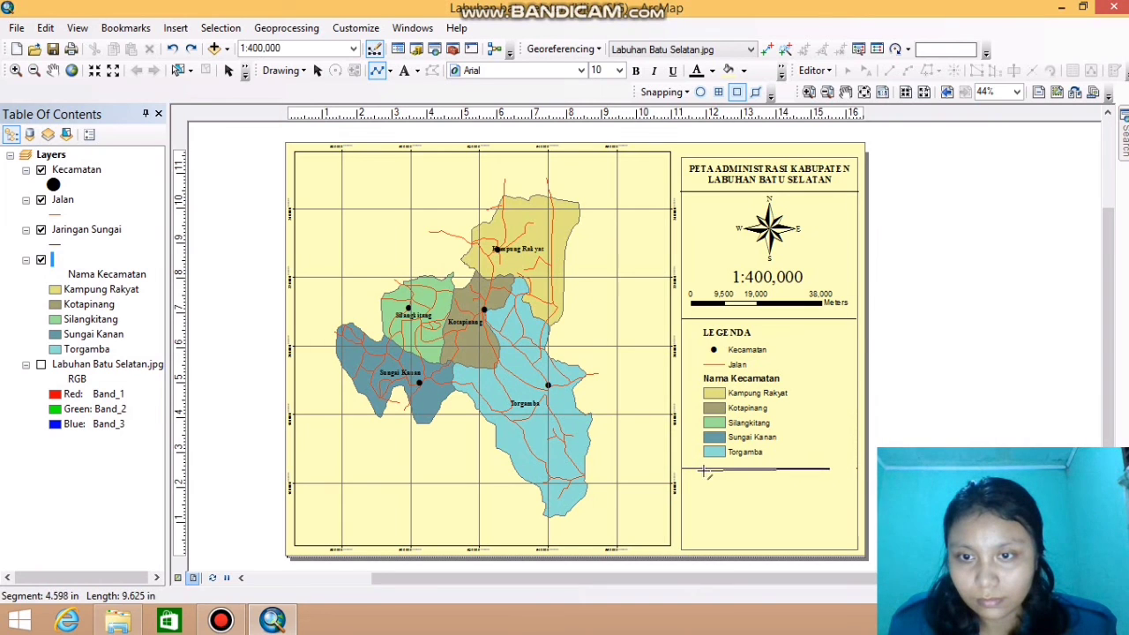
pyautogui.doubleClick(854, 468)
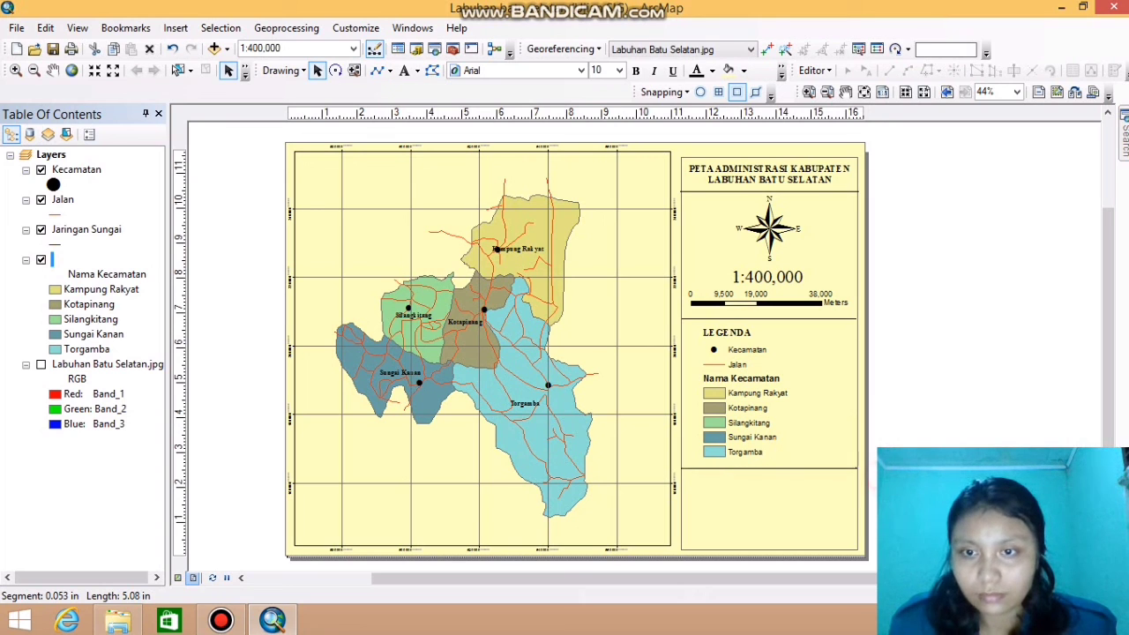
pyautogui.click(788, 503)
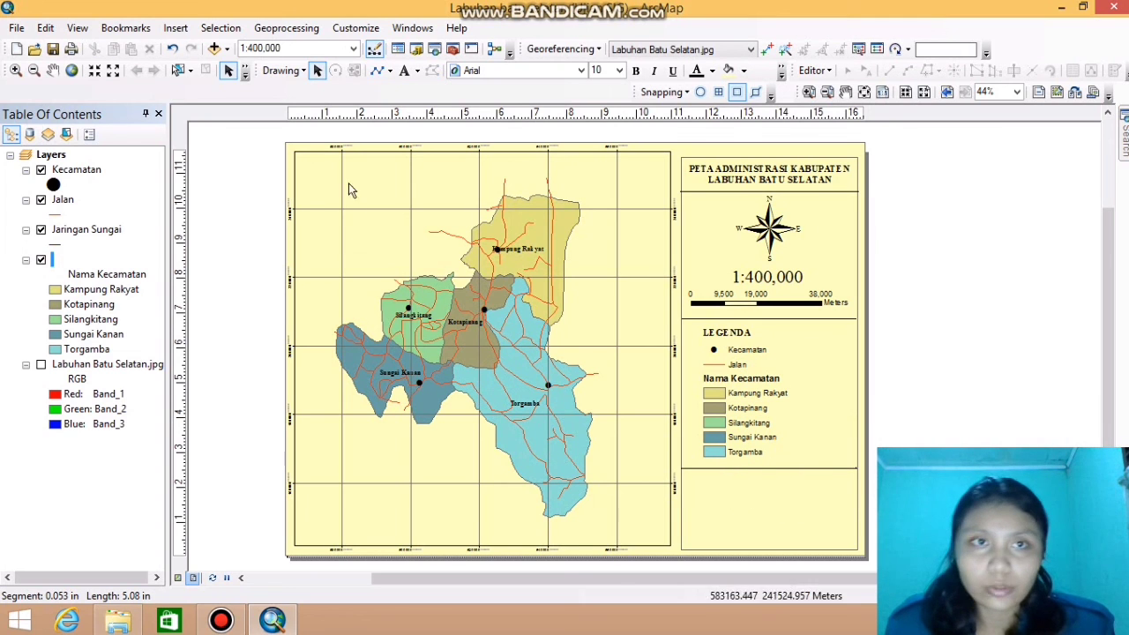
# Add the text "Sumber Peta" to the layout and place it in the side panel just below the divider under the legend
pyautogui.click(176, 29)
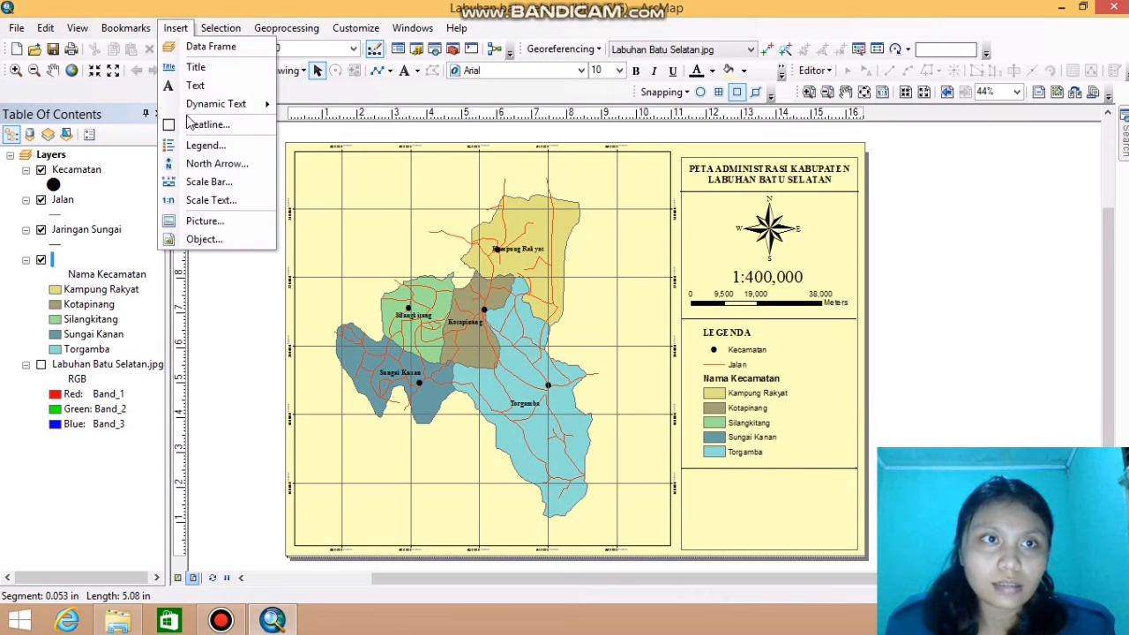
pyautogui.click(195, 86)
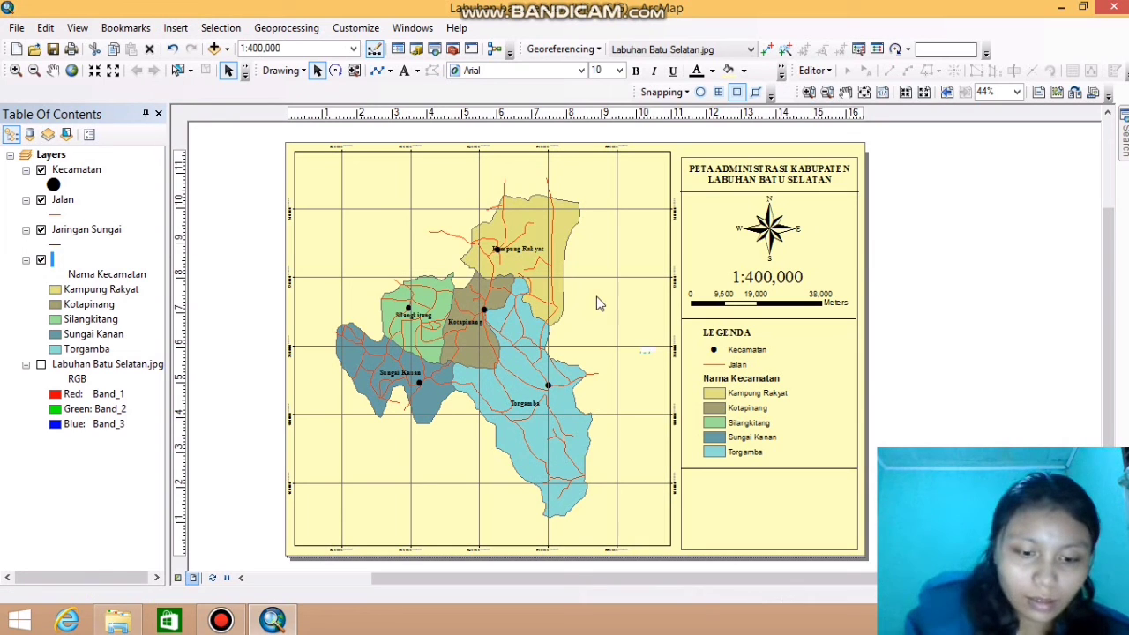
pyautogui.write('Sumber ')
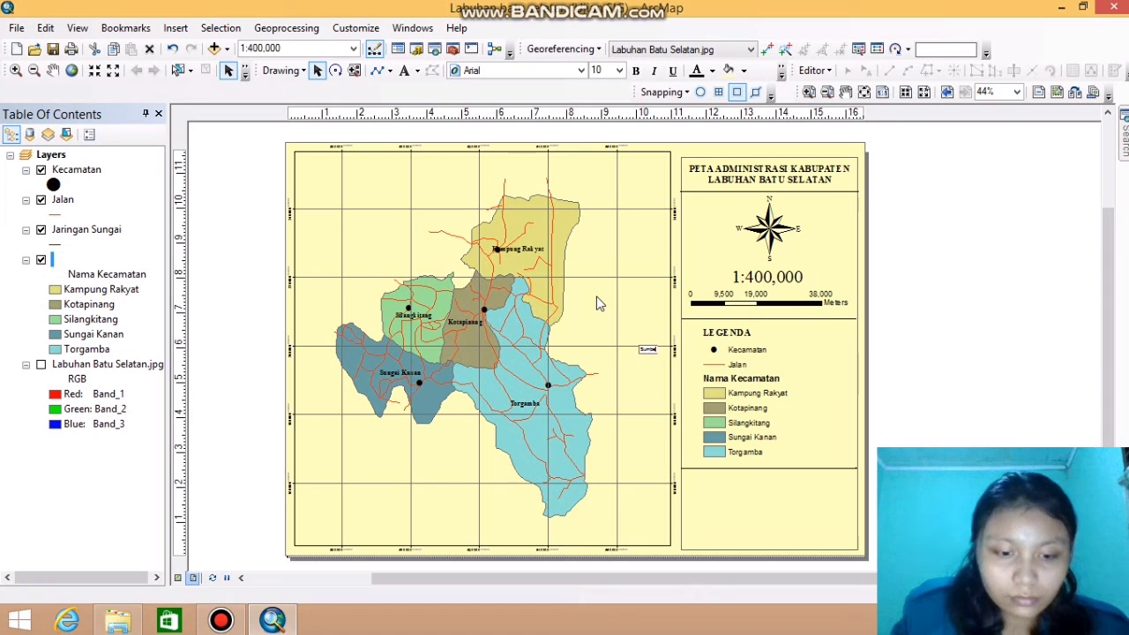
pyautogui.write('Peta')
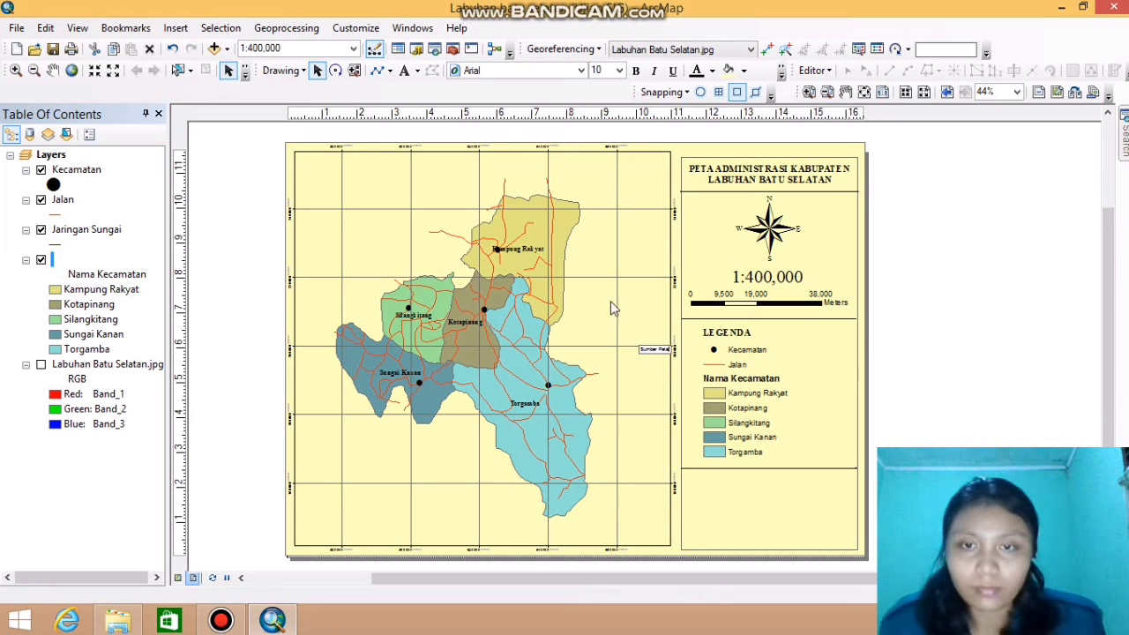
pyautogui.scroll(3, 655, 350)
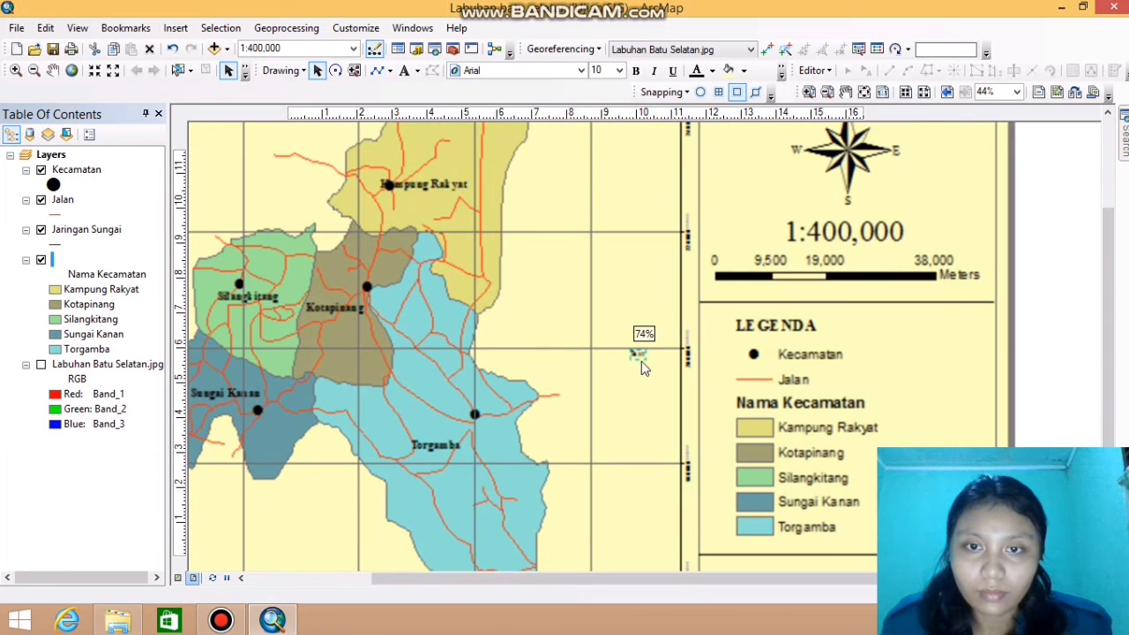
pyautogui.click(643, 355)
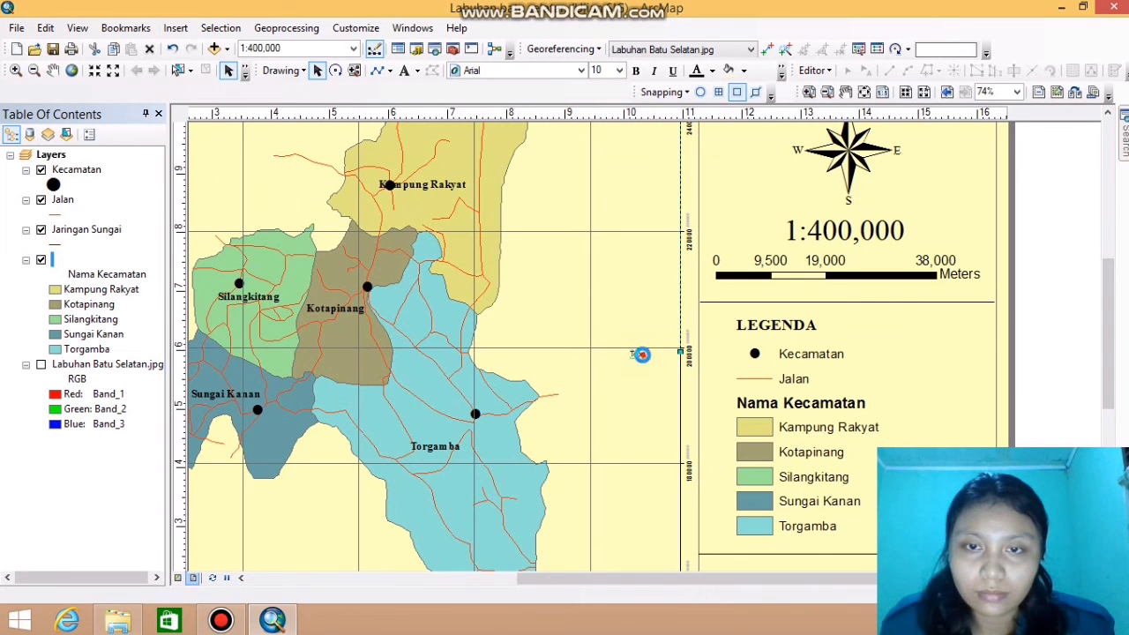
pyautogui.doubleClick(642, 355)
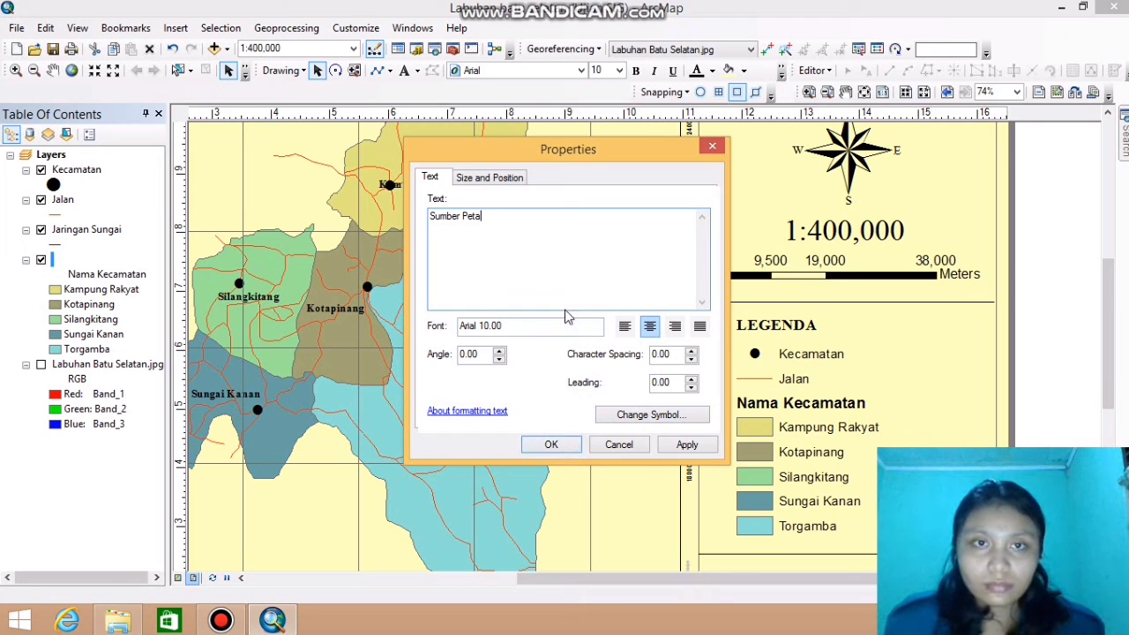
pyautogui.click(552, 446)
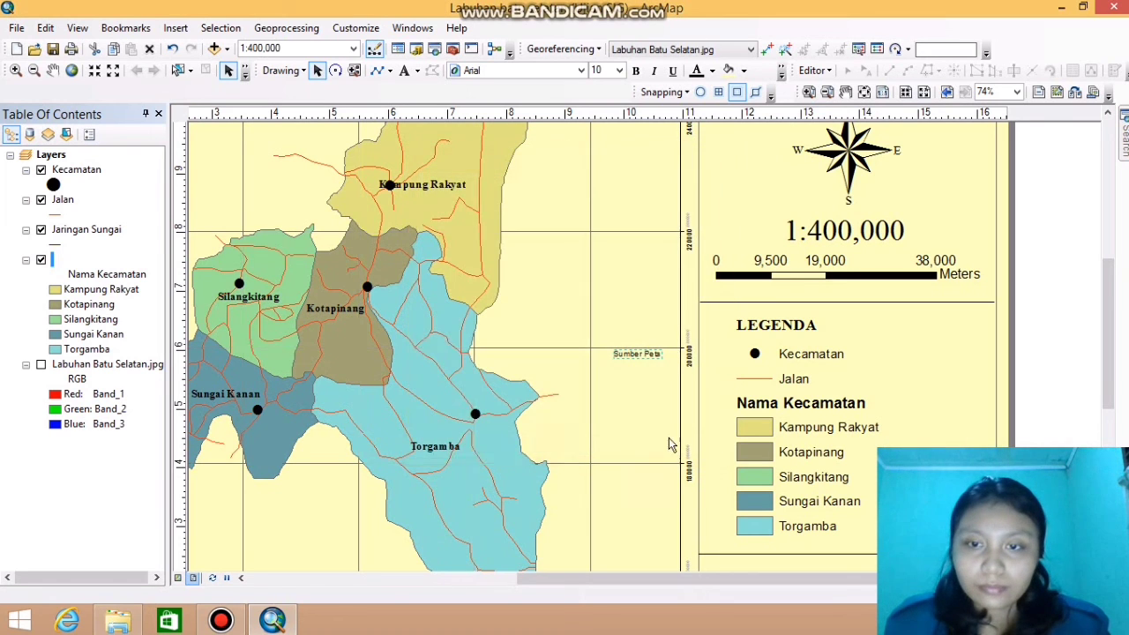
pyautogui.moveTo(640, 353); pyautogui.dragTo(775, 562)
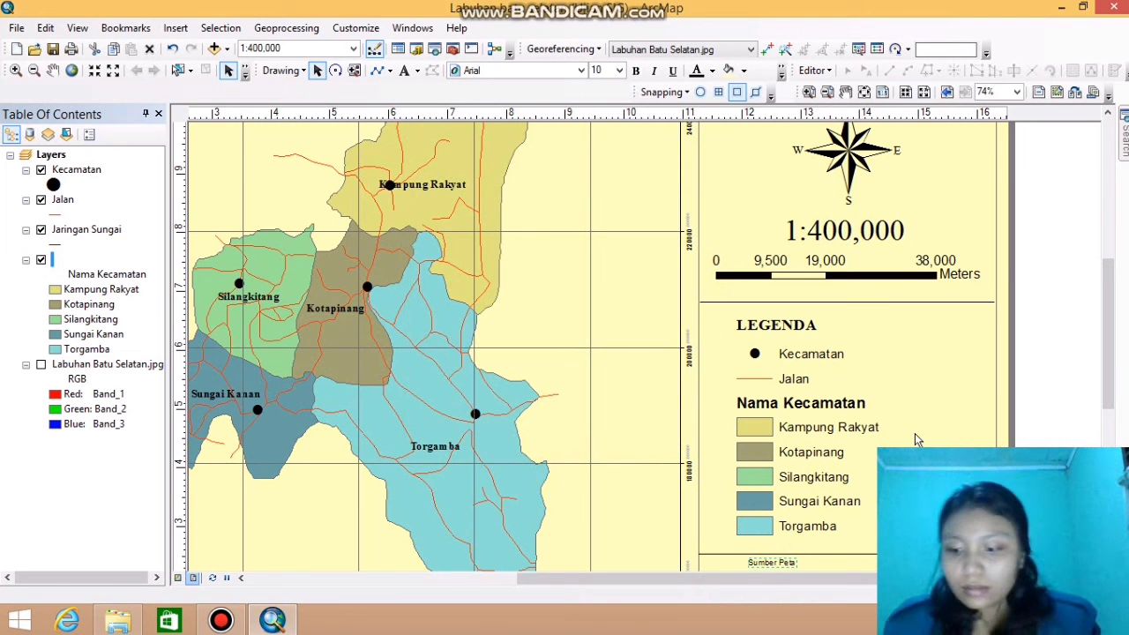
pyautogui.moveTo(1108, 346); pyautogui.dragTo(1108, 397)
# Try to set the "Sumber Peta" text to Times New Roman at size 20
pyautogui.click(773, 382)
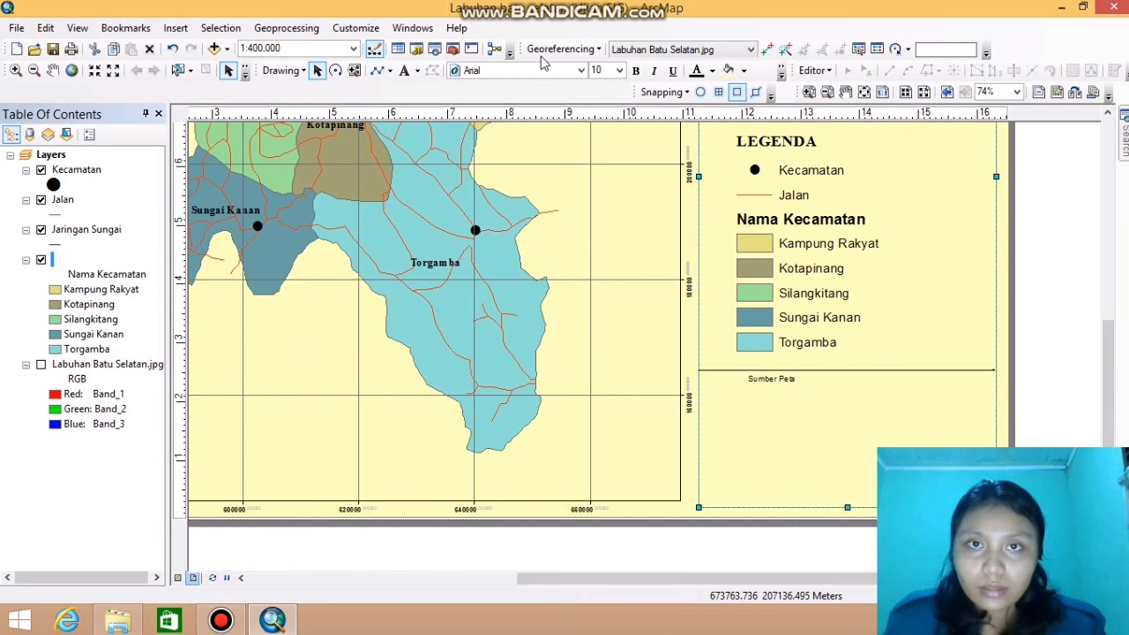
pyautogui.click(583, 73)
pyautogui.click(583, 73)
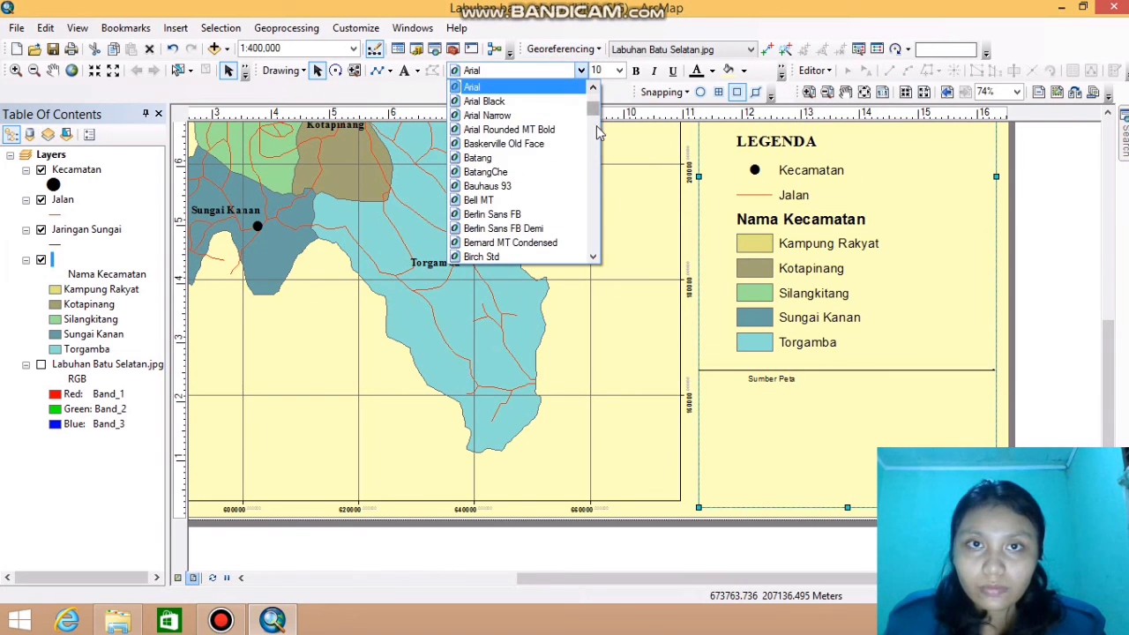
pyautogui.moveTo(595, 107); pyautogui.dragTo(596, 236)
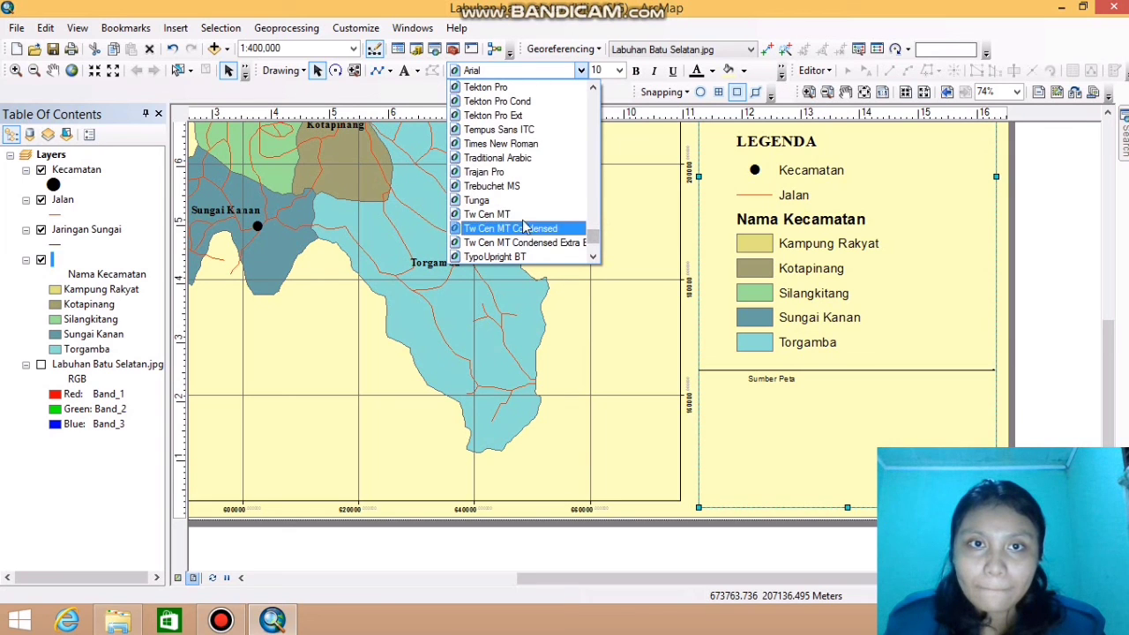
pyautogui.click(547, 143)
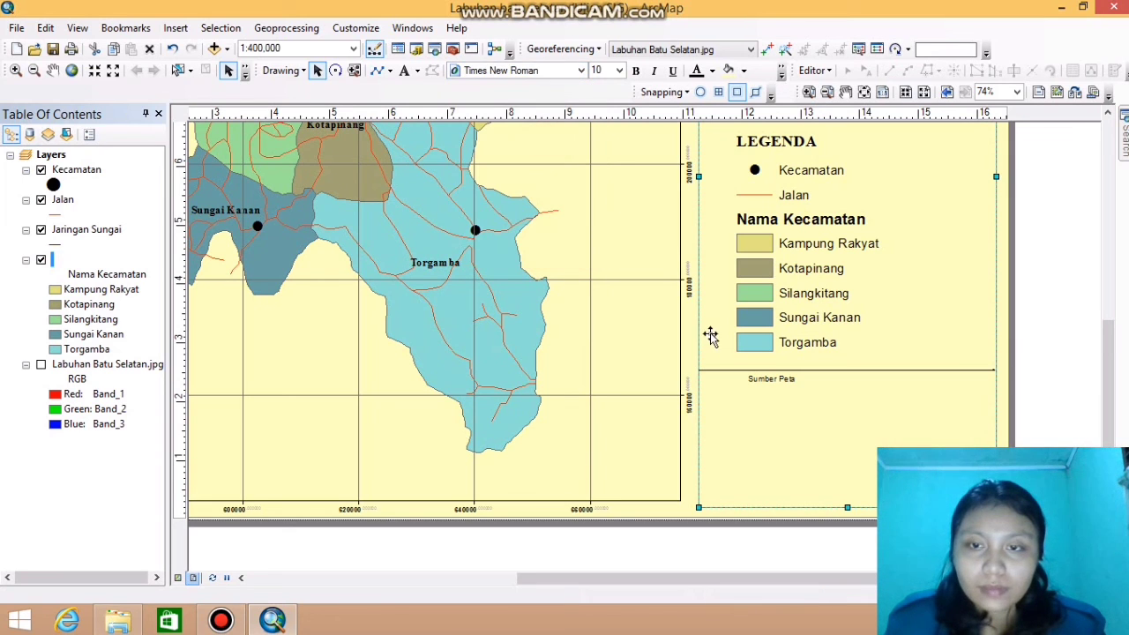
pyautogui.click(619, 71)
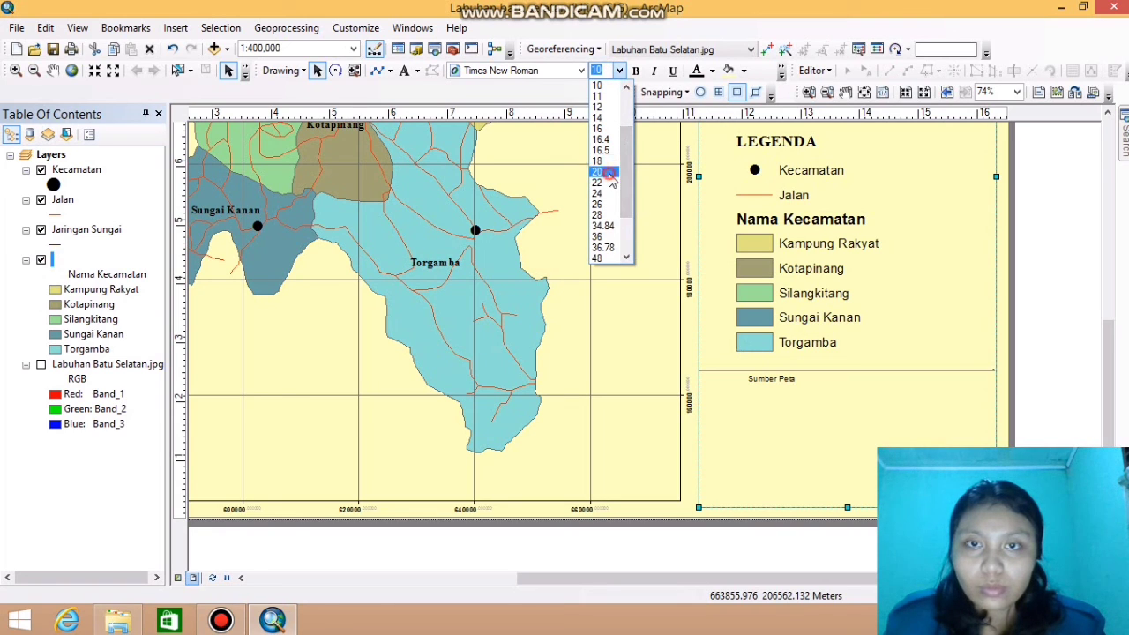
pyautogui.click(608, 172)
# Format the "Sumber Peta" text itself with size 20 and the Times New Roman font
pyautogui.click(768, 380)
pyautogui.click(620, 70)
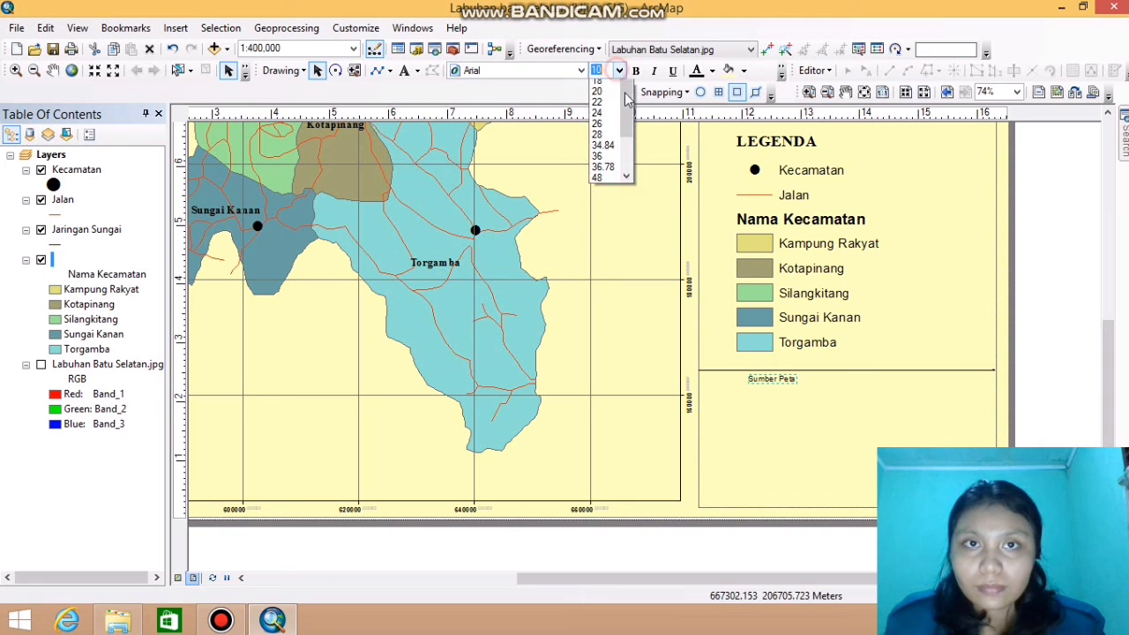
pyautogui.click(603, 172)
pyautogui.click(581, 70)
pyautogui.scroll(-20, 574, 119)
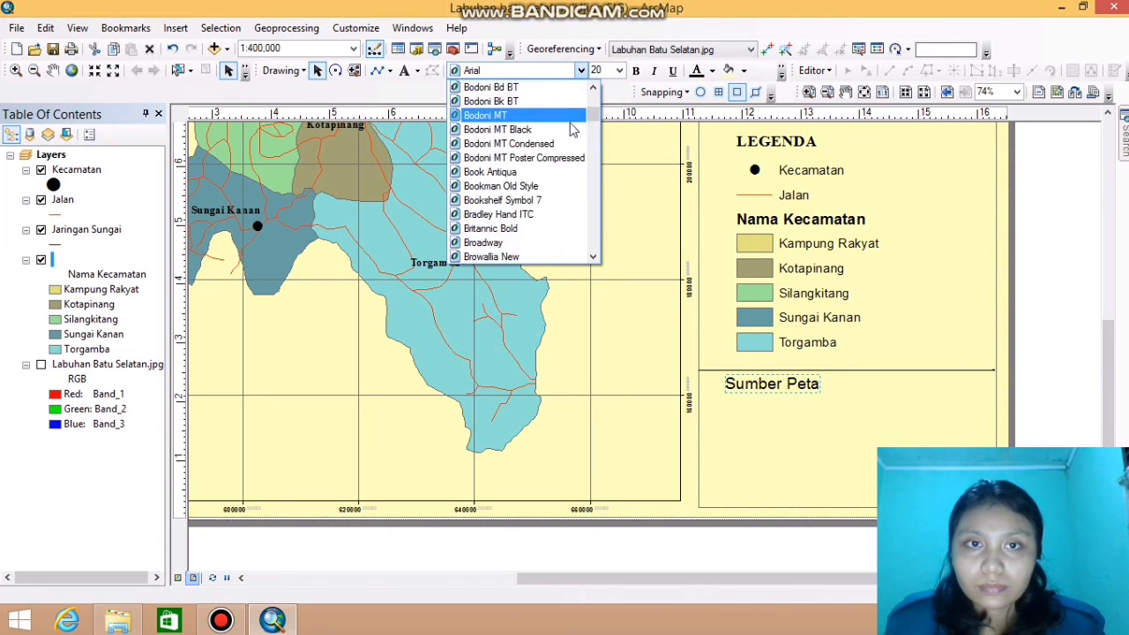
pyautogui.scroll(-20, 563, 119)
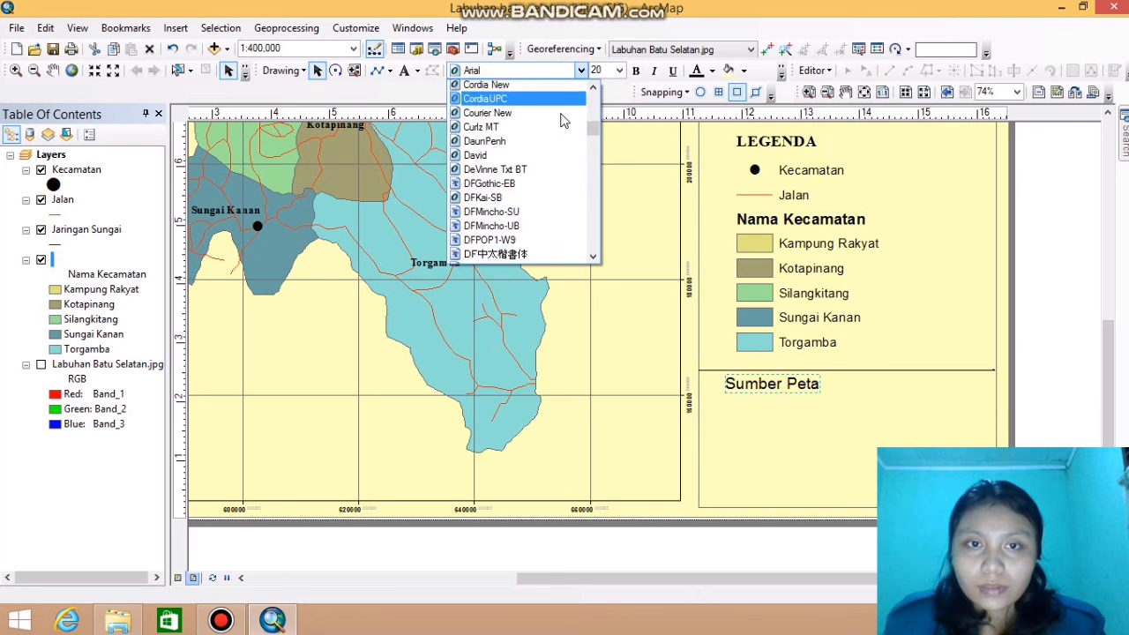
pyautogui.scroll(-20, 563, 119)
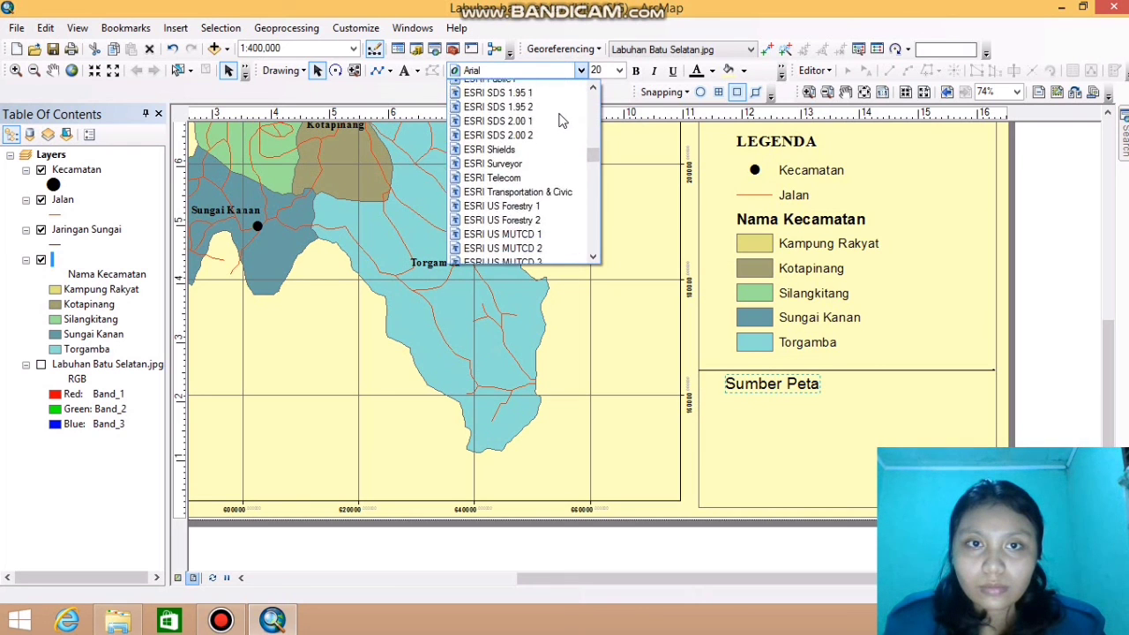
pyautogui.scroll(-20, 533, 155)
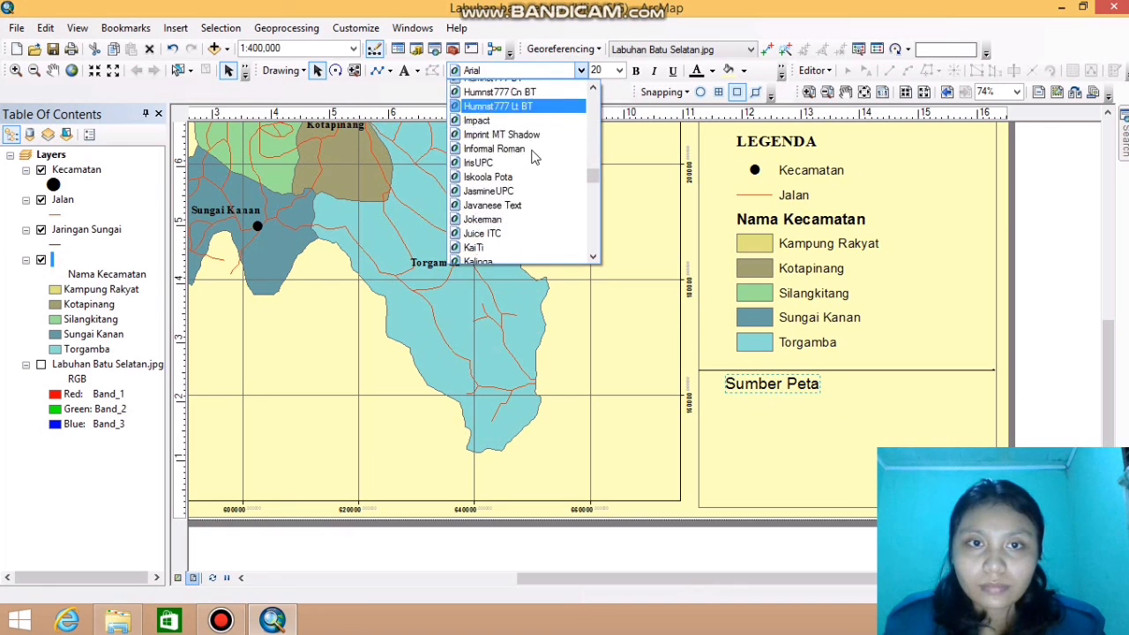
pyautogui.scroll(-20, 532, 159)
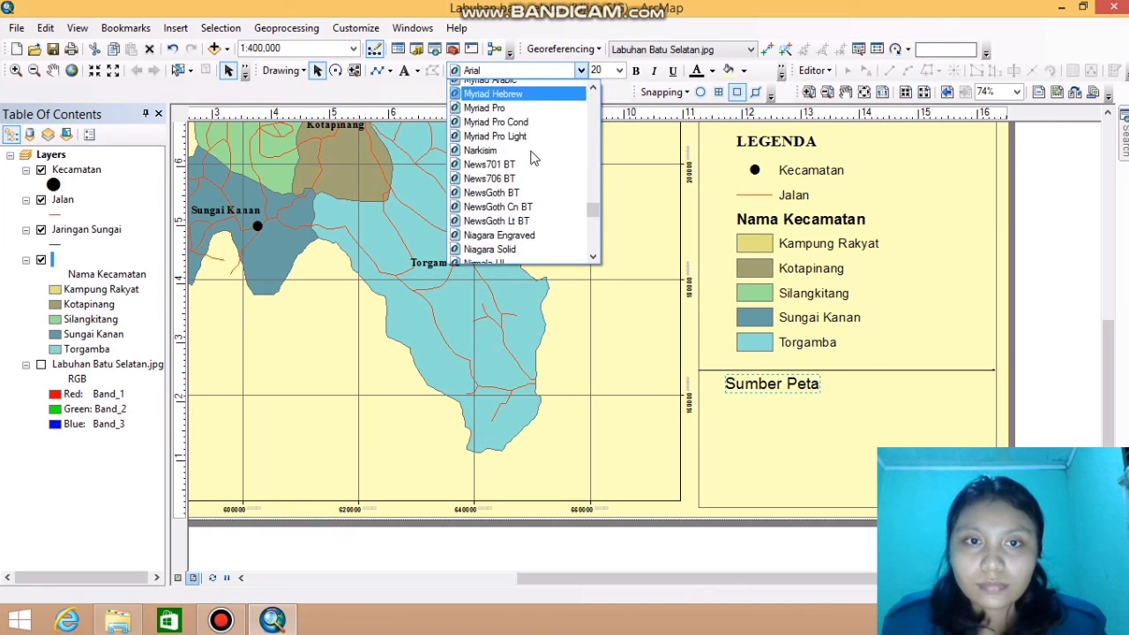
pyautogui.scroll(-8, 533, 163)
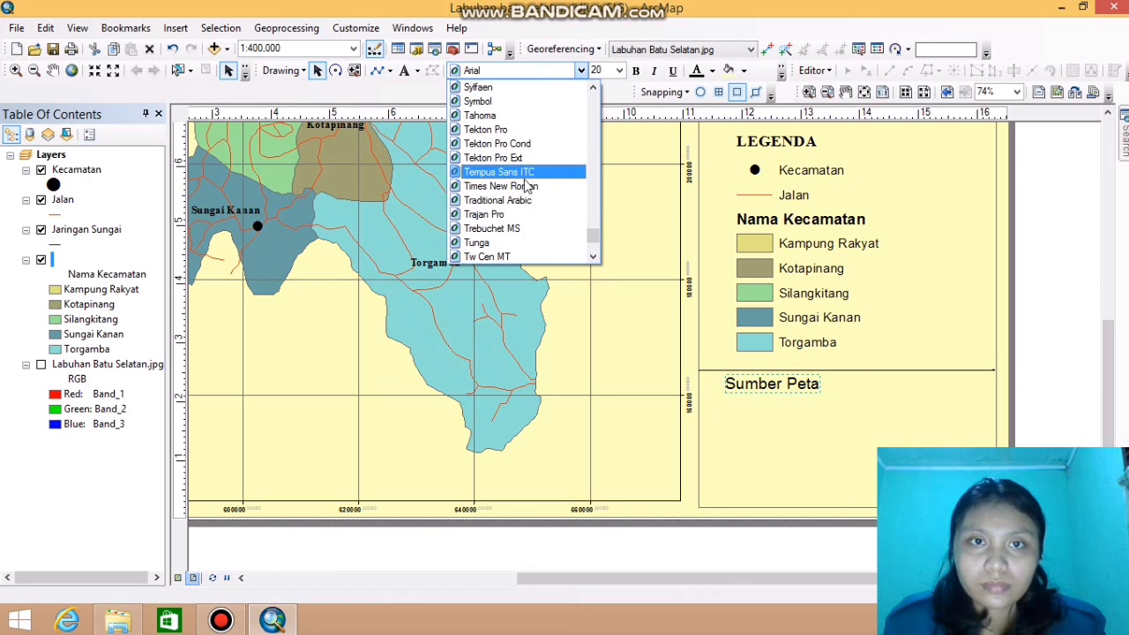
pyautogui.click(530, 186)
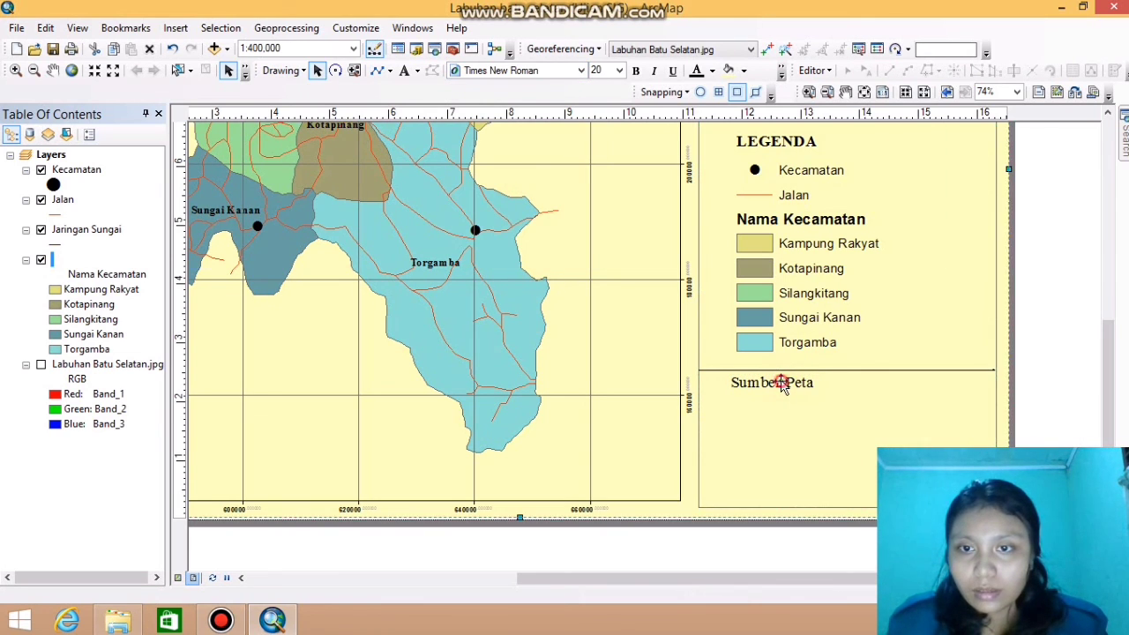
# Move the source text closer to the side panel's inner edge and change its wording to "Sumber Peta :"
pyautogui.moveTo(809, 393); pyautogui.dragTo(778, 390)
pyautogui.doubleClick(777, 392)
pyautogui.click(553, 243)
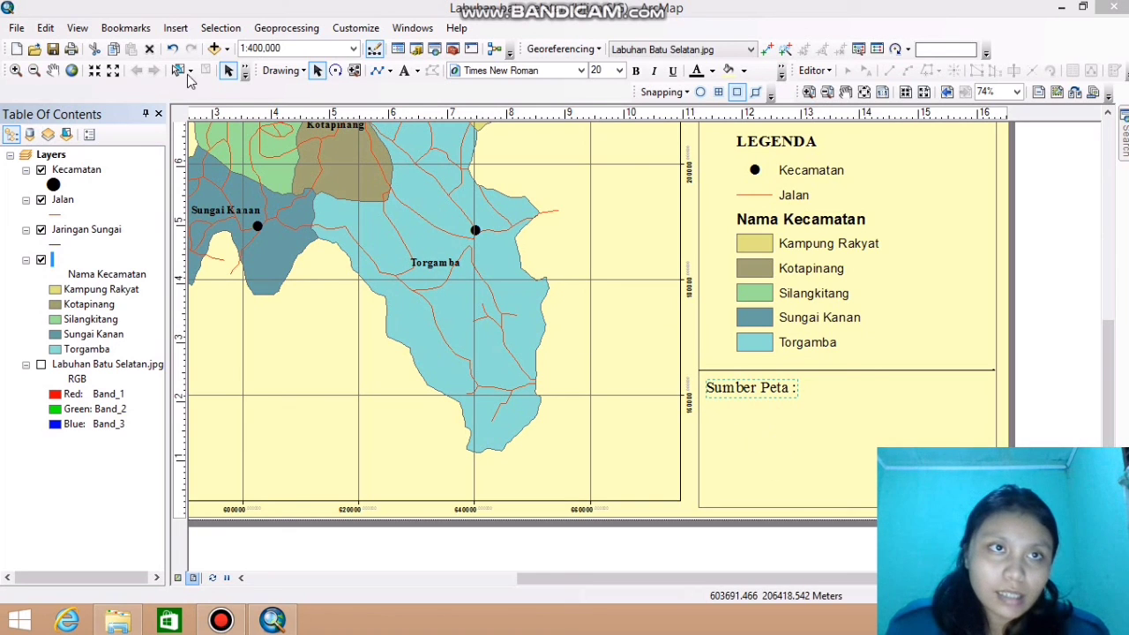
# Insert the Labuhan Batu Selatan picture from the Bluetooth Folder into the layout
pyautogui.click(174, 29)
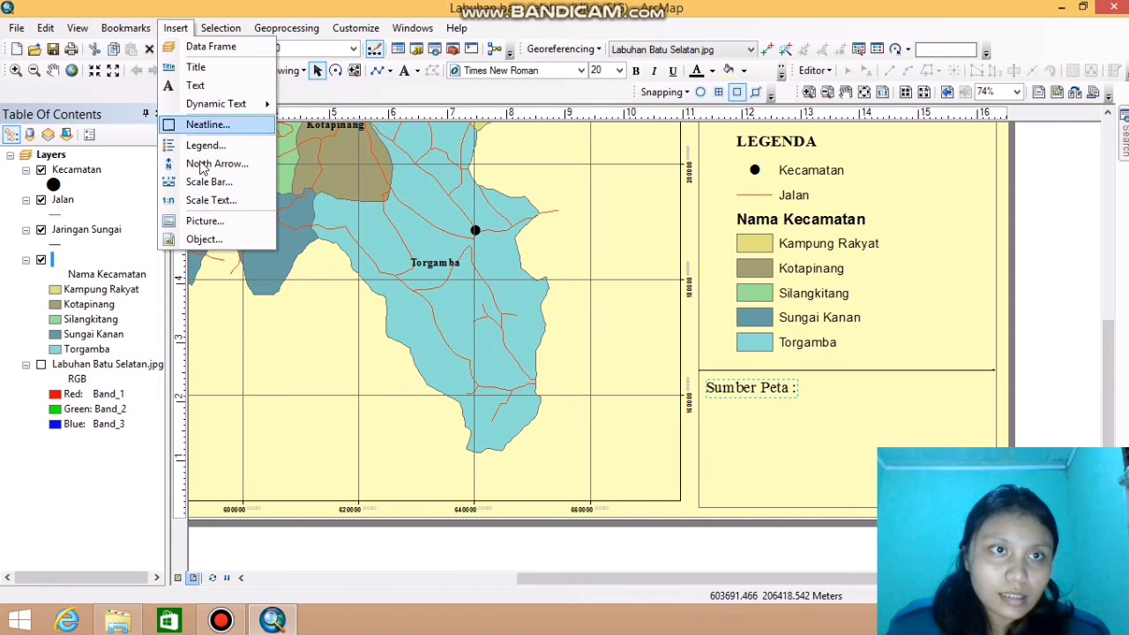
pyautogui.click(205, 220)
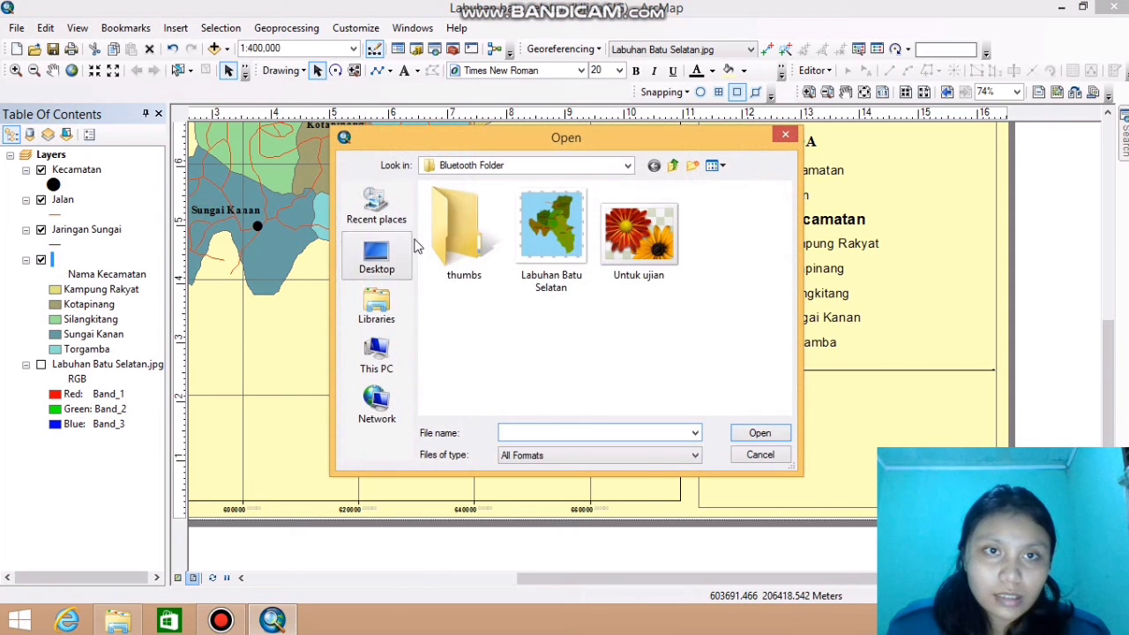
pyautogui.click(548, 236)
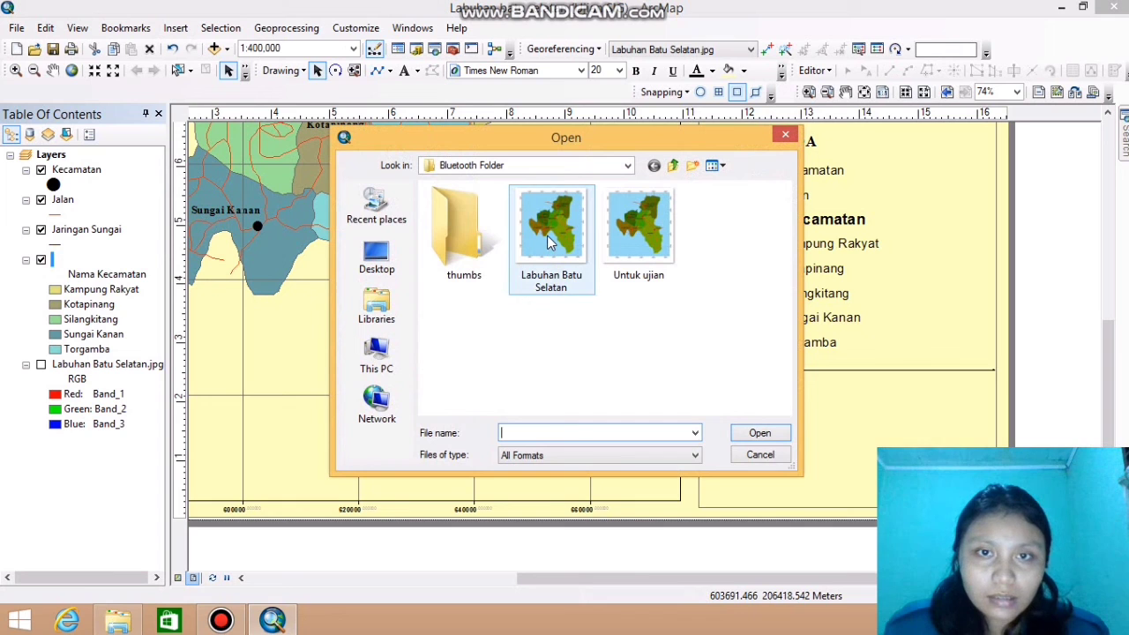
pyautogui.click(760, 433)
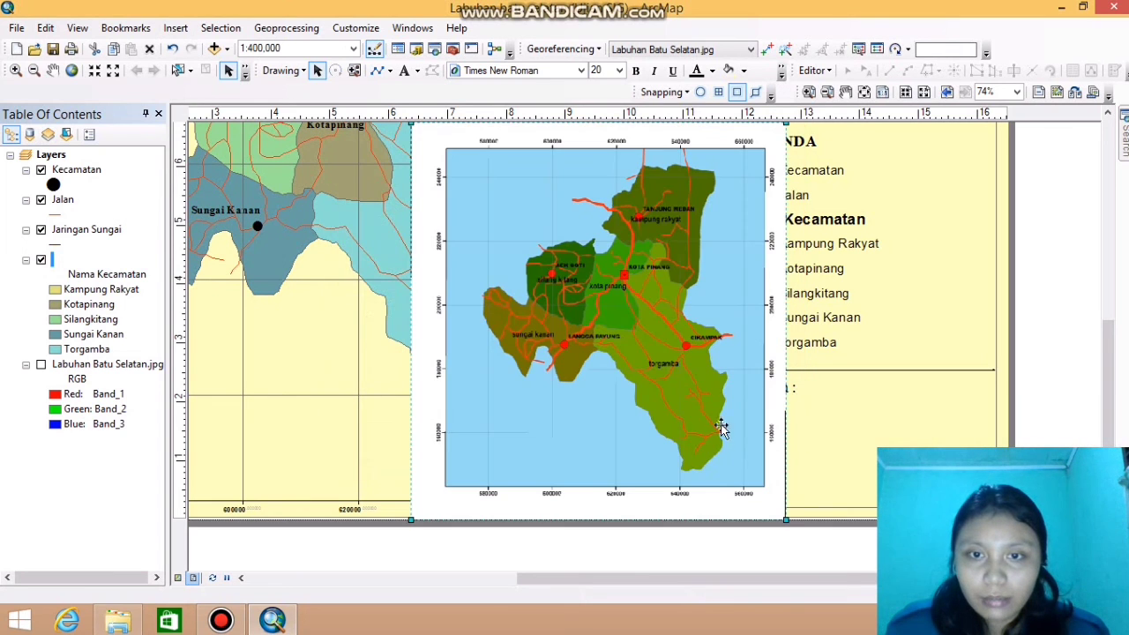
# Shrink the inserted map picture to a small thumbnail and place it beside the "Sumber Peta :" text
pyautogui.moveTo(780, 513); pyautogui.dragTo(540, 259)
pyautogui.moveTo(489, 185); pyautogui.dragTo(831, 432)
pyautogui.moveTo(882, 505); pyautogui.dragTo(850, 433)
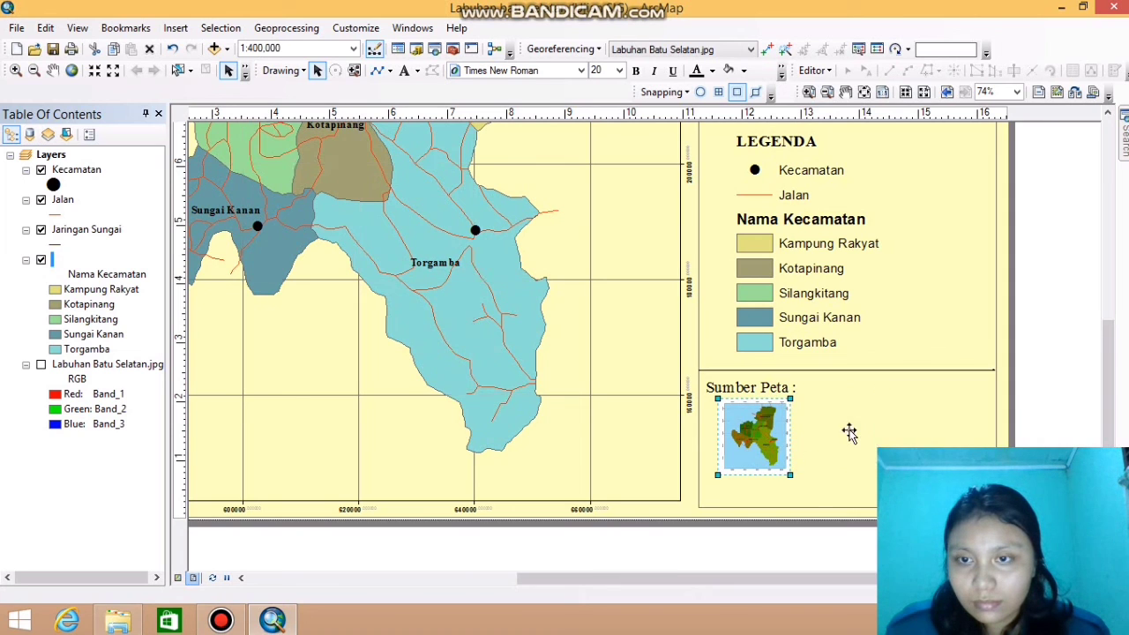
pyautogui.click(900, 444)
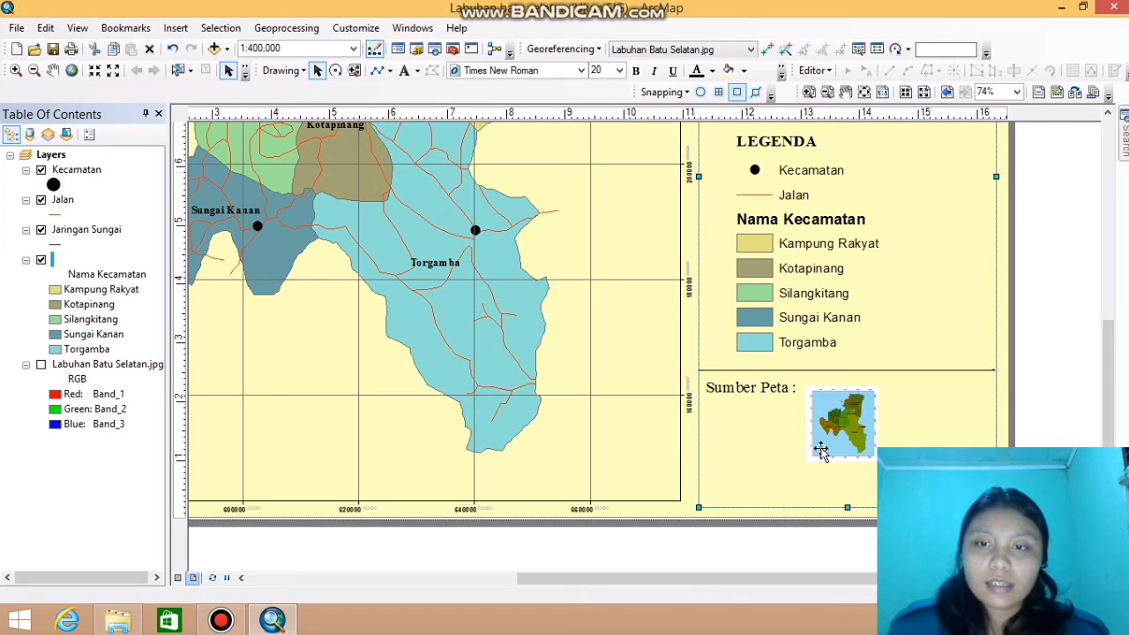
# Add a new text element containing the web address of the blogspot page on peta-administrasi-labuhanbatu-selatan
pyautogui.click(175, 29)
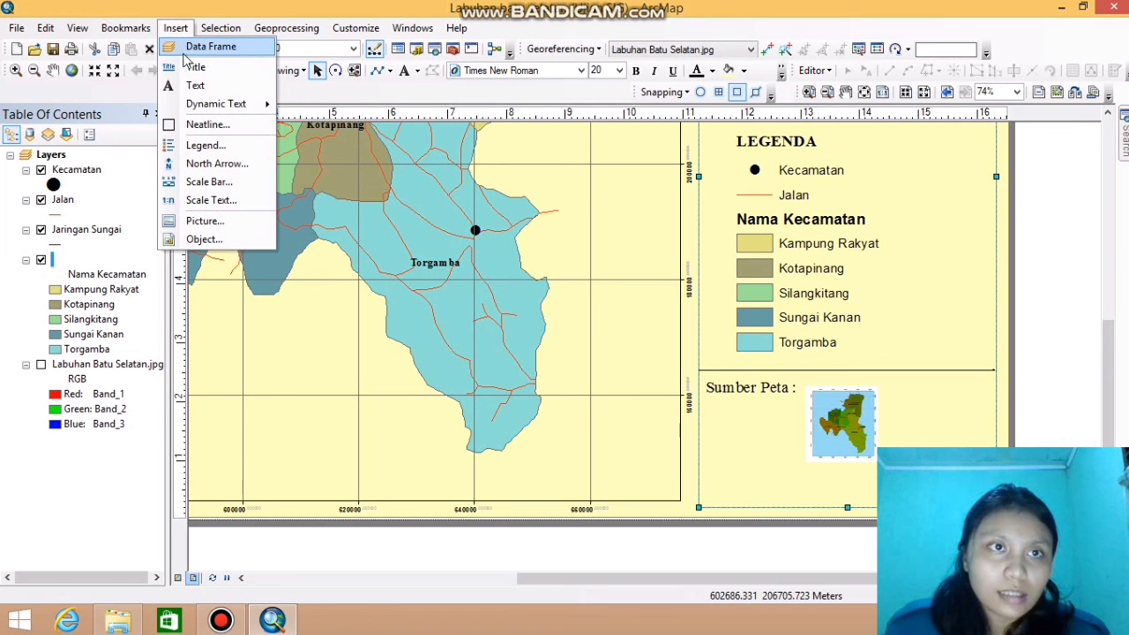
pyautogui.click(193, 85)
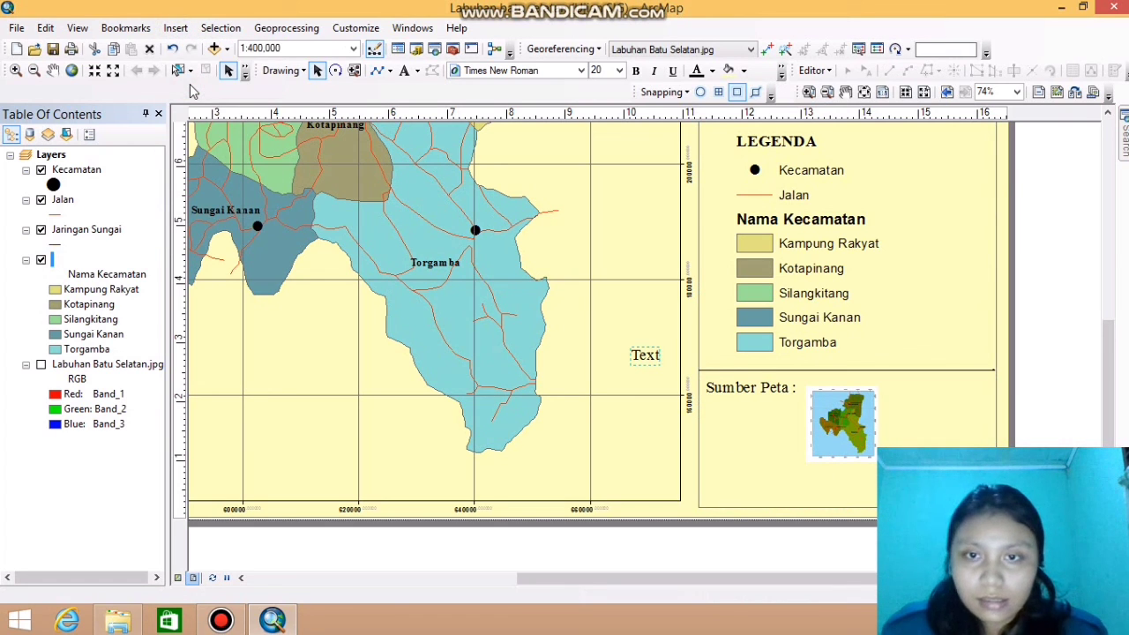
pyautogui.doubleClick(643, 355)
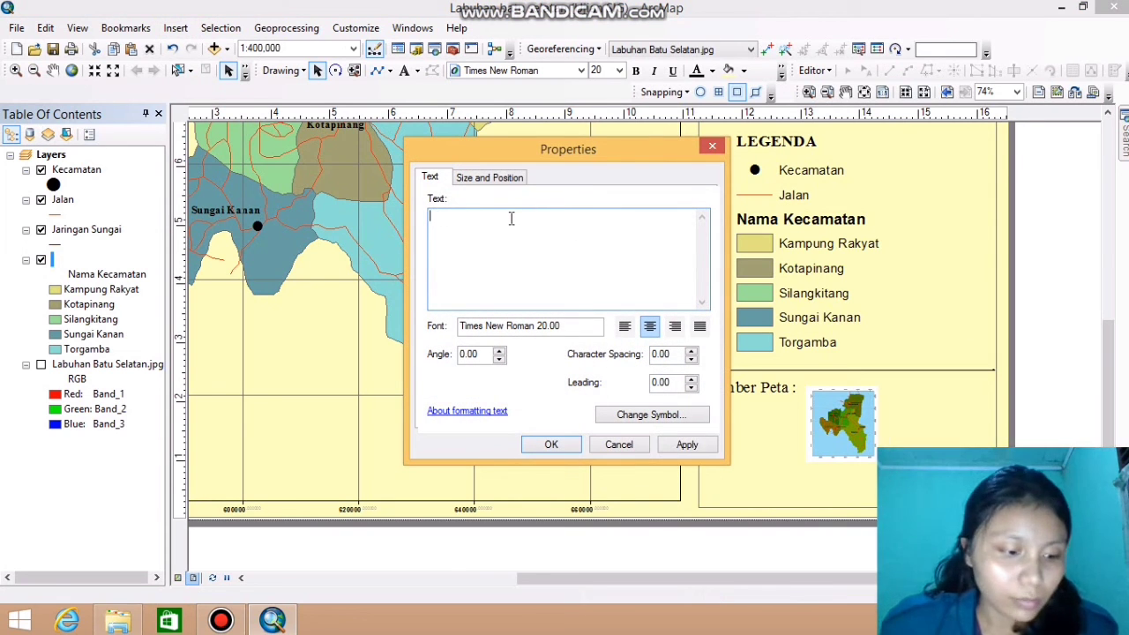
pyautogui.write('http://rimayanti908.blogspot.com/2015/10/peta-administrasi-labuhanbatu-selatan.html')
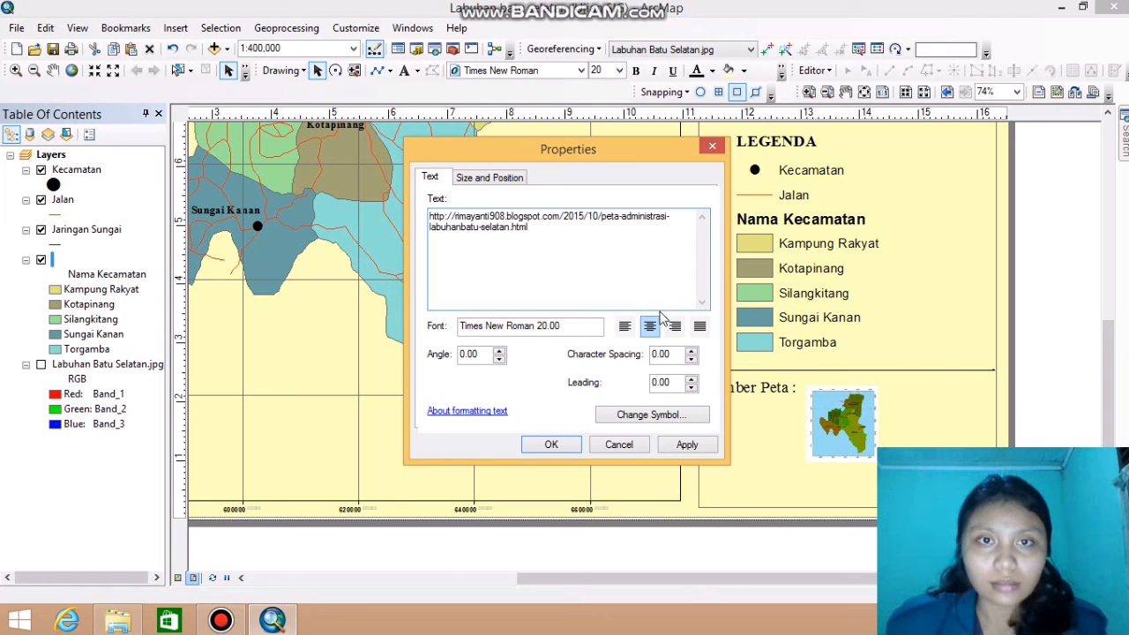
pyautogui.click(554, 444)
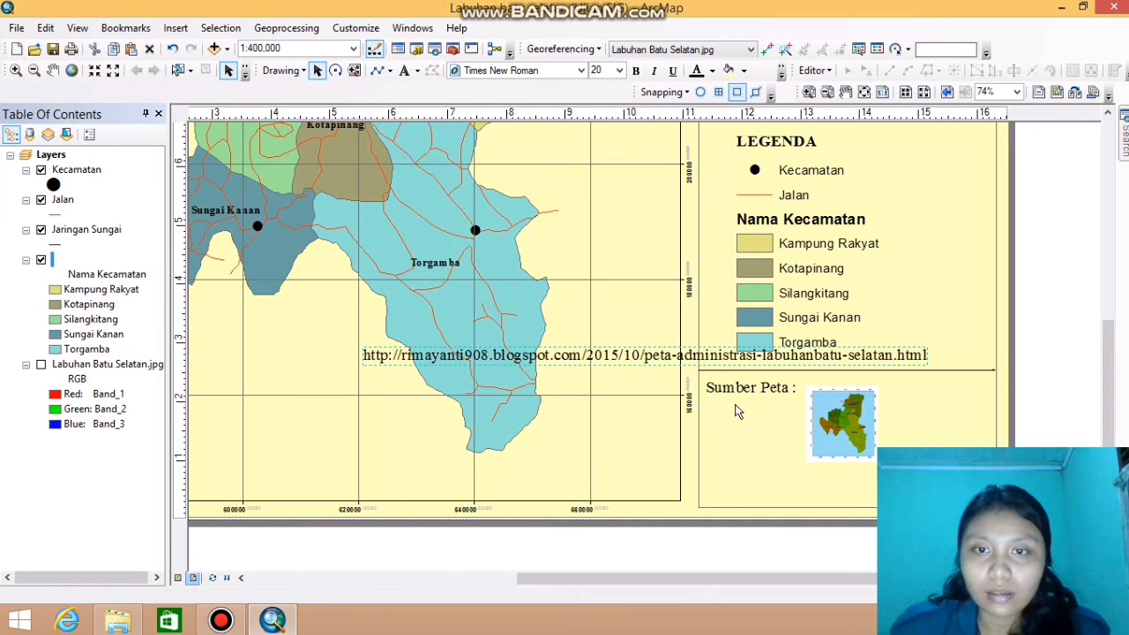
# Break the web address text into two lines before "peta-administrasi" and move it below the map thumbnail in the source section
pyautogui.doubleClick(714, 357)
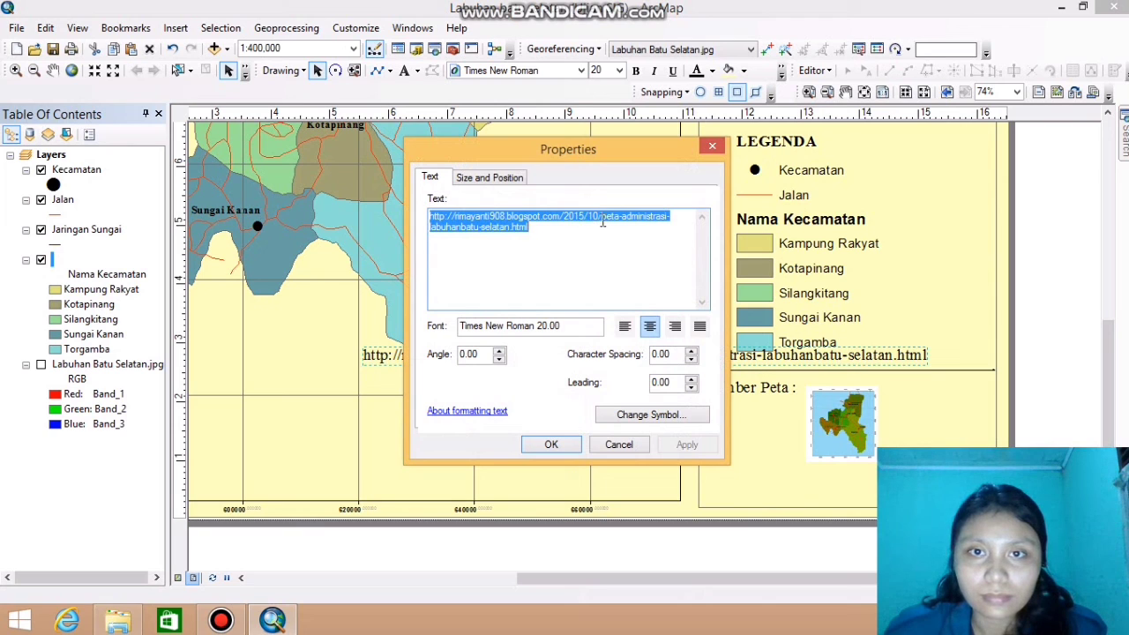
pyautogui.click(604, 222)
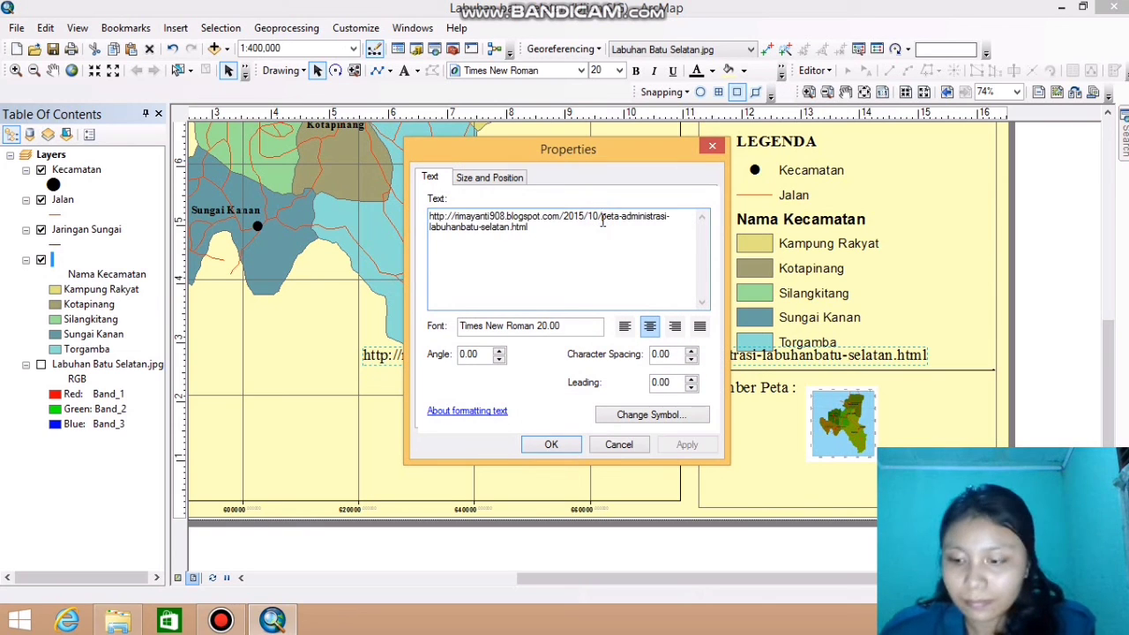
pyautogui.press('Return')
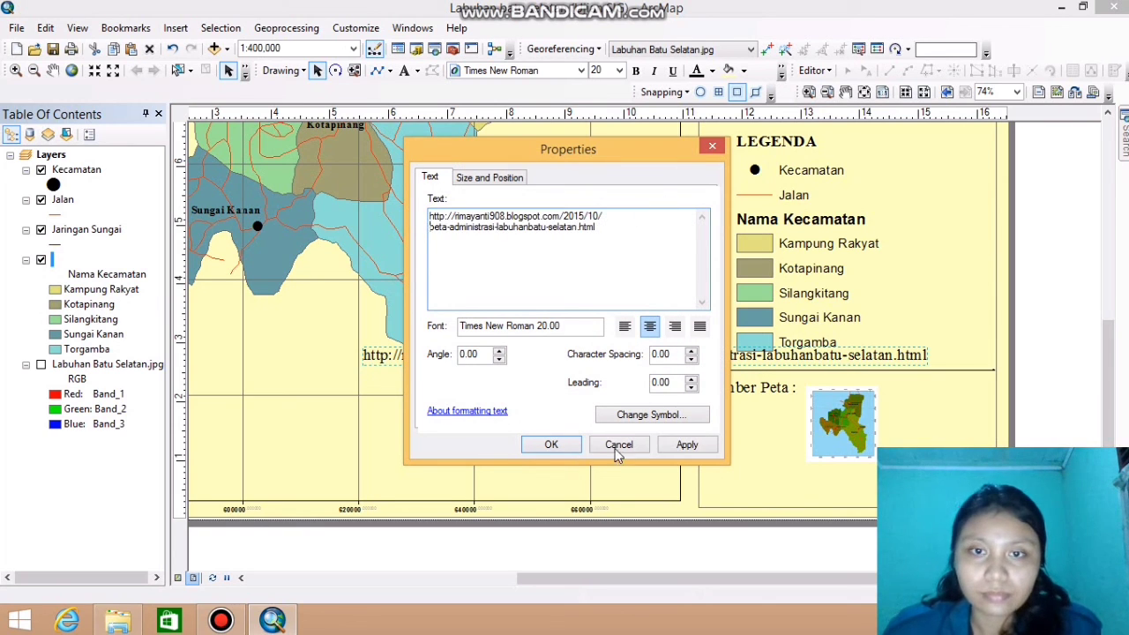
pyautogui.click(551, 445)
pyautogui.moveTo(745, 372); pyautogui.dragTo(933, 481)
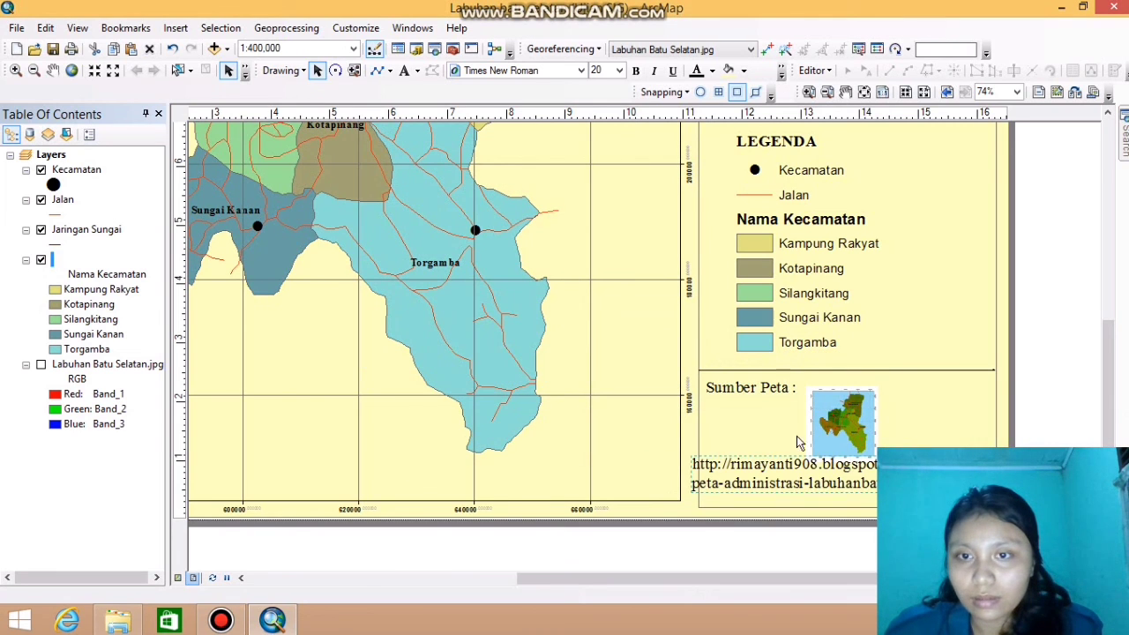
# Set the web address text's font size to 18 and reposition it slightly inward beneath the map thumbnail
pyautogui.click(620, 71)
pyautogui.click(602, 104)
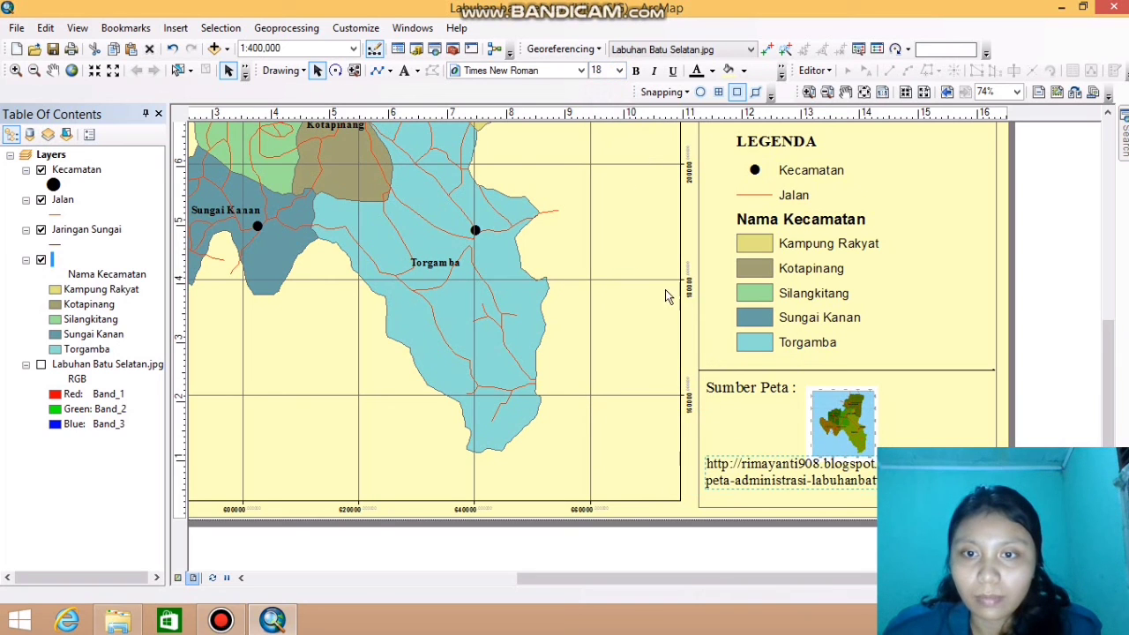
pyautogui.click(744, 500)
pyautogui.click(752, 469)
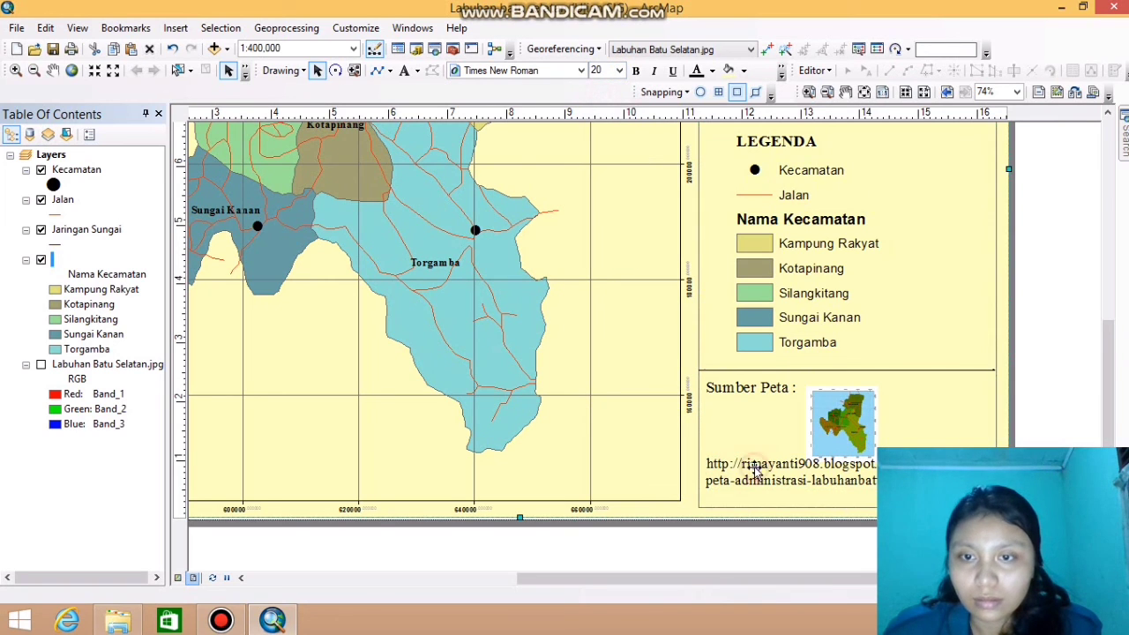
pyautogui.moveTo(756, 471); pyautogui.dragTo(785, 481)
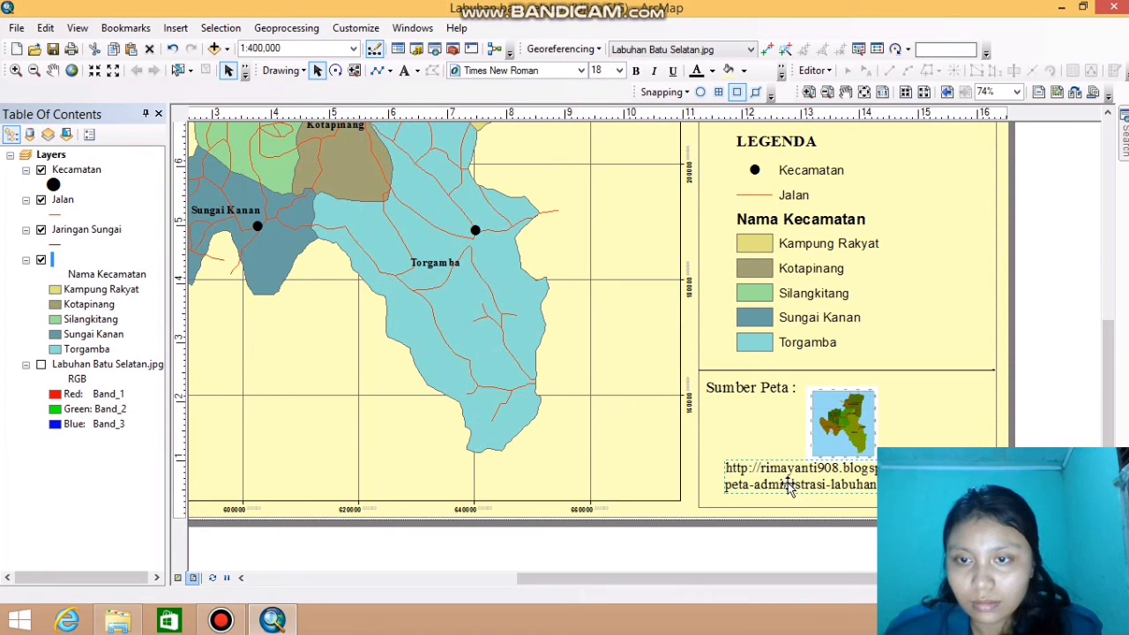
pyautogui.click(830, 446)
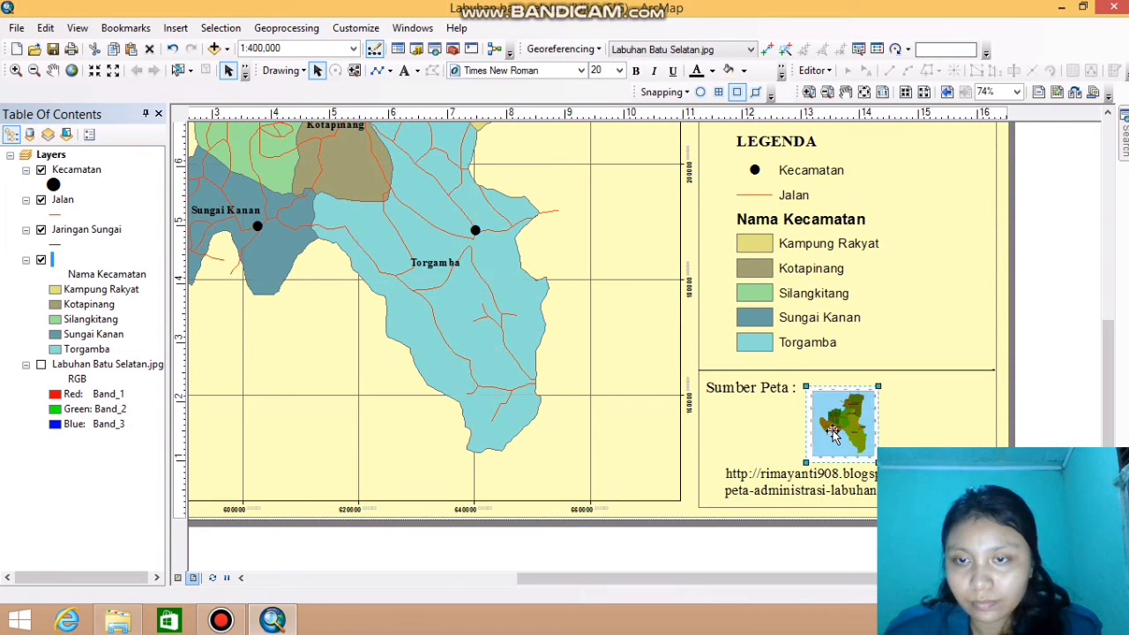
# Start exporting the finished map layout and choose JPEG as the output file type
pyautogui.scroll(-2, 843, 423)
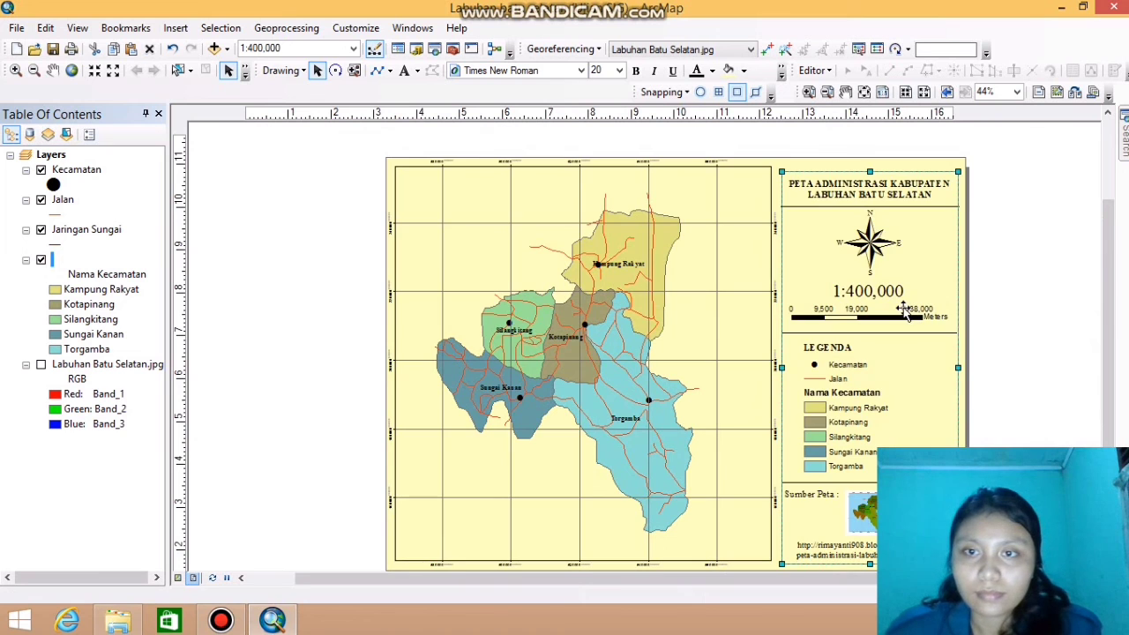
pyautogui.moveTo(855, 578); pyautogui.dragTo(873, 580)
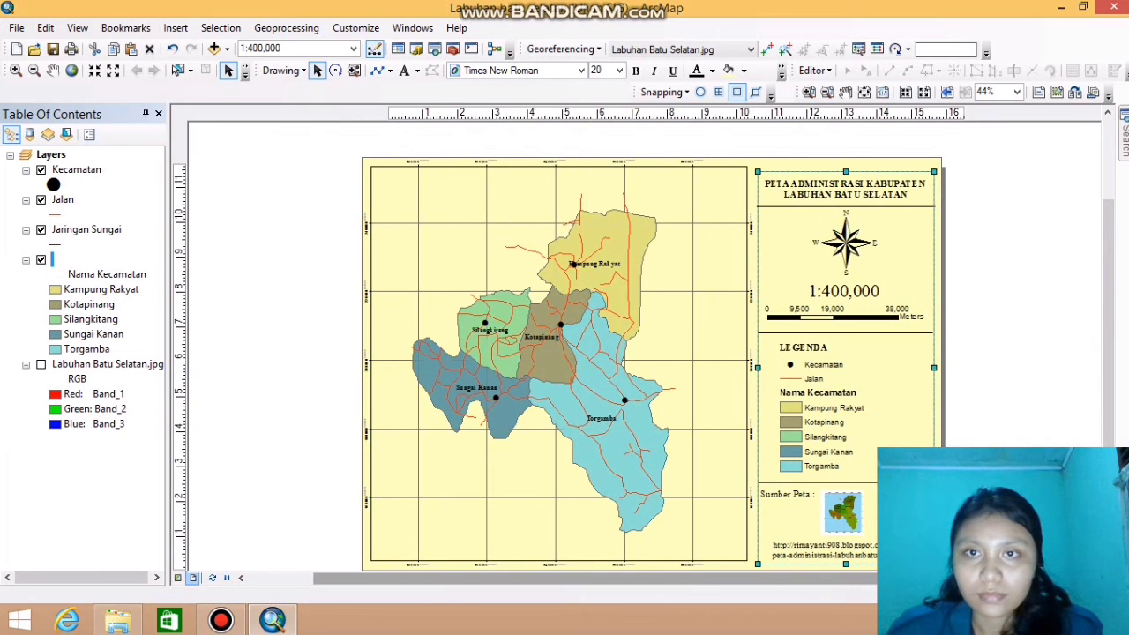
pyautogui.scroll(1, 877, 480)
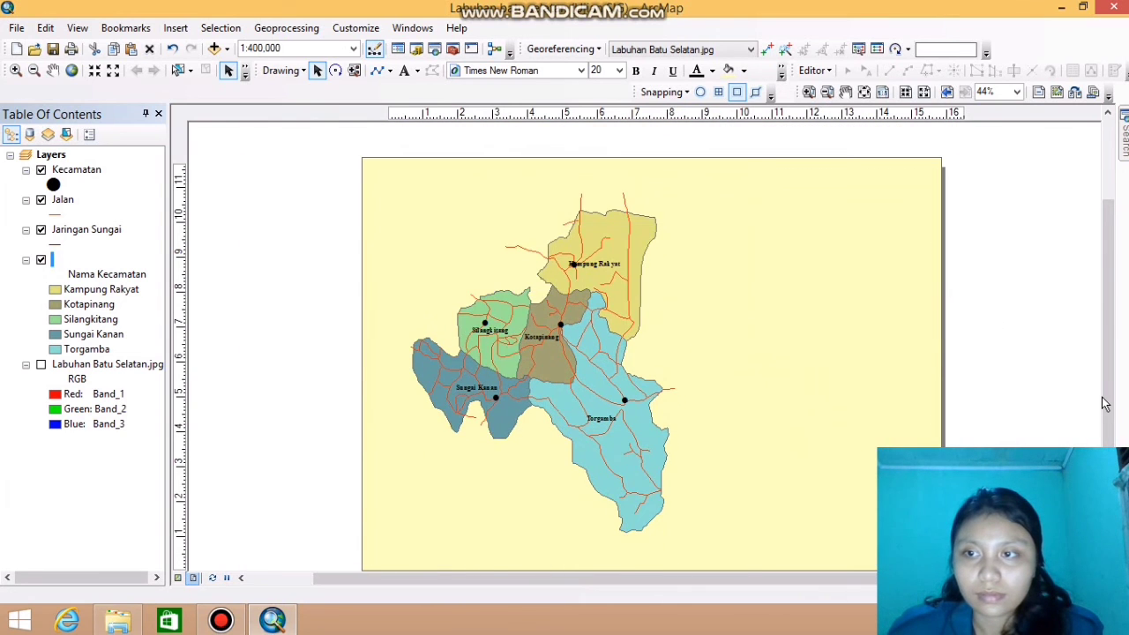
pyautogui.moveTo(1107, 397); pyautogui.dragTo(1108, 408)
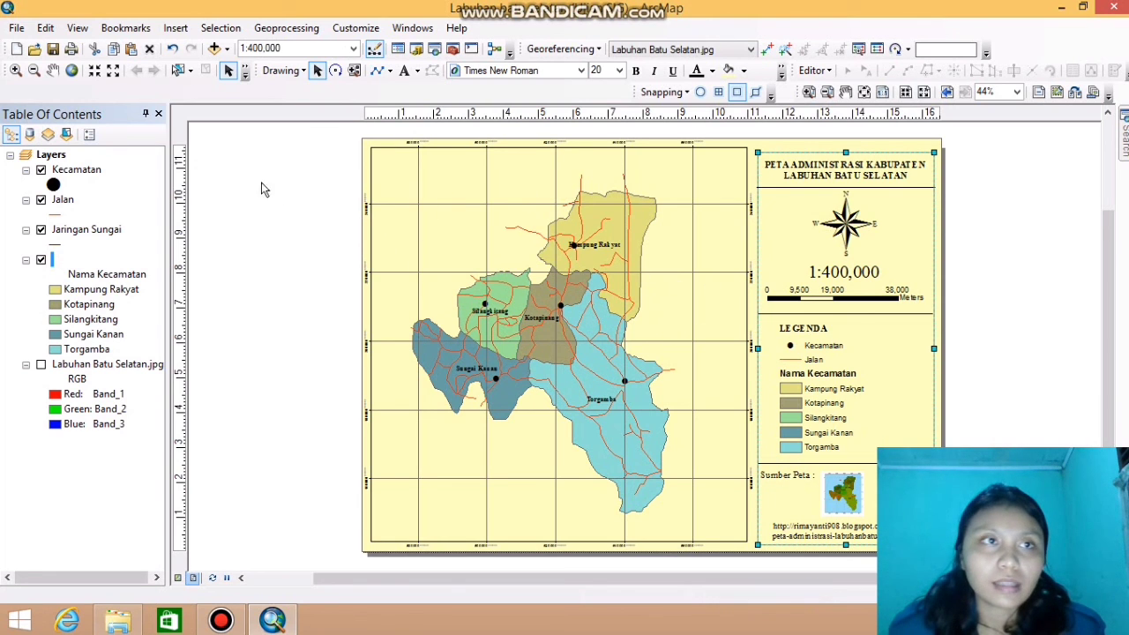
pyautogui.click(17, 27)
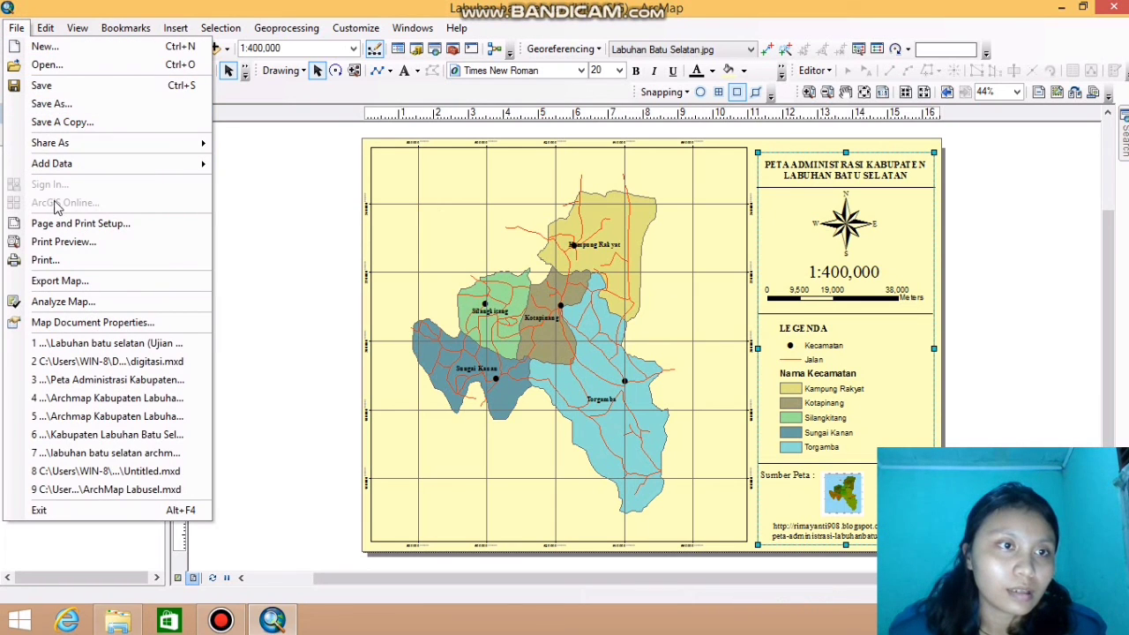
pyautogui.click(60, 281)
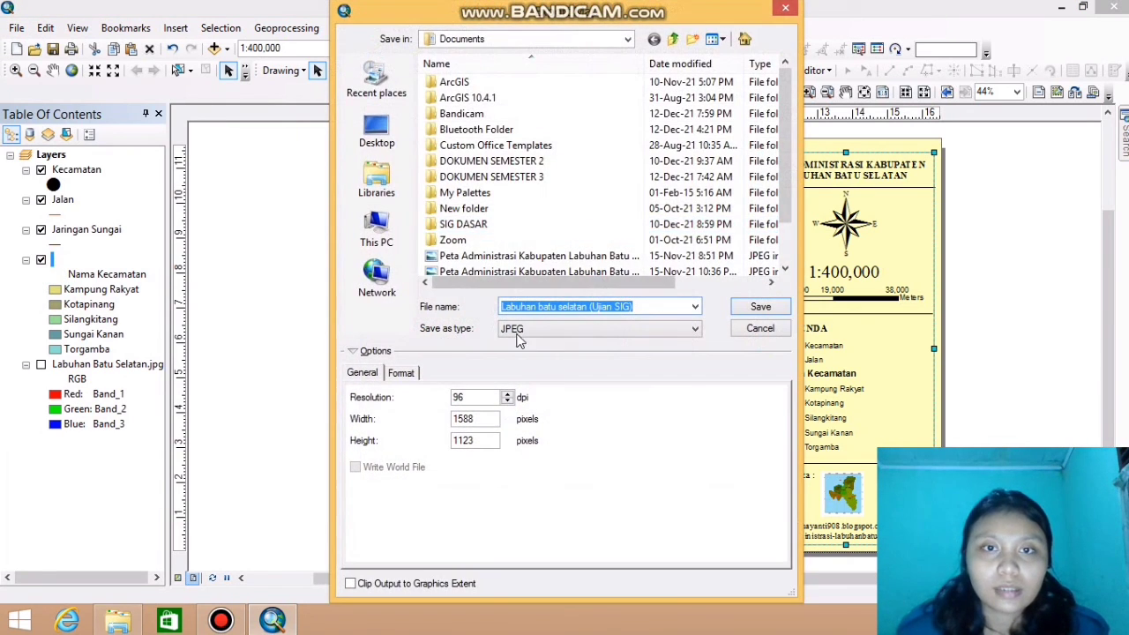
pyautogui.click(697, 327)
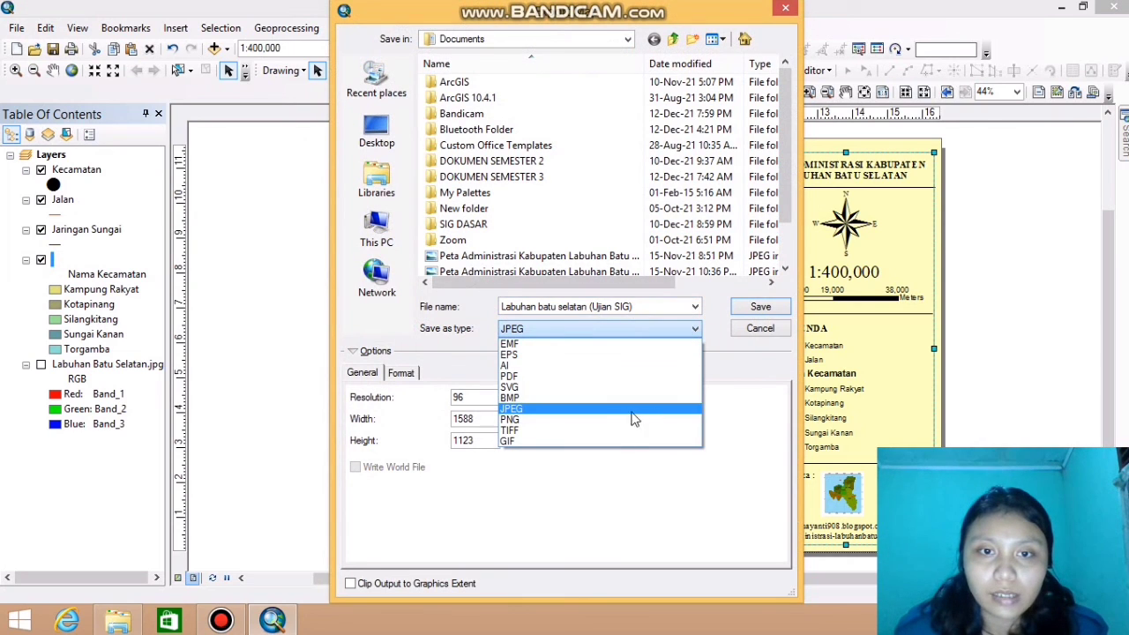
pyautogui.click(614, 411)
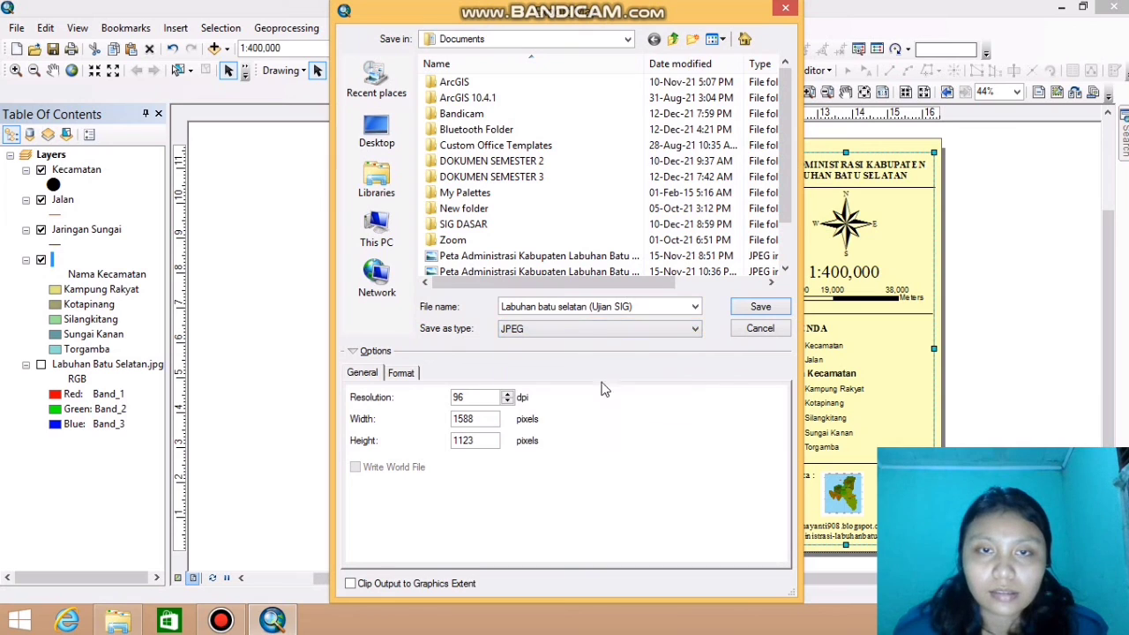
# Export the map under the file name "Labuhan batu selatan (Ujian SIG)" into the DOKUMEN SEMESTER 3 folder
pyautogui.click(637, 306)
pyautogui.click(648, 306)
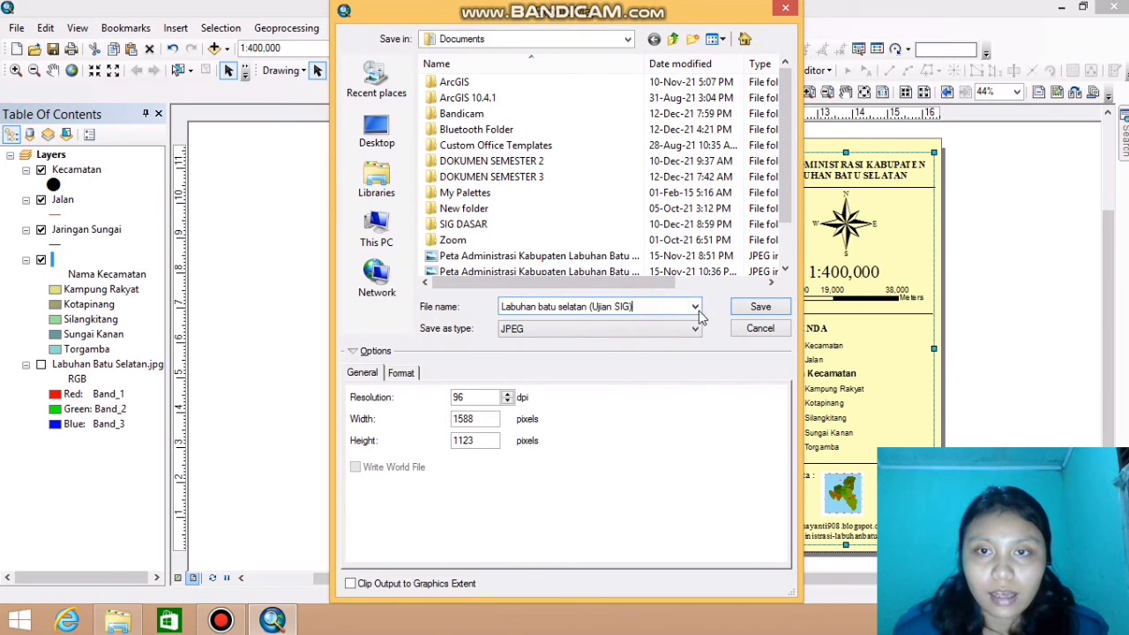
pyautogui.click(543, 185)
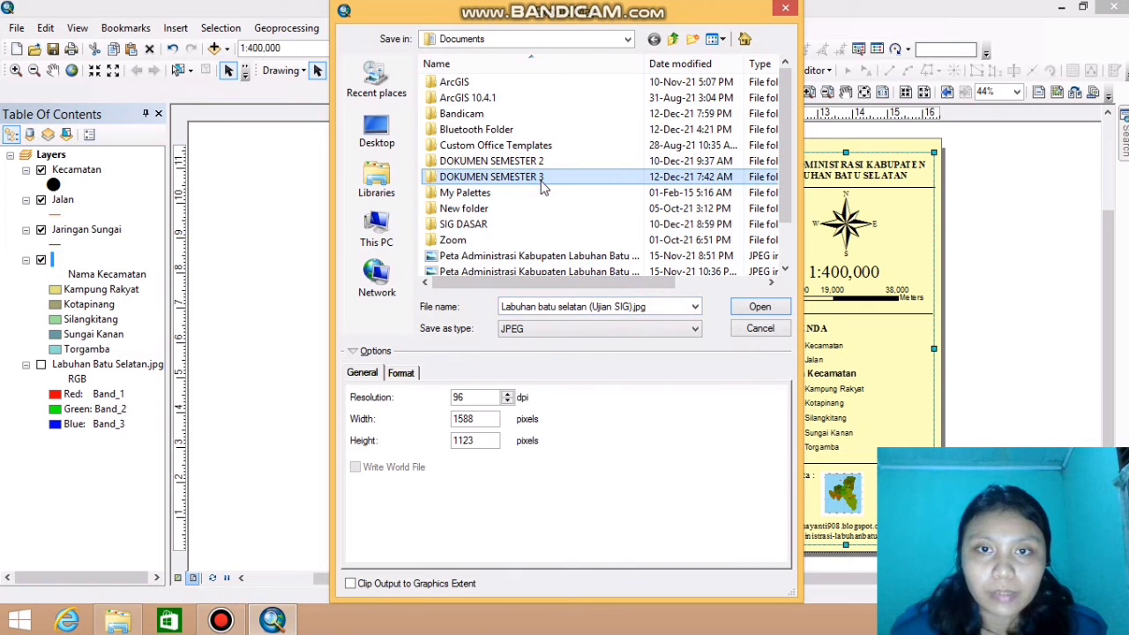
pyautogui.click(759, 307)
pyautogui.click(757, 306)
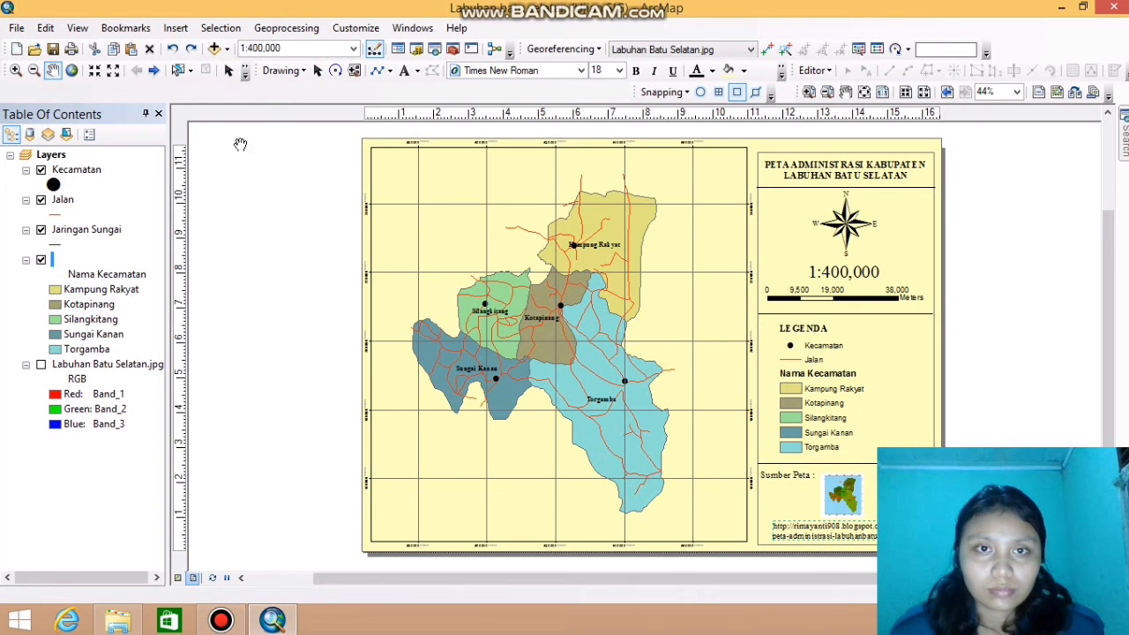
pyautogui.moveTo(371, 588); pyautogui.dragTo(455, 587)
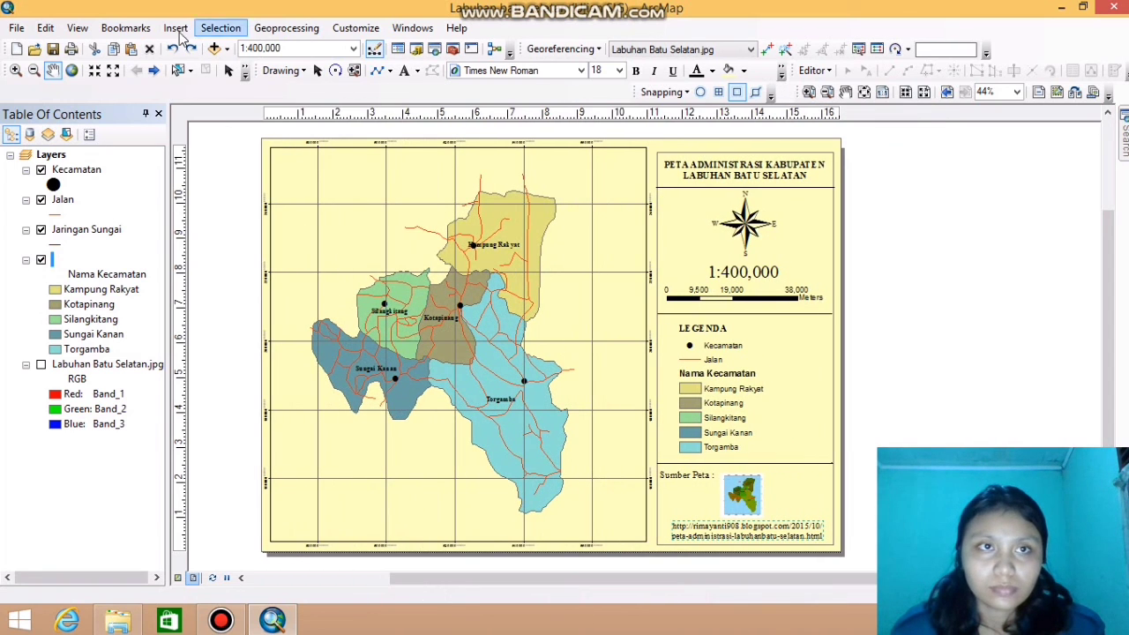